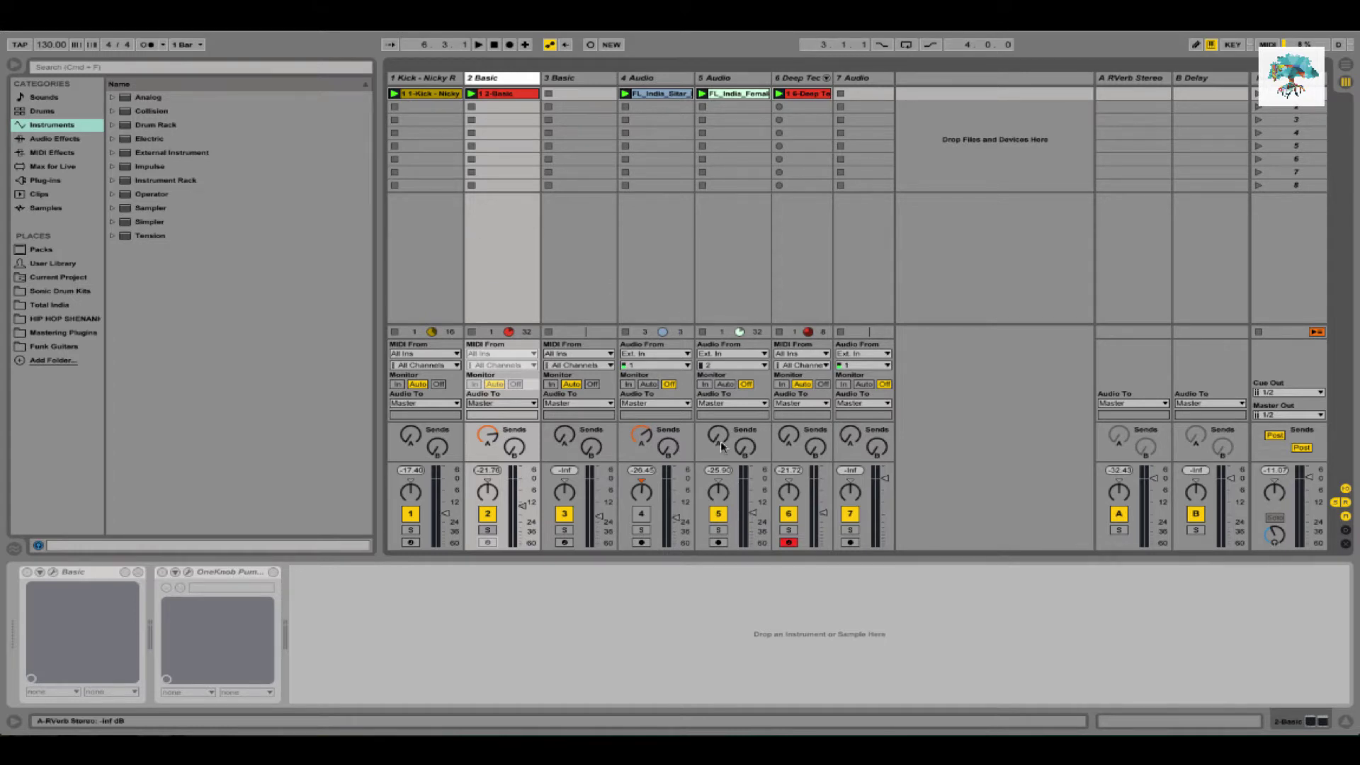
Play all launched clips together to hear the full loop
{"action": "key", "text": "space"}
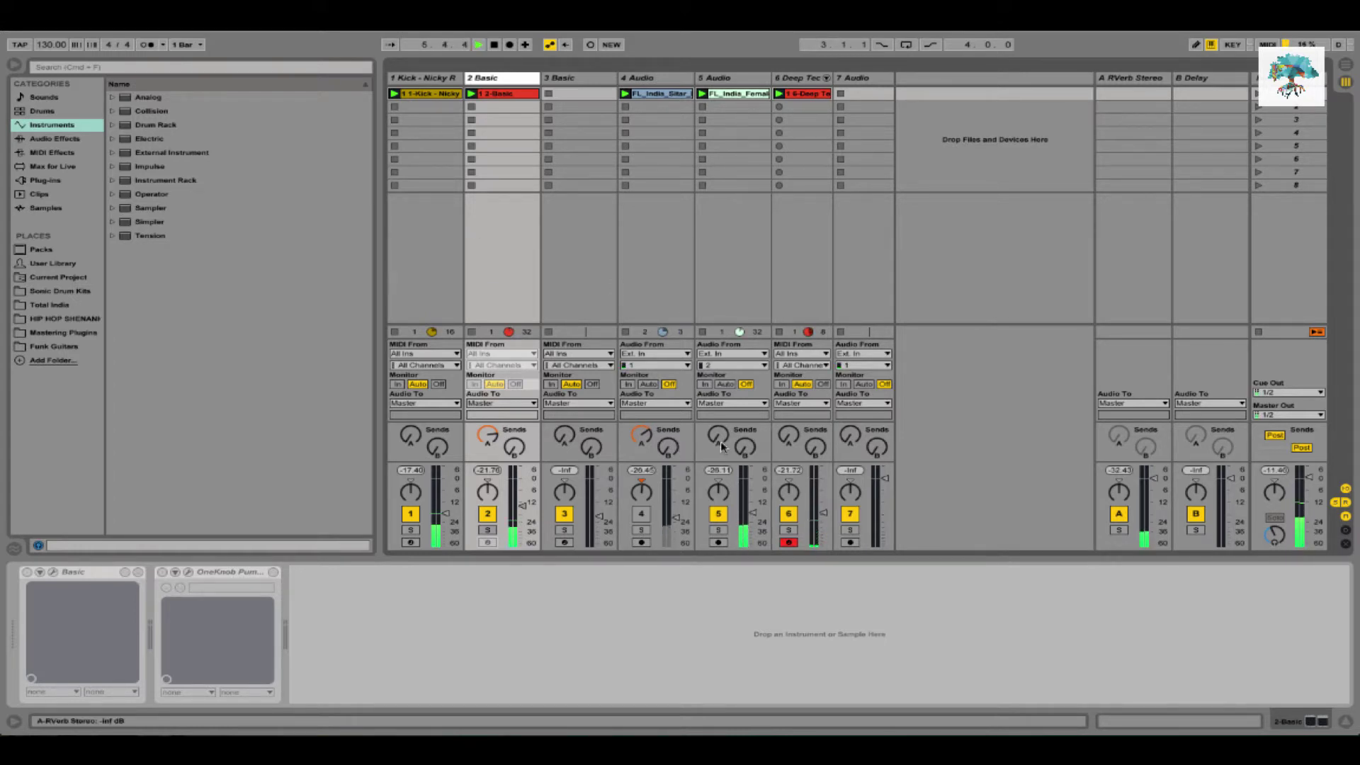
{"action": "key", "text": "F12"}
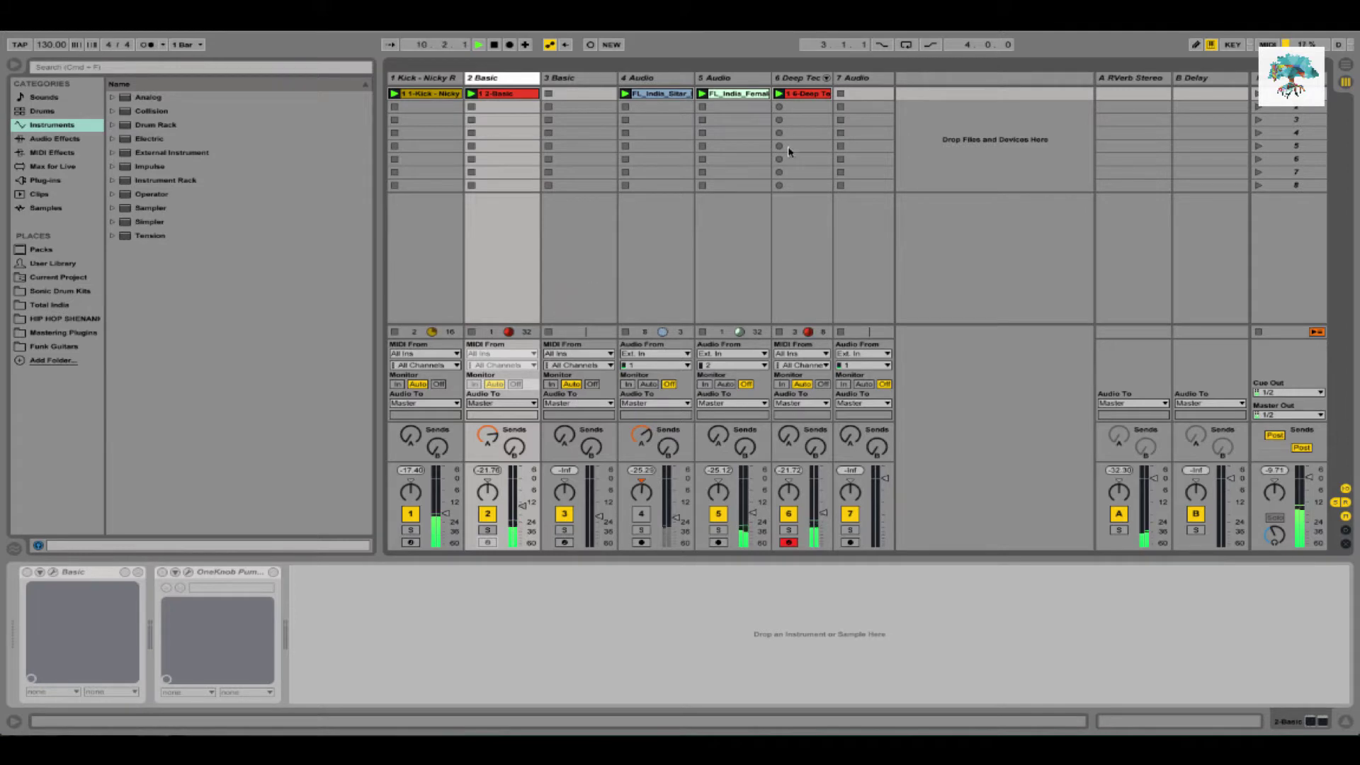
Solo the first Kick track and view the settings of its KICK drum synthesizer
{"action": "left_click", "coordinate": [438, 78]}
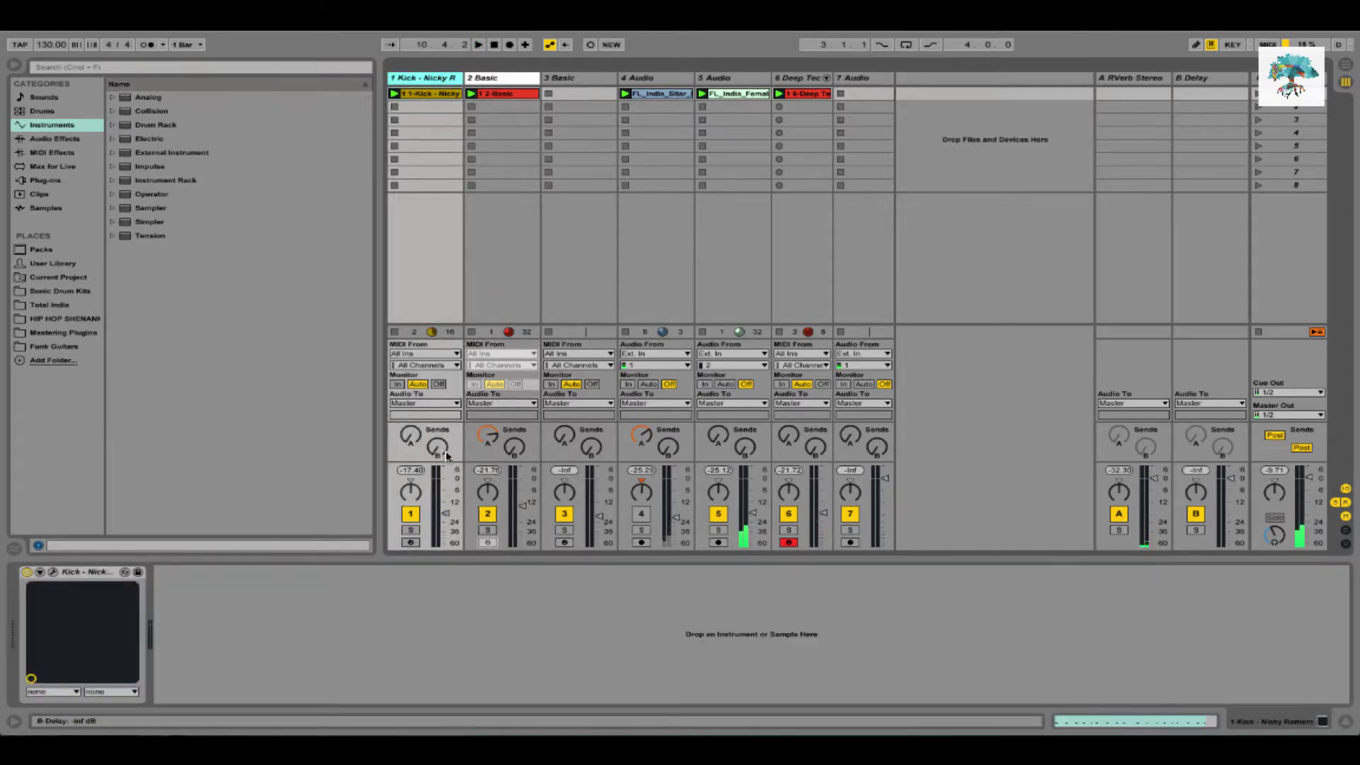
{"action": "left_click", "coordinate": [410, 530]}
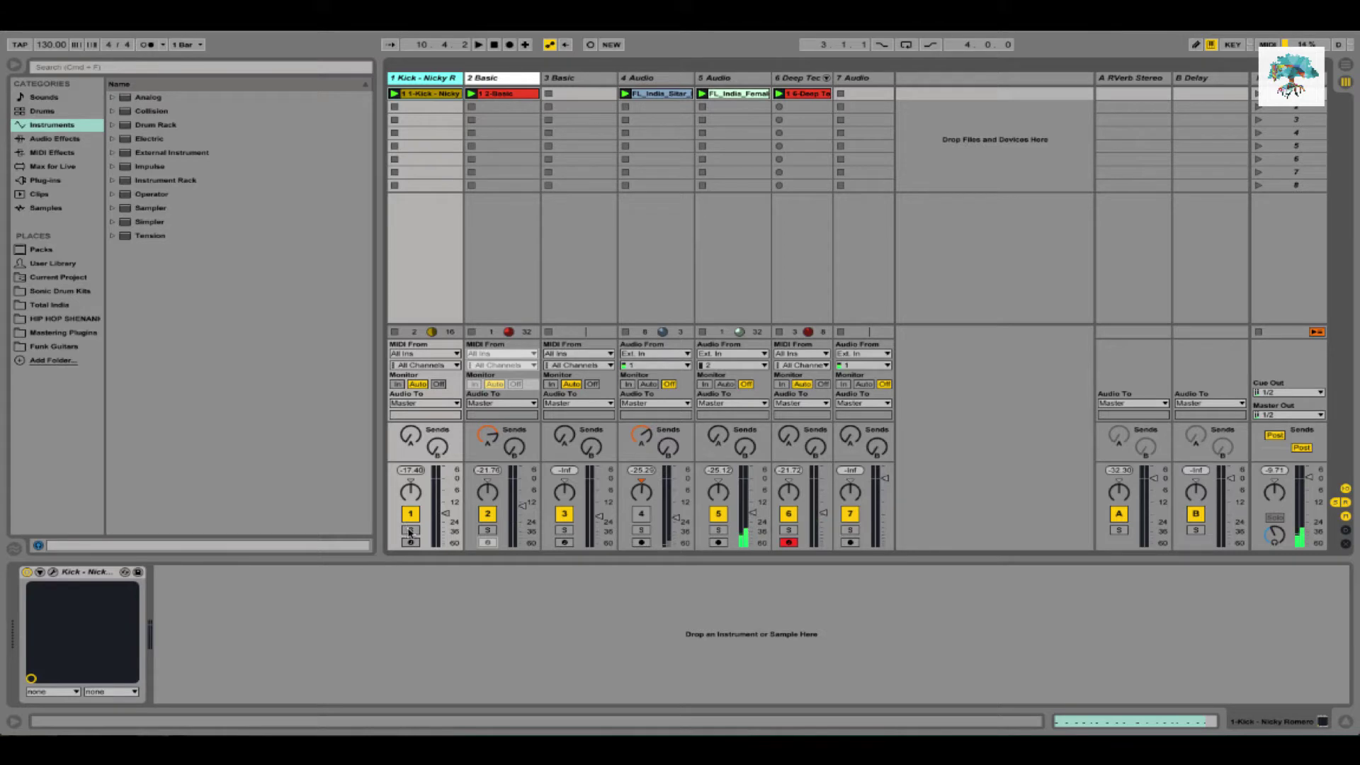
{"action": "left_click", "coordinate": [53, 572]}
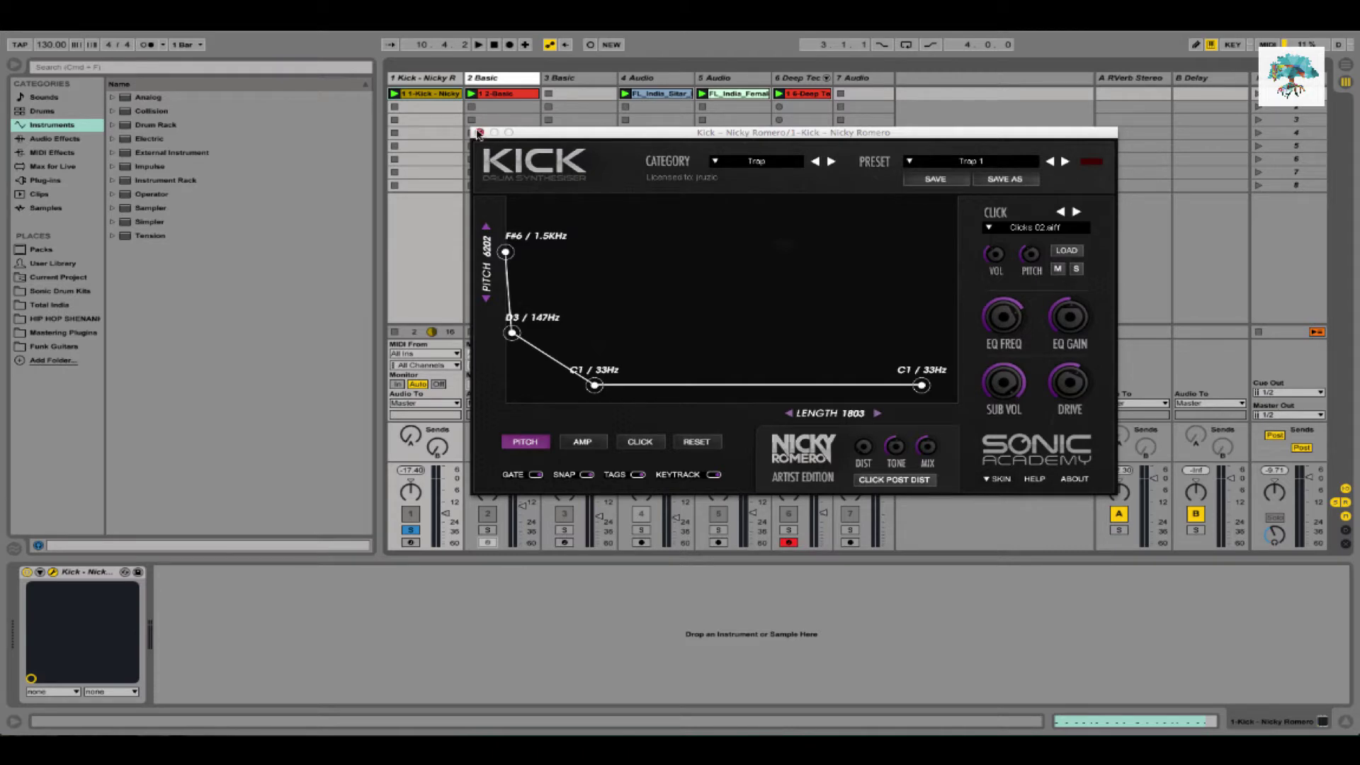
{"action": "left_click", "coordinate": [479, 134]}
Reopen the kick track's synthesizer, lower the first pitch envelope point to E6 / 1.3 kHz, and play the kick
{"action": "left_click", "coordinate": [506, 93]}
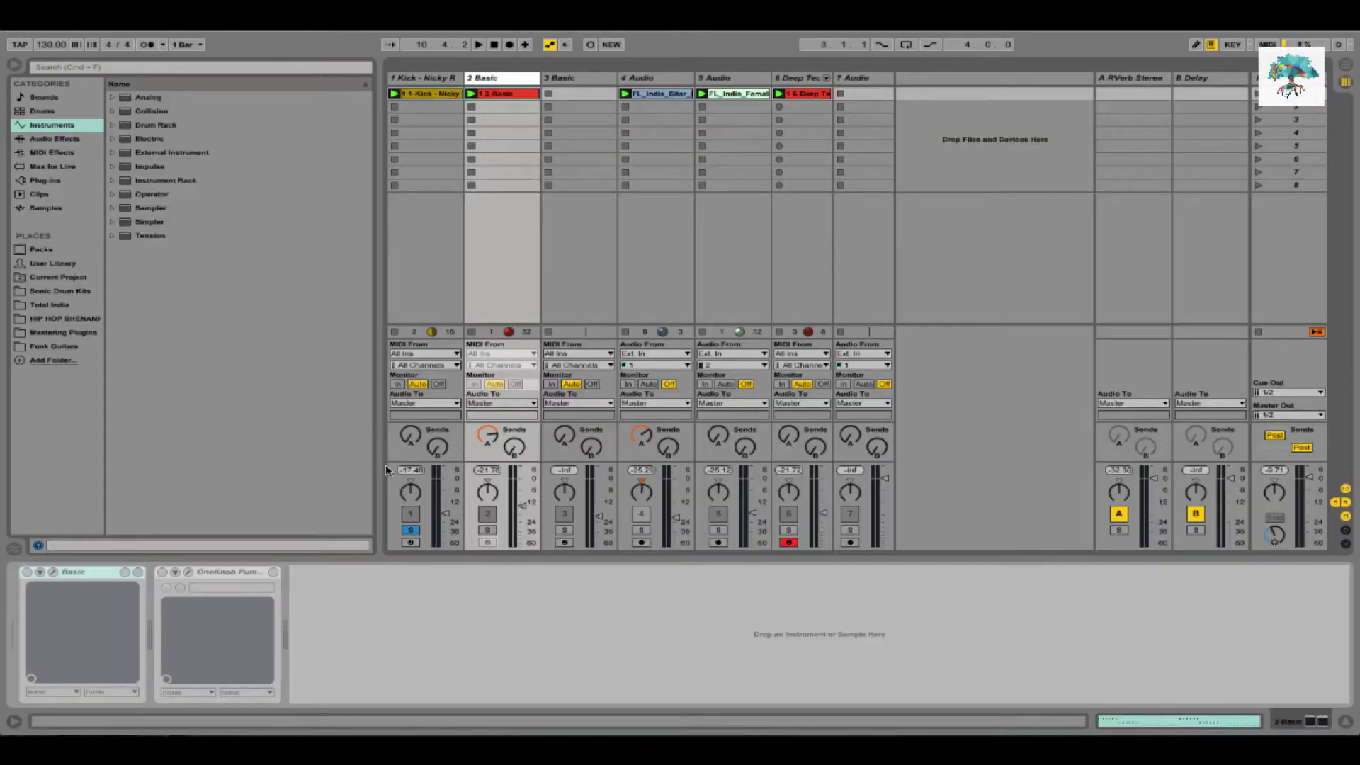
{"action": "left_click", "coordinate": [401, 82]}
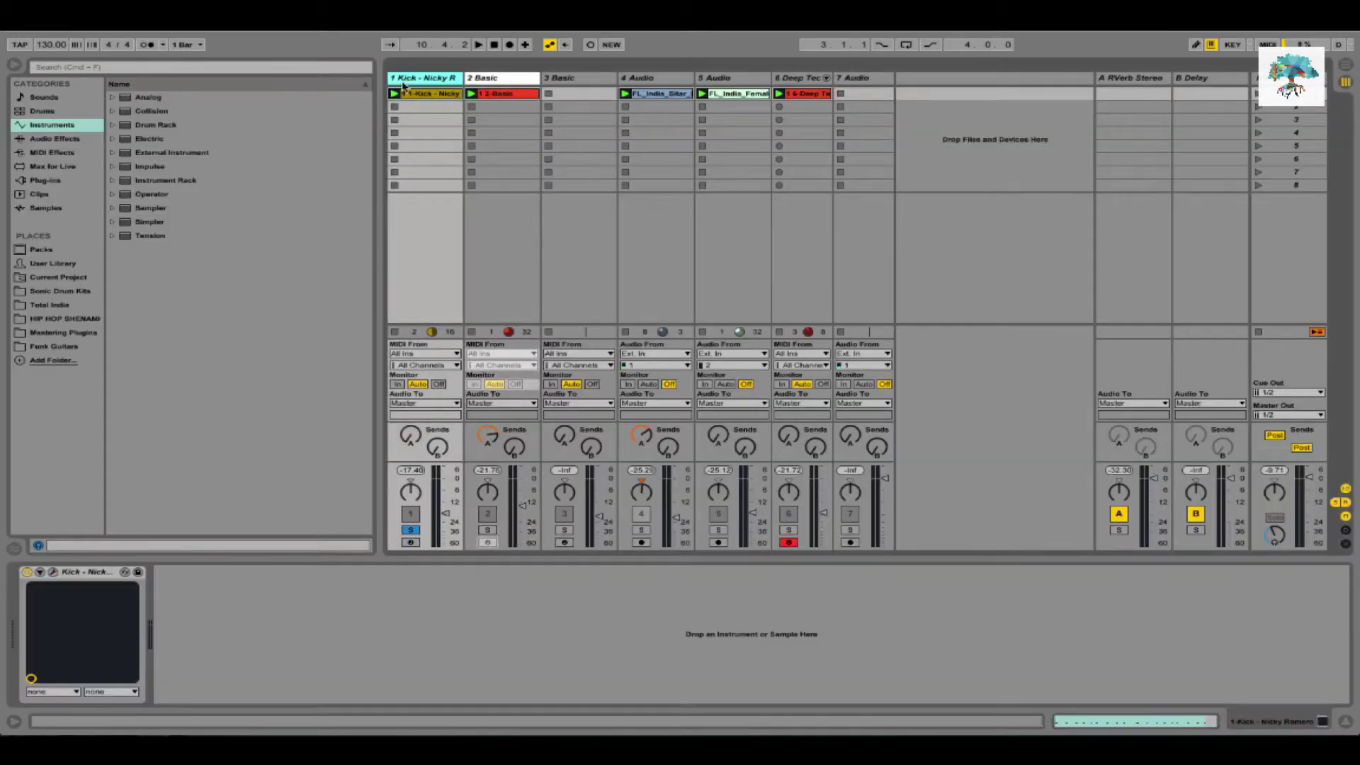
{"action": "left_click", "coordinate": [53, 571]}
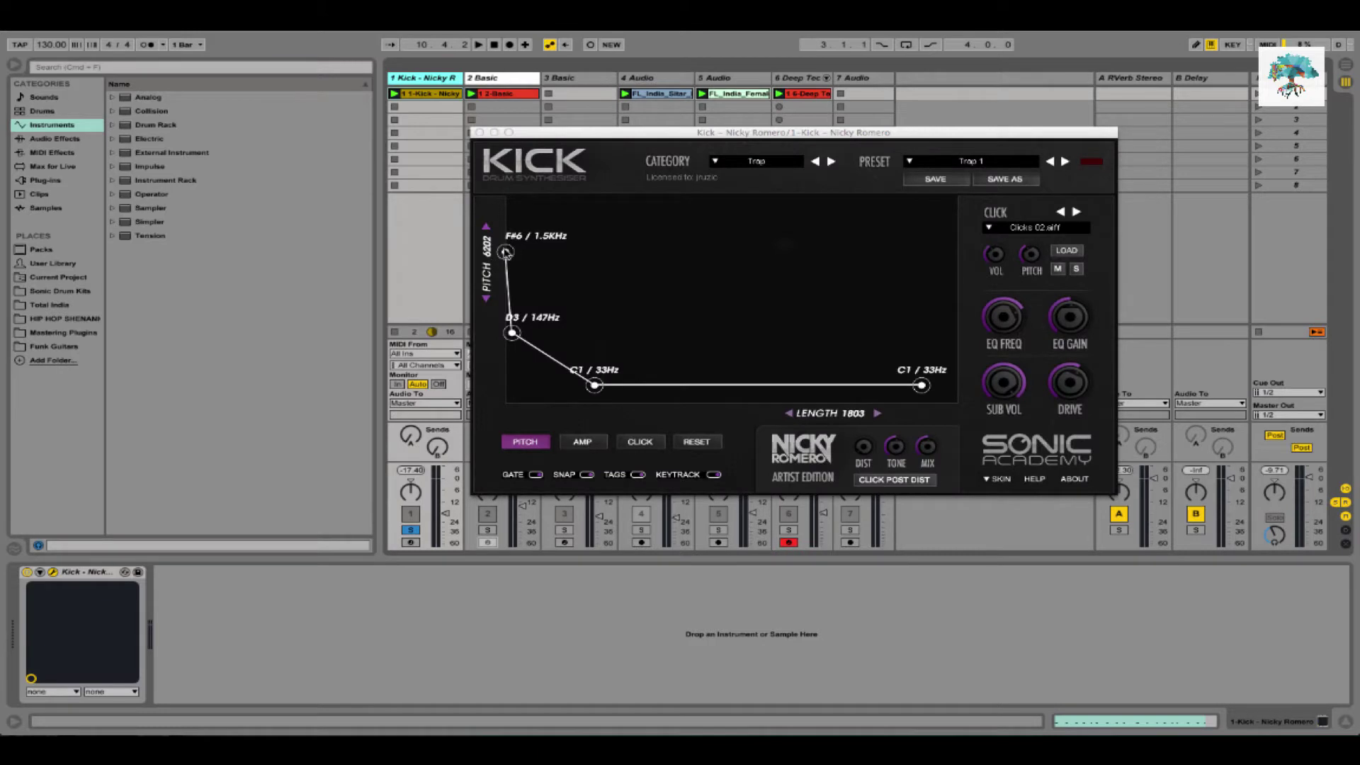
{"action": "left_click_drag", "start_coordinate": [505, 252], "coordinate": [505, 256]}
{"action": "key", "text": "space"}
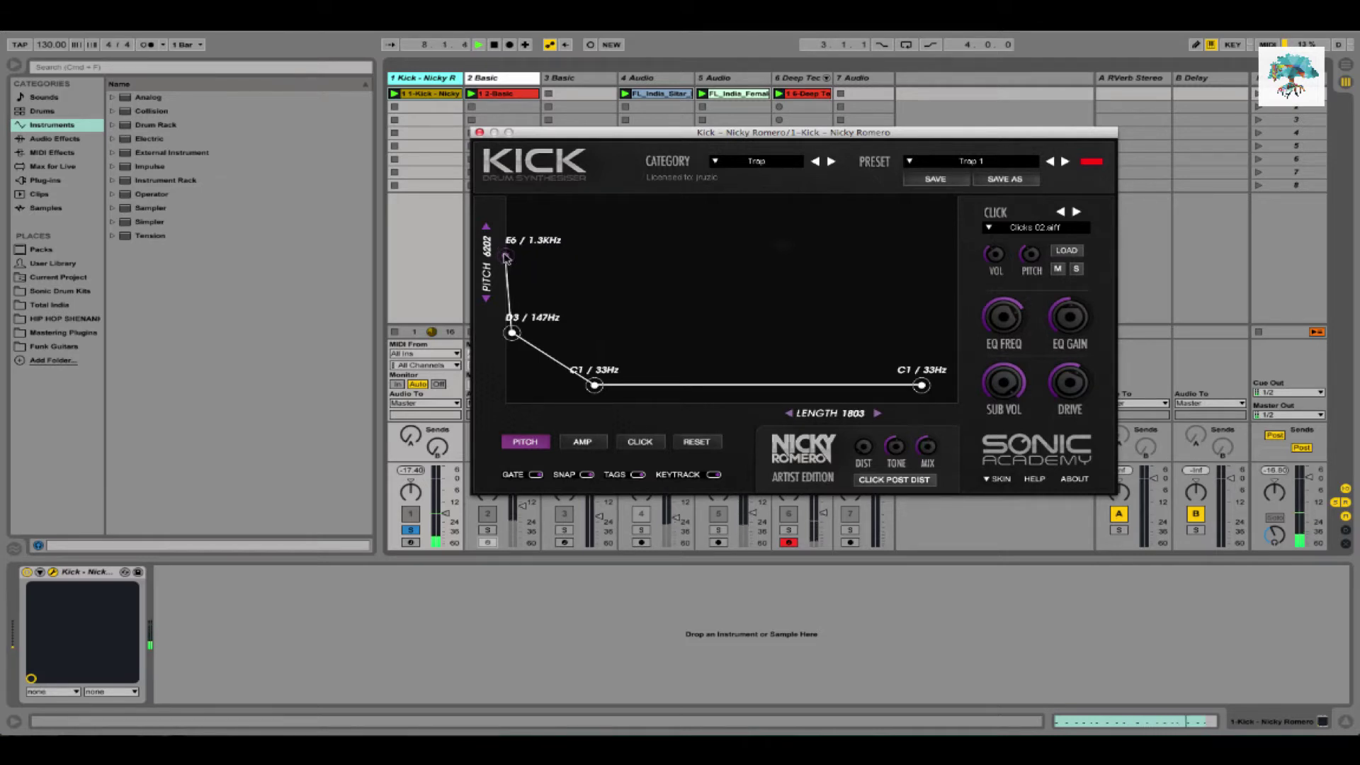
Solo the bass track alongside the kick, raise the first pitch point to F6 / 1.4 kHz, and close the synthesizer window
{"action": "left_click", "coordinate": [487, 530]}
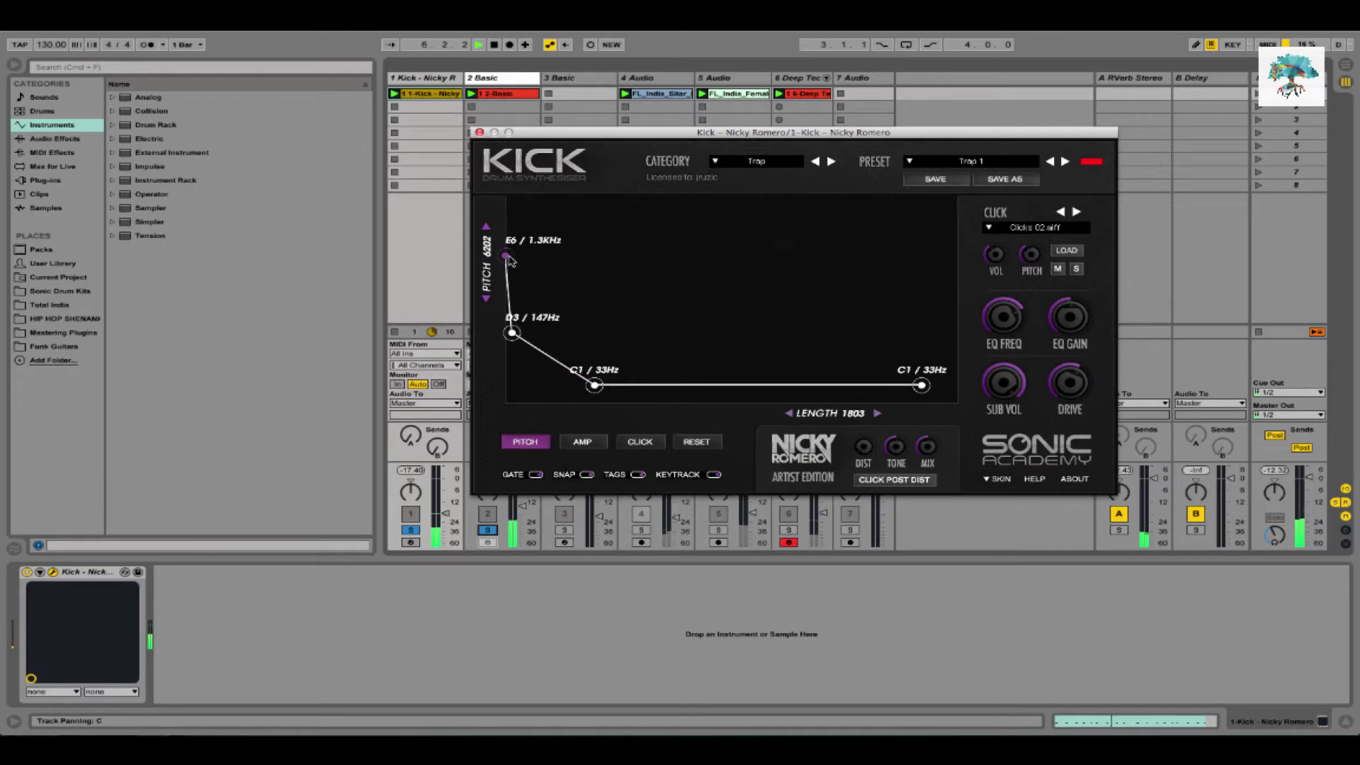
{"action": "left_click_drag", "start_coordinate": [508, 256], "coordinate": [509, 257]}
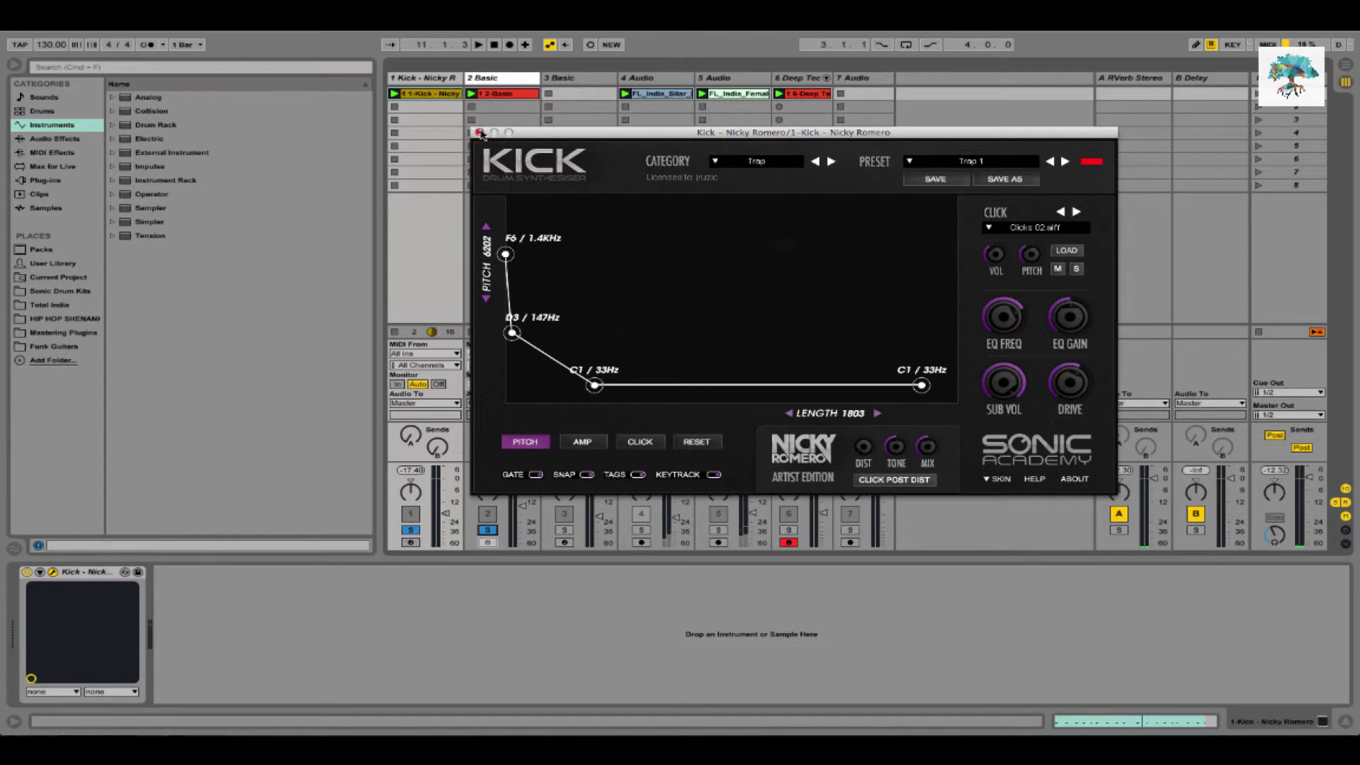
{"action": "left_click", "coordinate": [479, 133]}
Unfreeze track 2 Basic and open its Basic synthesizer window
{"action": "left_click", "coordinate": [505, 79]}
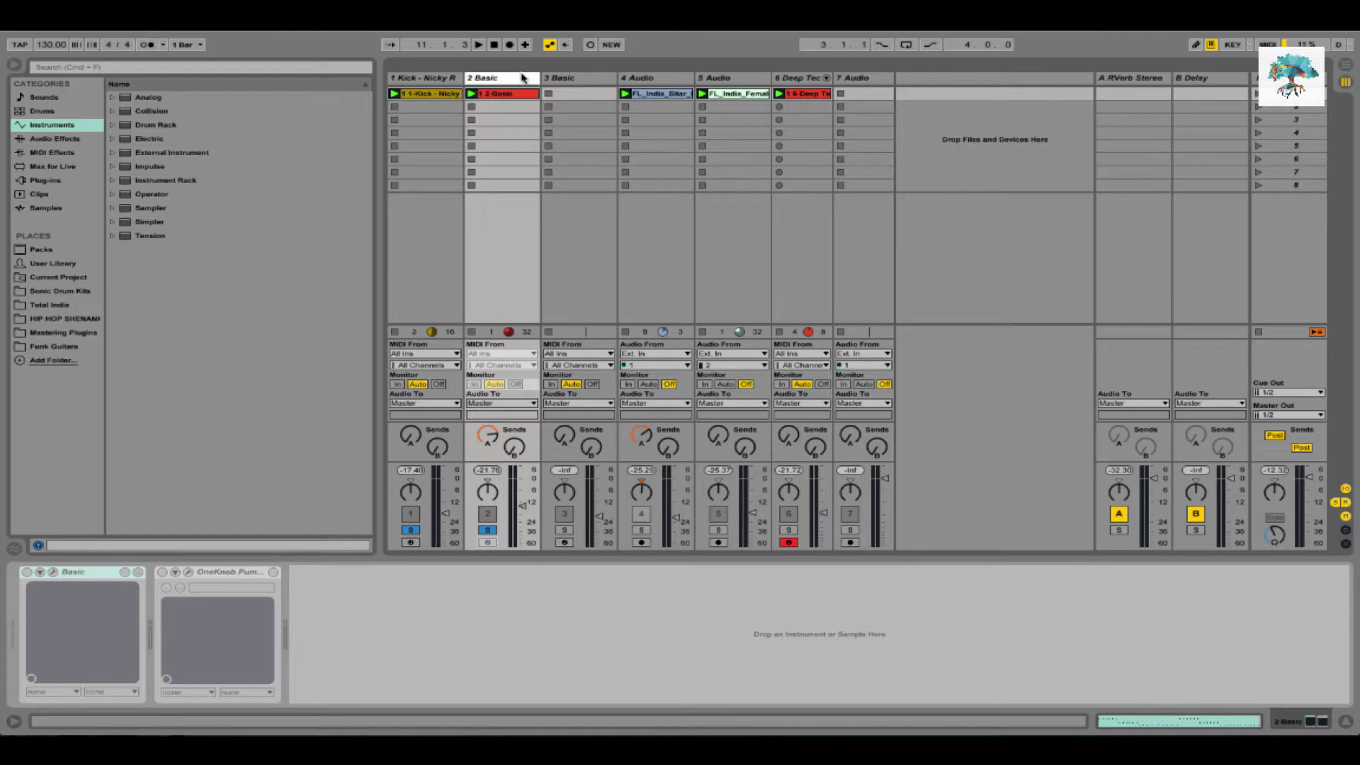
{"action": "right_click", "coordinate": [522, 80]}
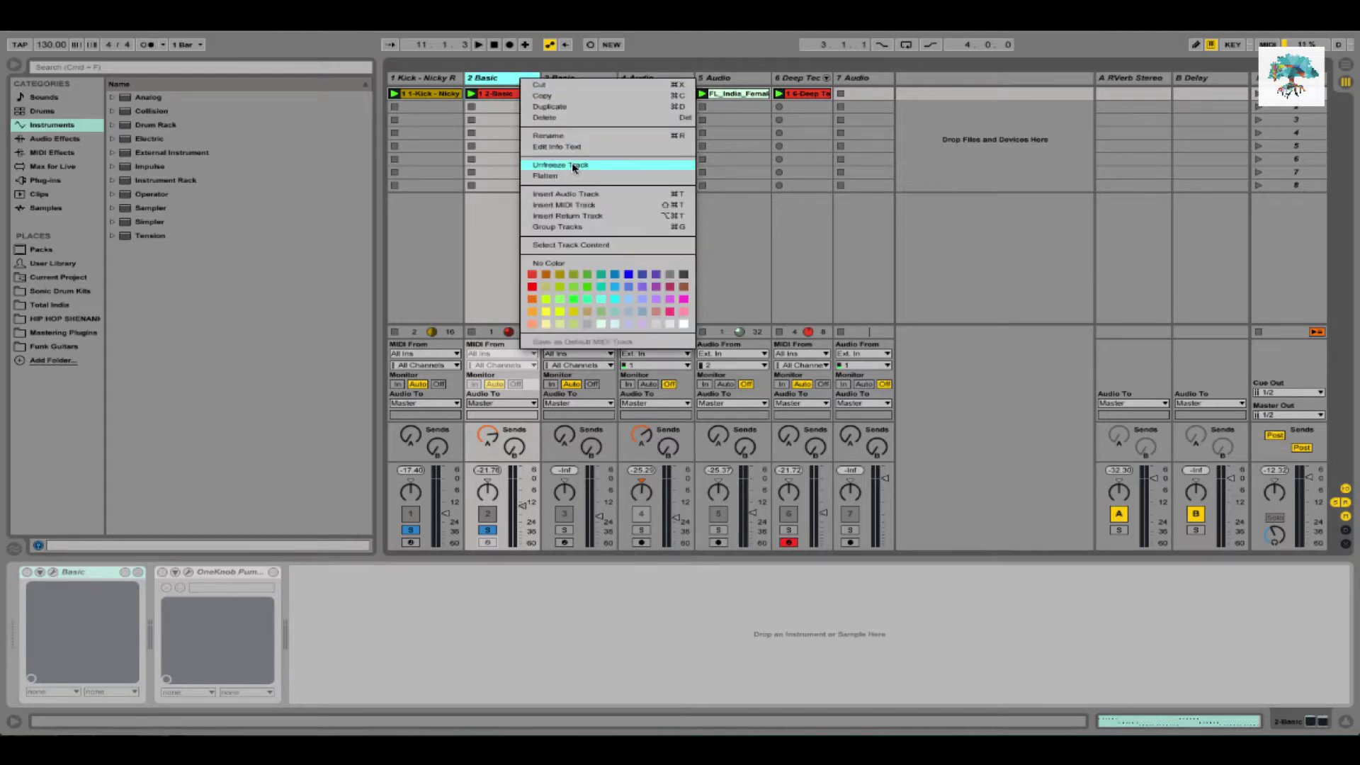
{"action": "left_click", "coordinate": [571, 164]}
{"action": "left_click", "coordinate": [52, 573]}
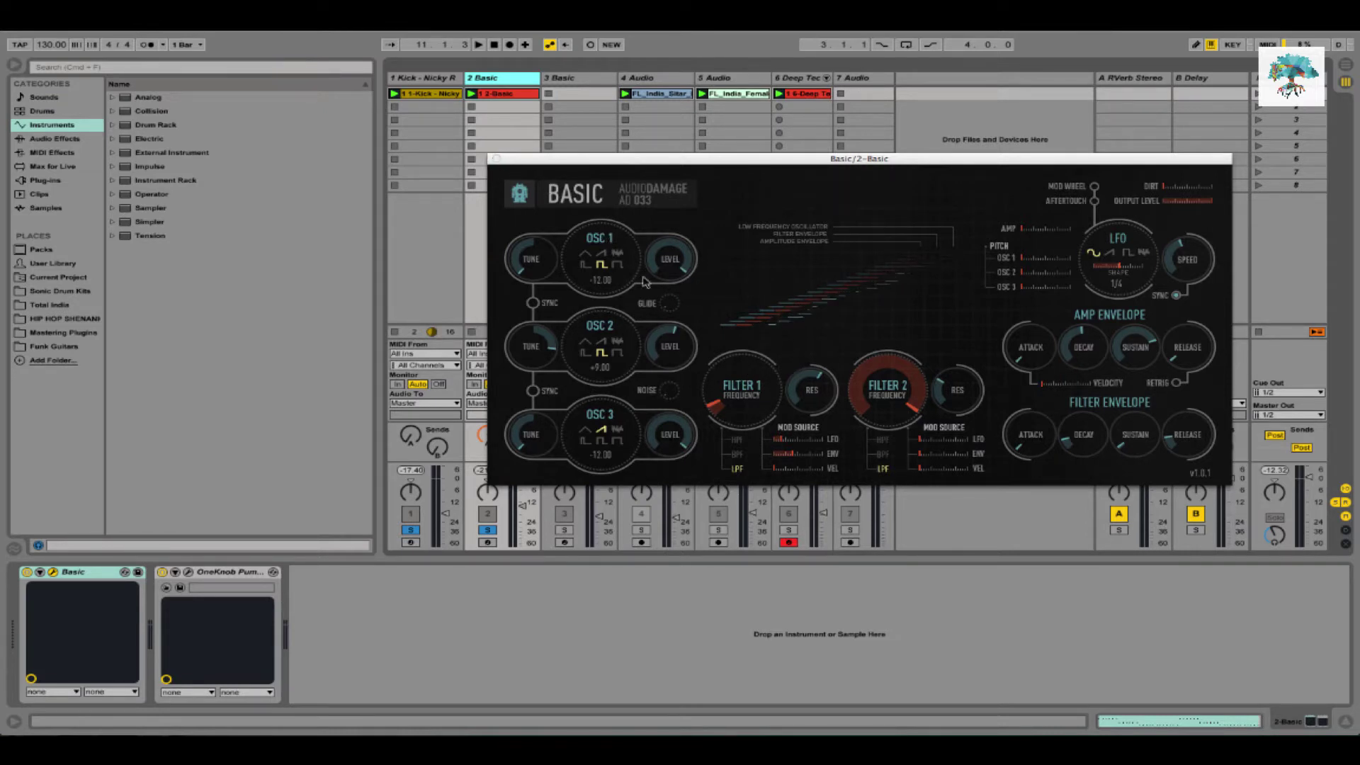
Examine the OneKnob Pumper settings on the Basic track
{"action": "left_click", "coordinate": [187, 573]}
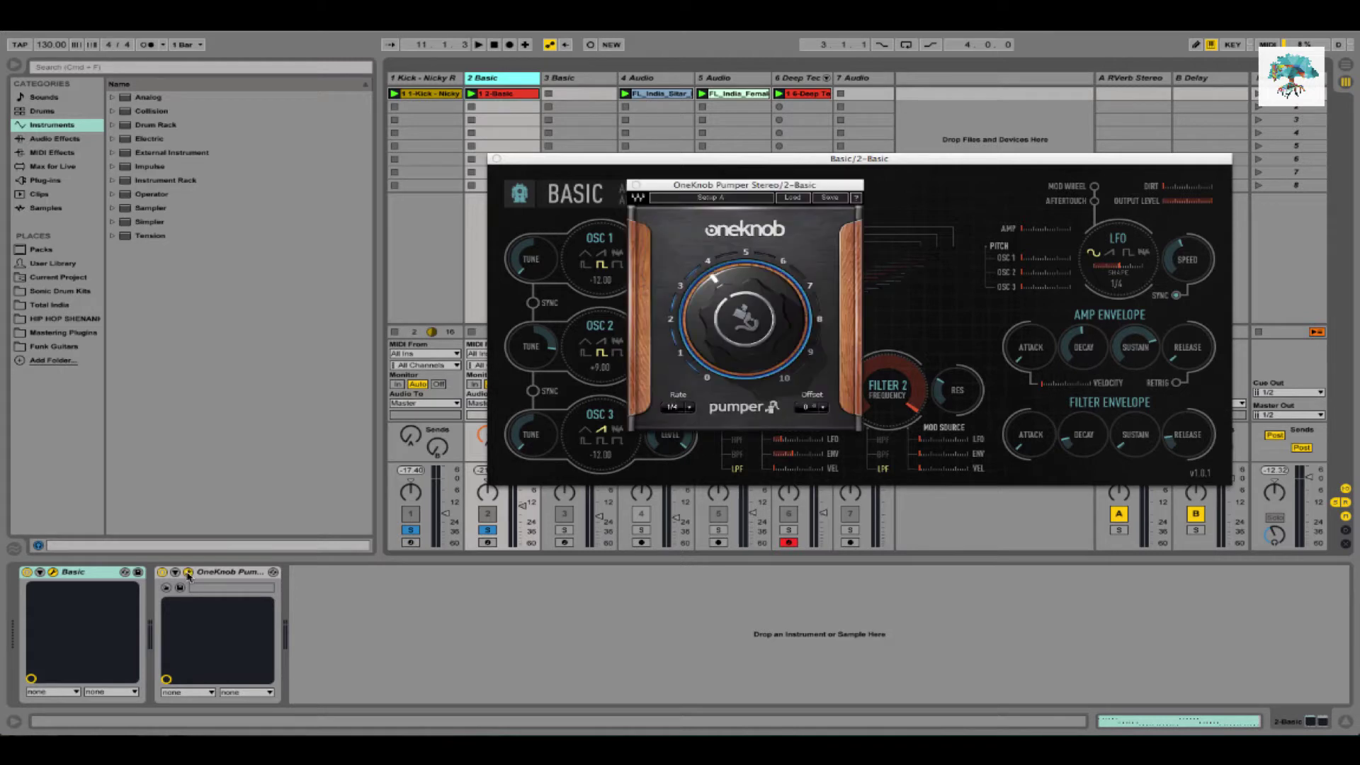
{"action": "left_click", "coordinate": [187, 573]}
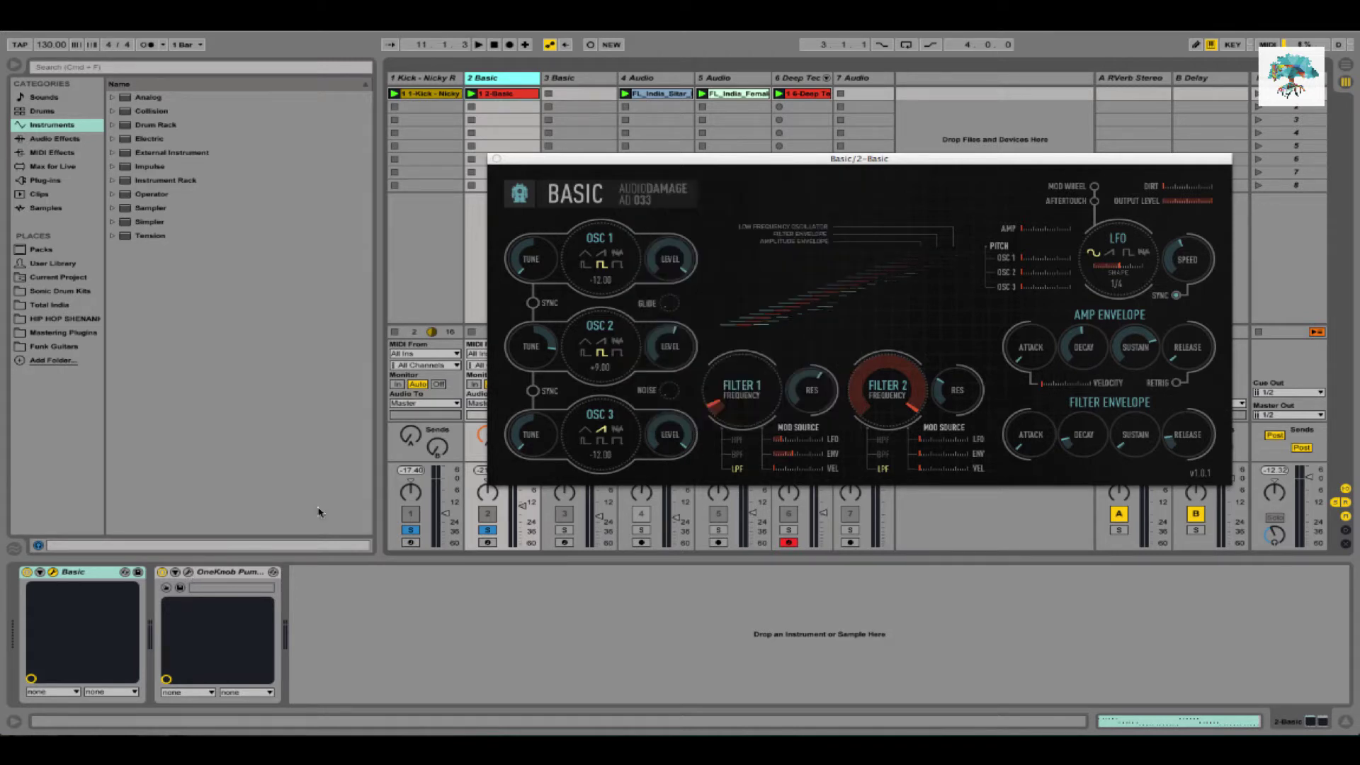
{"action": "left_click", "coordinate": [189, 573]}
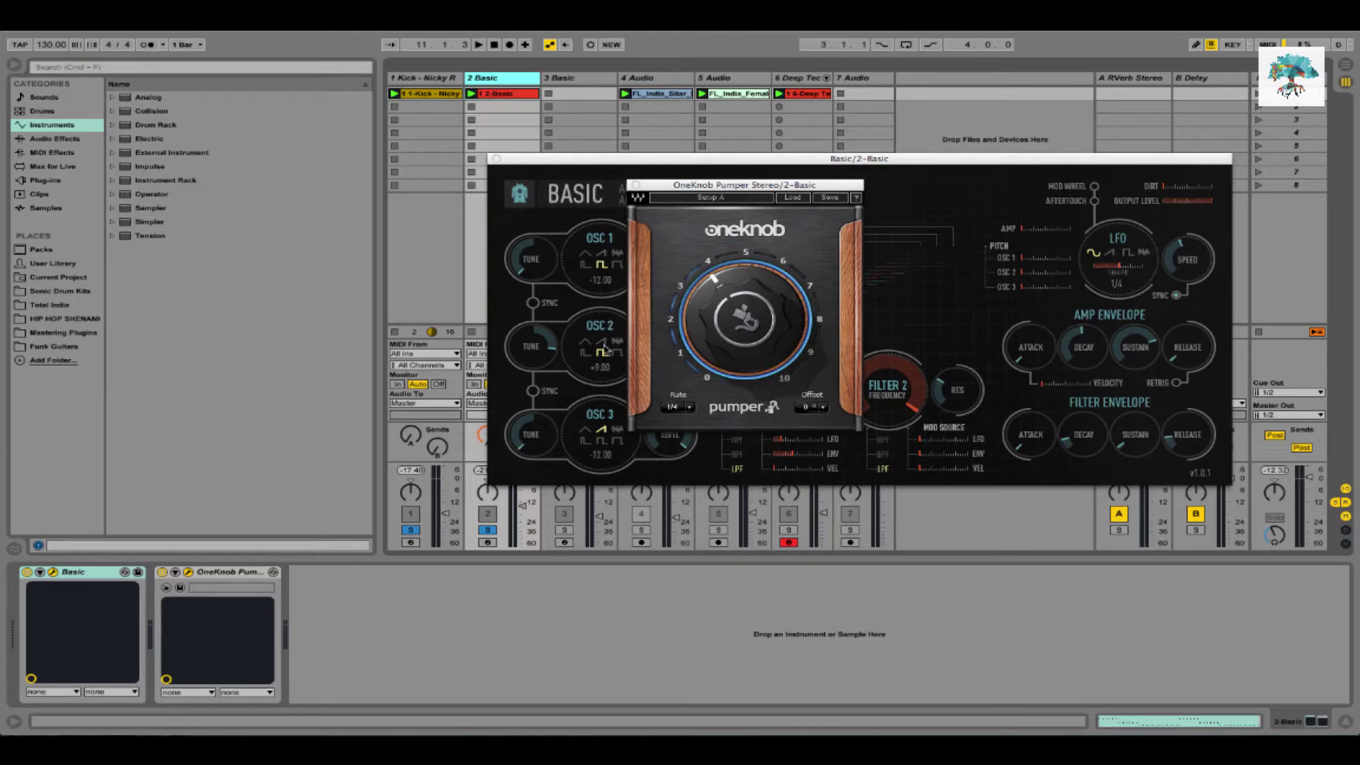
Try to freeze track 2 with its plug-in windows open
{"action": "right_click", "coordinate": [499, 78]}
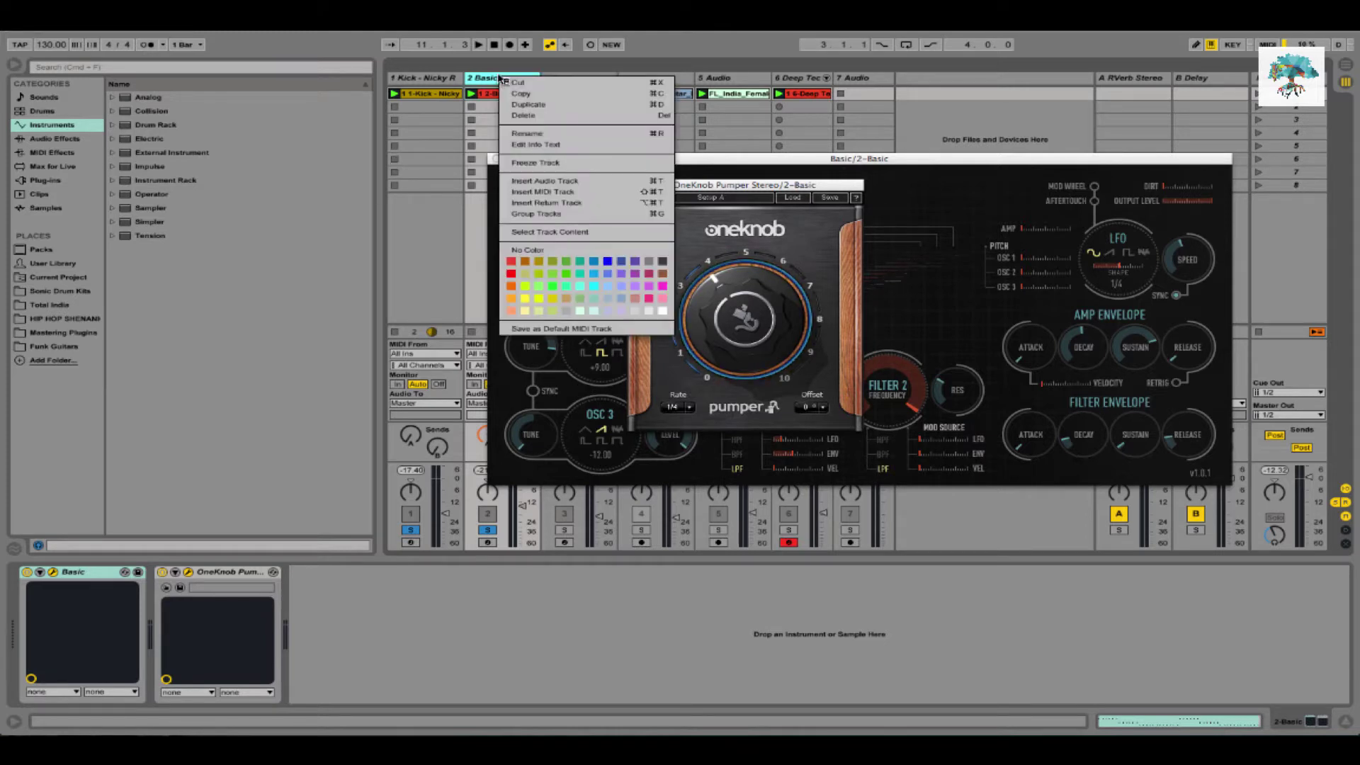
{"action": "left_click", "coordinate": [556, 165]}
Listen to the Basic bass track soloed on its own while watching the synthesizer, and stop playback
{"action": "key", "text": "space"}
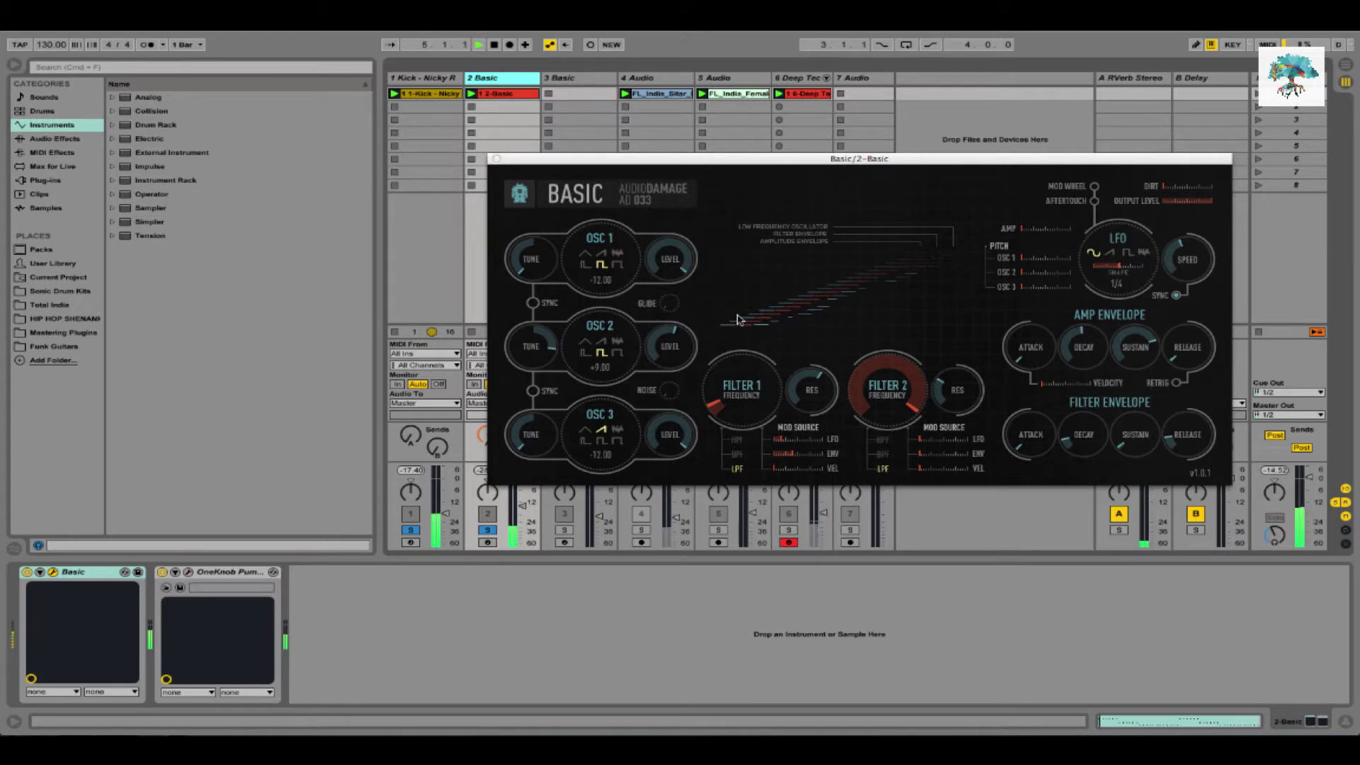
{"action": "left_click", "coordinate": [483, 529]}
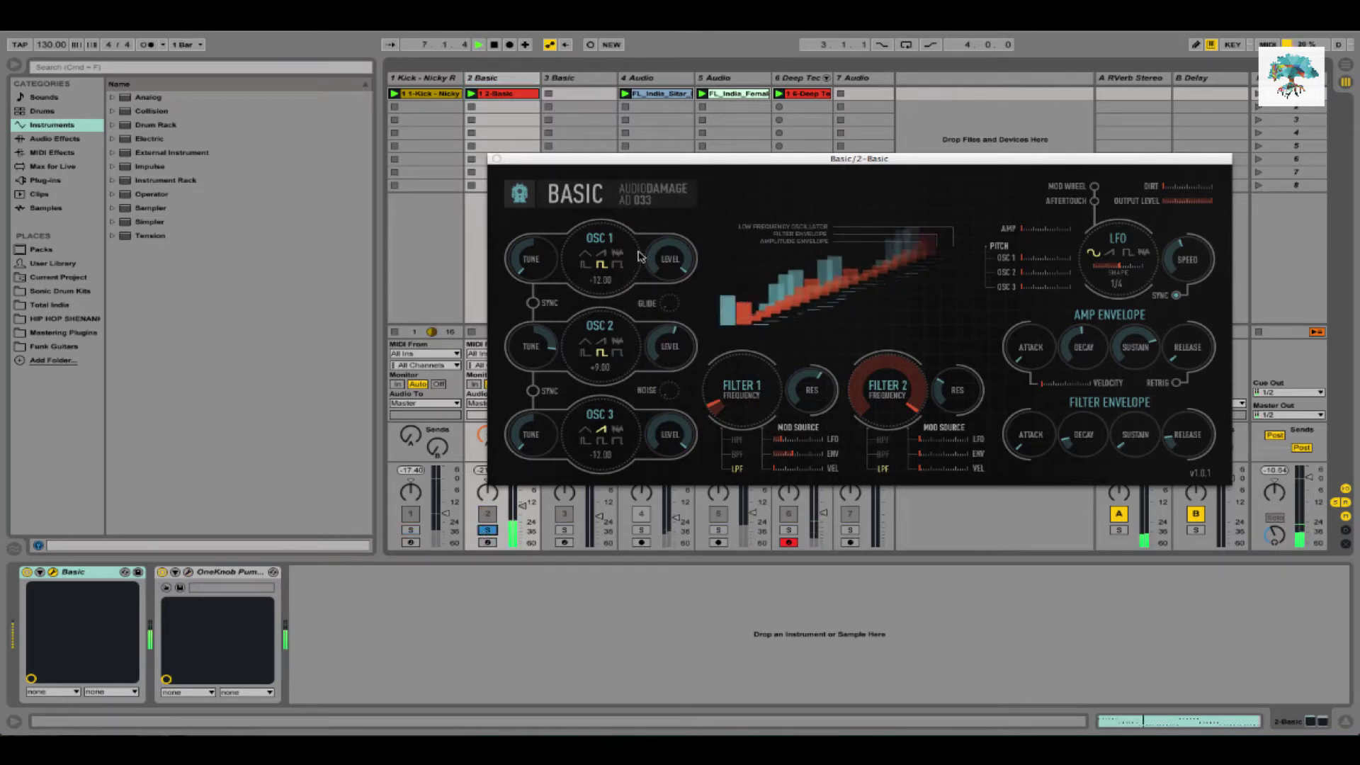
{"action": "key", "text": "space"}
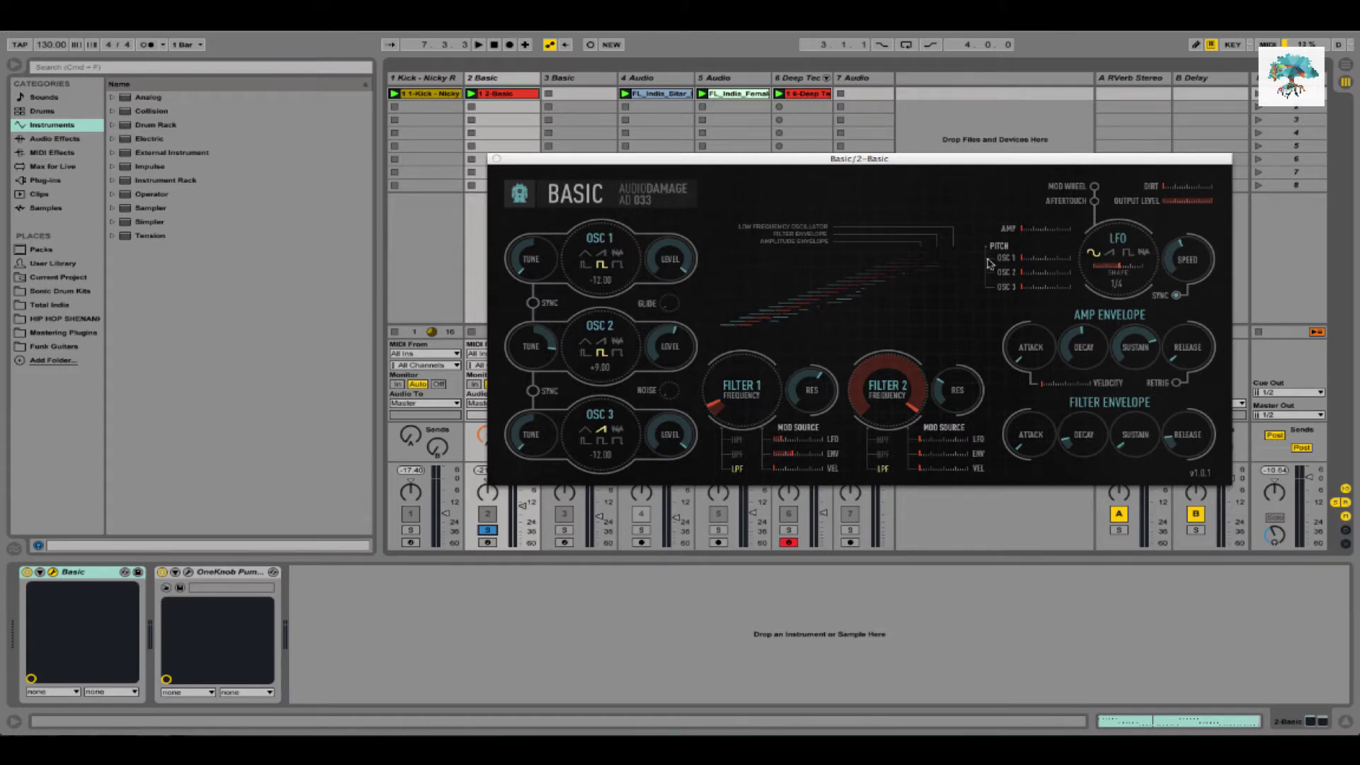
Close the Basic synthesizer window and freeze track 2
{"action": "left_click", "coordinate": [495, 159]}
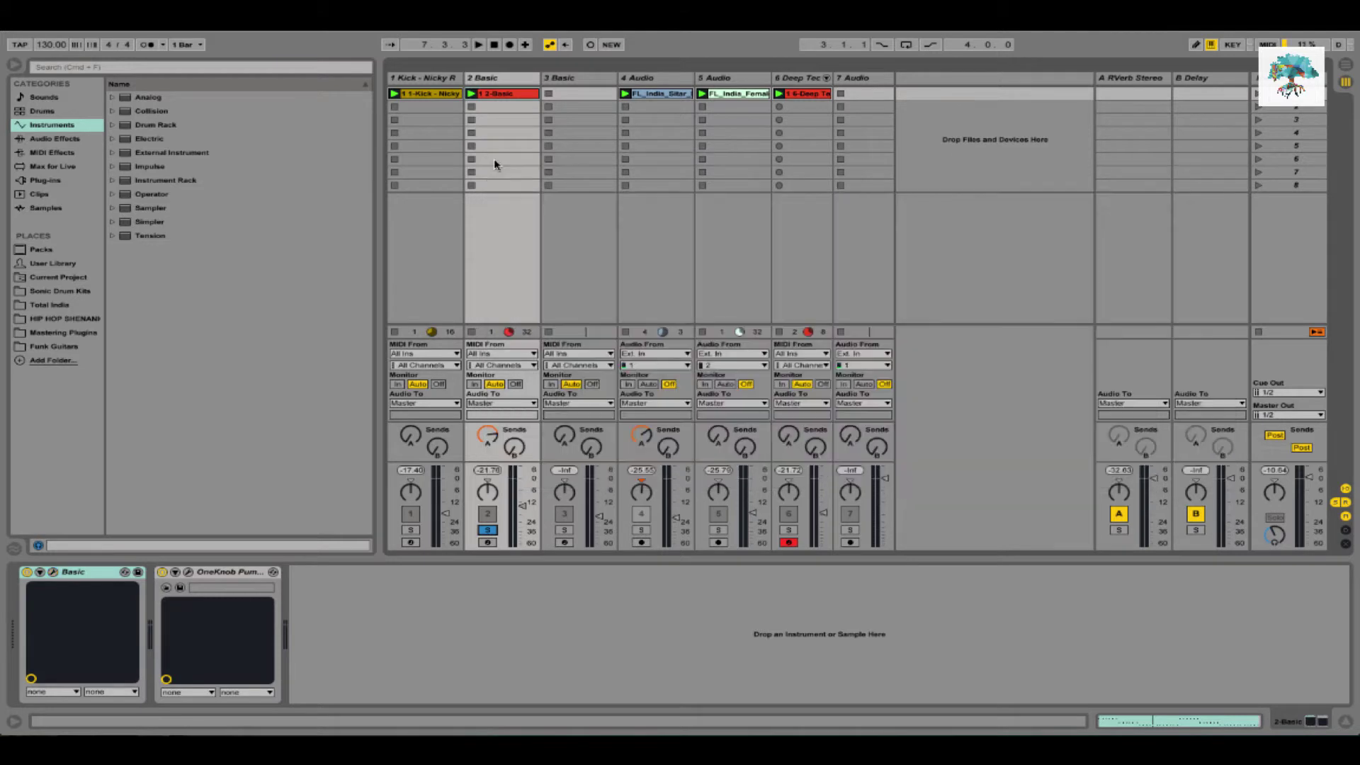
{"action": "left_click", "coordinate": [500, 80]}
{"action": "right_click", "coordinate": [502, 82]}
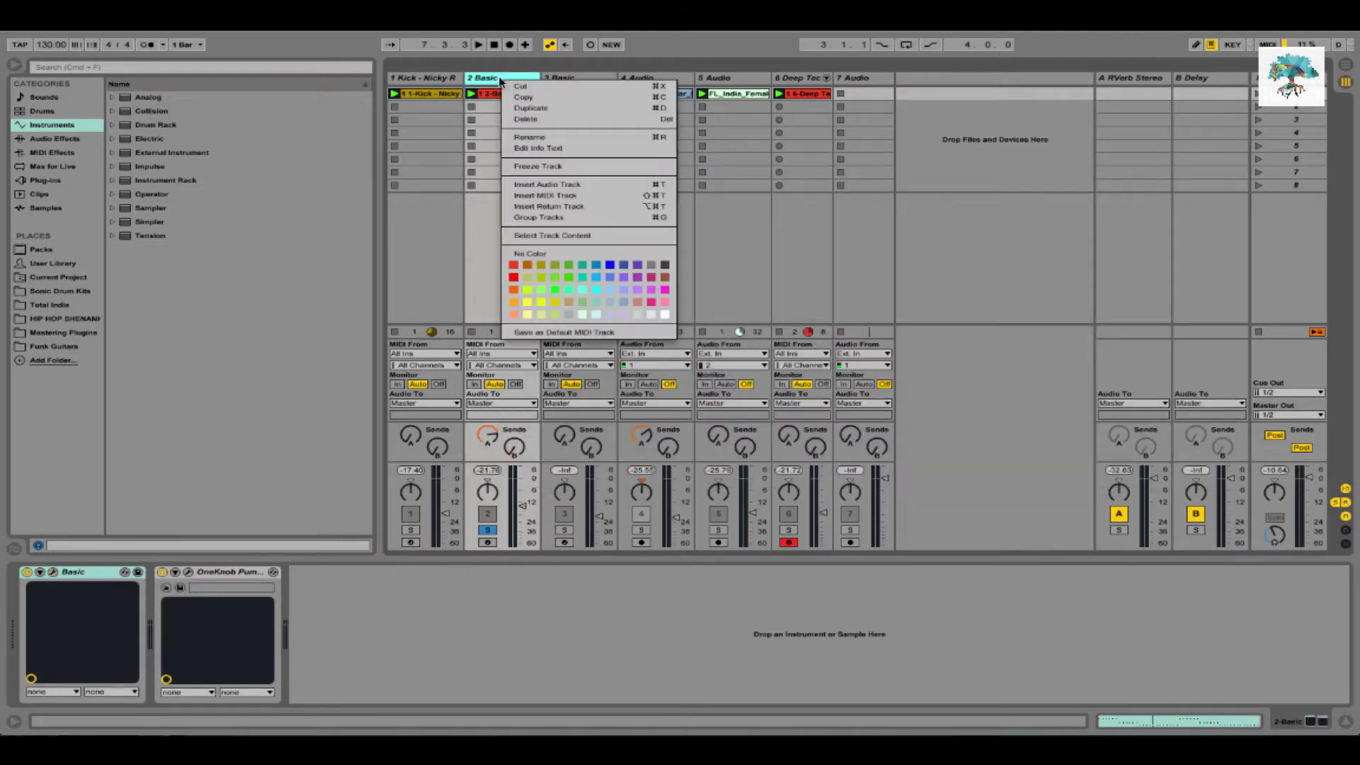
{"action": "left_click", "coordinate": [547, 163]}
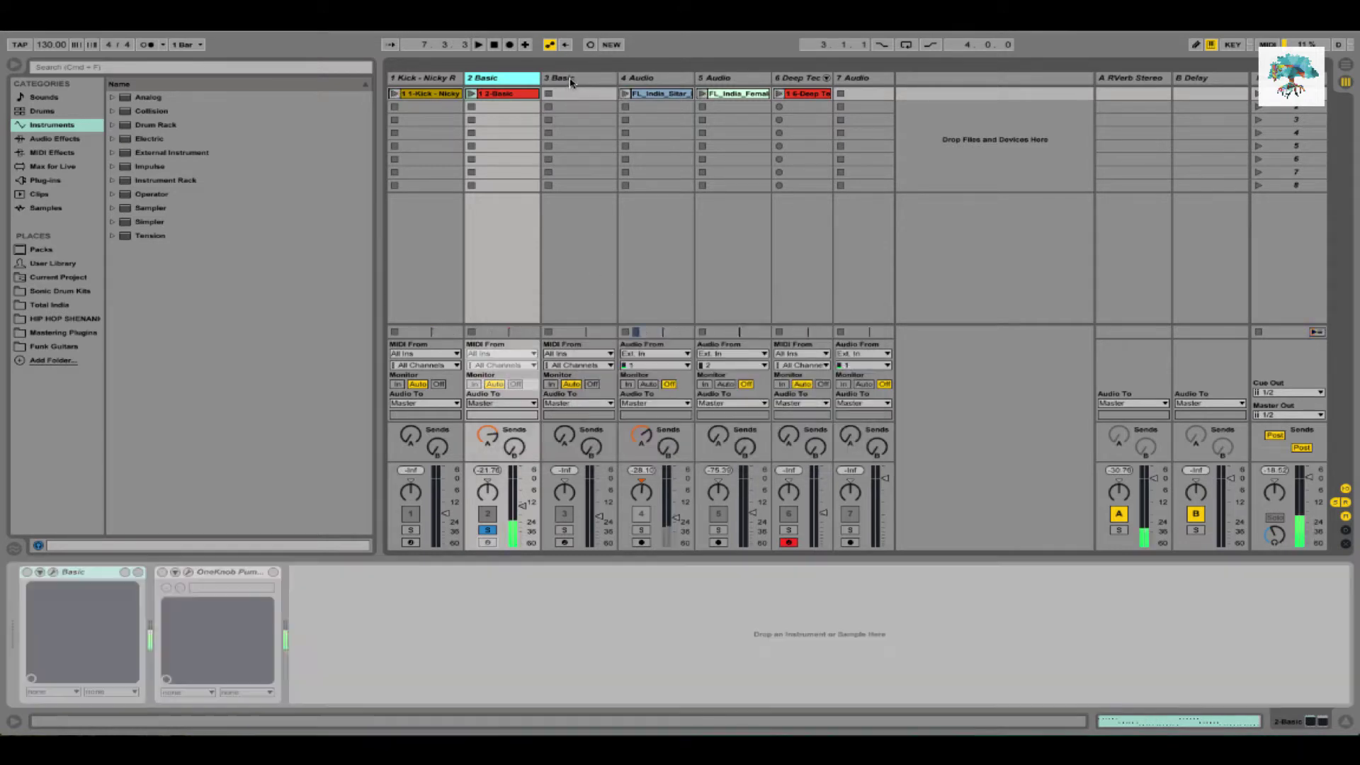
Delete the empty third track named Basic
{"action": "left_click", "coordinate": [570, 81]}
{"action": "key", "text": "Delete"}
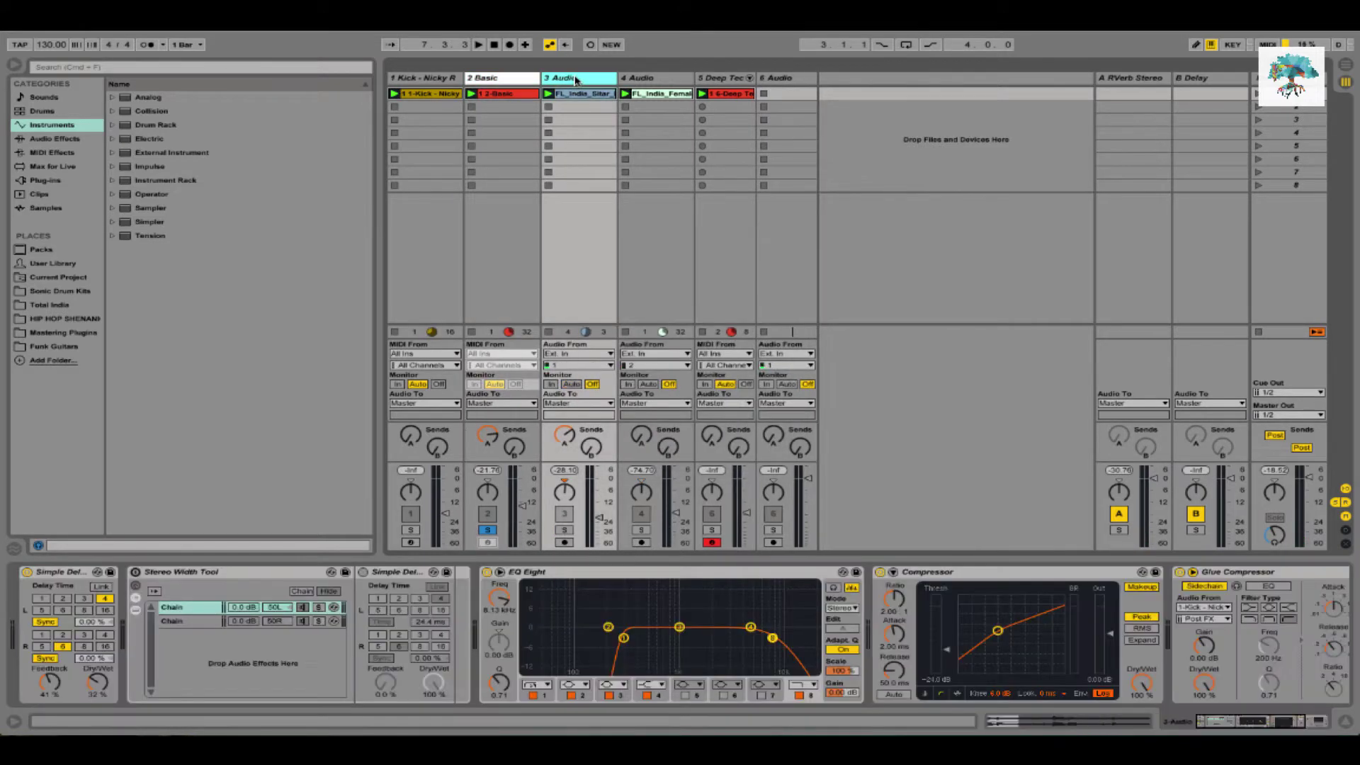
Audition the sitar audio track in solo with its effects chain shown, and release the solo
{"action": "left_click", "coordinate": [580, 649]}
{"action": "key", "text": "space"}
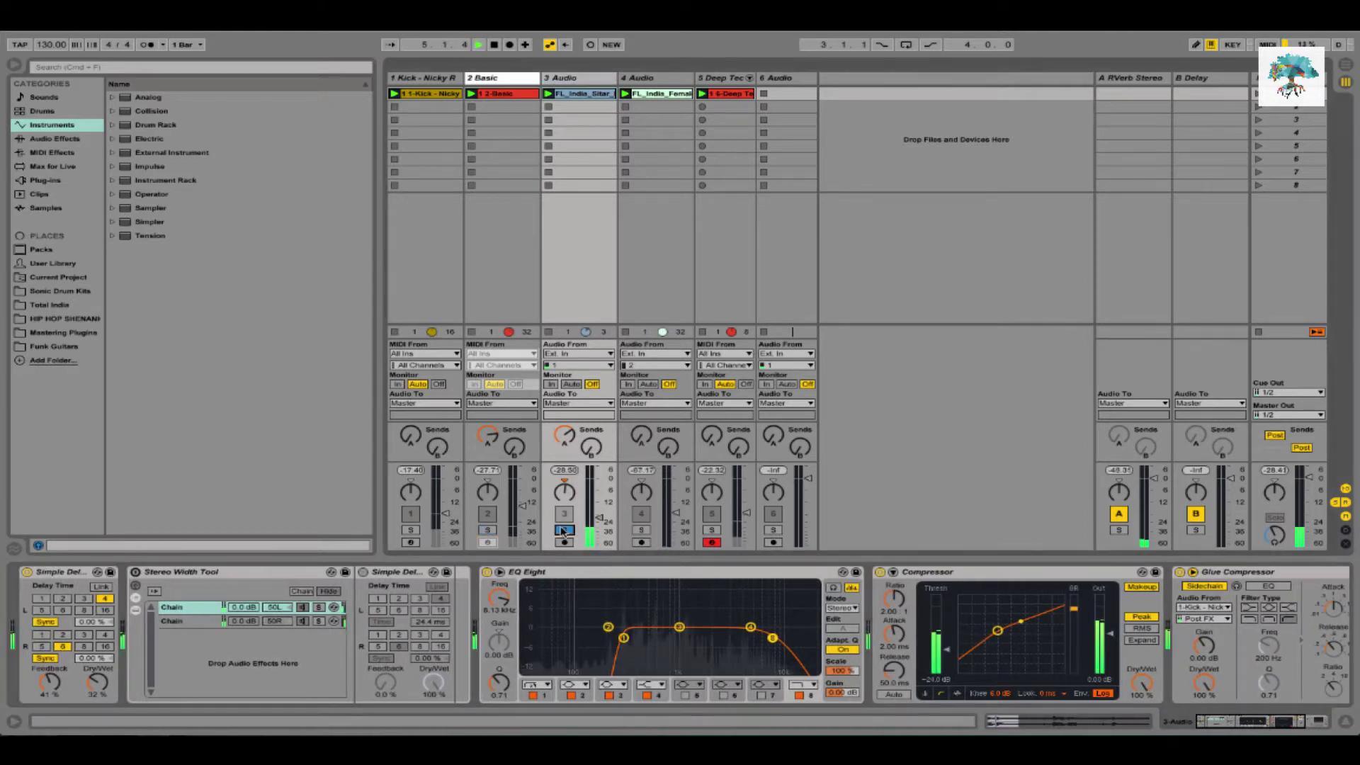
{"action": "left_click", "coordinate": [563, 530]}
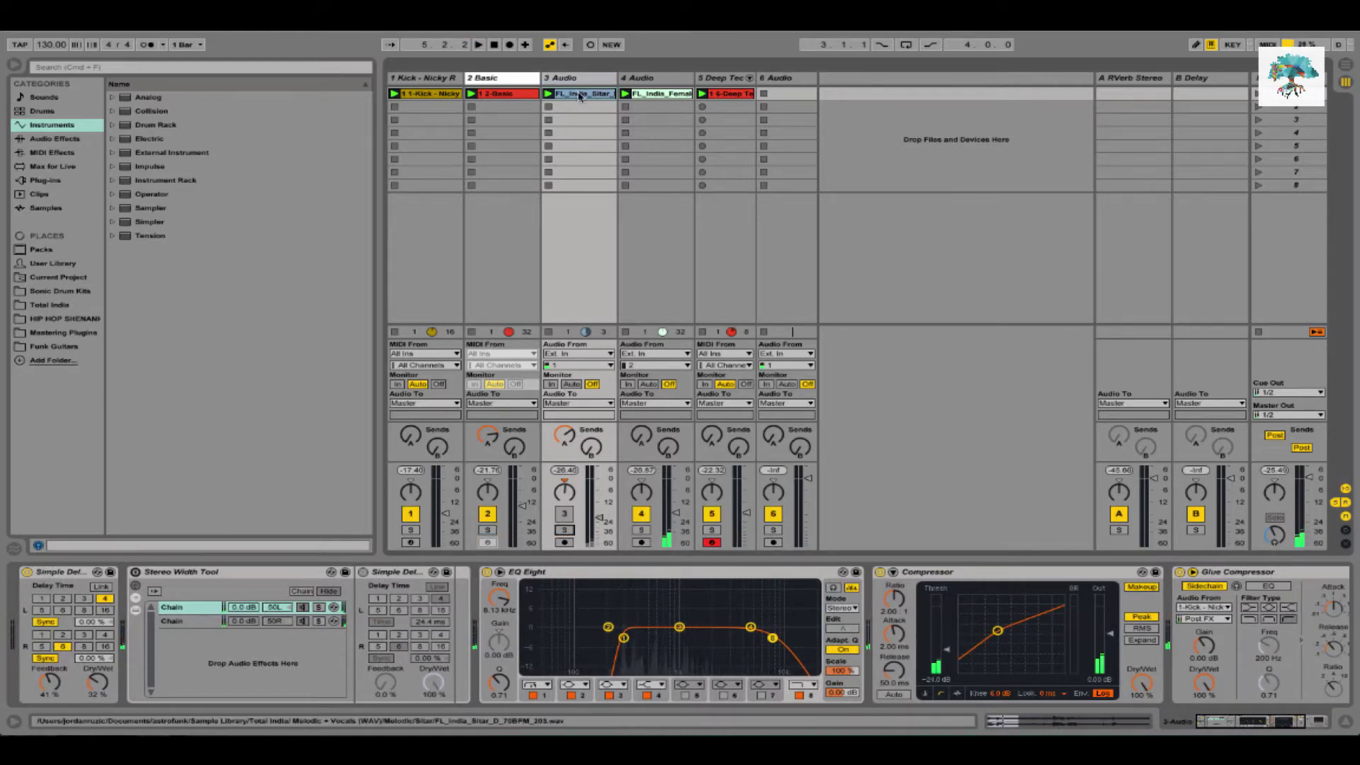
Solo the female vocal track and examine its Simple Delay and H-Delay effects
{"action": "left_click", "coordinate": [640, 529]}
{"action": "left_click", "coordinate": [641, 95]}
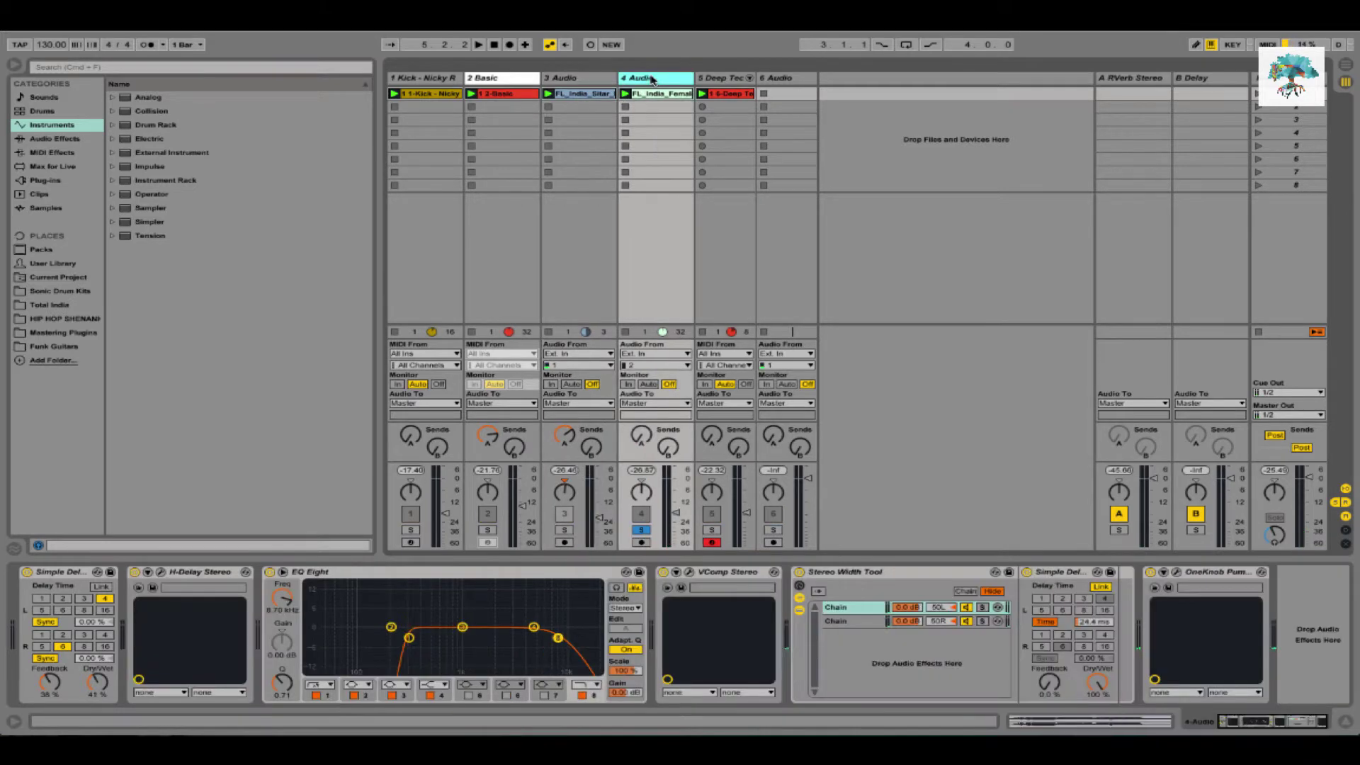
{"action": "left_click", "coordinate": [71, 574]}
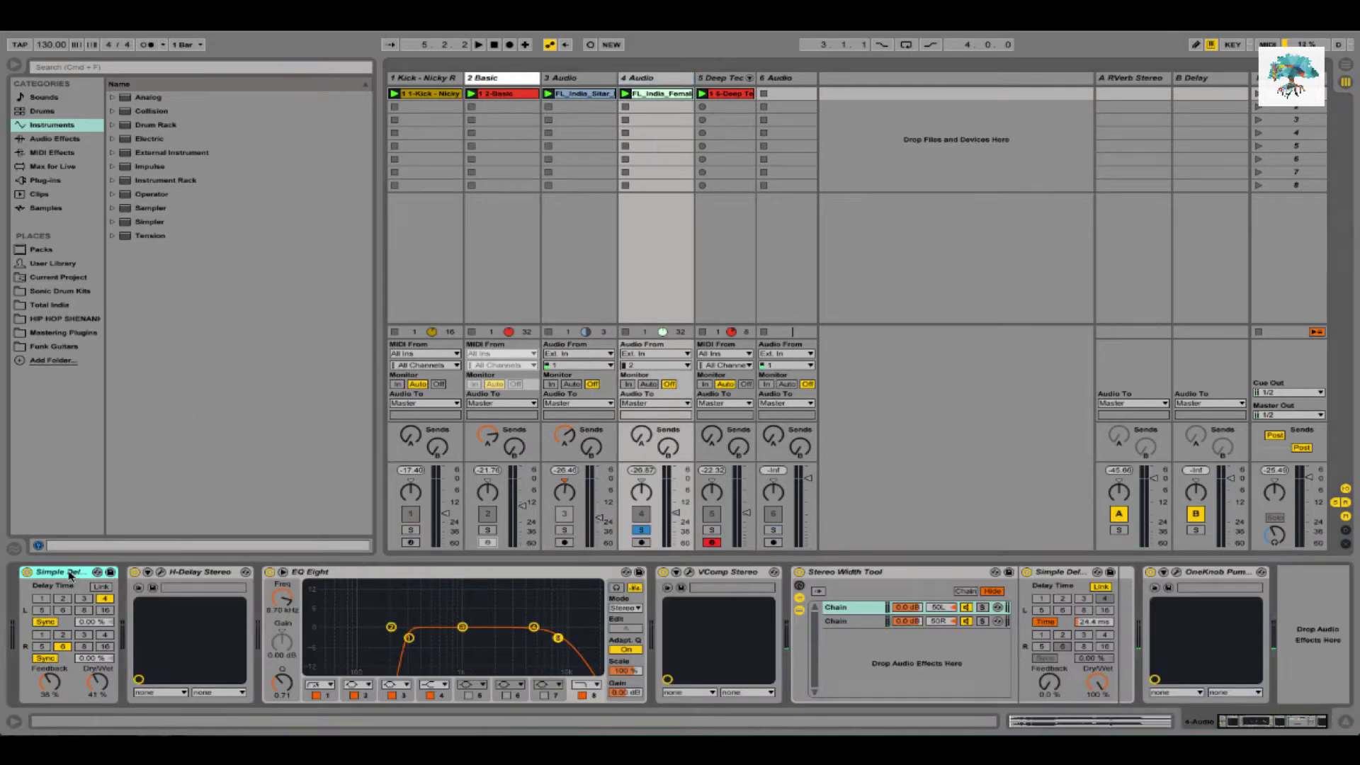
{"action": "left_click", "coordinate": [183, 574]}
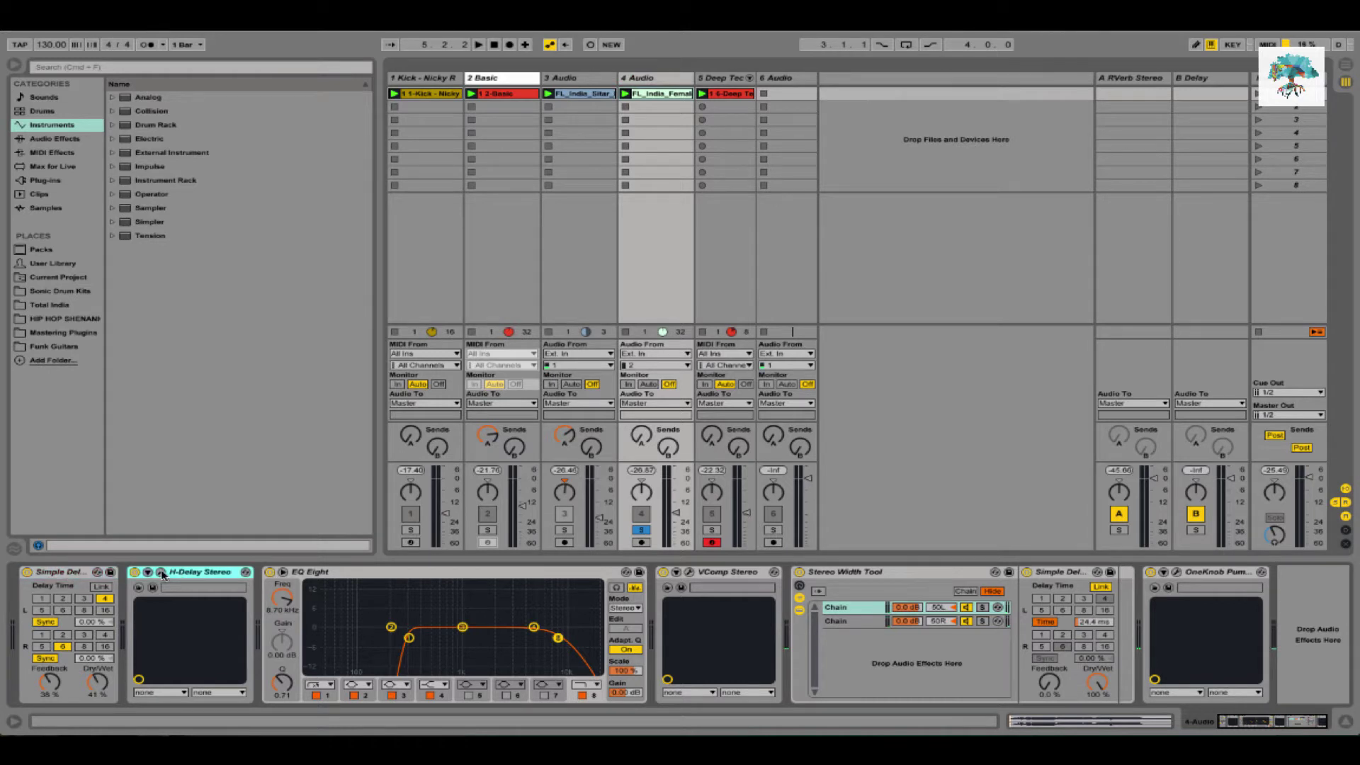
{"action": "left_click", "coordinate": [162, 573]}
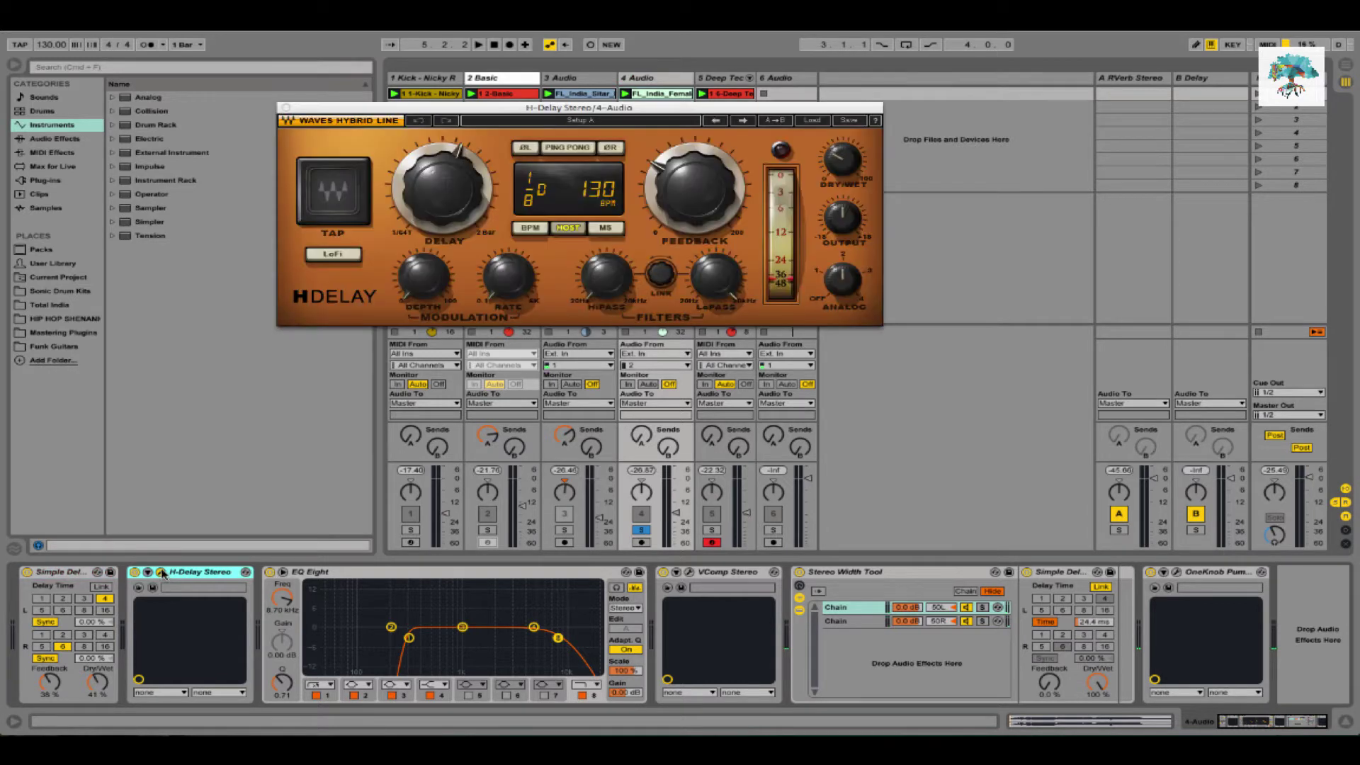
{"action": "left_click", "coordinate": [286, 108]}
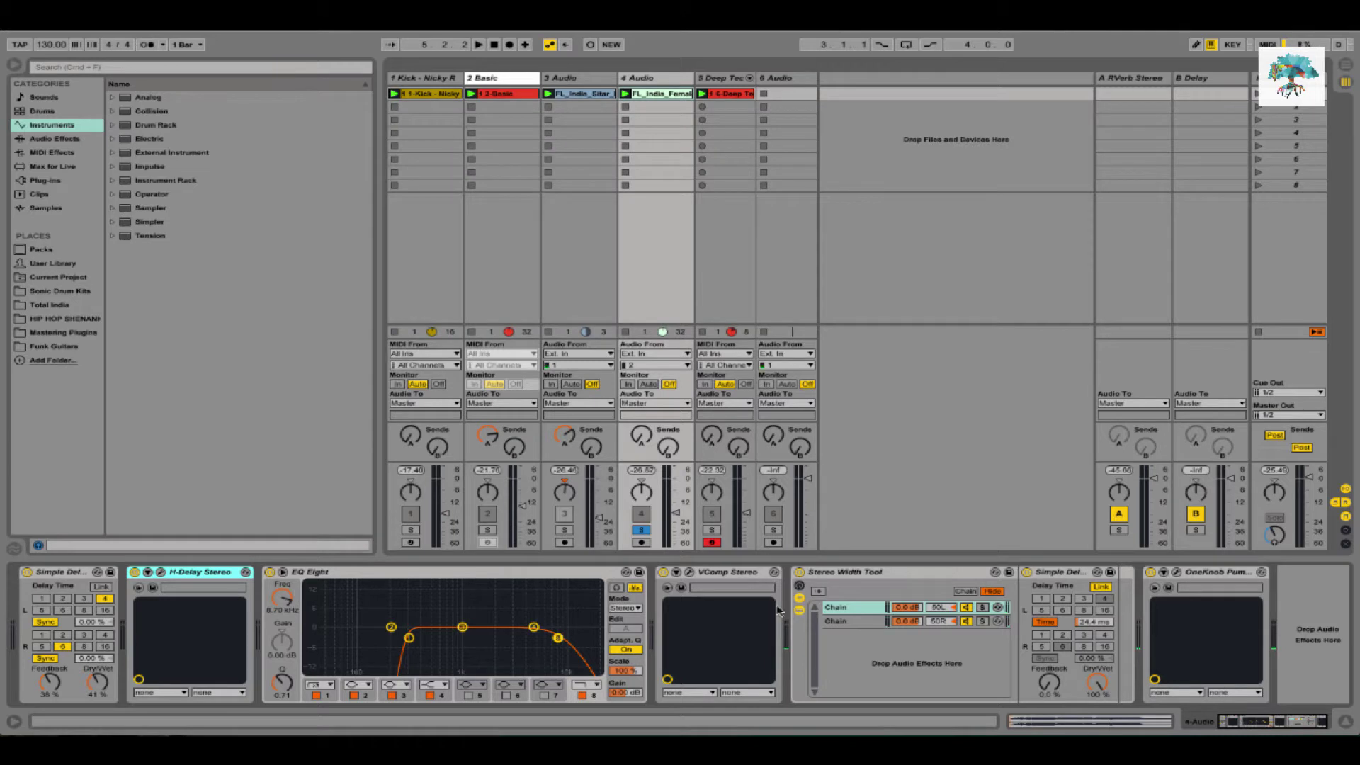
Examine the VComp compressor on the vocal track, including its Analog control, and close its window
{"action": "left_click", "coordinate": [690, 573]}
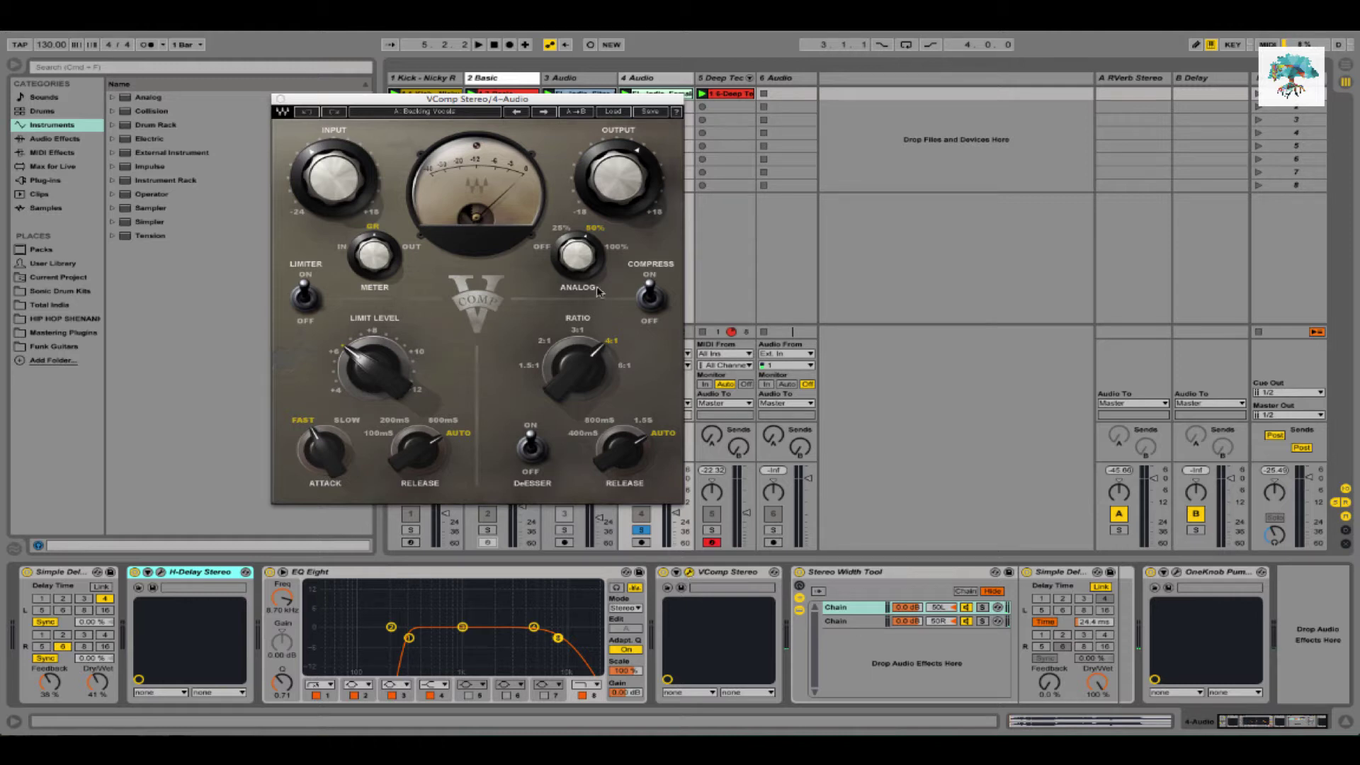
{"action": "mouse_move", "coordinate": [588, 253]}
{"action": "left_mouse_down"}
{"action": "mouse_move", "coordinate": [588, 276]}
{"action": "mouse_move", "coordinate": [588, 241]}
{"action": "left_mouse_up"}
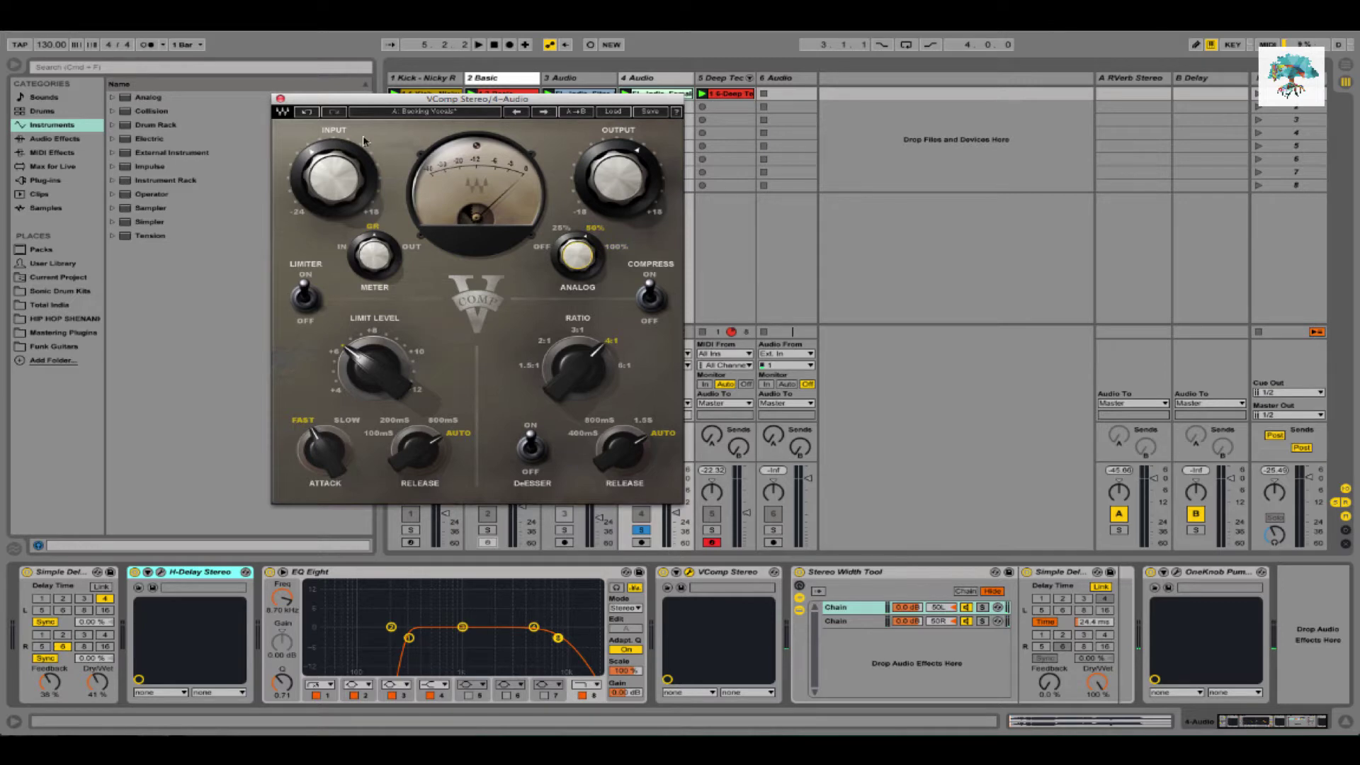
{"action": "left_click", "coordinate": [280, 99]}
Compare the vocal track's VComp with Analog switched off and with the compressor bypassed, restore both, and close its window
{"action": "left_click", "coordinate": [723, 78]}
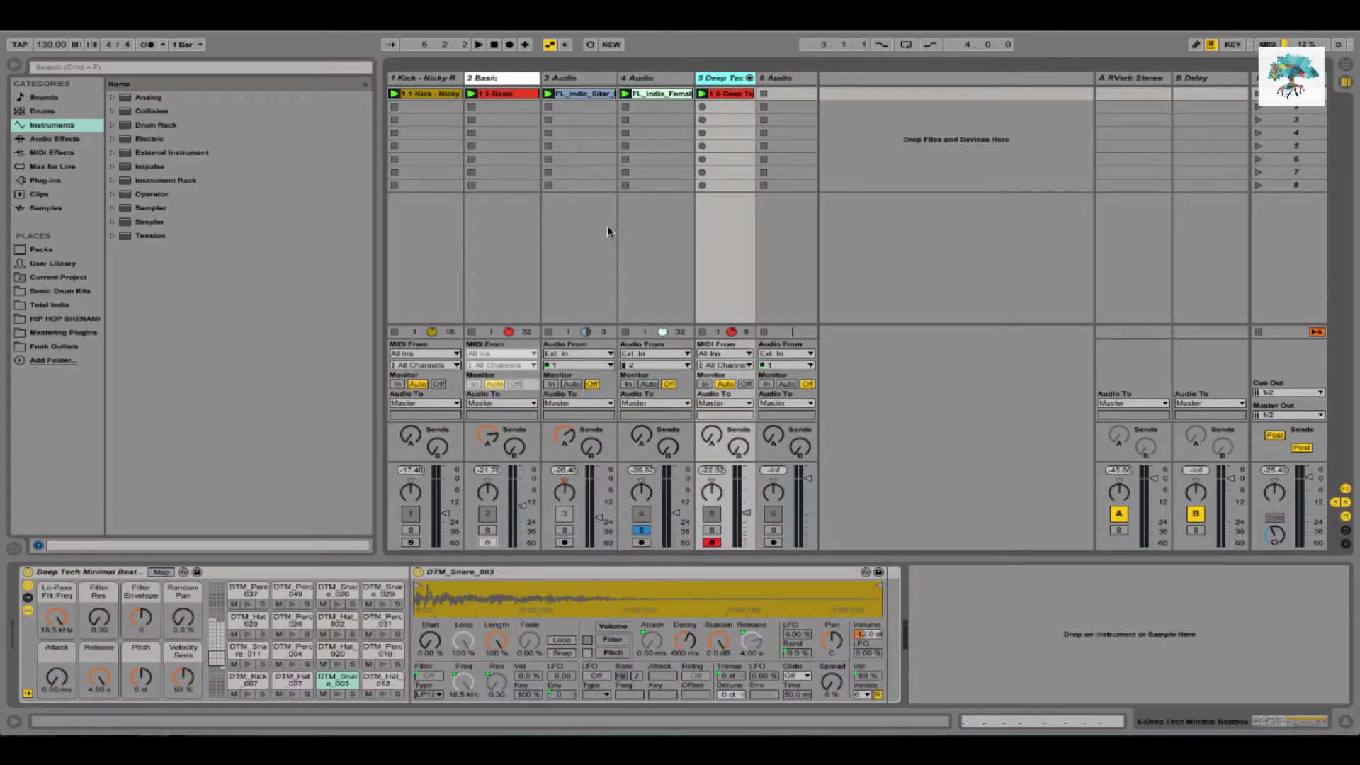
{"action": "left_click", "coordinate": [655, 80]}
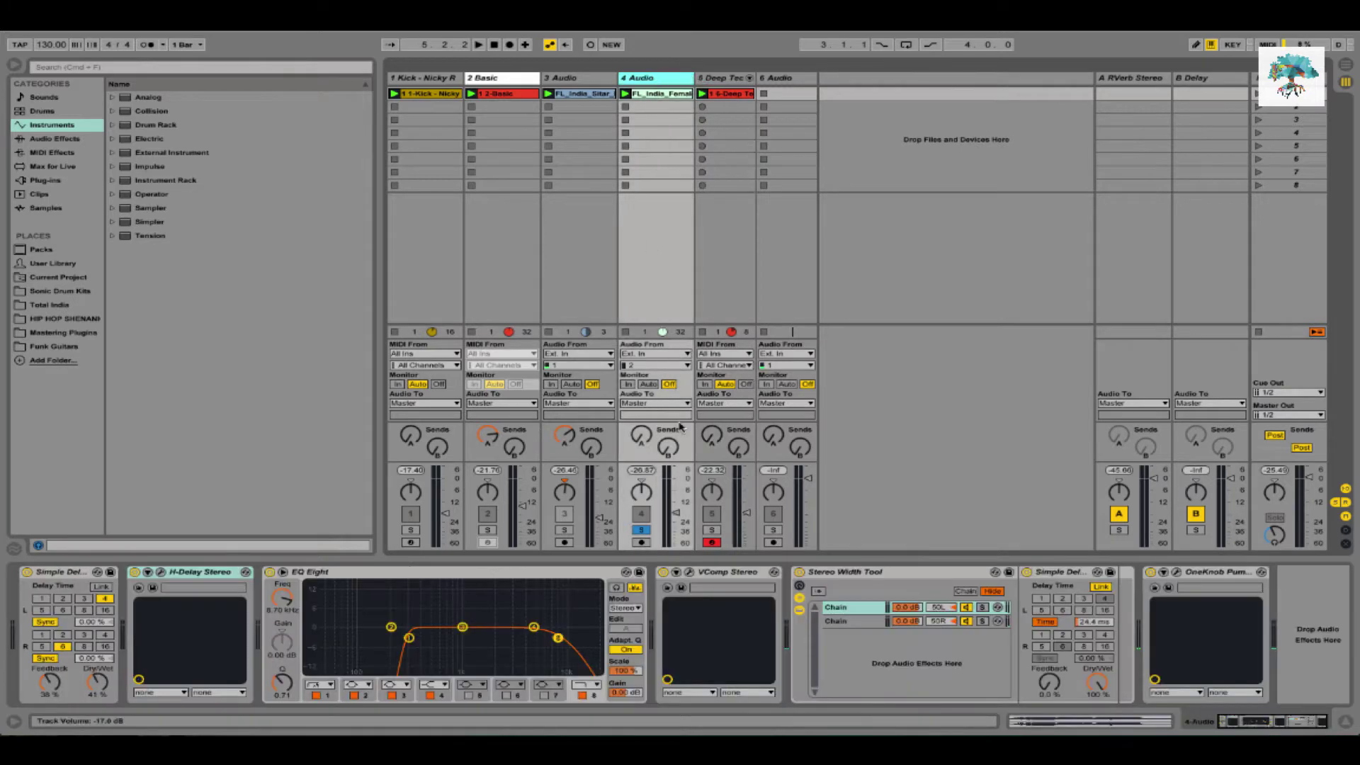
{"action": "left_click", "coordinate": [689, 572]}
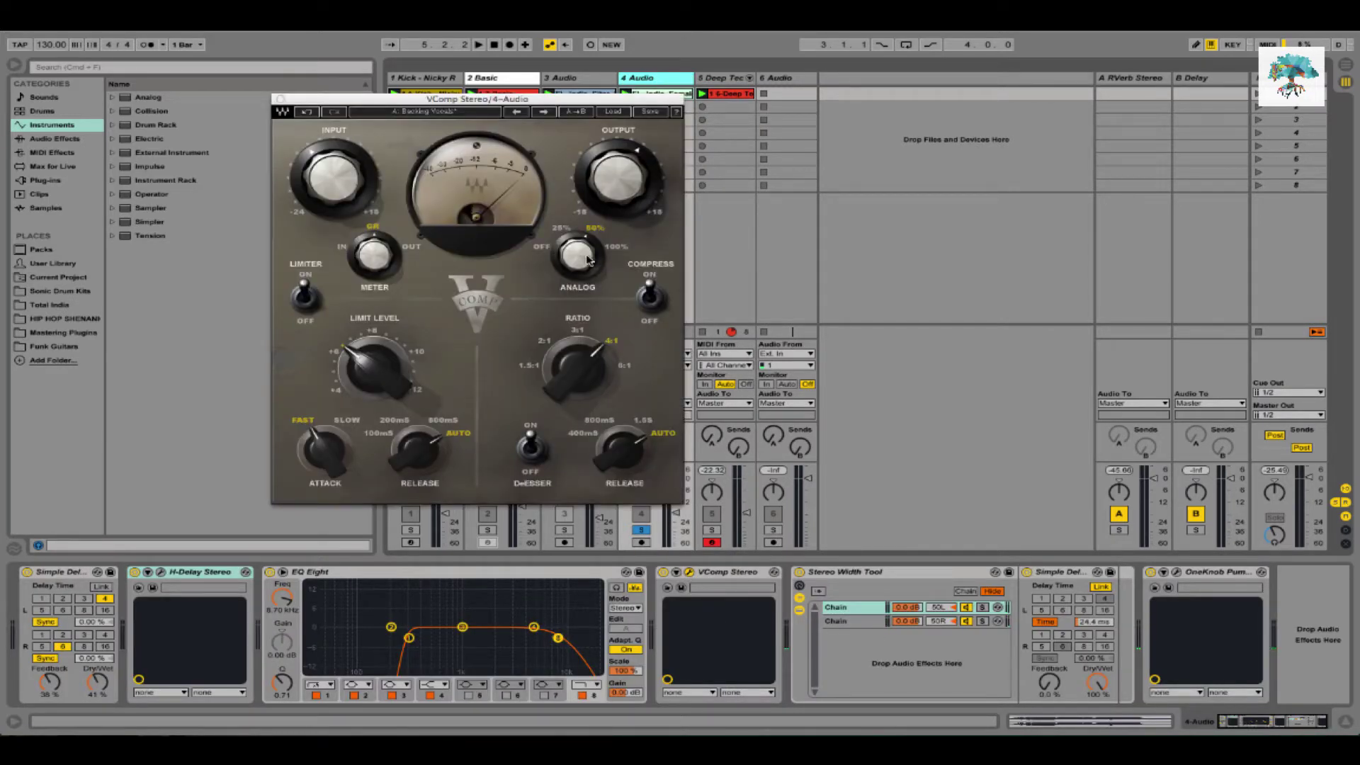
{"action": "left_click_drag", "start_coordinate": [588, 260], "coordinate": [588, 279]}
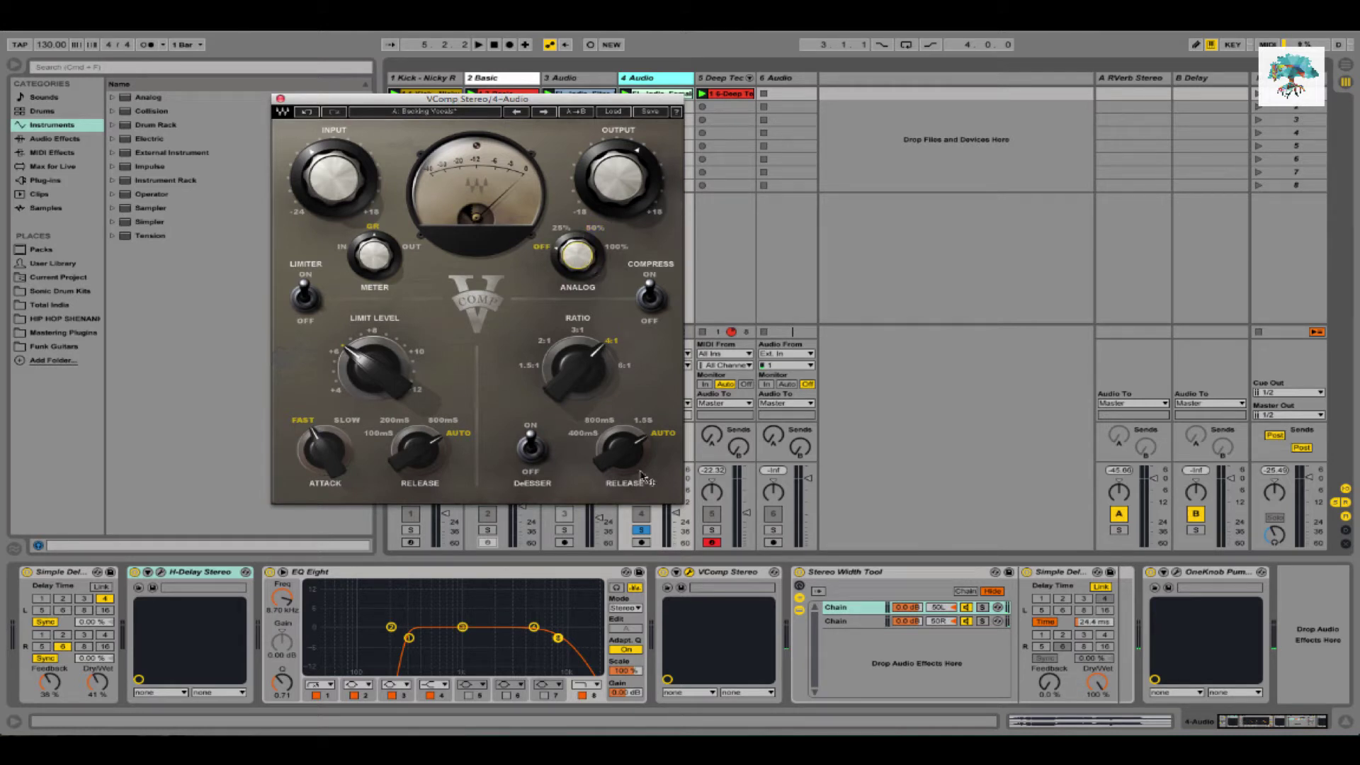
{"action": "left_click", "coordinate": [663, 581]}
{"action": "left_click", "coordinate": [663, 572]}
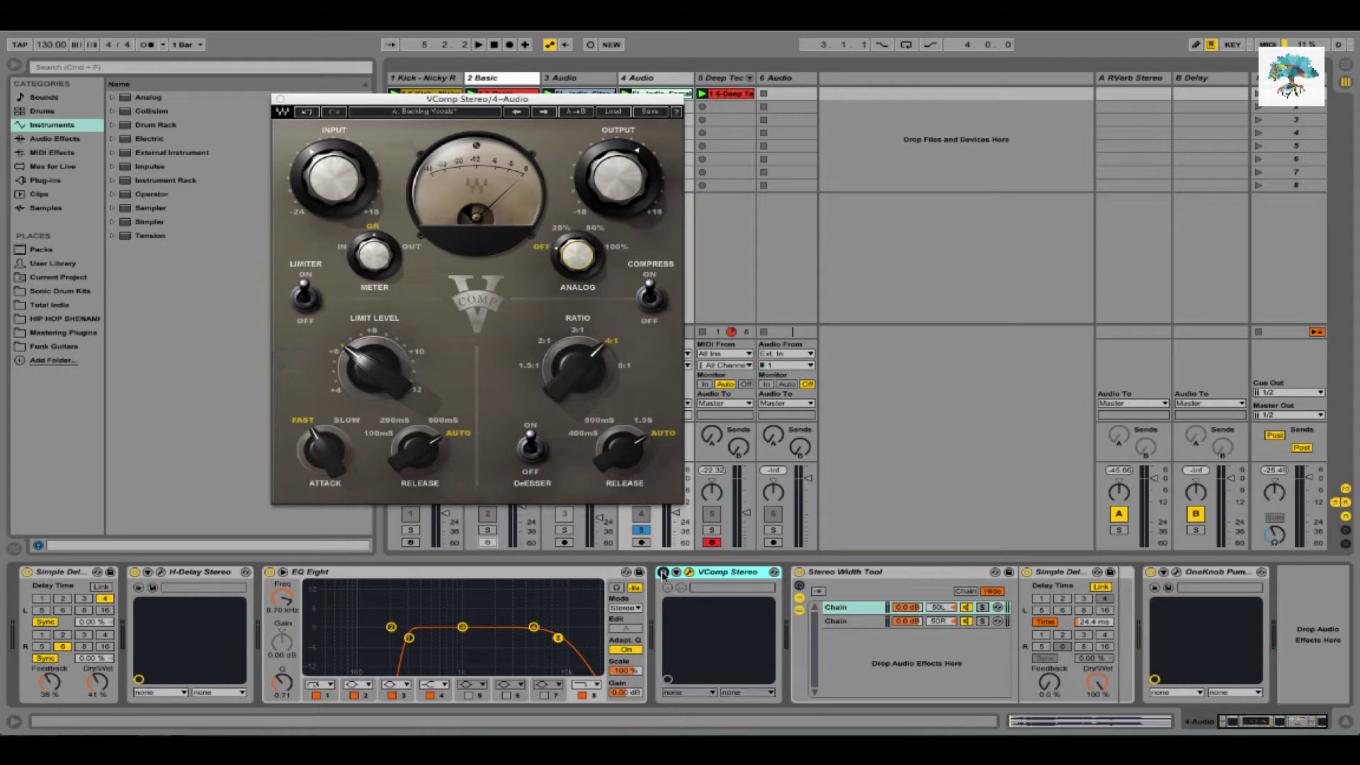
{"action": "left_click", "coordinate": [663, 572]}
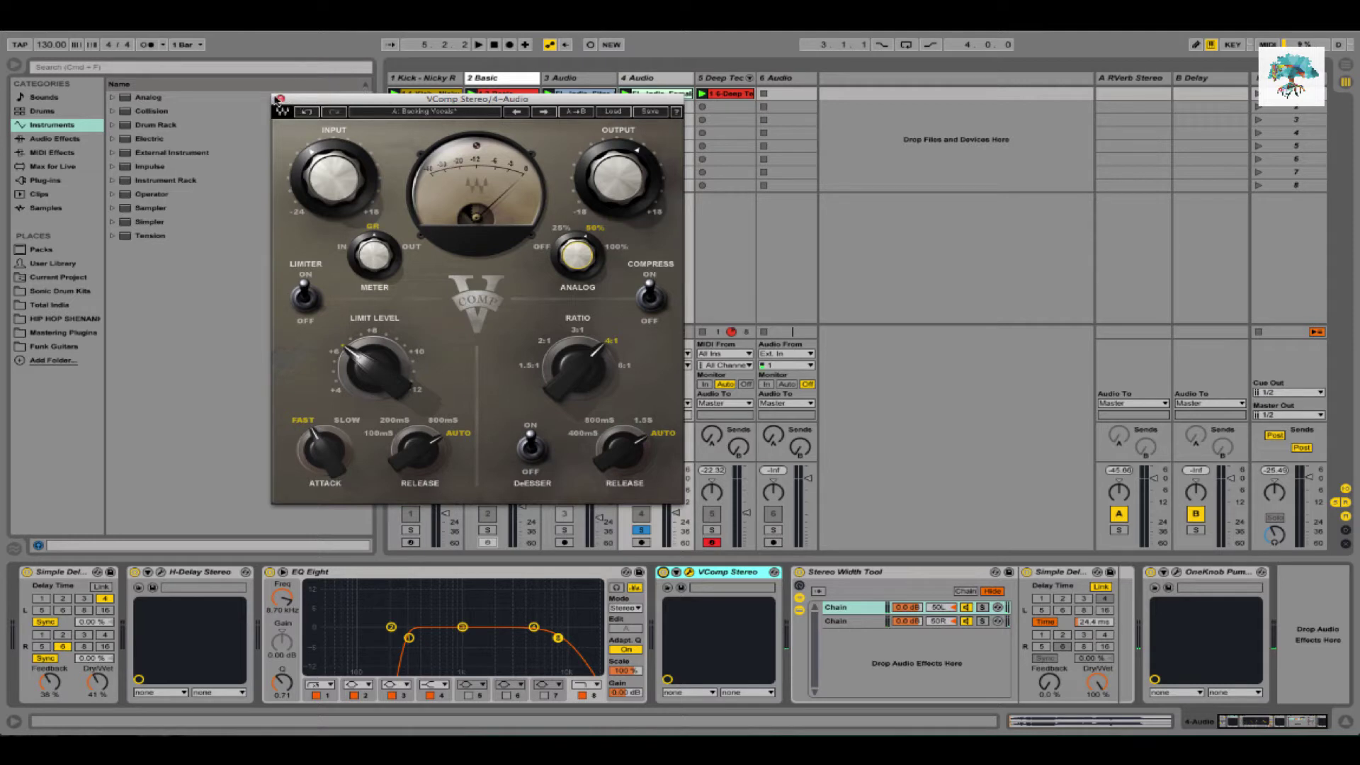
{"action": "left_click", "coordinate": [281, 99]}
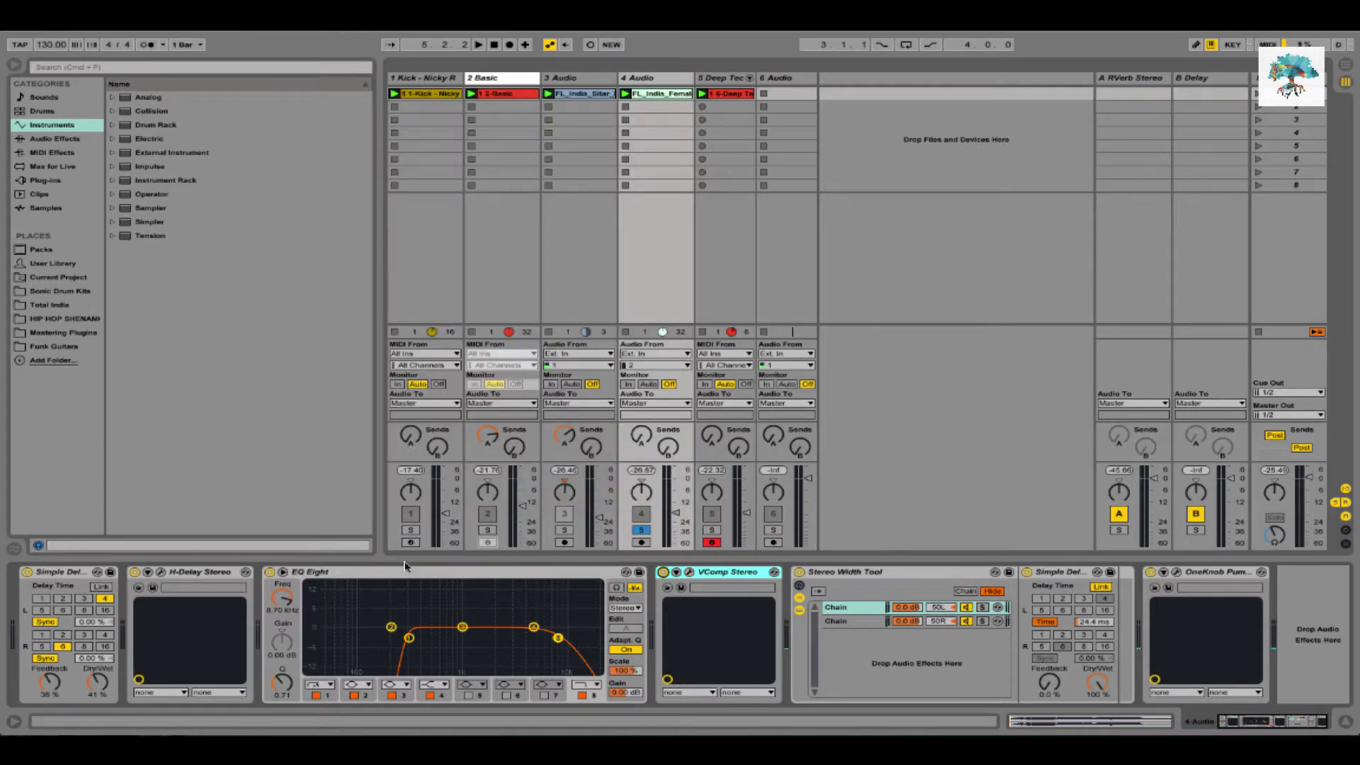
Audition the vocal with H-Delay bypassed and re-enabled, and view the OneKnob Pumper's settings
{"action": "left_click", "coordinate": [181, 577]}
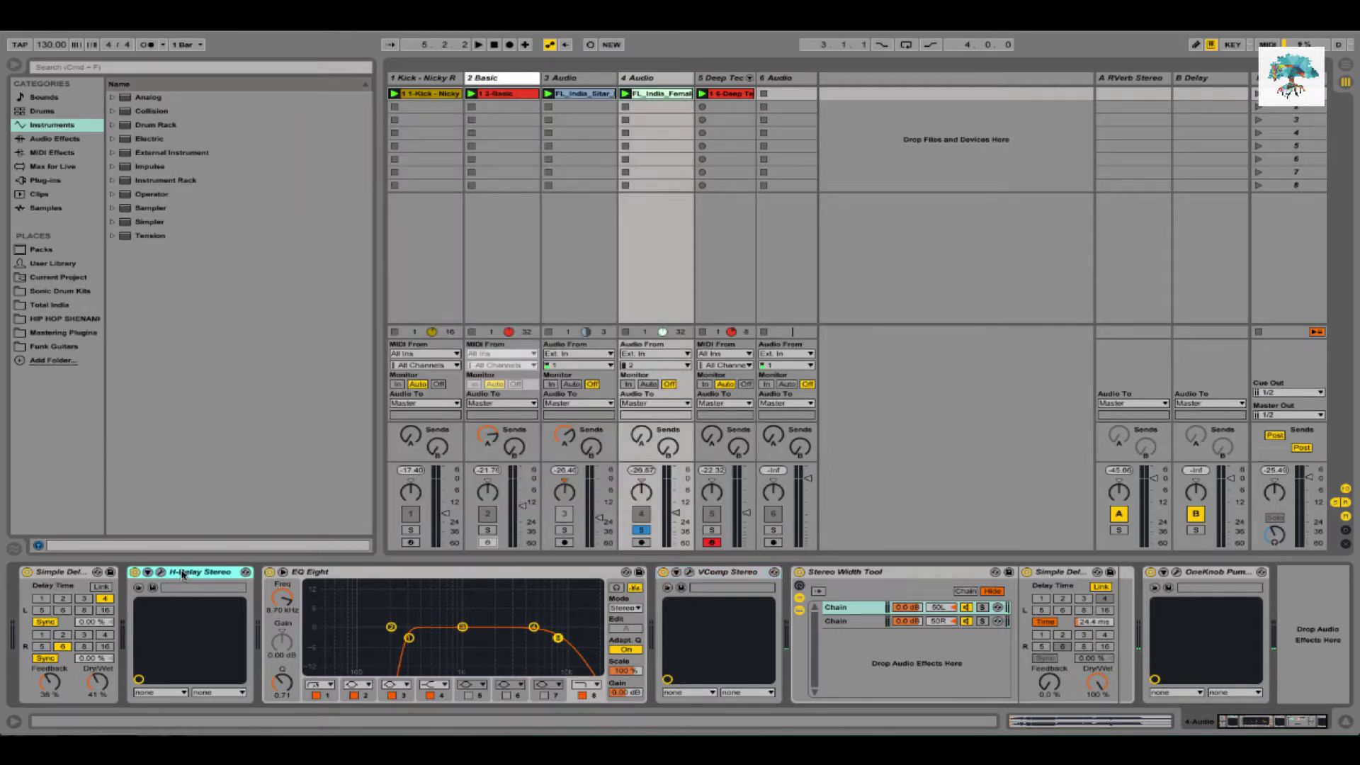
{"action": "left_click", "coordinate": [135, 571]}
{"action": "key", "text": "space"}
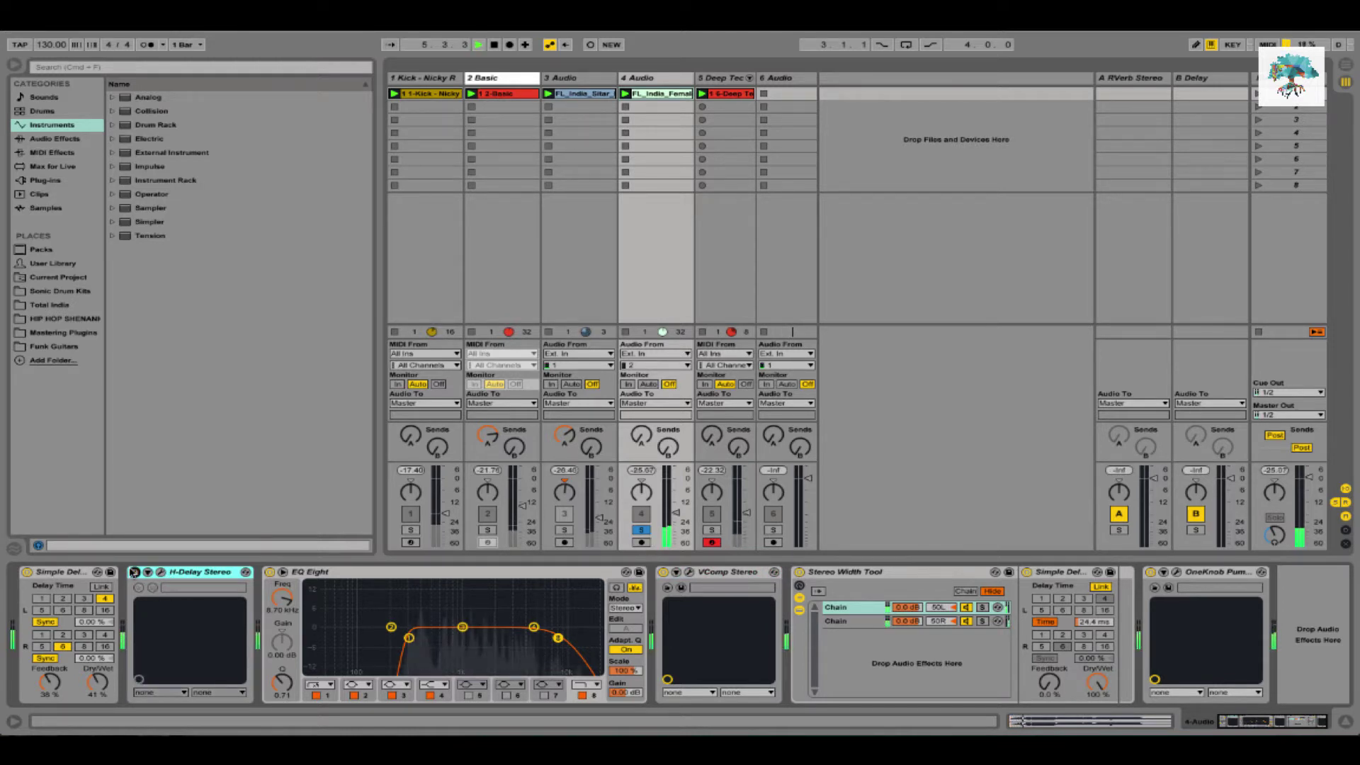
{"action": "left_click", "coordinate": [135, 571]}
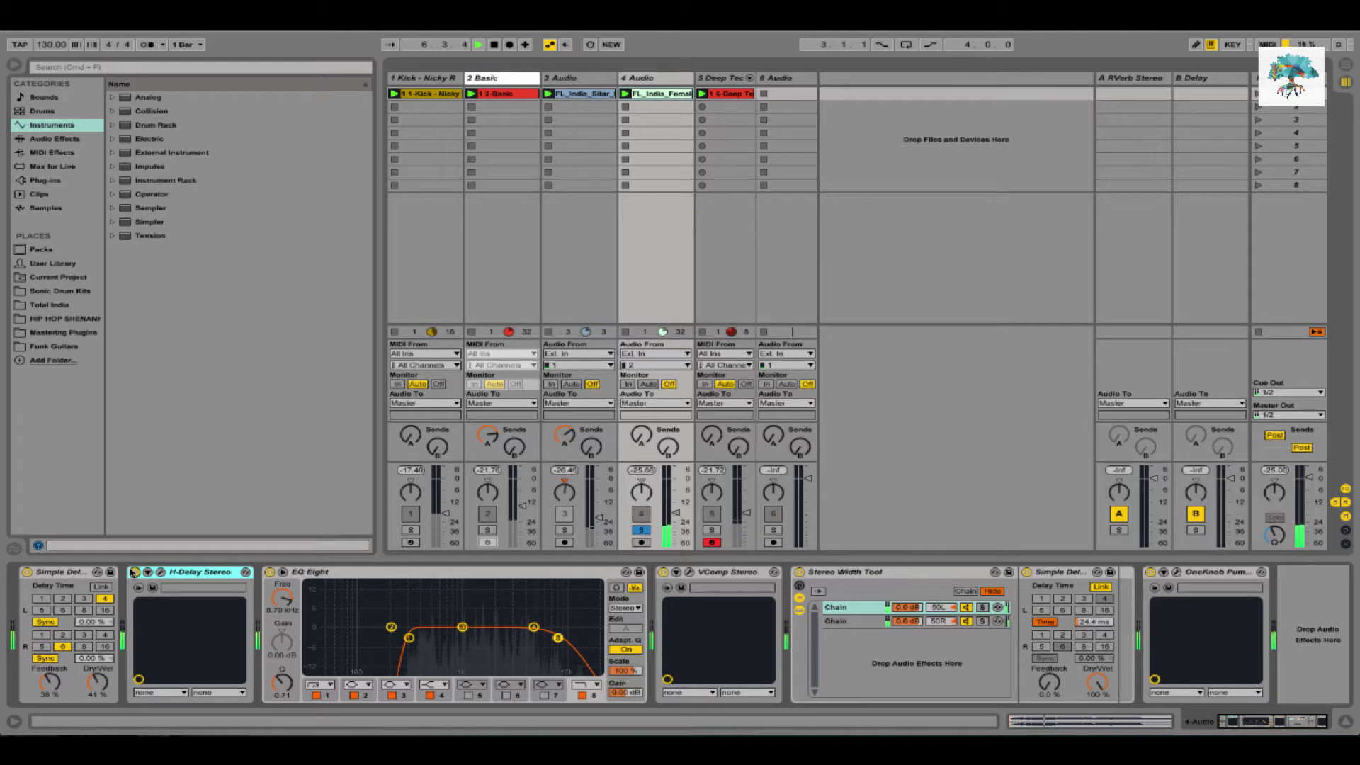
{"action": "left_click", "coordinate": [1176, 572]}
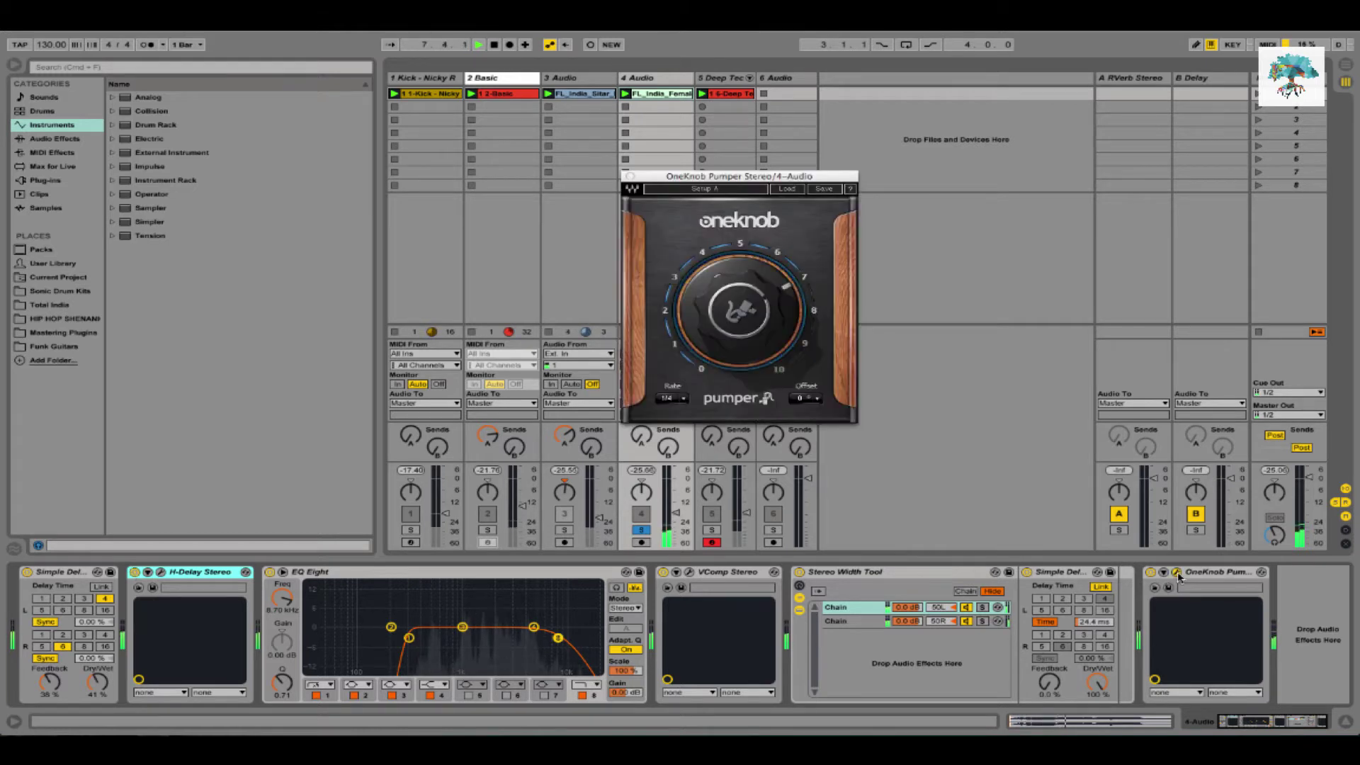
{"action": "left_click", "coordinate": [1177, 572]}
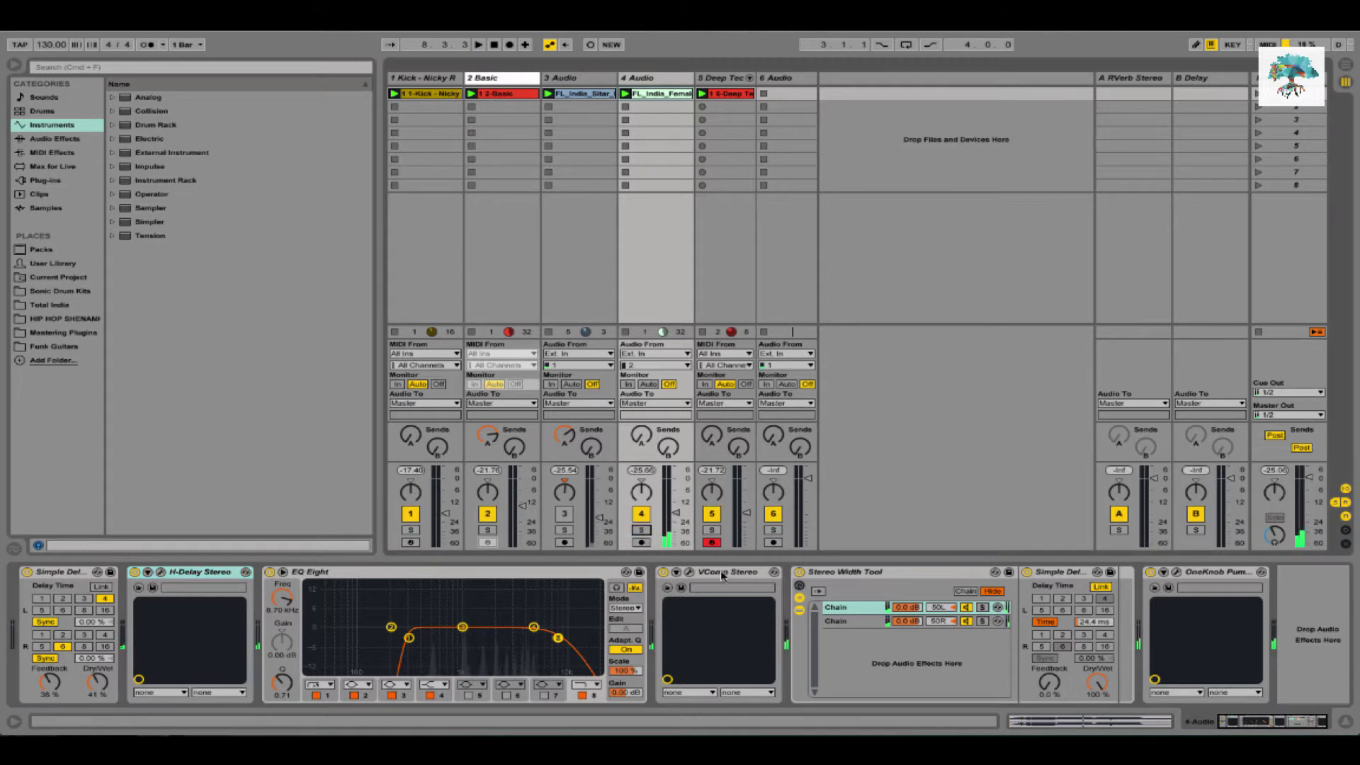
Audition the Deep Tech drum track in solo with its drum rack shown, and play it within the full mix
{"action": "left_click", "coordinate": [711, 530]}
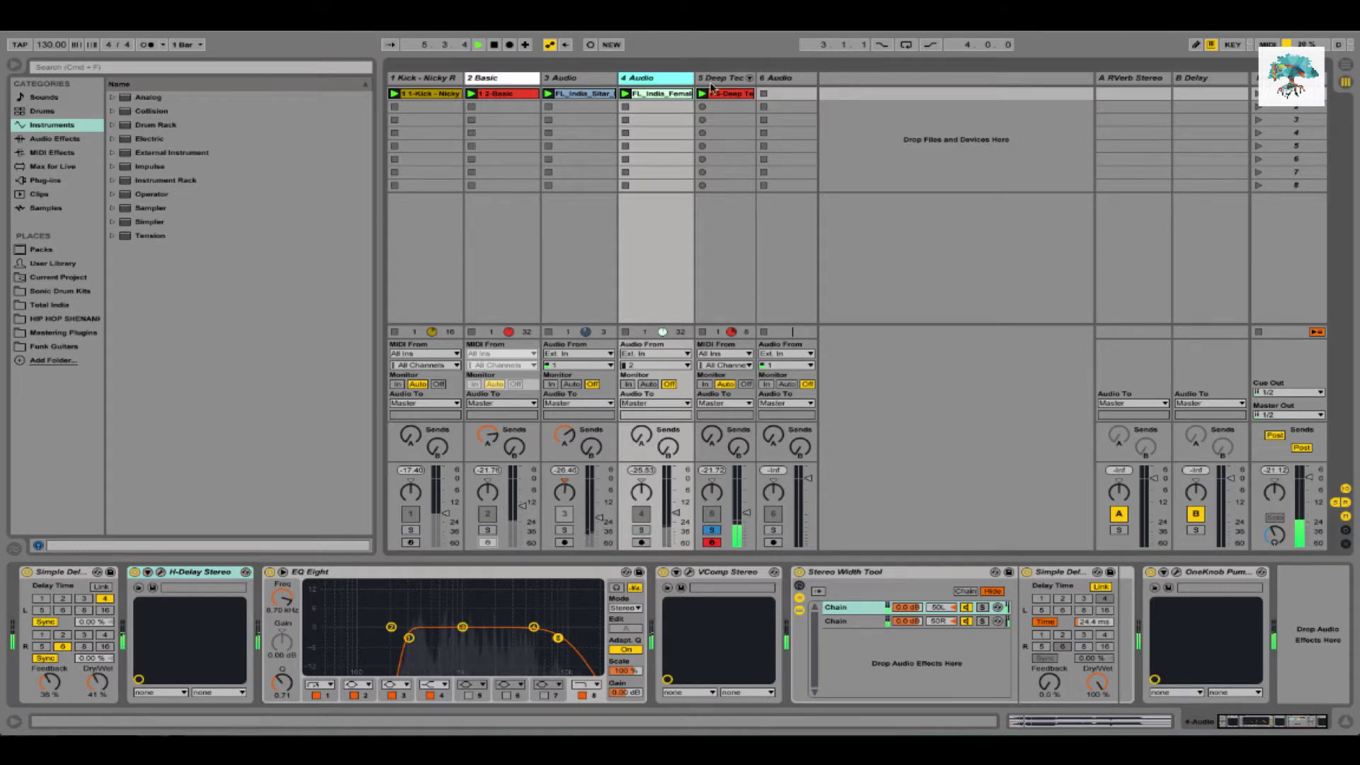
{"action": "left_click", "coordinate": [711, 91]}
{"action": "left_click", "coordinate": [713, 79]}
{"action": "key", "text": "space"}
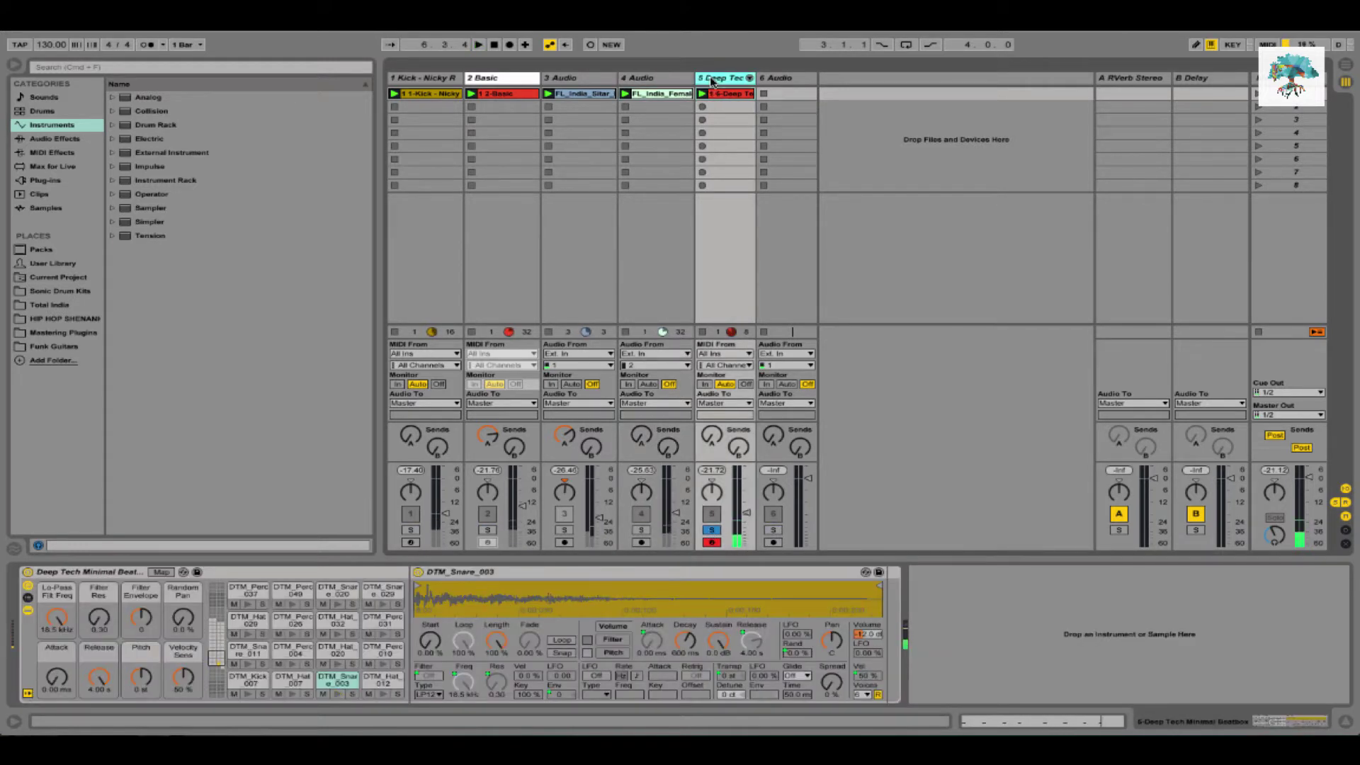
{"action": "left_click", "coordinate": [712, 531]}
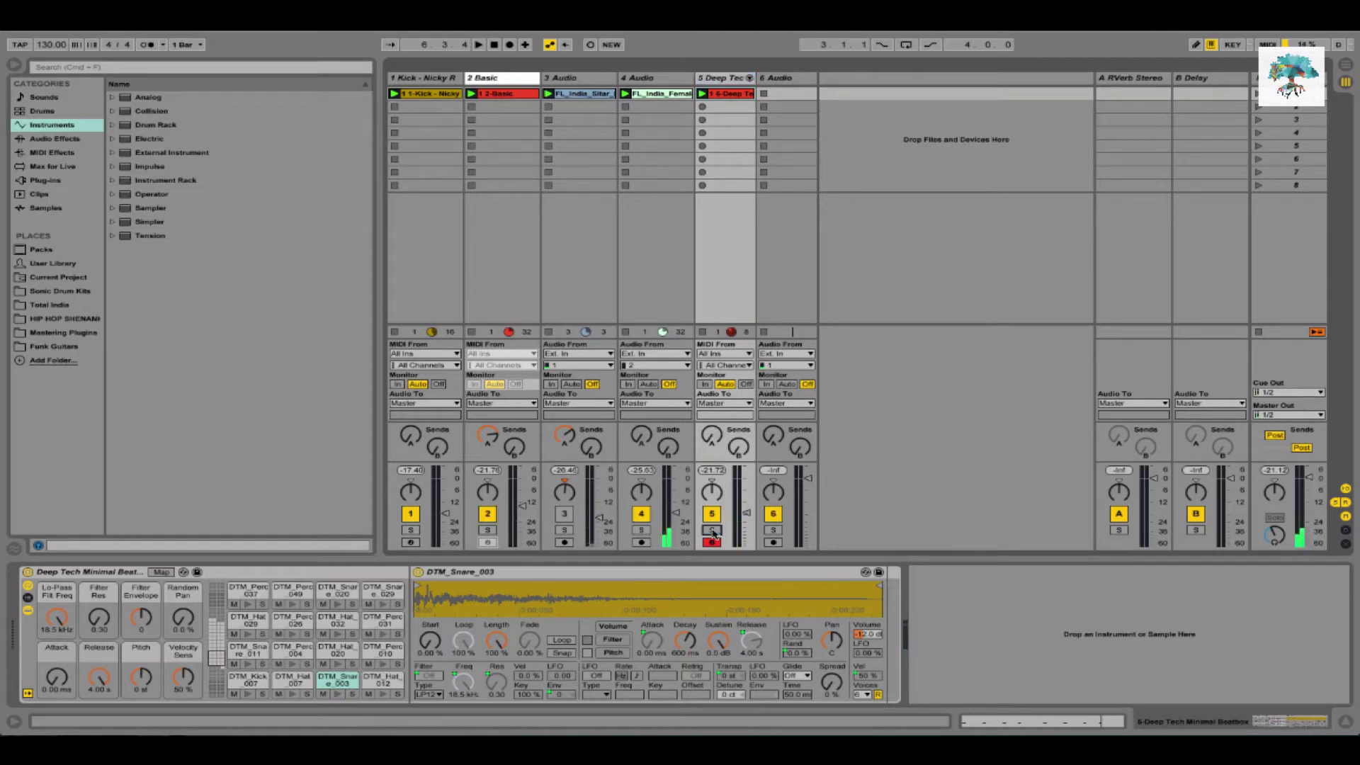
{"action": "key", "text": "space"}
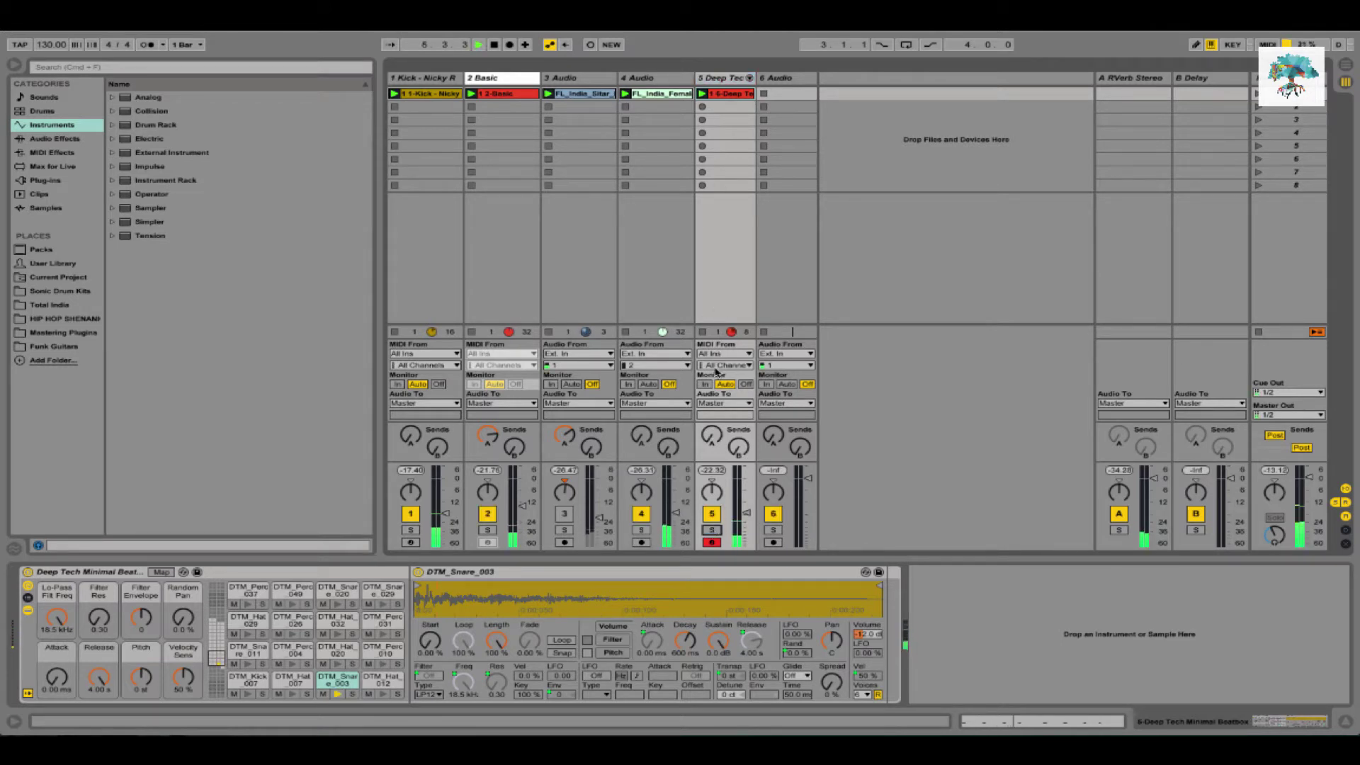
{"action": "left_click", "coordinate": [712, 515]}
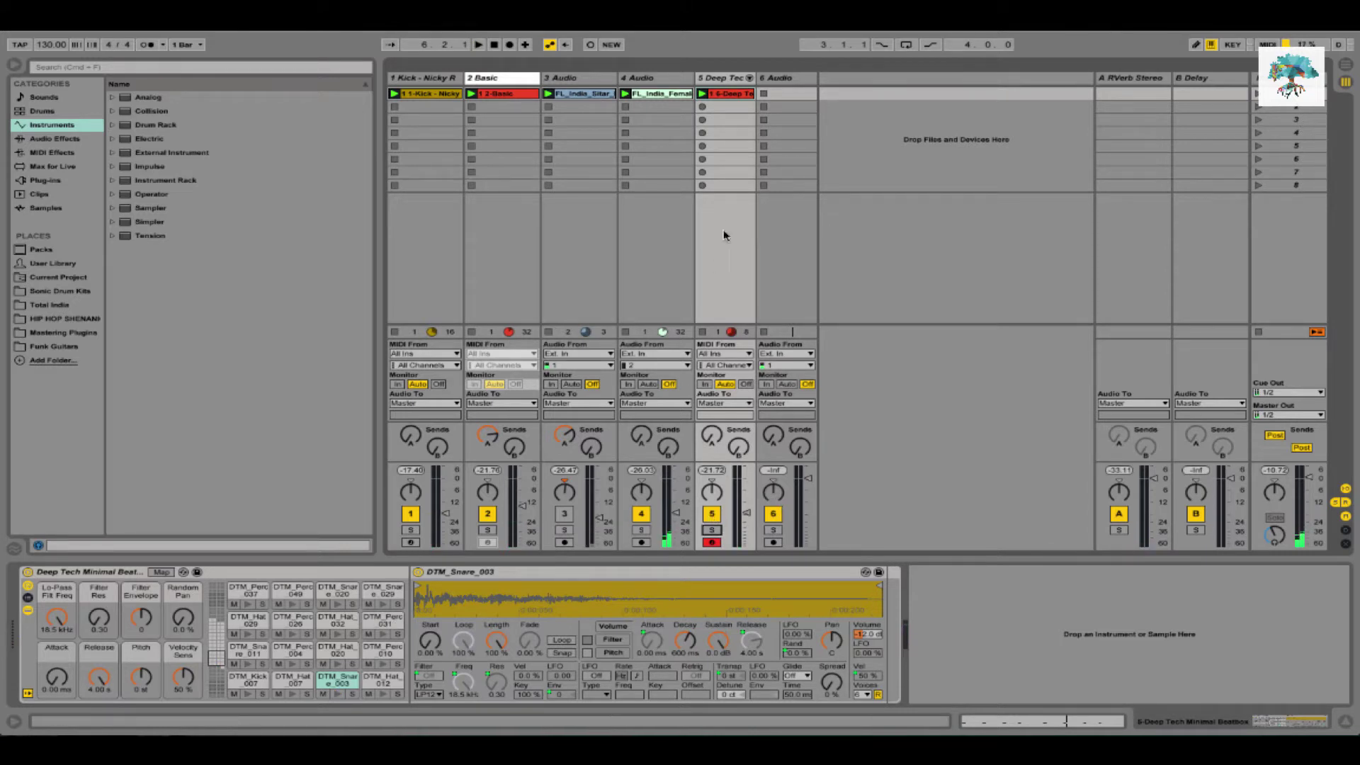
{"action": "left_click", "coordinate": [724, 79]}
{"action": "right_click", "coordinate": [724, 79]}
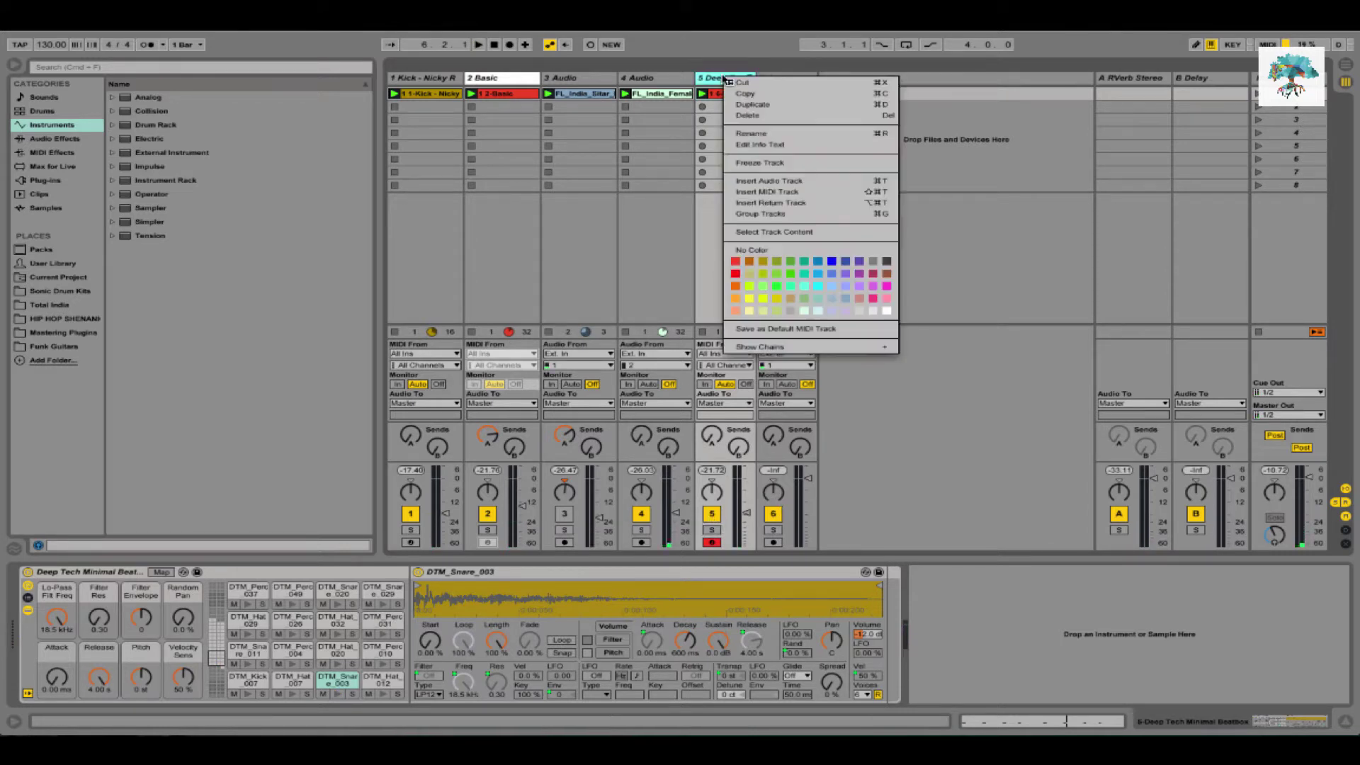
{"action": "left_click", "coordinate": [639, 200]}
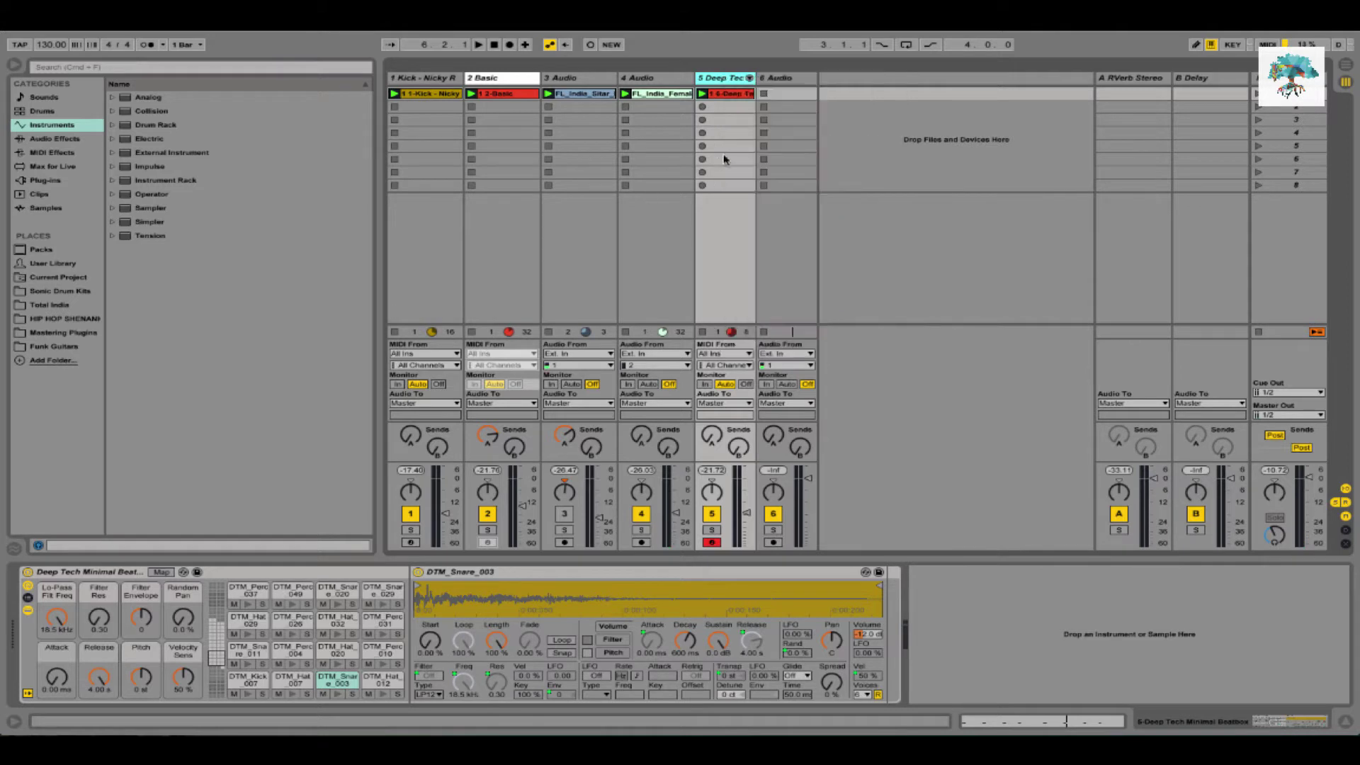
Play the full loop, unfreeze the Basic track and solo it
{"action": "left_click", "coordinate": [434, 89]}
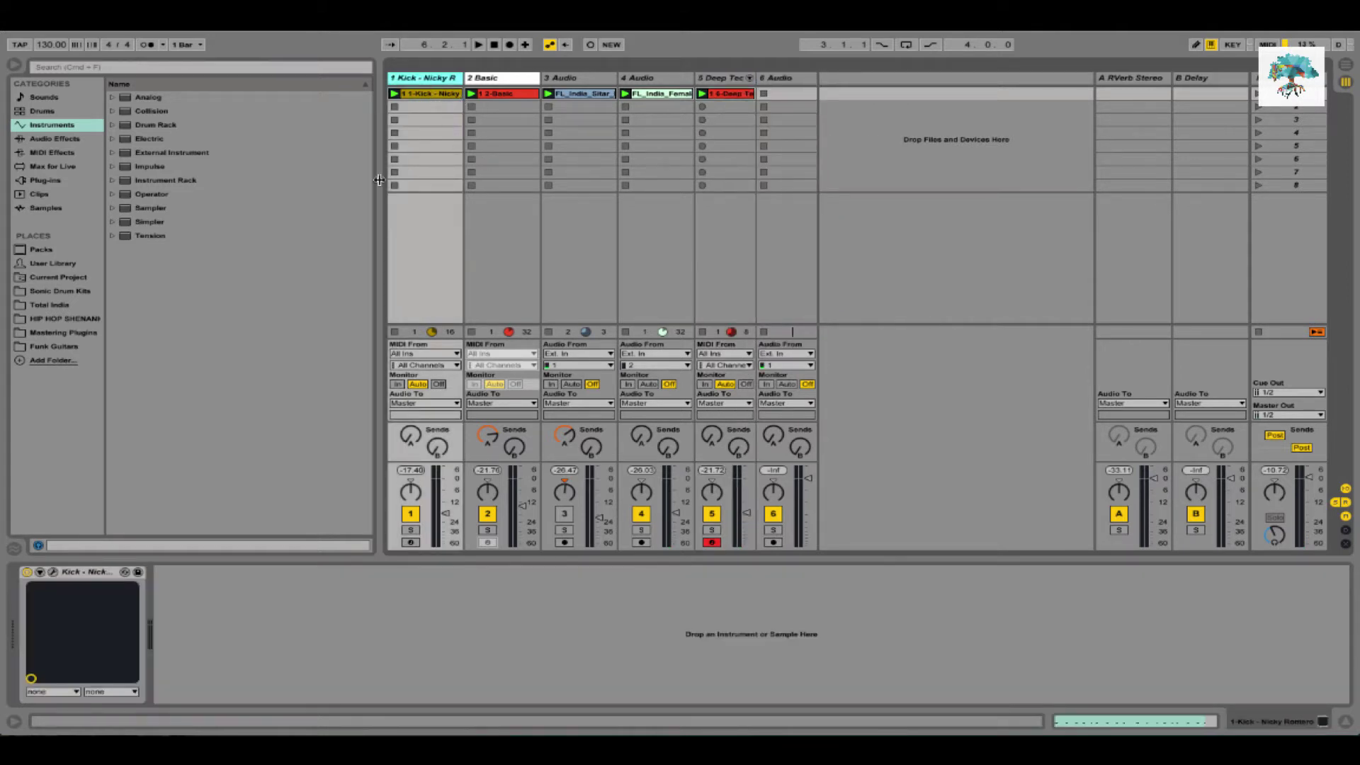
{"action": "key", "text": "space"}
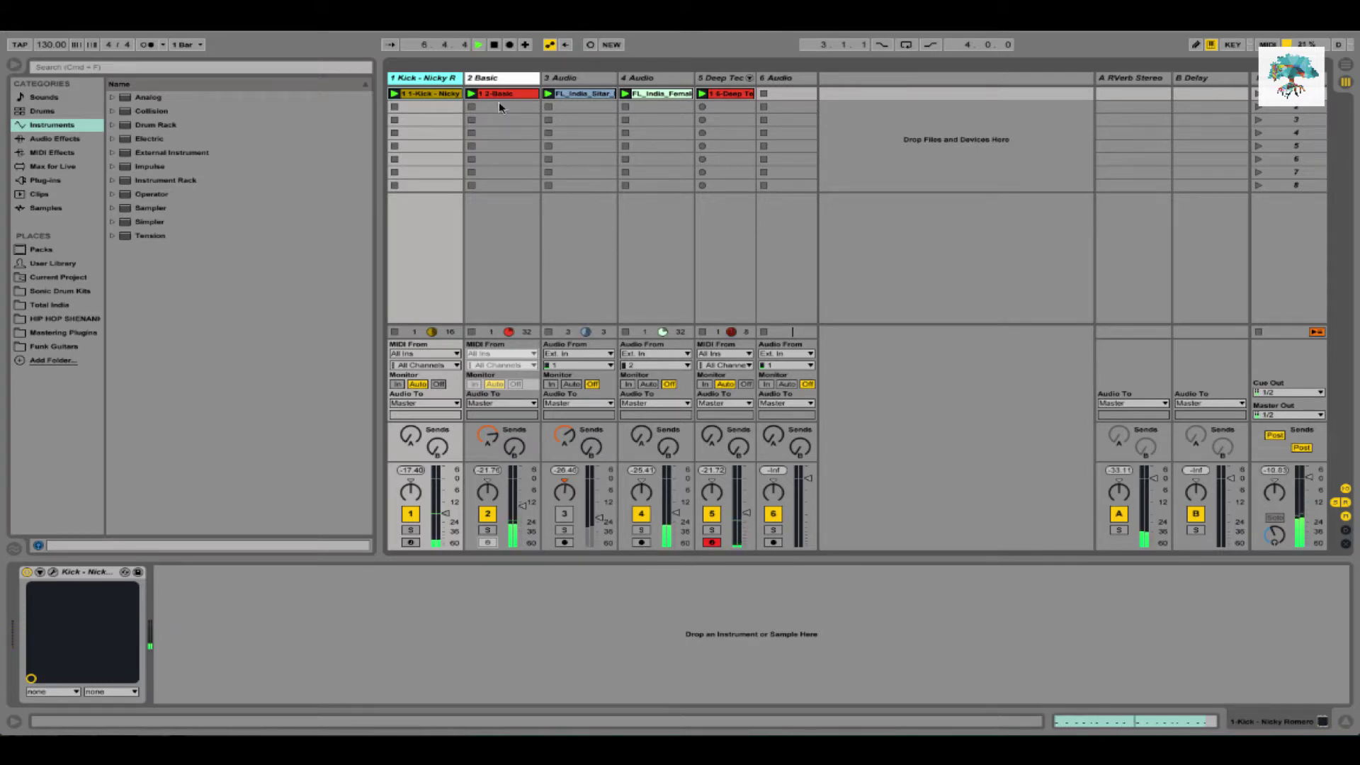
{"action": "left_click", "coordinate": [489, 80]}
{"action": "right_click", "coordinate": [489, 82]}
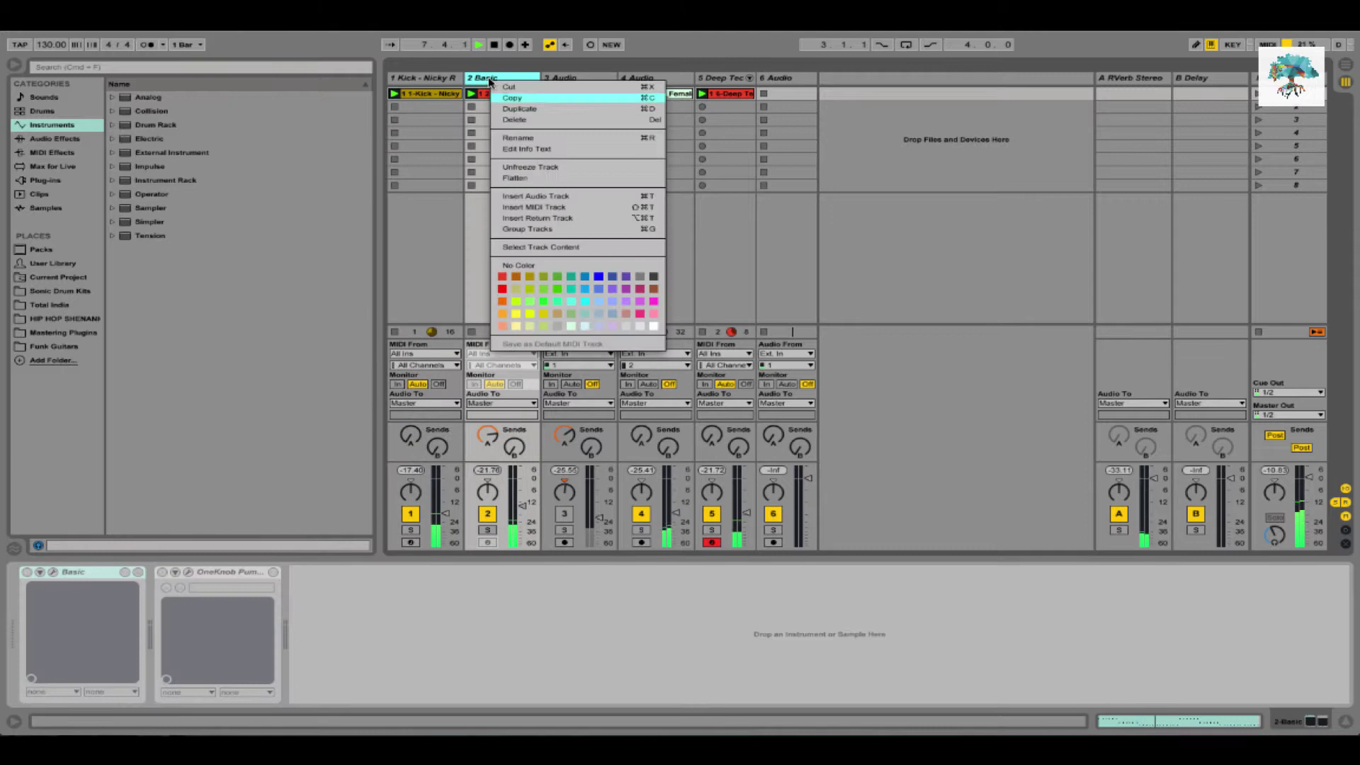
{"action": "left_click", "coordinate": [530, 168]}
{"action": "left_click", "coordinate": [487, 530]}
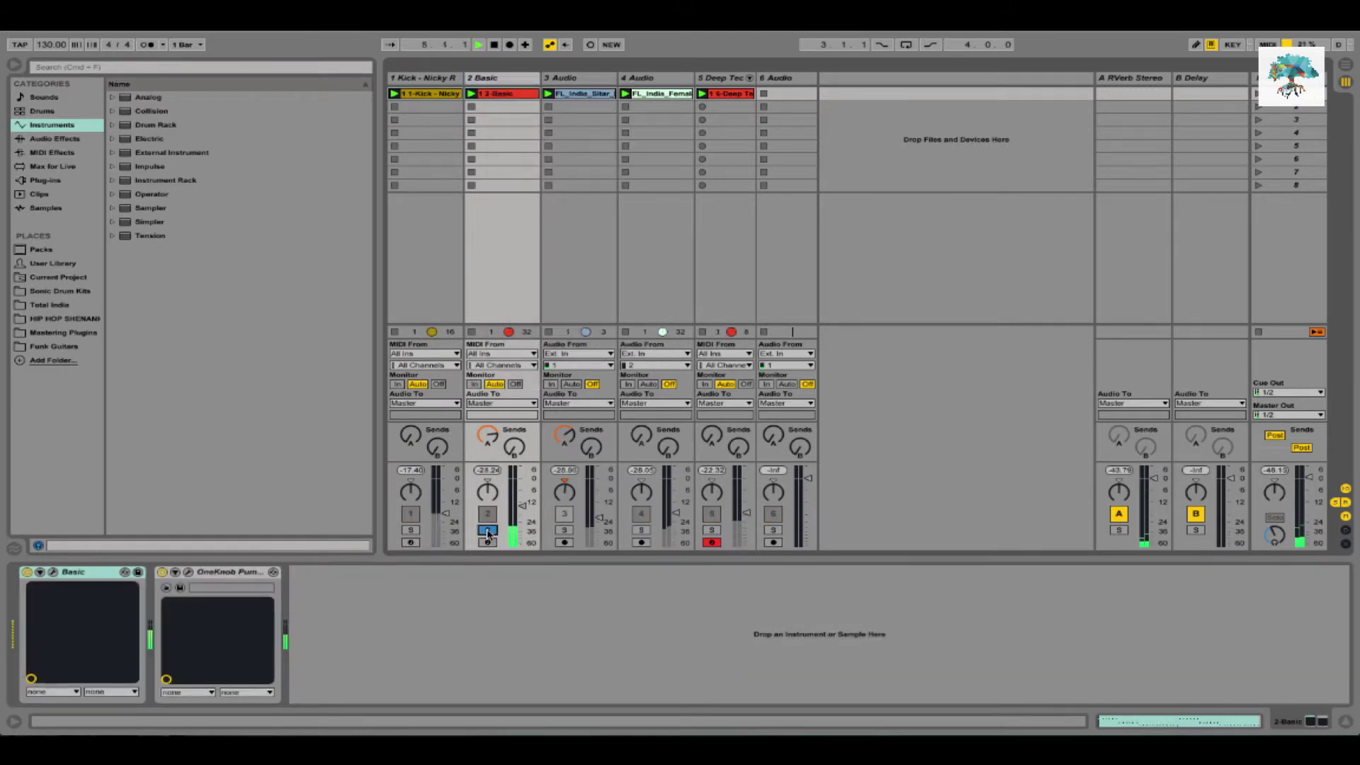
Insert EQ Eight before the OneKnob Pumper on the Basic track and set its first band to a low cut at about 206 Hz
{"action": "left_click", "coordinate": [54, 138]}
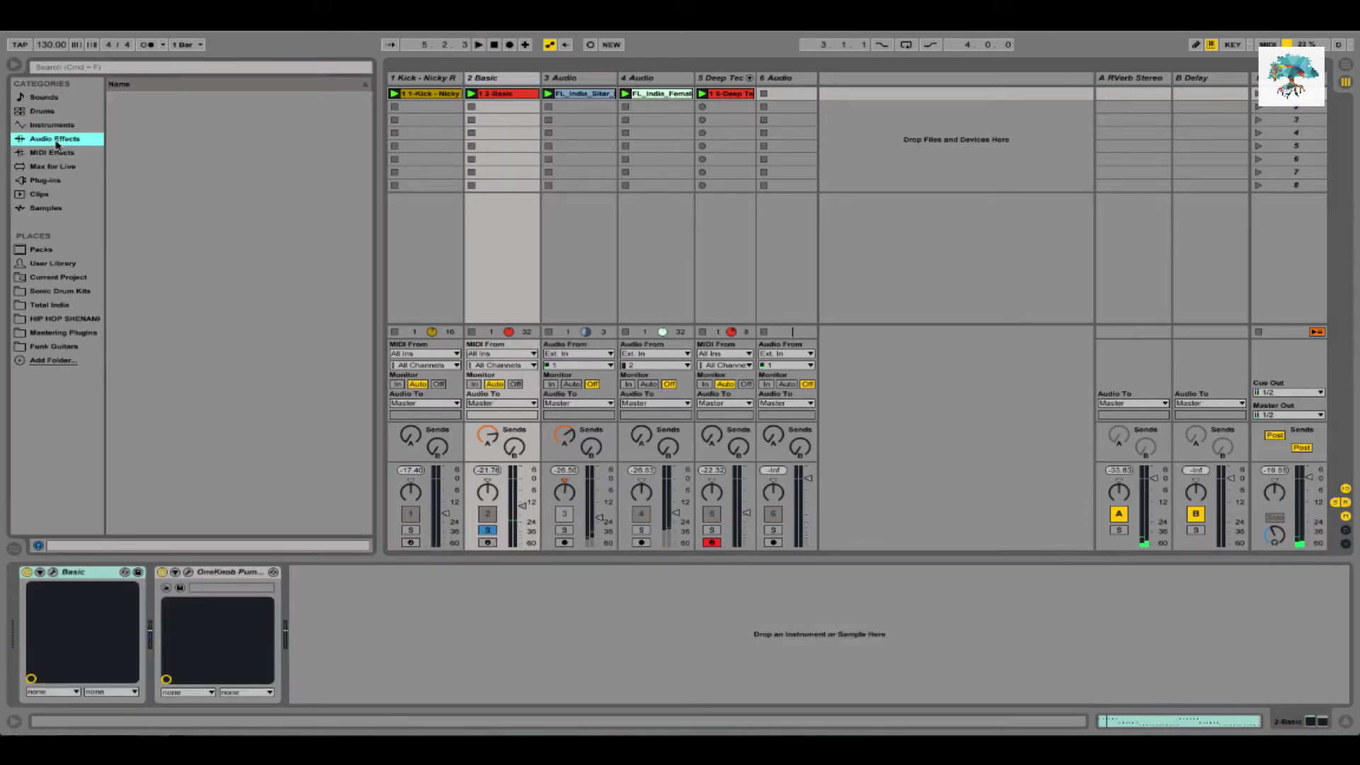
{"action": "left_click", "coordinate": [167, 238]}
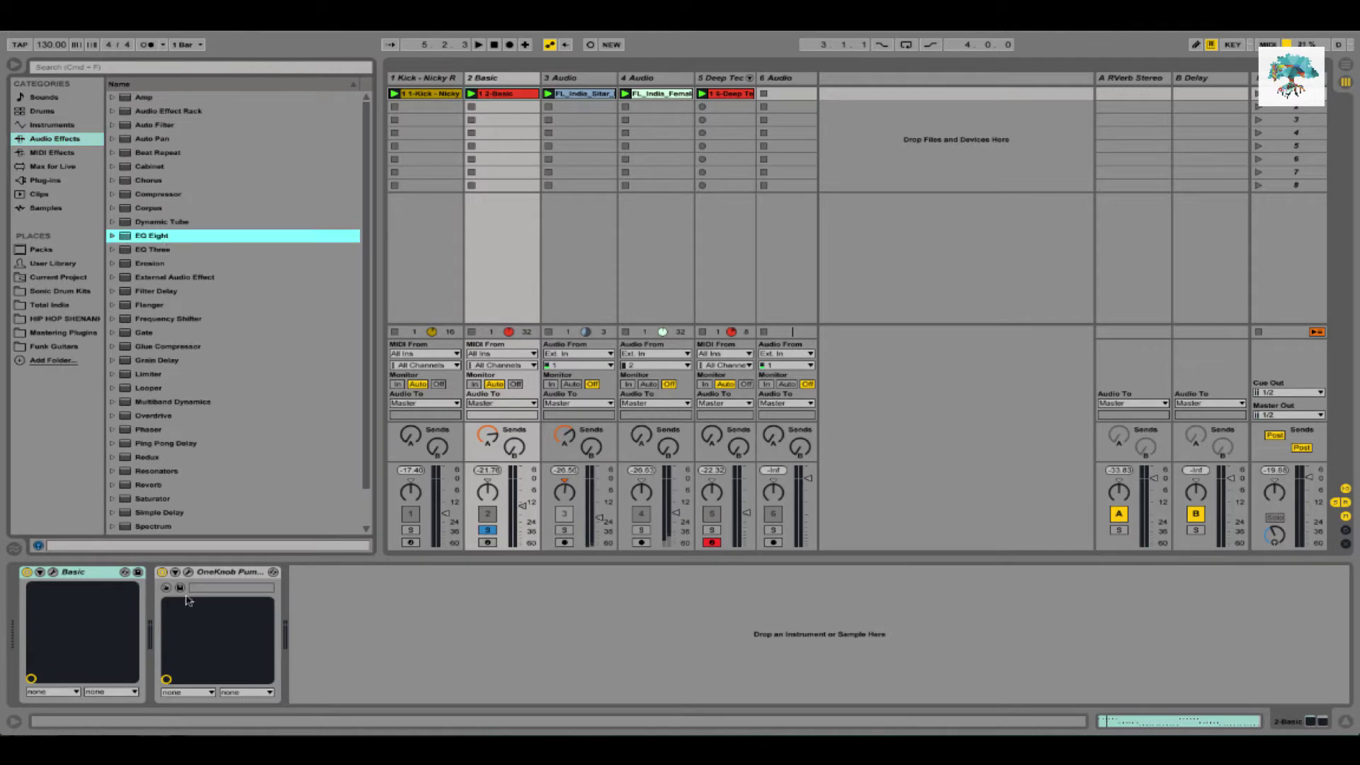
{"action": "left_click_drag", "start_coordinate": [189, 601], "coordinate": [271, 673]}
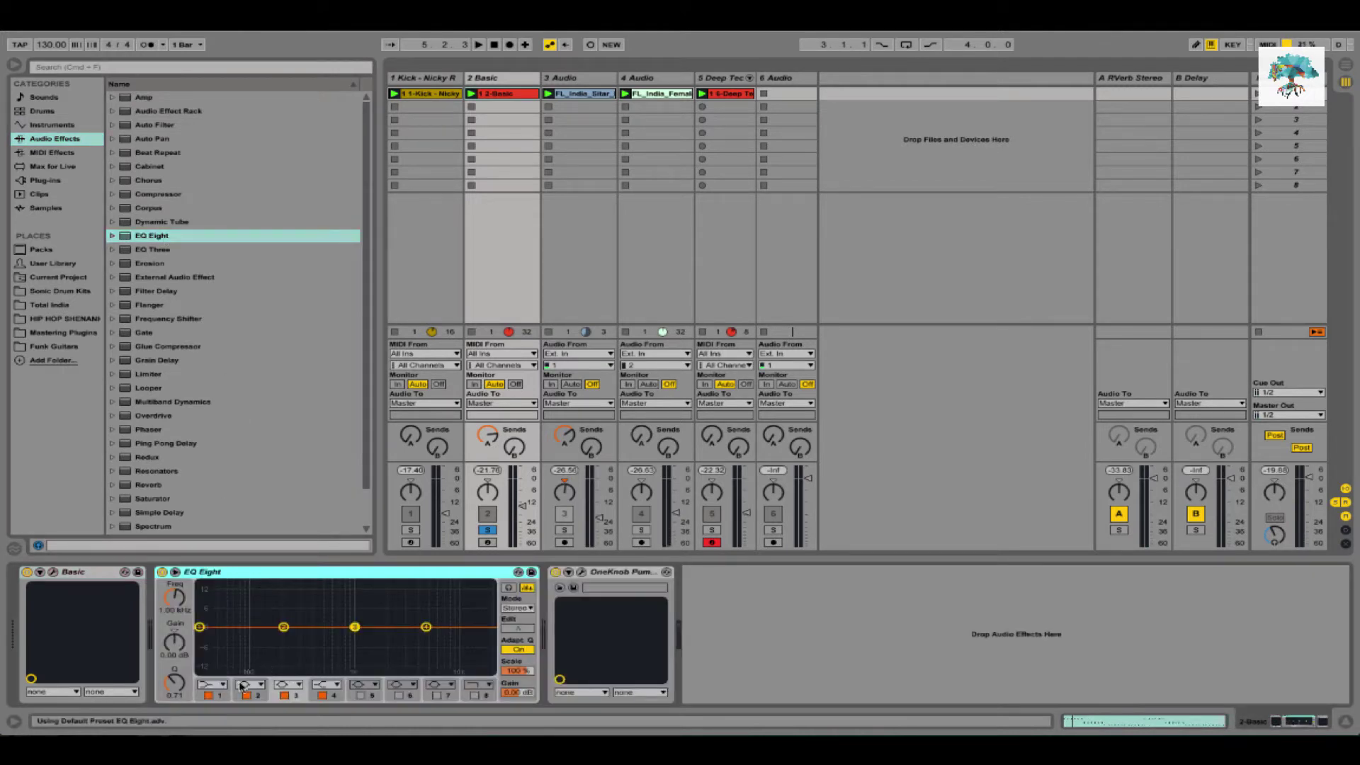
{"action": "left_click", "coordinate": [211, 684]}
{"action": "left_click", "coordinate": [211, 597]}
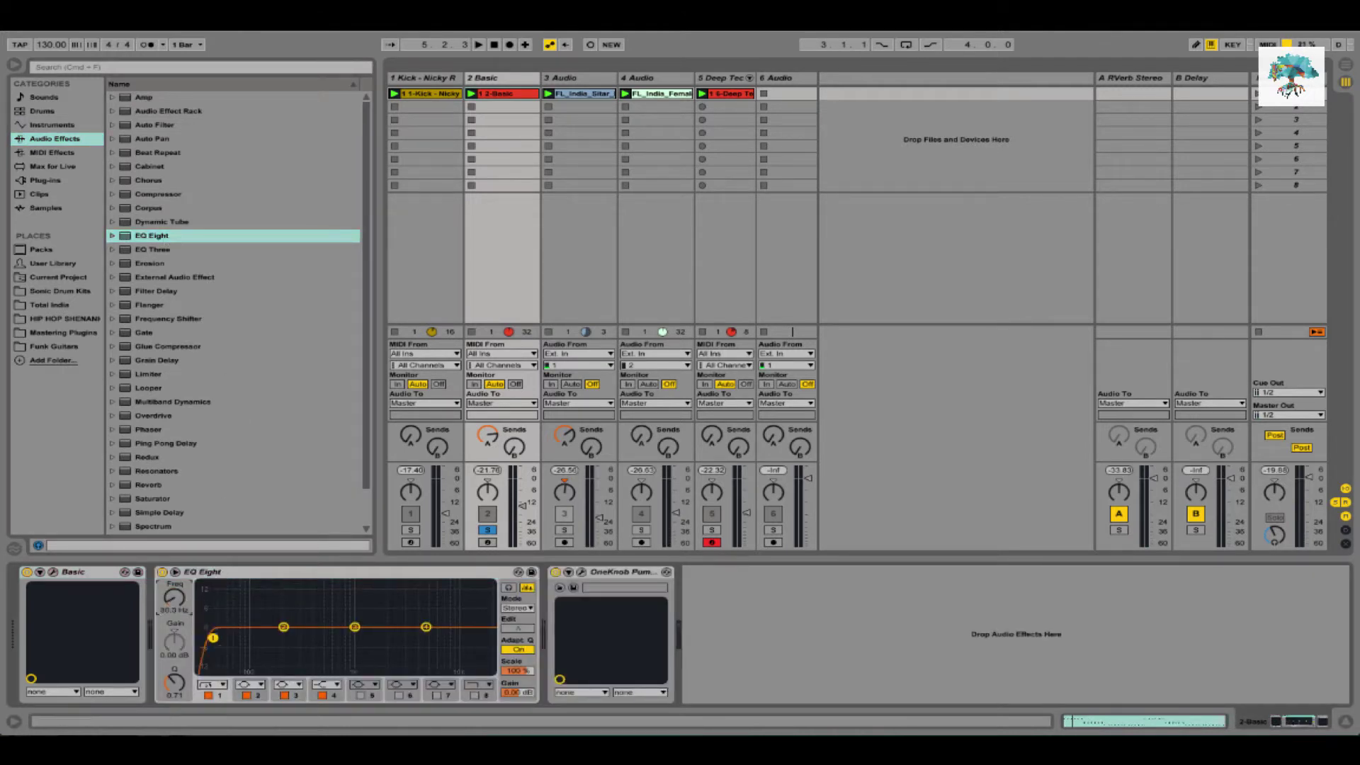
{"action": "key", "text": "space"}
{"action": "left_click_drag", "start_coordinate": [175, 597], "coordinate": [181, 602]}
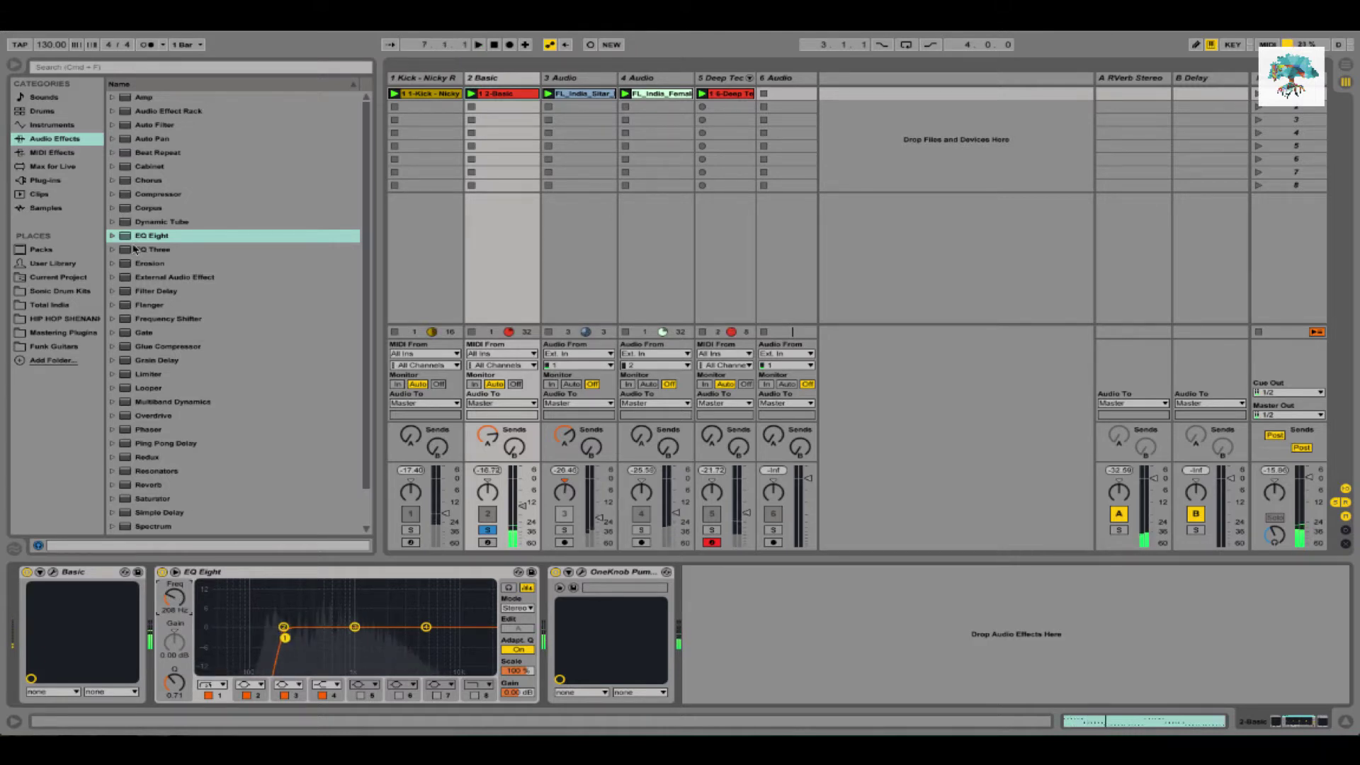
Find VEQ4 Stereo in the WaveShell VST plug-ins and insert it between EQ Eight and the OneKnob Pumper
{"action": "left_click", "coordinate": [45, 180]}
{"action": "left_click", "coordinate": [112, 110]}
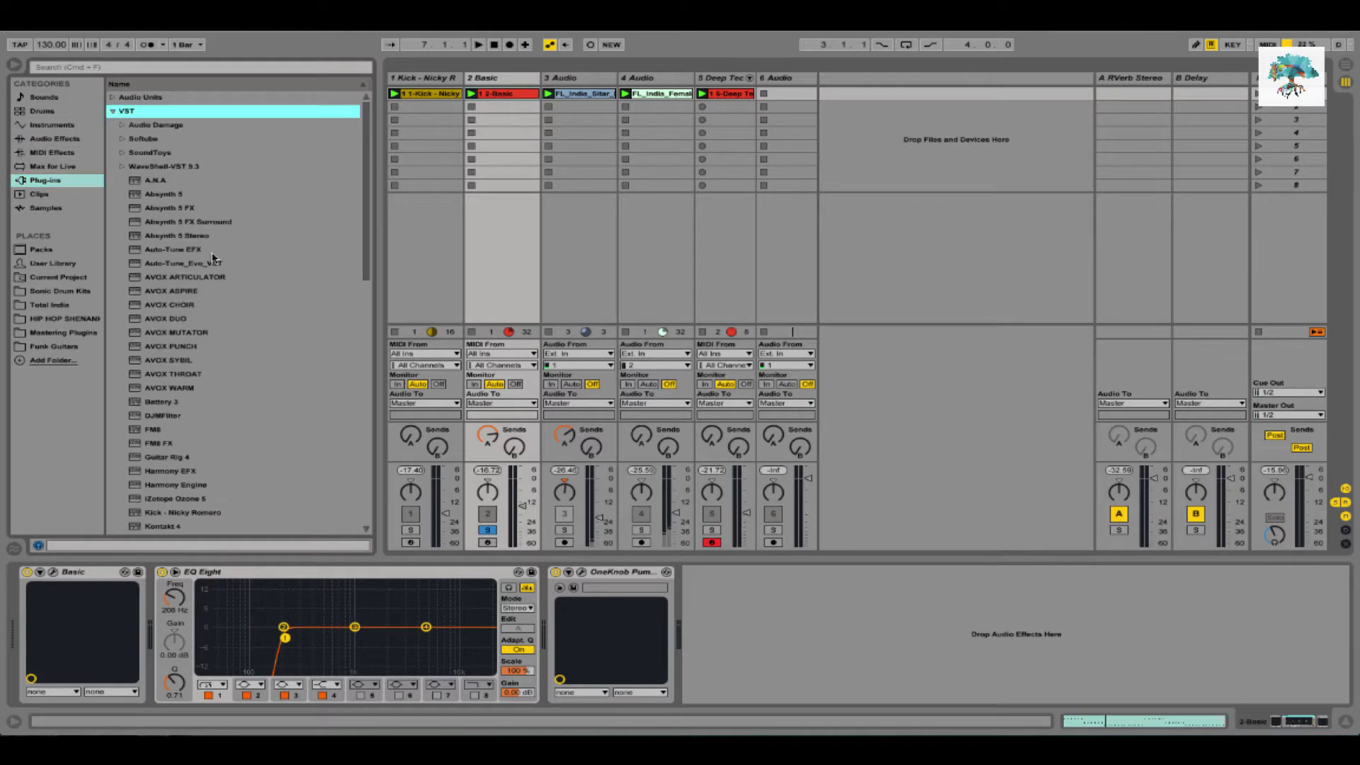
{"action": "left_click", "coordinate": [162, 166]}
{"action": "left_click", "coordinate": [122, 166]}
{"action": "scroll", "coordinate": [182, 328], "scroll_direction": "down", "scroll_amount": 15}
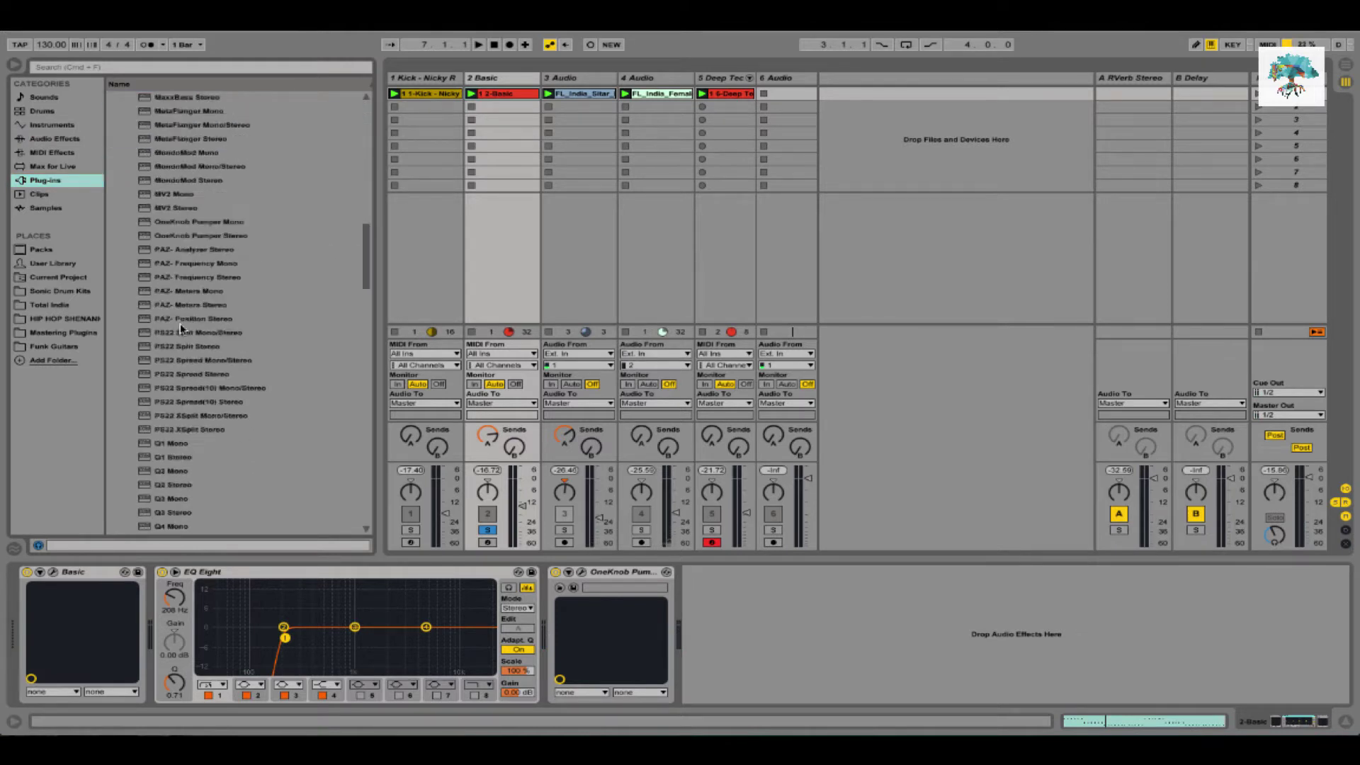
{"action": "scroll", "coordinate": [182, 328], "scroll_direction": "down", "scroll_amount": 20}
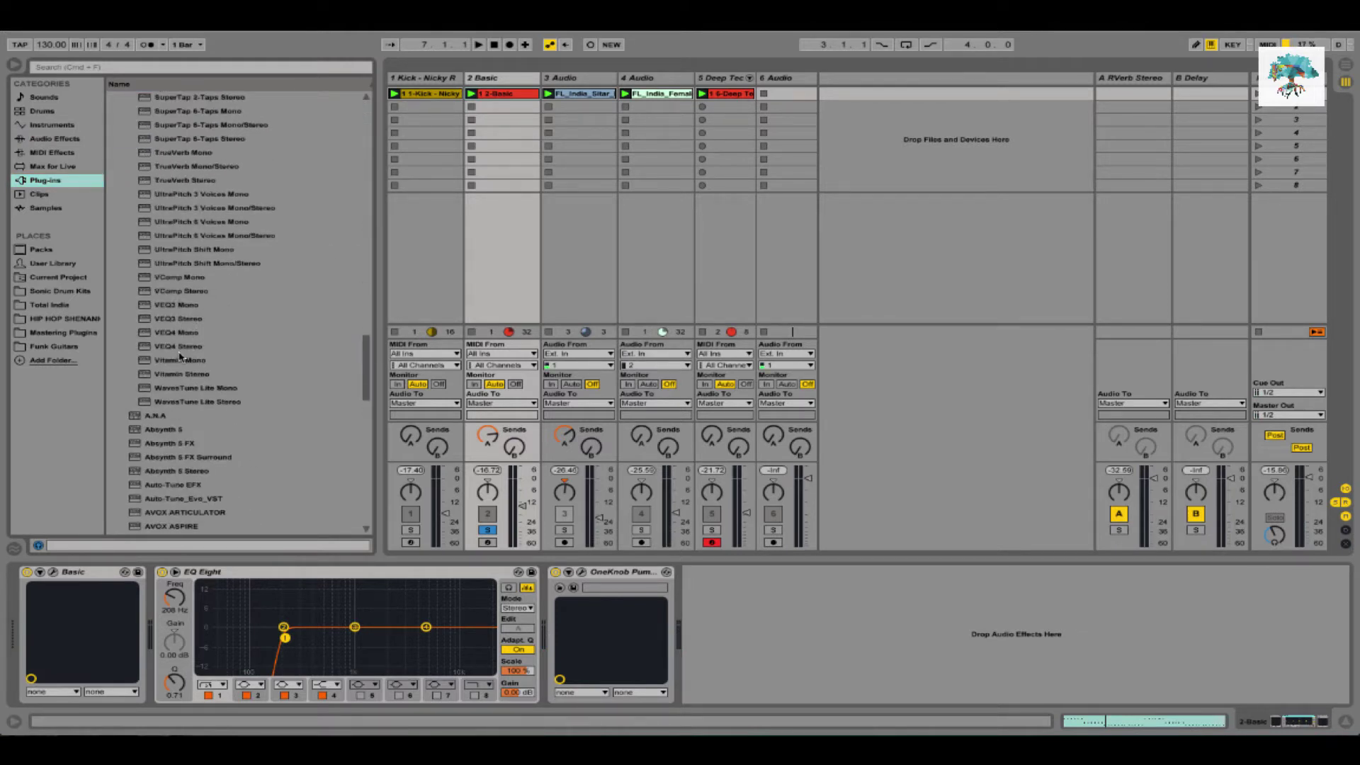
{"action": "left_click", "coordinate": [180, 352]}
{"action": "left_click_drag", "start_coordinate": [434, 453], "coordinate": [548, 626]}
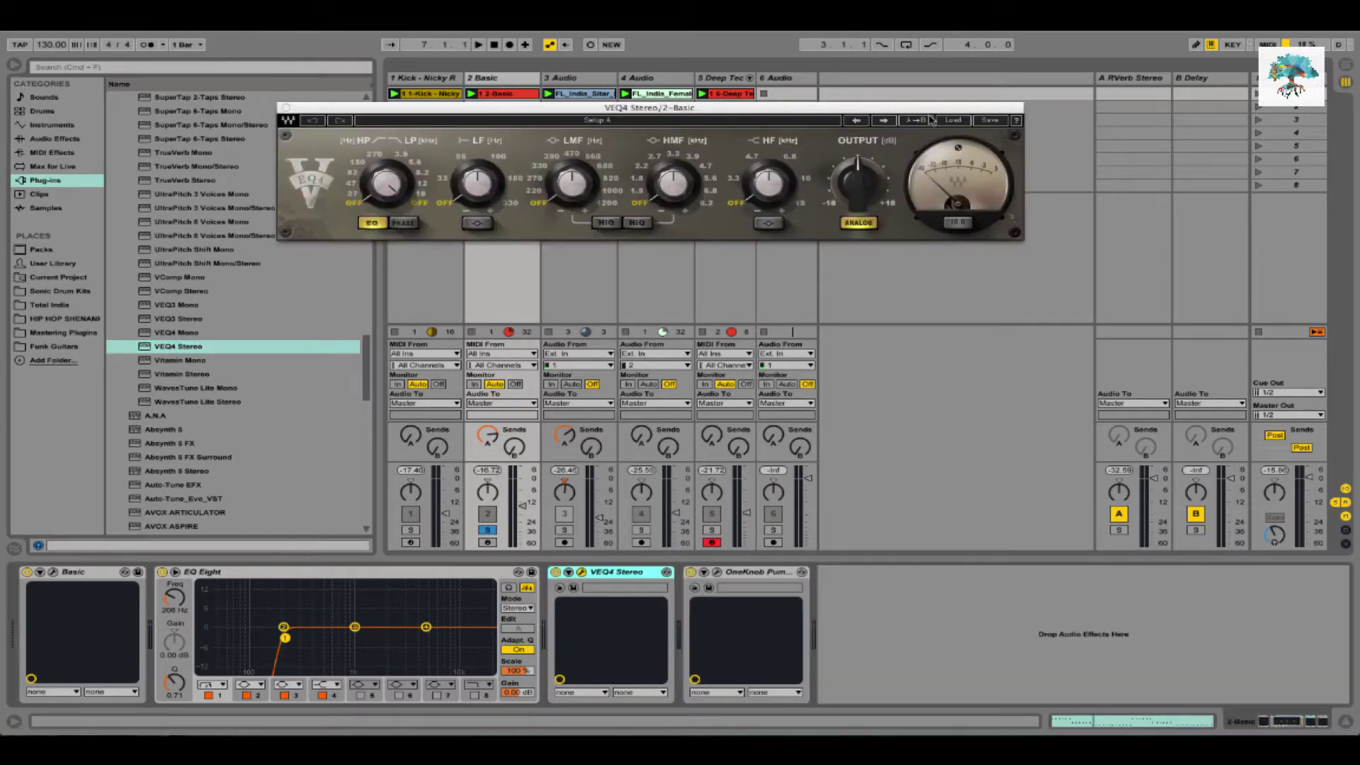
Load the VEQ4 preset "Gtr enhance subtle", audition it, and switch to the Violin preset
{"action": "left_click", "coordinate": [955, 122]}
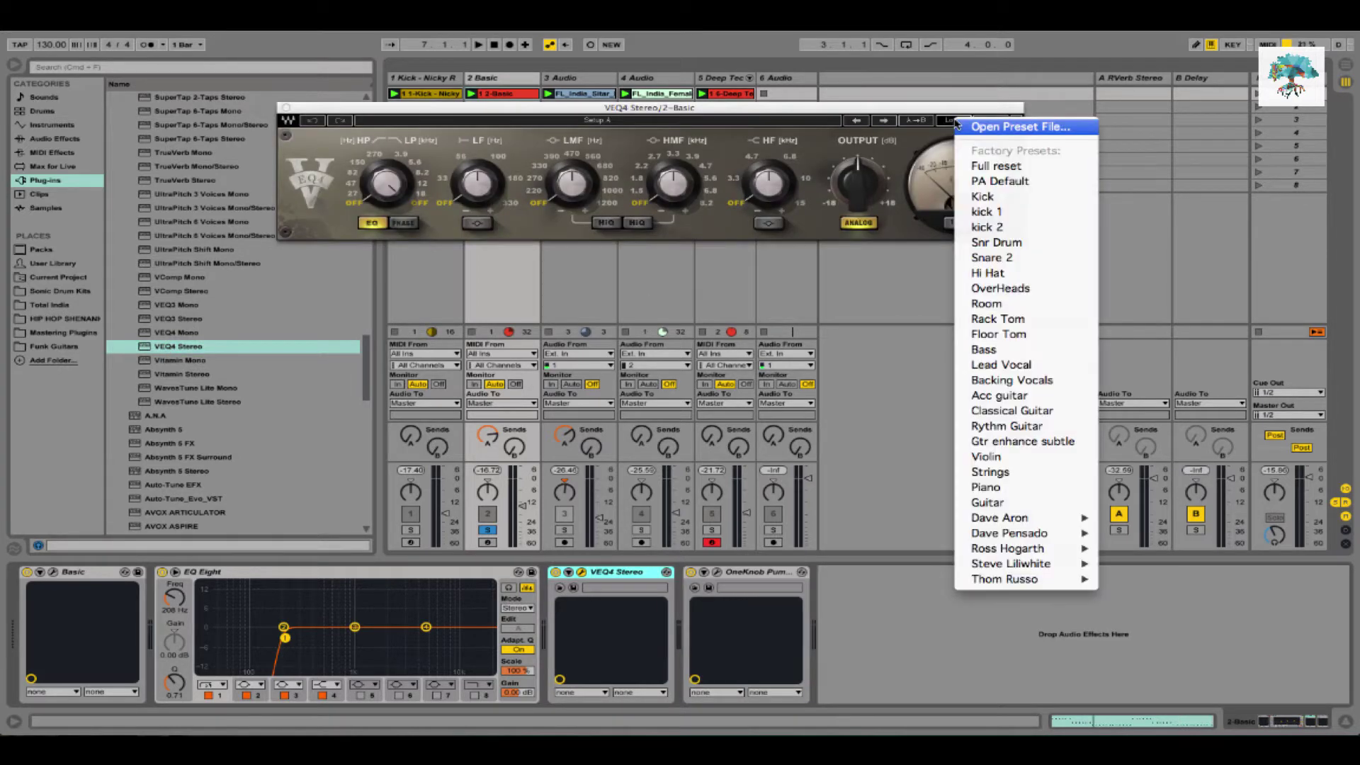
{"action": "left_click", "coordinate": [1008, 445]}
{"action": "key", "text": "space"}
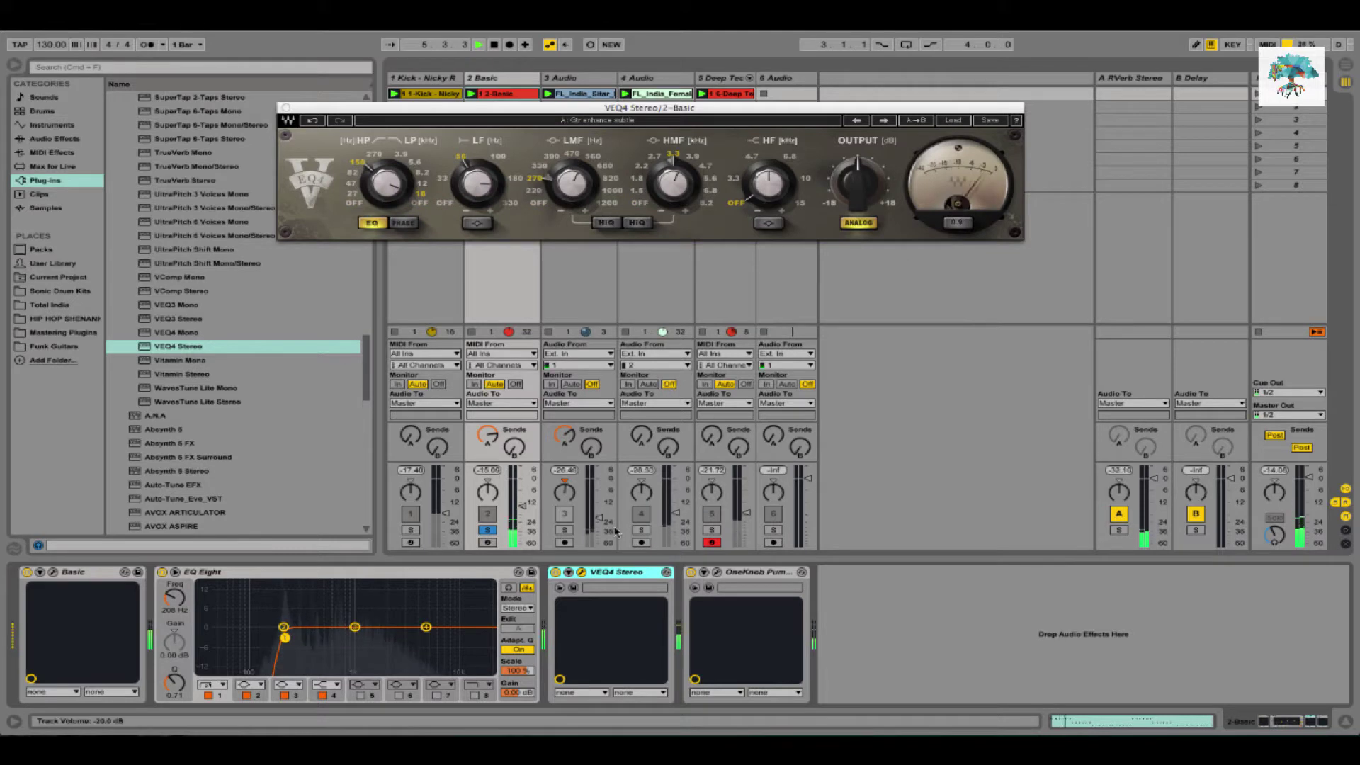
{"action": "left_click", "coordinate": [884, 121]}
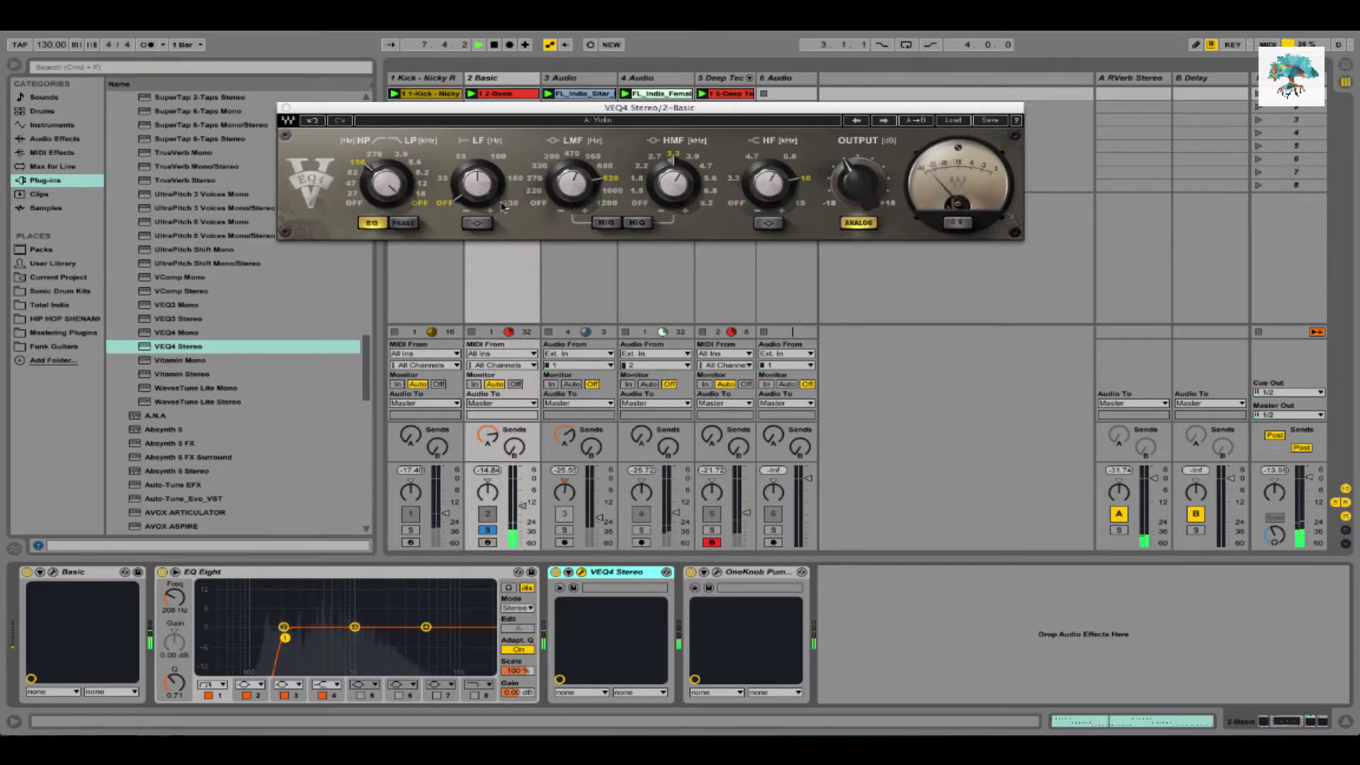
Compare the sound with VEQ4 bypassed, and insert VComp Stereo between VEQ4 and the OneKnob Pumper
{"action": "left_click", "coordinate": [556, 573]}
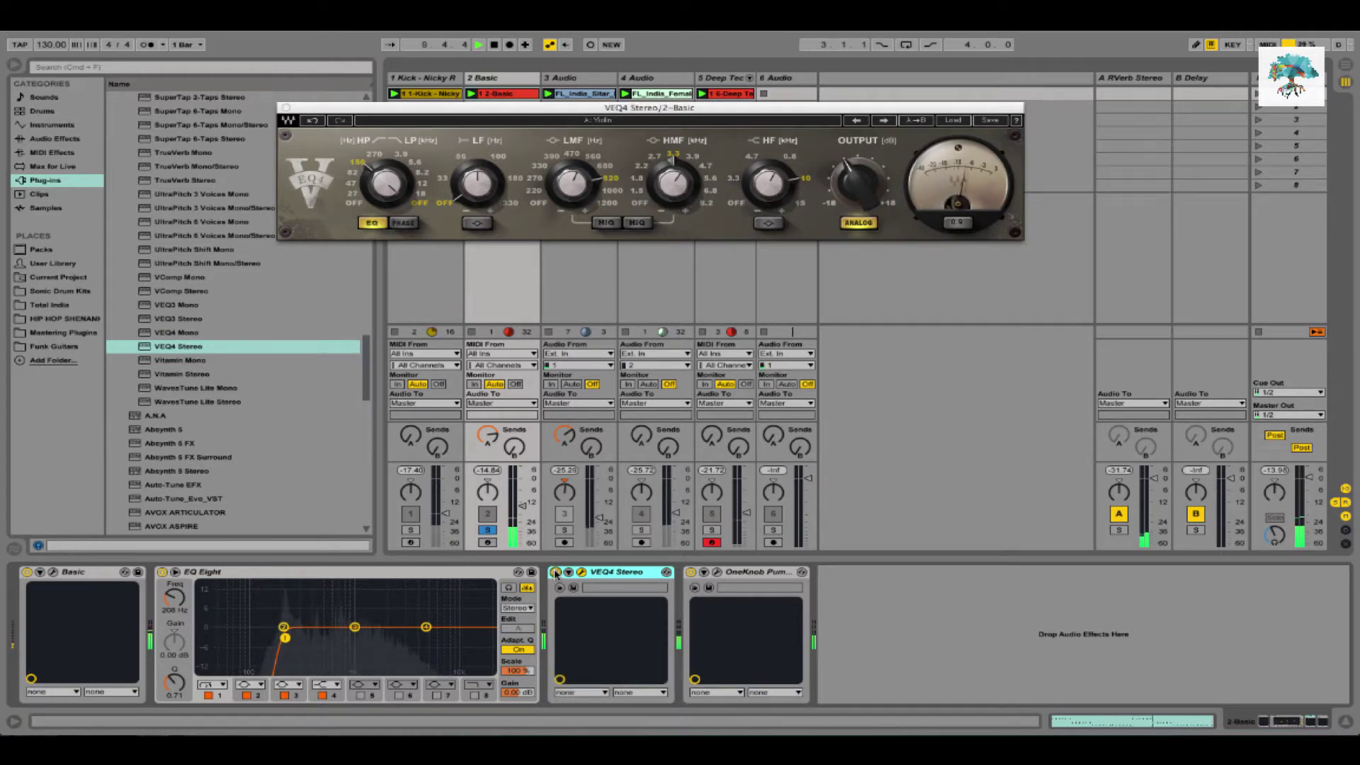
{"action": "left_click", "coordinate": [75, 136]}
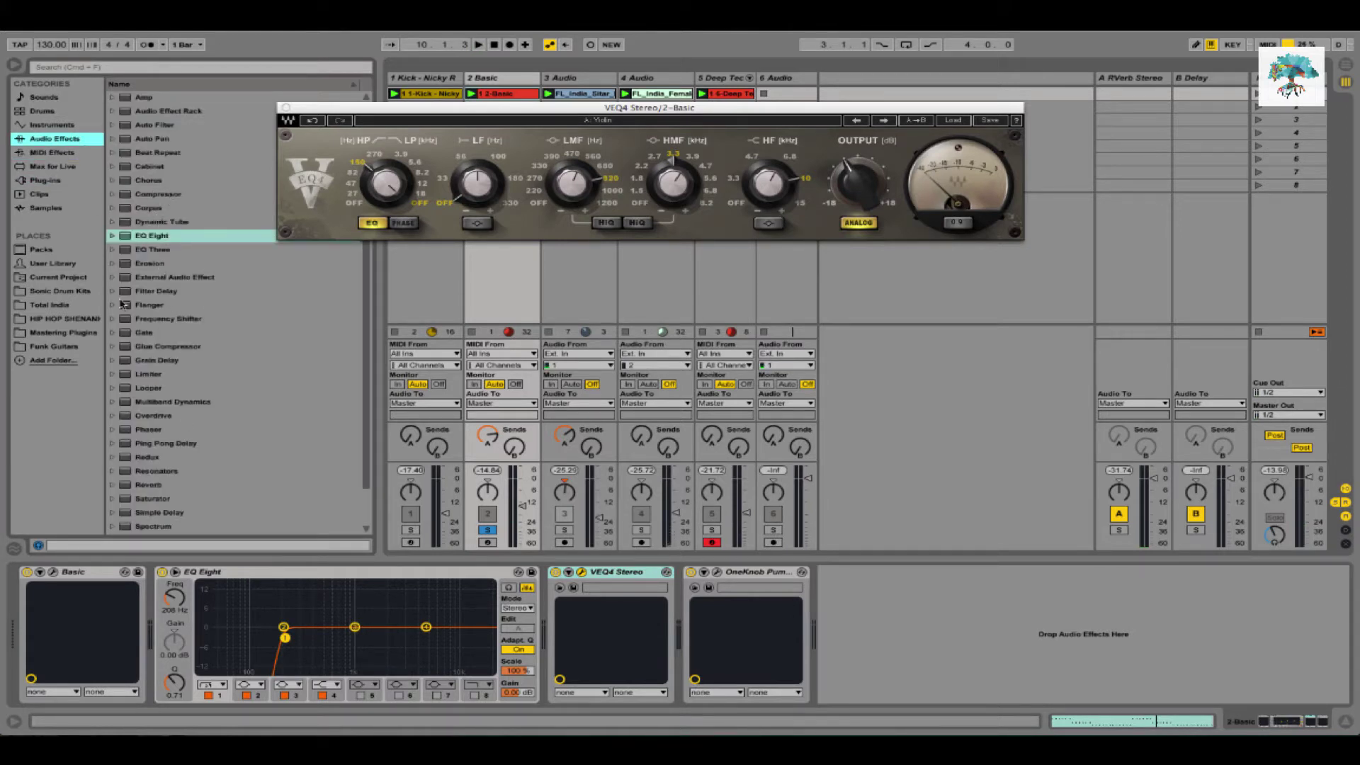
{"action": "left_click", "coordinate": [47, 180]}
{"action": "scroll", "coordinate": [240, 378], "scroll_direction": "down", "scroll_amount": 1}
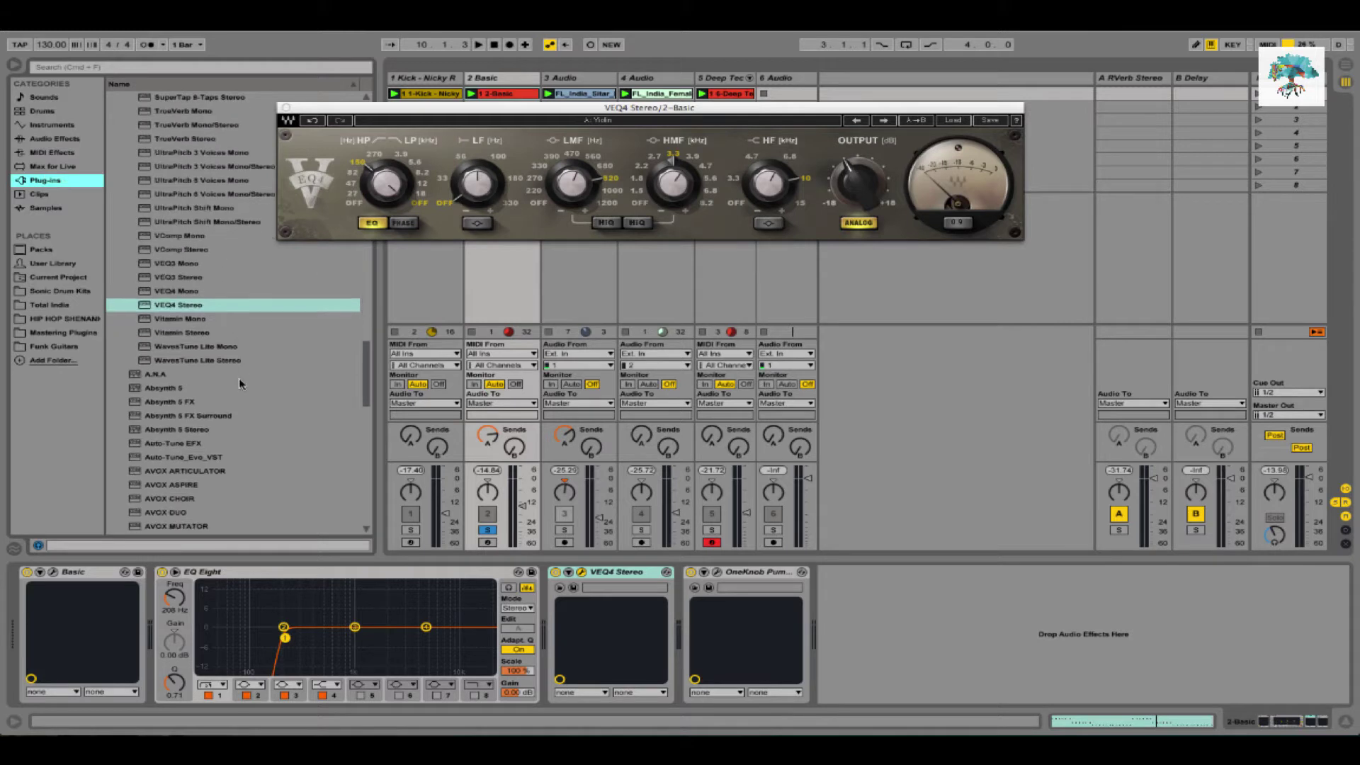
{"action": "scroll", "coordinate": [240, 379], "scroll_direction": "up", "scroll_amount": 3}
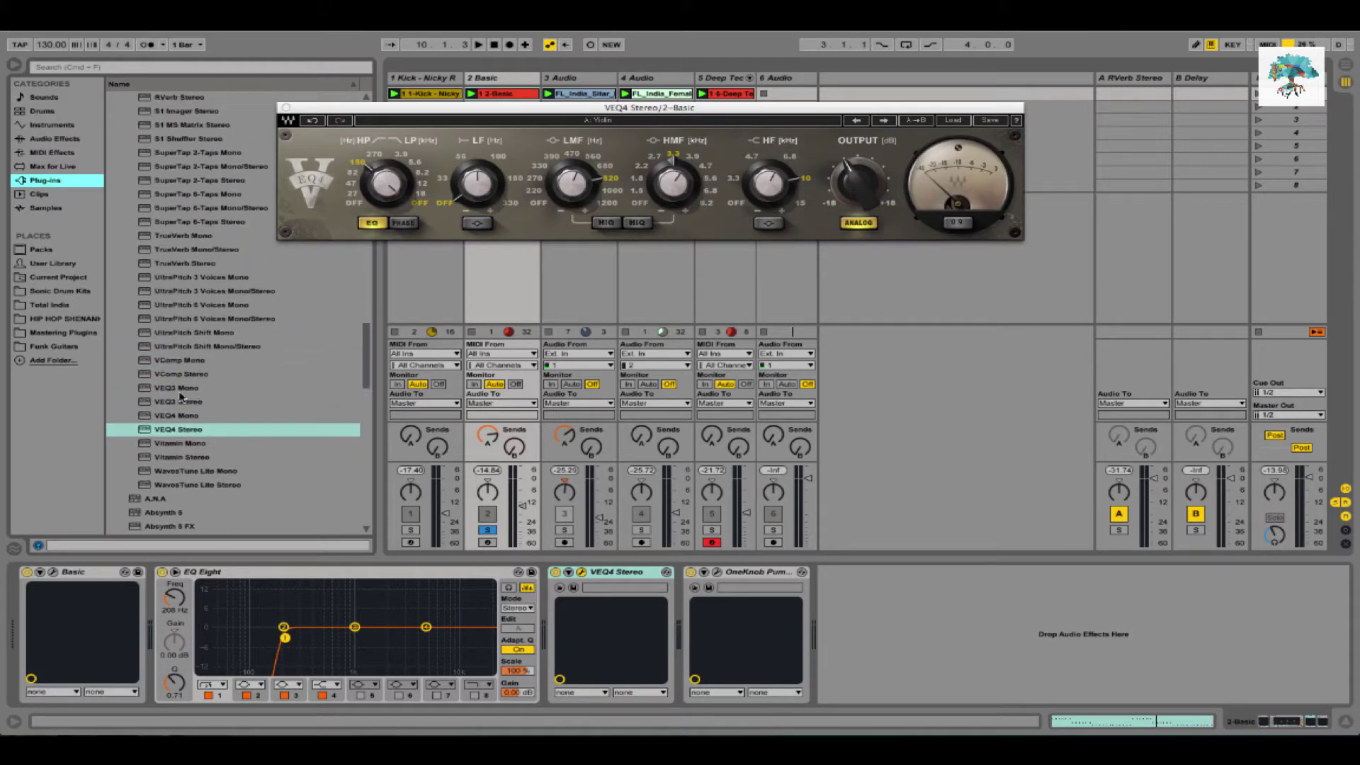
{"action": "left_click_drag", "start_coordinate": [188, 378], "coordinate": [680, 620]}
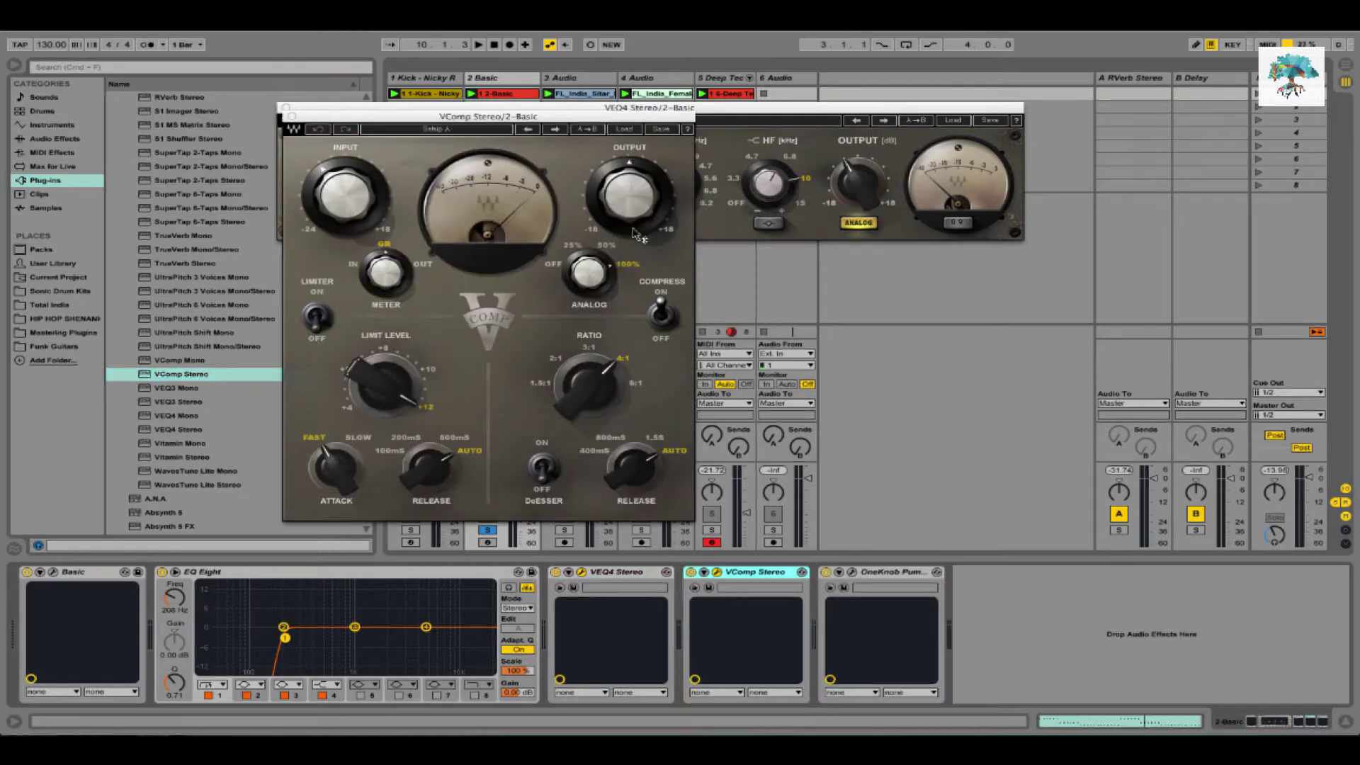
Start playback and load the VComp preset "Rythm Guitar"
{"action": "key", "text": "space"}
{"action": "left_click", "coordinate": [618, 131]}
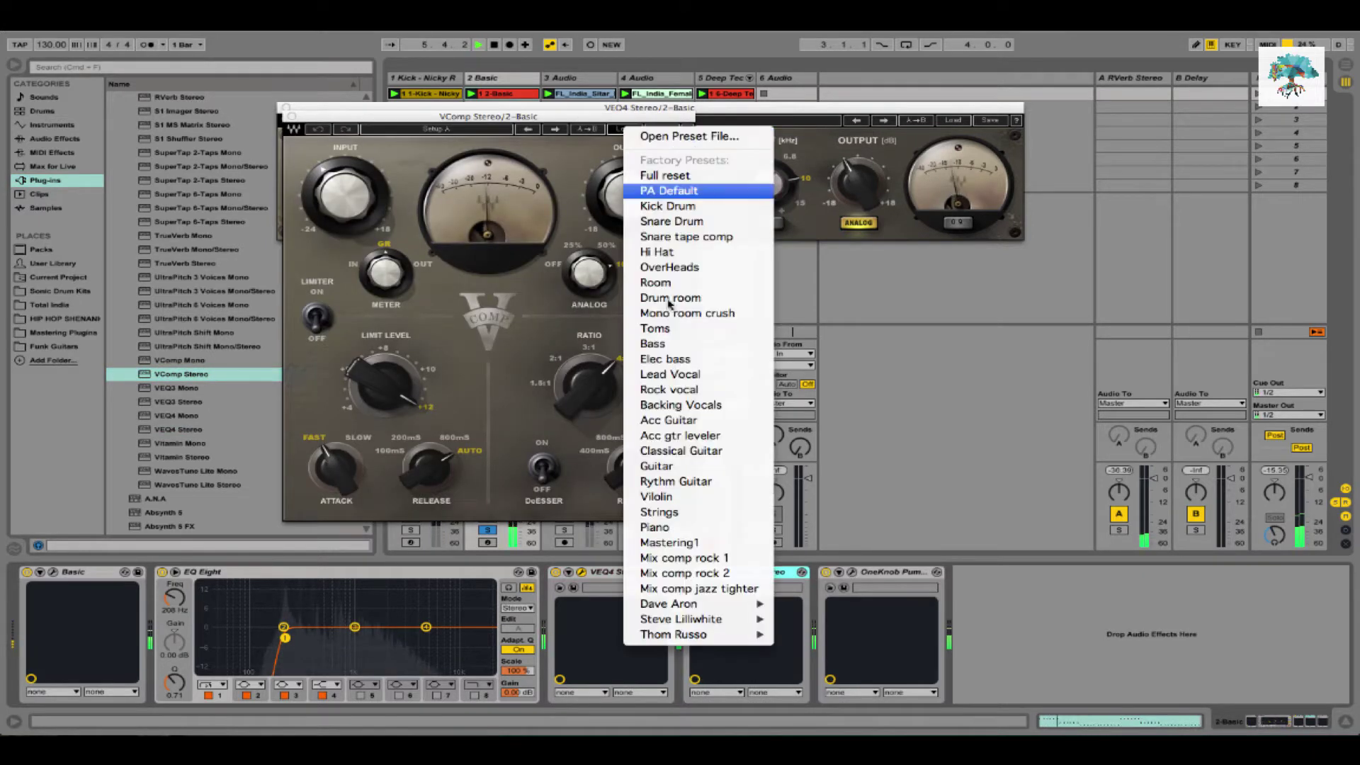
{"action": "left_click", "coordinate": [676, 481]}
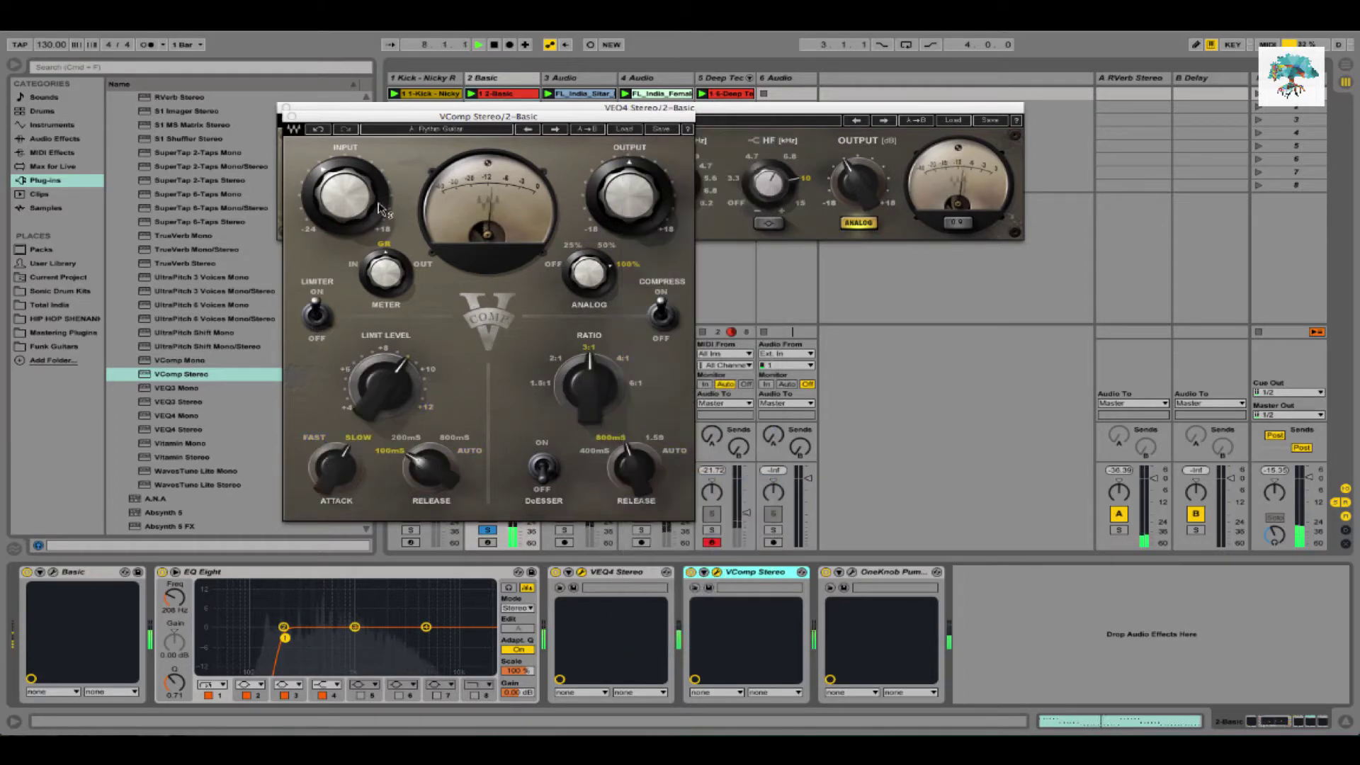
Fine-tune VComp's input and output levels by ear and set its Analog amount to 25%
{"action": "mouse_move", "coordinate": [347, 198]}
{"action": "left_click_drag", "start_coordinate": [347, 197], "coordinate": [347, 227]}
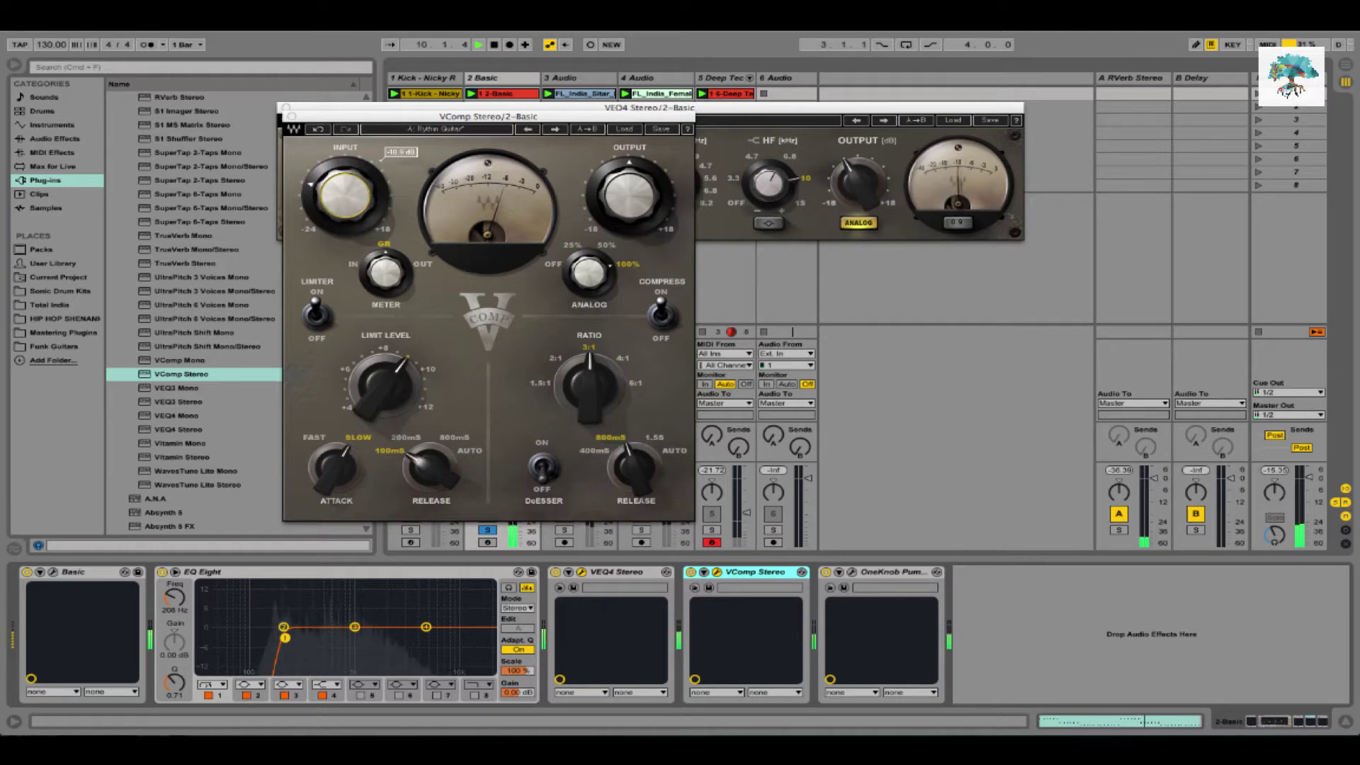
{"action": "left_click_drag", "start_coordinate": [347, 226], "coordinate": [347, 216]}
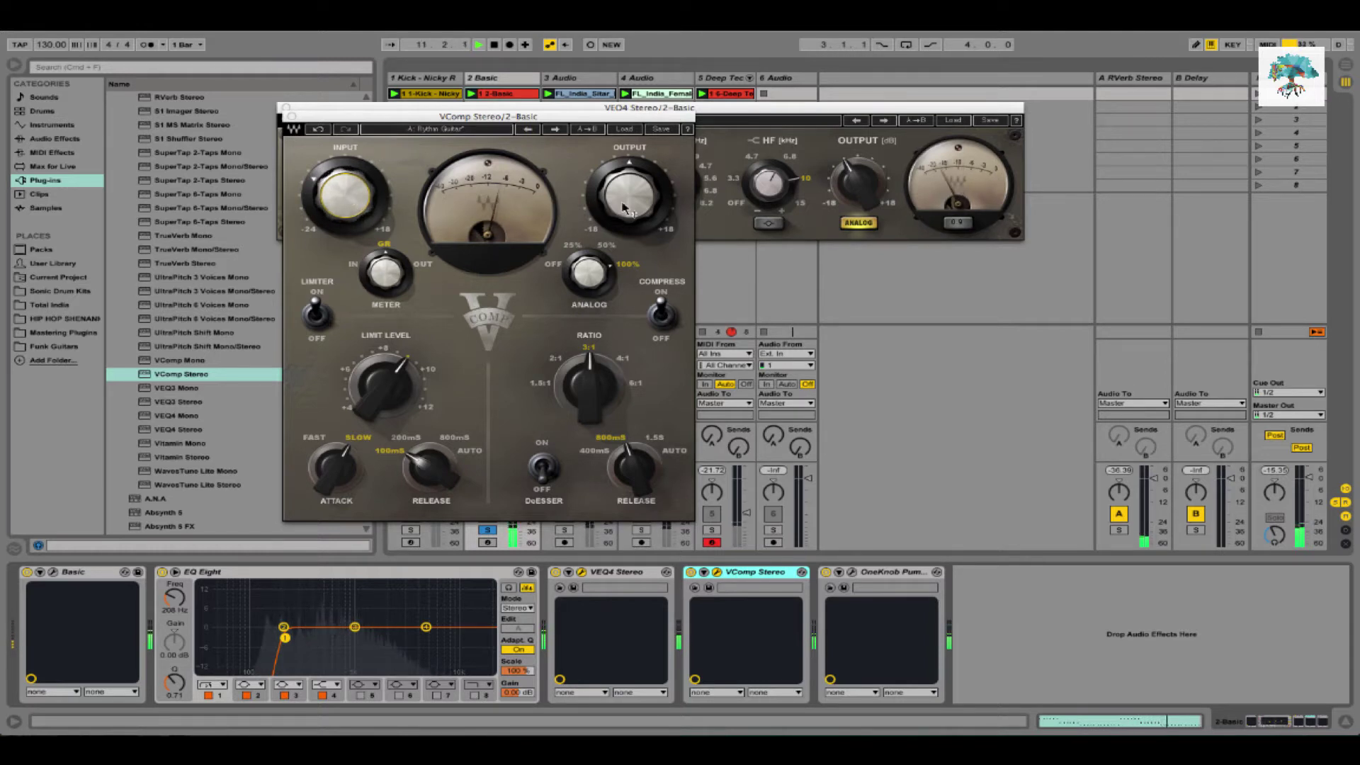
{"action": "mouse_move", "coordinate": [629, 191]}
{"action": "left_click_drag", "start_coordinate": [629, 191], "coordinate": [629, 186]}
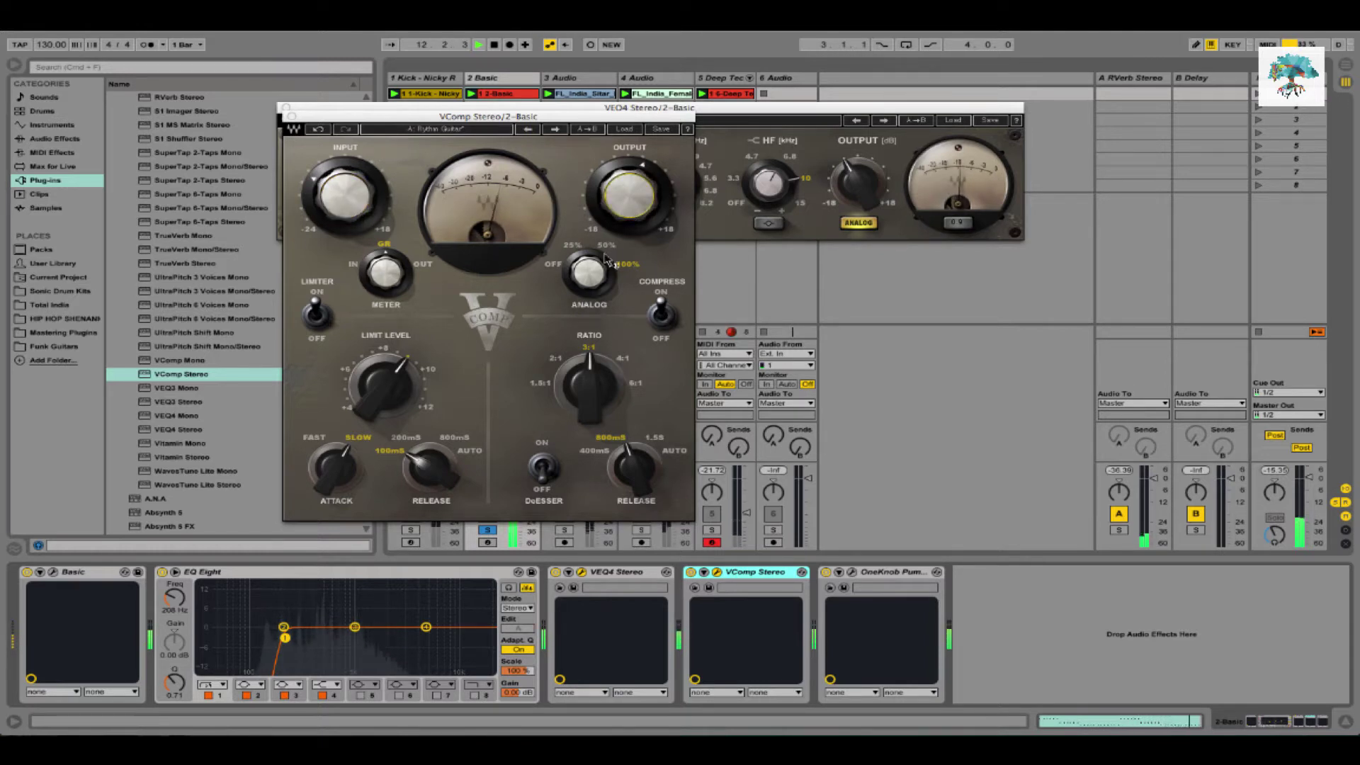
{"action": "left_click_drag", "start_coordinate": [588, 273], "coordinate": [587, 290]}
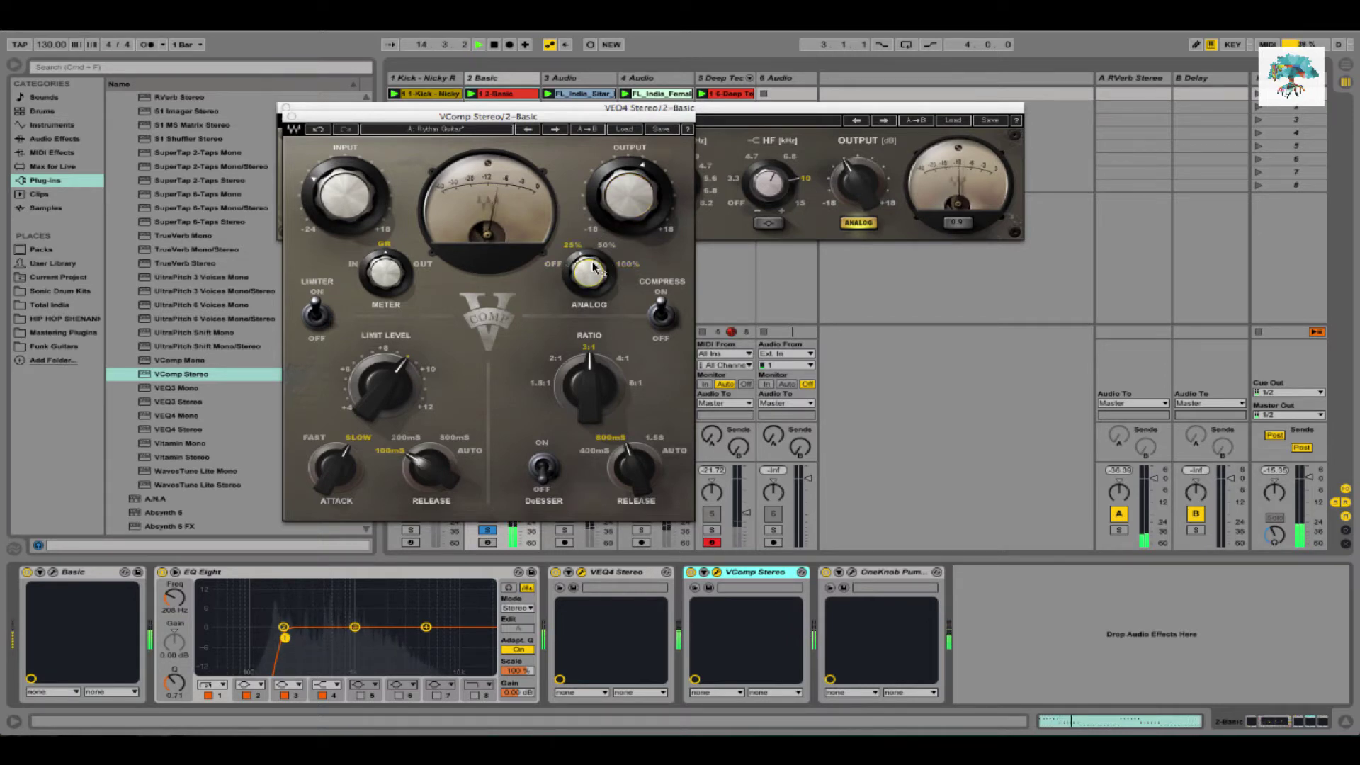
Check the Basic track briefly in the full mix, and bypass and delete VComp Stereo from its device chain
{"action": "left_click", "coordinate": [487, 531]}
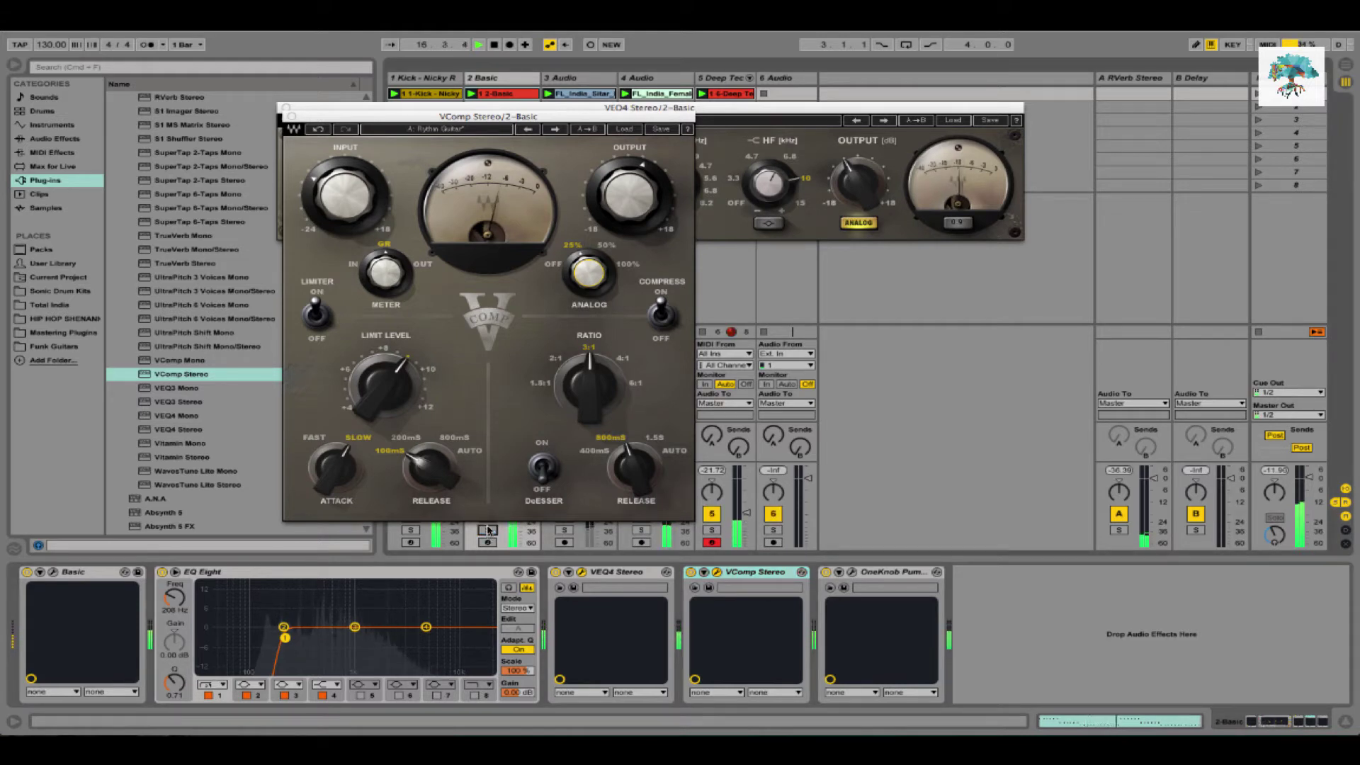
{"action": "left_click", "coordinate": [487, 530]}
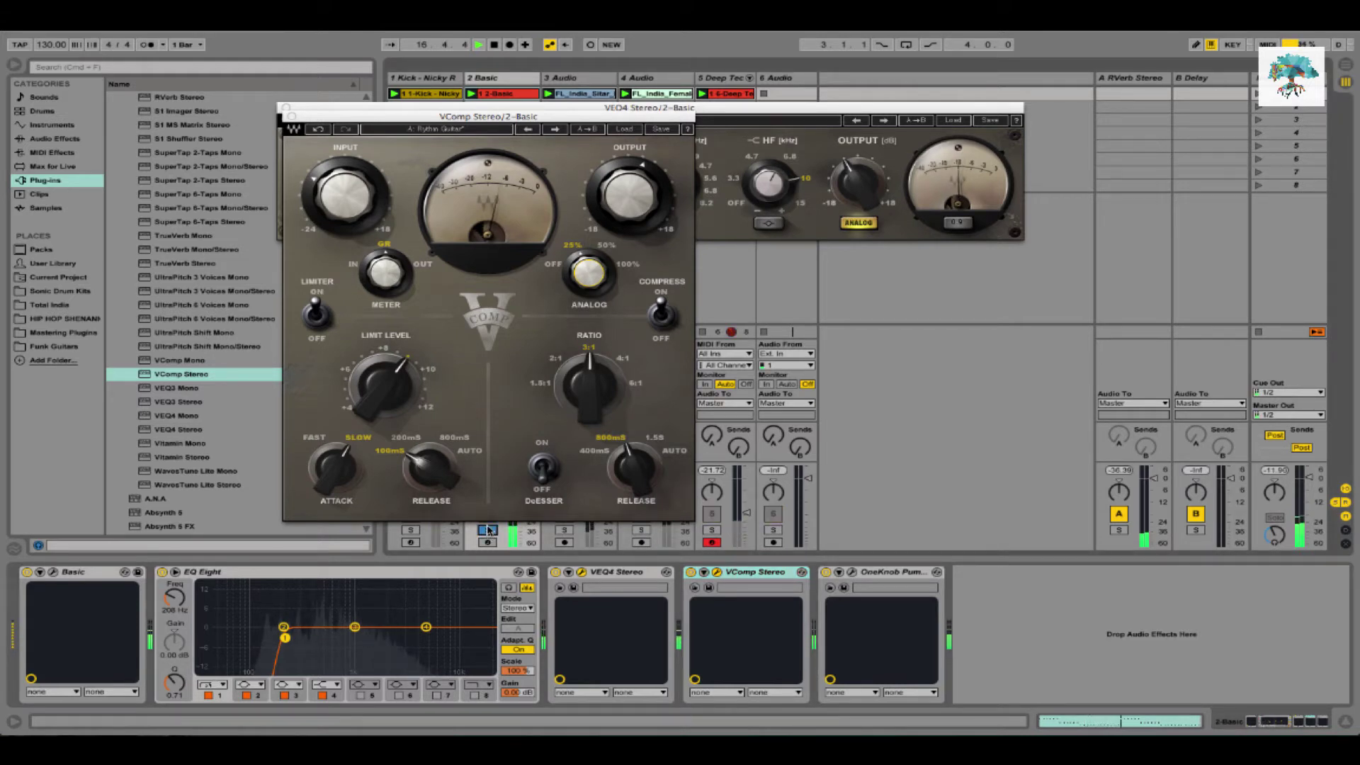
{"action": "left_click", "coordinate": [690, 572]}
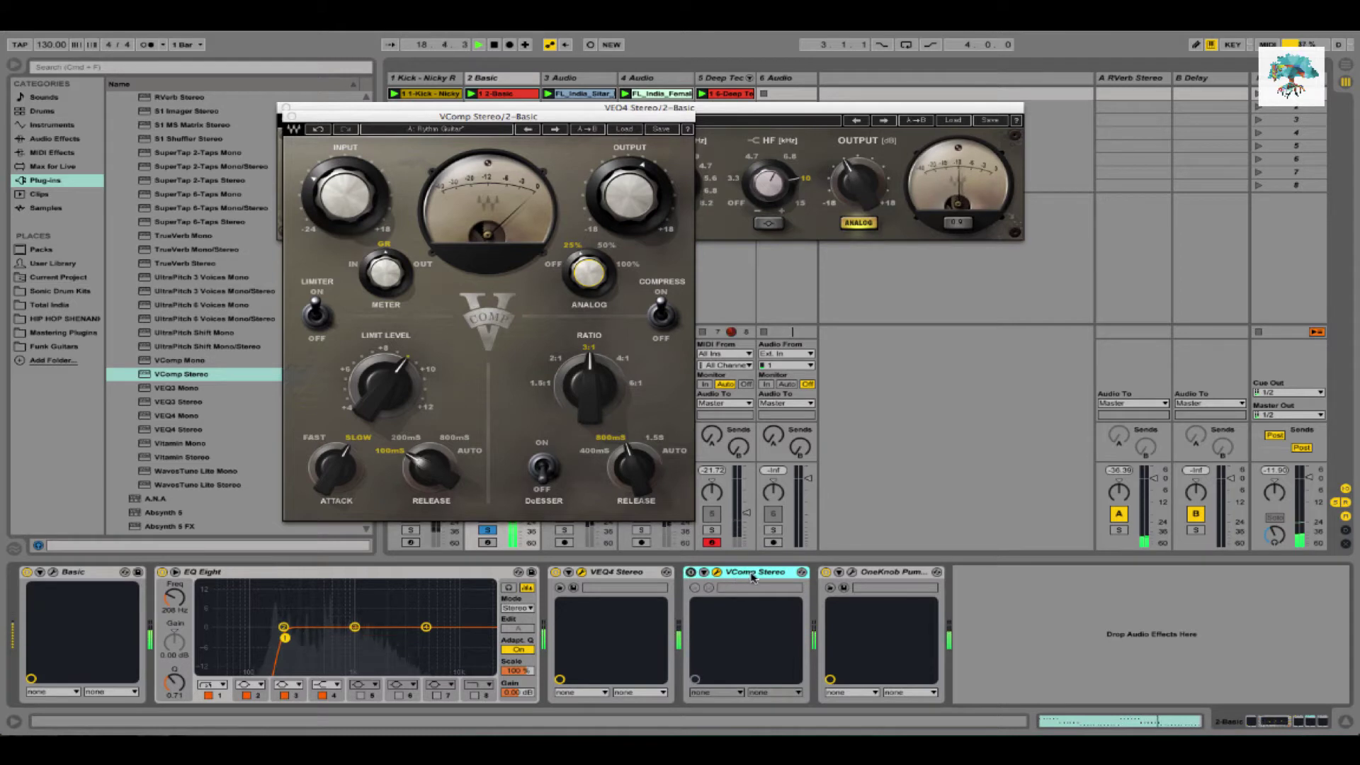
{"action": "key", "text": "Delete"}
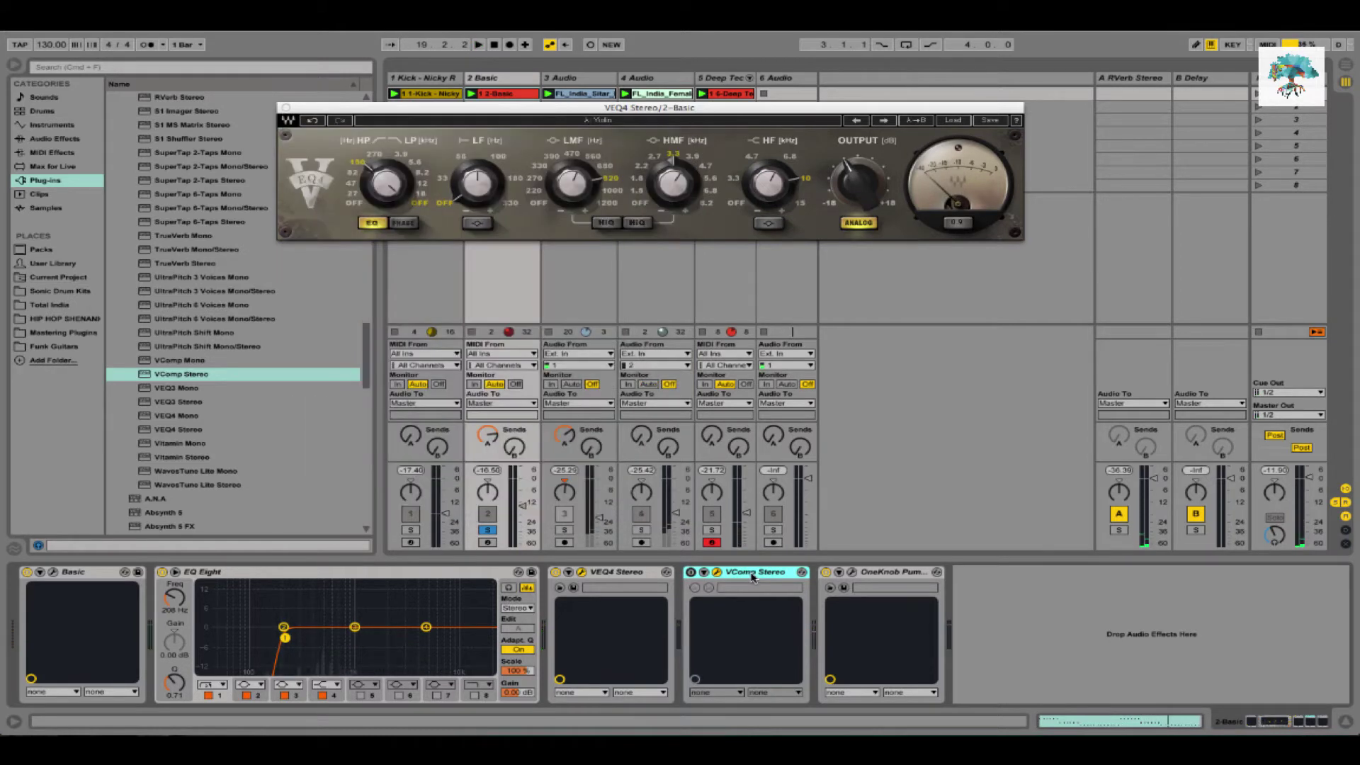
Close the VEQ4 window and insert Glue Compressor between EQ Eight and VEQ4 on the Basic track
{"action": "left_click", "coordinate": [285, 107]}
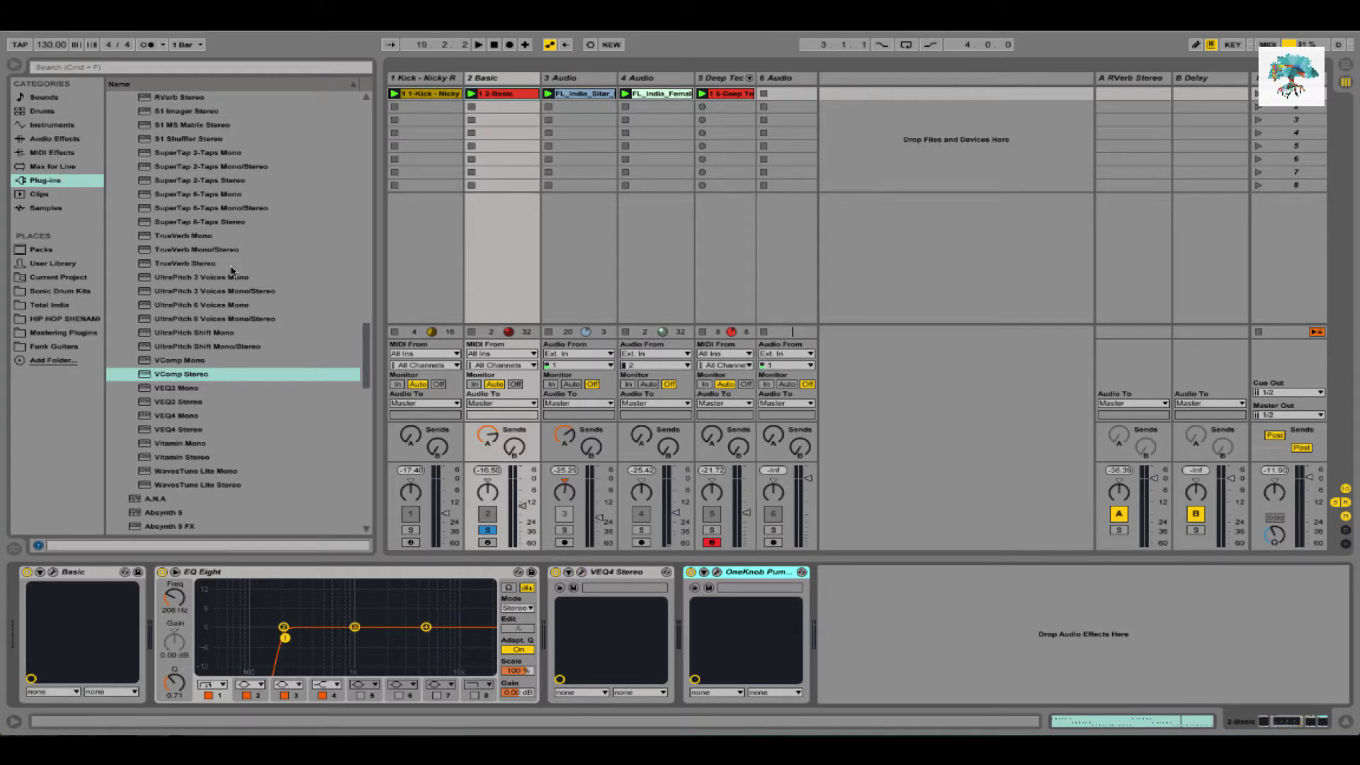
{"action": "scroll", "coordinate": [152, 220], "scroll_direction": "up", "scroll_amount": 10}
{"action": "left_click", "coordinate": [62, 140]}
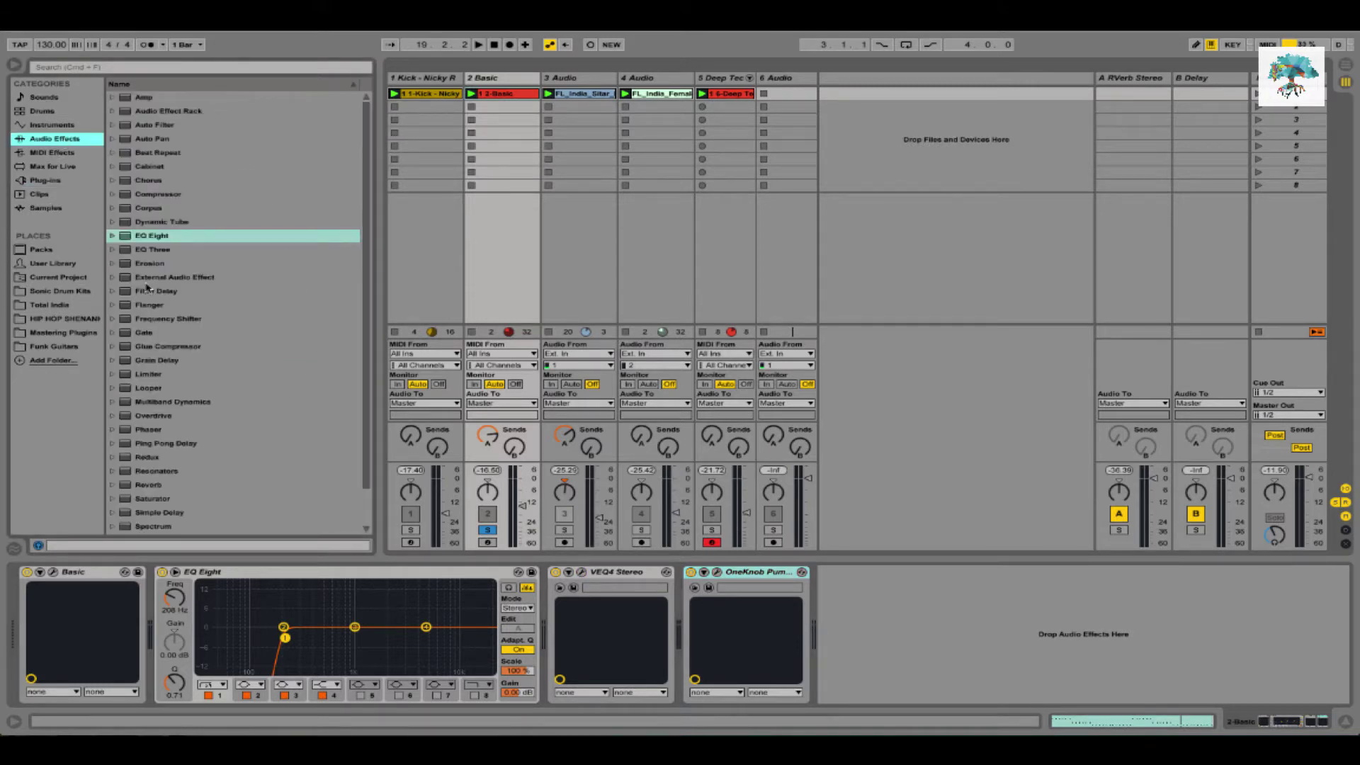
{"action": "left_click_drag", "start_coordinate": [189, 352], "coordinate": [549, 640]}
Swap the Glue Compressor's settings for the "Bass - punch" preset
{"action": "left_click", "coordinate": [748, 573]}
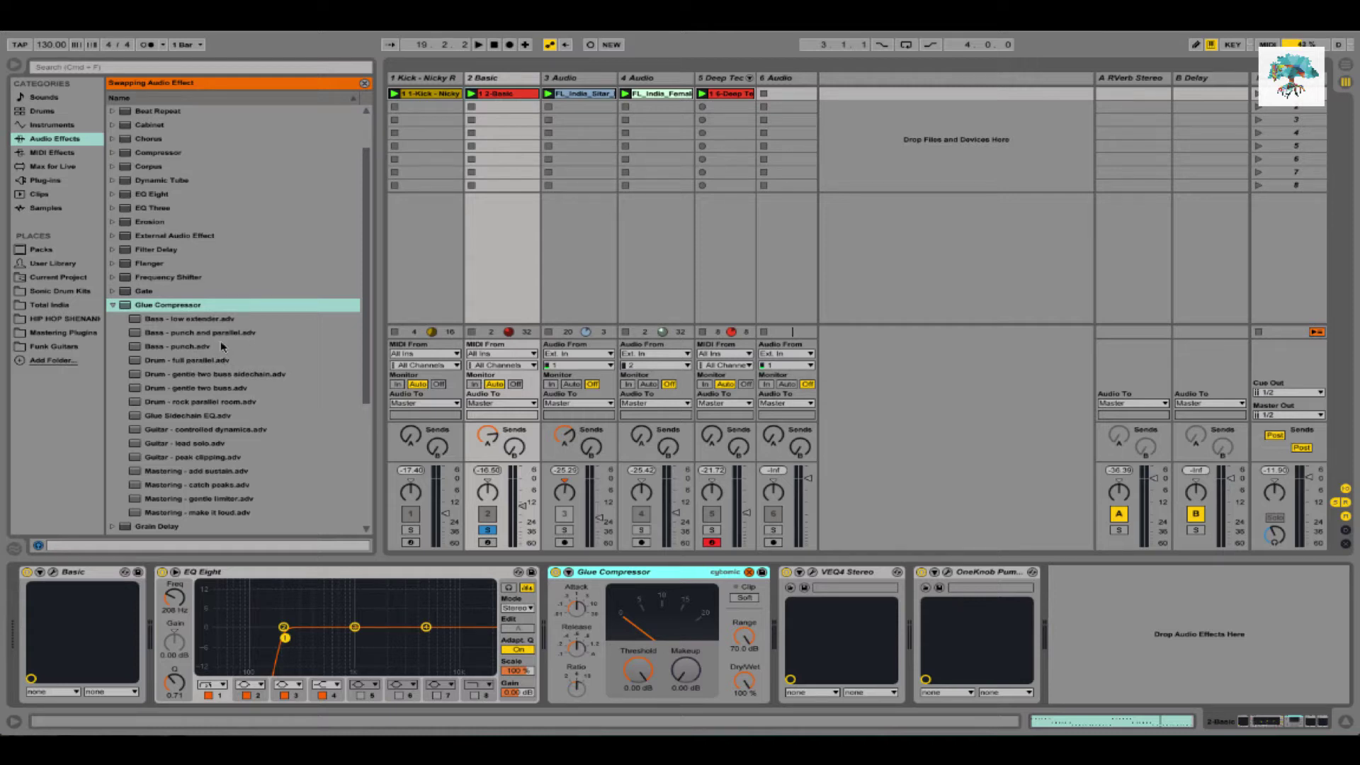
{"action": "left_click", "coordinate": [200, 347]}
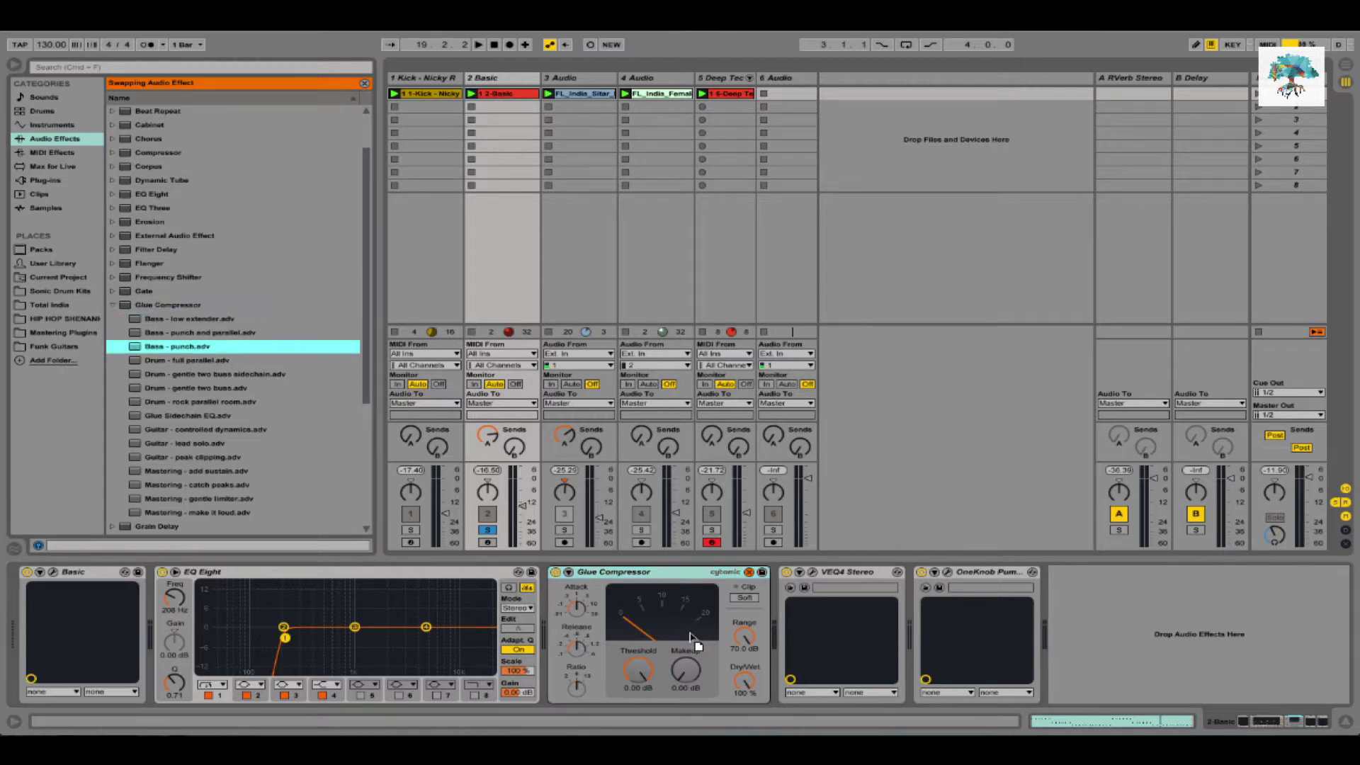
{"action": "key", "text": "Return"}
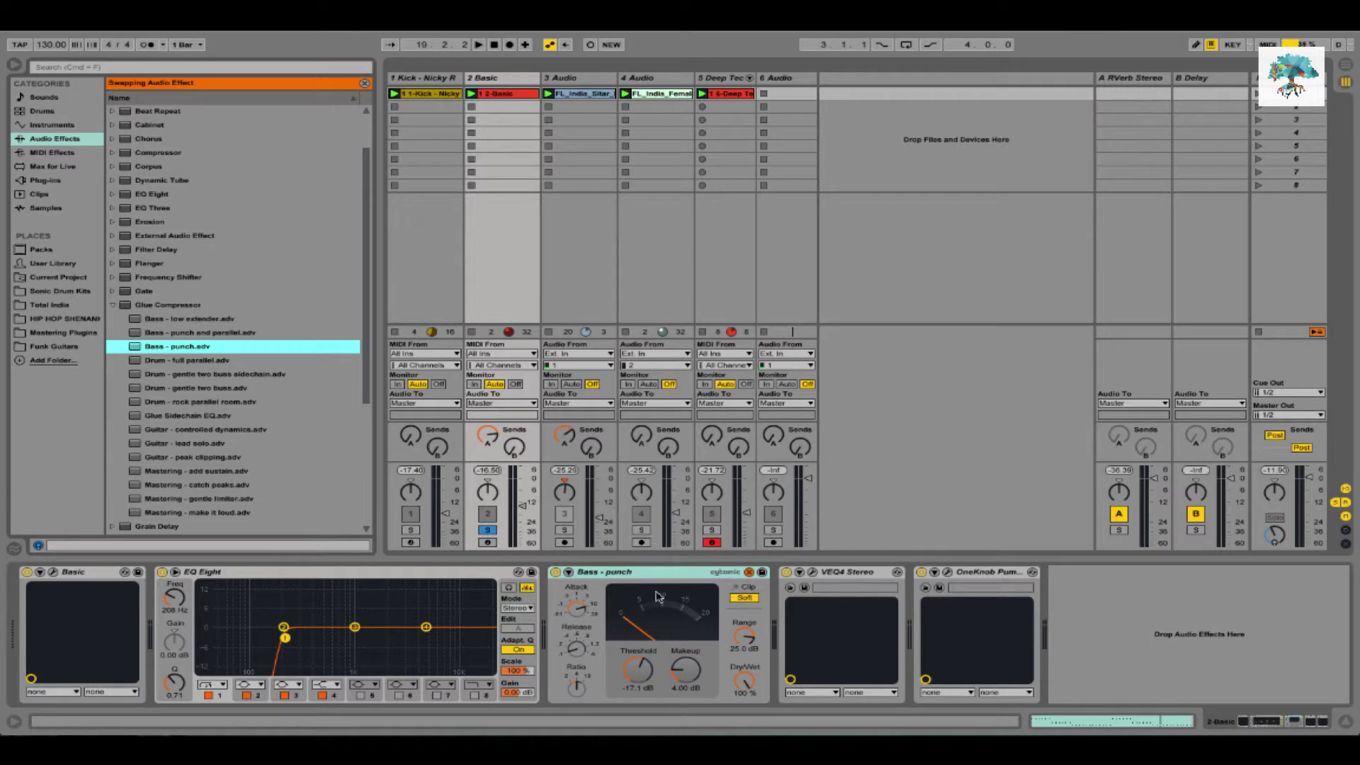
Audition the Glue Compressor against bypass with makeup gain set to about 2.6 dB, and end preset swapping
{"action": "key", "text": "space"}
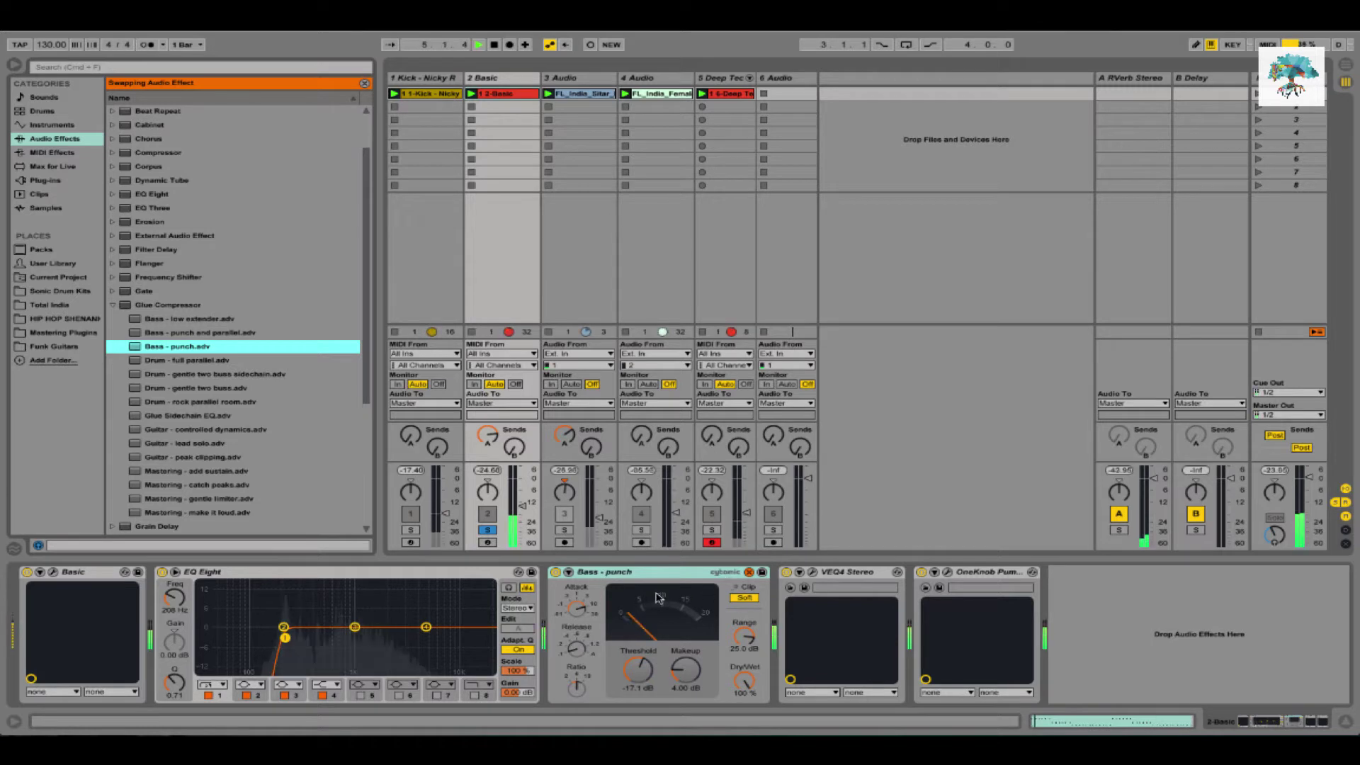
{"action": "left_click", "coordinate": [556, 572]}
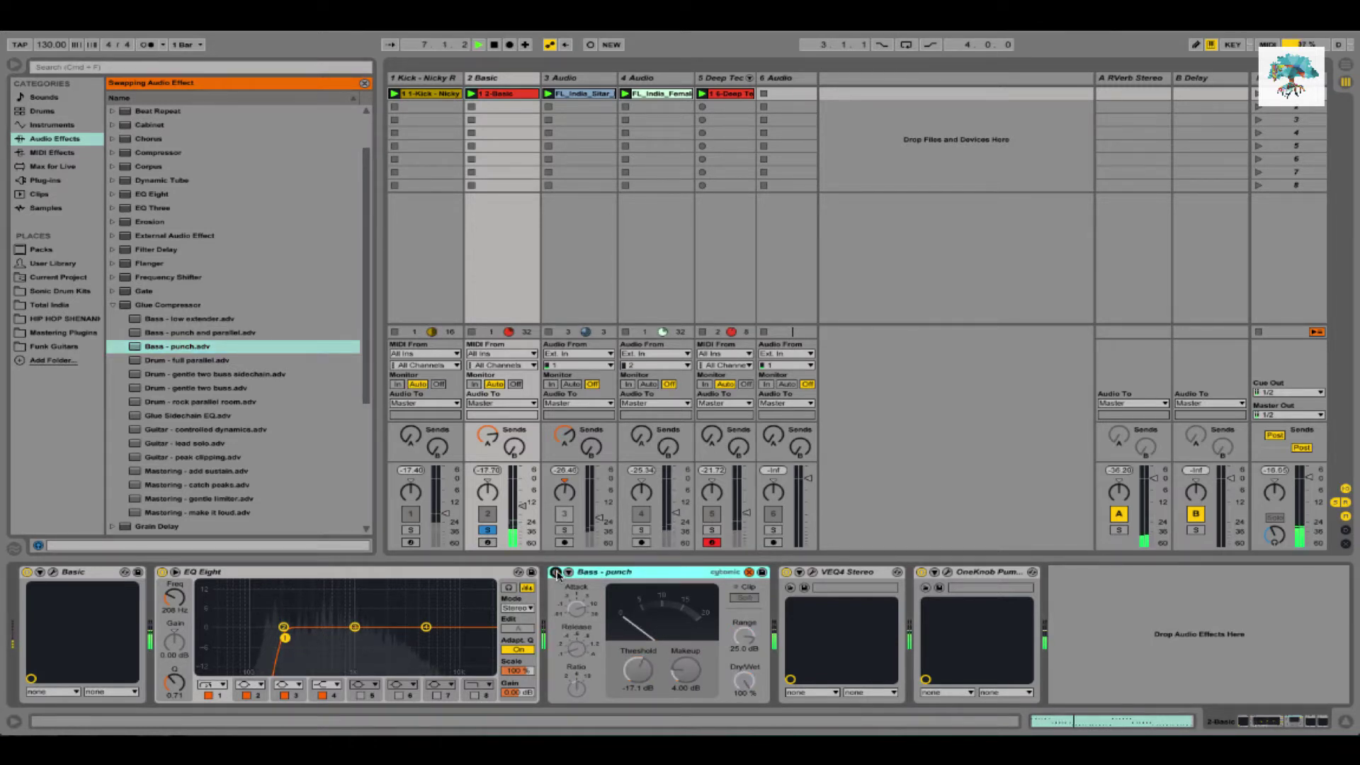
{"action": "left_click", "coordinate": [556, 572]}
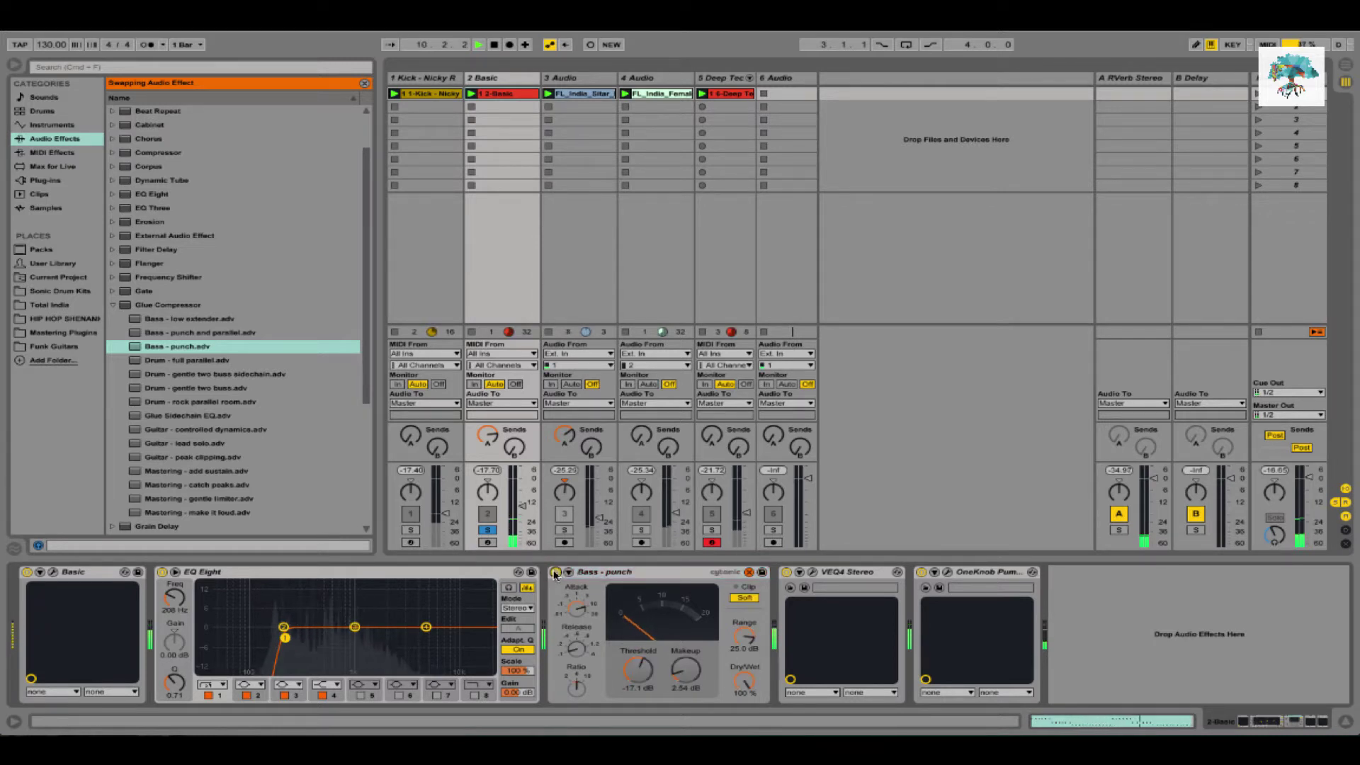
{"action": "key", "text": "space"}
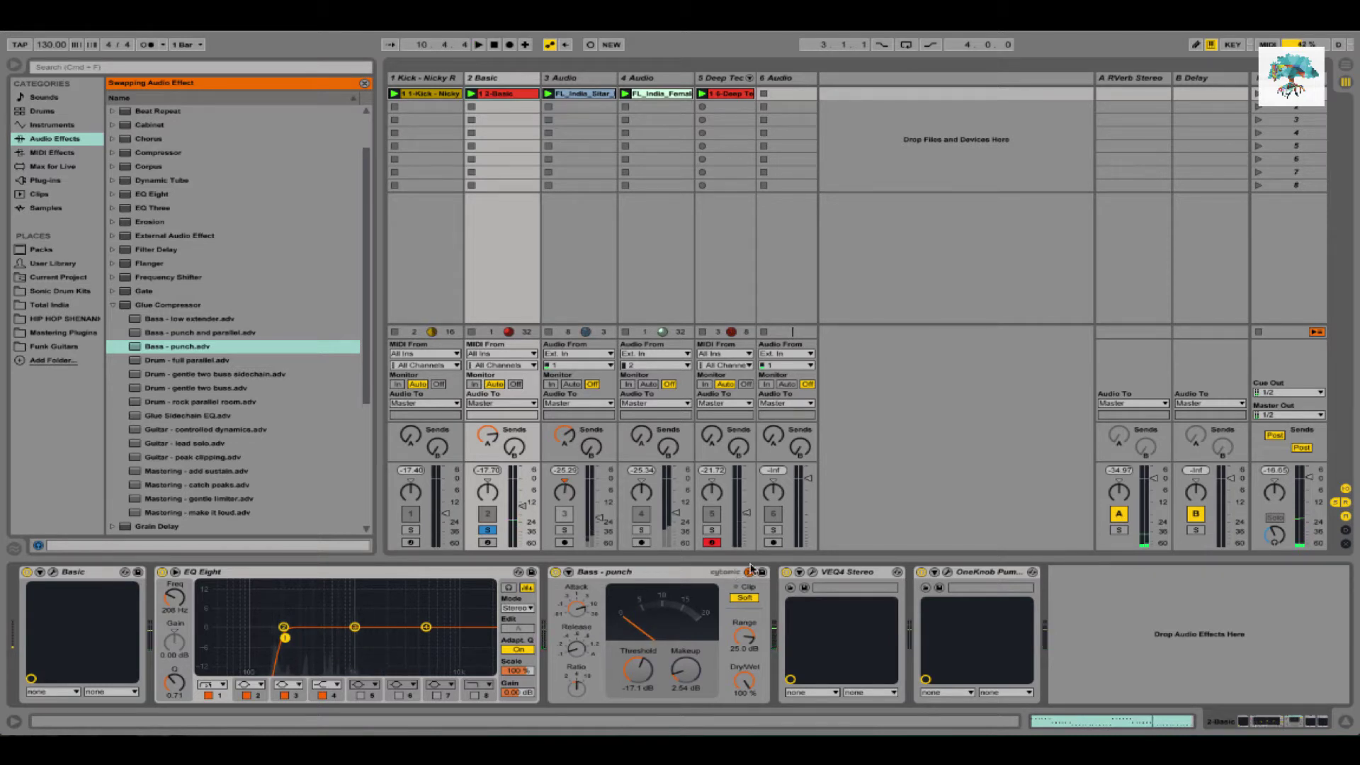
{"action": "left_click", "coordinate": [750, 571]}
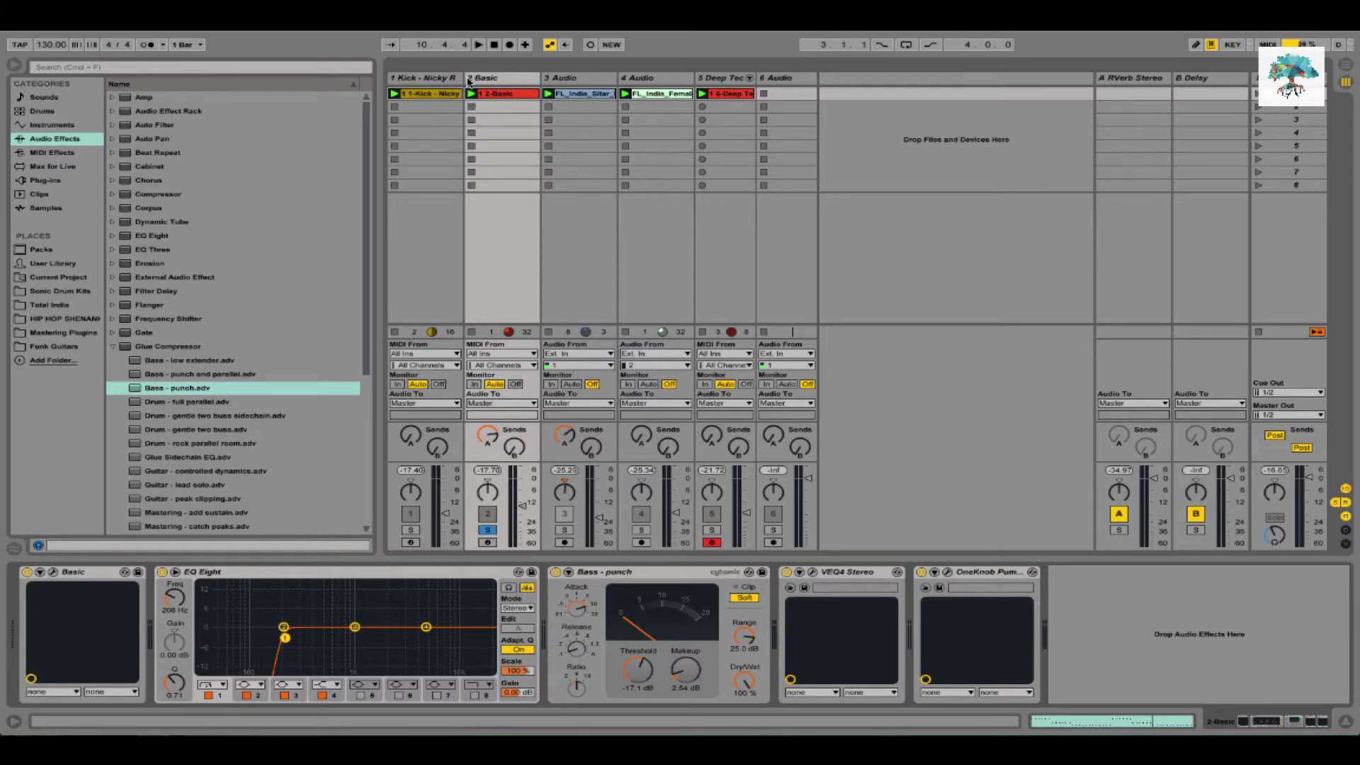
Freeze track 4 Audio, which holds the female vocal clip
{"action": "left_click", "coordinate": [667, 83]}
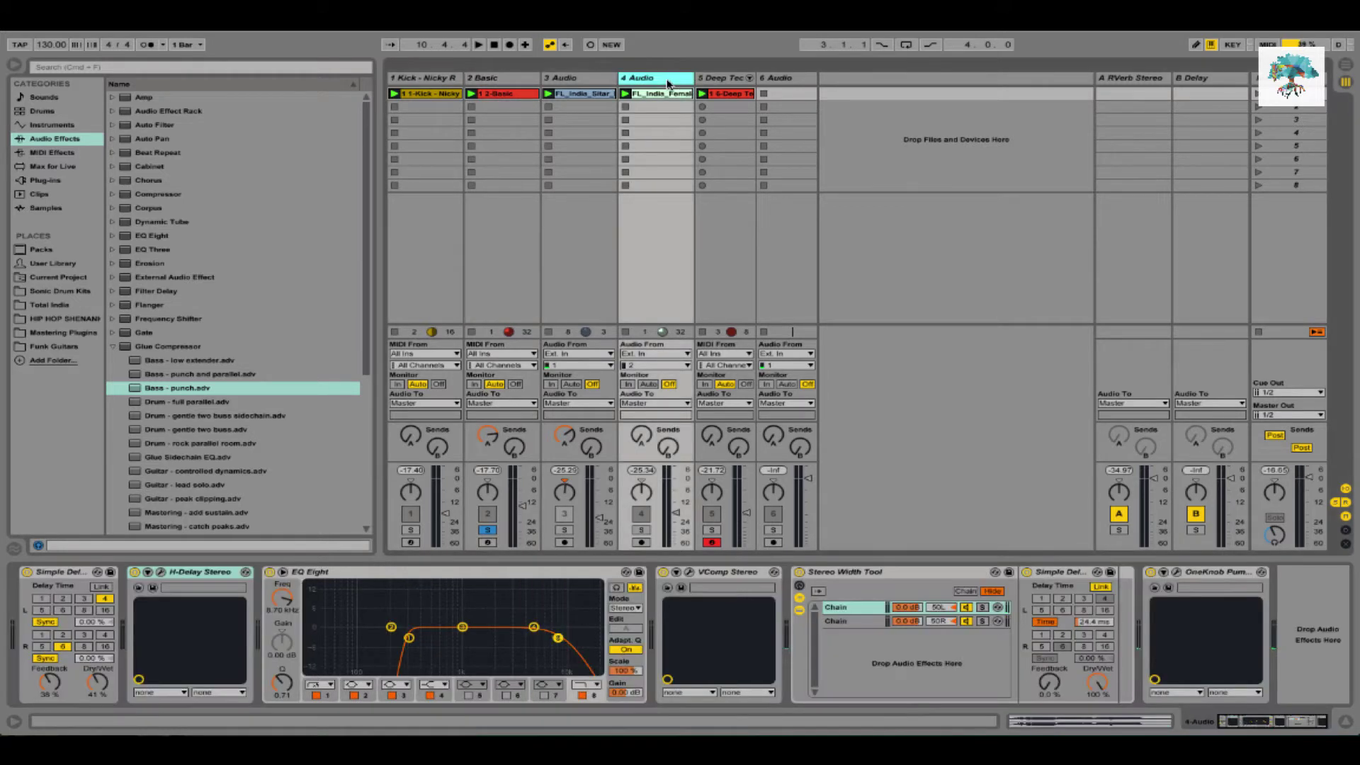
{"action": "right_click", "coordinate": [667, 83]}
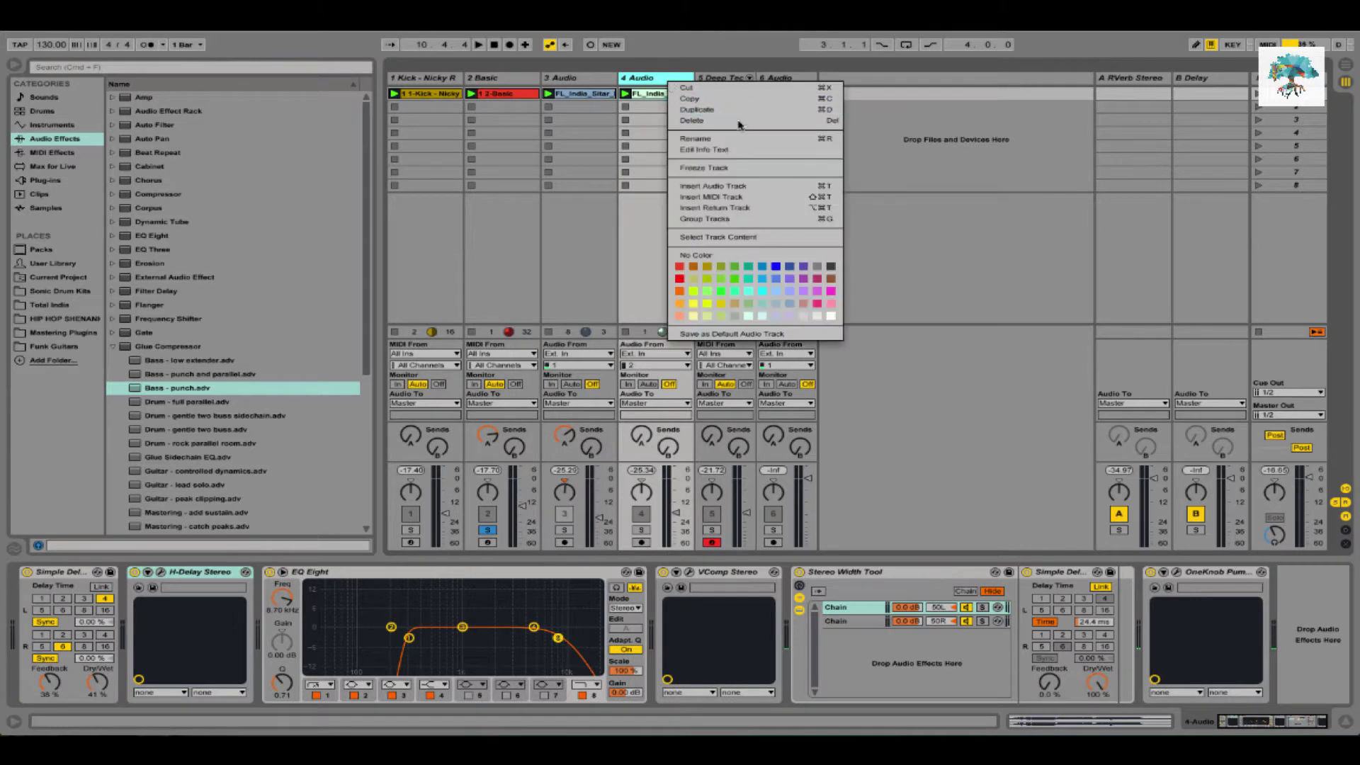
{"action": "left_click", "coordinate": [726, 169]}
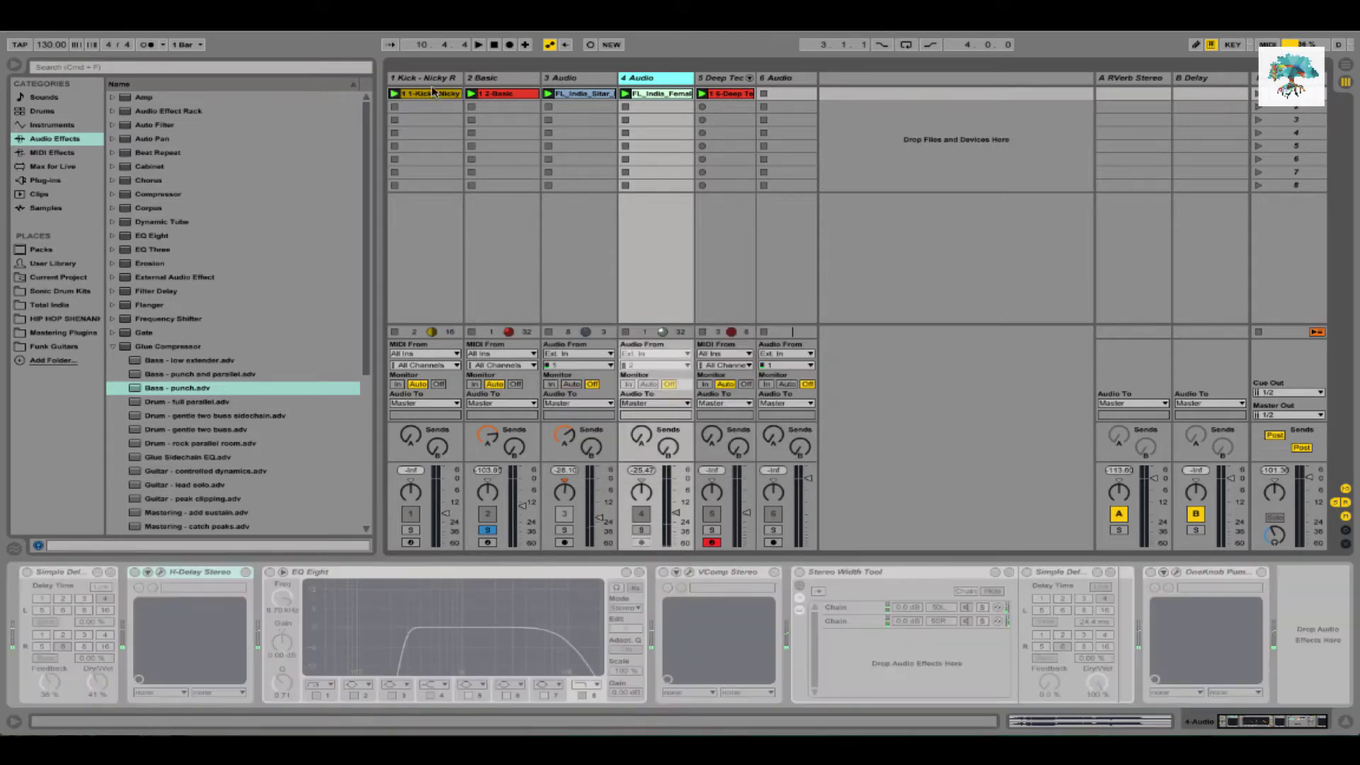
Duplicate the Kick track and freeze the duplicate
{"action": "left_click", "coordinate": [429, 79]}
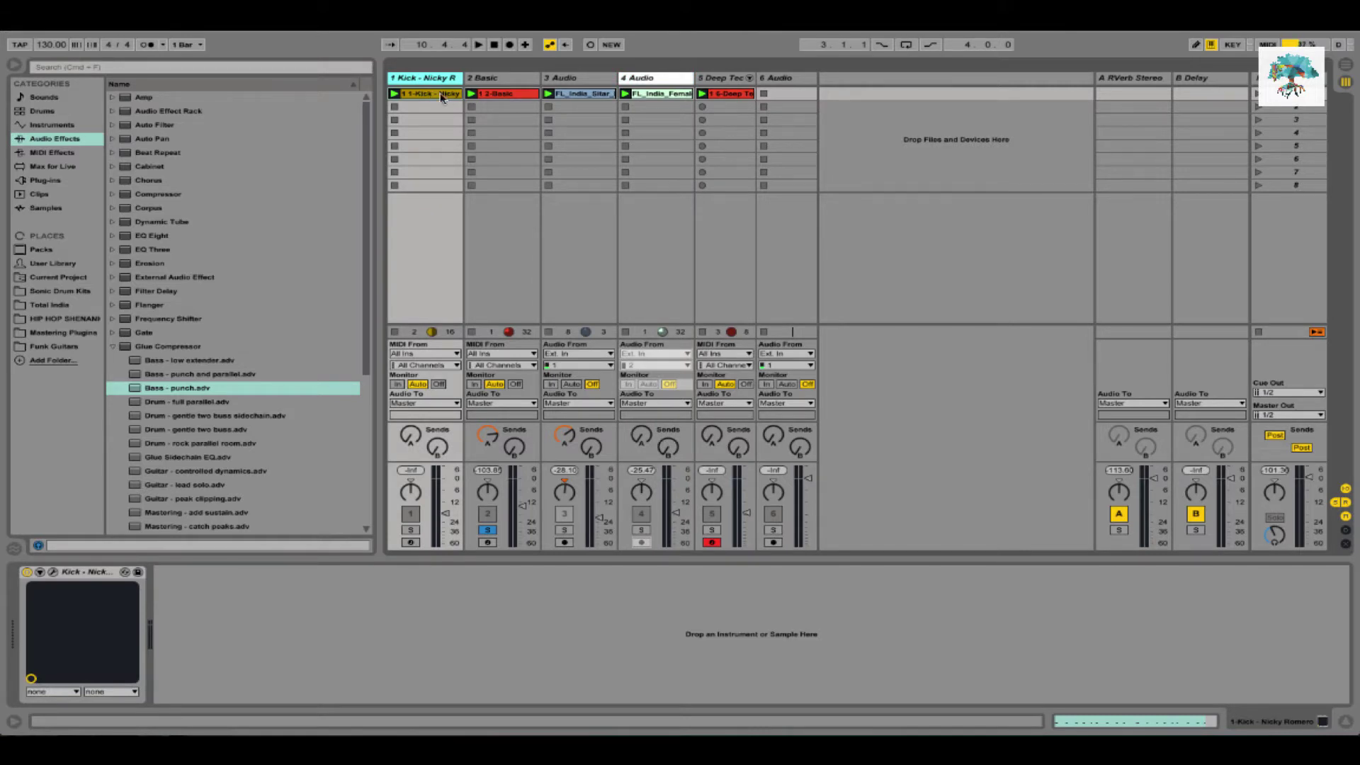
{"action": "key", "text": "super+d"}
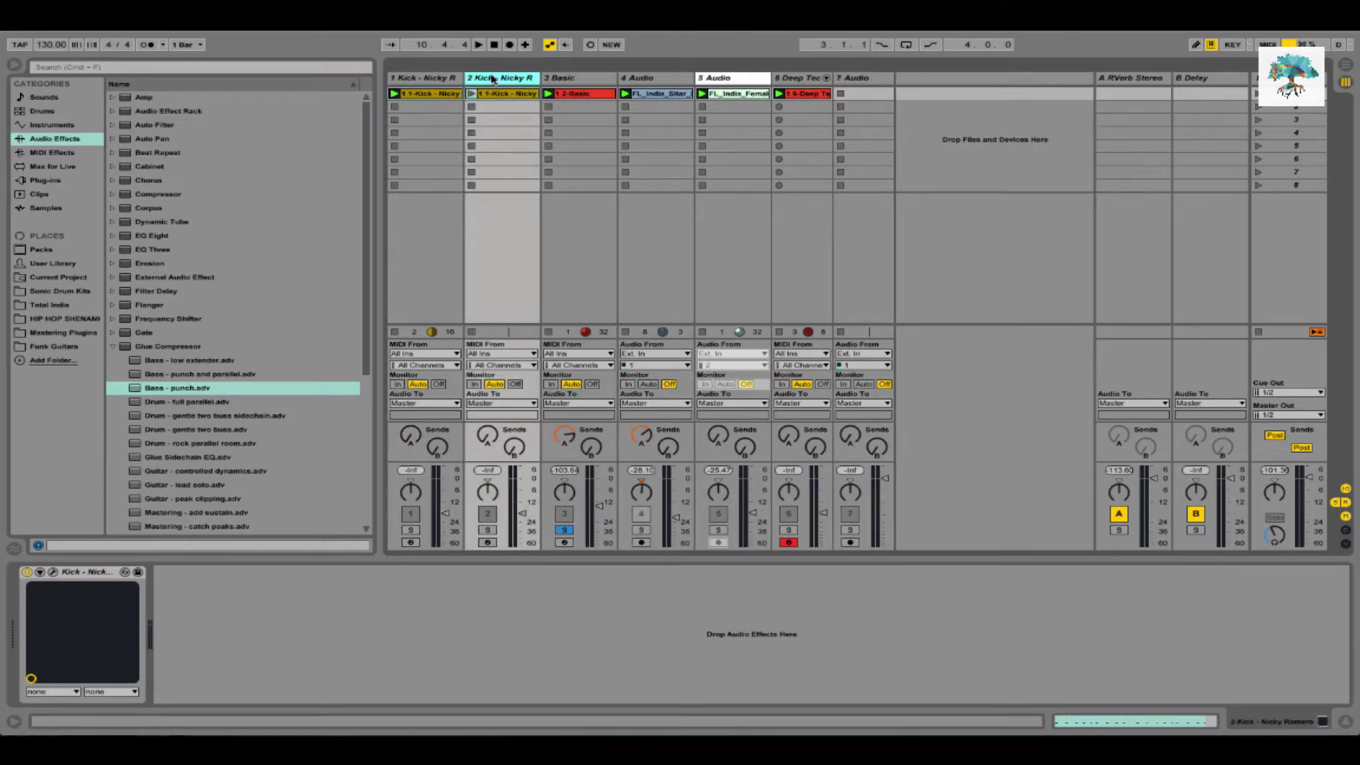
{"action": "right_click", "coordinate": [494, 79]}
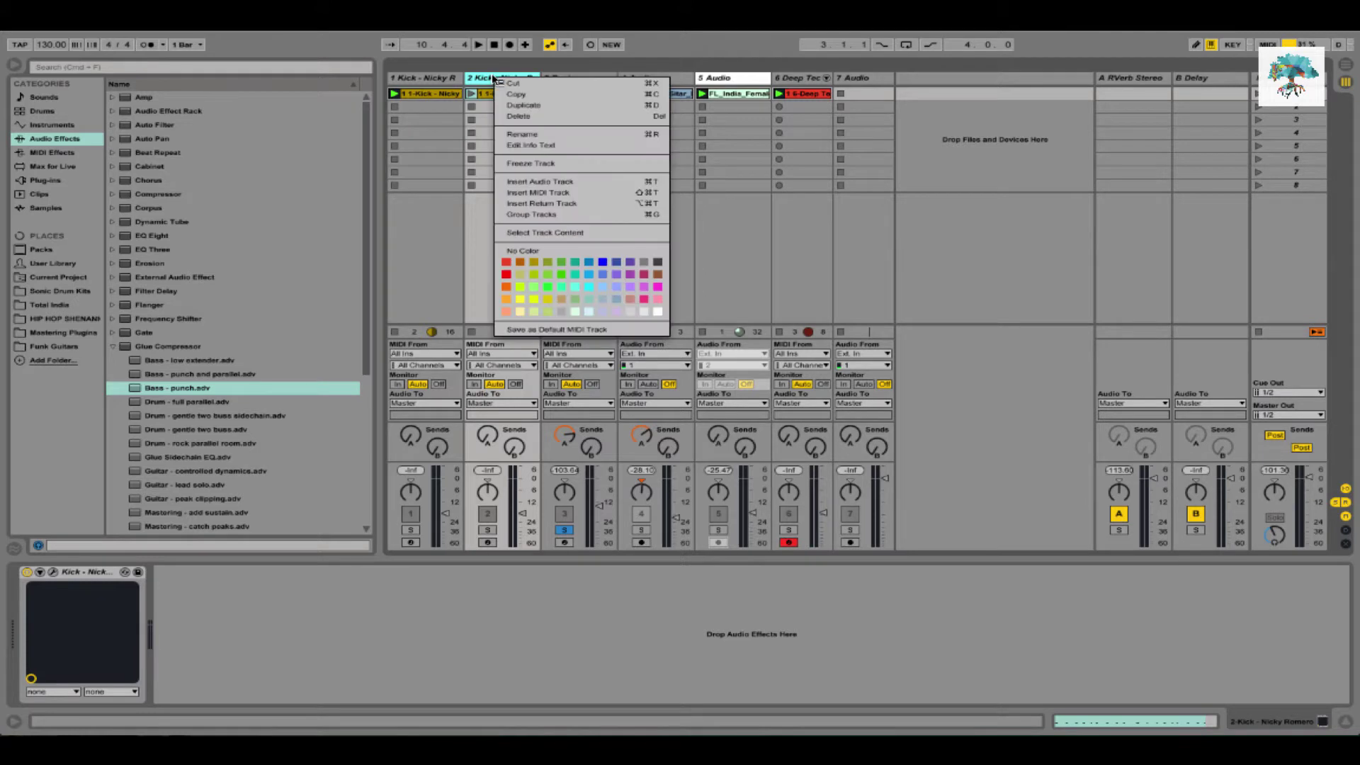
{"action": "left_click", "coordinate": [530, 172]}
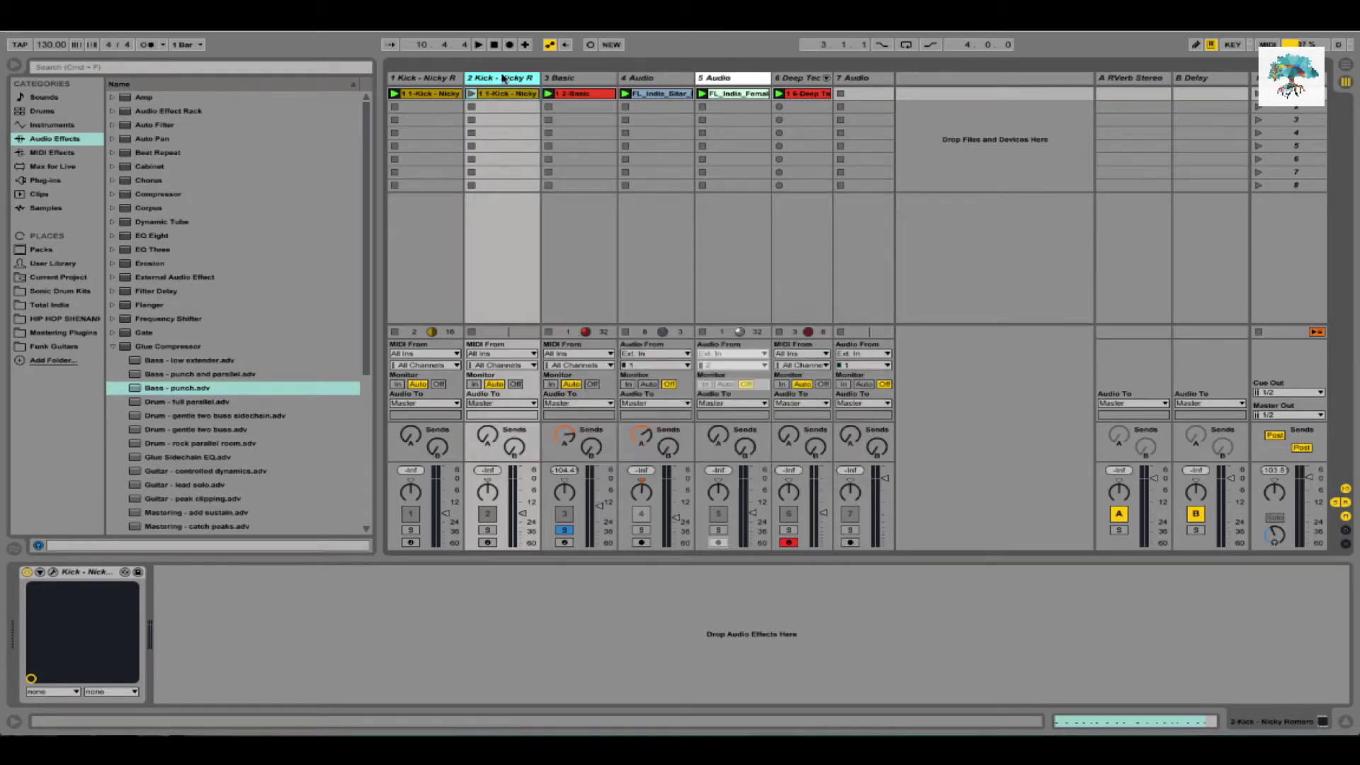
Play the duplicated kick's clip with the original Kick track's instrument switched off, and select the Basic track
{"action": "left_click", "coordinate": [470, 97]}
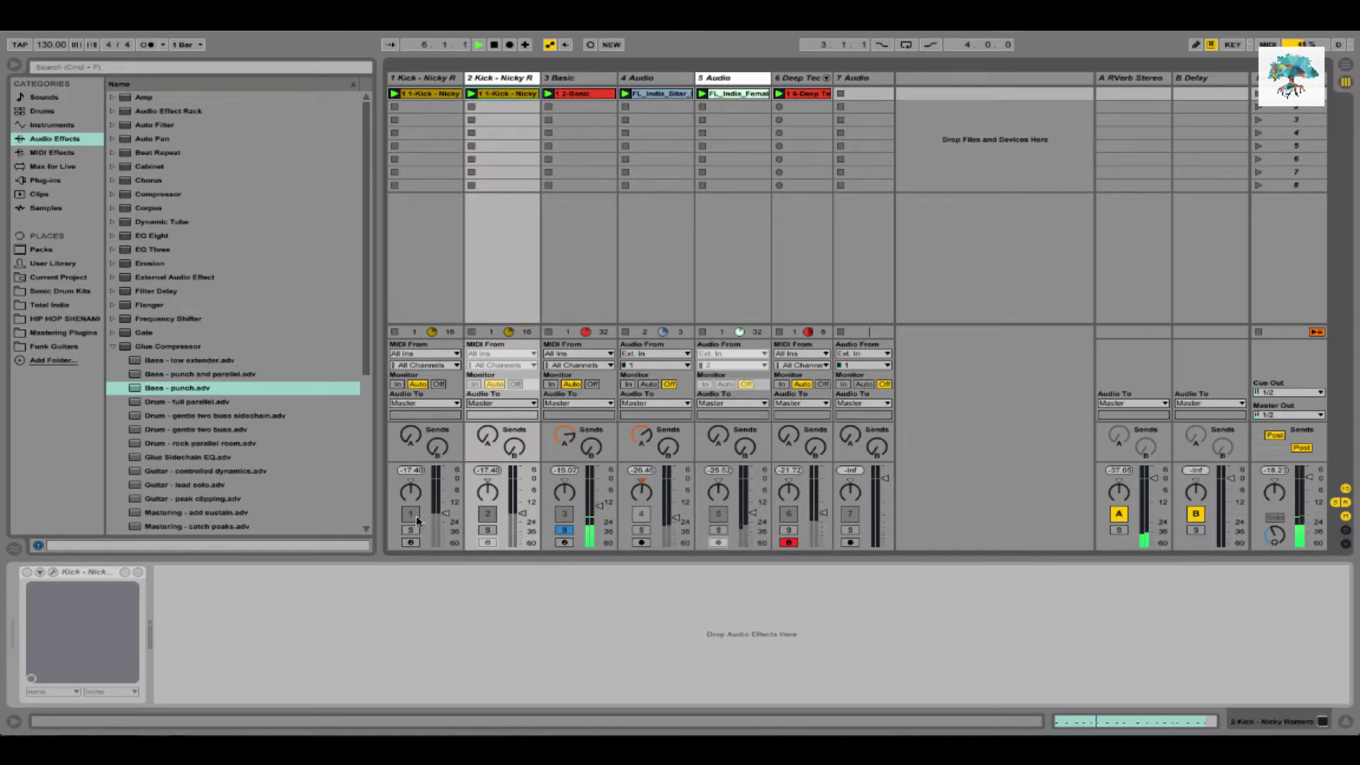
{"action": "left_click", "coordinate": [401, 80]}
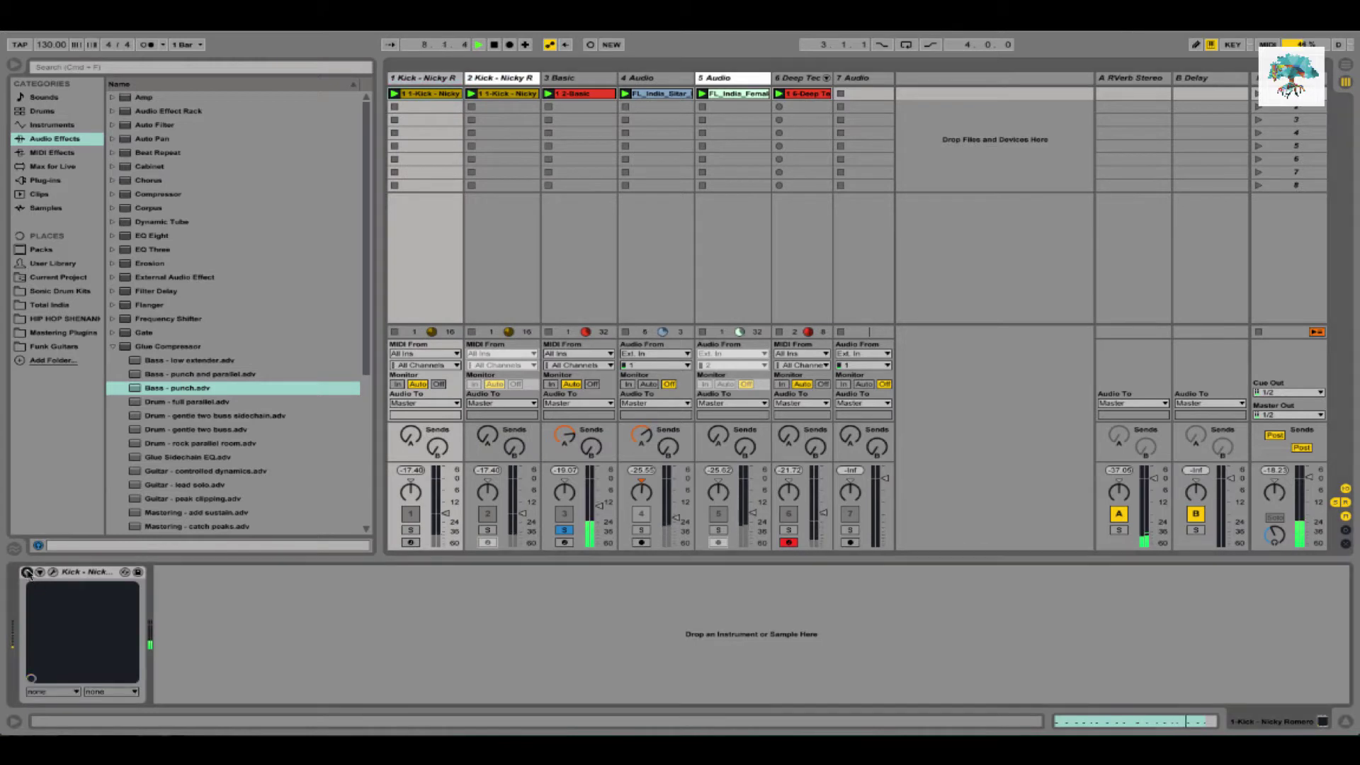
{"action": "left_click", "coordinate": [571, 79]}
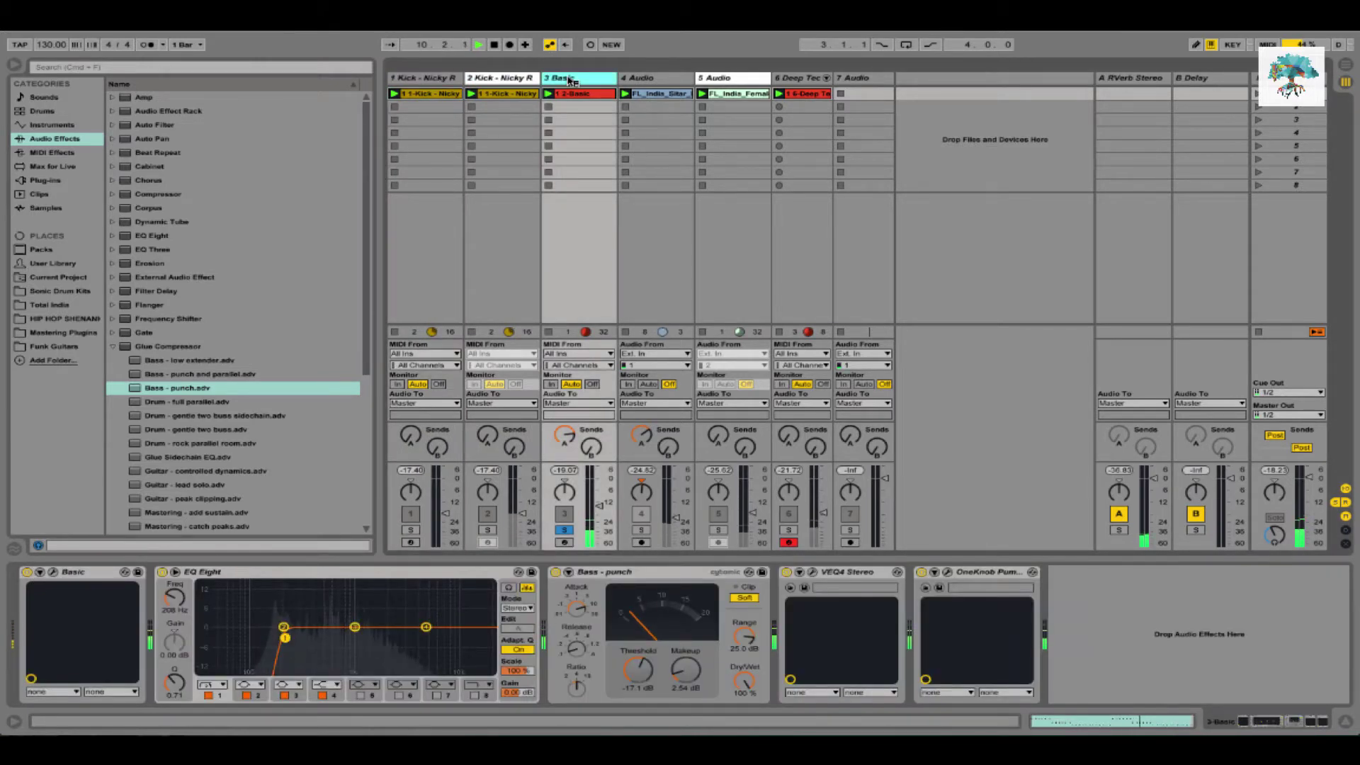
{"action": "right_click", "coordinate": [570, 80]}
{"action": "left_click", "coordinate": [638, 169]}
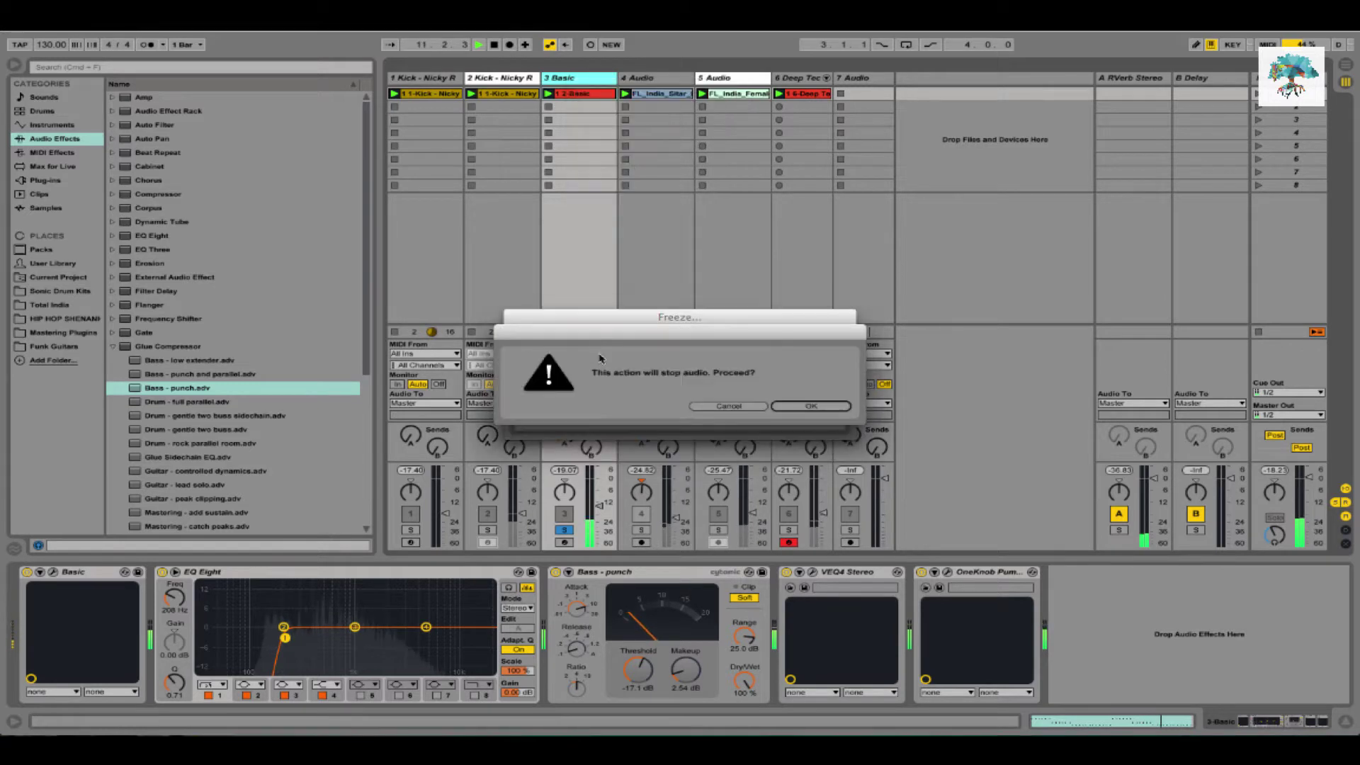
{"action": "key", "text": "Return"}
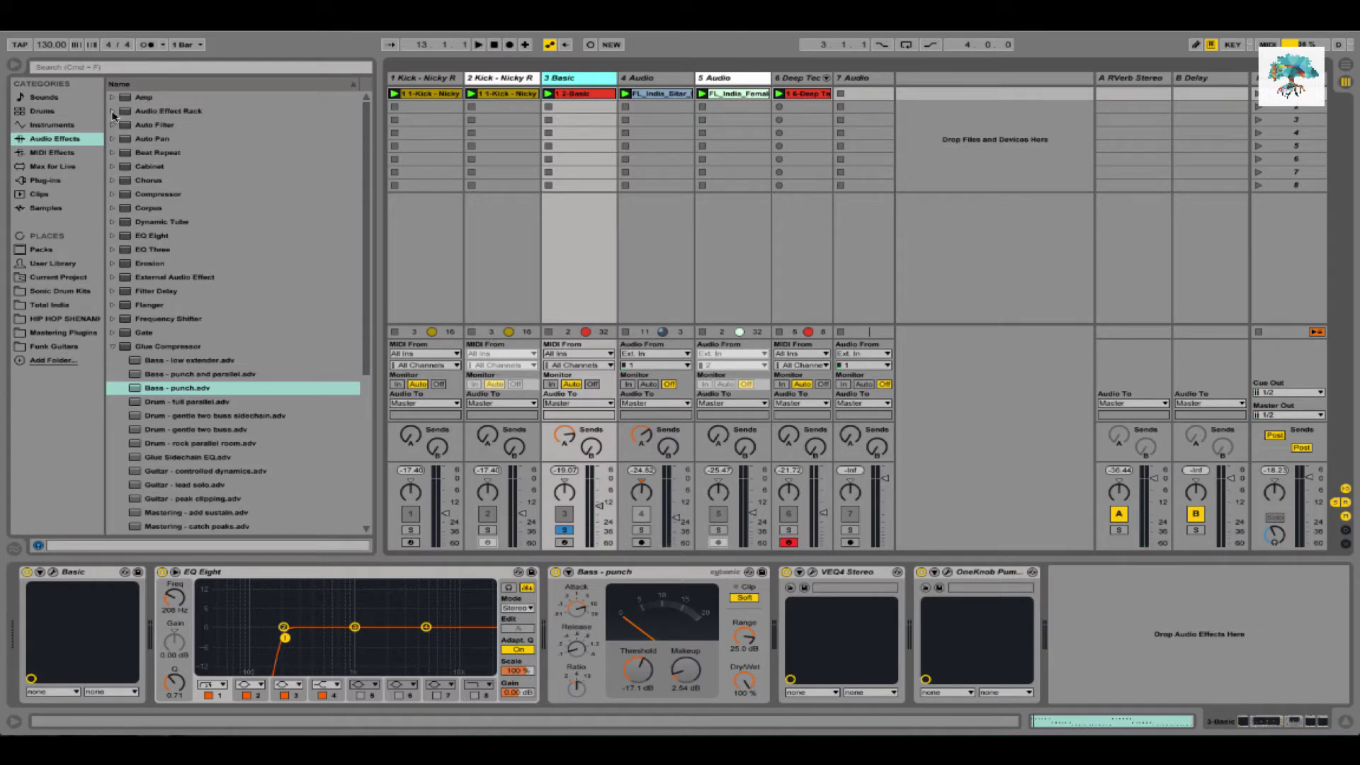
Insert the Stereo Width Tool rack after VEQ4 Stereo on the Basic track, and move VEQ4 Stereo ahead of the Bass - punch compressor
{"action": "left_click", "coordinate": [113, 111]}
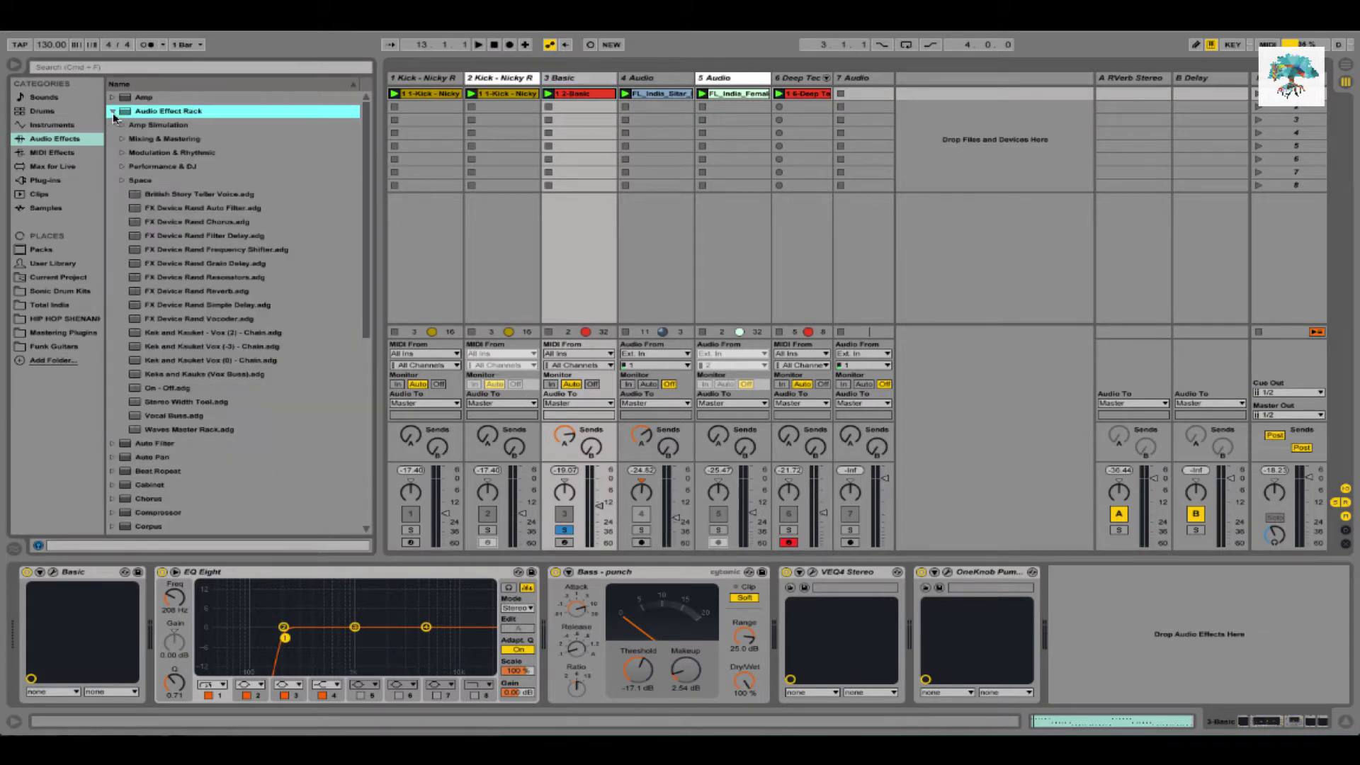
{"action": "left_click", "coordinate": [173, 403]}
{"action": "left_click_drag", "start_coordinate": [173, 403], "coordinate": [885, 609]}
{"action": "left_click", "coordinate": [844, 574]}
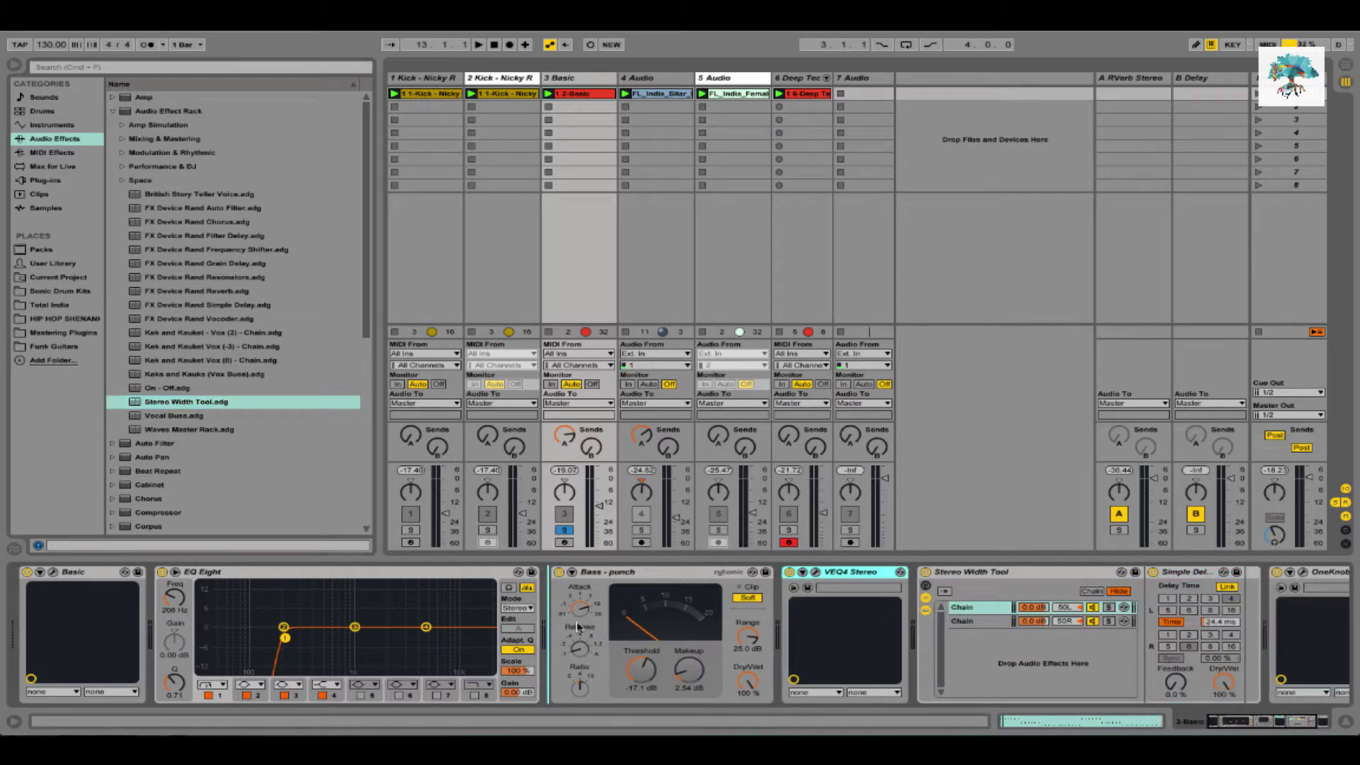
{"action": "left_click_drag", "start_coordinate": [577, 623], "coordinate": [577, 624]}
Play the soloed Basic track and compare its sound with VEQ4 Stereo and Stereo Width Tool bypassed and enabled
{"action": "key", "text": "space"}
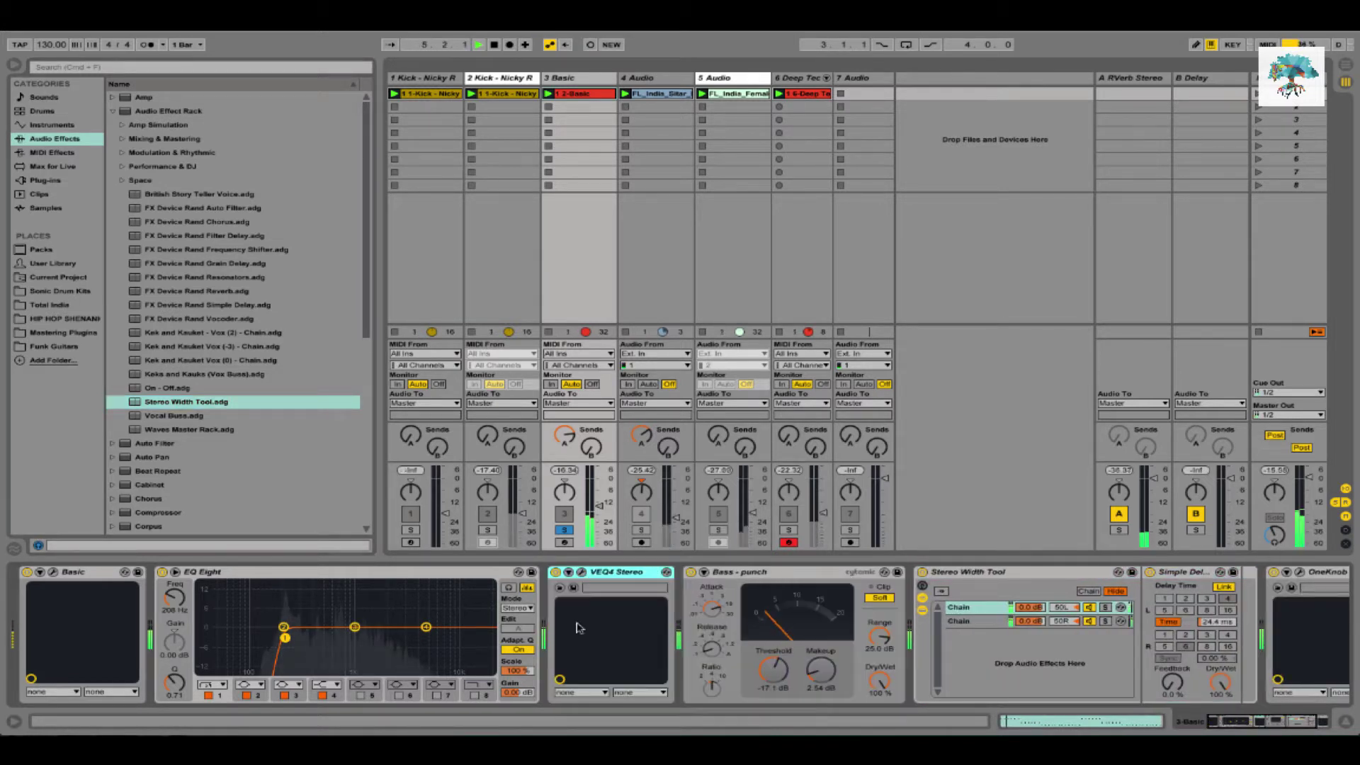
{"action": "left_click", "coordinate": [922, 571]}
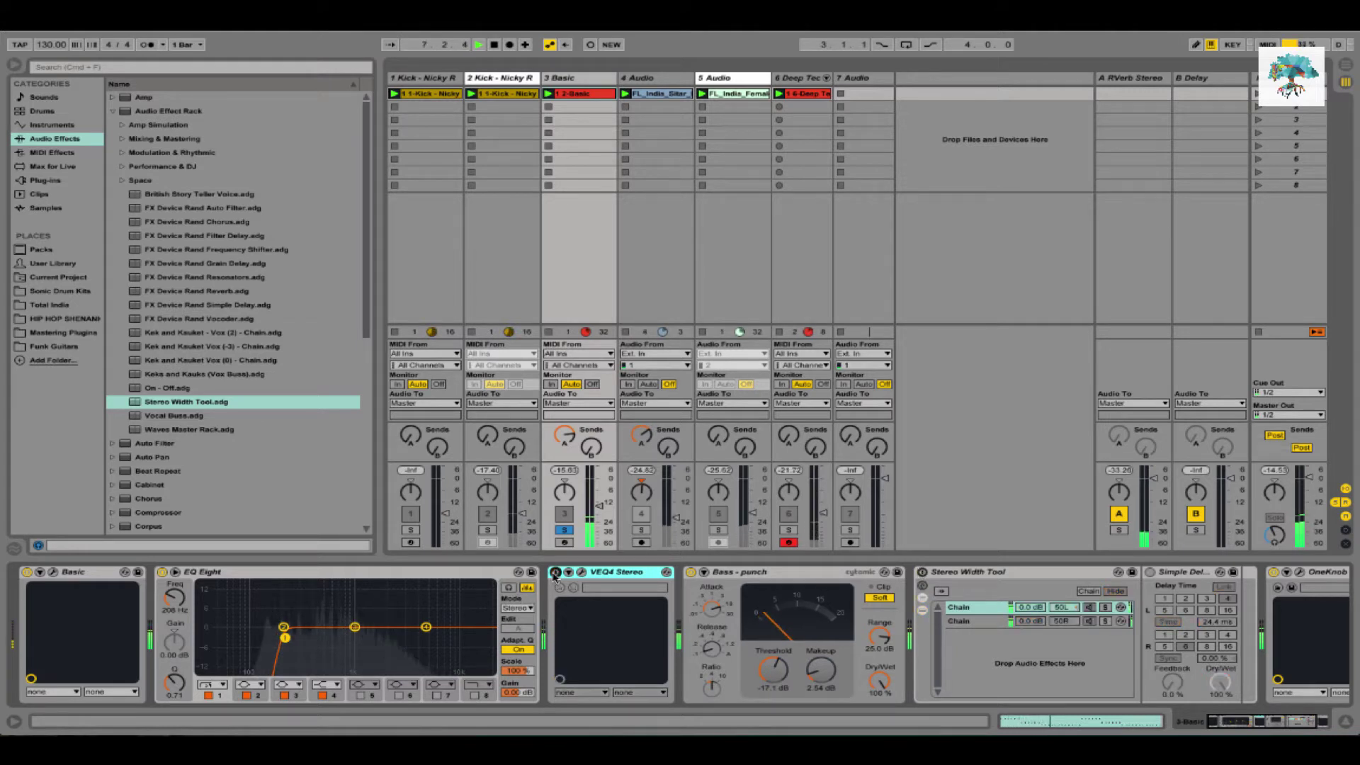
{"action": "left_click", "coordinate": [922, 572]}
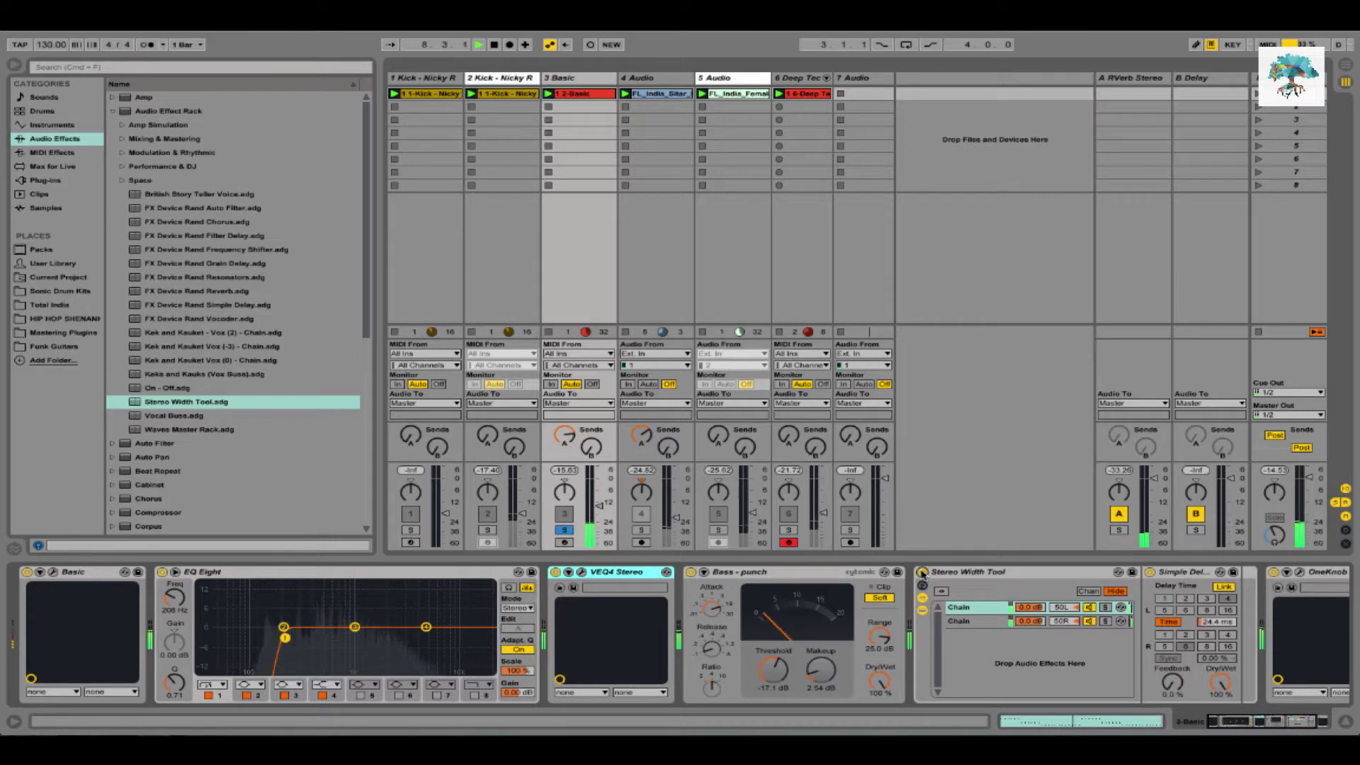
Lower the Basic track's volume to about -19 dB and check it in the full mix with solo briefly switched off
{"action": "left_click_drag", "start_coordinate": [585, 506], "coordinate": [585, 520]}
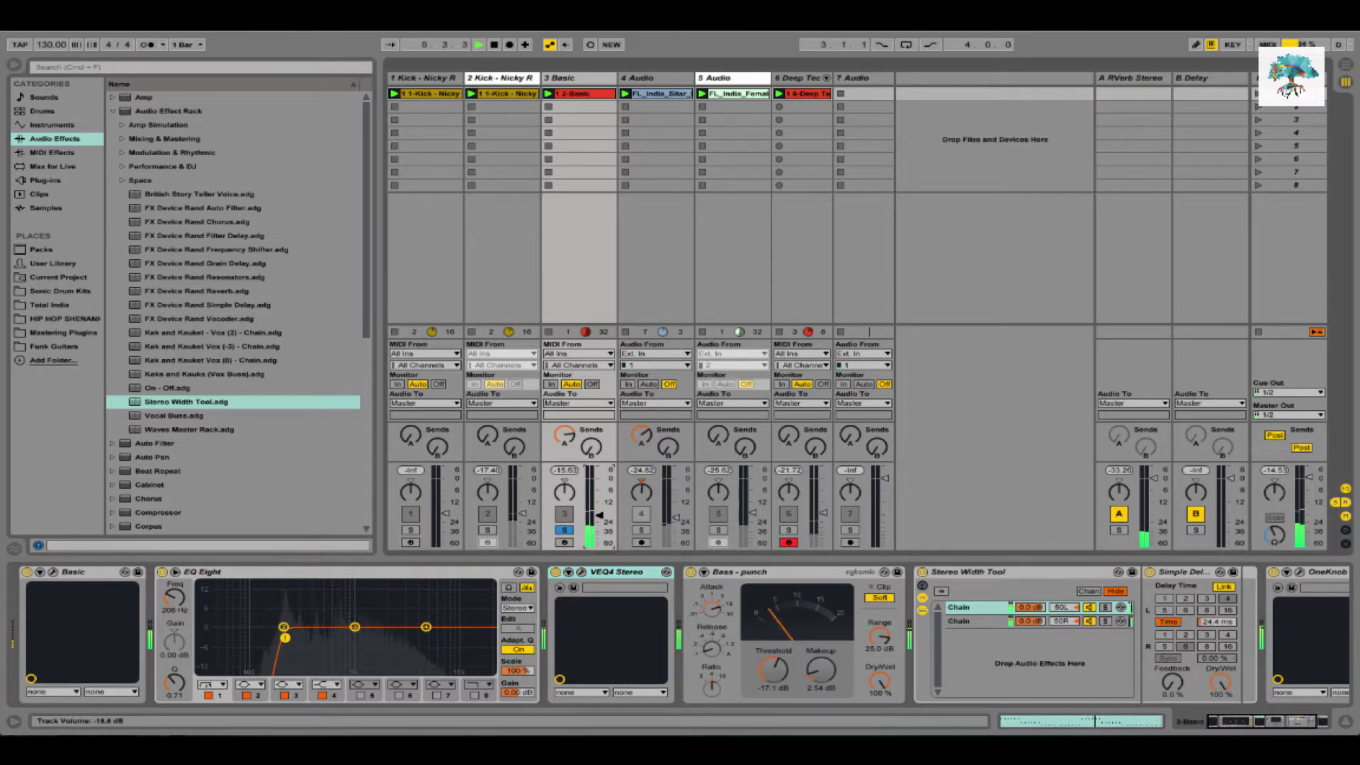
{"action": "left_click", "coordinate": [565, 530]}
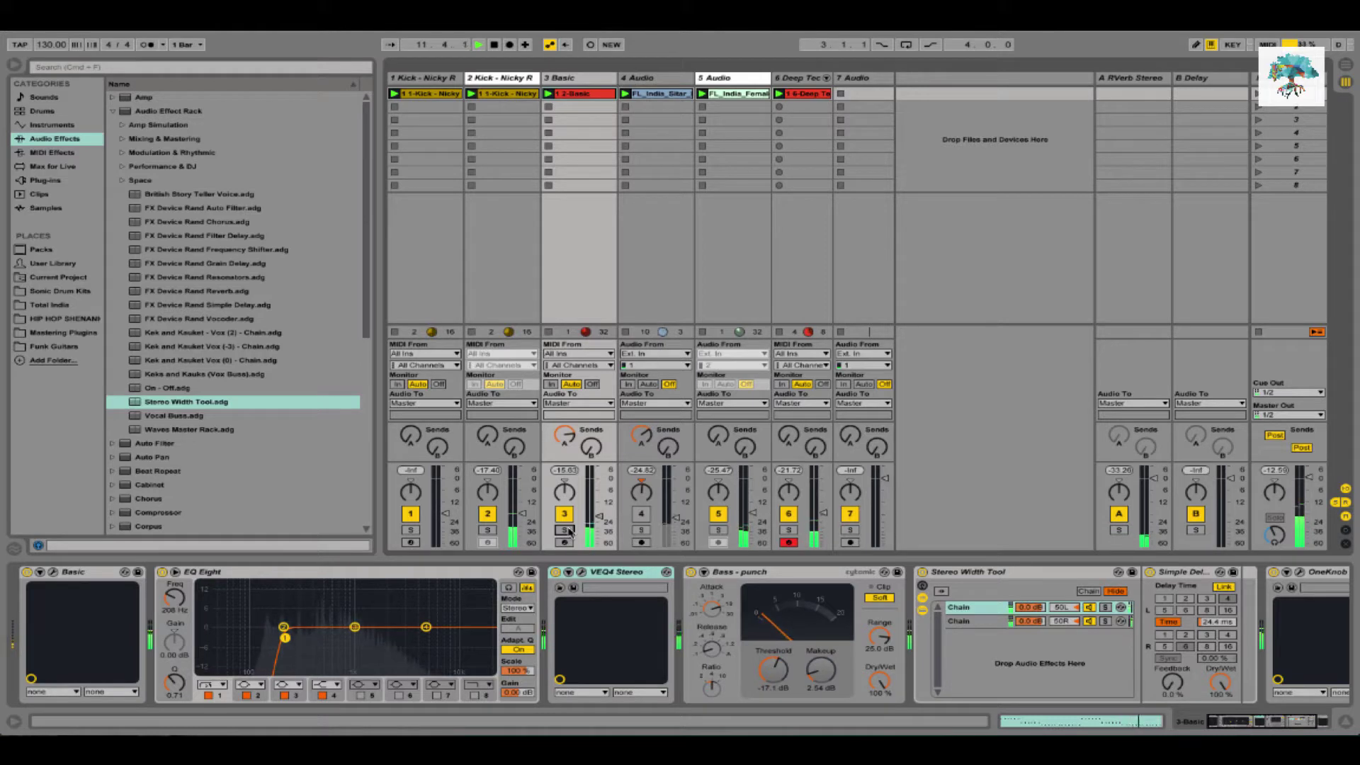
{"action": "left_click", "coordinate": [565, 529]}
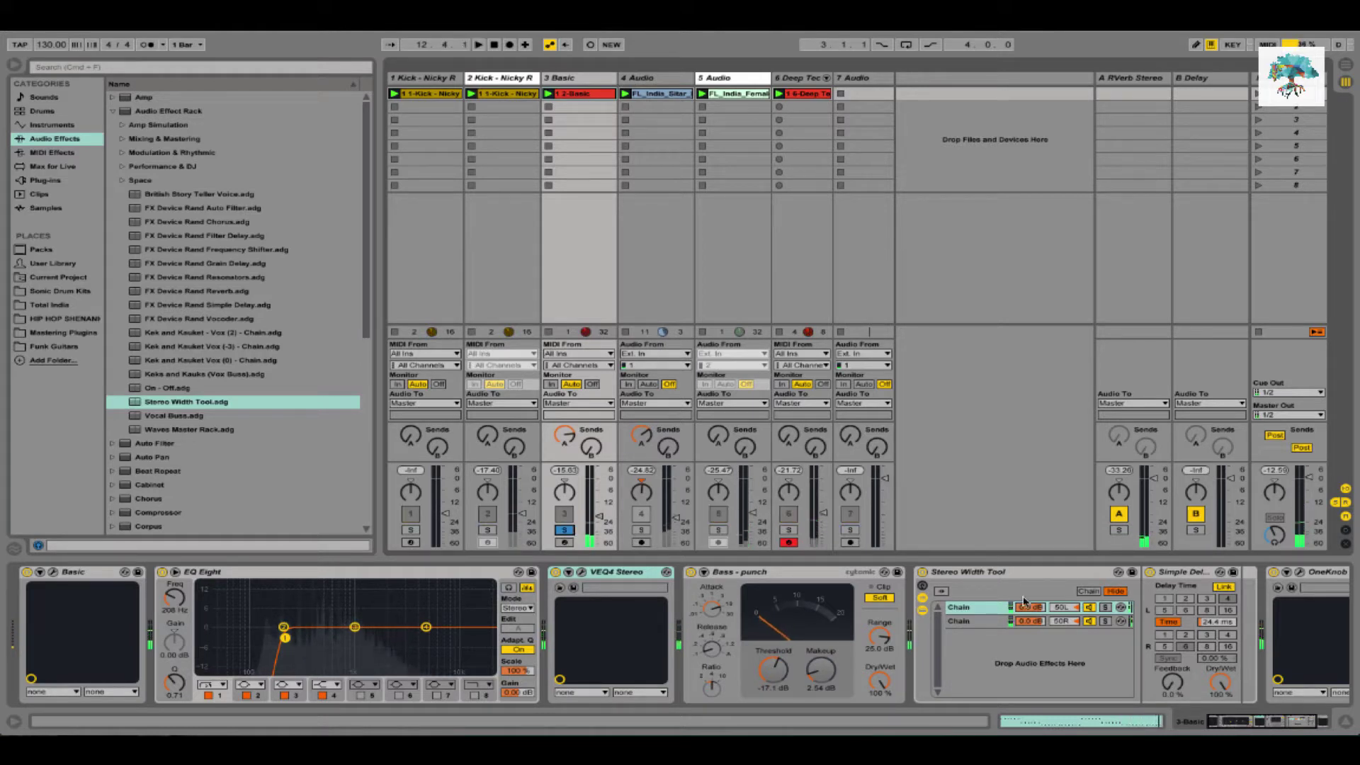
Freeze the Basic track with its new effects chain
{"action": "left_click", "coordinate": [591, 80]}
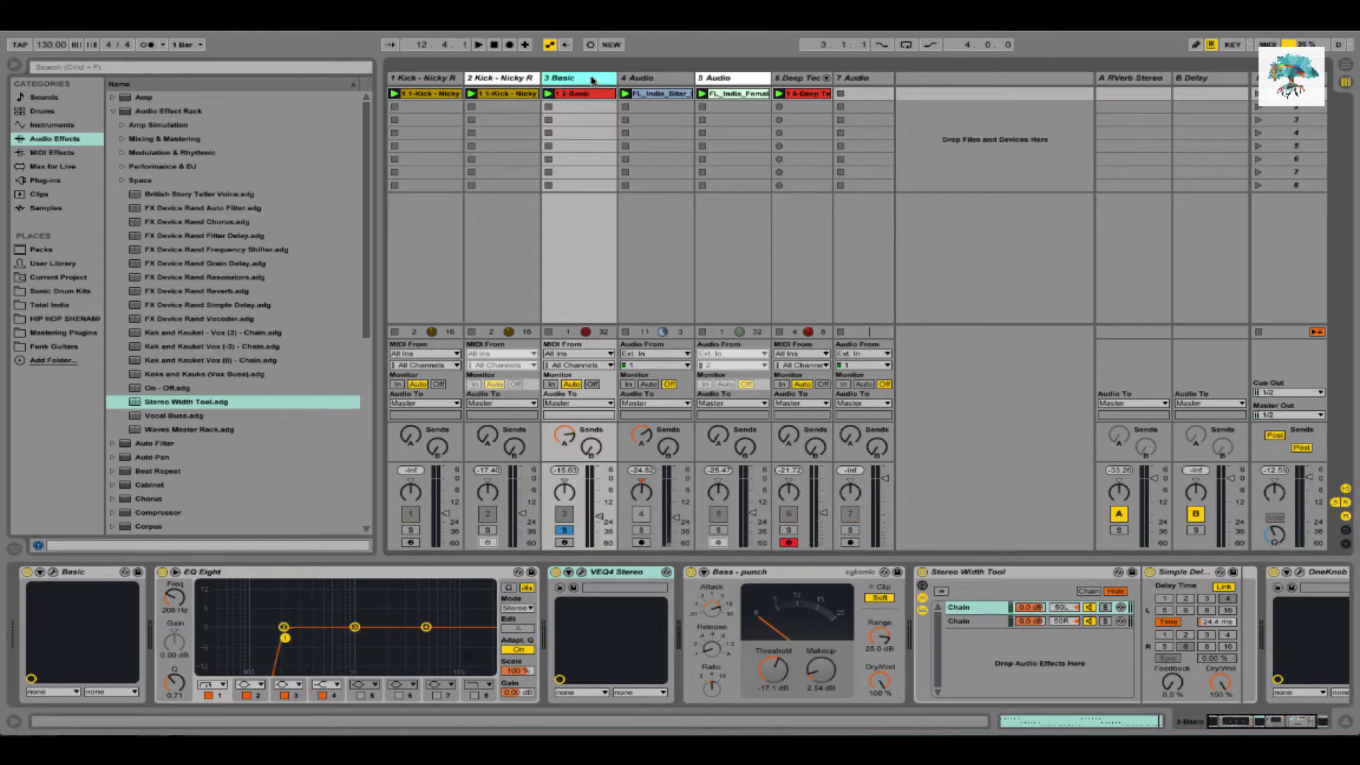
{"action": "right_click", "coordinate": [592, 80]}
{"action": "left_click", "coordinate": [652, 168]}
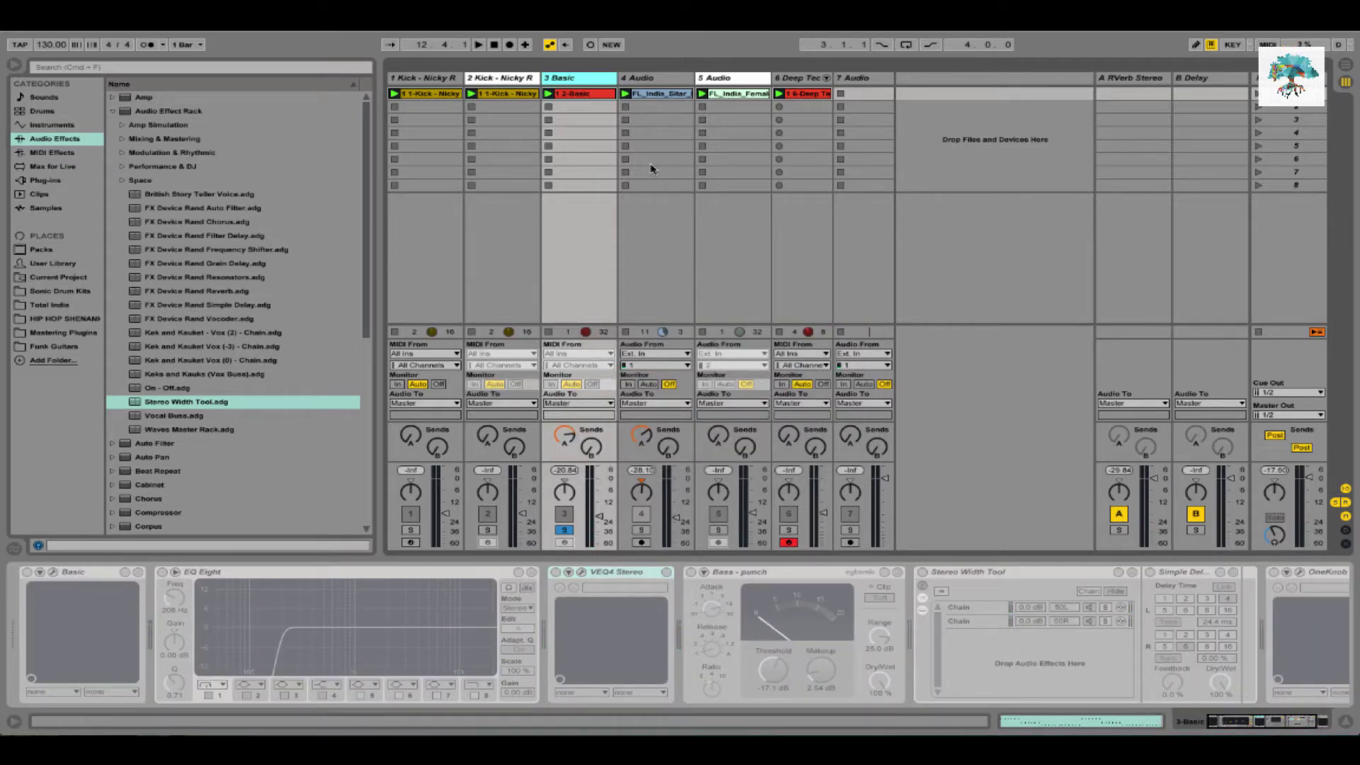
Take the Basic track out of solo, select the Deep Tech track, and play the full mix
{"action": "left_click", "coordinate": [734, 84]}
{"action": "left_click", "coordinate": [811, 80]}
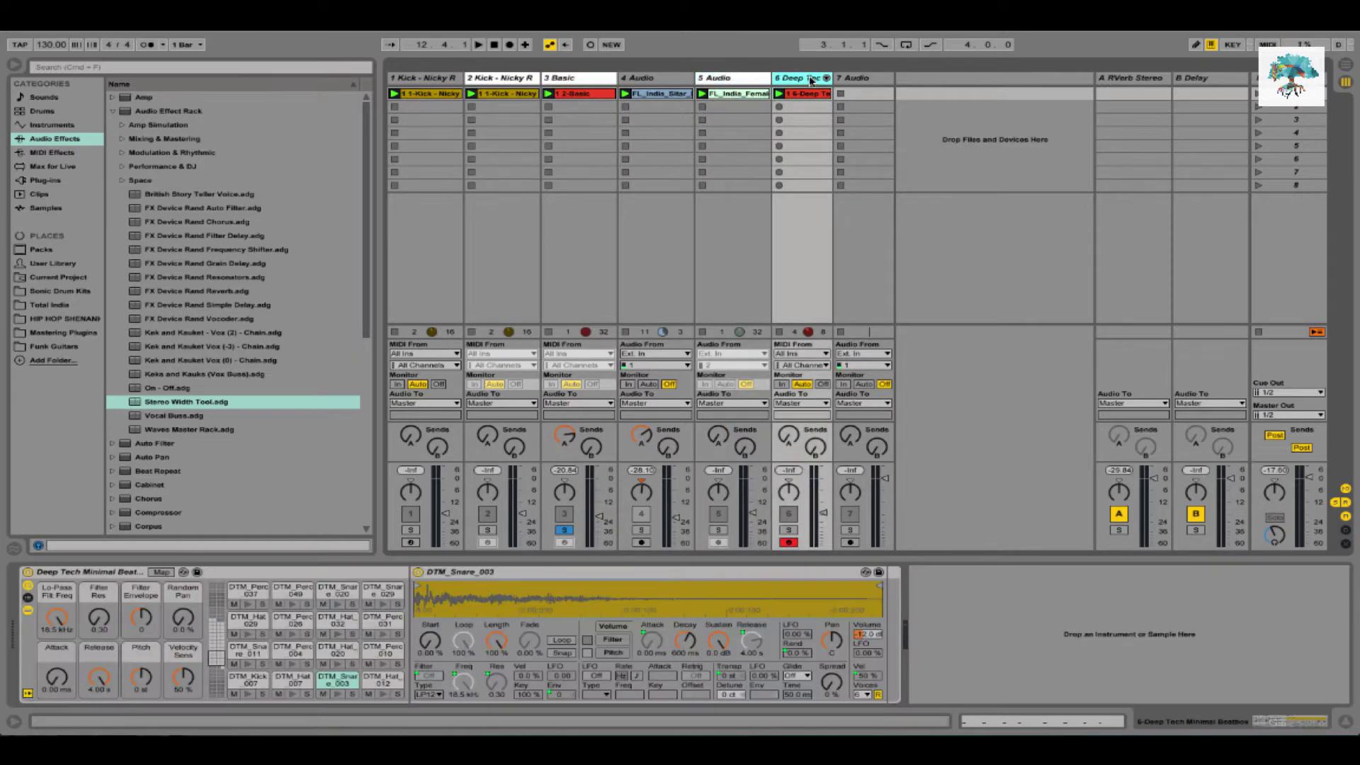
{"action": "left_click", "coordinate": [566, 532]}
{"action": "key", "text": "space"}
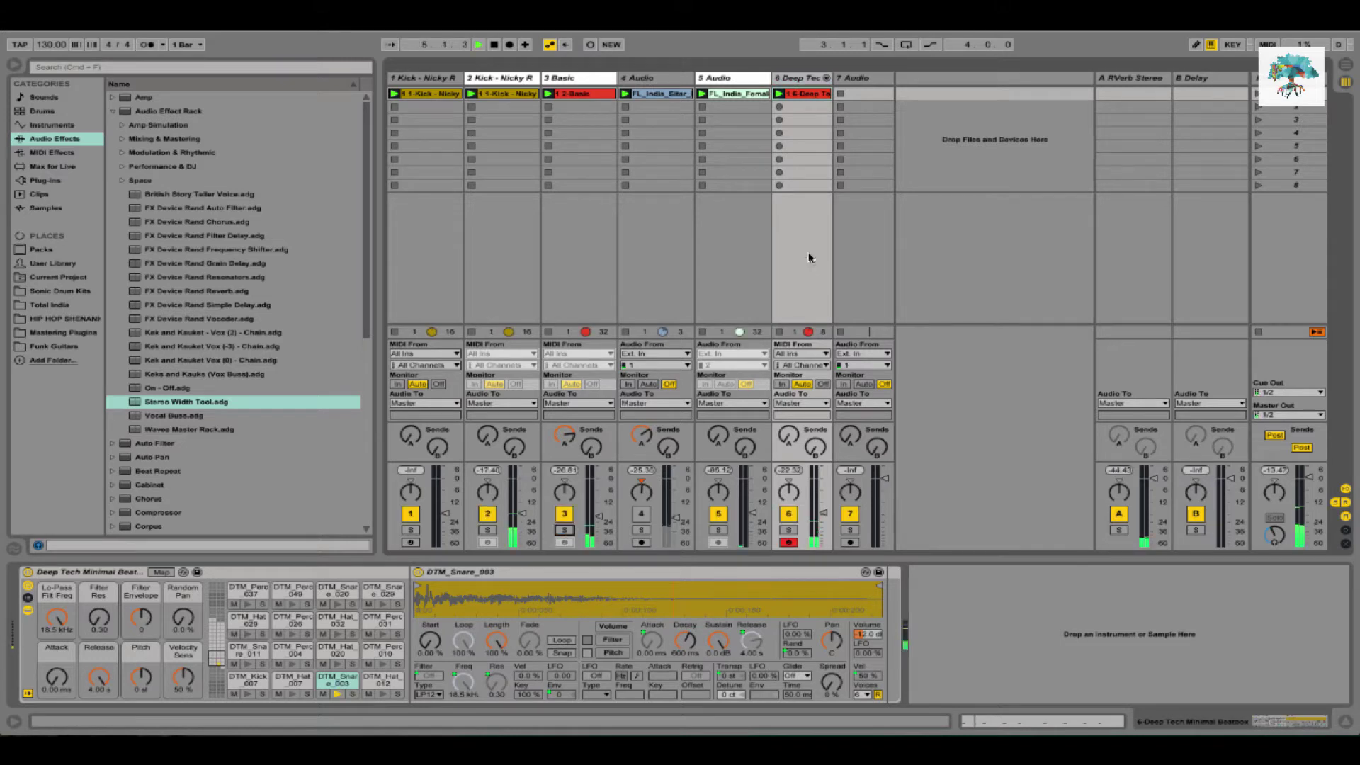
Unmute track 4 Audio with the sitar clip to hear it in the mix, stop playback, and delete the track
{"action": "left_click", "coordinate": [669, 85]}
{"action": "left_click", "coordinate": [641, 513]}
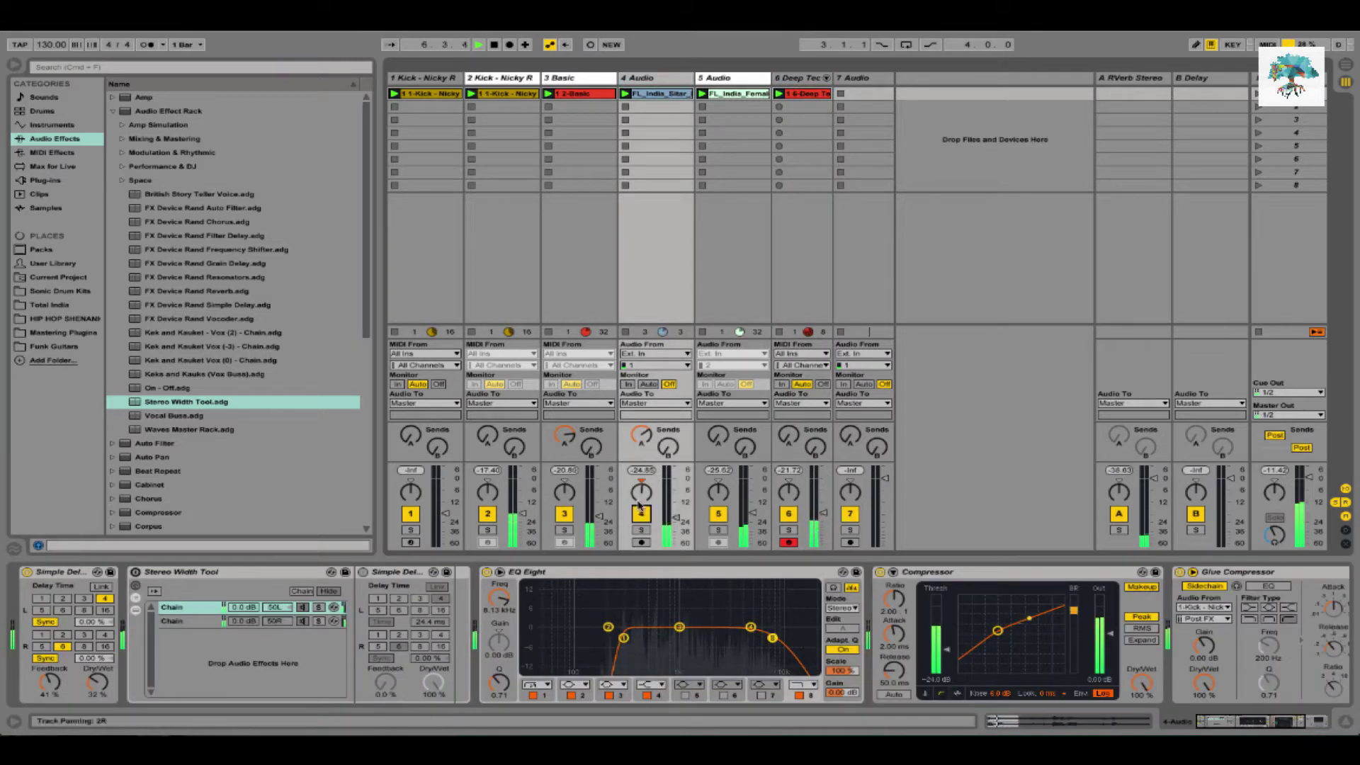
{"action": "key", "text": "space"}
{"action": "left_click", "coordinate": [647, 79]}
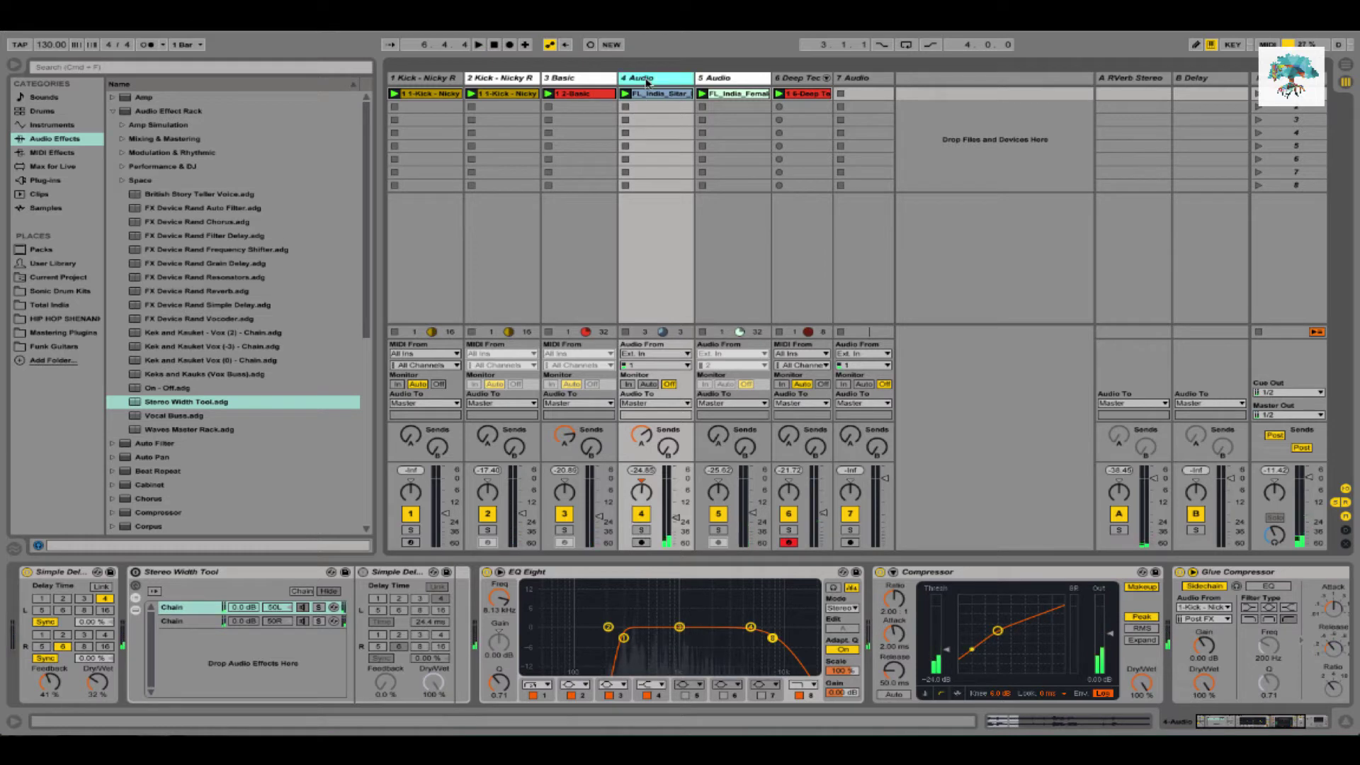
{"action": "key", "text": "Delete"}
Stop and collapse the original Kick track to its narrowest width, and delete the empty track 6 Audio
{"action": "left_click", "coordinate": [426, 82]}
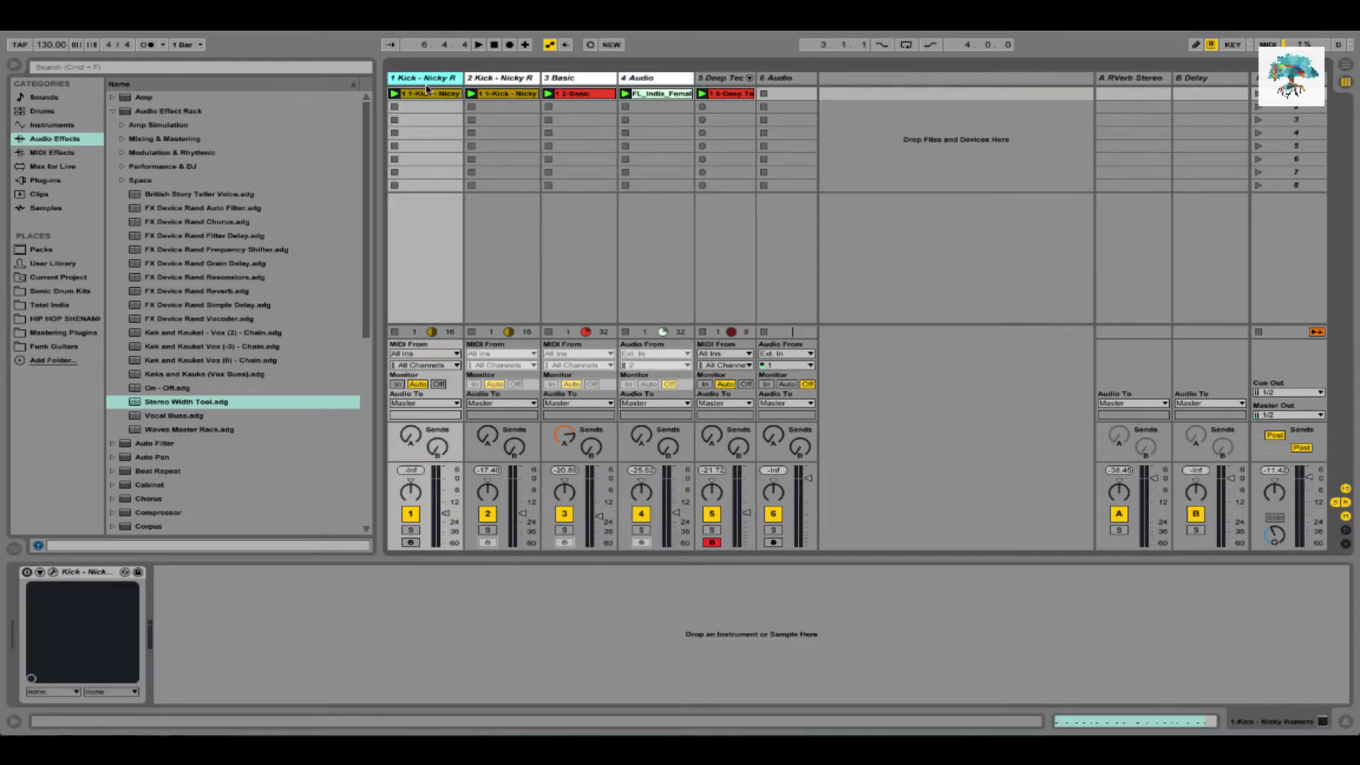
{"action": "left_click", "coordinate": [395, 108]}
{"action": "left_click_drag", "start_coordinate": [459, 73], "coordinate": [406, 75]}
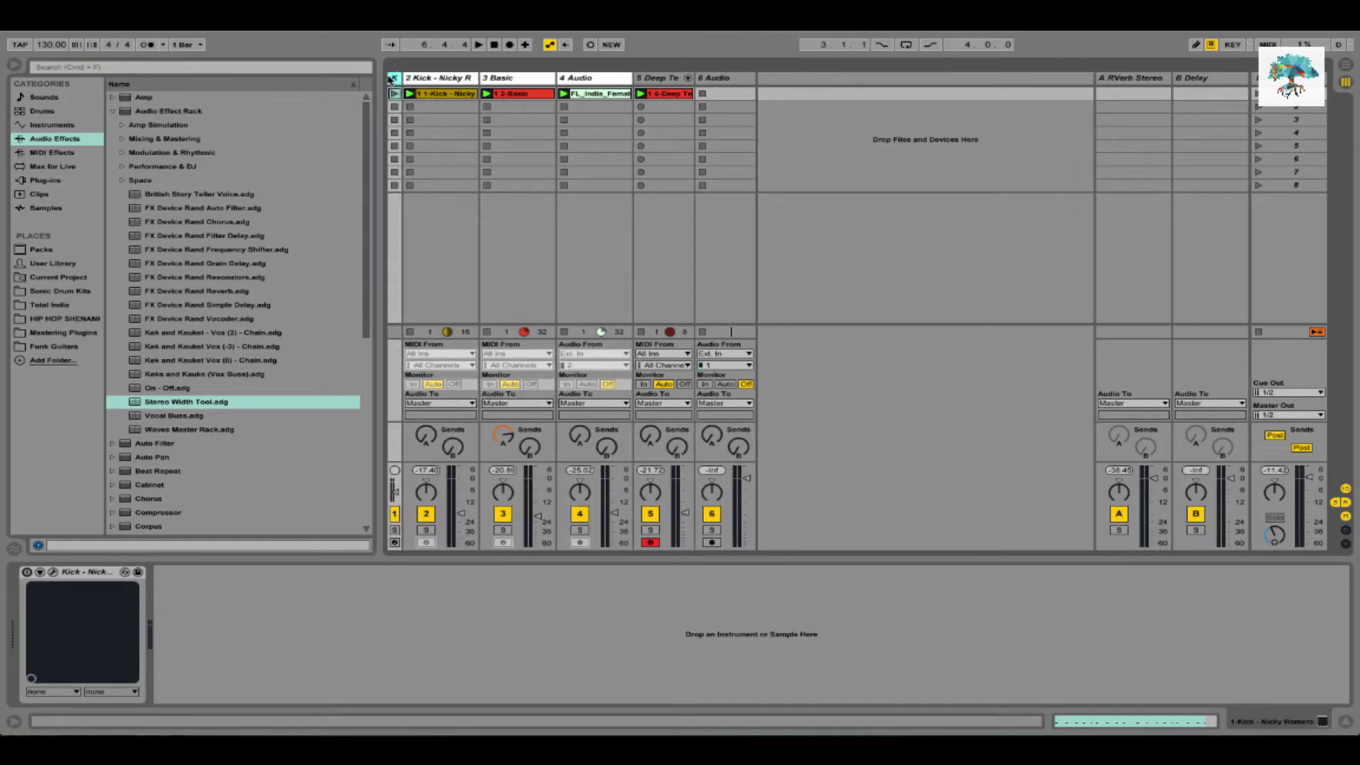
{"action": "left_click", "coordinate": [718, 78]}
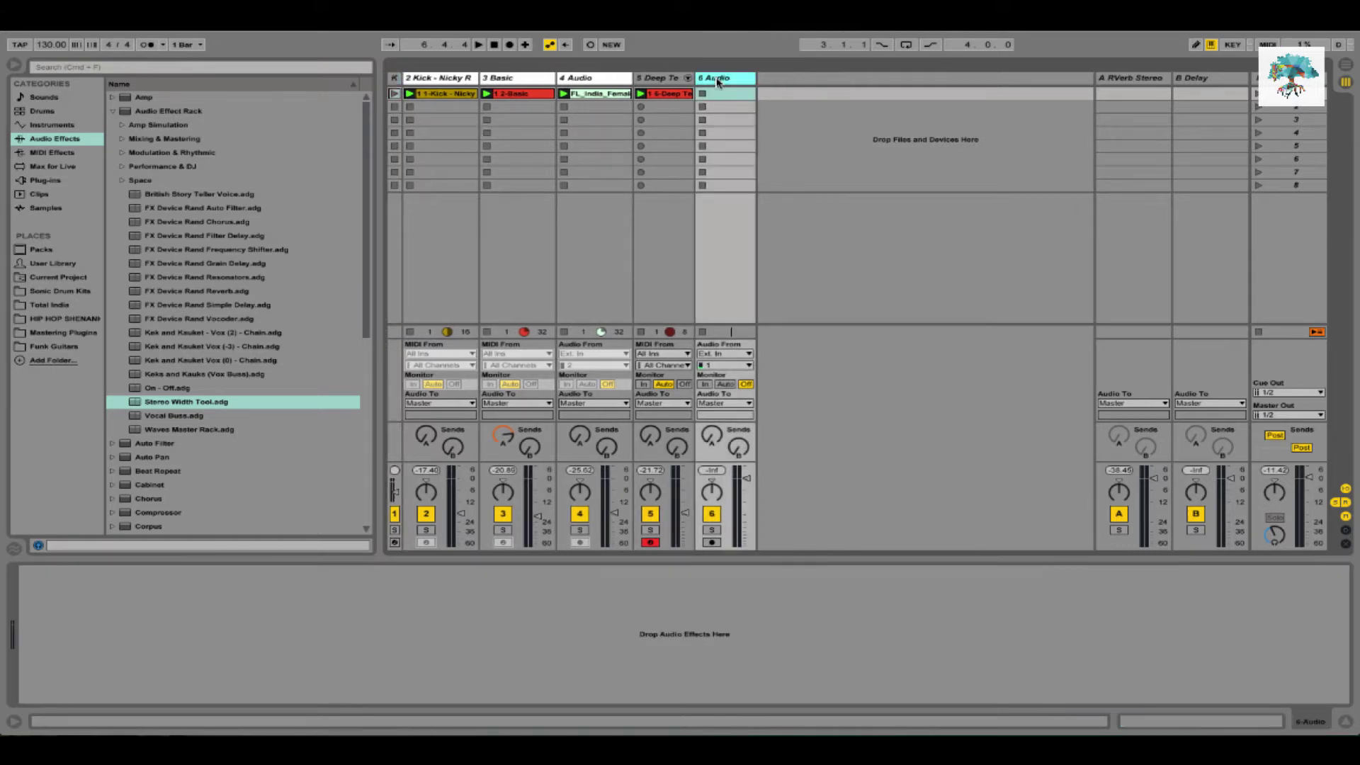
{"action": "key", "text": "Delete"}
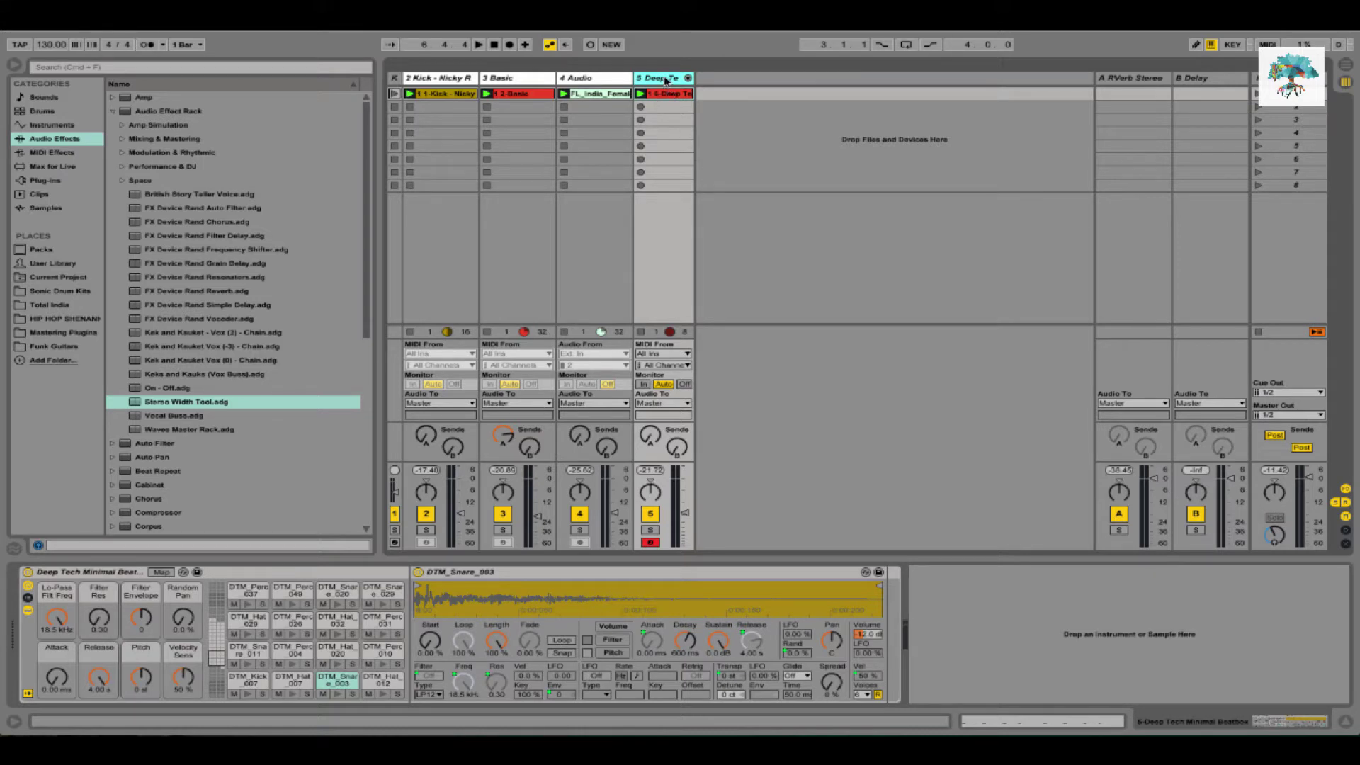
Solo the Deep Tech track to audition its beat, and insert a new MIDI track after it
{"action": "left_click", "coordinate": [650, 530]}
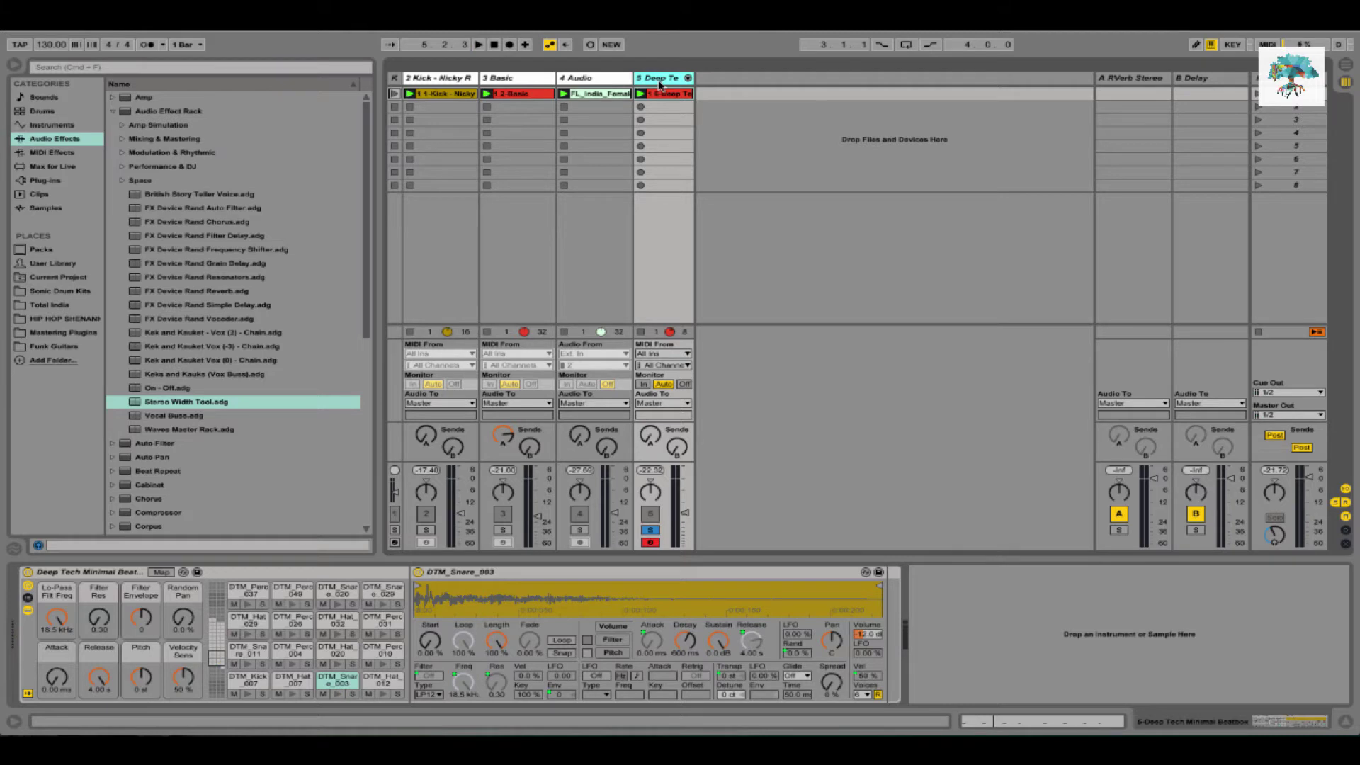
{"action": "key", "text": "super+shift+t"}
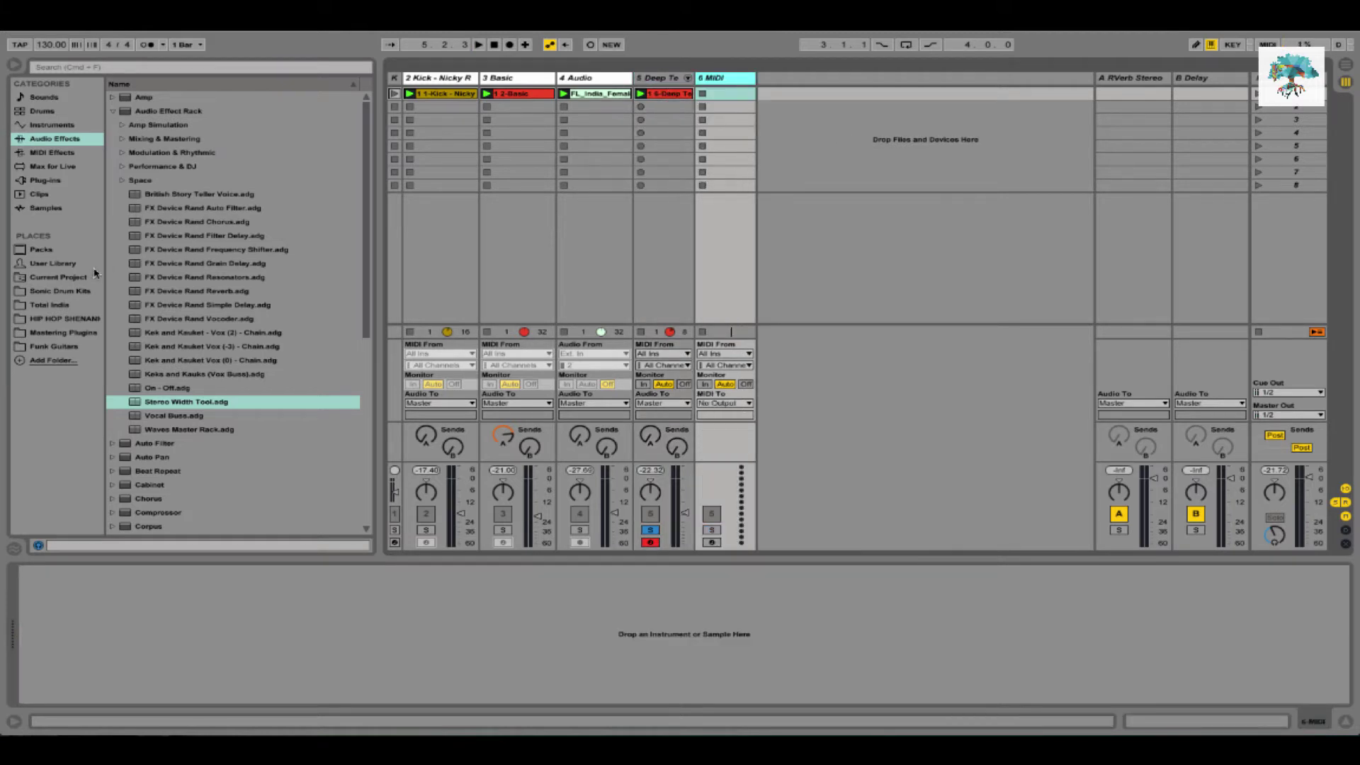
Expand the Main Room House folder in Sonic Drum Kits, and load an empty Drum Rack onto the new MIDI track
{"action": "left_click", "coordinate": [58, 292]}
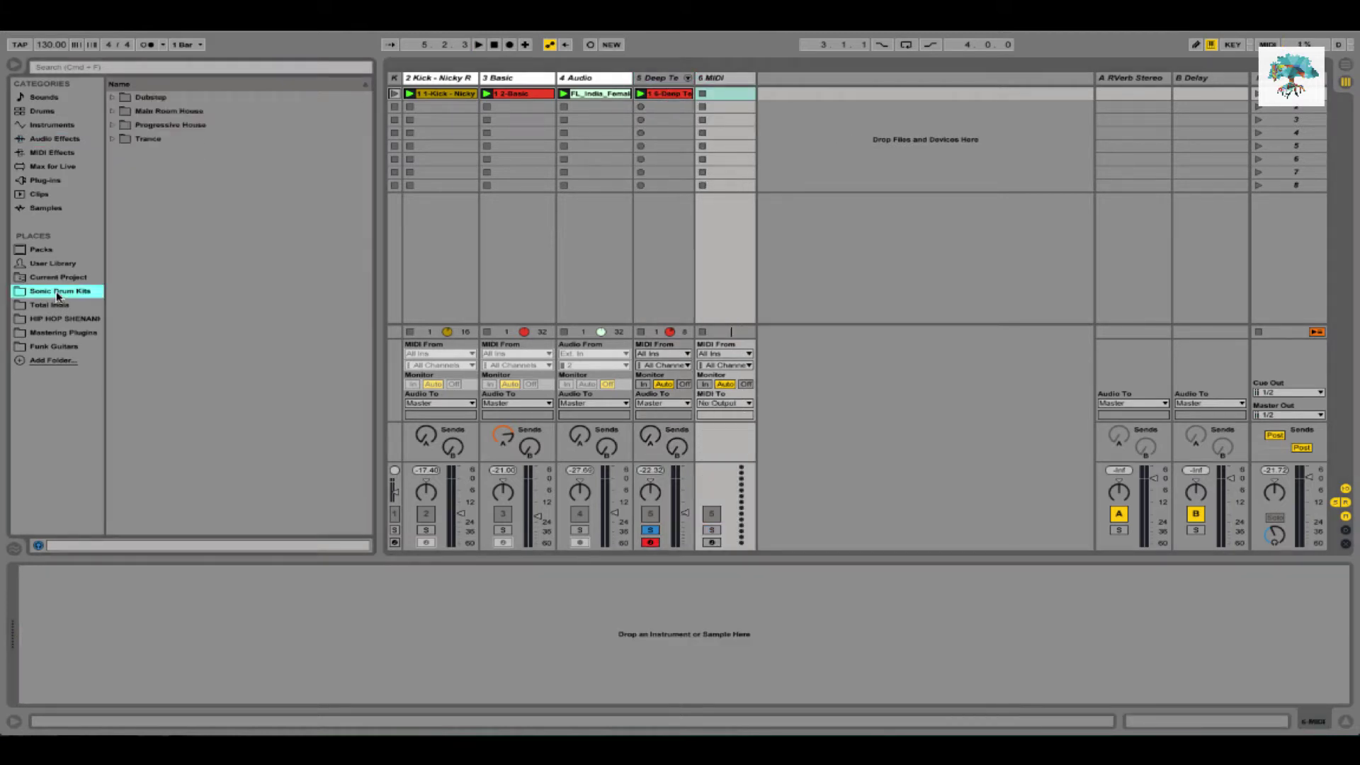
{"action": "left_click", "coordinate": [112, 125]}
{"action": "left_click", "coordinate": [112, 126]}
{"action": "left_click", "coordinate": [113, 112]}
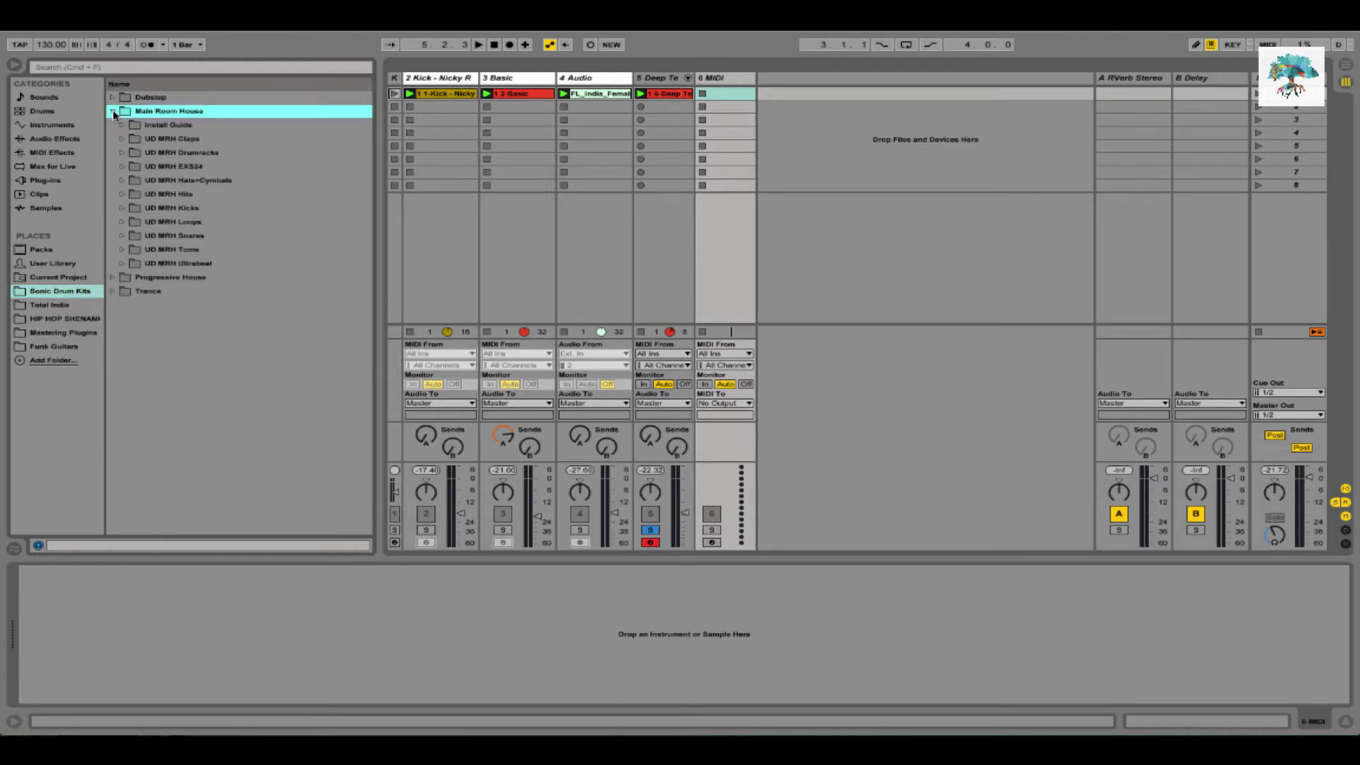
{"action": "left_click", "coordinate": [71, 125]}
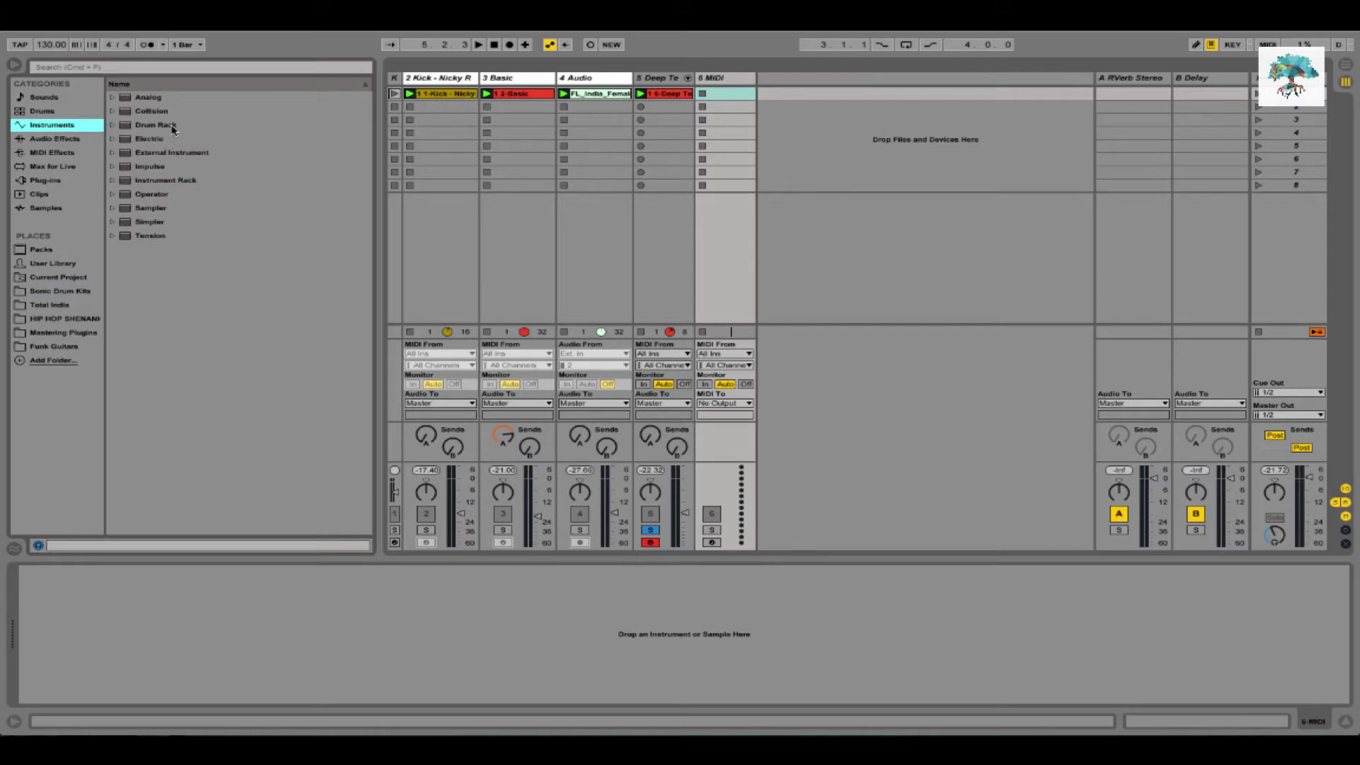
{"action": "left_click", "coordinate": [156, 125]}
{"action": "double_click", "coordinate": [168, 126]}
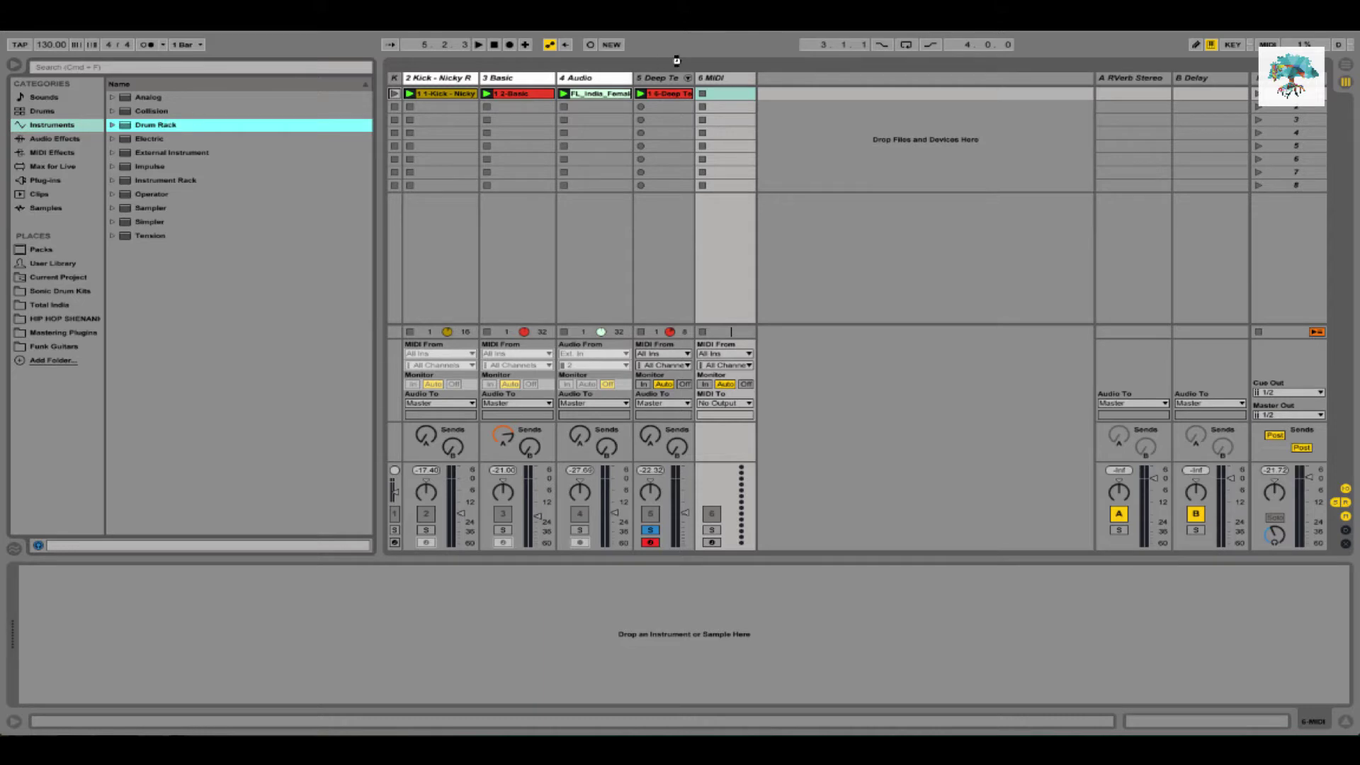
Preview samples from the UD MRH Snares folder and load UD MRH Snare-06 onto the Drum Rack's C1 pad
{"action": "left_click", "coordinate": [63, 290]}
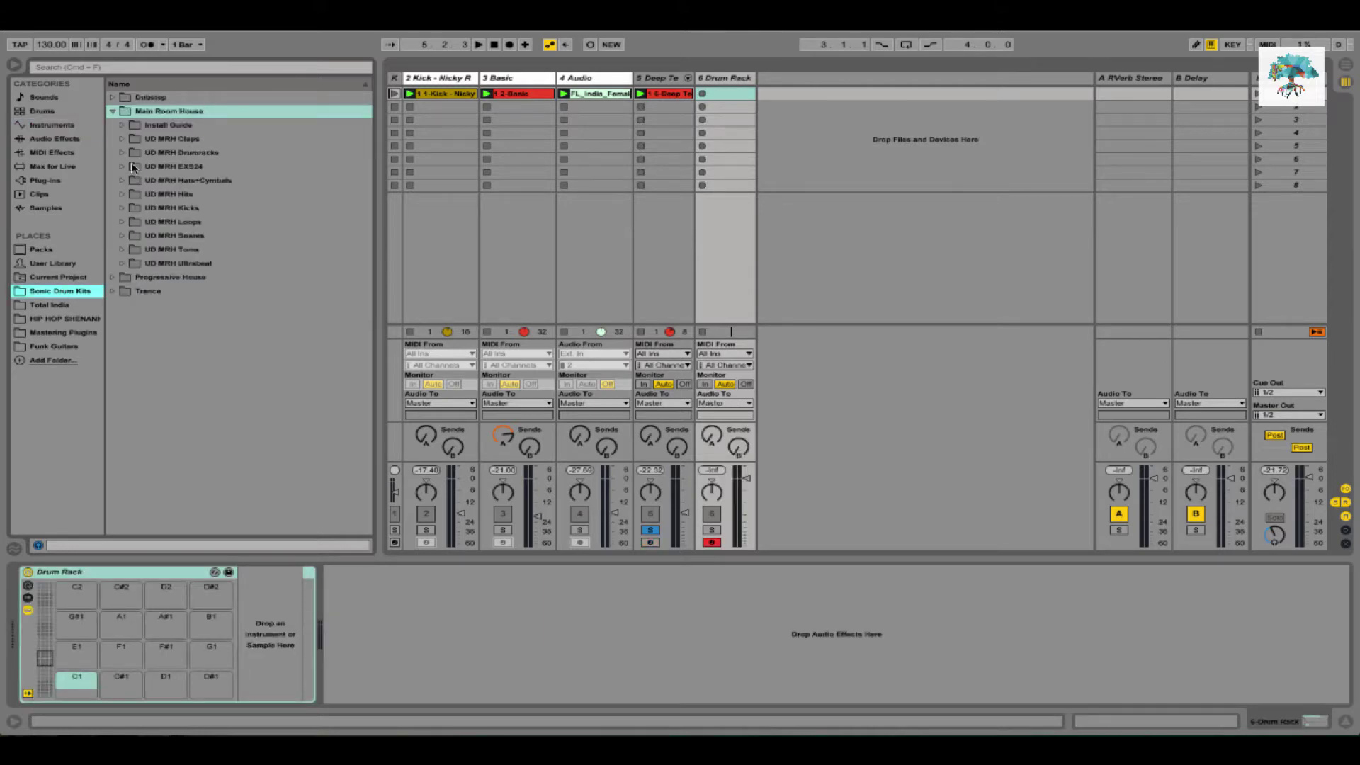
{"action": "left_click", "coordinate": [119, 236]}
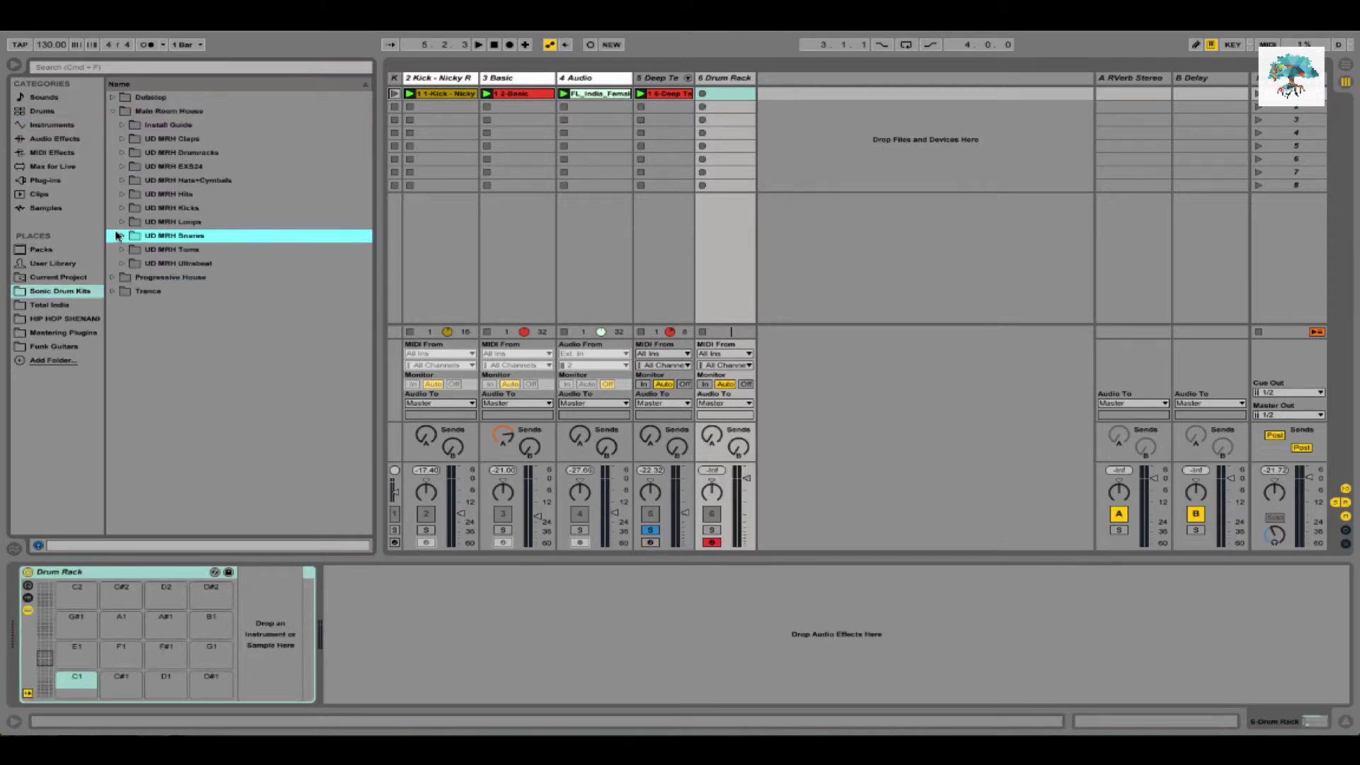
{"action": "left_click", "coordinate": [119, 235]}
{"action": "left_click", "coordinate": [195, 277]}
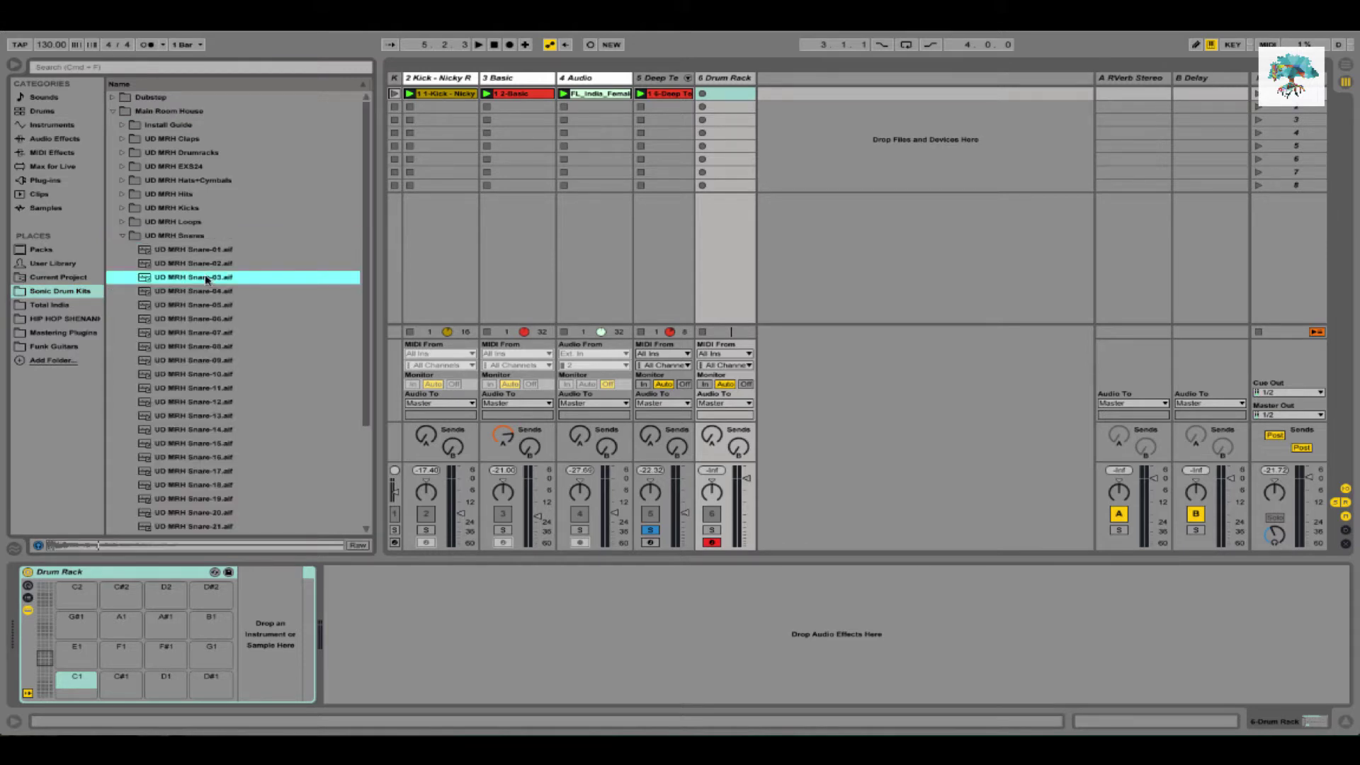
{"action": "left_click", "coordinate": [197, 305]}
{"action": "left_click", "coordinate": [198, 319]}
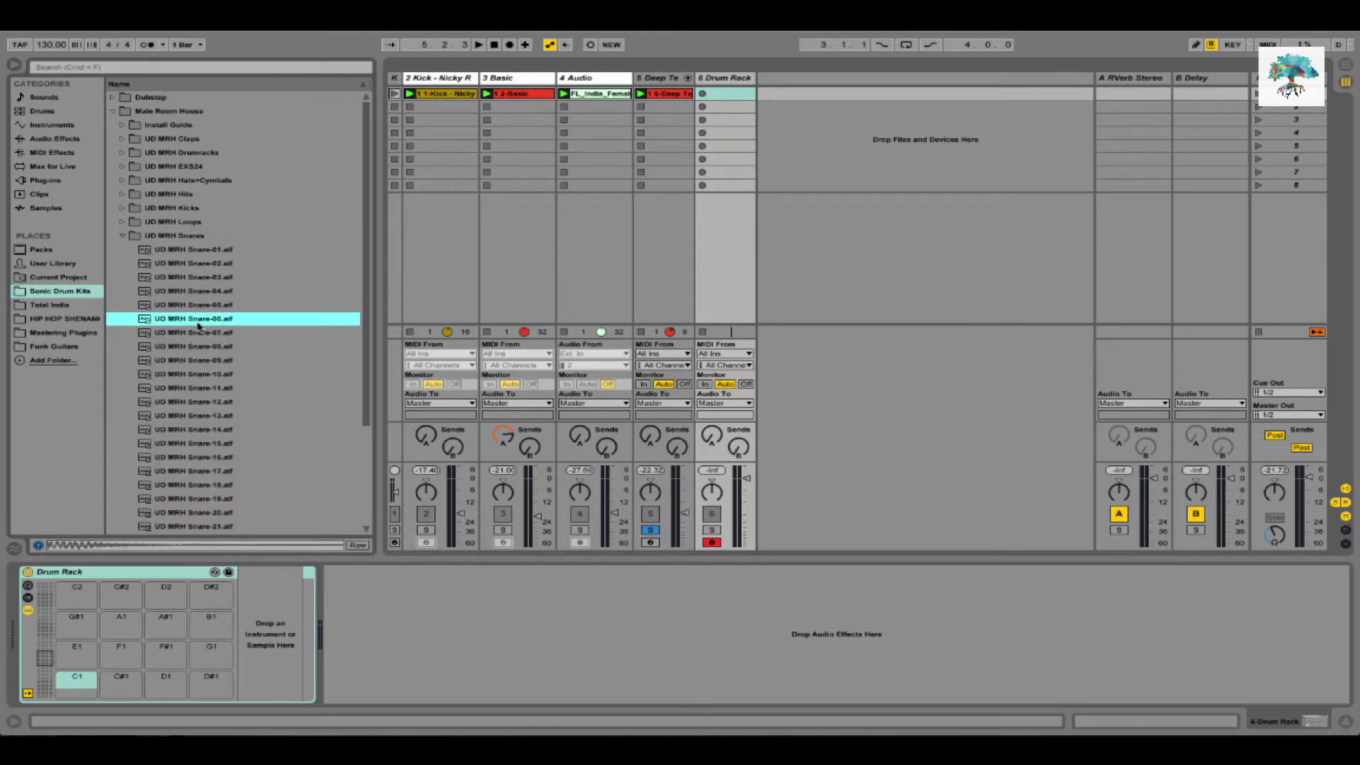
{"action": "left_click_drag", "start_coordinate": [198, 321], "coordinate": [594, 252]}
Copy the Deep Tech clip to the Drum Rack track and move its D1 notes to the UD MRH Snare-06 row
{"action": "left_click", "coordinate": [666, 94]}
{"action": "left_click_drag", "start_coordinate": [666, 94], "coordinate": [724, 100]}
{"action": "double_click", "coordinate": [724, 97]}
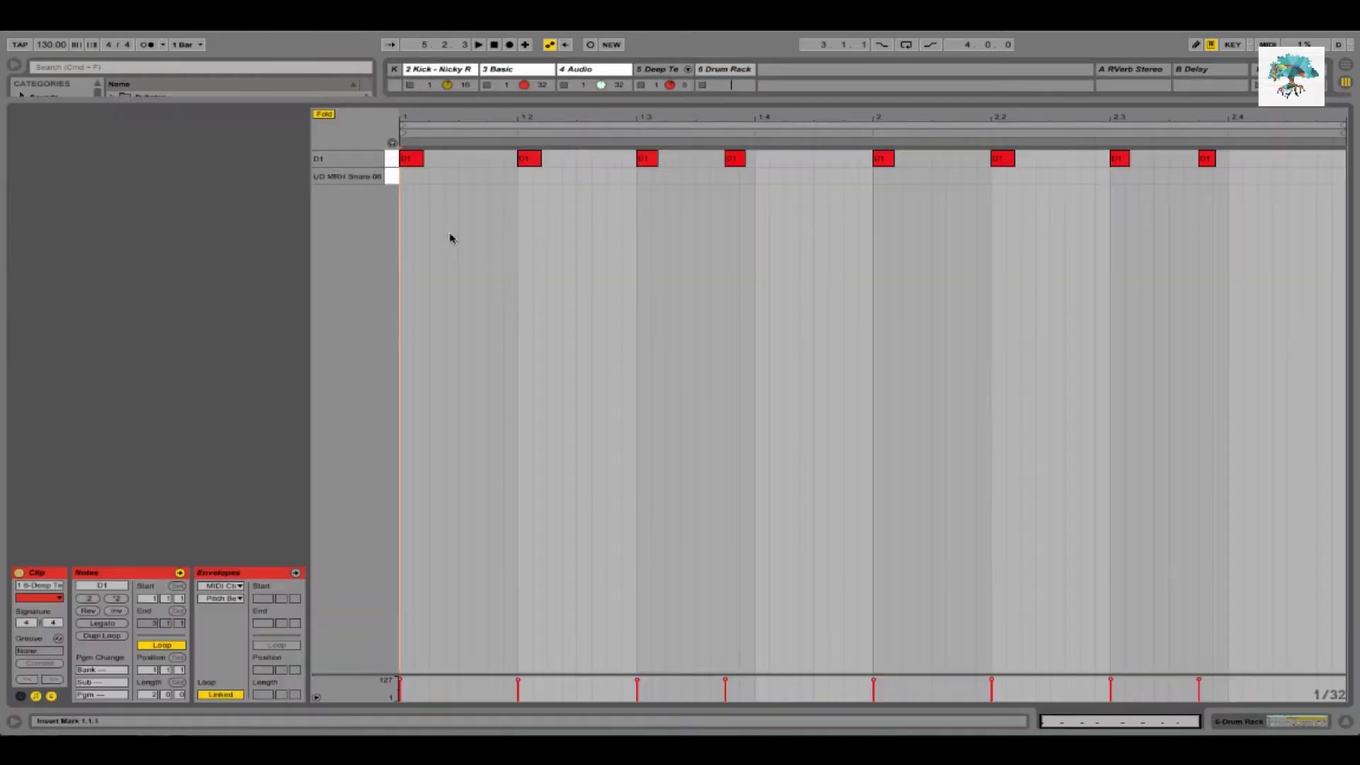
{"action": "left_click_drag", "start_coordinate": [415, 181], "coordinate": [415, 179]}
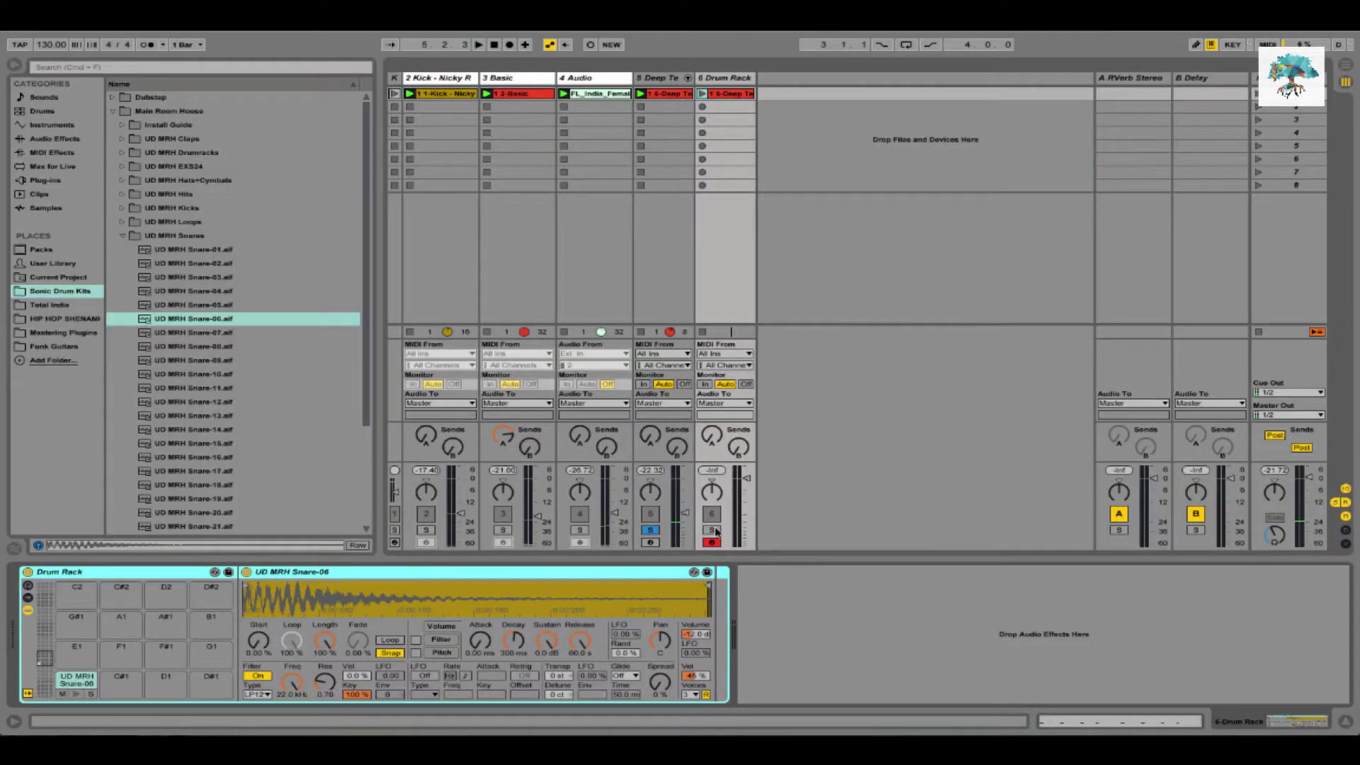
Solo the Drum Rack track, launch its copied clip, and lower the track volume to about -17 dB
{"action": "left_click", "coordinate": [715, 529]}
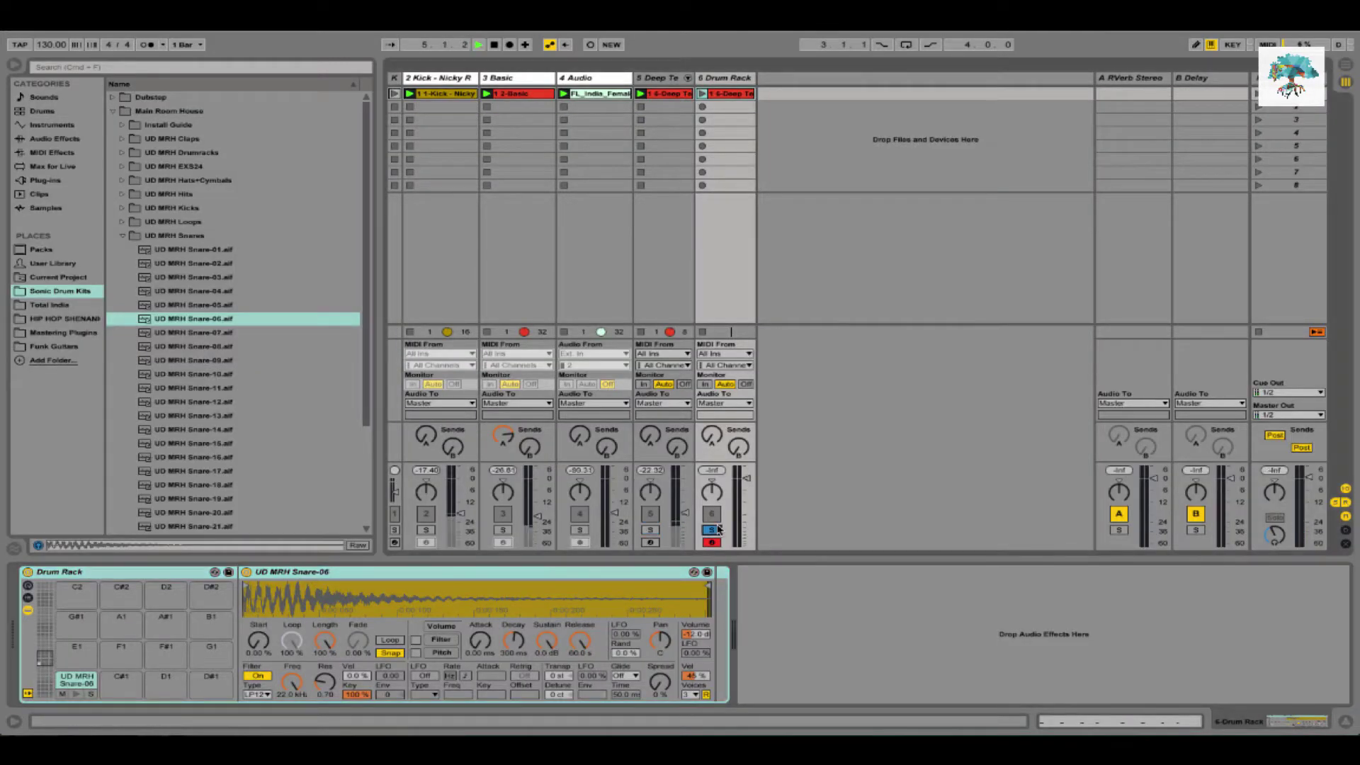
{"action": "left_click", "coordinate": [701, 93]}
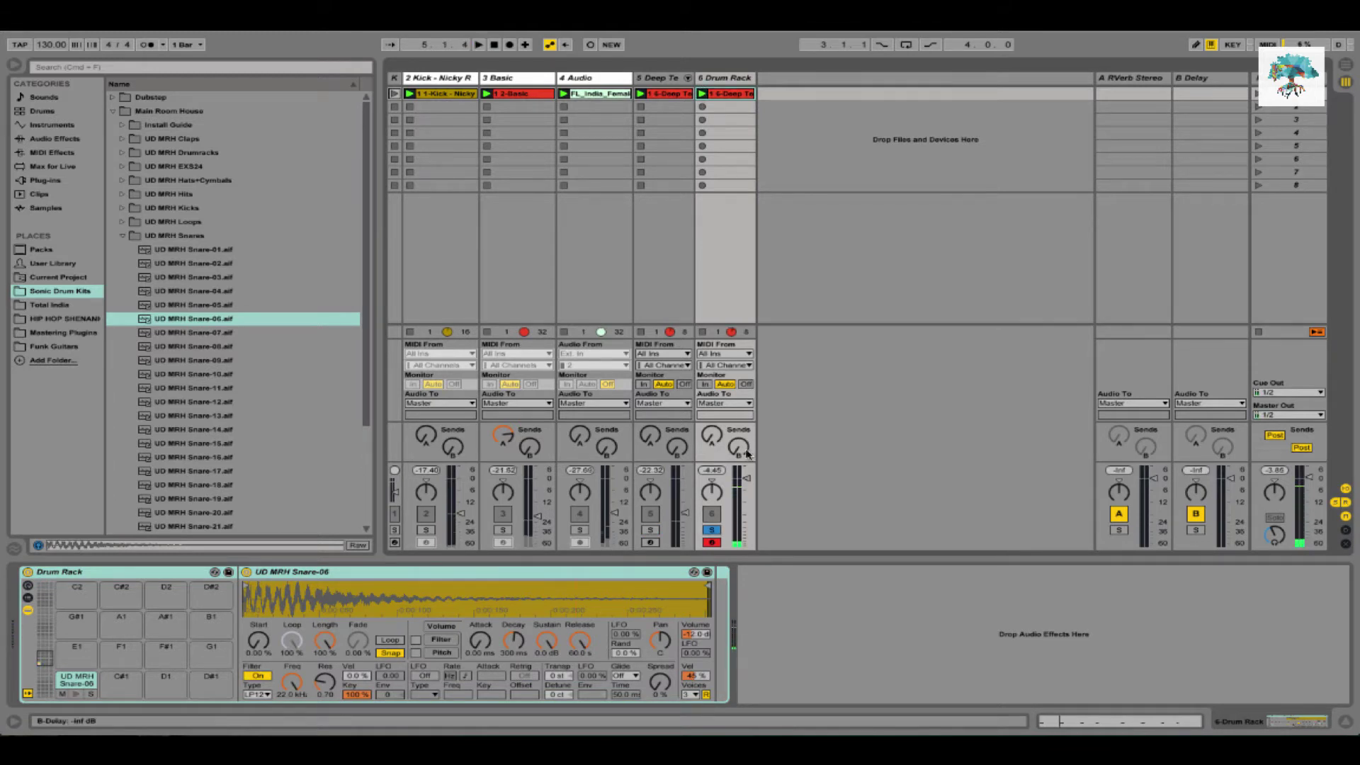
{"action": "left_click_drag", "start_coordinate": [745, 479], "coordinate": [744, 486]}
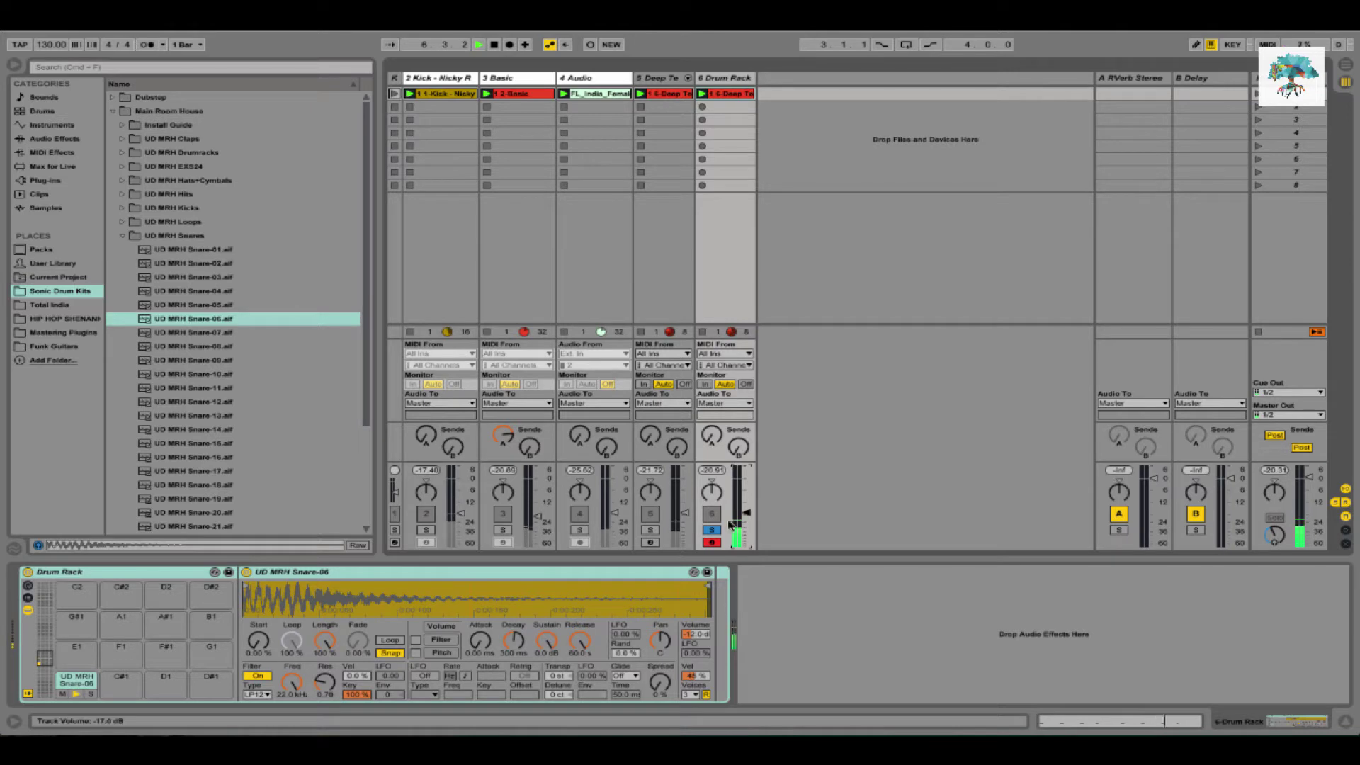
Mute the Deep Tech track, unsolo the Drum Rack track, and check the notes in its clip against the full mix
{"action": "left_click", "coordinate": [651, 513]}
{"action": "left_click", "coordinate": [712, 529]}
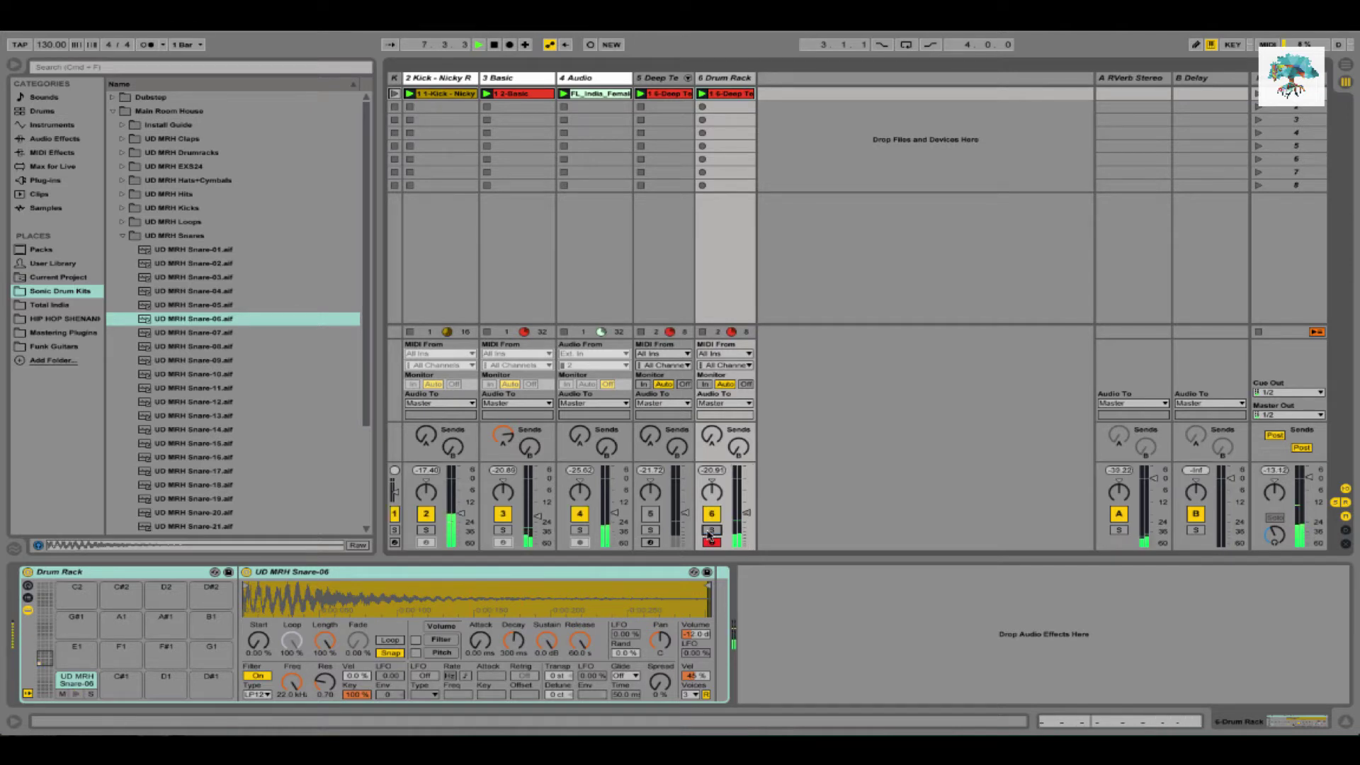
{"action": "double_click", "coordinate": [731, 94]}
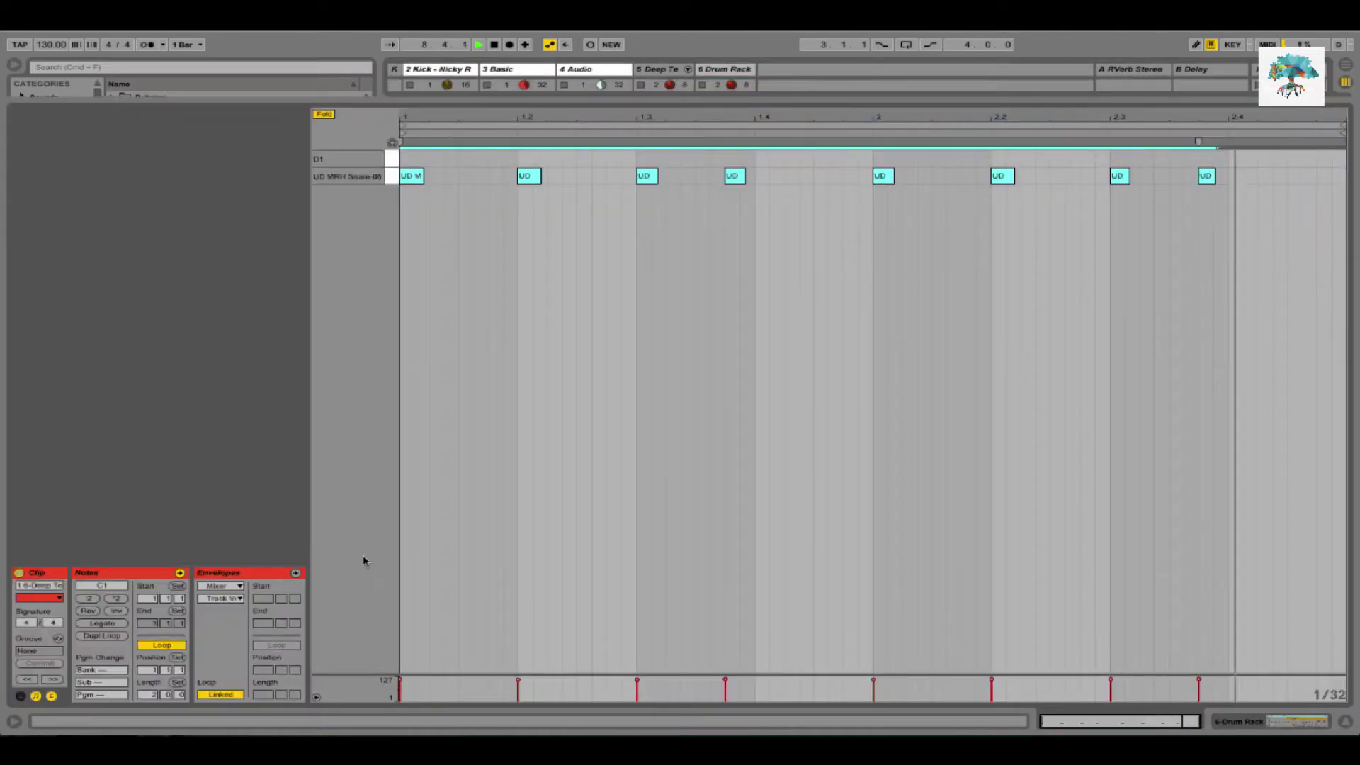
{"action": "key", "text": "shift+Tab"}
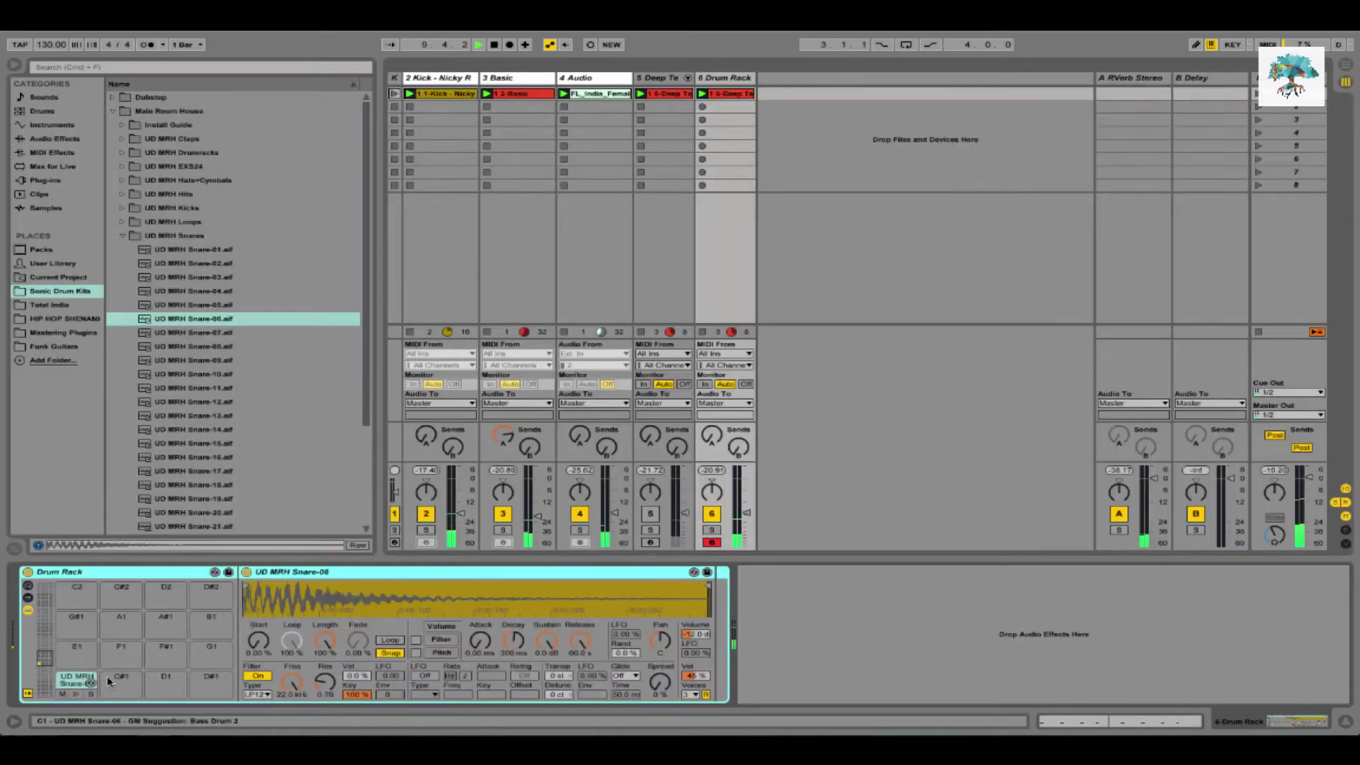
Transpose UD MRH Snare-06 up 1 semitone, comparing it soloed with the Basic track and in the full mix
{"action": "left_click", "coordinate": [553, 676]}
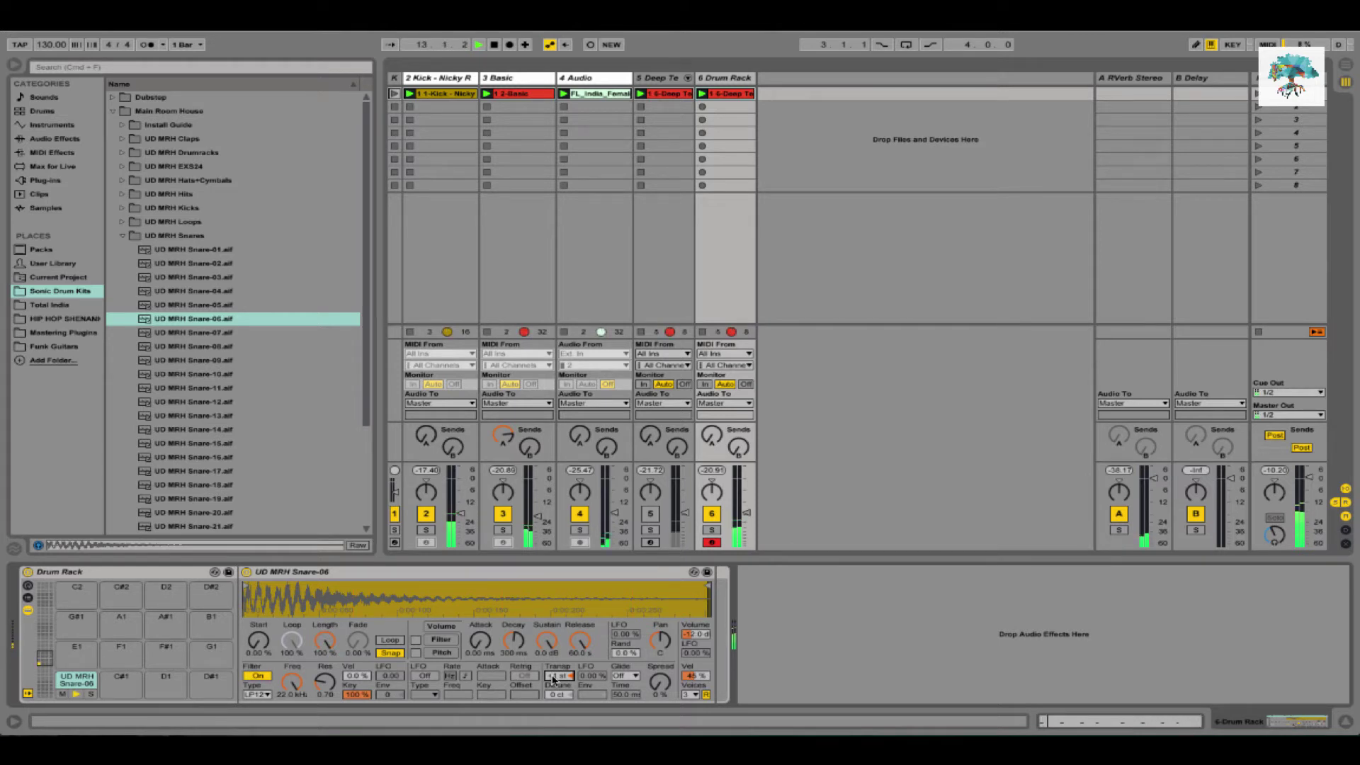
{"action": "scroll", "coordinate": [553, 677], "scroll_direction": "up", "scroll_amount": 1}
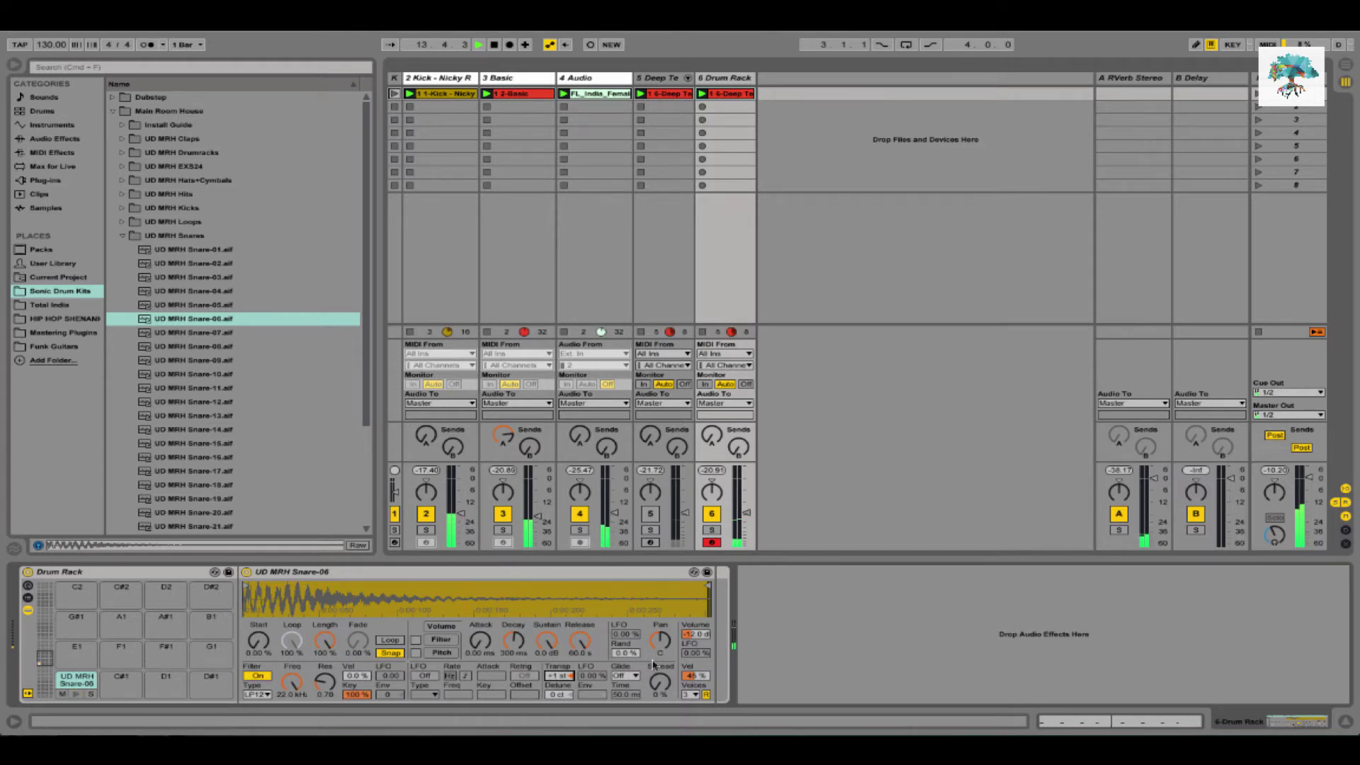
{"action": "left_click", "coordinate": [712, 530]}
{"action": "left_click", "coordinate": [502, 529]}
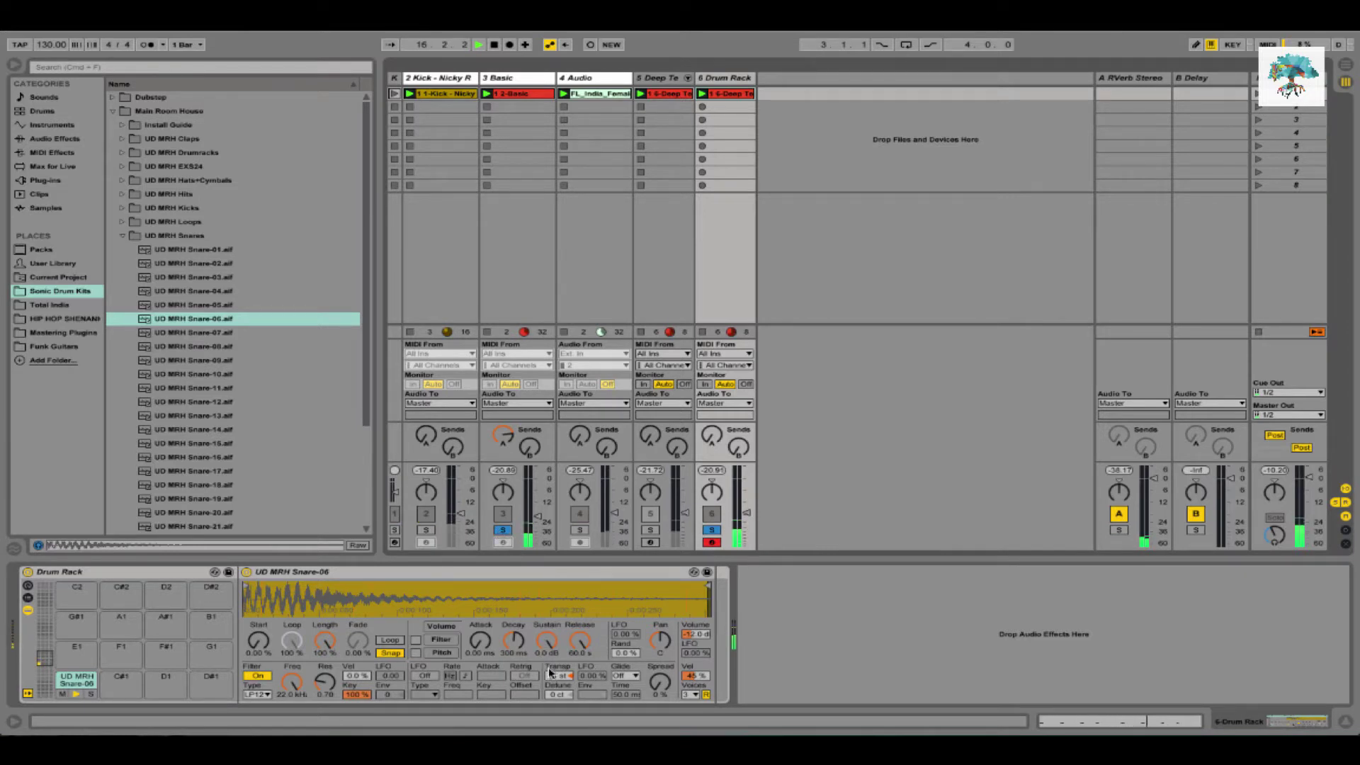
{"action": "scroll", "coordinate": [563, 678], "scroll_direction": "up", "scroll_amount": 1}
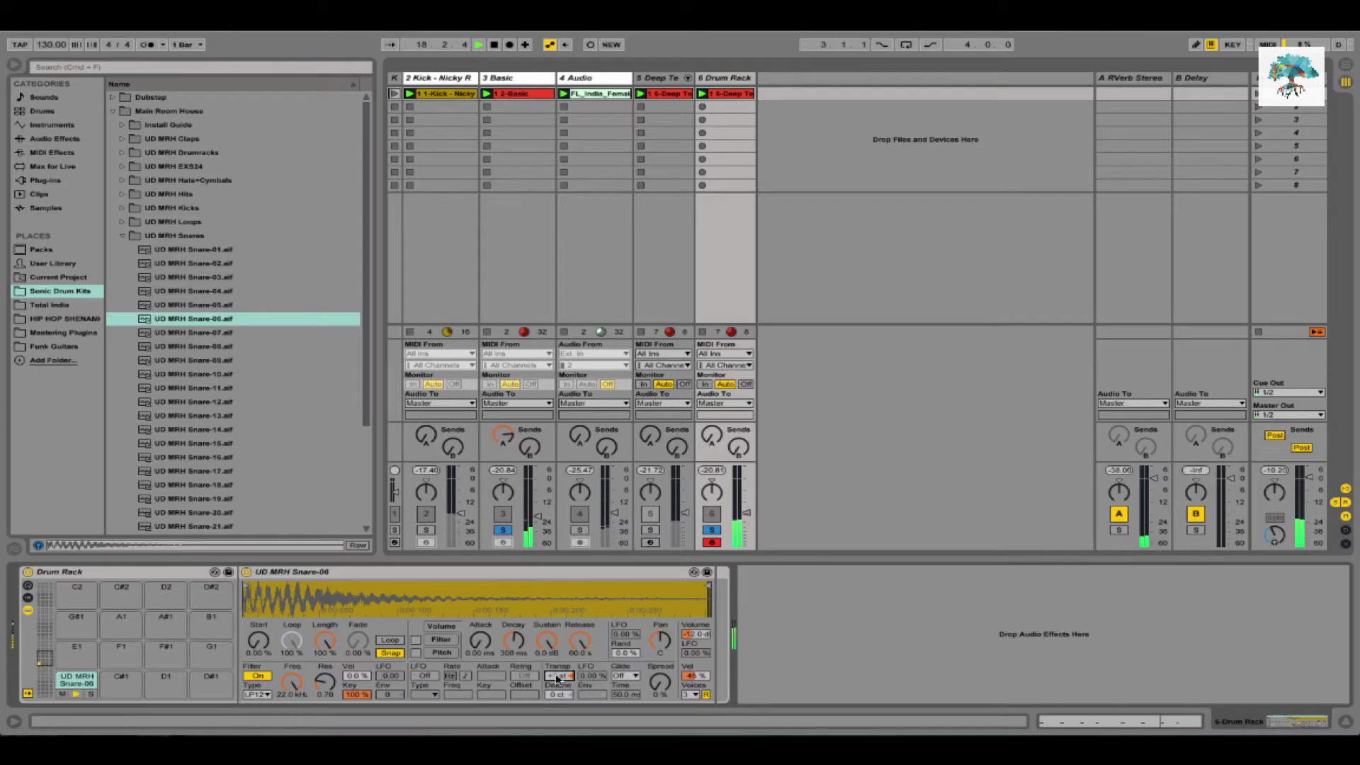
{"action": "scroll", "coordinate": [557, 678], "scroll_direction": "down", "scroll_amount": 1}
{"action": "scroll", "coordinate": [560, 679], "scroll_direction": "down", "scroll_amount": 1}
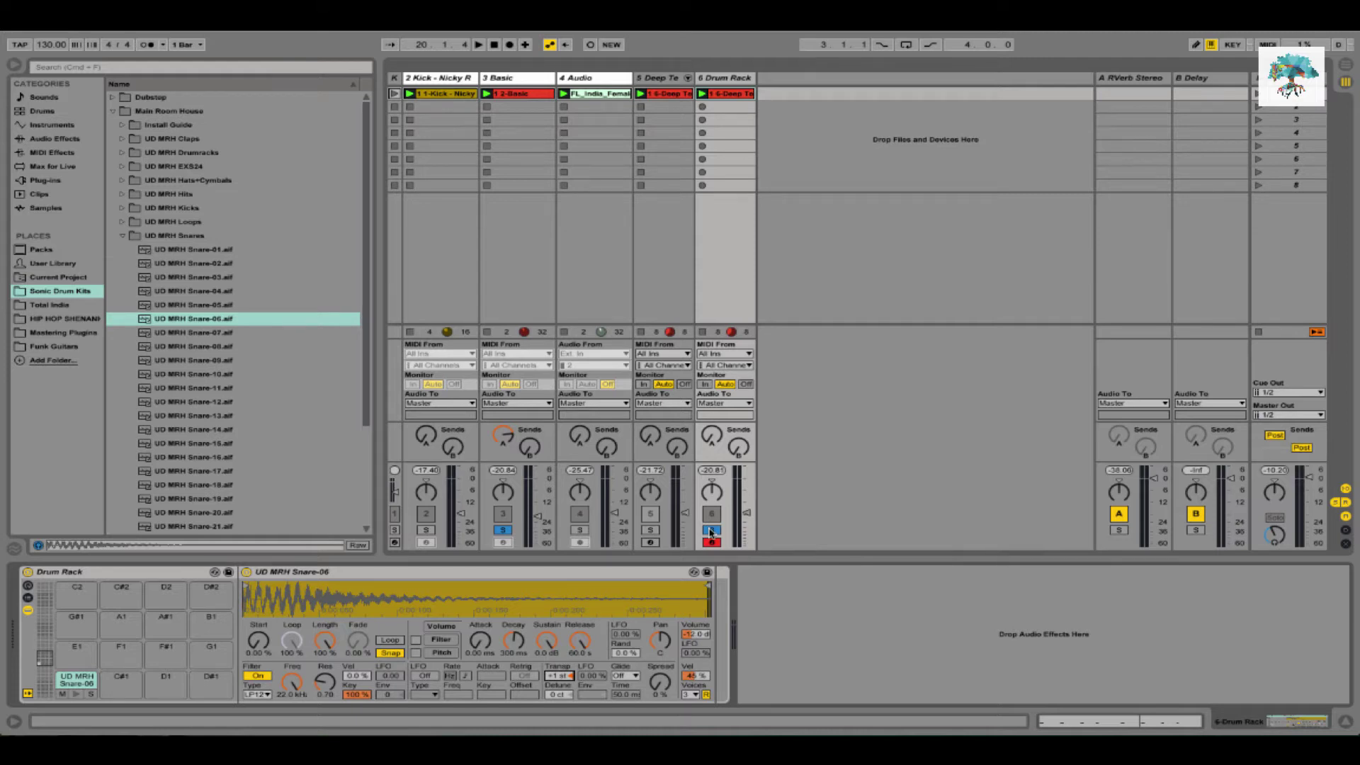
{"action": "left_click", "coordinate": [712, 530]}
{"action": "key", "text": "space"}
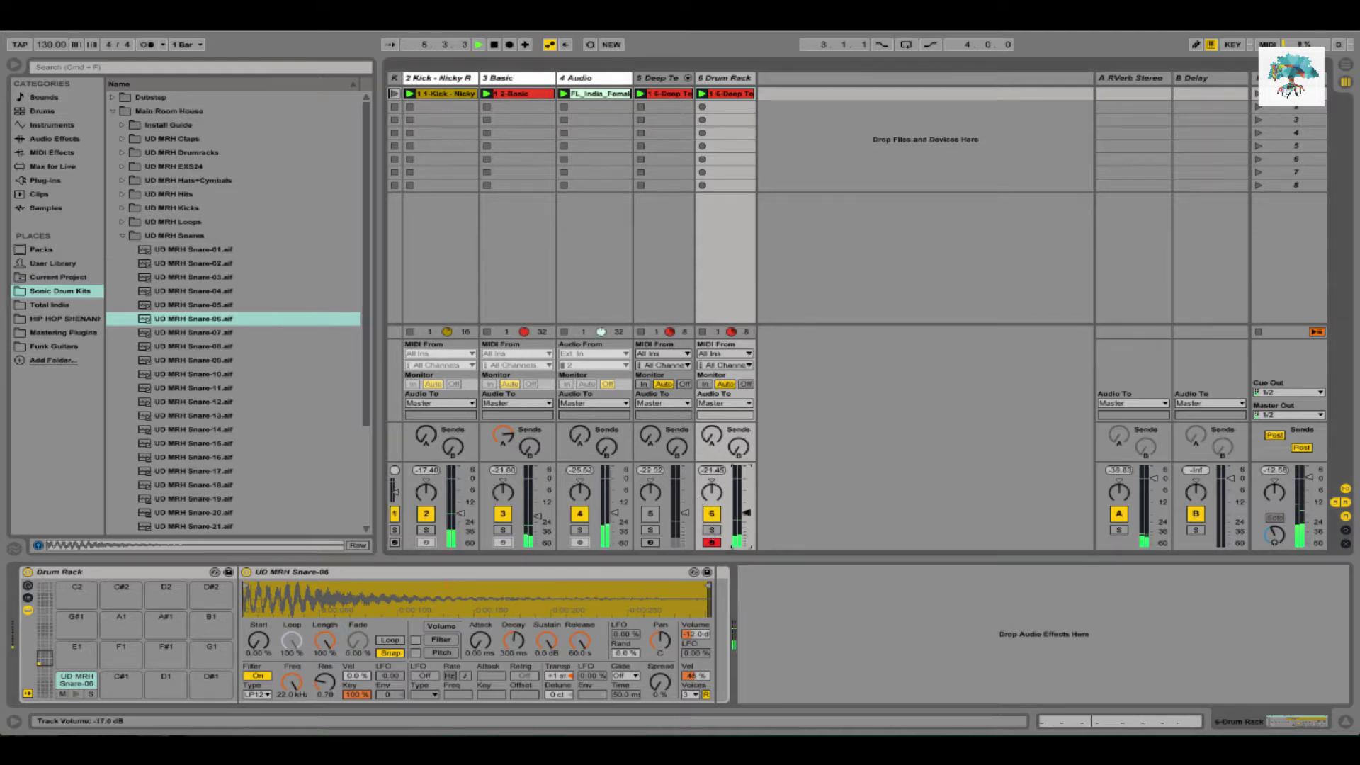
Add EQ Eight to the Drum Rack track and set its band 1 to a low cut at 152 Hz
{"action": "left_click", "coordinate": [41, 139]}
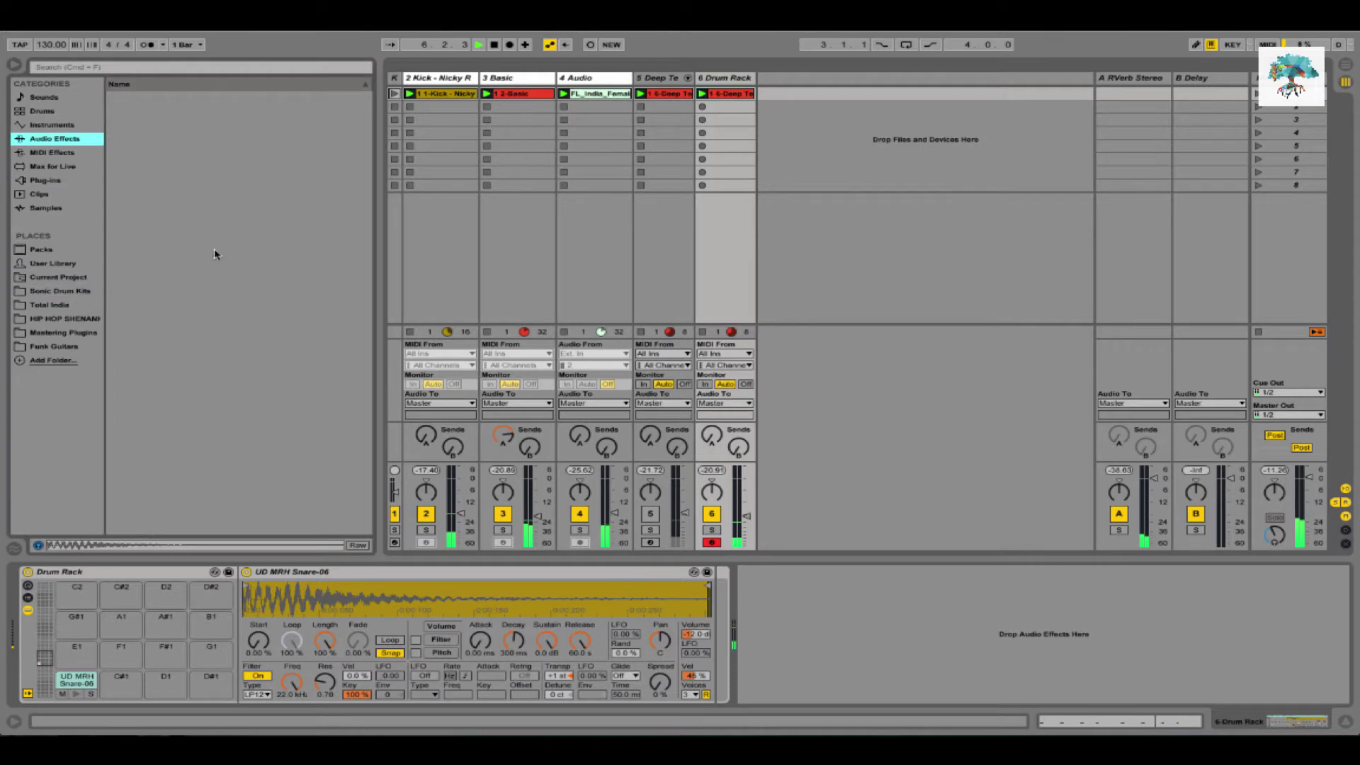
{"action": "key", "text": "space"}
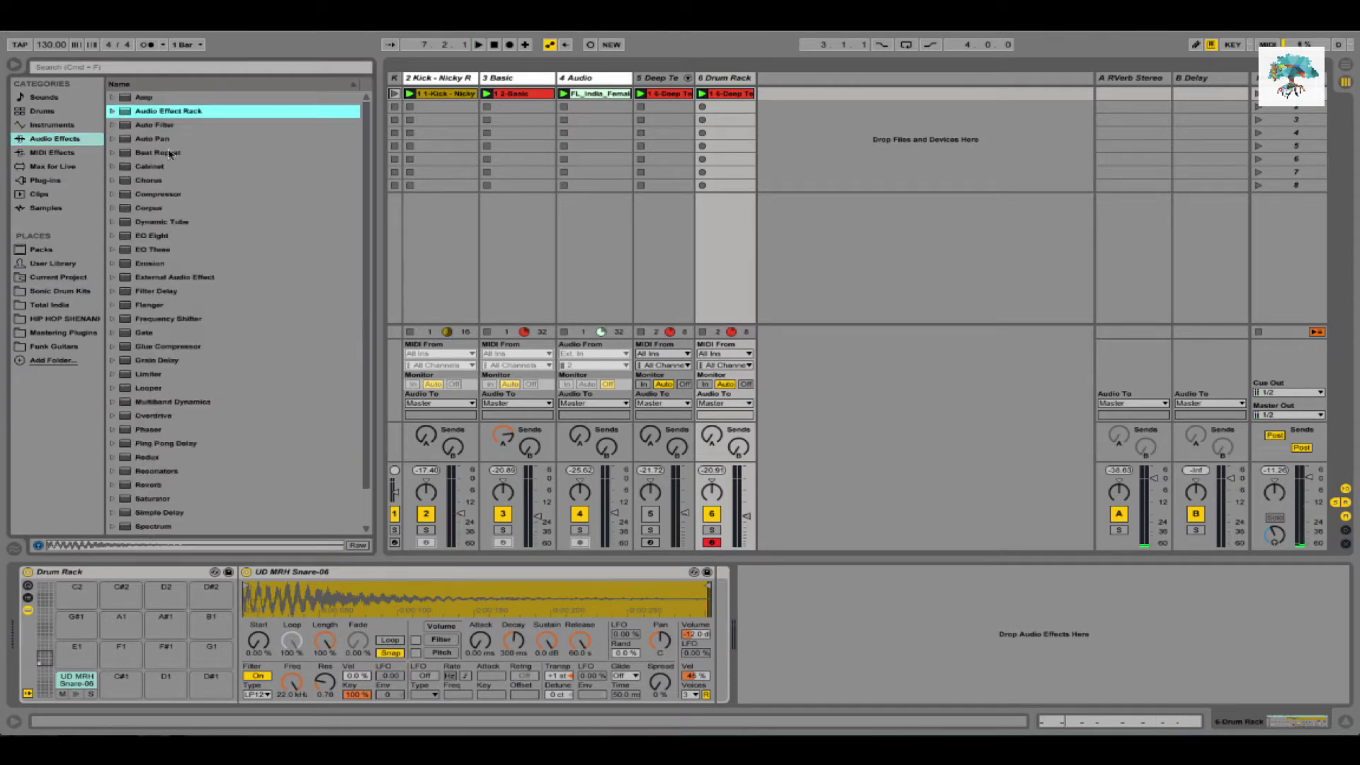
{"action": "left_click_drag", "start_coordinate": [152, 238], "coordinate": [868, 637]}
{"action": "left_click", "coordinate": [798, 684]}
{"action": "left_click", "coordinate": [800, 600]}
{"action": "key", "text": "space"}
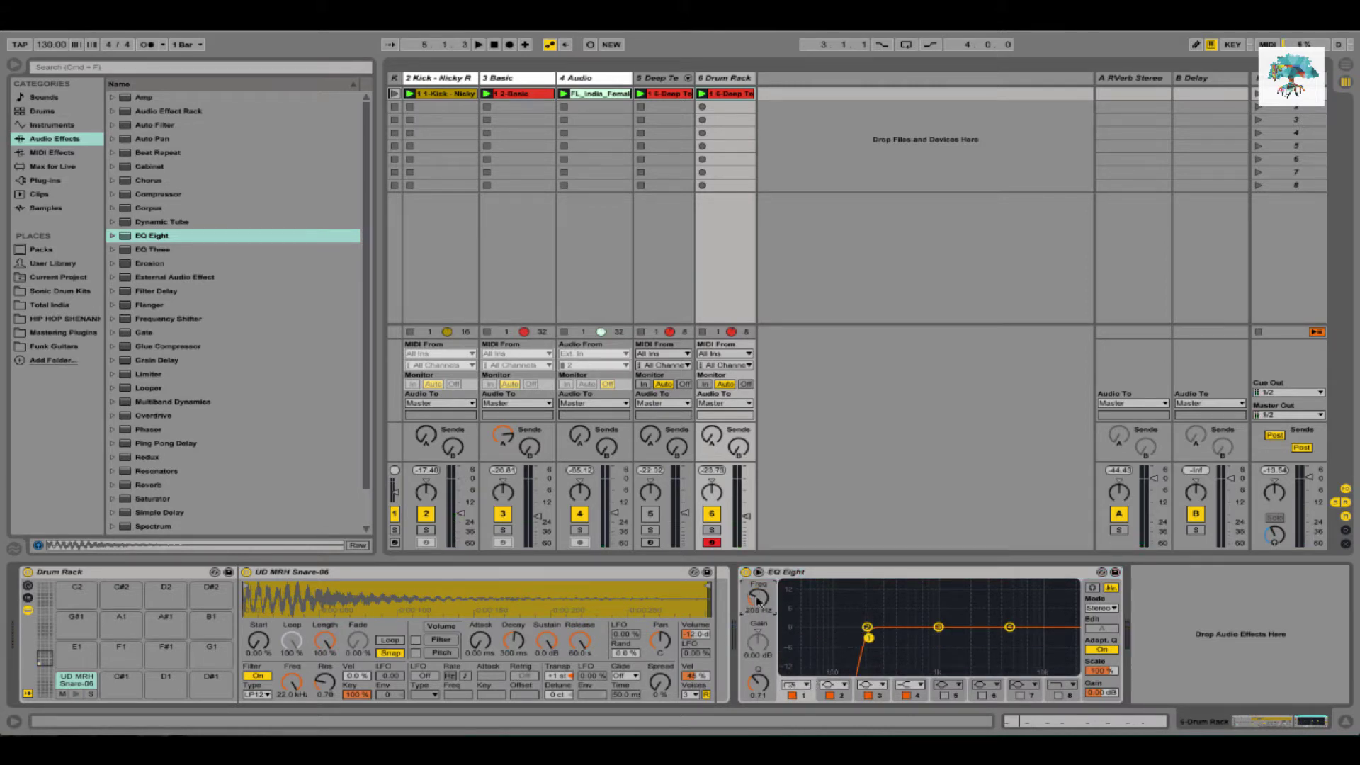
{"action": "left_click_drag", "start_coordinate": [757, 600], "coordinate": [756, 620]}
Solo the Drum Rack track and add the MondoMod Stereo plug-in after EQ Eight
{"action": "left_click", "coordinate": [713, 529]}
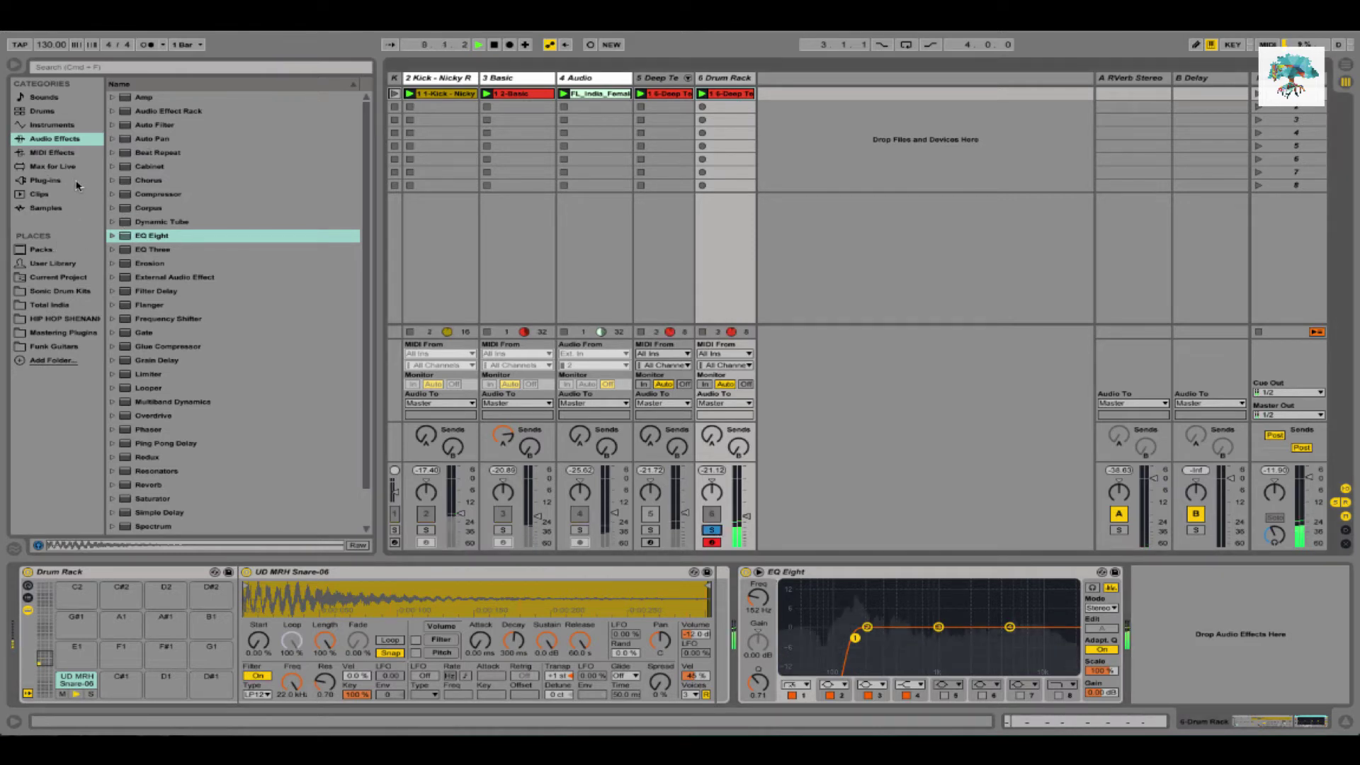
{"action": "left_click", "coordinate": [44, 180]}
{"action": "key", "text": "space"}
{"action": "scroll", "coordinate": [165, 301], "scroll_direction": "down", "scroll_amount": 10}
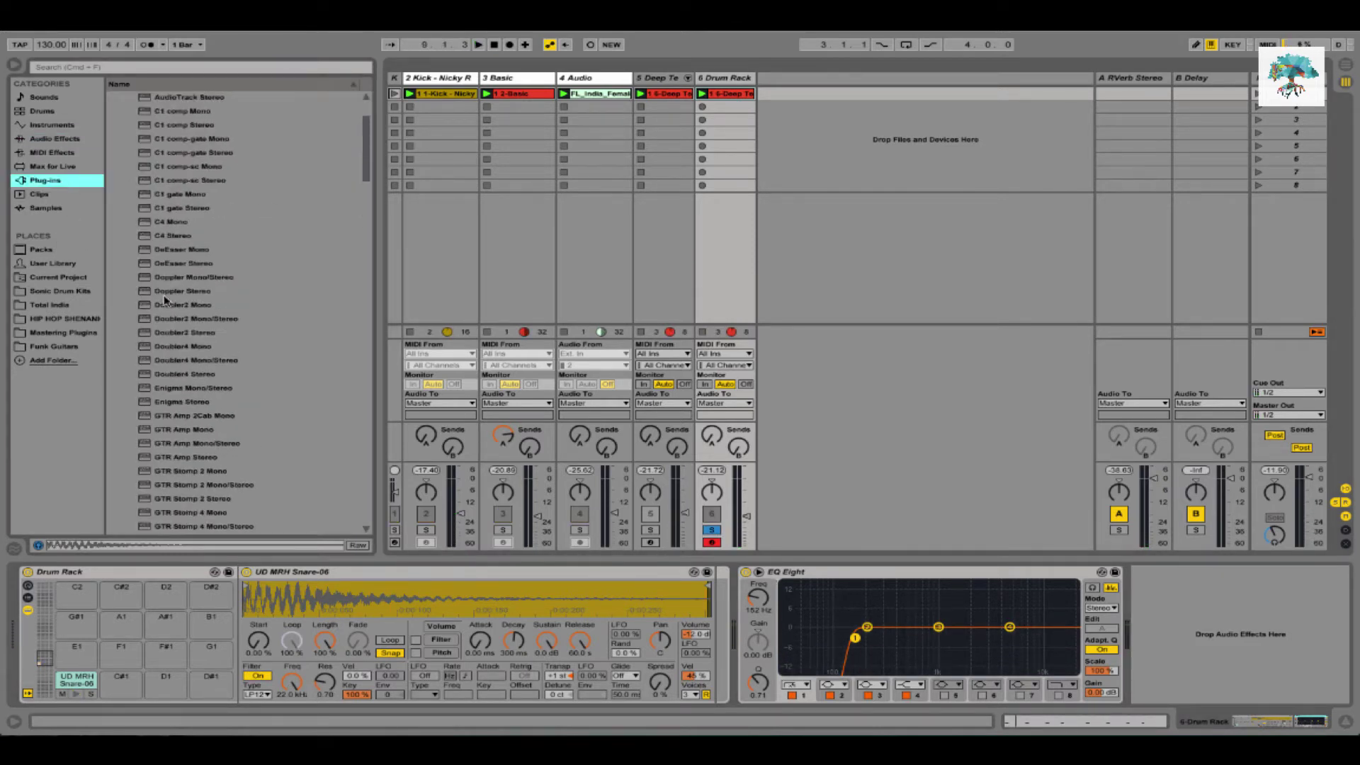
{"action": "scroll", "coordinate": [165, 301], "scroll_direction": "down", "scroll_amount": 2}
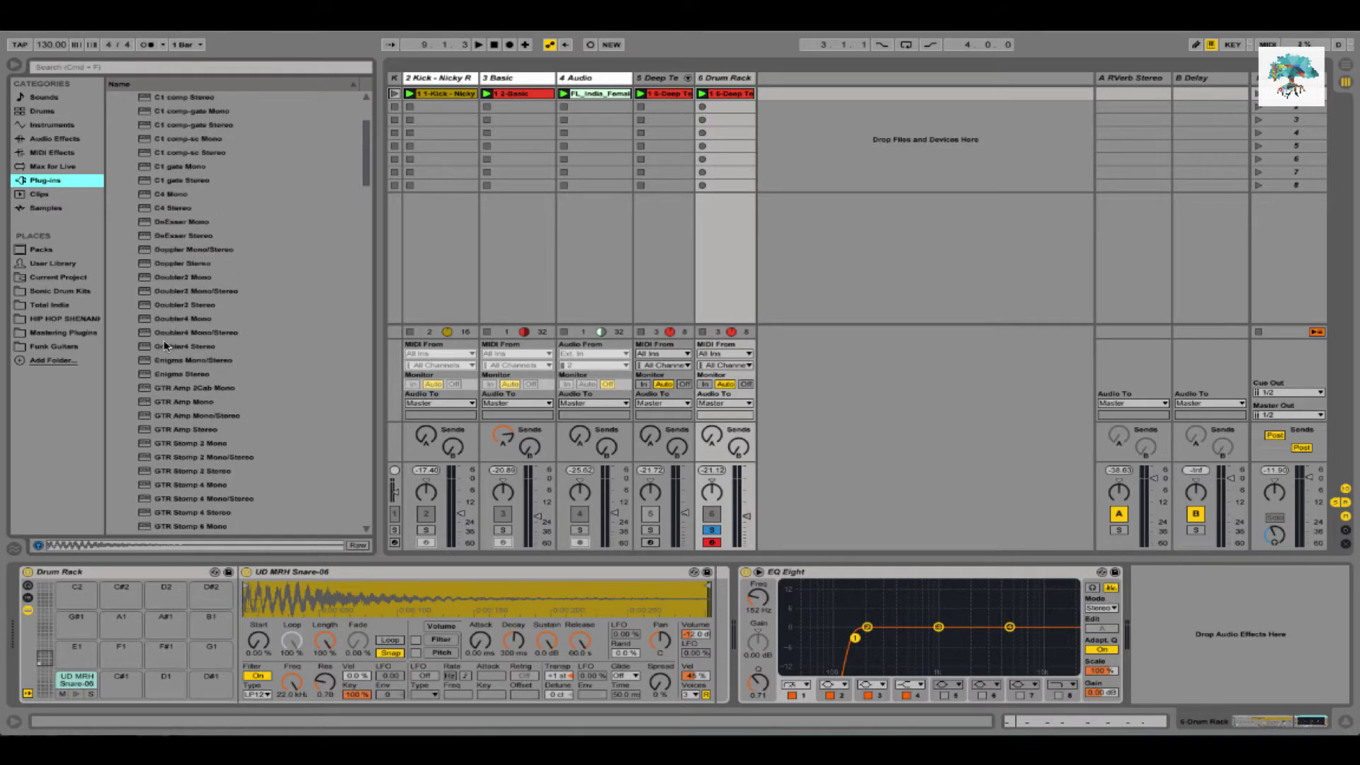
{"action": "scroll", "coordinate": [165, 346], "scroll_direction": "down", "scroll_amount": 10}
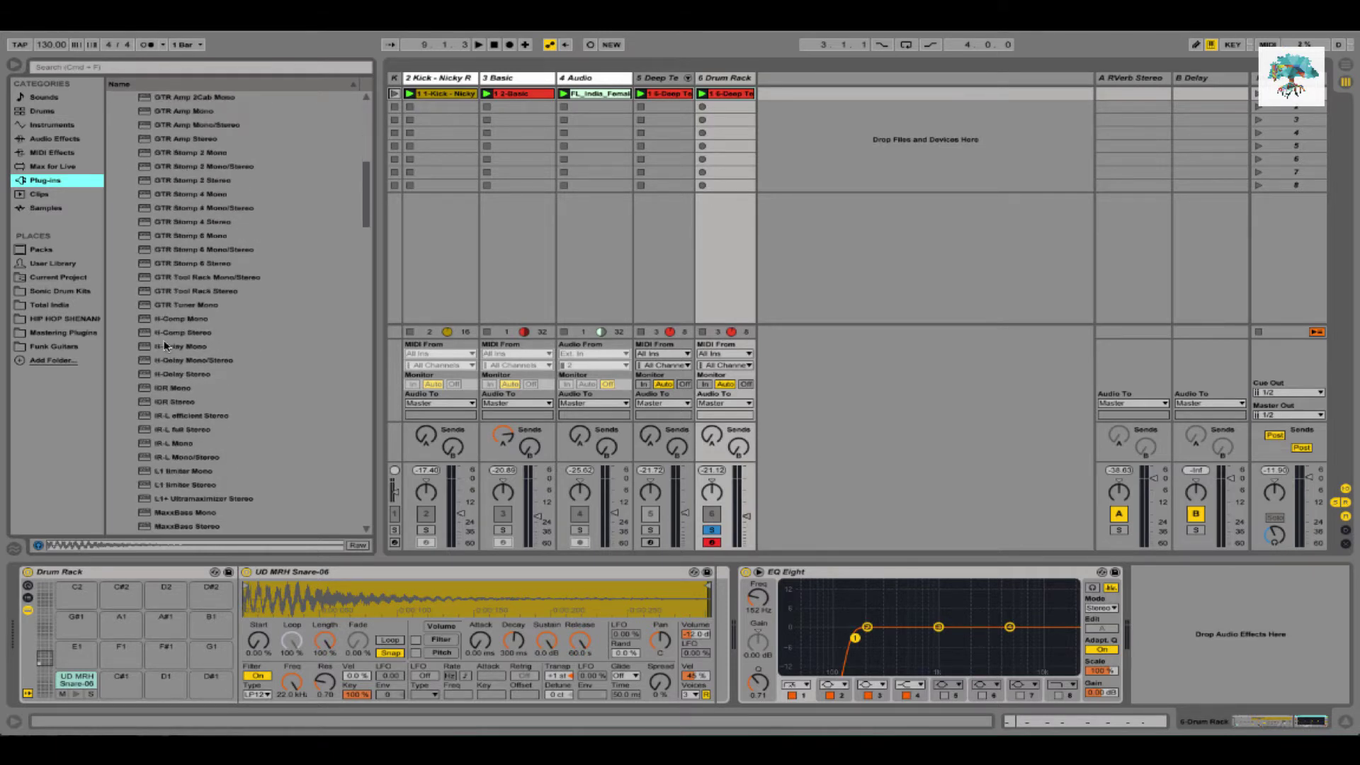
{"action": "scroll", "coordinate": [165, 346], "scroll_direction": "down", "scroll_amount": 10}
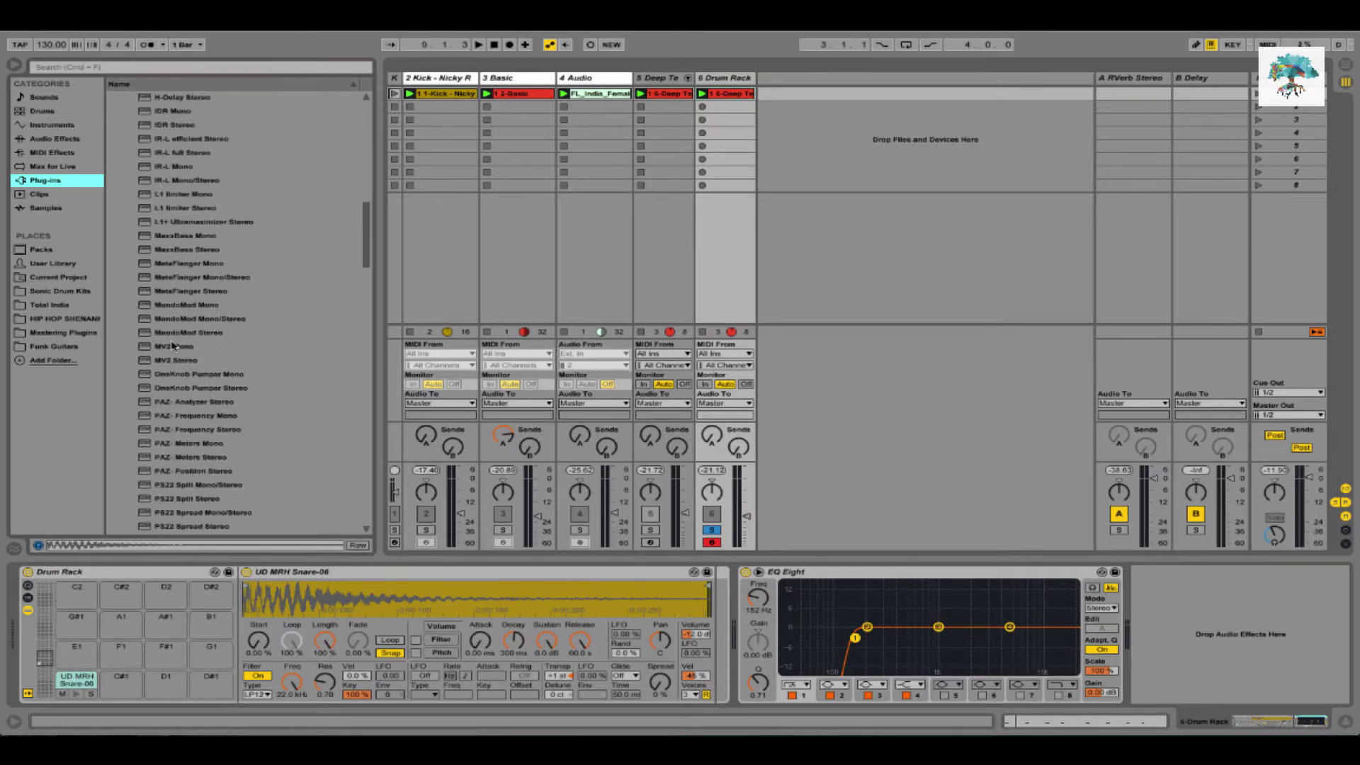
{"action": "left_click", "coordinate": [197, 334]}
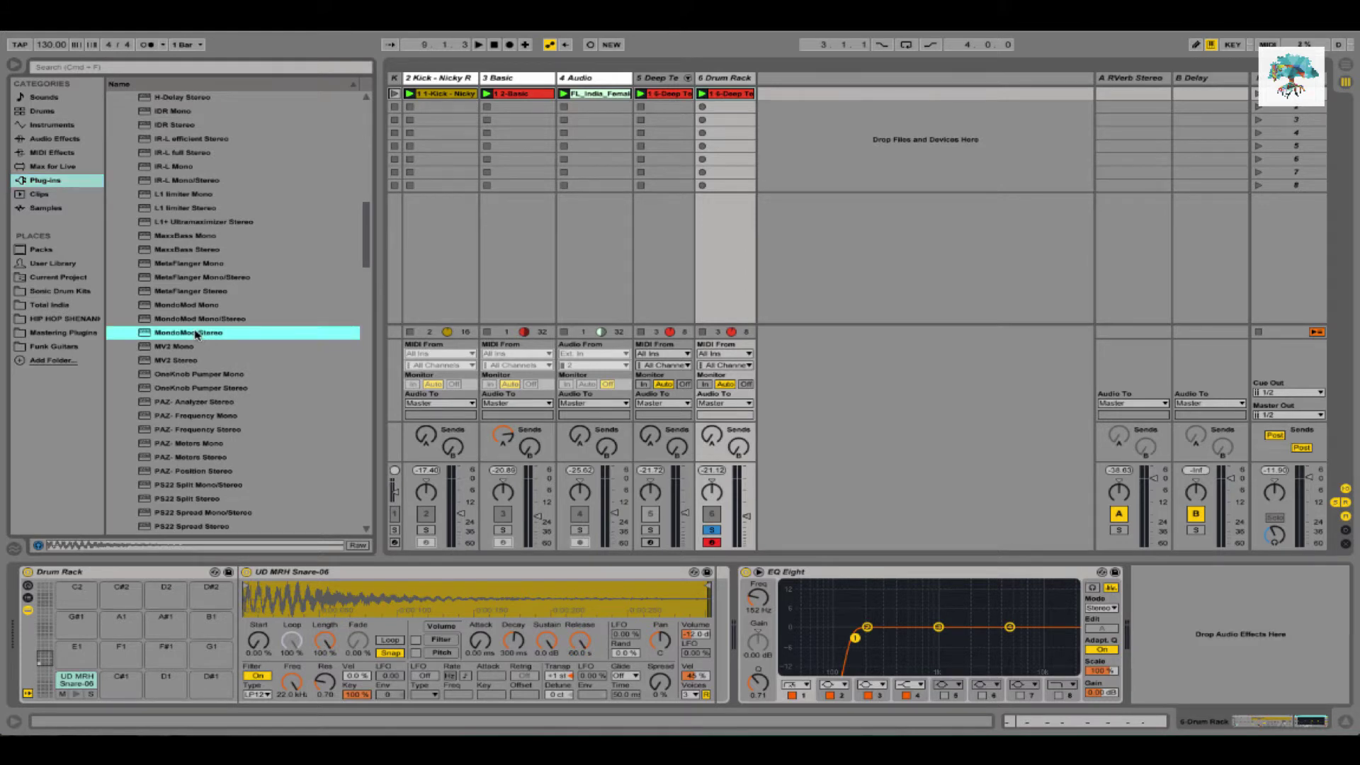
{"action": "left_click_drag", "start_coordinate": [197, 334], "coordinate": [1168, 621]}
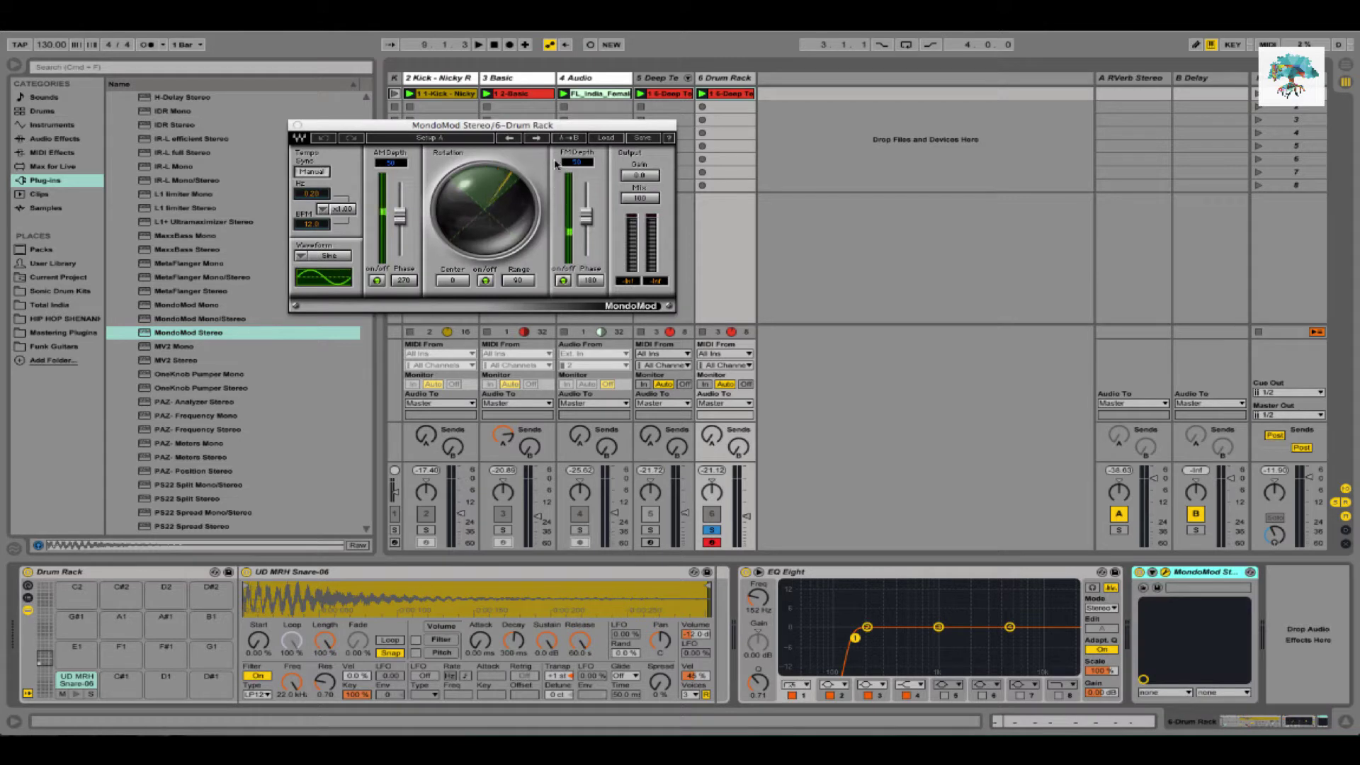
Audition MondoMod presets on the snare, soloed and in the mix, and settle on the 33 1/3 vibrator preset
{"action": "key", "text": "space"}
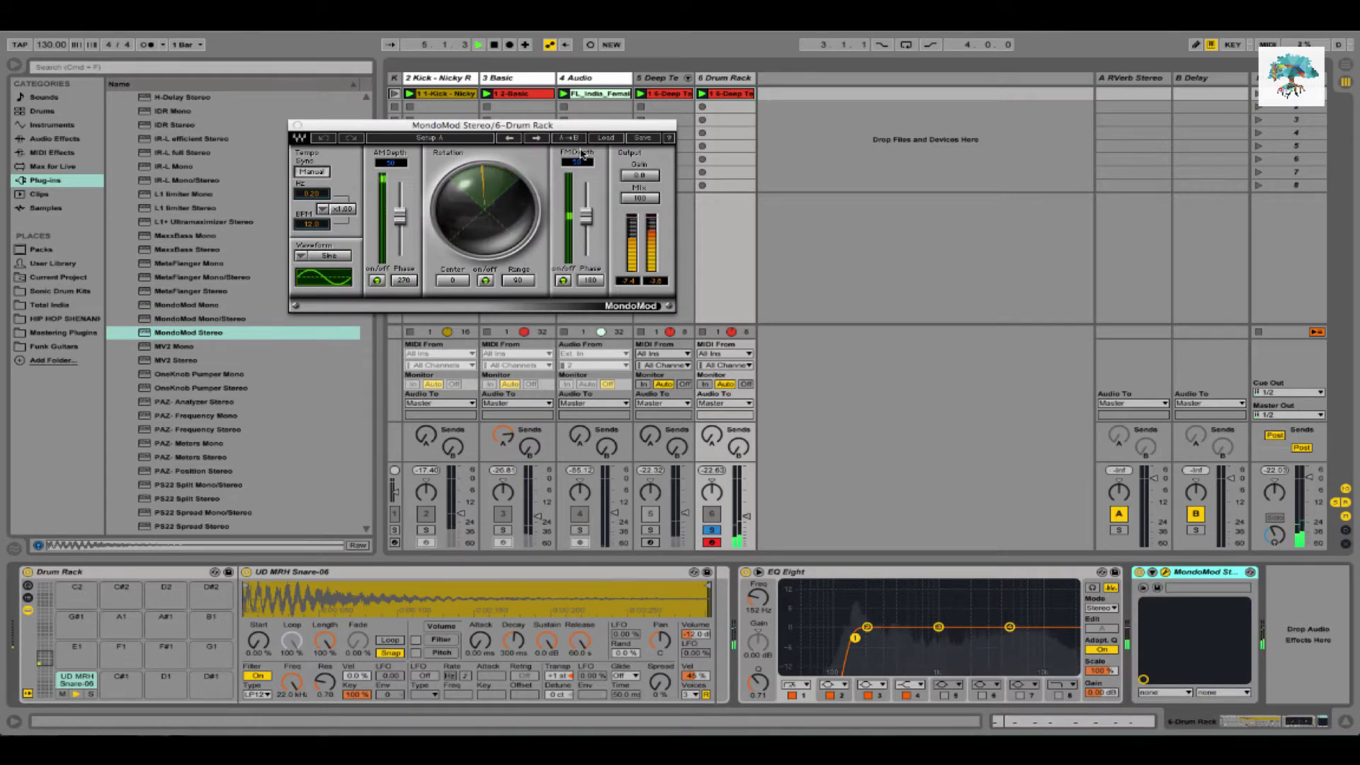
{"action": "left_click", "coordinate": [538, 138]}
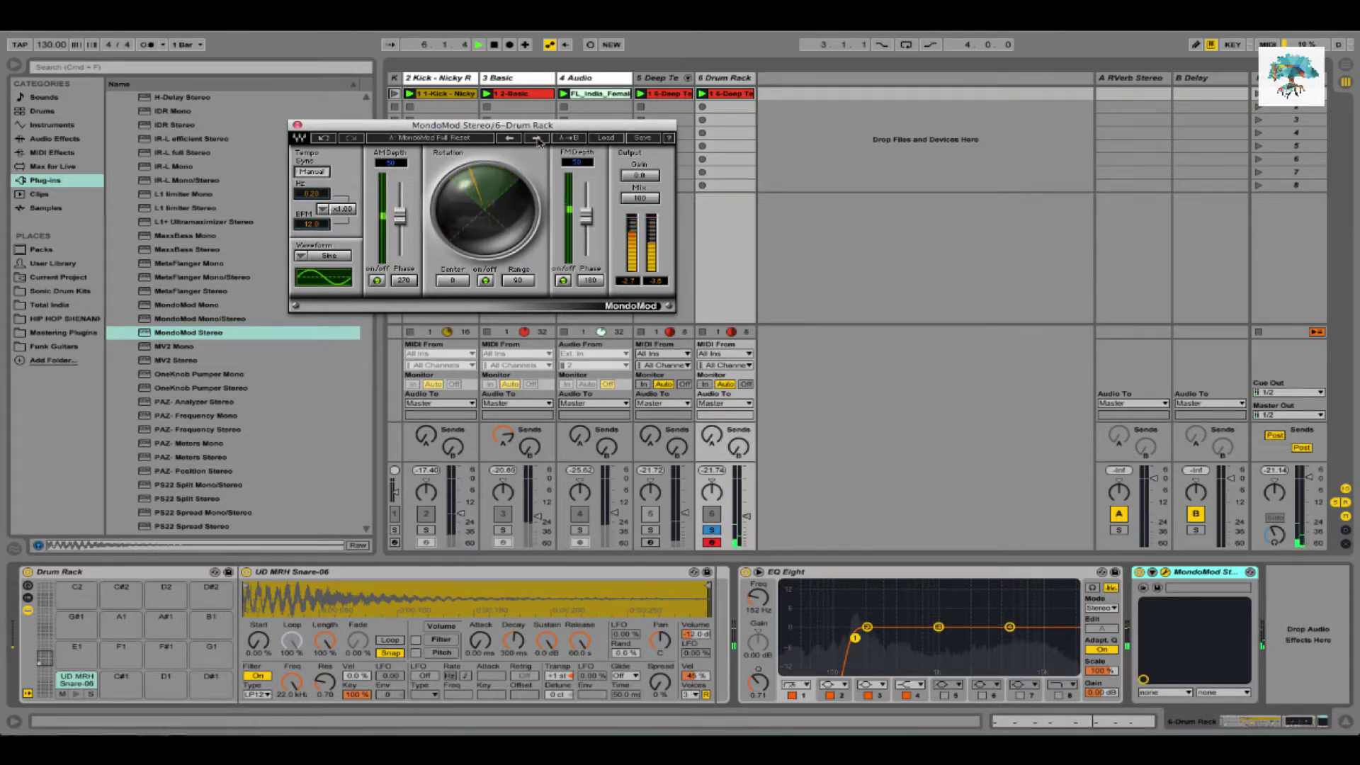
{"action": "left_click", "coordinate": [539, 139]}
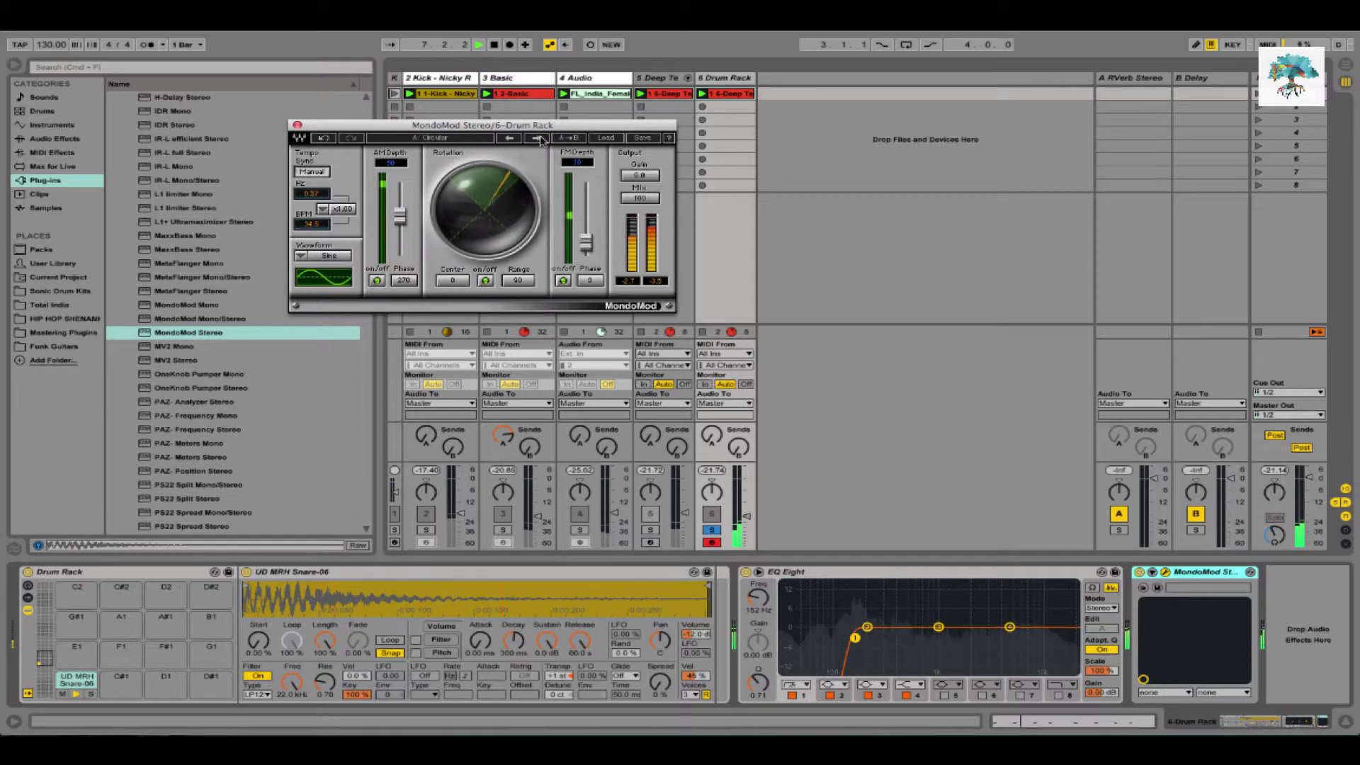
{"action": "left_click", "coordinate": [538, 139]}
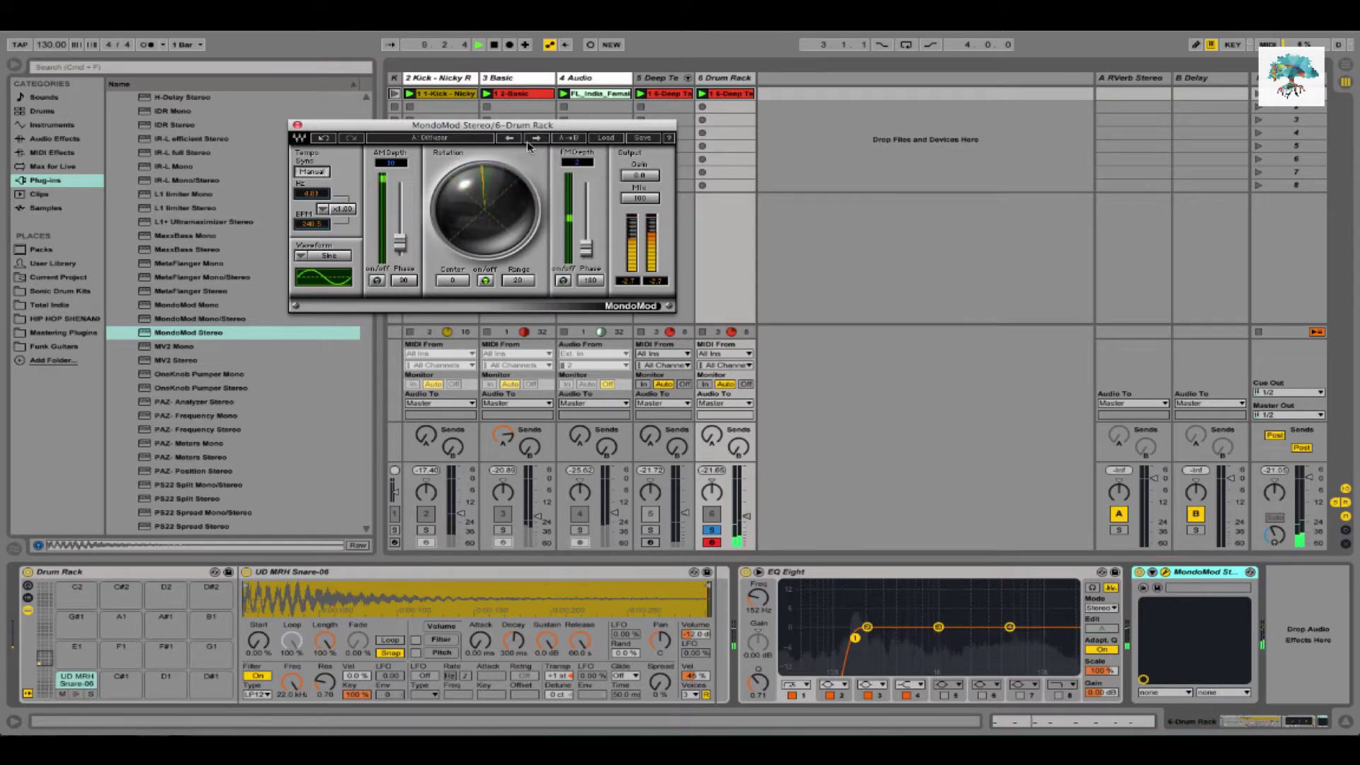
{"action": "left_click", "coordinate": [713, 532]}
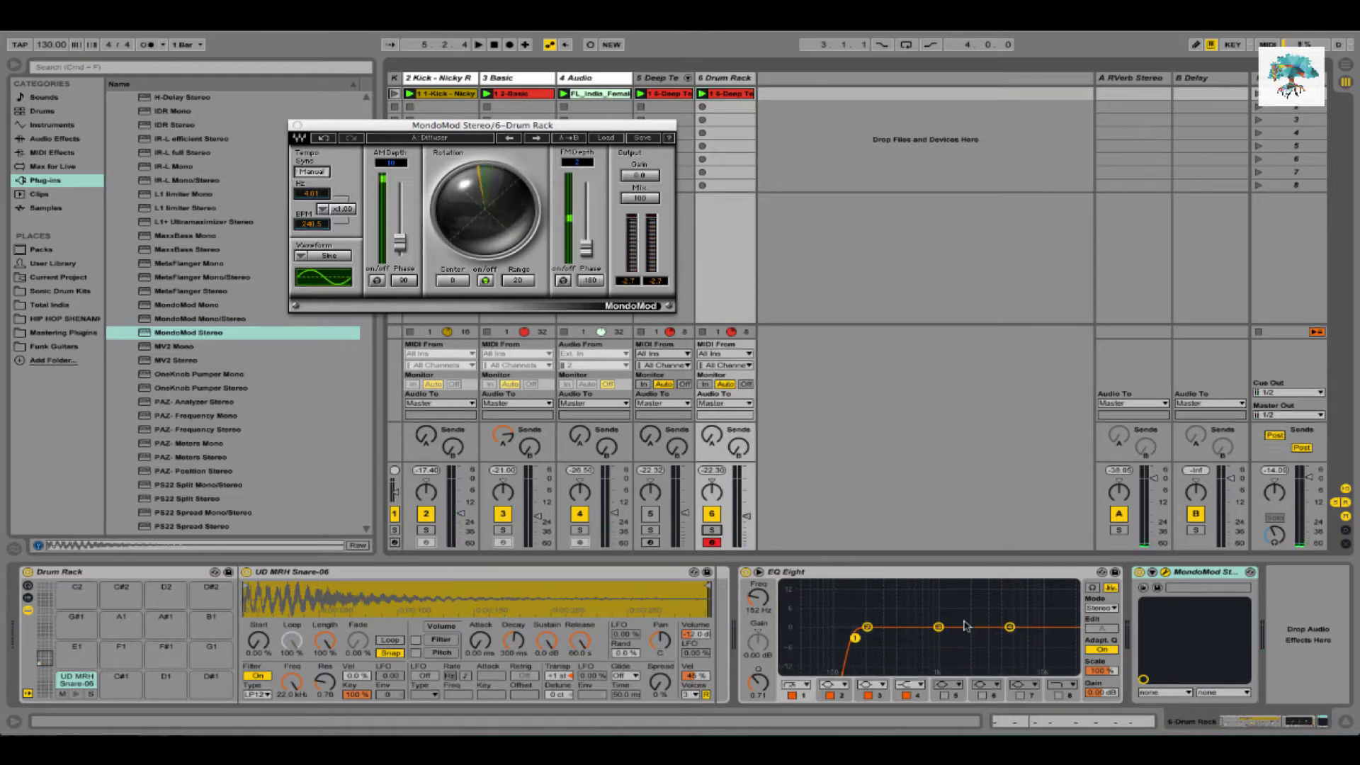
{"action": "left_click", "coordinate": [1140, 583]}
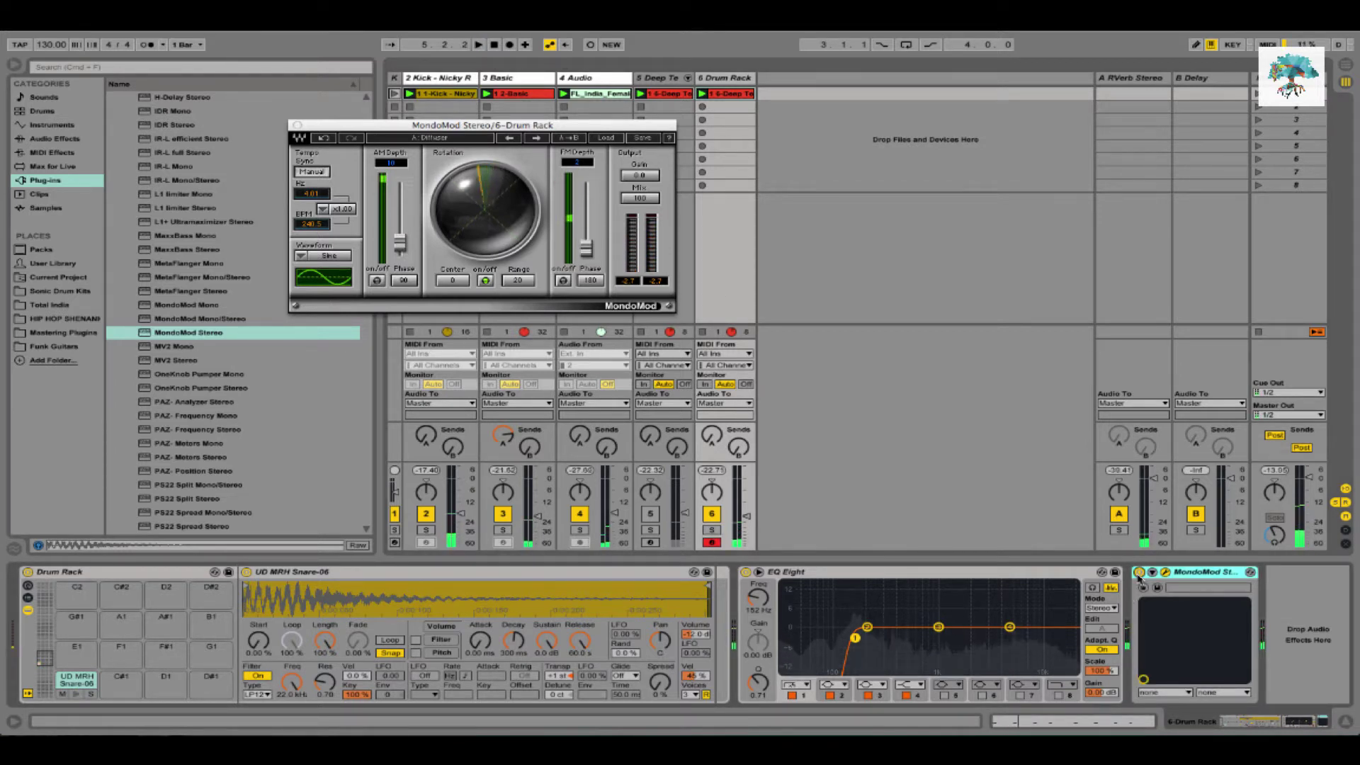
{"action": "left_click", "coordinate": [542, 139]}
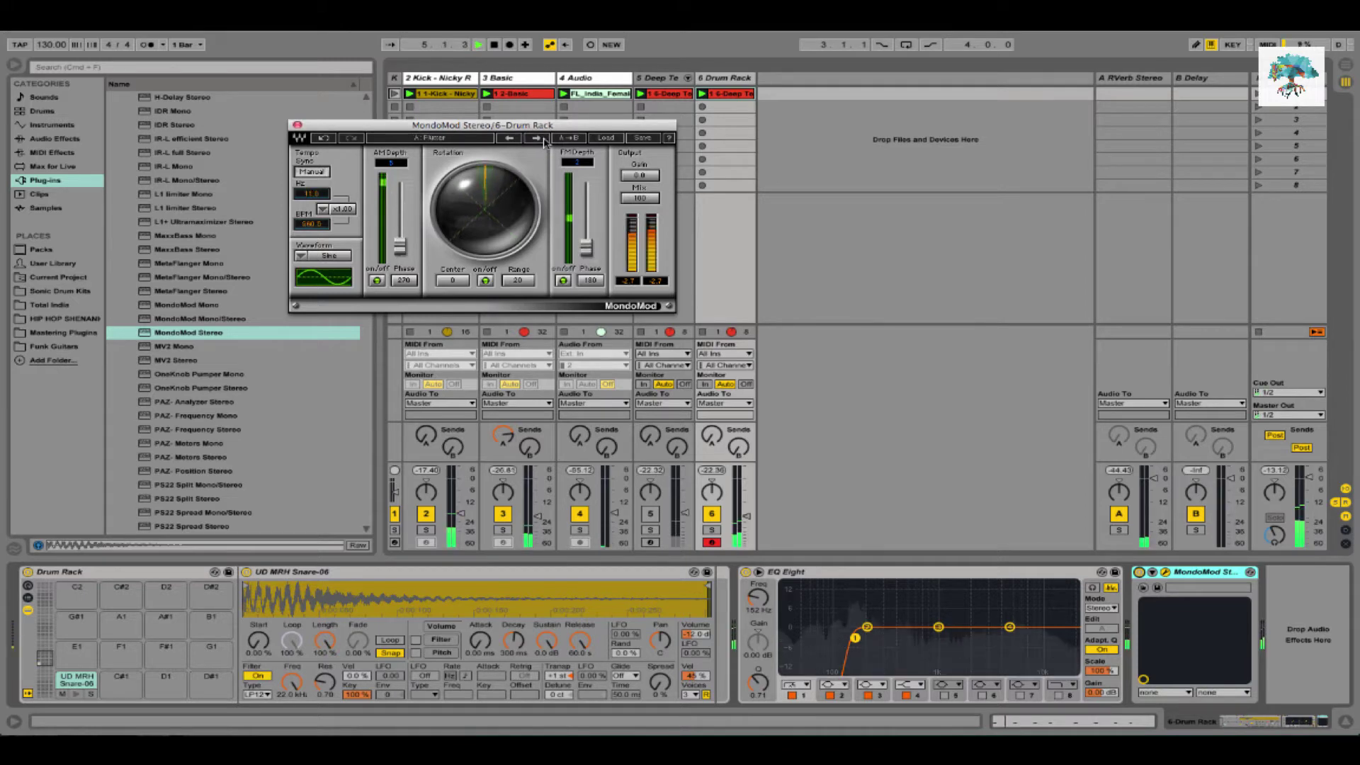
{"action": "left_click", "coordinate": [539, 128]}
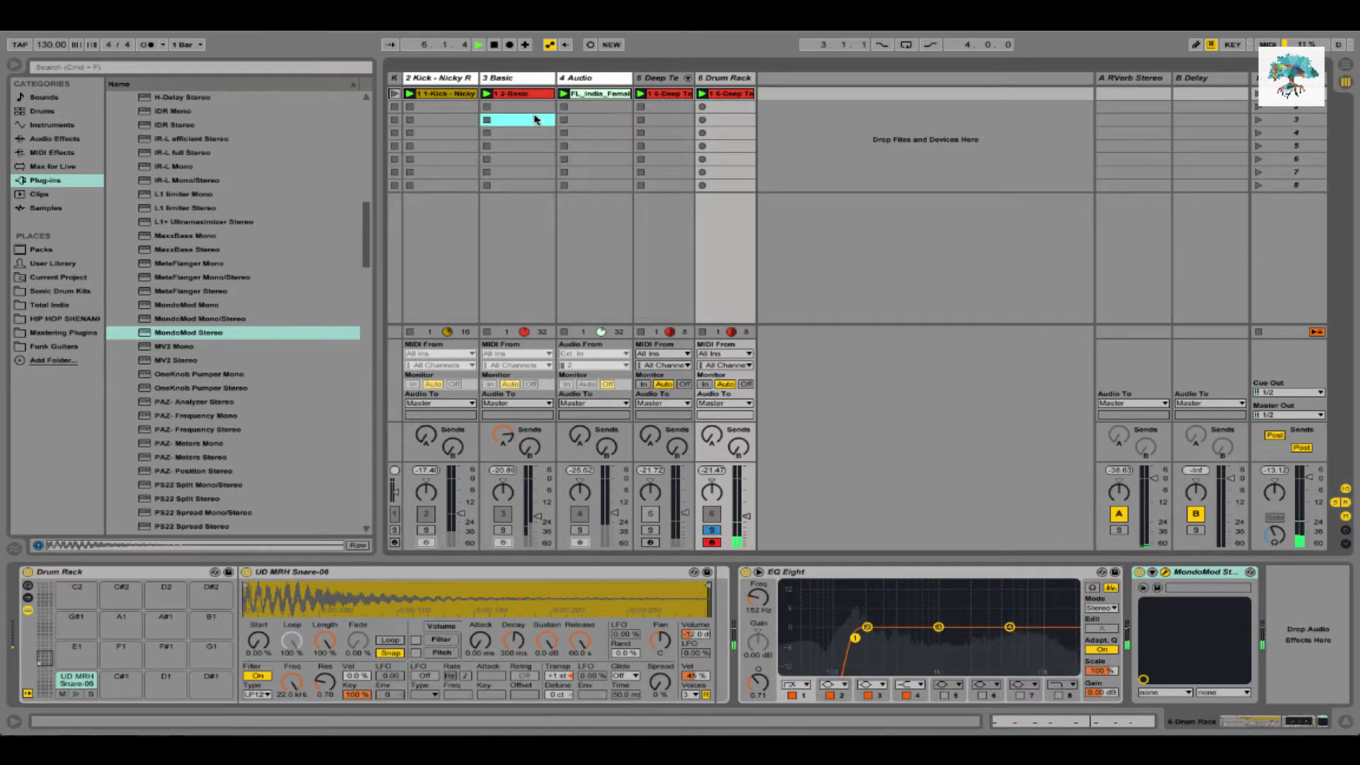
{"action": "left_click", "coordinate": [712, 97]}
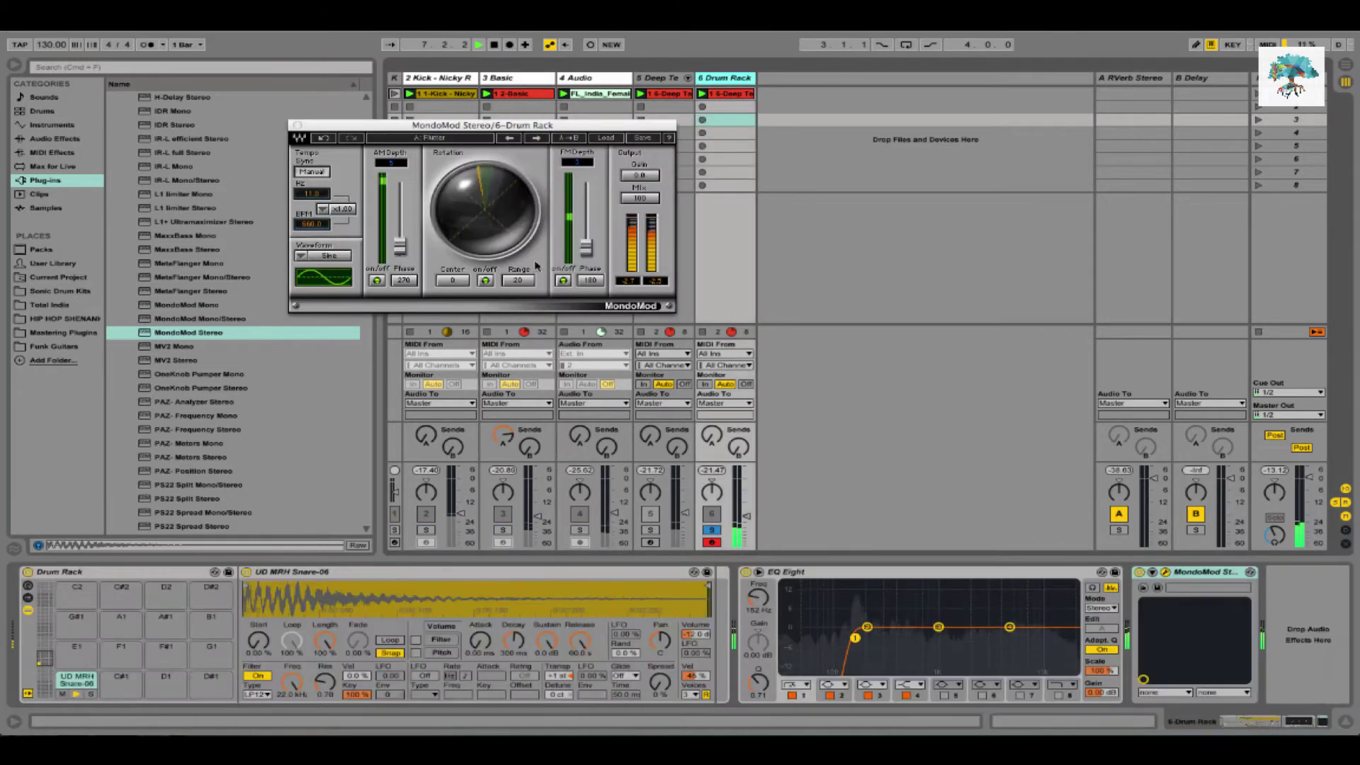
{"action": "left_click", "coordinate": [542, 139]}
{"action": "left_click", "coordinate": [540, 139]}
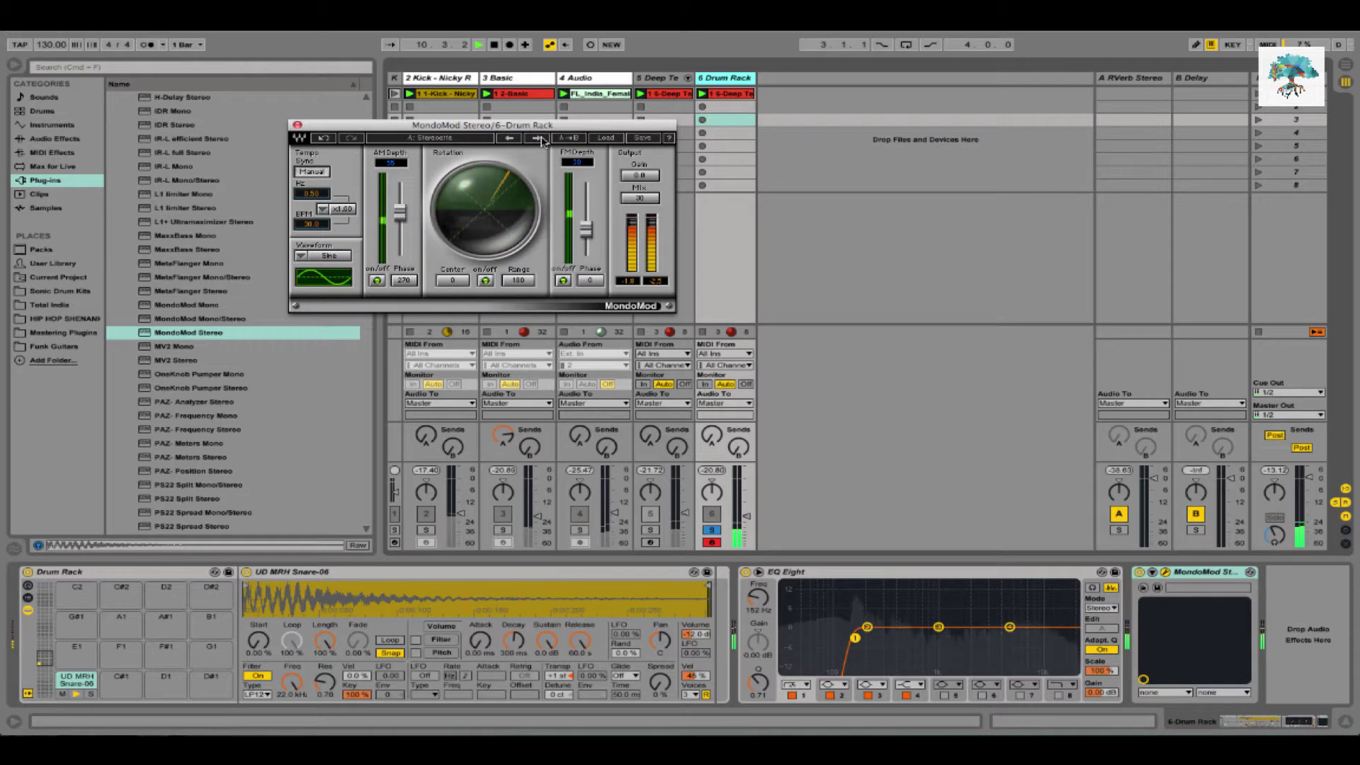
{"action": "left_click", "coordinate": [541, 140]}
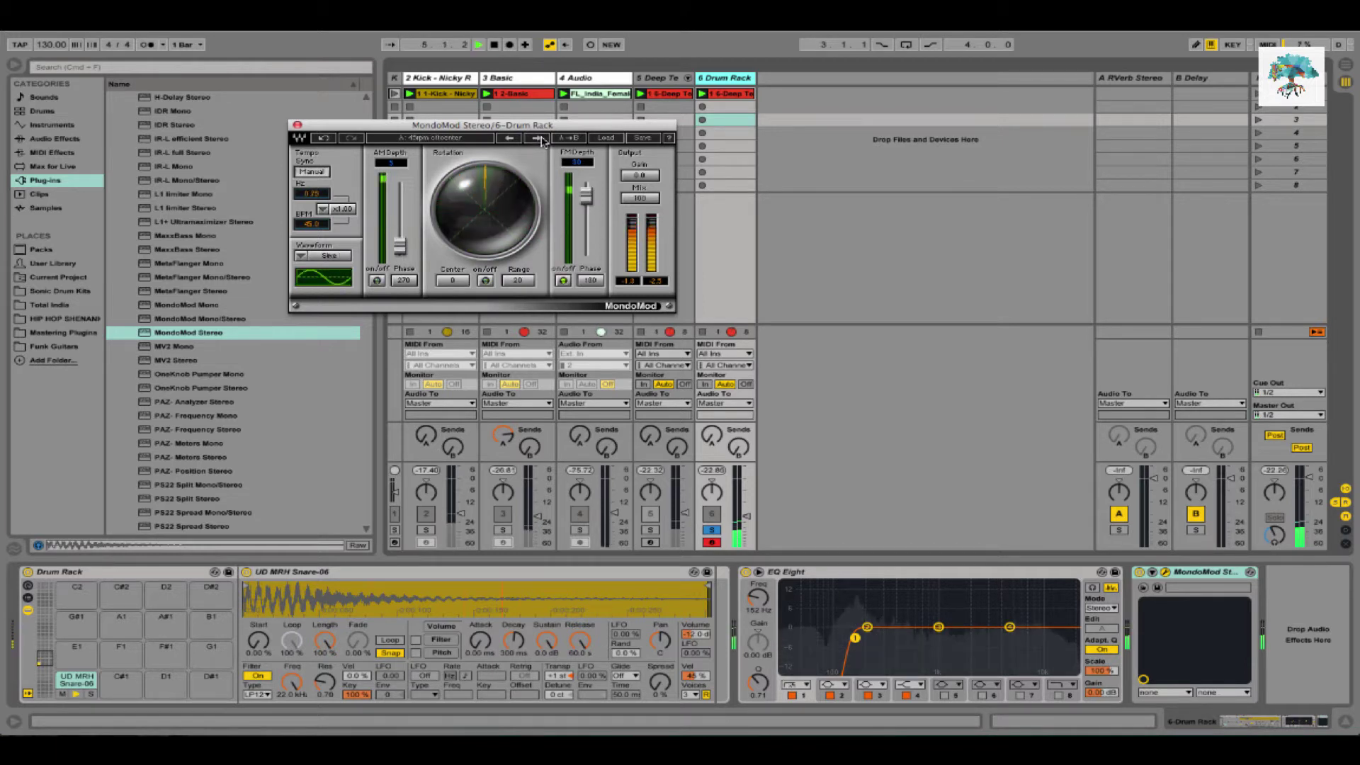
{"action": "left_click", "coordinate": [541, 139]}
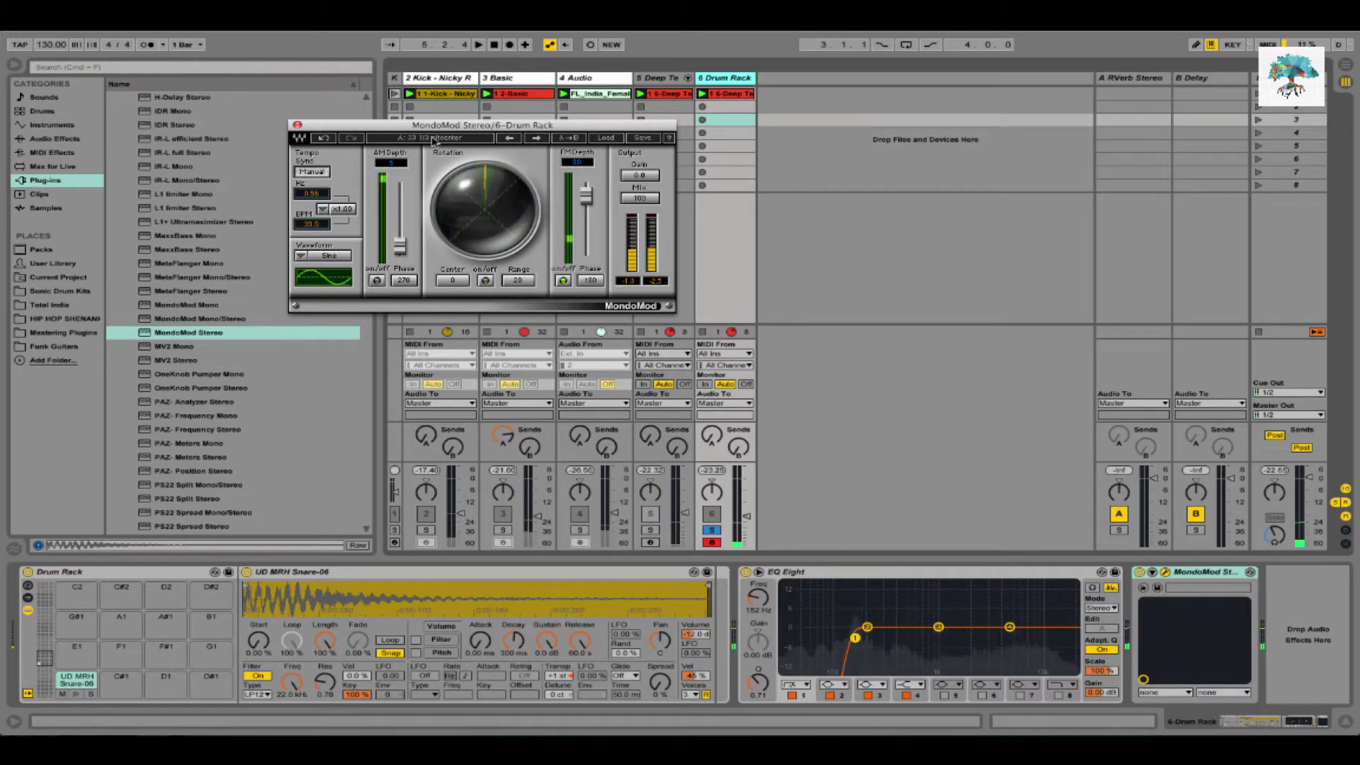
{"action": "left_click", "coordinate": [1009, 23]}
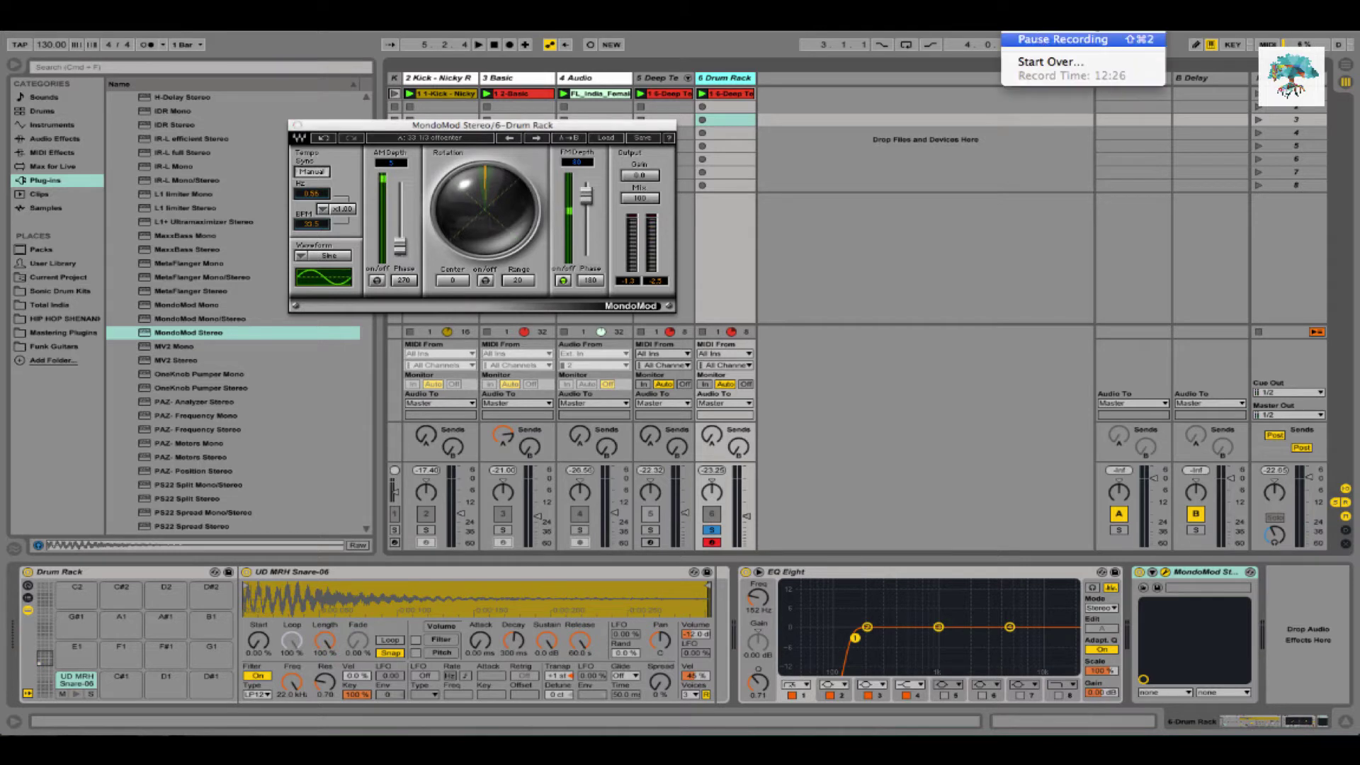
{"action": "left_click", "coordinate": [1038, 40]}
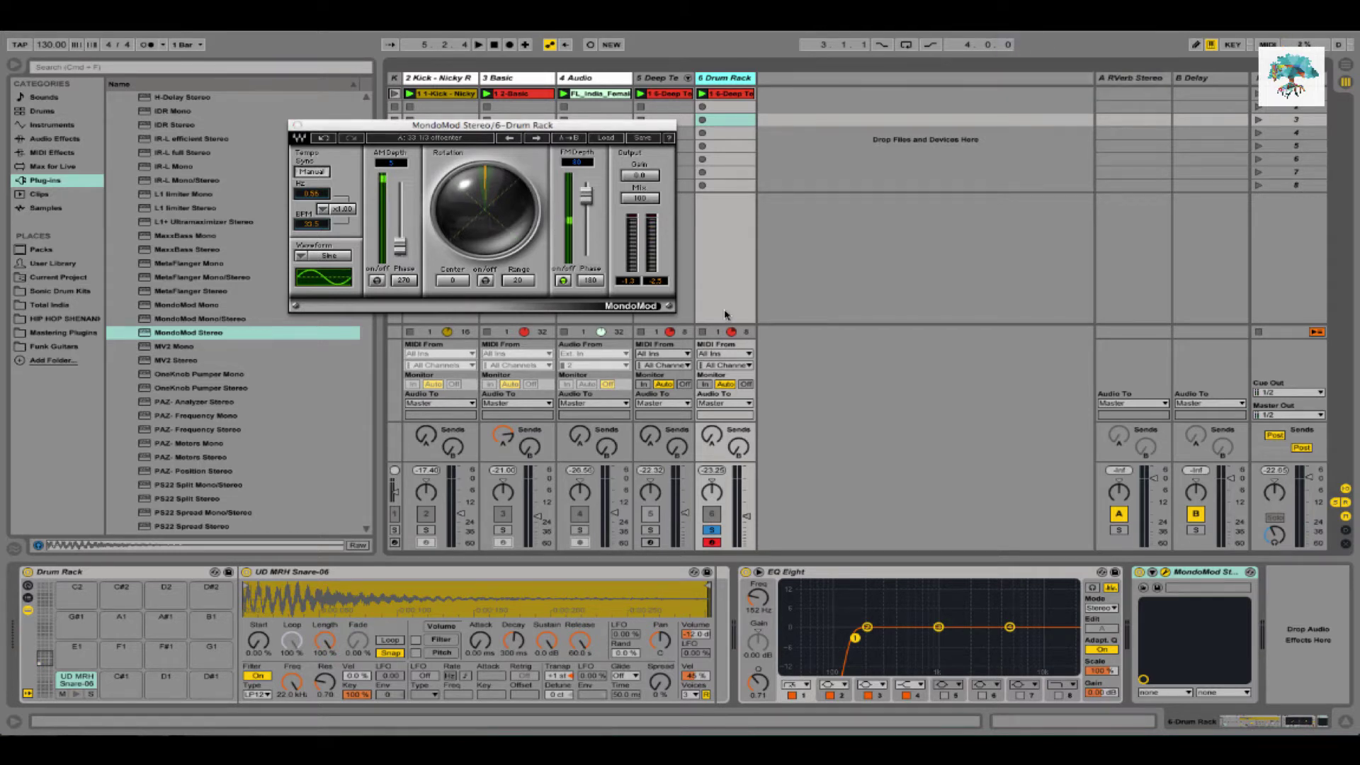
Close the MondoMod window, unsolo the Drum Rack track, and play the full mix
{"action": "left_click", "coordinate": [297, 125]}
{"action": "left_click", "coordinate": [711, 530]}
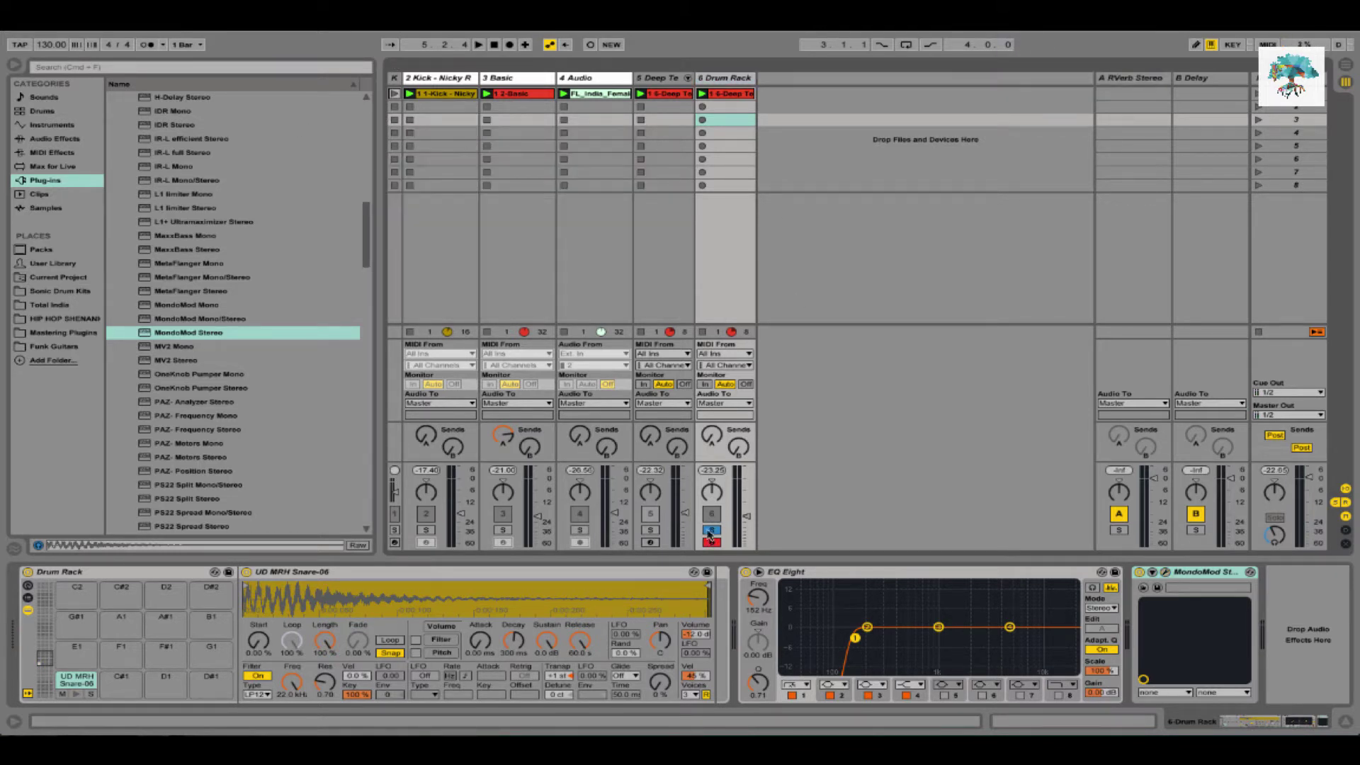
{"action": "key", "text": "space"}
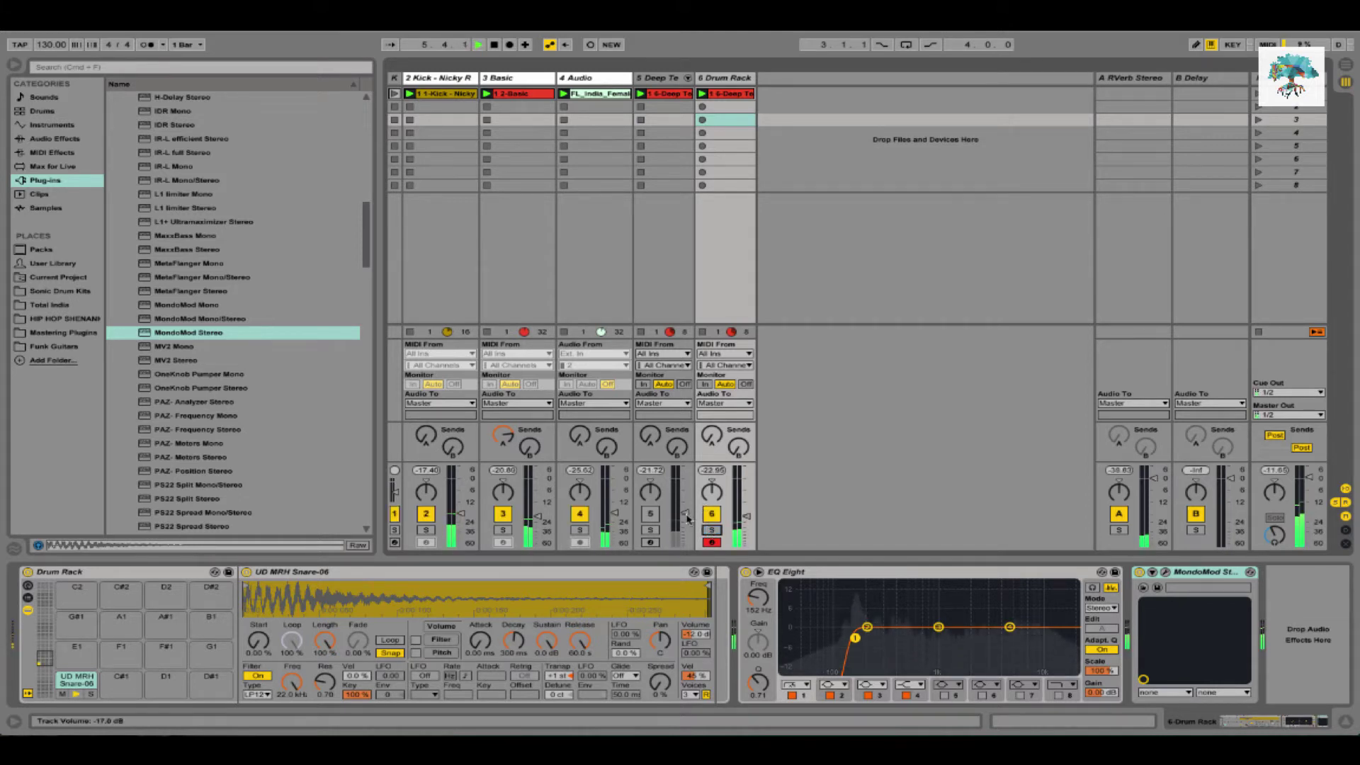
Delete MondoMod from the Drum Rack track and play the mix without it
{"action": "key", "text": "space"}
{"action": "left_click", "coordinate": [1208, 574]}
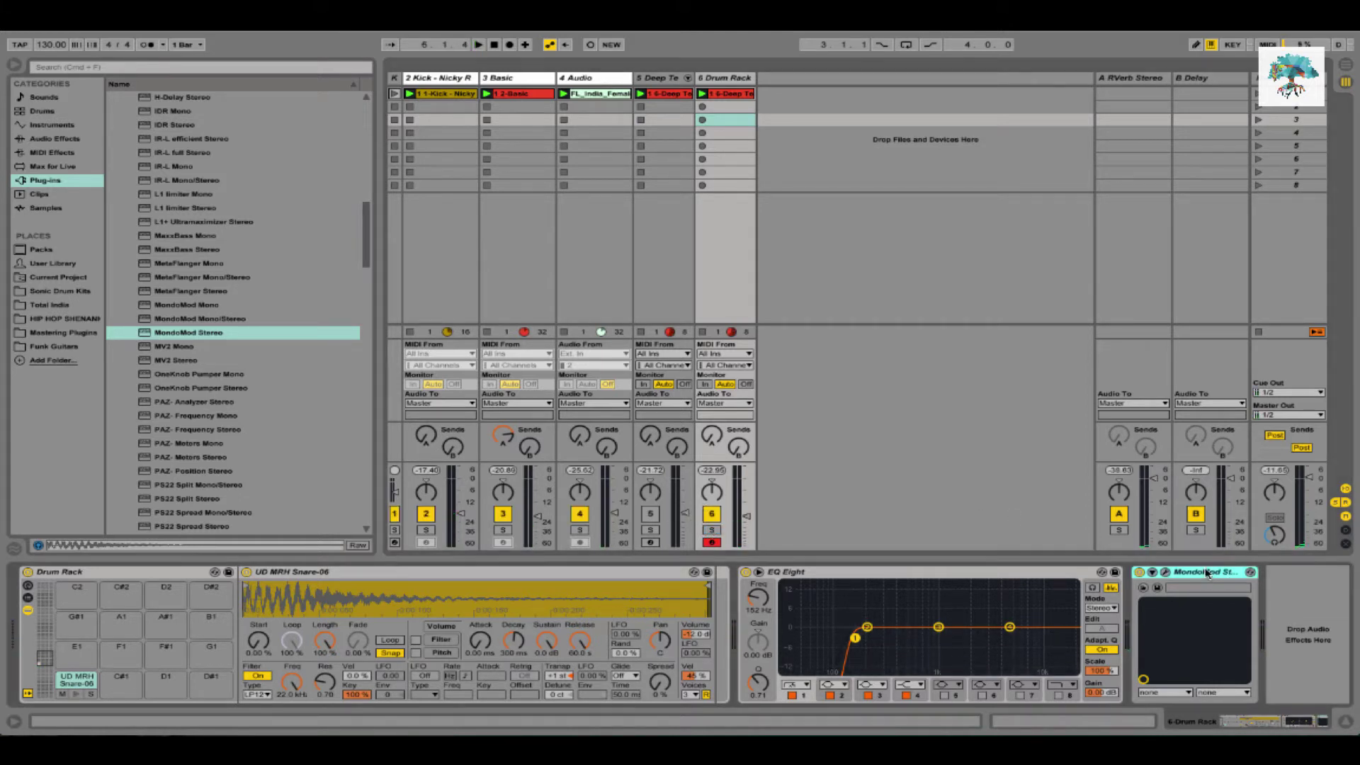
{"action": "key", "text": "Delete"}
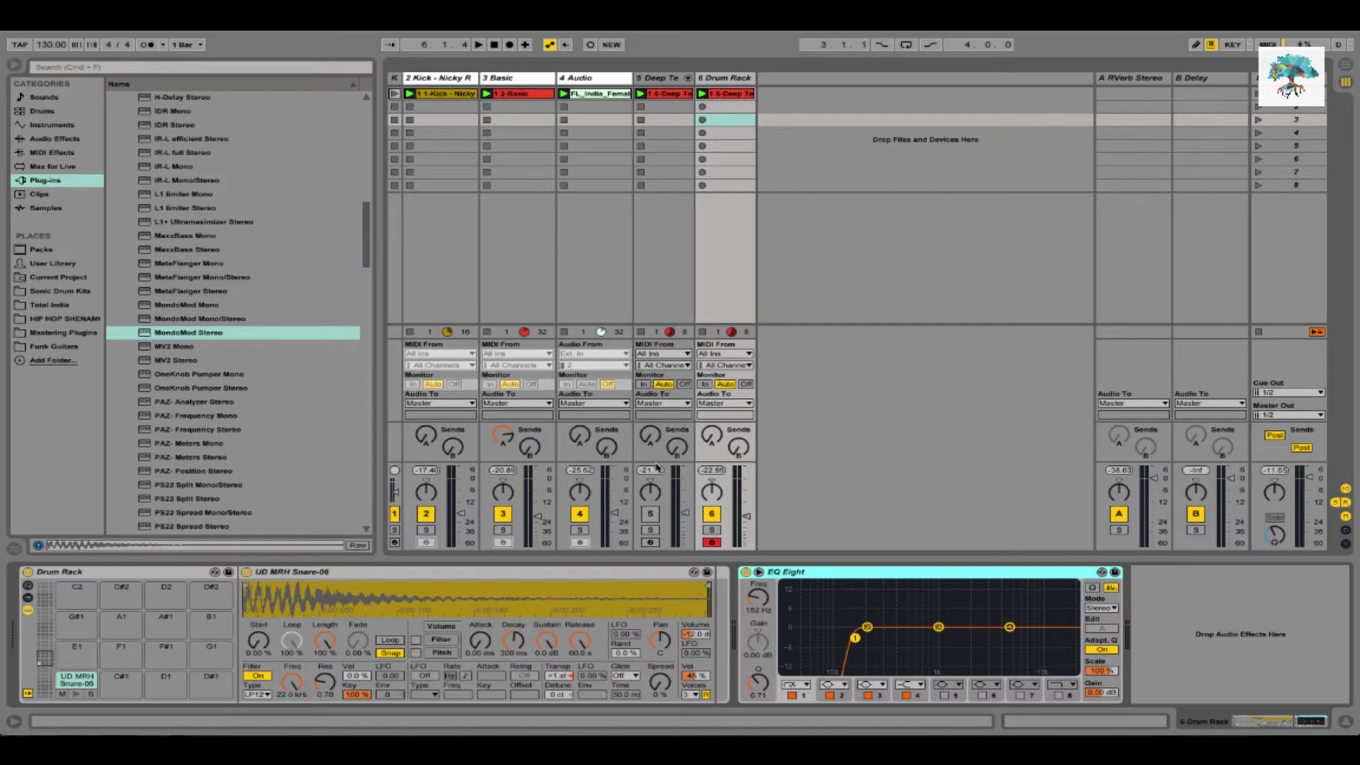
{"action": "key", "text": "space"}
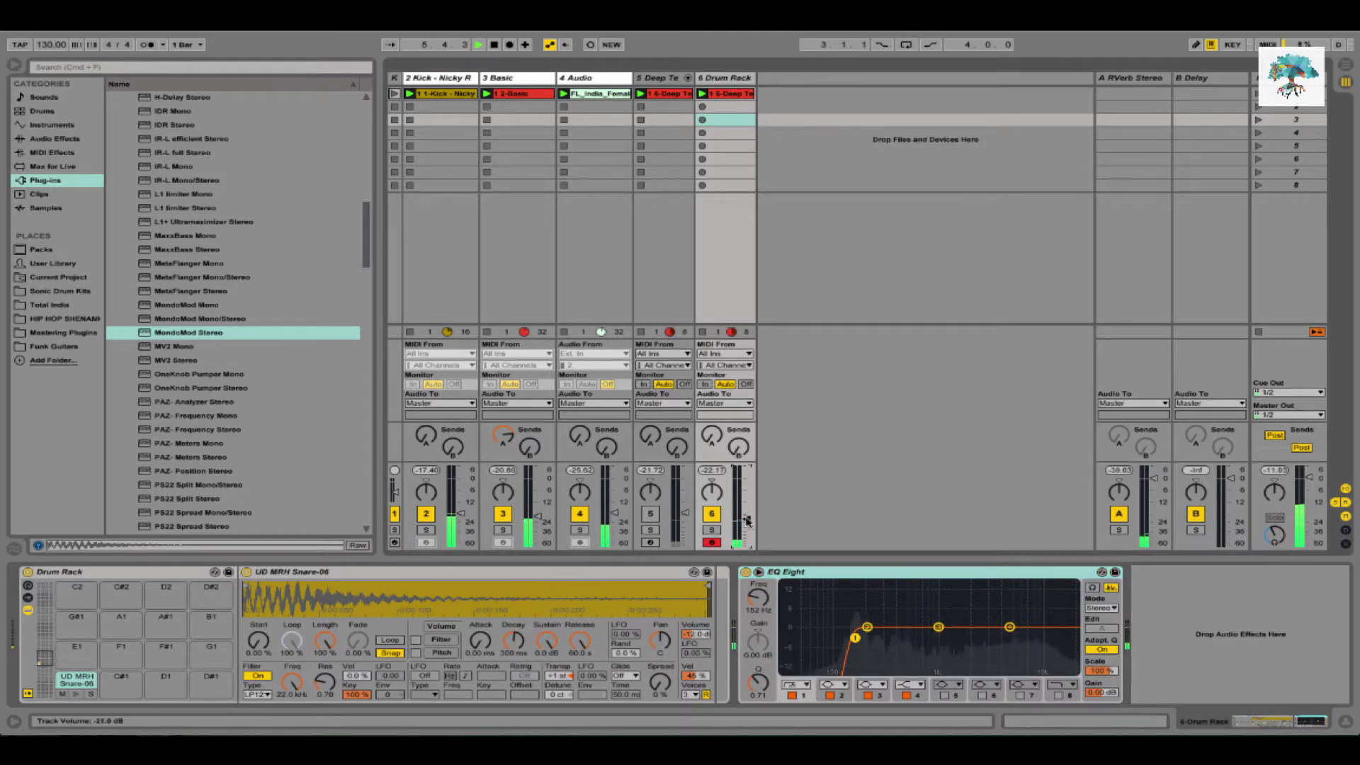
Stop playback and freeze the Drum Rack track
{"action": "key", "text": "space"}
{"action": "left_click", "coordinate": [730, 78]}
{"action": "right_click", "coordinate": [729, 81]}
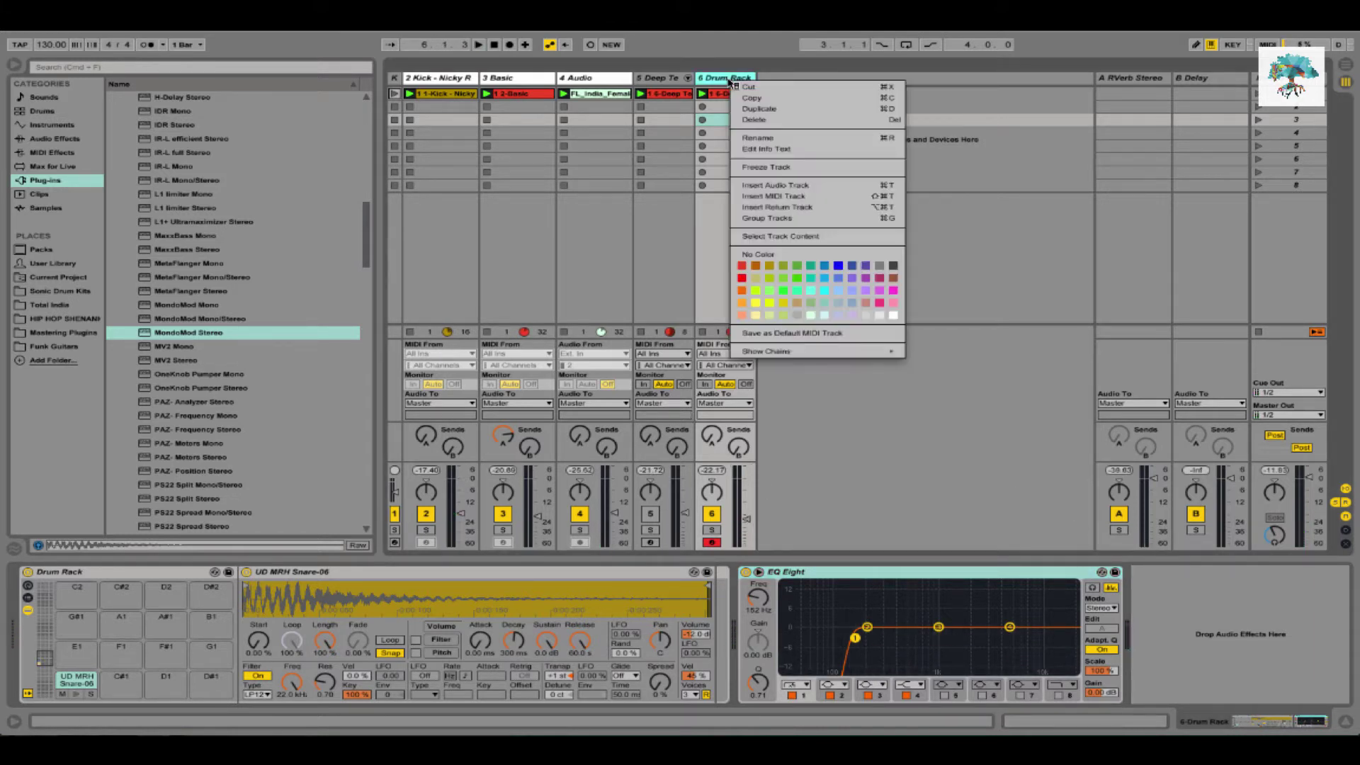
{"action": "left_click", "coordinate": [766, 167]}
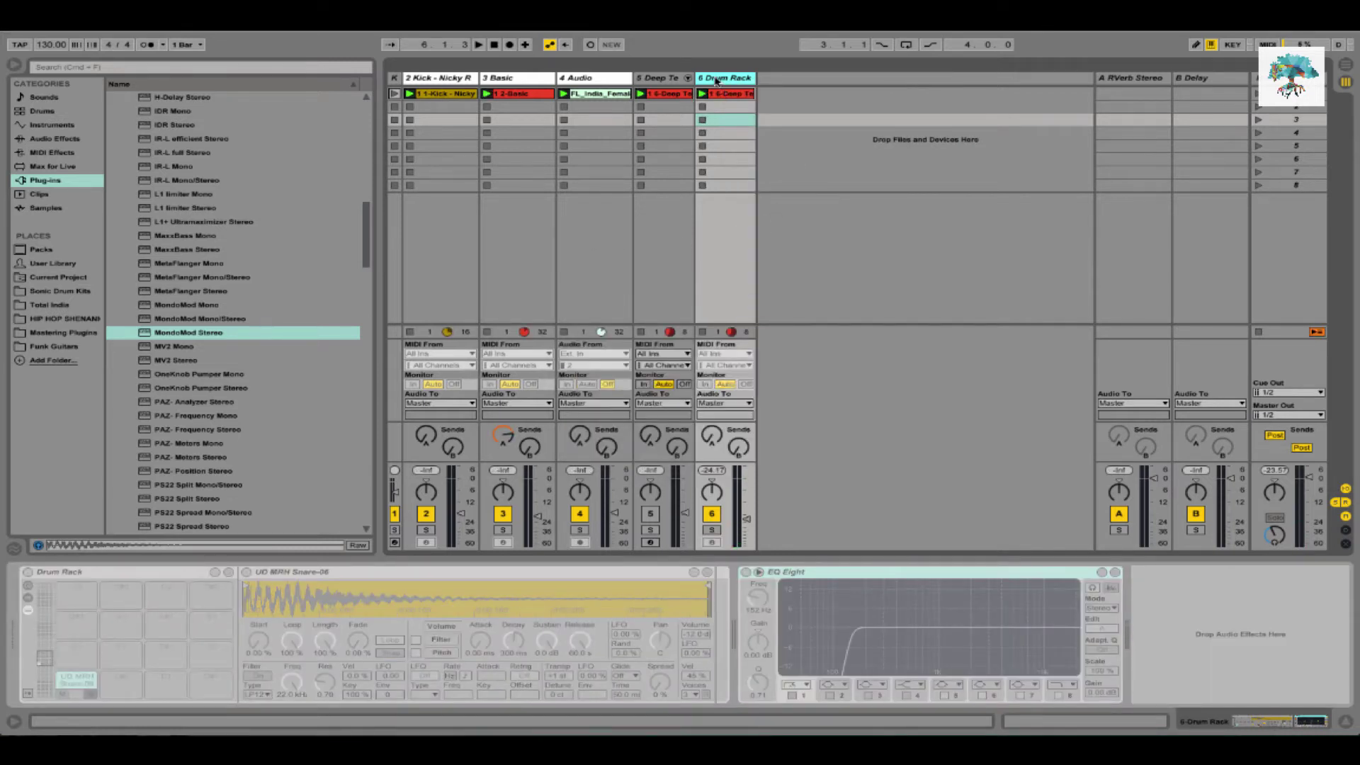
Insert a new MIDI track after the frozen track and load an empty Drum Rack on it
{"action": "key", "text": "super+shift+t"}
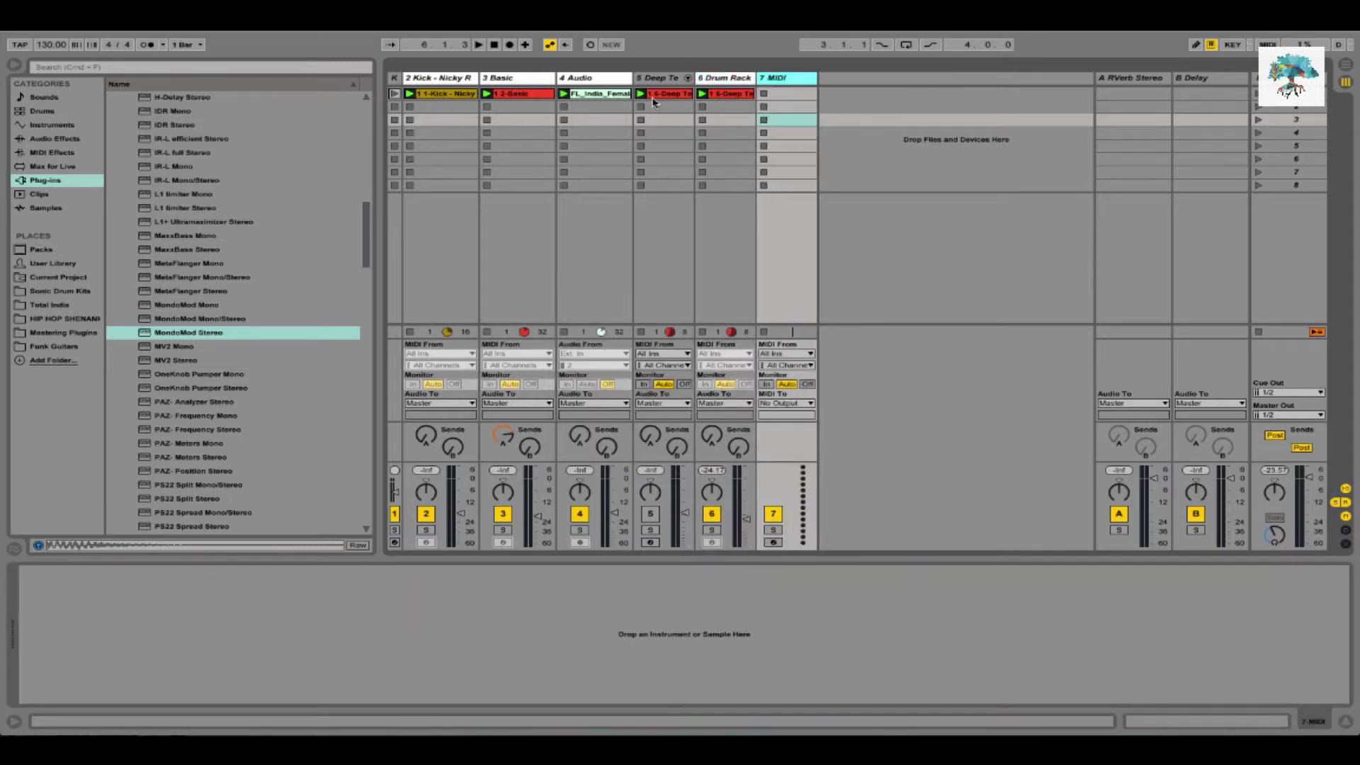
{"action": "left_click", "coordinate": [69, 127]}
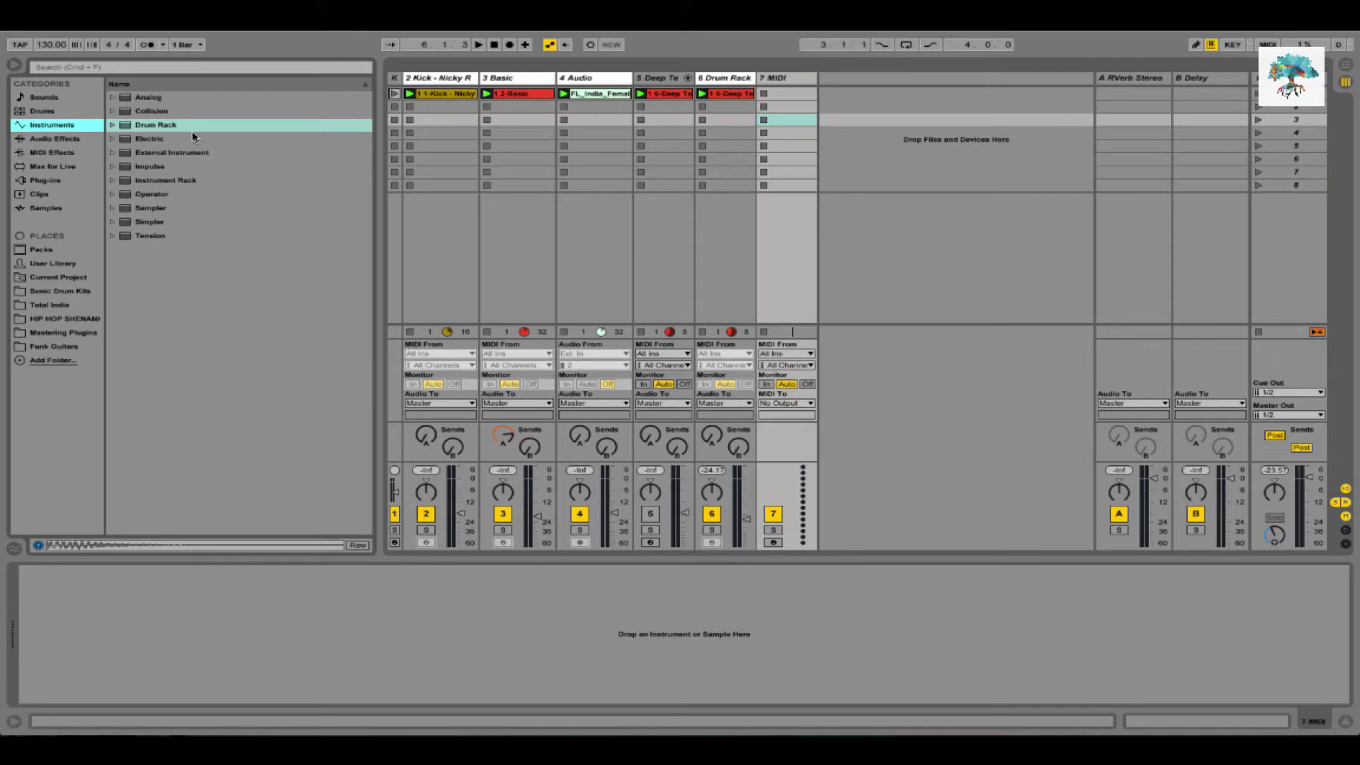
{"action": "double_click", "coordinate": [189, 126]}
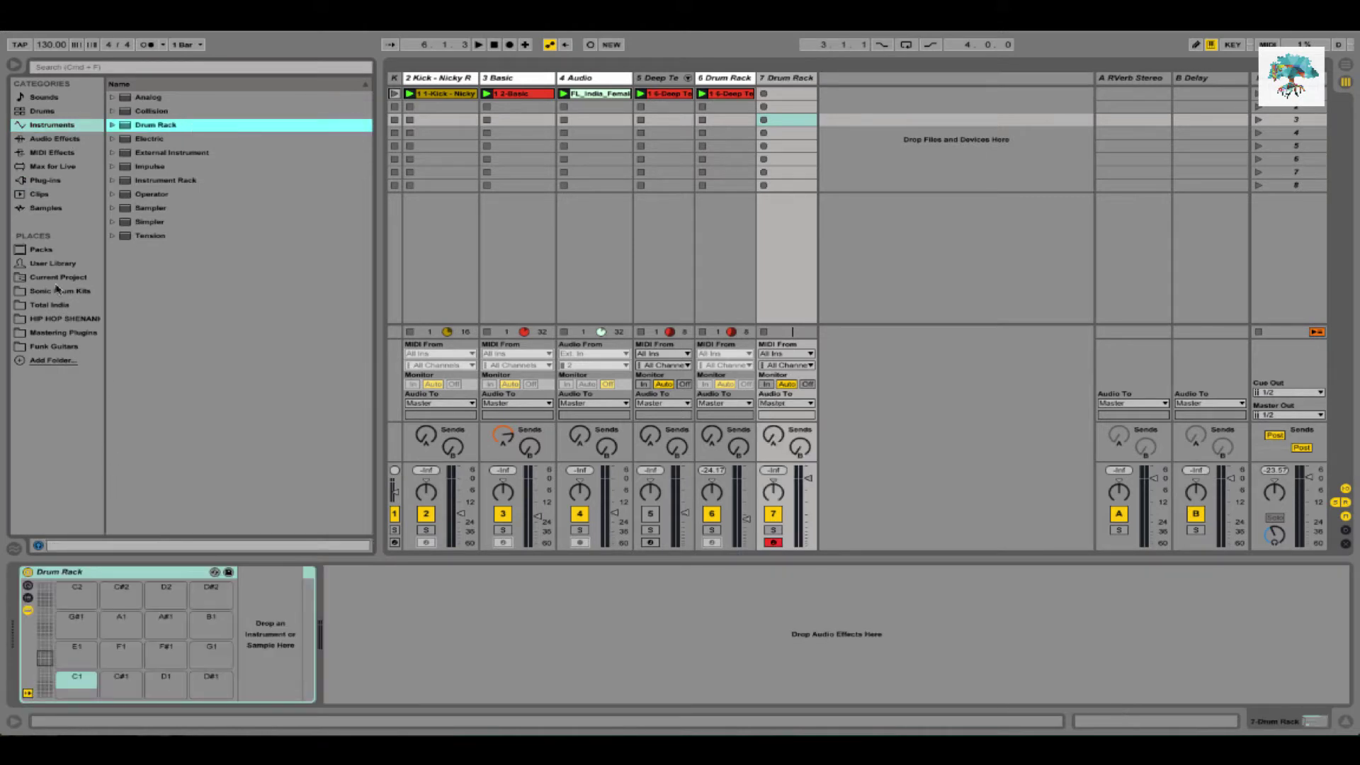
Audition hi-hat samples in the UD Prog Hats folder of the Progressive House kit in Sonic Drum Kits
{"action": "left_click", "coordinate": [53, 183]}
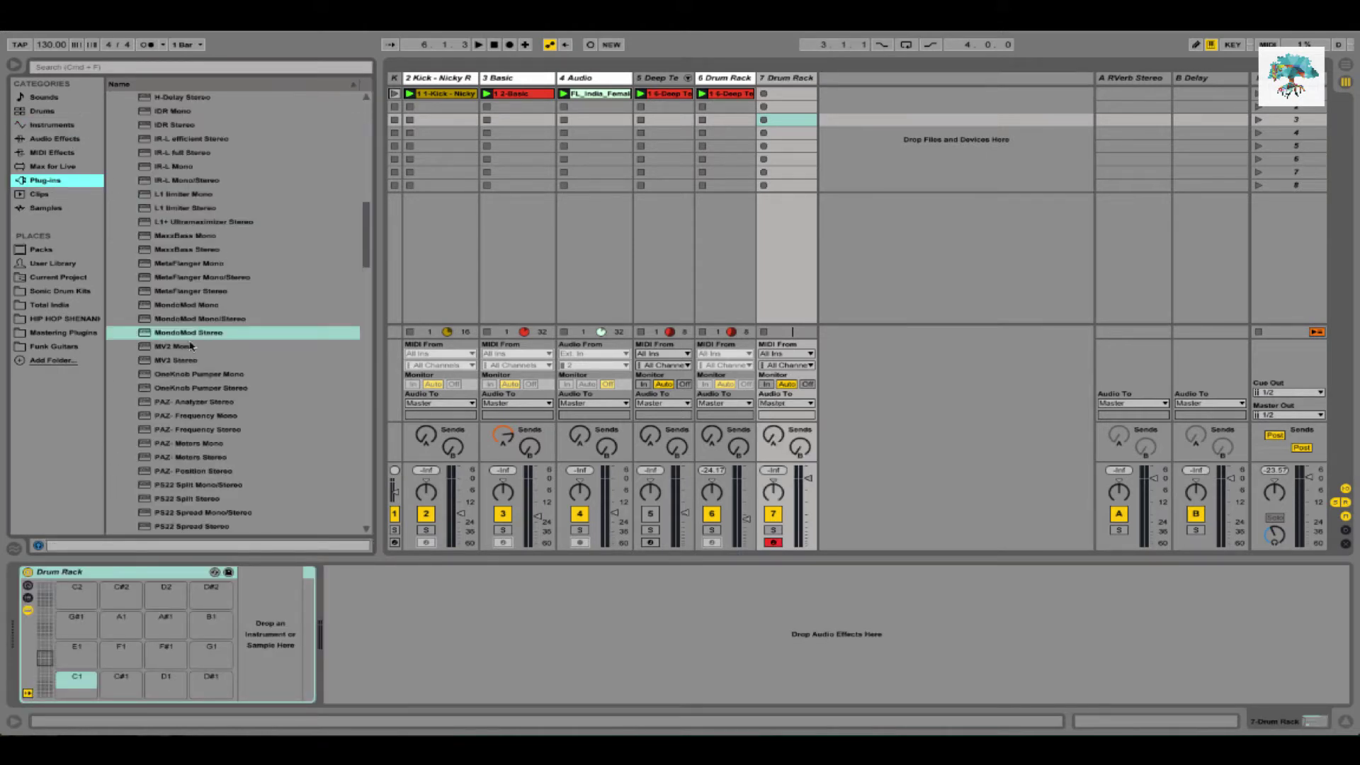
{"action": "left_click", "coordinate": [58, 292]}
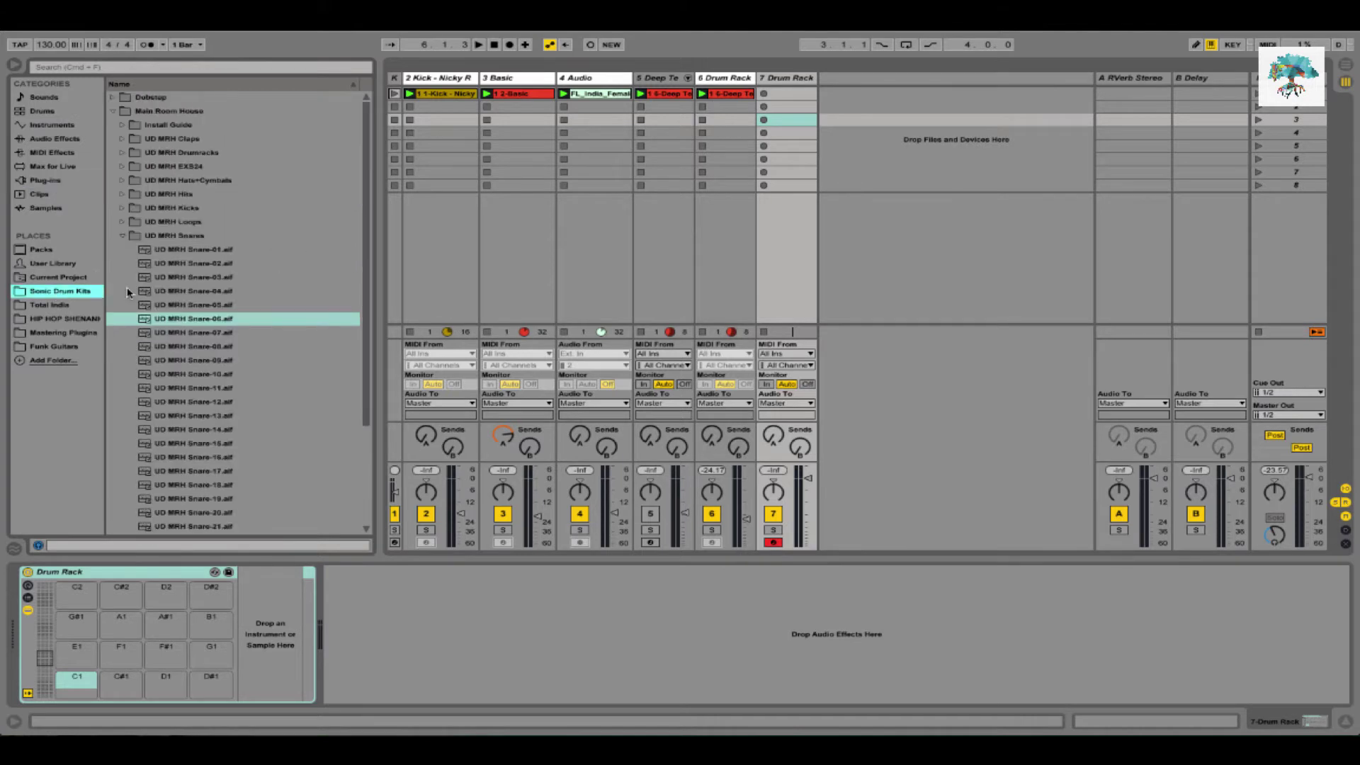
{"action": "left_click", "coordinate": [122, 237]}
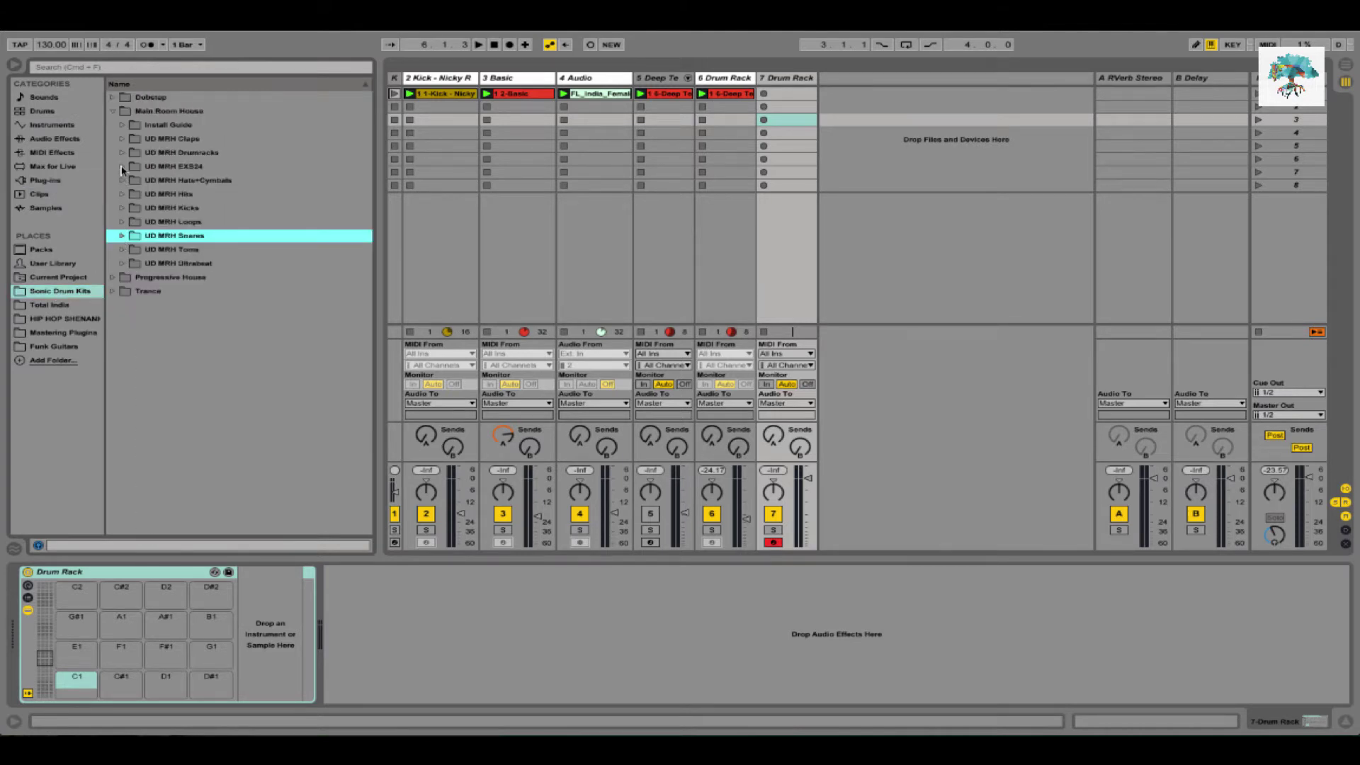
{"action": "left_click", "coordinate": [122, 277]}
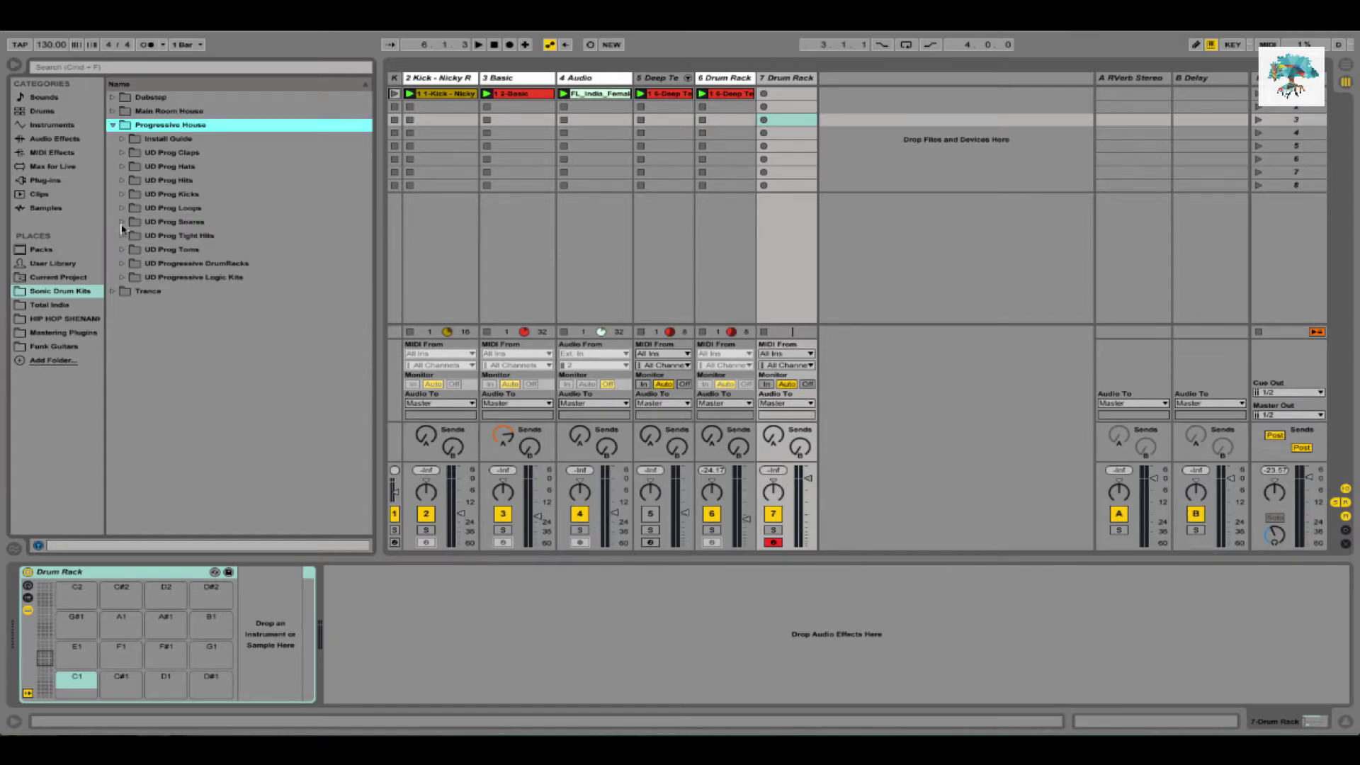
{"action": "left_click", "coordinate": [123, 167]}
{"action": "left_click", "coordinate": [179, 263]}
{"action": "left_click", "coordinate": [215, 306]}
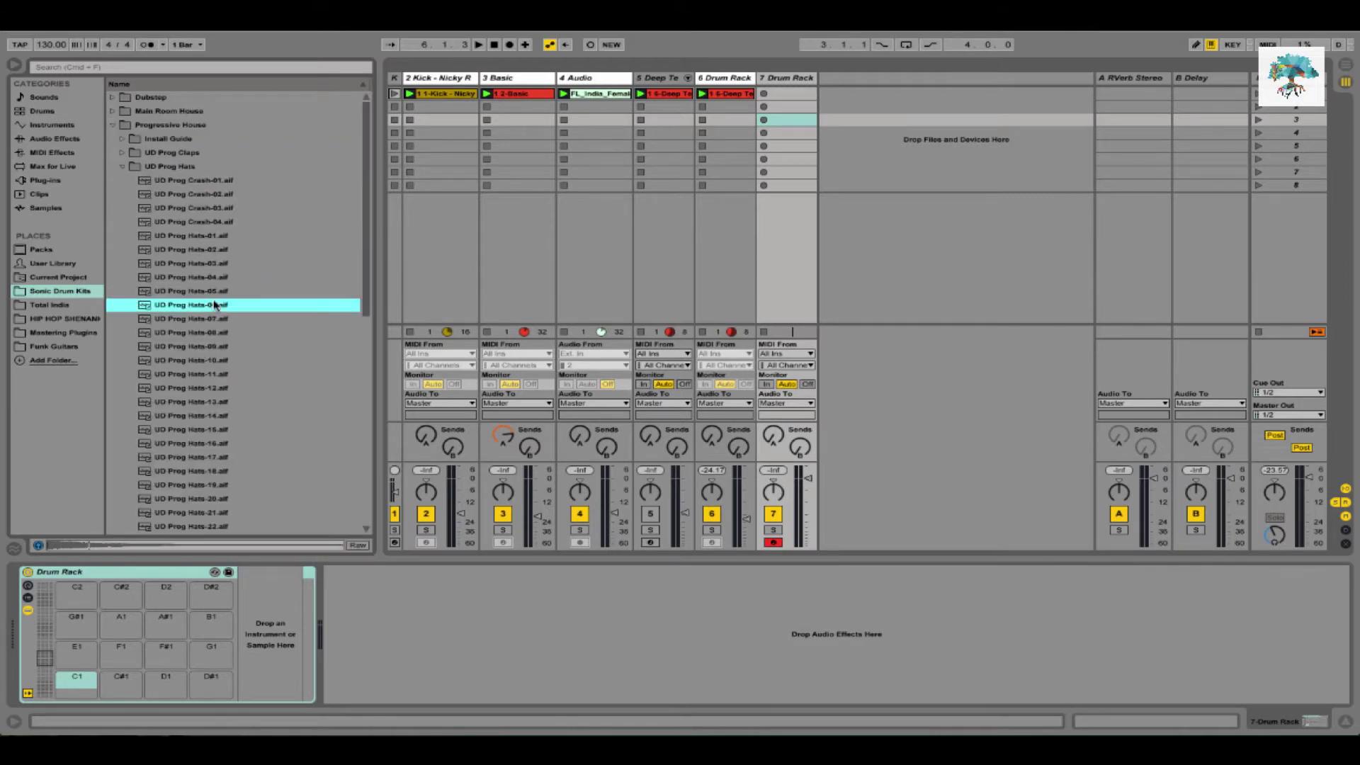
{"action": "left_click", "coordinate": [206, 321]}
{"action": "left_click", "coordinate": [199, 346]}
{"action": "key", "text": "Up"}
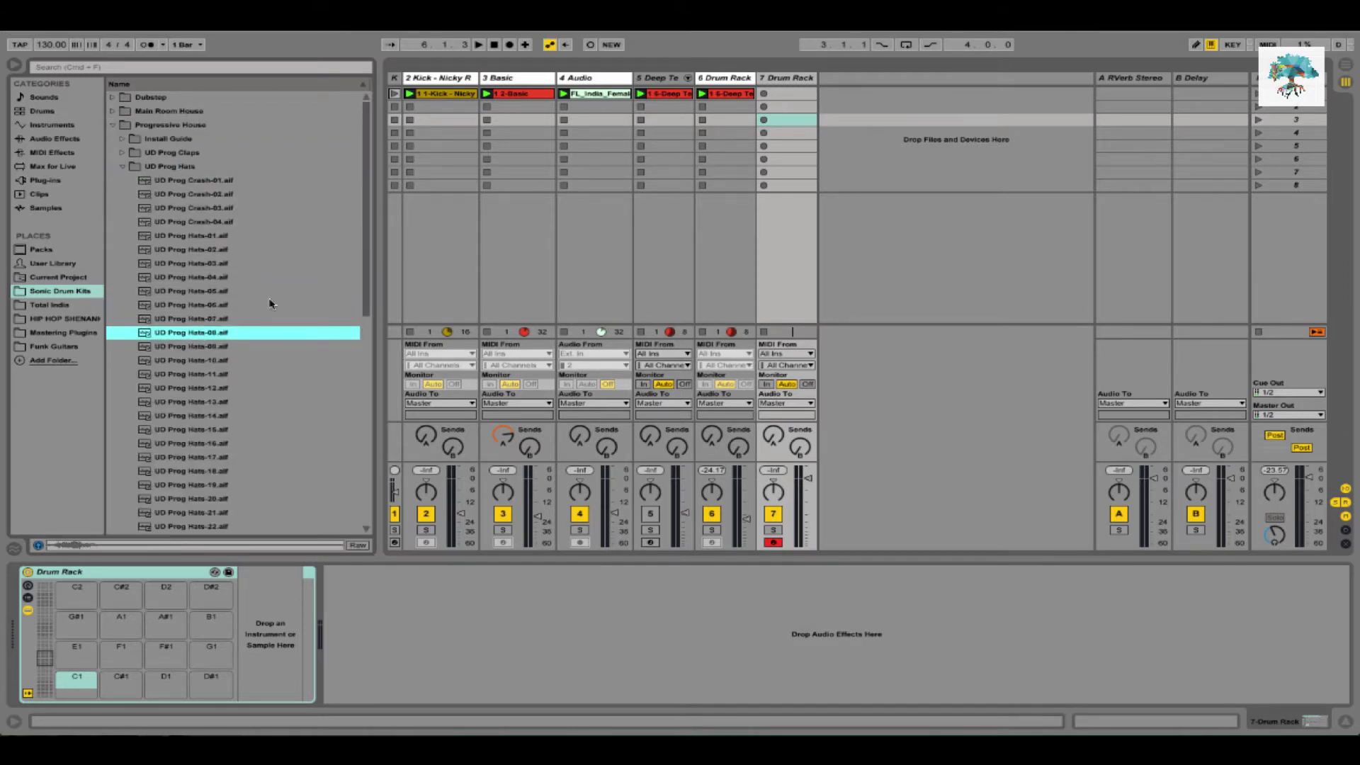
{"action": "key", "text": "Down"}
{"action": "key", "text": "Down"}
{"action": "key", "text": "Down"}
{"action": "key", "text": "Down"}
{"action": "key", "text": "Down"}
{"action": "key", "text": "Down"}
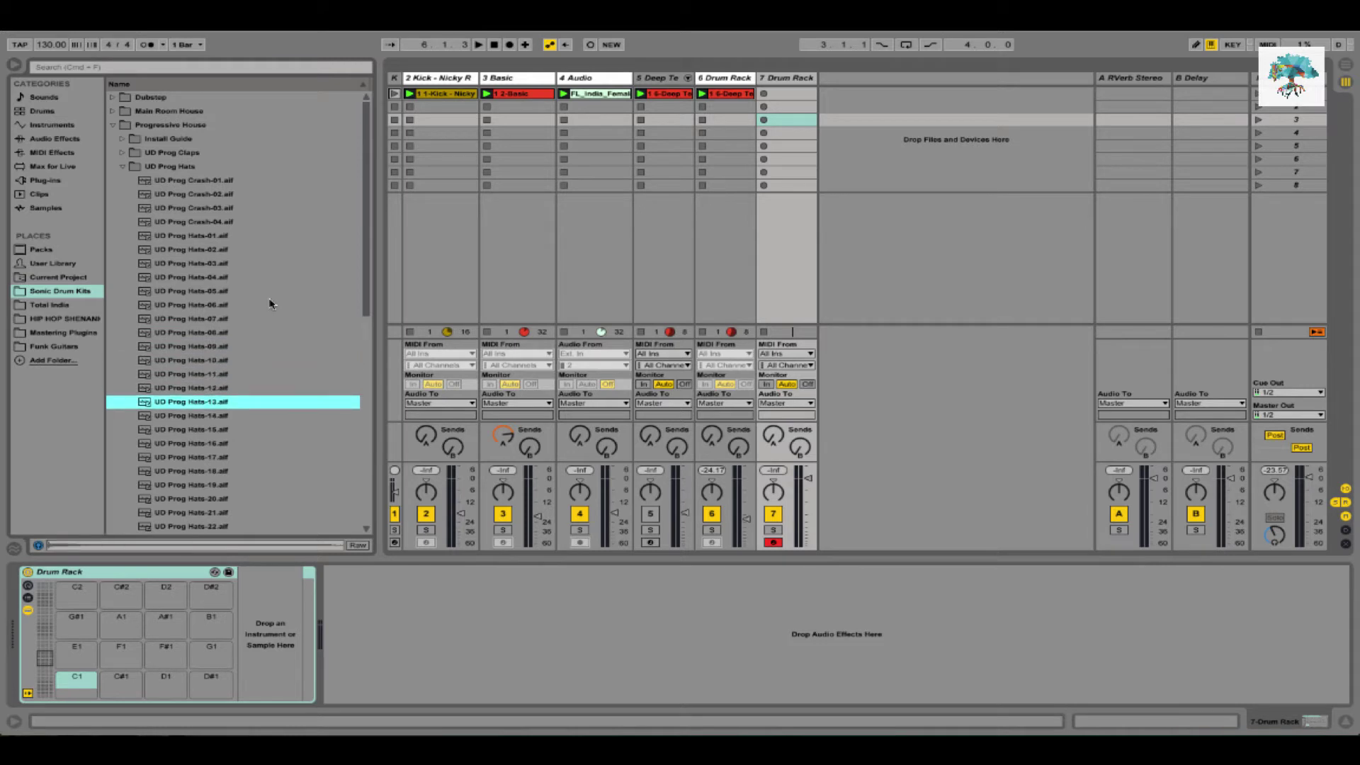
Search the drum presets for 808, load Kit-808 Classic on the new MIDI track, and clear the search
{"action": "left_click", "coordinate": [64, 97]}
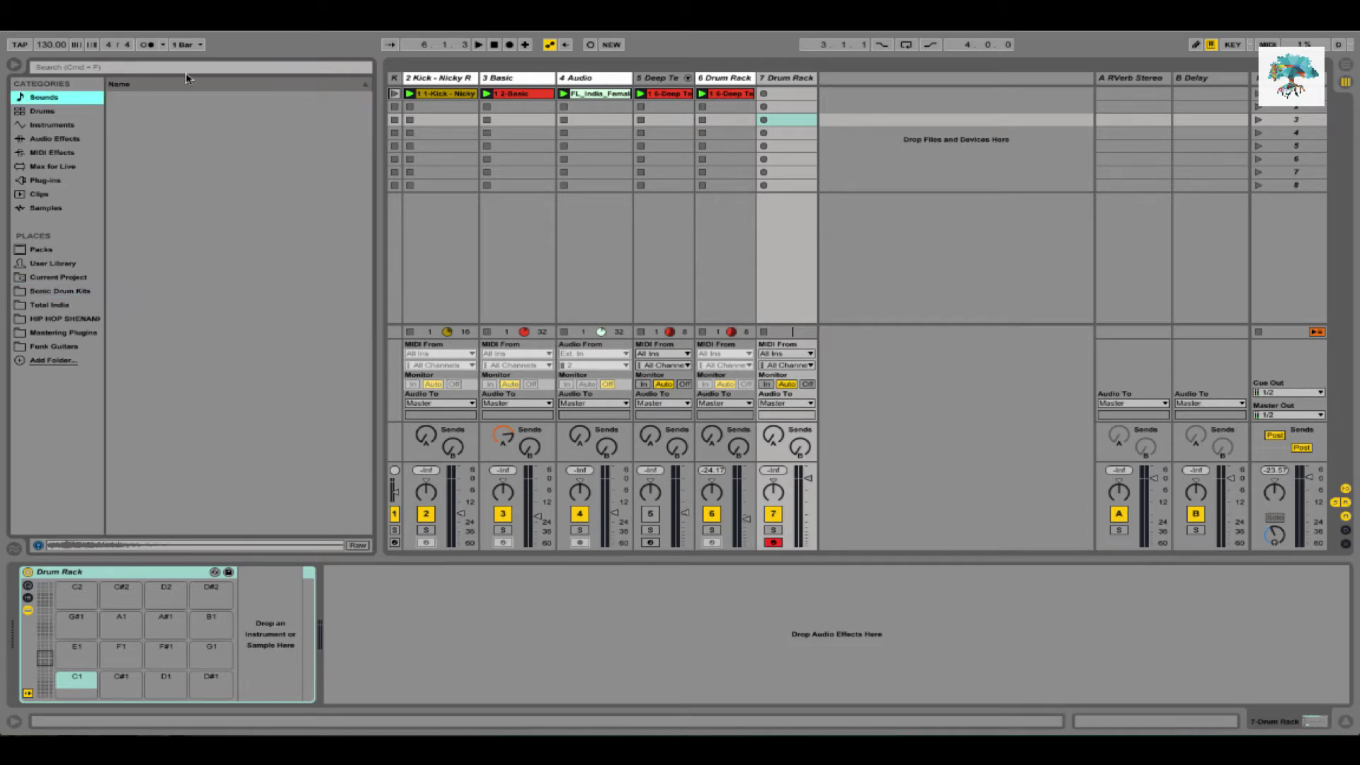
{"action": "left_click", "coordinate": [74, 111]}
{"action": "left_click", "coordinate": [123, 69]}
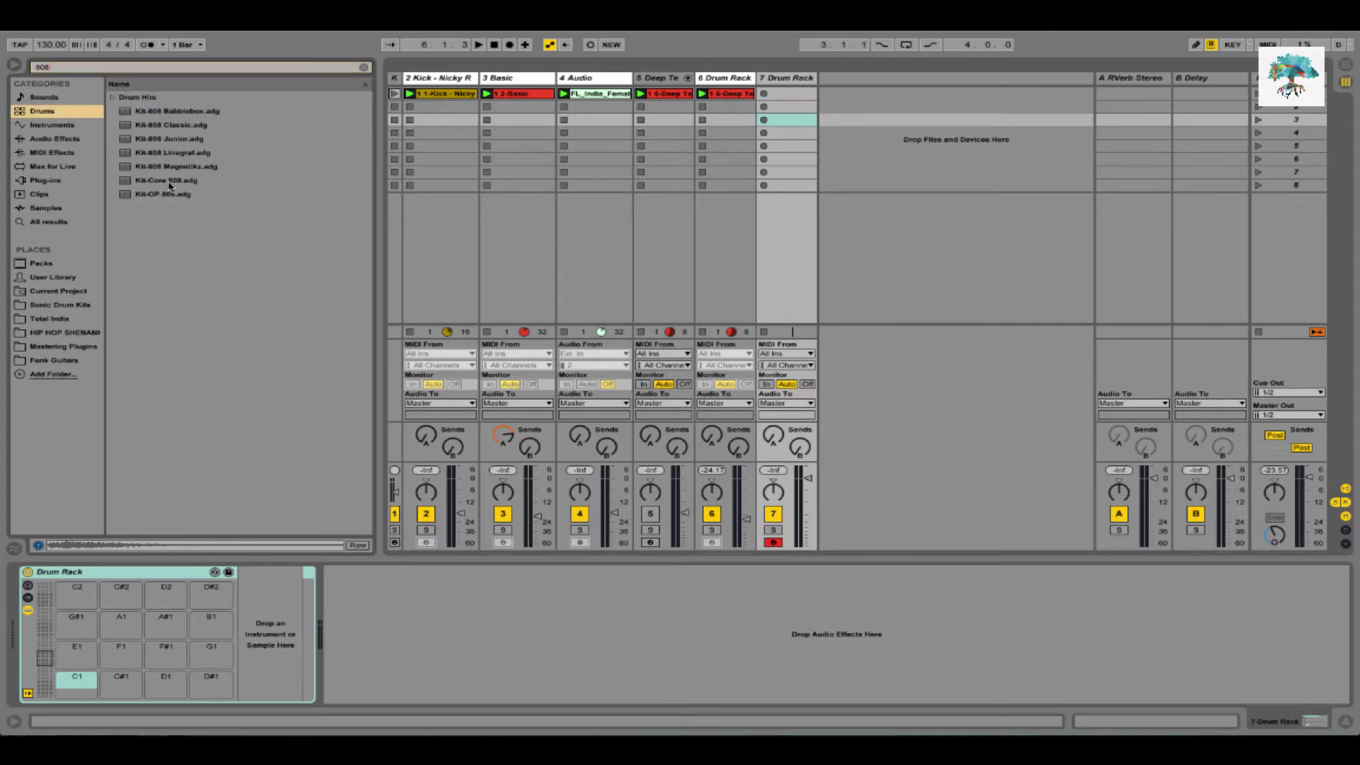
{"action": "left_click", "coordinate": [170, 185]}
{"action": "left_click", "coordinate": [169, 163]}
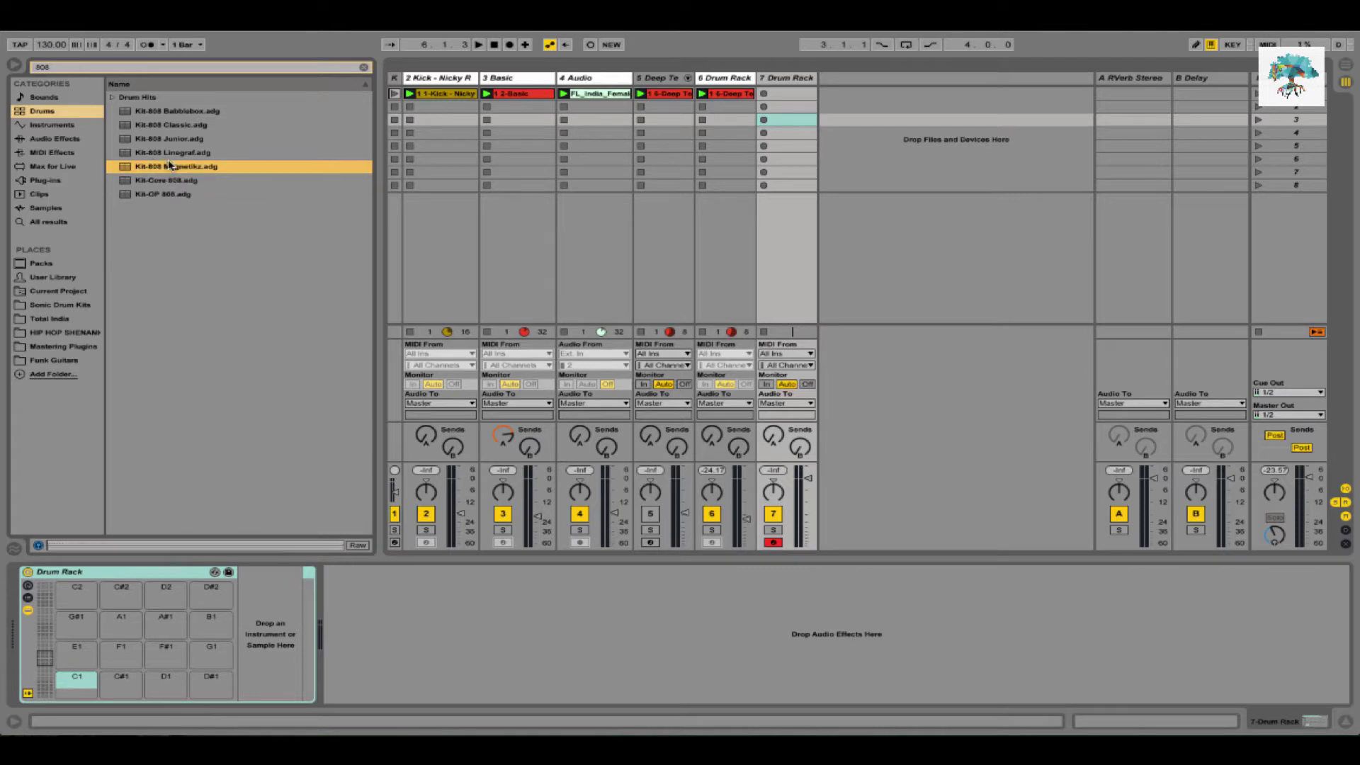
{"action": "left_click", "coordinate": [170, 130]}
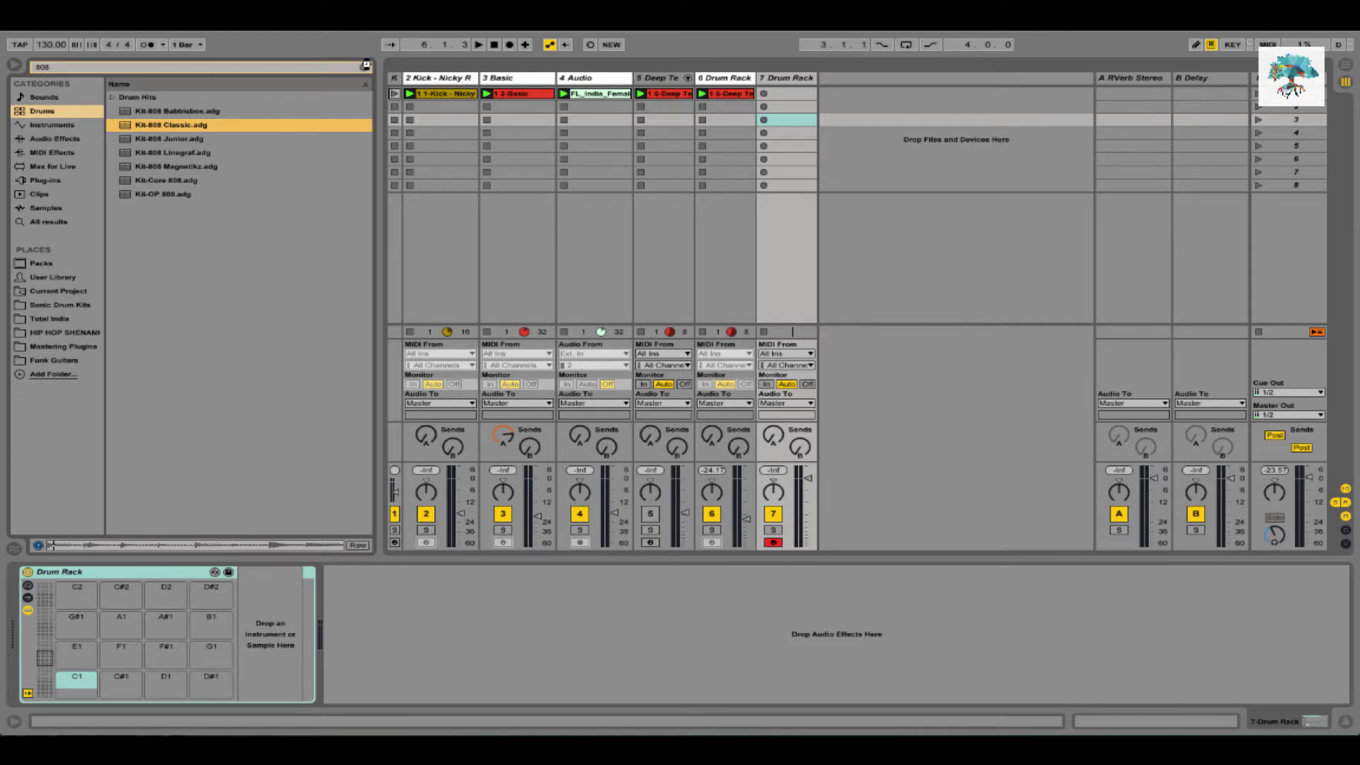
{"action": "key", "text": "Return"}
{"action": "left_click", "coordinate": [364, 68]}
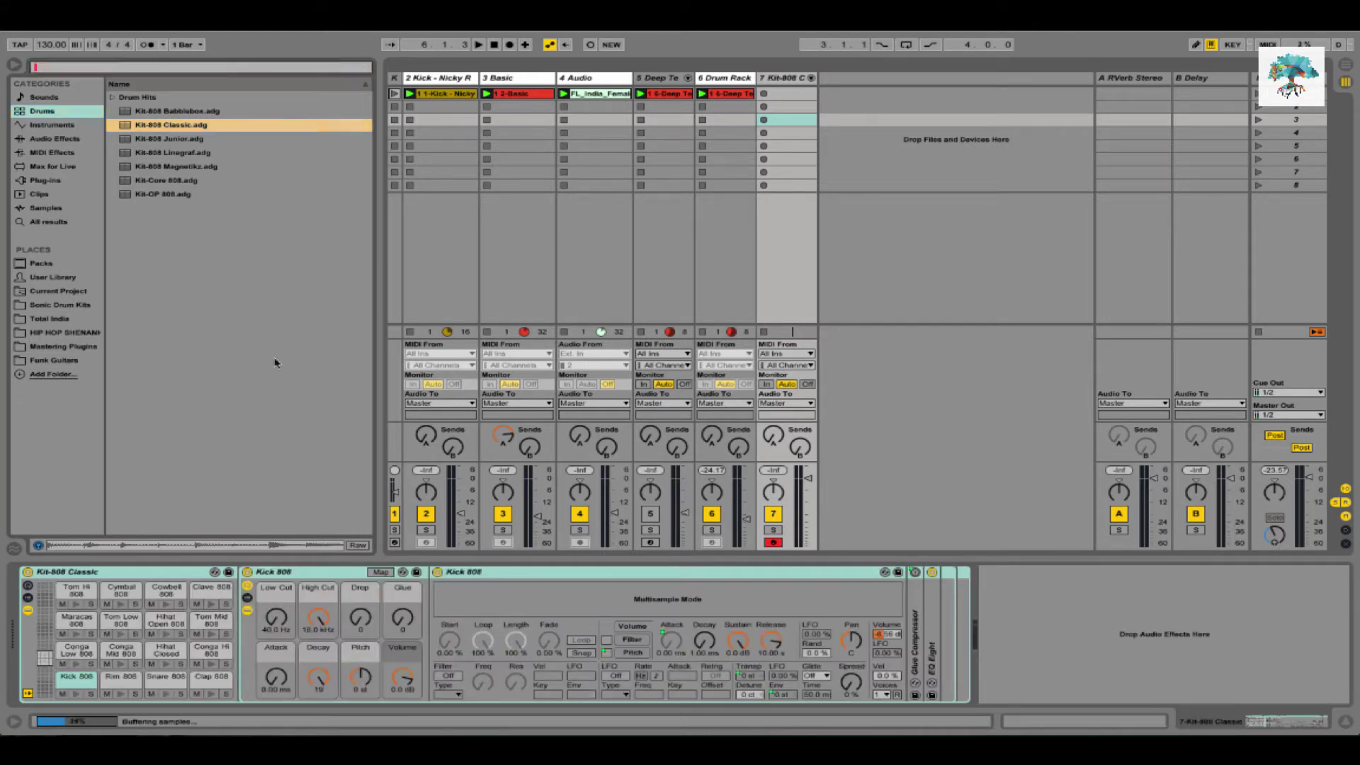
Lower the Kit-808 Classic track's volume while auditioning its rim and clap pads
{"action": "left_click", "coordinate": [122, 695]}
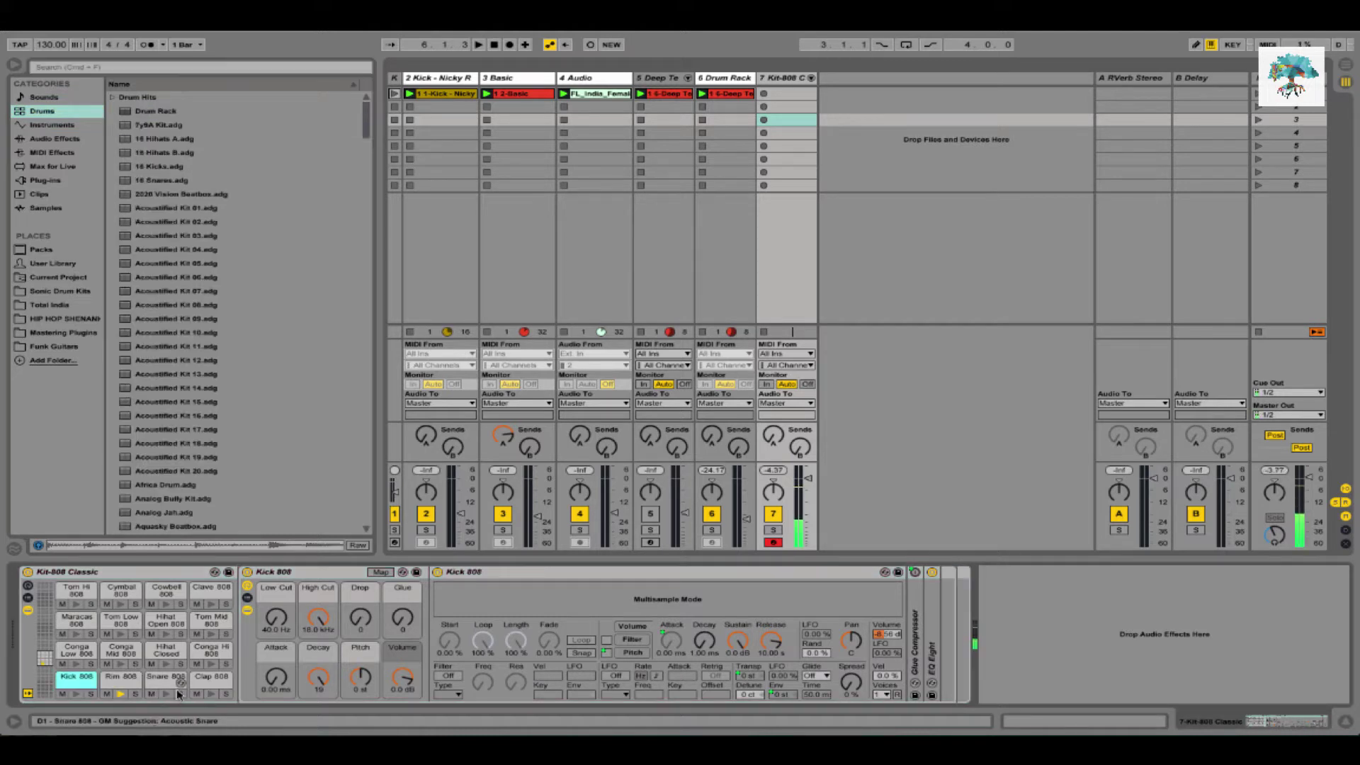
{"action": "left_click", "coordinate": [810, 494]}
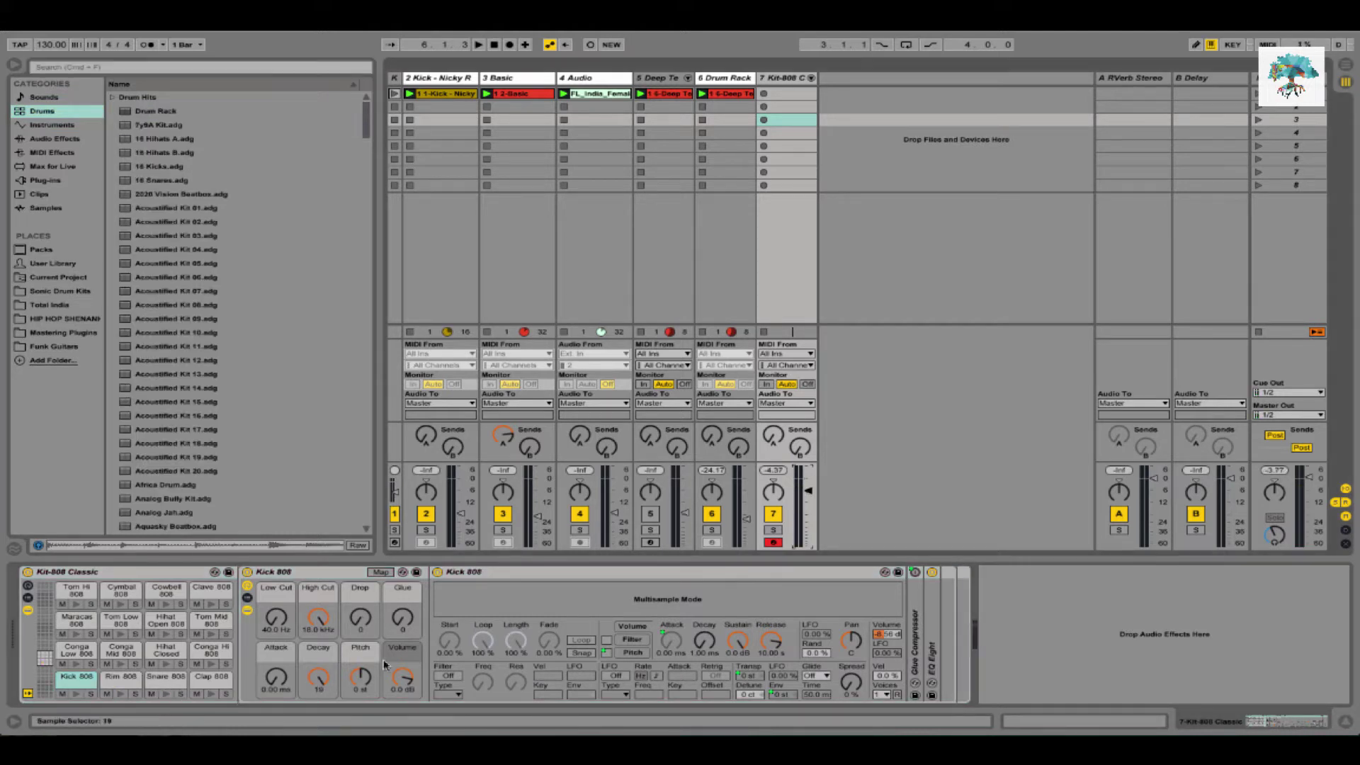
{"action": "left_click", "coordinate": [211, 694]}
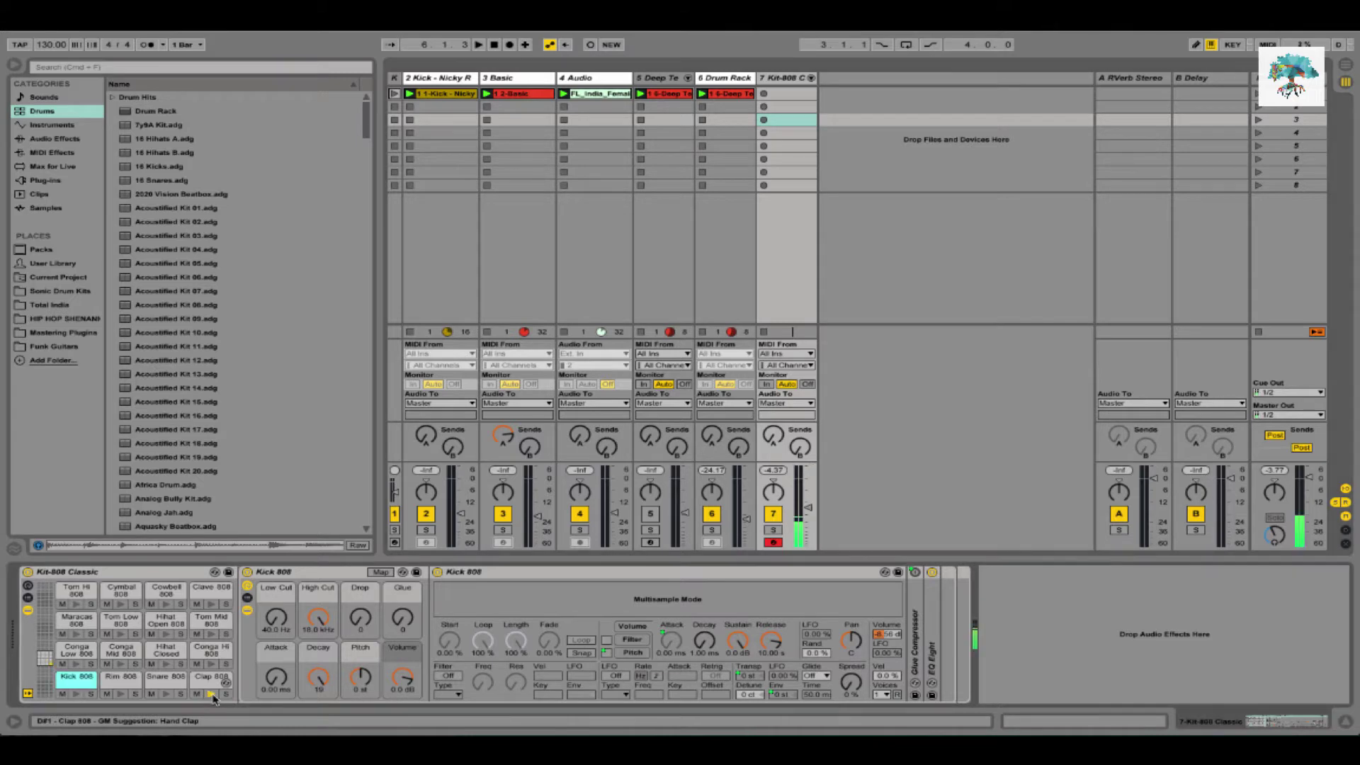
Create an empty one-bar MIDI clip in the Kit-808 track's first slot and audition the kit's sounds in the note editor
{"action": "double_click", "coordinate": [783, 94]}
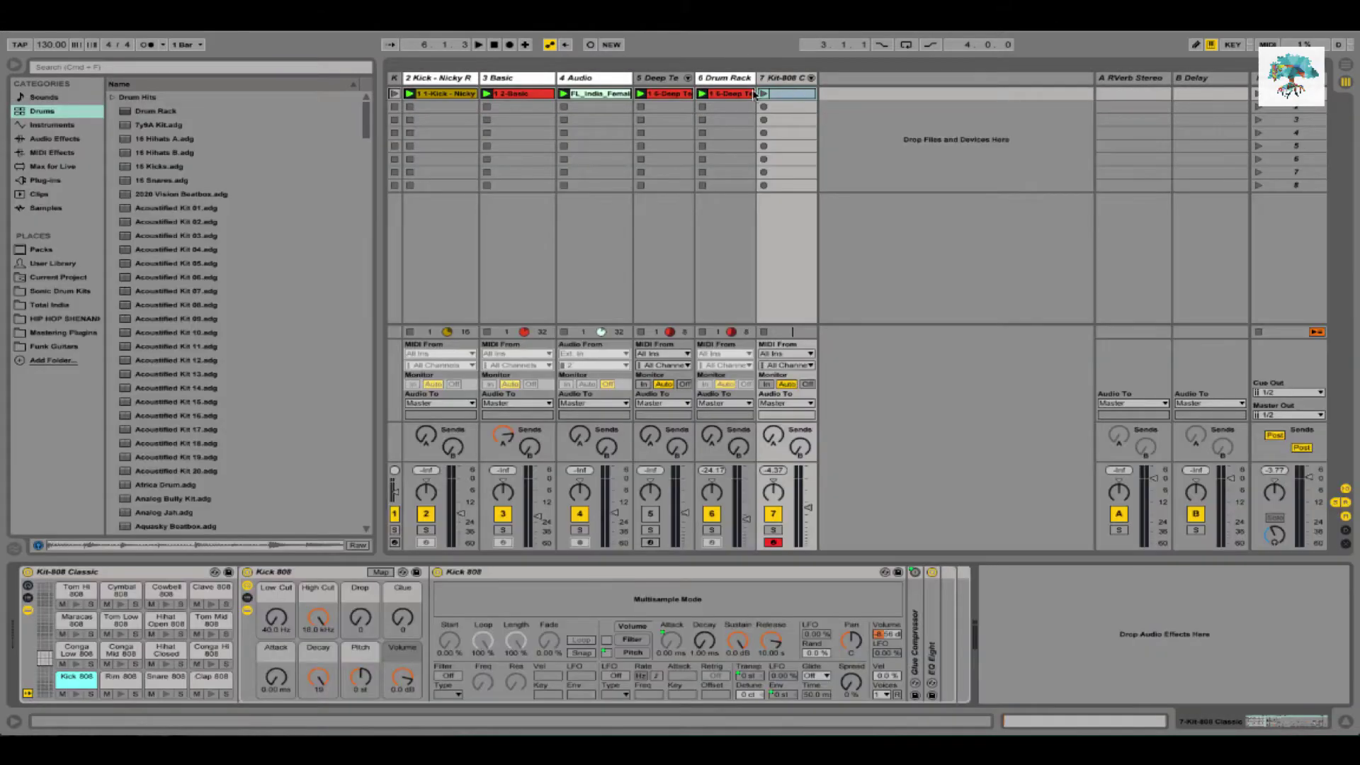
{"action": "double_click", "coordinate": [754, 94]}
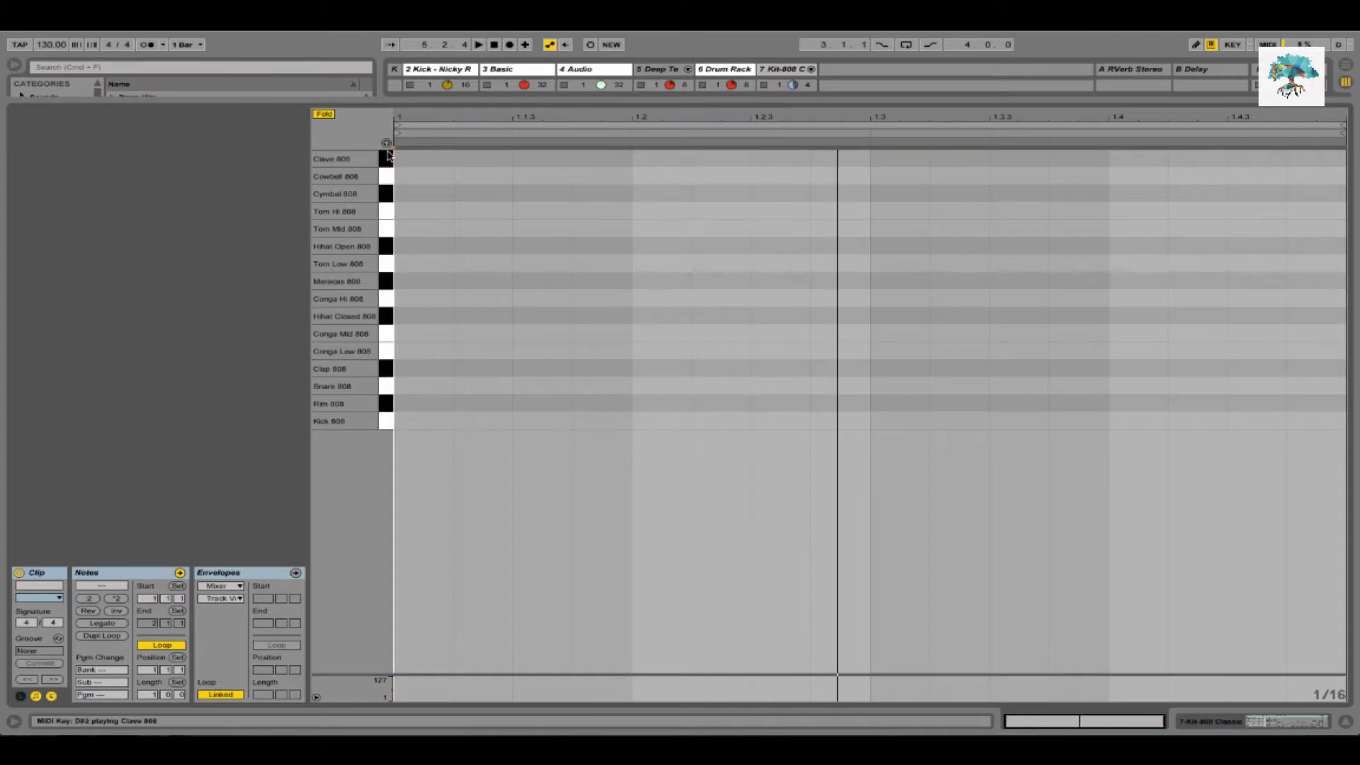
{"action": "left_click_drag", "start_coordinate": [386, 158], "coordinate": [393, 319]}
Place Hihat Closed 808 sixteenth notes at 1.1.1, 1.1.2, 1.1.4, 1.2.2 and 1.3.1
{"action": "left_click", "coordinate": [476, 316]}
{"action": "left_click", "coordinate": [602, 315]}
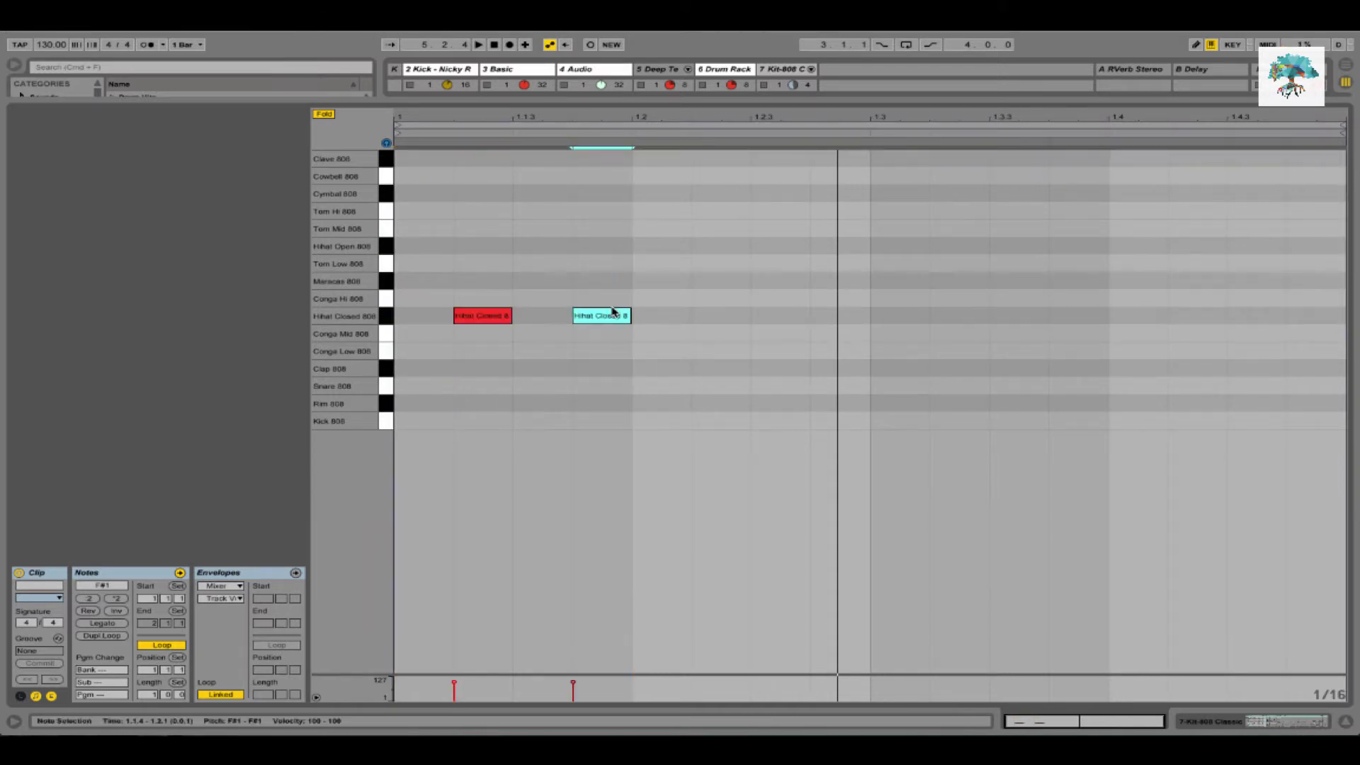
{"action": "left_click", "coordinate": [401, 320]}
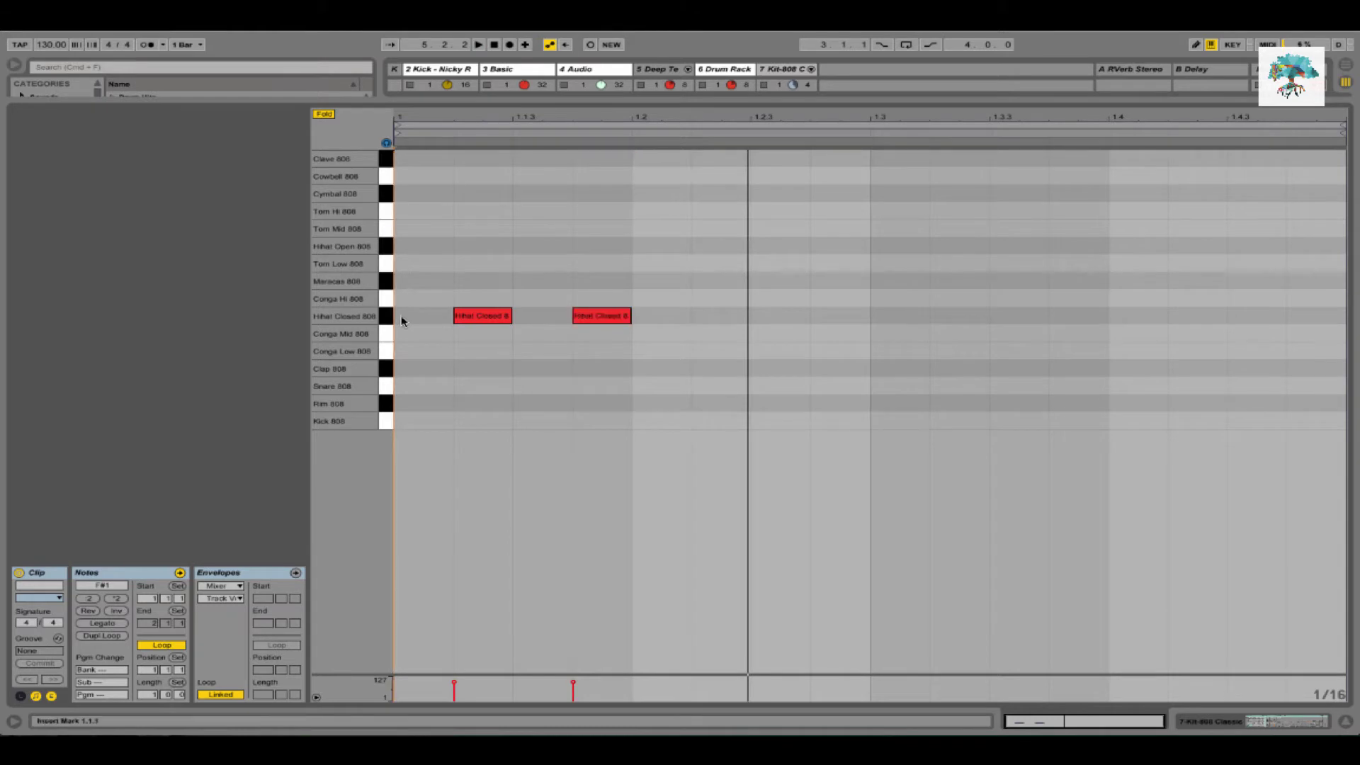
{"action": "left_click", "coordinate": [433, 318]}
{"action": "left_click", "coordinate": [541, 316]}
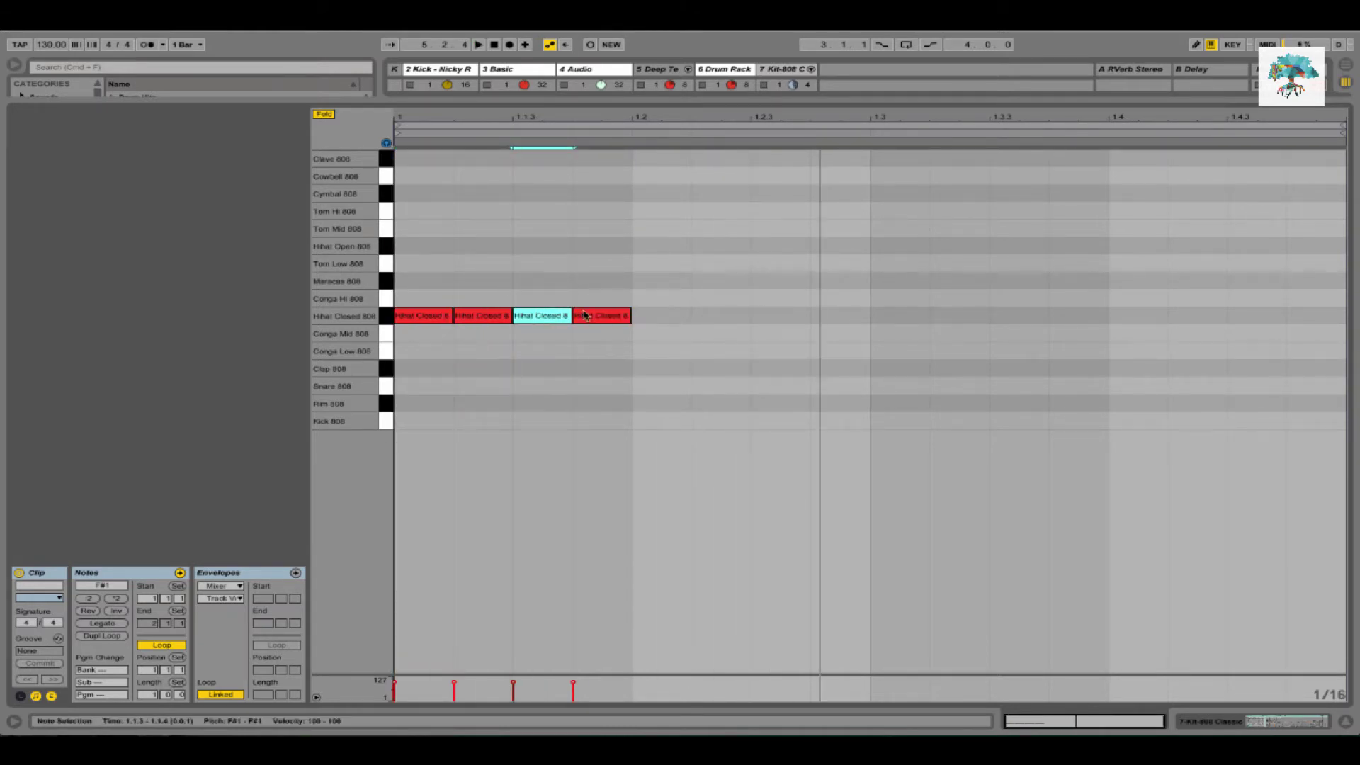
{"action": "left_click_drag", "start_coordinate": [568, 316], "coordinate": [746, 319]}
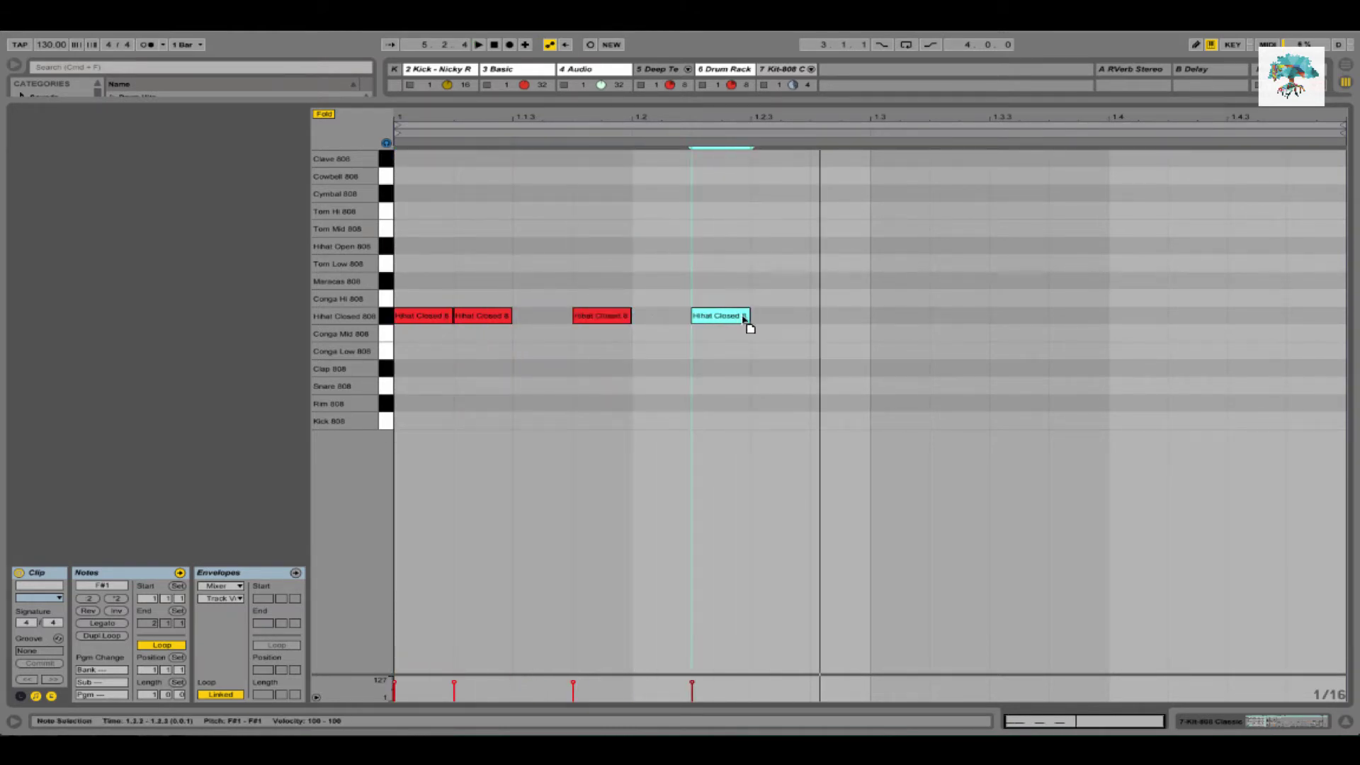
{"action": "left_click", "coordinate": [850, 316]}
{"action": "left_click_drag", "start_coordinate": [850, 316], "coordinate": [925, 325]}
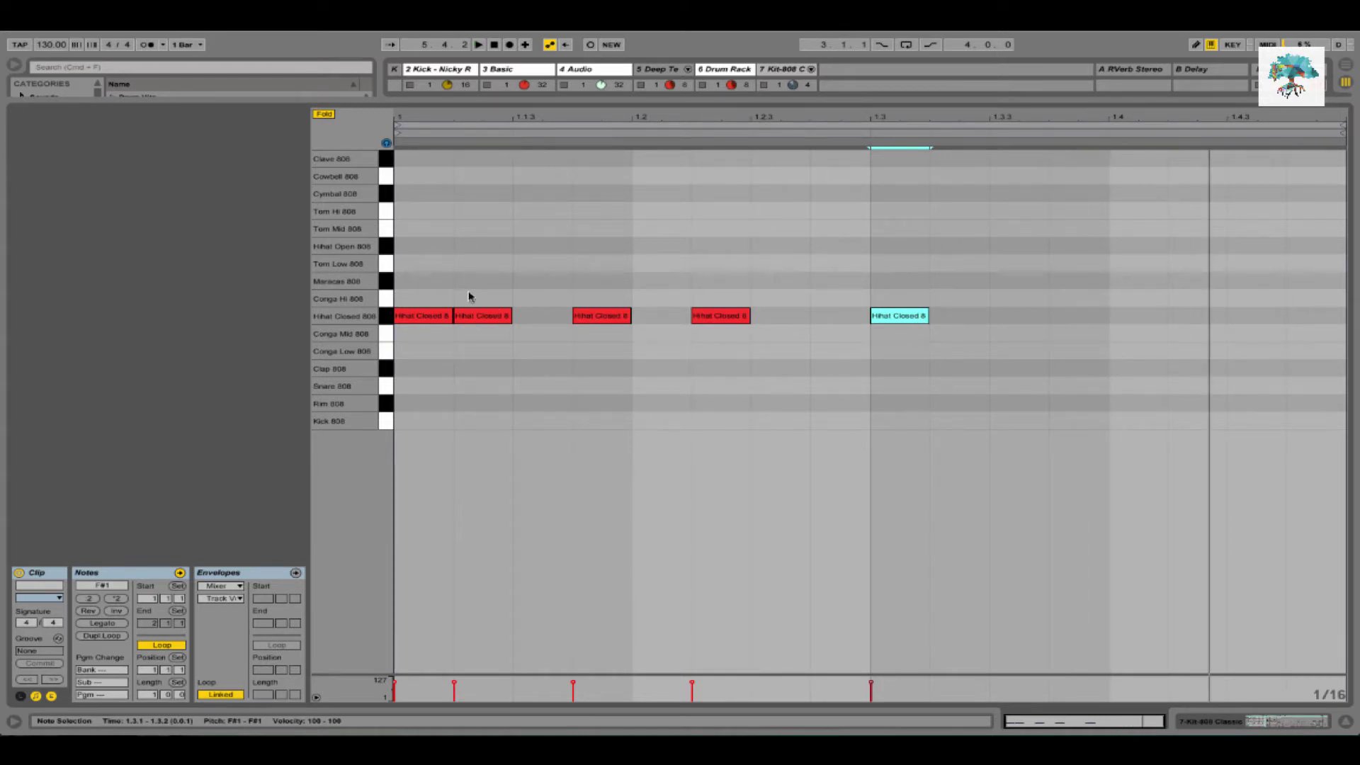
Audition other kit sounds, add Clap 808 notes on beats 1.2 and 1.4, and play the loop
{"action": "left_click", "coordinate": [388, 281]}
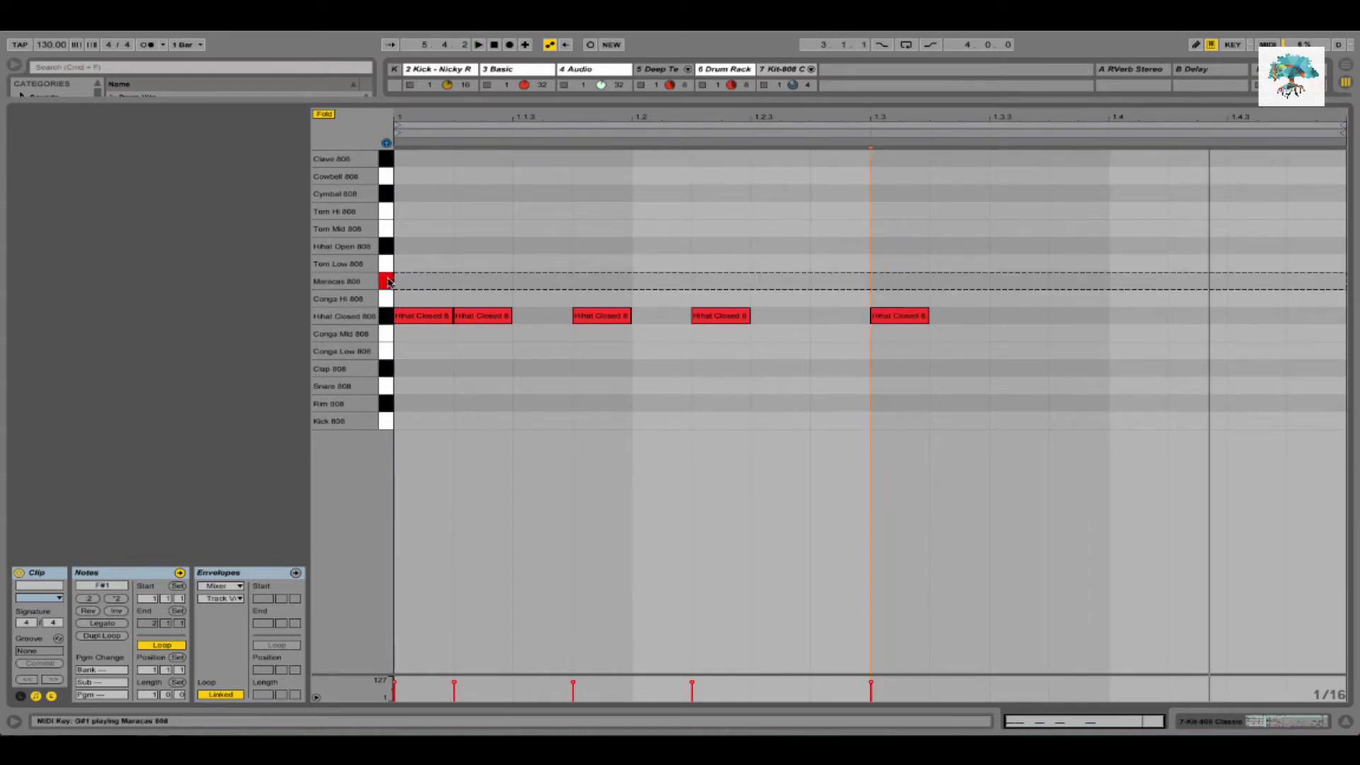
{"action": "left_click", "coordinate": [388, 349]}
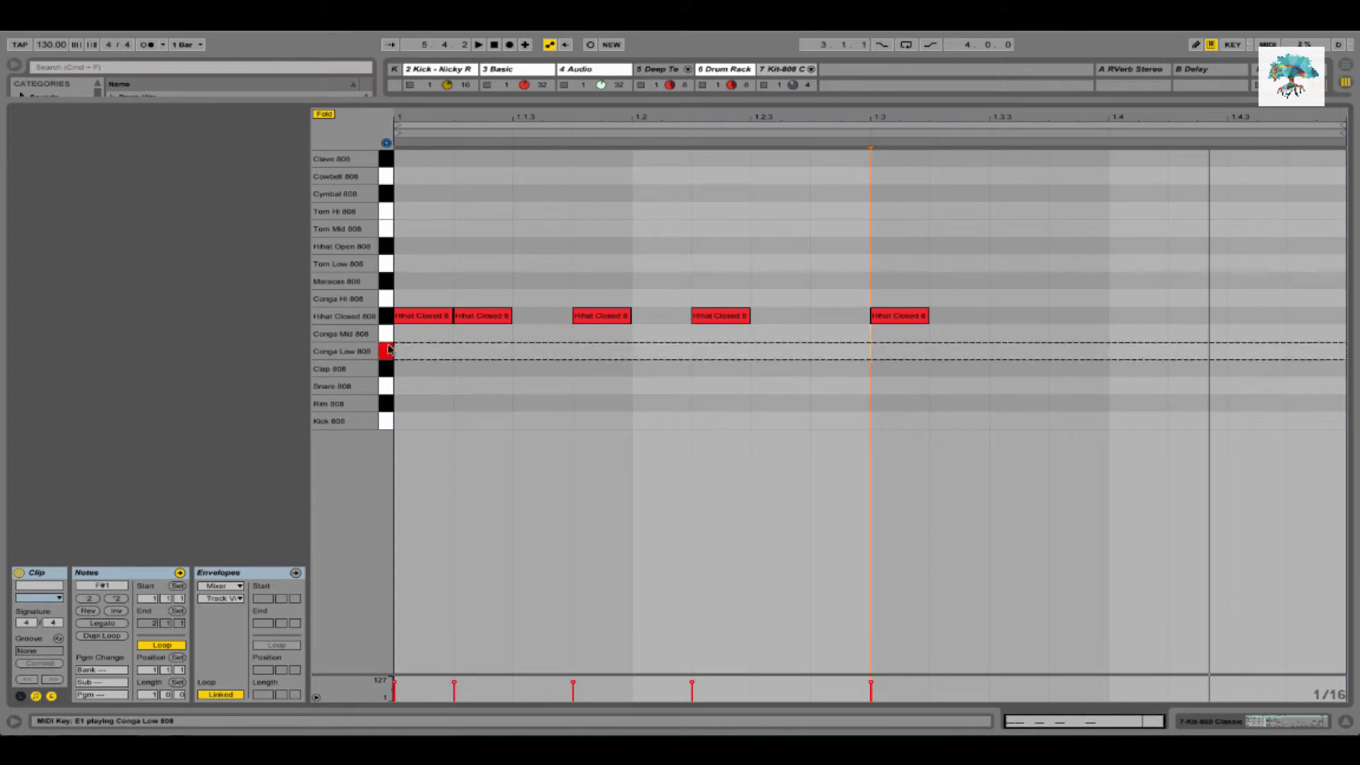
{"action": "double_click", "coordinate": [670, 368]}
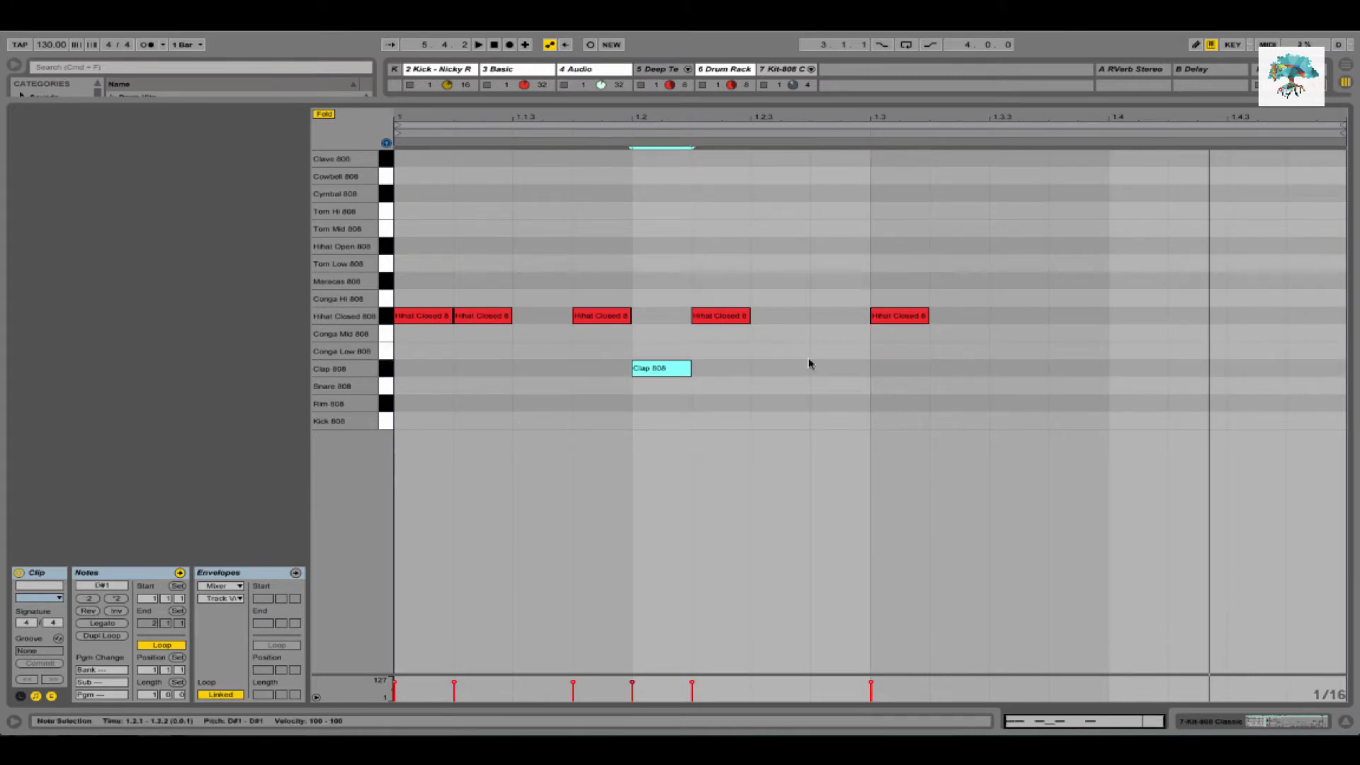
{"action": "double_click", "coordinate": [1147, 370]}
{"action": "key", "text": "space"}
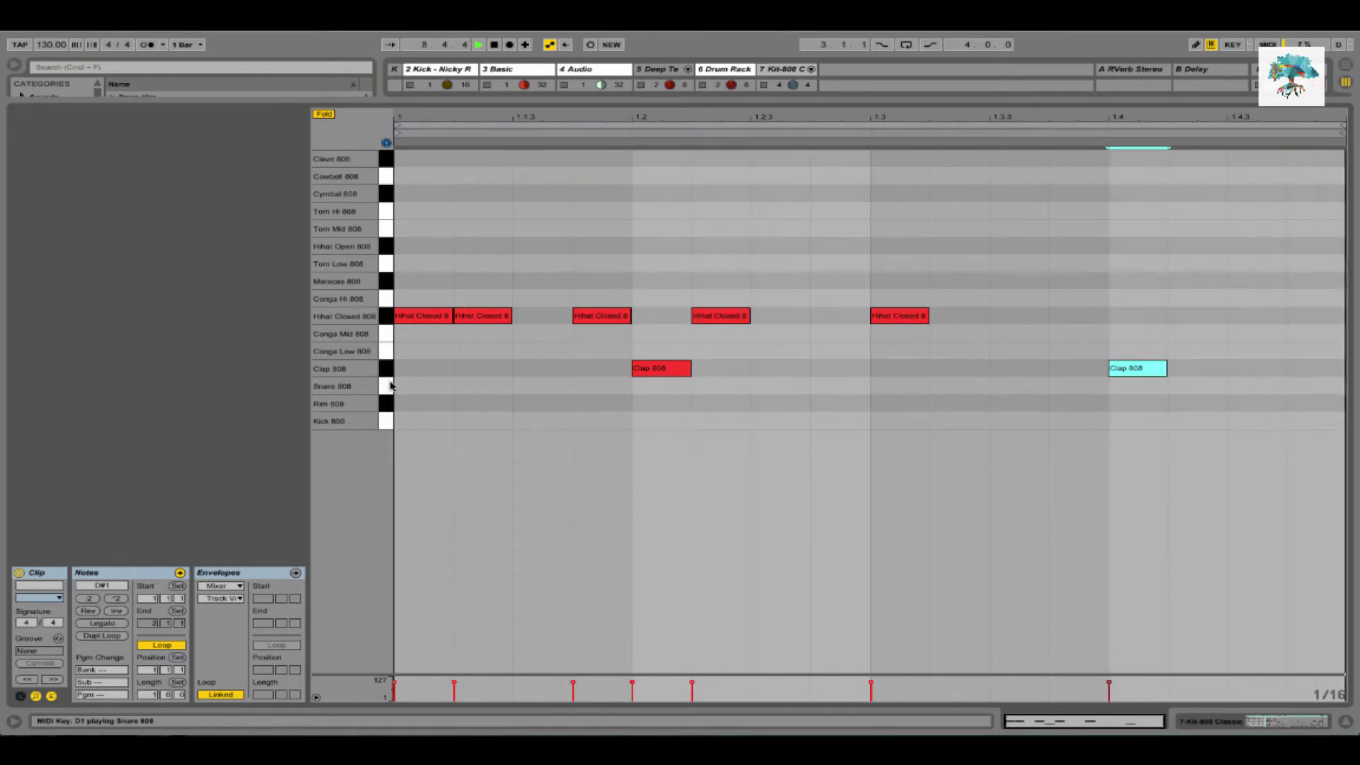
Move both clap notes down to the Snare 808 row and play the loop again
{"action": "key", "text": "space"}
{"action": "left_click_drag", "start_coordinate": [630, 415], "coordinate": [1200, 355]}
{"action": "key", "text": "Down"}
{"action": "key", "text": "space"}
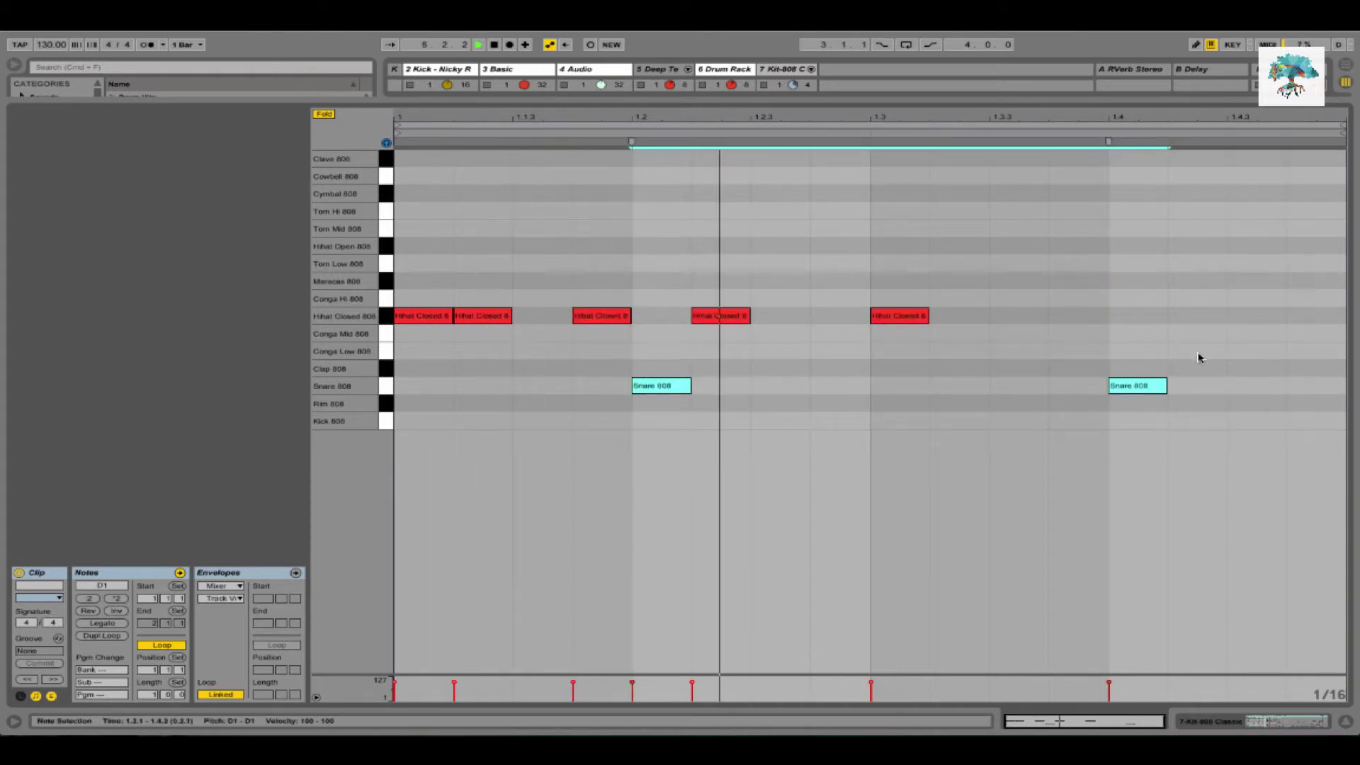
Move both snare notes back up to the Clap 808 row and add Snare 808 notes at 1.1.3, 1.3.1 and 1.3.3
{"action": "key", "text": "Up"}
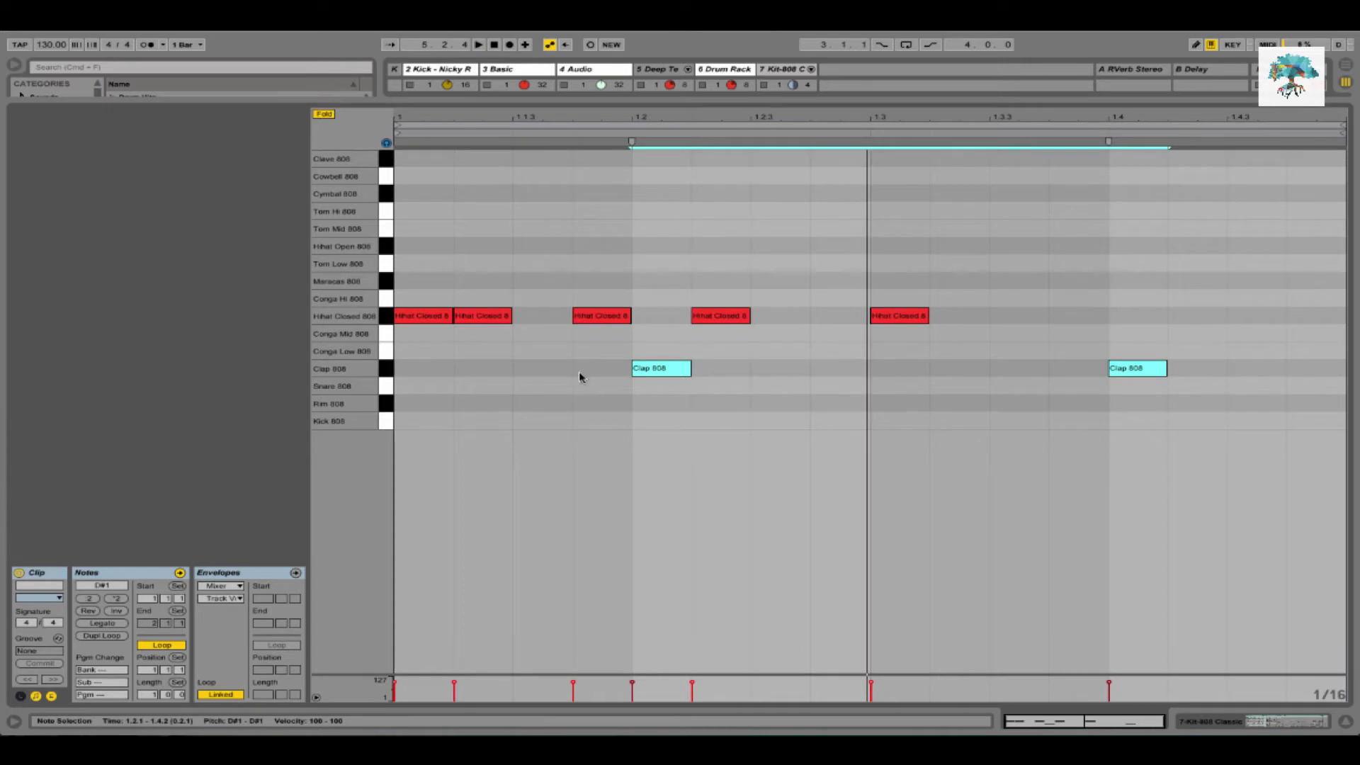
{"action": "double_click", "coordinate": [562, 386]}
{"action": "double_click", "coordinate": [611, 387]}
{"action": "key", "text": "space"}
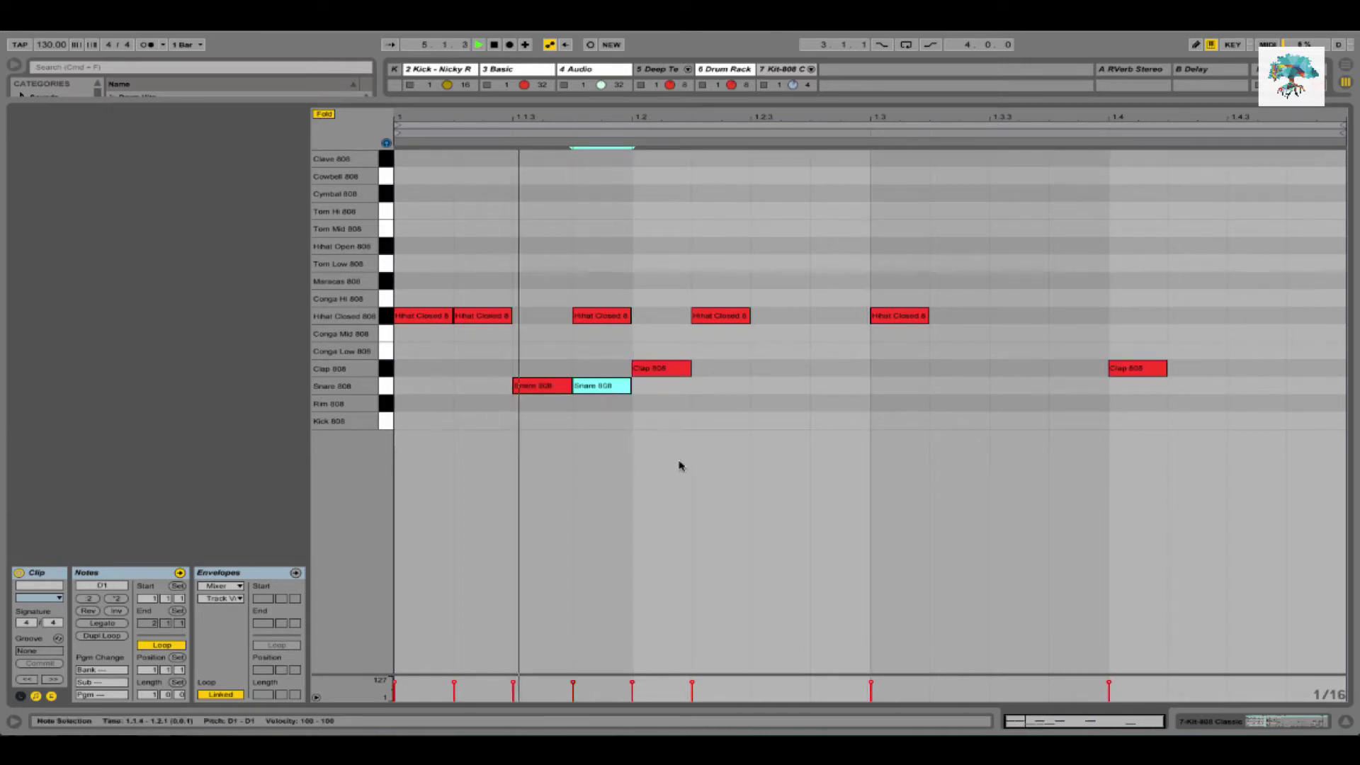
{"action": "double_click", "coordinate": [588, 385]}
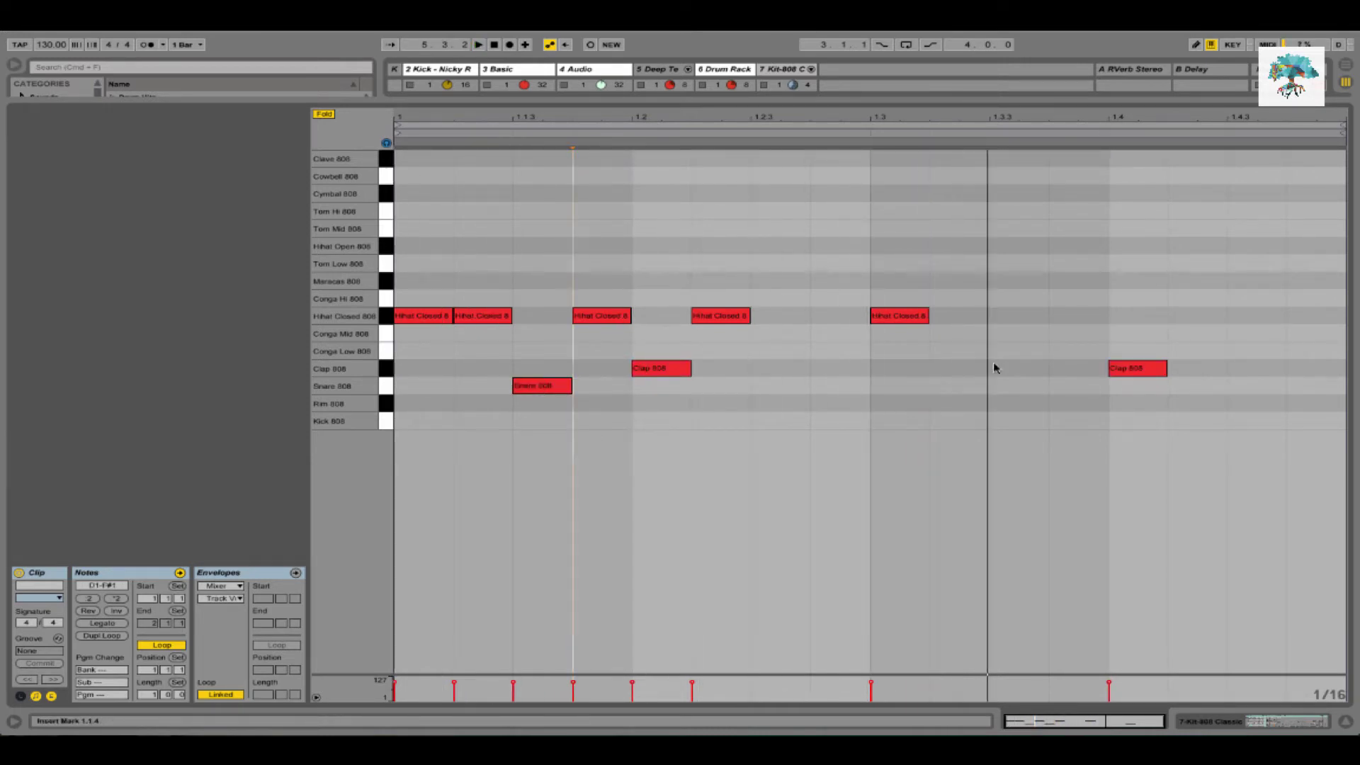
{"action": "double_click", "coordinate": [991, 384]}
{"action": "double_click", "coordinate": [913, 385]}
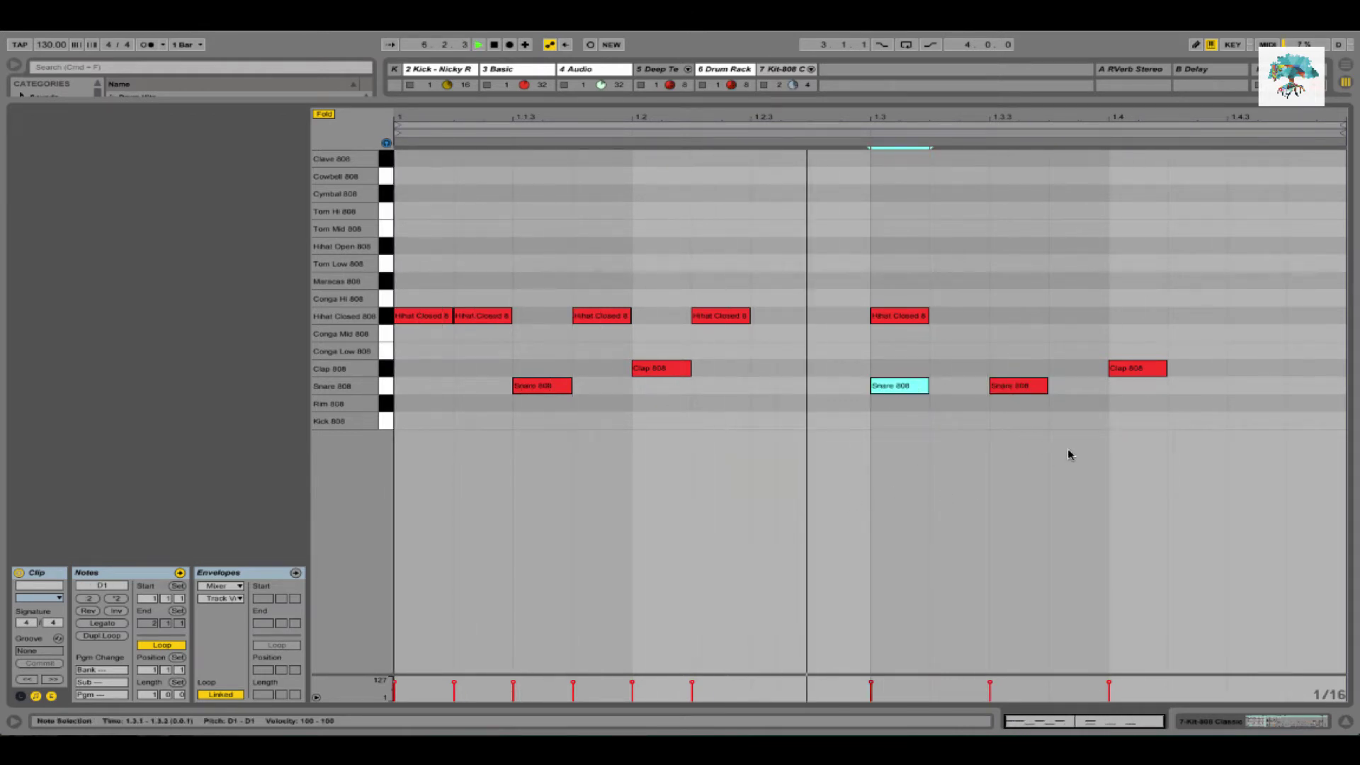
Solo the Kick track together with the Kit-808 Classic track to hear the two patterns on their own
{"action": "key", "text": "shift+Tab"}
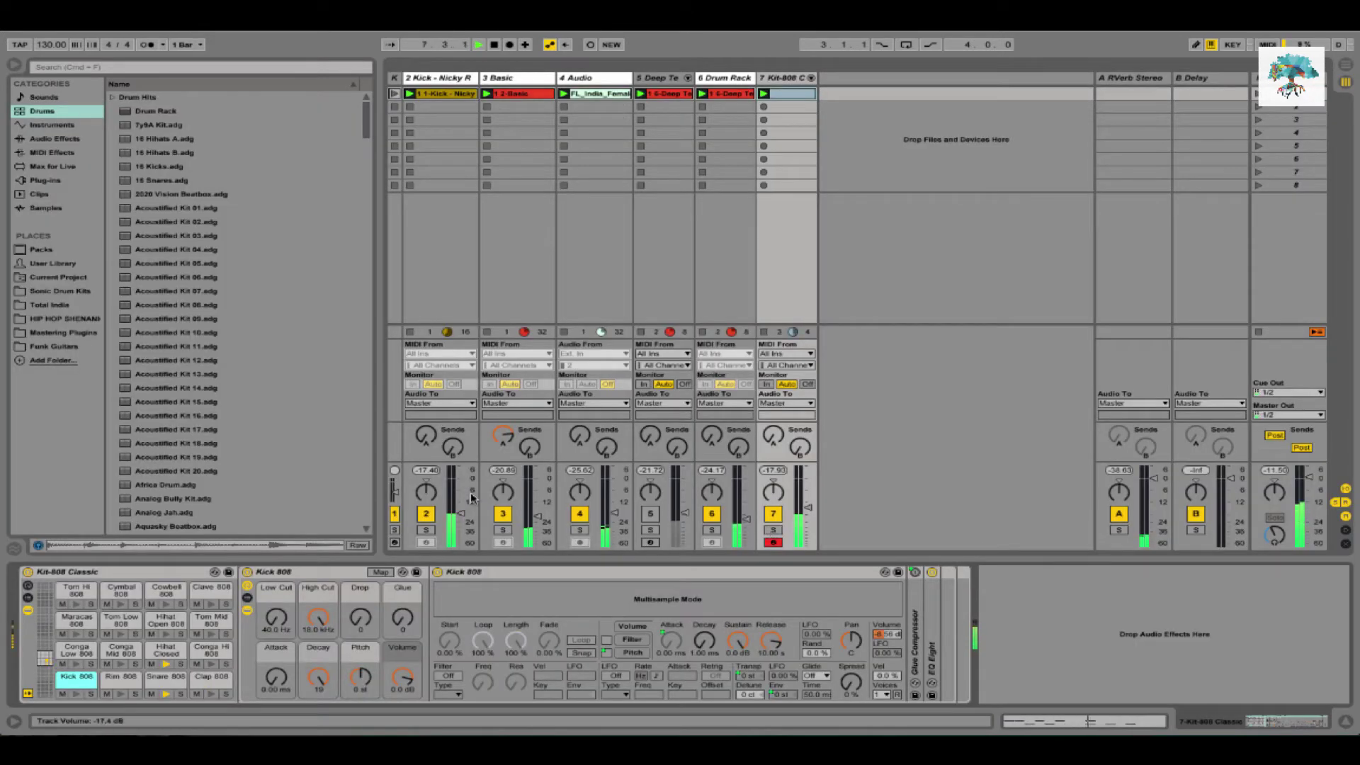
{"action": "left_click", "coordinate": [428, 531]}
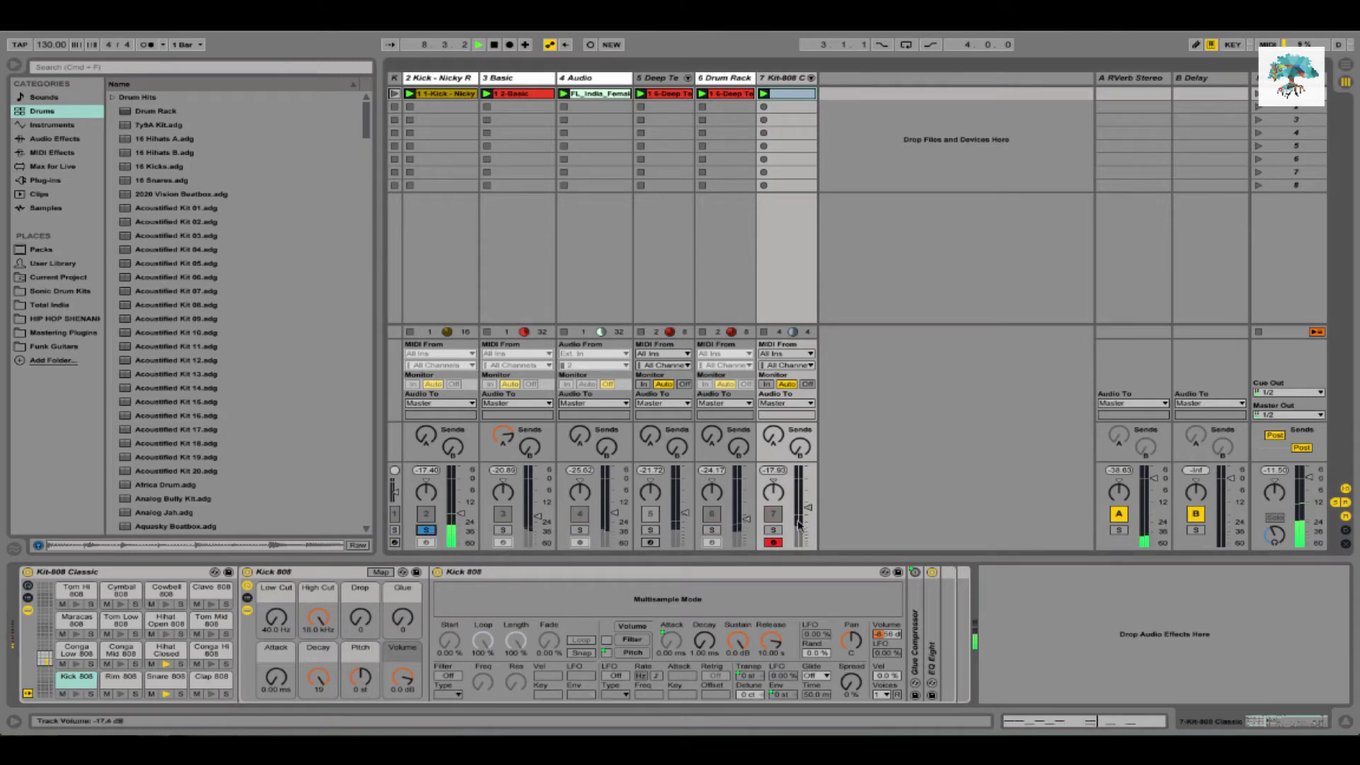
{"action": "left_click", "coordinate": [773, 531]}
Reopen the Kit-808 Classic clip's notes and place another Clap 808 sixteenth note at 1.4.4
{"action": "double_click", "coordinate": [792, 76]}
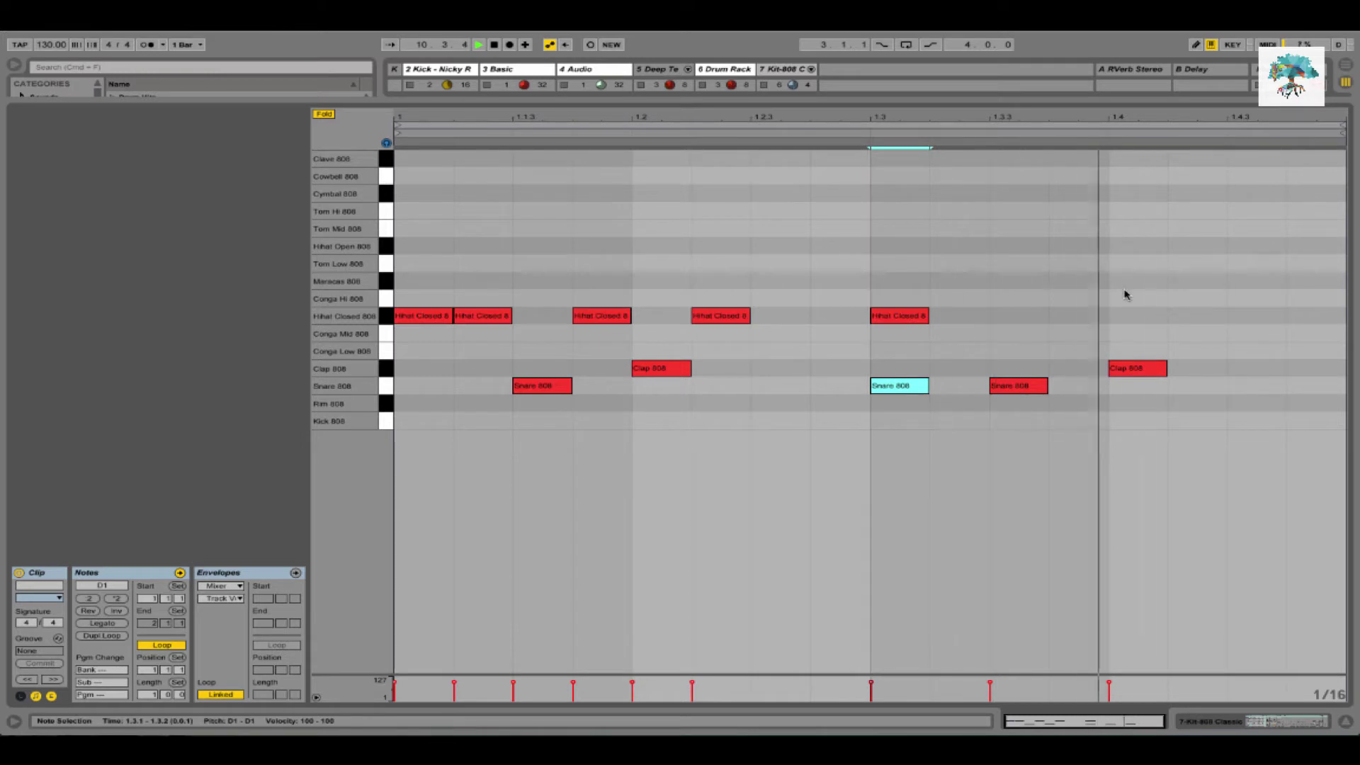
{"action": "double_click", "coordinate": [1244, 368]}
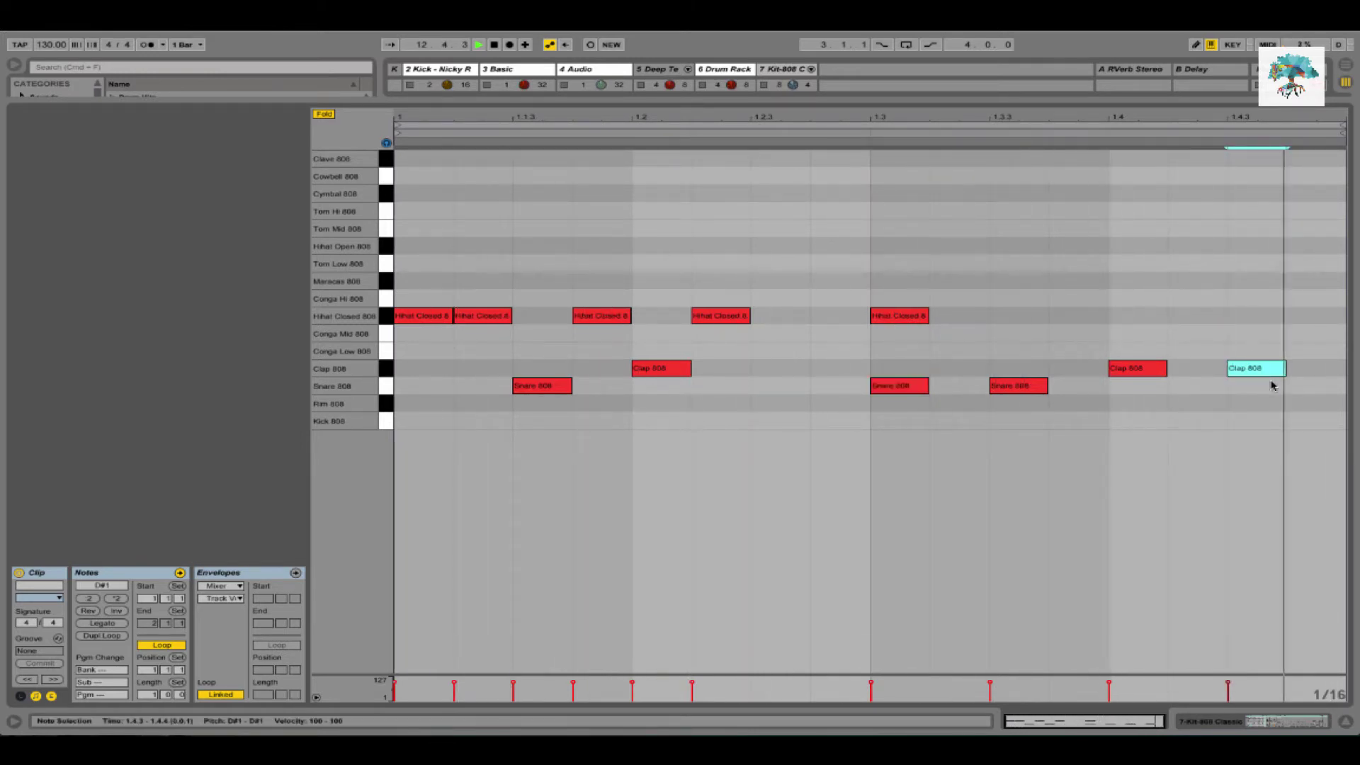
{"action": "key", "text": "Right"}
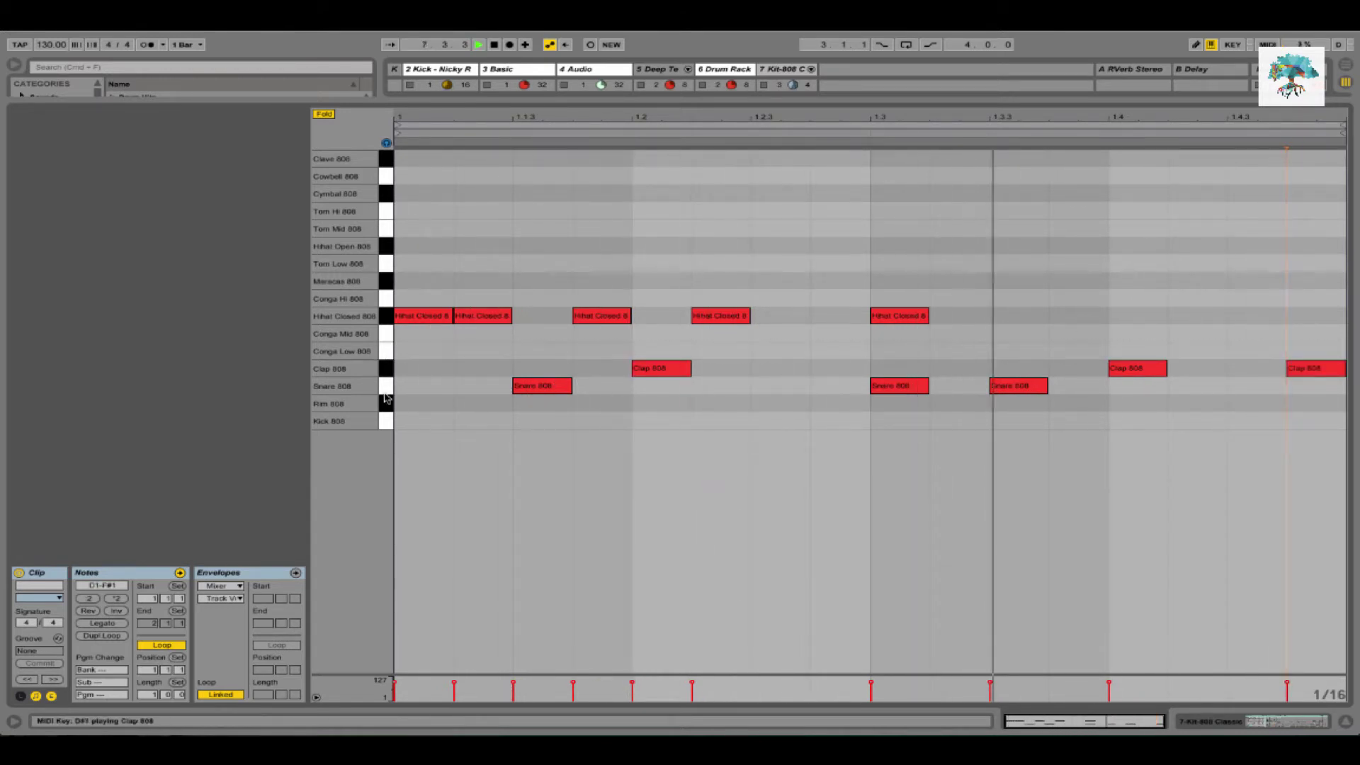
Audition the Kick 808 sound, clear the track solos and play the full loop
{"action": "left_click", "coordinate": [387, 422]}
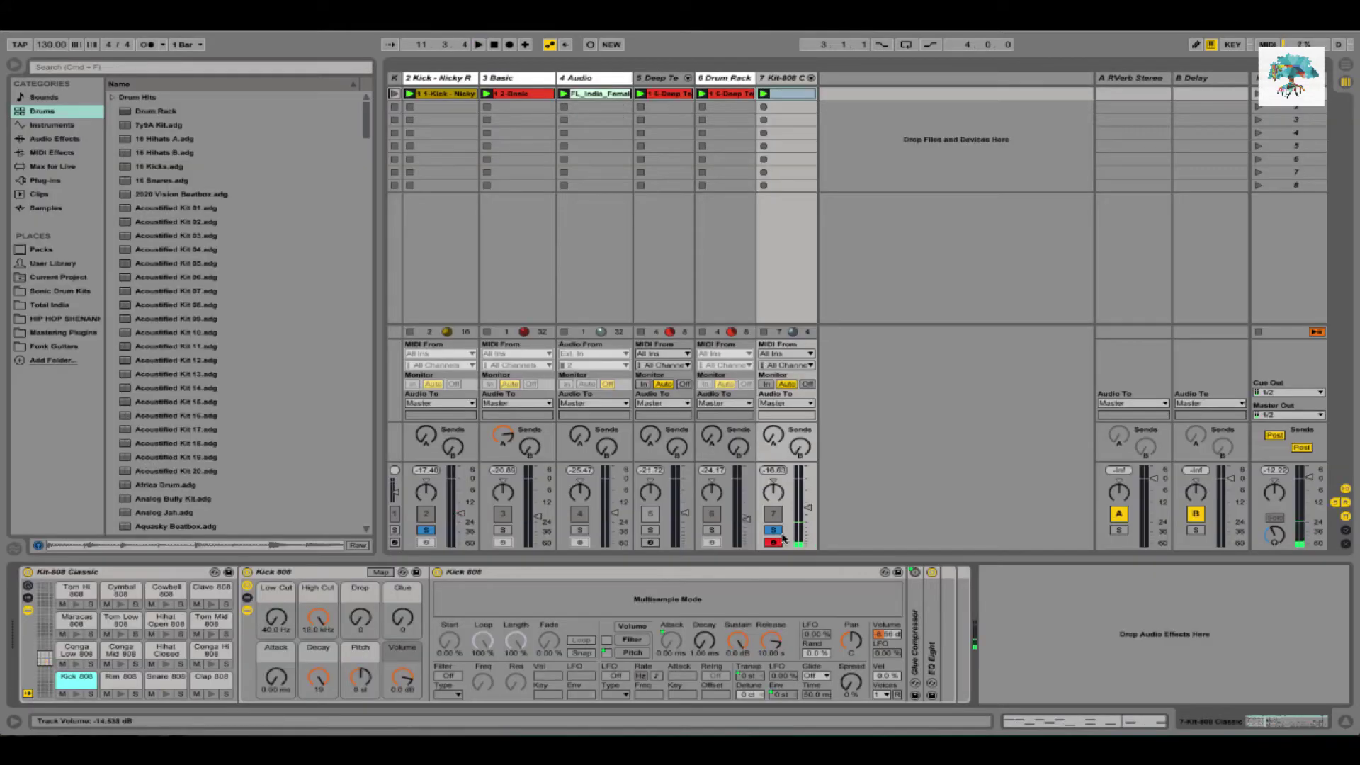
{"action": "left_click", "coordinate": [775, 530]}
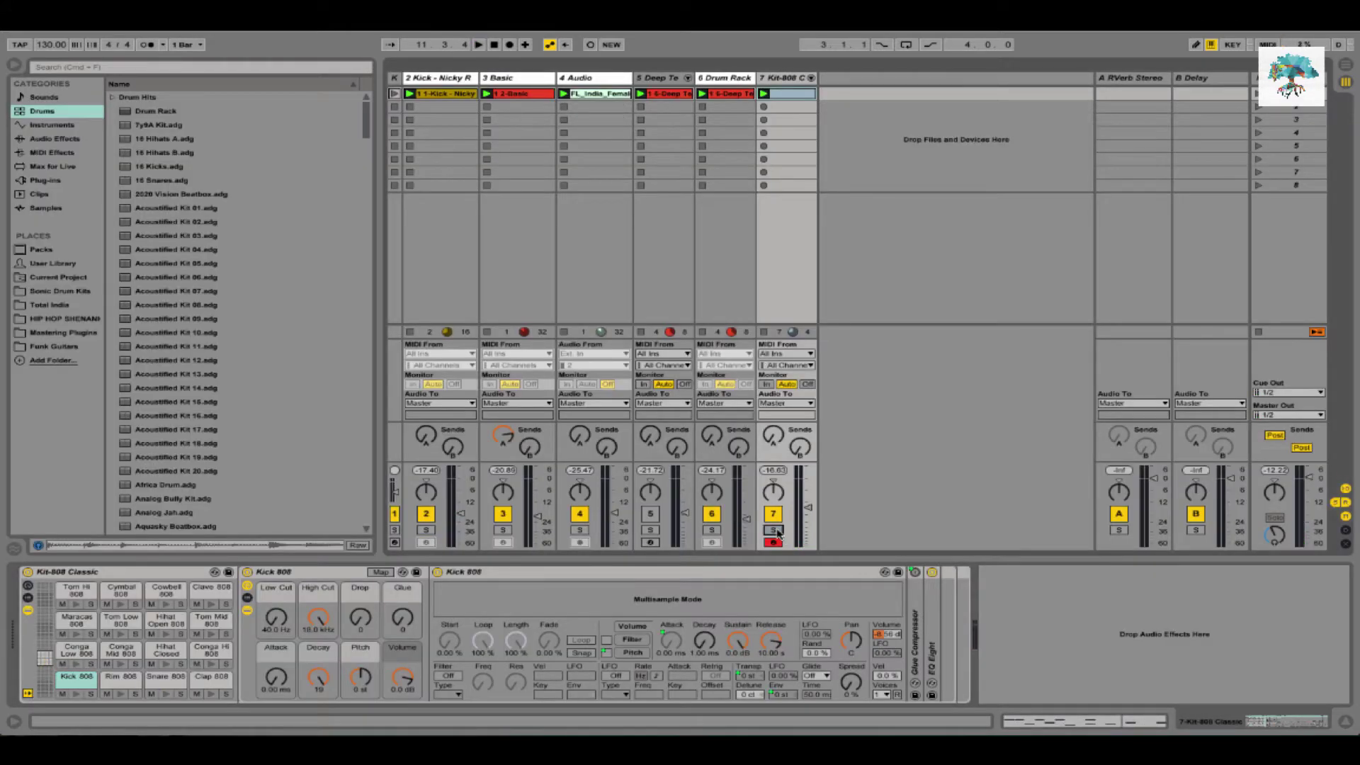
{"action": "key", "text": "space"}
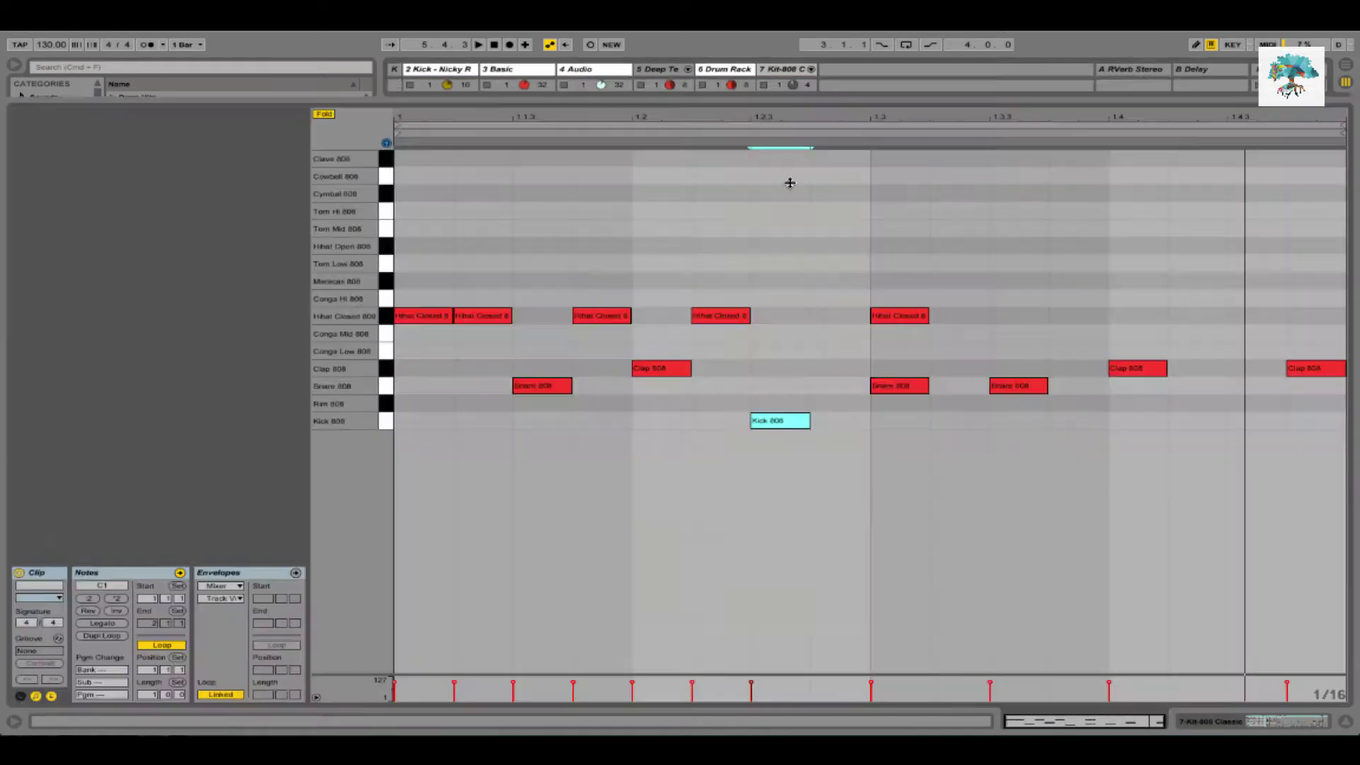
Delete the Kick 808 note at 1.2.3, enlarge the clip's velocity lane and play the loop
{"action": "left_click", "coordinate": [756, 453]}
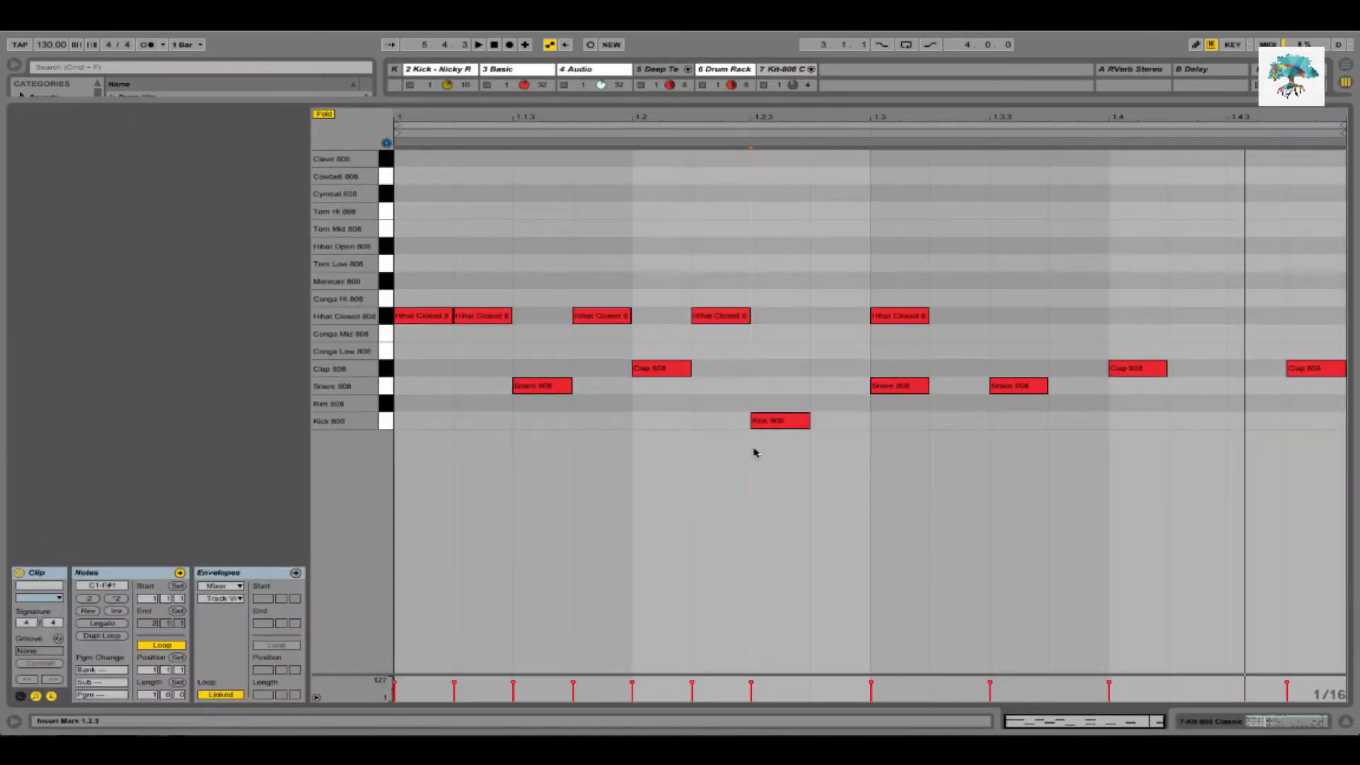
{"action": "left_click", "coordinate": [774, 415]}
{"action": "key", "text": "Delete"}
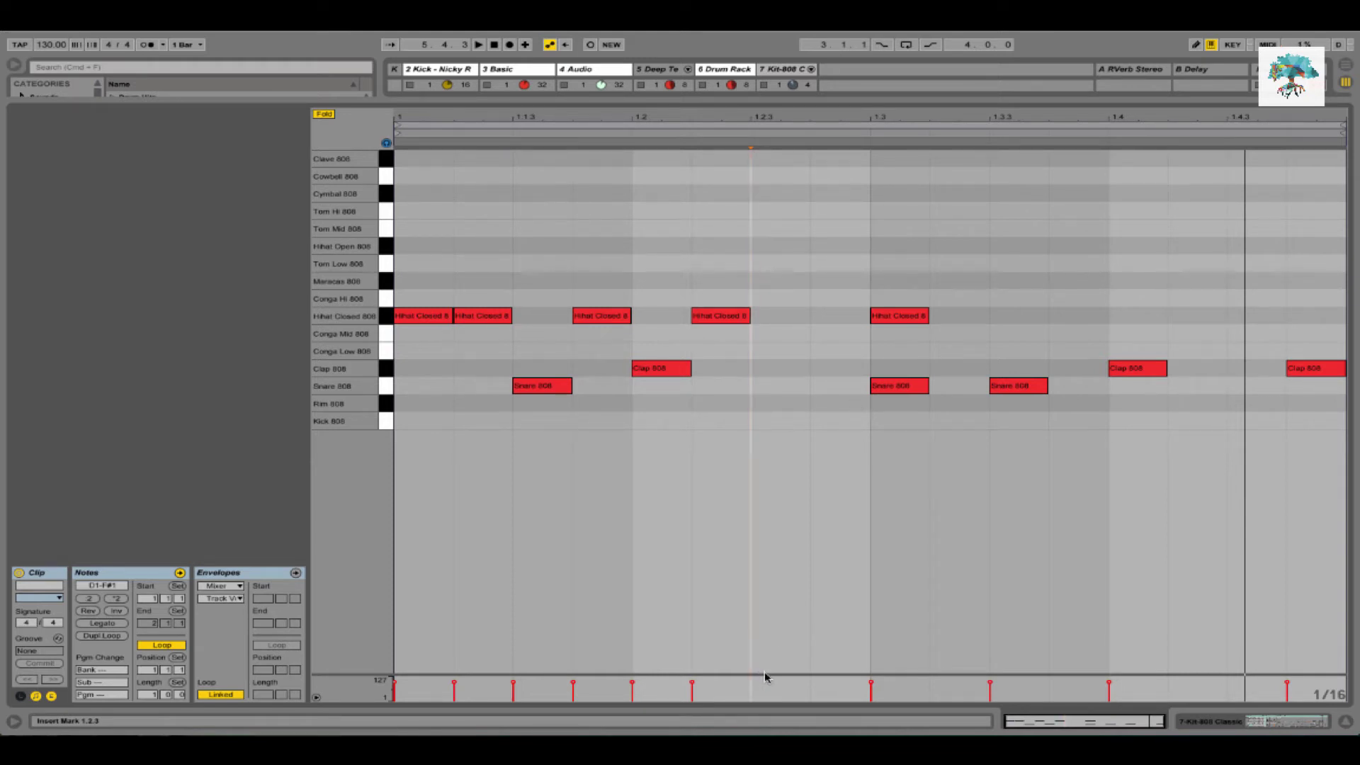
{"action": "left_click_drag", "start_coordinate": [764, 674], "coordinate": [751, 497]}
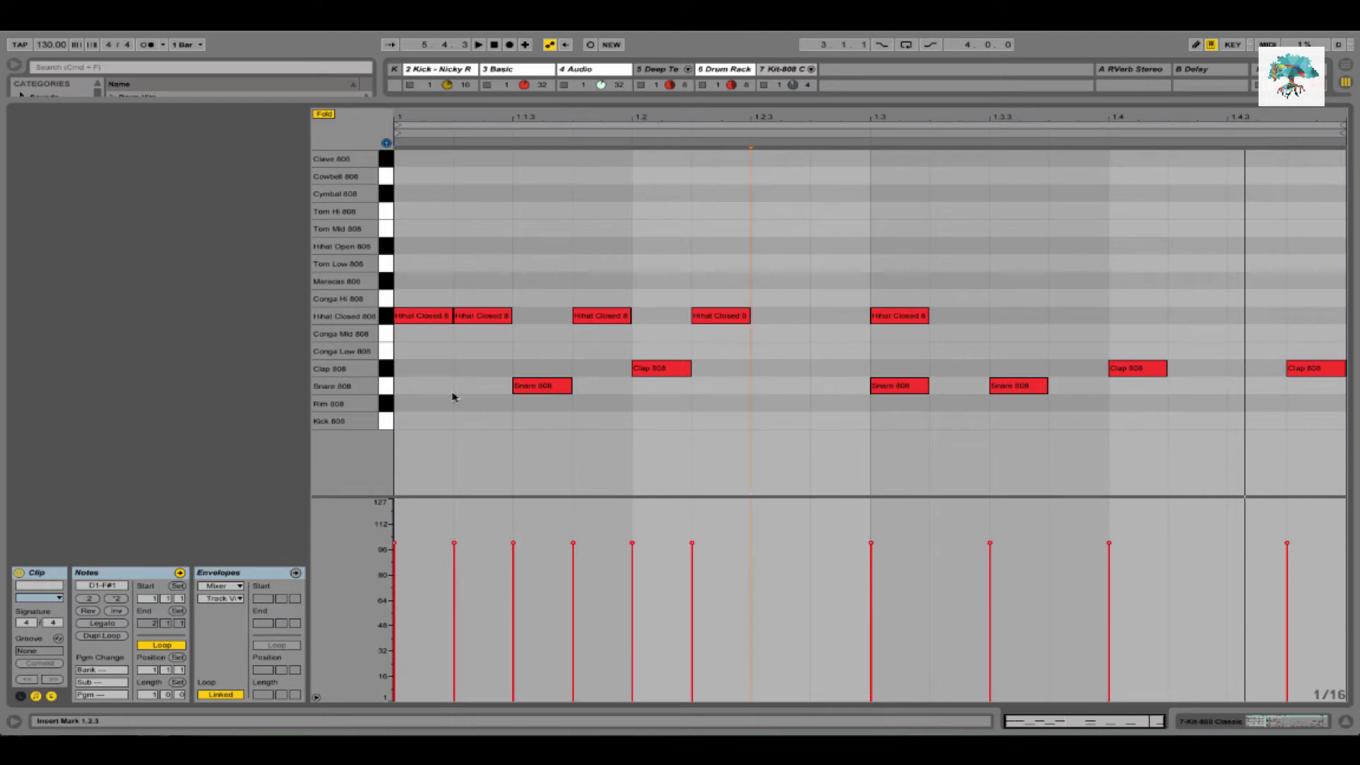
{"action": "key", "text": "space"}
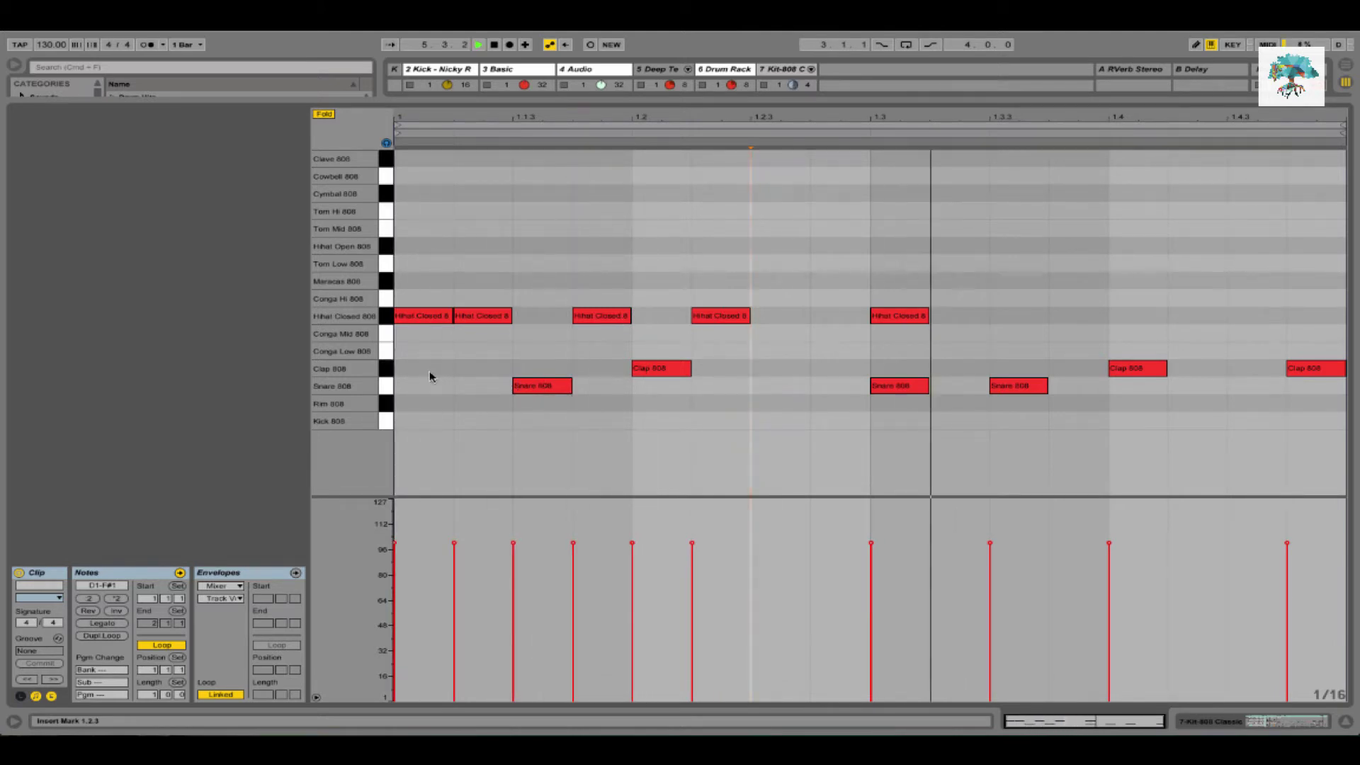
Solo the Hihat Closed 808 pad and the Kit-808 Classic track, and play the hi-hat alone
{"action": "key", "text": "shift+Tab"}
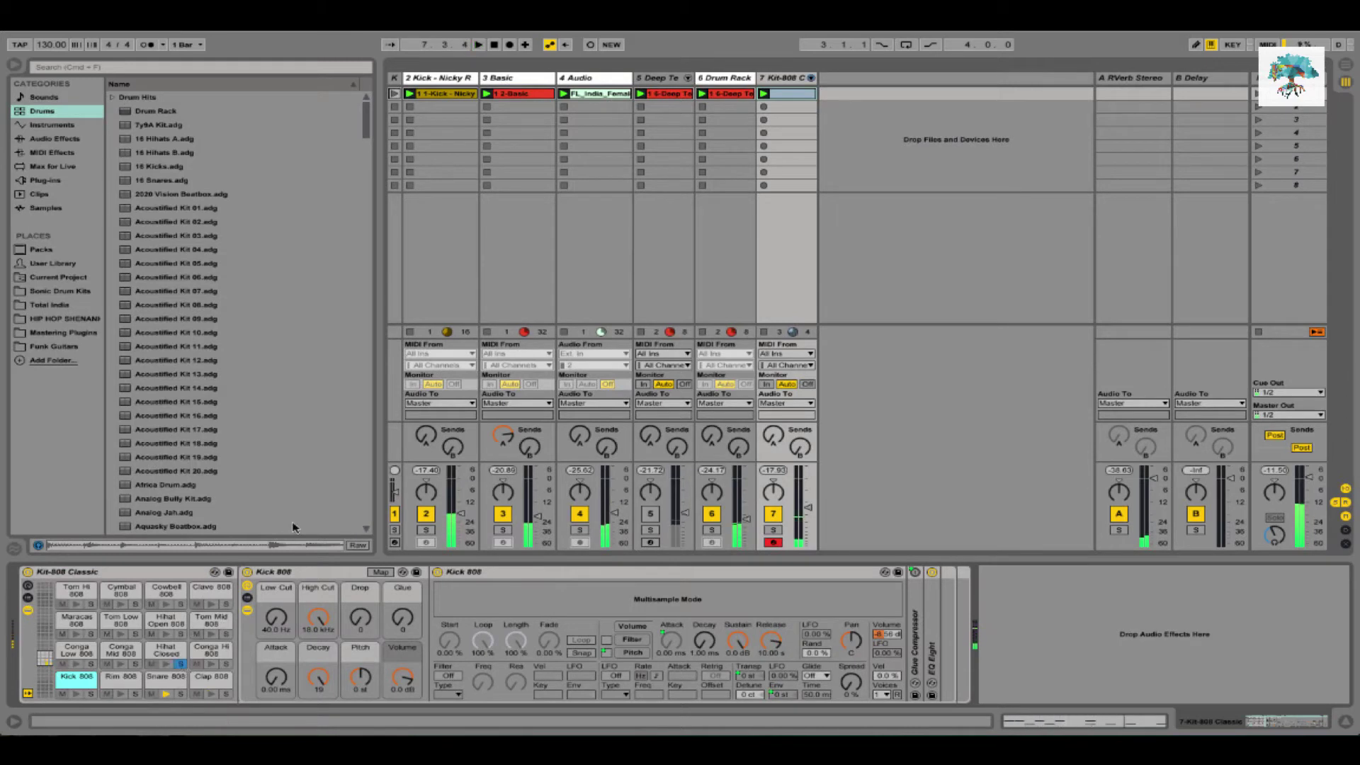
{"action": "key", "text": "space"}
{"action": "left_click", "coordinate": [772, 529]}
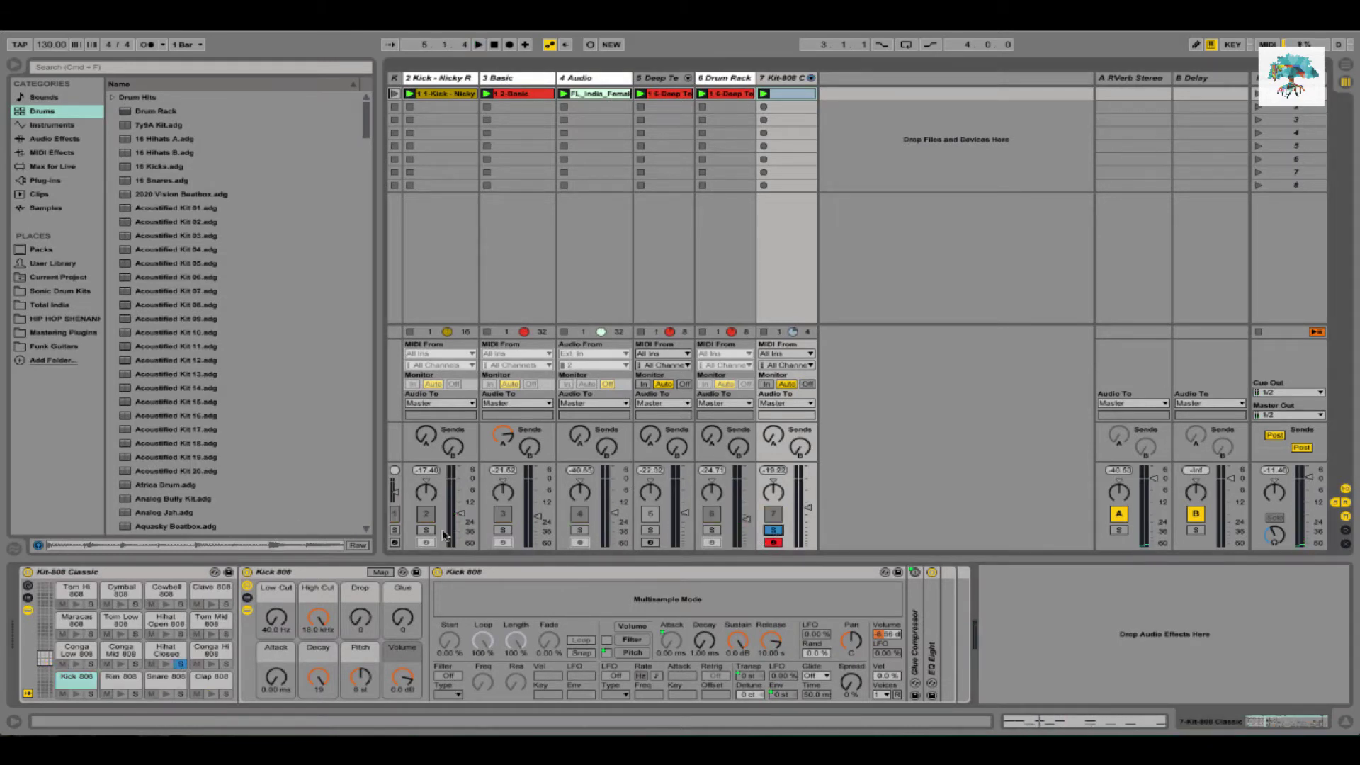
{"action": "key", "text": "space"}
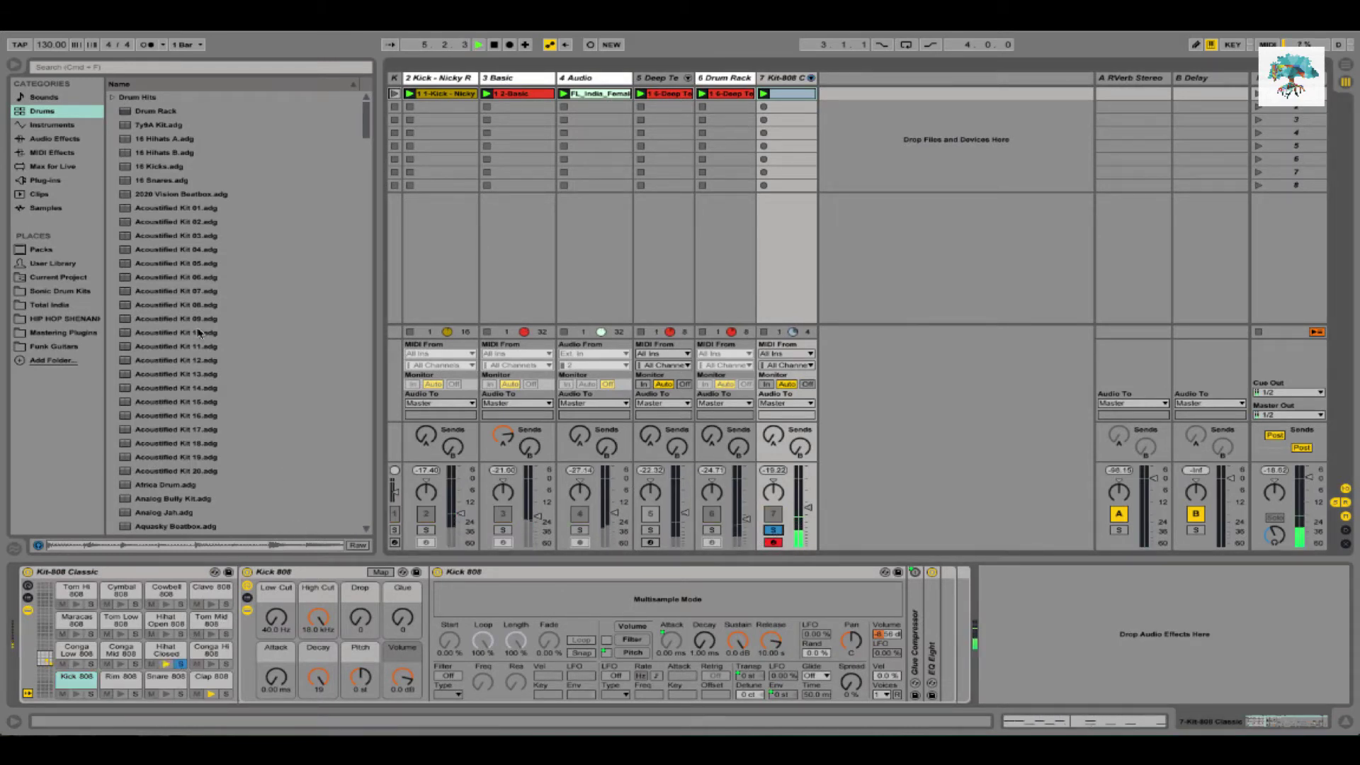
Insert the VEQ4 Stereo plug-in on the Hihat Closed 808 pad and load its Hi Hat factory preset
{"action": "left_click", "coordinate": [53, 140]}
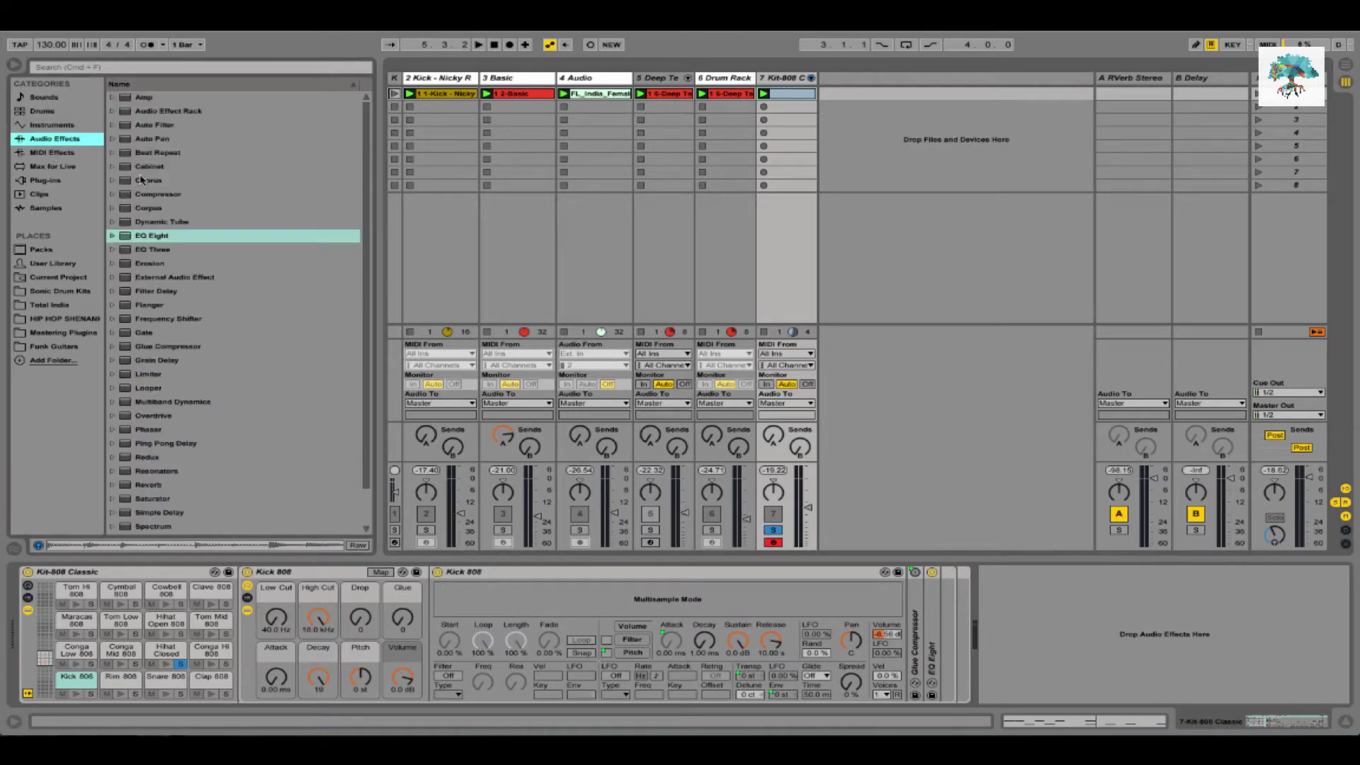
{"action": "left_click", "coordinate": [141, 238]}
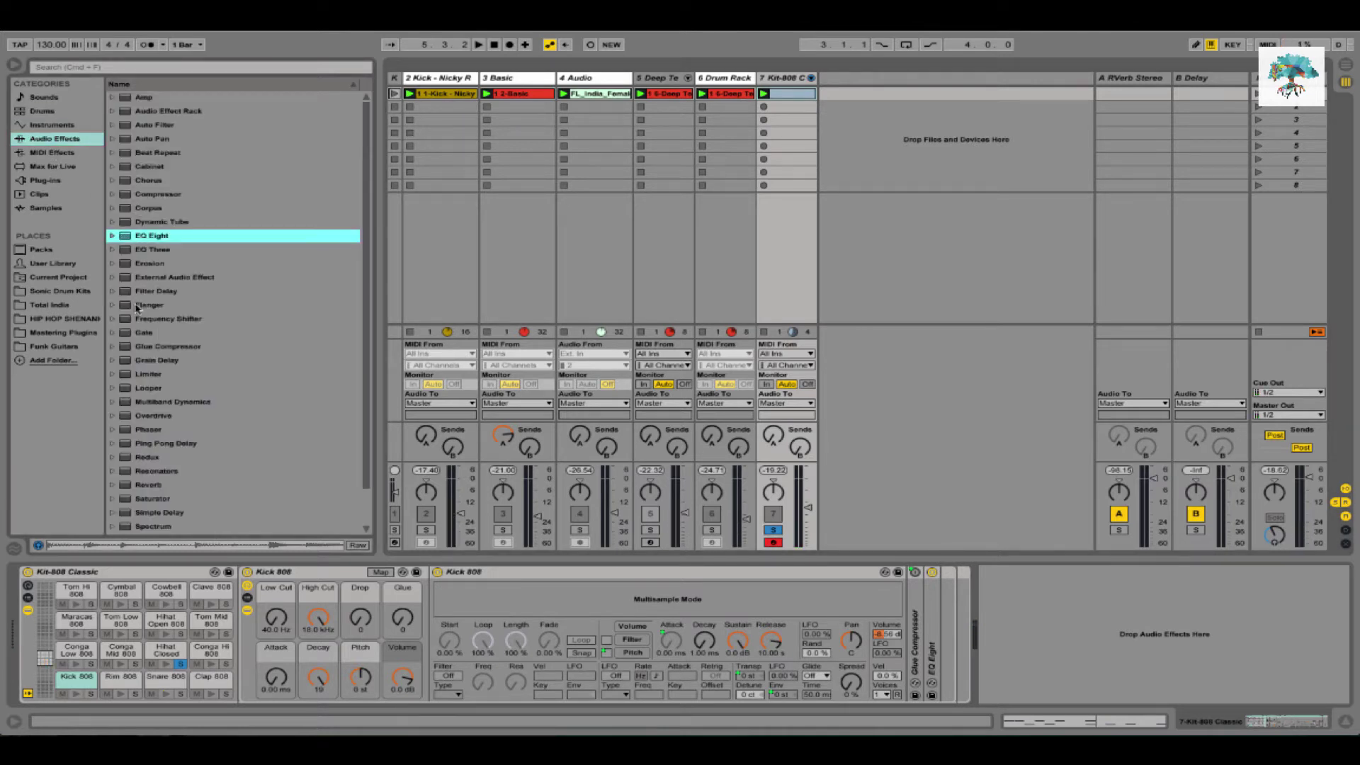
{"action": "left_click", "coordinate": [71, 182]}
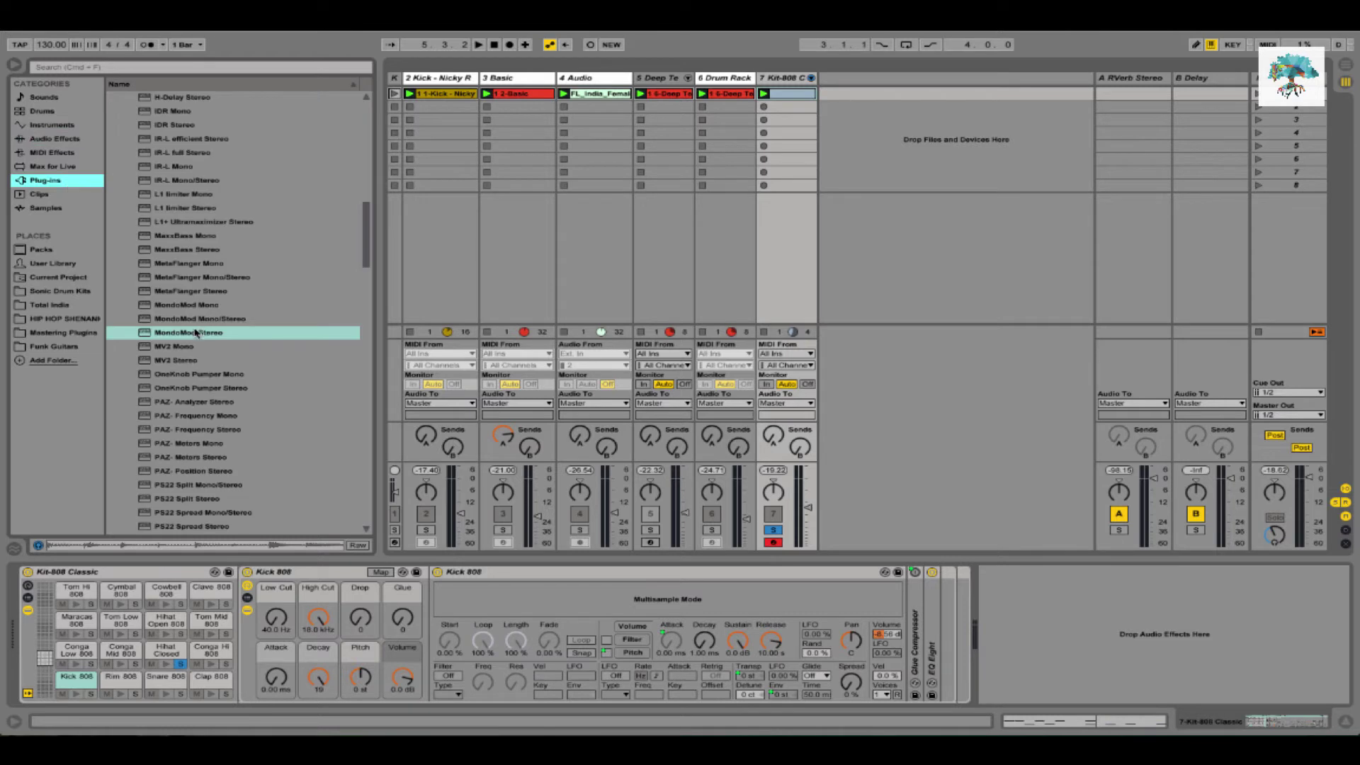
{"action": "scroll", "coordinate": [179, 360], "scroll_direction": "down", "scroll_amount": 6}
{"action": "scroll", "coordinate": [180, 359], "scroll_direction": "down", "scroll_amount": 15}
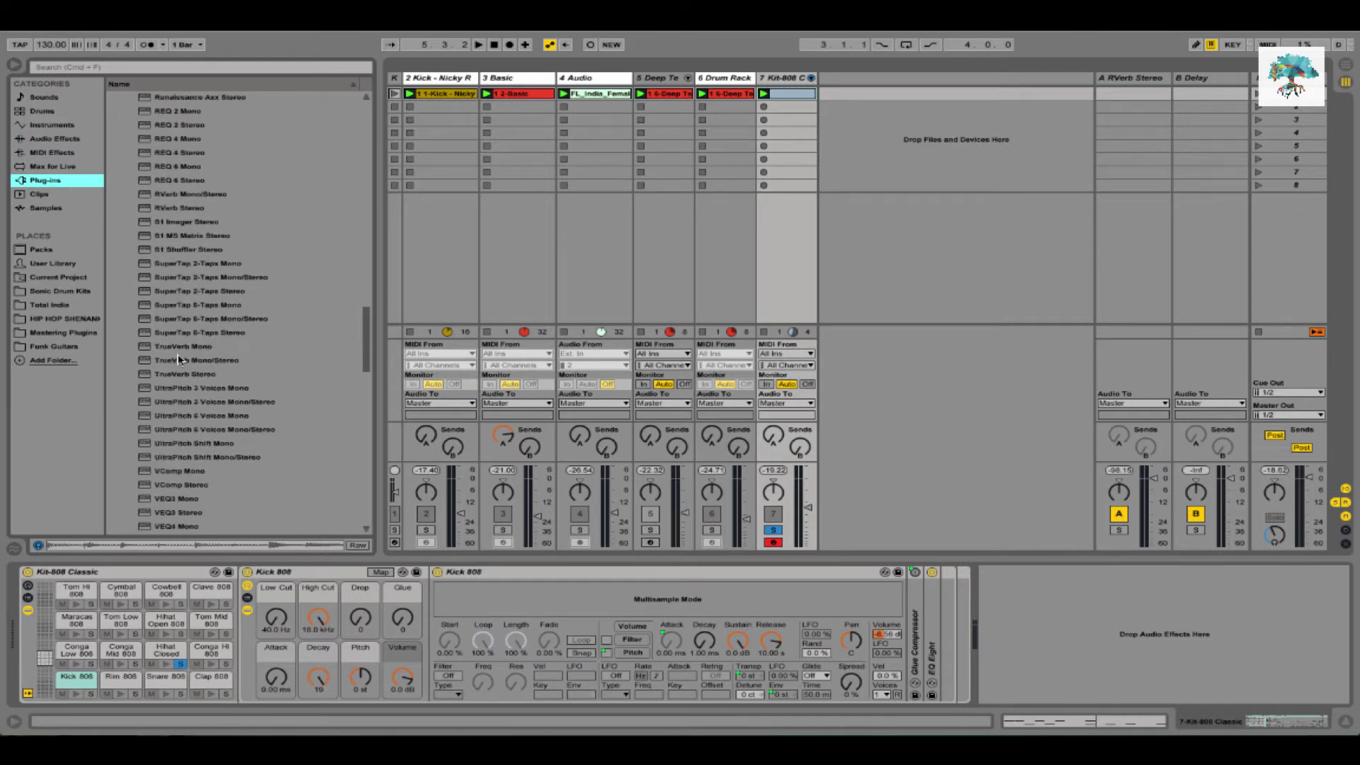
{"action": "left_click", "coordinate": [193, 419]}
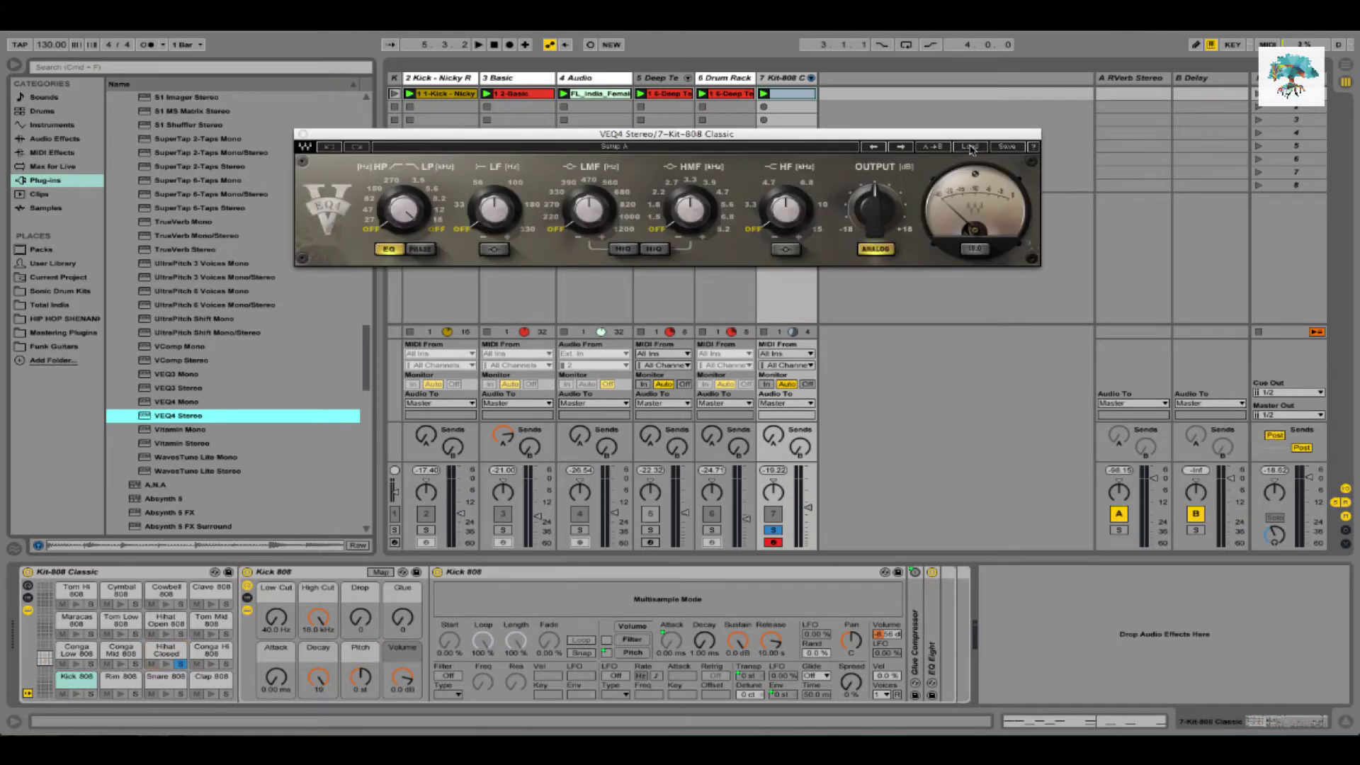
{"action": "left_click", "coordinate": [970, 147]}
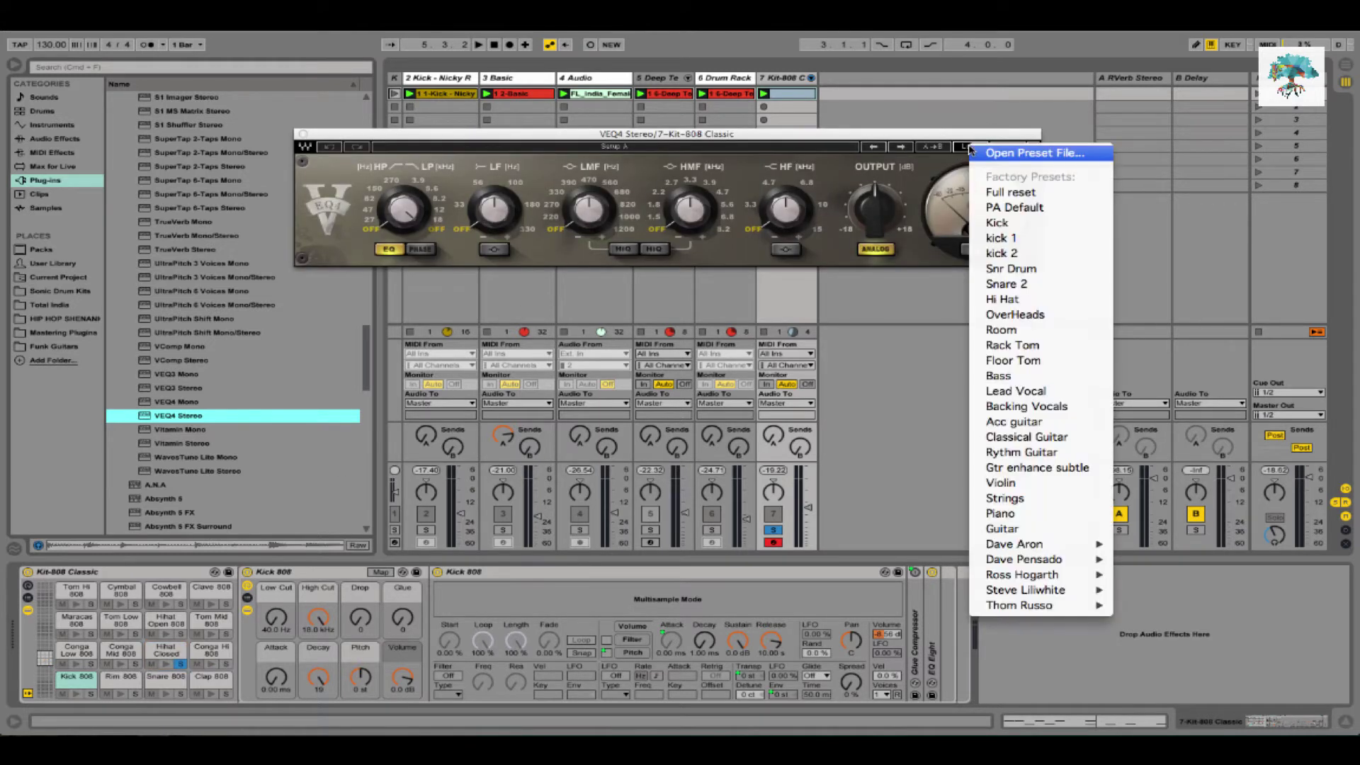
{"action": "left_click", "coordinate": [1034, 303]}
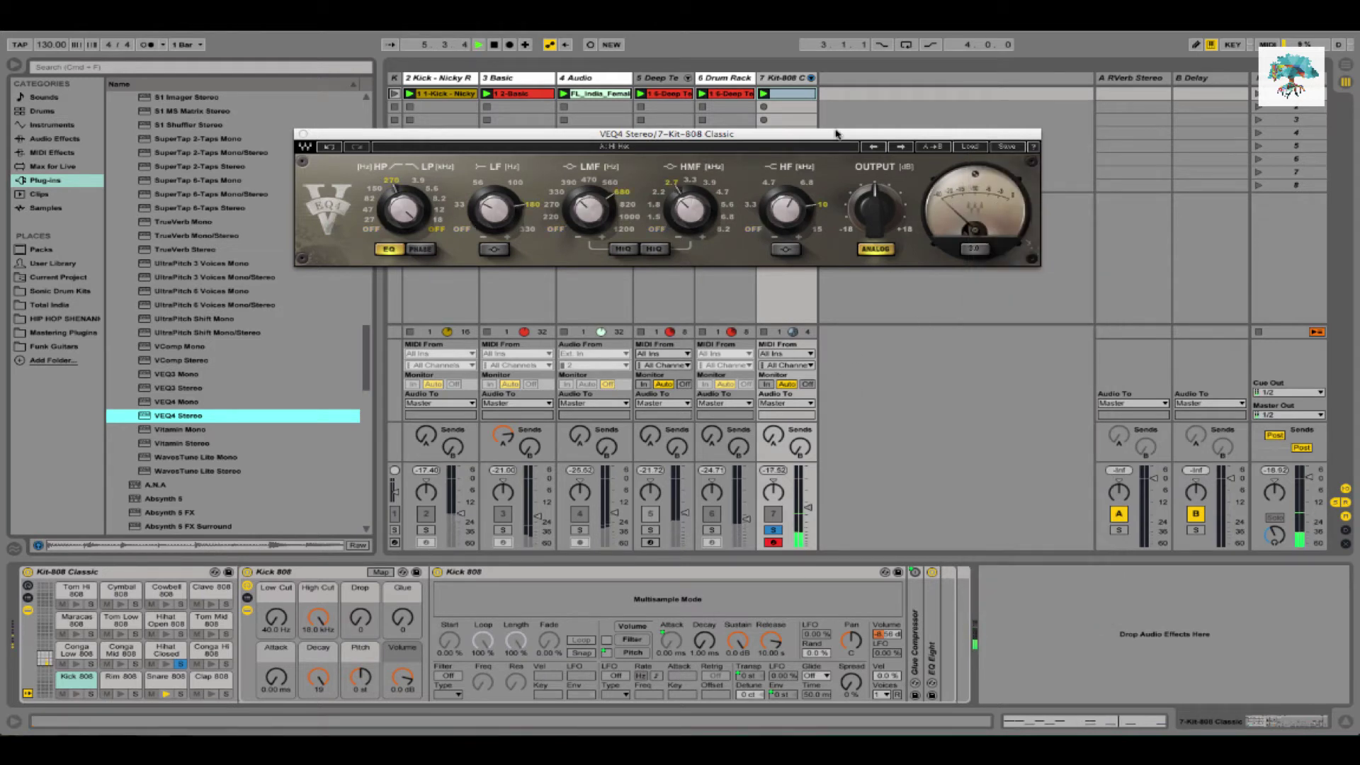
Compare the Hihat Closed 808 sound with VEQ4 Stereo off and on, and unsolo the Kit-808 track to hear it in the mix
{"action": "left_click", "coordinate": [165, 650]}
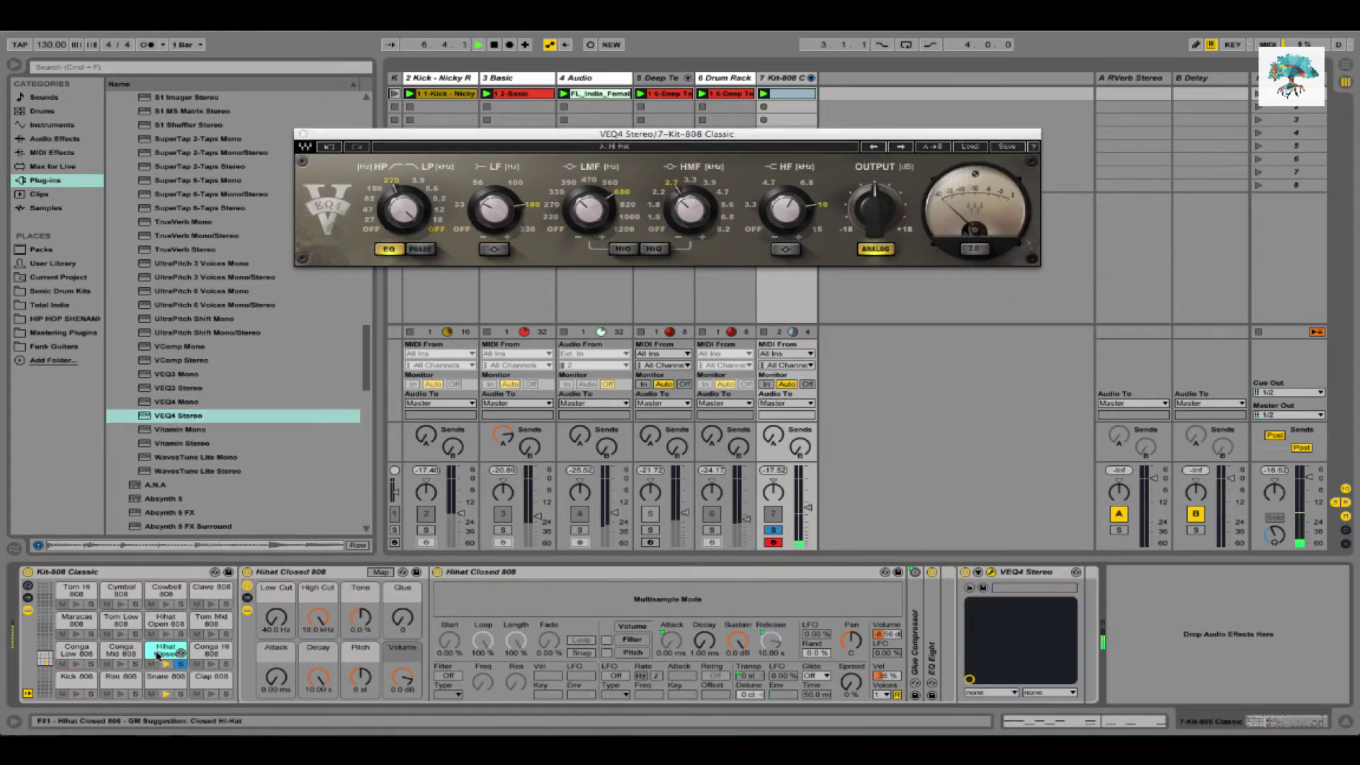
{"action": "left_click", "coordinate": [965, 572]}
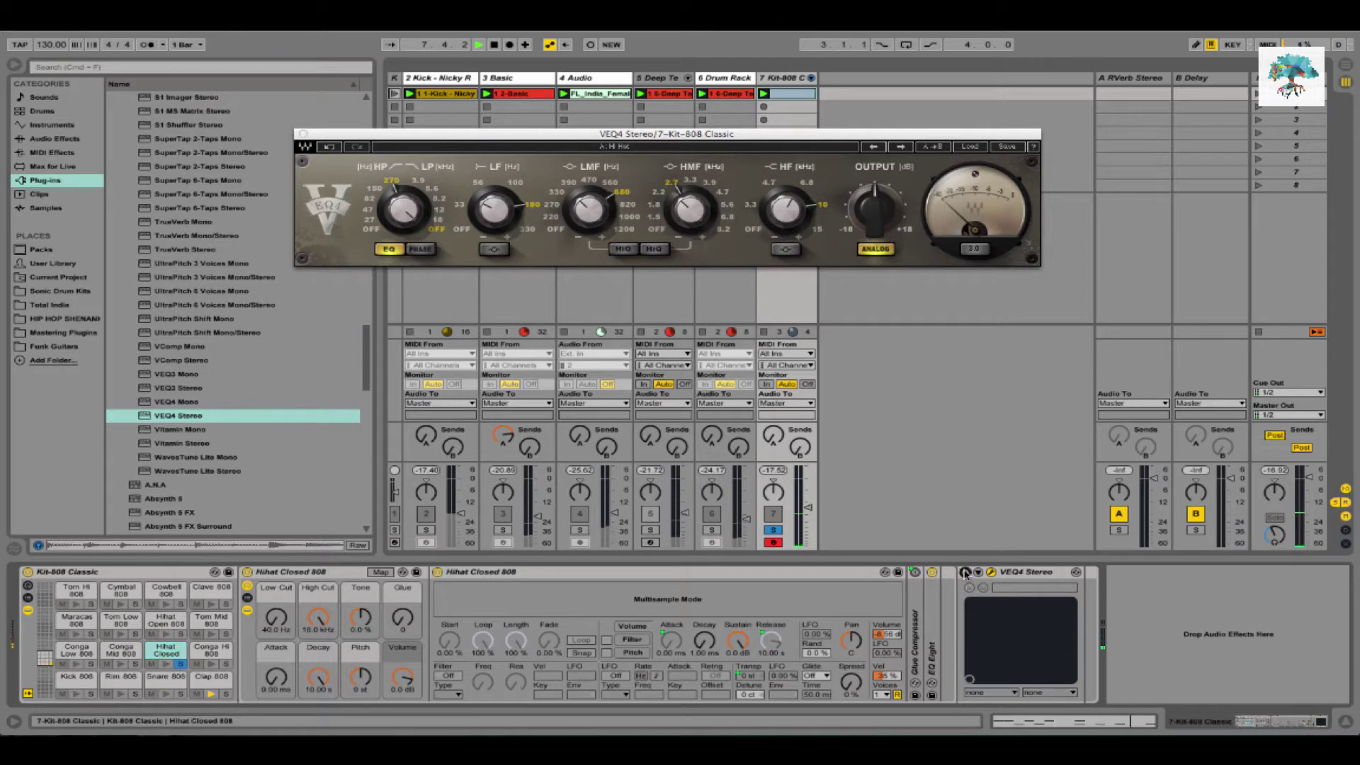
{"action": "left_click", "coordinate": [772, 530]}
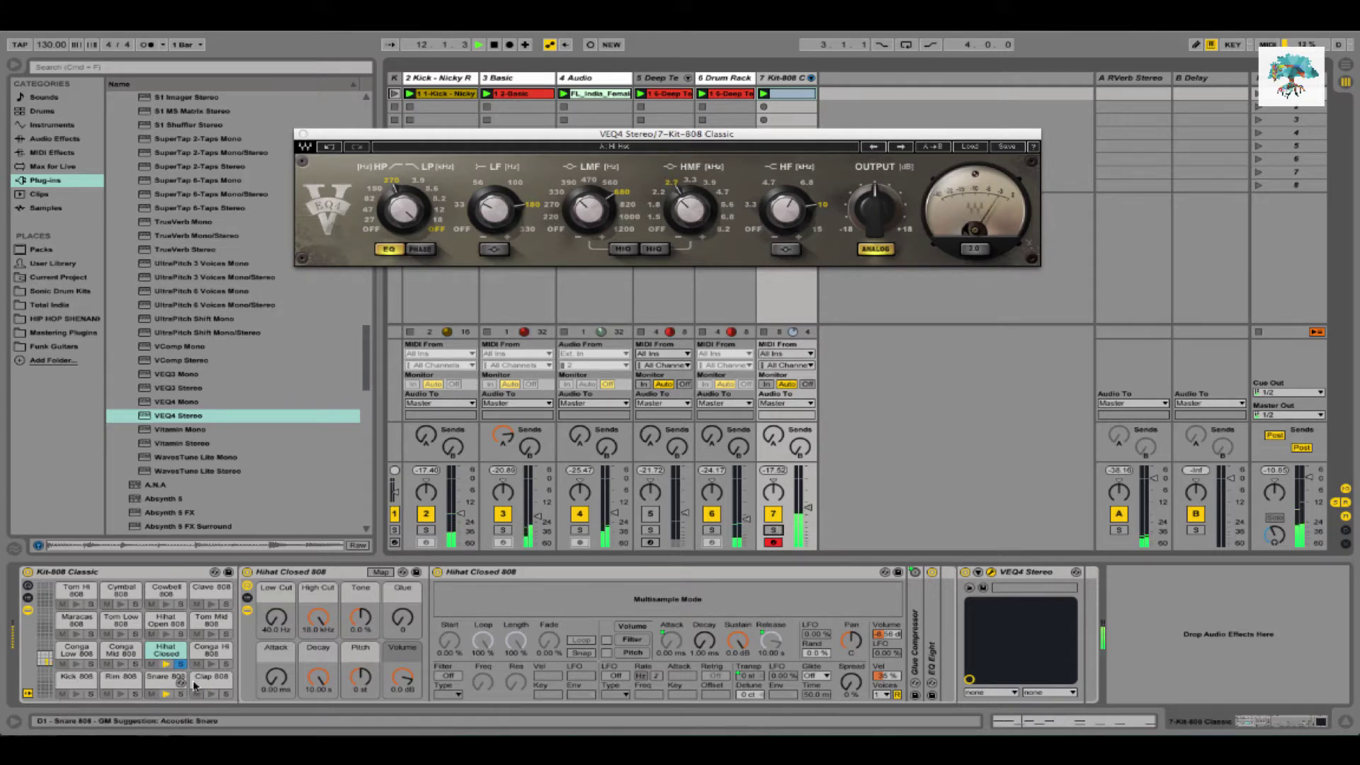
Solo the Kit-808 Classic track and insert the VEQ4 Stereo plug-in on its Snare 808 pad
{"action": "left_click", "coordinate": [163, 681]}
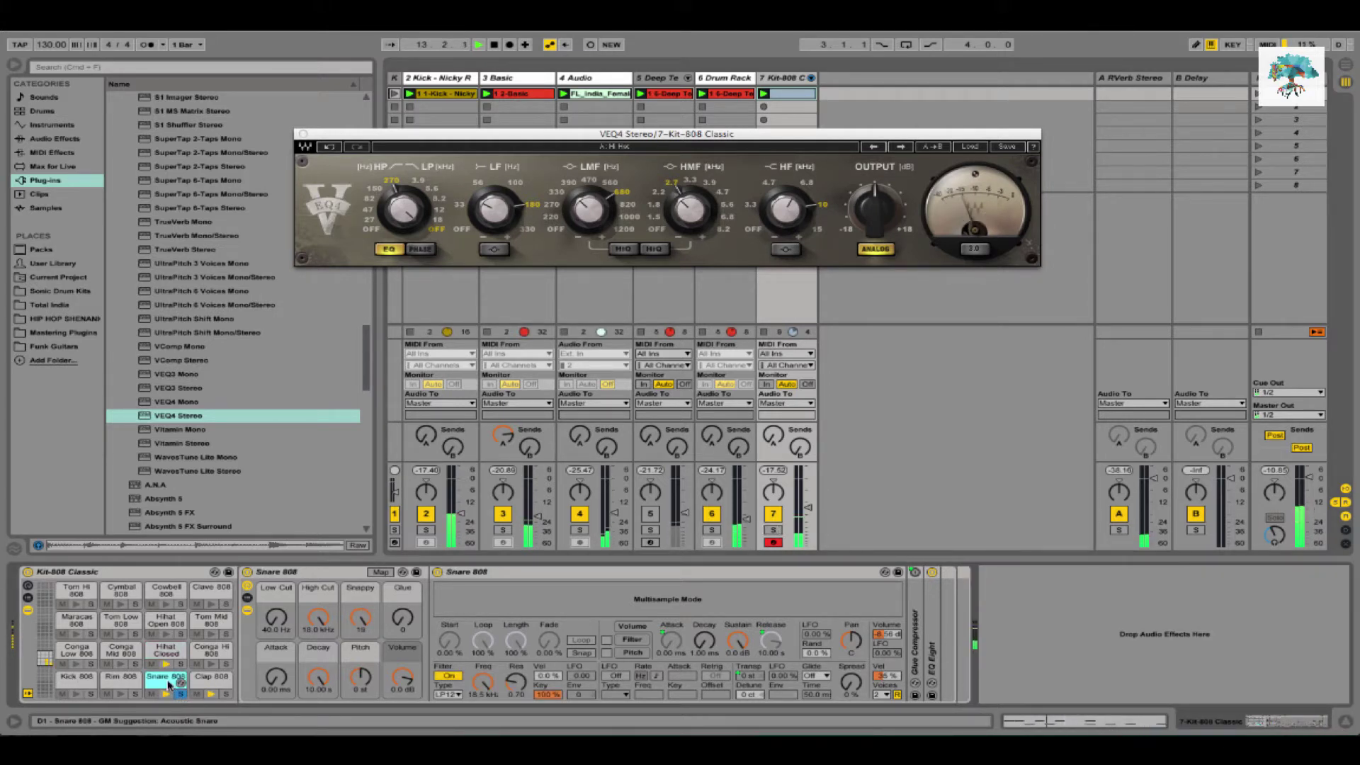
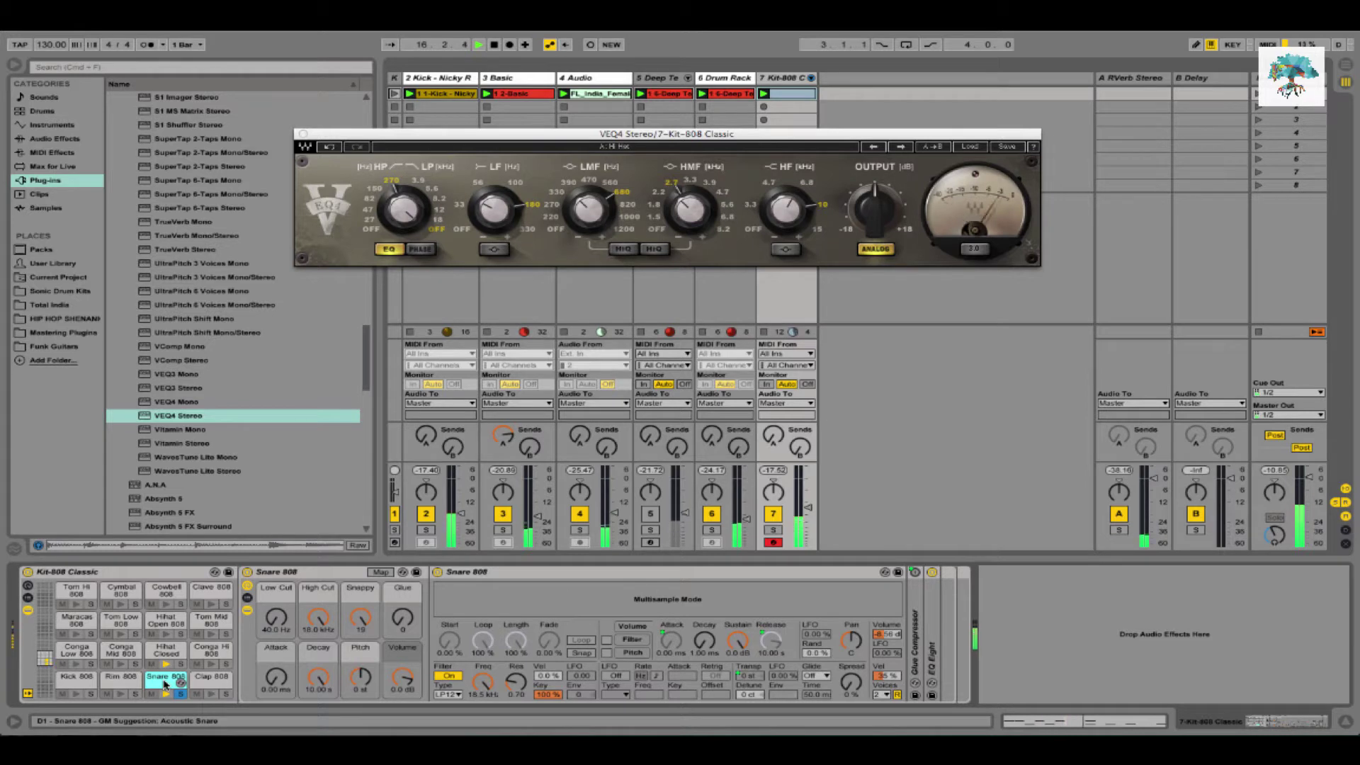
{"action": "left_click", "coordinate": [774, 530]}
{"action": "left_click", "coordinate": [187, 418]}
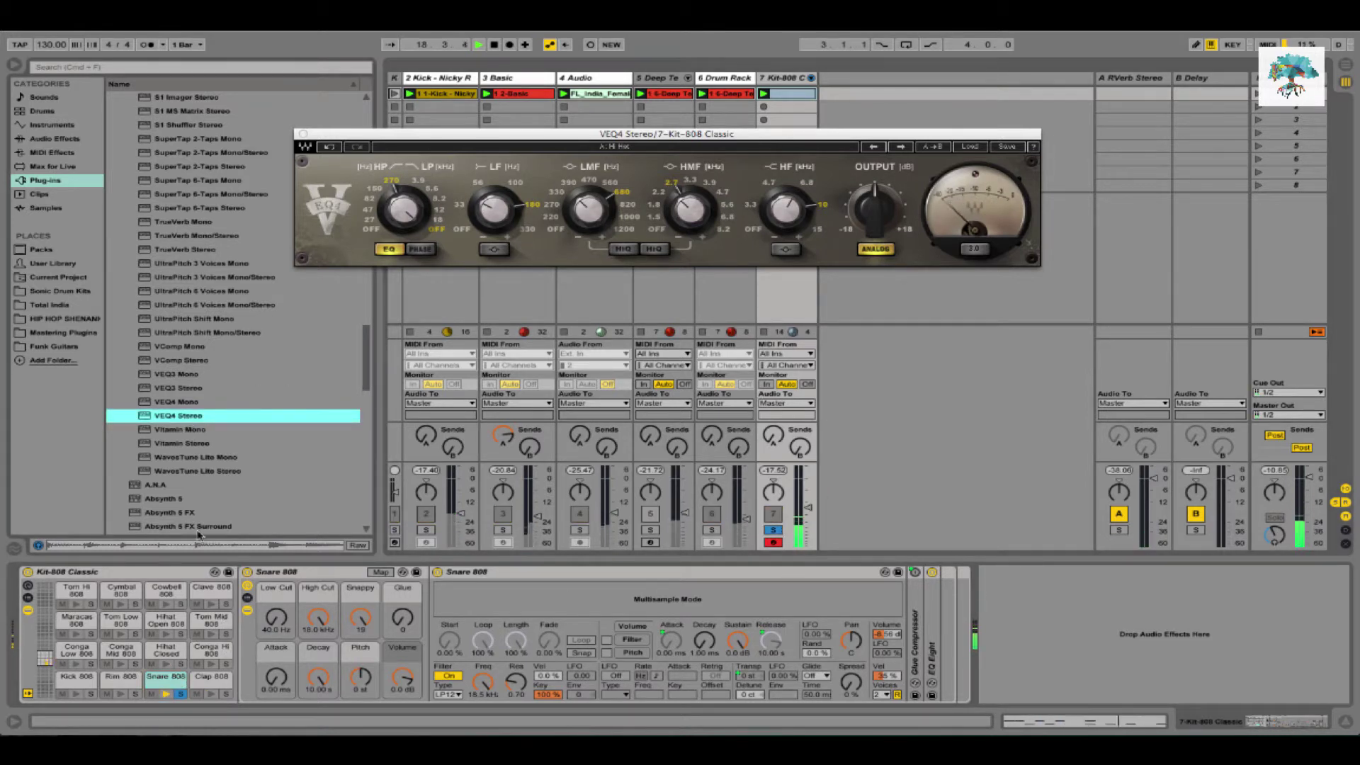
{"action": "left_click_drag", "start_coordinate": [187, 418], "coordinate": [163, 675]}
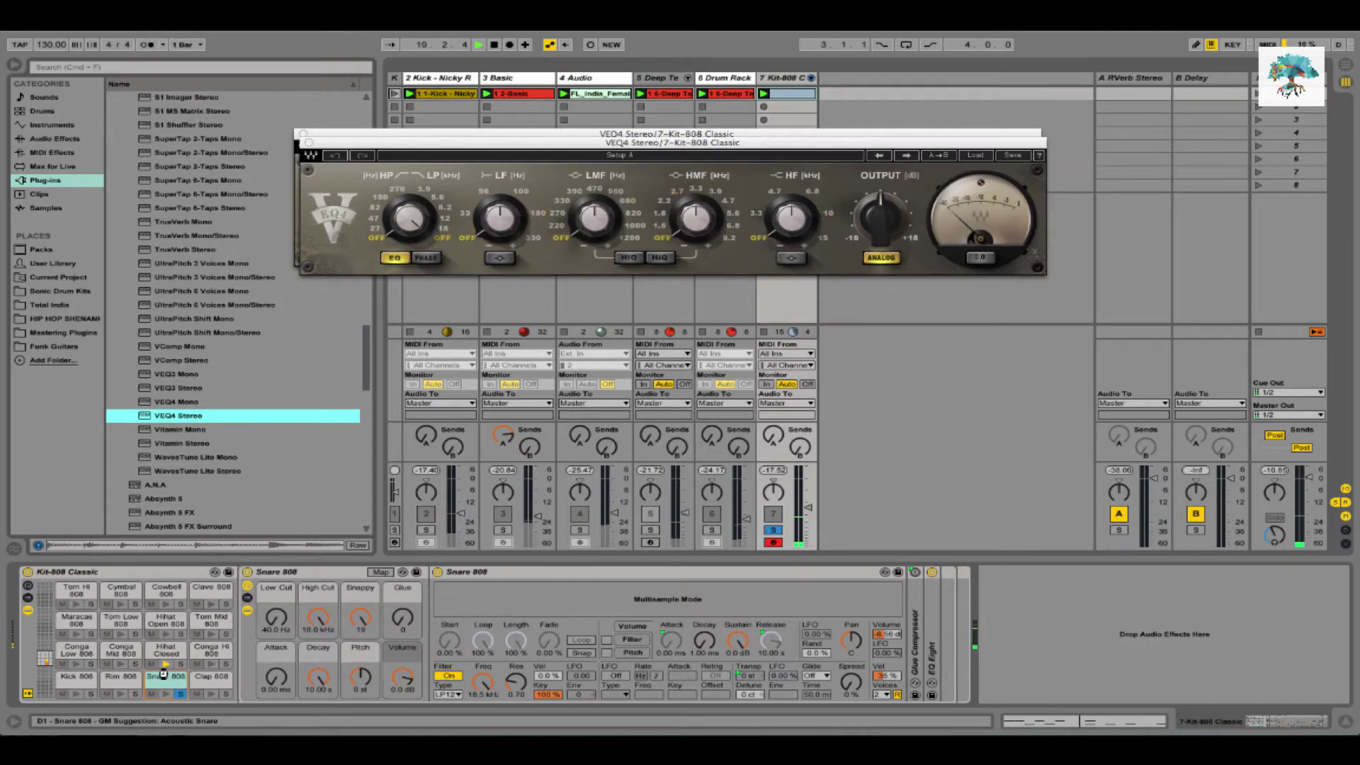
{"action": "left_click_drag", "start_coordinate": [855, 143], "coordinate": [838, 265]}
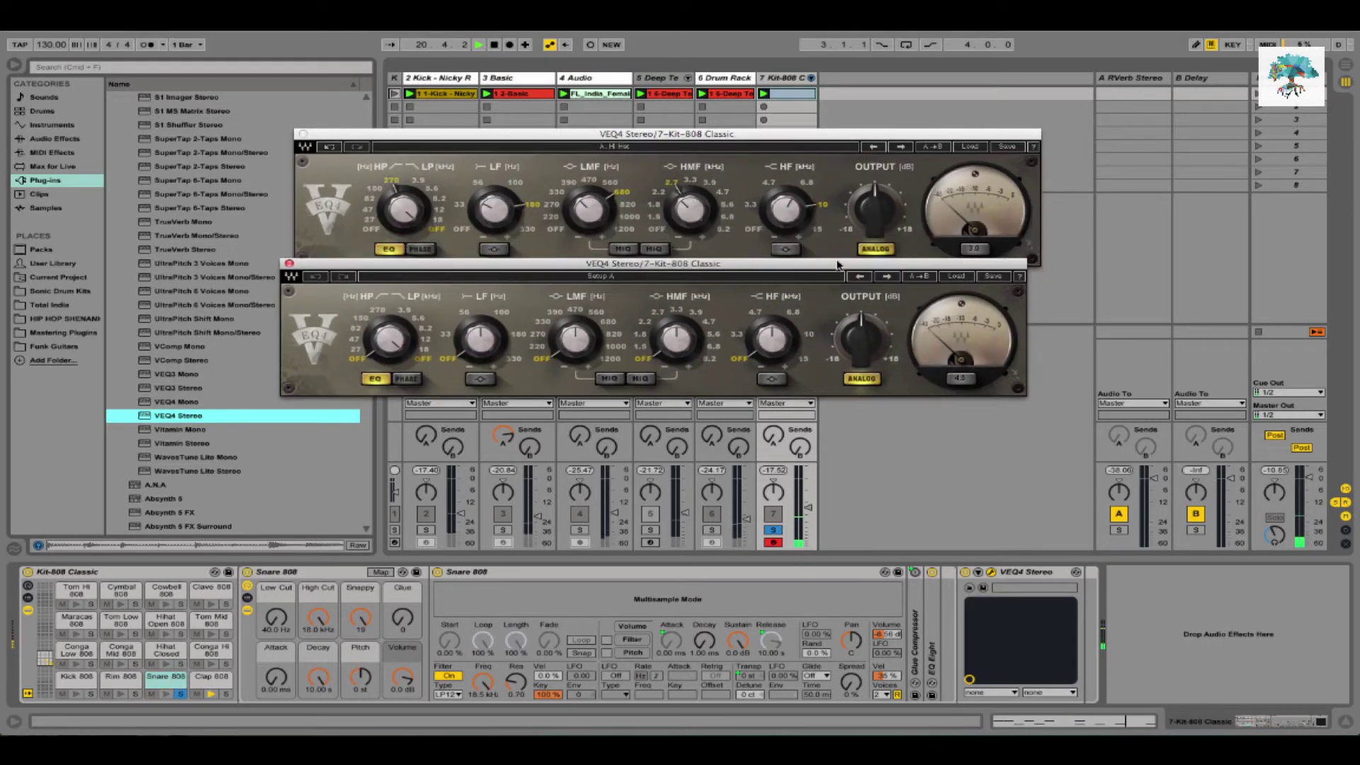
Compare the Snr Drum and Snare 2 factory presets on the snare's VEQ4 Stereo, keep Snare 2 and close both plug-in windows
{"action": "left_click", "coordinate": [954, 278]}
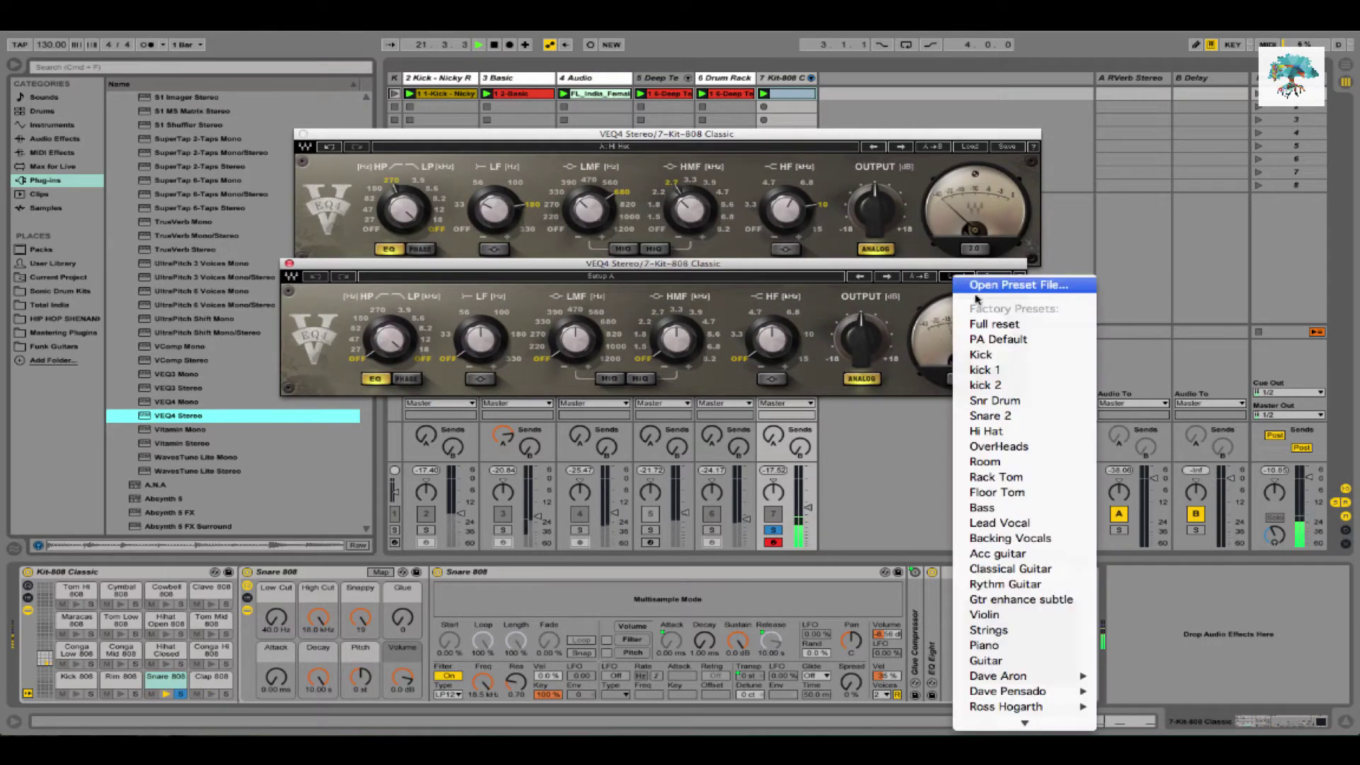
{"action": "left_click", "coordinate": [1002, 401]}
{"action": "left_click", "coordinate": [886, 277]}
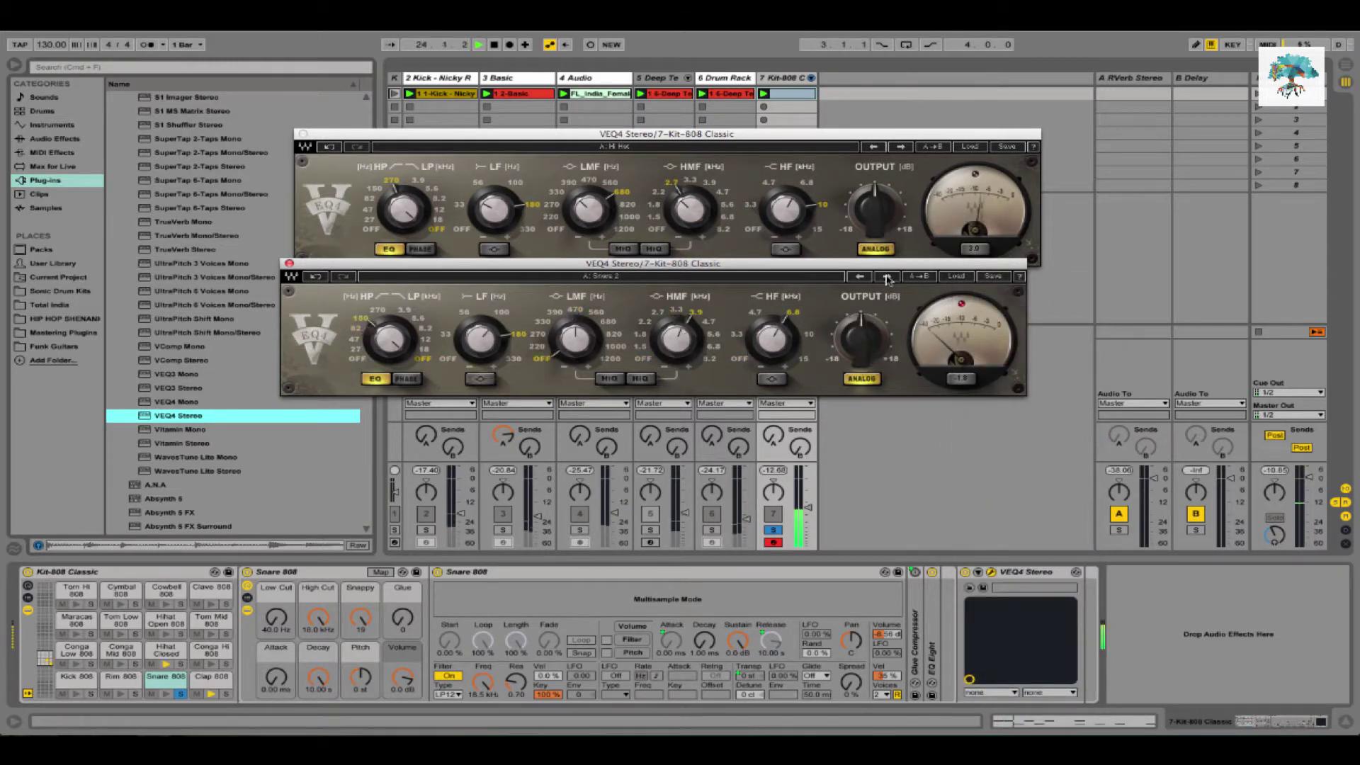
{"action": "left_click", "coordinate": [860, 277]}
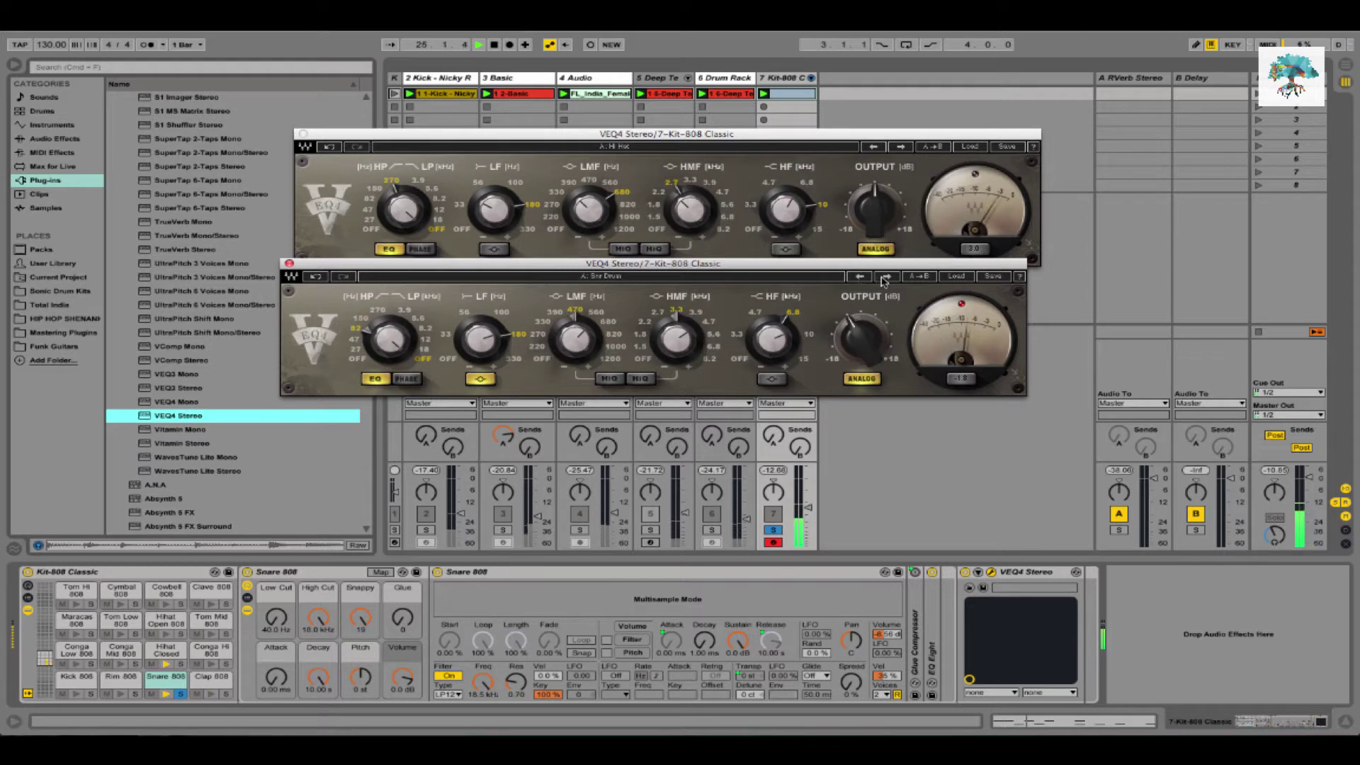
{"action": "left_click", "coordinate": [884, 277]}
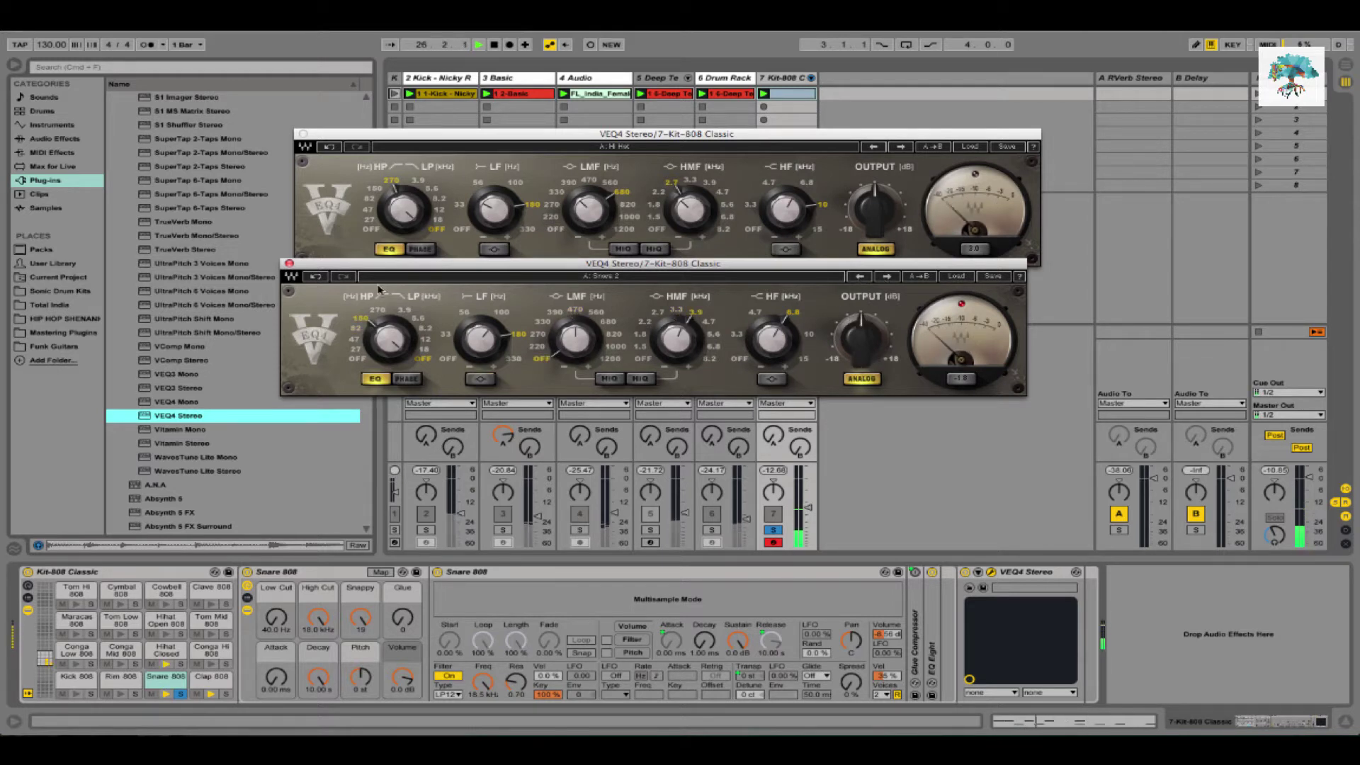
{"action": "left_click", "coordinate": [289, 264]}
{"action": "left_click", "coordinate": [302, 134]}
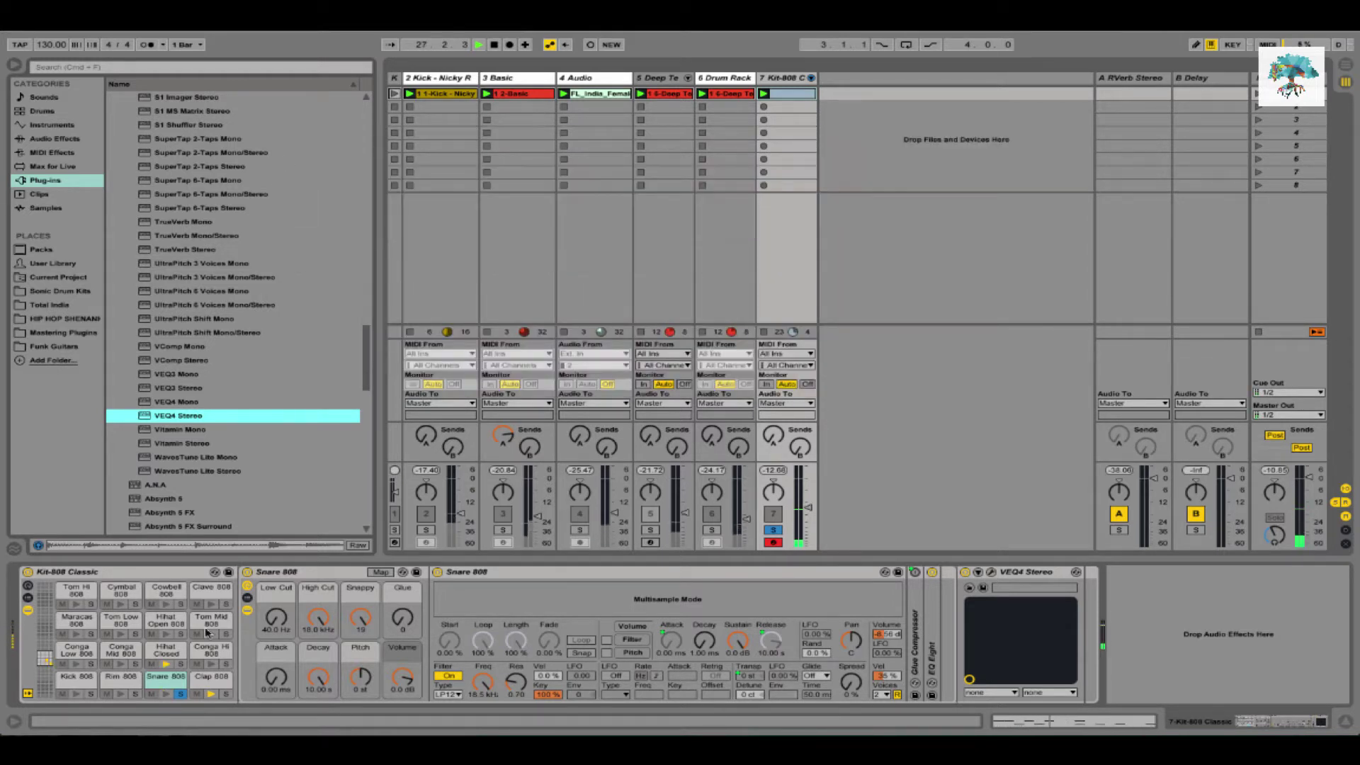
Insert the VEQ4 Stereo plug-in on the Clap 808 pad and listen to the clap soloed
{"action": "left_click", "coordinate": [210, 679]}
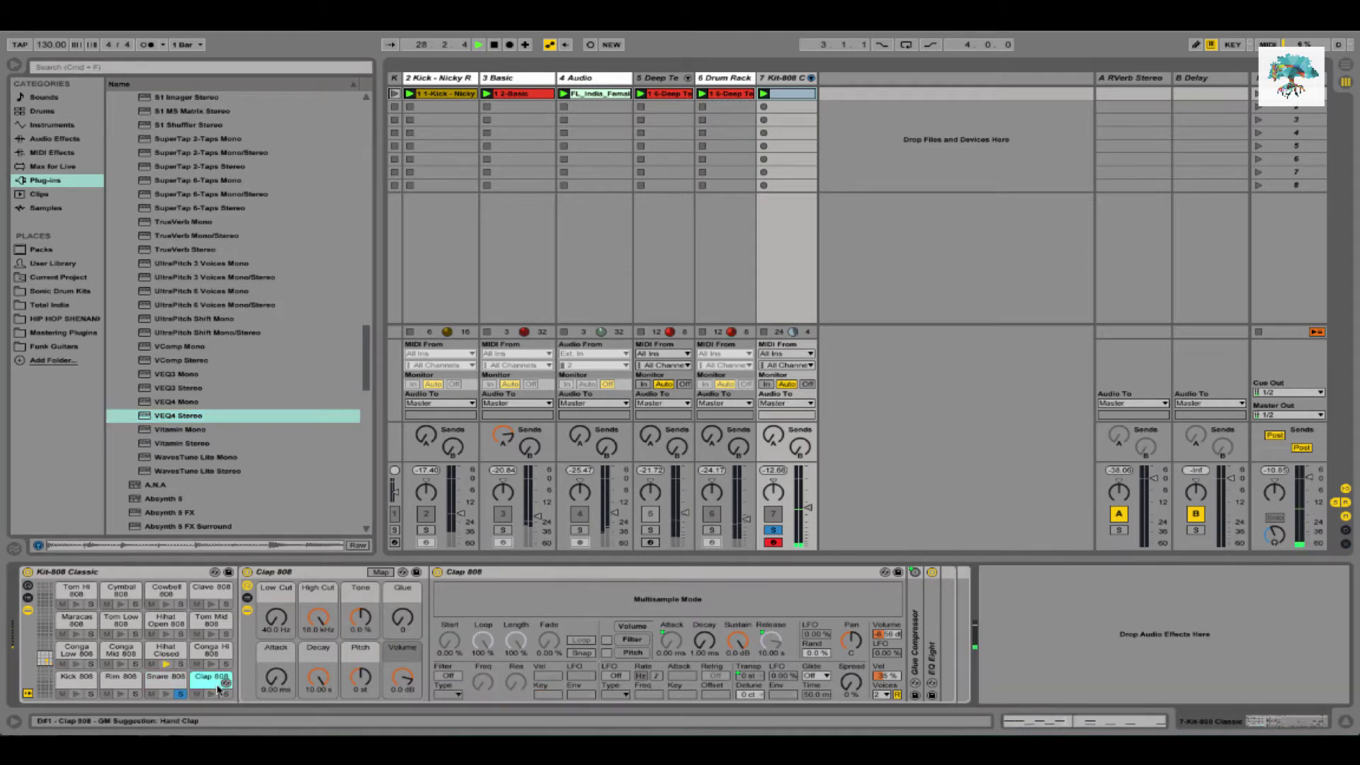
{"action": "double_click", "coordinate": [162, 416]}
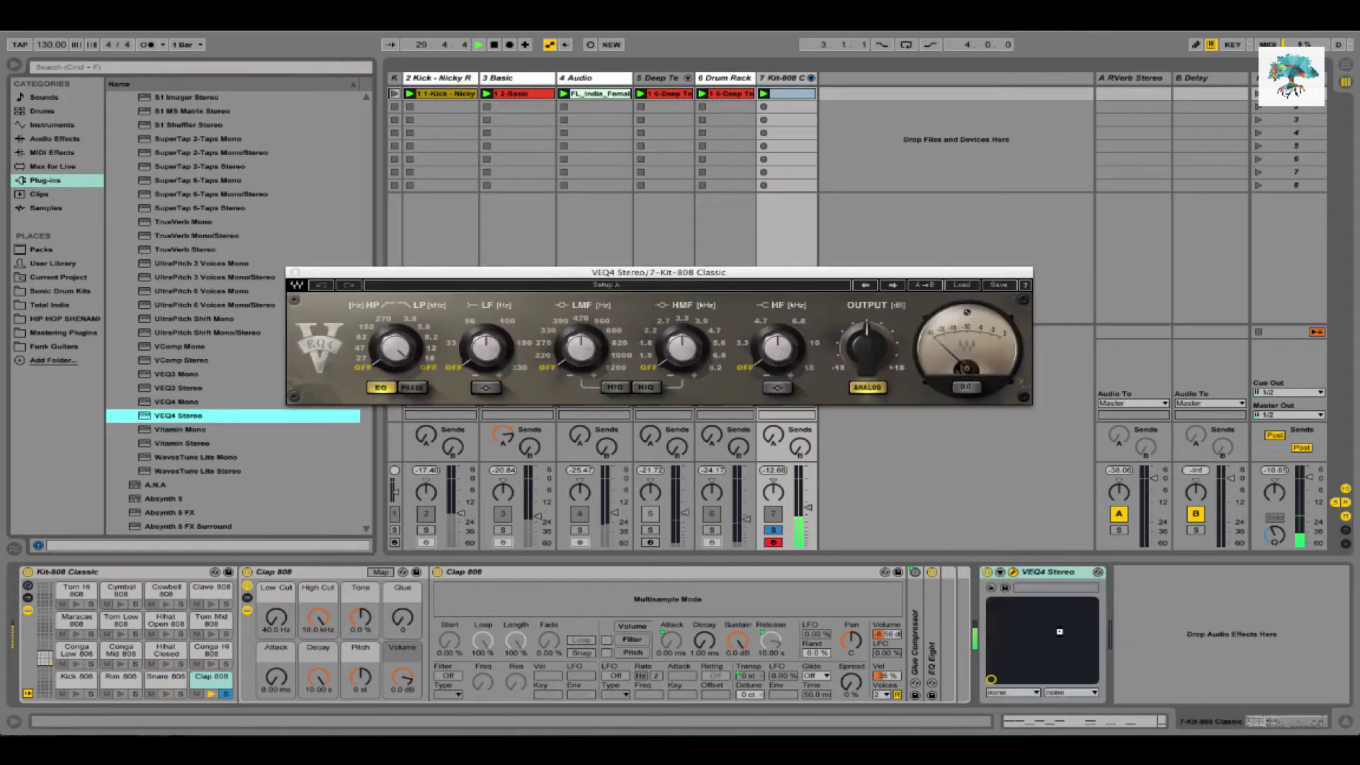
{"action": "left_click", "coordinate": [1052, 572]}
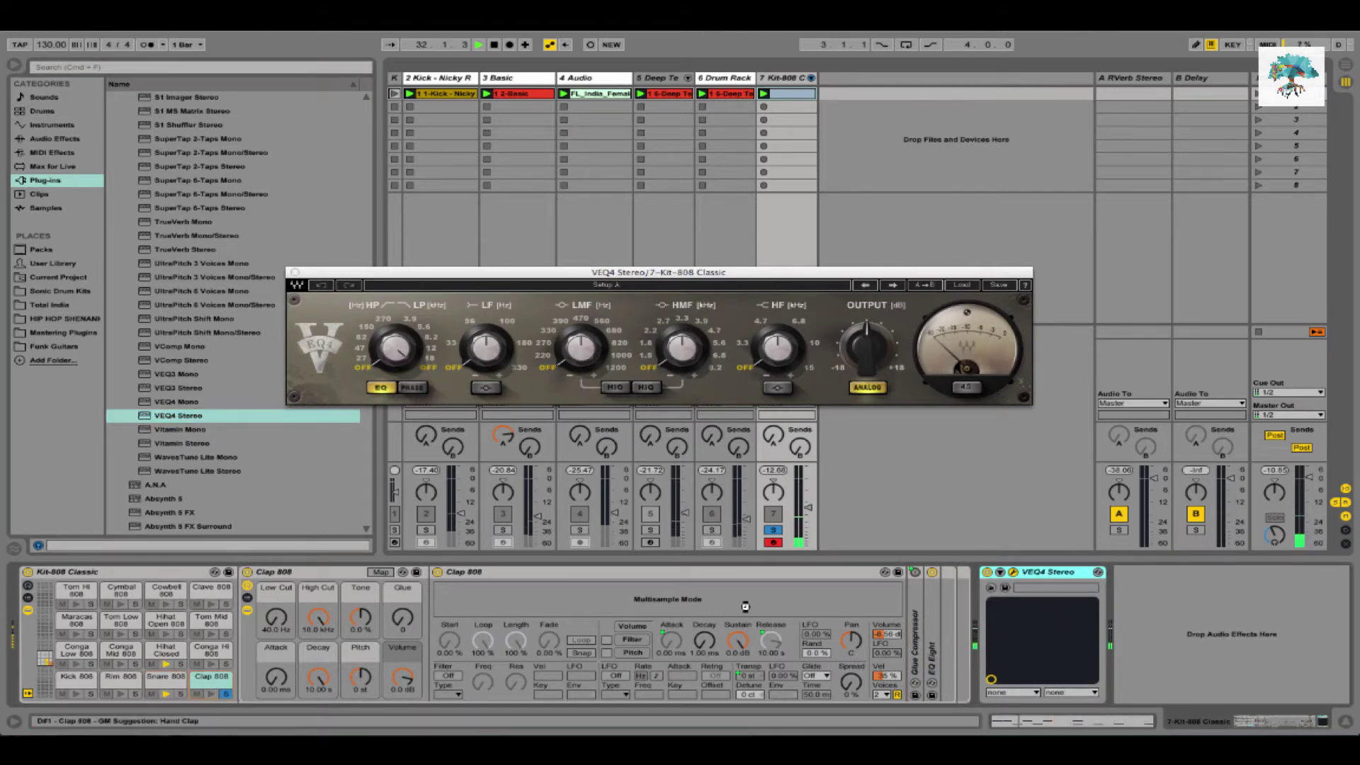
{"action": "left_click", "coordinate": [633, 376]}
Try the Clap_1_VEQ4 preset on the clap's VEQ4 Stereo, and settle on the Snare 2 factory preset instead
{"action": "left_click", "coordinate": [951, 287]}
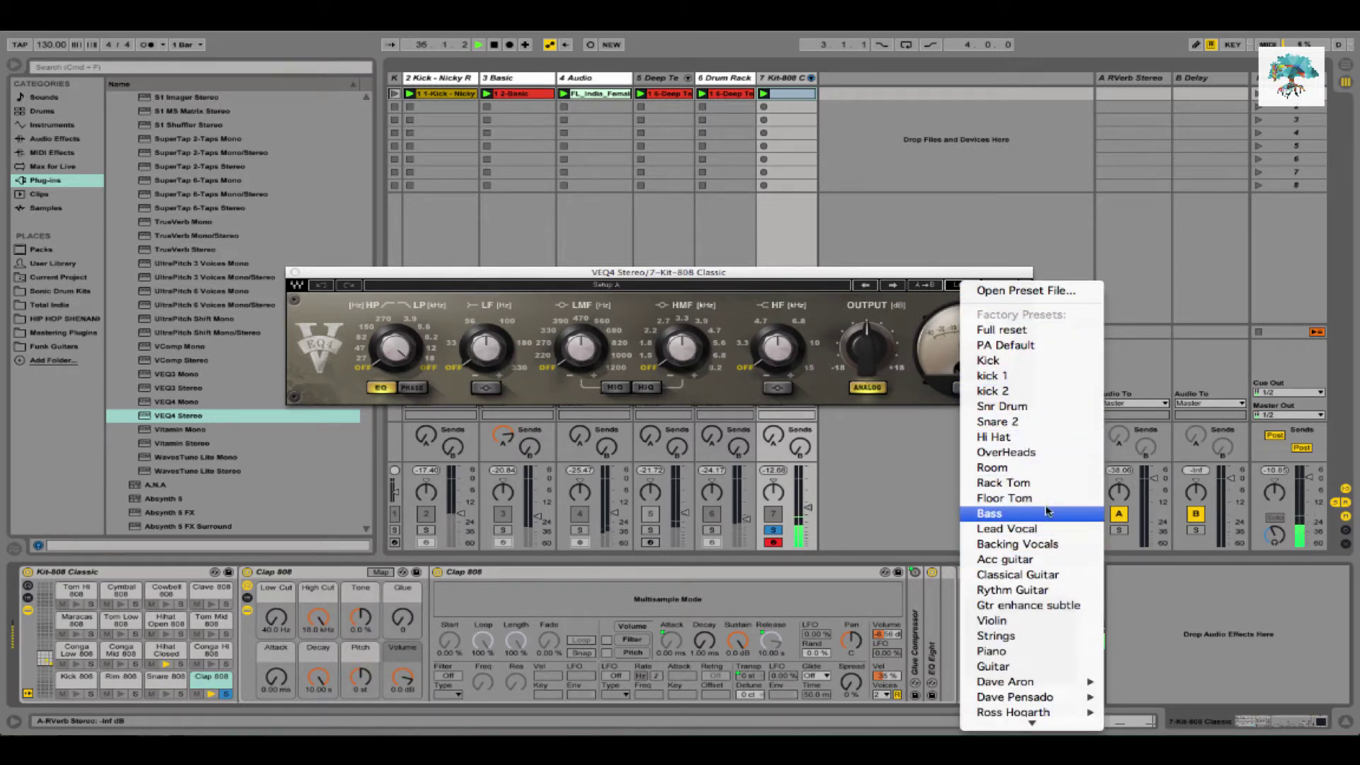
{"action": "mouse_move", "coordinate": [1055, 684]}
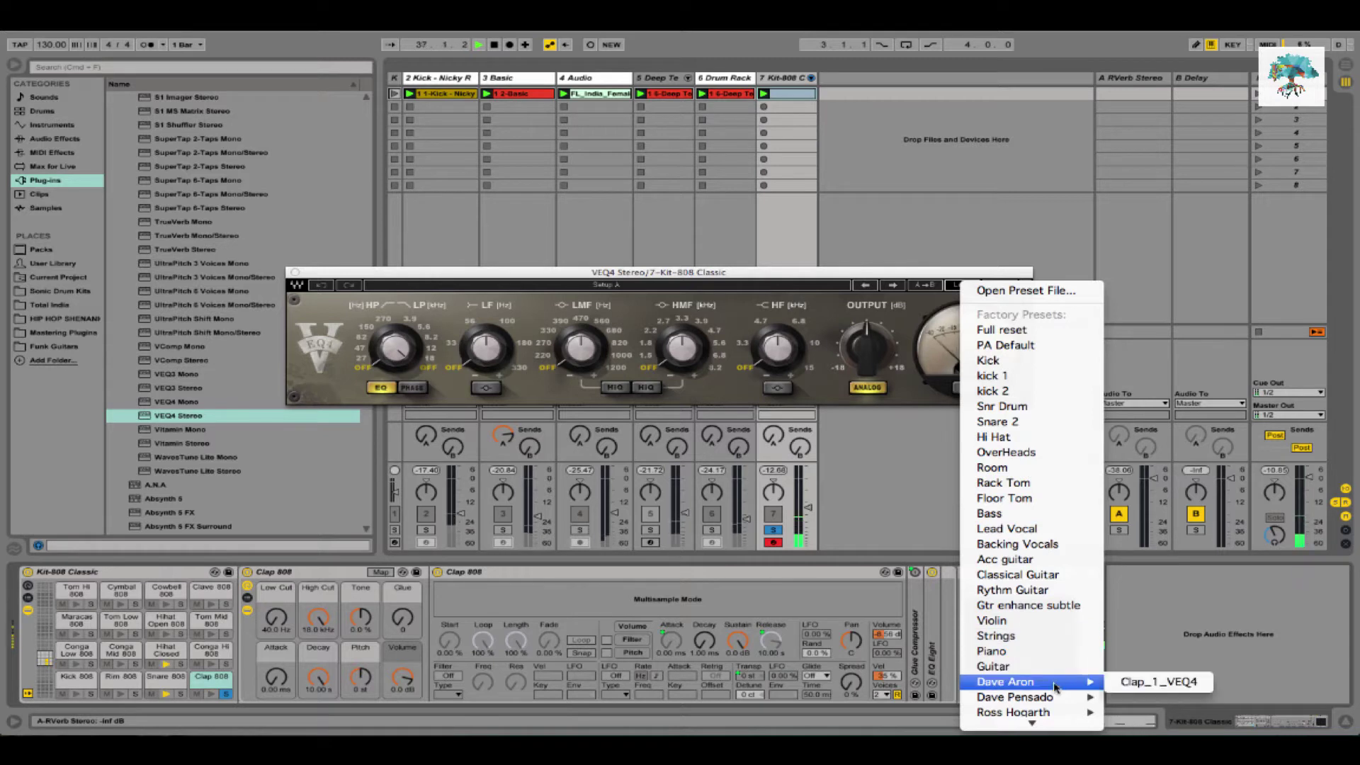
{"action": "left_click", "coordinate": [1133, 686]}
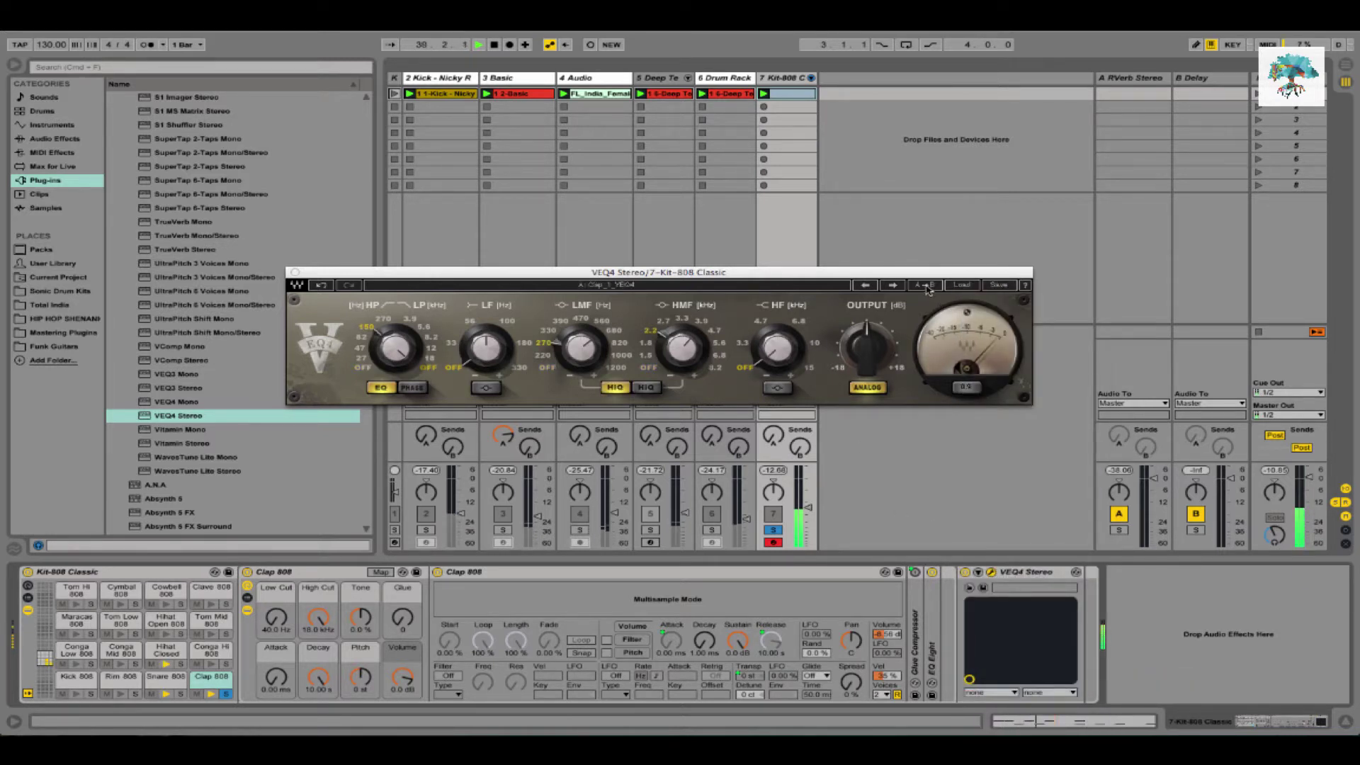
{"action": "left_click", "coordinate": [956, 287]}
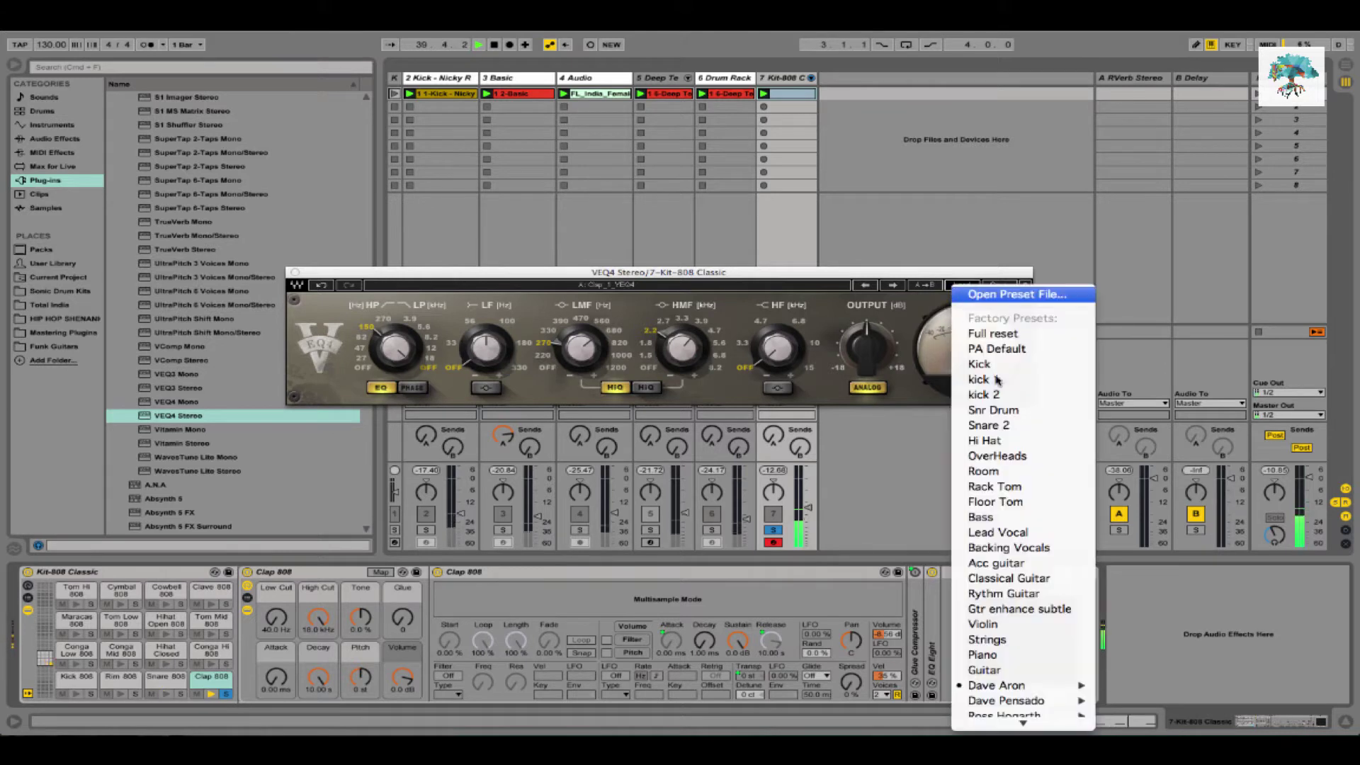
{"action": "left_click", "coordinate": [1005, 426]}
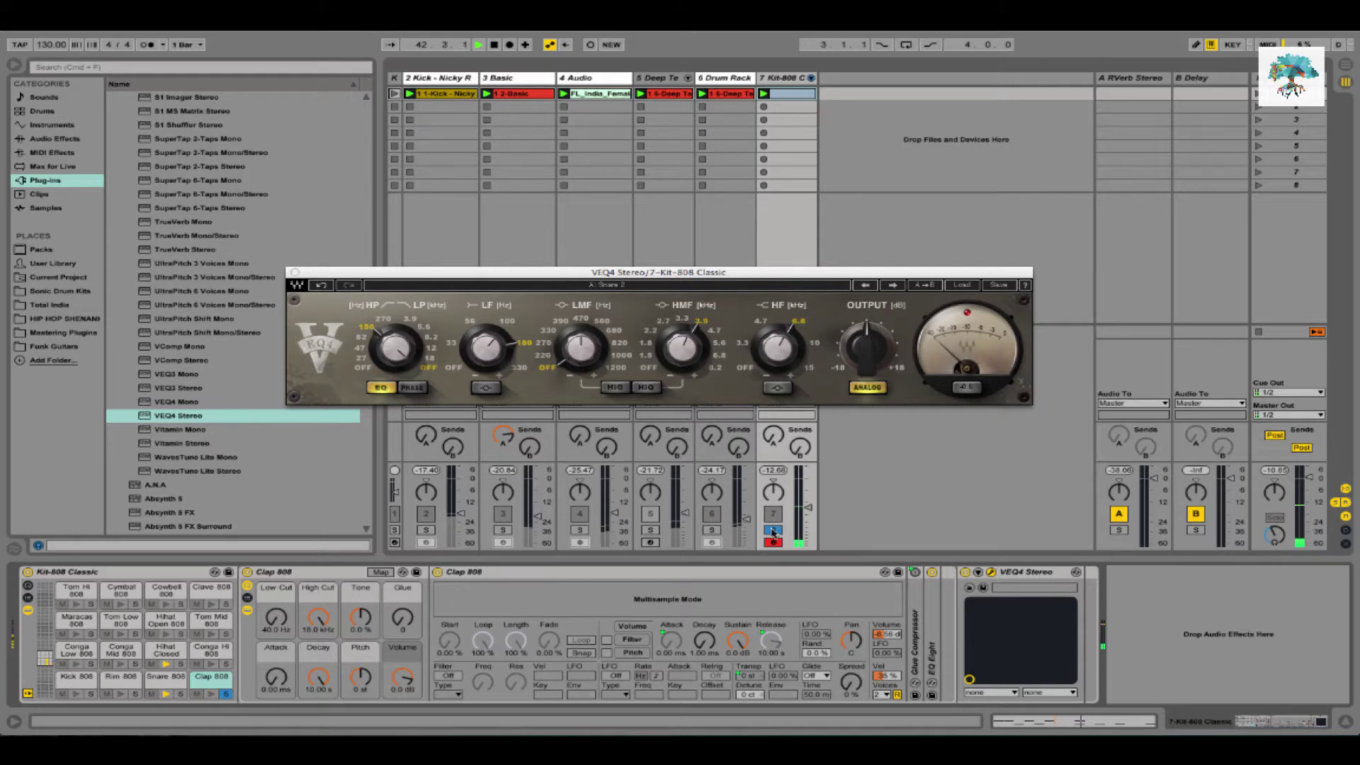
Solo the Drum Rack track alongside Kit-808 Classic and unfreeze the Drum Rack track
{"action": "left_click", "coordinate": [712, 530]}
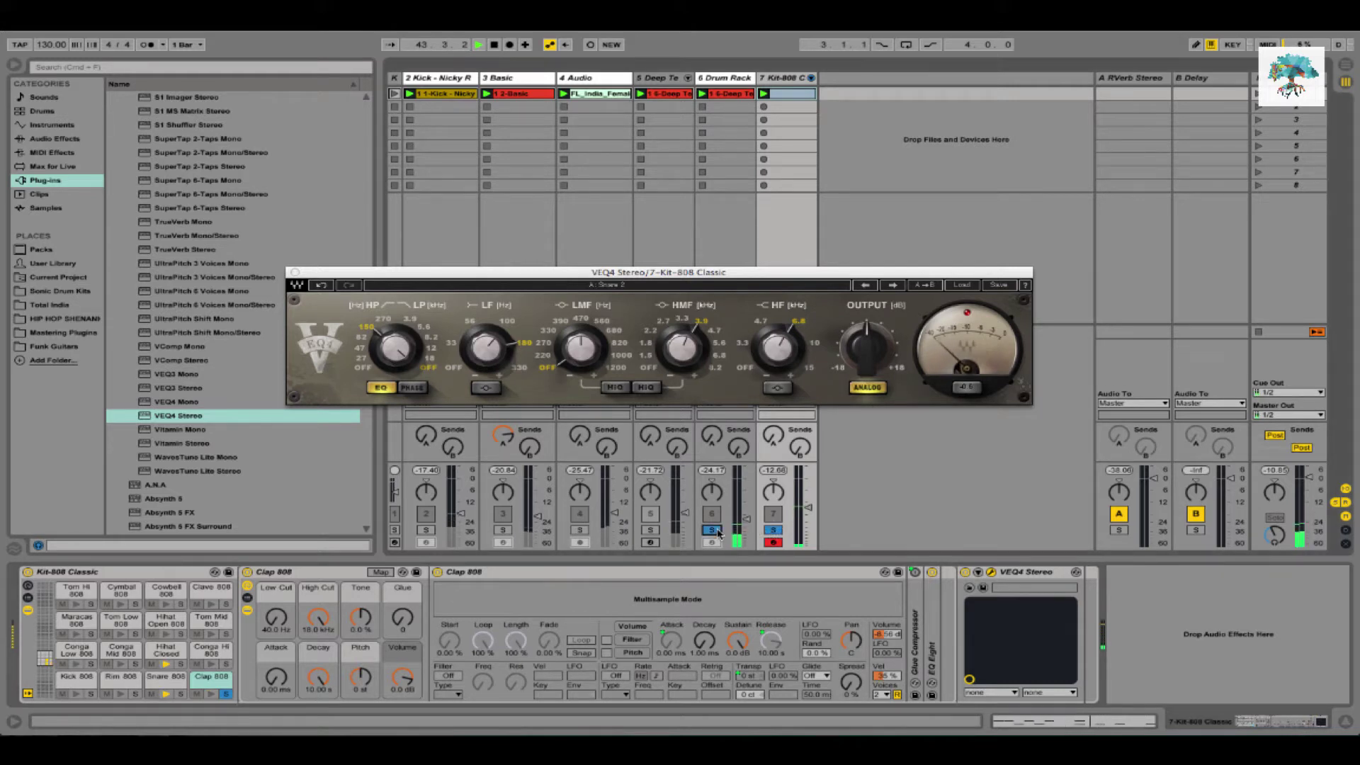
{"action": "left_click", "coordinate": [733, 80]}
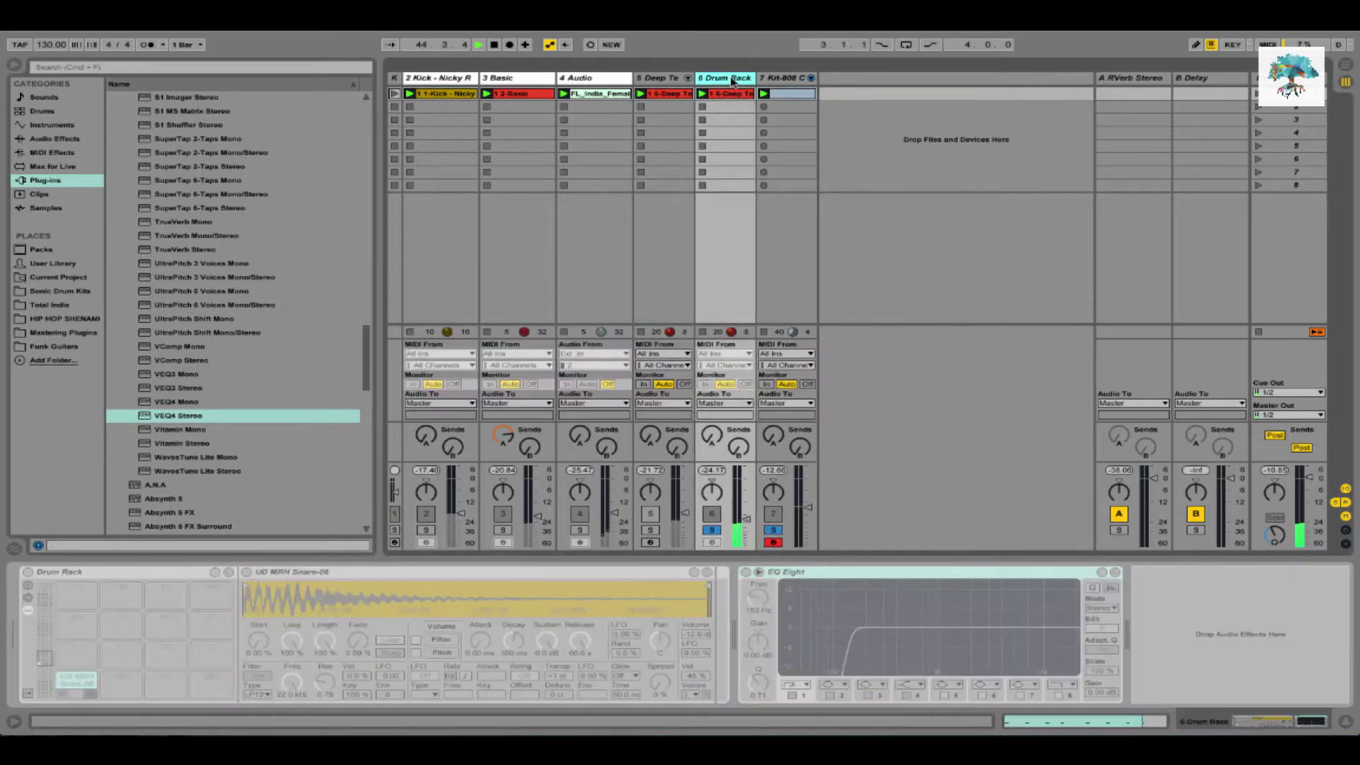
{"action": "right_click", "coordinate": [733, 79]}
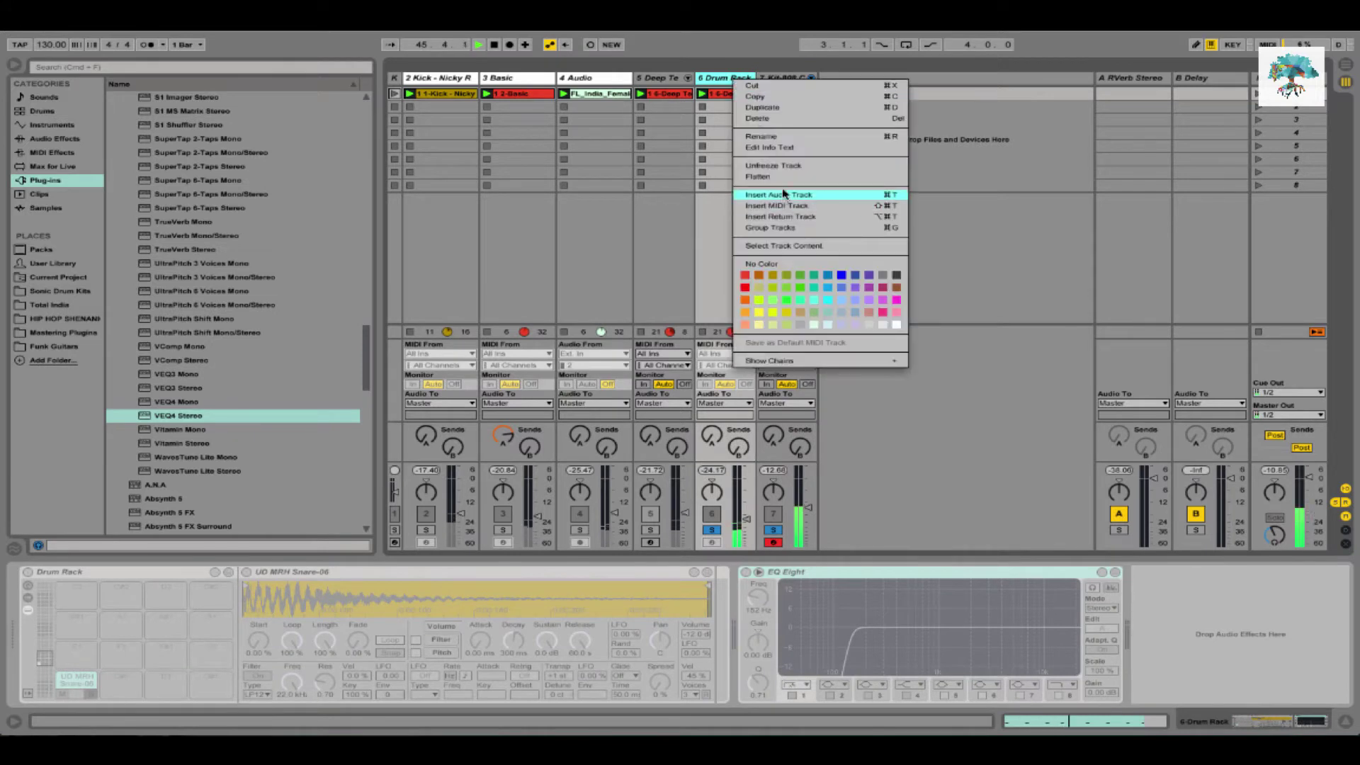
{"action": "left_click", "coordinate": [777, 166]}
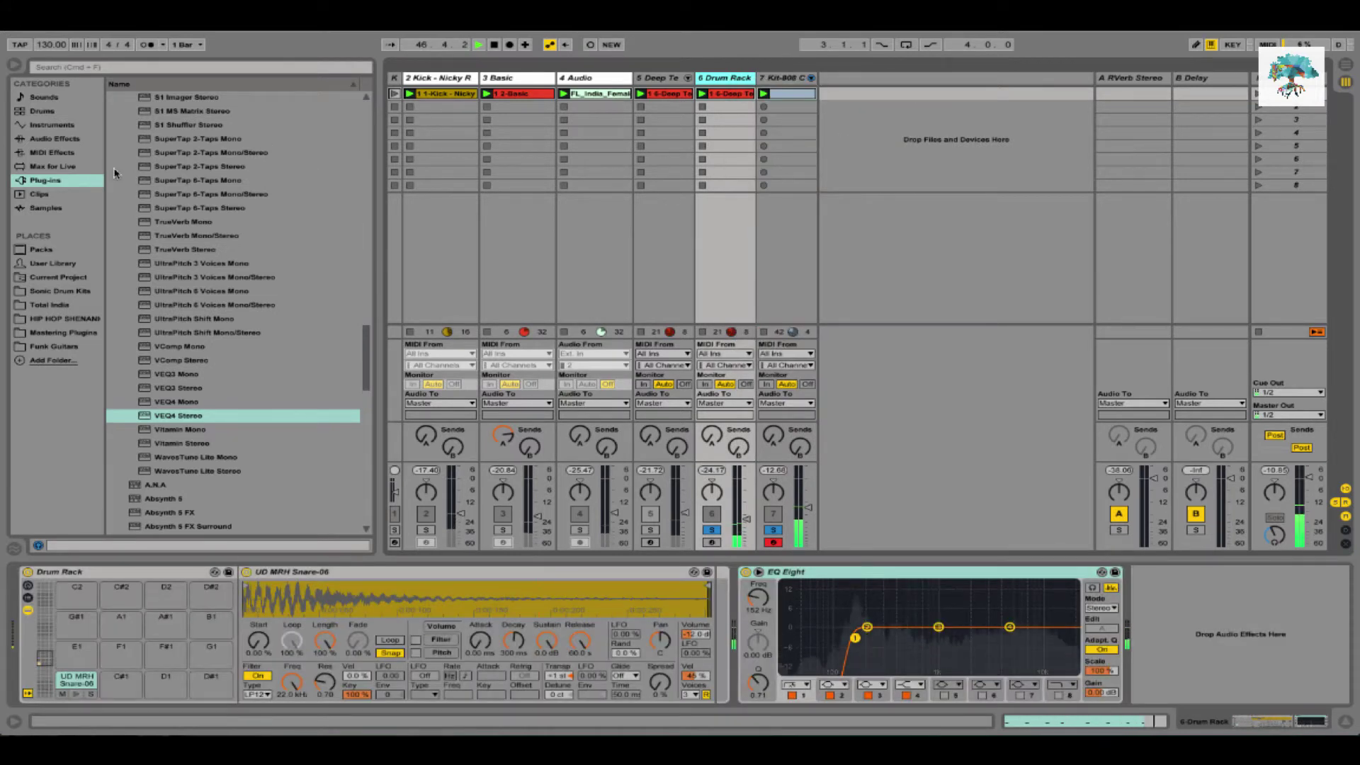
Insert the VEQ4 Stereo plug-in on the Drum Rack track after its EQ Eight
{"action": "left_click", "coordinate": [55, 138]}
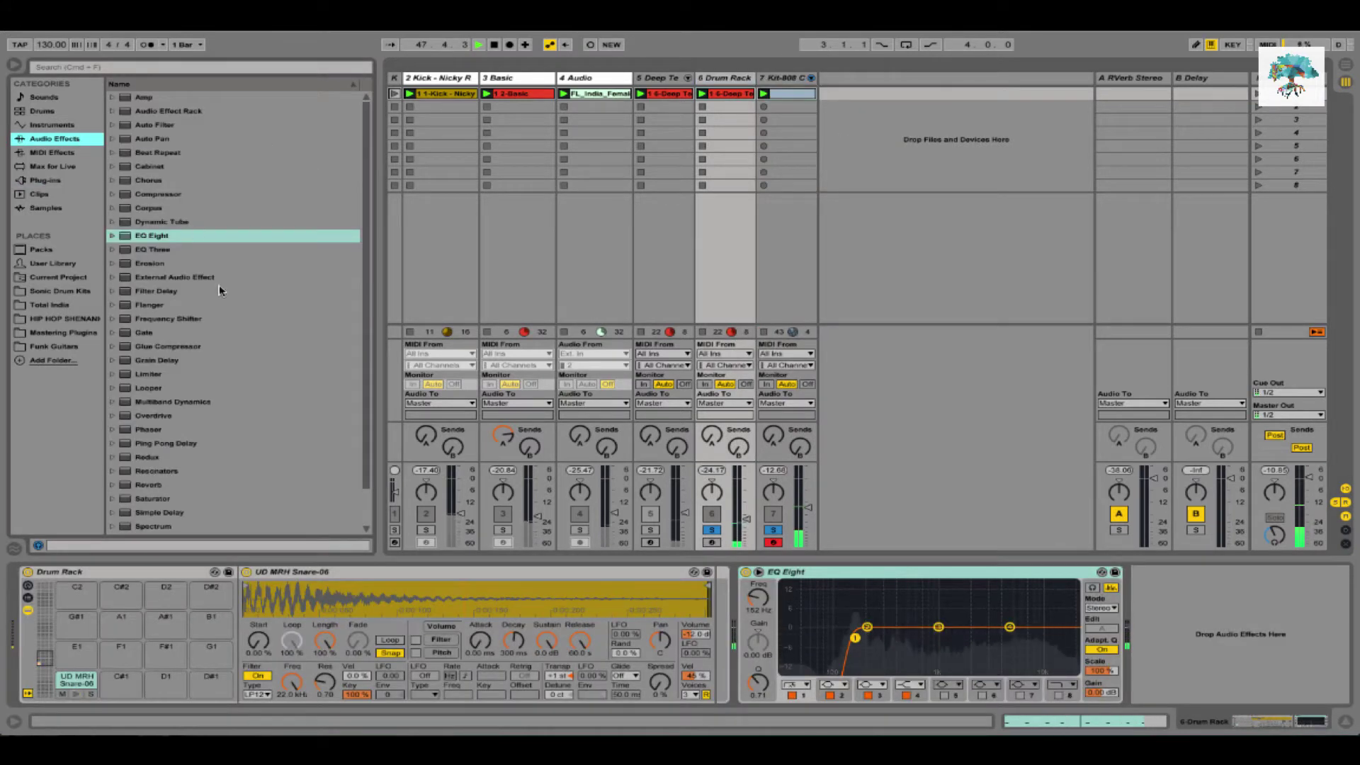
{"action": "left_click", "coordinate": [44, 180]}
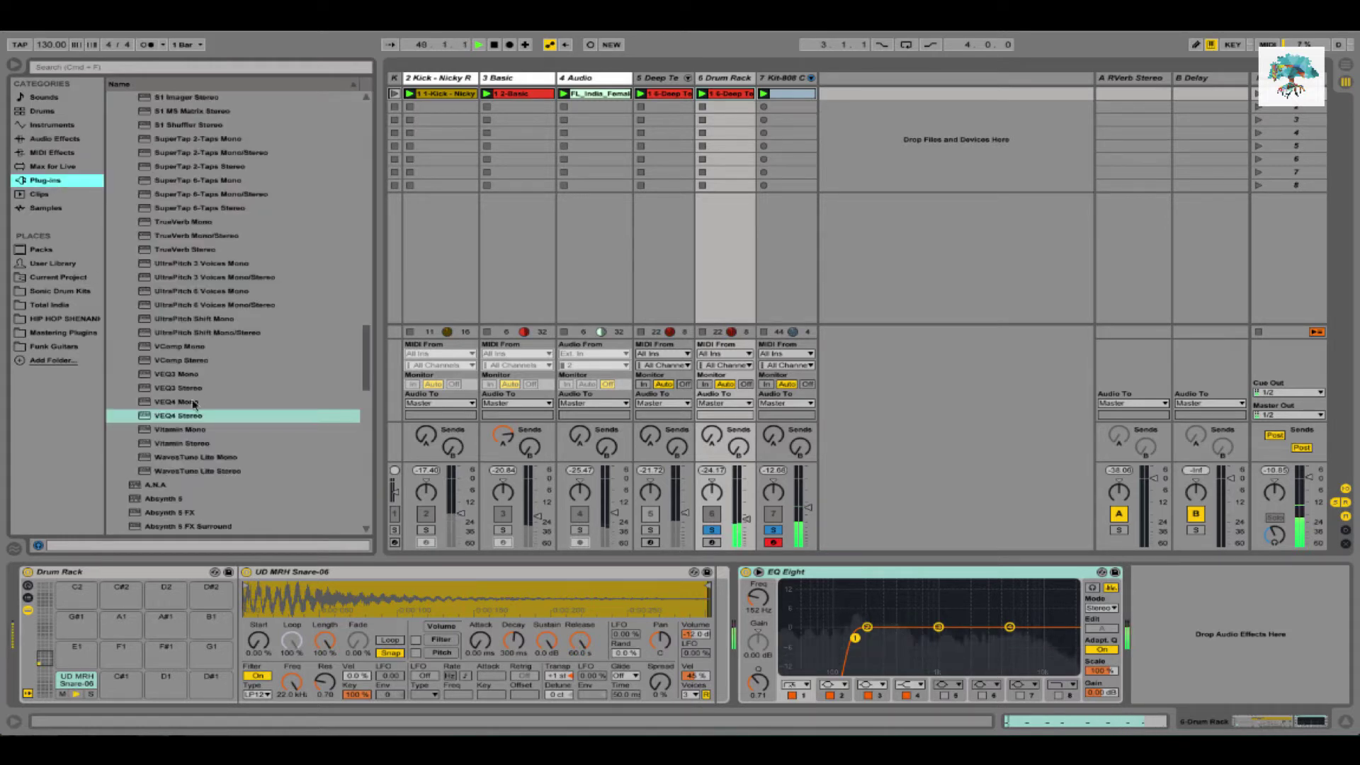
{"action": "left_click", "coordinate": [183, 416]}
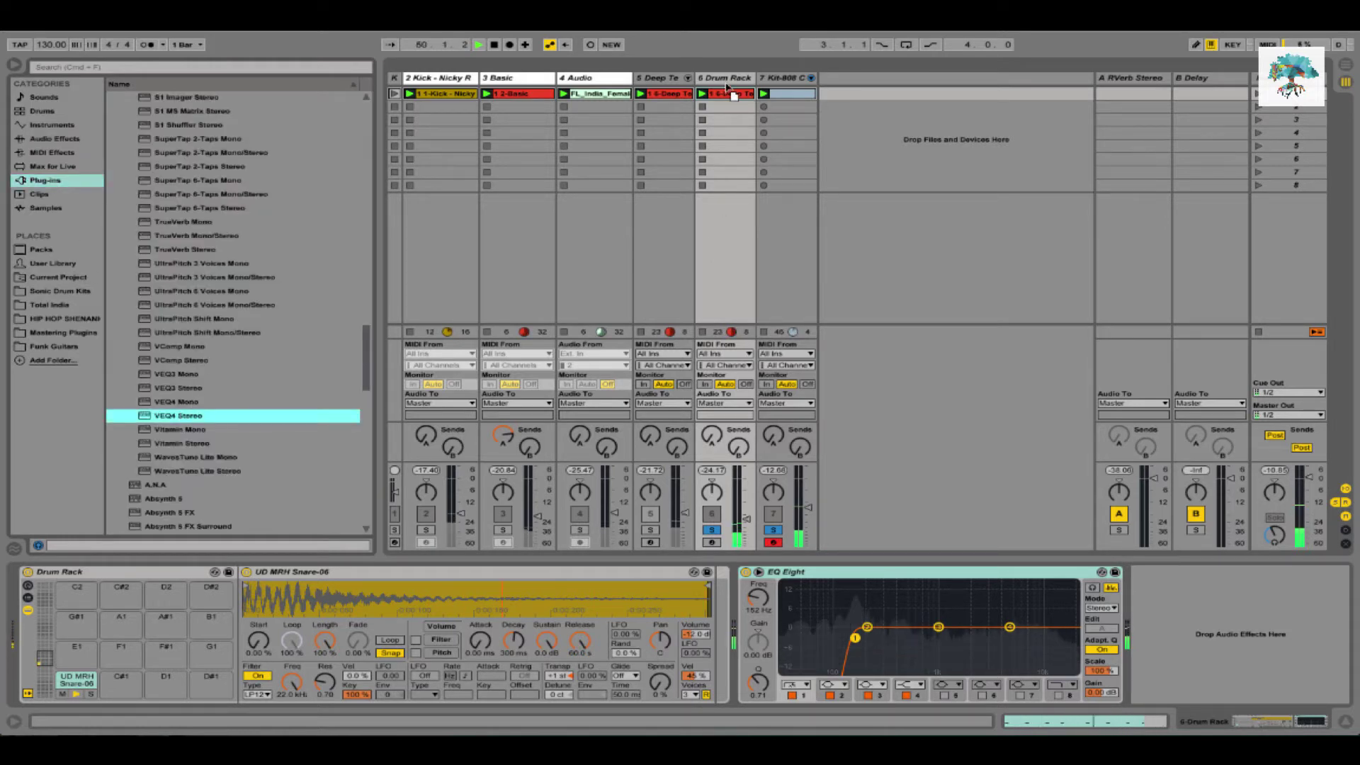
{"action": "key", "text": "Return"}
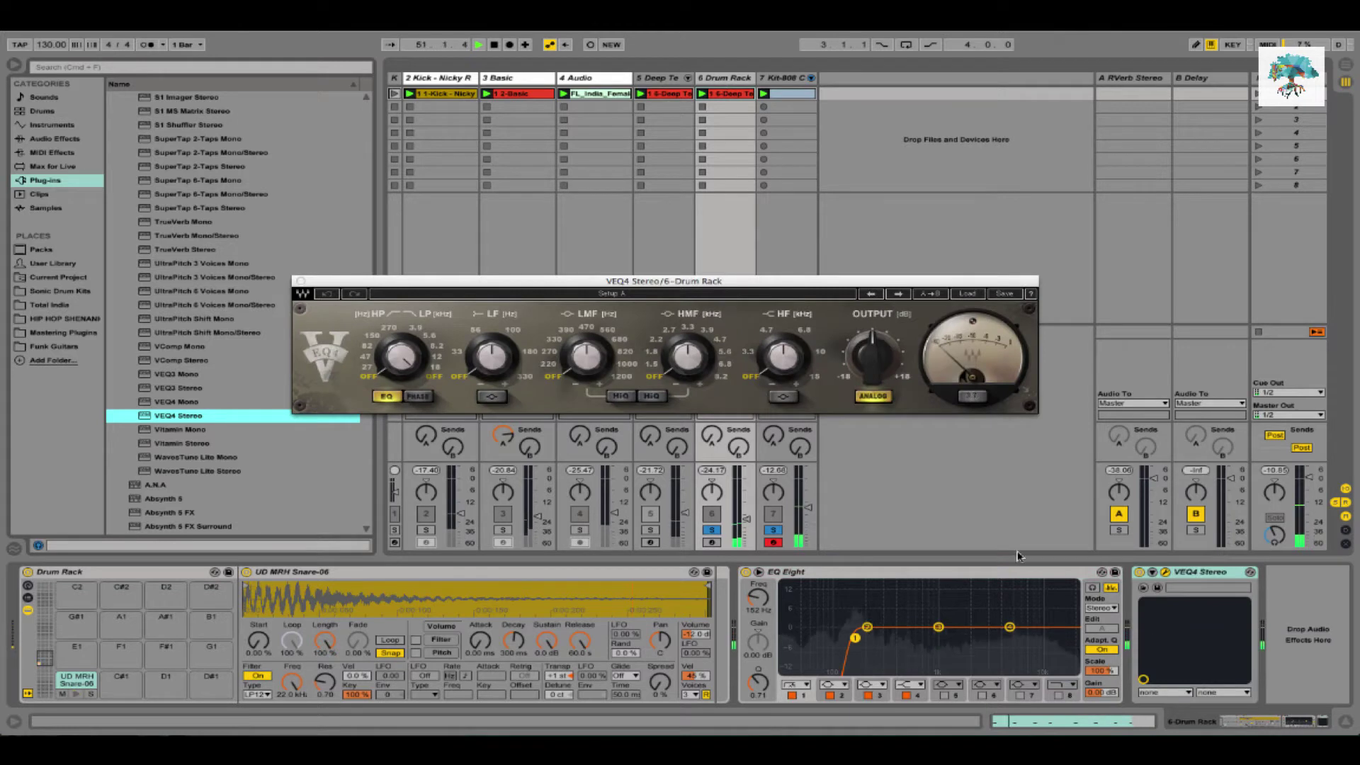
Play the Drum Rack track soloed, load the Snare 2 preset in its VEQ4 Stereo, and move EQ Eight behind that plug-in
{"action": "left_click", "coordinate": [712, 530]}
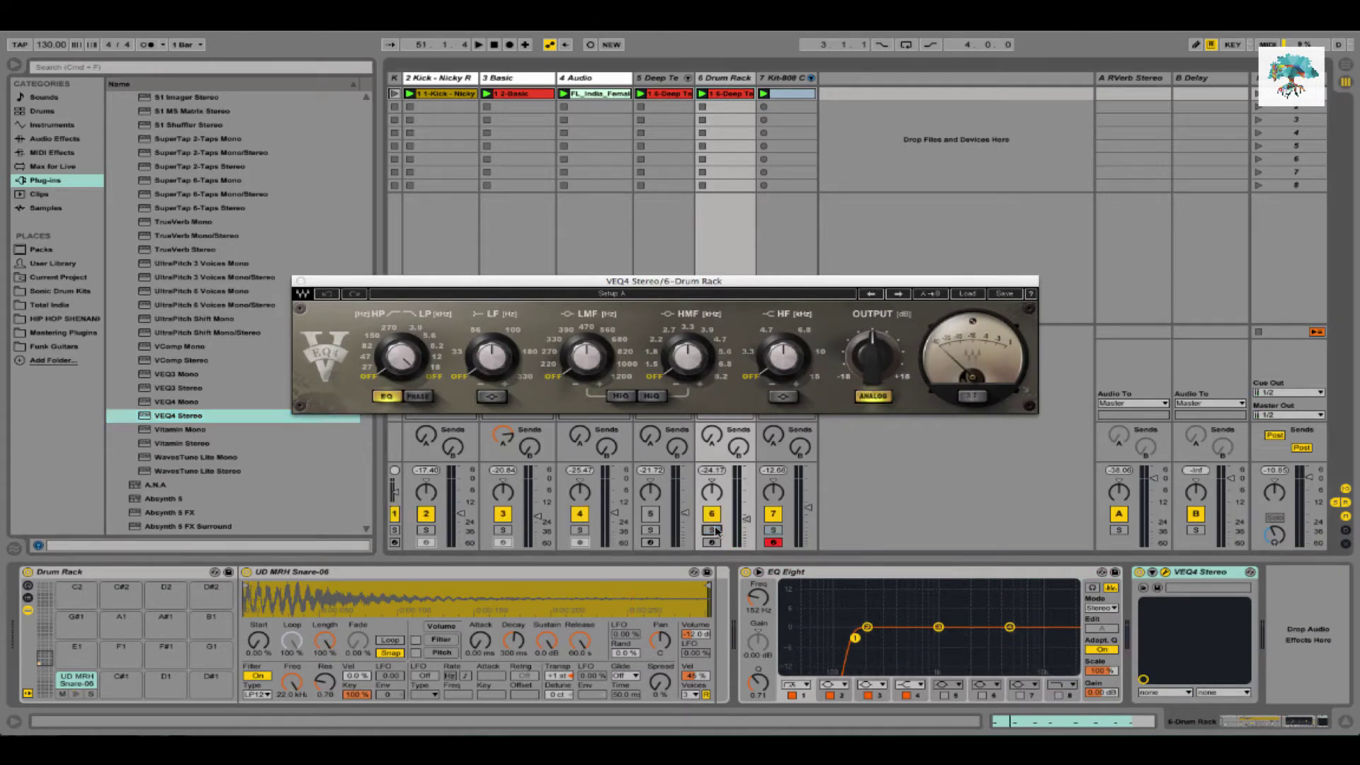
{"action": "key", "text": "space"}
{"action": "left_click", "coordinate": [968, 296]}
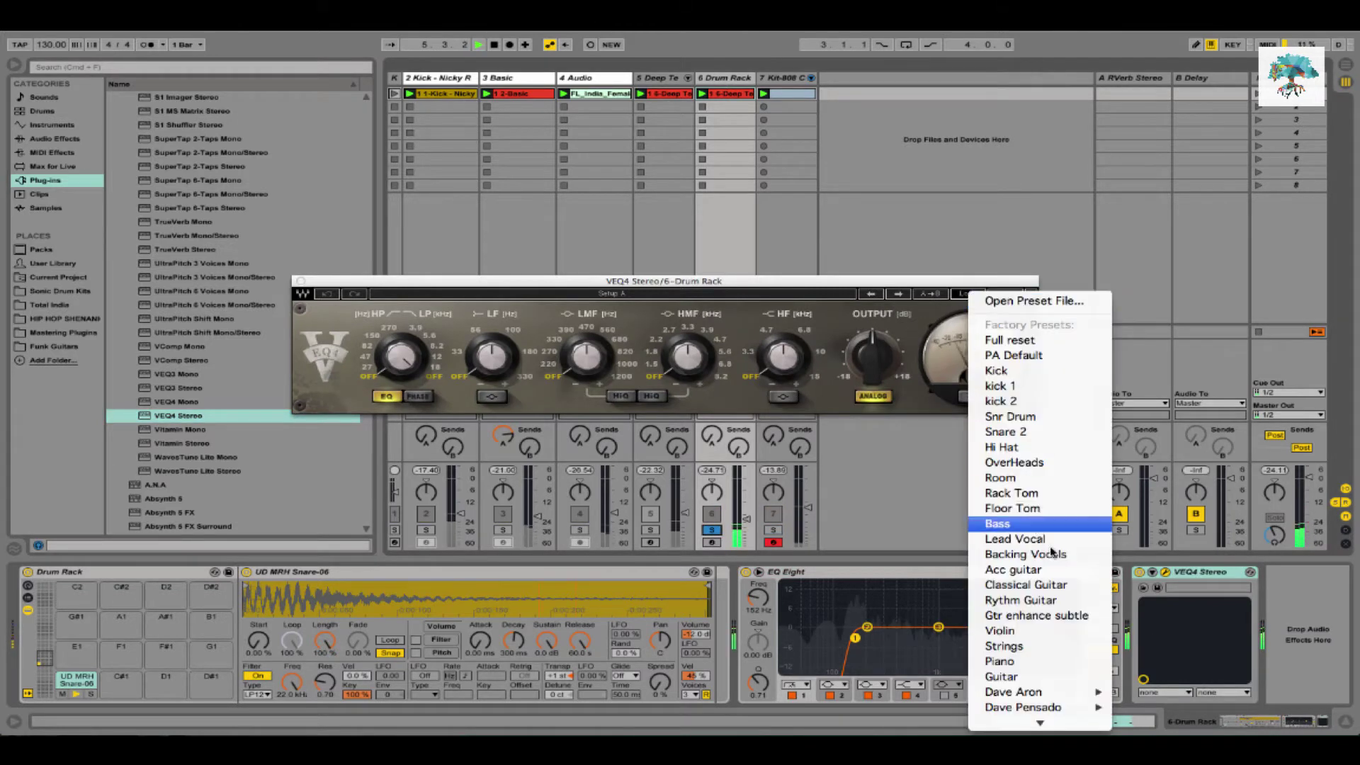
{"action": "left_click", "coordinate": [1003, 428]}
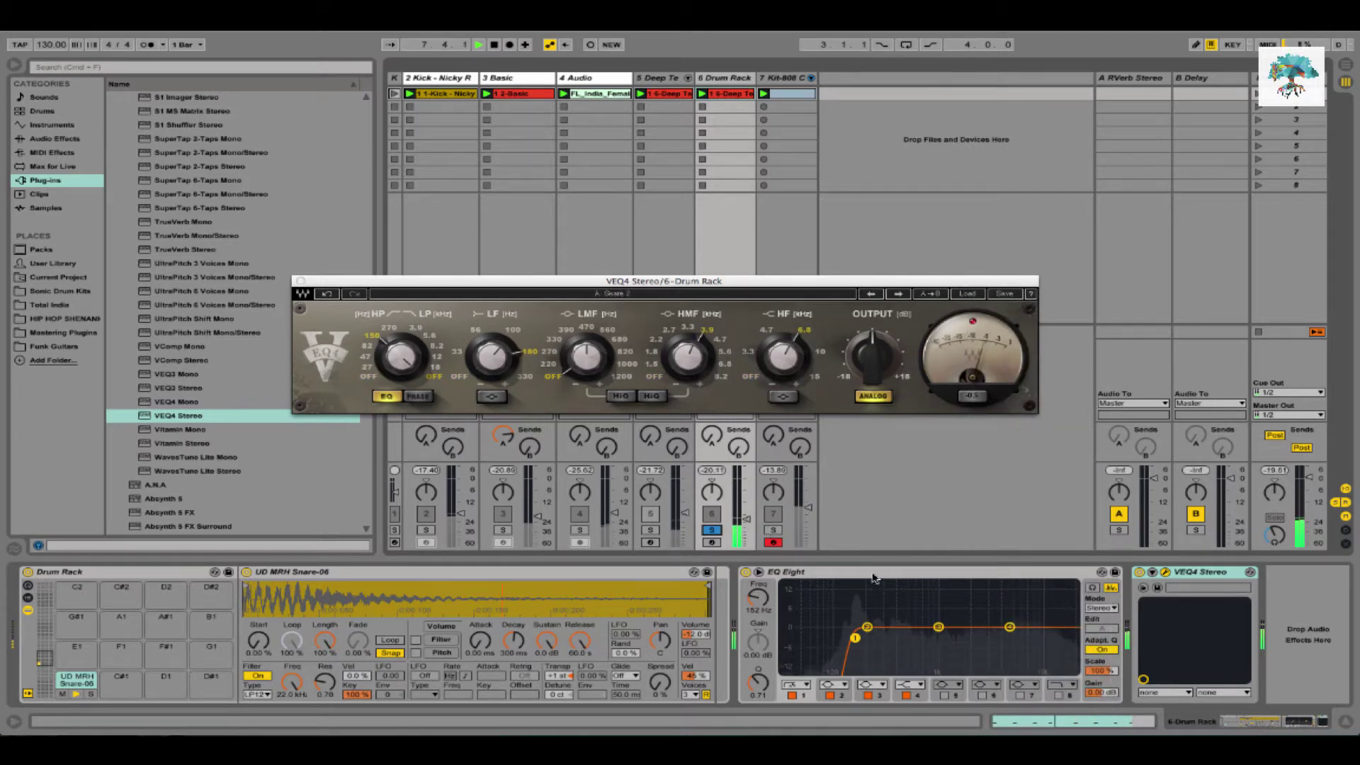
{"action": "left_click_drag", "start_coordinate": [864, 572], "coordinate": [1263, 590]}
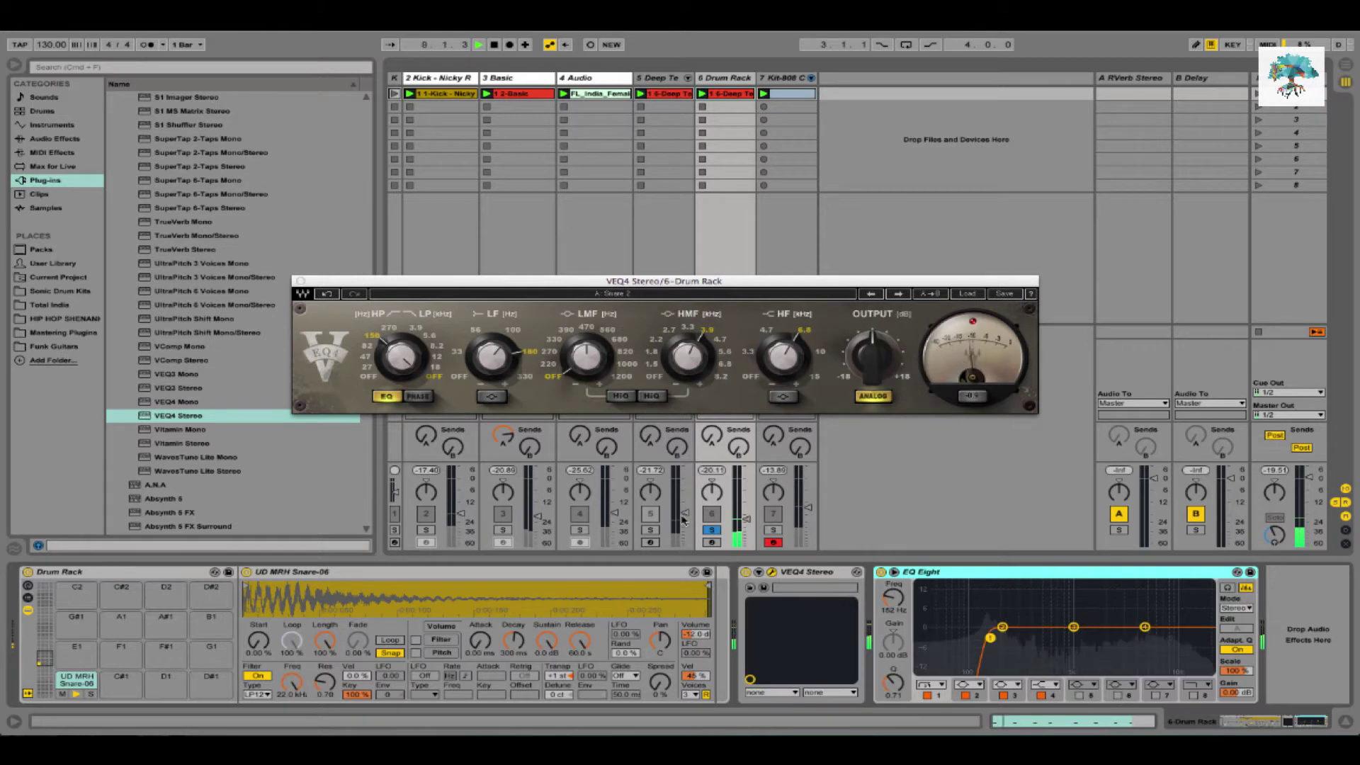
Play the Kick and Kit-808 Classic tracks soloed with Drum Rack, save the set, and close the VEQ4 Stereo window before stopping playback
{"action": "left_click", "coordinate": [426, 529]}
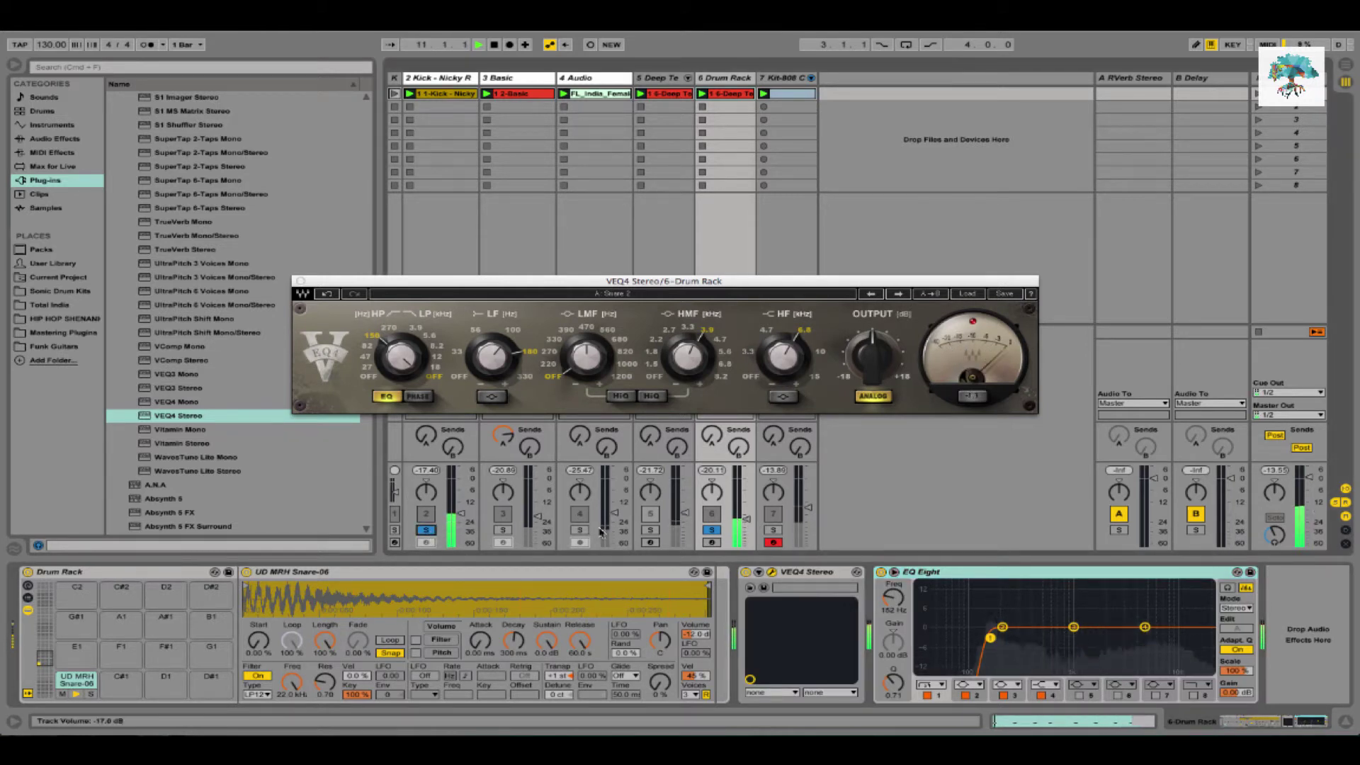
{"action": "left_click", "coordinate": [772, 531]}
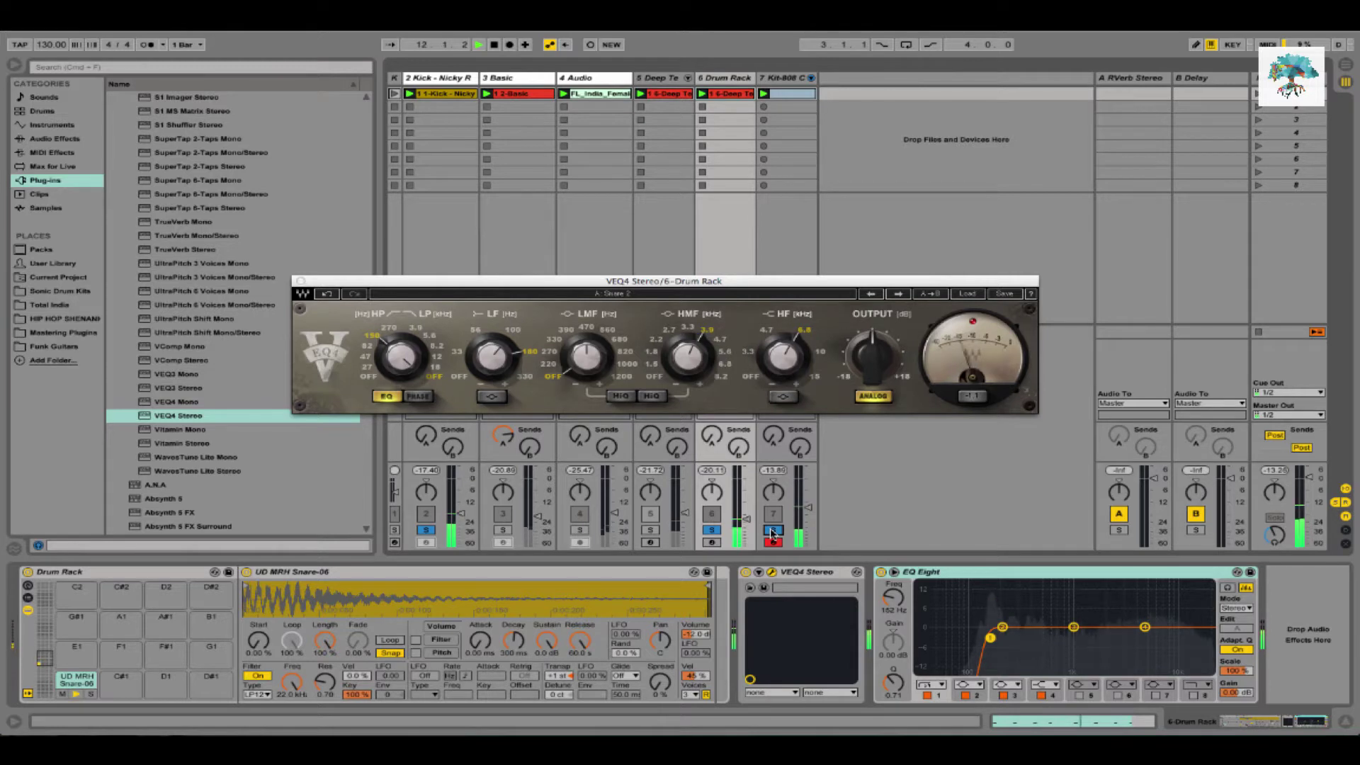
{"action": "key", "text": "super+s"}
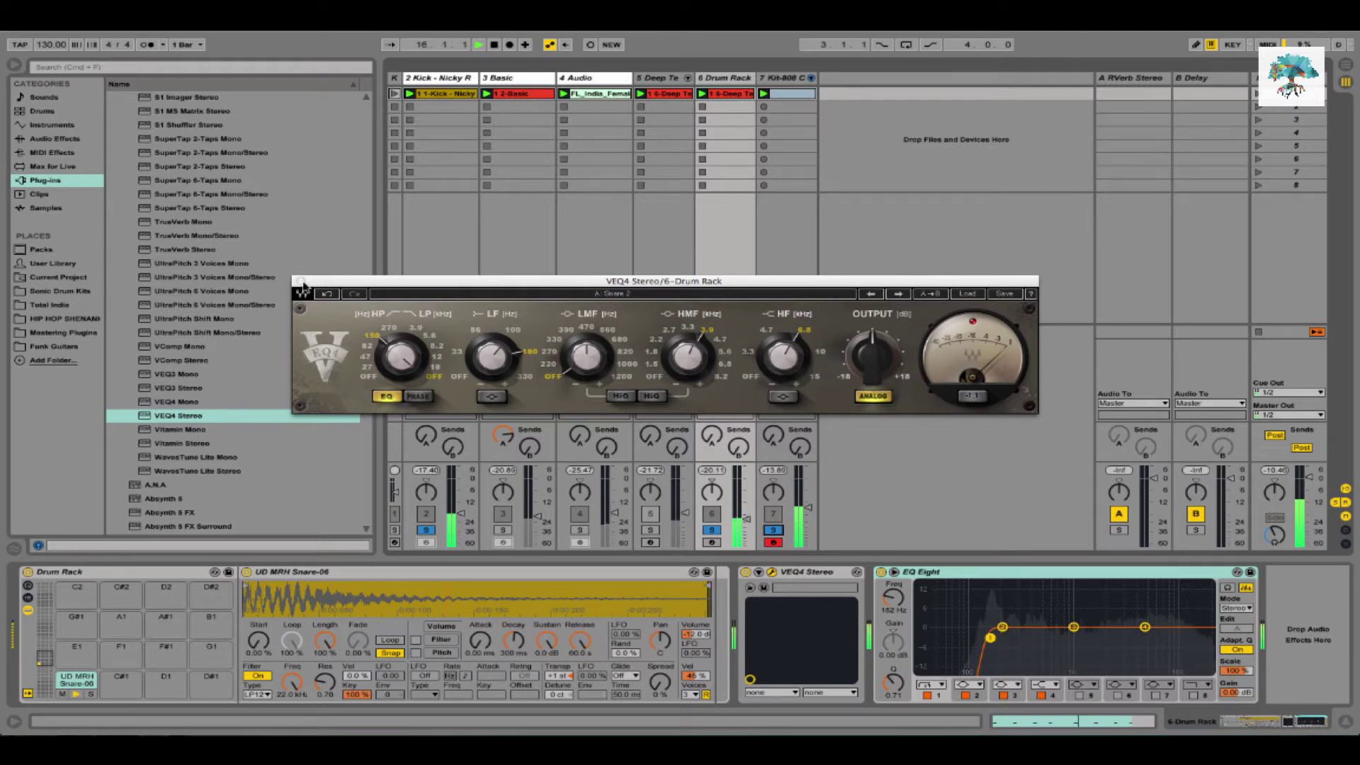
{"action": "left_click", "coordinate": [301, 281]}
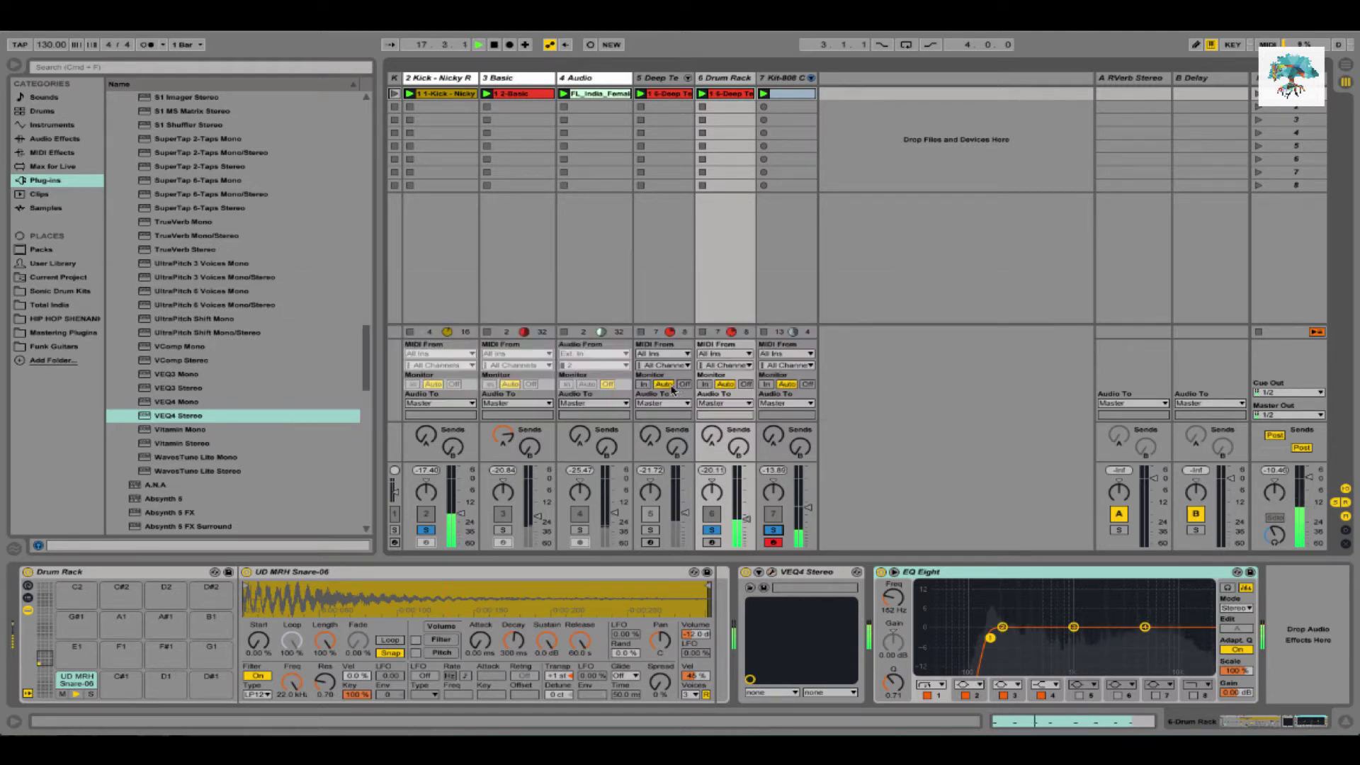
{"action": "key", "text": "space"}
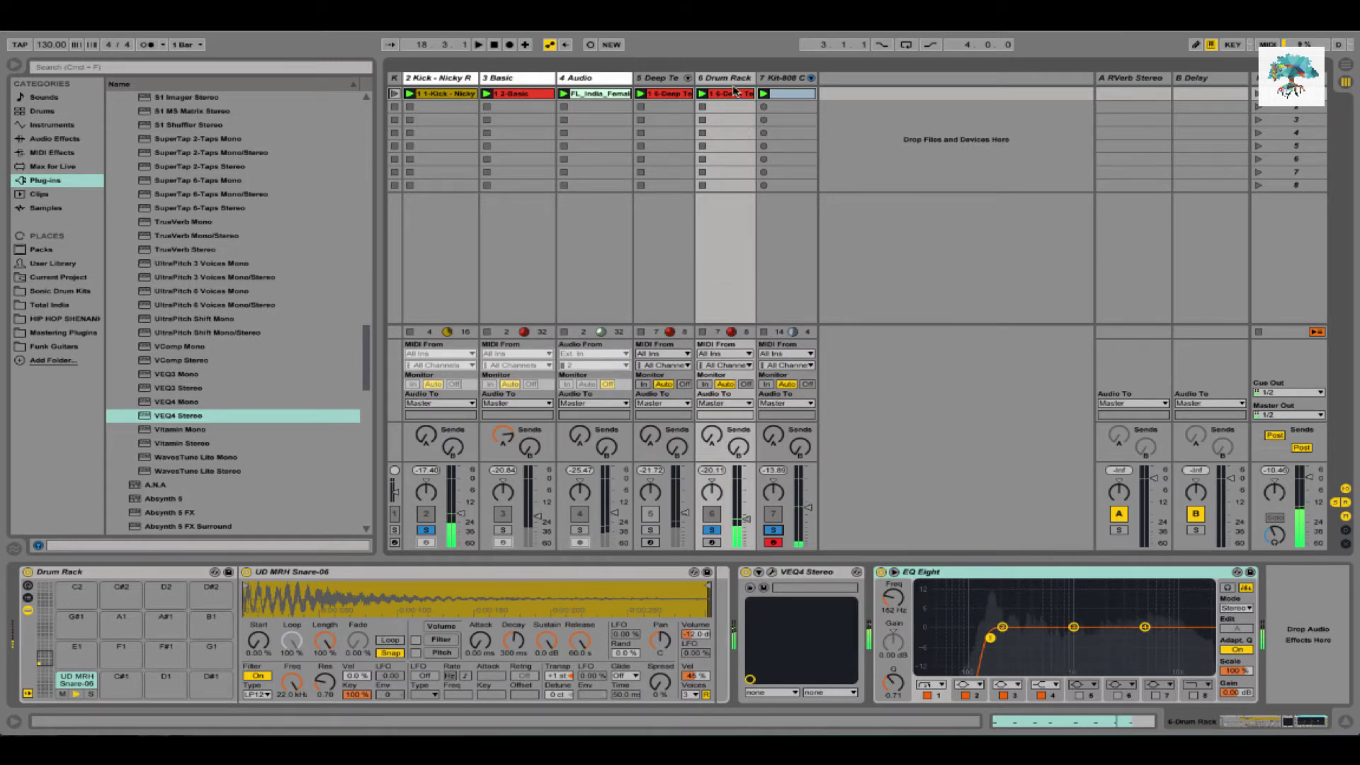
Play the Kit-808 Classic track, close its VEQ4 Stereo window, stop playback, and delete the Snare 808 pad from the kit
{"action": "left_click", "coordinate": [783, 78]}
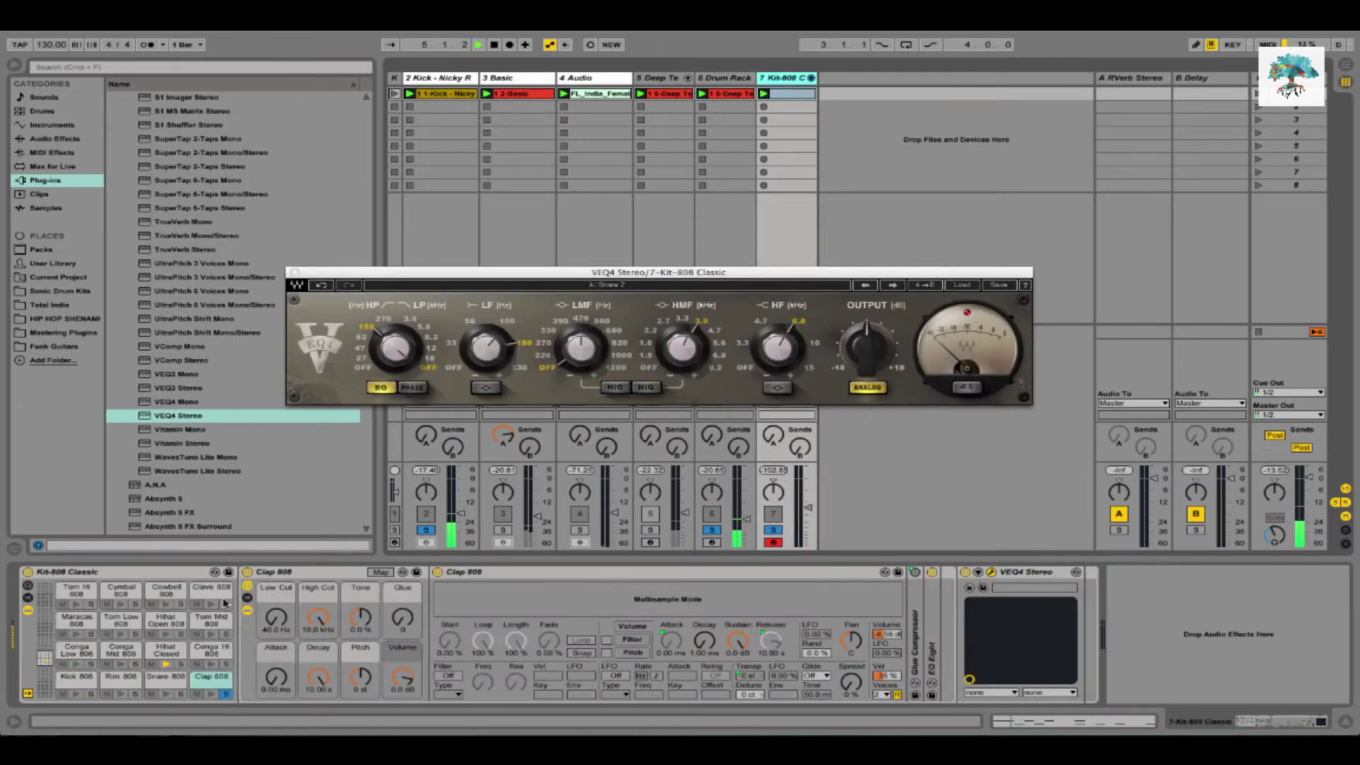
{"action": "key", "text": "space"}
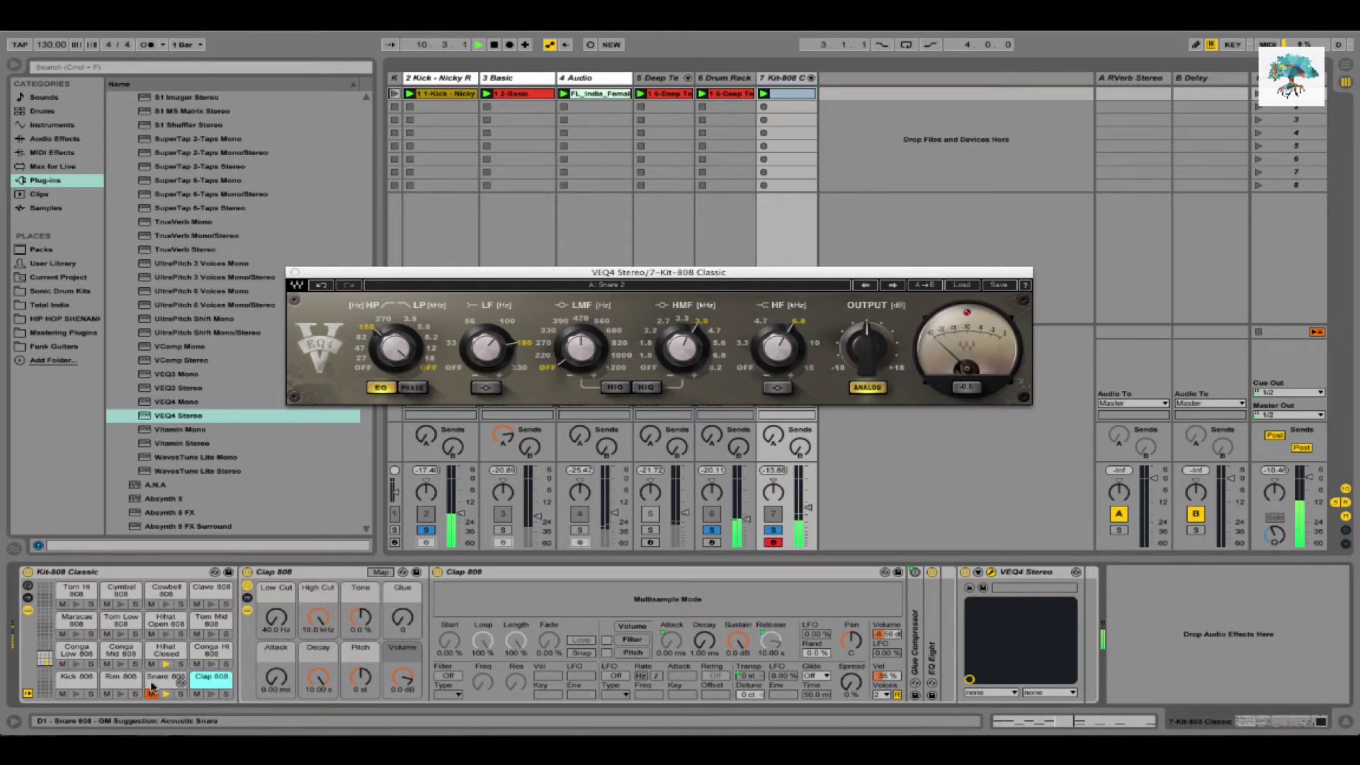
{"action": "left_click", "coordinate": [166, 649]}
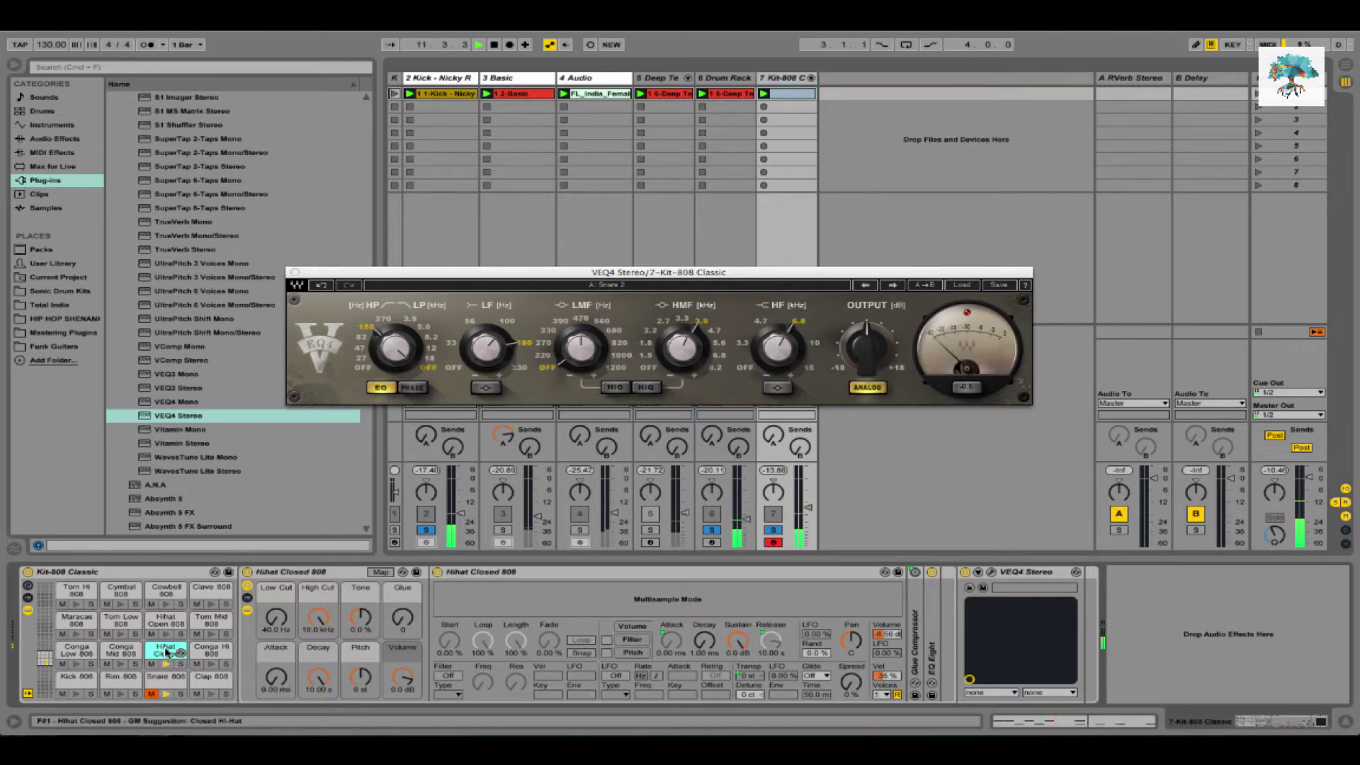
{"action": "left_click", "coordinate": [295, 273]}
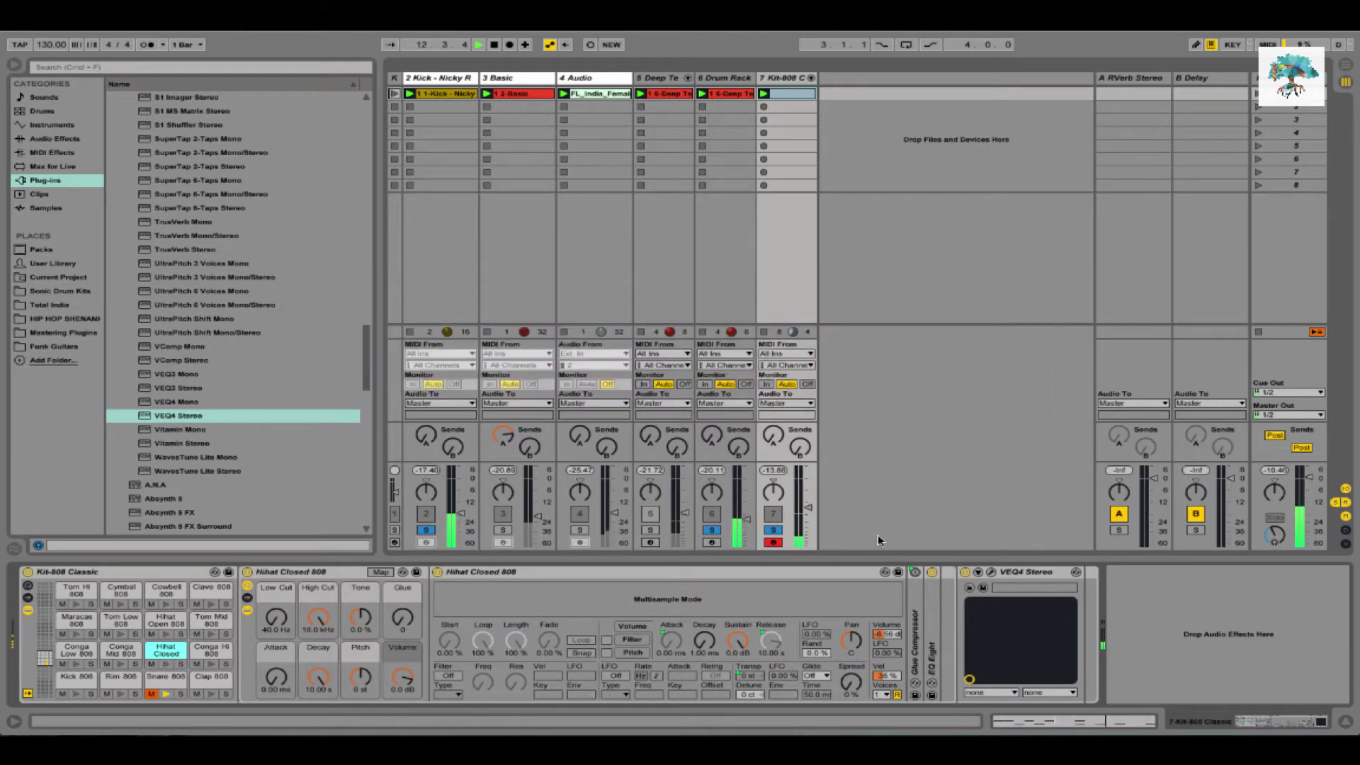
{"action": "key", "text": "space"}
{"action": "left_click", "coordinate": [159, 680]}
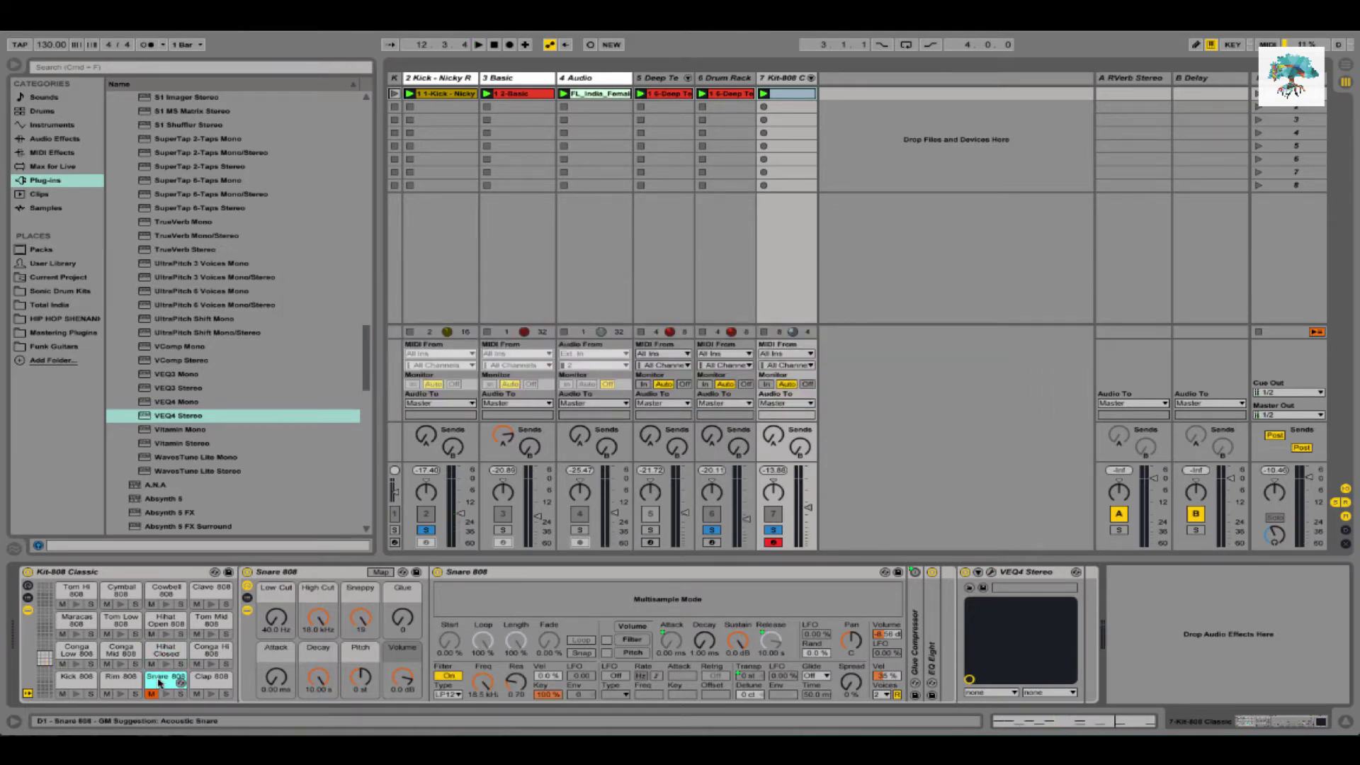
{"action": "key", "text": "Delete"}
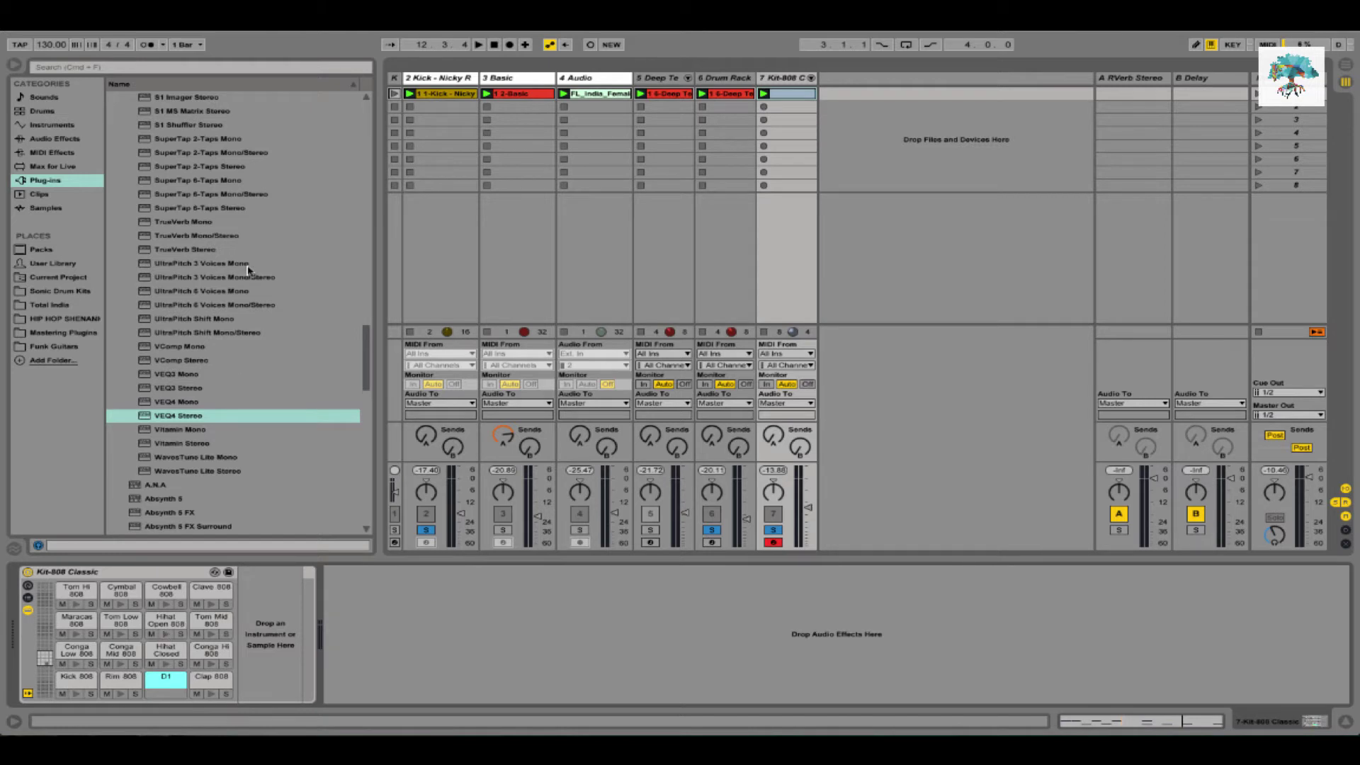
Solo the Kit-808 Classic track and its Hihat Closed pad, comparing the pad with VEQ4 Stereo bypassed and active during playback
{"action": "left_click", "coordinate": [166, 649]}
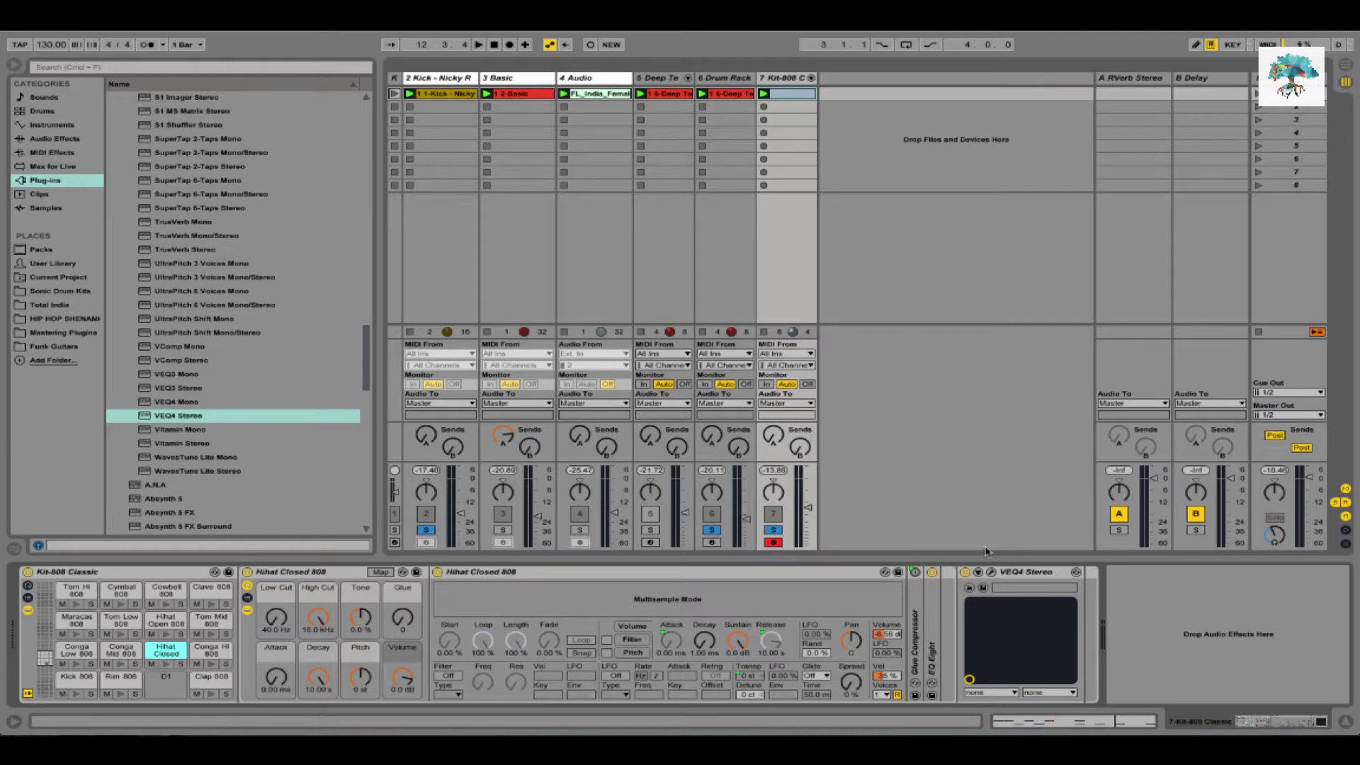
{"action": "left_click", "coordinate": [966, 572]}
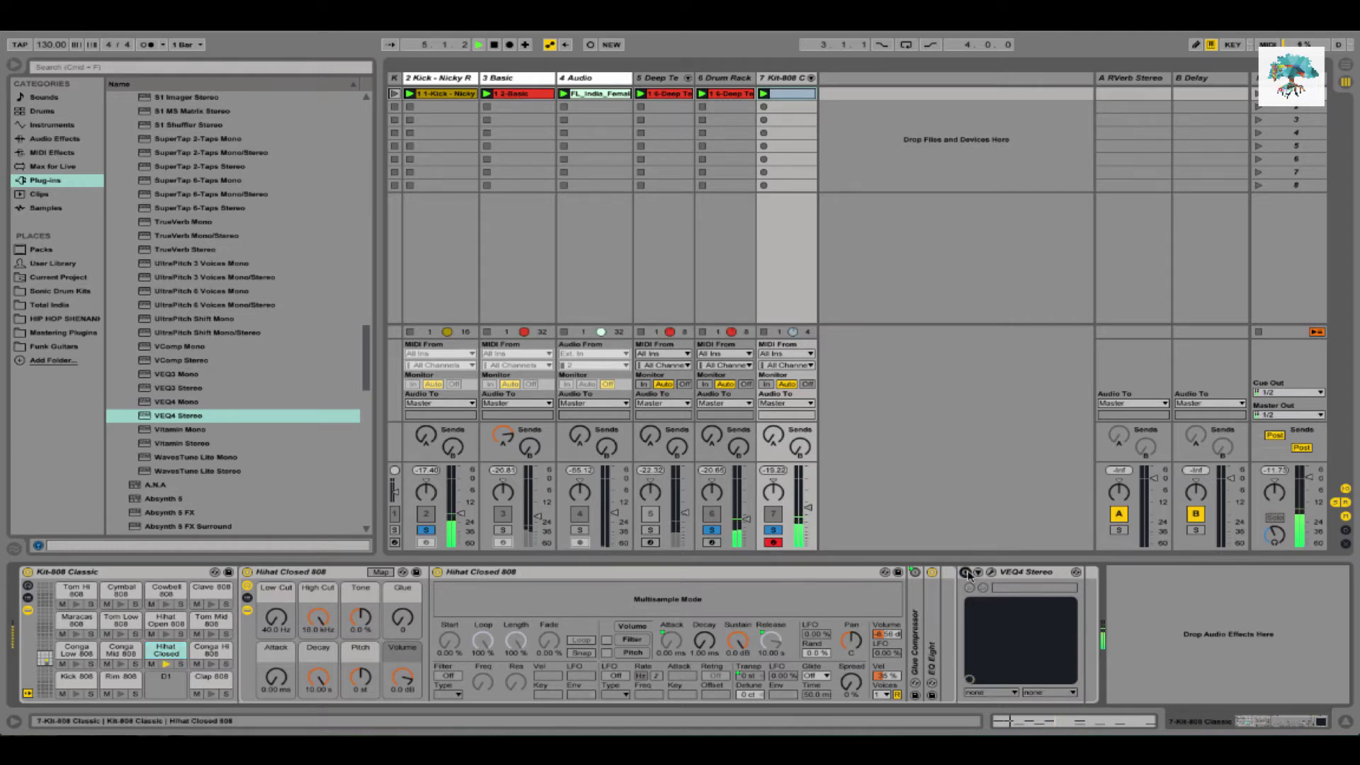
{"action": "left_click", "coordinate": [180, 664]}
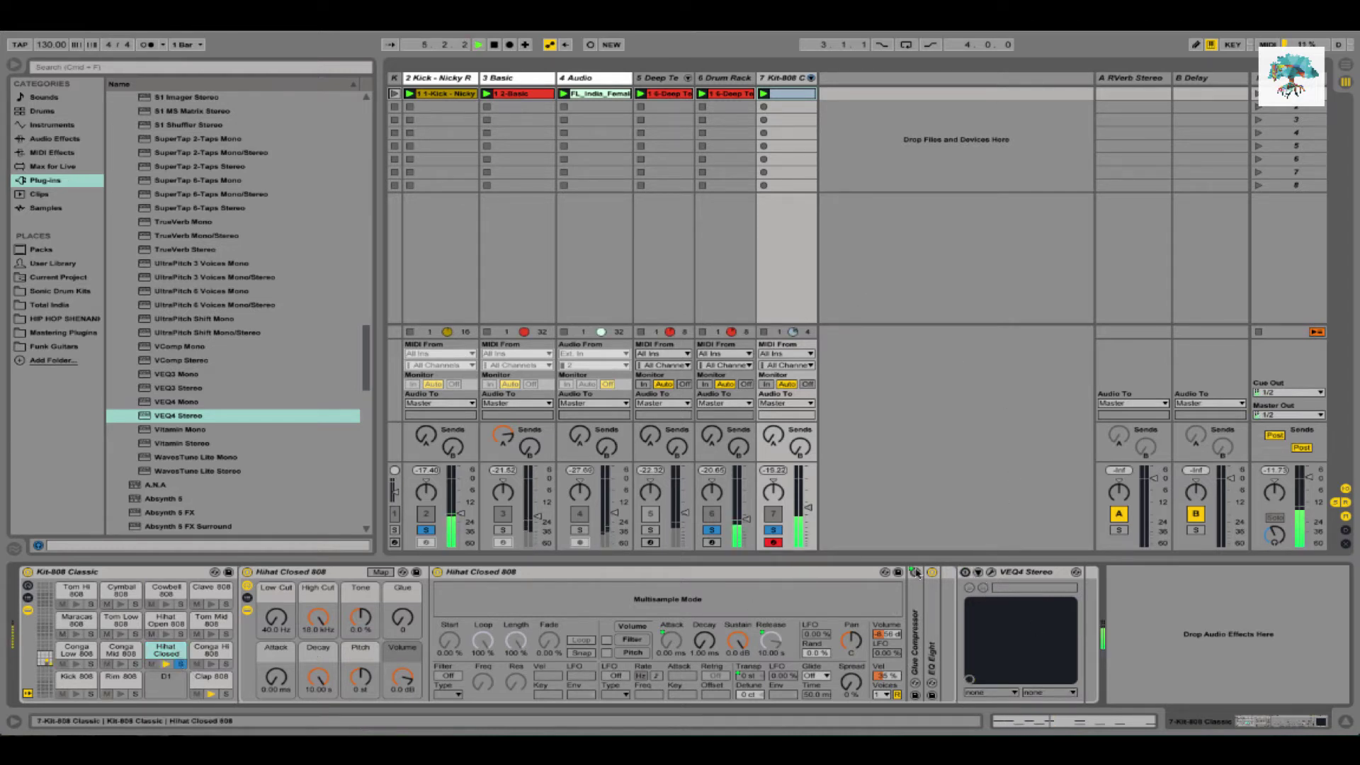
{"action": "left_click", "coordinate": [965, 573]}
{"action": "key", "text": "space"}
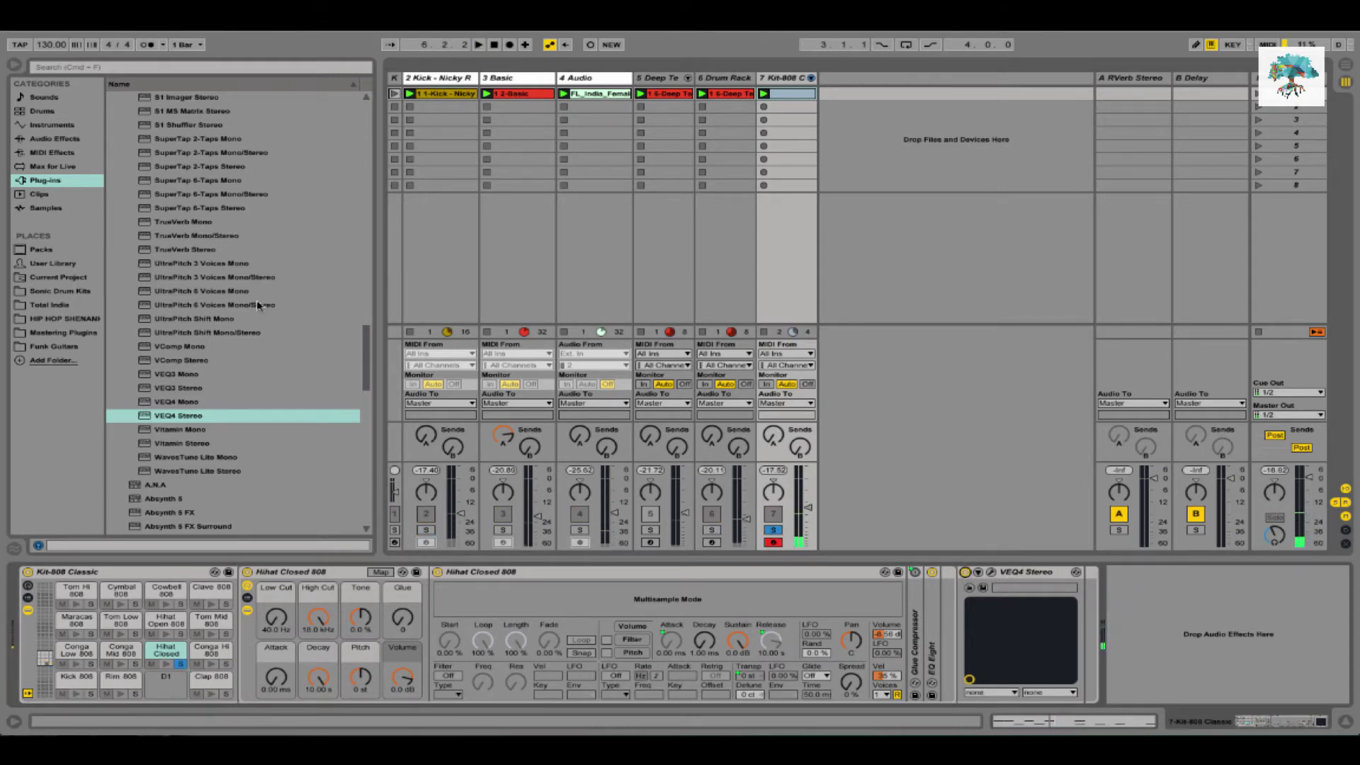
Add an EQ Eight after the Hihat Closed pad's VEQ4 Stereo, boost band 2 about 3.6 dB near 3.4 kHz, and compare it bypassed
{"action": "left_click", "coordinate": [59, 141]}
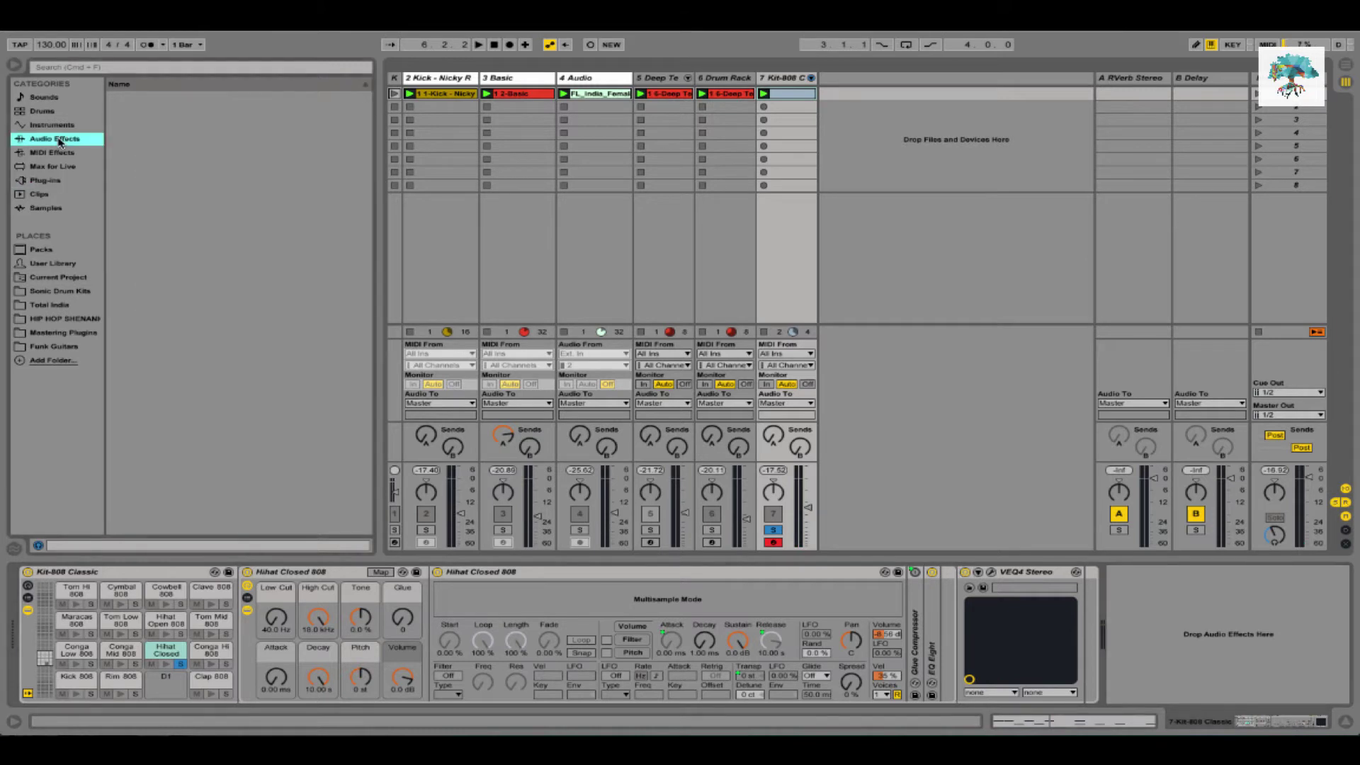
{"action": "left_click_drag", "start_coordinate": [160, 239], "coordinate": [1218, 619]}
{"action": "key", "text": "space"}
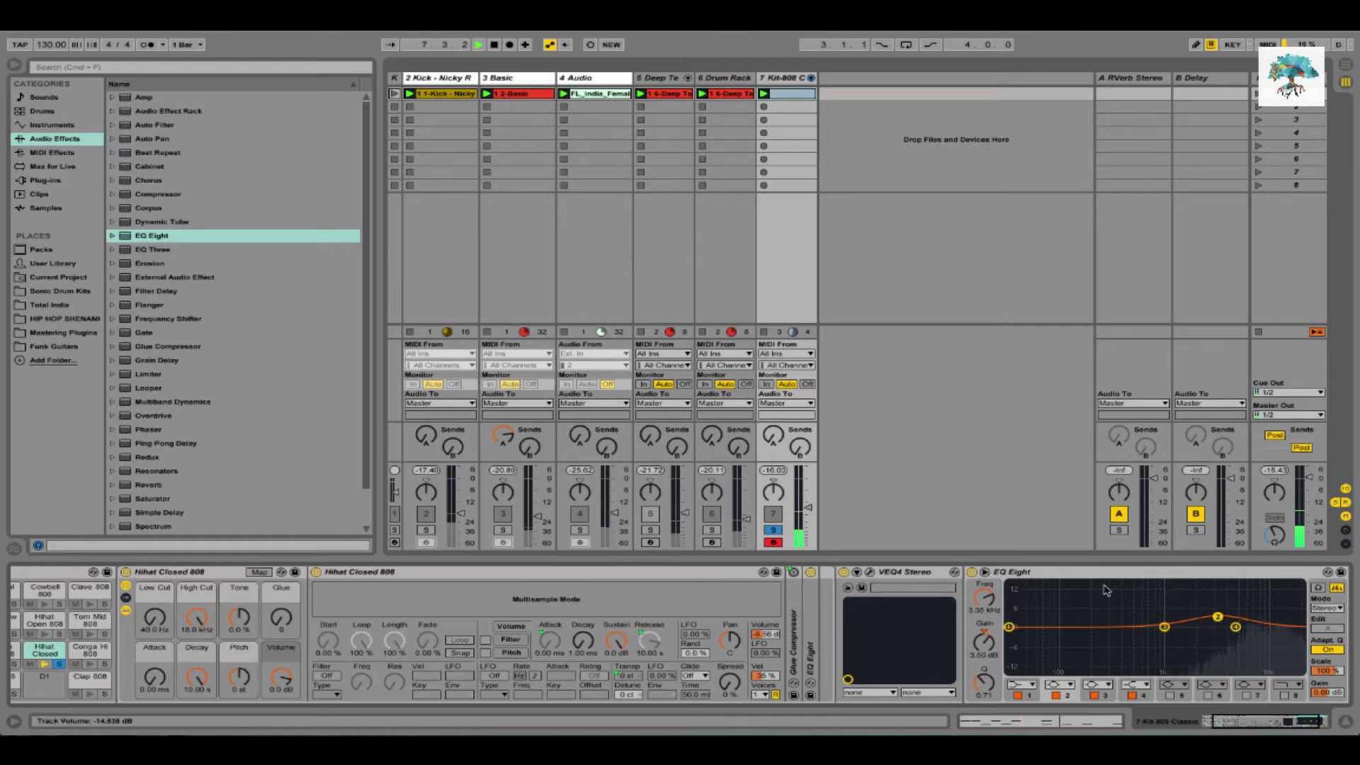
{"action": "left_click", "coordinate": [971, 573]}
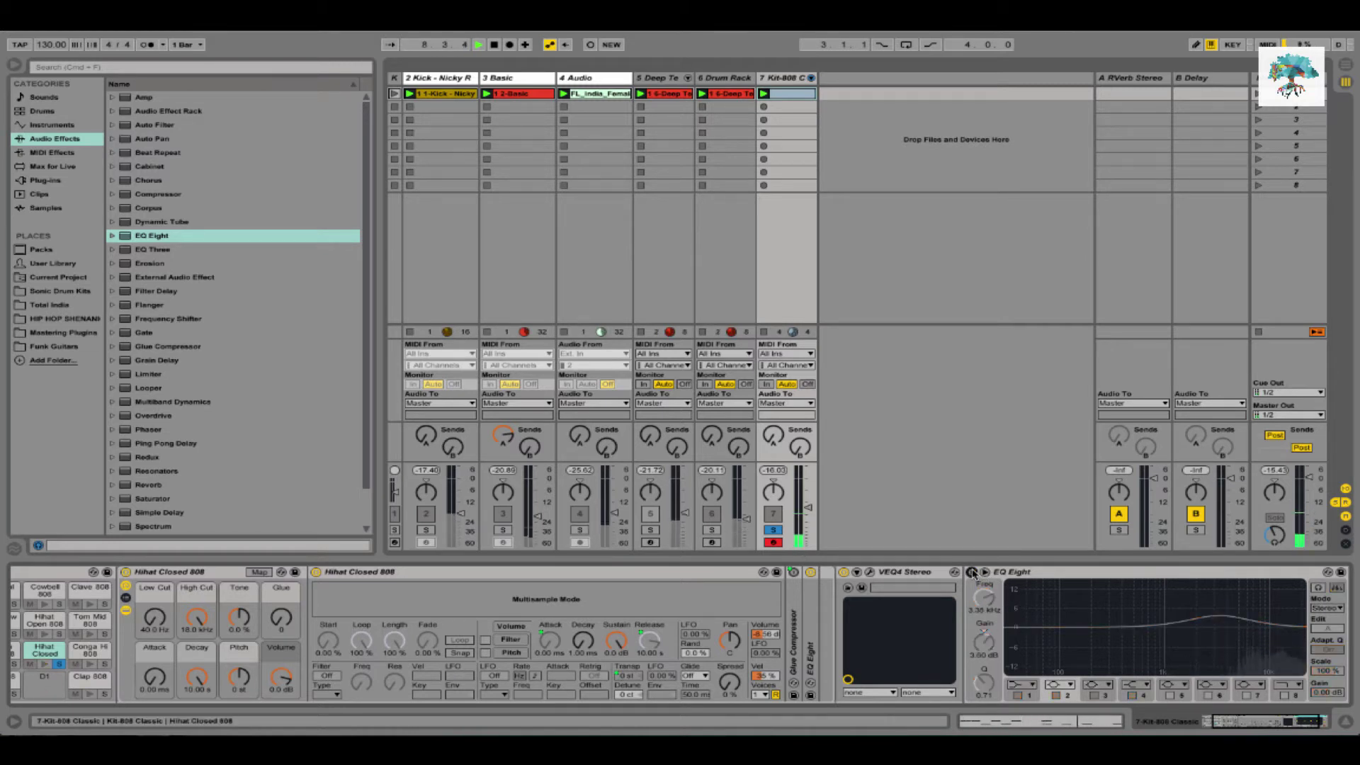
{"action": "left_click", "coordinate": [971, 572]}
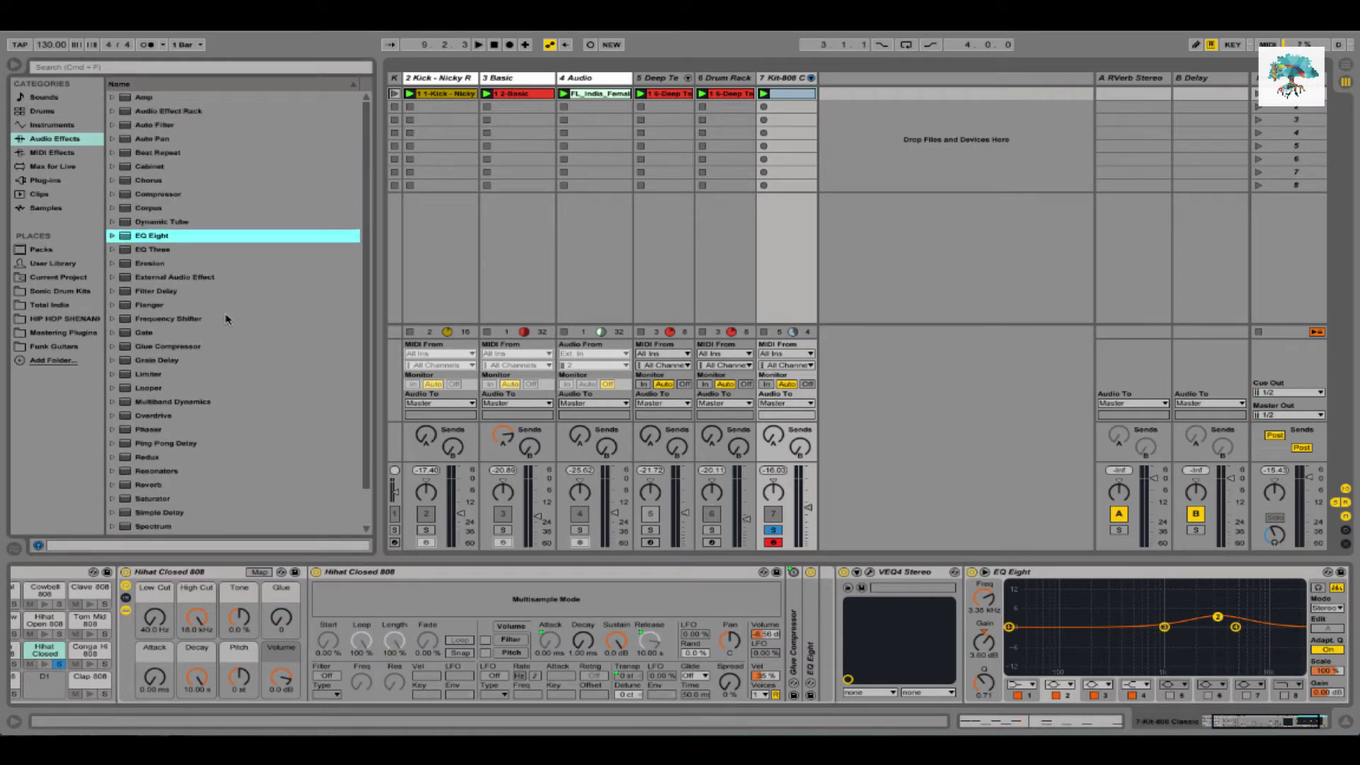
Browse the audio effects and the plug-ins for another processor for the Hihat Closed pad
{"action": "scroll", "coordinate": [225, 318], "scroll_direction": "down", "scroll_amount": 3}
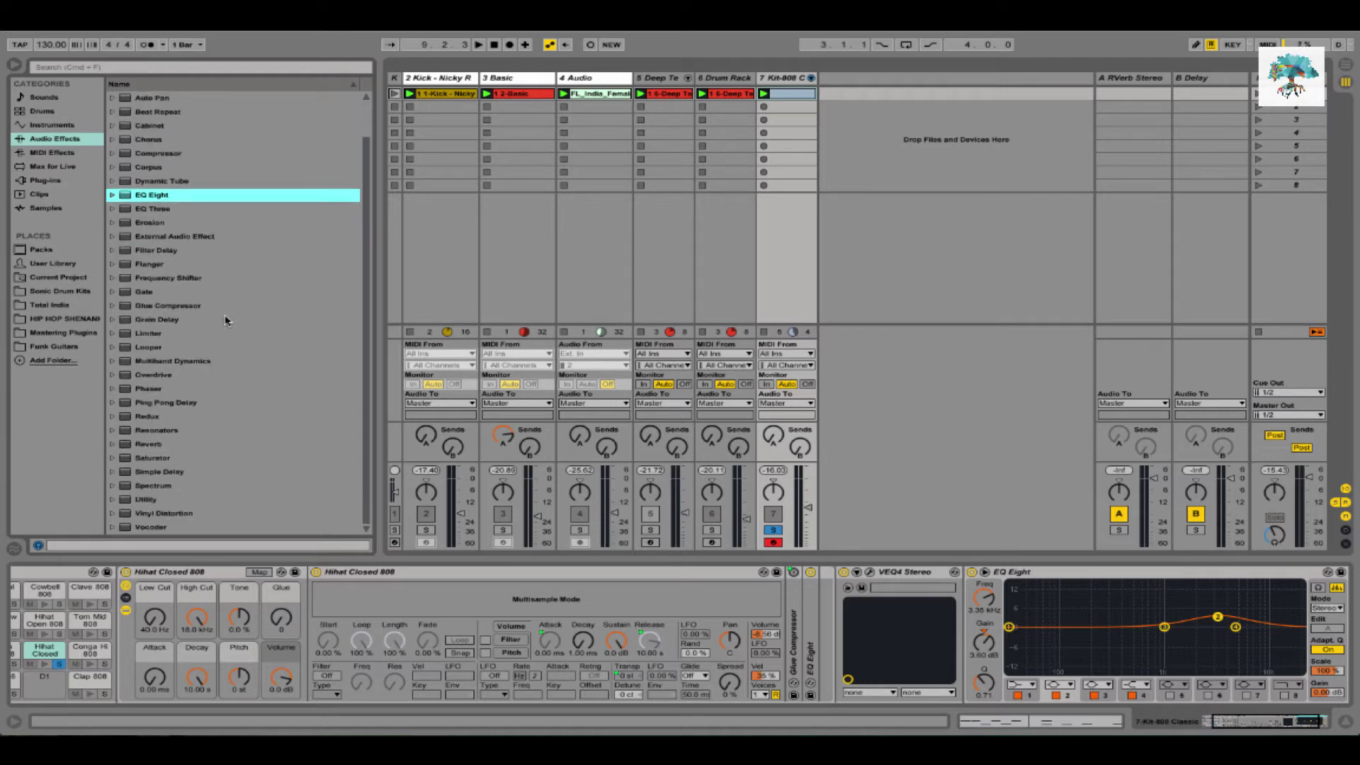
{"action": "scroll", "coordinate": [225, 319], "scroll_direction": "up", "scroll_amount": 3}
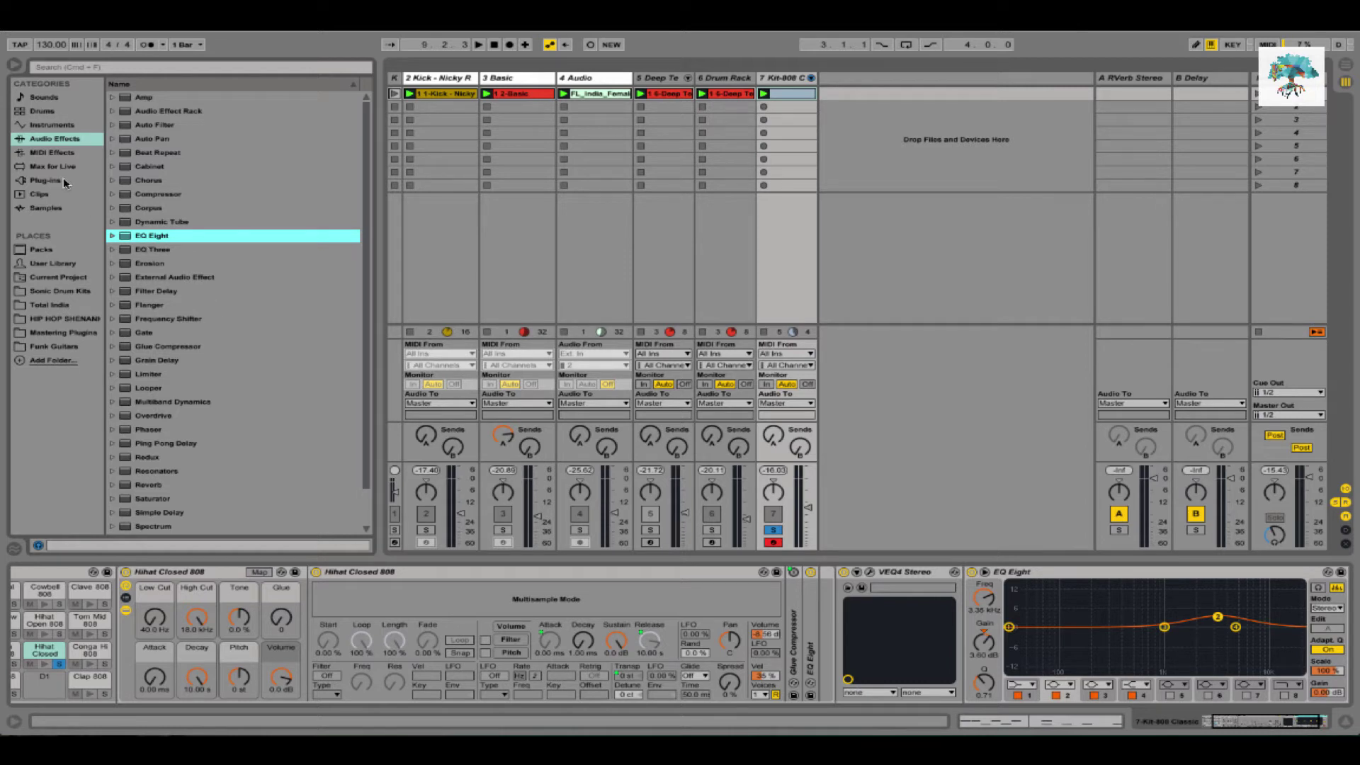
{"action": "scroll", "coordinate": [223, 331], "scroll_direction": "down", "scroll_amount": 3}
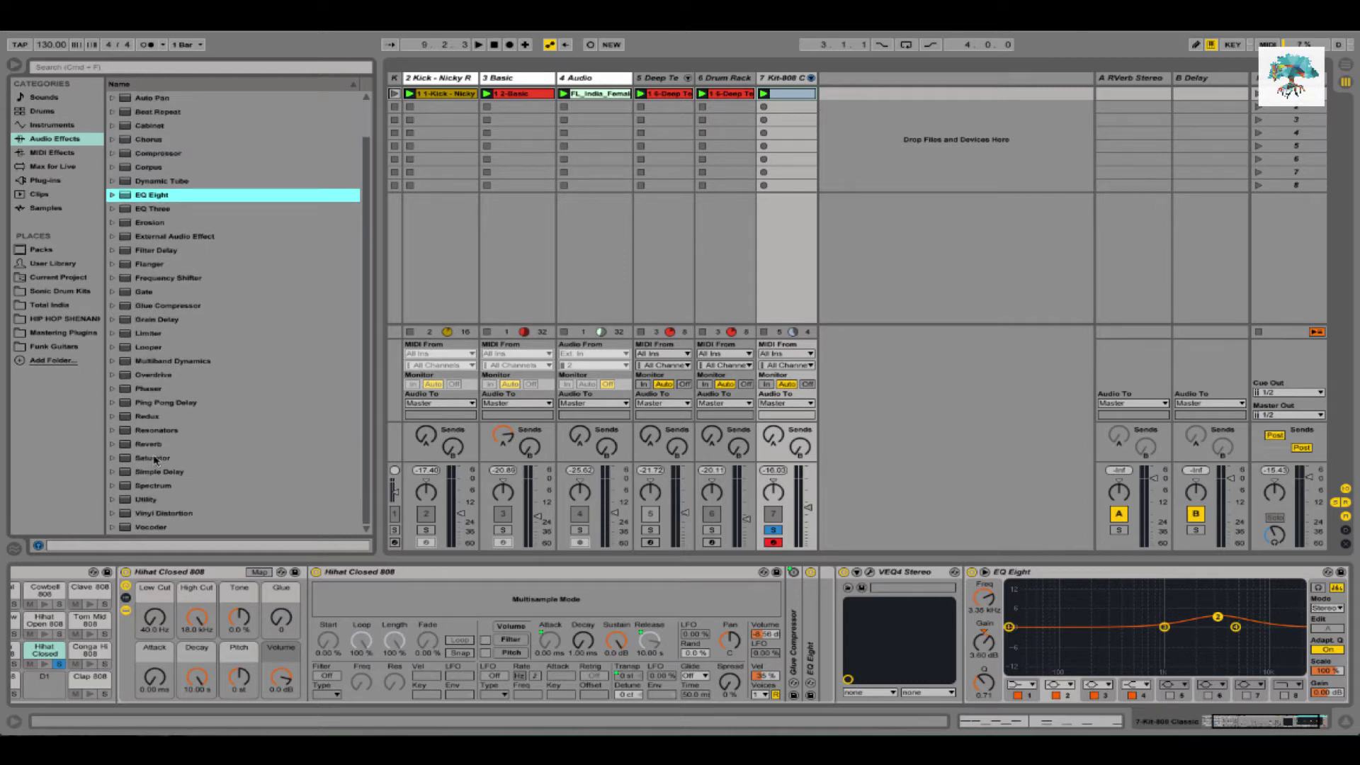
{"action": "left_click", "coordinate": [55, 182]}
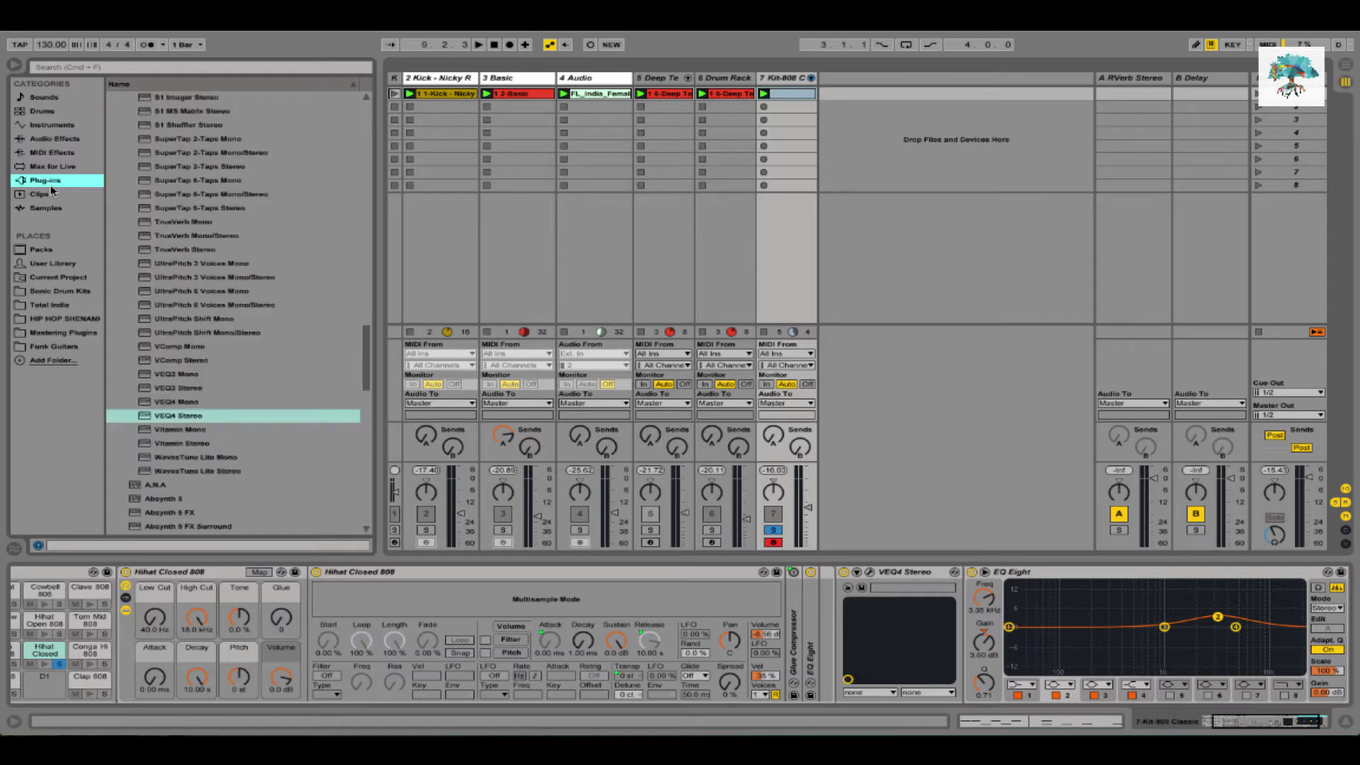
Add the GTR Stomp 2 Stereo plug-in after EQ Eight in the closed hi-hat's device chain
{"action": "scroll", "coordinate": [224, 377], "scroll_direction": "up", "scroll_amount": 10}
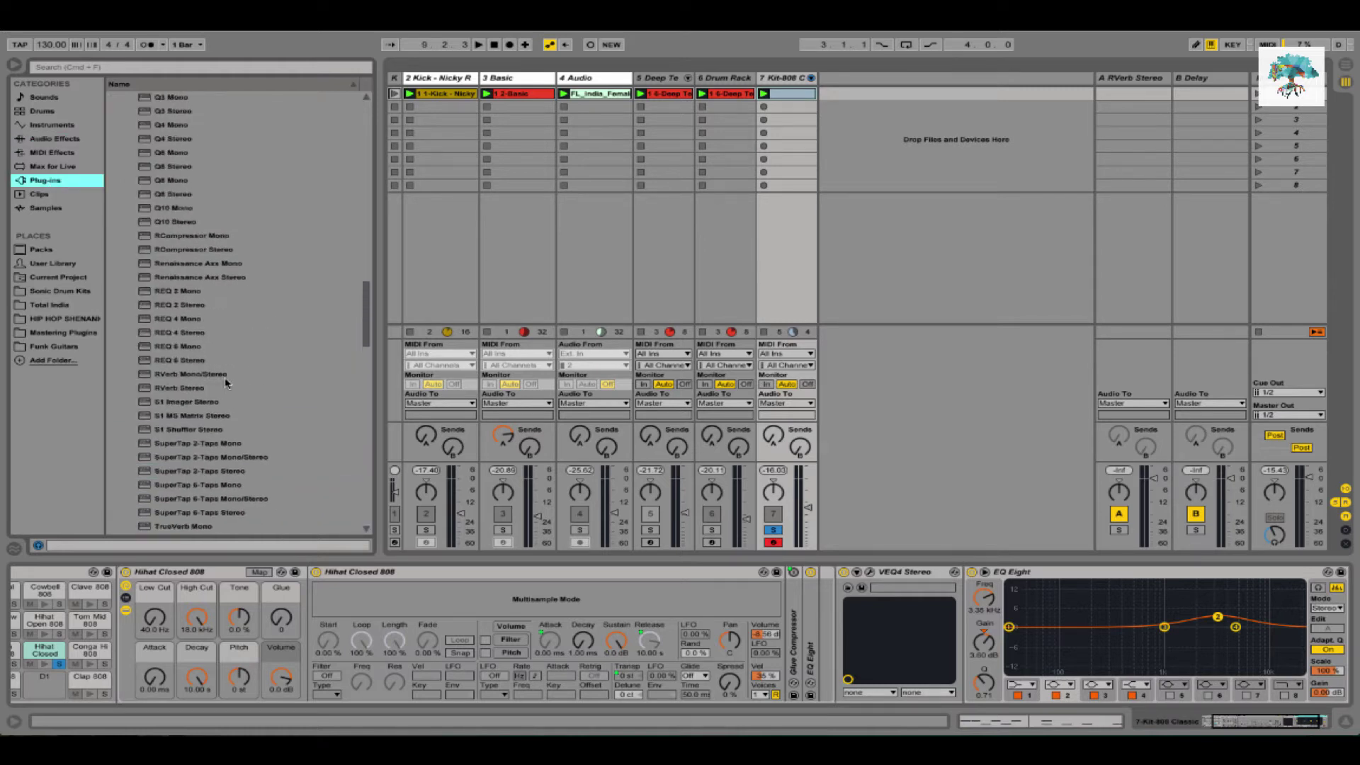
{"action": "scroll", "coordinate": [225, 383], "scroll_direction": "up", "scroll_amount": 10}
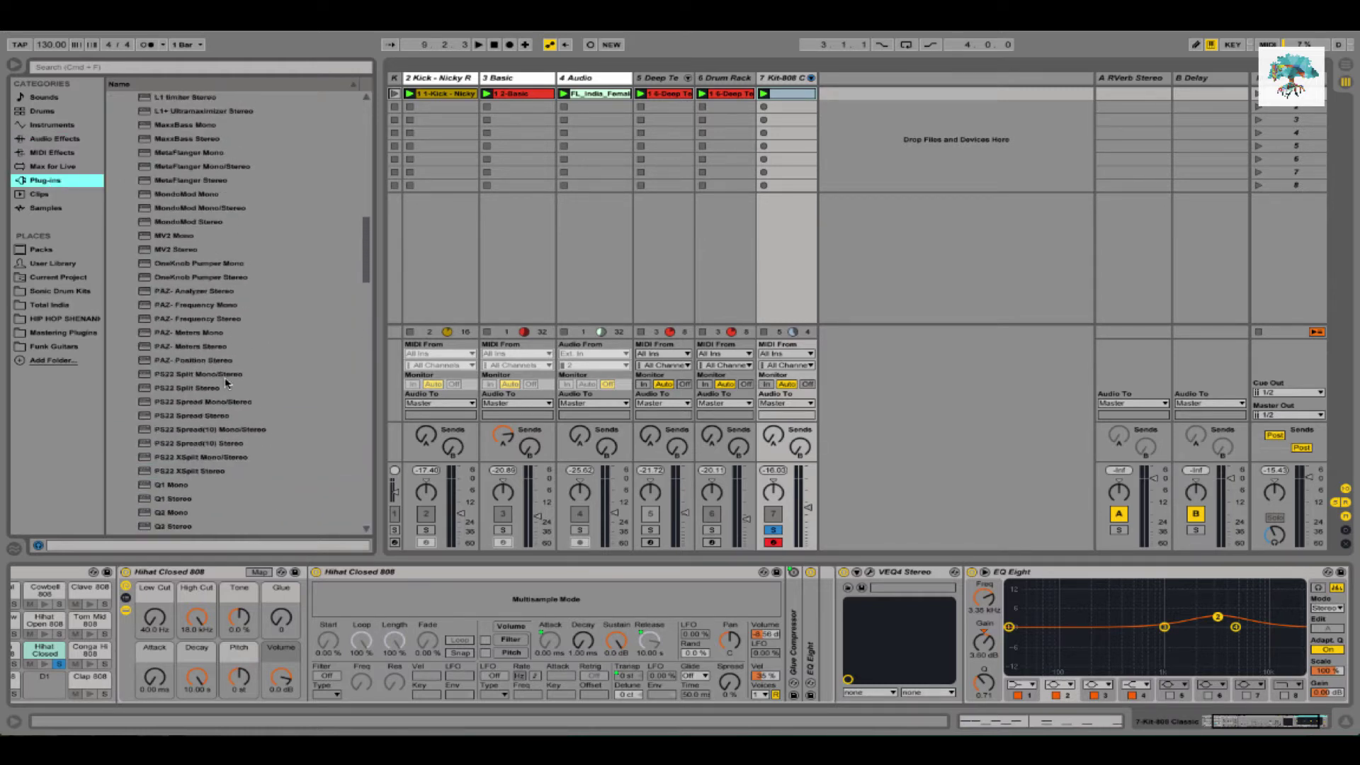
{"action": "scroll", "coordinate": [225, 383], "scroll_direction": "up", "scroll_amount": 10}
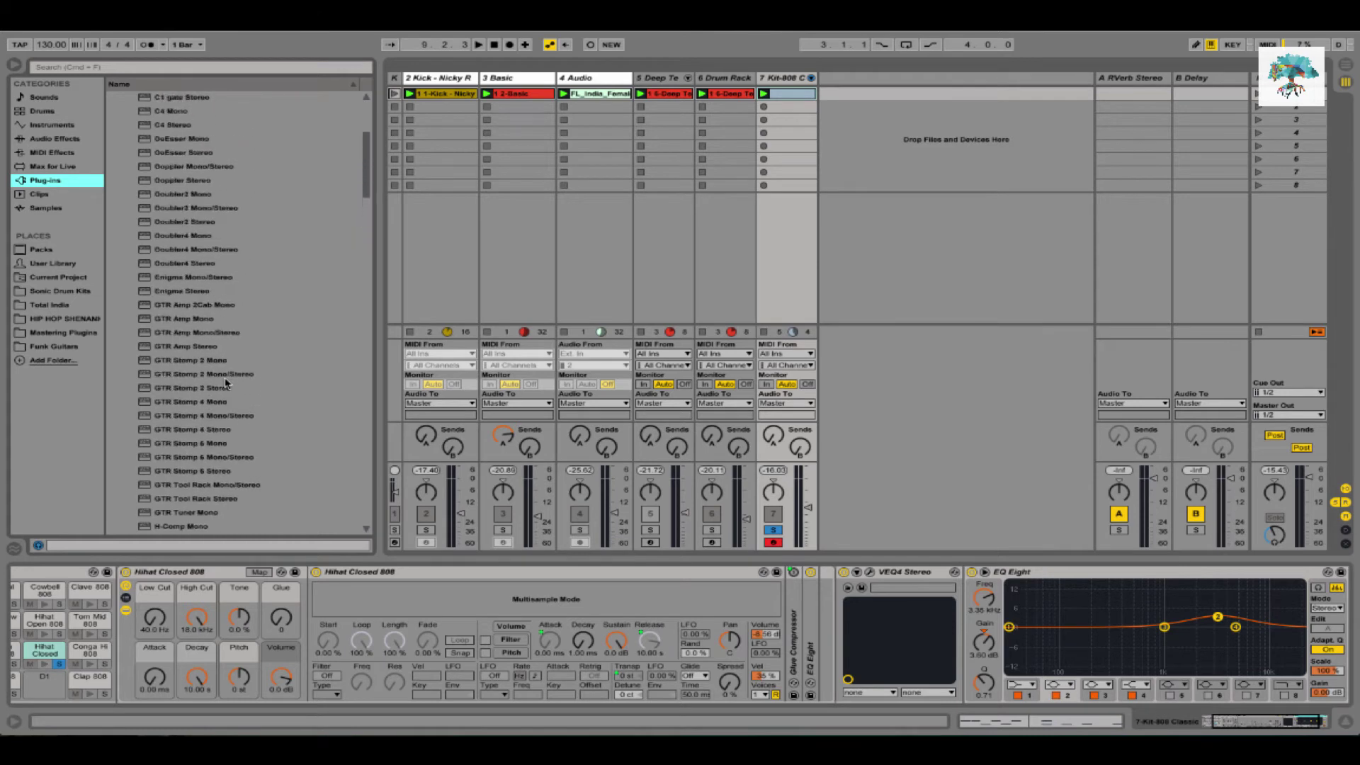
{"action": "scroll", "coordinate": [226, 382], "scroll_direction": "down", "scroll_amount": 10}
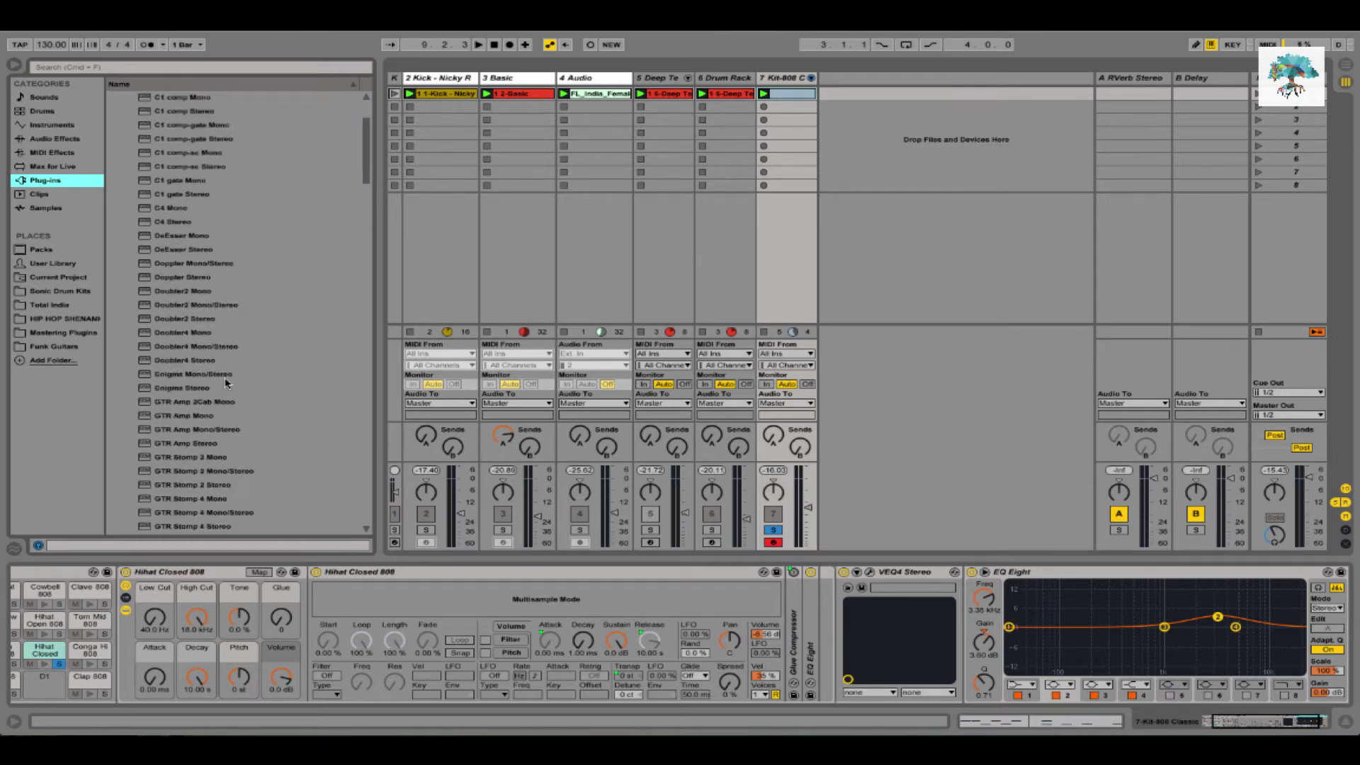
{"action": "scroll", "coordinate": [226, 383], "scroll_direction": "down", "scroll_amount": 10}
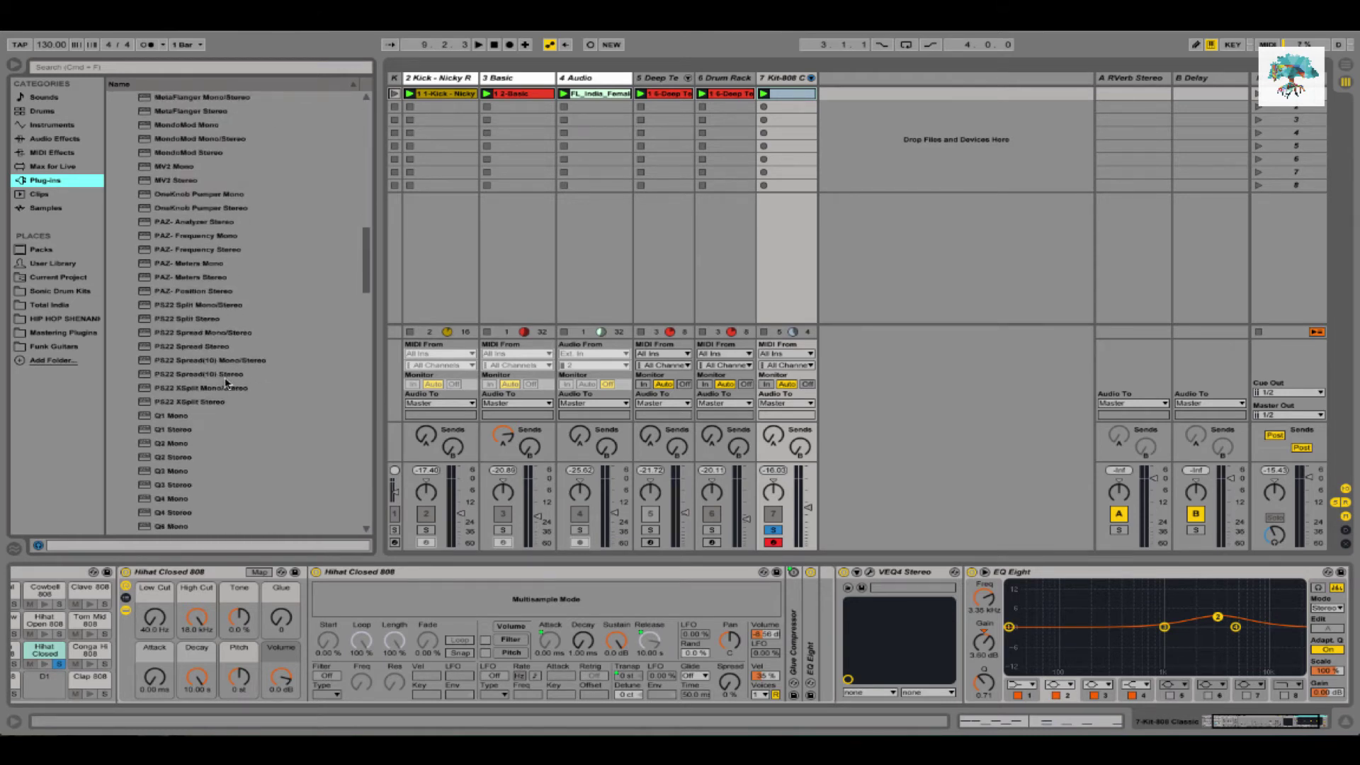
{"action": "scroll", "coordinate": [225, 383], "scroll_direction": "down", "scroll_amount": 7}
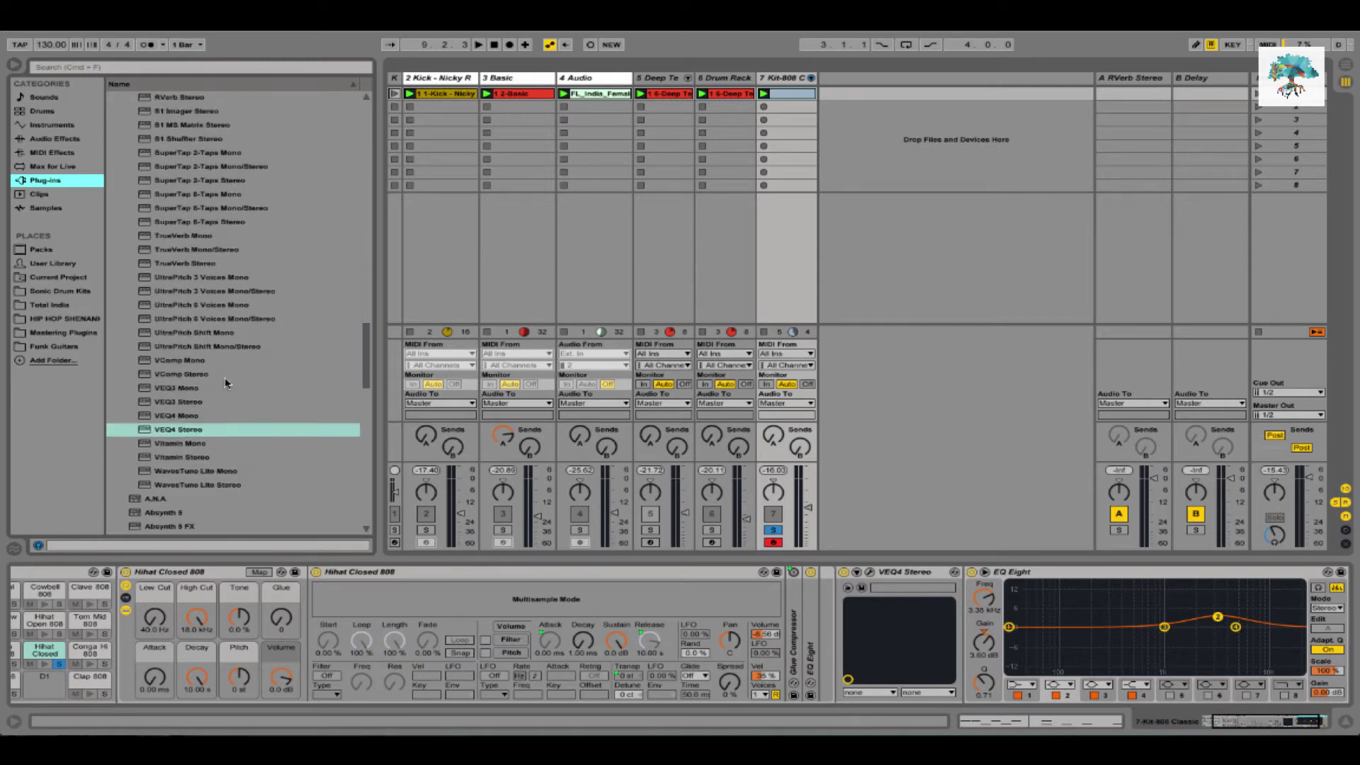
{"action": "scroll", "coordinate": [225, 383], "scroll_direction": "up", "scroll_amount": 1}
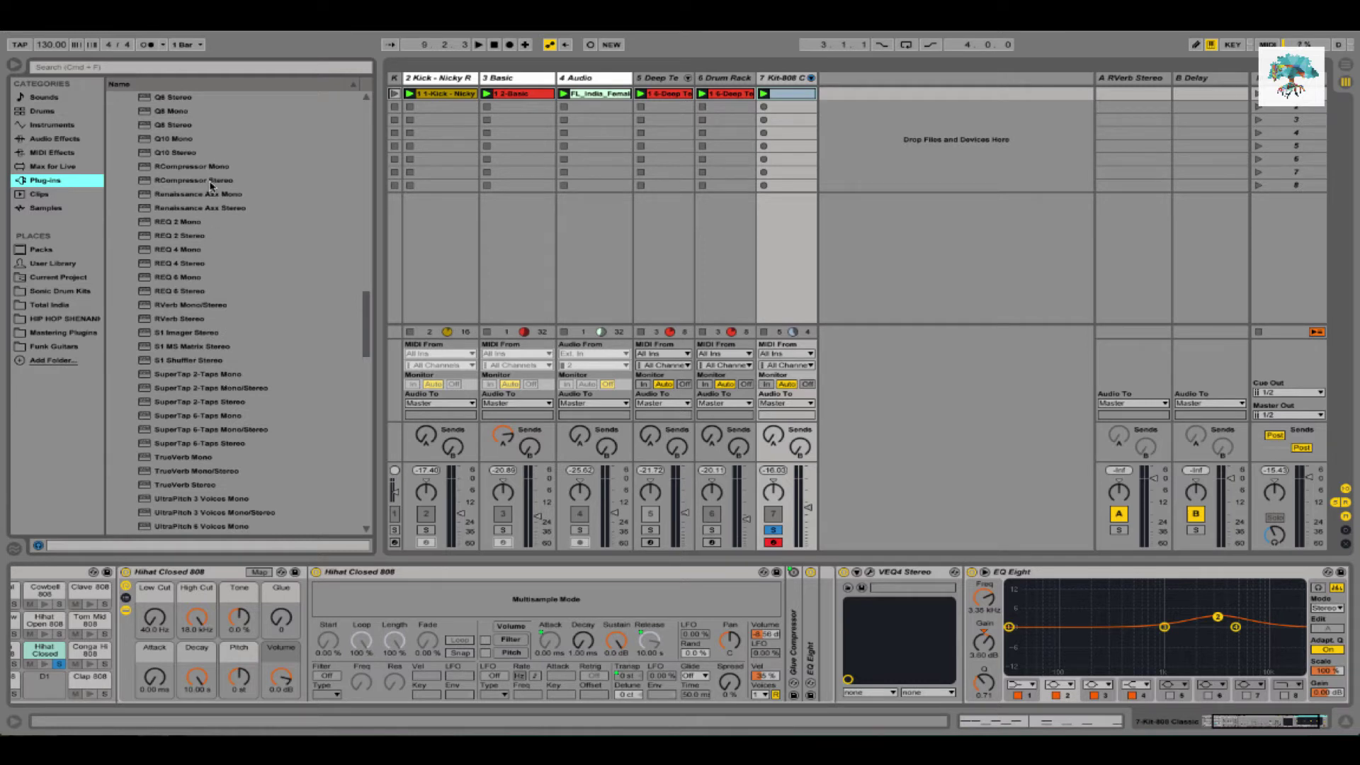
{"action": "scroll", "coordinate": [198, 263], "scroll_direction": "down", "scroll_amount": 3}
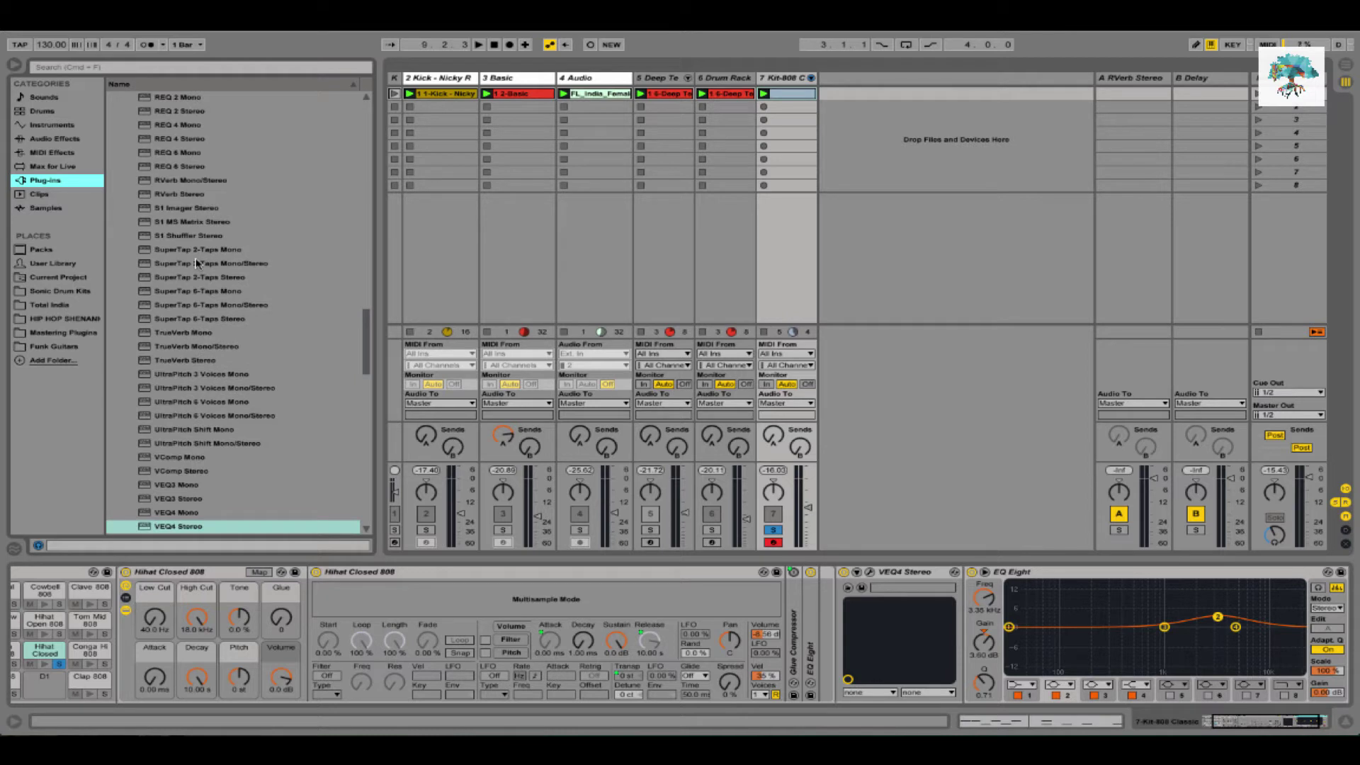
{"action": "scroll", "coordinate": [198, 263], "scroll_direction": "up", "scroll_amount": 1}
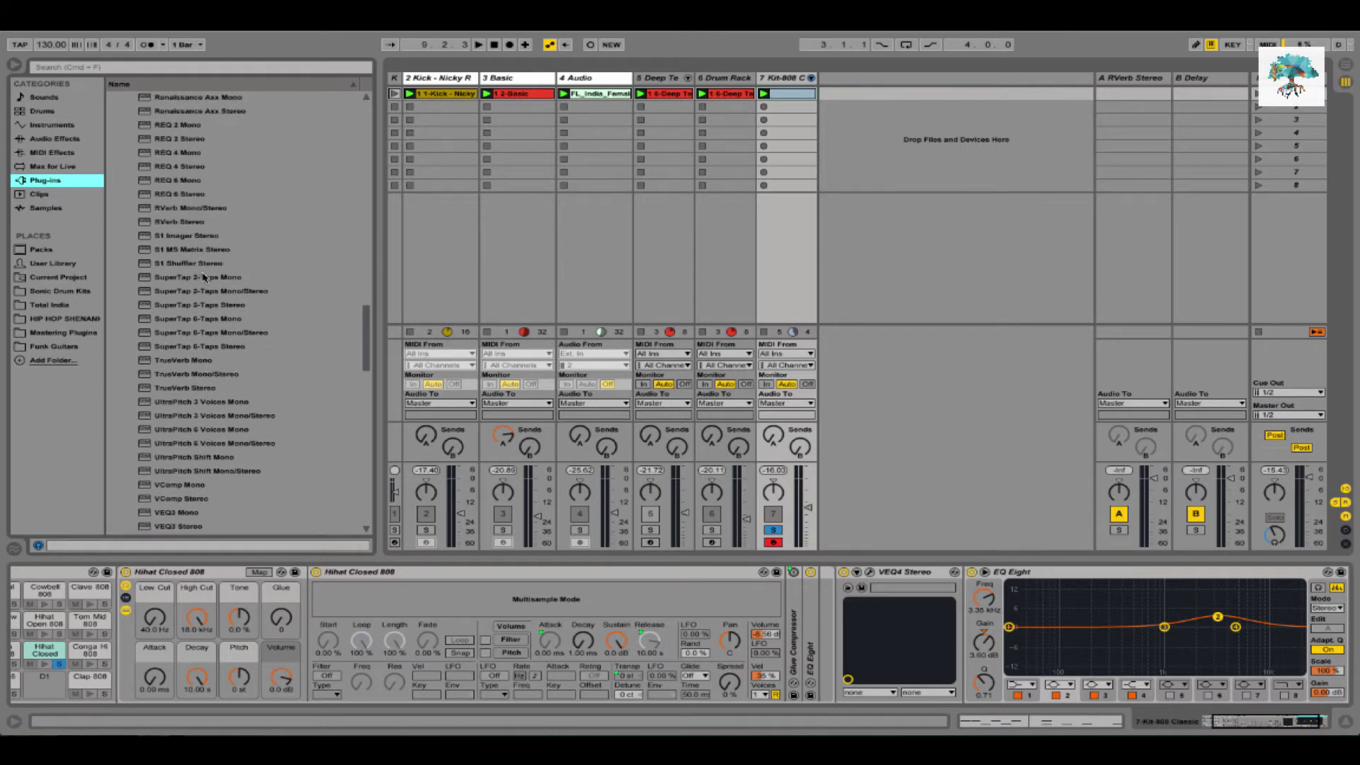
{"action": "scroll", "coordinate": [204, 277], "scroll_direction": "up", "scroll_amount": 20}
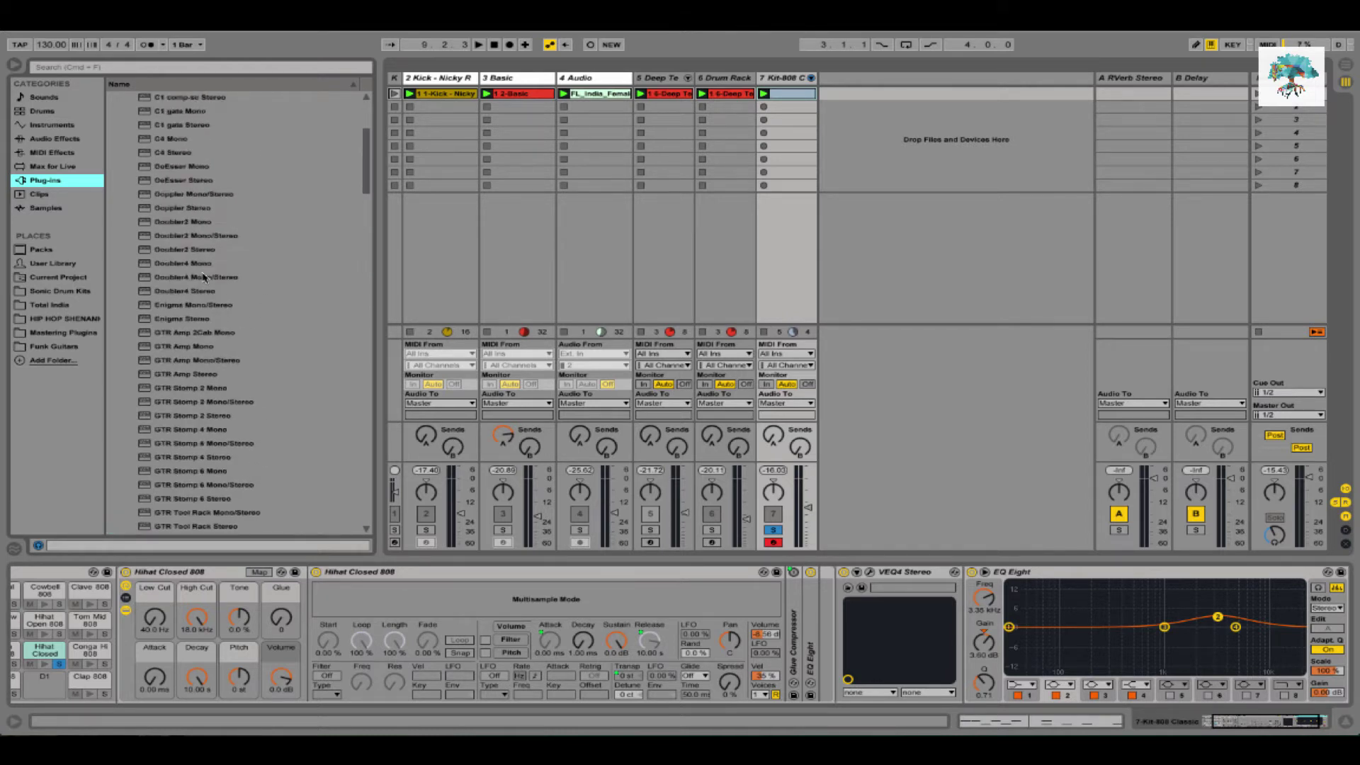
{"action": "scroll", "coordinate": [204, 277], "scroll_direction": "down", "scroll_amount": 3}
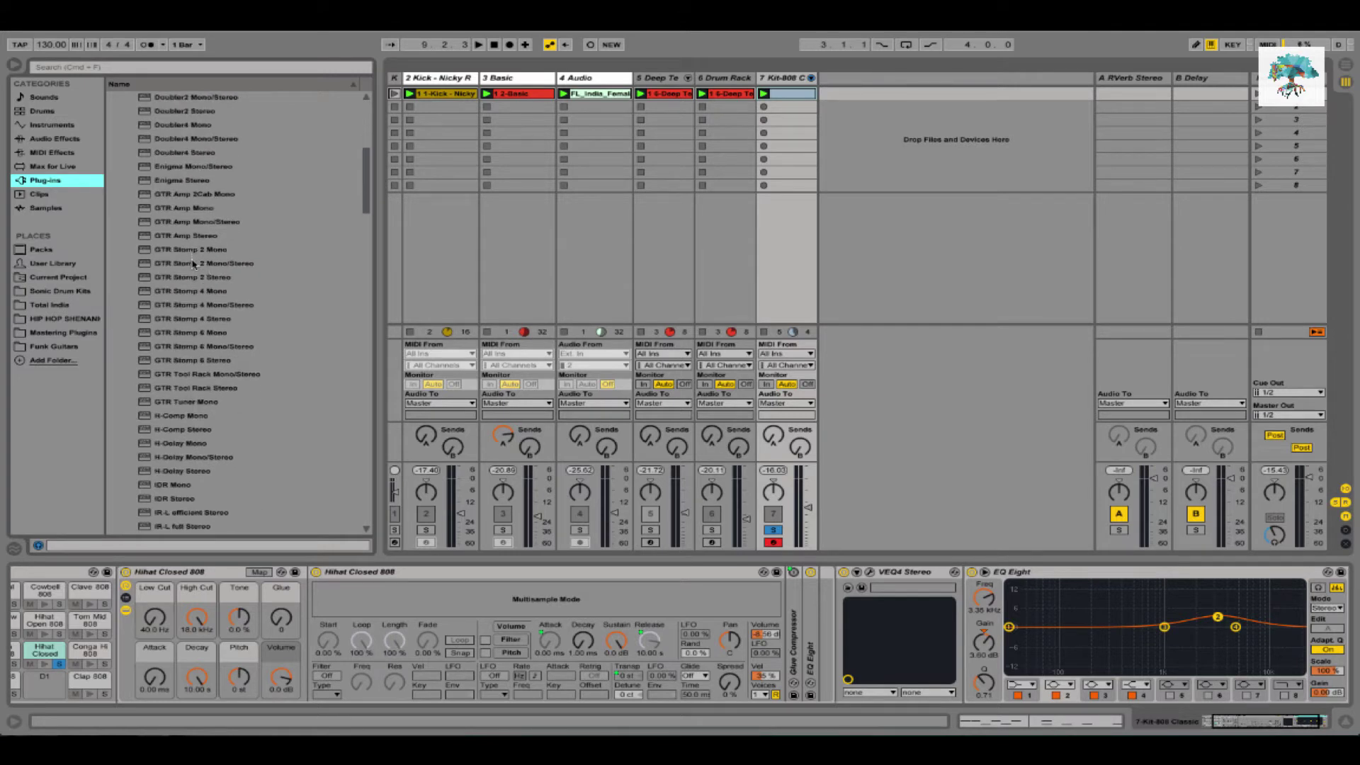
{"action": "left_click_drag", "start_coordinate": [180, 281], "coordinate": [1278, 673]}
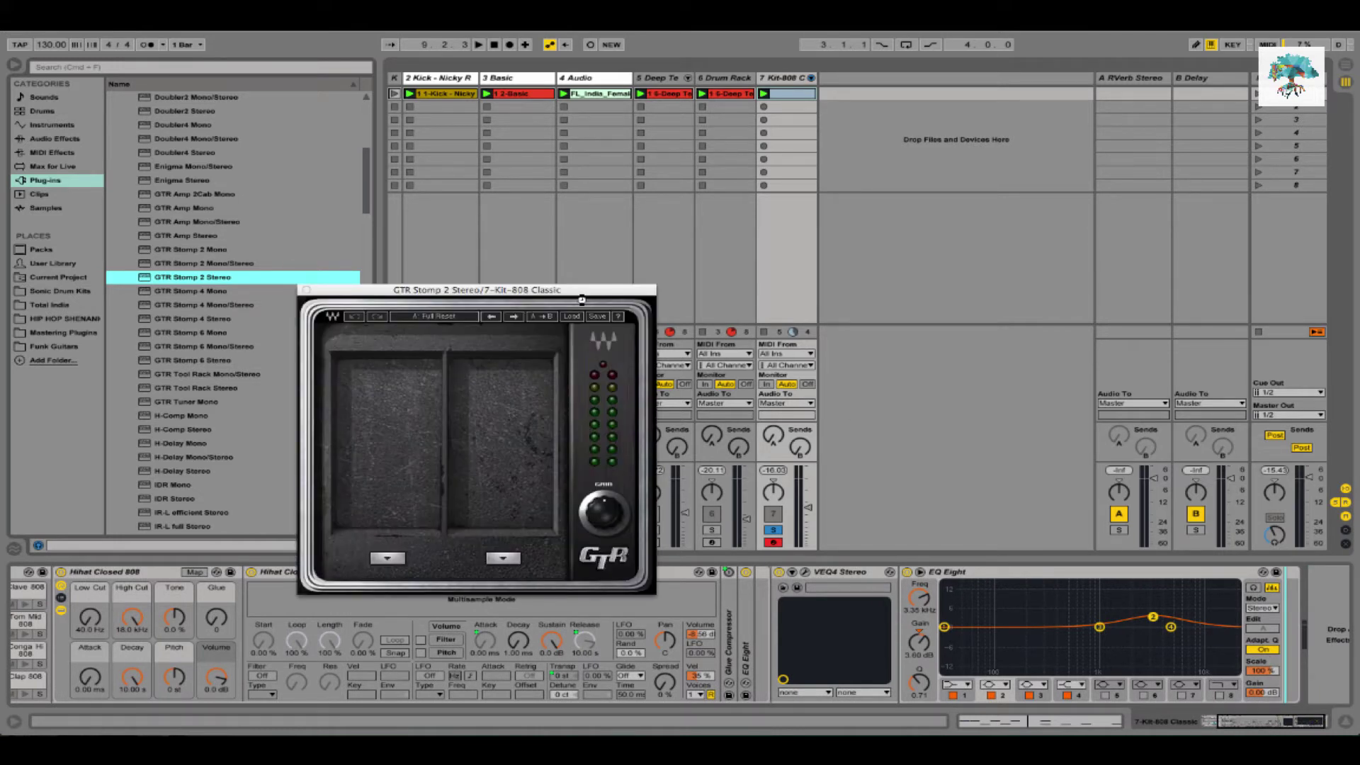
Audition the PostAmps preset CompEQWarm in GTR Stomp 2, and delete the plug-in from the chain
{"action": "left_click", "coordinate": [576, 317]}
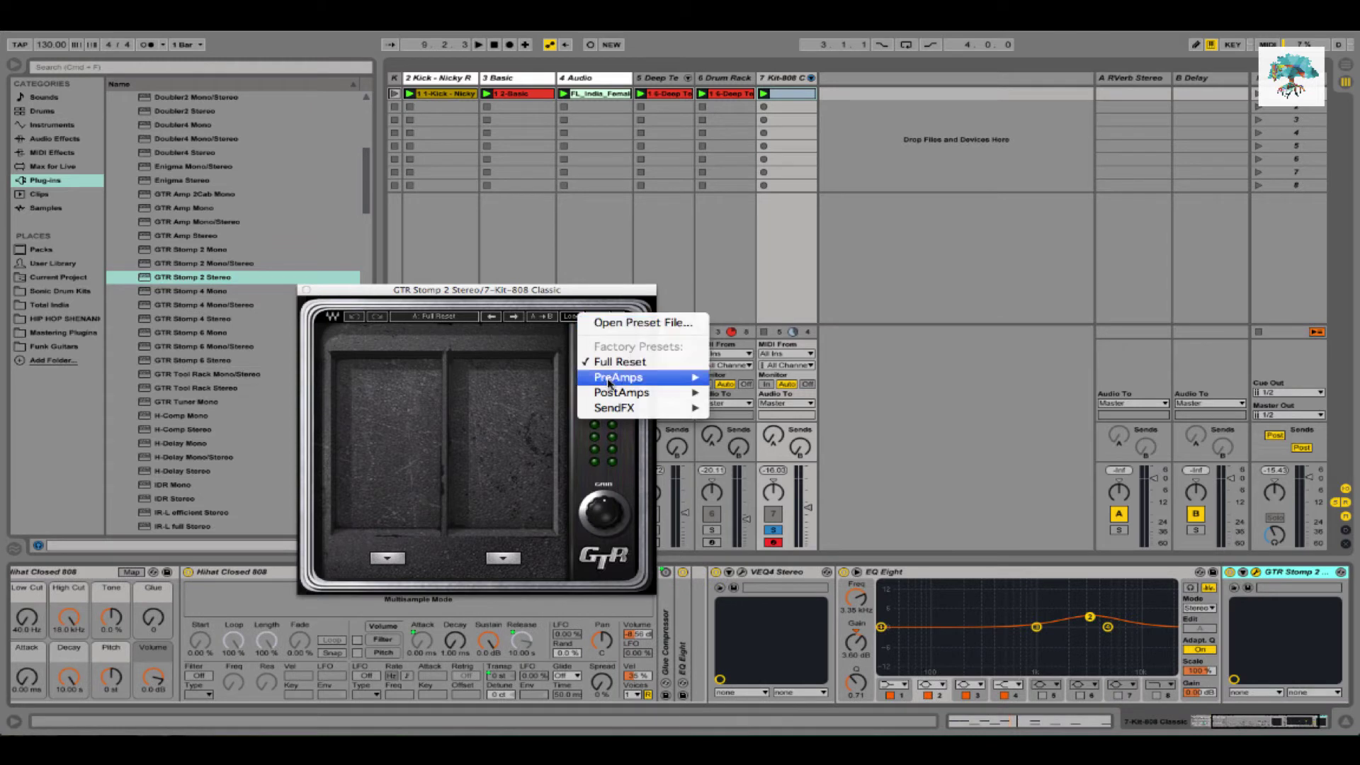
{"action": "mouse_move", "coordinate": [609, 382]}
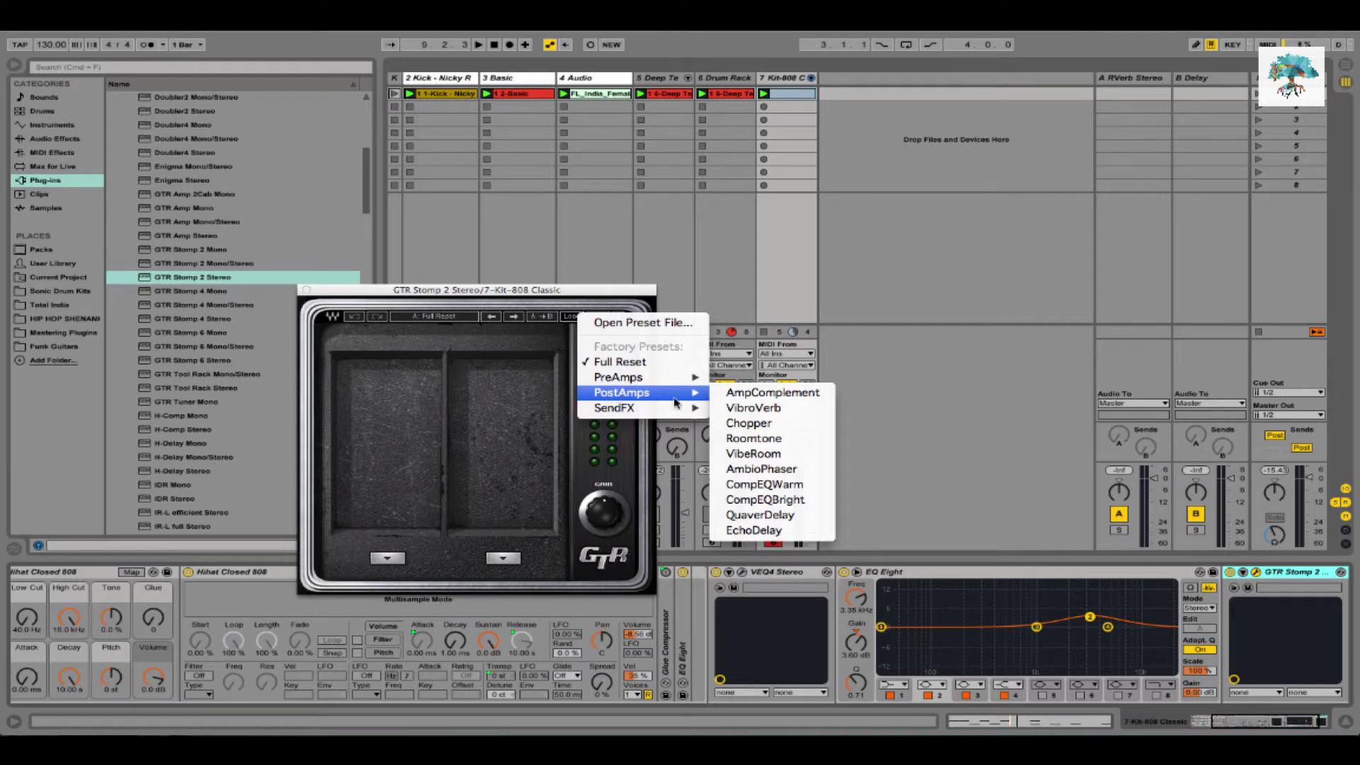
{"action": "left_click", "coordinate": [763, 486]}
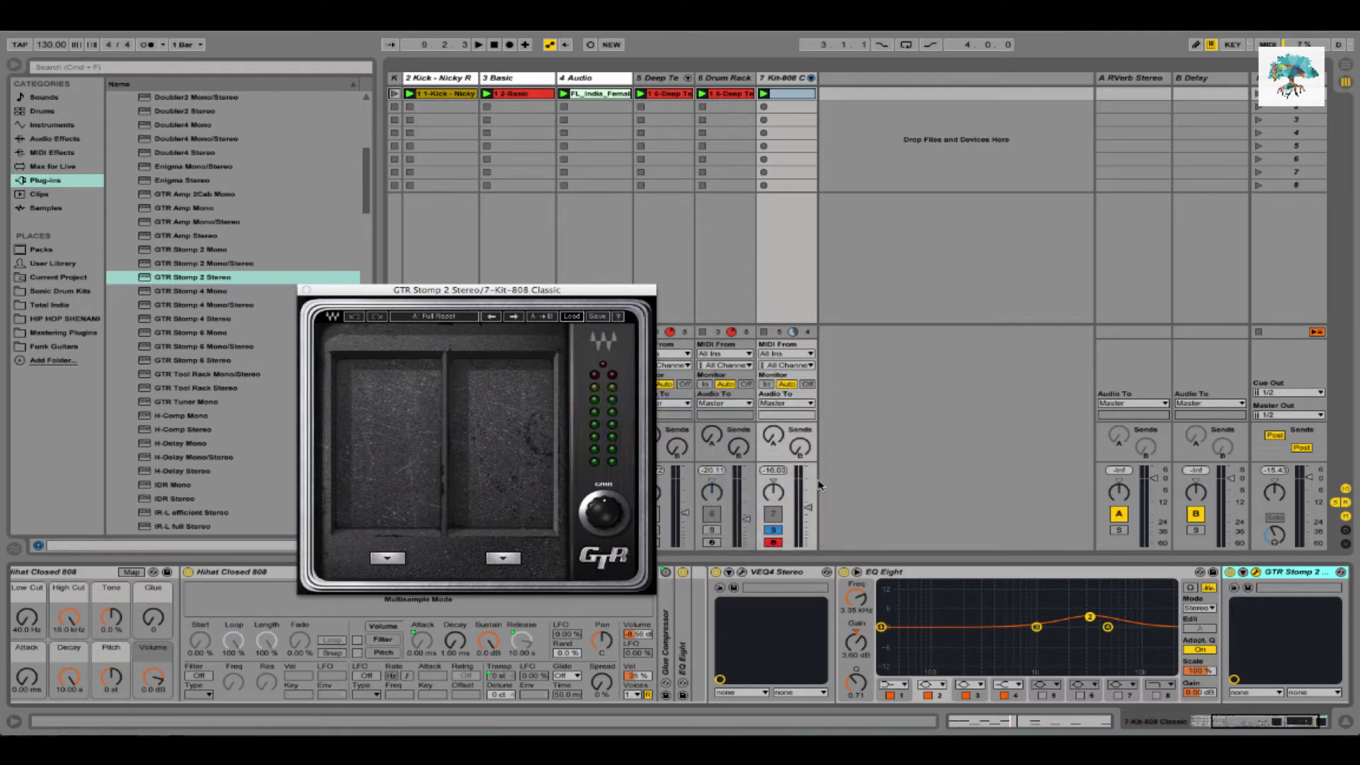
{"action": "key", "text": "space"}
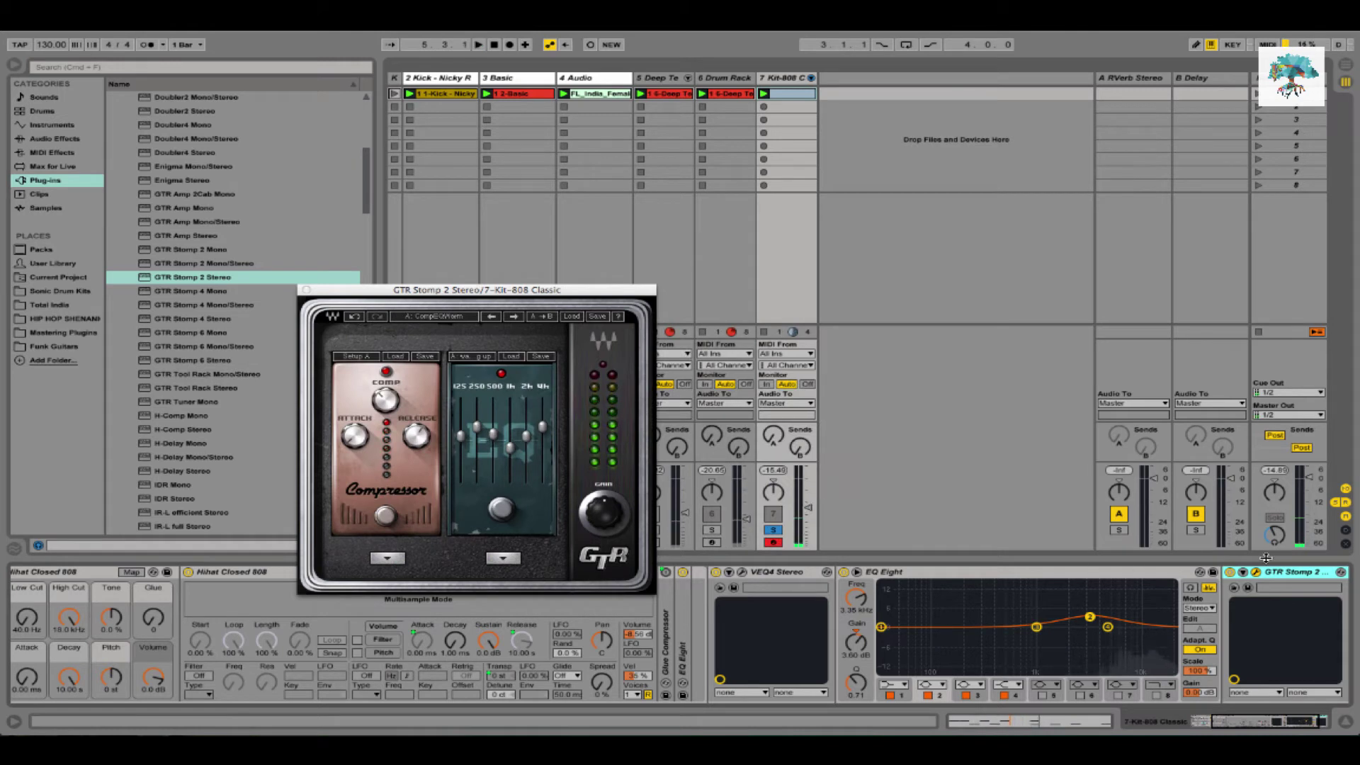
{"action": "key", "text": "super+alt+p"}
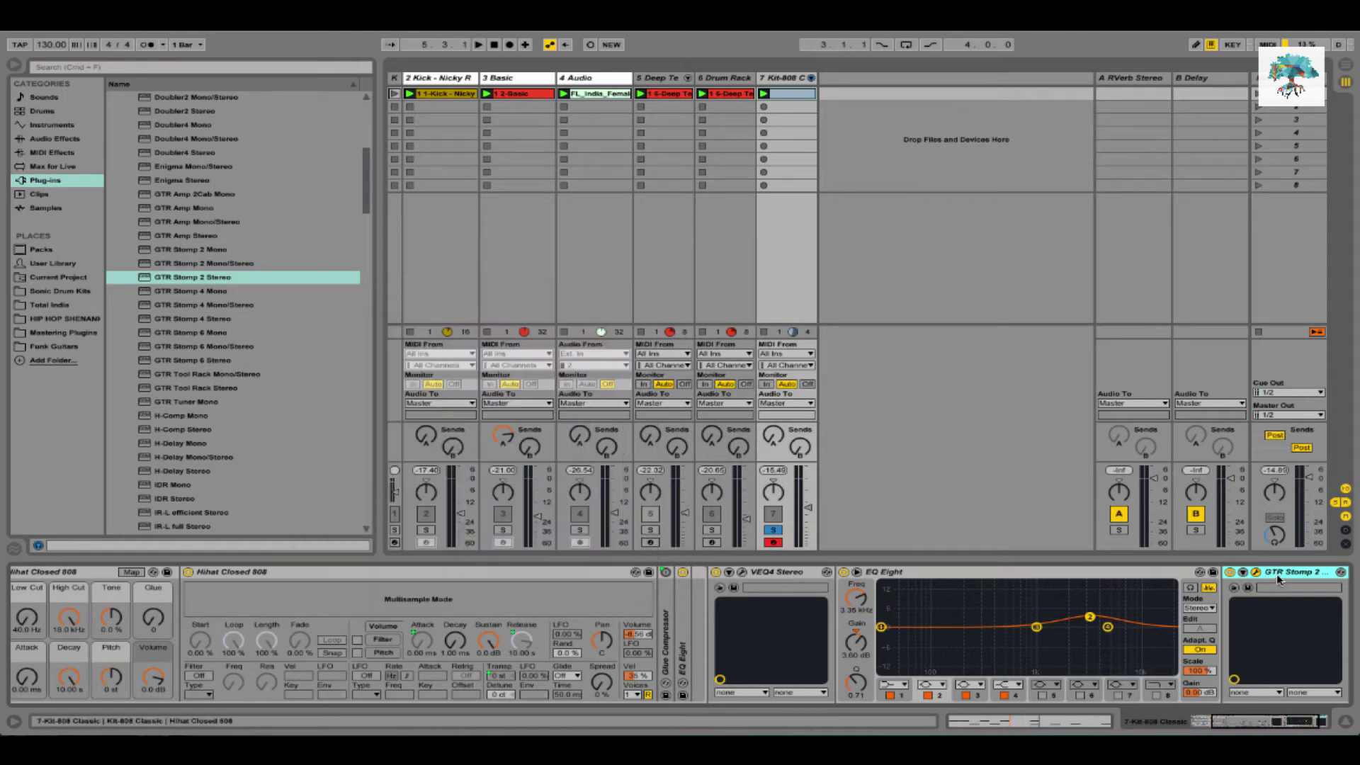
{"action": "key", "text": "Delete"}
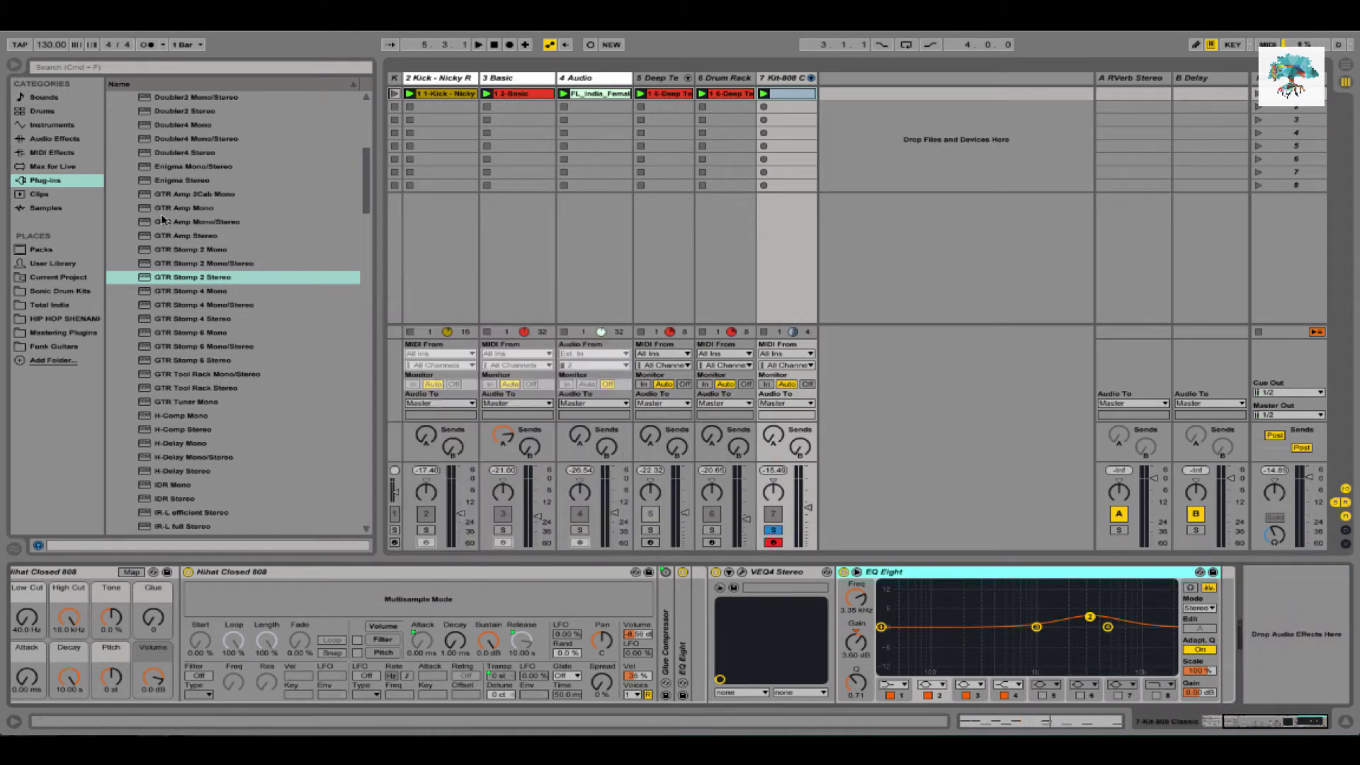
Add a Saturator after EQ Eight on the closed hi-hat and load its Hot Tubes preset
{"action": "left_click", "coordinate": [57, 140]}
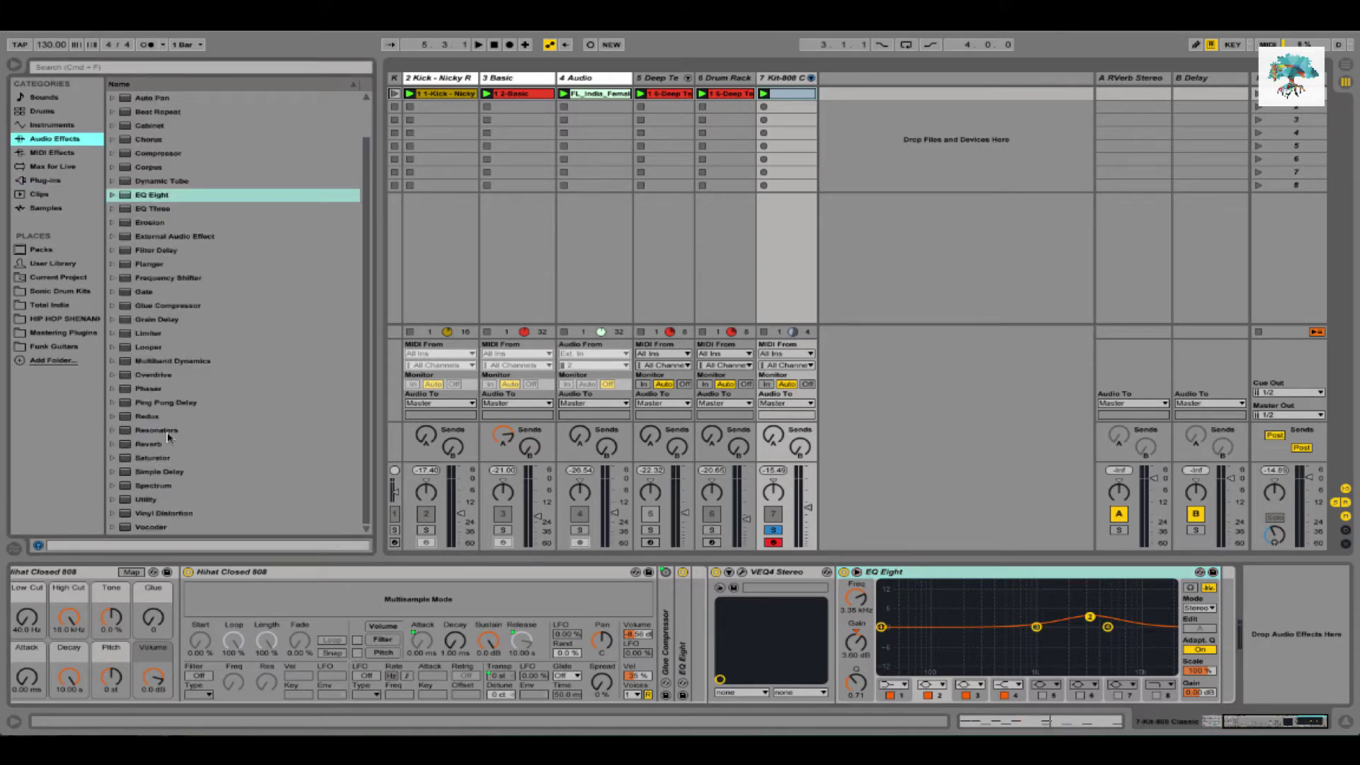
{"action": "left_click_drag", "start_coordinate": [156, 461], "coordinate": [1219, 642]}
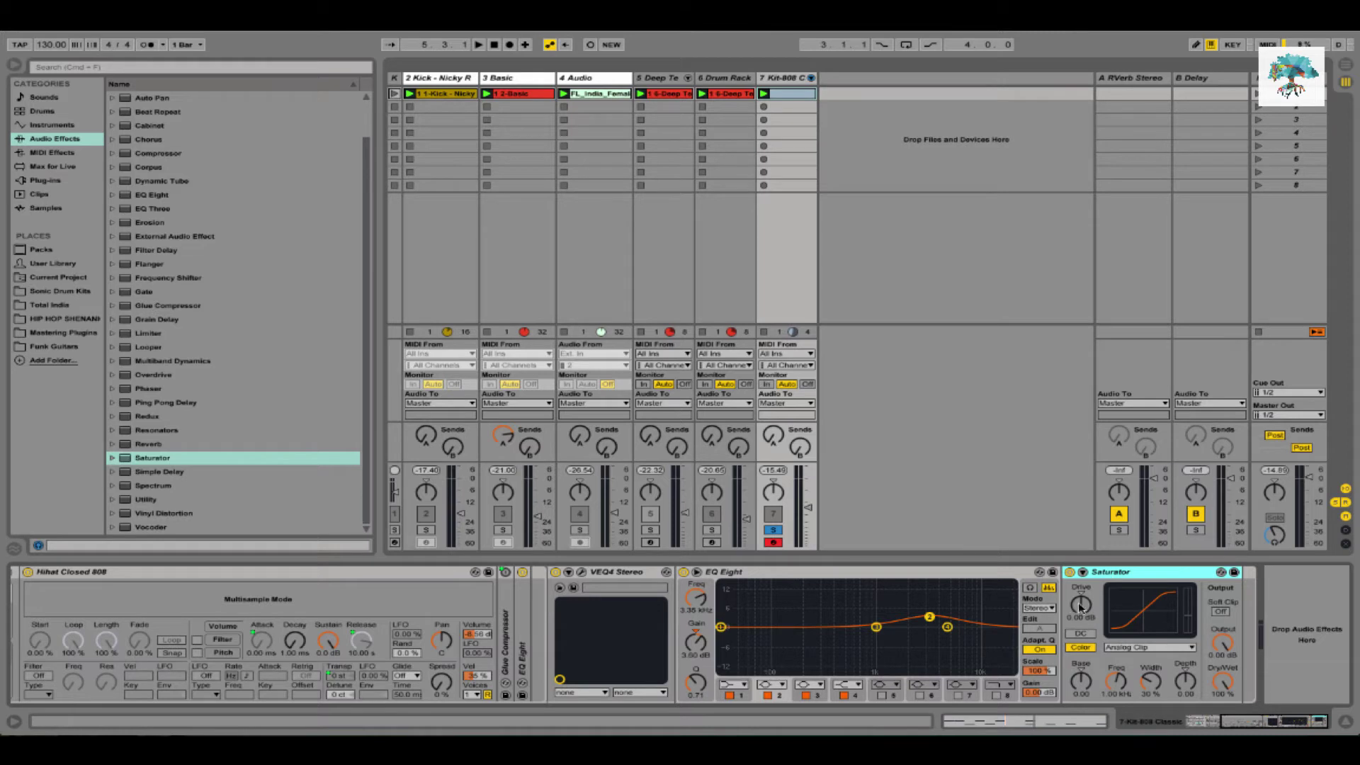
{"action": "left_click", "coordinate": [1221, 571]}
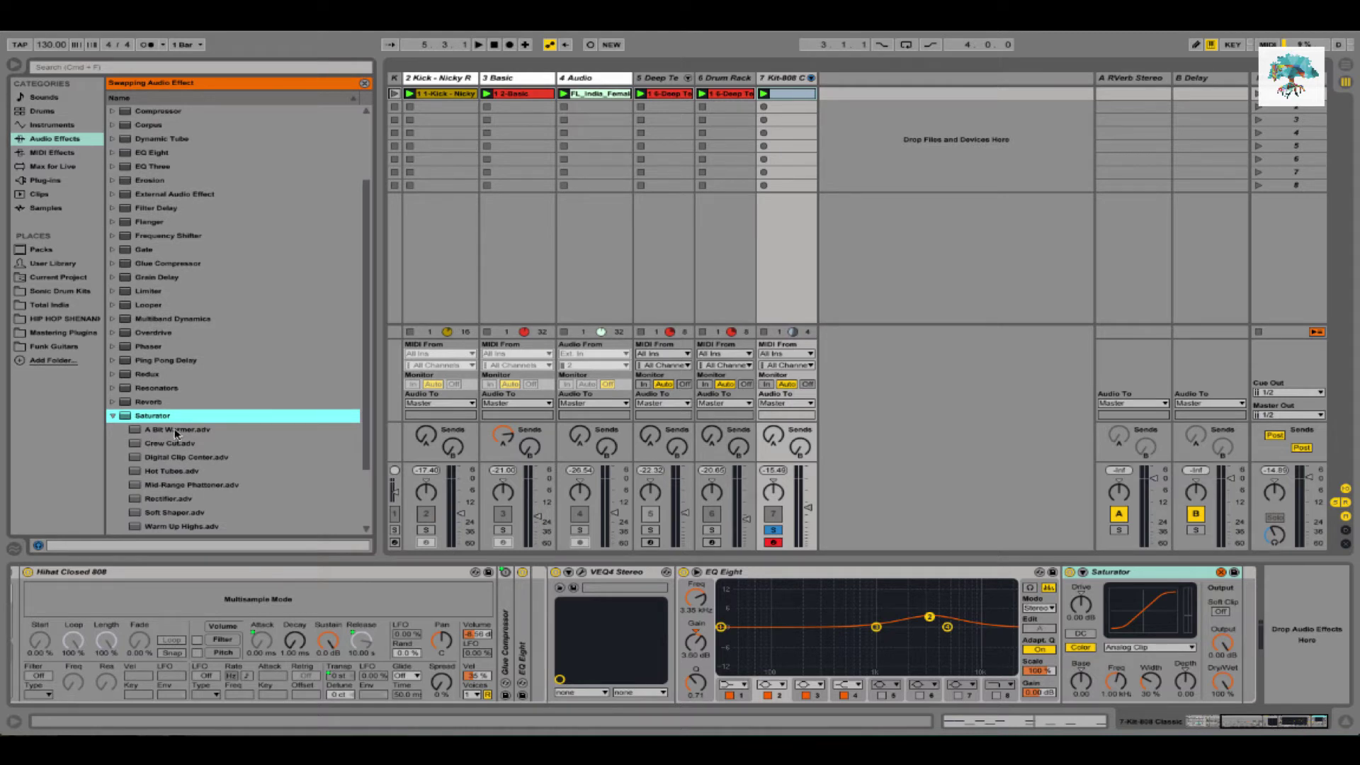
{"action": "double_click", "coordinate": [172, 470]}
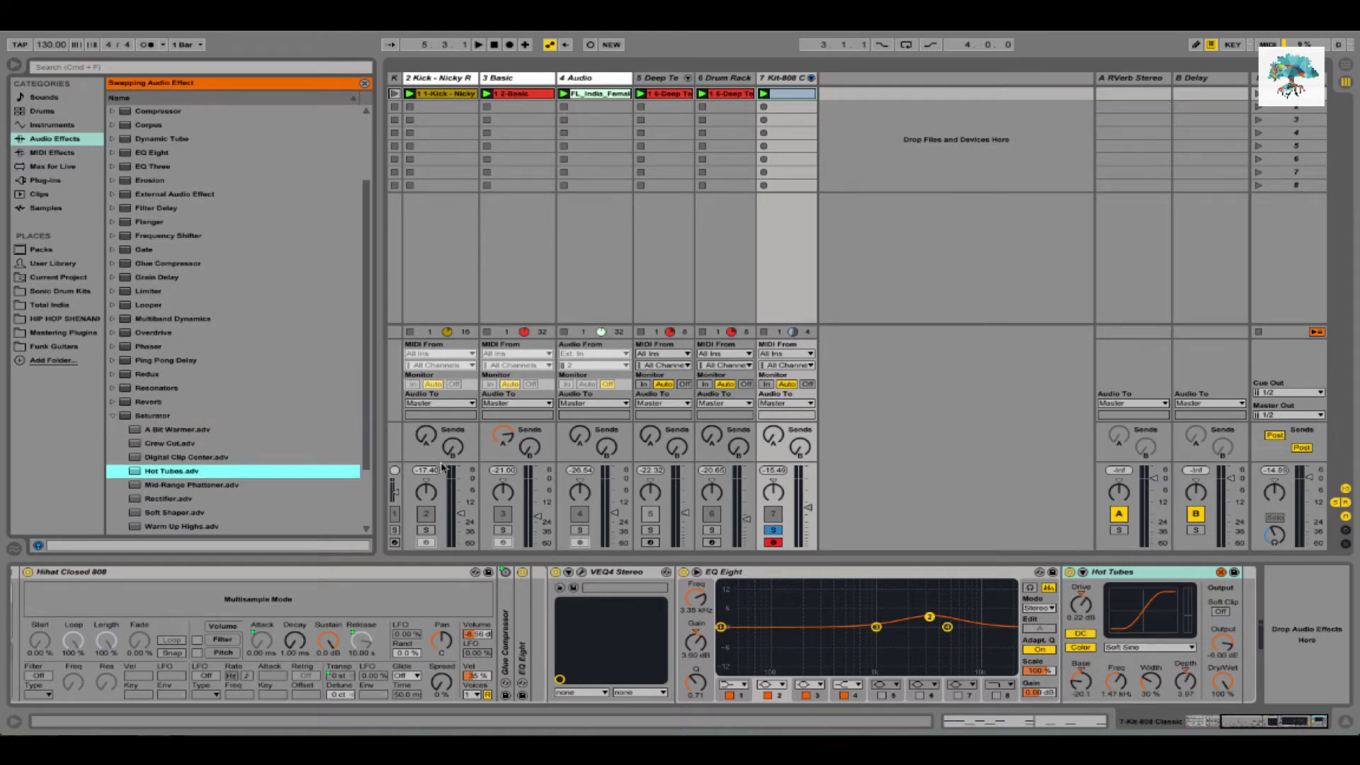
During playback, lower the Kit-808 track's volume and solo the Drum Rack track alongside it
{"action": "key", "text": "space"}
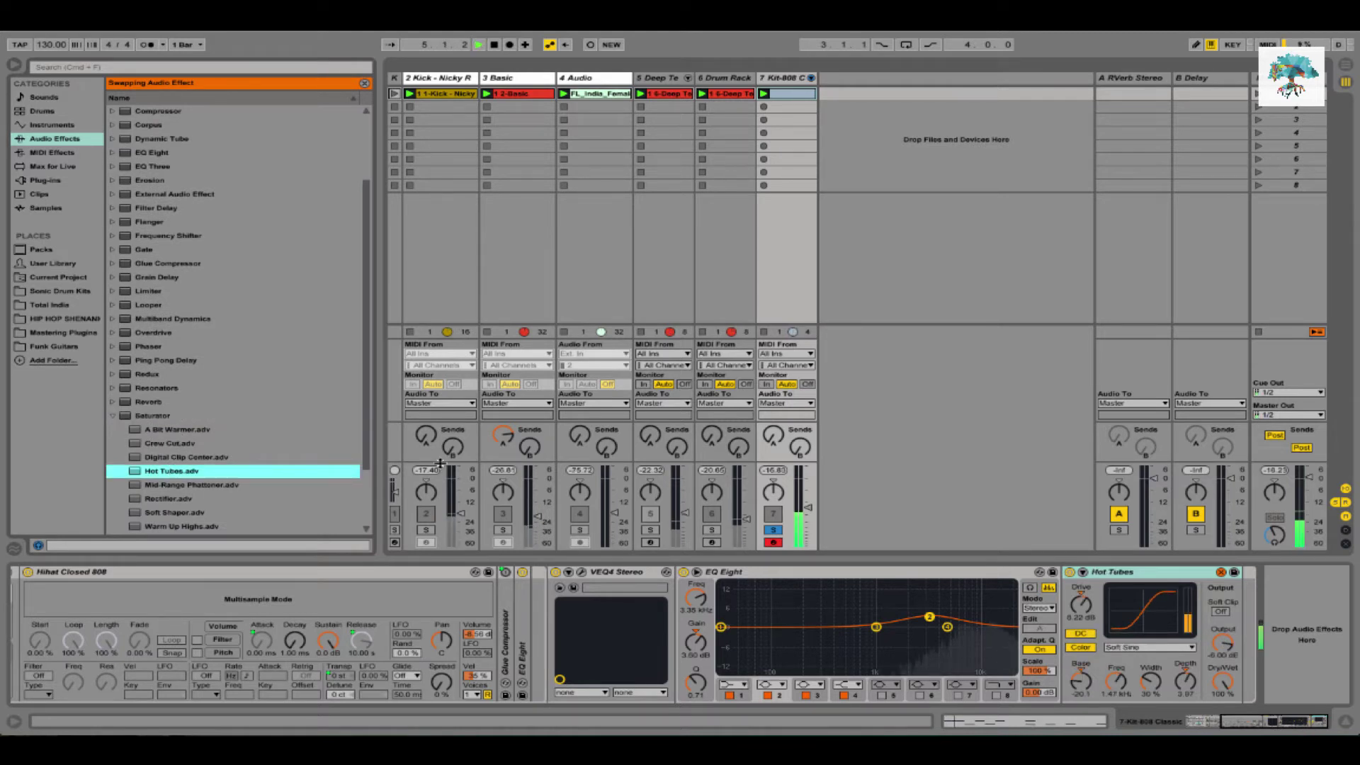
{"action": "left_click", "coordinate": [807, 508]}
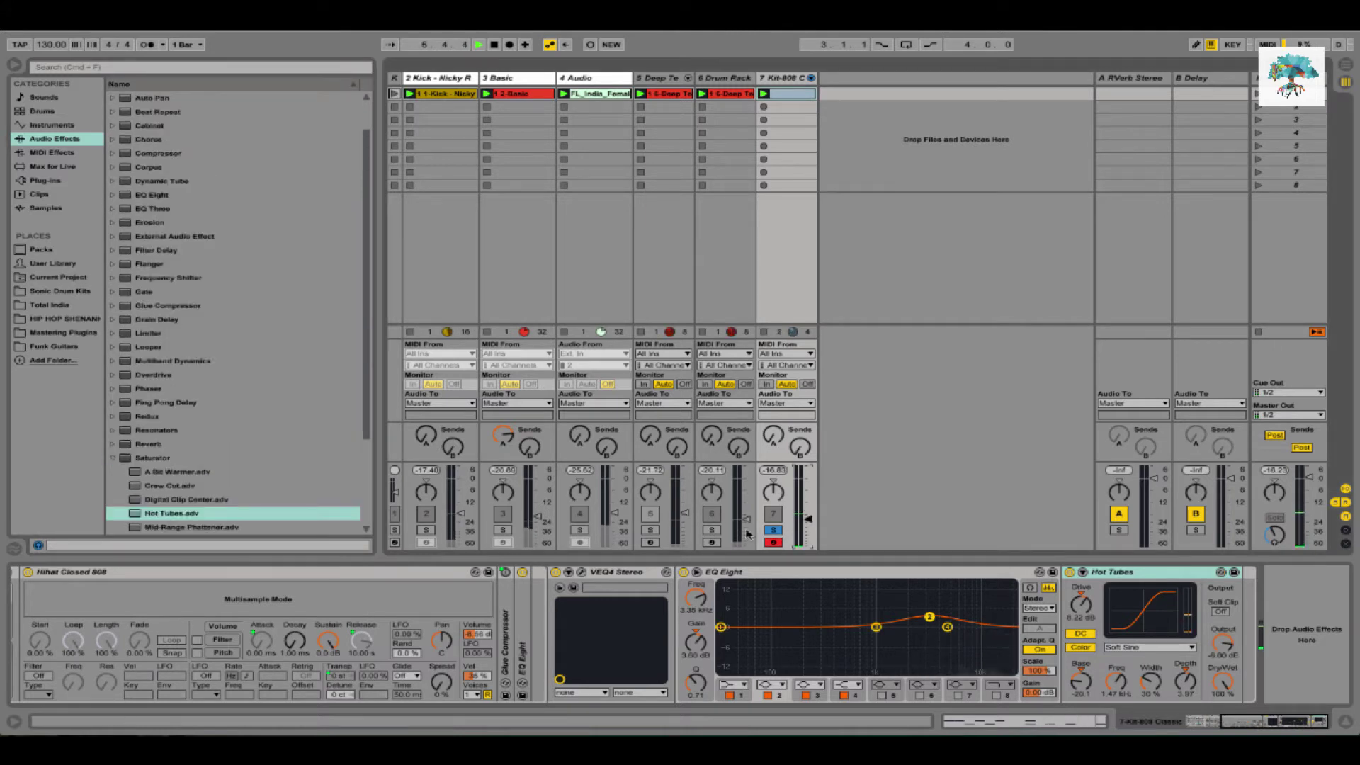
{"action": "left_click", "coordinate": [708, 530]}
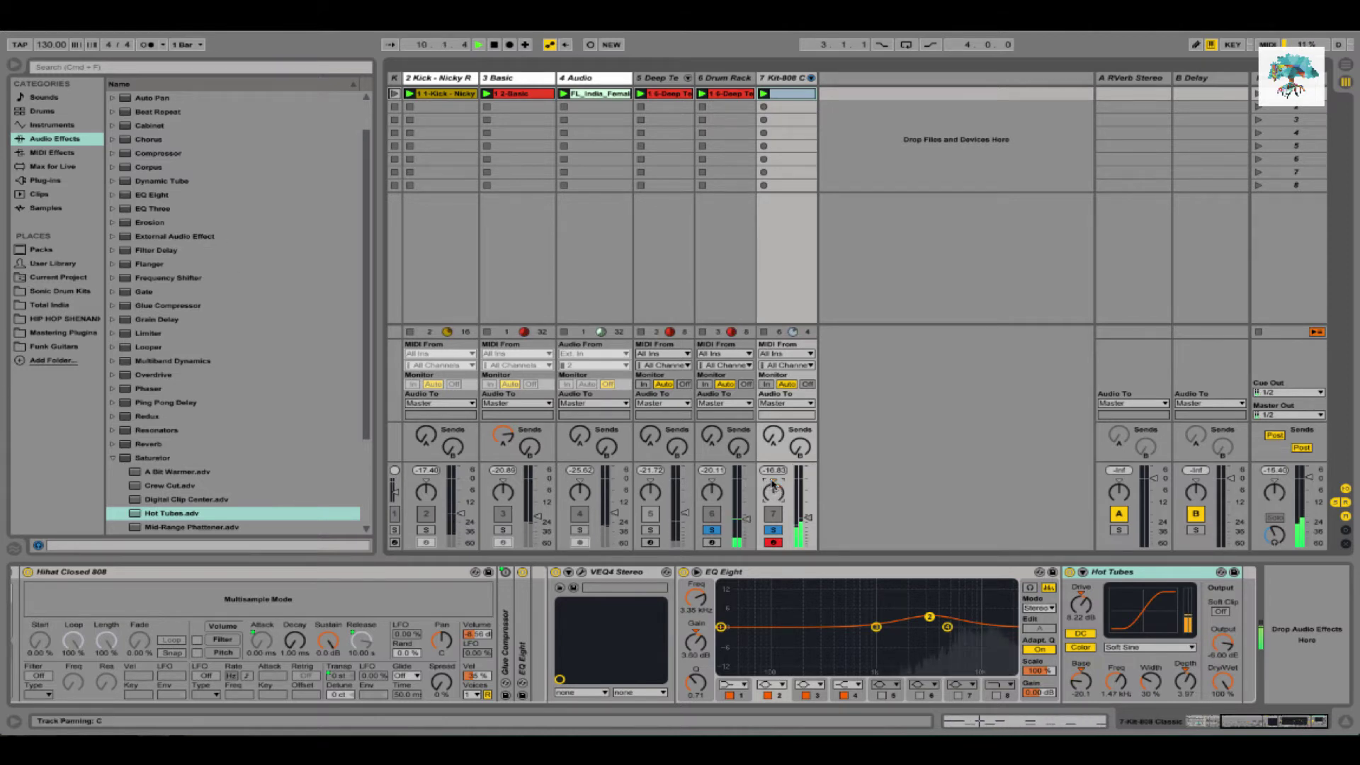
Deactivate the Hot Tubes saturator and insert a Compressor between EQ Eight and it
{"action": "left_click", "coordinate": [1070, 571]}
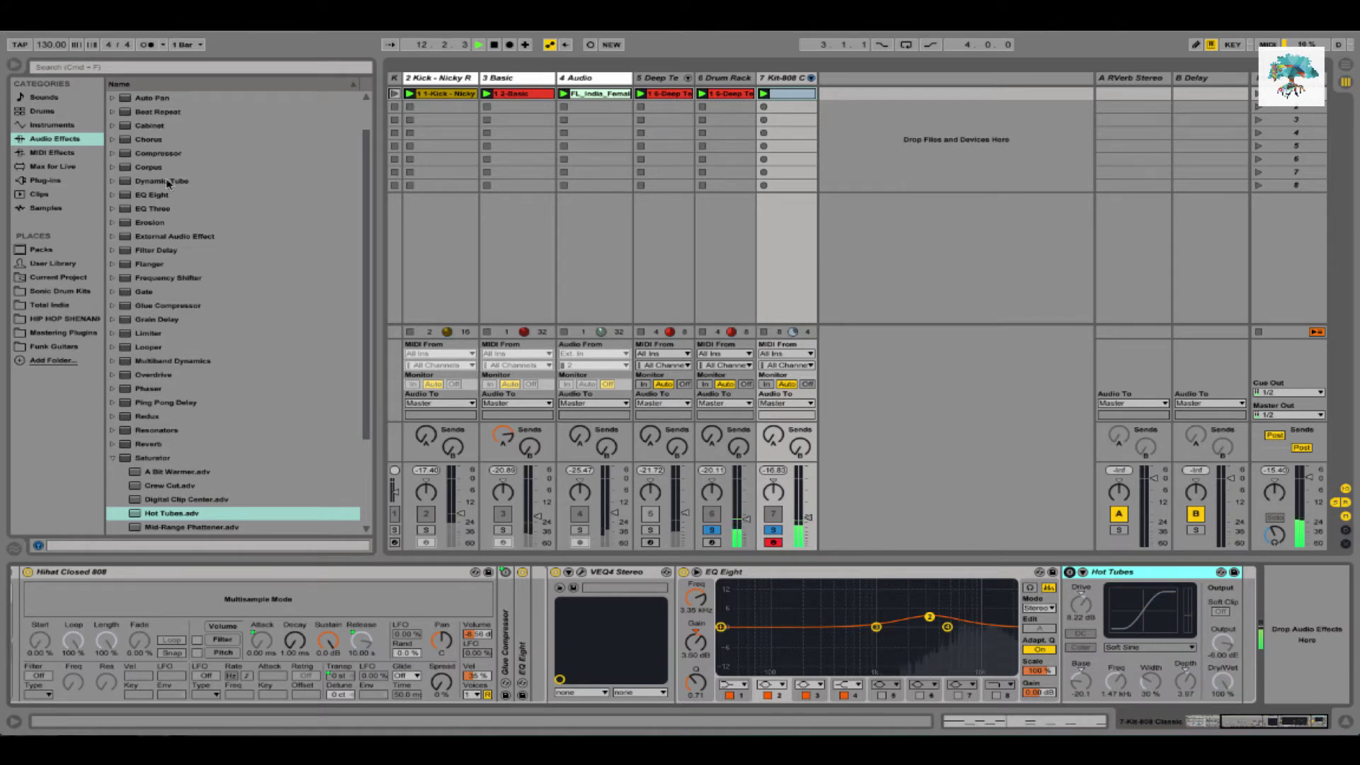
{"action": "left_click", "coordinate": [170, 153]}
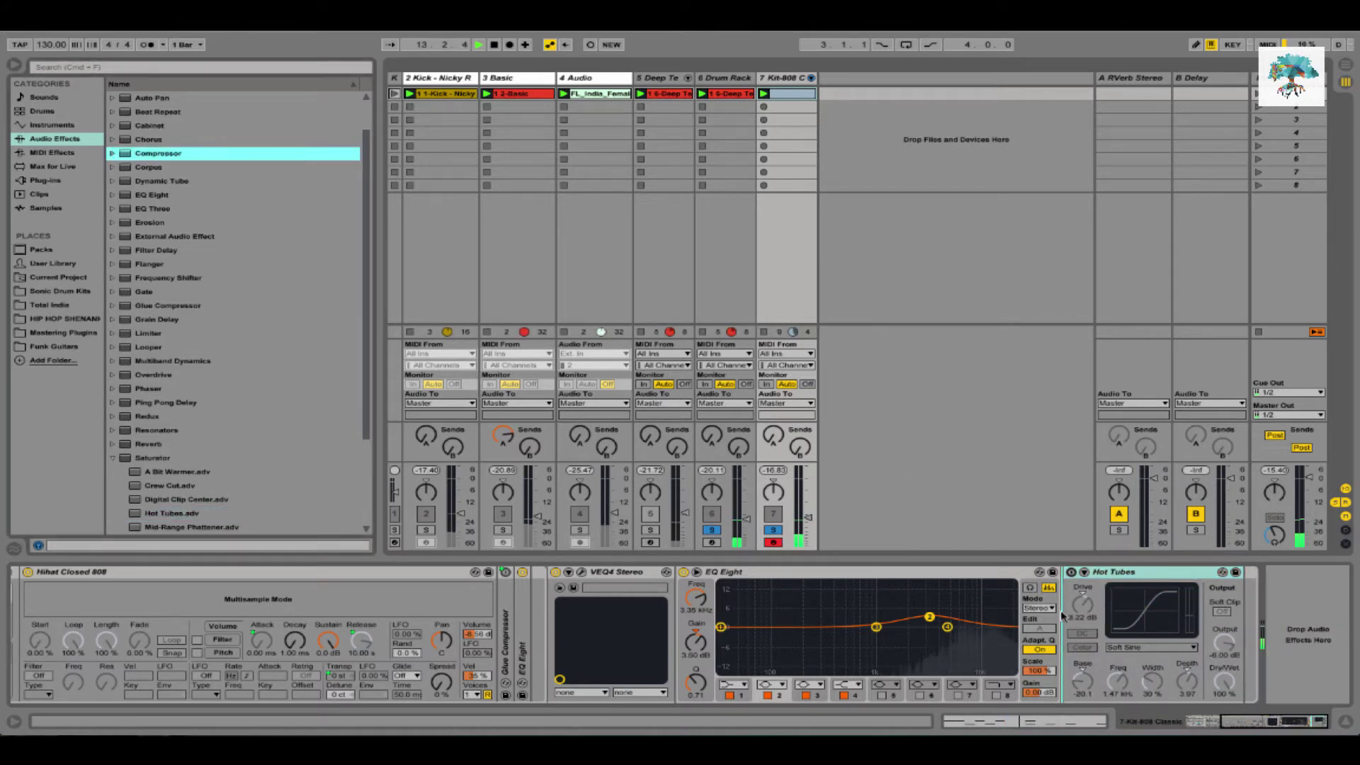
{"action": "key", "text": "Return"}
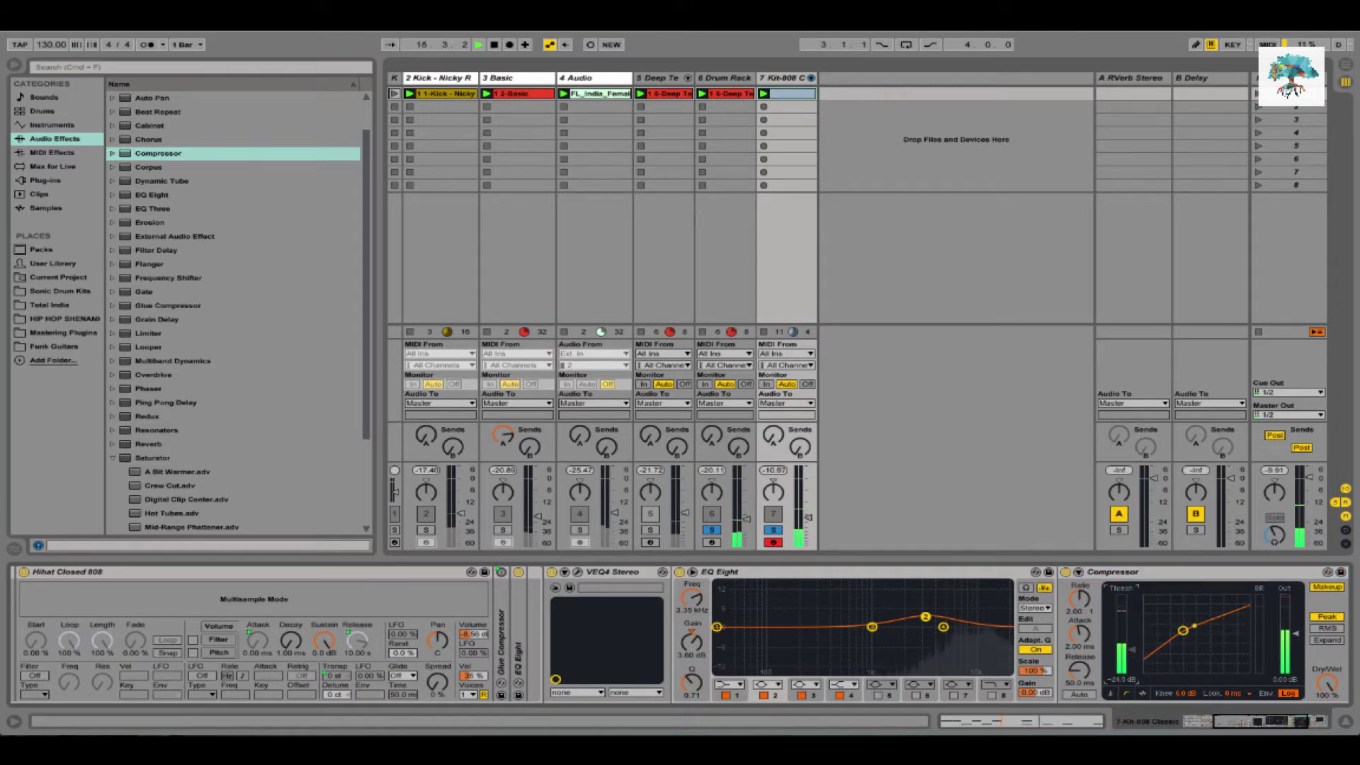
Compare the hi-hat sound with the VEQ4 Stereo plug-in bypassed and enabled, and stop playback
{"action": "left_click", "coordinate": [552, 573]}
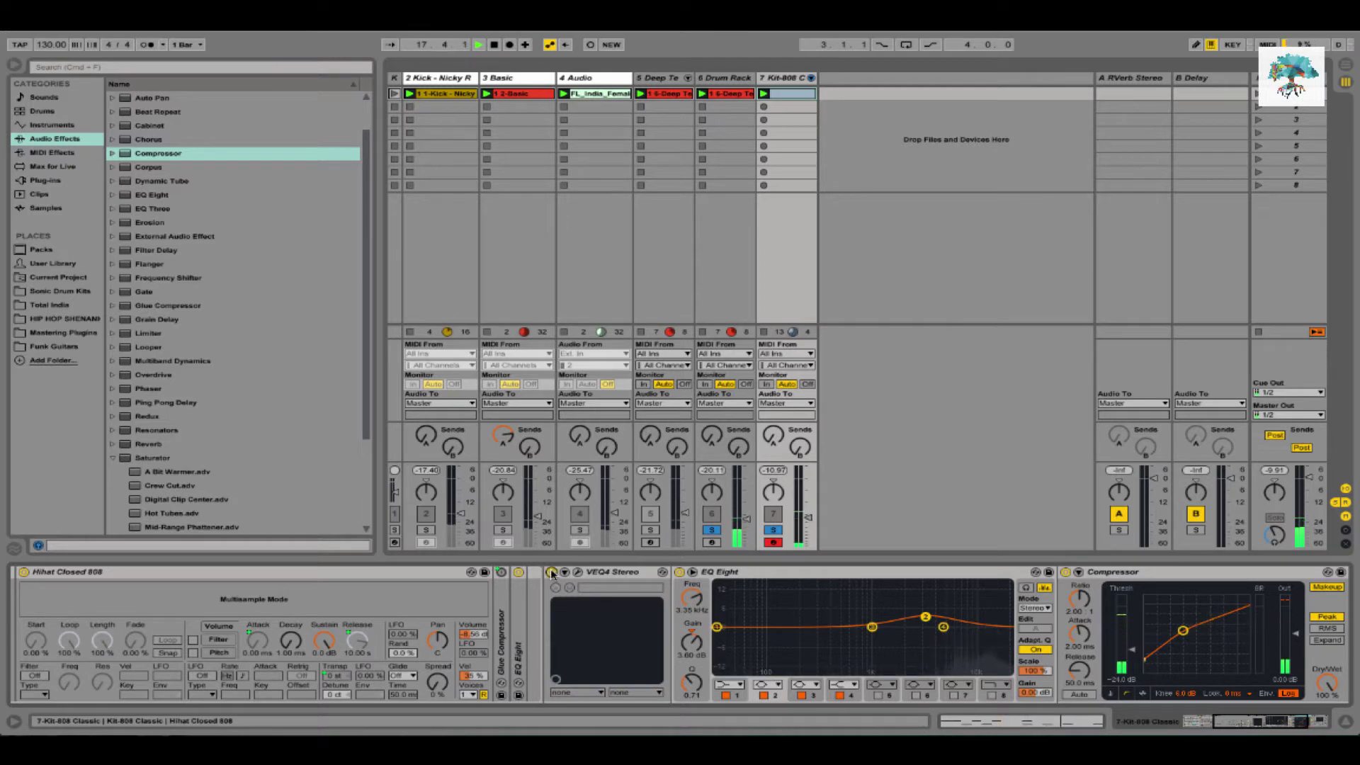
{"action": "left_click", "coordinate": [552, 573]}
{"action": "key", "text": "space"}
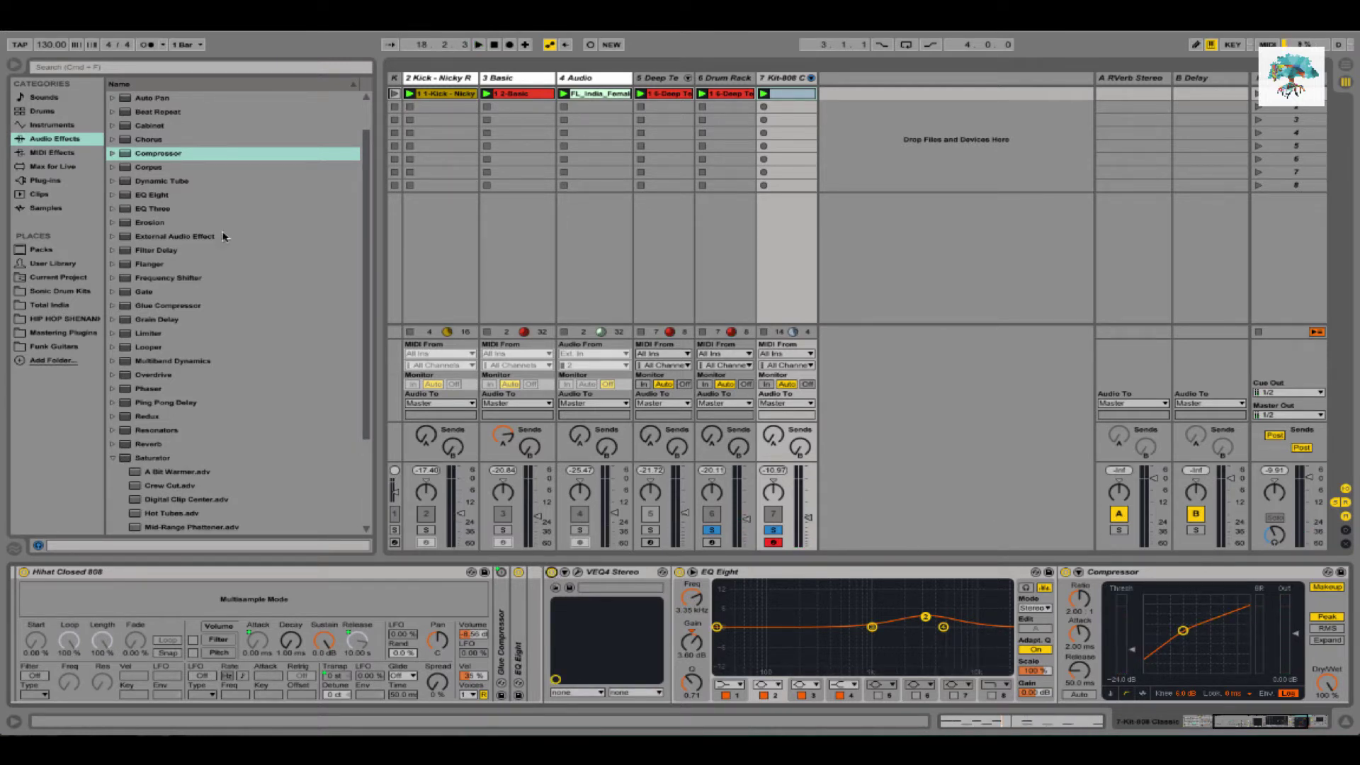
Show the Audio Effect Rack presets in the browser and pan the Kit-808 track slightly off centre
{"action": "scroll", "coordinate": [138, 100], "scroll_direction": "up", "scroll_amount": 3}
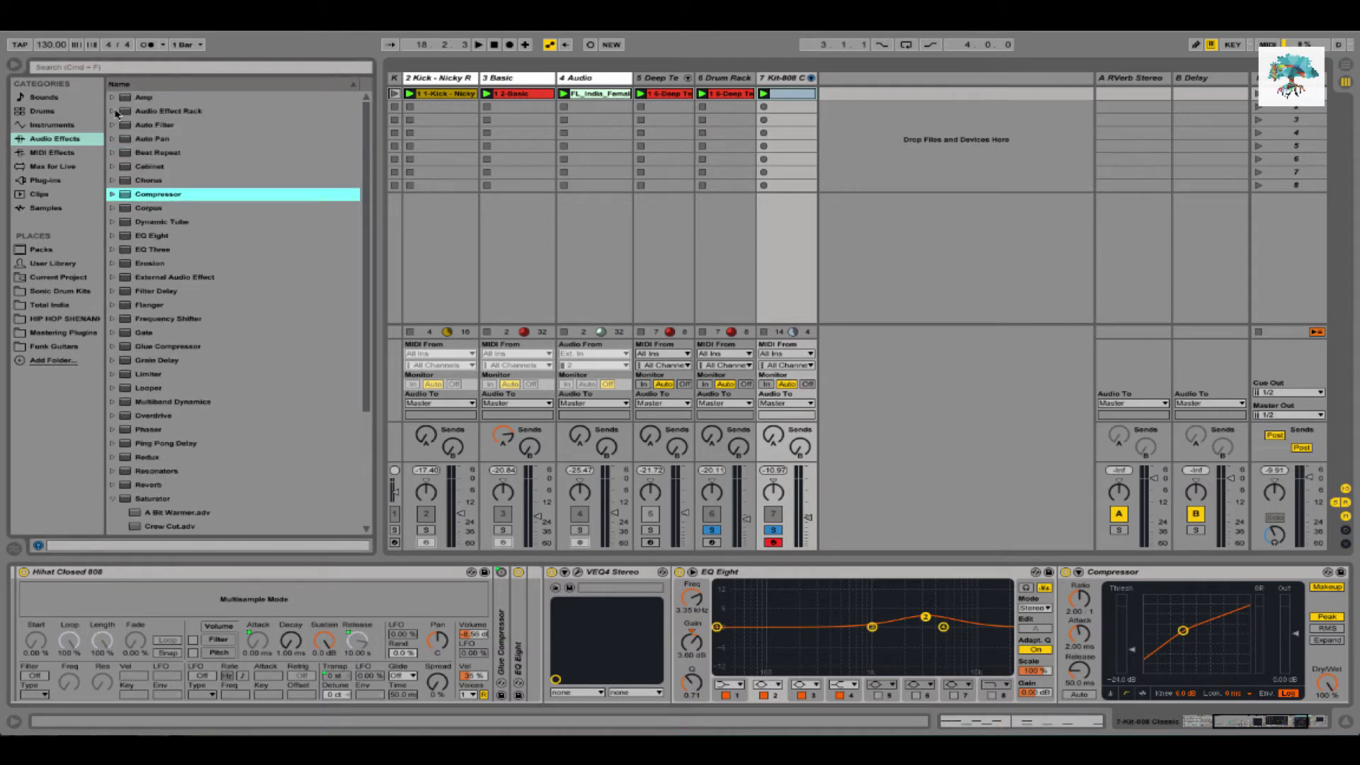
{"action": "left_click", "coordinate": [113, 111]}
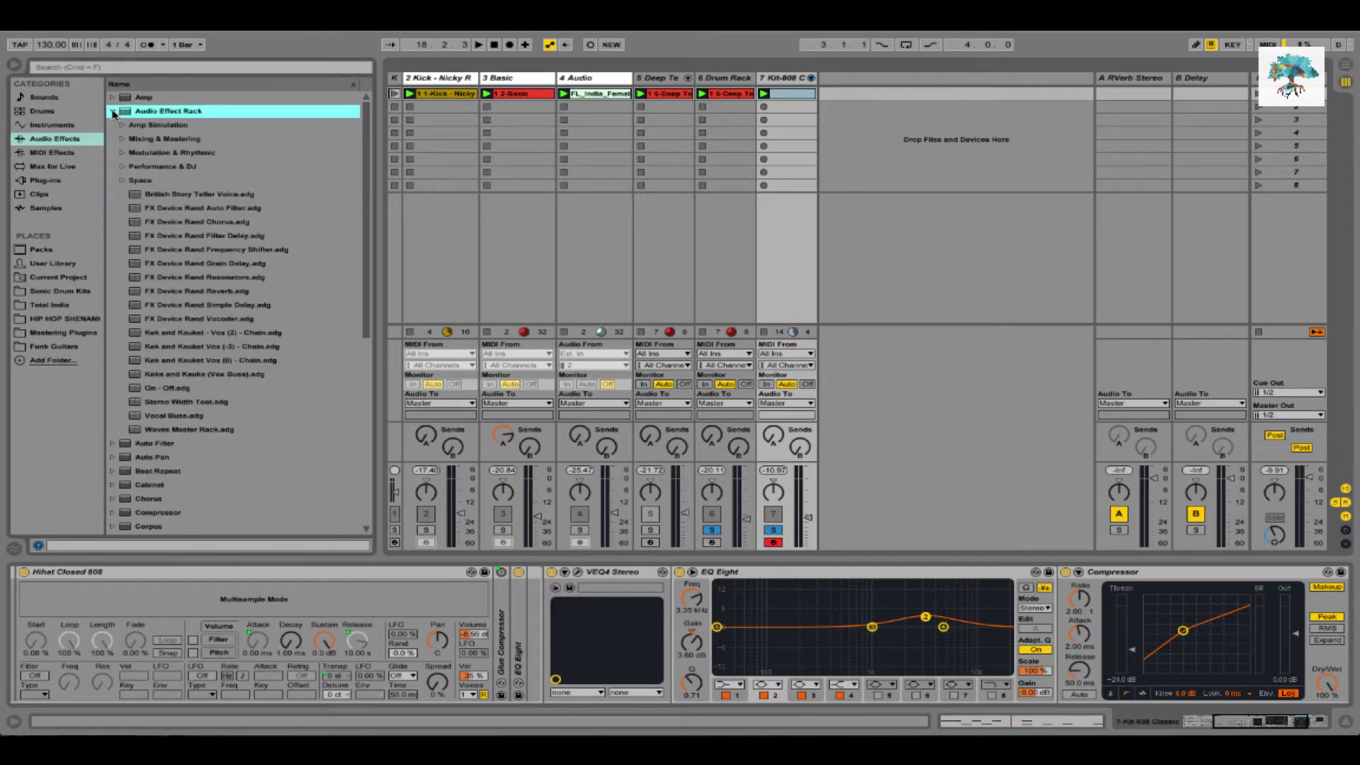
{"action": "left_click", "coordinate": [775, 499]}
Play the hi-hat with the Kick and Basic tracks also soloed, and show the Basic track's devices
{"action": "left_click", "coordinate": [425, 530]}
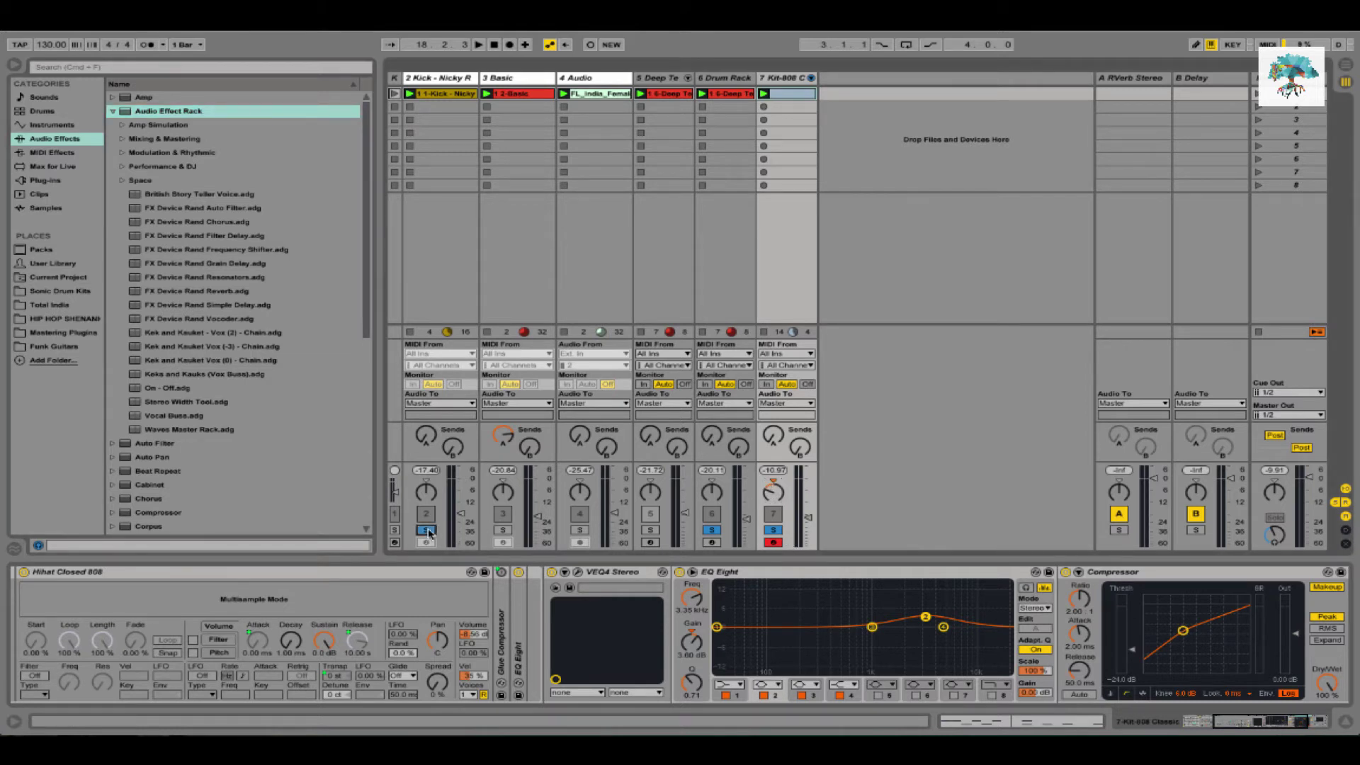
{"action": "key", "text": "space"}
{"action": "left_click", "coordinate": [502, 530]}
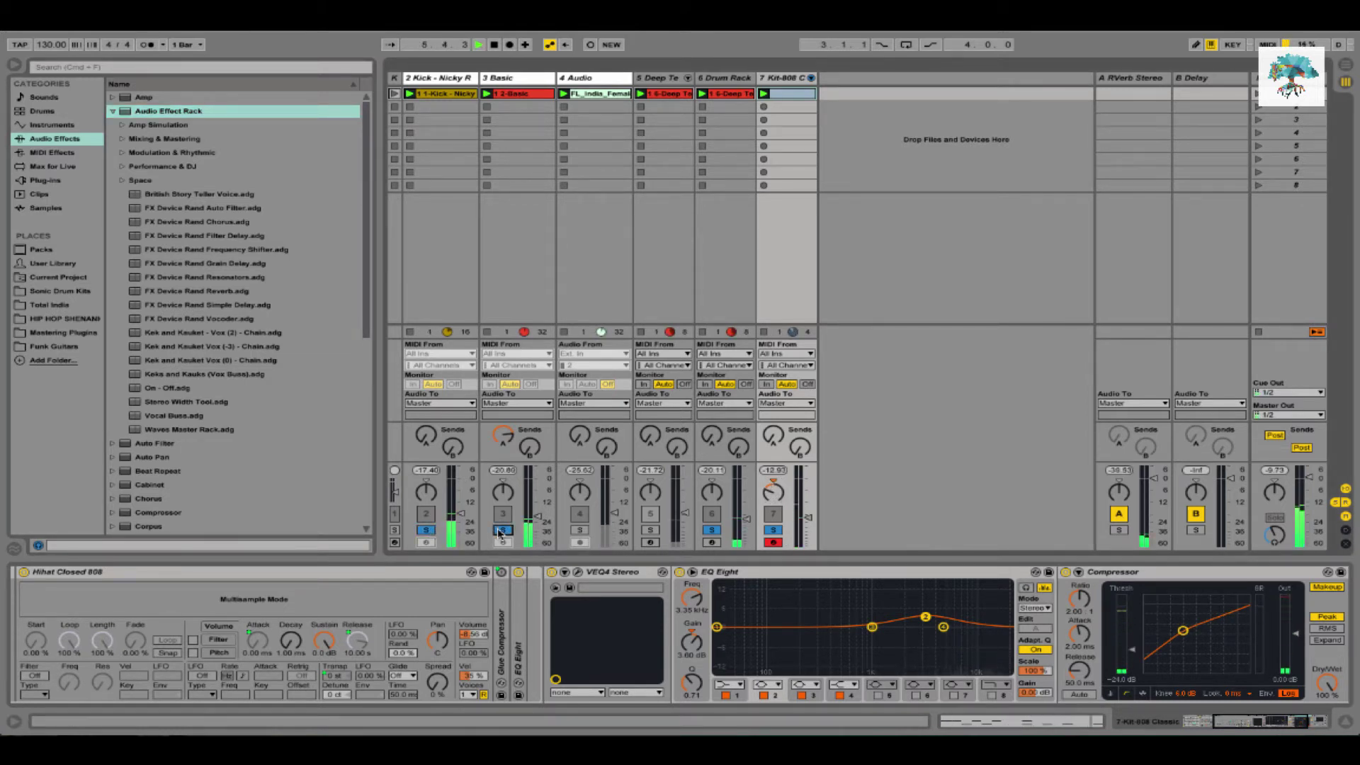
{"action": "left_click", "coordinate": [535, 80]}
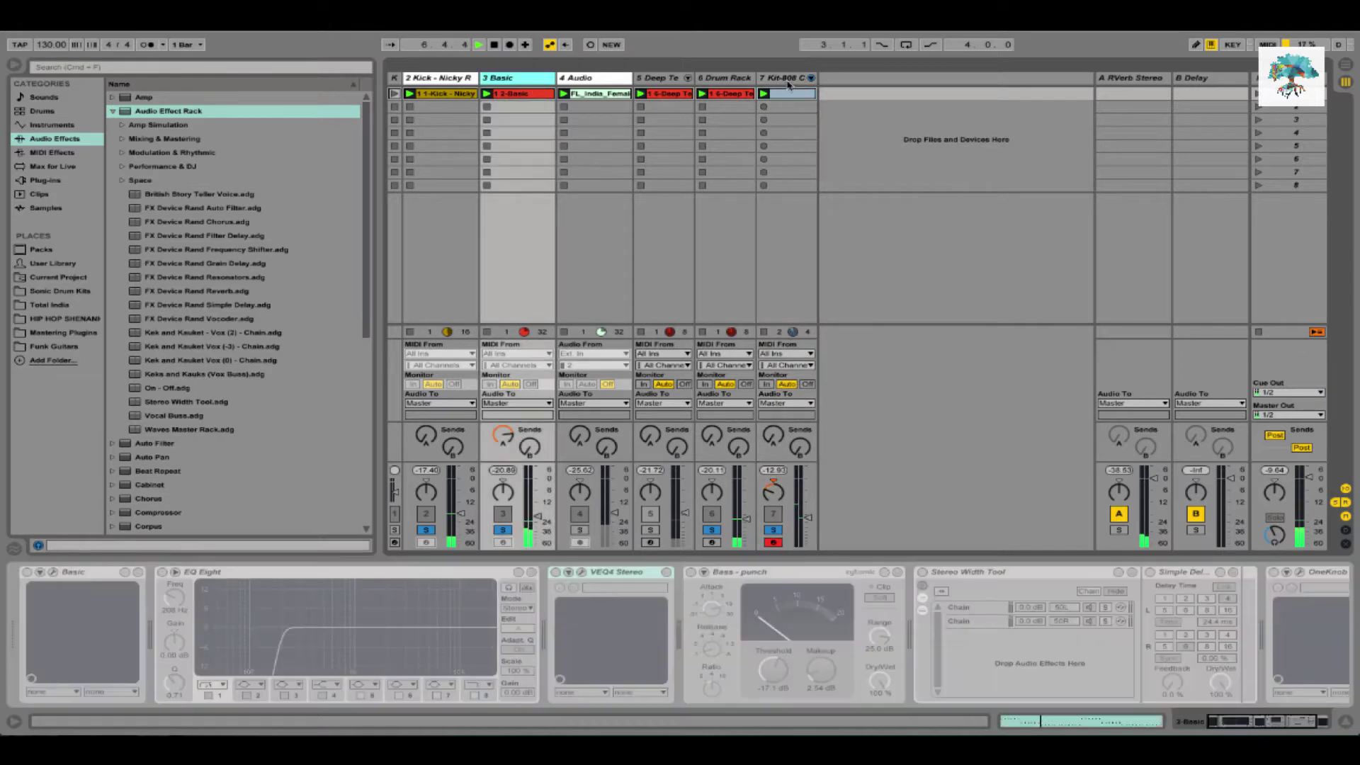
Stop playback and freeze the Kit-808 hi-hat track
{"action": "left_click", "coordinate": [786, 81]}
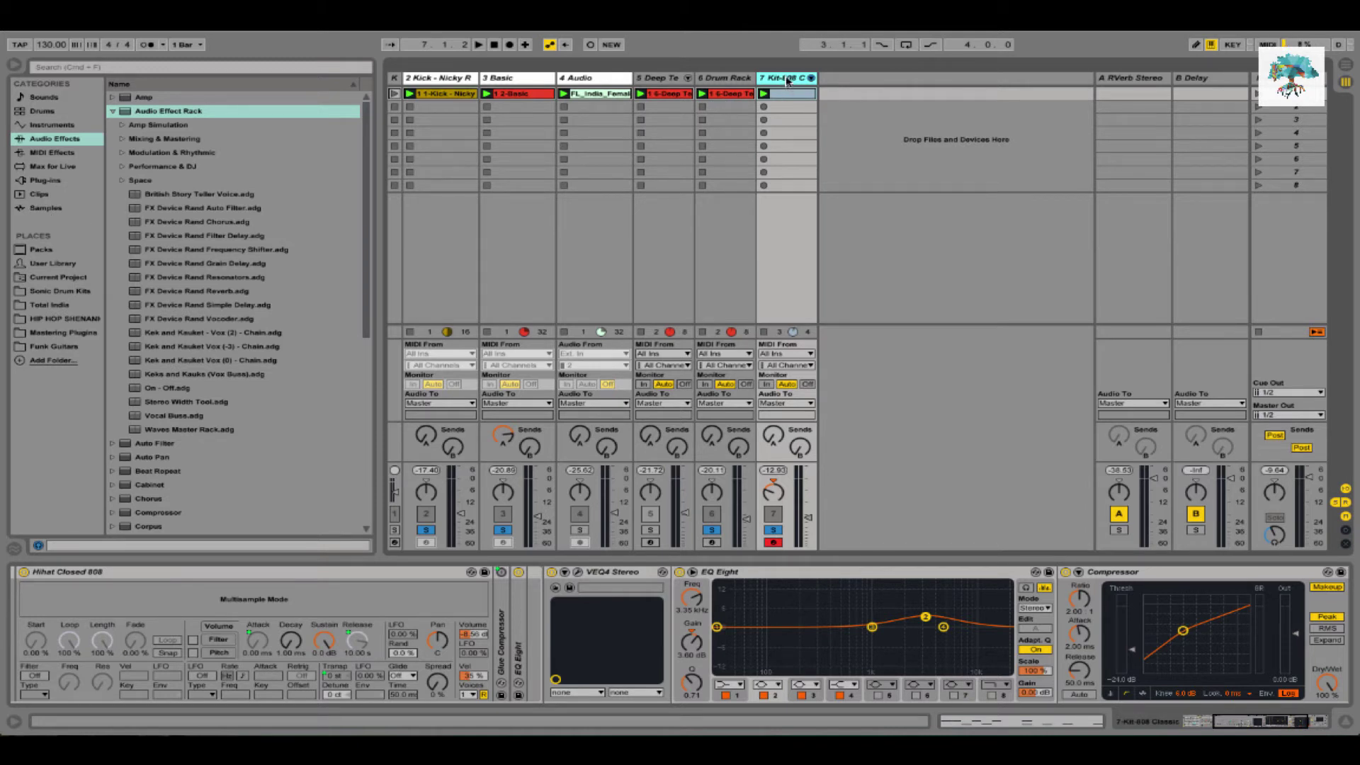
{"action": "right_click", "coordinate": [789, 82]}
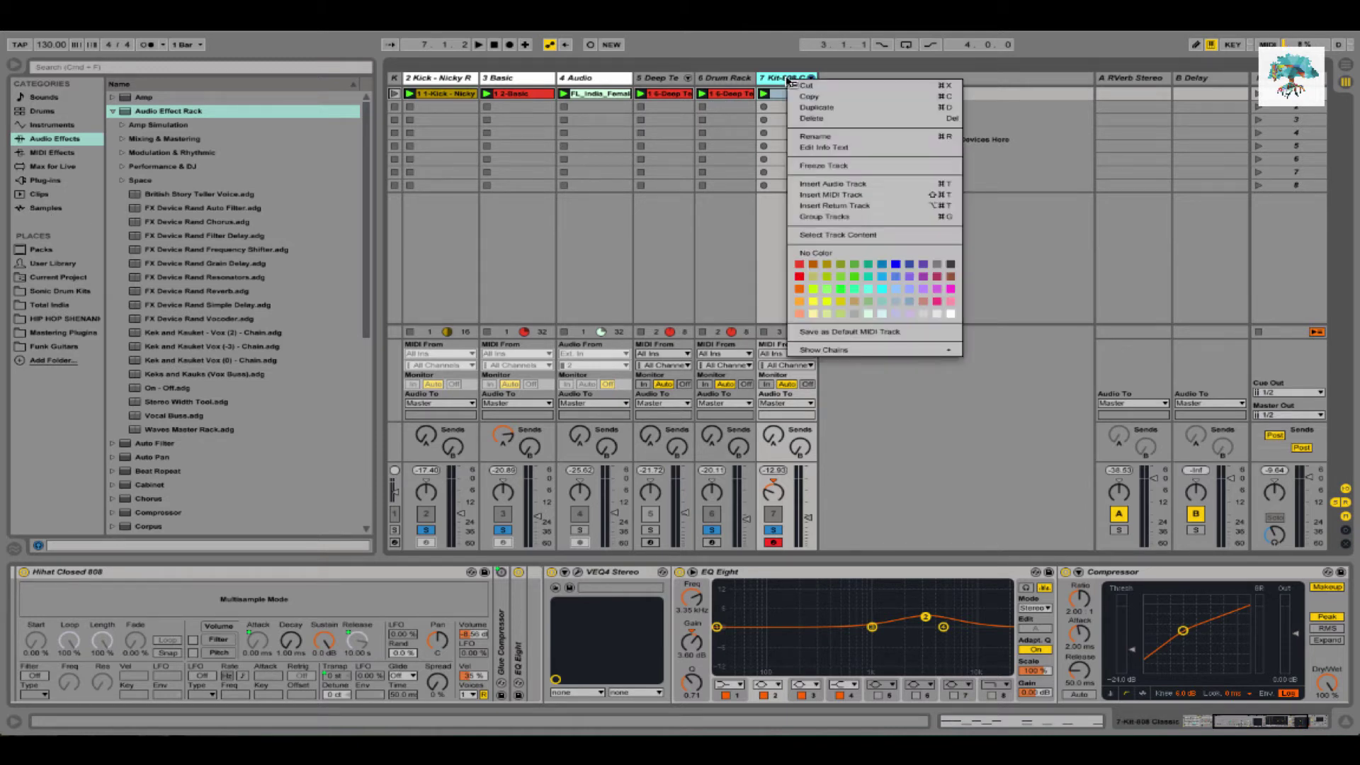
{"action": "left_click", "coordinate": [849, 165]}
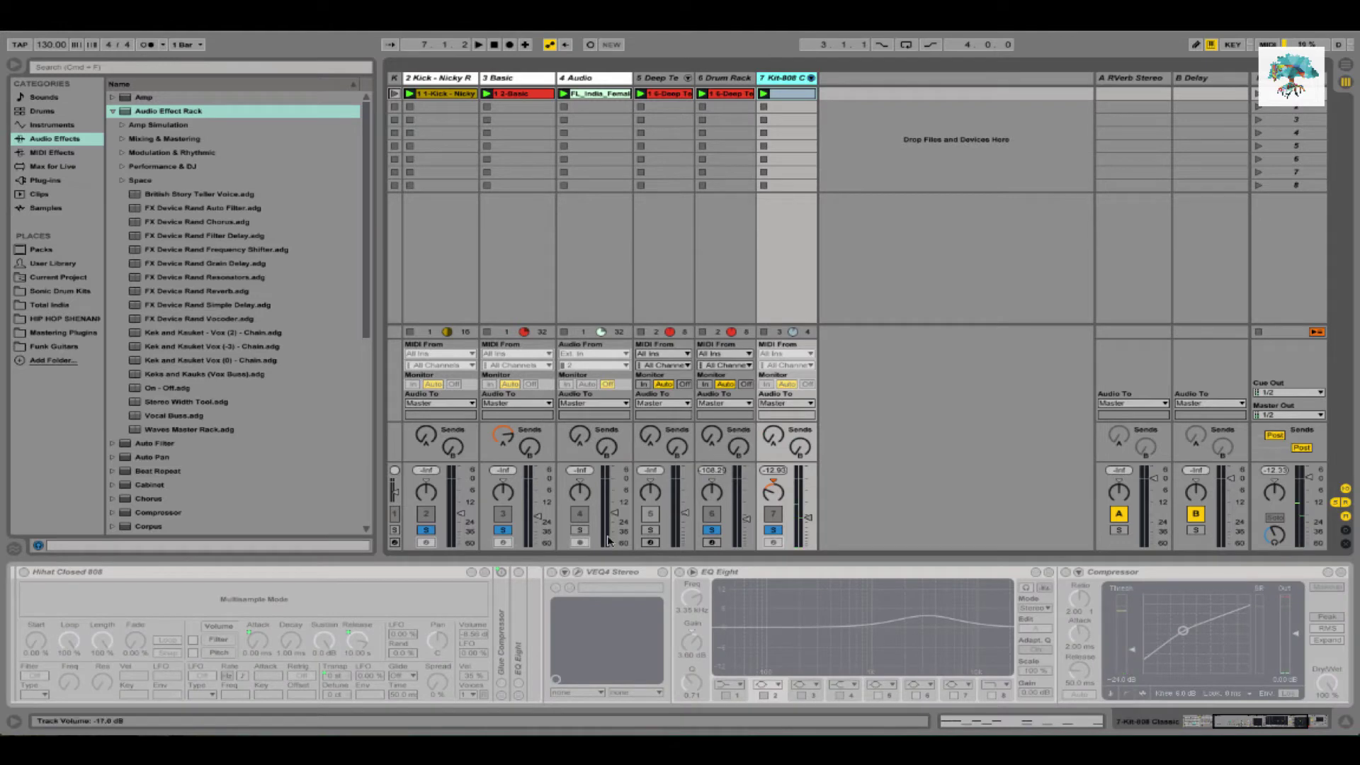
Unfreeze the Basic track so its devices can be edited
{"action": "left_click", "coordinate": [531, 82]}
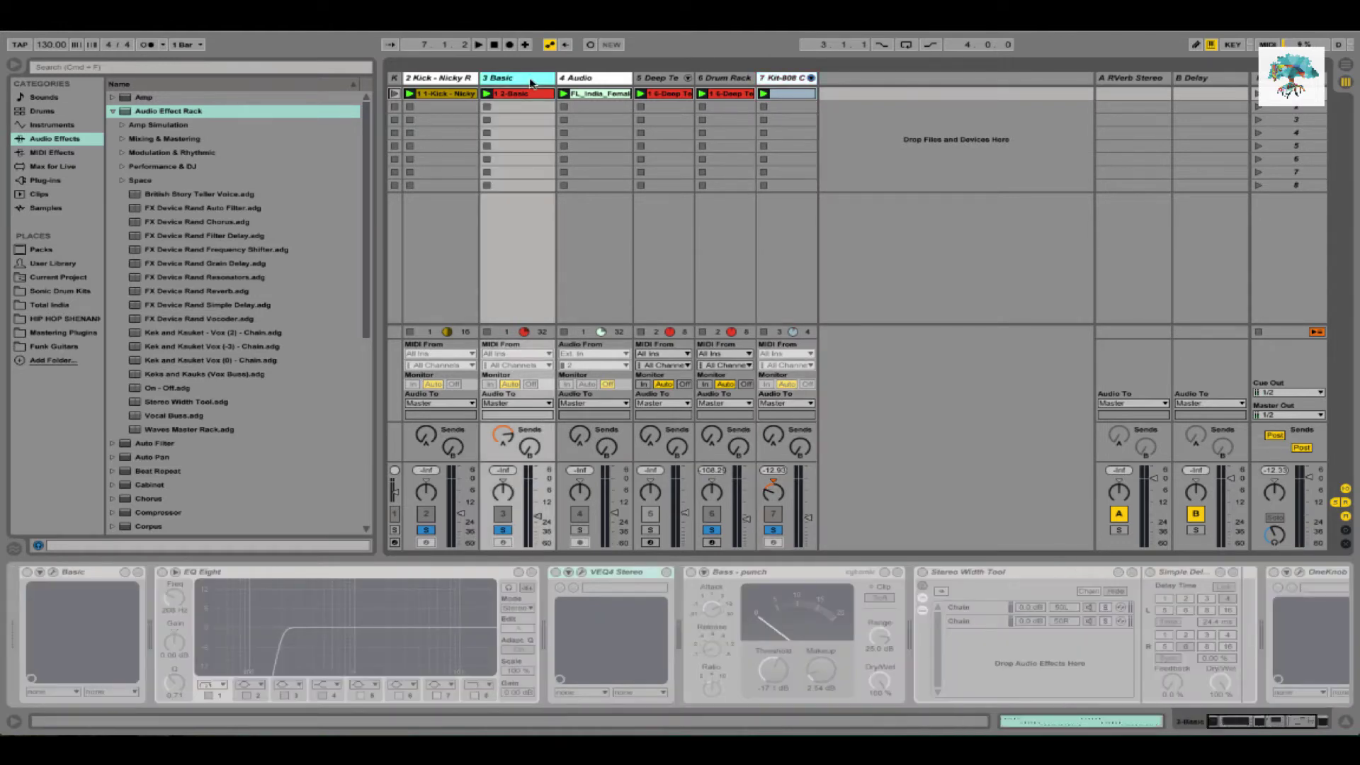
{"action": "right_click", "coordinate": [532, 83]}
{"action": "left_click", "coordinate": [595, 168]}
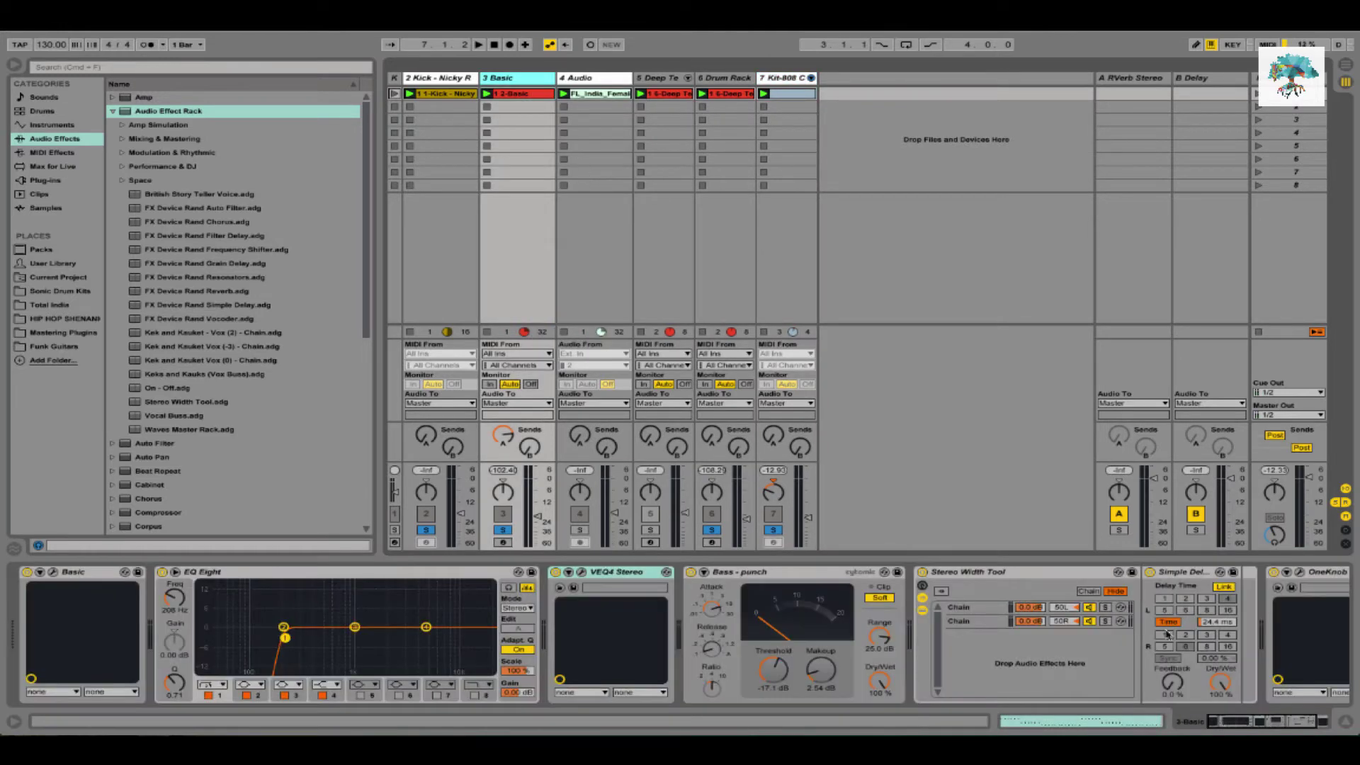
Compare the Basic track's sound with the Stereo Width Tool bypassed and enabled, and stop playback
{"action": "left_click", "coordinate": [922, 573]}
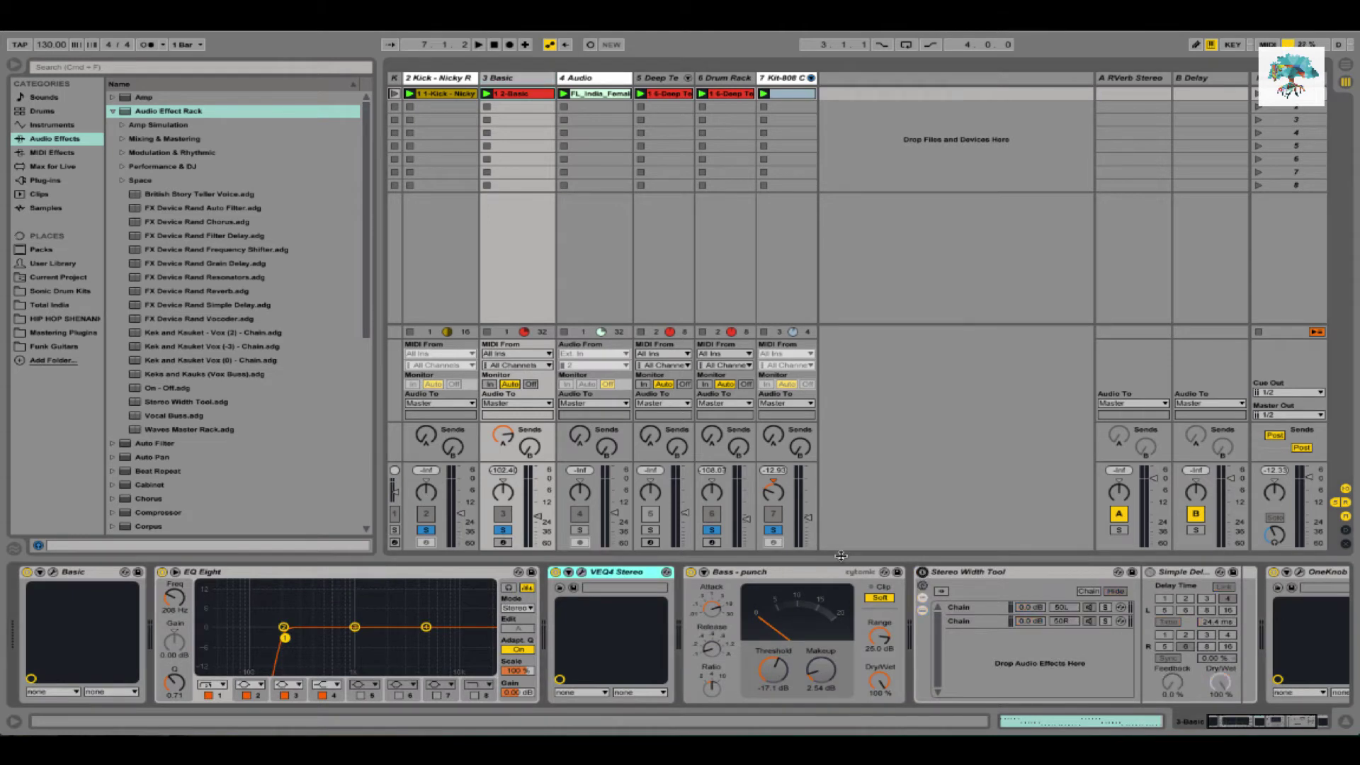
{"action": "key", "text": "space"}
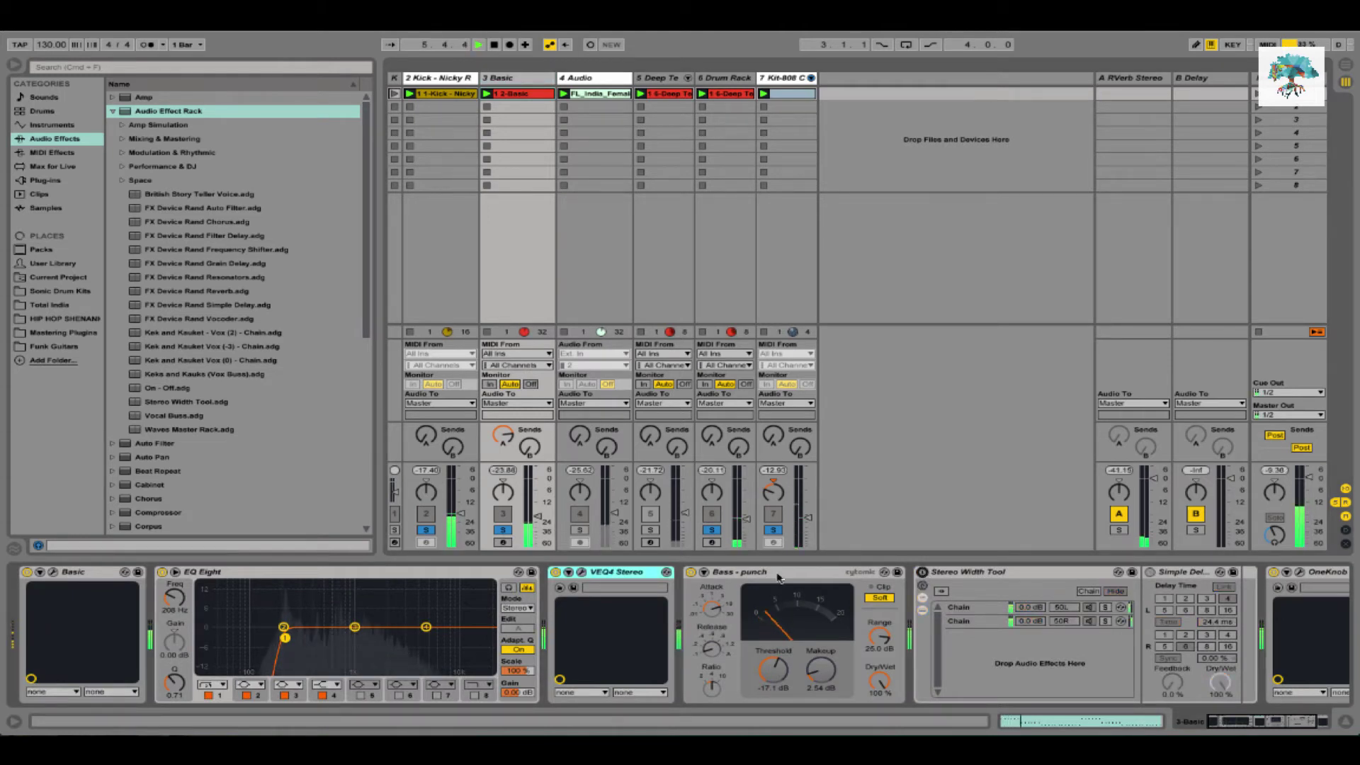
{"action": "left_click", "coordinate": [922, 572]}
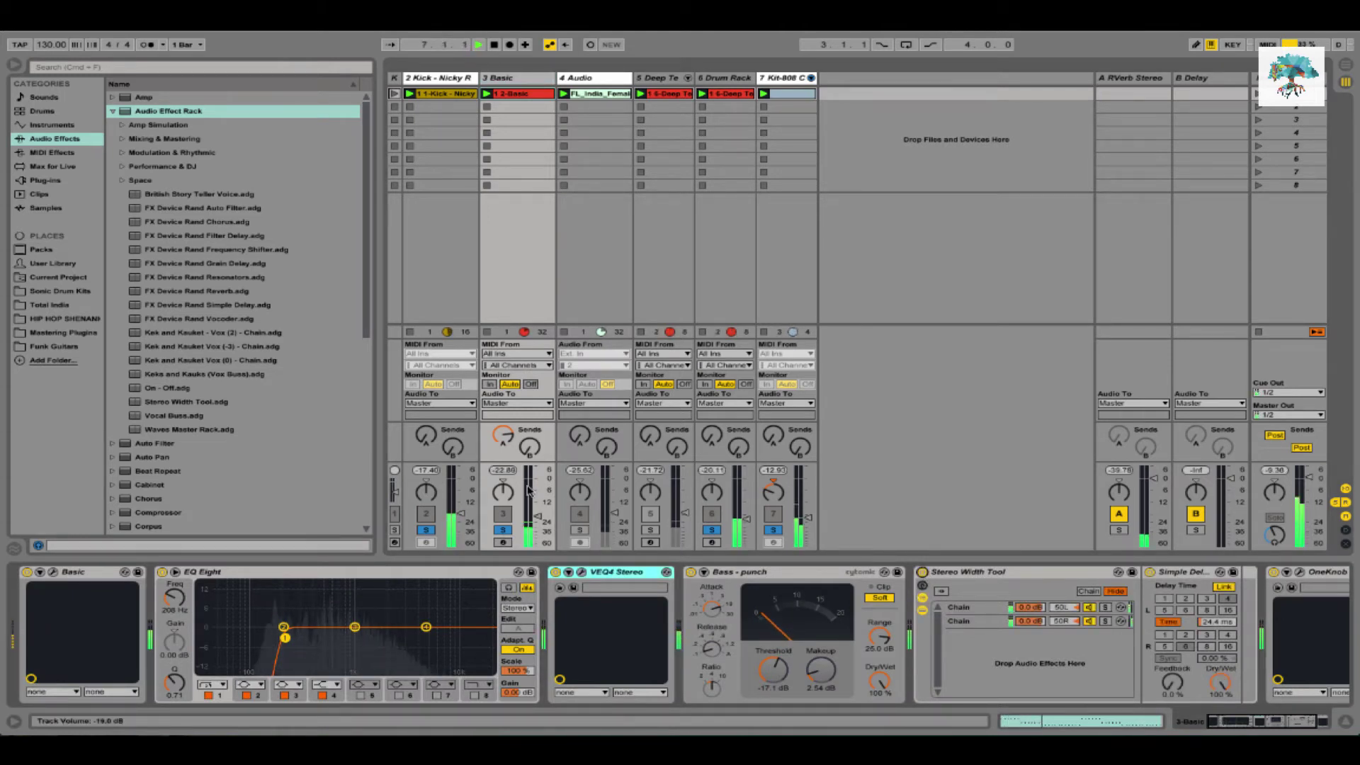
{"action": "key", "text": "space"}
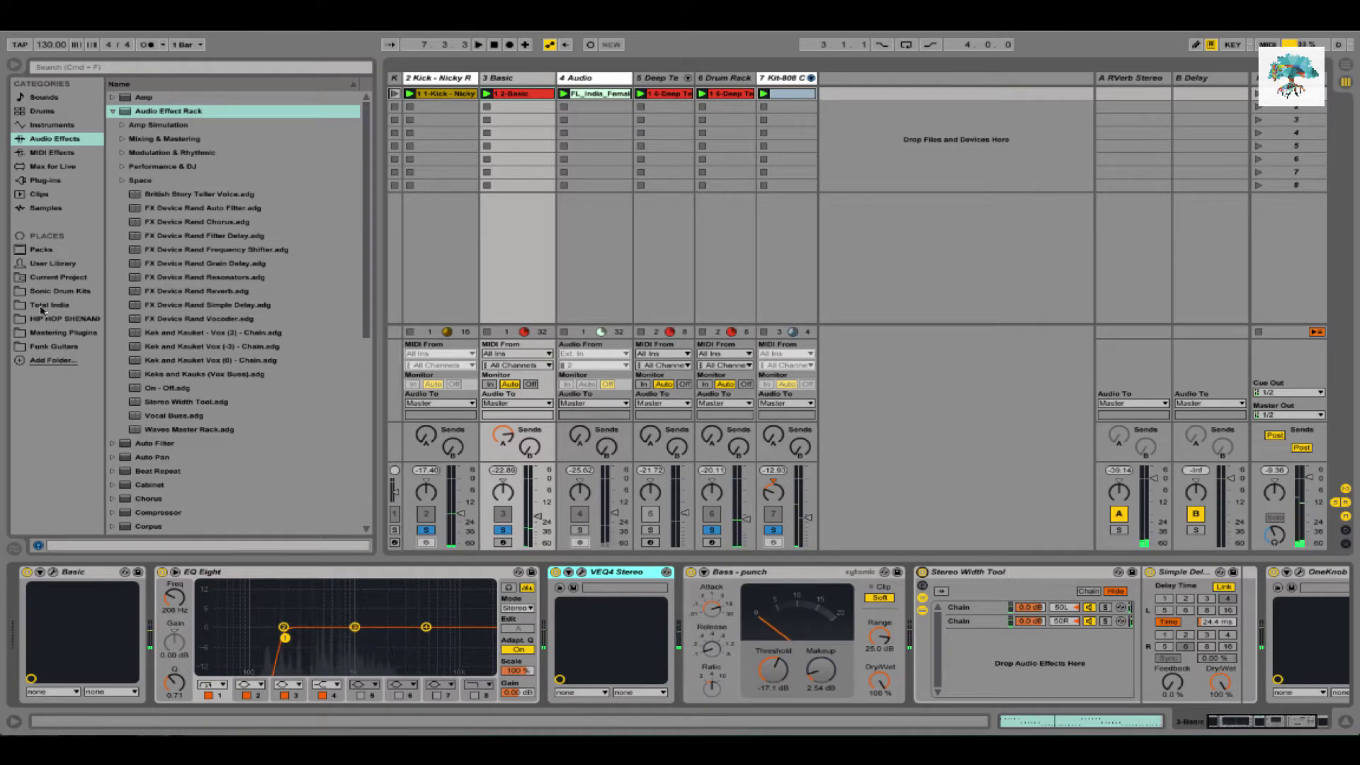
Insert the S1 Imager Stereo plug-in after Bass - punch on the Basic track and deactivate the Stereo Width Tool
{"action": "left_click", "coordinate": [27, 178]}
{"action": "scroll", "coordinate": [228, 388], "scroll_direction": "down", "scroll_amount": 10}
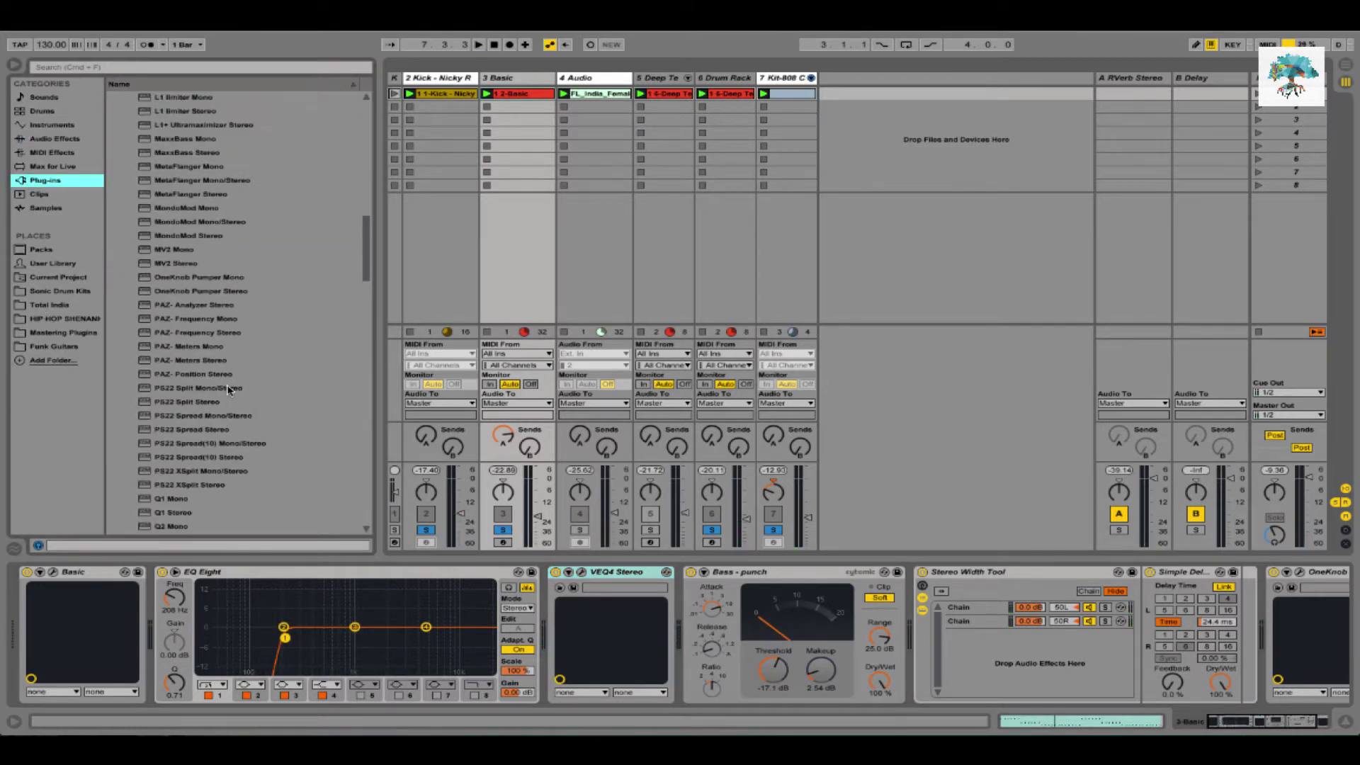
{"action": "scroll", "coordinate": [228, 388], "scroll_direction": "down", "scroll_amount": 12}
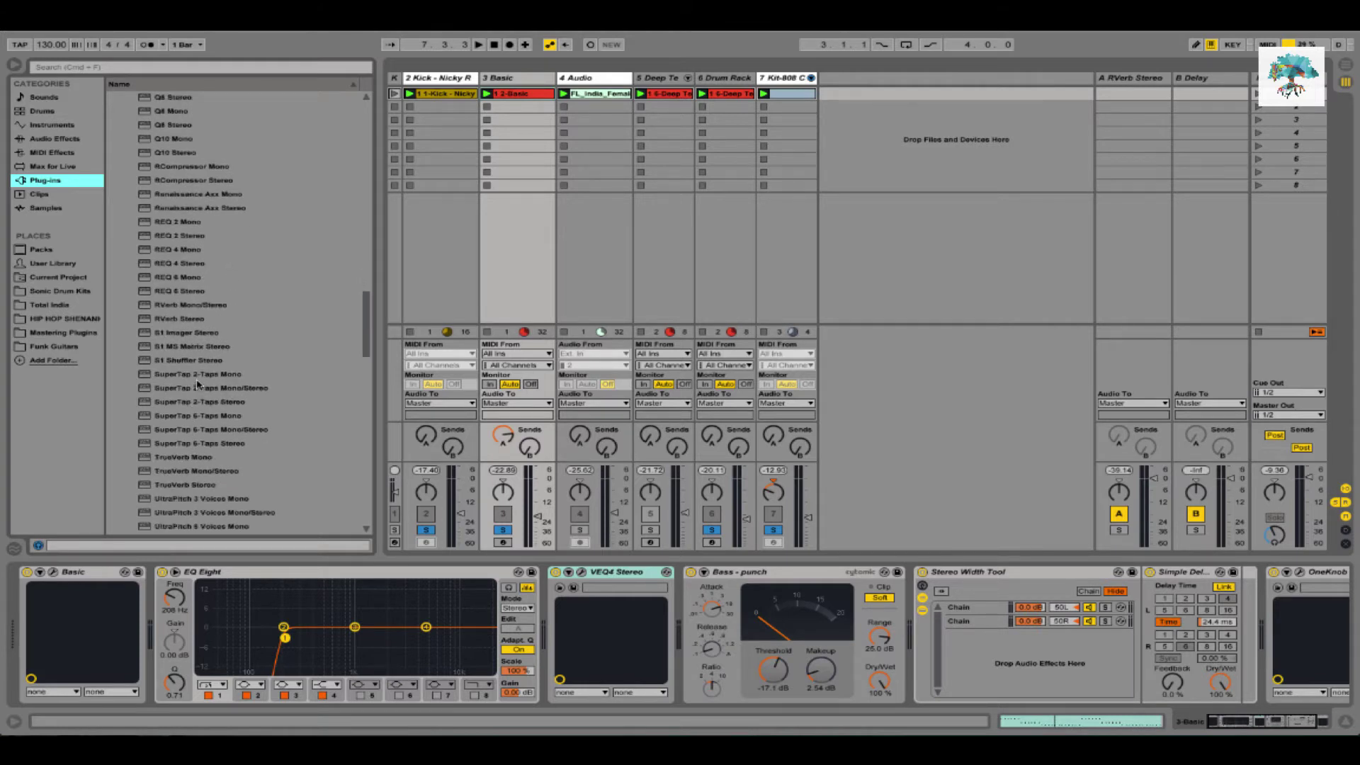
{"action": "left_click", "coordinate": [195, 361]}
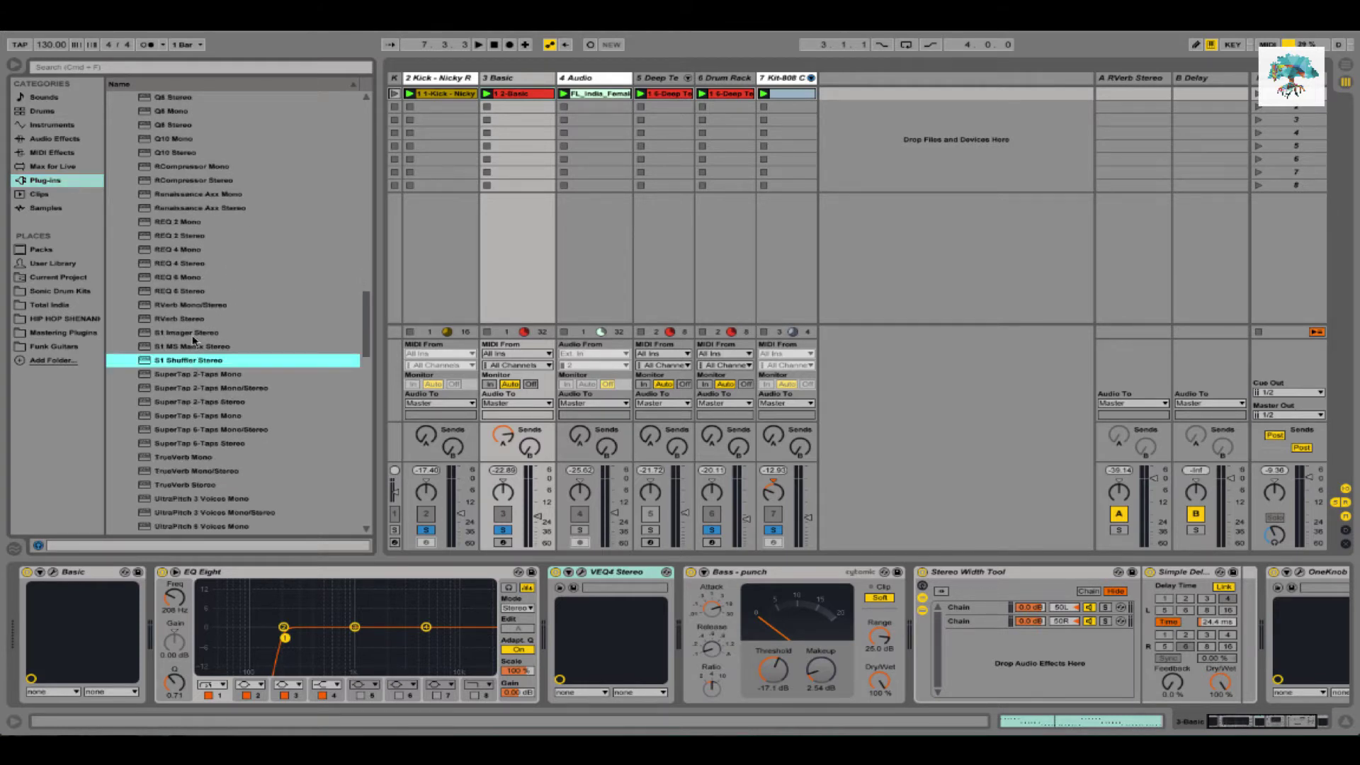
{"action": "left_click", "coordinate": [194, 335]}
{"action": "left_click_drag", "start_coordinate": [713, 527], "coordinate": [918, 637]}
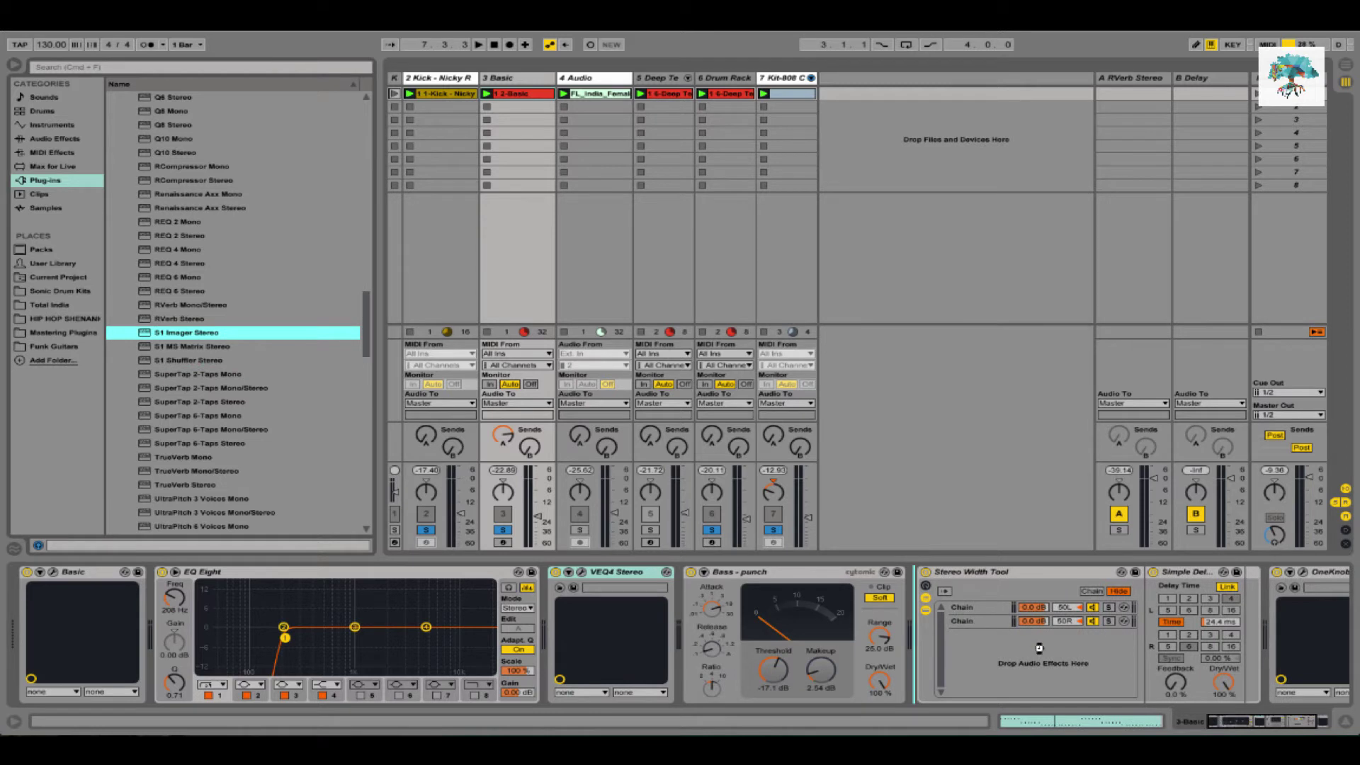
{"action": "left_click_drag", "start_coordinate": [1039, 647], "coordinate": [1038, 646]}
{"action": "left_click", "coordinate": [1057, 571]}
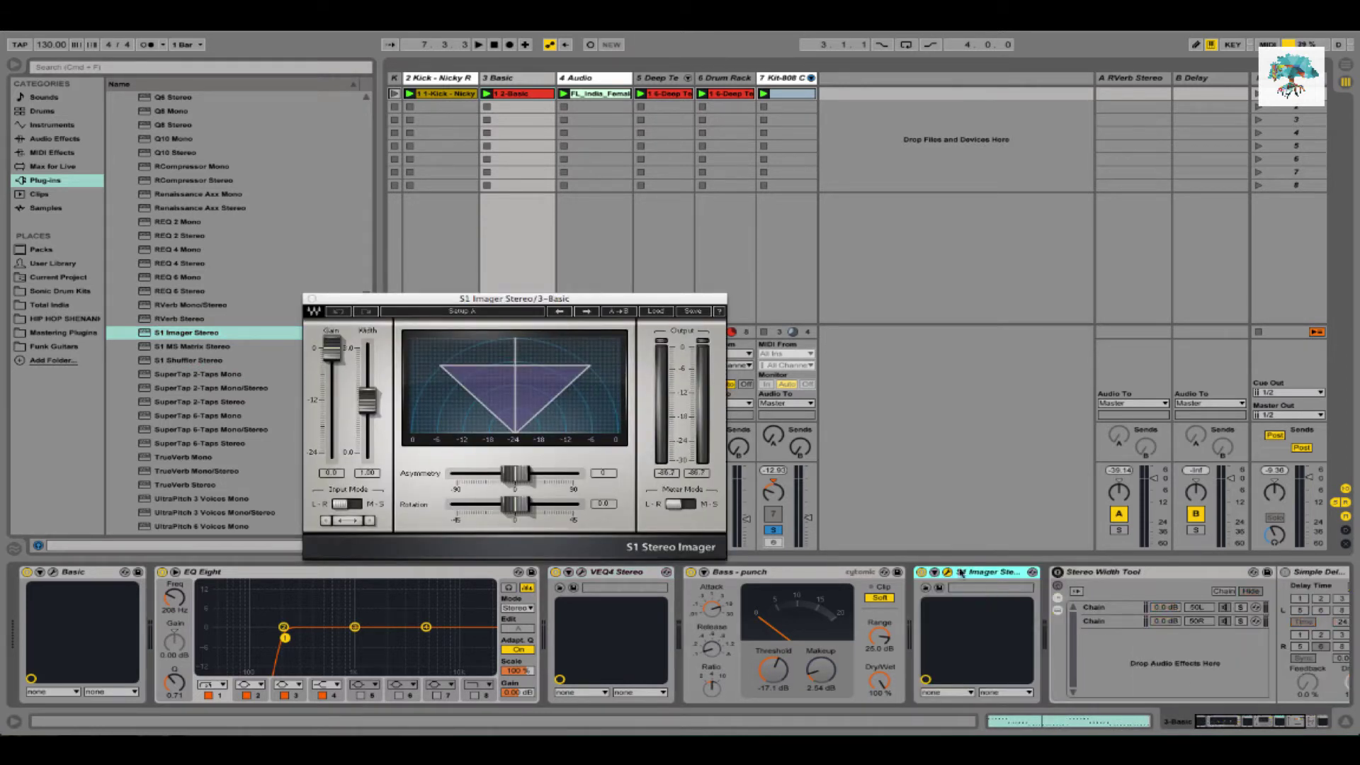
Try the S1 Imager with its width narrowed to 0.32 during playback, and delete the plug-in
{"action": "key", "text": "space"}
{"action": "mouse_move", "coordinate": [367, 402]}
{"action": "left_mouse_down"}
{"action": "mouse_move", "coordinate": [367, 352]}
{"action": "mouse_move", "coordinate": [367, 428]}
{"action": "left_mouse_up"}
{"action": "left_click", "coordinate": [985, 572]}
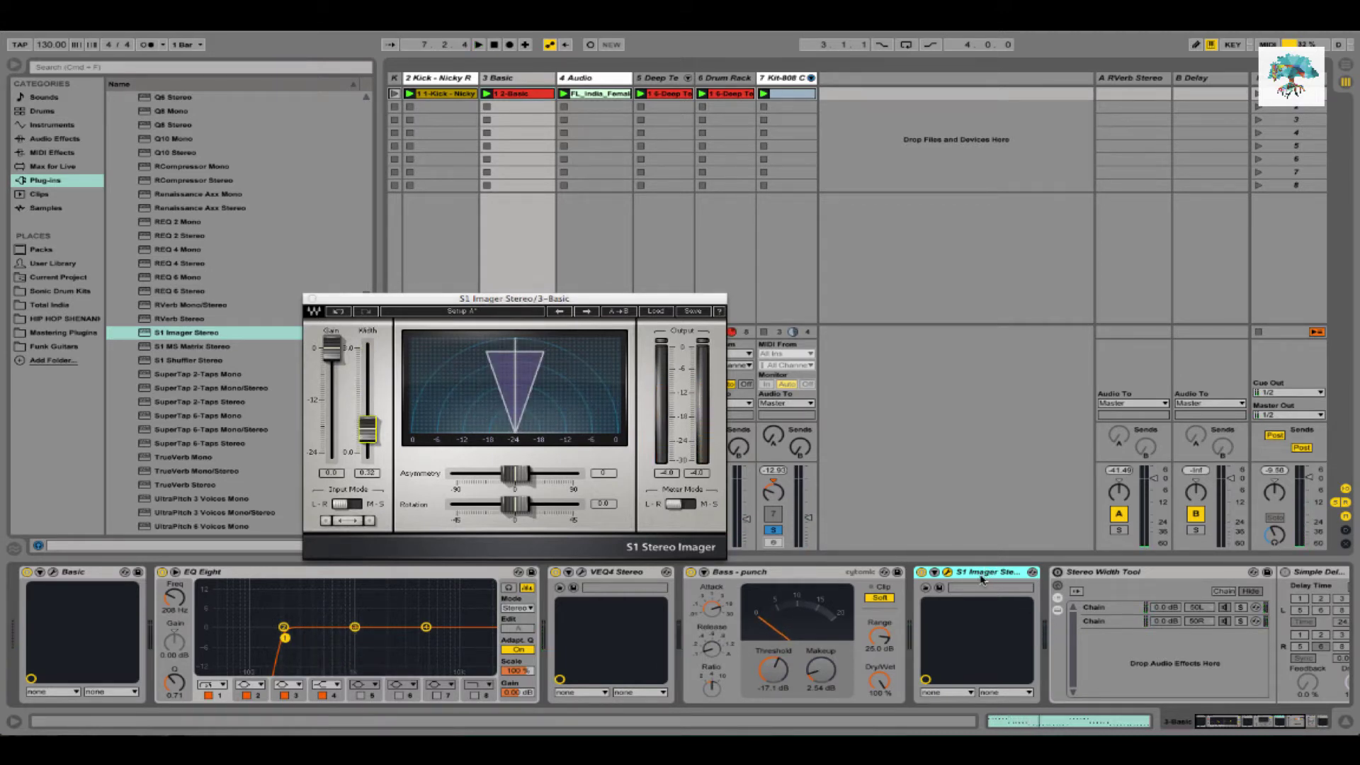
{"action": "key", "text": "super+alt+p"}
{"action": "key", "text": "Delete"}
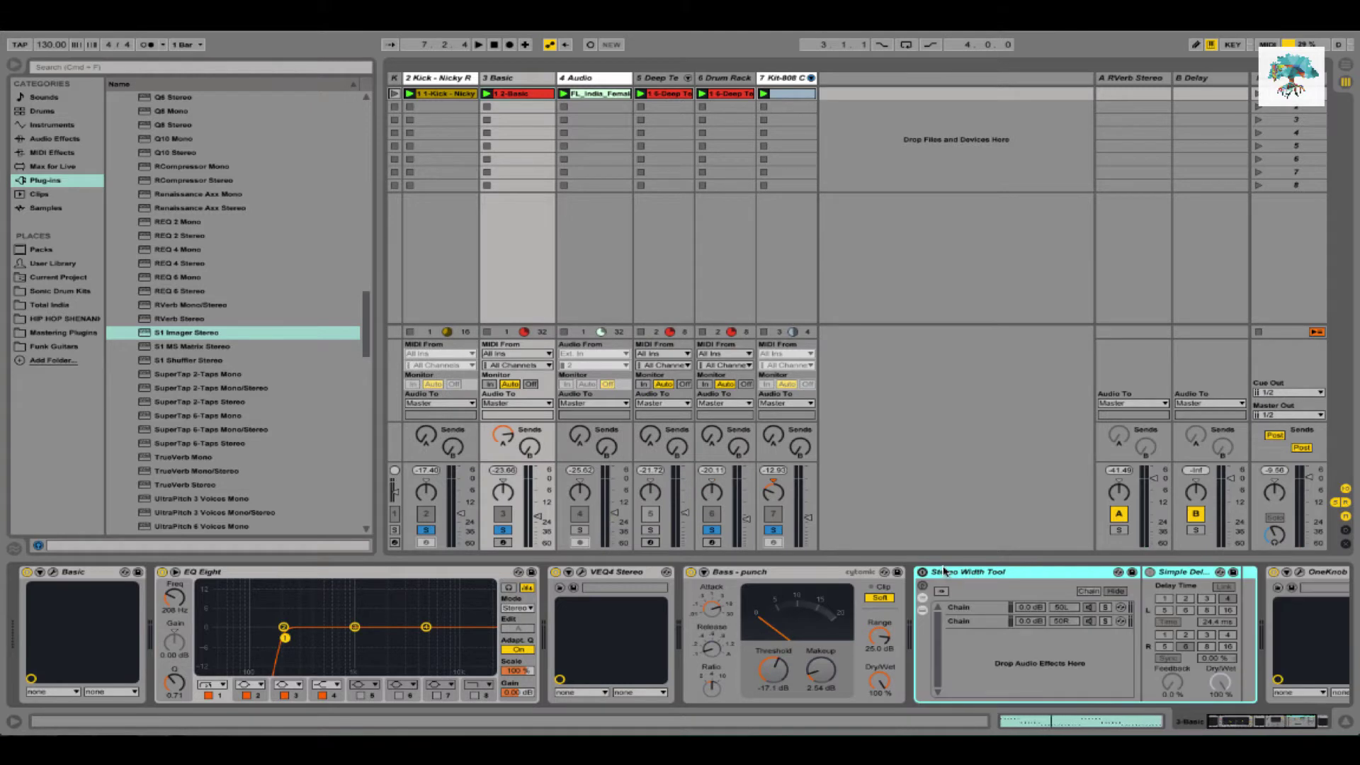
Freeze the Basic track with its Stereo Width Tool active, and play the soloed tracks briefly to check them
{"action": "left_click", "coordinate": [511, 78]}
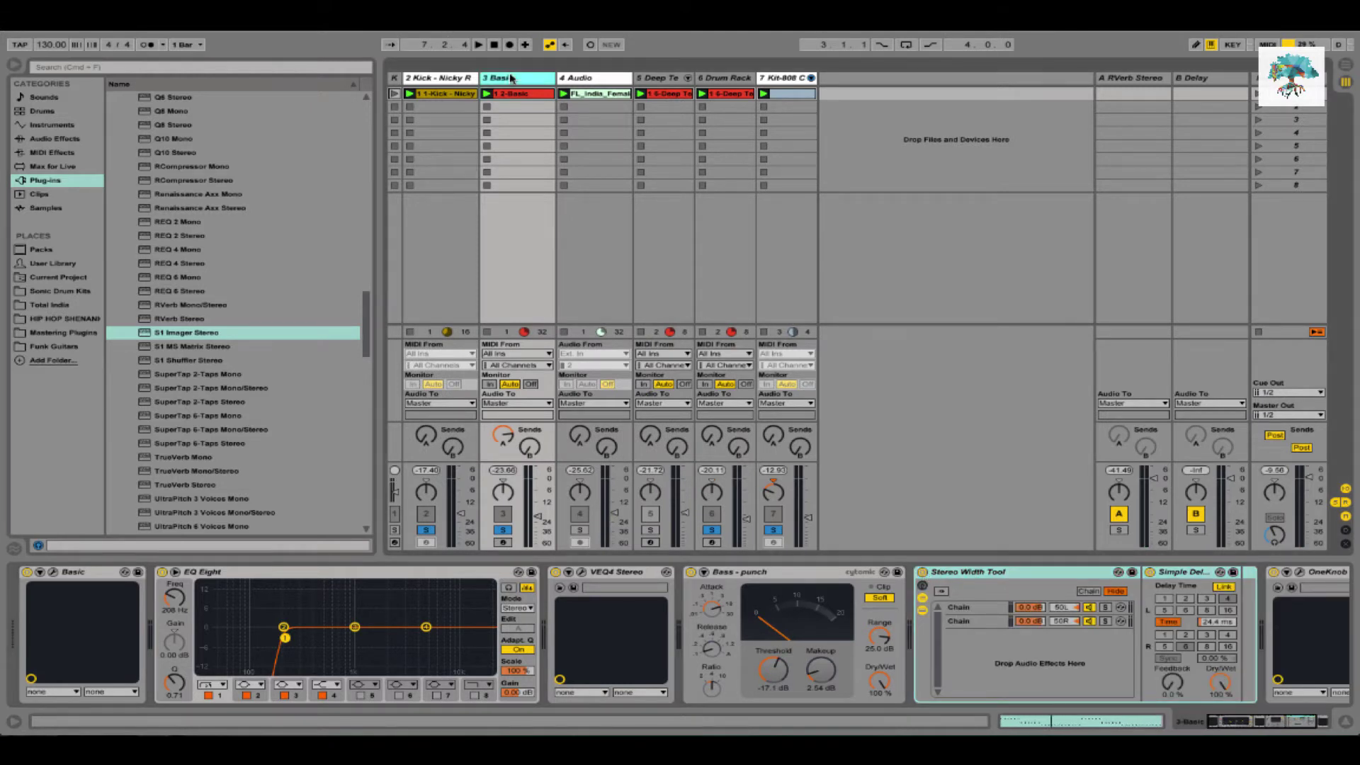
{"action": "right_click", "coordinate": [512, 78]}
{"action": "left_click", "coordinate": [546, 166]}
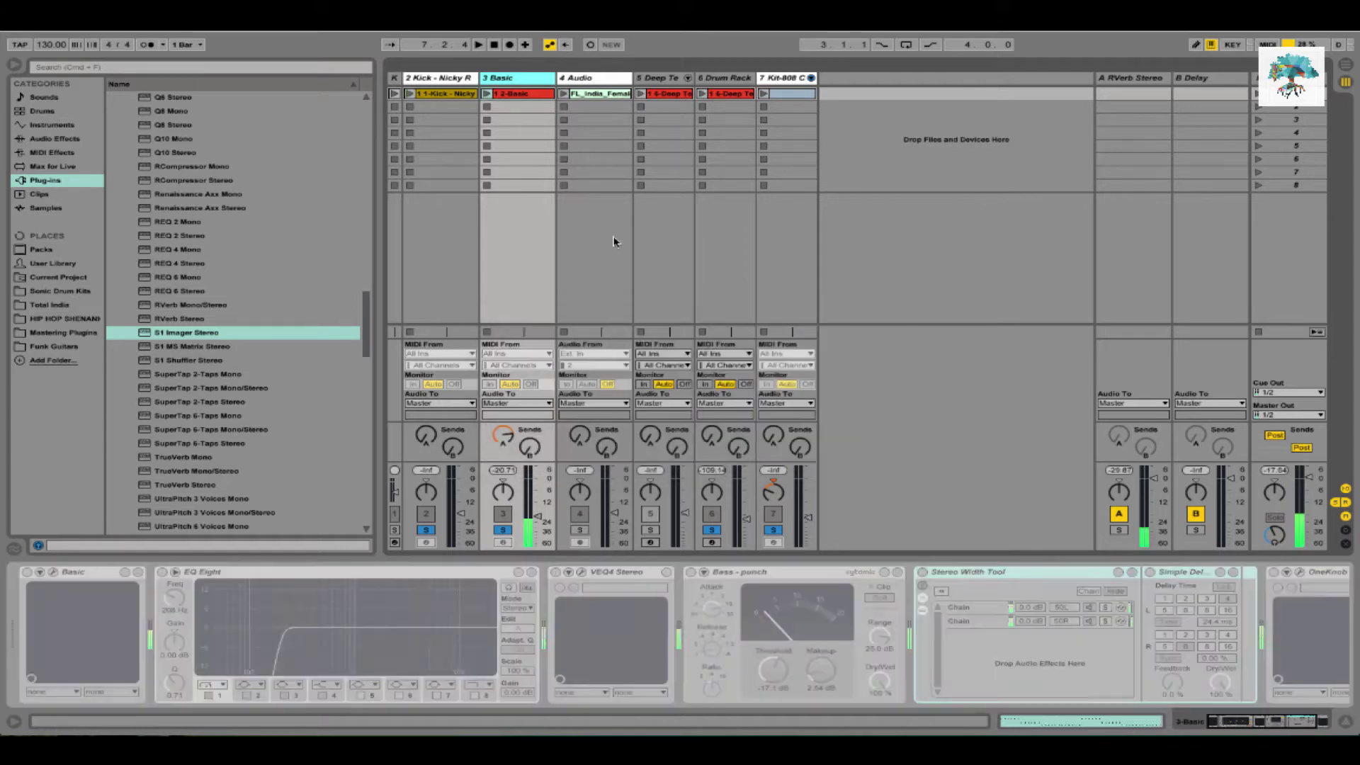
{"action": "left_click", "coordinate": [478, 44]}
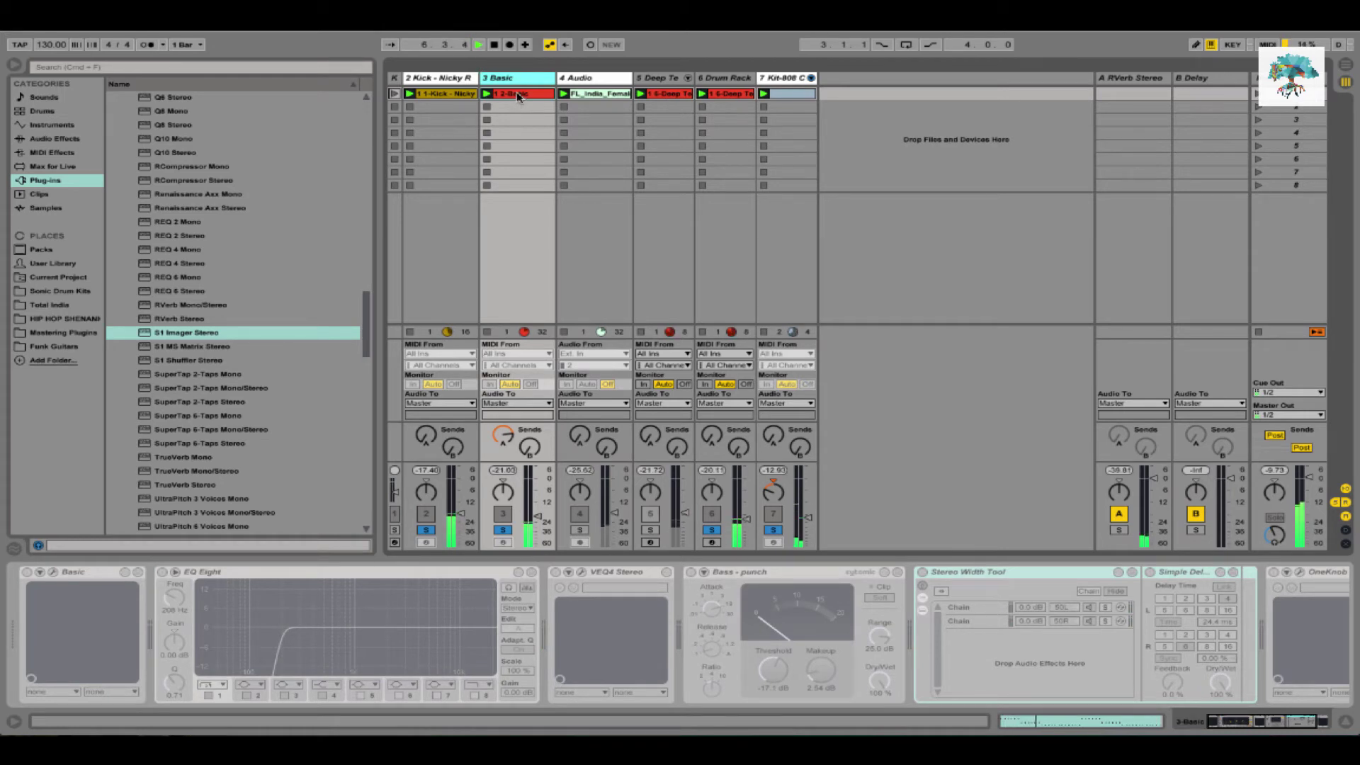
{"action": "key", "text": "space"}
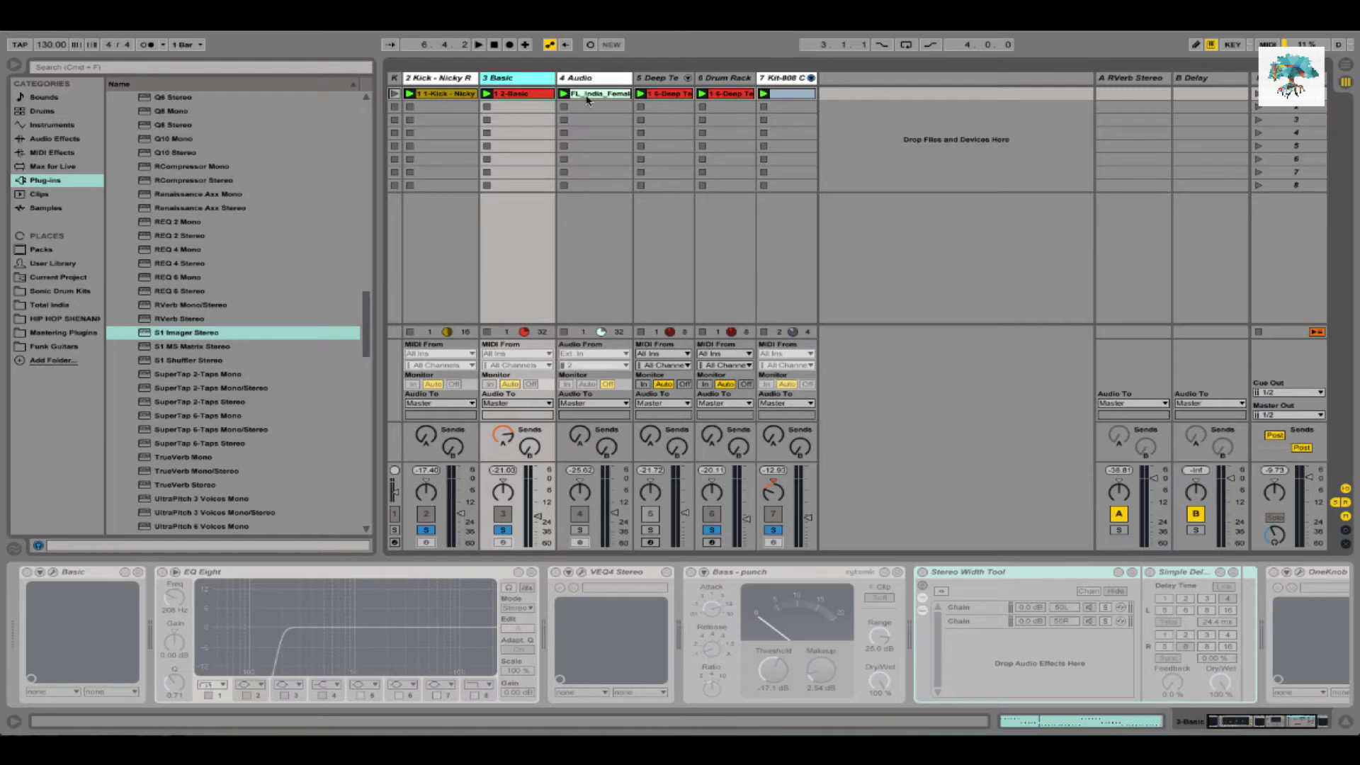
Insert a new MIDI track before the Audio track and delete the Deep Tech Minimal Beatbox track
{"action": "key", "text": "ctrl+shift+t"}
{"action": "left_click", "coordinate": [755, 80]}
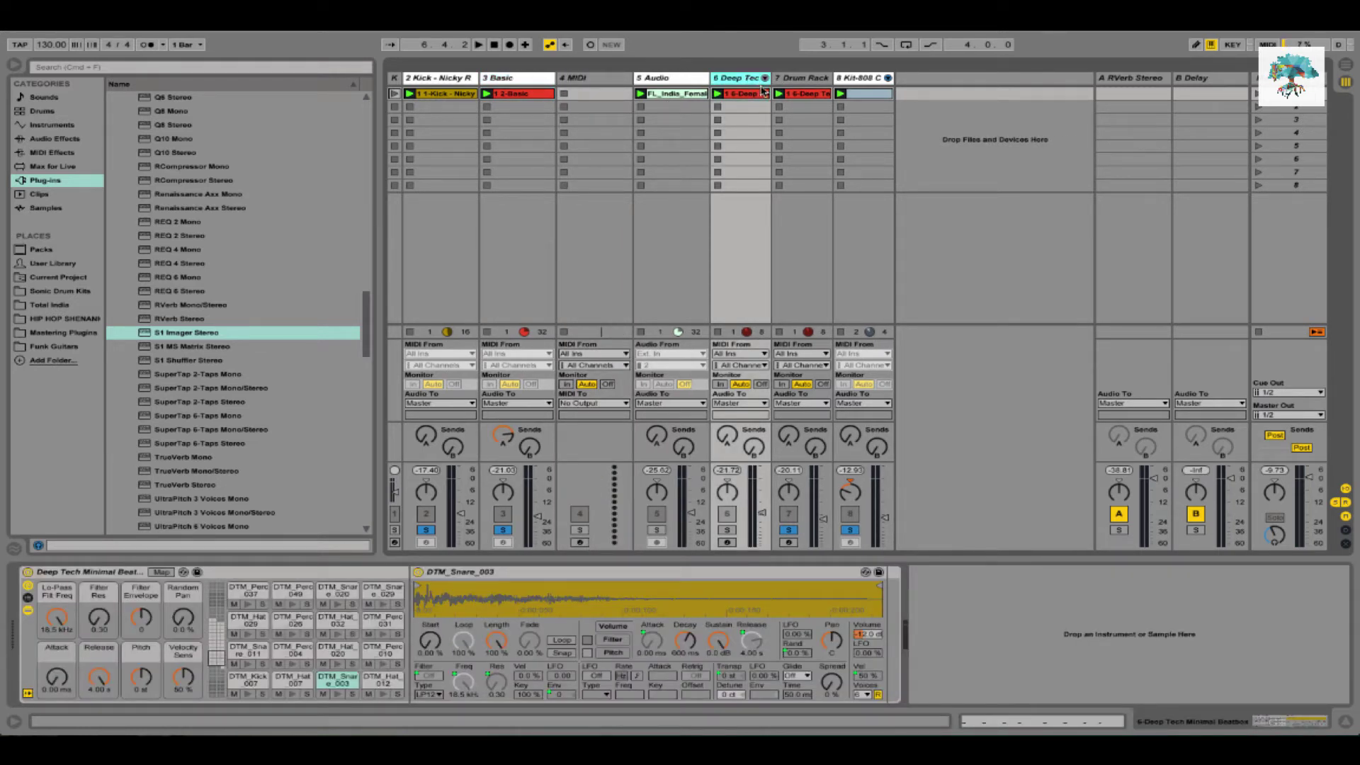
{"action": "key", "text": "Delete"}
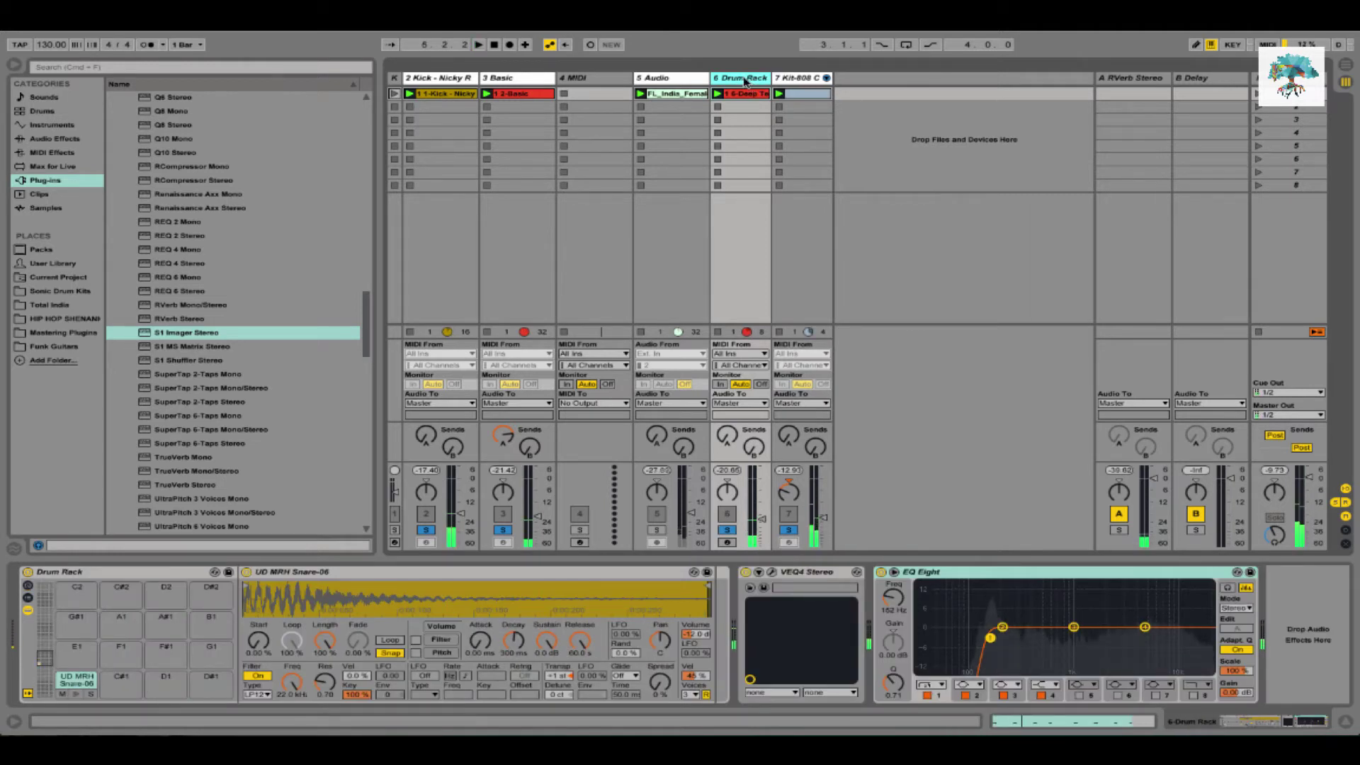
Freeze the Drum Rack track and move the empty MIDI track to the end, after Kit-808
{"action": "right_click", "coordinate": [748, 81]}
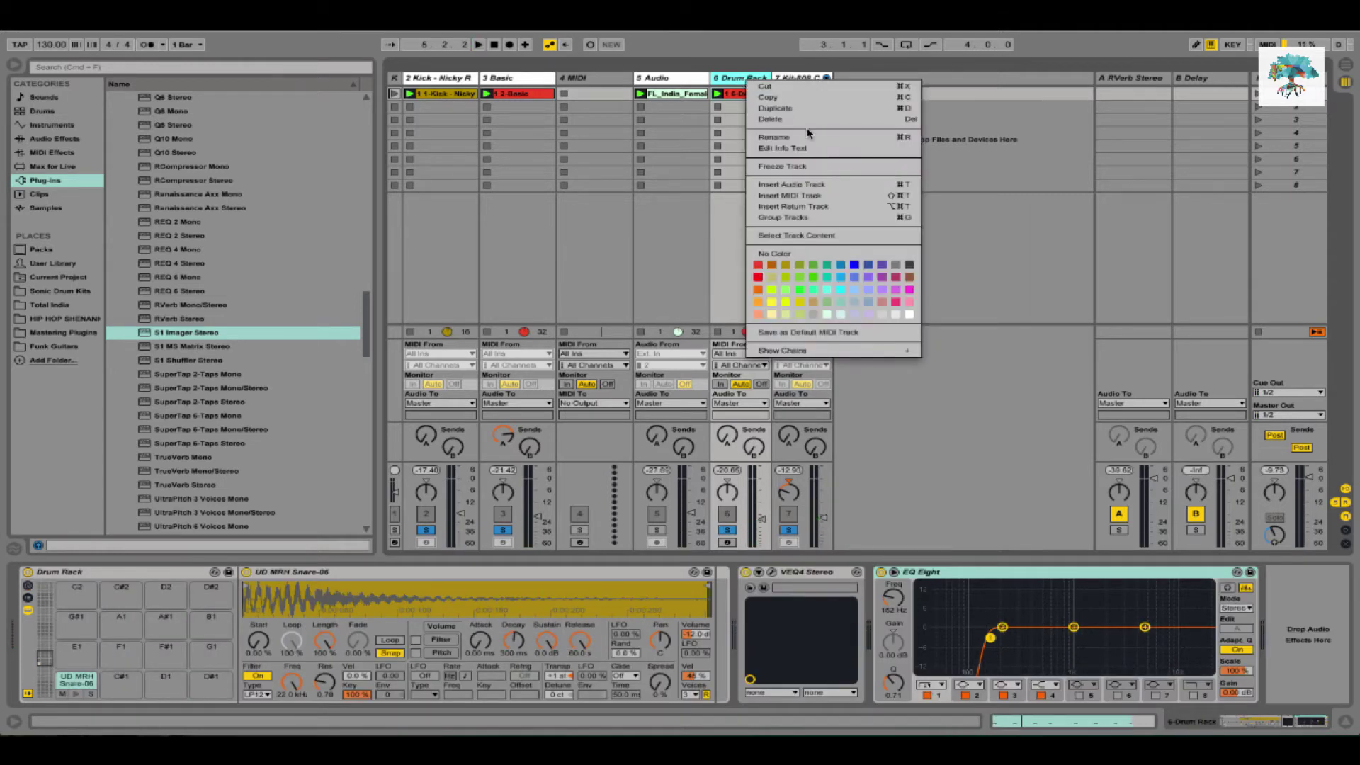
{"action": "left_click", "coordinate": [810, 167]}
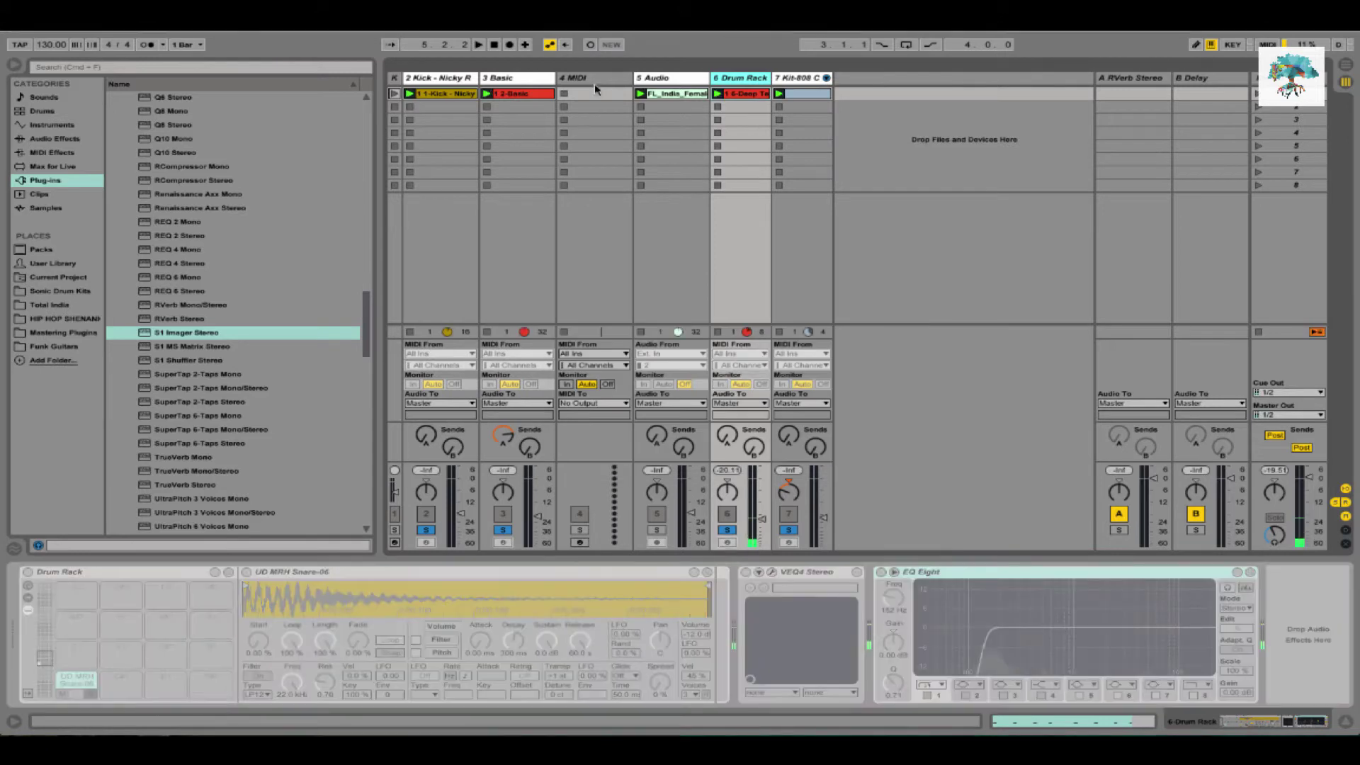
{"action": "left_click", "coordinate": [595, 89]}
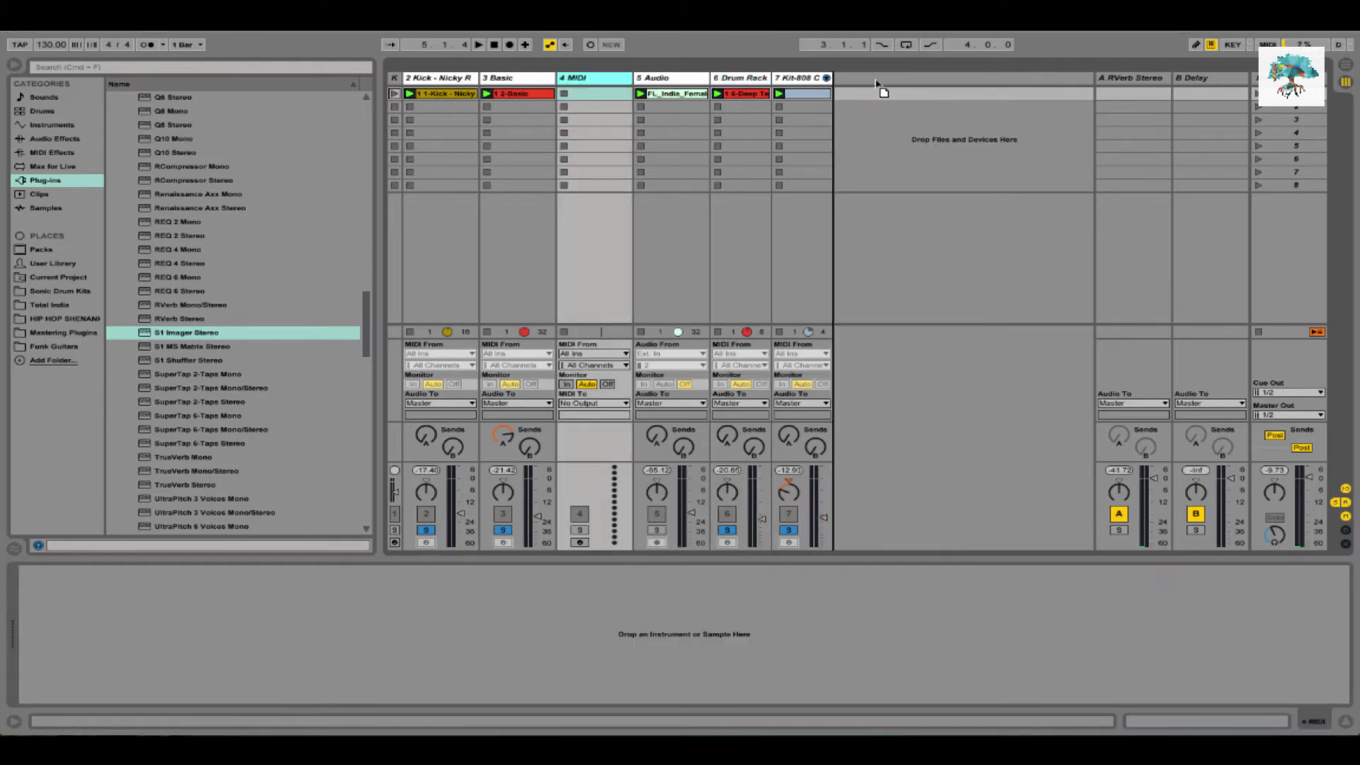
{"action": "left_click_drag", "start_coordinate": [875, 80], "coordinate": [805, 88]}
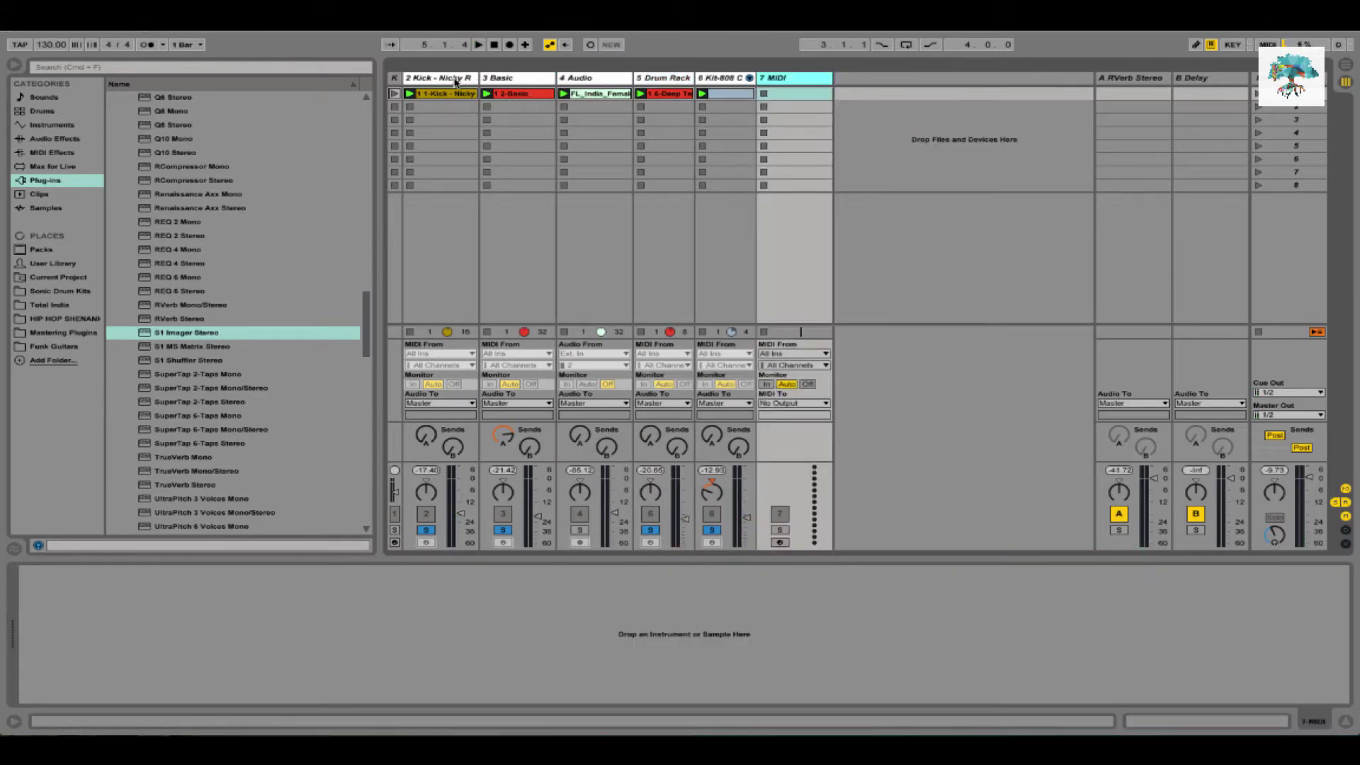
Play the session with all tracks unsoloed, stop playback and select the Kick track
{"action": "key", "text": "space"}
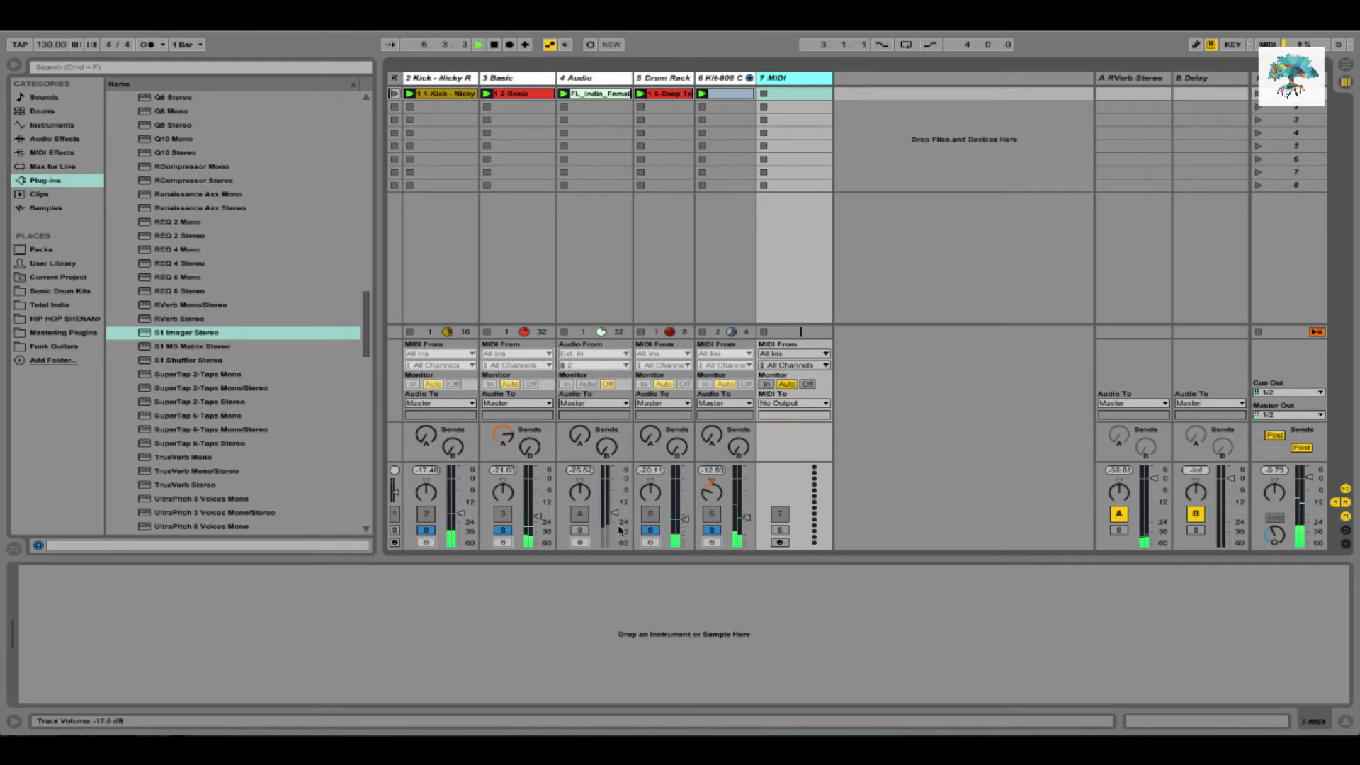
{"action": "left_click", "coordinate": [579, 530]}
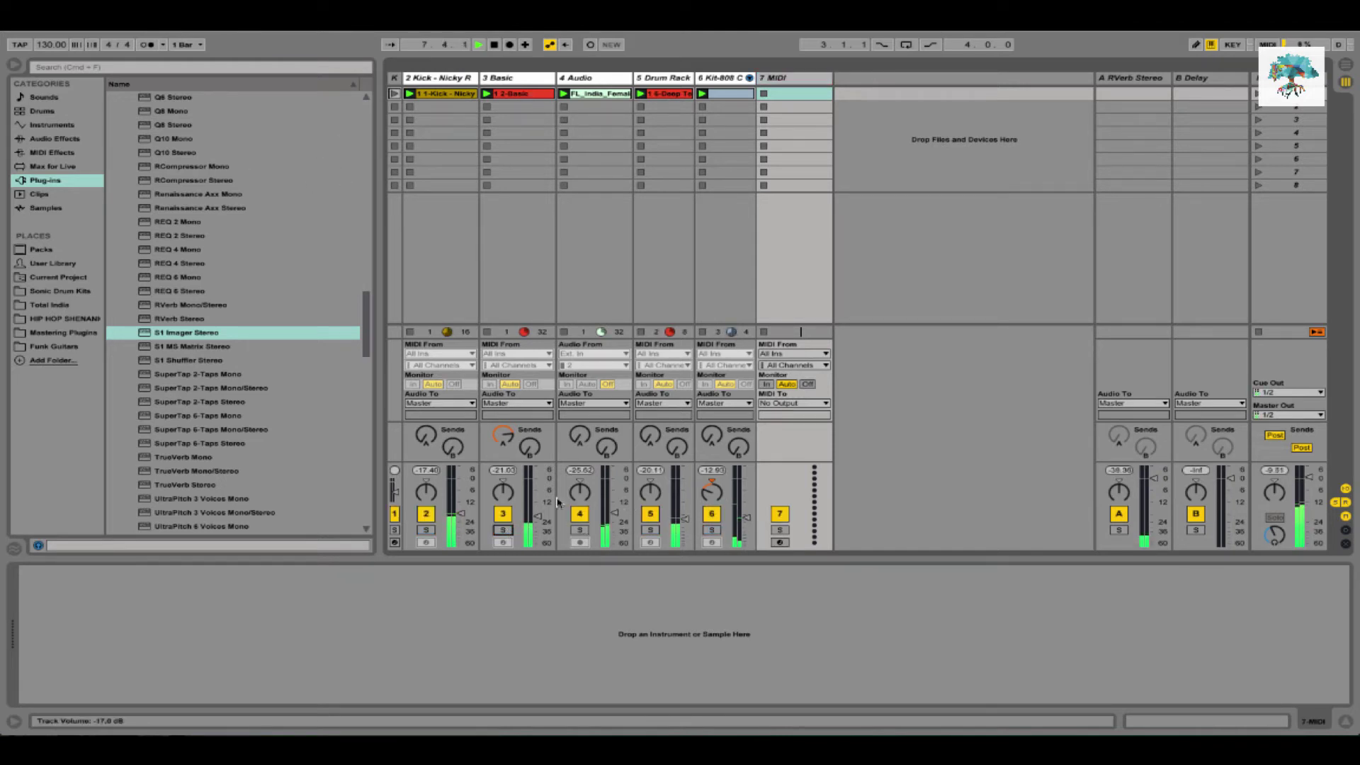
{"action": "left_click", "coordinate": [448, 94]}
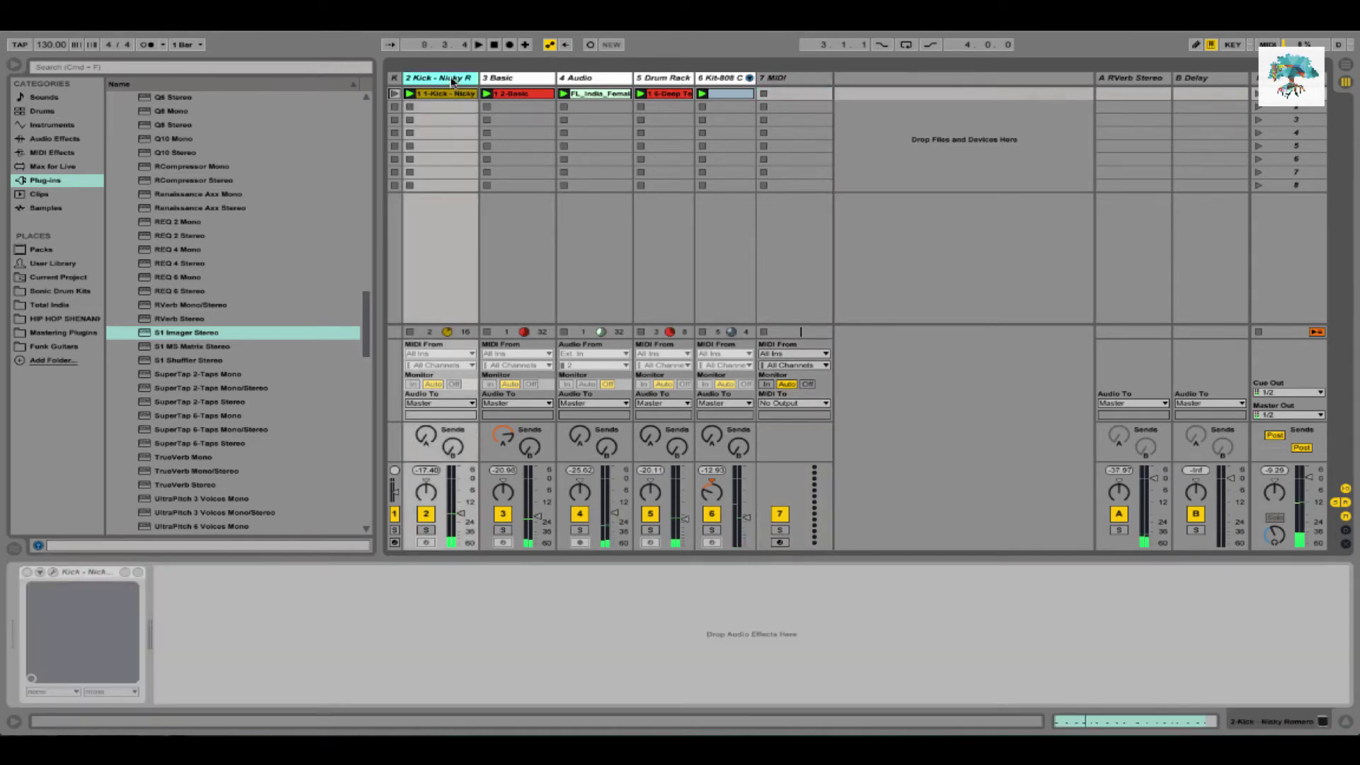
Place the session clips of the Kick, Basic, Audio, Drum Rack and Kit-808 tracks in the Arrangement starting at bar 5
{"action": "left_click", "coordinate": [738, 99]}
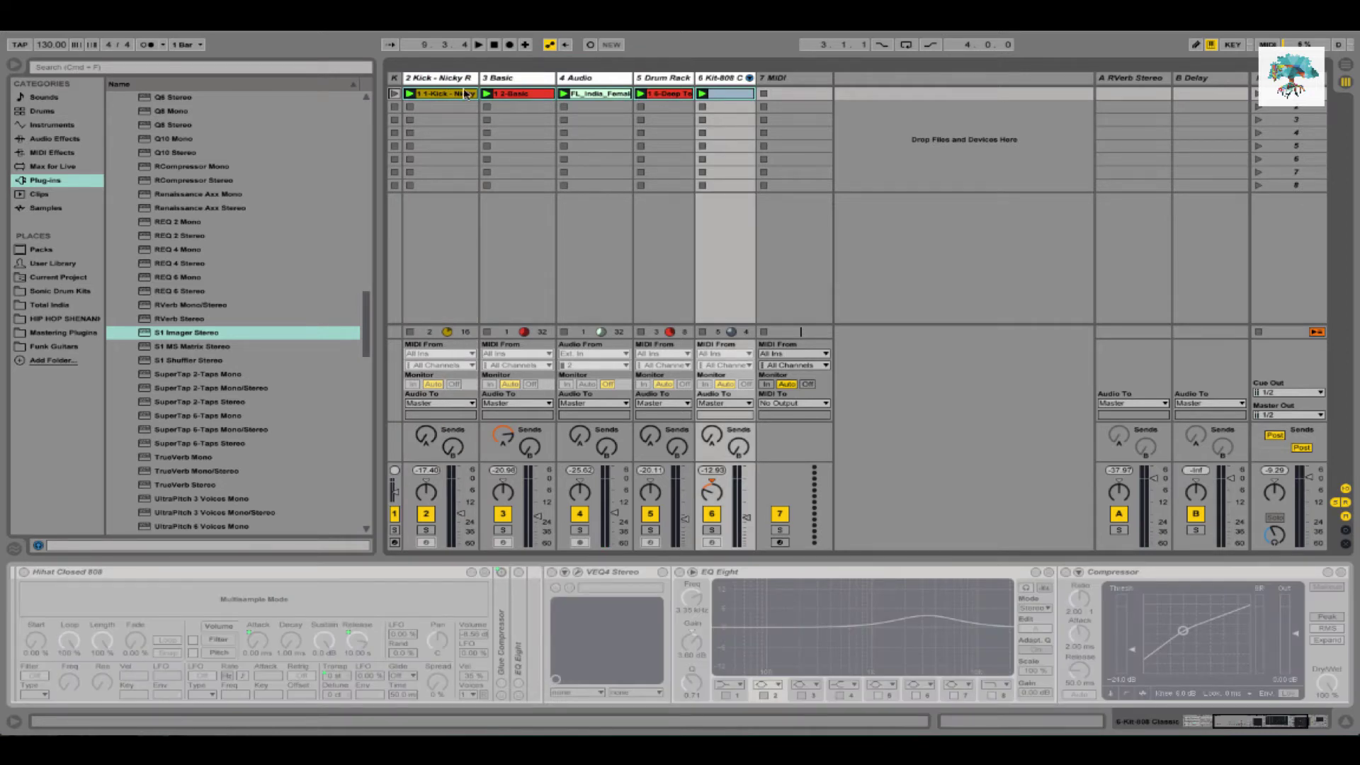
{"action": "key", "text": "Tab"}
{"action": "left_click", "coordinate": [436, 190]}
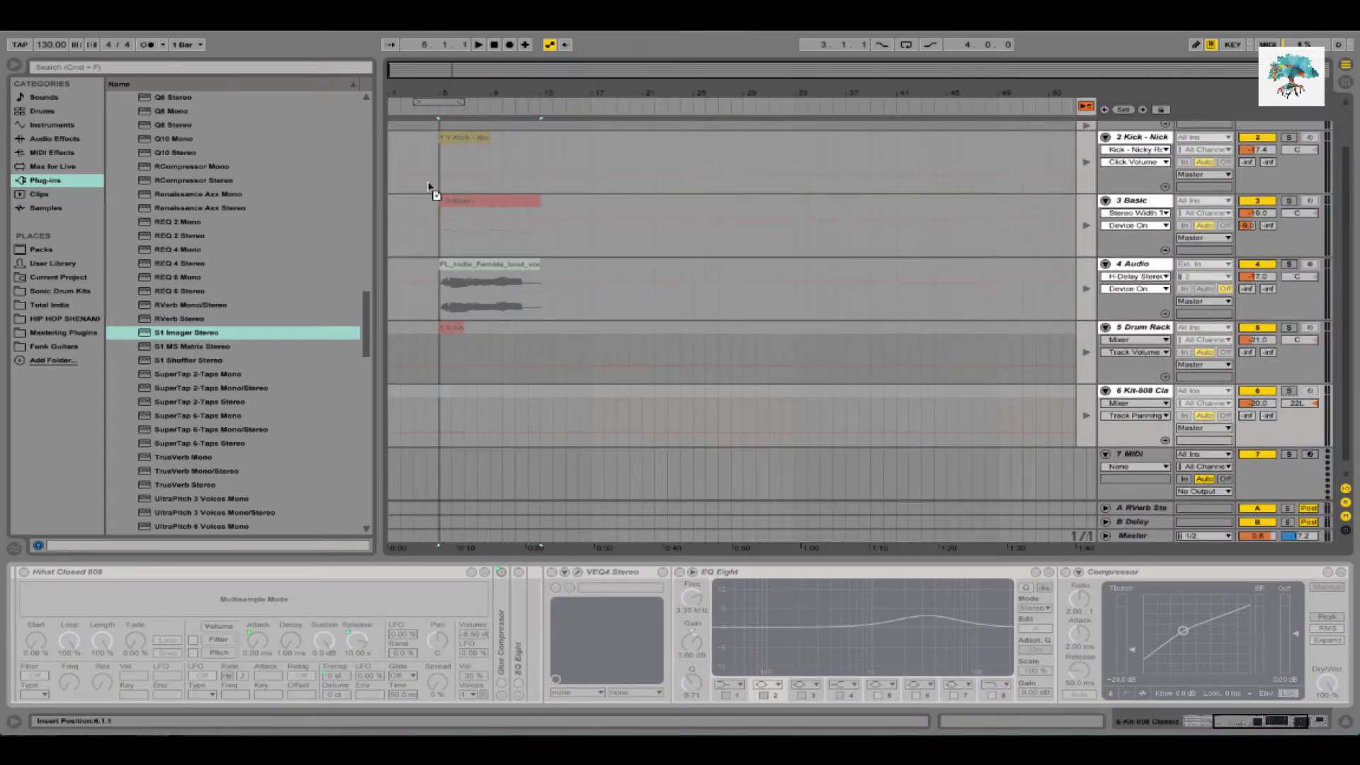
{"action": "left_click", "coordinate": [425, 189]}
{"action": "left_click", "coordinate": [443, 175]}
Copy the Kick clip to bar 9, directly behind the original, and switch playback back to the arrangement
{"action": "left_click", "coordinate": [465, 140]}
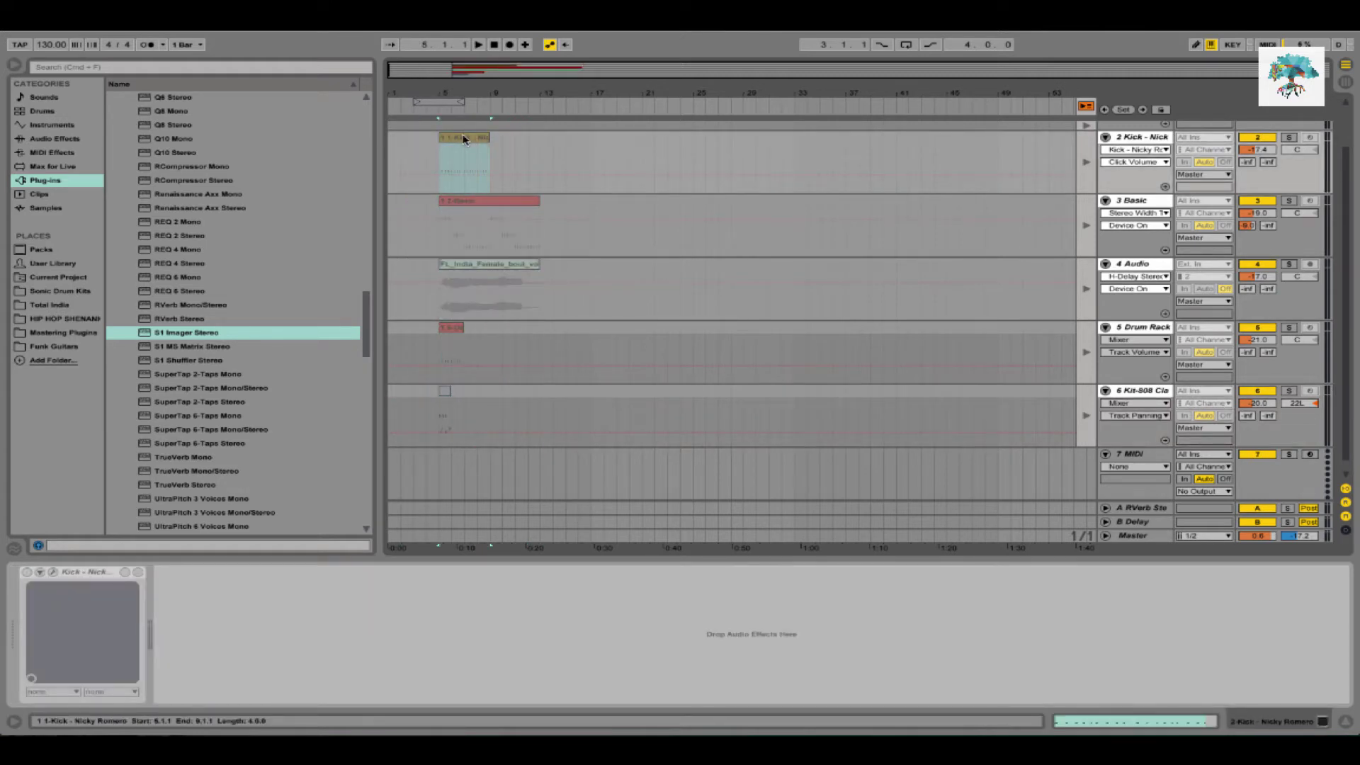
{"action": "left_click_drag", "start_coordinate": [464, 139], "coordinate": [522, 145]}
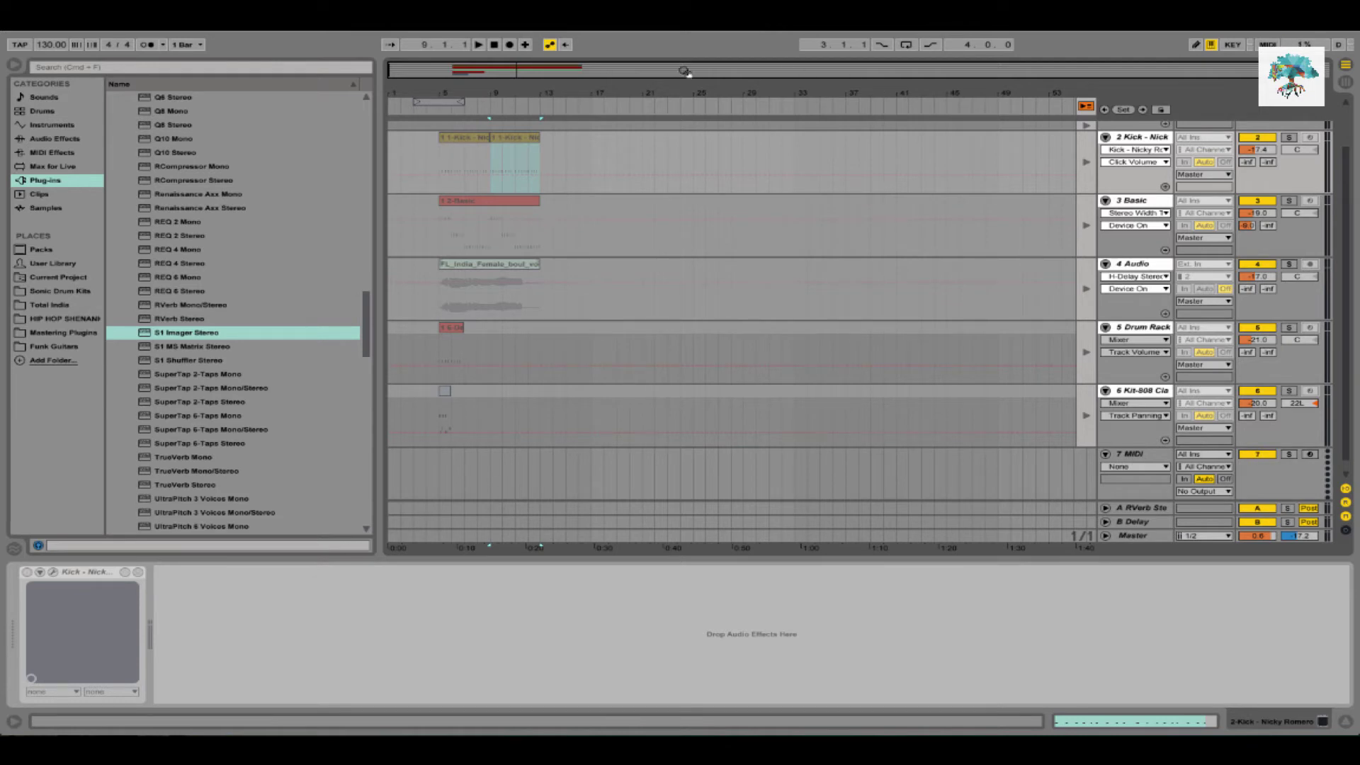
{"action": "left_click", "coordinate": [1086, 107]}
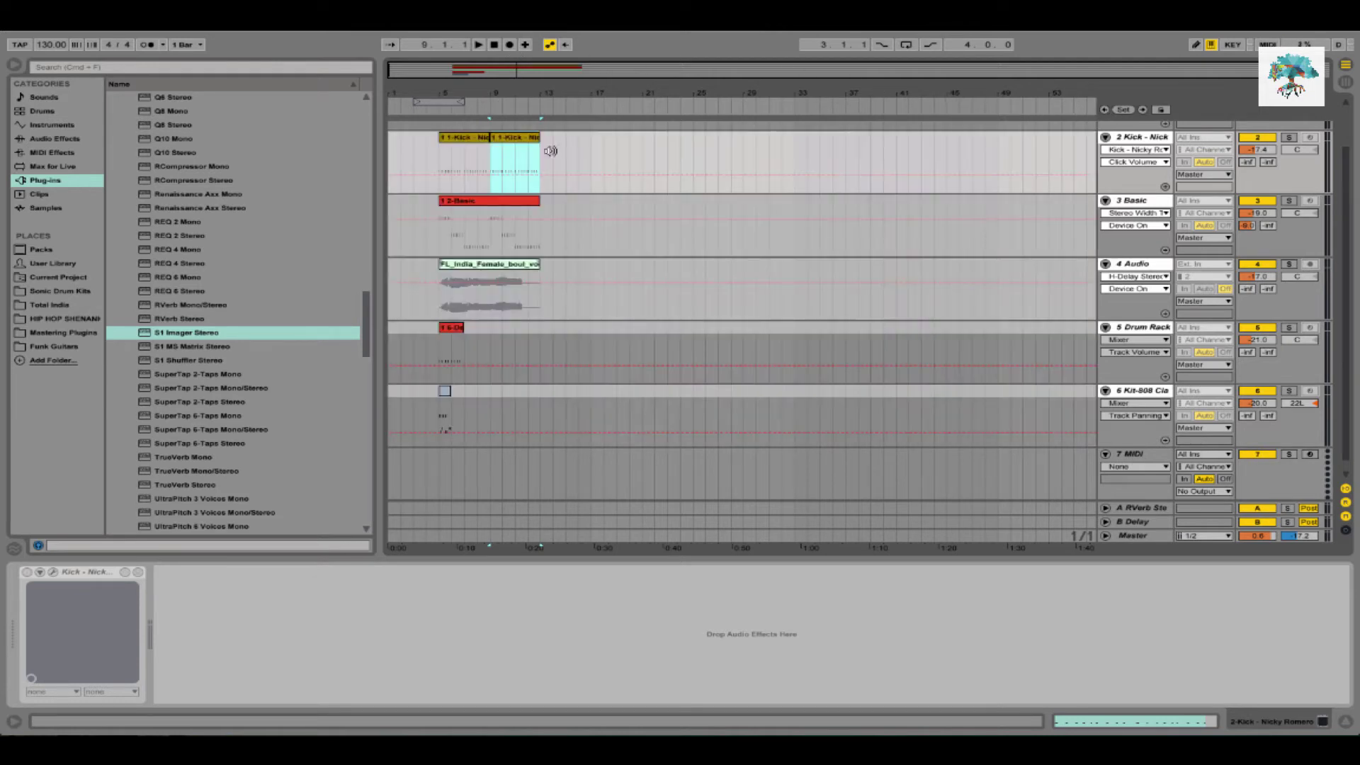
{"action": "scroll", "coordinate": [461, 215], "scroll_direction": "up", "scroll_amount": 1}
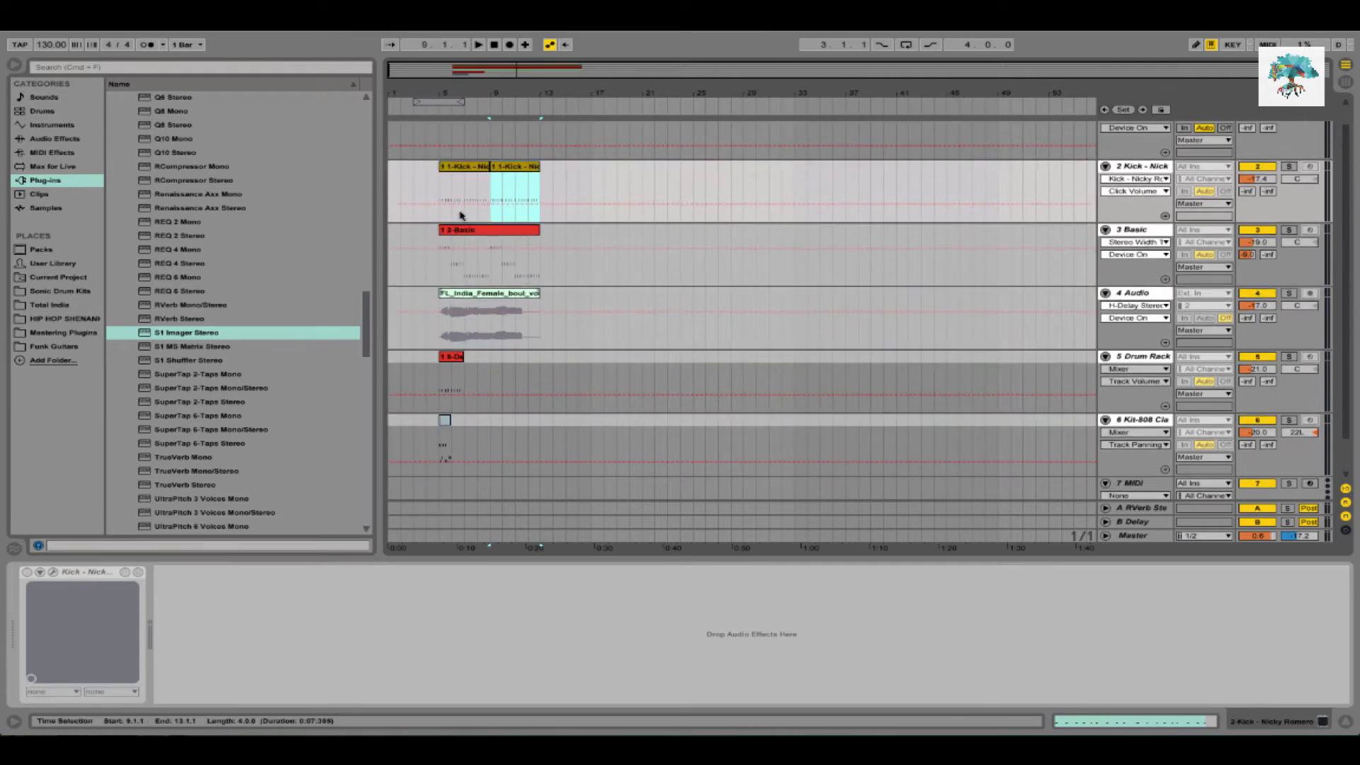
Move the Drum Rack and Kit-808 clips to bar 8 and duplicate the Kit-808 clip directly behind itself
{"action": "left_click", "coordinate": [476, 248]}
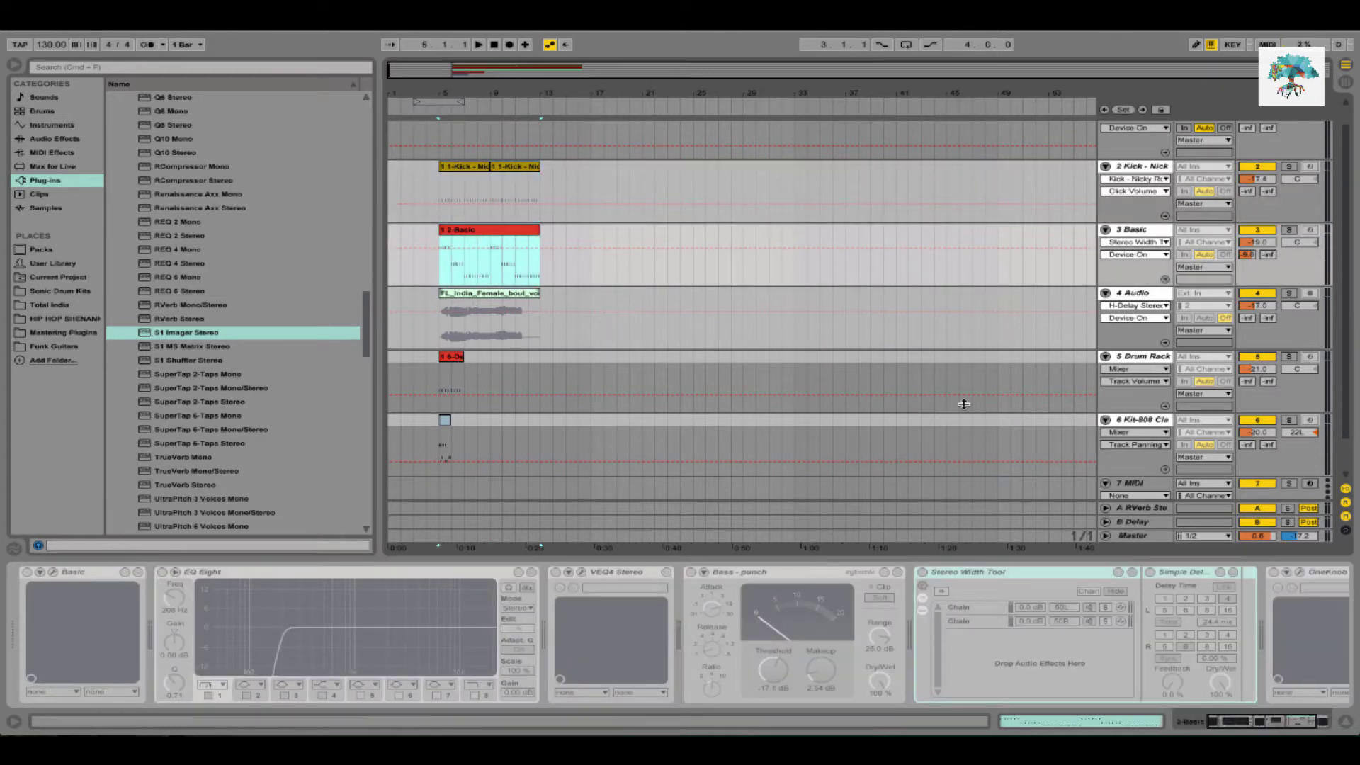
{"action": "left_click_drag", "start_coordinate": [453, 368], "coordinate": [489, 371]}
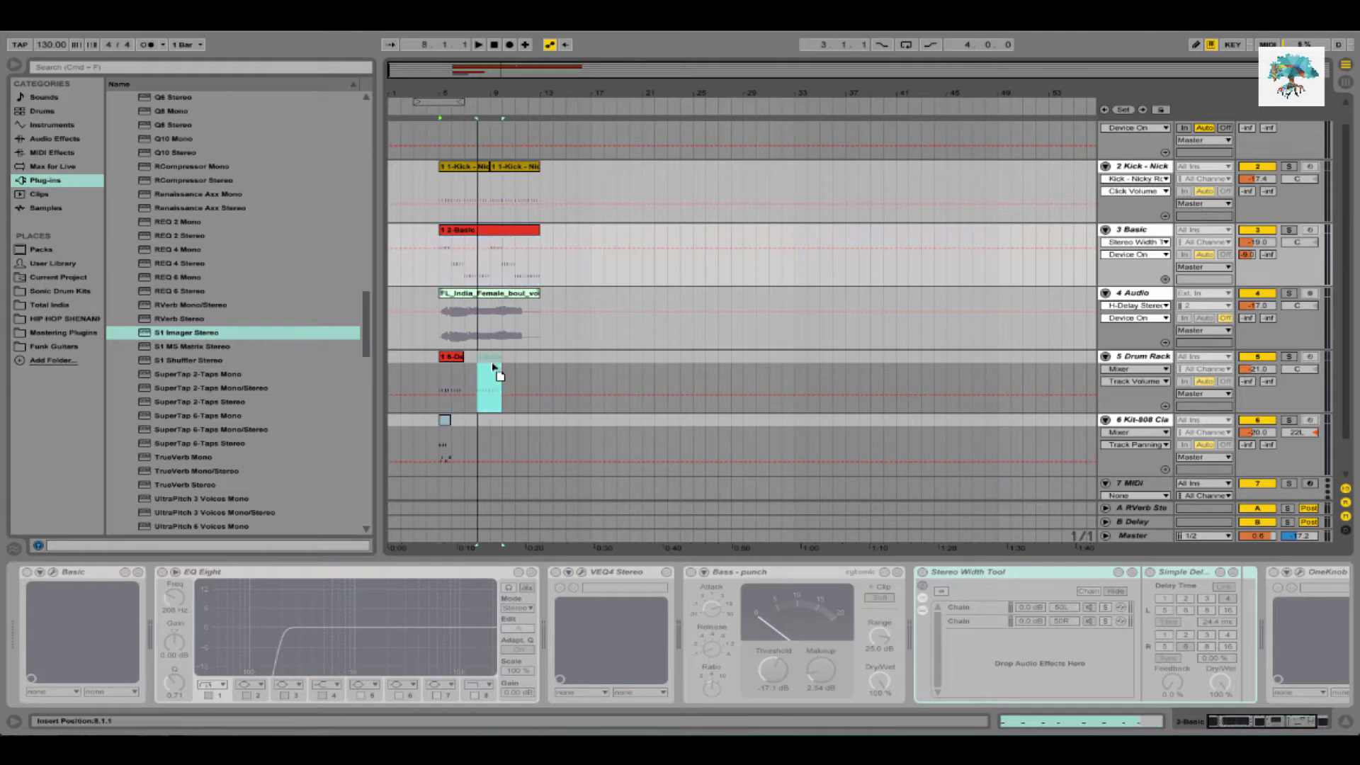
{"action": "mouse_move", "coordinate": [444, 422]}
{"action": "left_mouse_down"}
{"action": "mouse_move", "coordinate": [496, 421]}
{"action": "mouse_move", "coordinate": [481, 424]}
{"action": "left_mouse_up"}
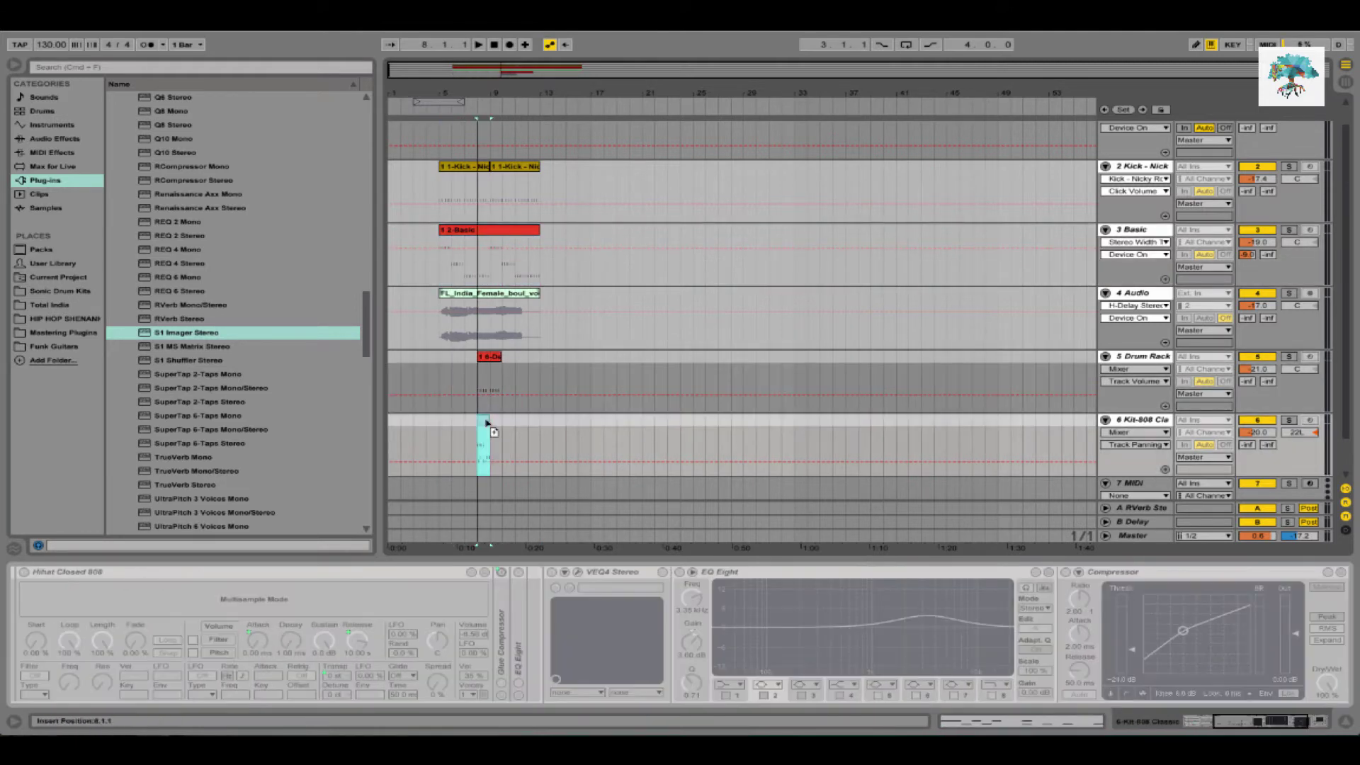
{"action": "left_click", "coordinate": [487, 425]}
Play the arrangement from bar 5, stop it, and delete the first Kick clip at bar 5
{"action": "left_click", "coordinate": [448, 296]}
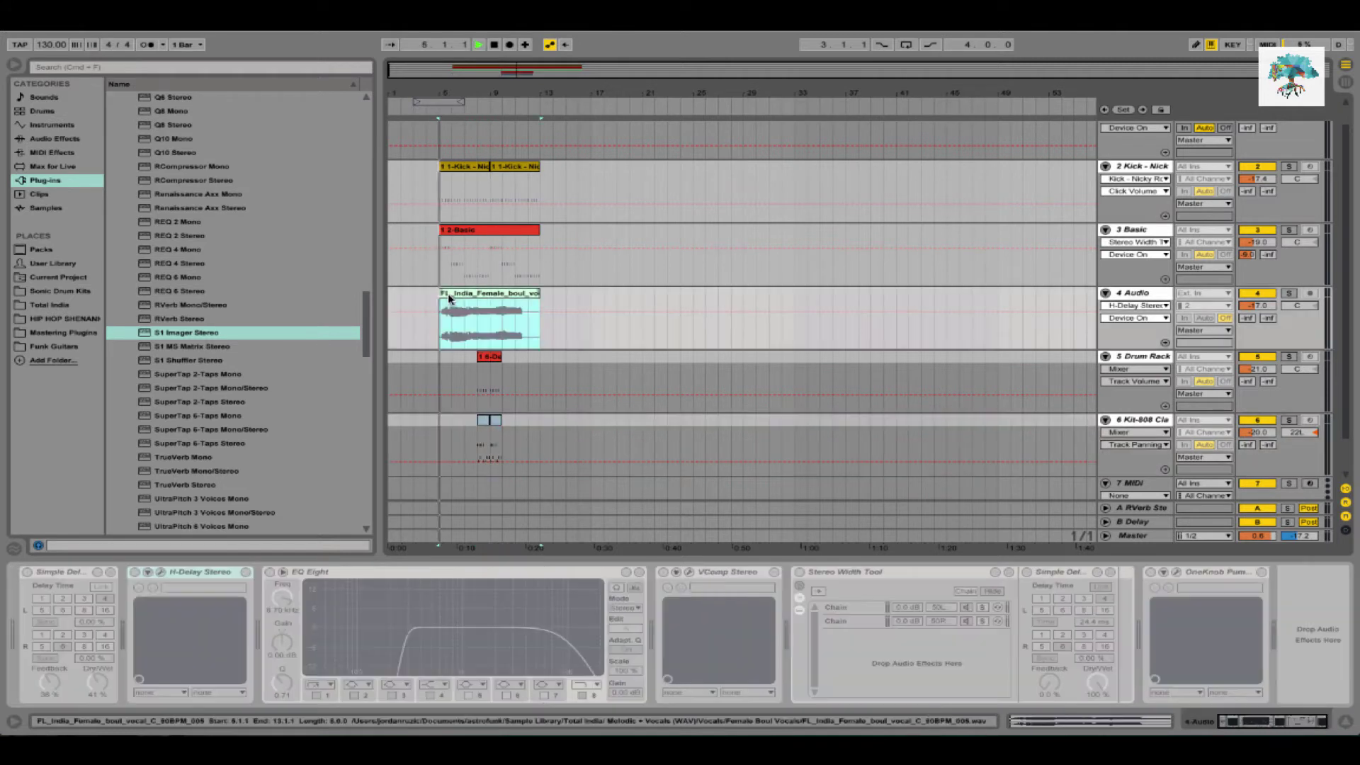
{"action": "key", "text": "space"}
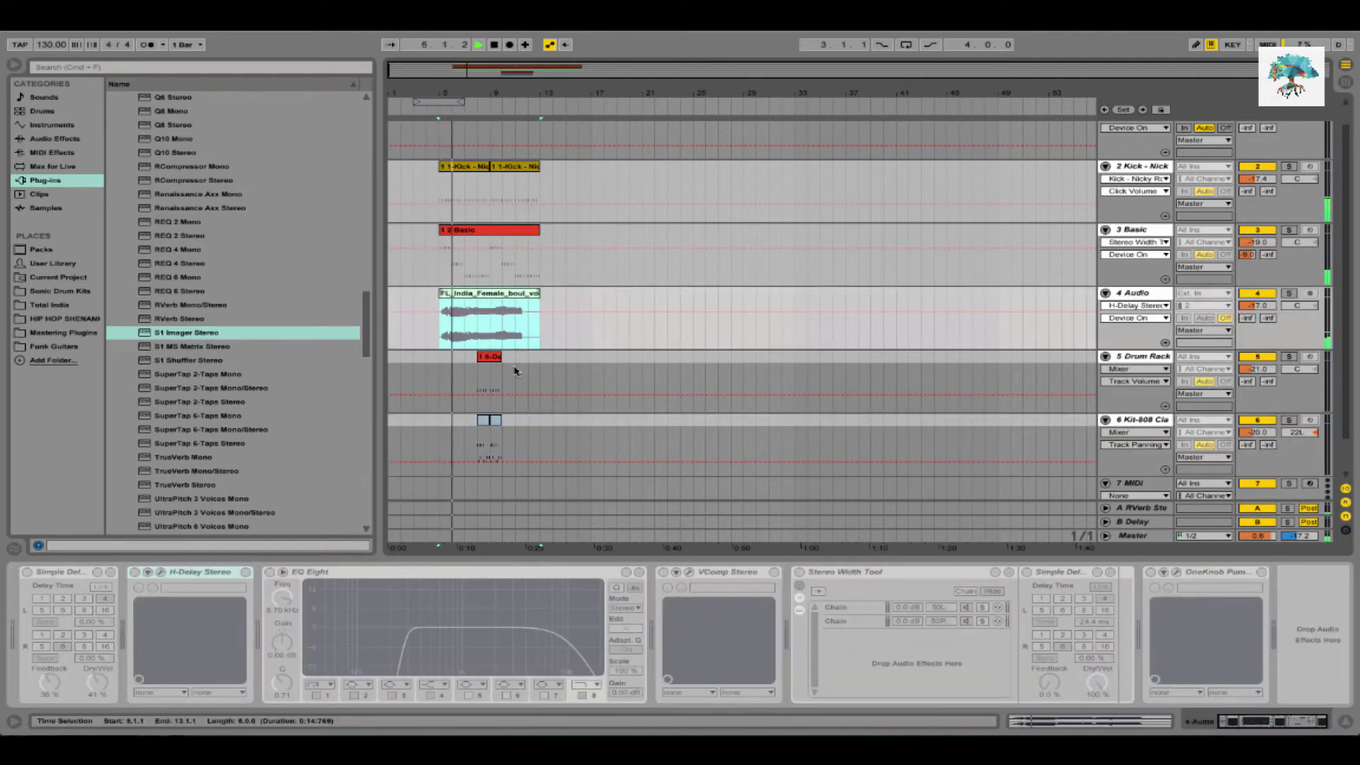
{"action": "left_click", "coordinate": [464, 184]}
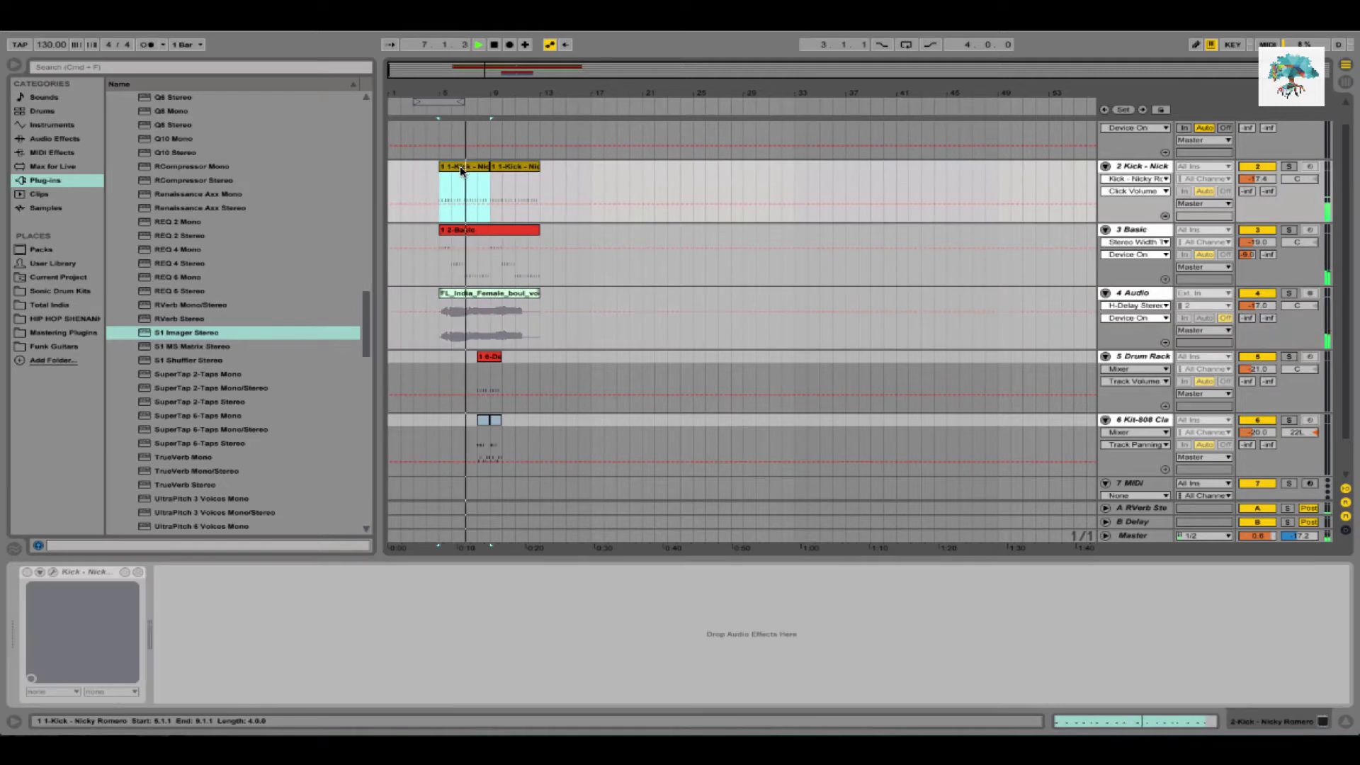
{"action": "key", "text": "space"}
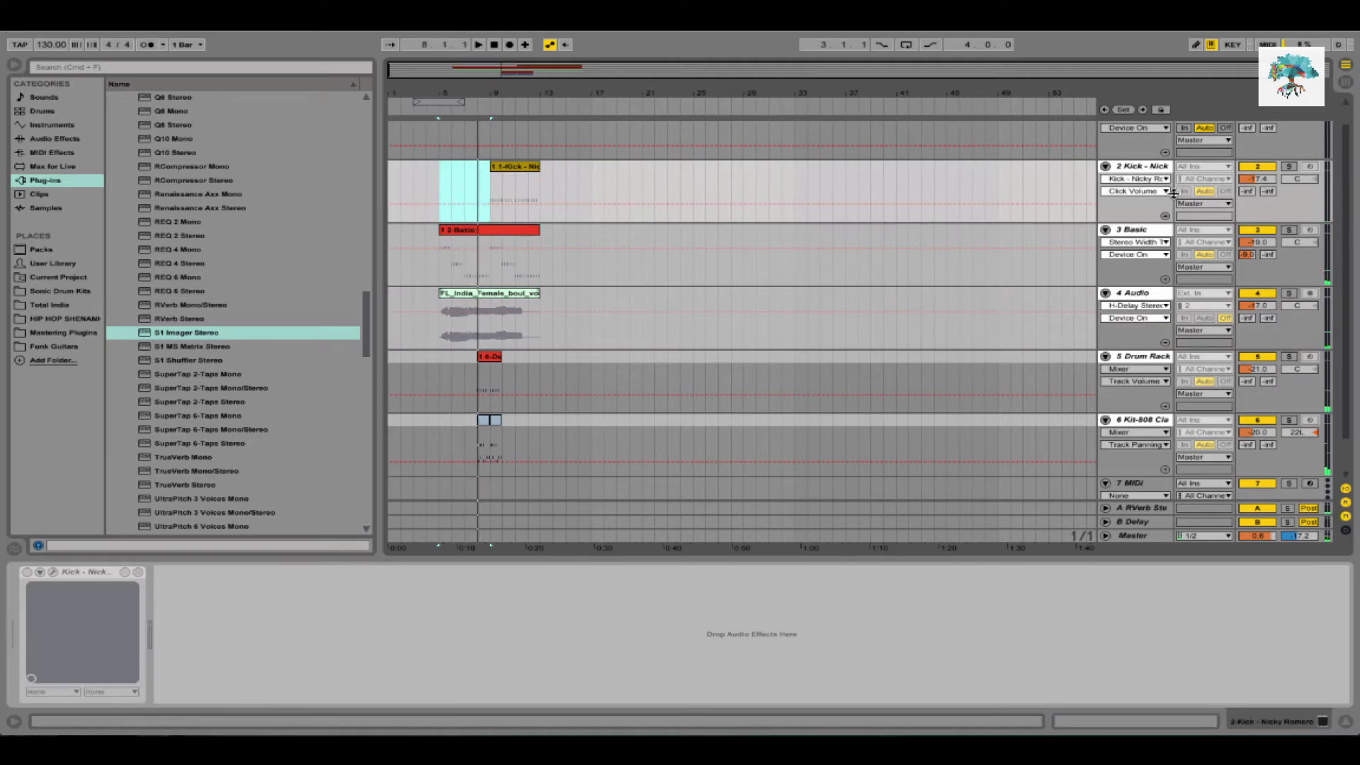
Insert a MIDI track below the Kick track and load the Audio Damage Basic Audio Unit synth onto it
{"action": "left_click", "coordinate": [1153, 167]}
{"action": "key", "text": "super+shift+t"}
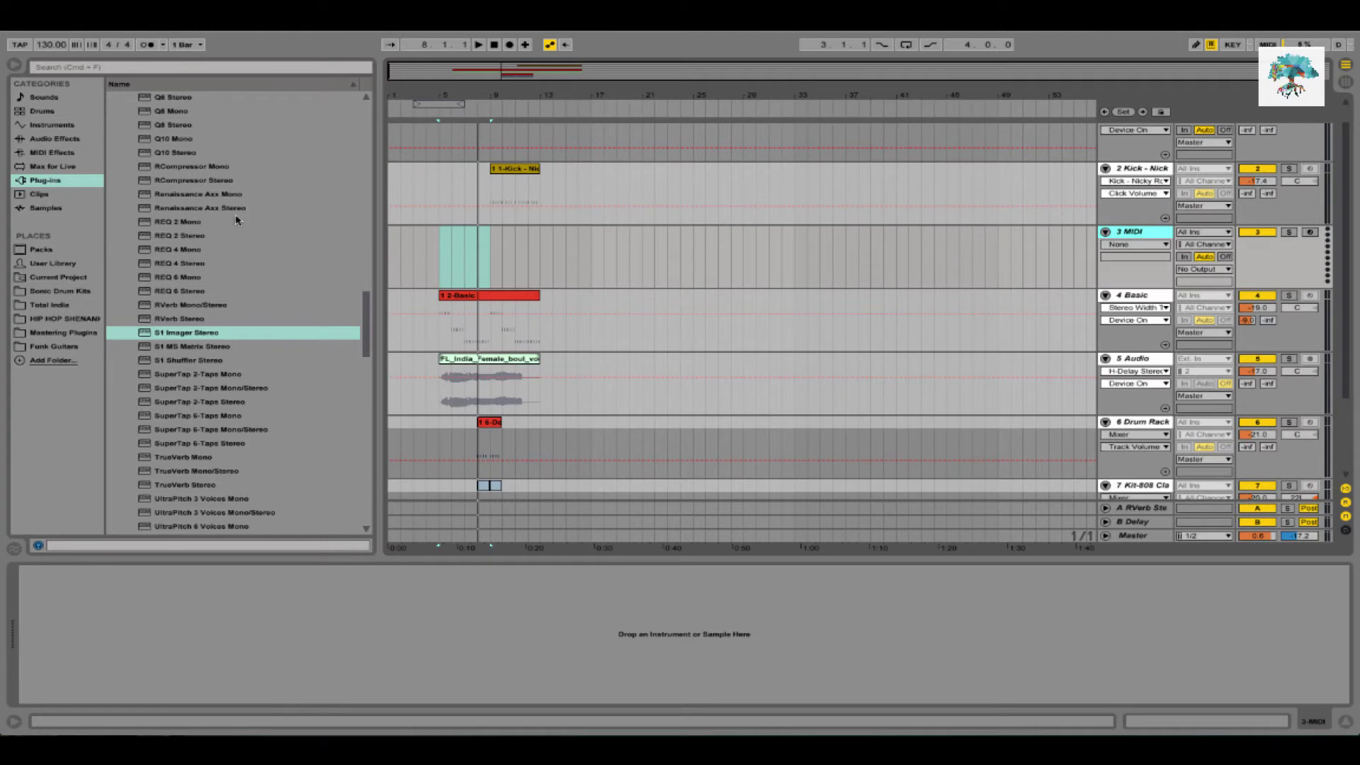
{"action": "scroll", "coordinate": [184, 170], "scroll_direction": "up", "scroll_amount": 10}
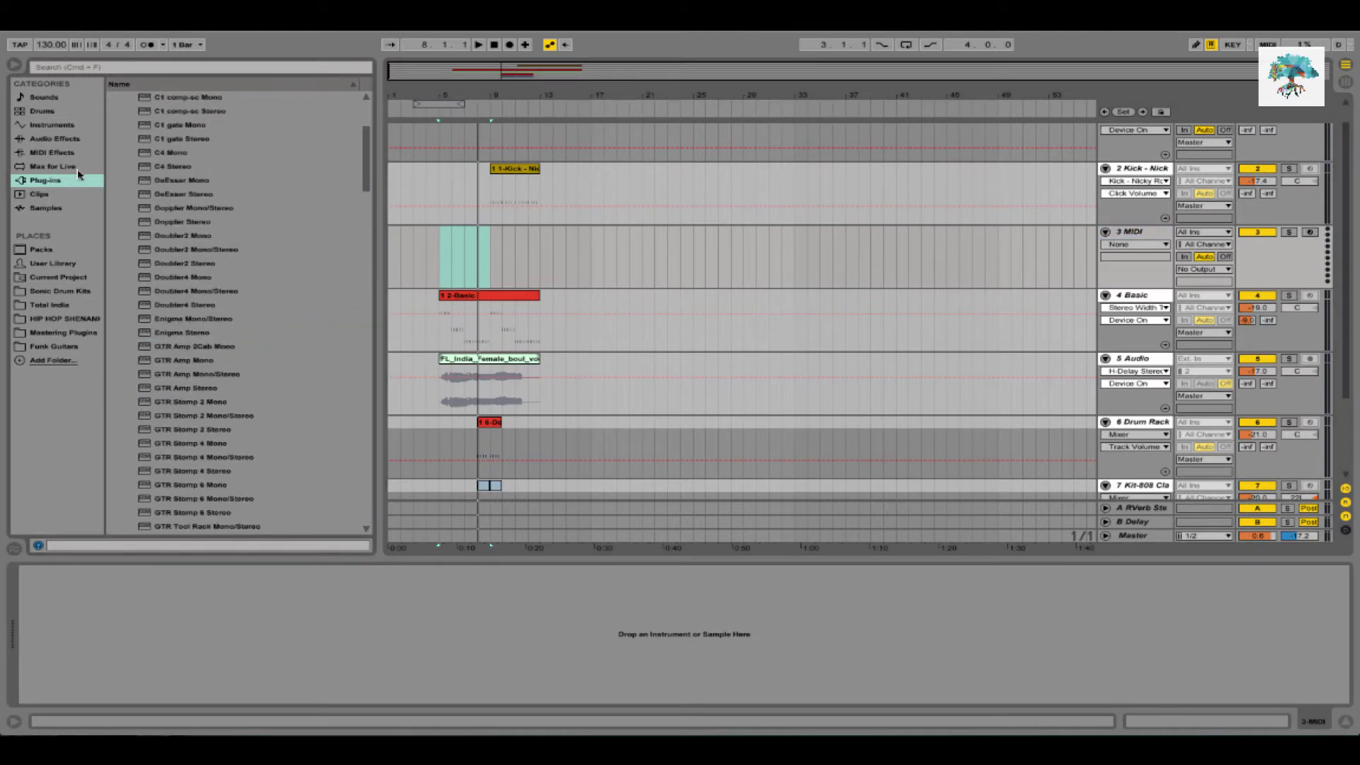
{"action": "scroll", "coordinate": [119, 170], "scroll_direction": "up", "scroll_amount": 5}
{"action": "left_click", "coordinate": [118, 167]}
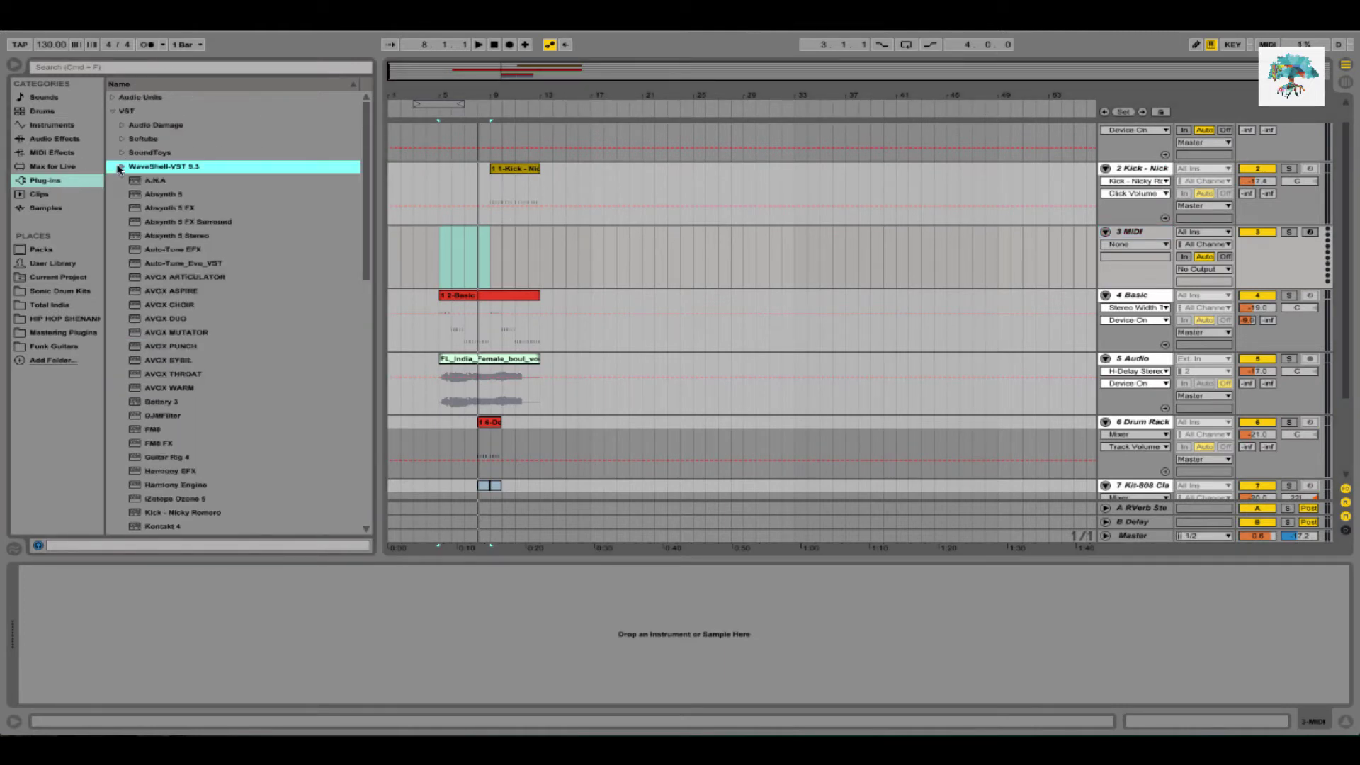
{"action": "left_click", "coordinate": [112, 111]}
{"action": "left_click", "coordinate": [113, 97]}
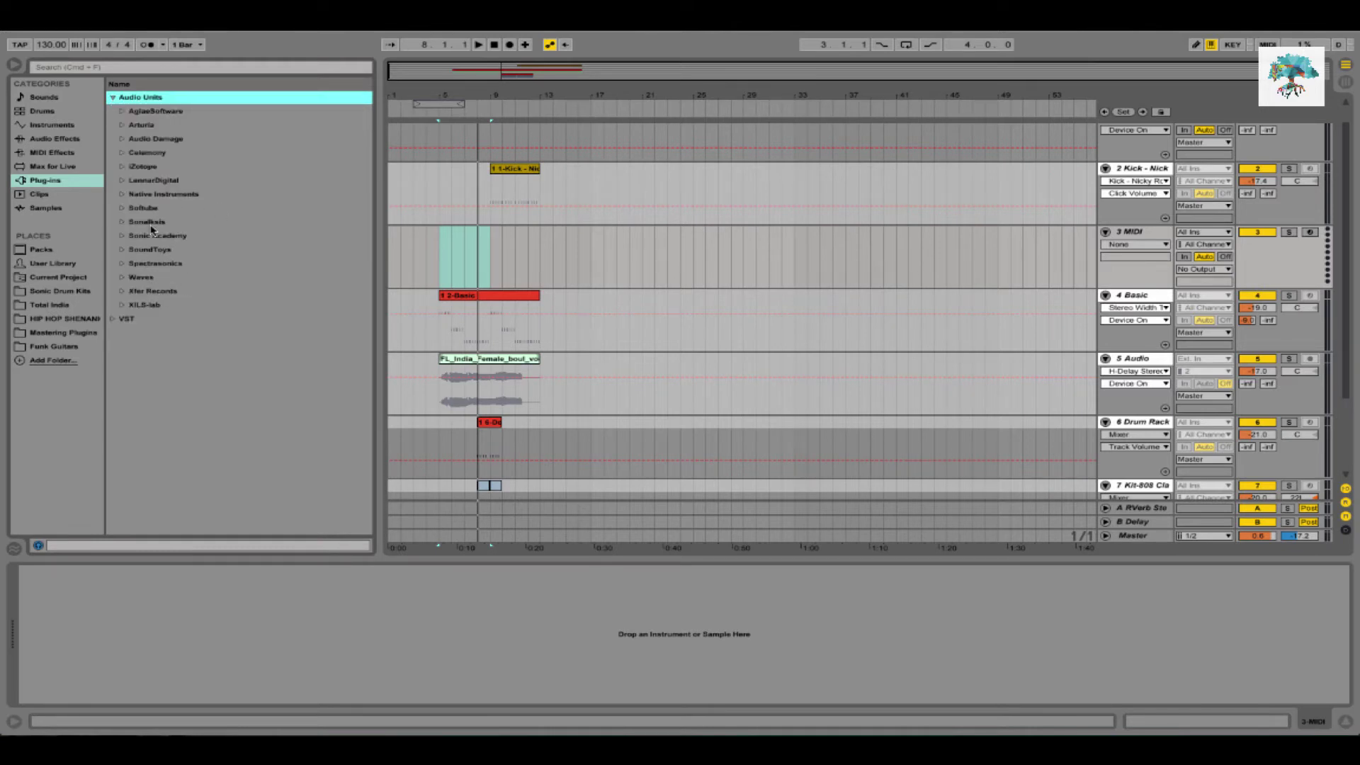
{"action": "left_click", "coordinate": [121, 140]}
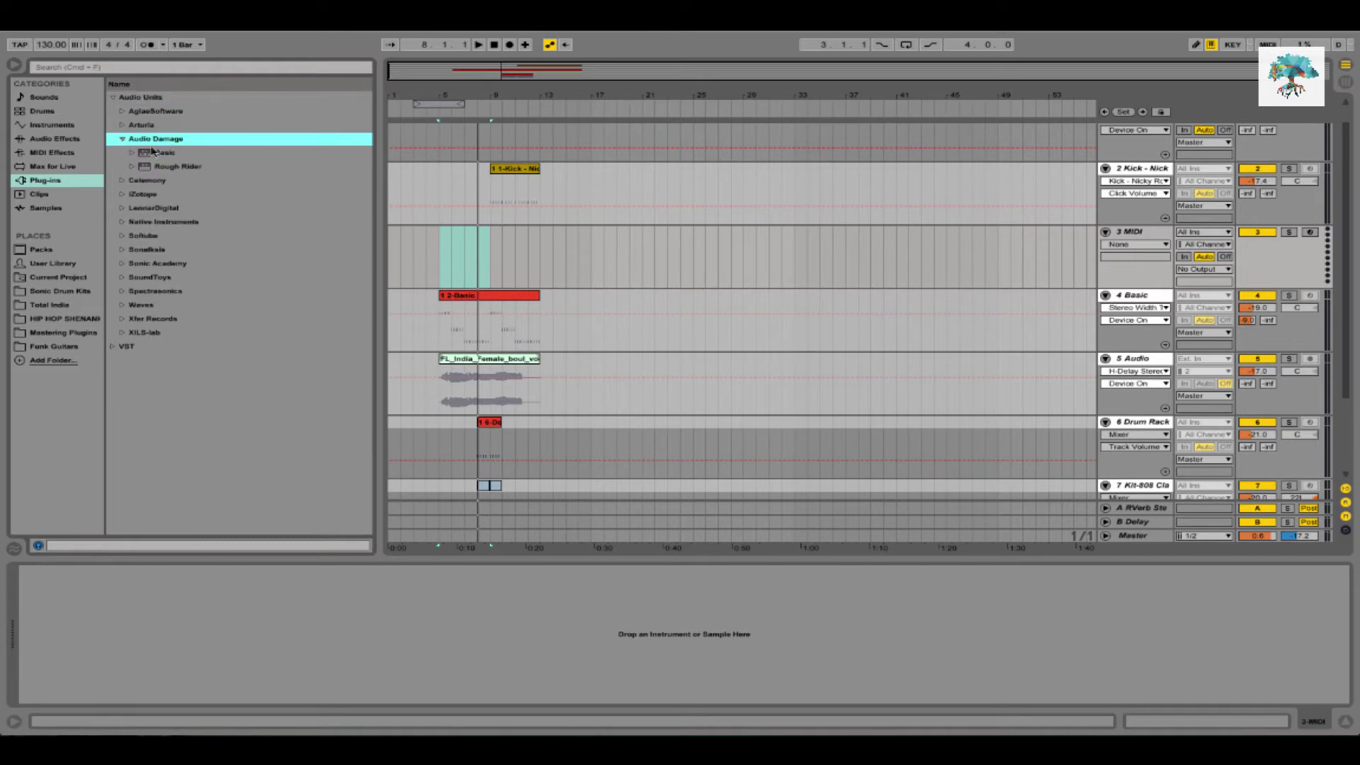
{"action": "left_click", "coordinate": [157, 153]}
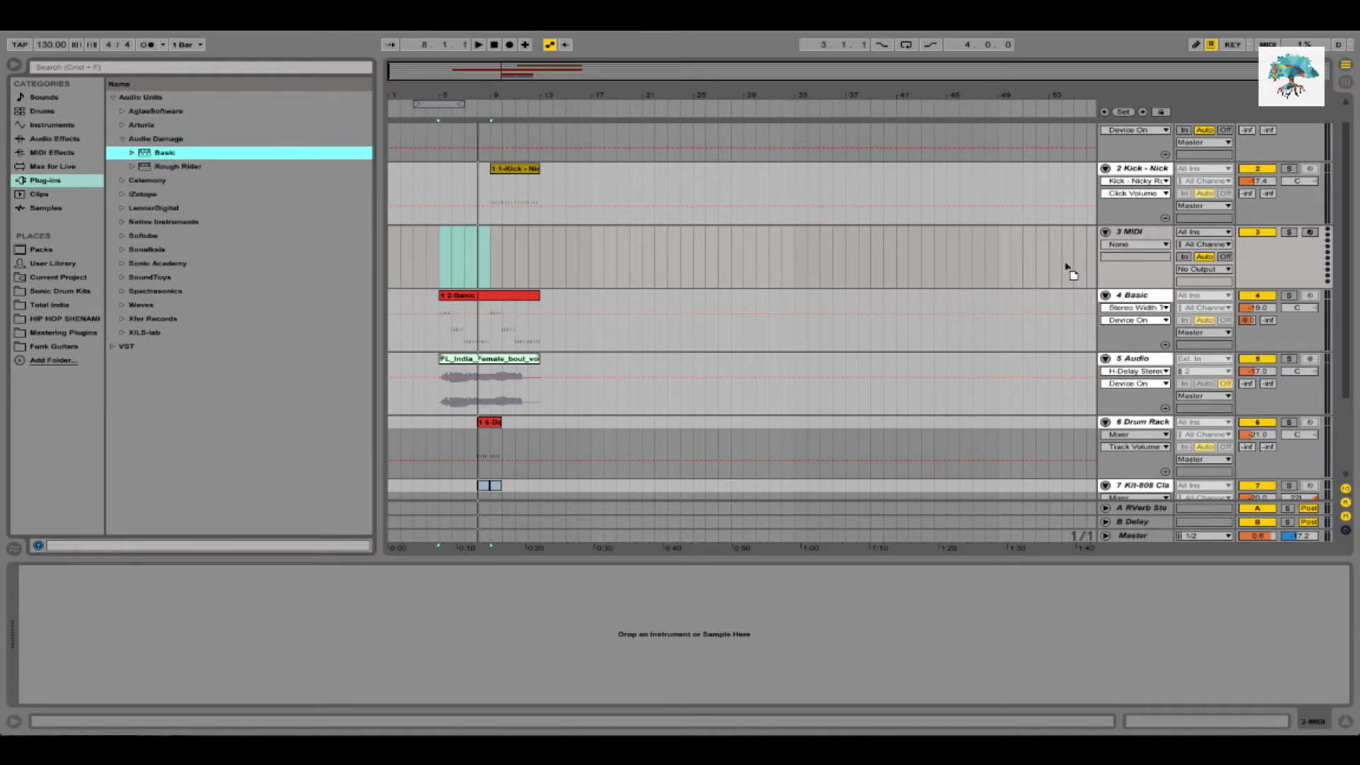
{"action": "left_click_drag", "start_coordinate": [1139, 234], "coordinate": [1139, 234]}
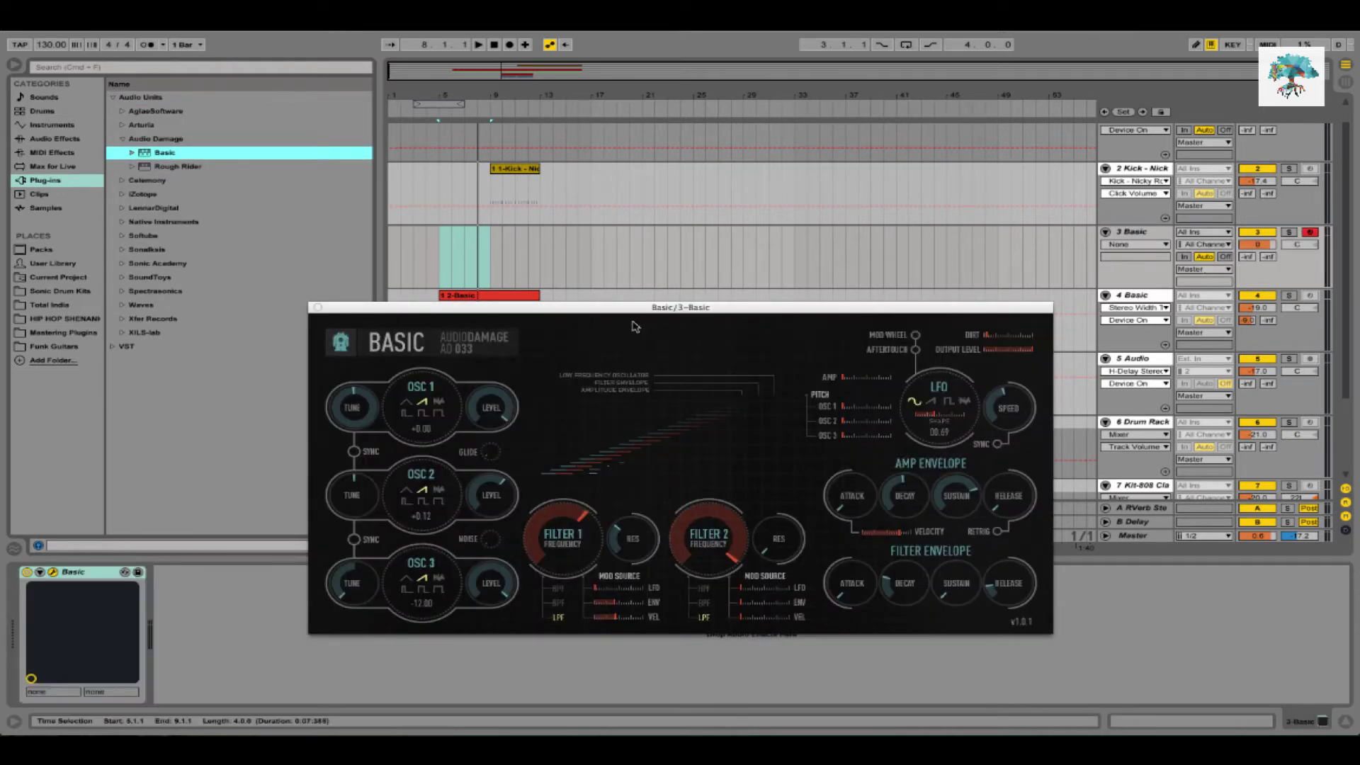
Set the new Basic track's volume to -17.0 and load the synth preset 35 Earsplitter after trying preset 30
{"action": "left_click_drag", "start_coordinate": [670, 310], "coordinate": [664, 244]}
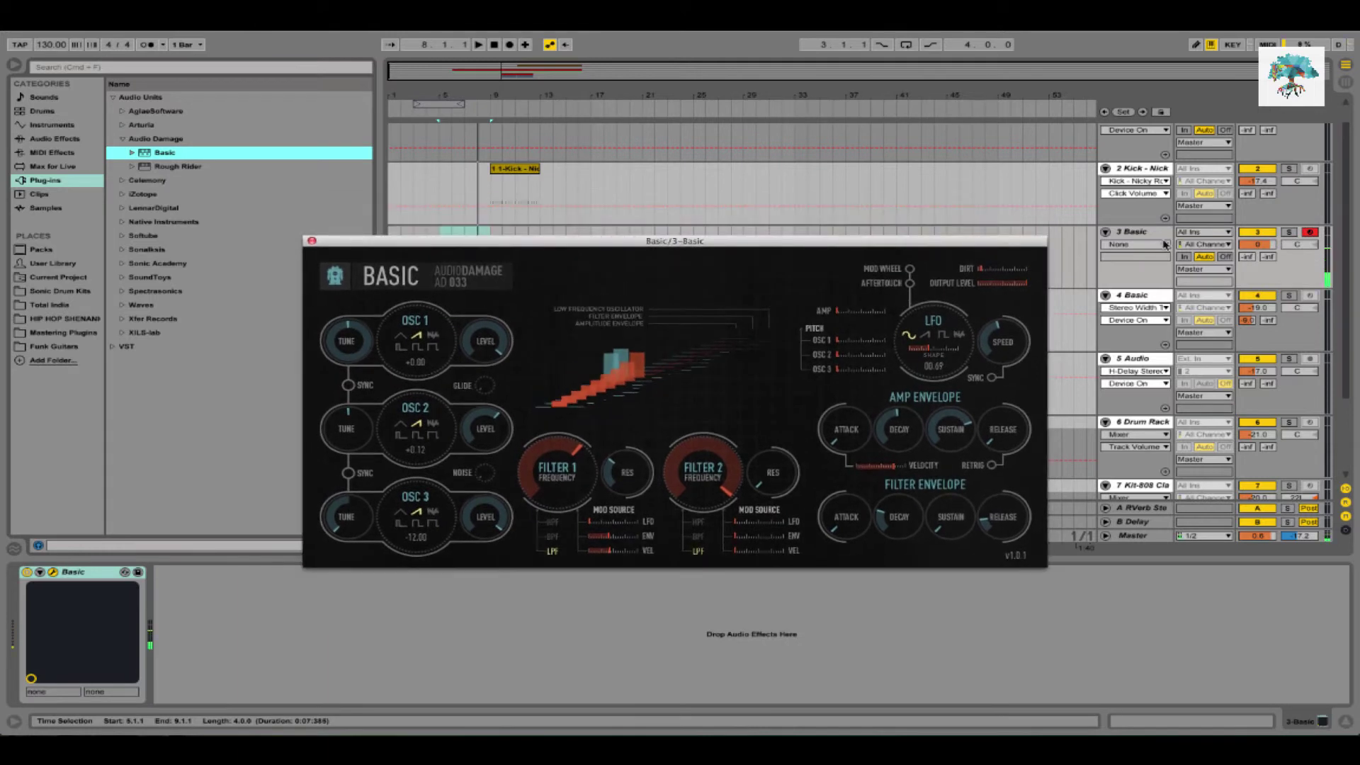
{"action": "left_click_drag", "start_coordinate": [1240, 247], "coordinate": [1248, 246]}
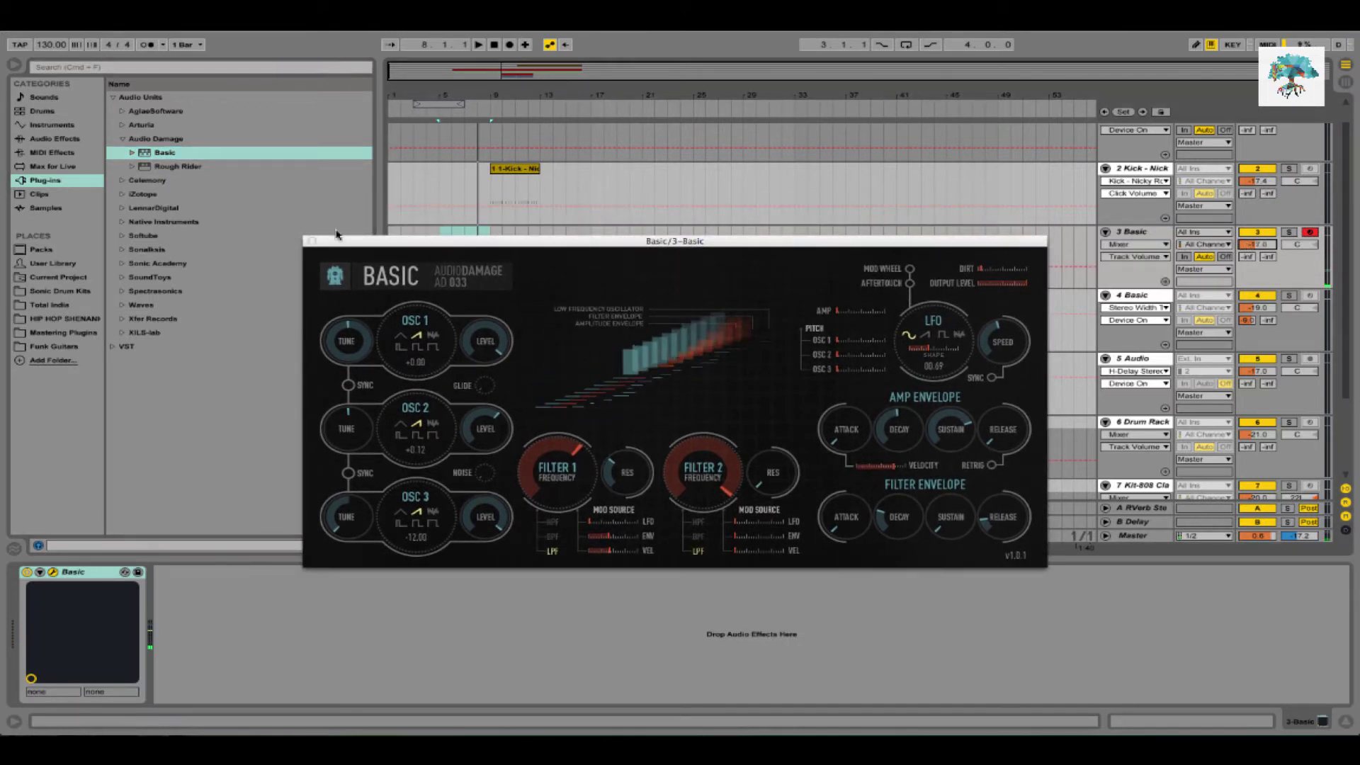
{"action": "left_click", "coordinate": [131, 153]}
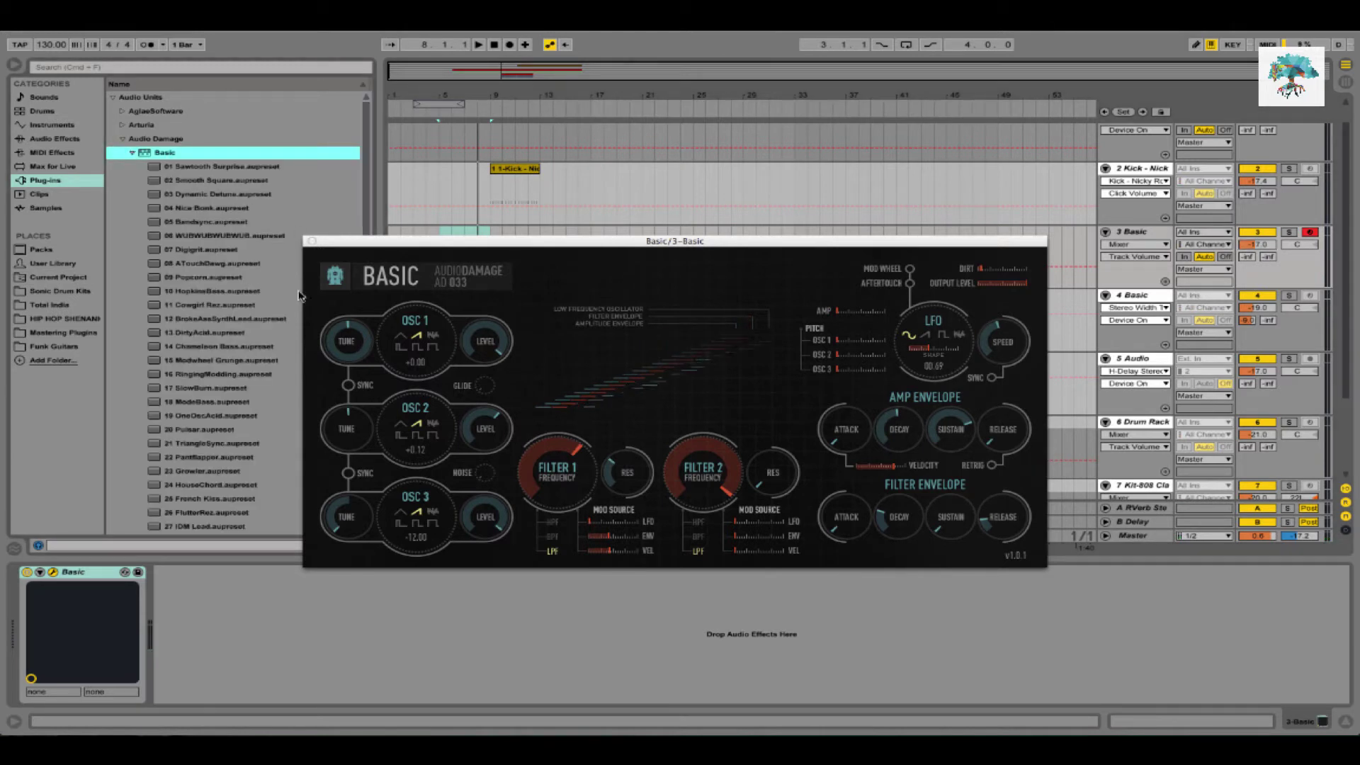
{"action": "scroll", "coordinate": [217, 338], "scroll_direction": "down", "scroll_amount": 5}
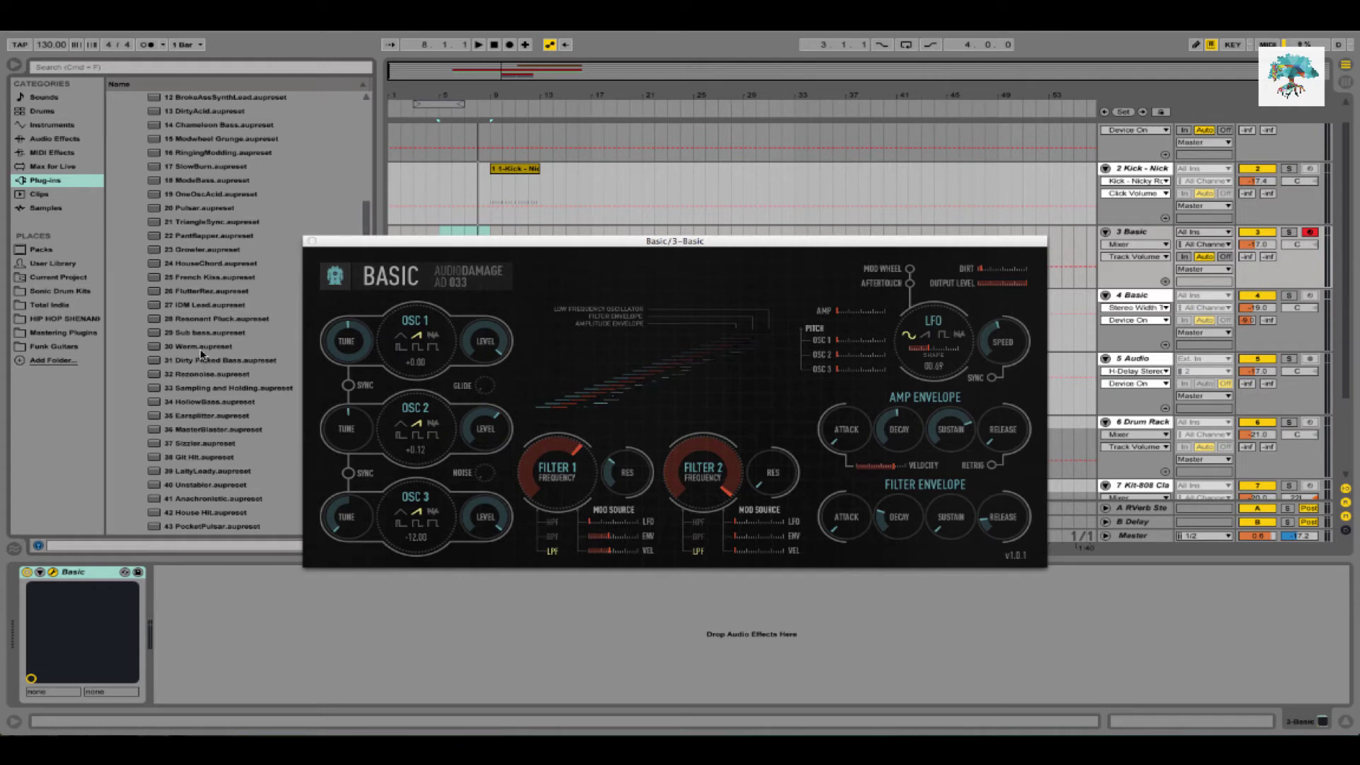
{"action": "double_click", "coordinate": [219, 347]}
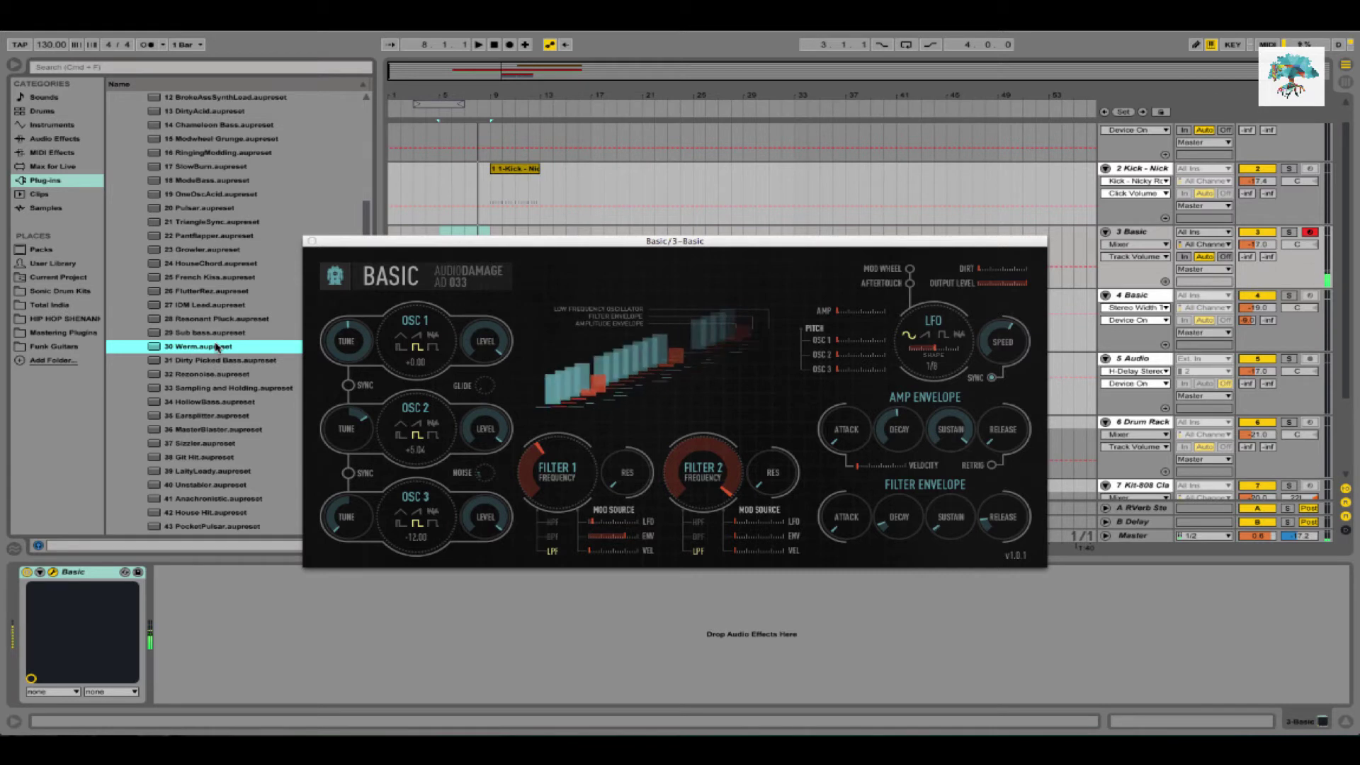
{"action": "double_click", "coordinate": [209, 418]}
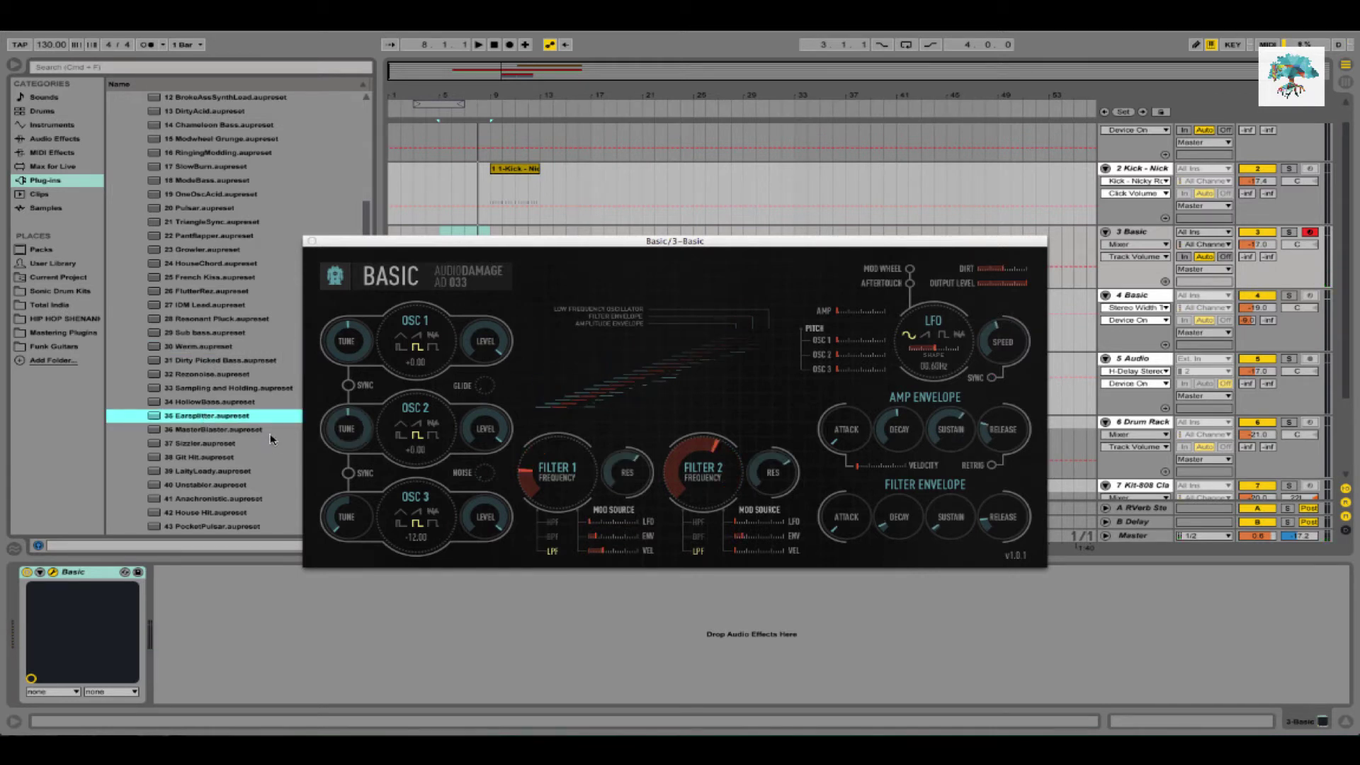
Lower the computer keyboard octave to C1 to D2, audition the synth against the arrangement, and close its plug-in window
{"action": "key", "text": "z"}
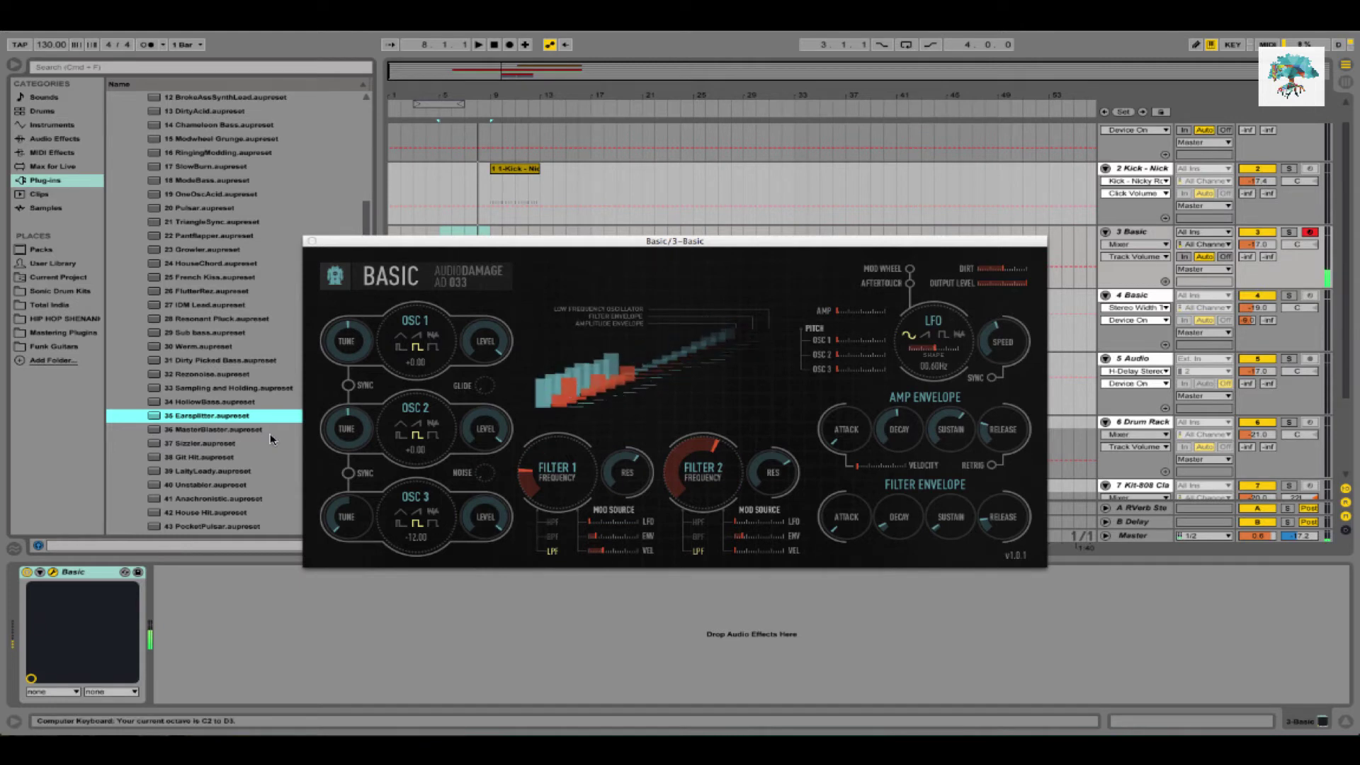
{"action": "key", "text": "space"}
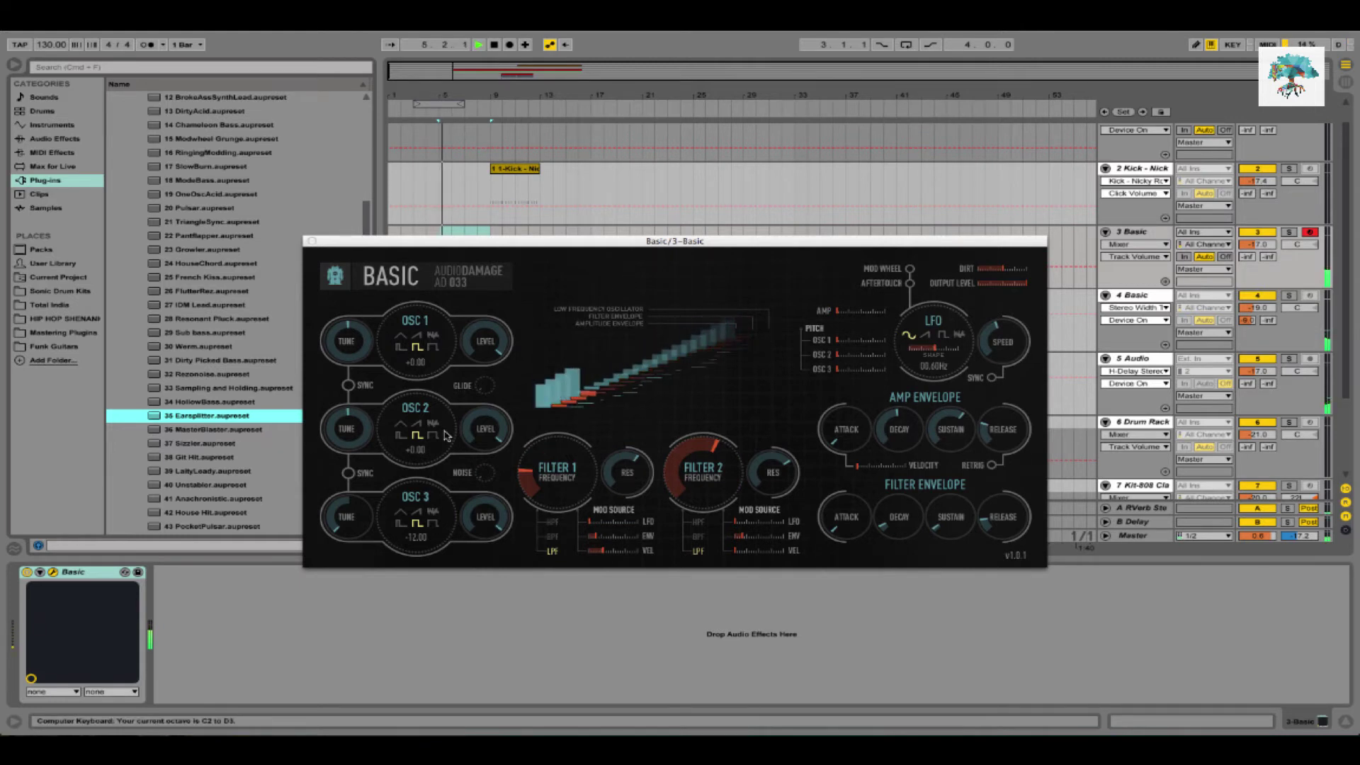
{"action": "key", "text": "z"}
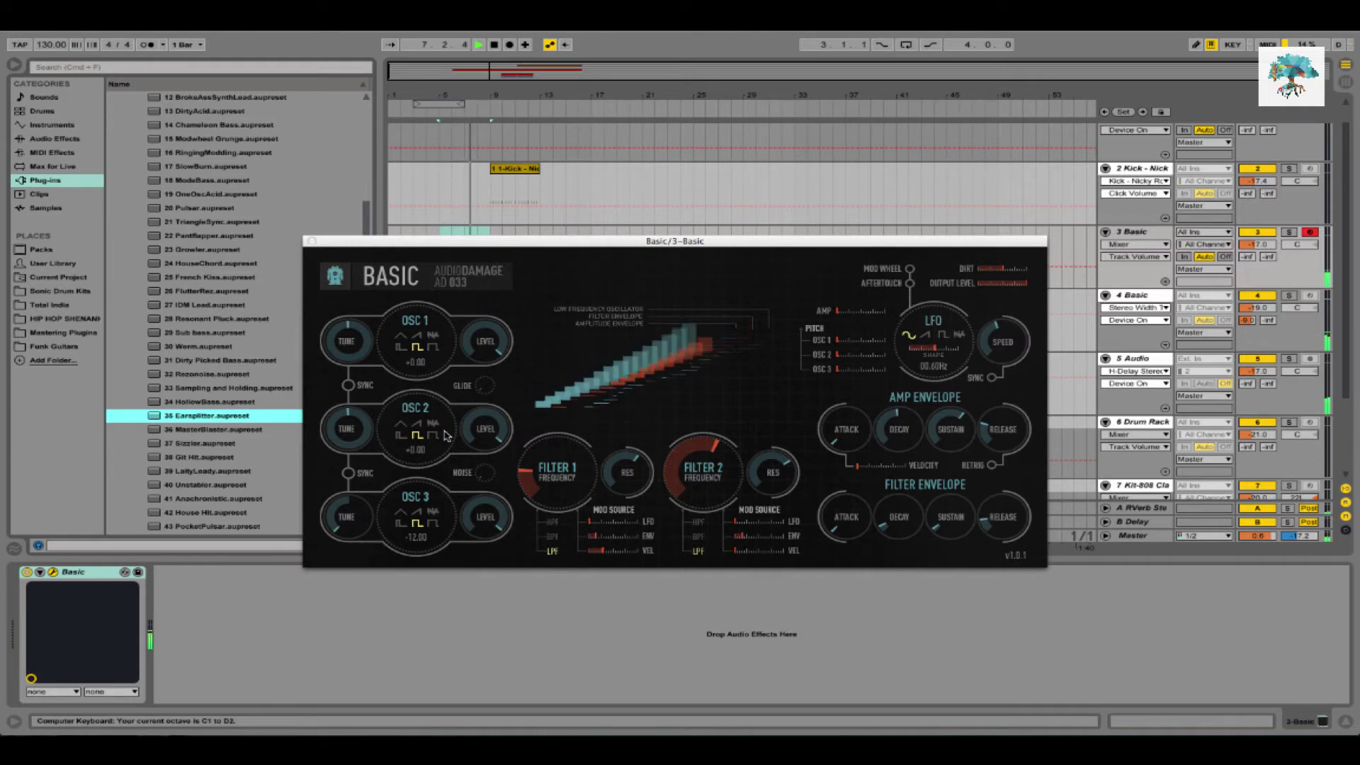
{"action": "key", "text": "space"}
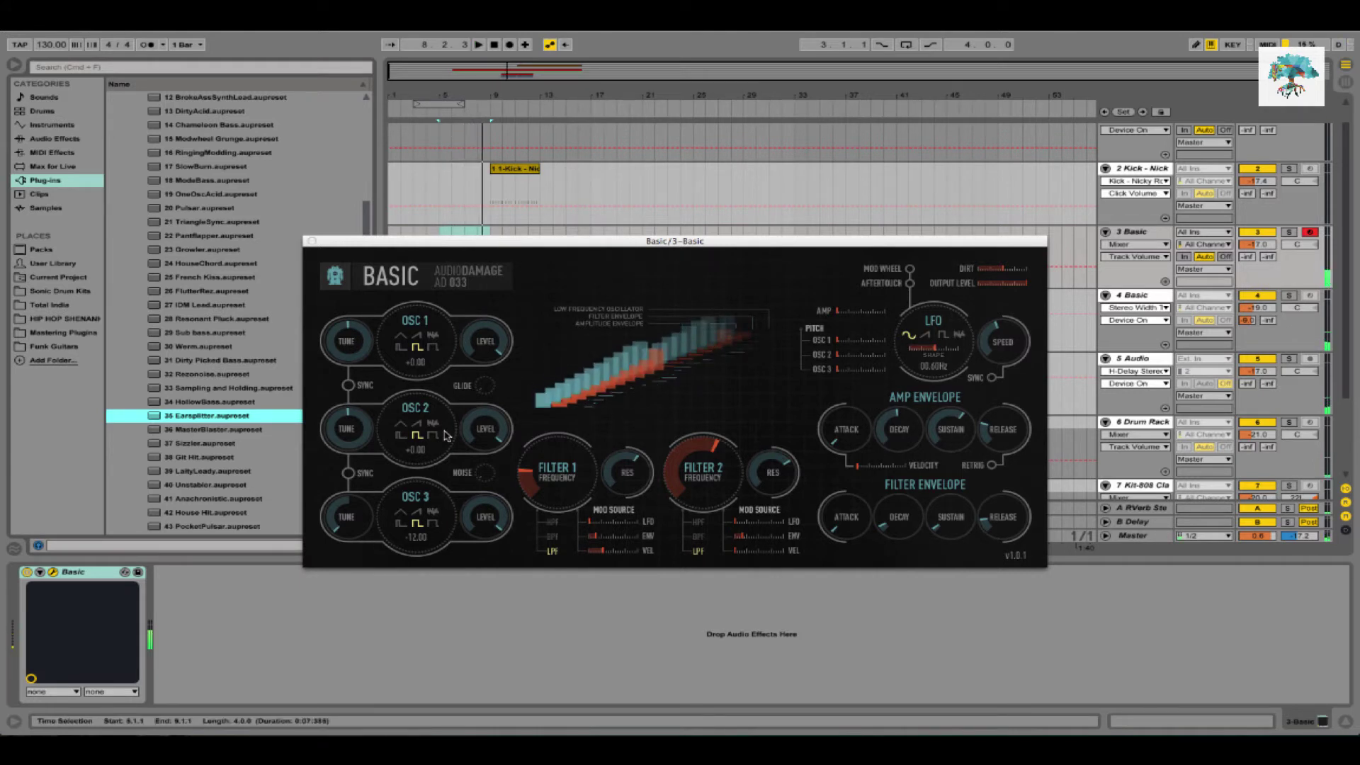
{"action": "left_click", "coordinate": [312, 241]}
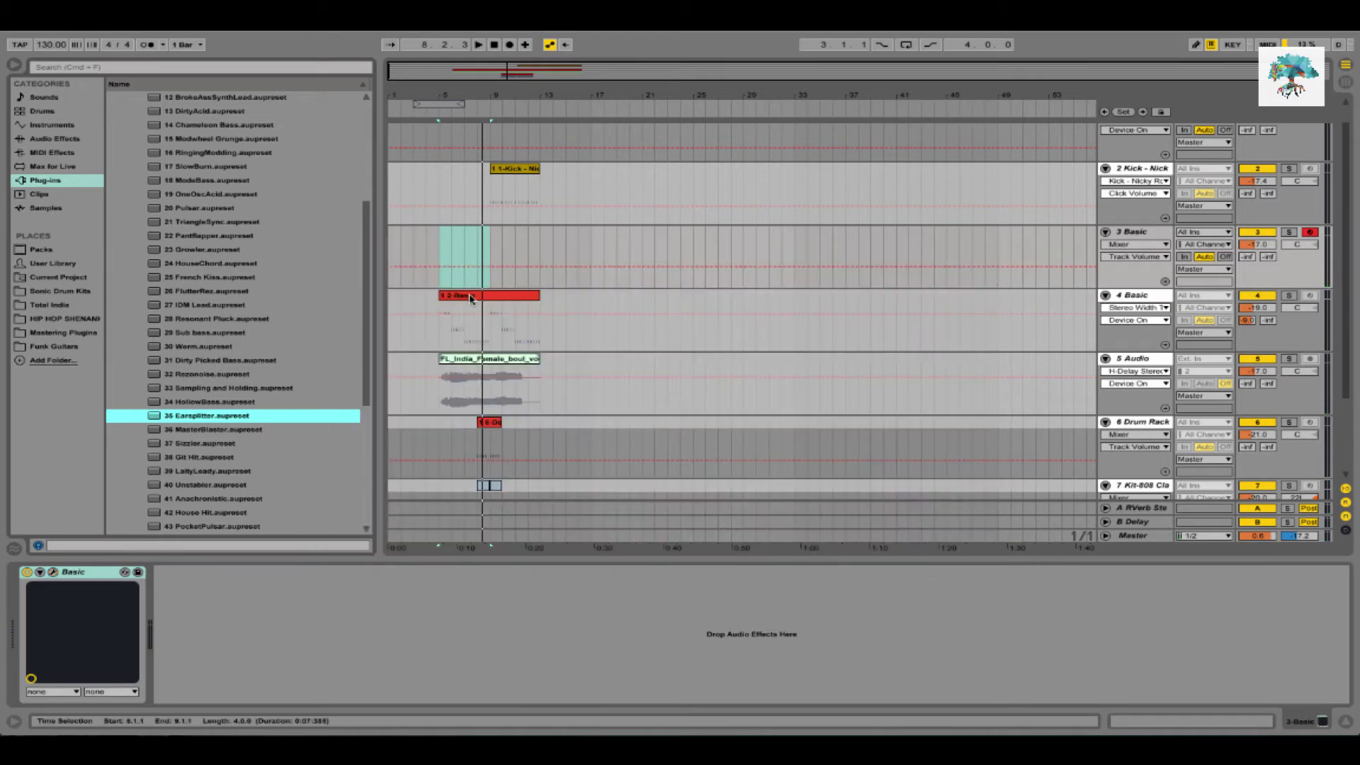
Loop the arrangement over the four bars from 5.1.1 to 9.1.1
{"action": "left_click", "coordinate": [445, 313]}
{"action": "left_click_drag", "start_coordinate": [439, 258], "coordinate": [491, 258]}
{"action": "key", "text": "super+l"}
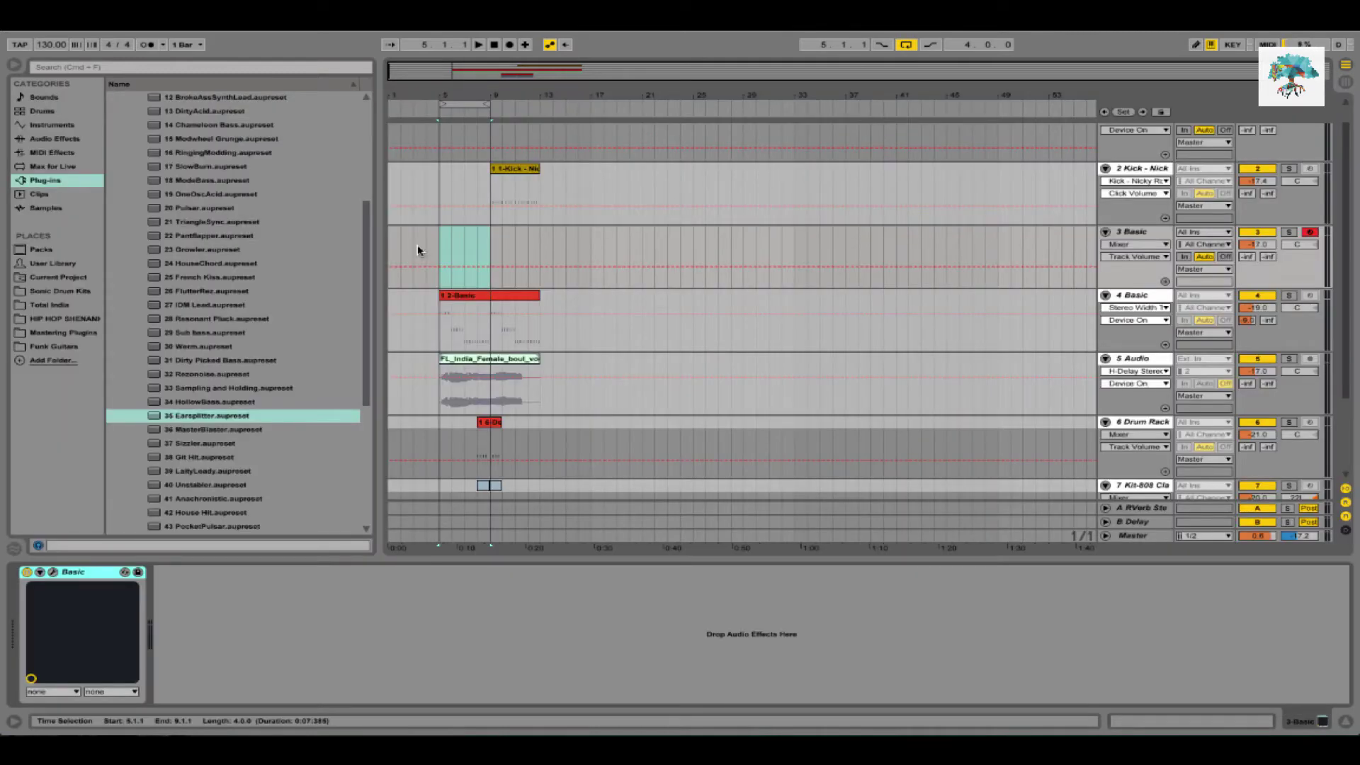
Insert an empty four-bar MIDI clip at bar 5 on the new Basic track and open it in the note editor
{"action": "left_click_drag", "start_coordinate": [439, 242], "coordinate": [487, 245]}
{"action": "key", "text": "super+shift+m"}
{"action": "double_click", "coordinate": [476, 230]}
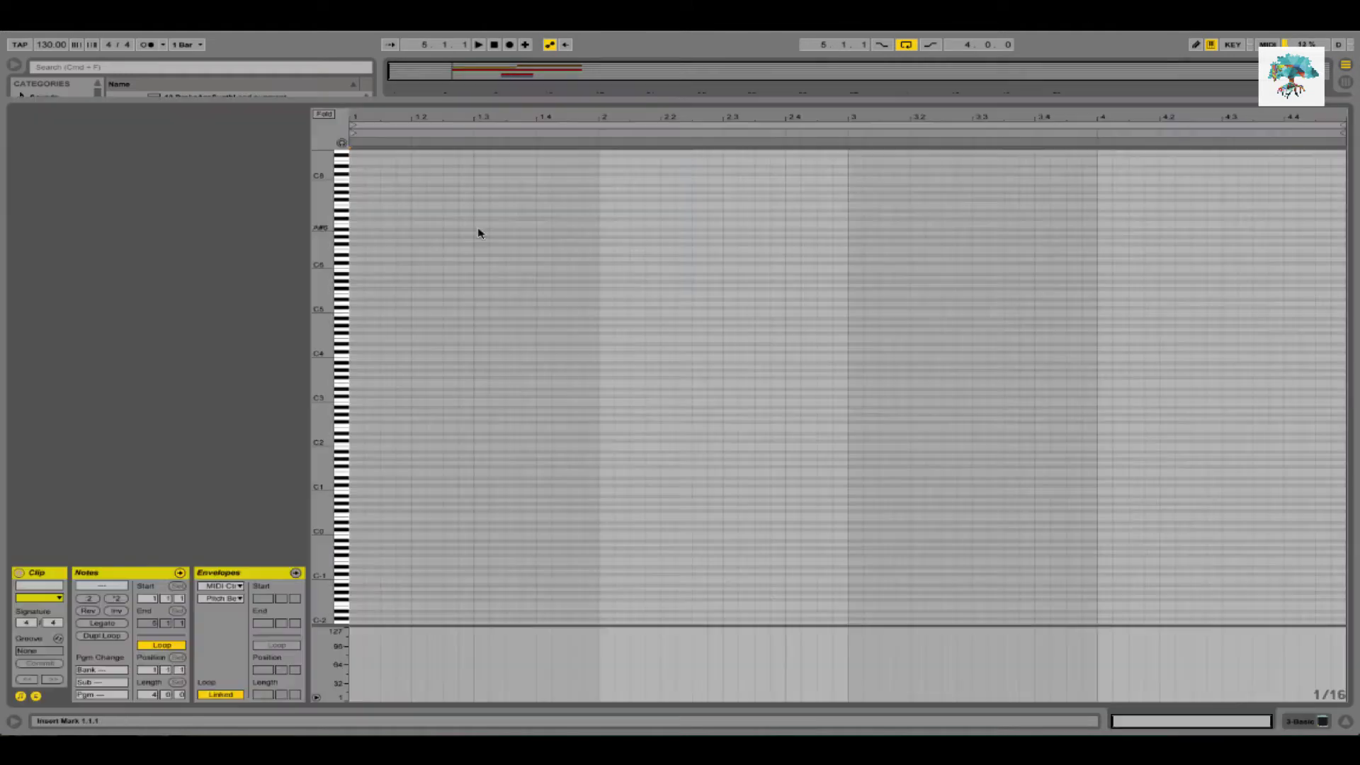
Play and stop the looped section repeatedly while auditioning low piano-roll keys around F#1 and G1 against the music
{"action": "left_click_drag", "start_coordinate": [339, 464], "coordinate": [346, 467]}
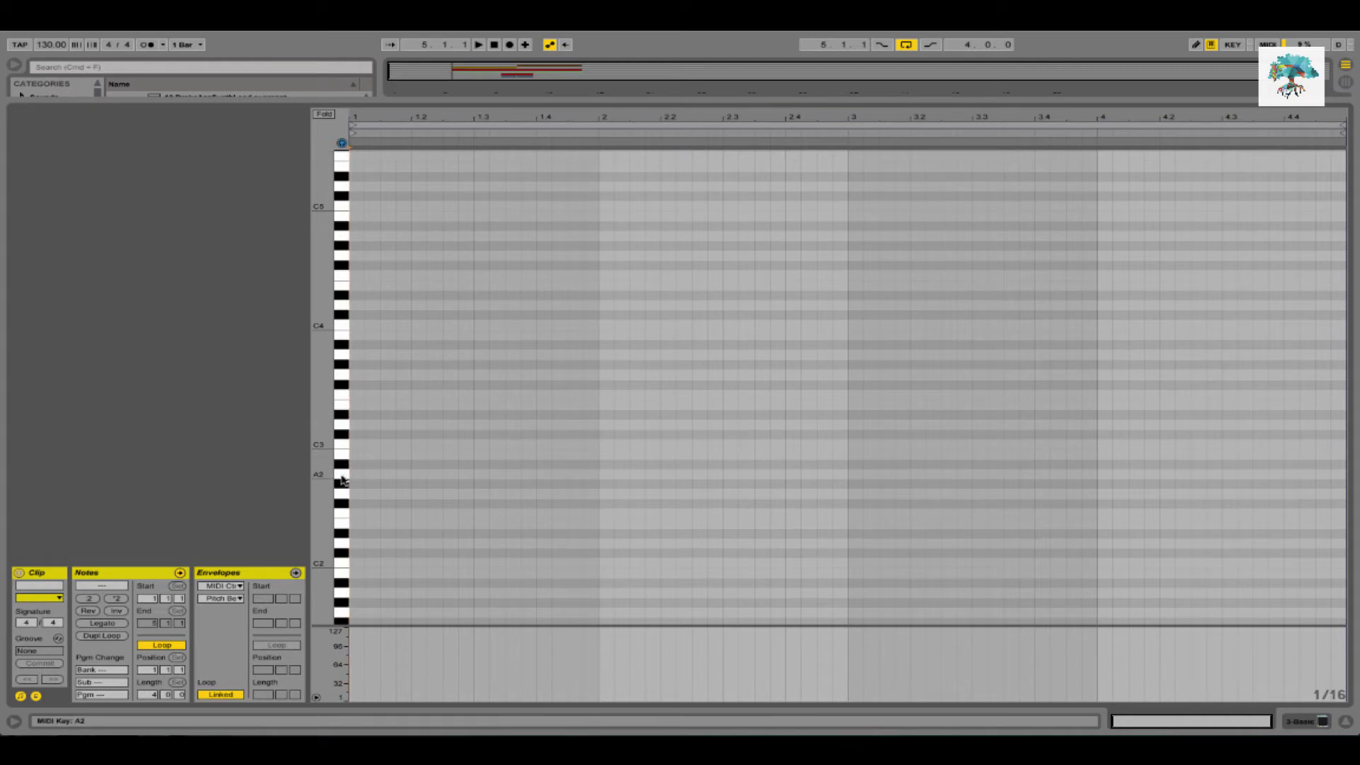
{"action": "scroll", "coordinate": [342, 455], "scroll_direction": "up", "scroll_amount": 2}
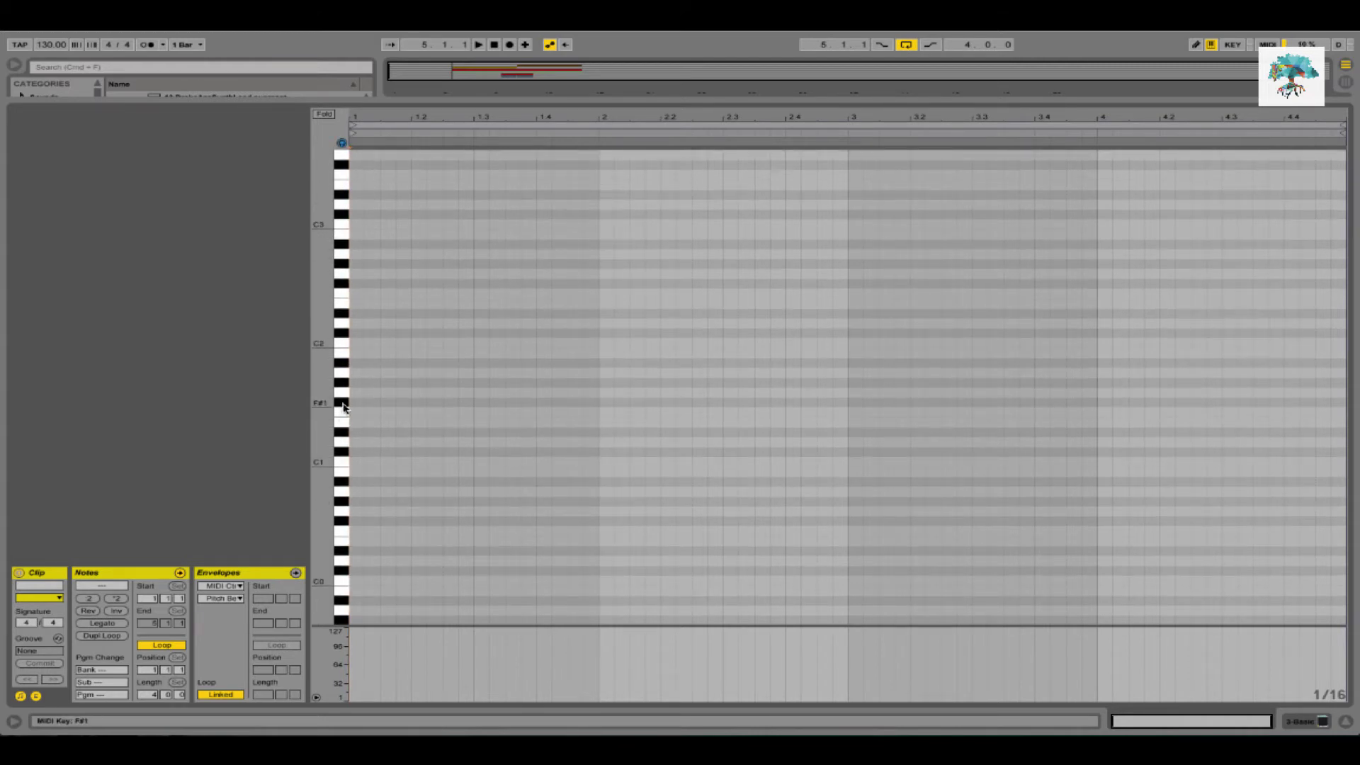
{"action": "key", "text": "space"}
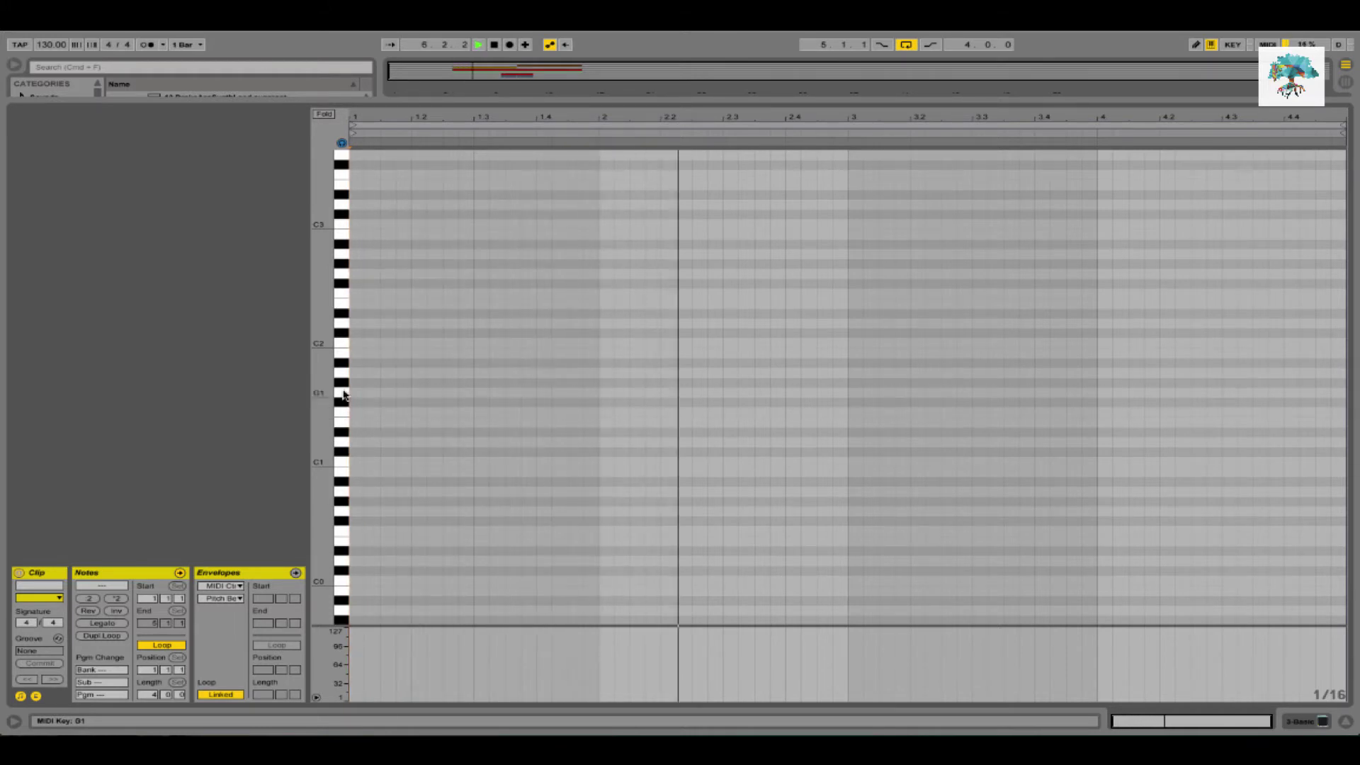
{"action": "key", "text": "space"}
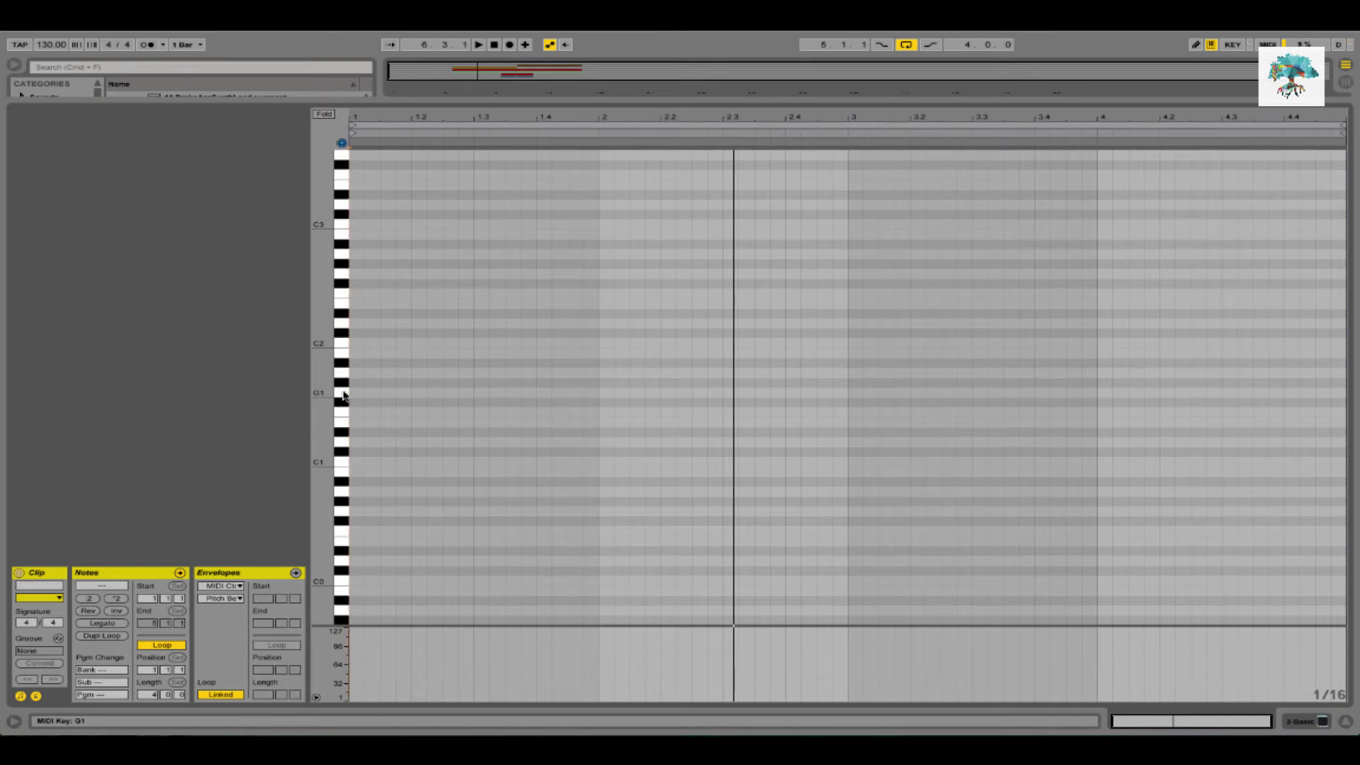
{"action": "key", "text": "space"}
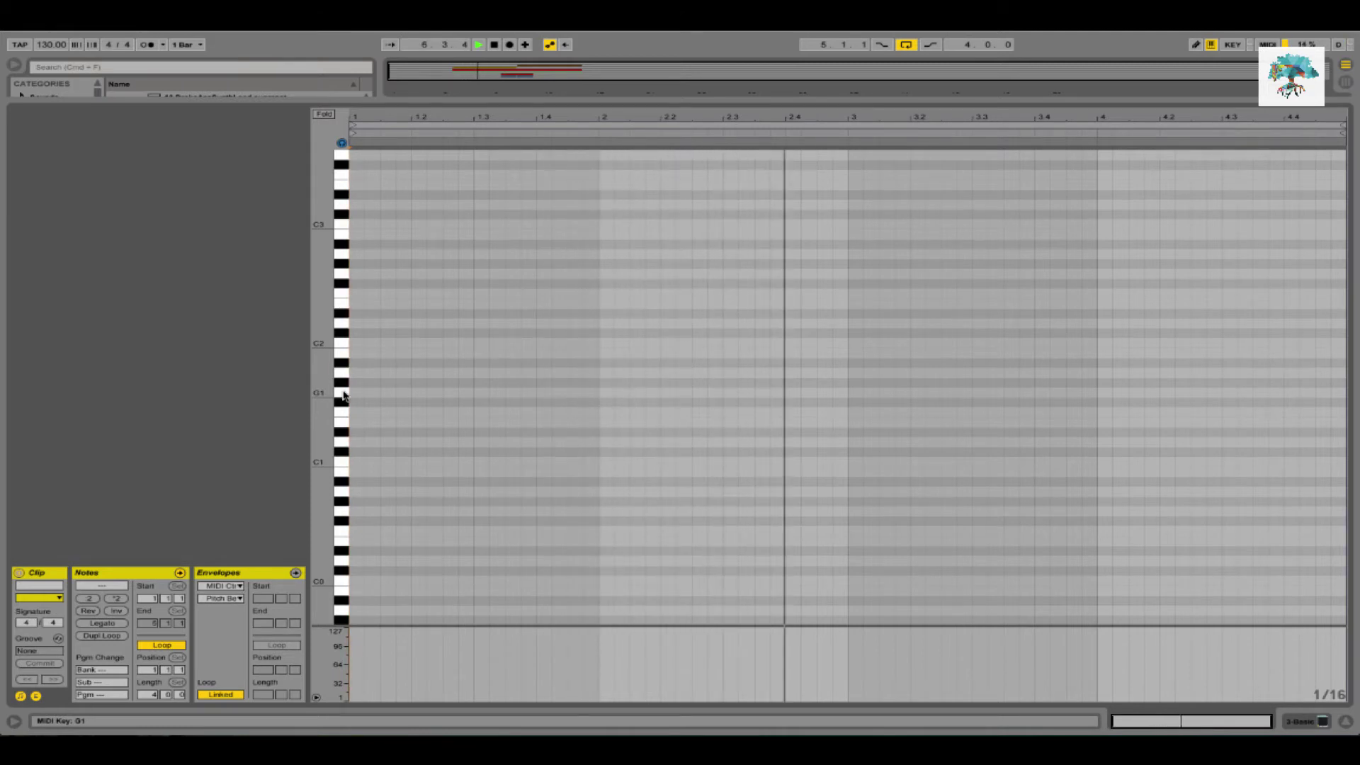
{"action": "key", "text": "space"}
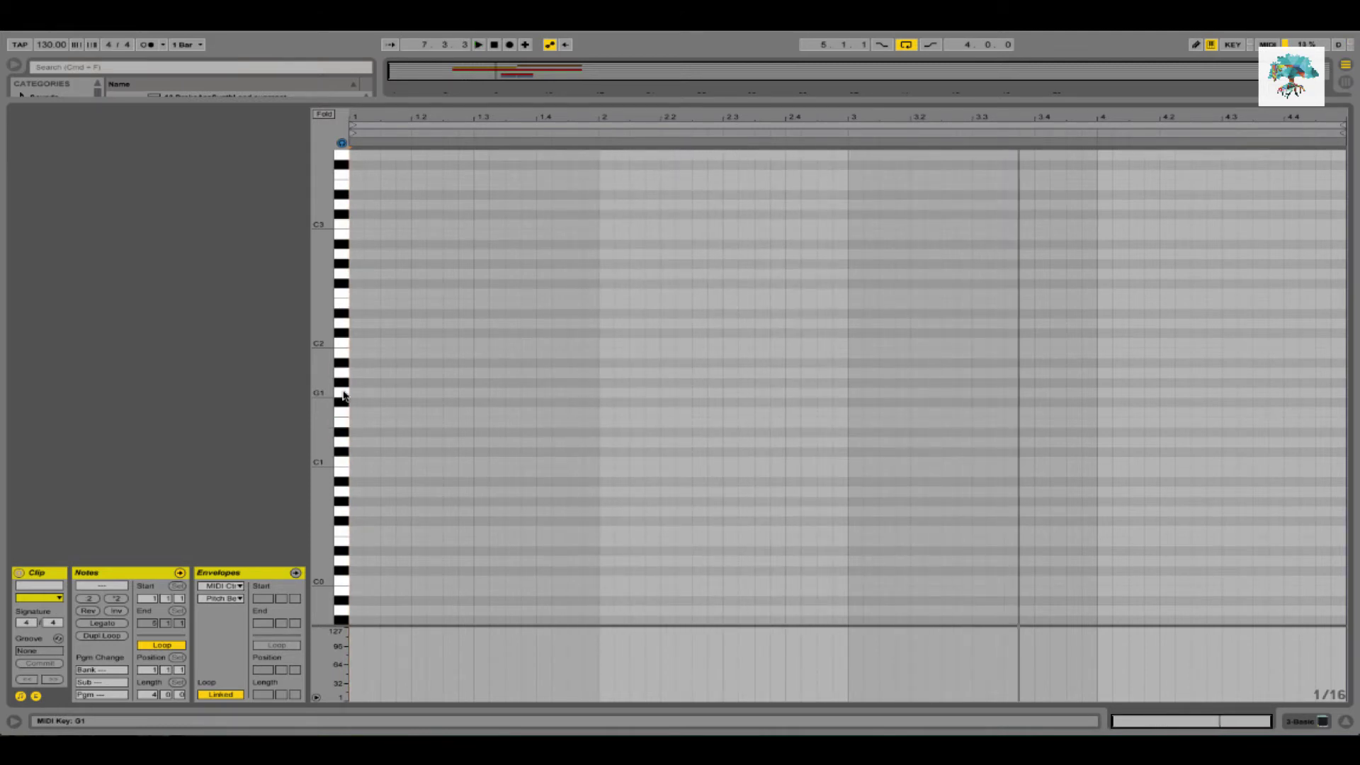
{"action": "key", "text": "space"}
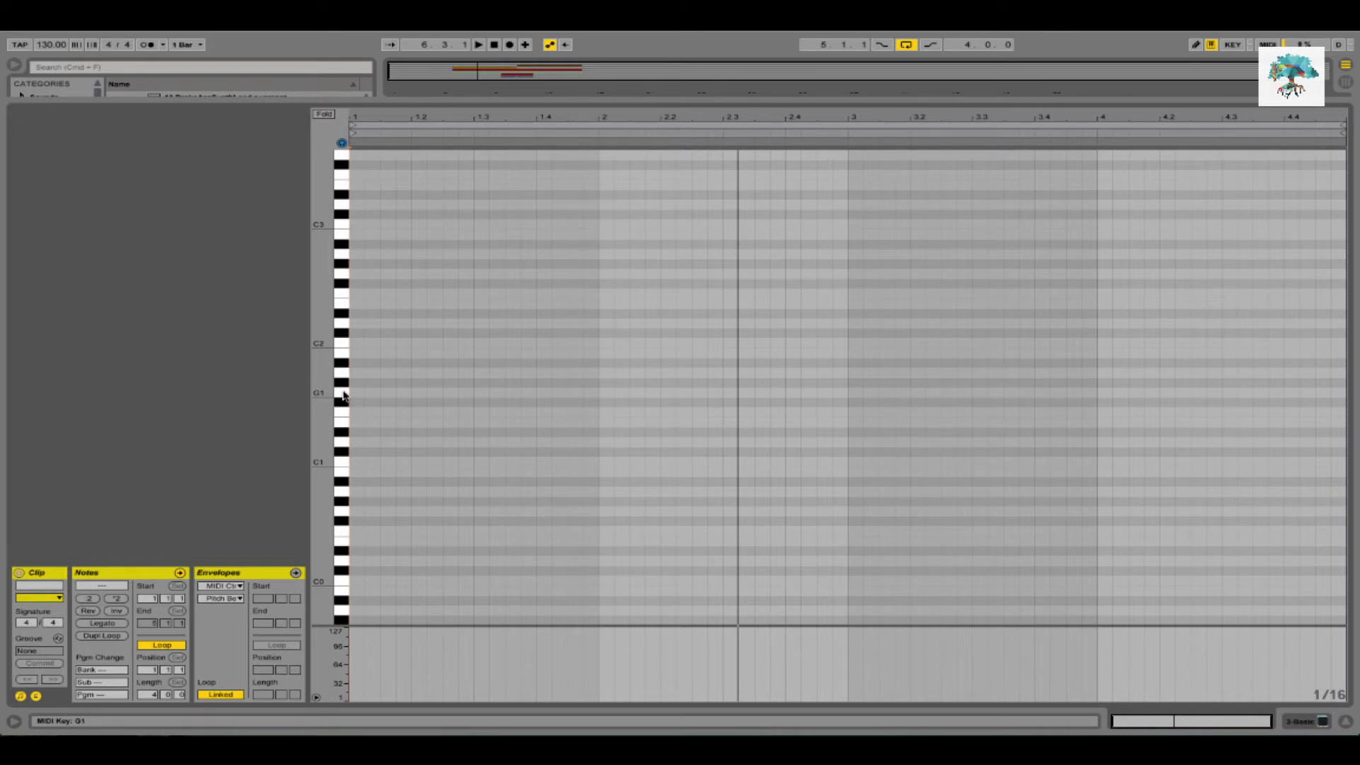
{"action": "key", "text": "space"}
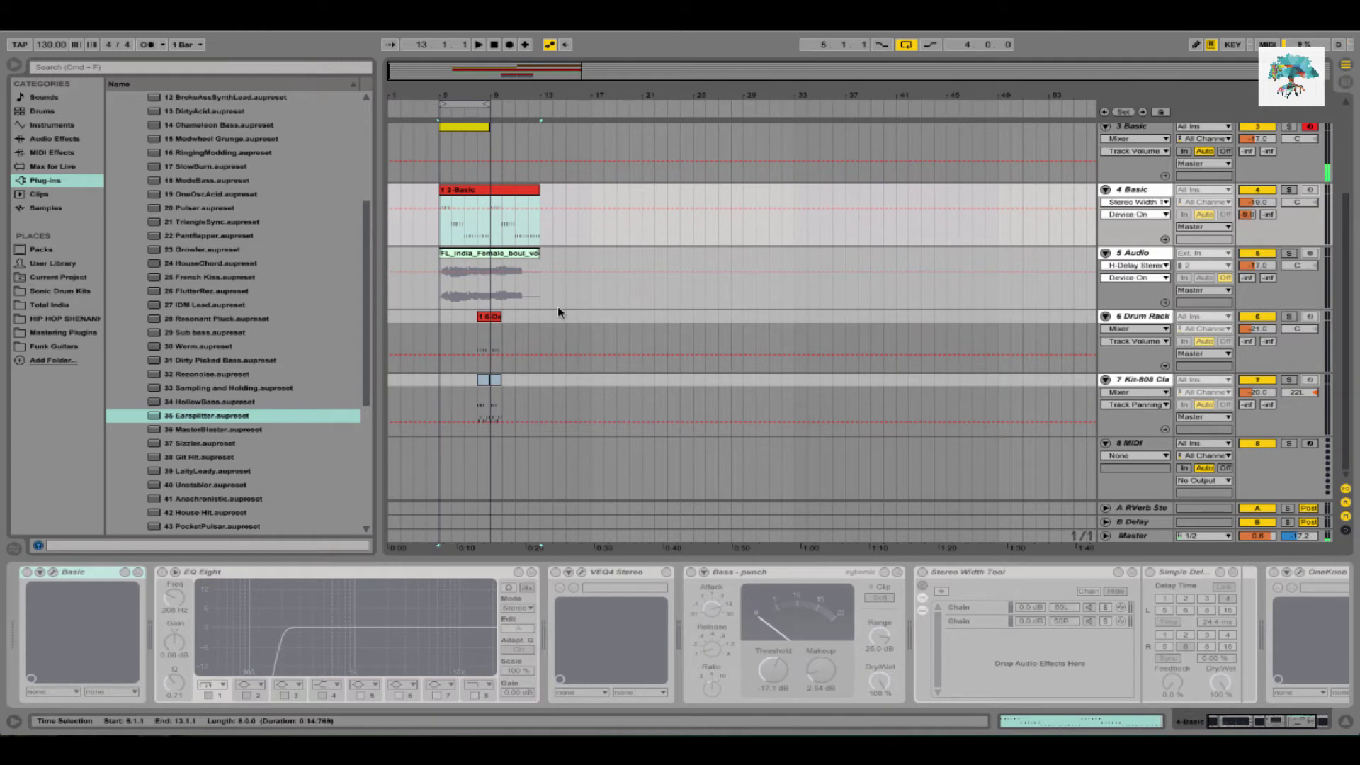
Play the looped section and check how the Basic synth tracks sit with the vocal and drums
{"action": "key", "text": "space"}
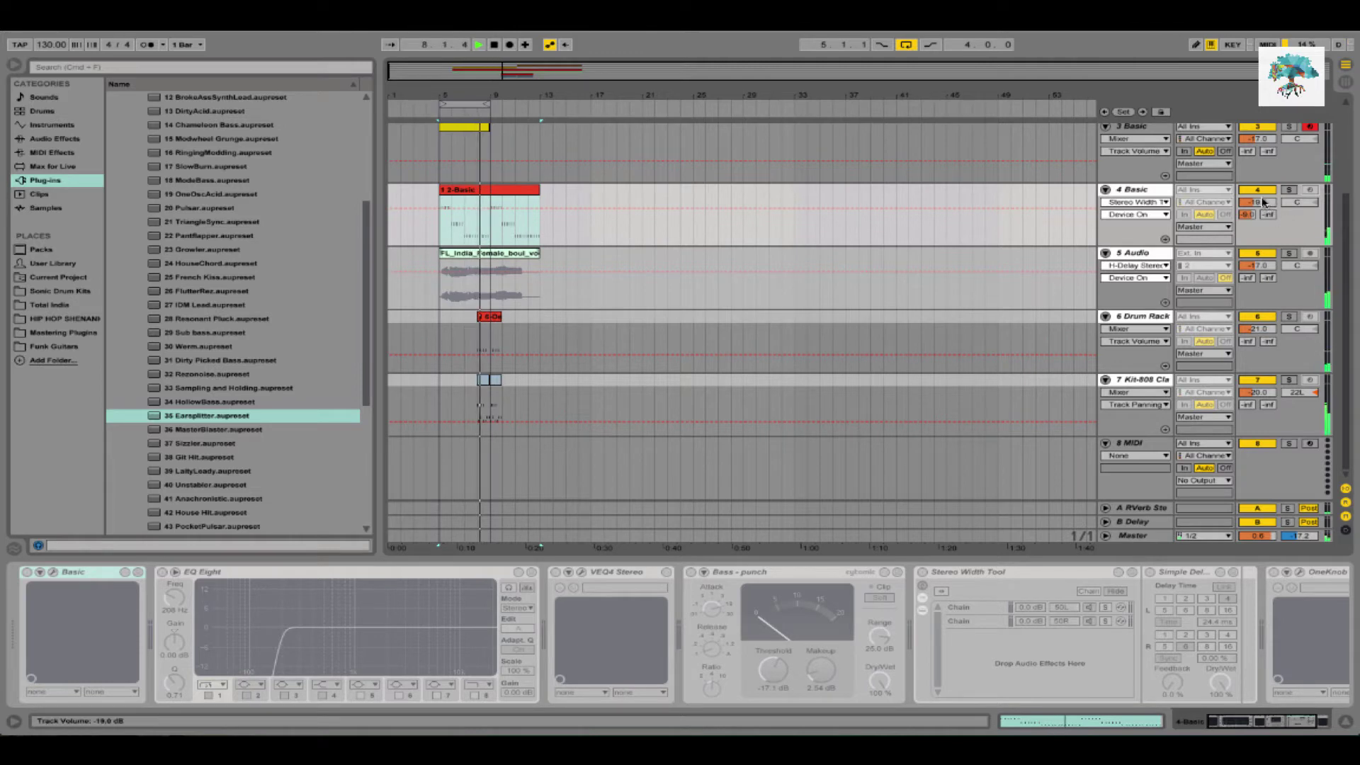
{"action": "scroll", "coordinate": [1263, 204], "scroll_direction": "up", "scroll_amount": 3}
{"action": "key", "text": "space"}
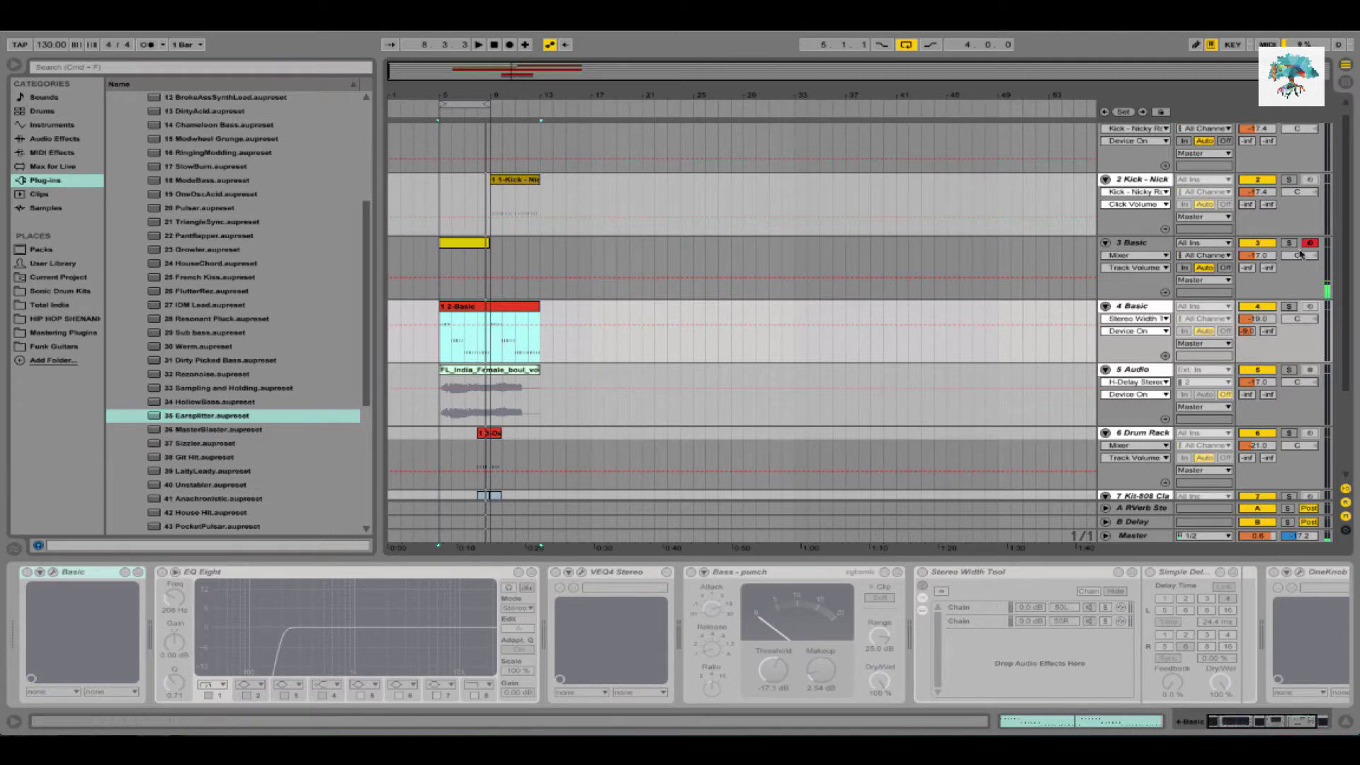
Open the Basic synth on the 3 Basic track and lower its Filter 2 frequency while auditioning the sound
{"action": "left_click", "coordinate": [747, 255]}
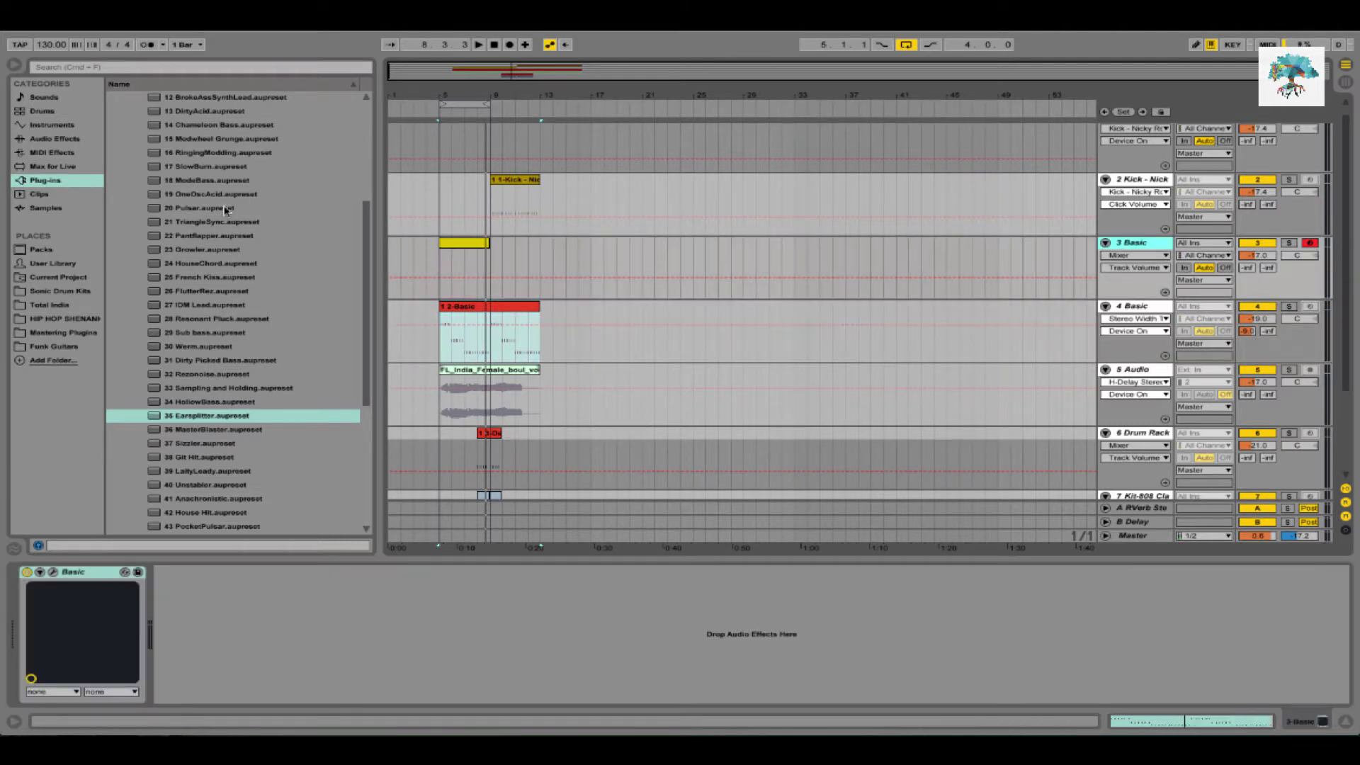
{"action": "left_click", "coordinate": [39, 140]}
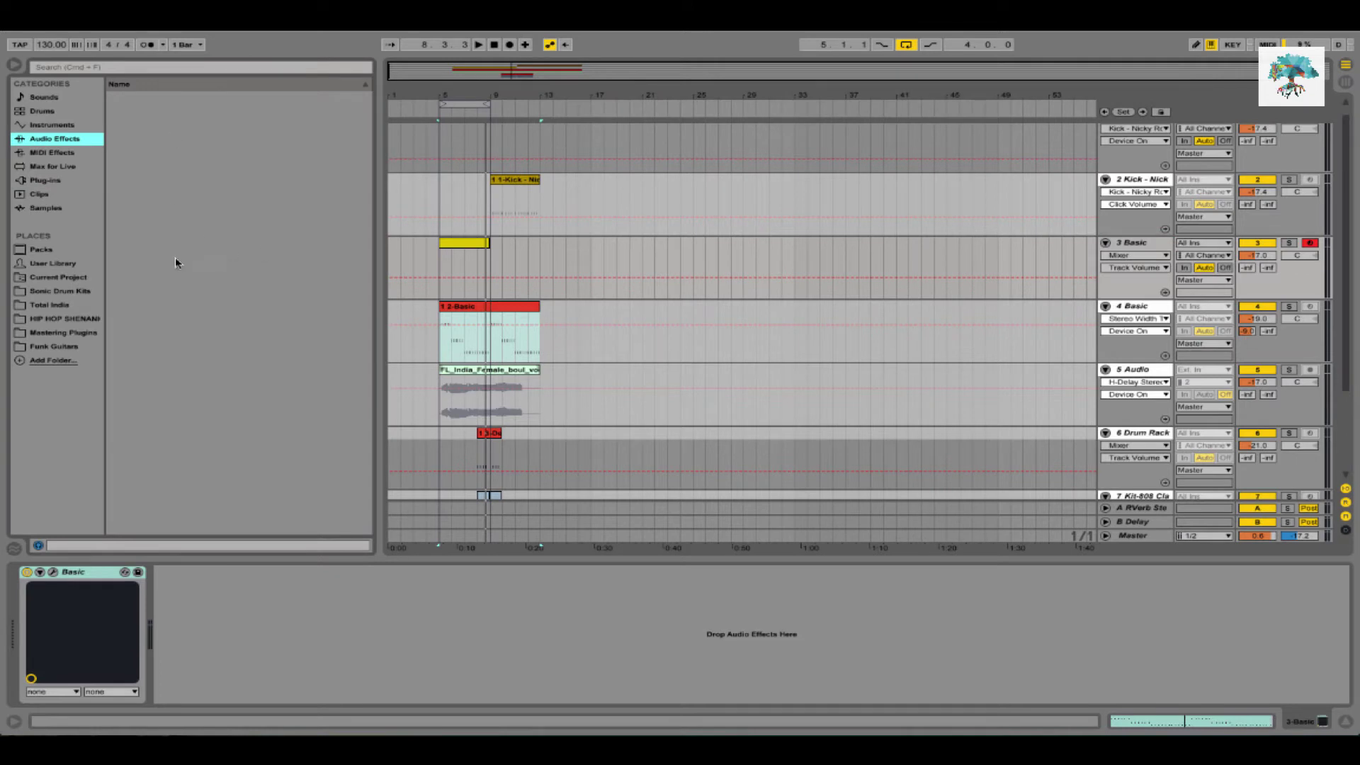
{"action": "left_click", "coordinate": [111, 112]}
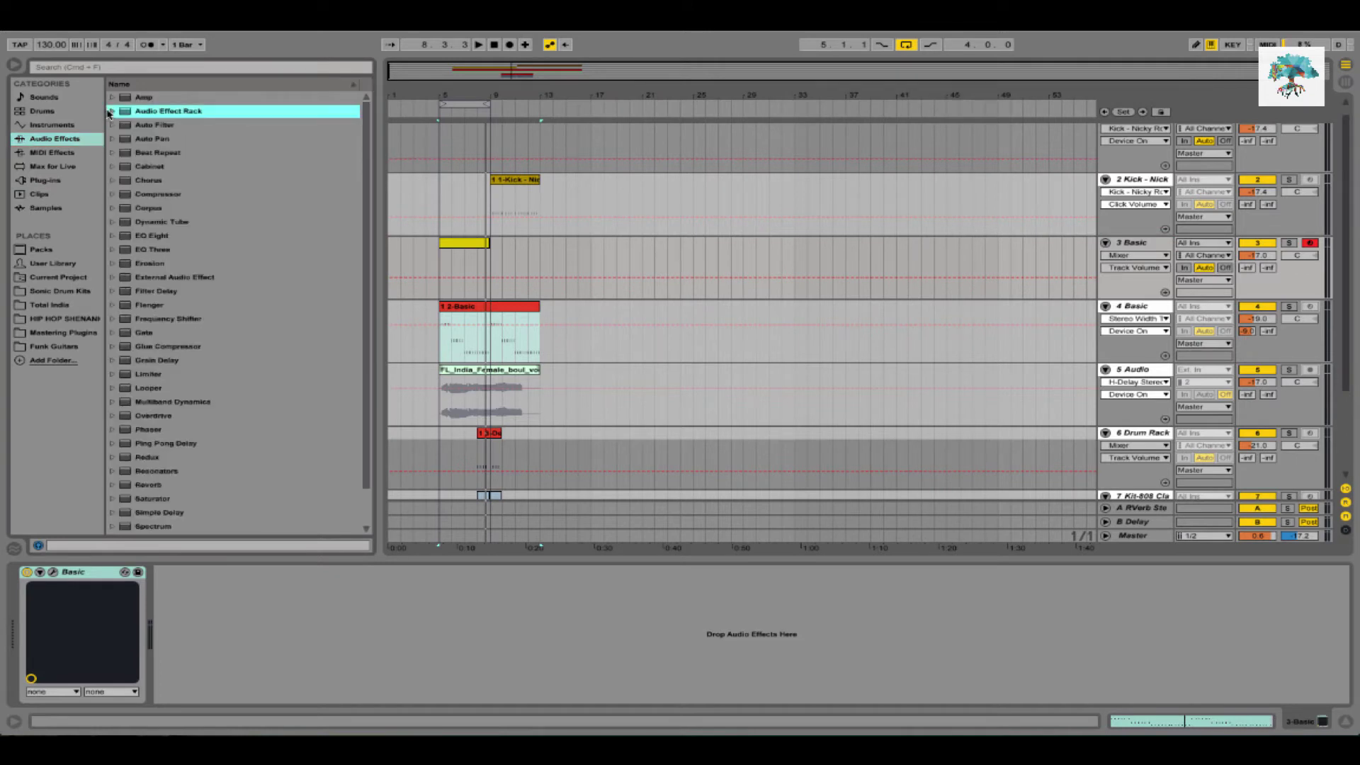
{"action": "left_click", "coordinate": [54, 572]}
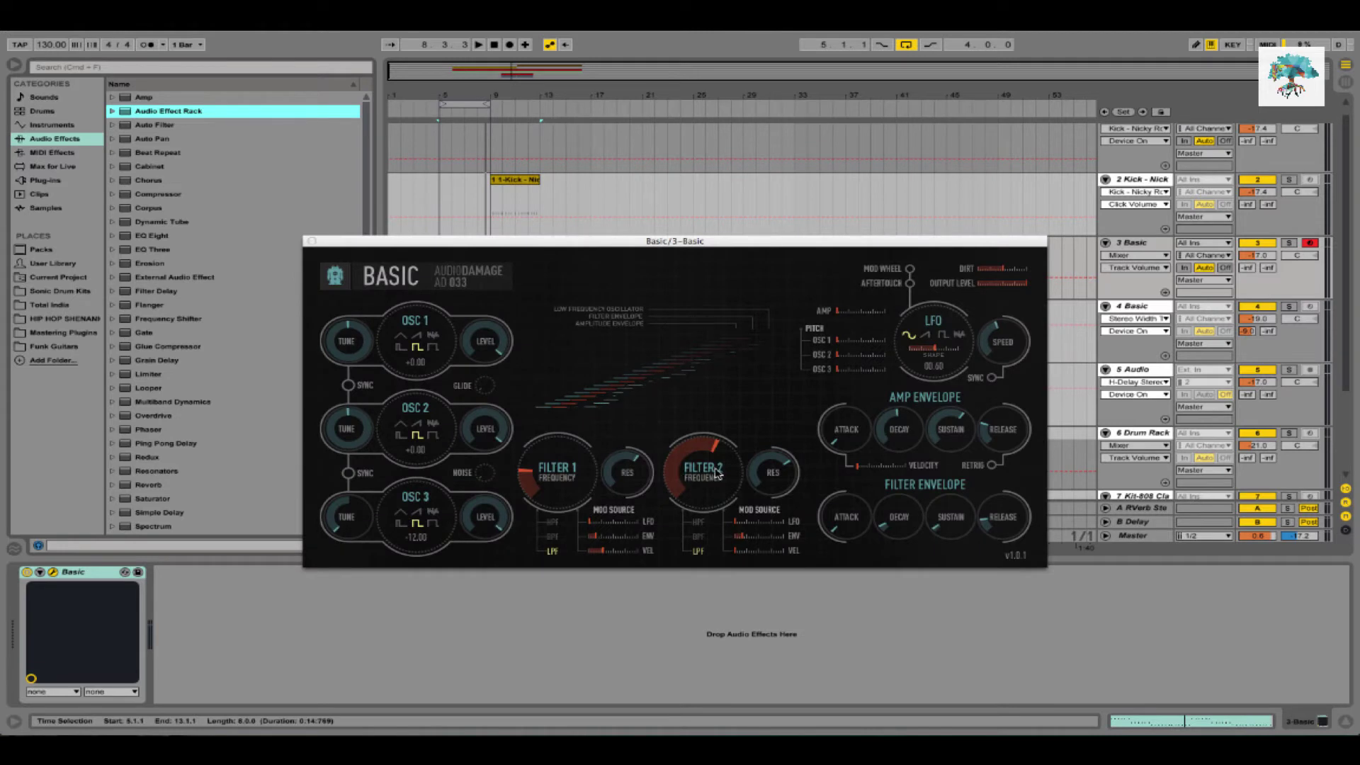
{"action": "left_click_drag", "start_coordinate": [716, 475], "coordinate": [712, 533]}
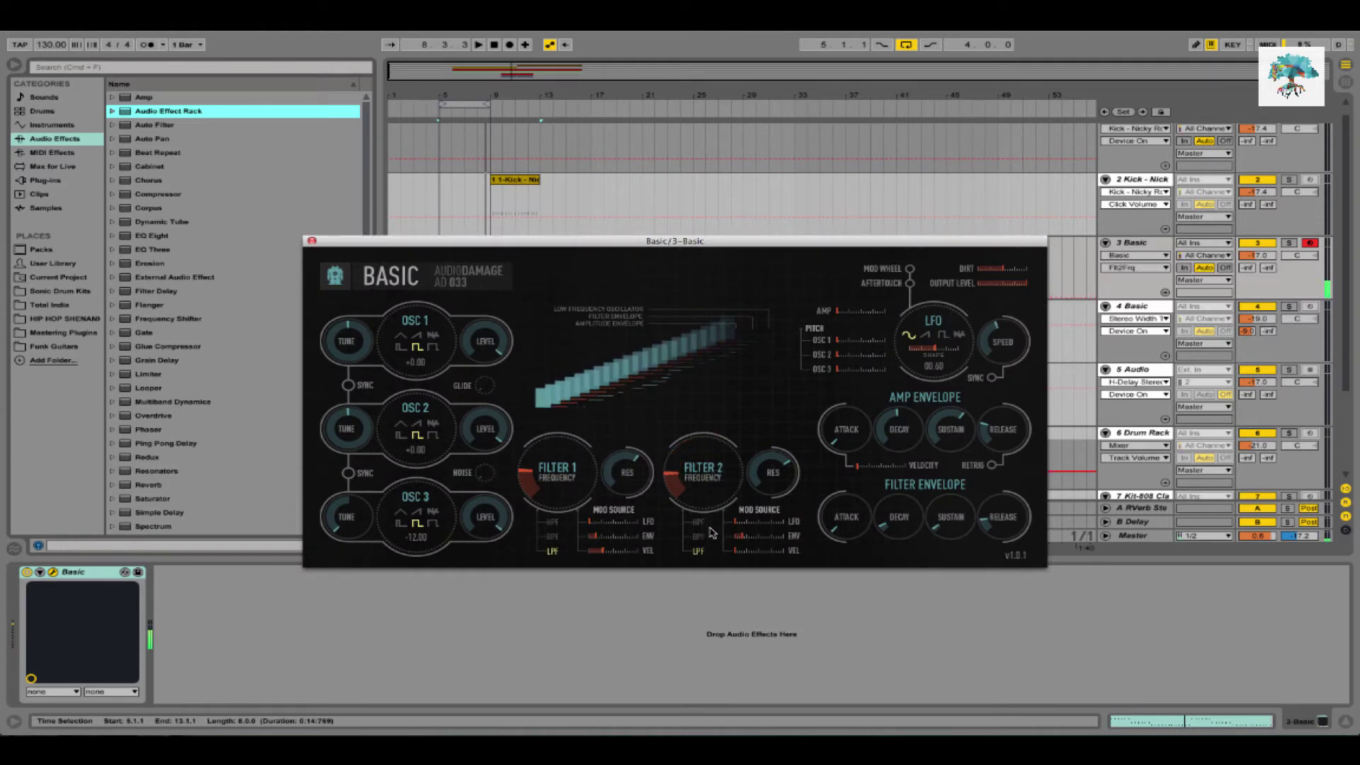
{"action": "key", "text": "space"}
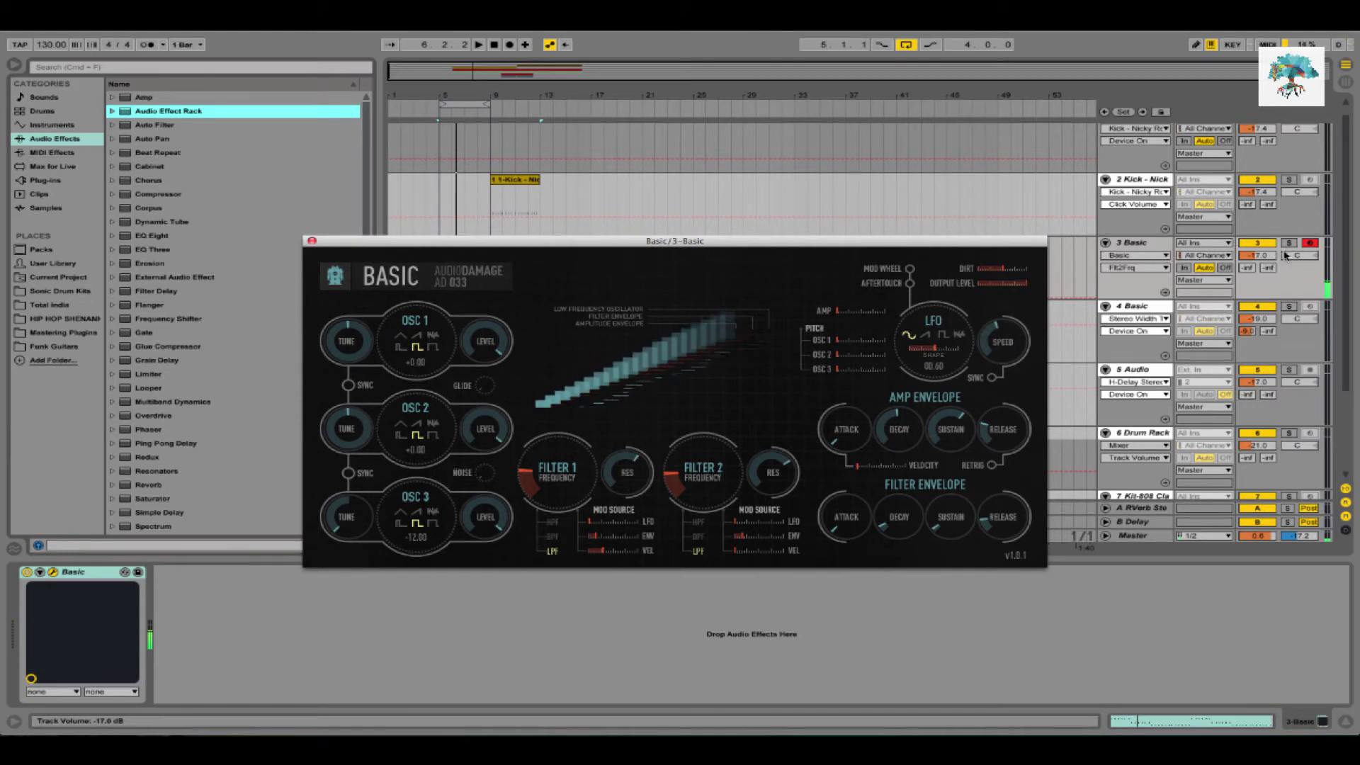
{"action": "left_click_drag", "start_coordinate": [703, 478], "coordinate": [704, 486]}
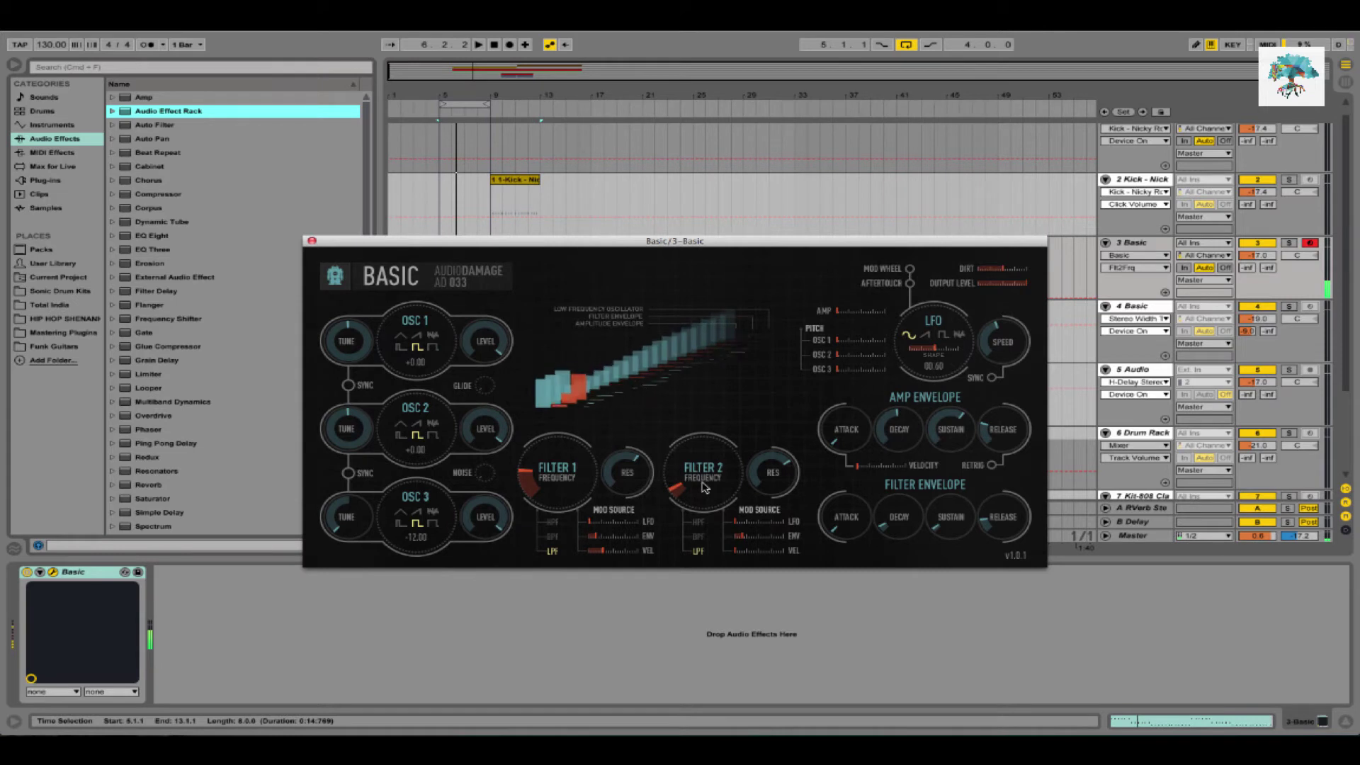
{"action": "key", "text": "space"}
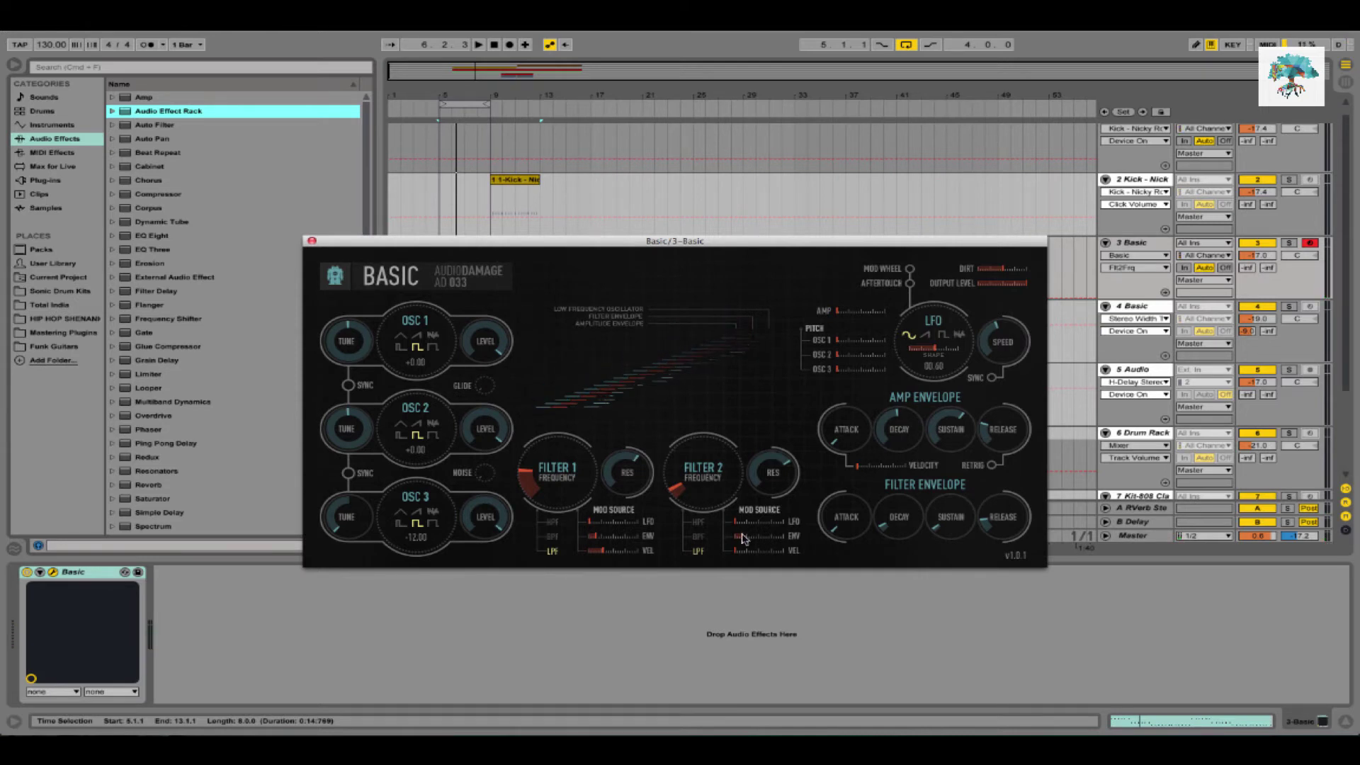
Adjust Filter 2's envelope modulation, raise the filter envelope attack slightly, and close the synth window after auditioning
{"action": "left_click_drag", "start_coordinate": [743, 538], "coordinate": [730, 542]}
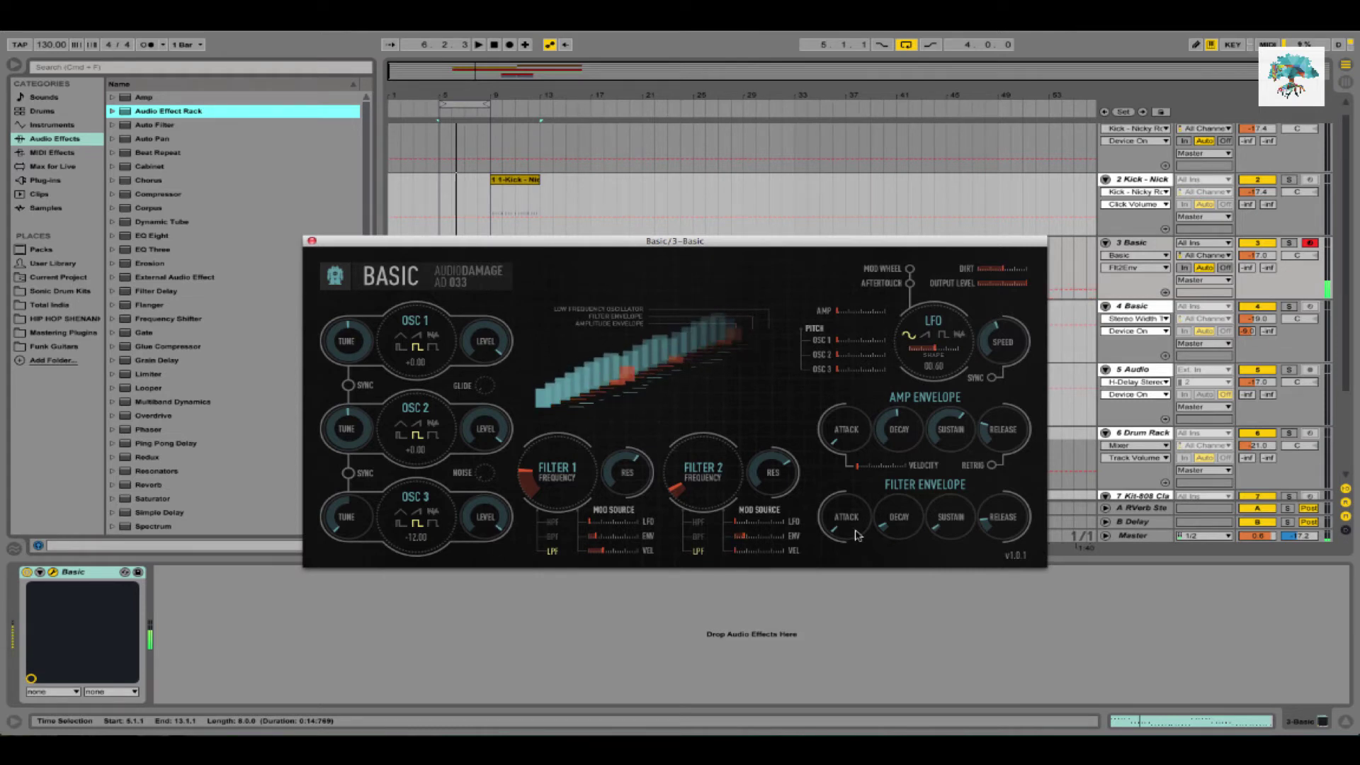
{"action": "left_click", "coordinate": [843, 419]}
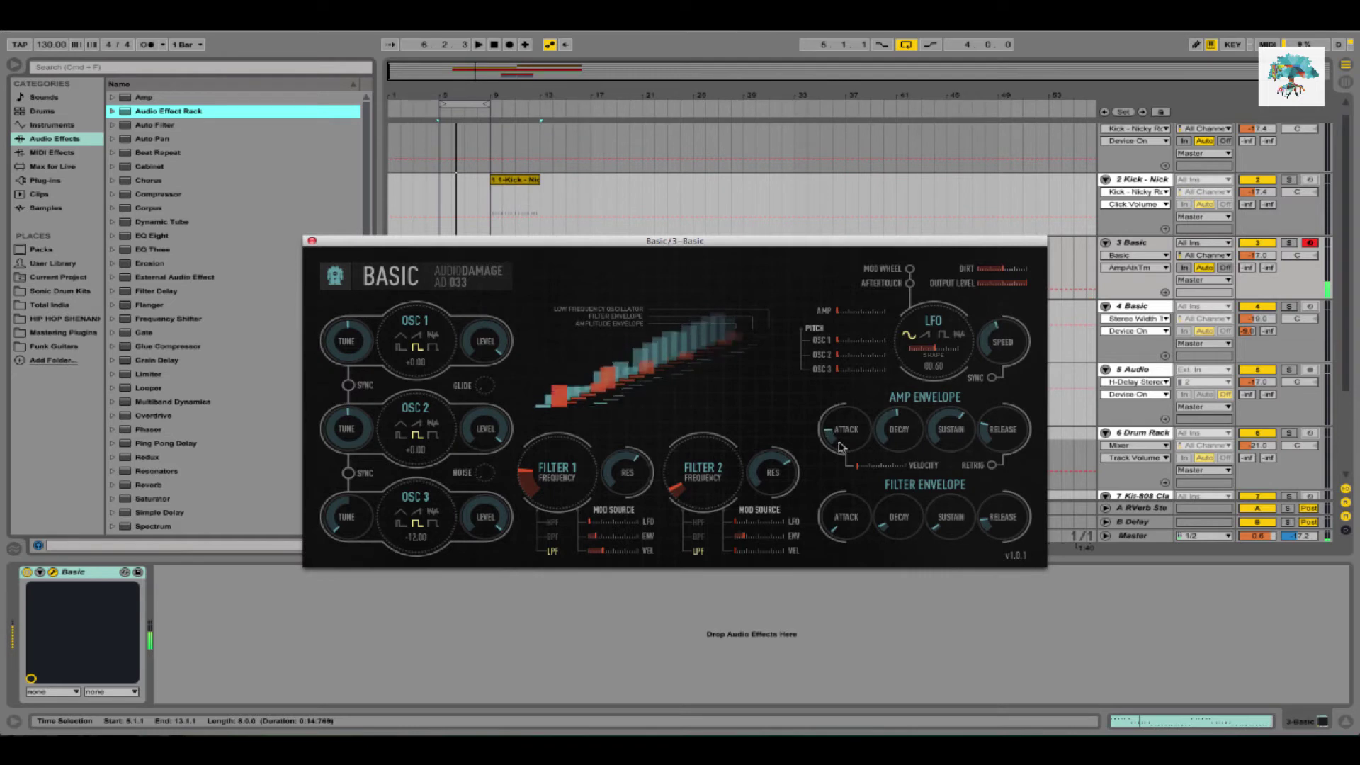
{"action": "left_click", "coordinate": [848, 521]}
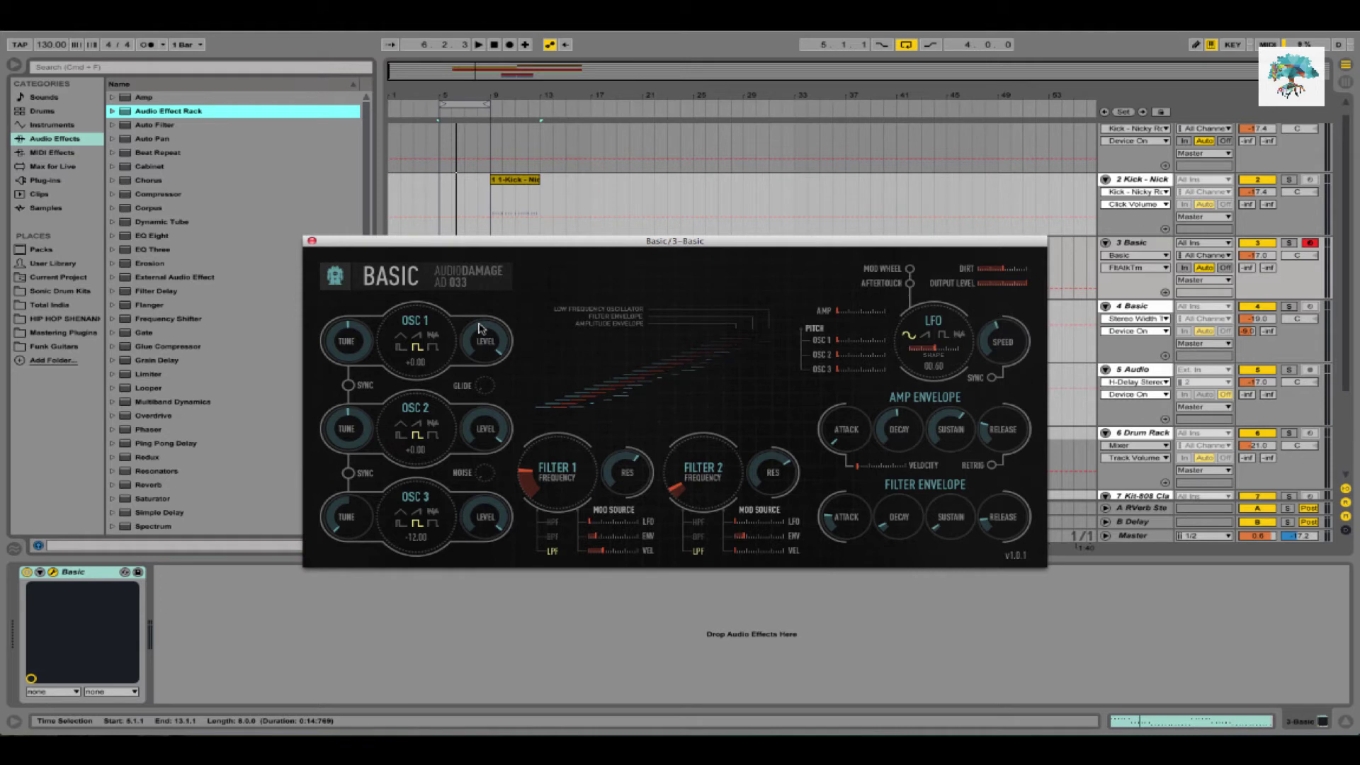
{"action": "key", "text": "space"}
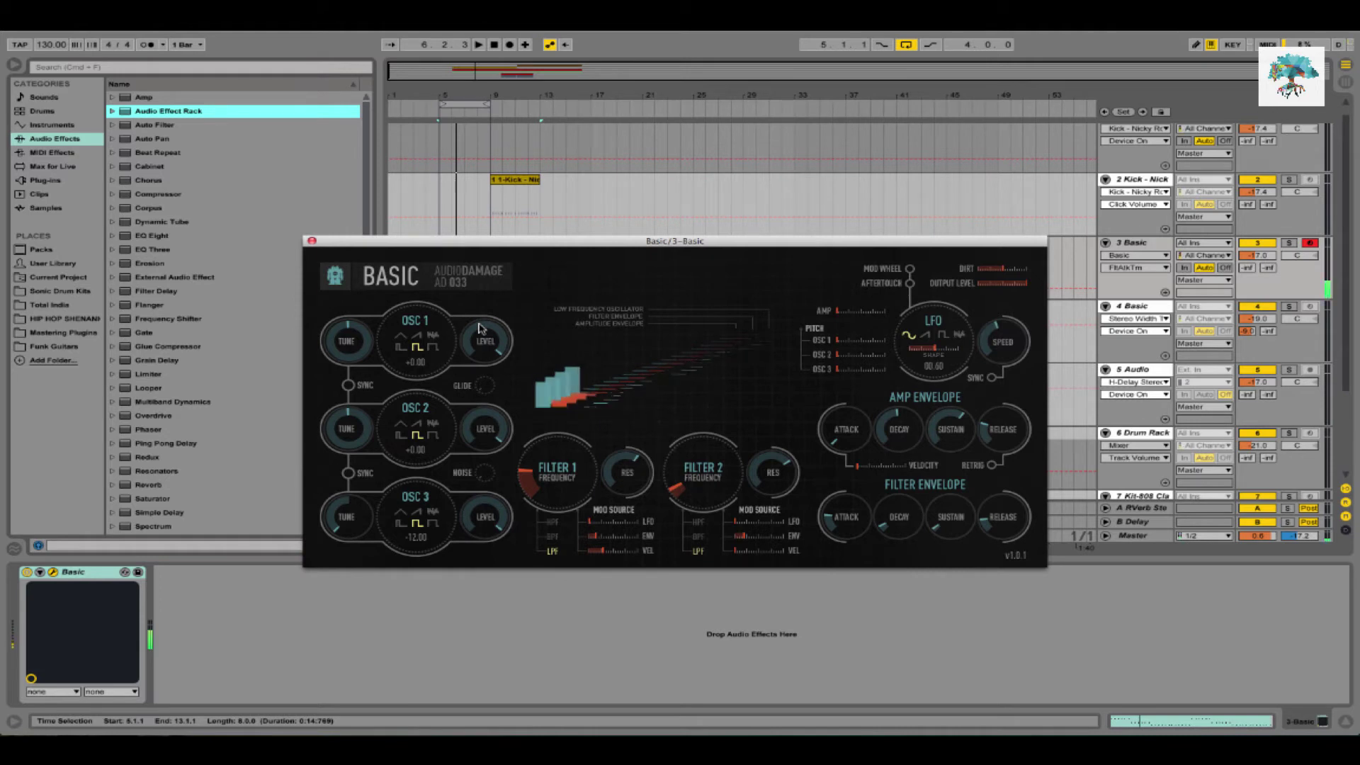
{"action": "key", "text": "space"}
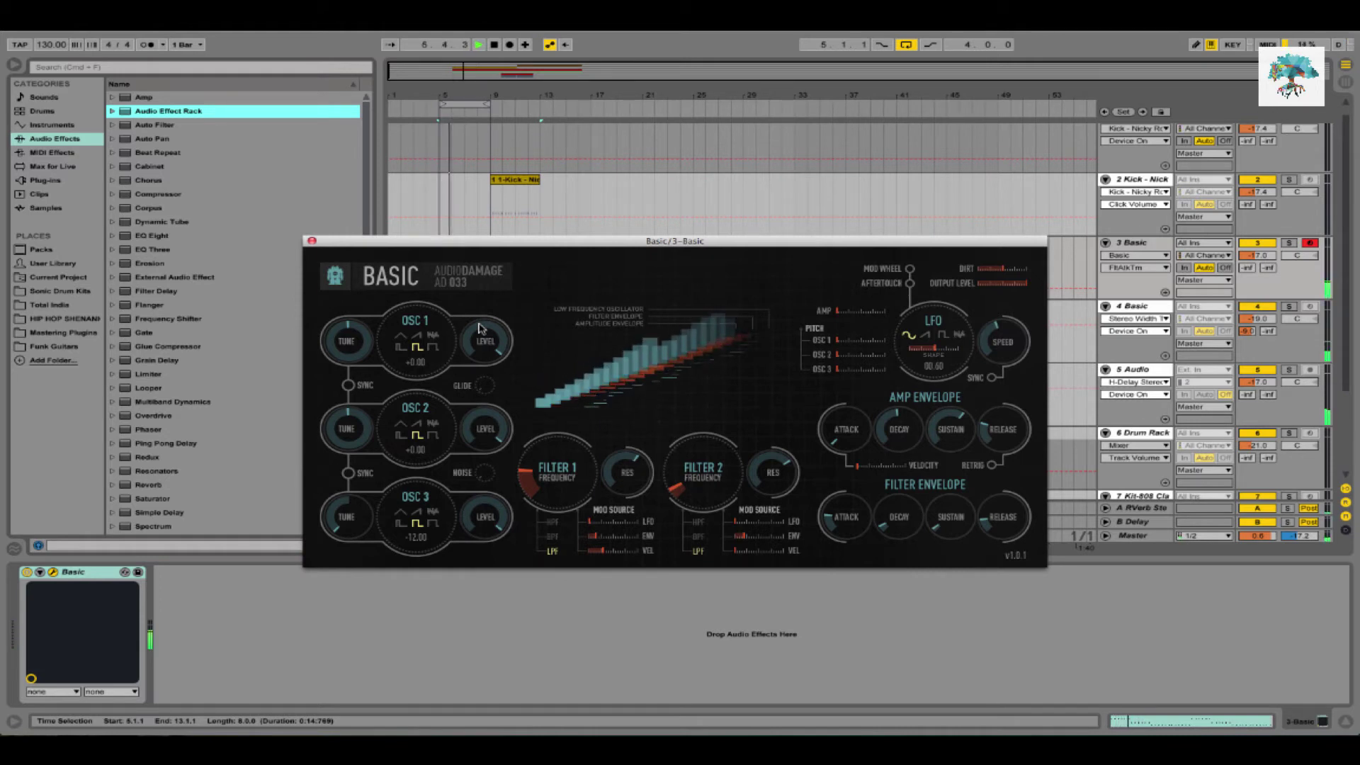
{"action": "key", "text": "super+alt+p"}
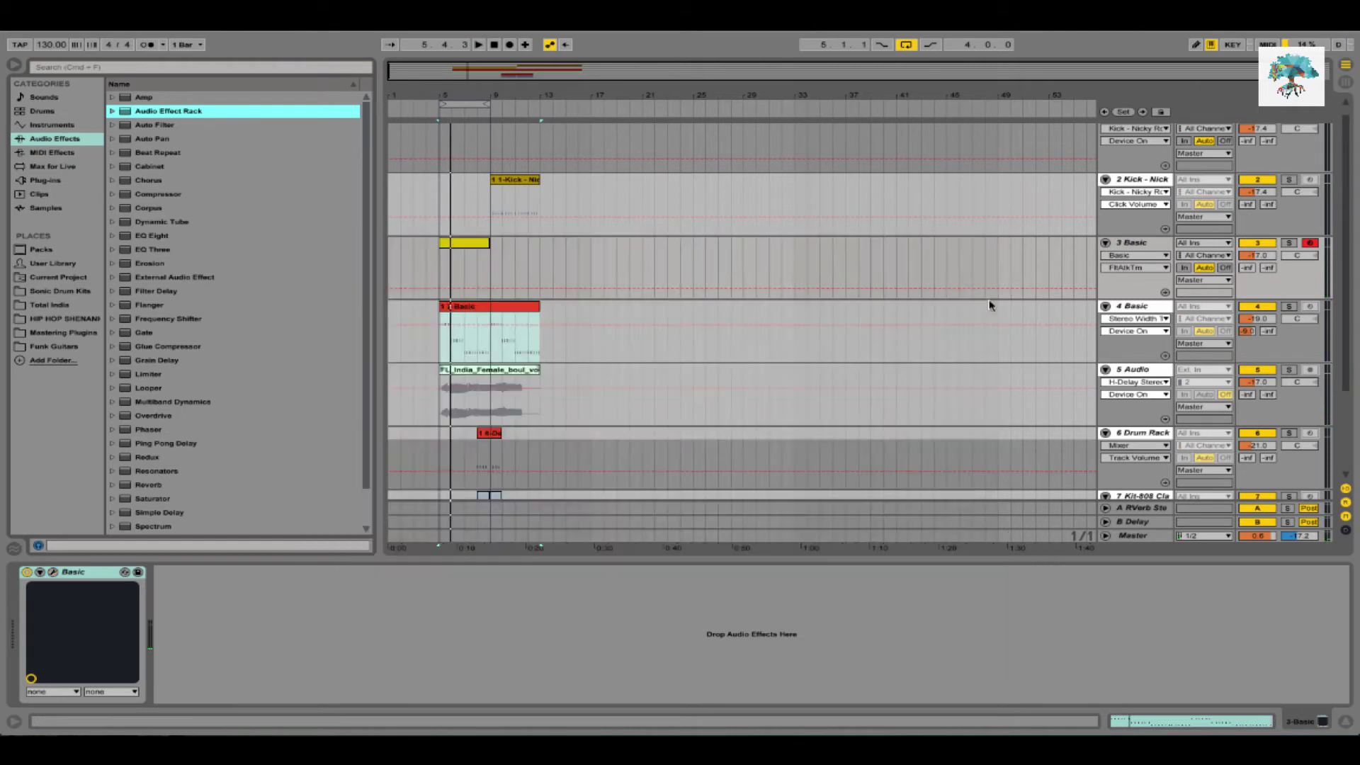
Deactivate the 4 Basic track and turn on the metronome, playing the looped section to rehearse the new part
{"action": "left_click", "coordinate": [1270, 306]}
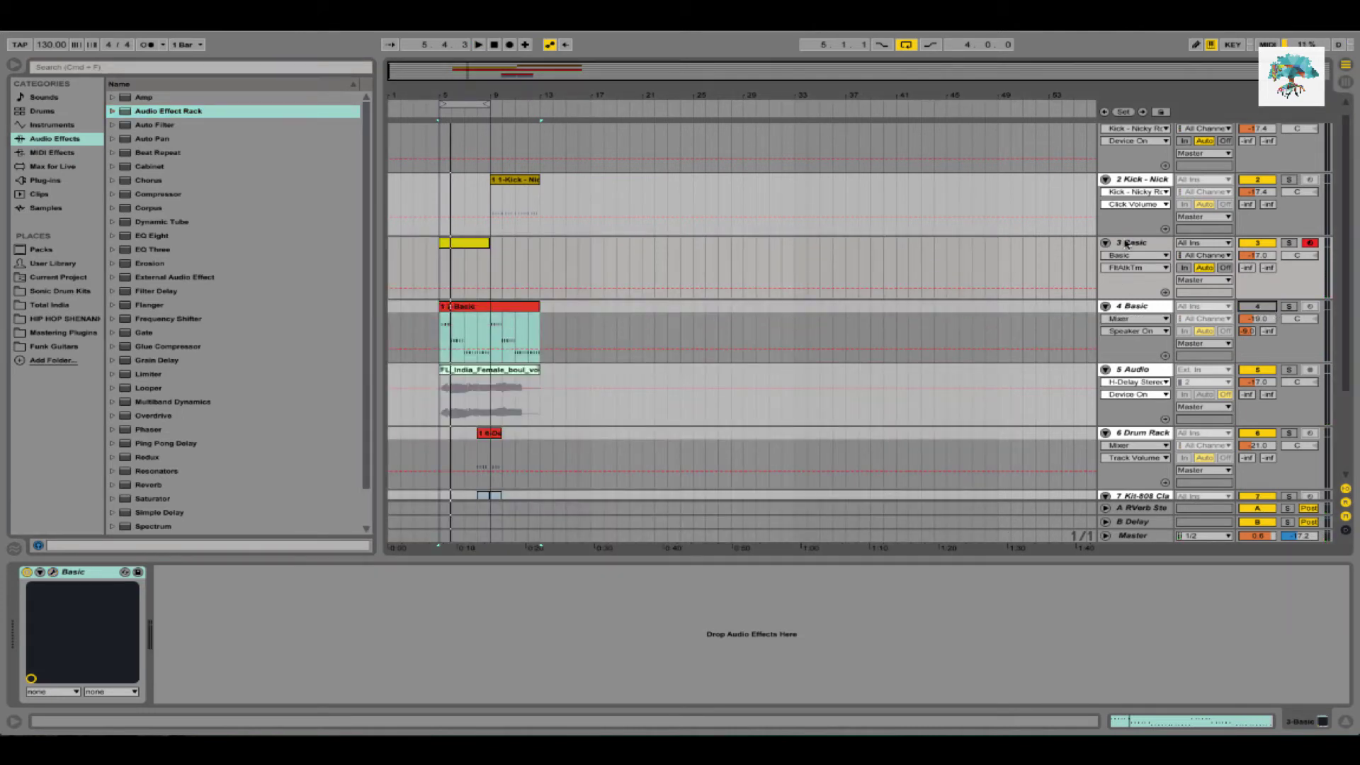
{"action": "key", "text": "space"}
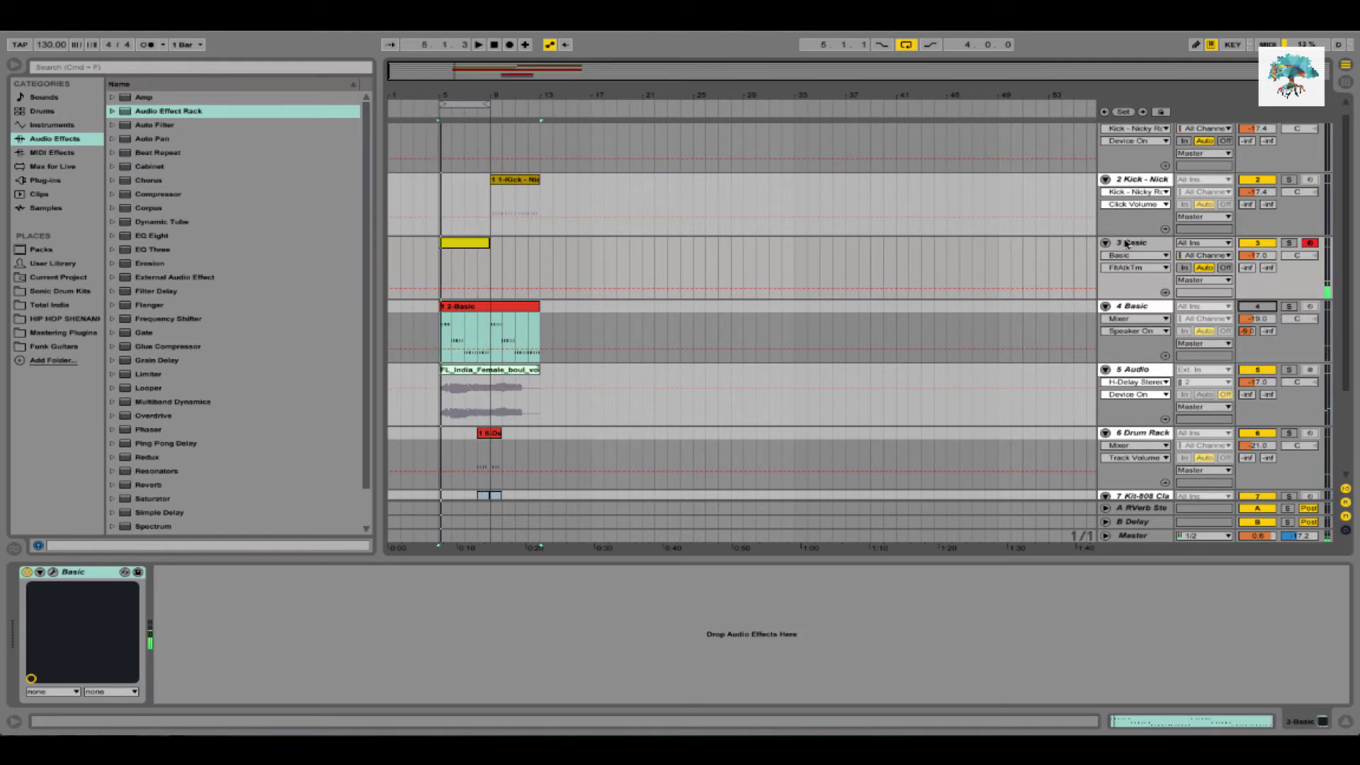
{"action": "key", "text": "space"}
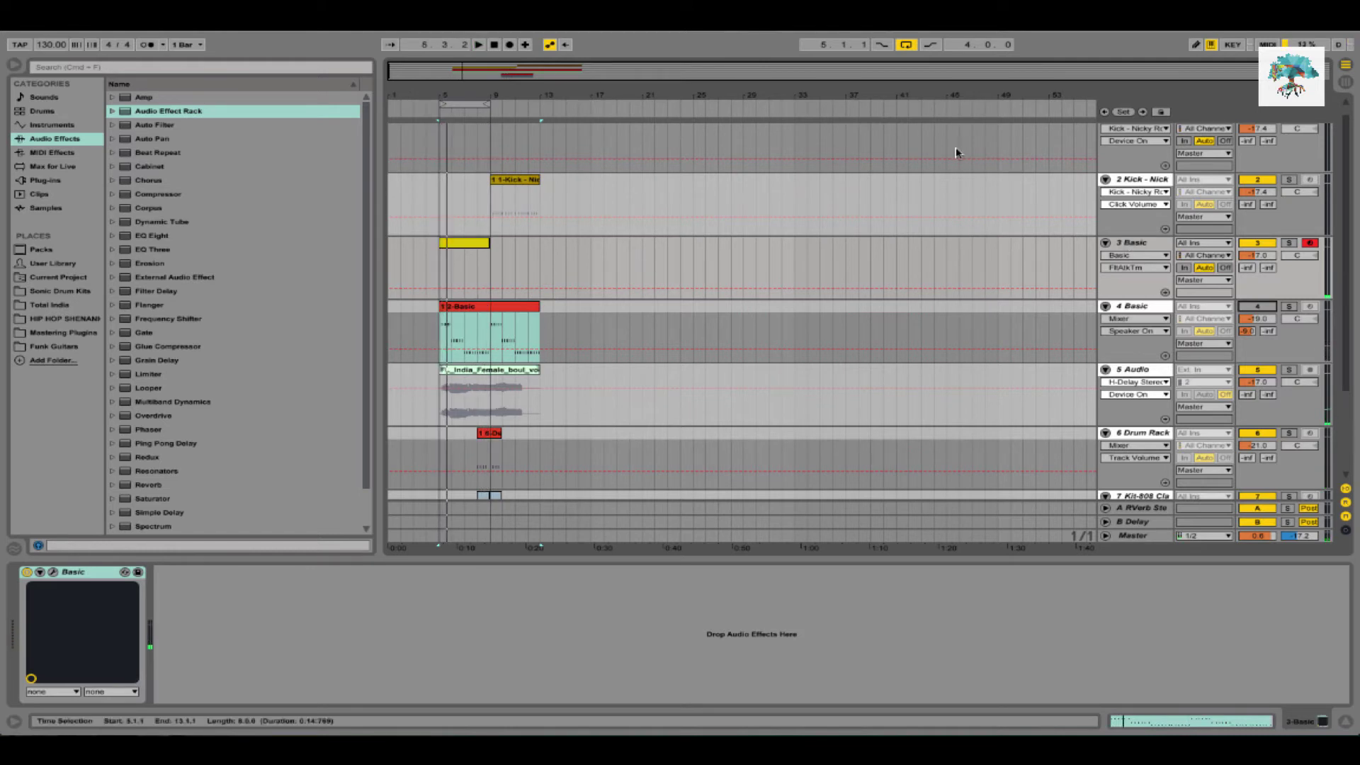
{"action": "left_click", "coordinate": [152, 44]}
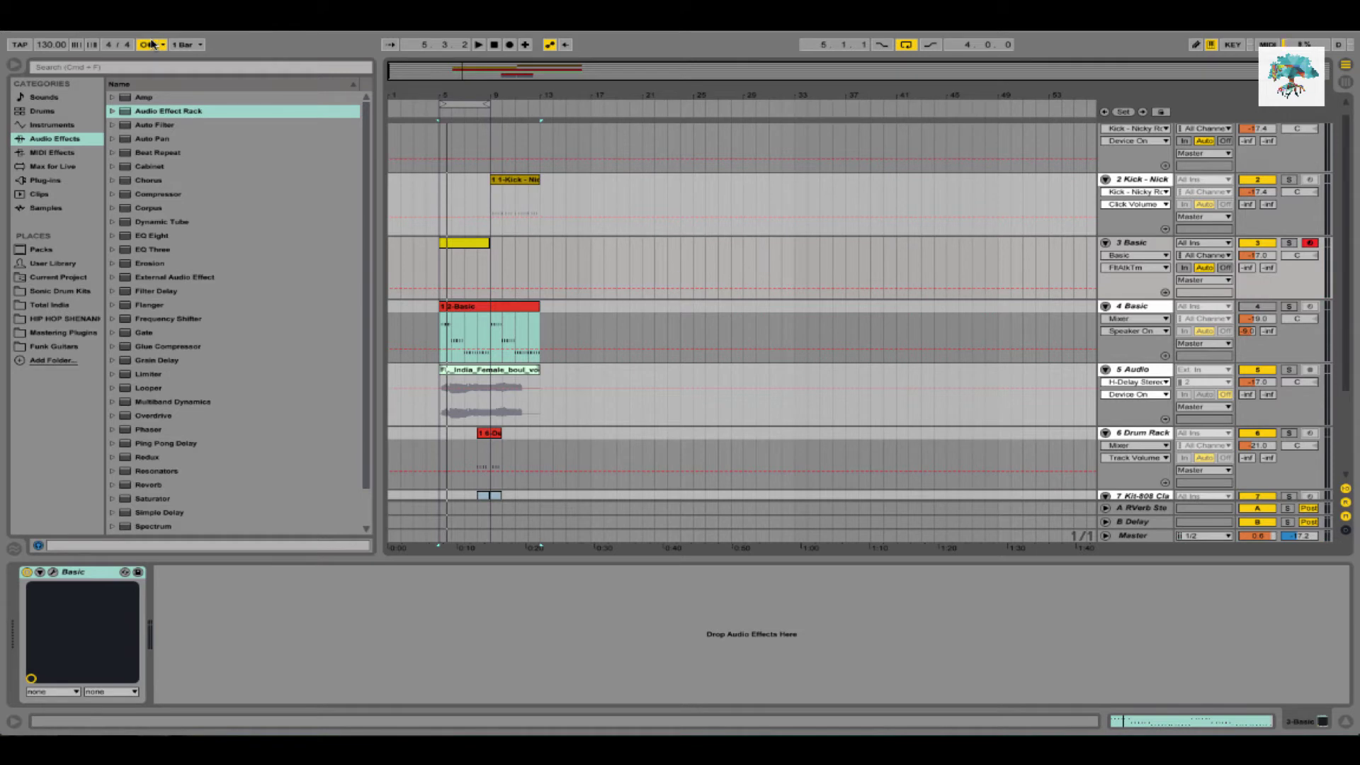
{"action": "key", "text": "space"}
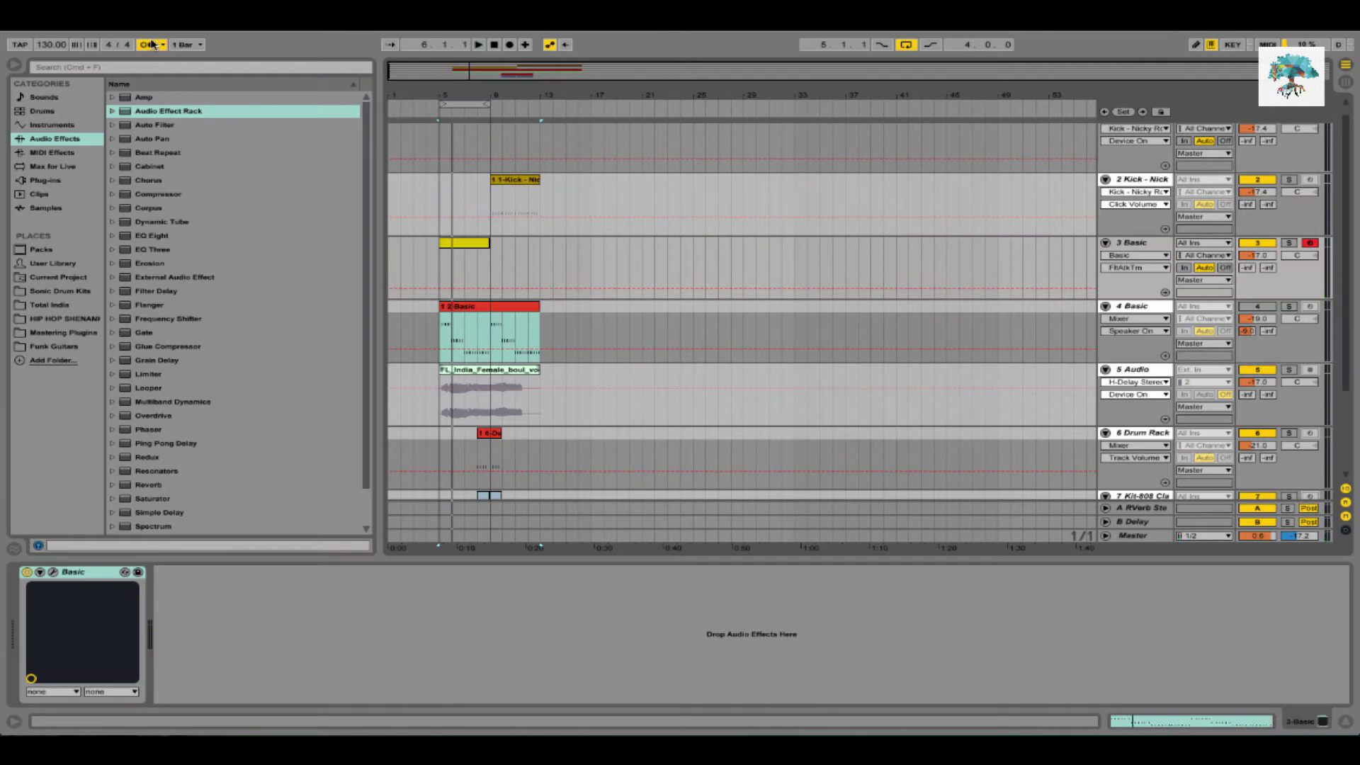
Map the R key to the transport's Global Record control and leave key mapping mode
{"action": "left_click", "coordinate": [1233, 44]}
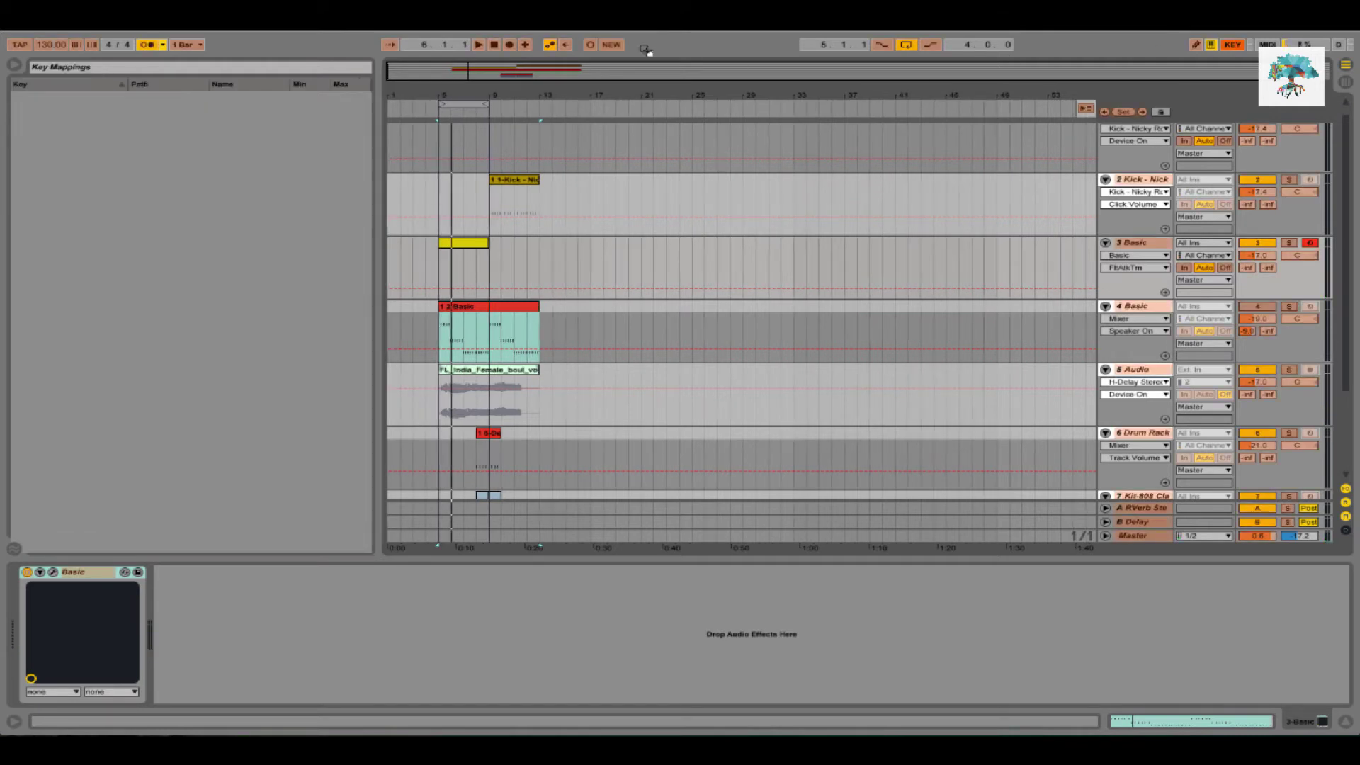
{"action": "left_click", "coordinate": [509, 46]}
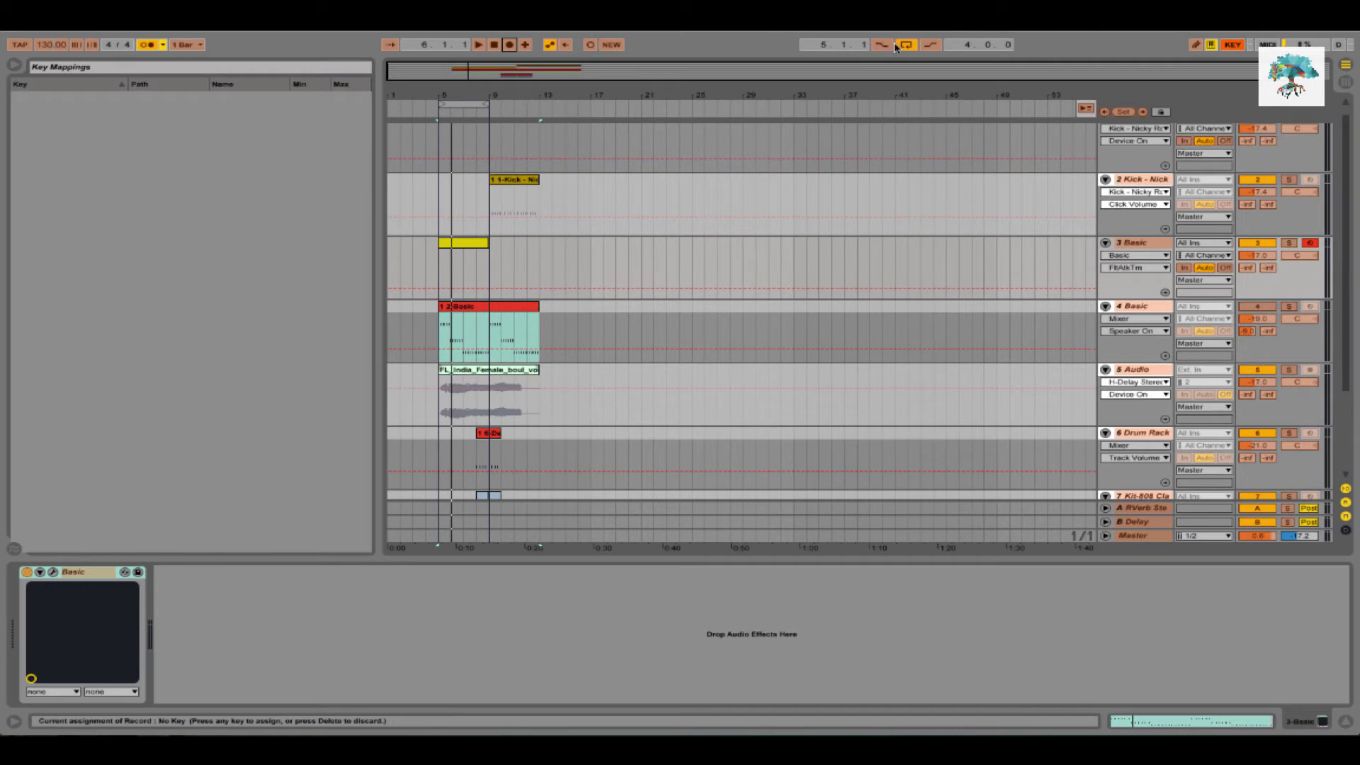
{"action": "key", "text": "r"}
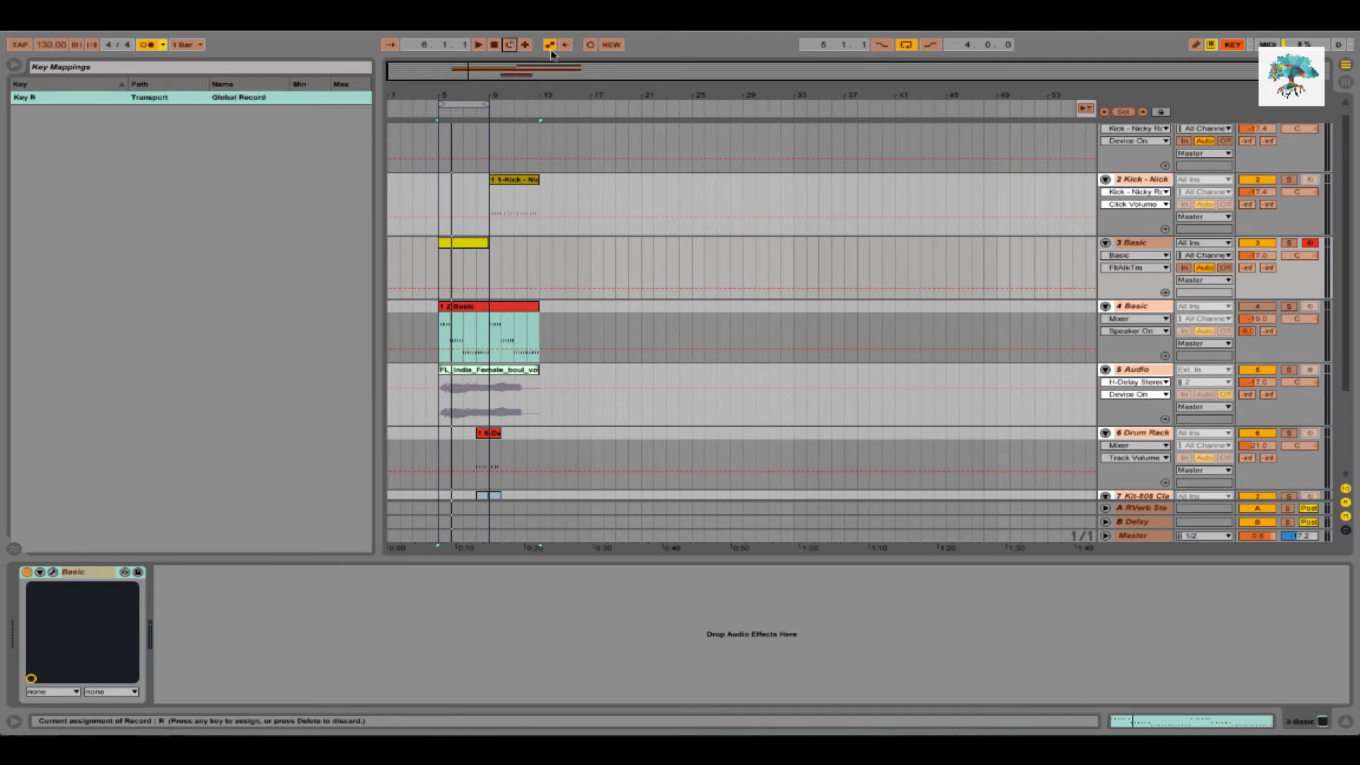
{"action": "left_click", "coordinate": [1232, 45]}
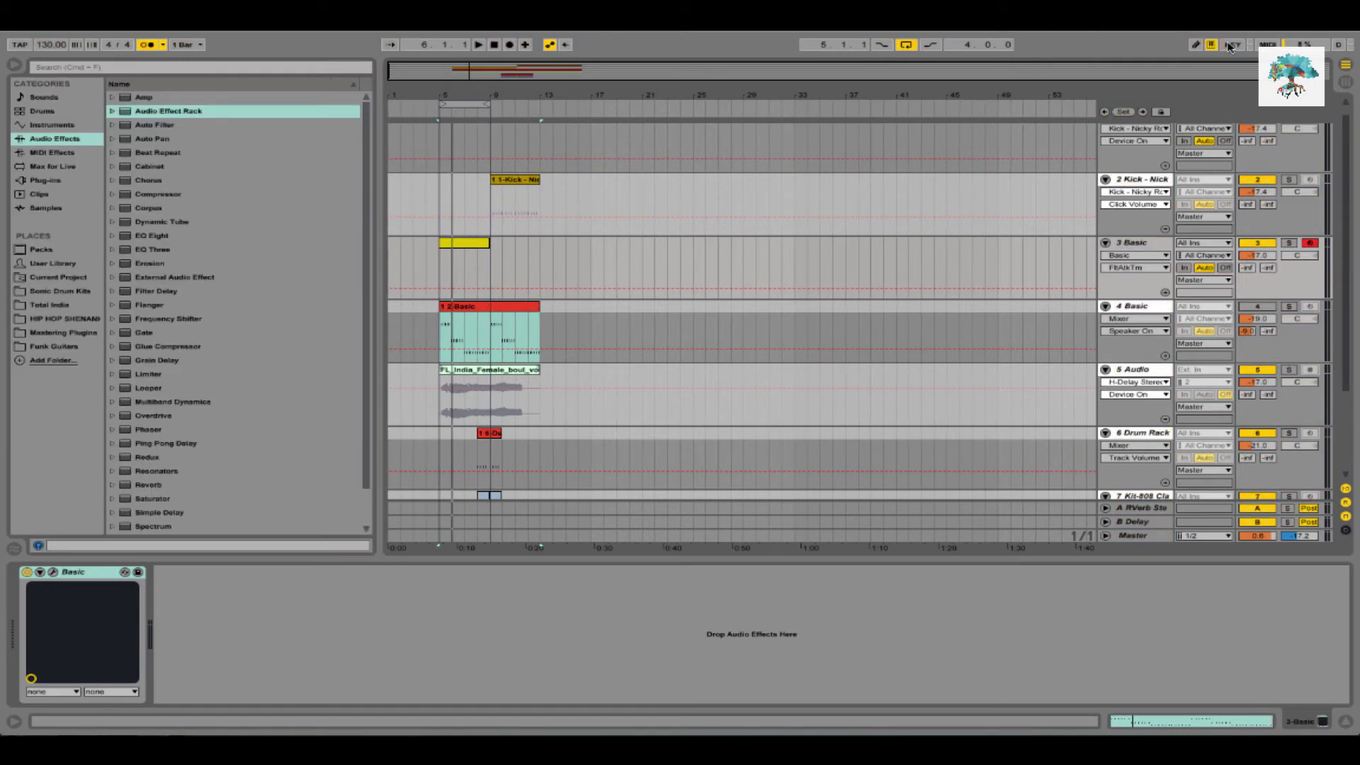
Try recording a short take from bar 5 on the 3 Basic track and delete the recorded clip
{"action": "key", "text": "r"}
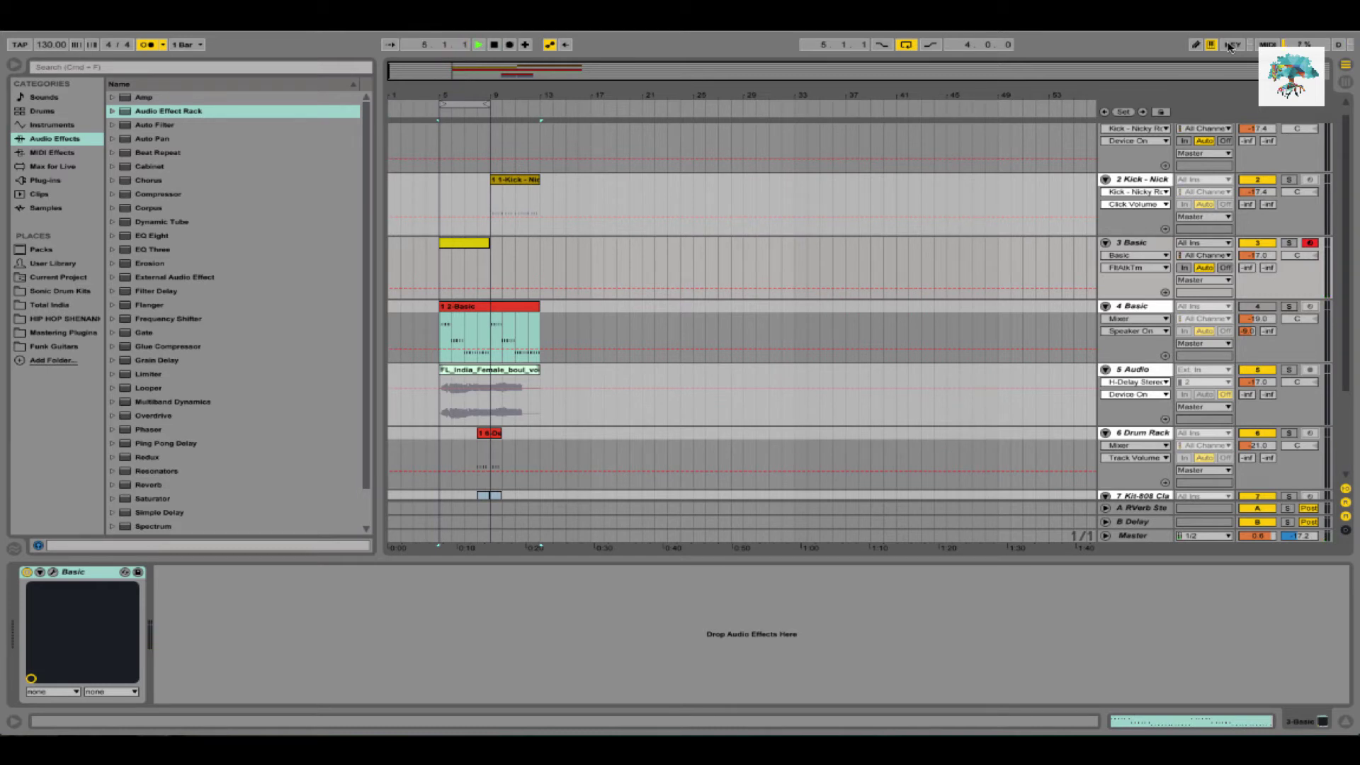
{"action": "key", "text": "r"}
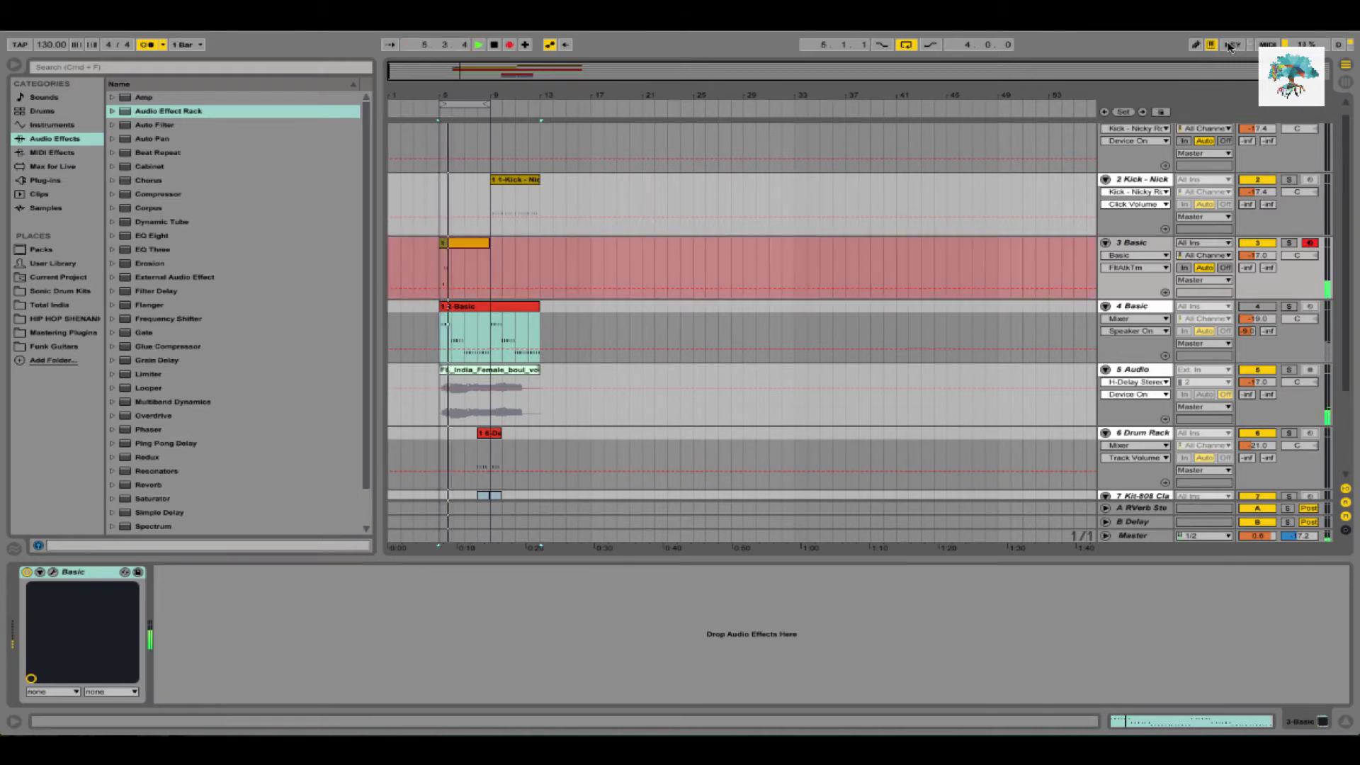
{"action": "key", "text": "space"}
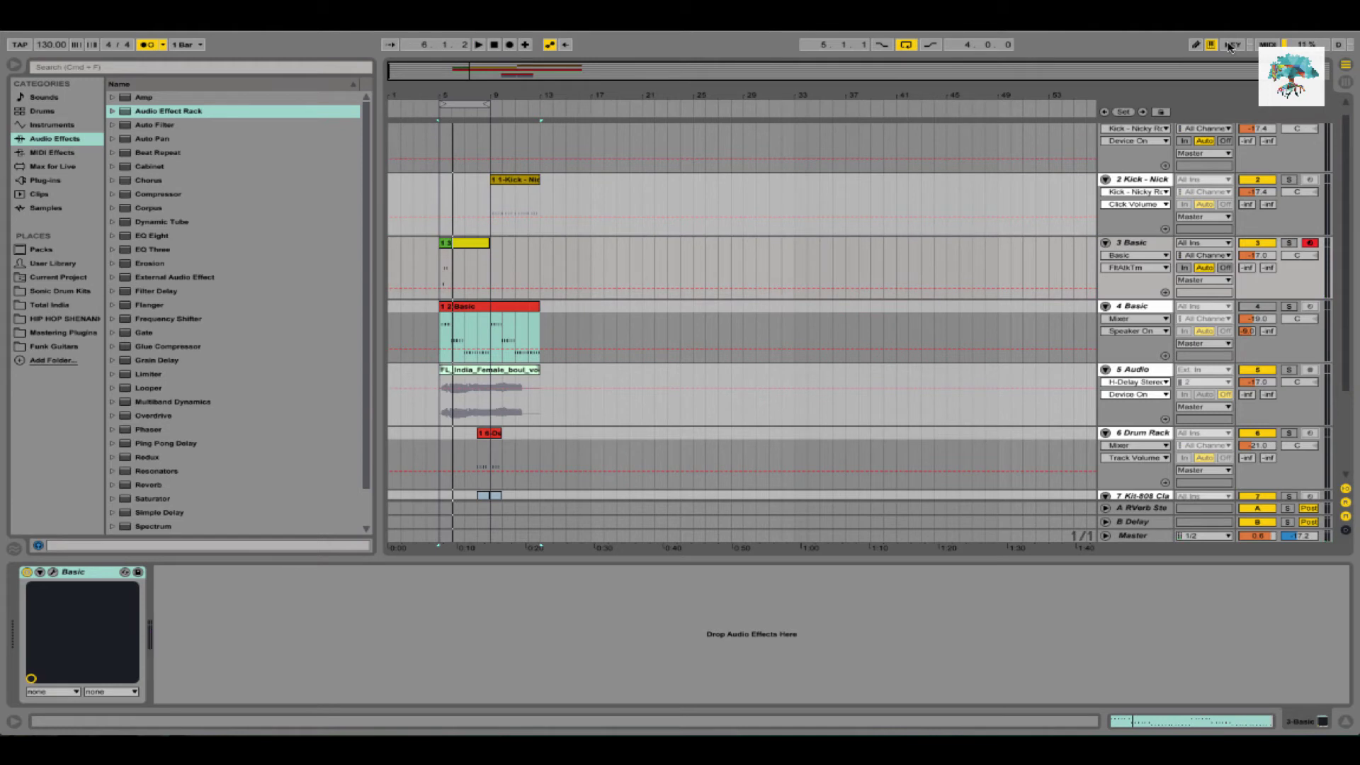
{"action": "left_click_drag", "start_coordinate": [451, 244], "coordinate": [440, 247]}
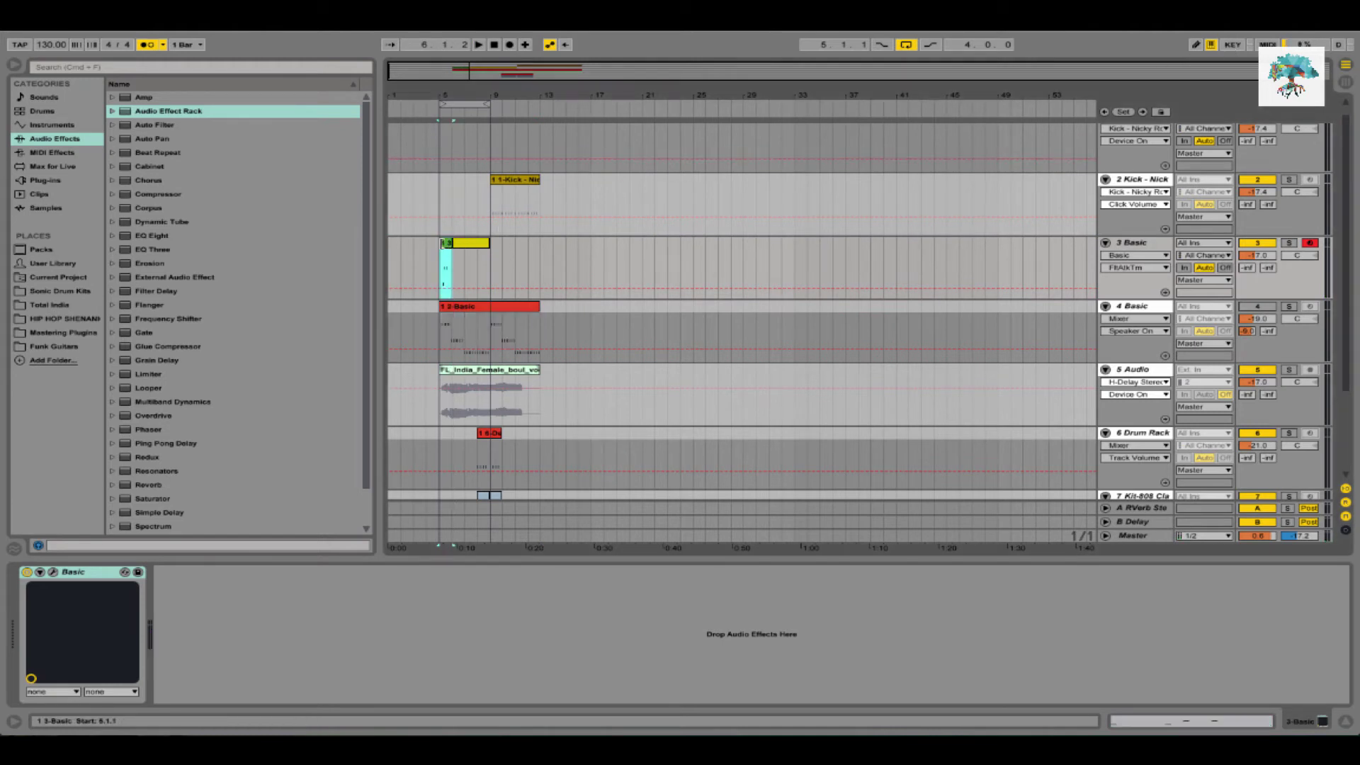
Record a four-bar synth bass line from bar 5 on the 3 Basic track
{"action": "key", "text": "space"}
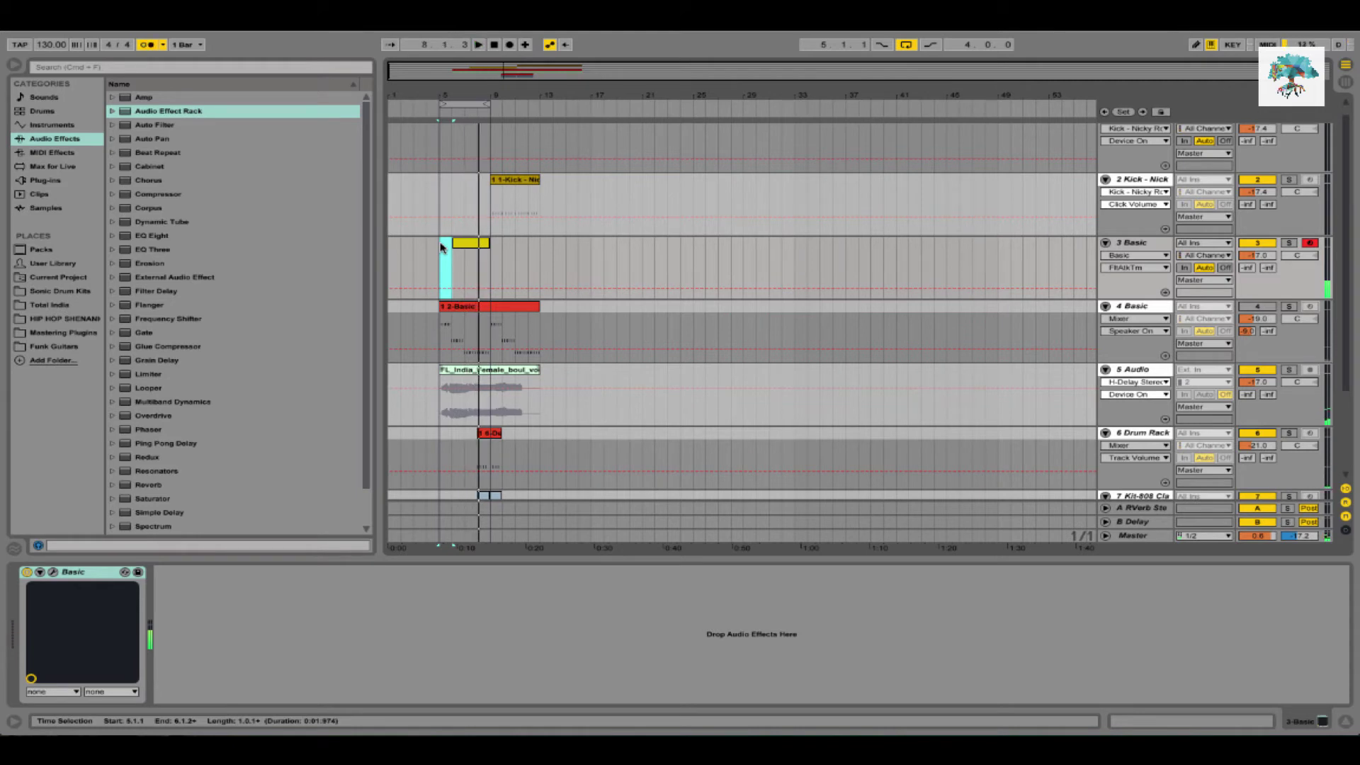
{"action": "key", "text": "F9"}
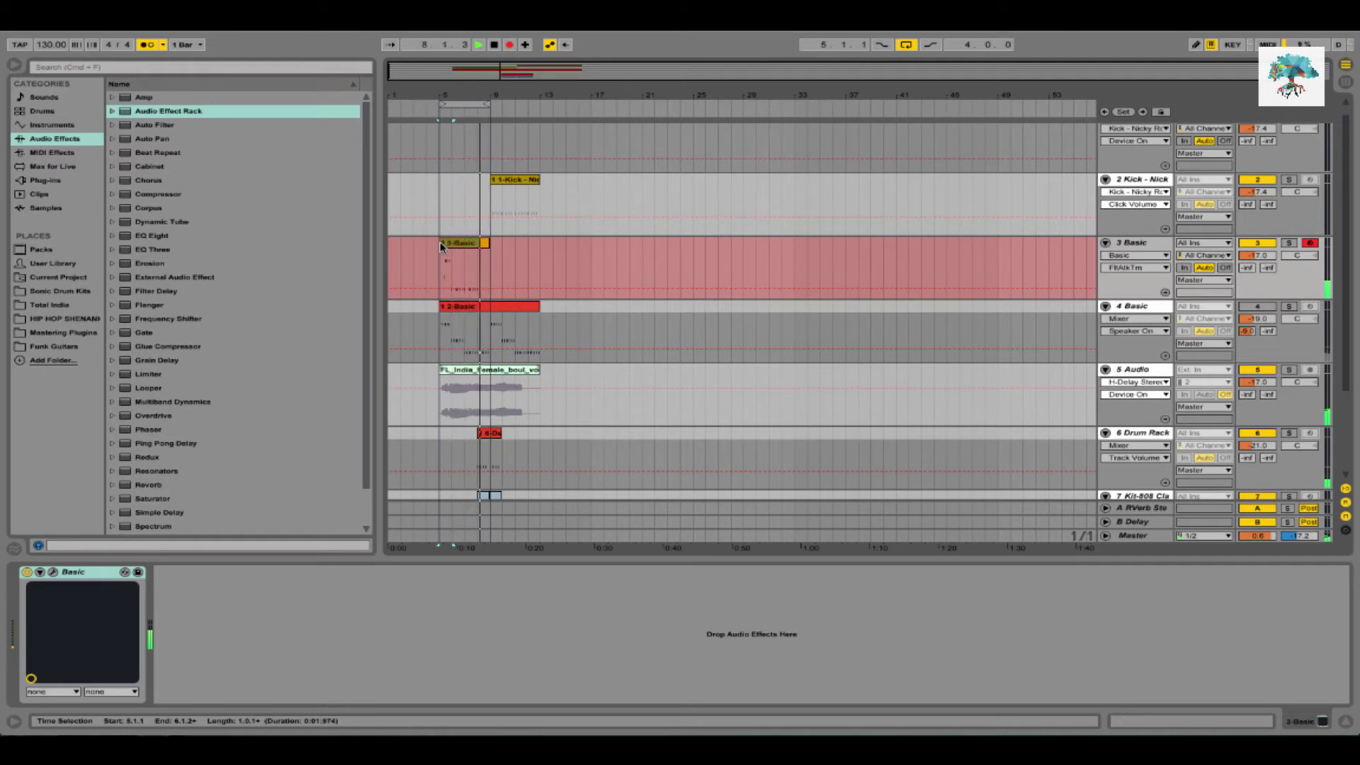
{"action": "key", "text": "space"}
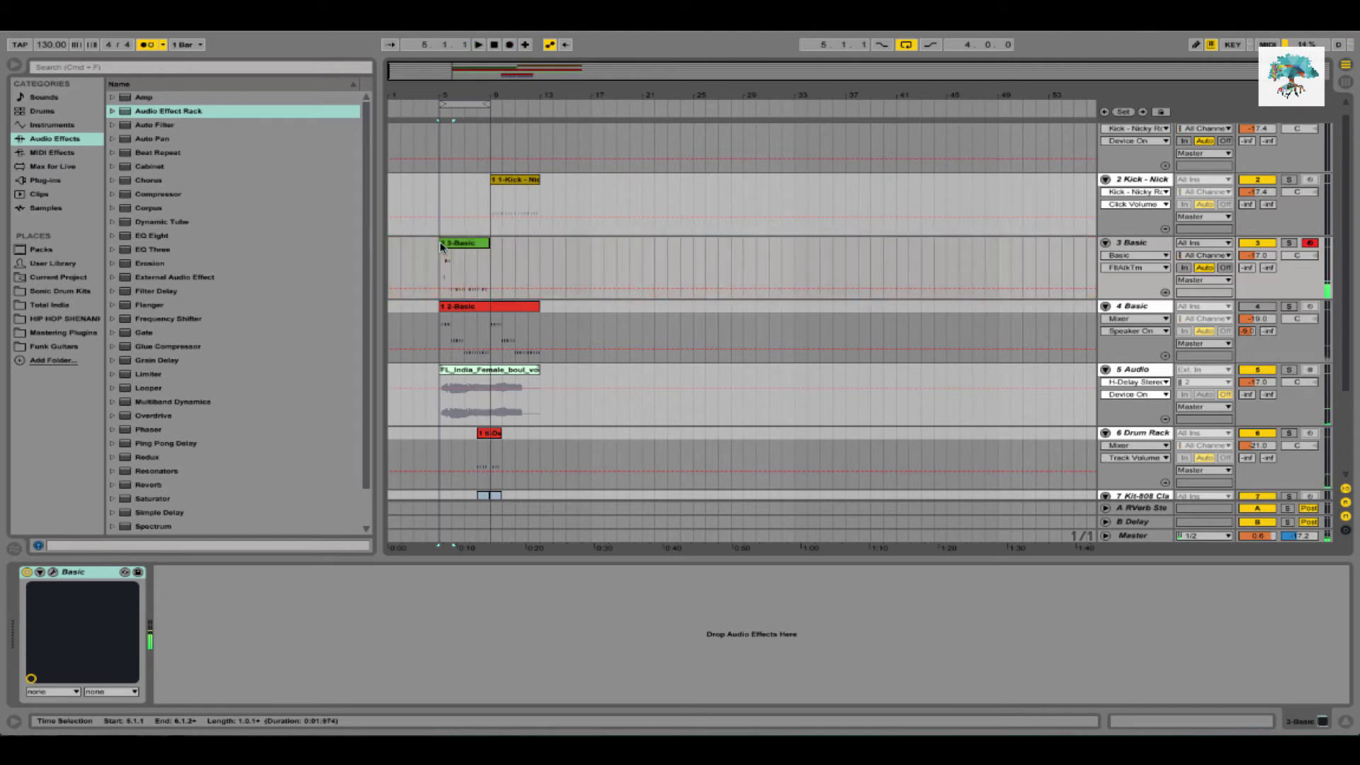
{"action": "key", "text": "space"}
Open the recorded 3-Basic clip in the note editor and quantize all its notes to the 1/16 grid during playback
{"action": "left_click", "coordinate": [461, 242]}
{"action": "double_click", "coordinate": [460, 255]}
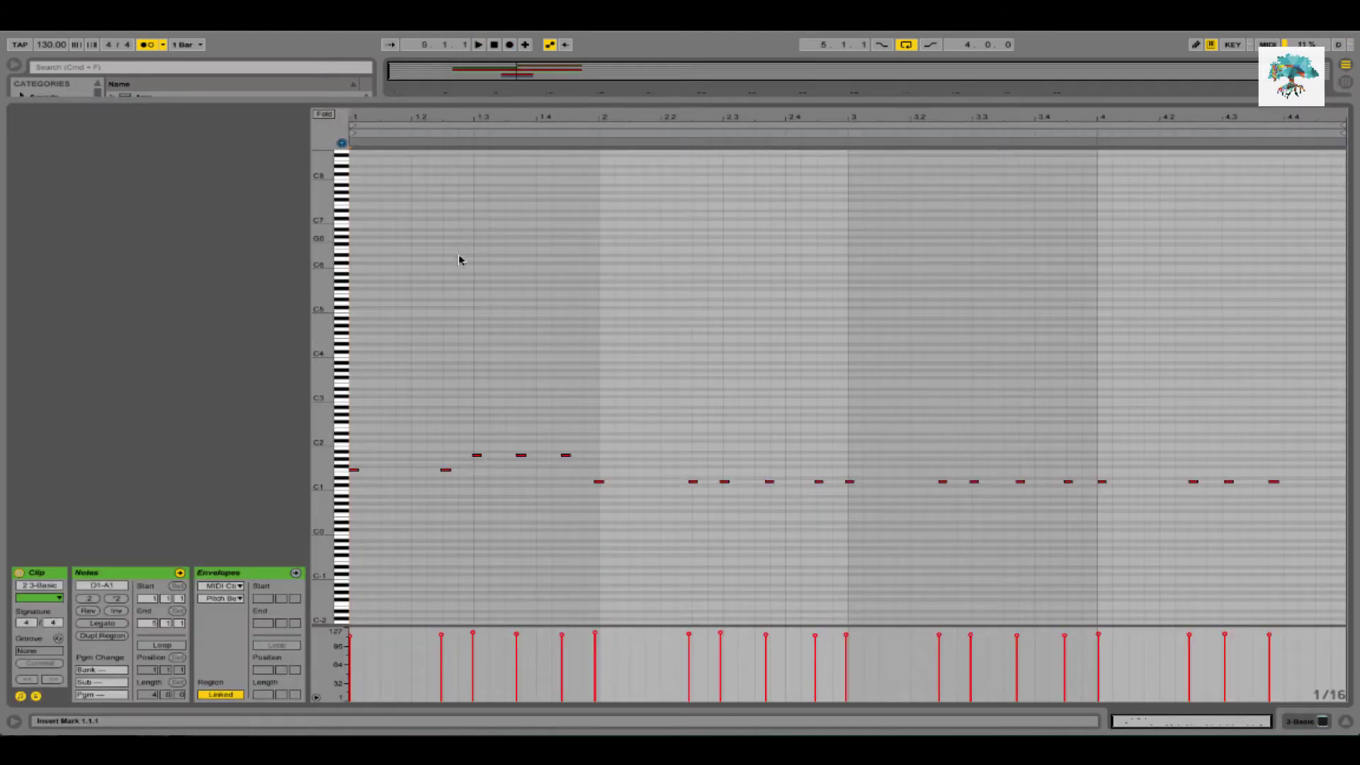
{"action": "key", "text": "space"}
{"action": "key", "text": "super+a"}
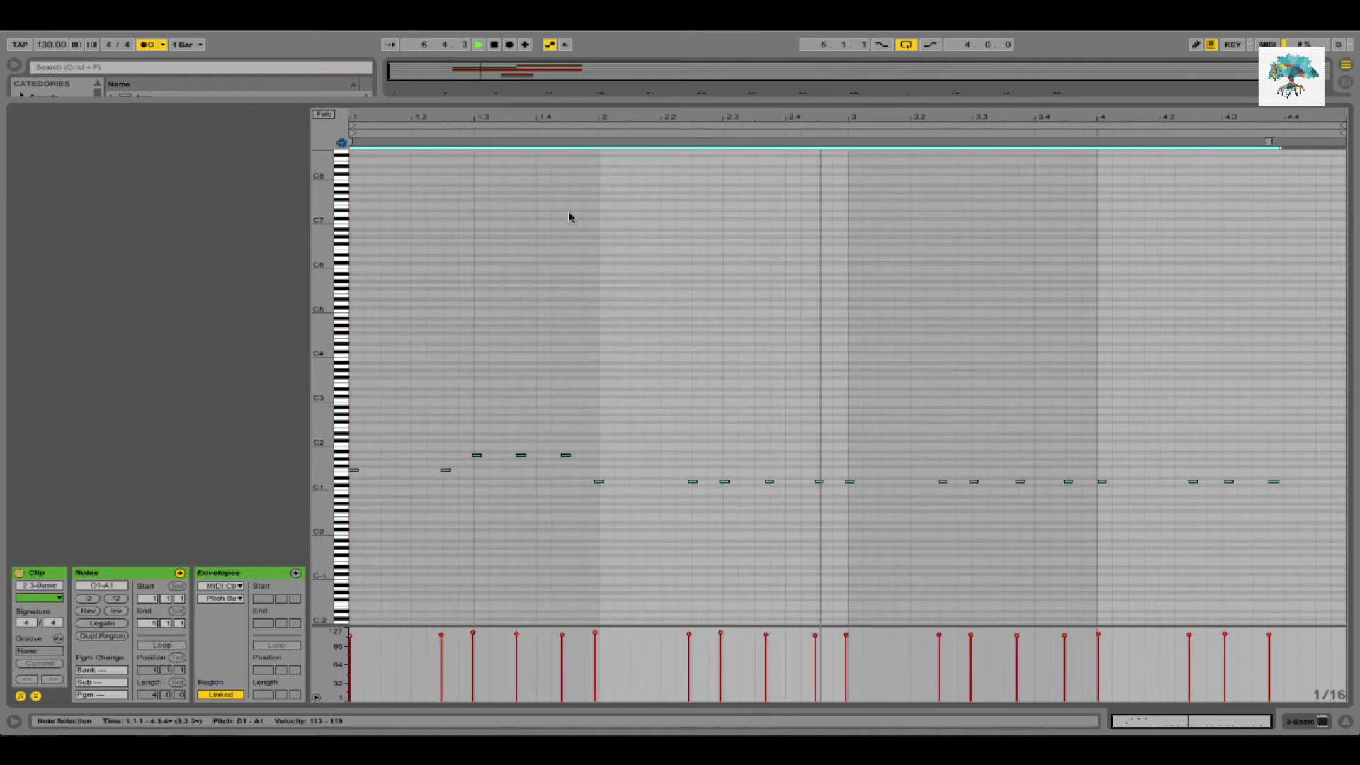
{"action": "key", "text": "space"}
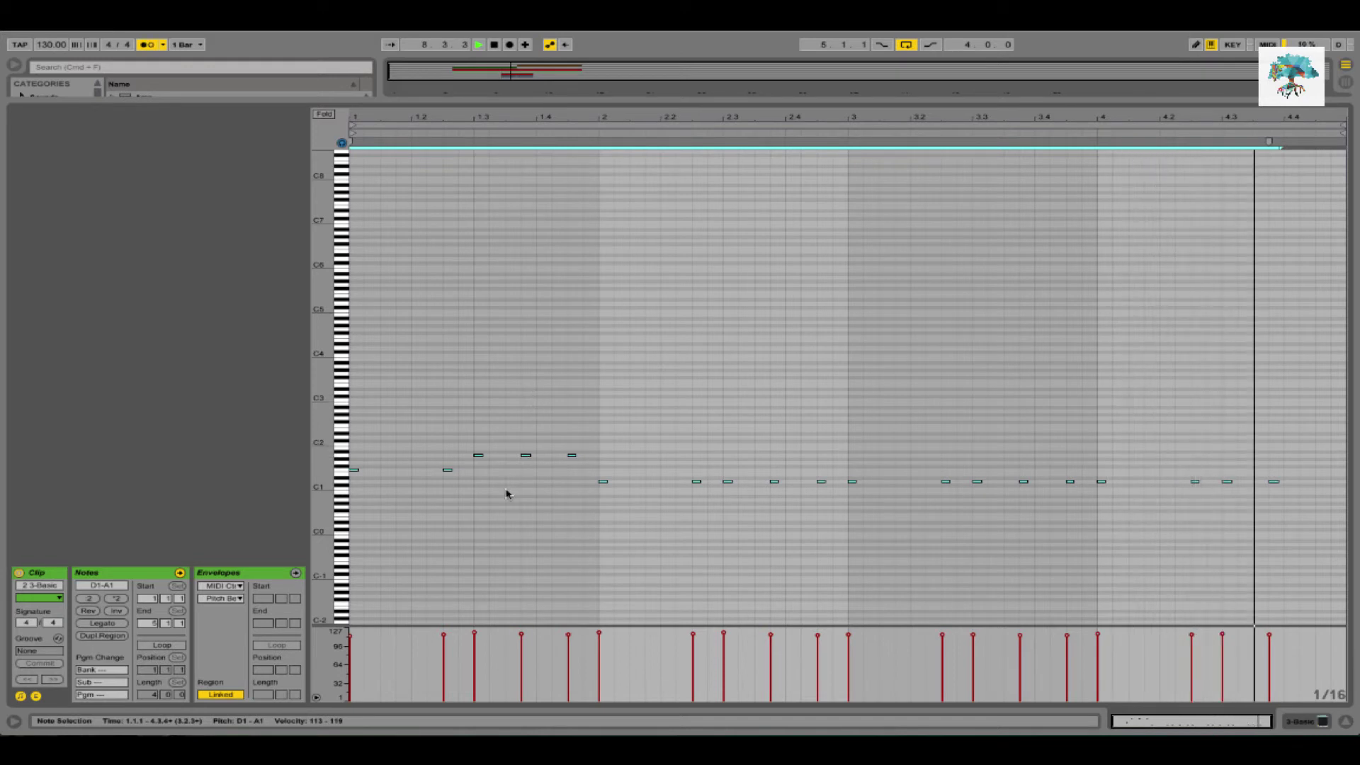
Return from the note editor to the Arrangement, turn the 4 Basic track back on, and place the insert marker at bar 6
{"action": "key", "text": "Tab"}
{"action": "scroll", "coordinate": [489, 383], "scroll_direction": "up", "scroll_amount": 3}
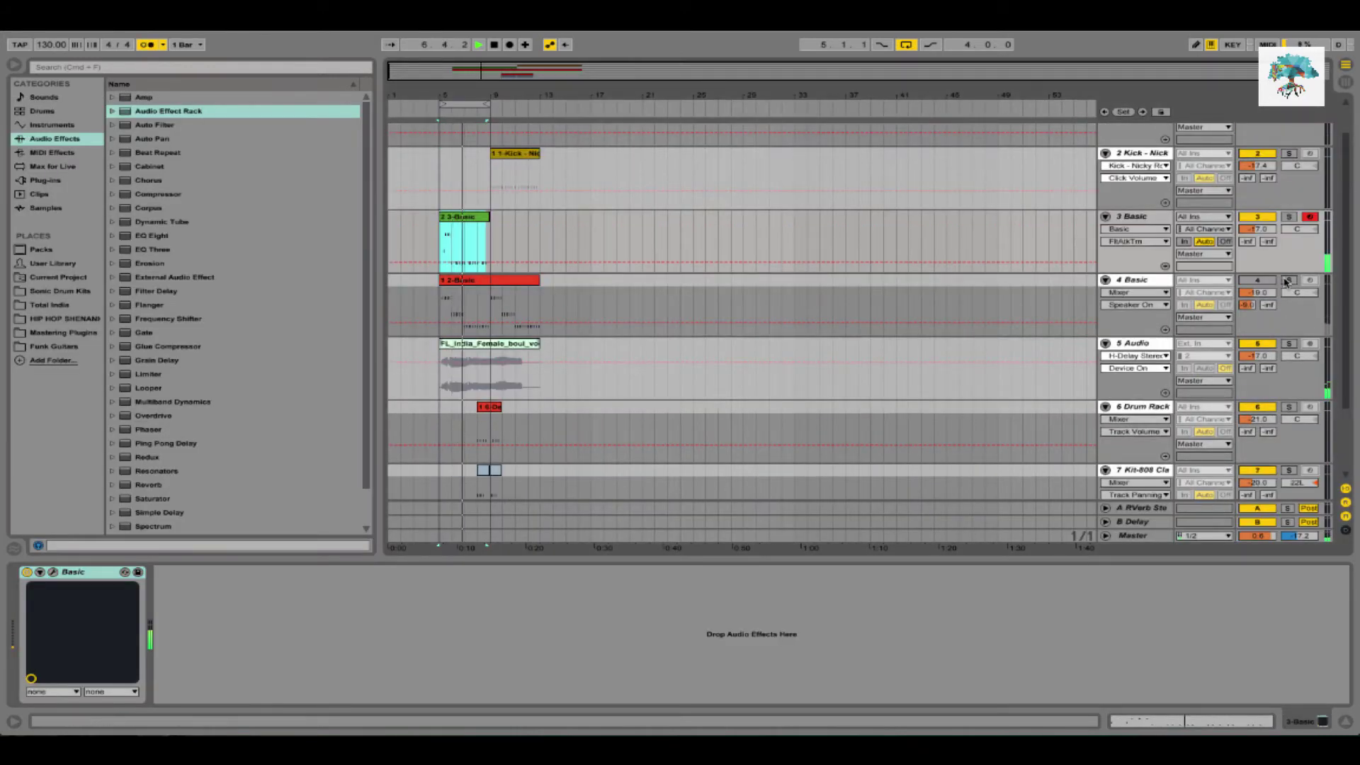
{"action": "left_click", "coordinate": [1258, 344]}
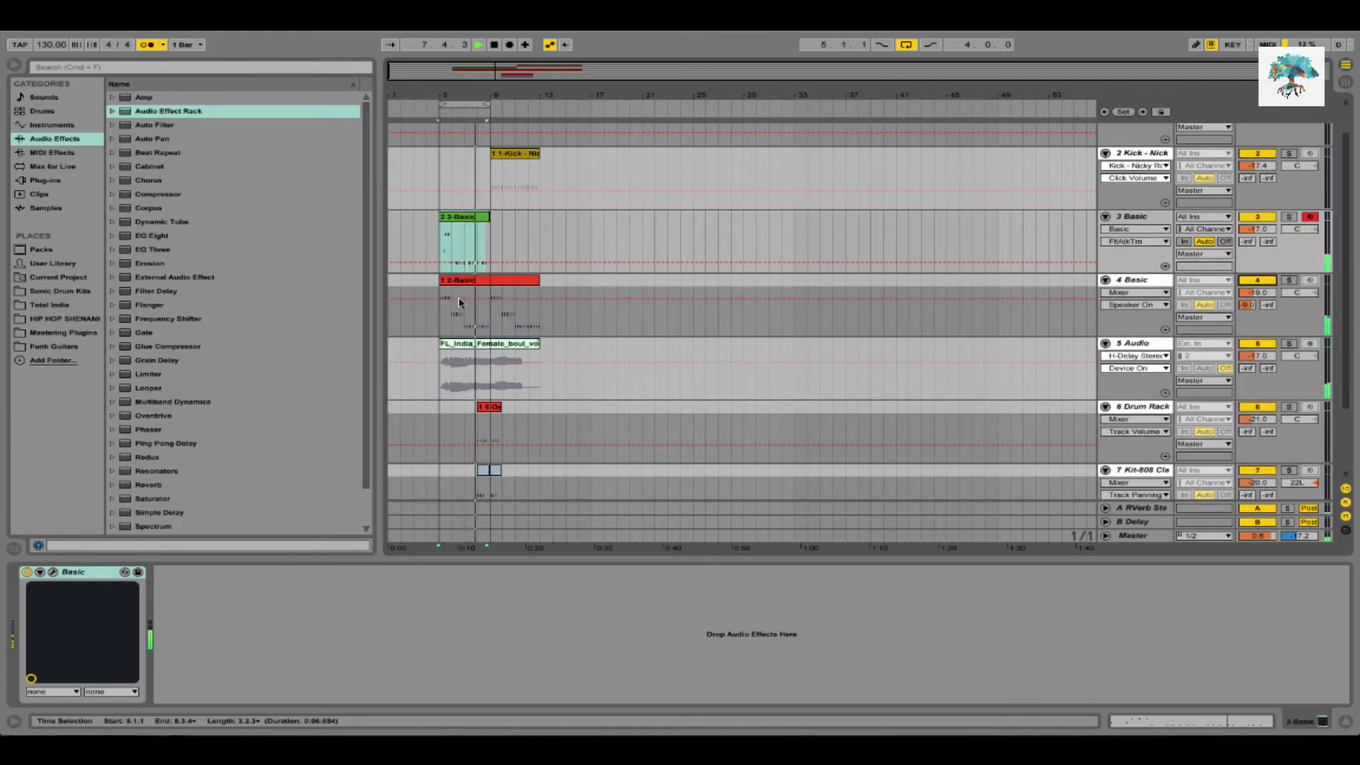
{"action": "left_click", "coordinate": [451, 323]}
{"action": "key", "text": "space"}
{"action": "left_click", "coordinate": [452, 323]}
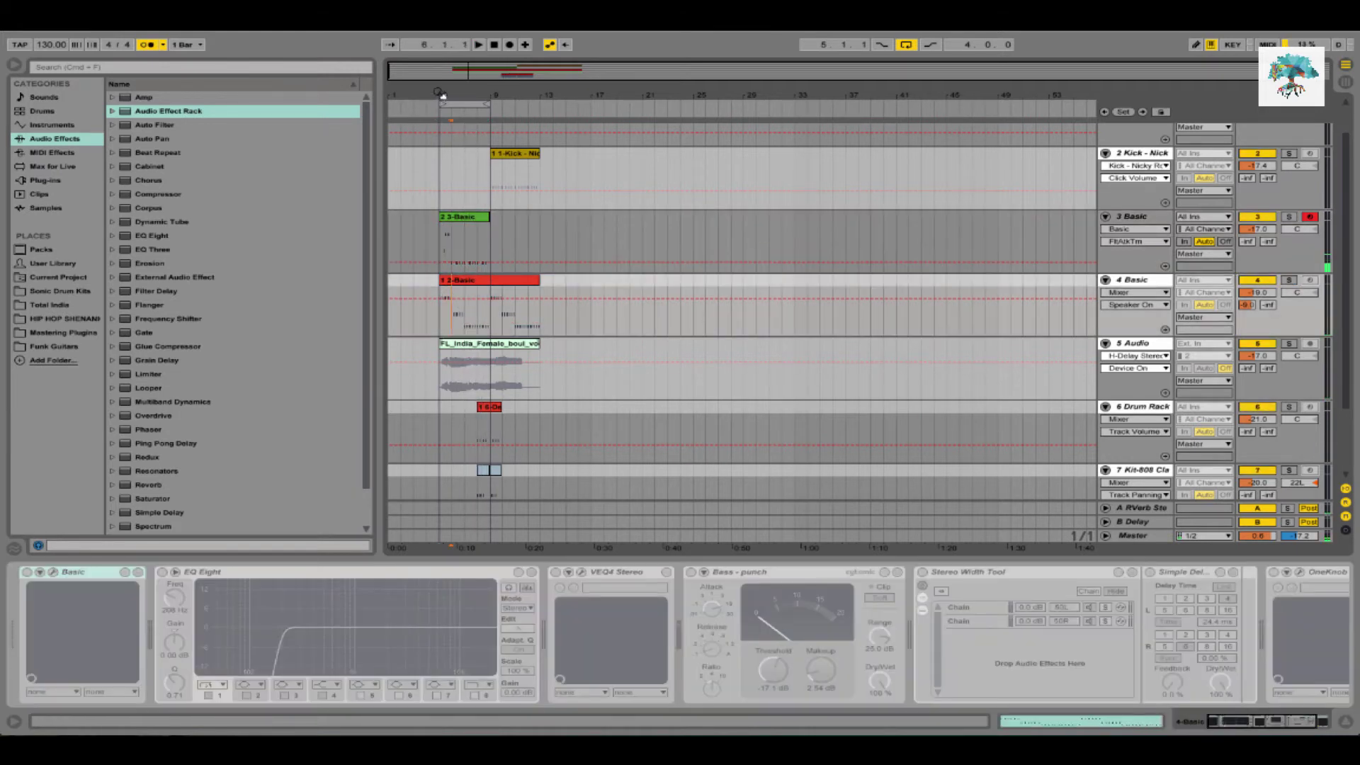
Duplicate the 4 Basic track, flatten the duplicate to audio, and mute the original
{"action": "key", "text": "z"}
{"action": "left_click", "coordinate": [1148, 280]}
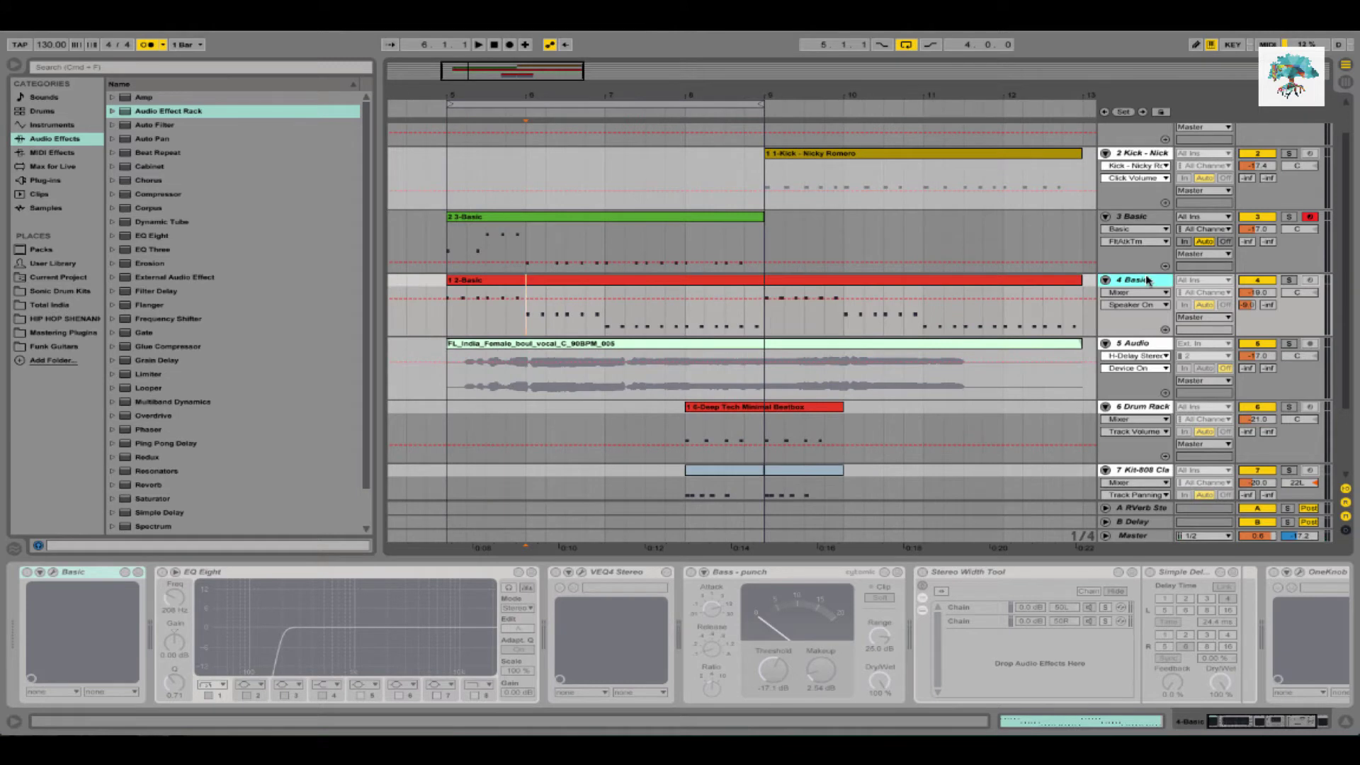
{"action": "key", "text": "super+d"}
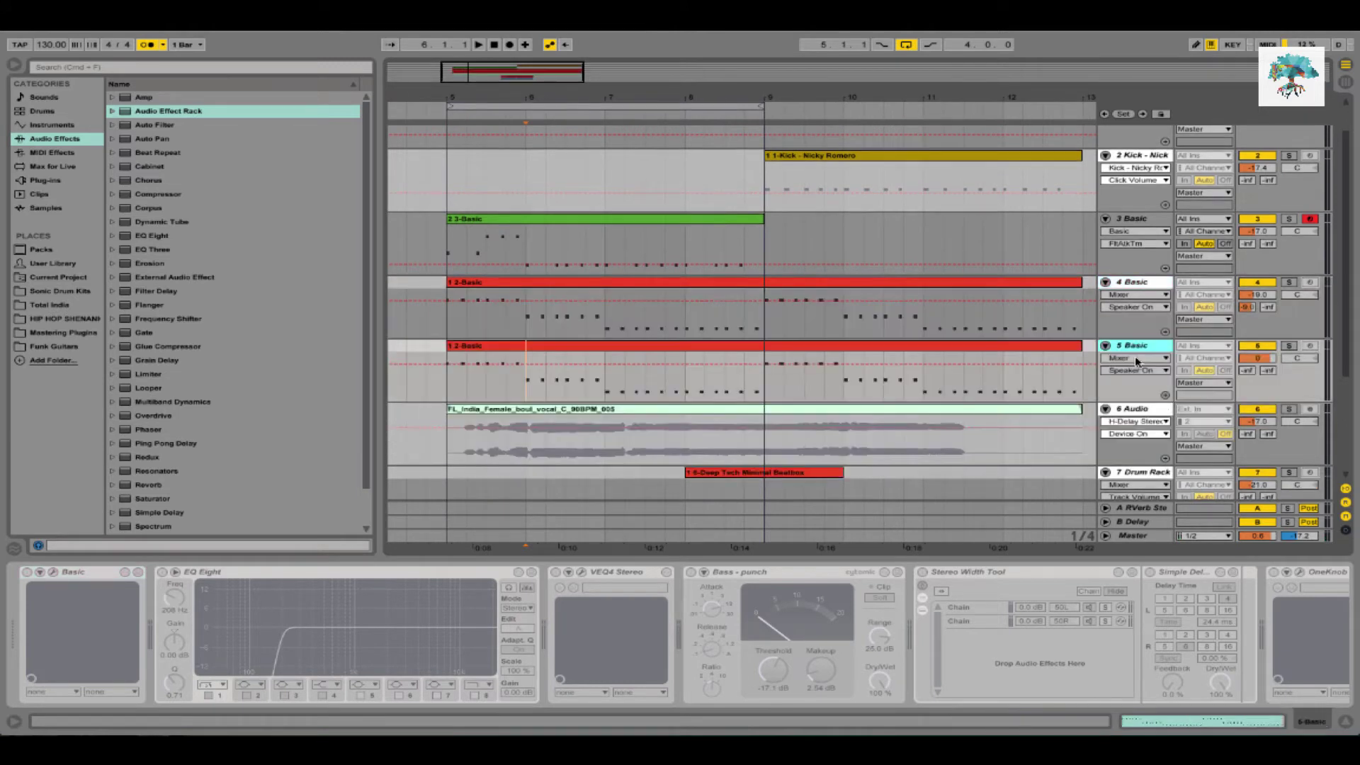
{"action": "right_click", "coordinate": [1143, 349]}
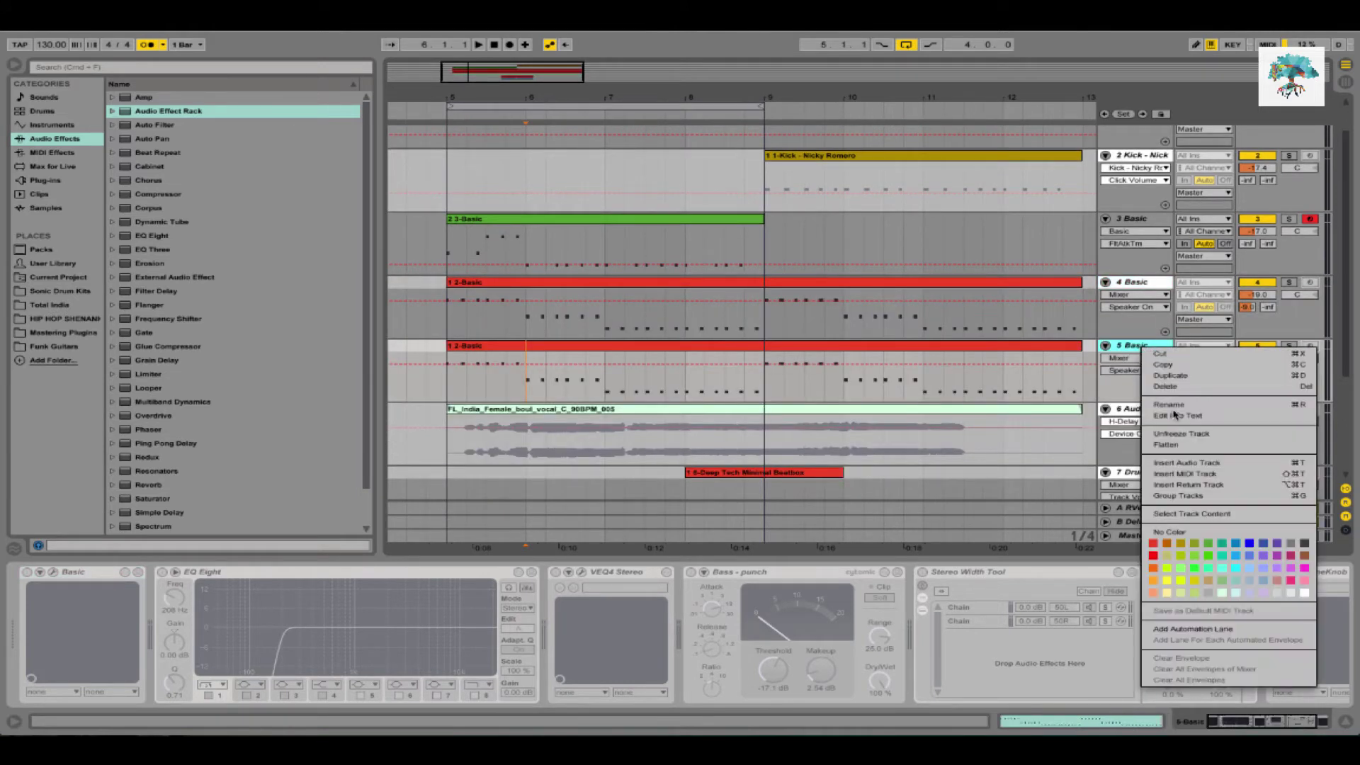
{"action": "left_click", "coordinate": [1180, 434]}
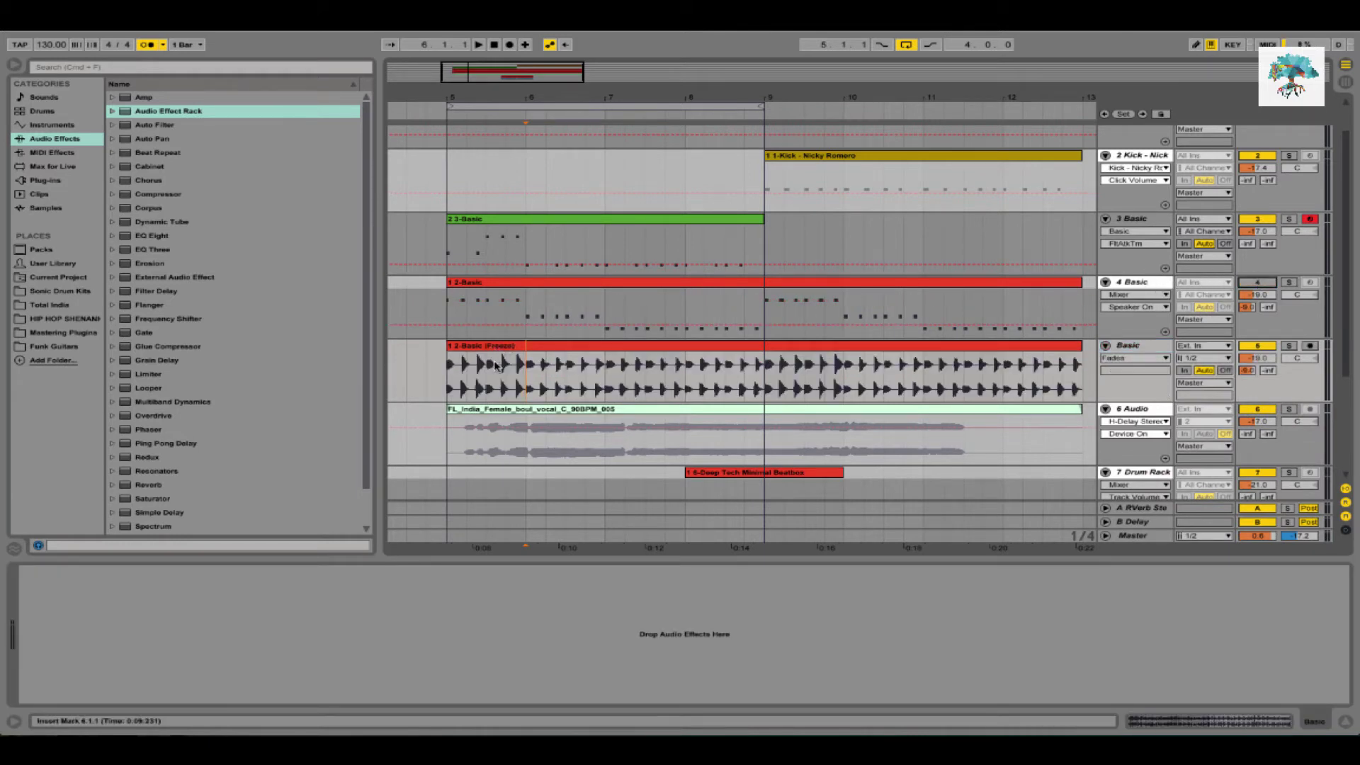
Isolate the first beat of the flattened Basic audio at bar 5, with the remaining audio moved out to bar 9
{"action": "left_click_drag", "start_coordinate": [495, 365], "coordinate": [464, 369]}
{"action": "key", "text": "space"}
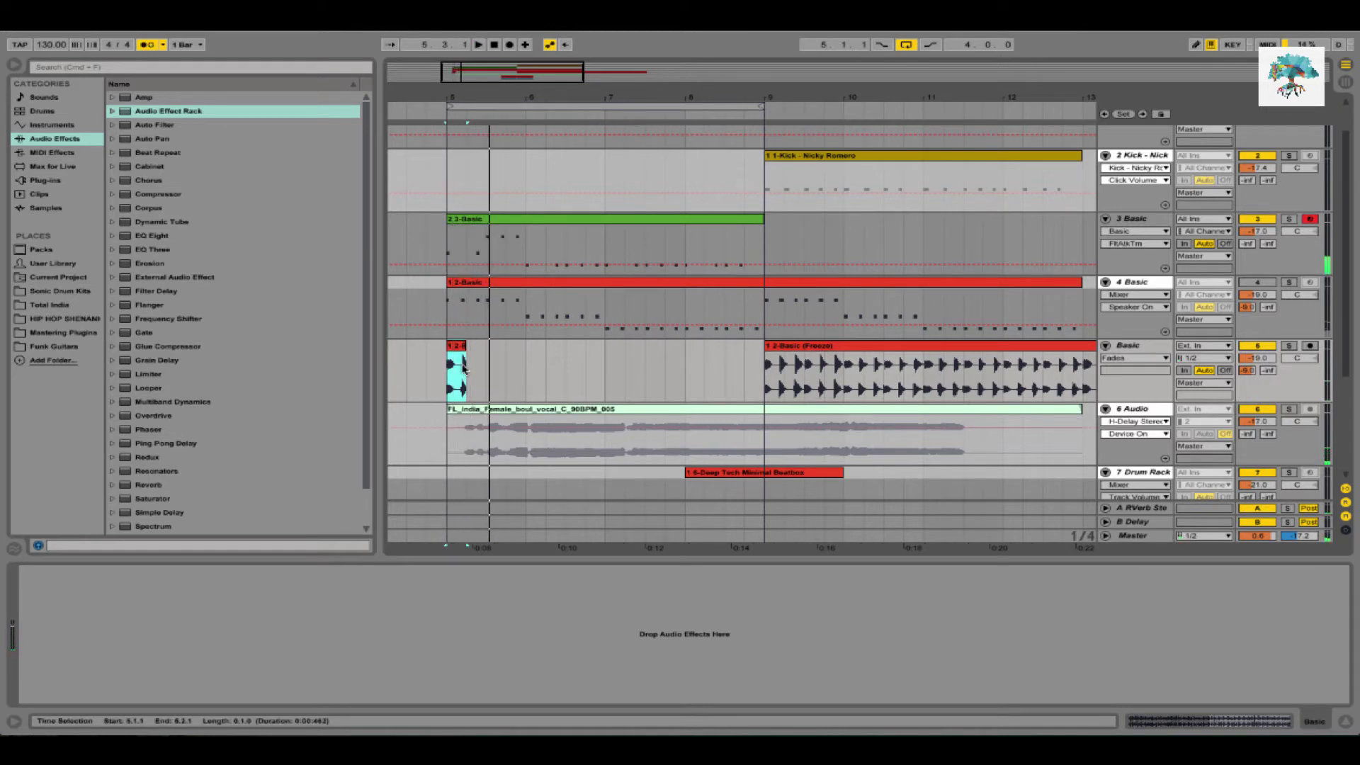
{"action": "key", "text": "super+z"}
{"action": "left_click_drag", "start_coordinate": [814, 346], "coordinate": [425, 375]}
{"action": "left_click", "coordinate": [475, 97]}
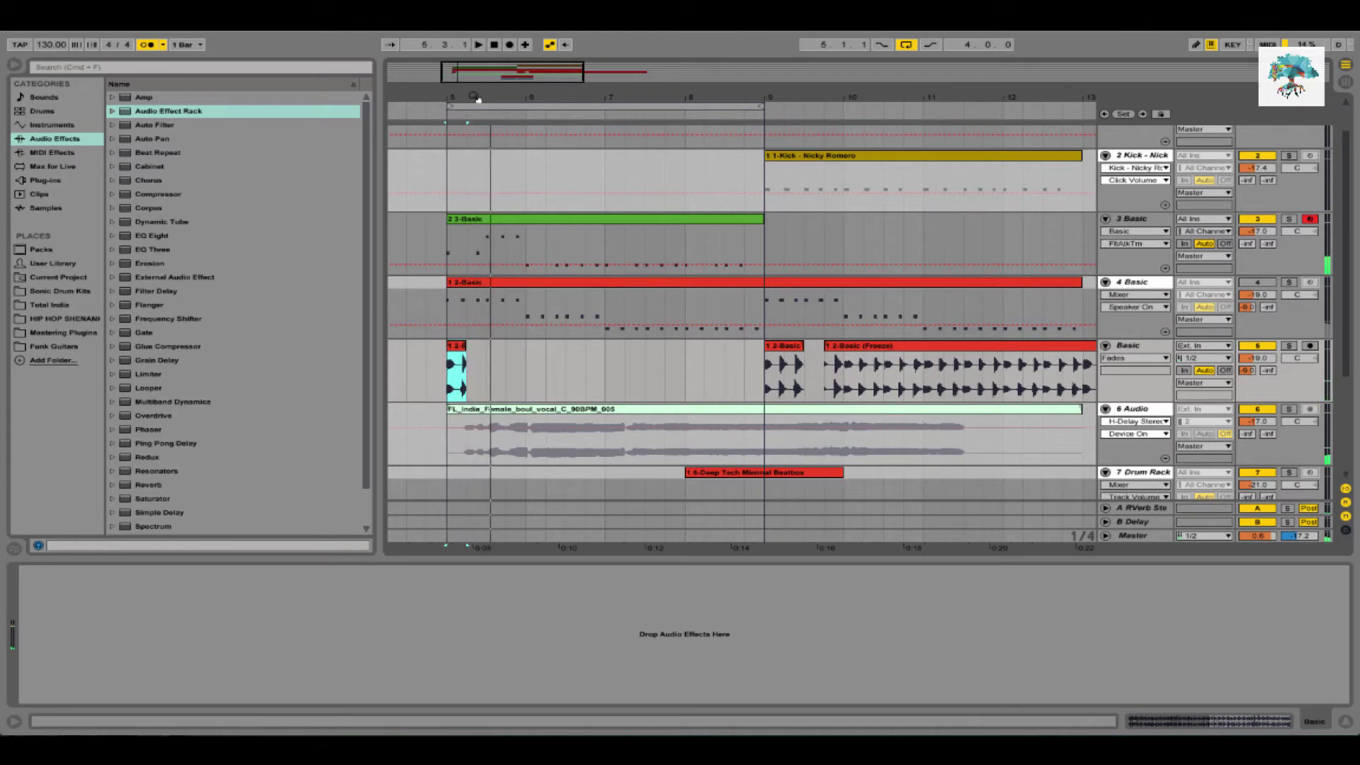
Duplicate the first sixteenth of the isolated audio at 5.1.1 into the next sixteenth and audition it
{"action": "left_click_drag", "start_coordinate": [478, 99], "coordinate": [477, 384]}
{"action": "left_click", "coordinate": [476, 383]}
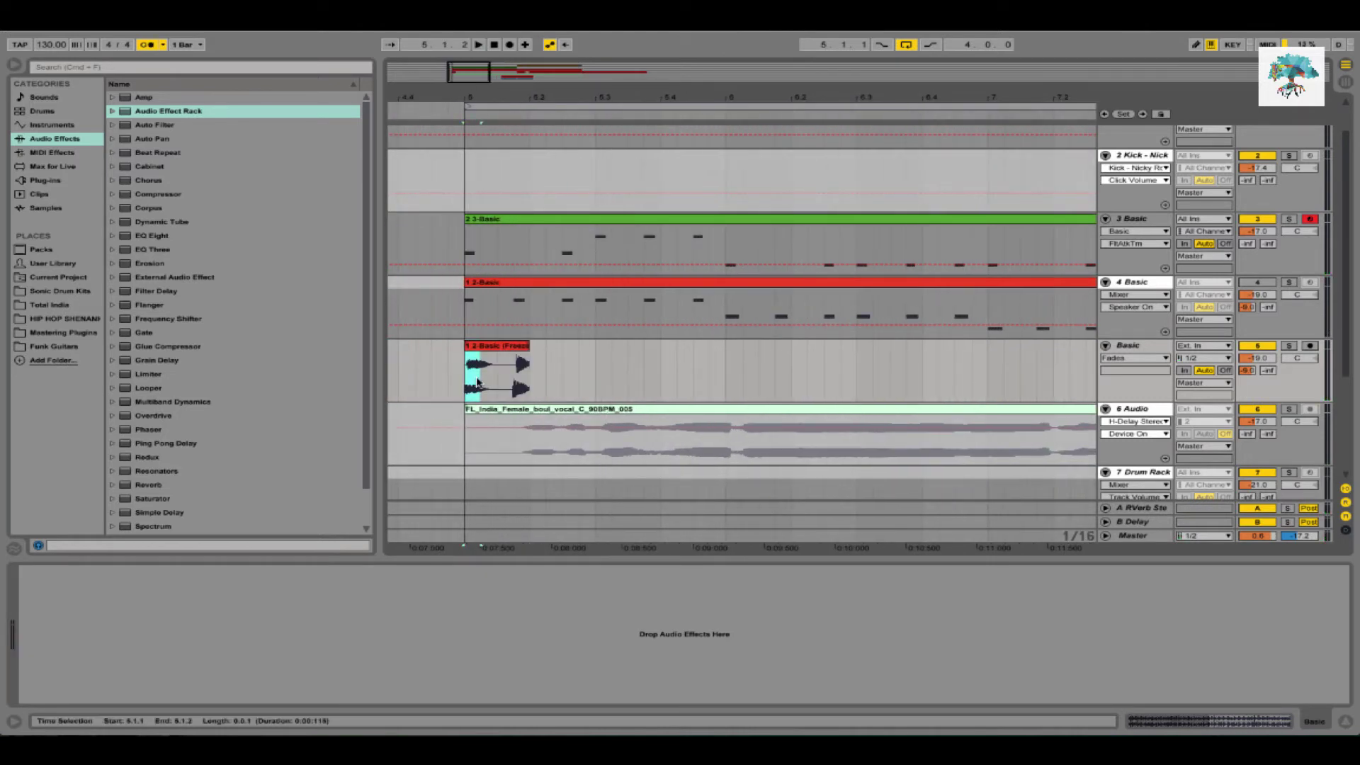
{"action": "key", "text": "super+d"}
{"action": "left_click", "coordinate": [476, 383]}
{"action": "key", "text": "space"}
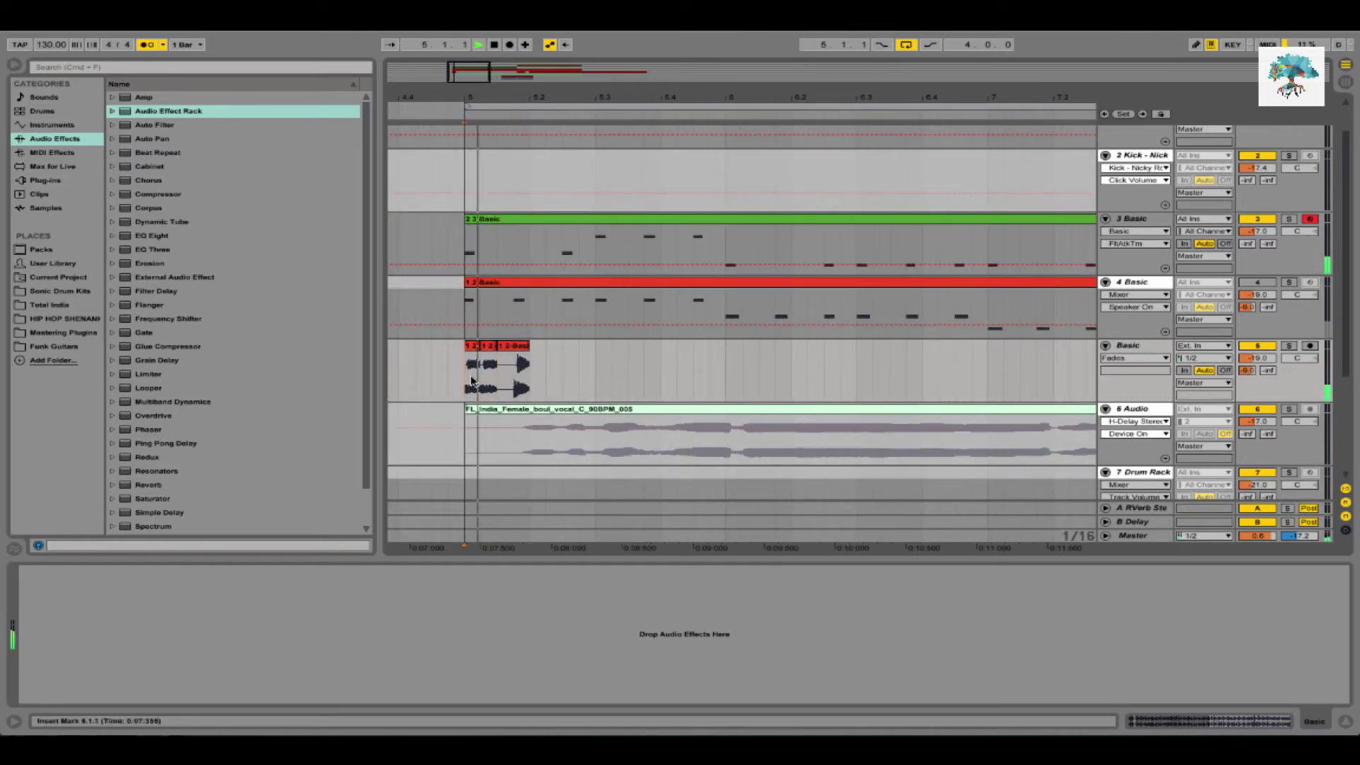
{"action": "key", "text": "space"}
Duplicate the sixteenth slice at 5.1.4 to lengthen the chop to 5.2.2, and play it from bar 5
{"action": "left_click_drag", "start_coordinate": [515, 366], "coordinate": [533, 368]}
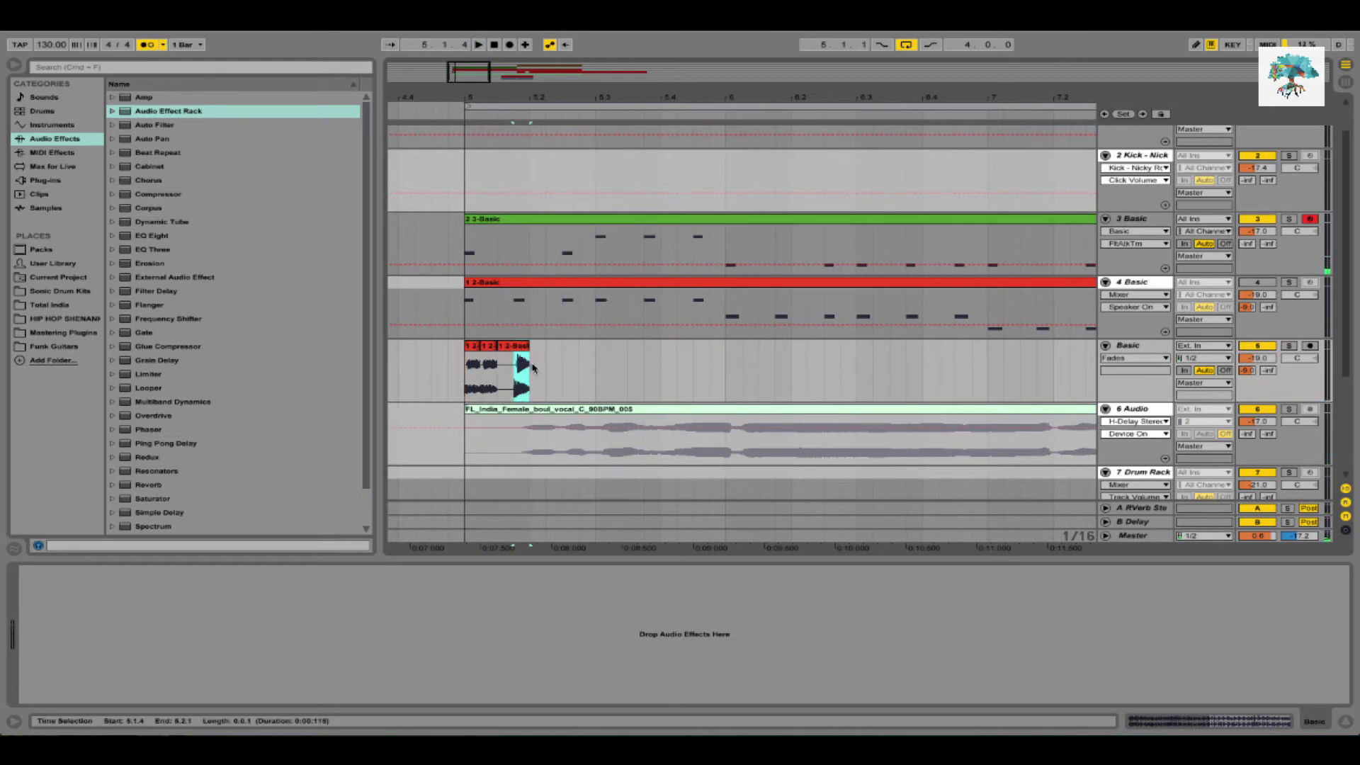
{"action": "key", "text": "super+d"}
{"action": "left_click", "coordinate": [473, 383]}
{"action": "key", "text": "space"}
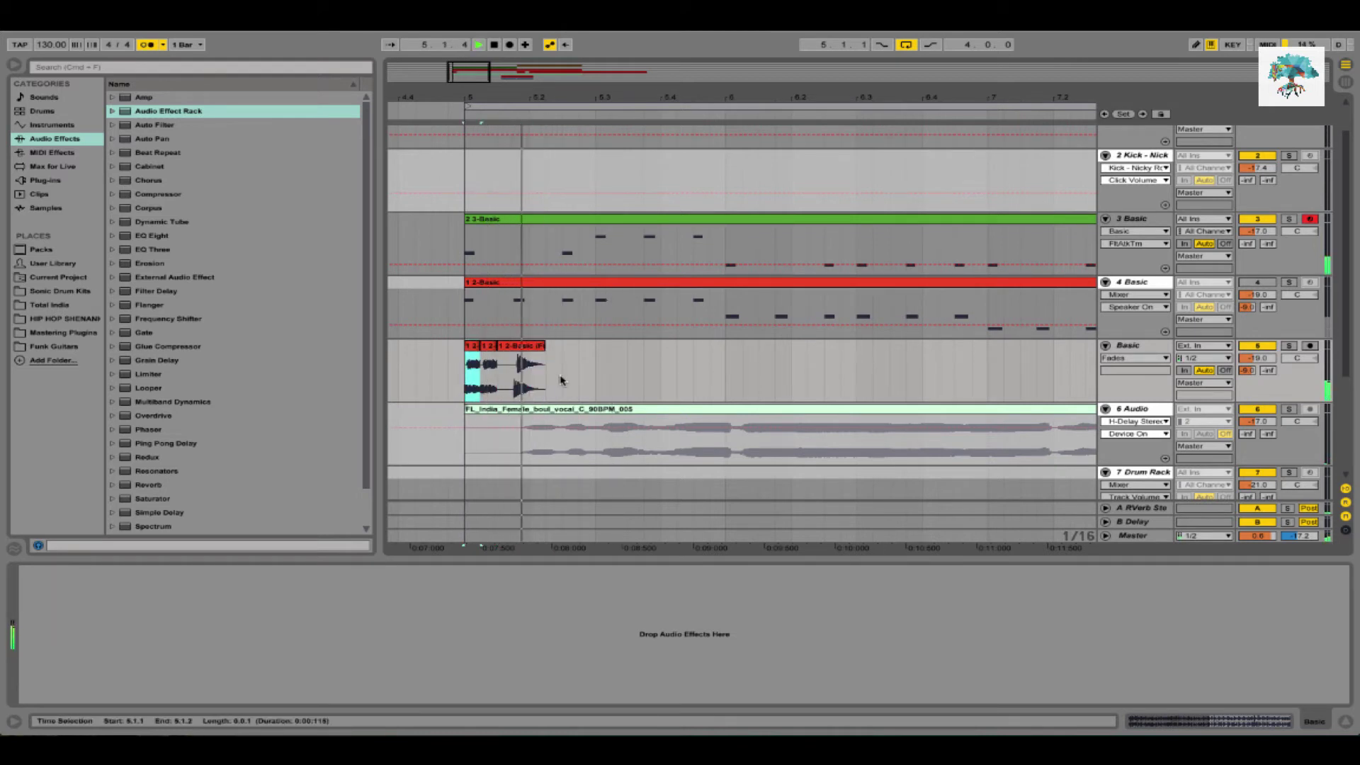
{"action": "key", "text": "space"}
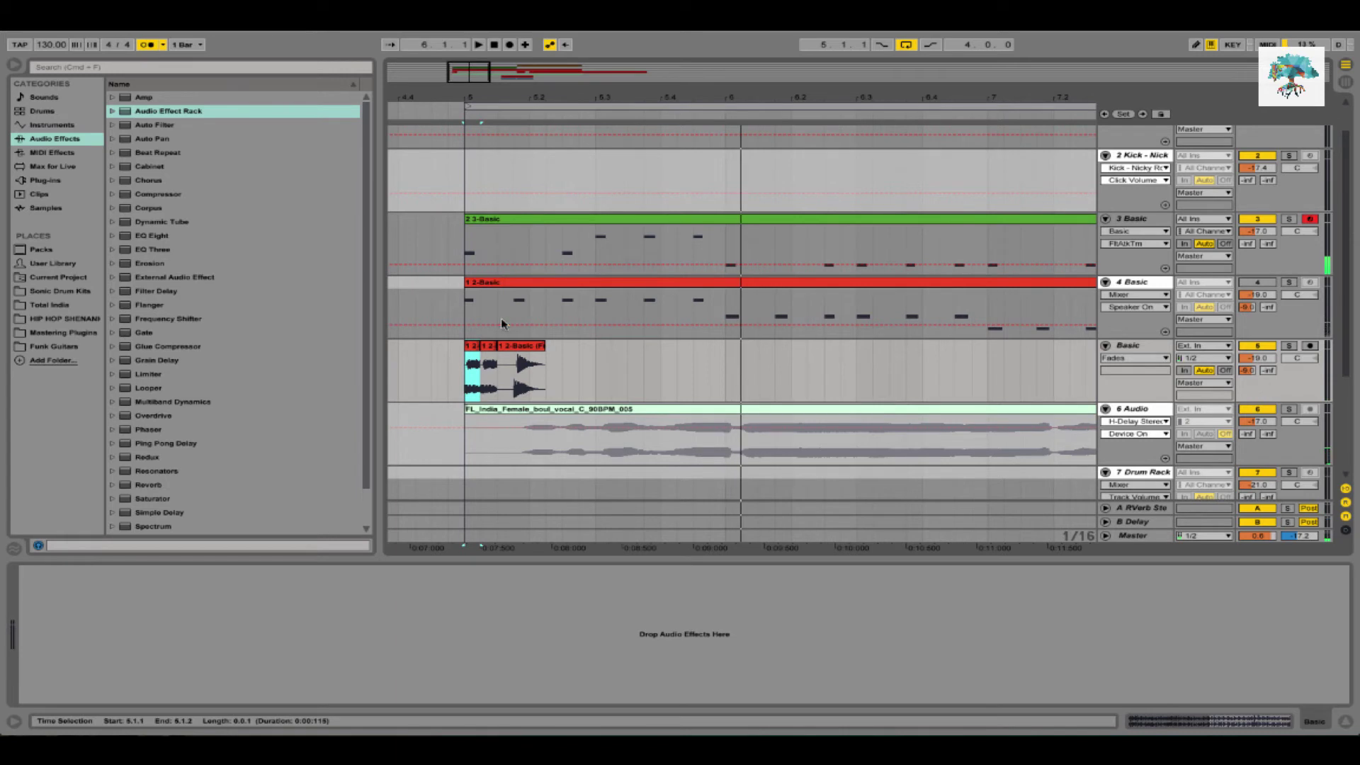
Copy the three-slice audio chop from bar 5 to bar 6 on the flattened Basic track
{"action": "left_click", "coordinate": [489, 347]}
{"action": "left_click", "coordinate": [473, 348], "text": "shift"}
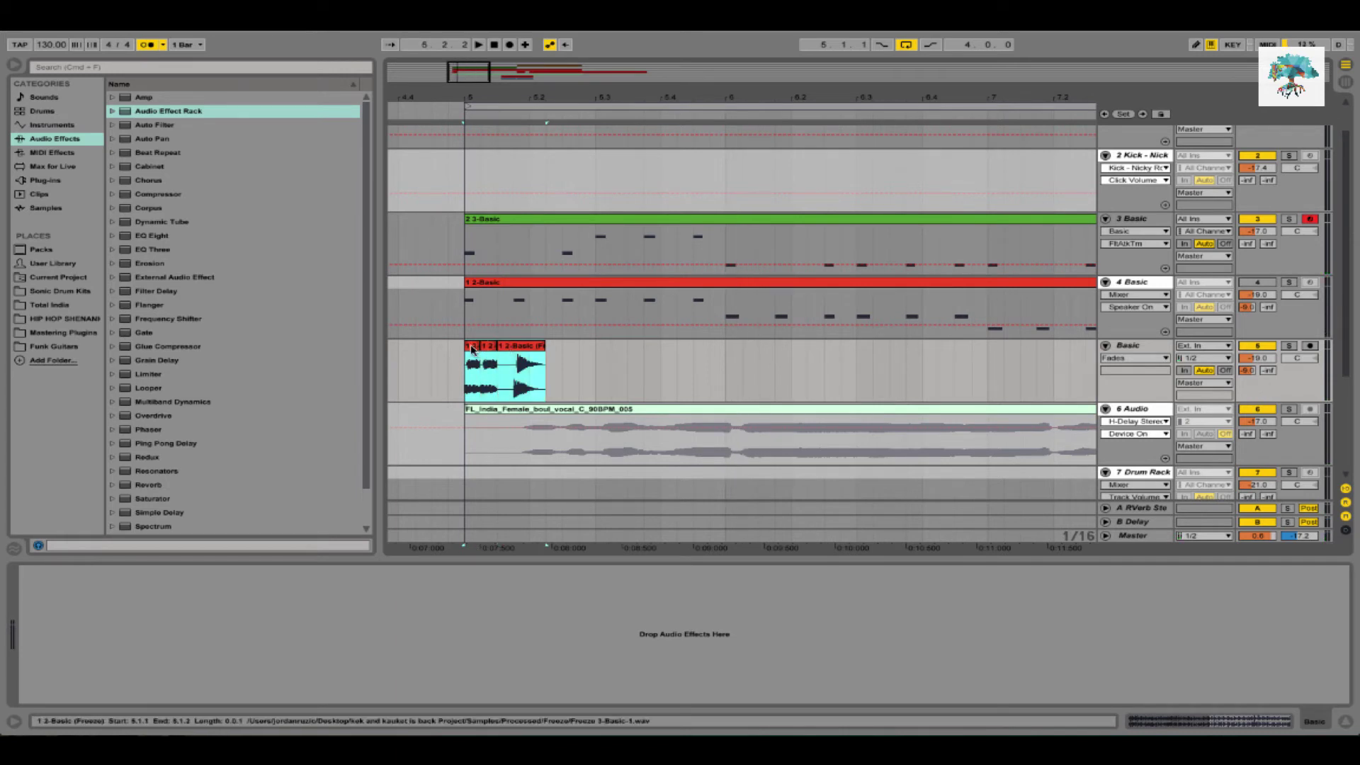
{"action": "left_click_drag", "start_coordinate": [472, 348], "coordinate": [734, 351]}
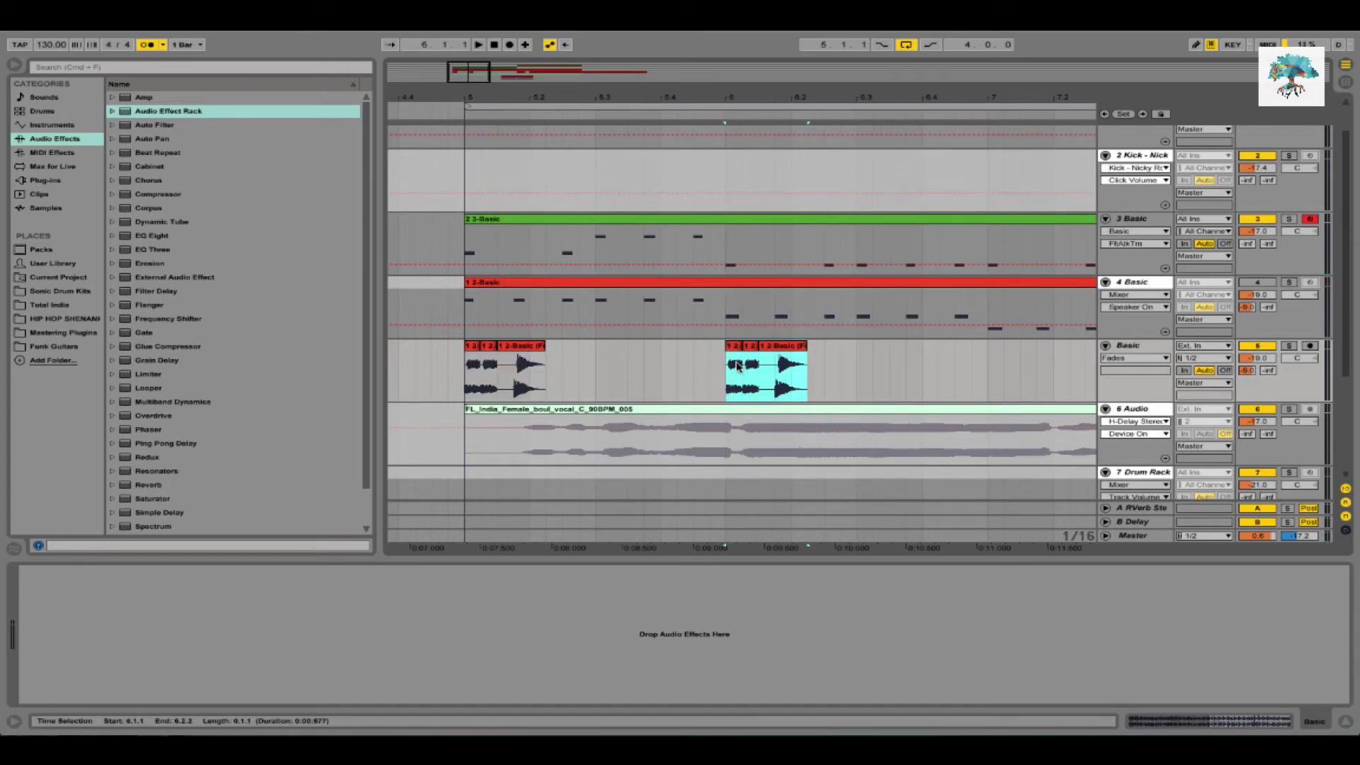
{"action": "left_click", "coordinate": [736, 354]}
{"action": "double_click", "coordinate": [736, 354]}
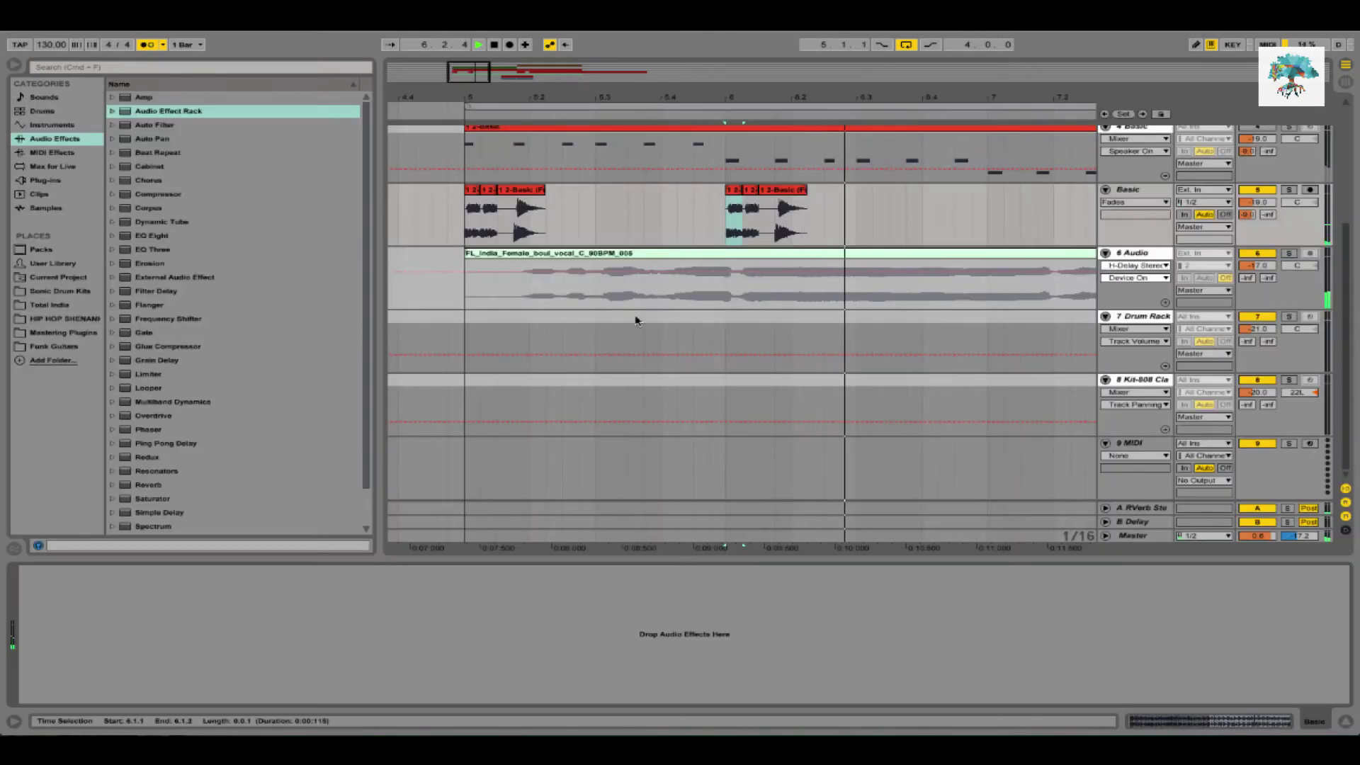
Lower the 4 Basic track volume to -24.2 dB and solo it together with the flattened Basic track during playback
{"action": "key", "text": "space"}
{"action": "scroll", "coordinate": [1133, 213], "scroll_direction": "up", "scroll_amount": 1}
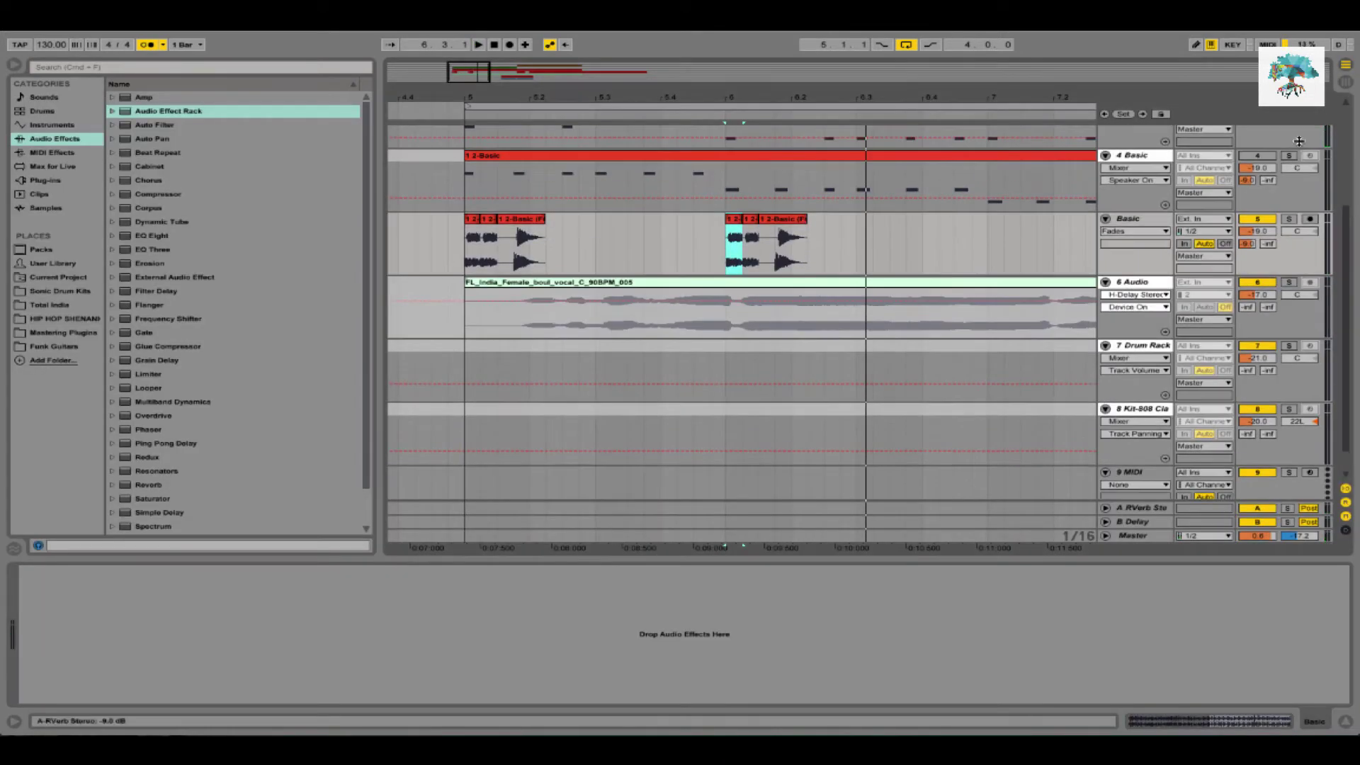
{"action": "left_click_drag", "start_coordinate": [1265, 173], "coordinate": [1265, 179]}
{"action": "key", "text": "space"}
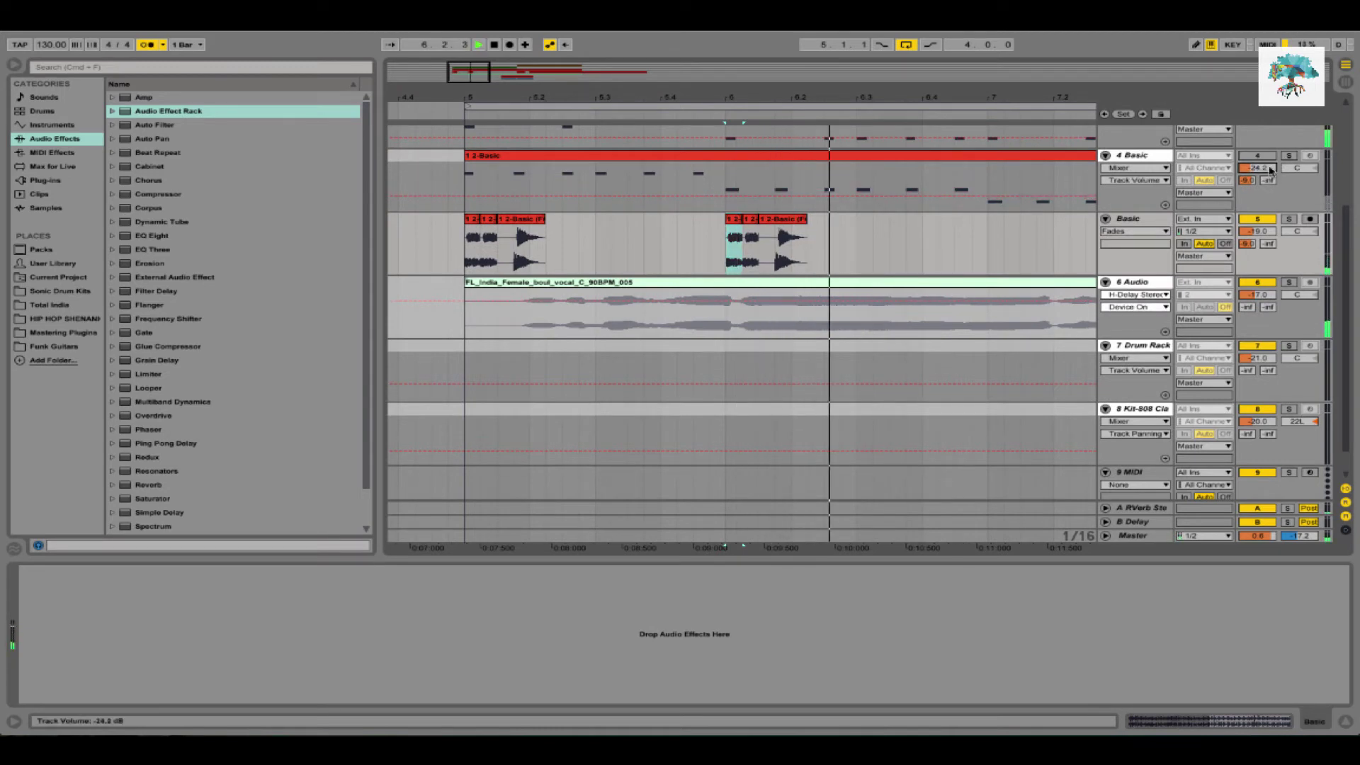
{"action": "left_click", "coordinate": [1288, 156]}
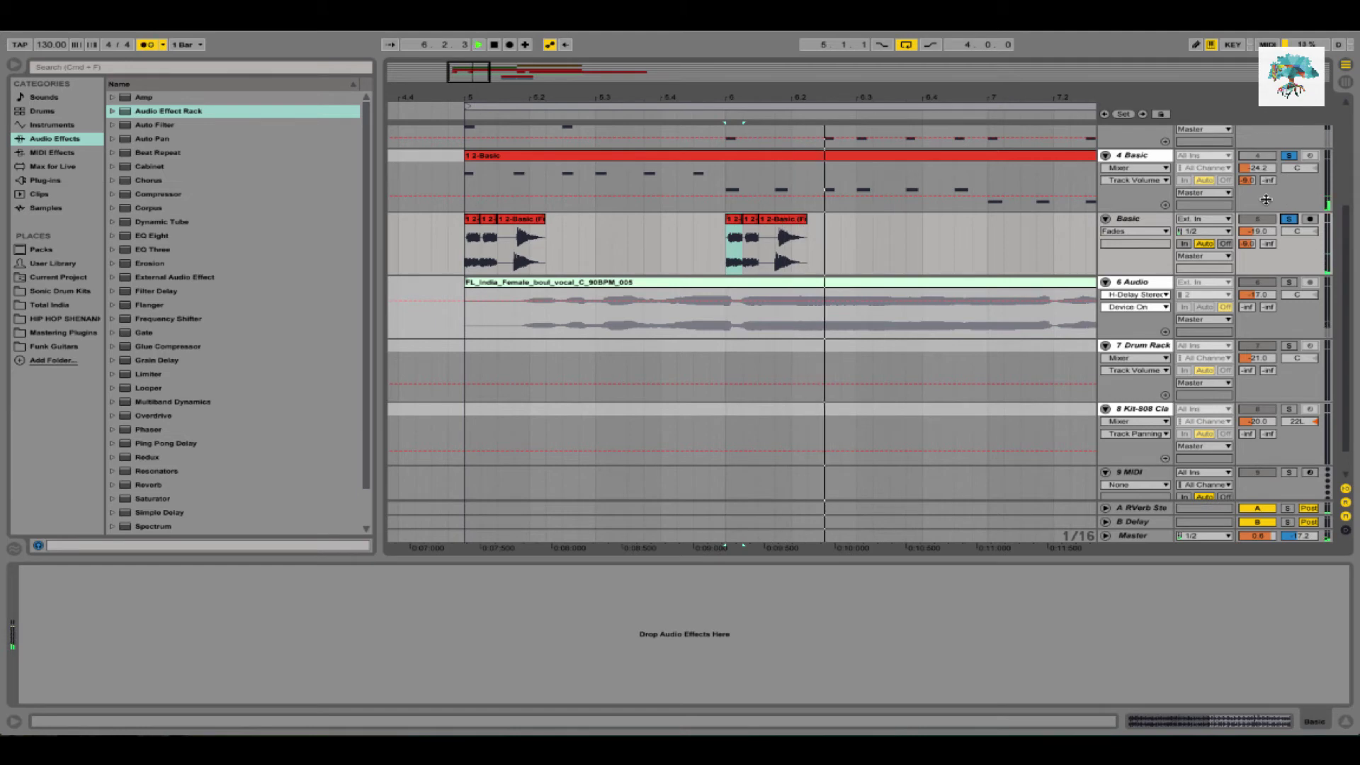
Unsolo 4 Basic, solo the 3 Basic track alongside the flattened Basic track, and listen to both from bar 5
{"action": "key", "text": "space"}
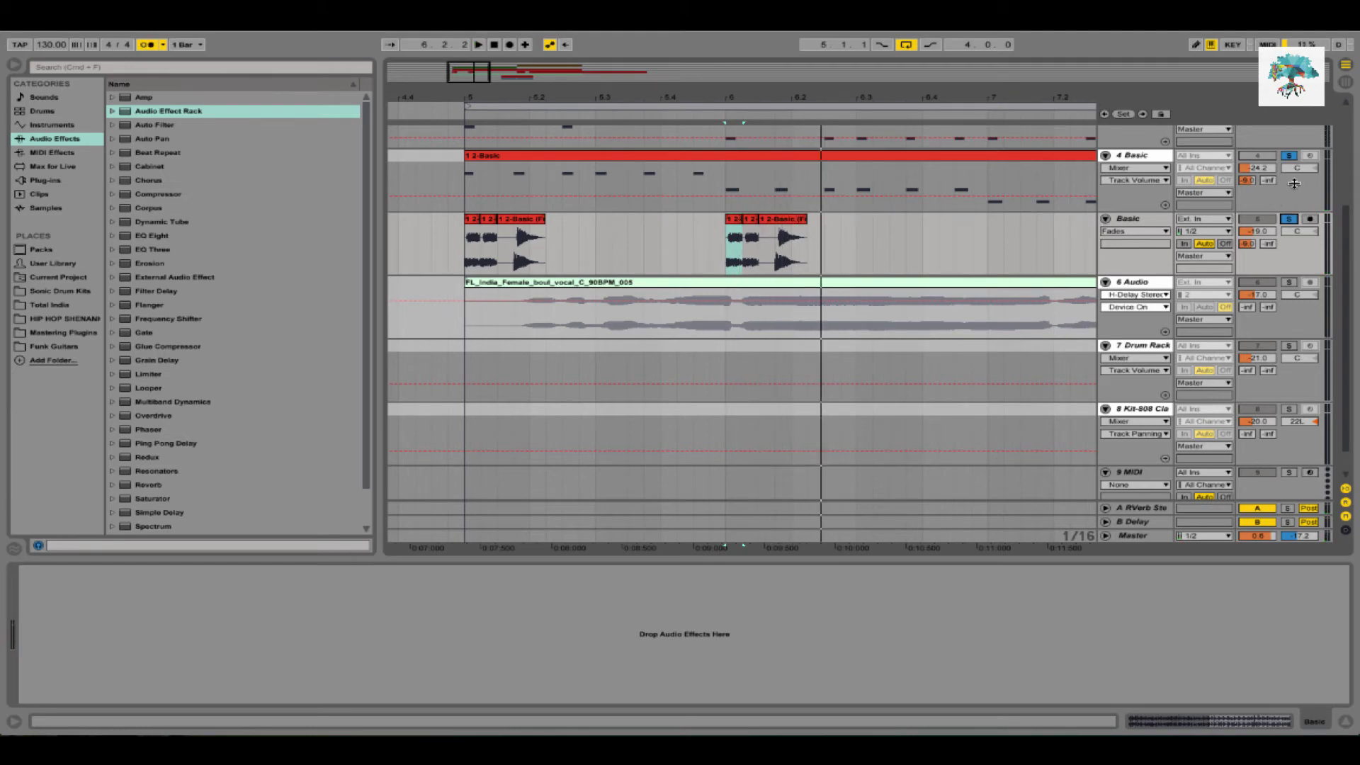
{"action": "scroll", "coordinate": [1294, 184], "scroll_direction": "up", "scroll_amount": 2}
{"action": "left_click", "coordinate": [1289, 198]}
{"action": "scroll", "coordinate": [1291, 197], "scroll_direction": "up", "scroll_amount": 2}
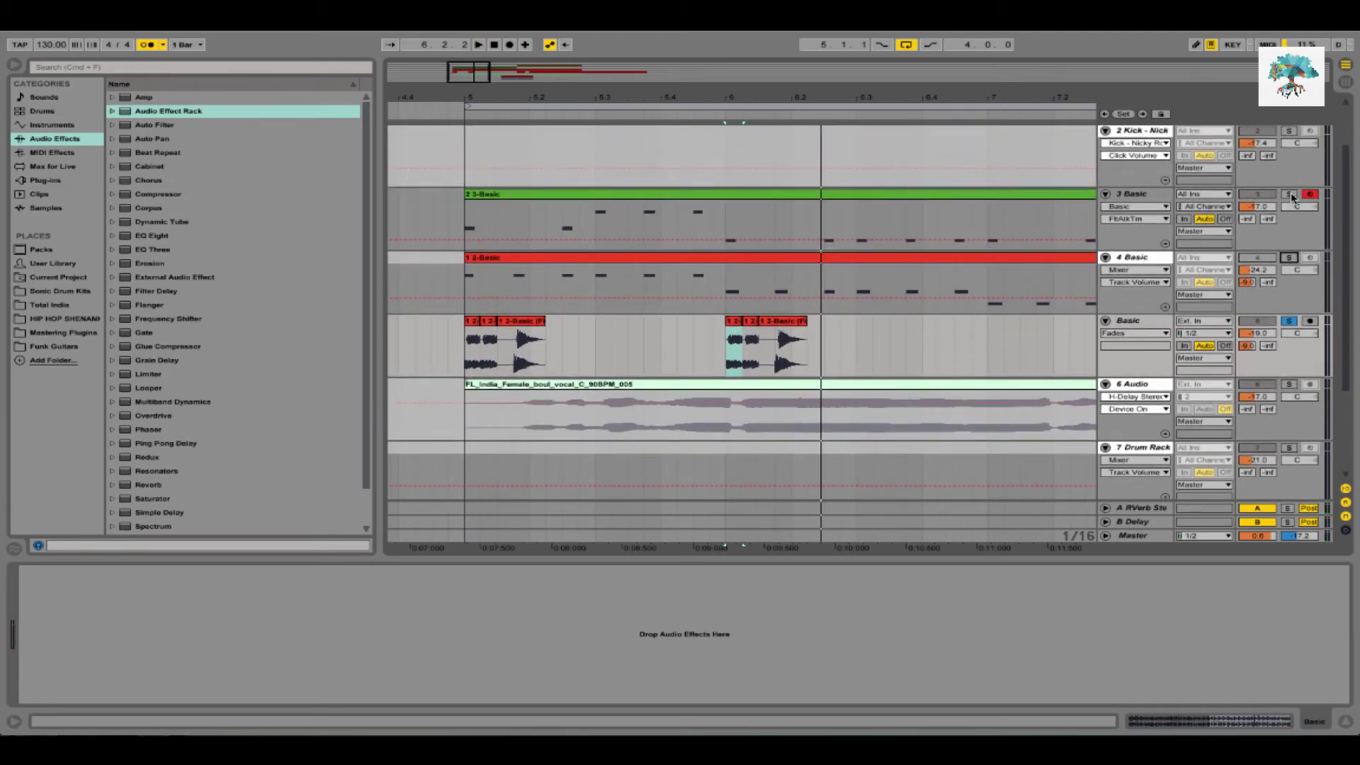
{"action": "left_click", "coordinate": [1290, 195]}
{"action": "key", "text": "space"}
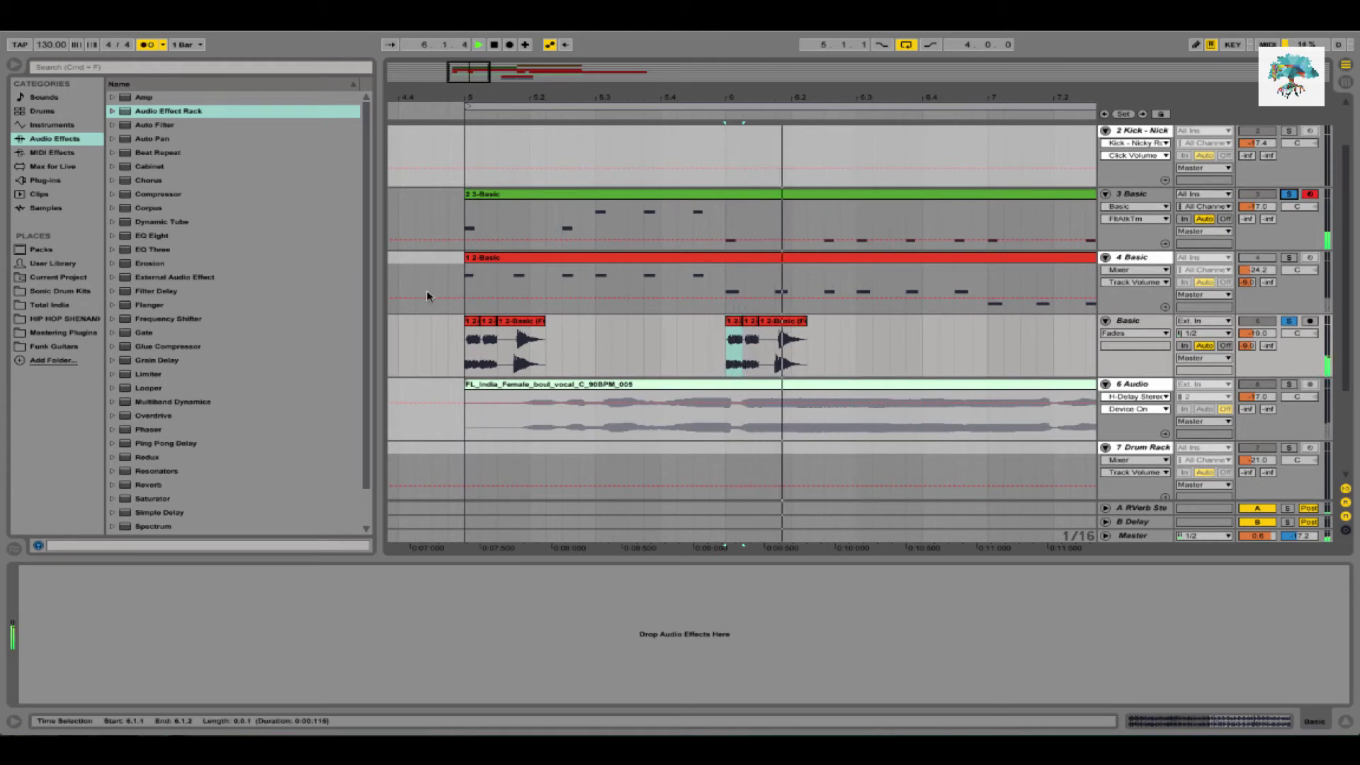
{"action": "left_click", "coordinate": [458, 350]}
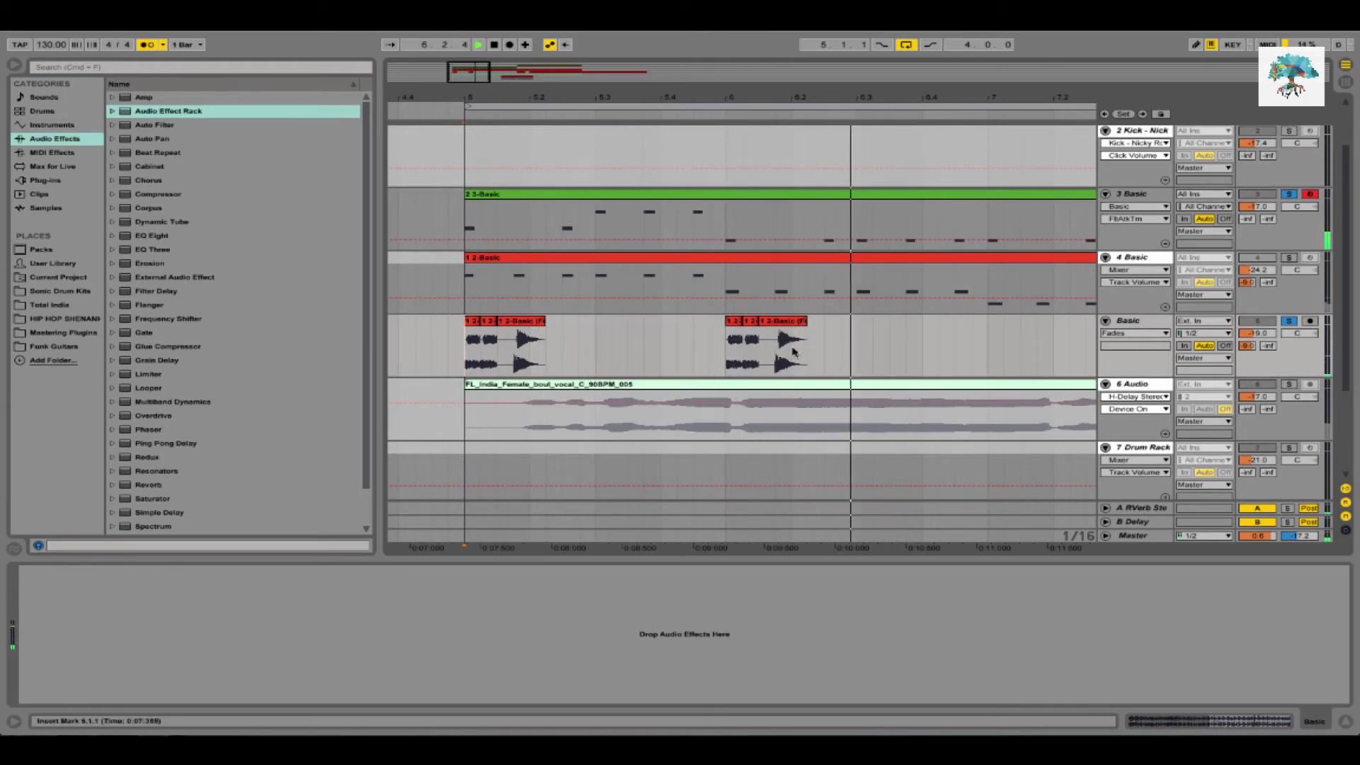
{"action": "key", "text": "space"}
Copy the three-slice chop from bar 5 to bar 7 and play the arrangement from bar 5
{"action": "left_click", "coordinate": [533, 322]}
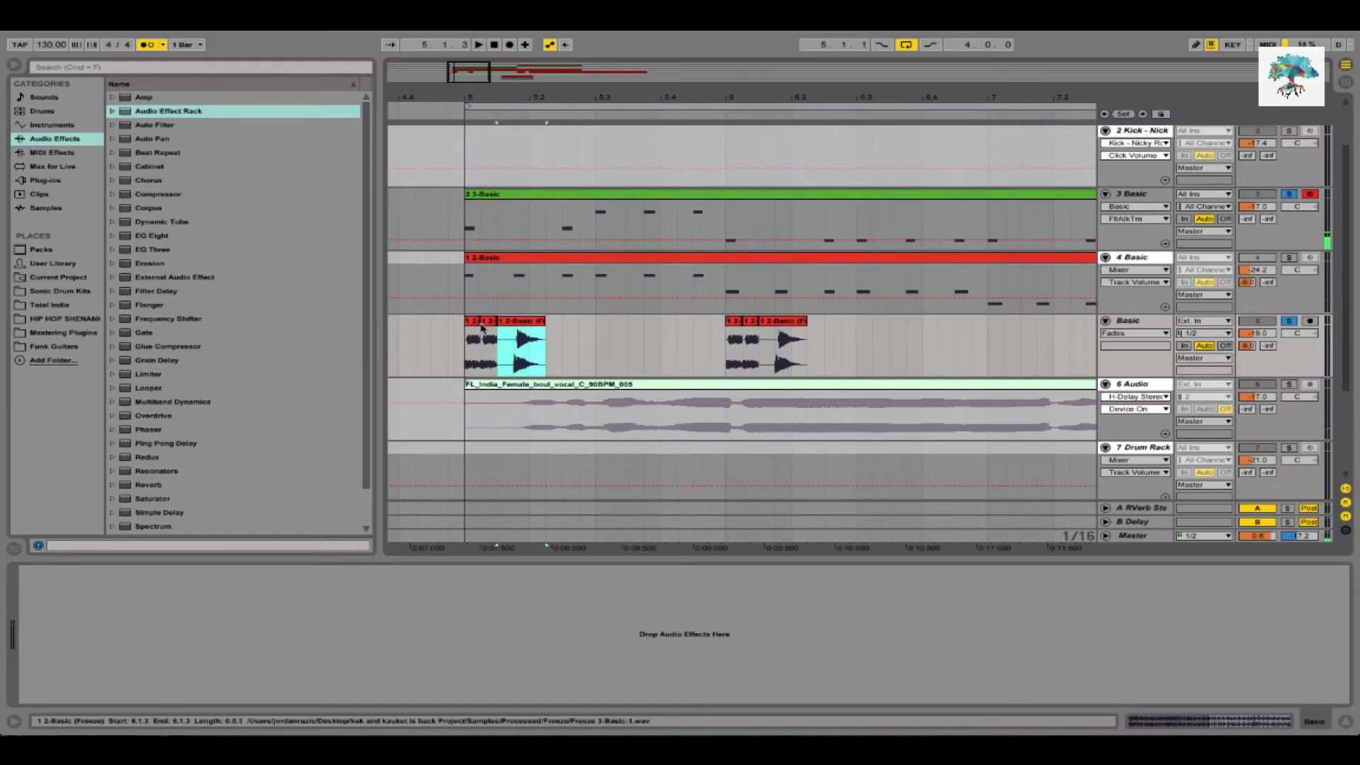
{"action": "left_click", "coordinate": [476, 325], "text": "shift"}
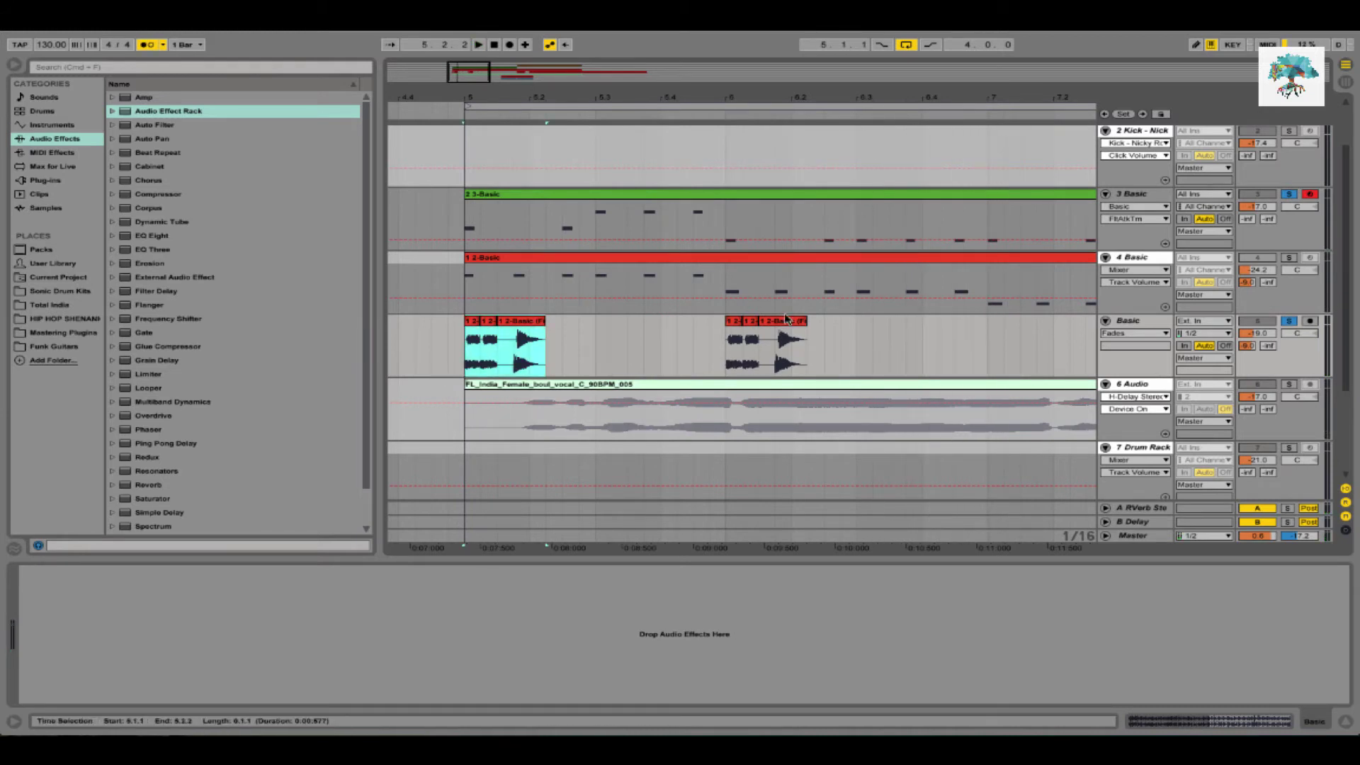
{"action": "left_click_drag", "start_coordinate": [476, 324], "coordinate": [1007, 327]}
{"action": "key", "text": "space"}
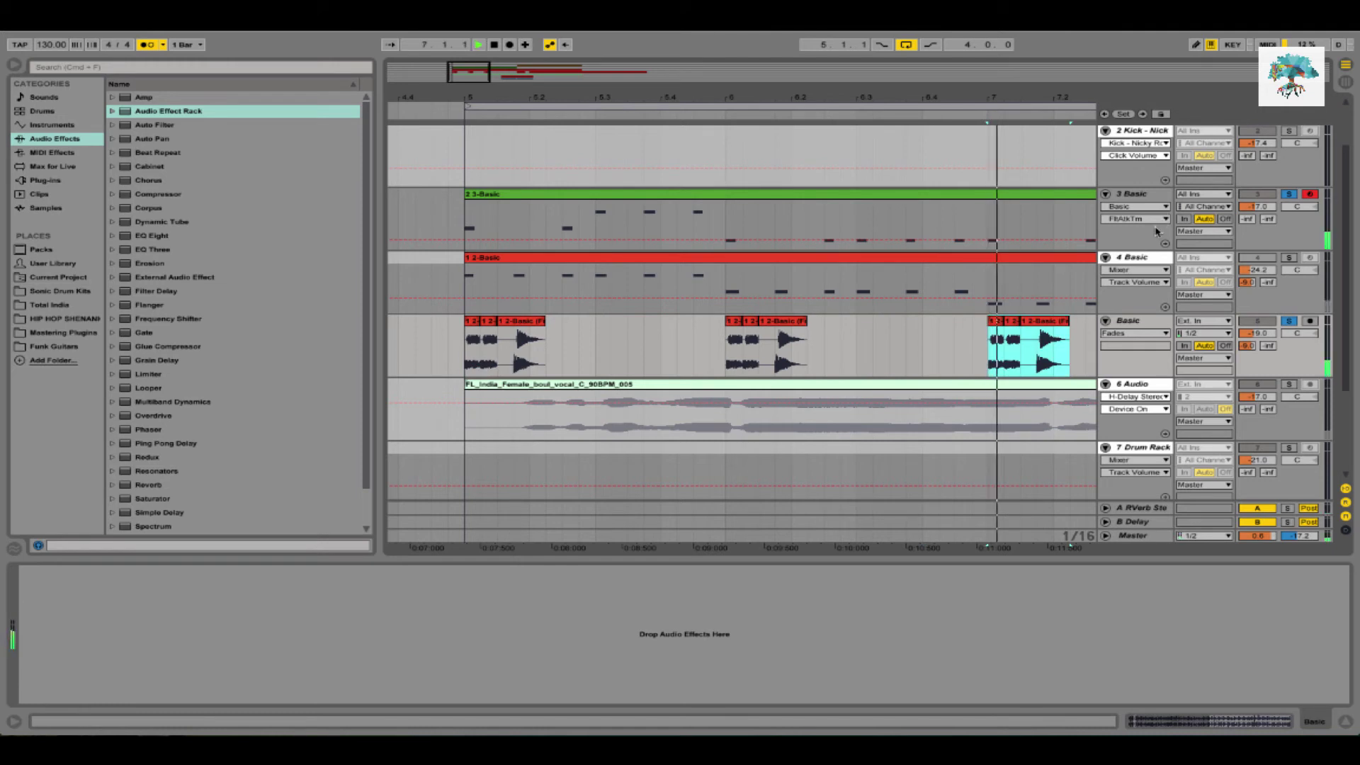
{"action": "left_click", "coordinate": [423, 354]}
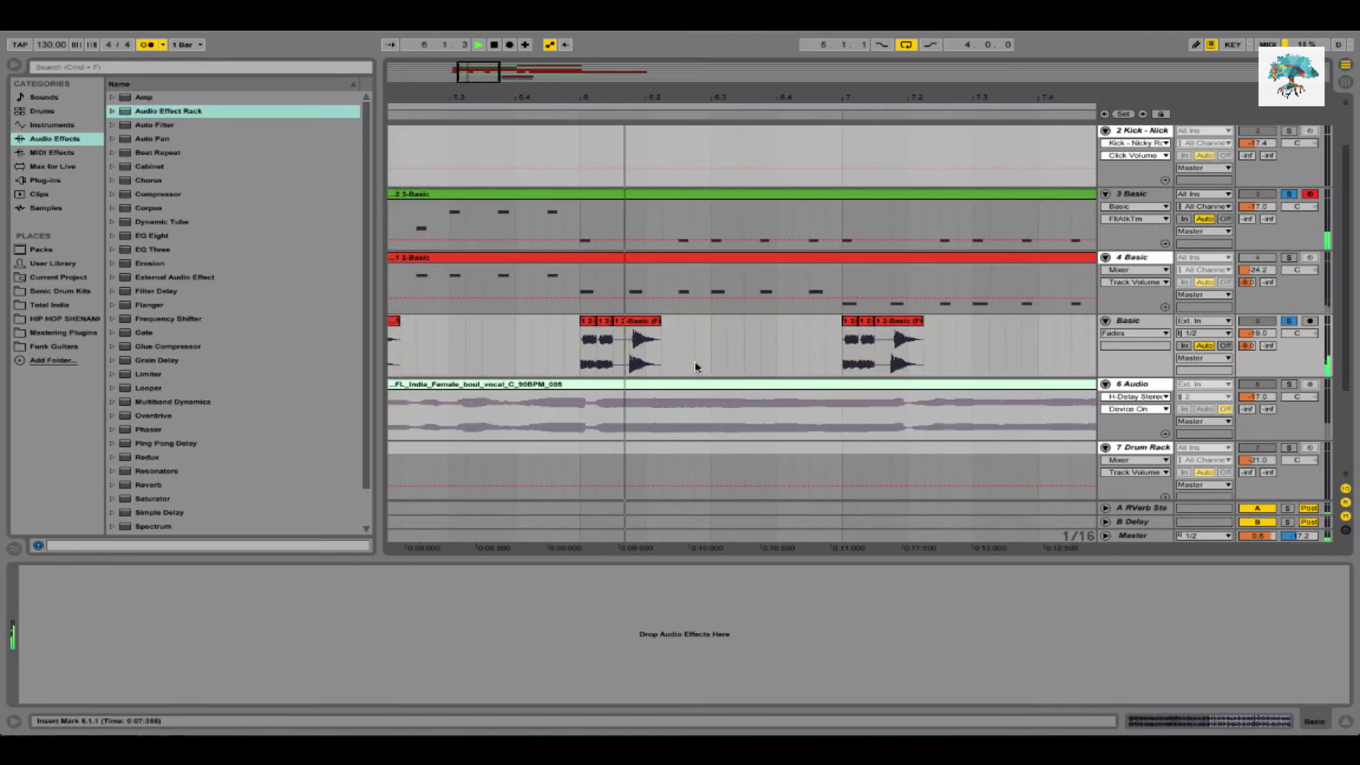
{"action": "key", "text": "space"}
Adjust the transposition of the last slice in the bar 6 chop while auditioning it, and turn off the metronome
{"action": "double_click", "coordinate": [637, 324]}
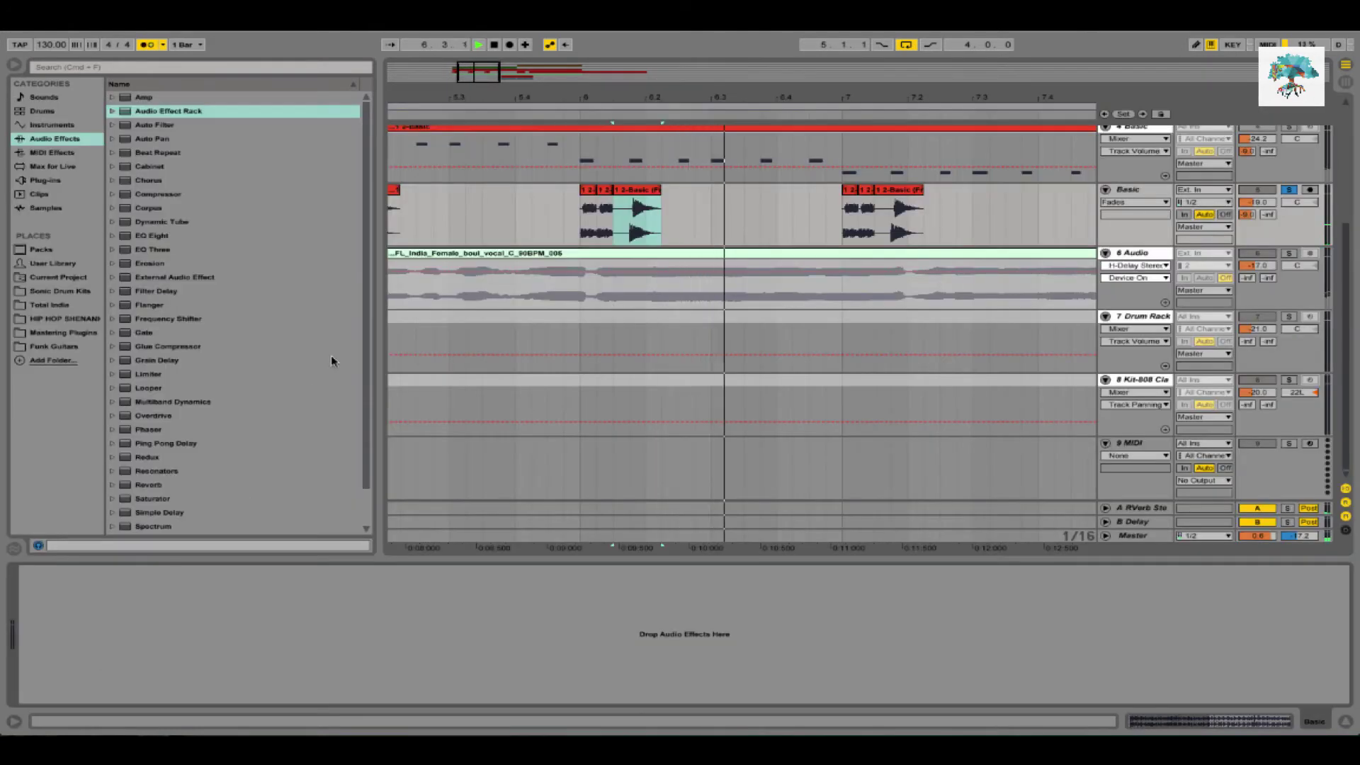
{"action": "key", "text": "plus"}
{"action": "left_click", "coordinate": [492, 186]}
{"action": "key", "text": "space"}
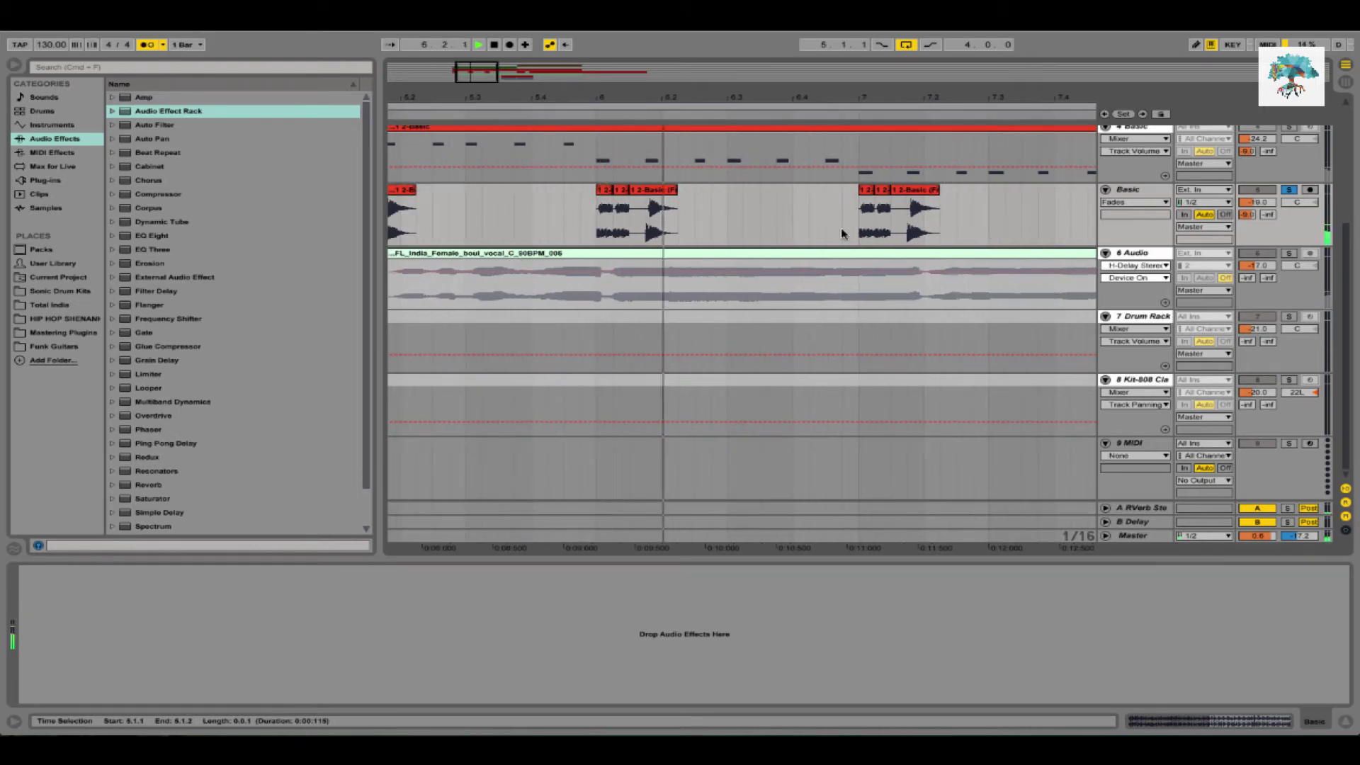
{"action": "left_click", "coordinate": [662, 212]}
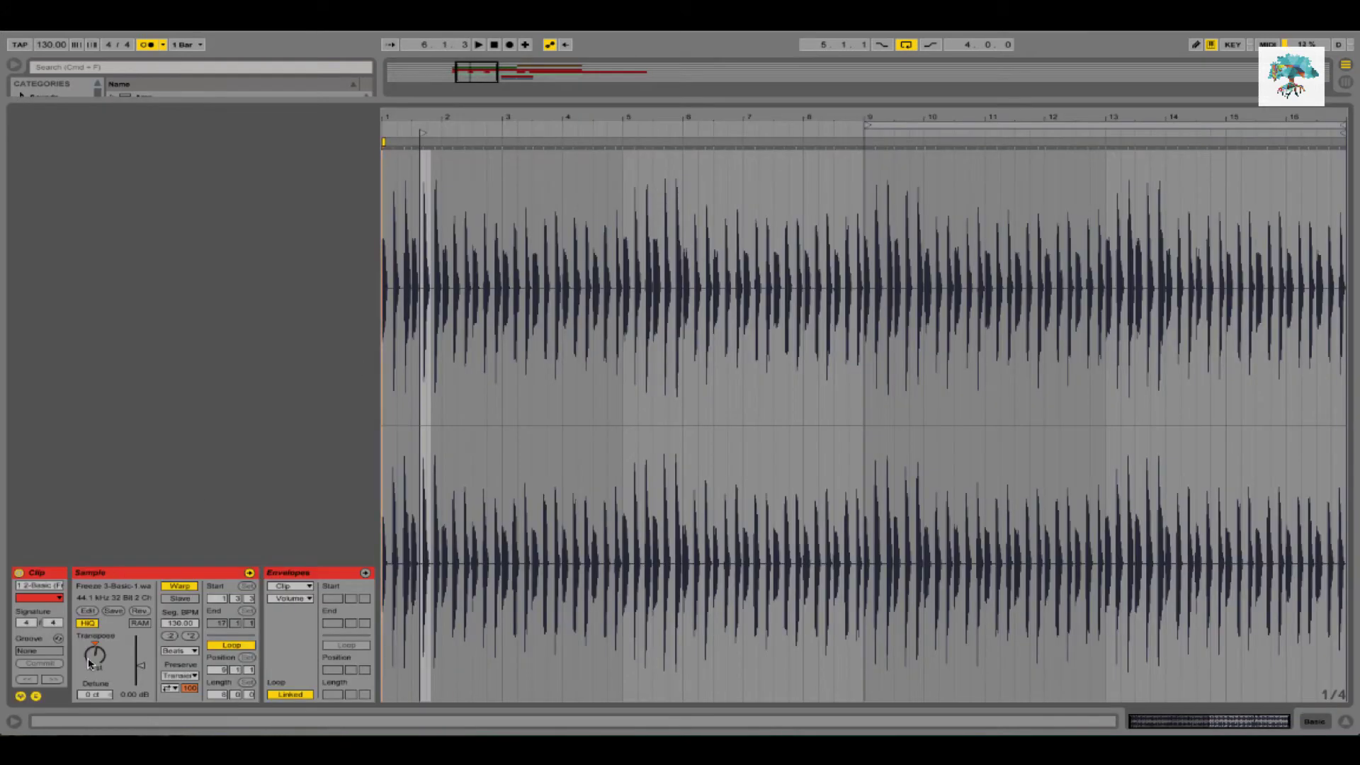
{"action": "key", "text": "space"}
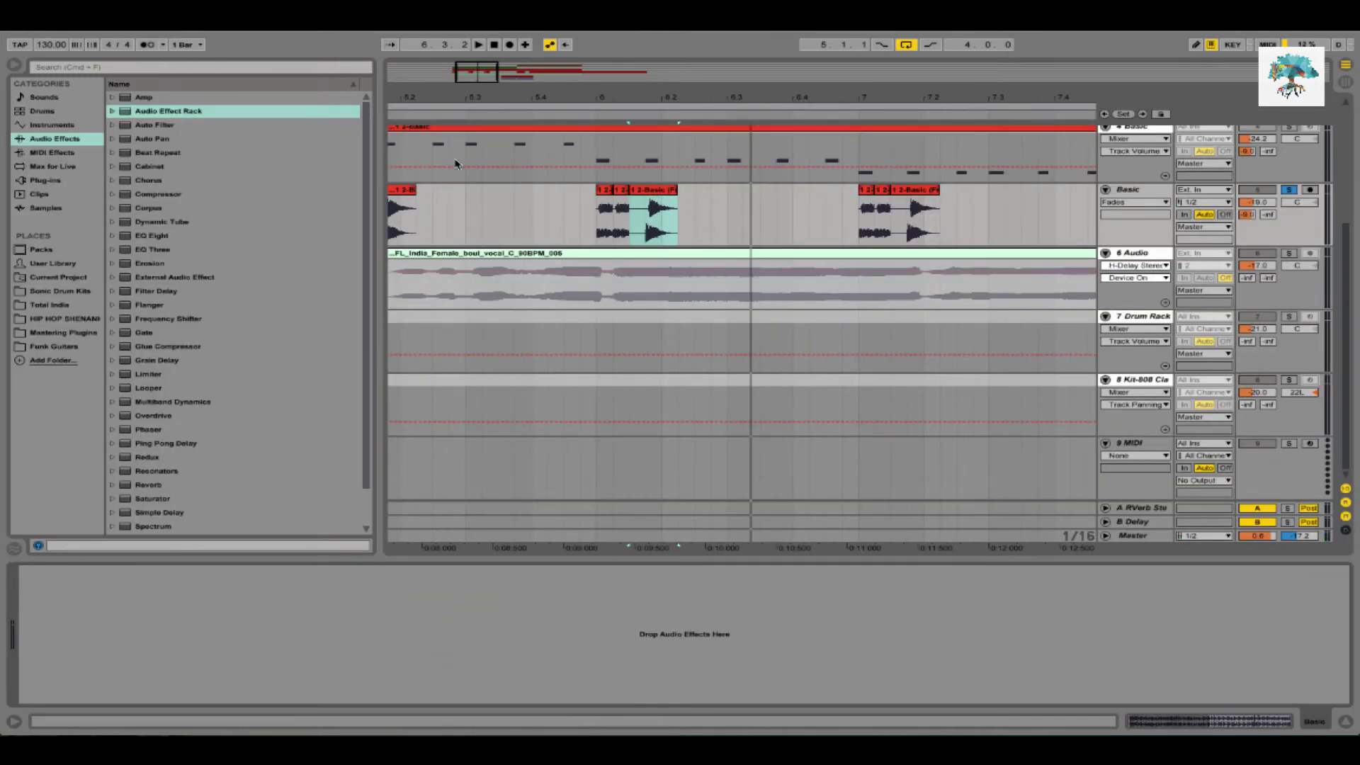
Listen to the soloed Basic chops from bar 5, checking the last slice of the bar 6 chop
{"action": "scroll", "coordinate": [496, 177], "scroll_direction": "left", "scroll_amount": 3}
{"action": "left_click", "coordinate": [706, 253]}
{"action": "key", "text": "space"}
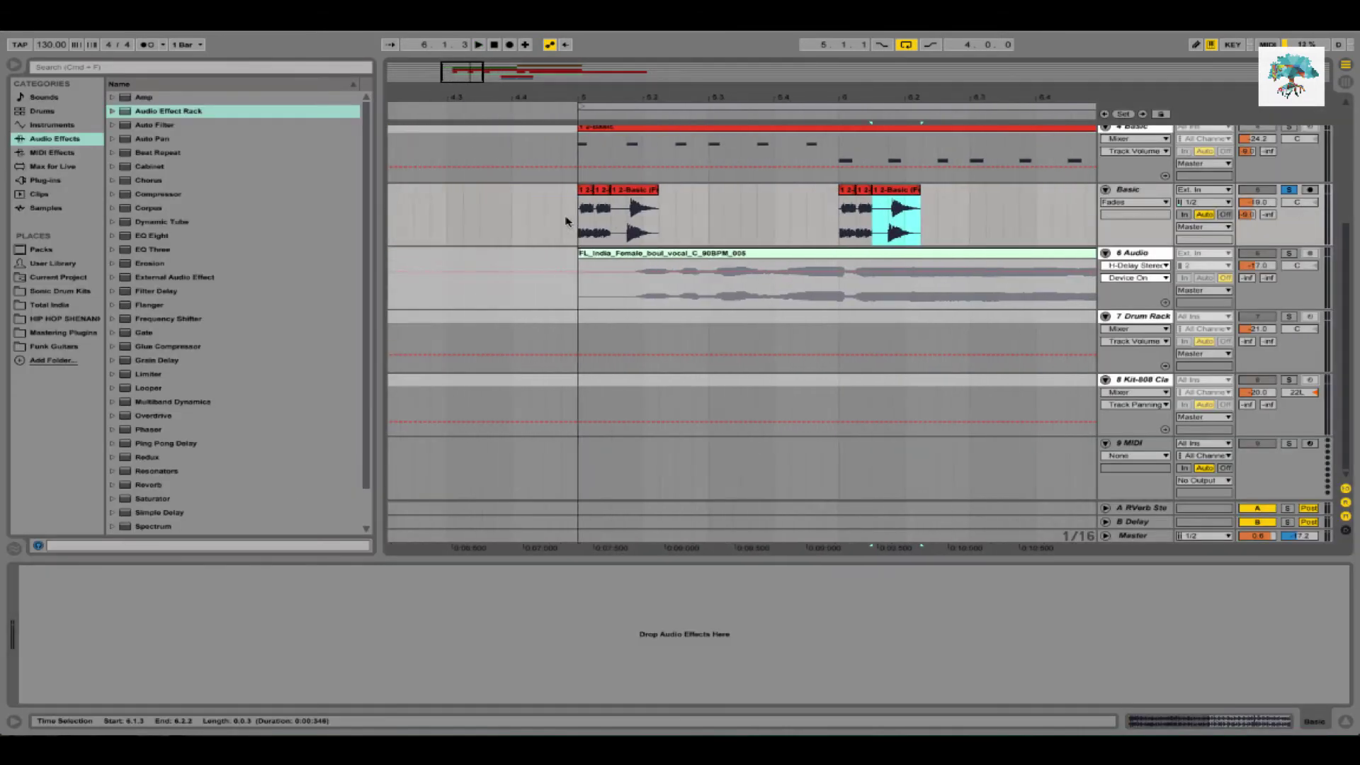
{"action": "left_click", "coordinate": [573, 214]}
{"action": "key", "text": "space"}
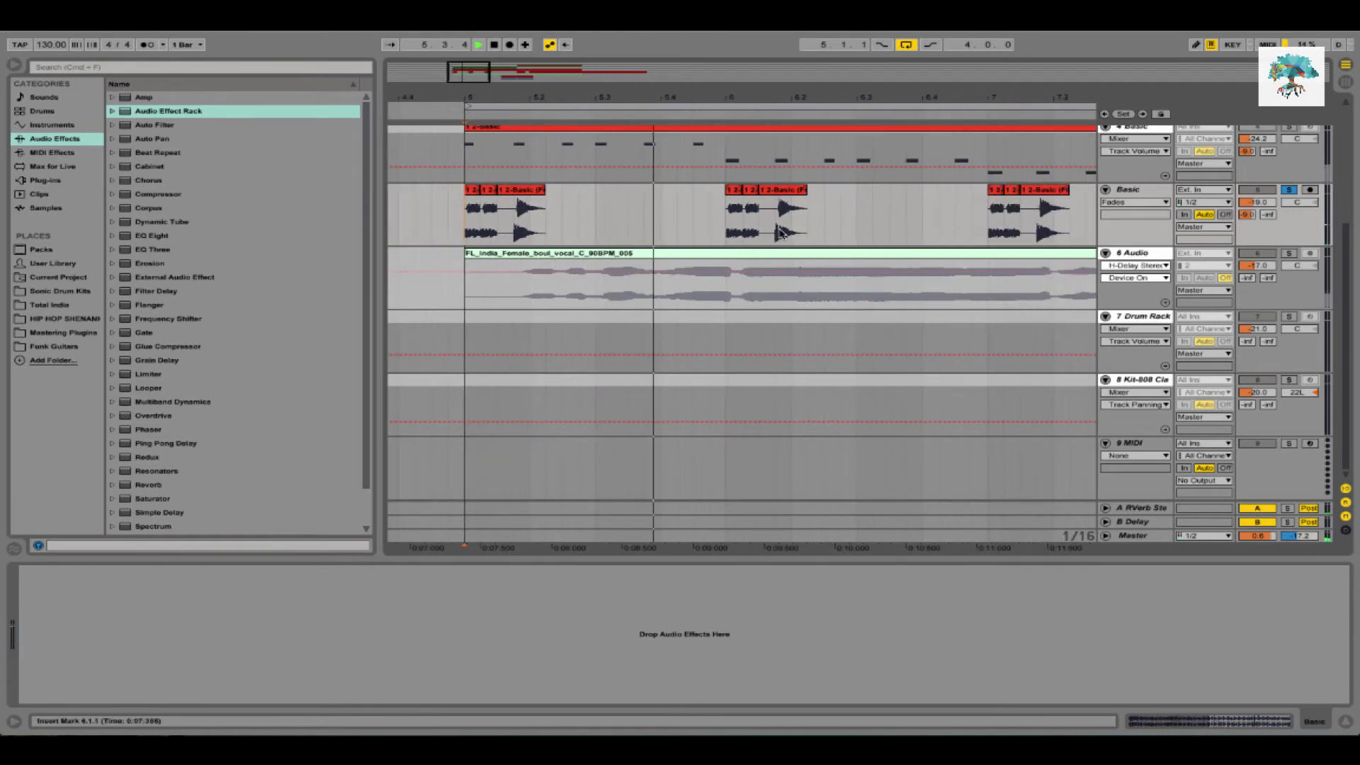
{"action": "left_click", "coordinate": [779, 226]}
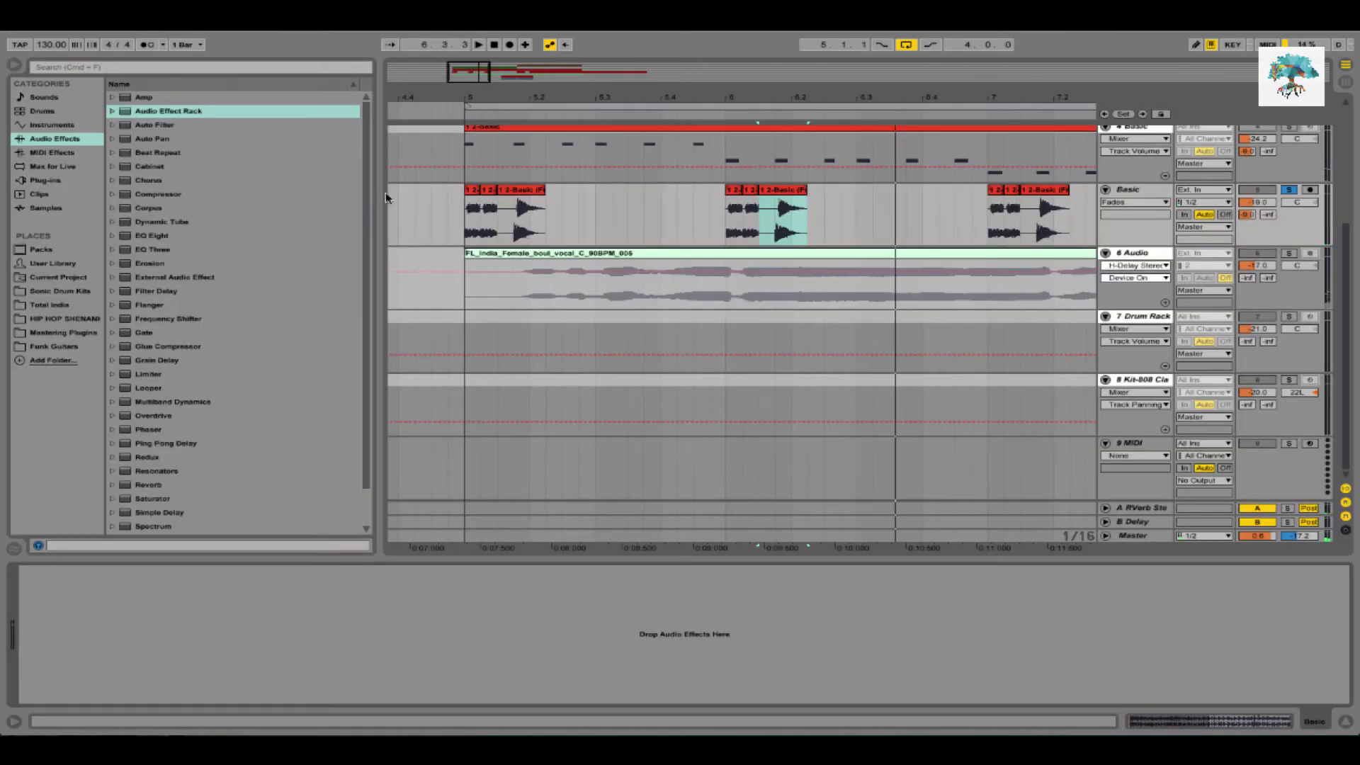
{"action": "key", "text": "space"}
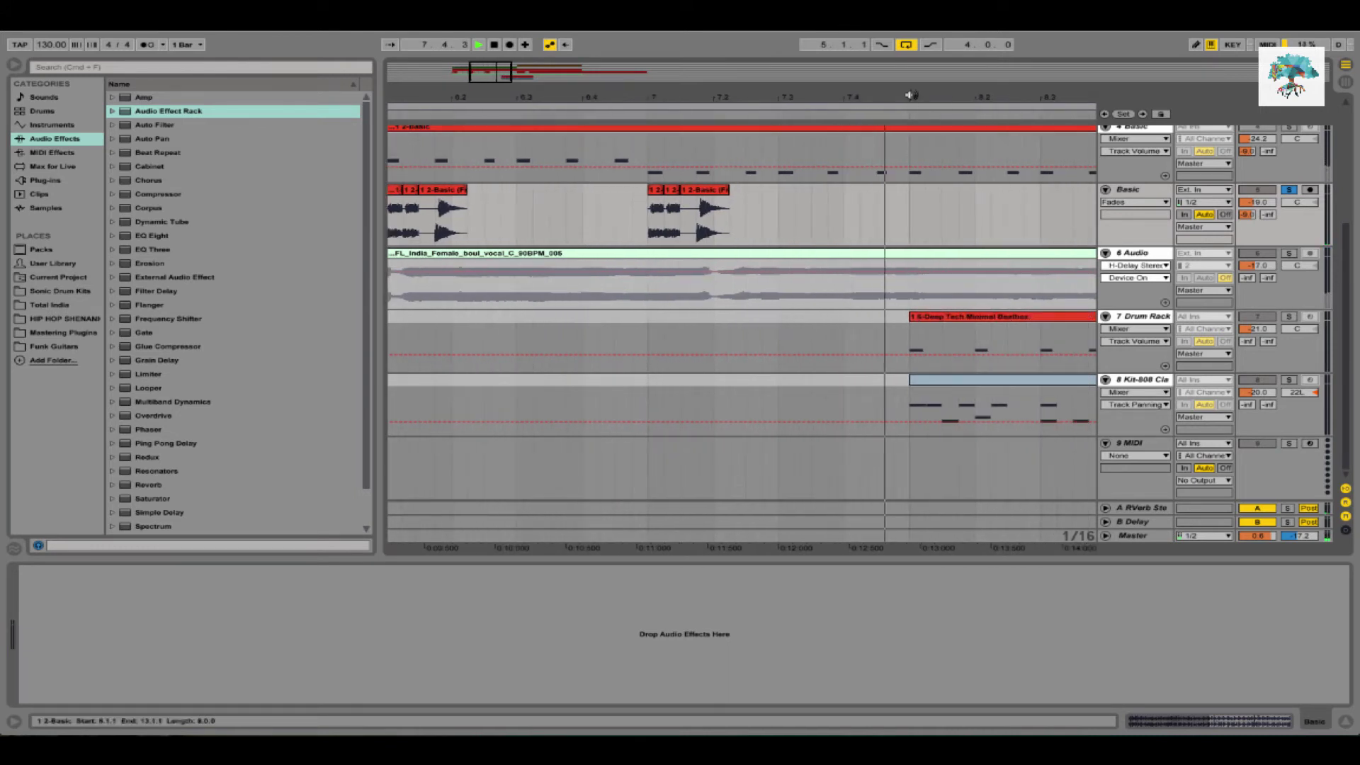
Copy the three-slice chop on the Basic track to bar 8 and return the insert marker to bar 5
{"action": "key", "text": "minus"}
{"action": "key", "text": "minus"}
{"action": "key", "text": "minus"}
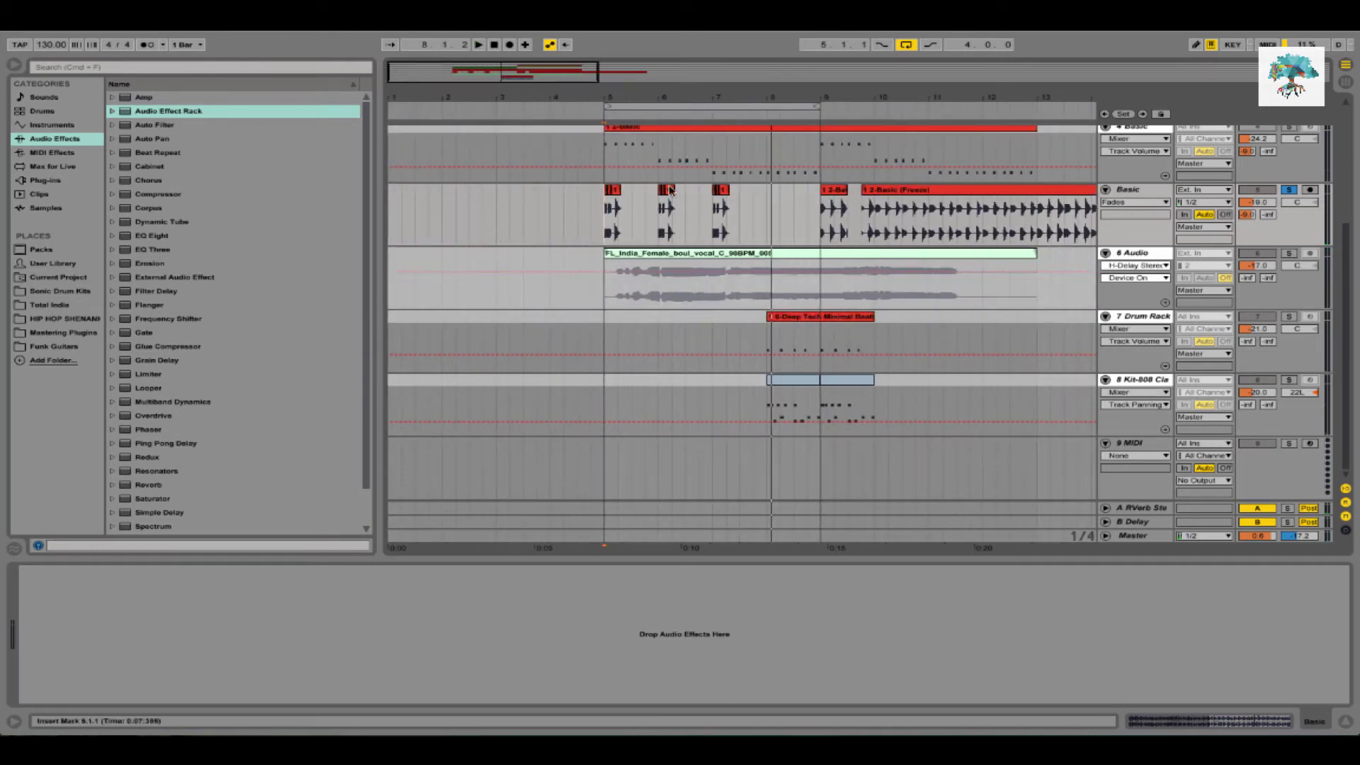
{"action": "left_click_drag", "start_coordinate": [612, 211], "coordinate": [641, 214]}
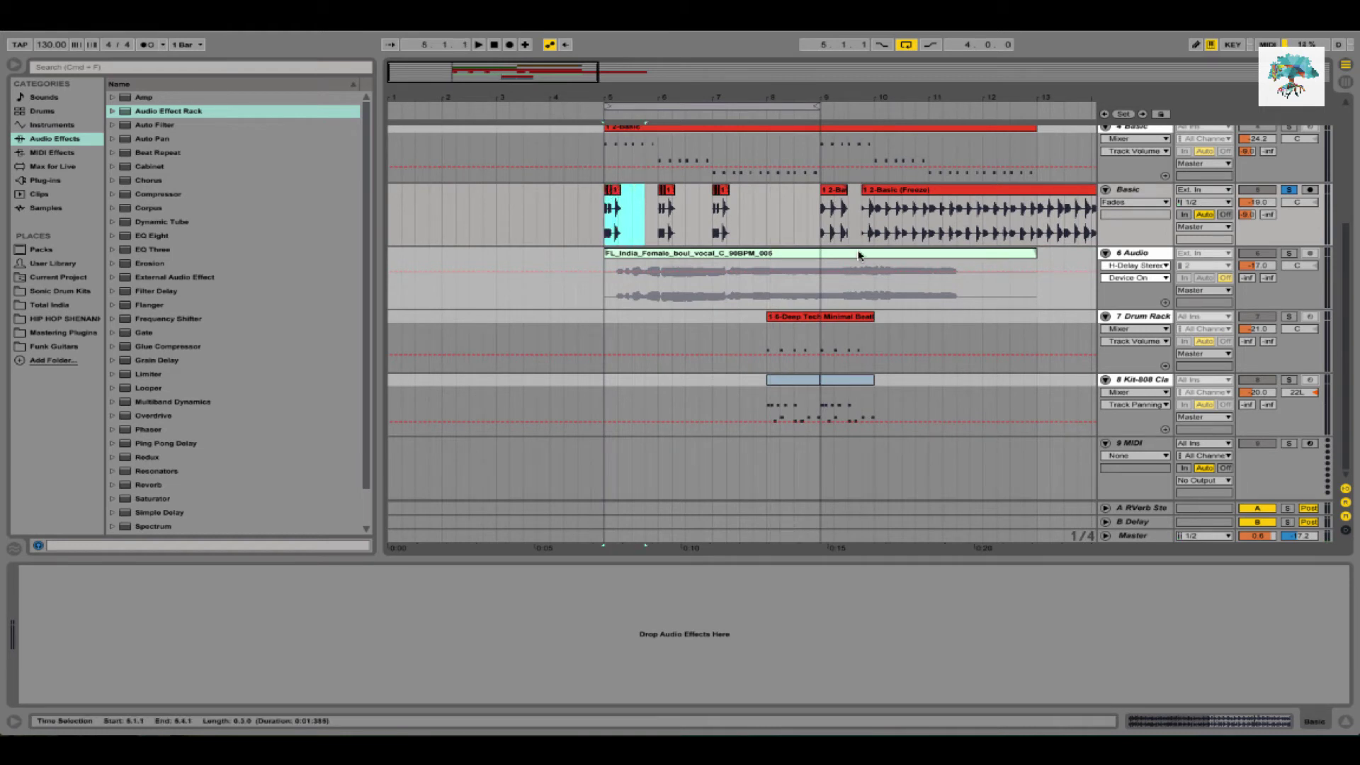
{"action": "left_click", "coordinate": [761, 131]}
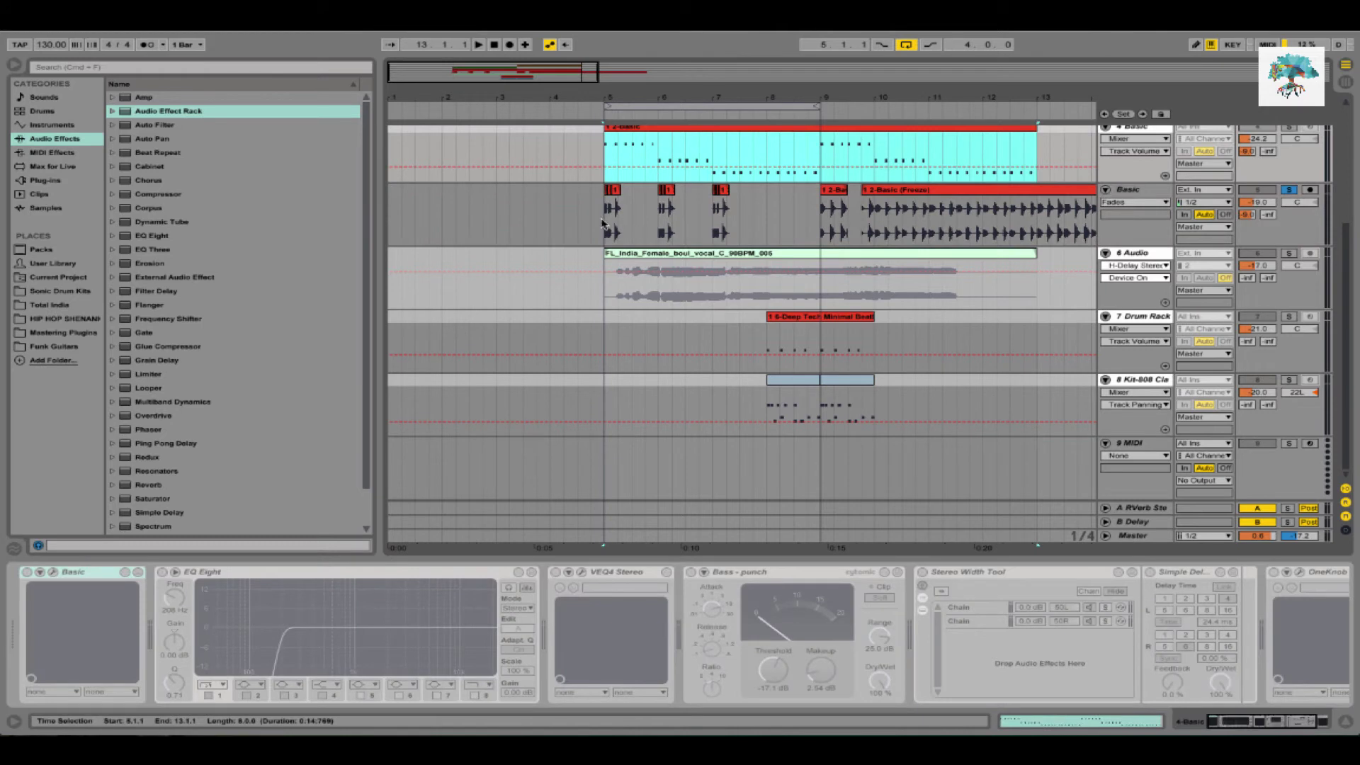
{"action": "left_click_drag", "start_coordinate": [603, 224], "coordinate": [819, 219]}
{"action": "left_click", "coordinate": [733, 212]}
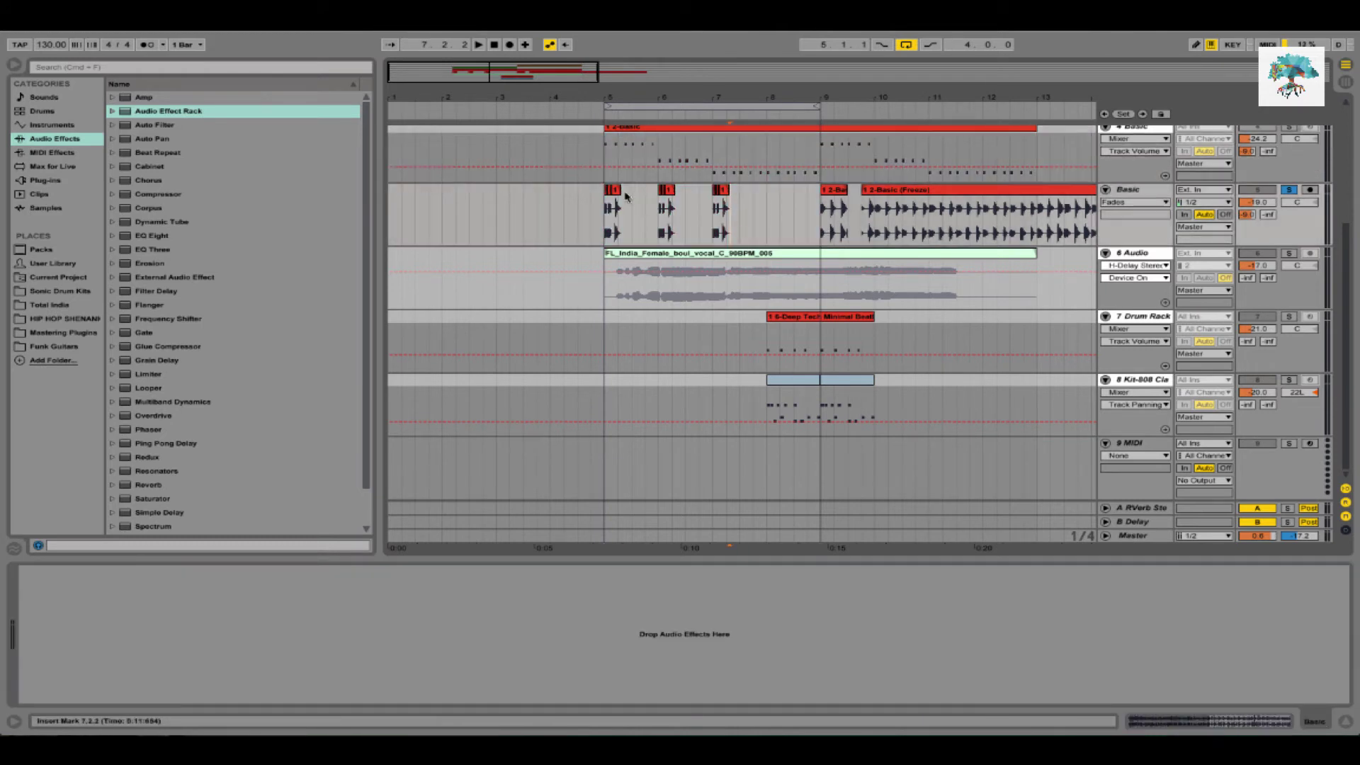
{"action": "left_click_drag", "start_coordinate": [605, 206], "coordinate": [776, 196]}
{"action": "left_click", "coordinate": [605, 230]}
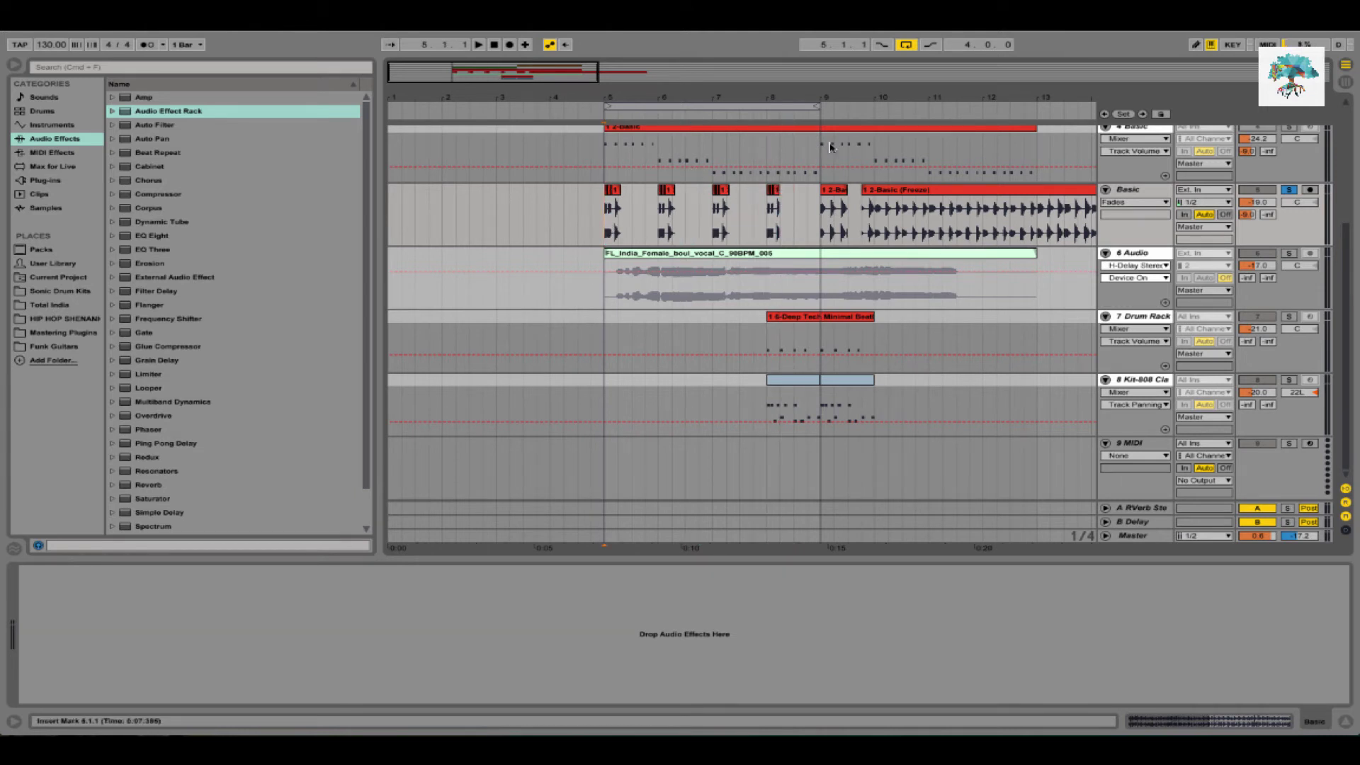
Unsolo the Basic track and listen to the full arrangement from bar 5
{"action": "left_click", "coordinate": [1287, 129]}
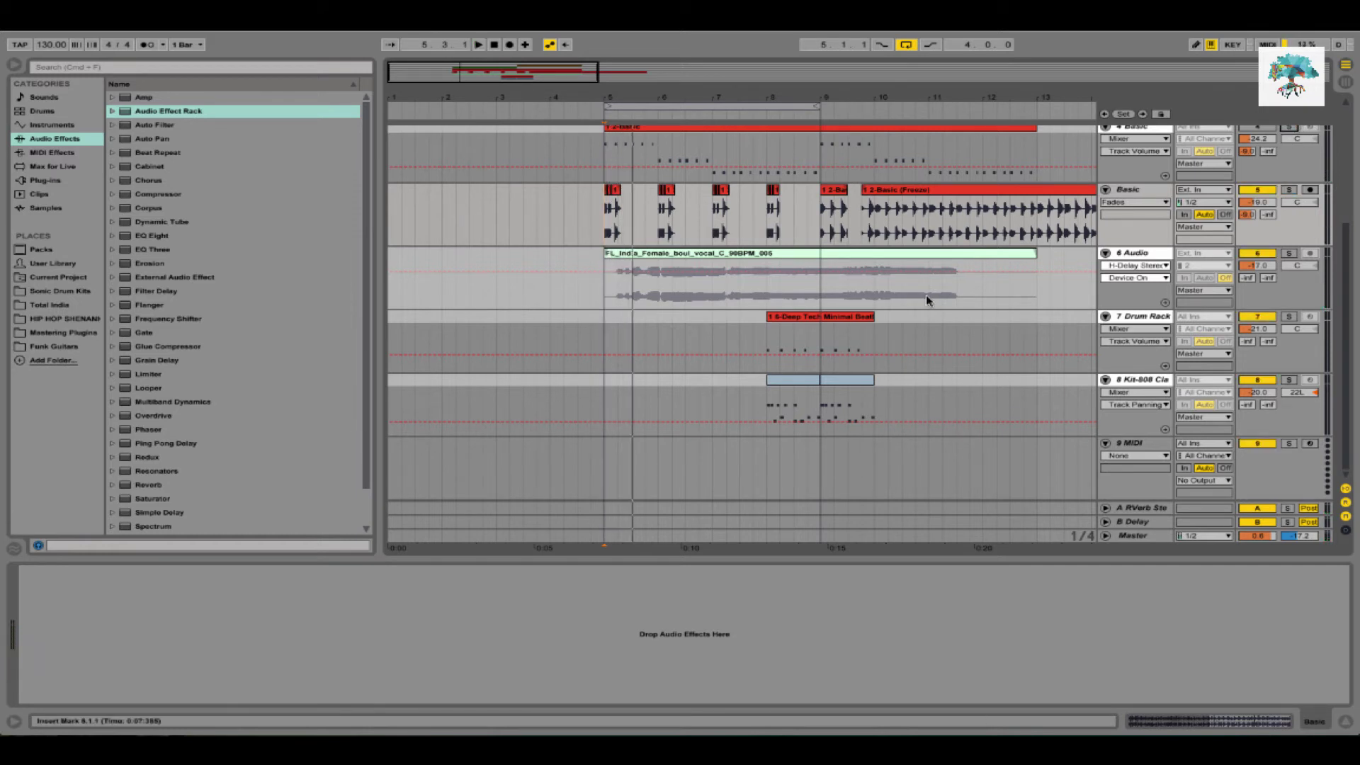
{"action": "key", "text": "space"}
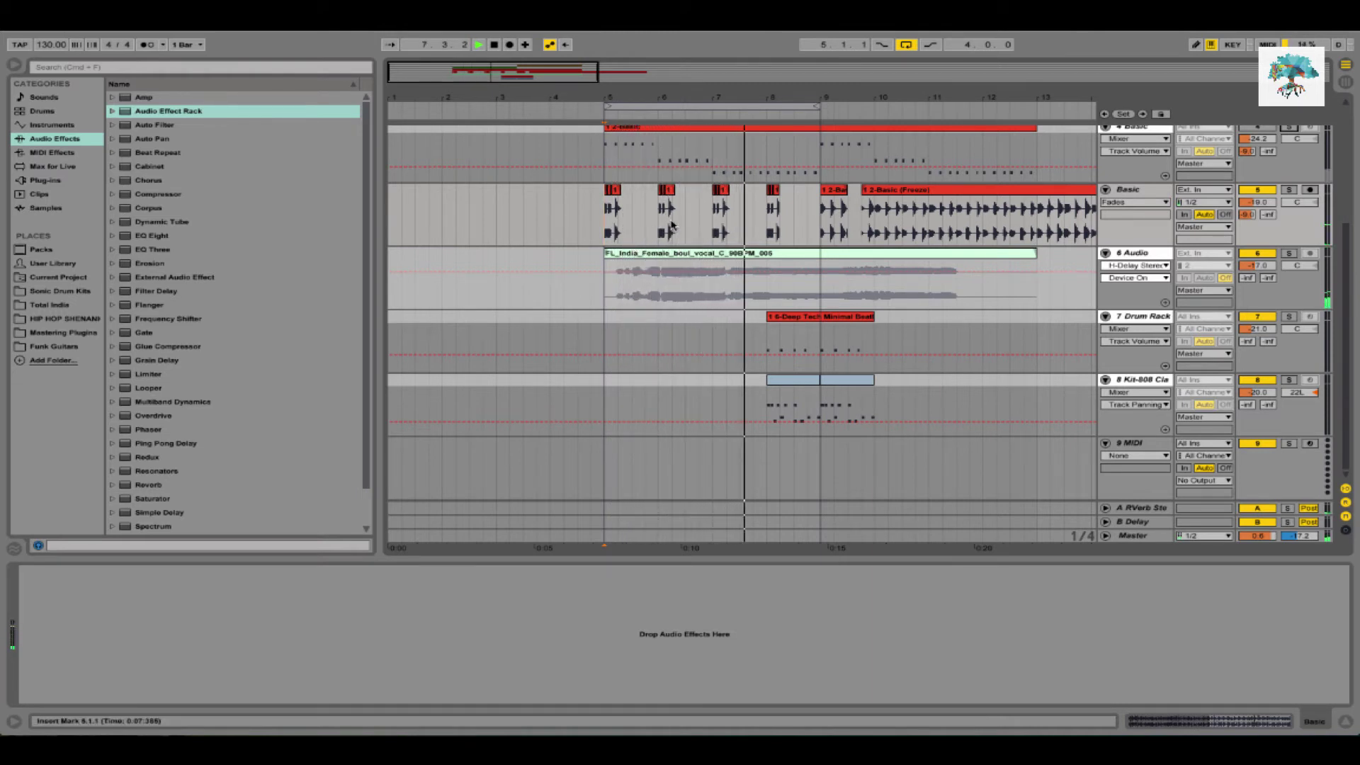
{"action": "key", "text": "space"}
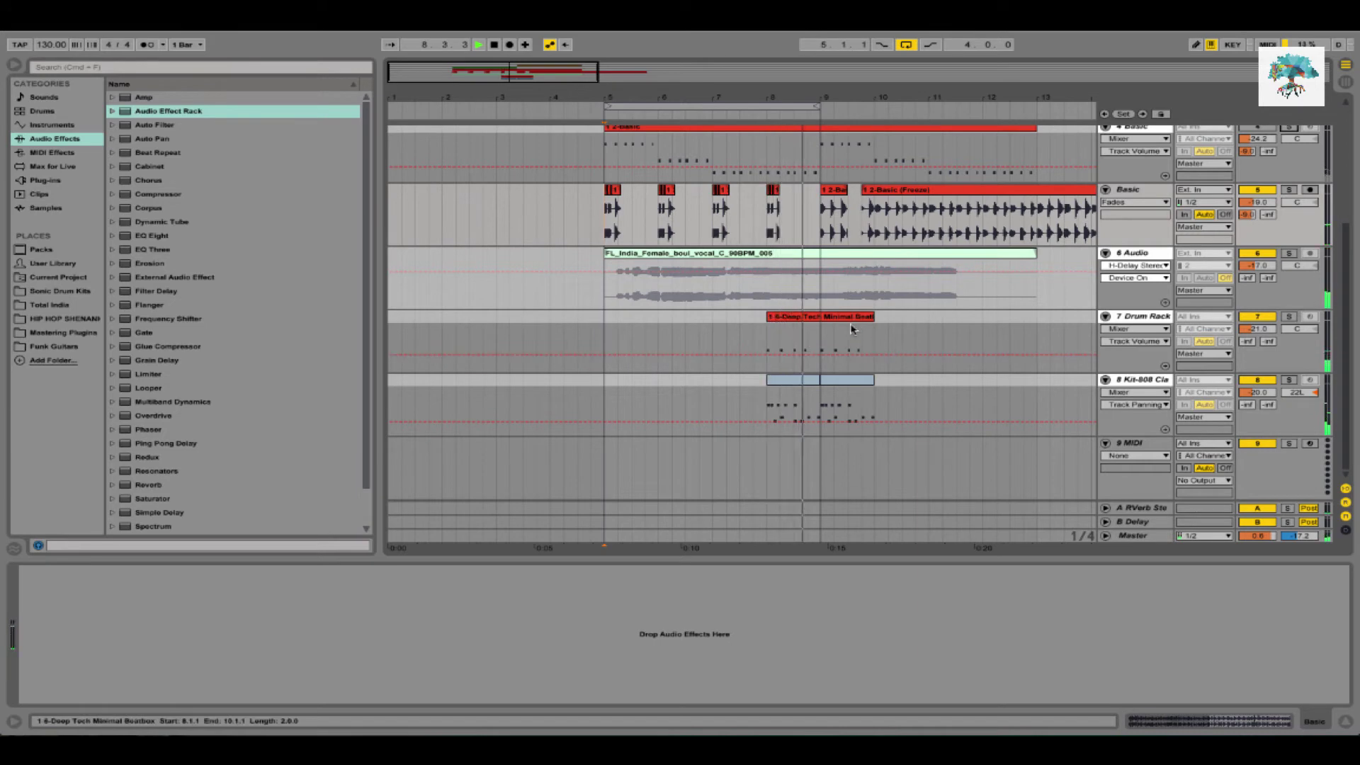
Move the clips on the 7 Drum Rack and 8 Kit-808 tracks together from bar 8 to bar 9
{"action": "left_click", "coordinate": [830, 320]}
{"action": "left_click", "coordinate": [820, 386], "text": "shift"}
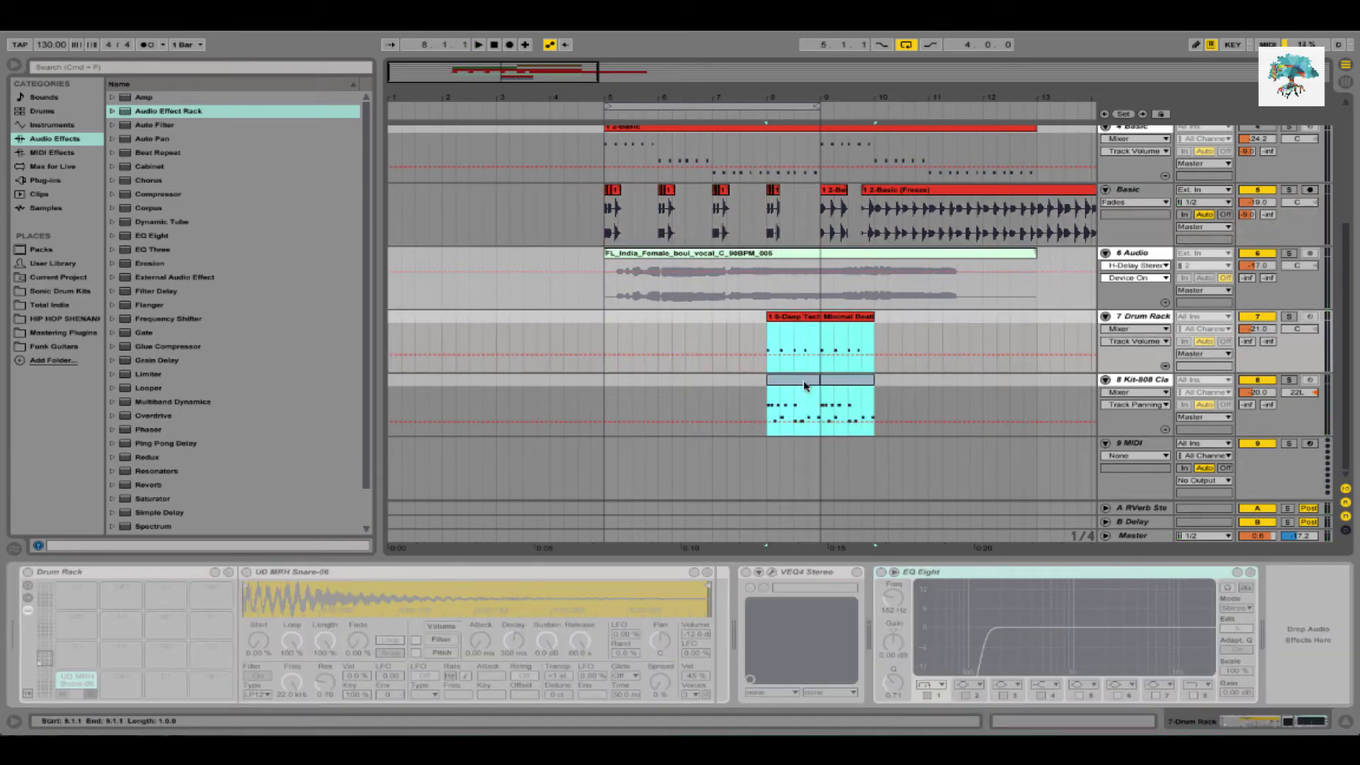
{"action": "left_click_drag", "start_coordinate": [820, 386], "coordinate": [866, 391]}
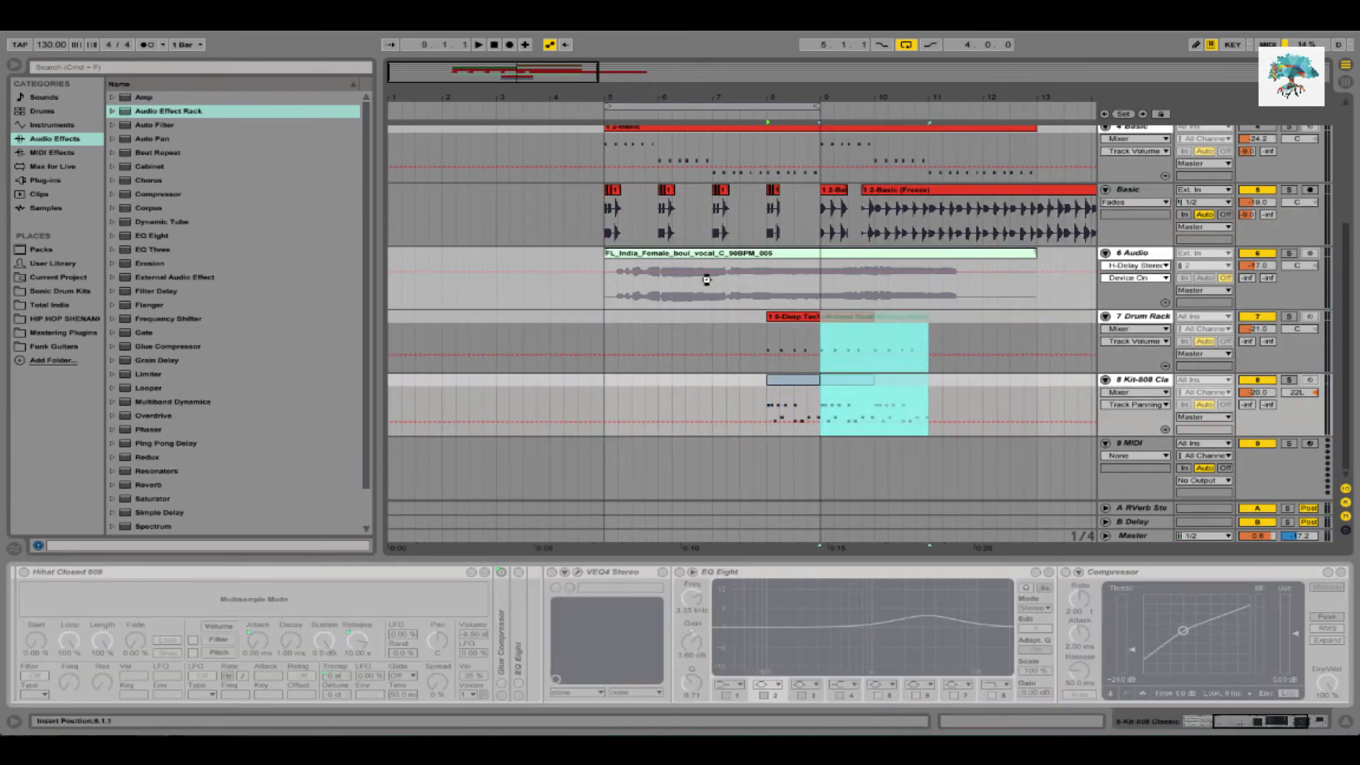
{"action": "left_click_drag", "start_coordinate": [706, 280], "coordinate": [707, 281]}
{"action": "scroll", "coordinate": [1169, 135], "scroll_direction": "up", "scroll_amount": 1}
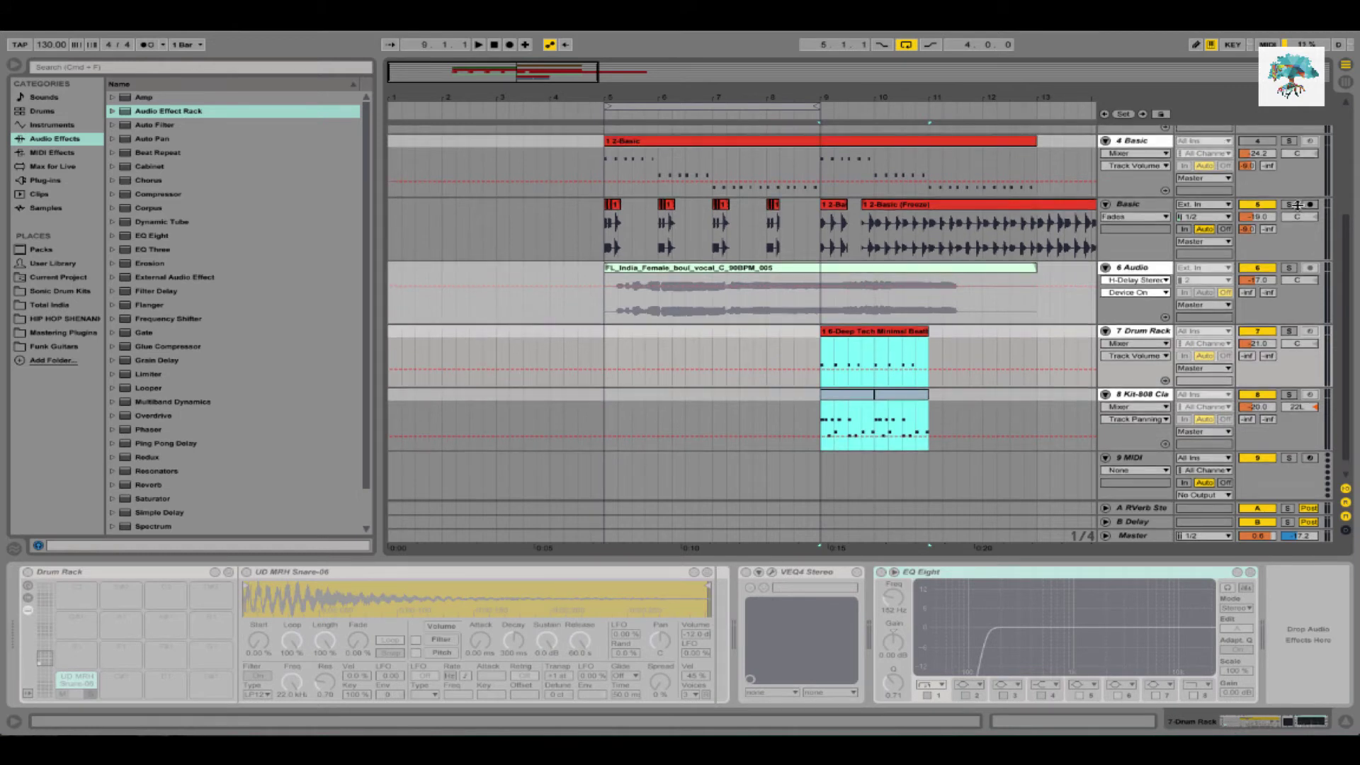
Solo the flattened Basic track, add an EQ Eight to it, and set the playback start to bar 5
{"action": "left_click", "coordinate": [1289, 205]}
{"action": "key", "text": "space"}
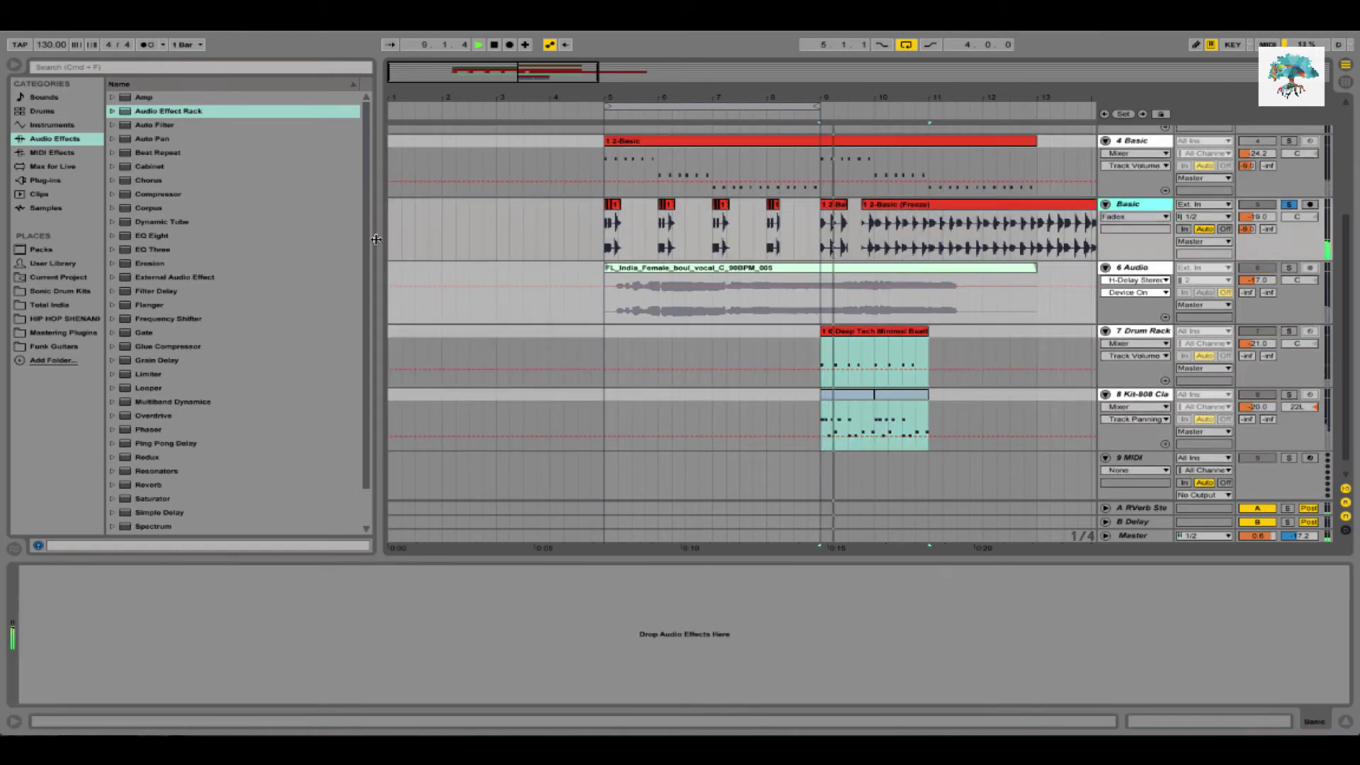
{"action": "left_click", "coordinate": [170, 236]}
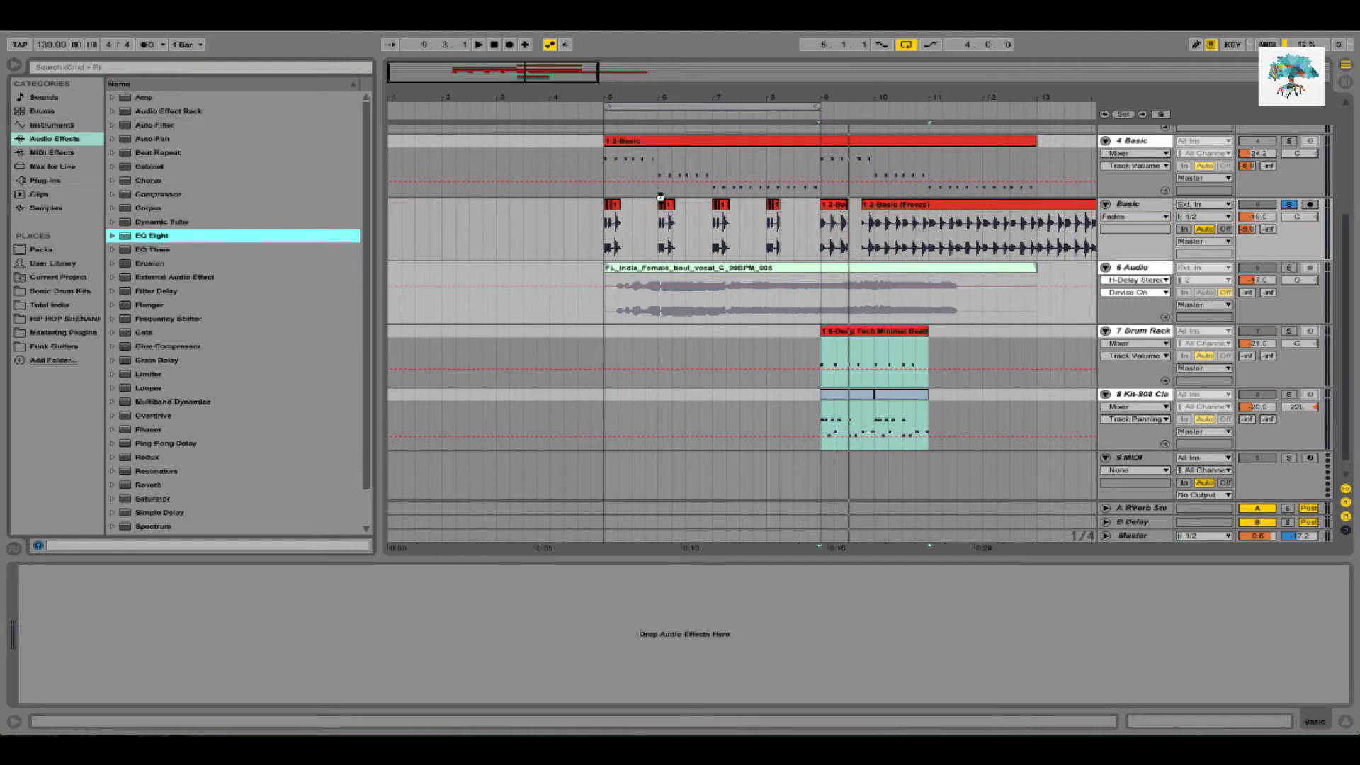
{"action": "key", "text": "Return"}
{"action": "left_click", "coordinate": [608, 225]}
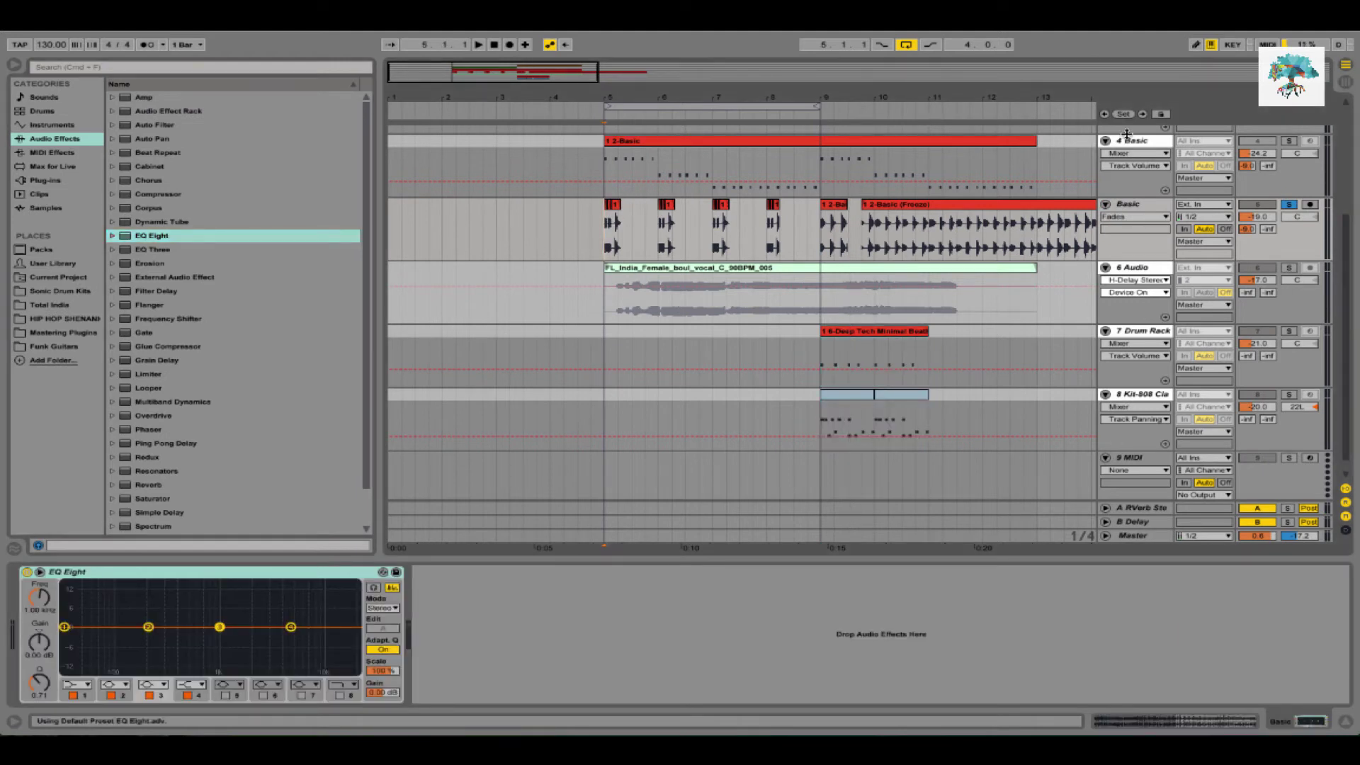
Make band 1 of the EQ Eight a low cut at 317 Hz while auditioning the Basic chops
{"action": "key", "text": "space"}
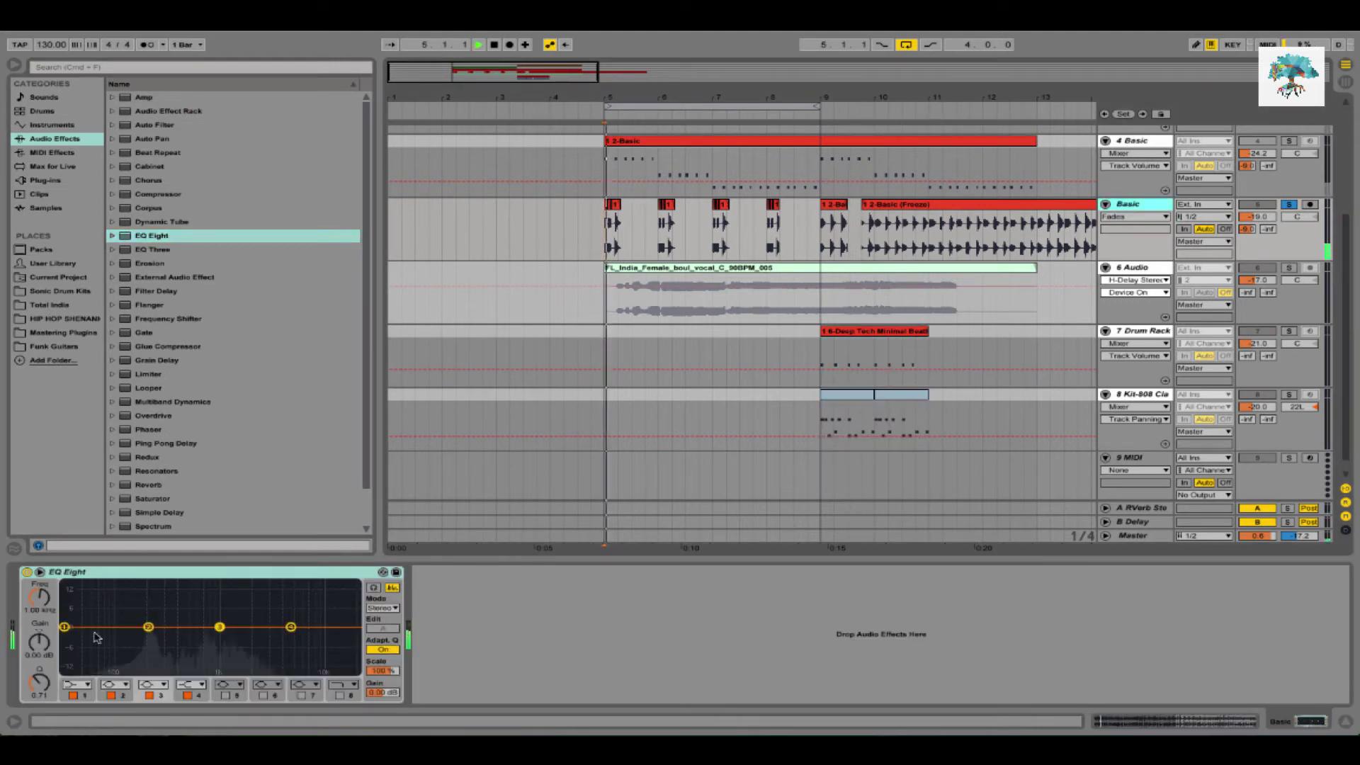
{"action": "left_click", "coordinate": [78, 684]}
{"action": "left_click", "coordinate": [70, 600]}
{"action": "left_click_drag", "start_coordinate": [41, 602], "coordinate": [41, 579]}
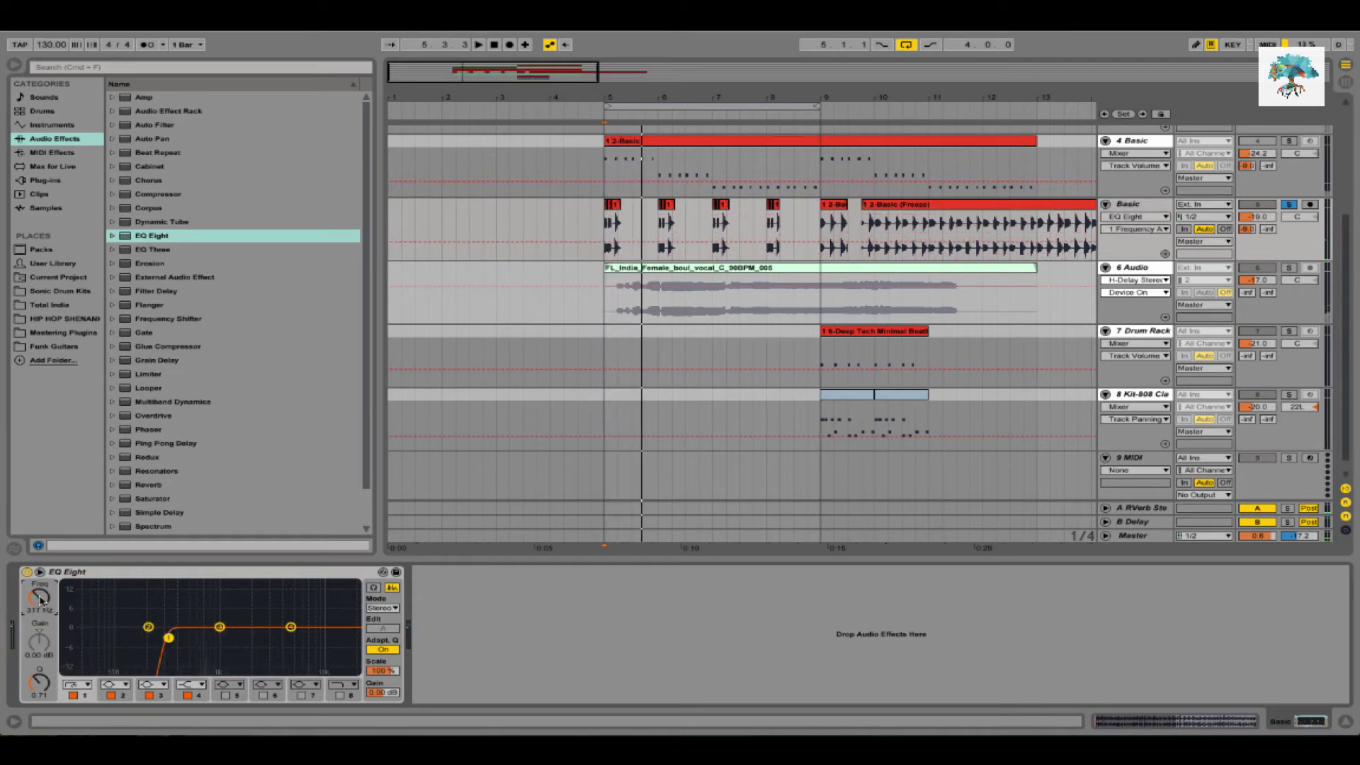
Add a Chorus after the EQ Eight on the Basic track and set its Dry/Wet to 40% during playback
{"action": "left_click", "coordinate": [160, 181]}
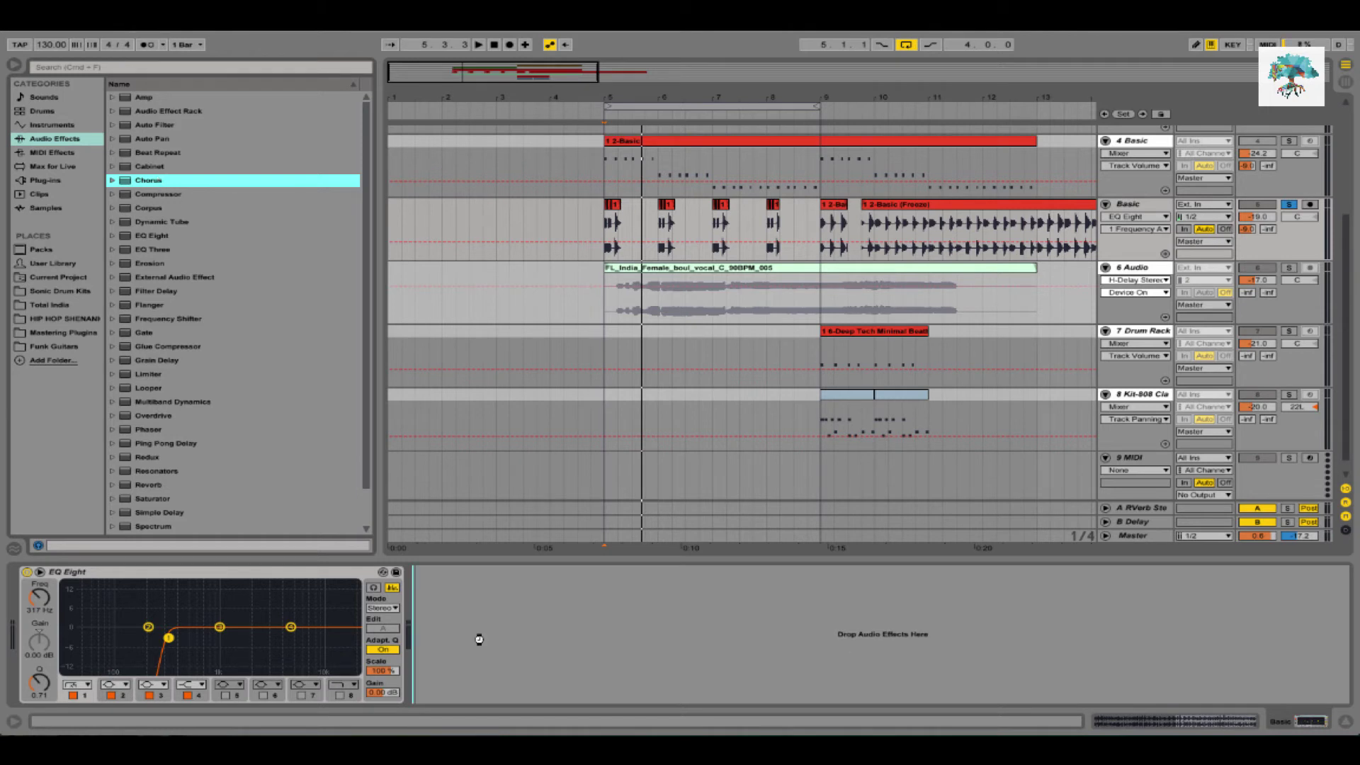
{"action": "left_click_drag", "start_coordinate": [479, 640], "coordinate": [480, 642]}
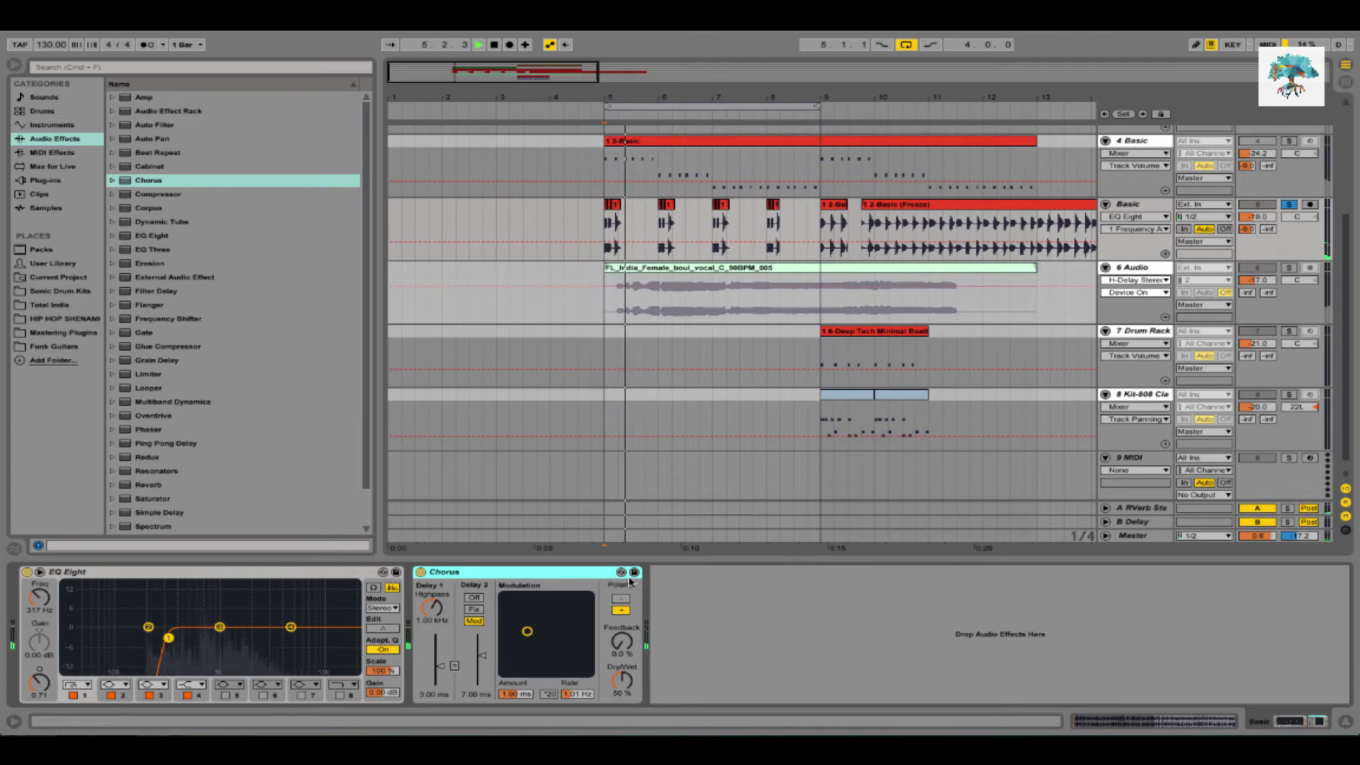
{"action": "left_click", "coordinate": [622, 680]}
{"action": "key", "text": "space"}
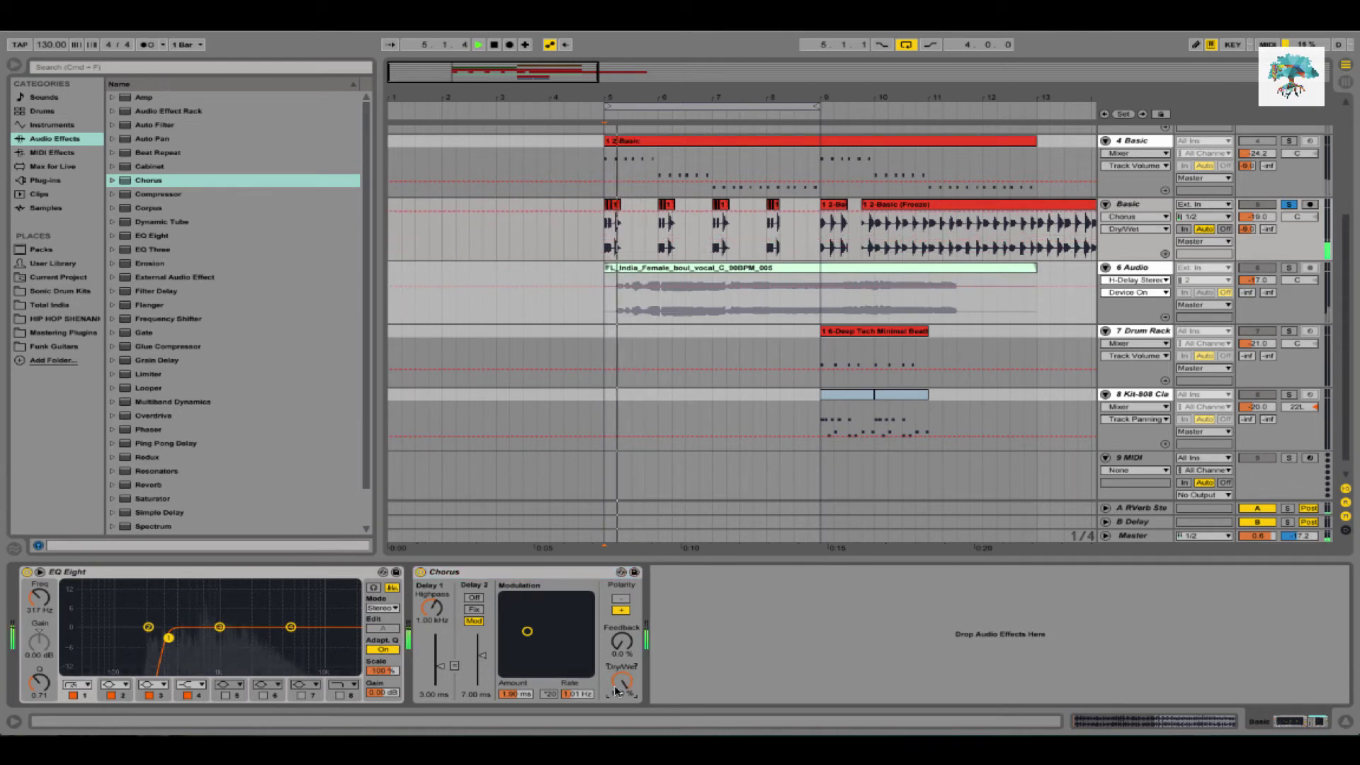
{"action": "mouse_move", "coordinate": [622, 680]}
{"action": "left_mouse_down"}
{"action": "mouse_move", "coordinate": [622, 709]}
{"action": "mouse_move", "coordinate": [622, 689]}
{"action": "left_mouse_up"}
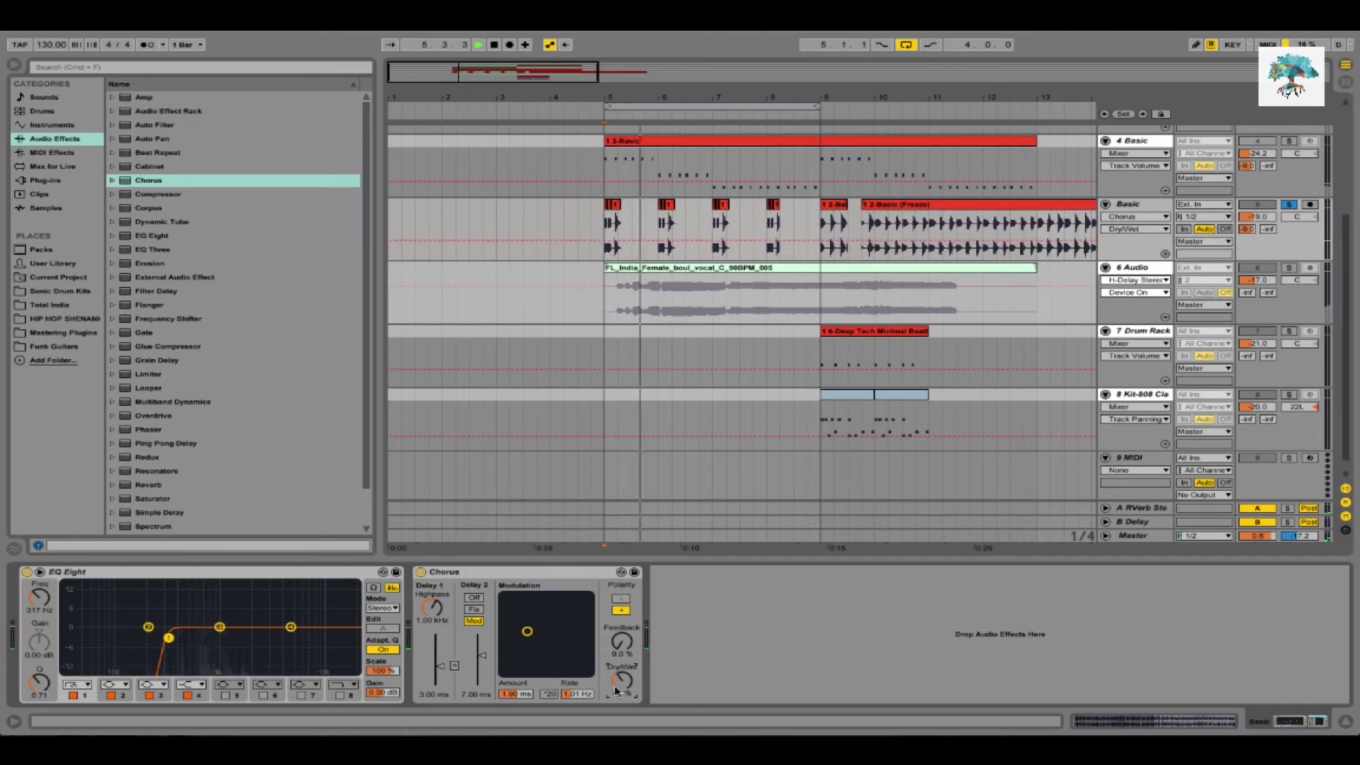
{"action": "key", "text": "space"}
{"action": "key", "text": "space"}
{"action": "key", "text": "space"}
Solo 3 Basic alongside the flattened Basic track and lower its volume to -22.8 dB while auditioning both
{"action": "scroll", "coordinate": [896, 309], "scroll_direction": "up", "scroll_amount": 3}
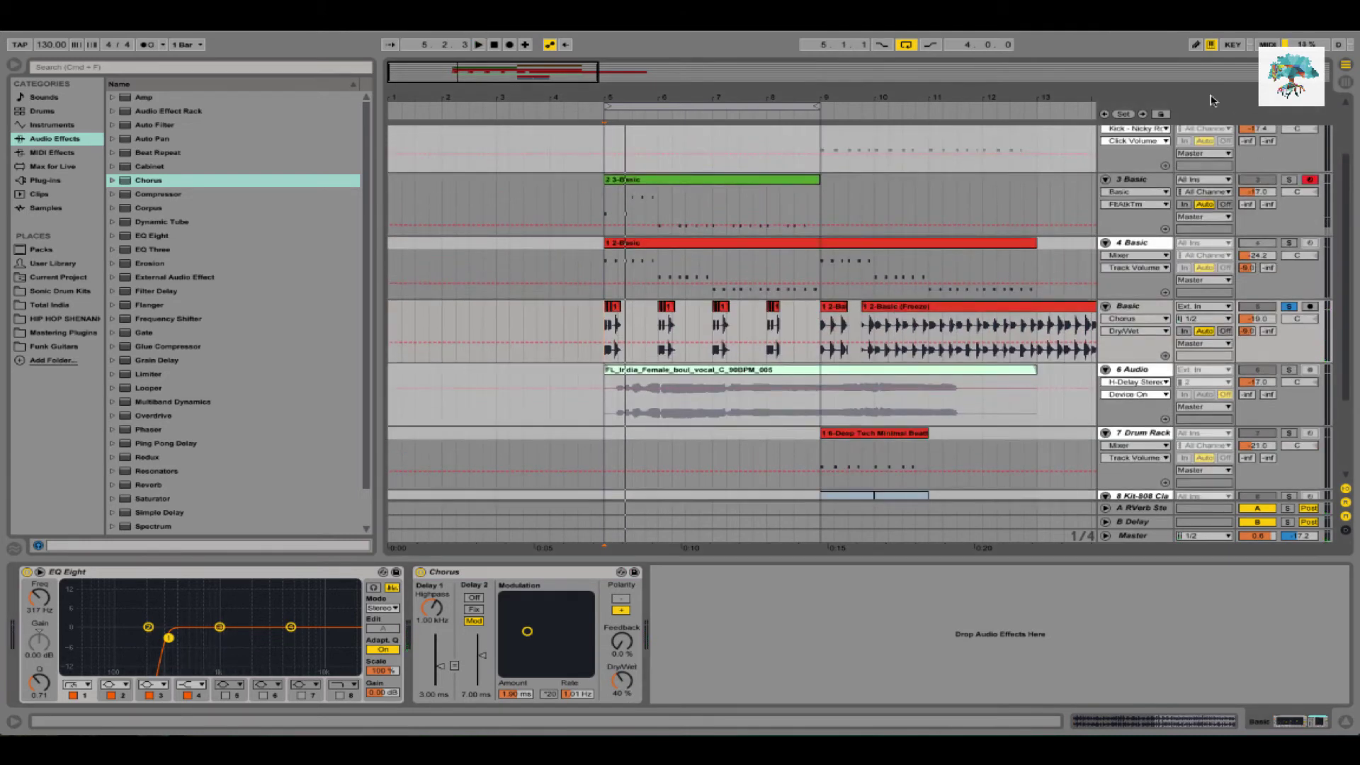
{"action": "scroll", "coordinate": [1094, 325], "scroll_direction": "up", "scroll_amount": 2}
{"action": "scroll", "coordinate": [1119, 297], "scroll_direction": "down", "scroll_amount": 4}
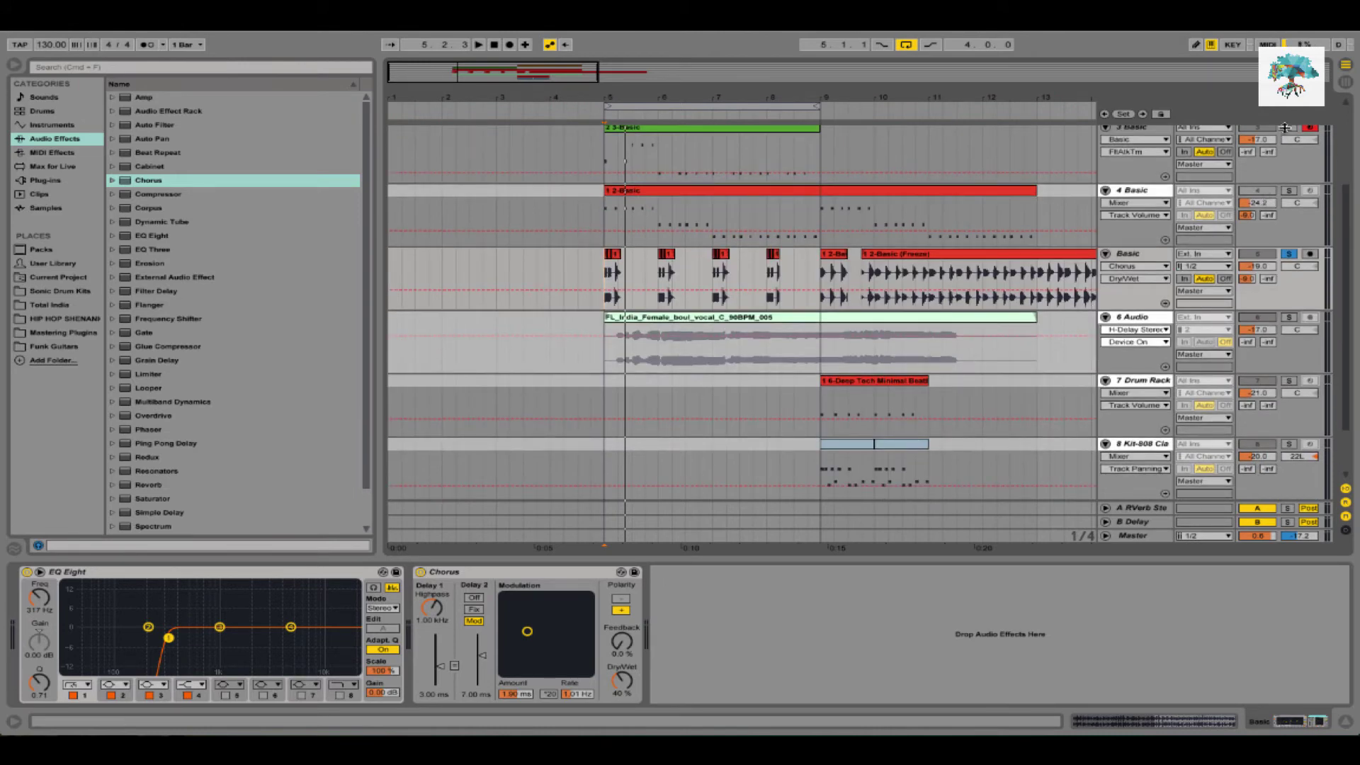
{"action": "key", "text": "space"}
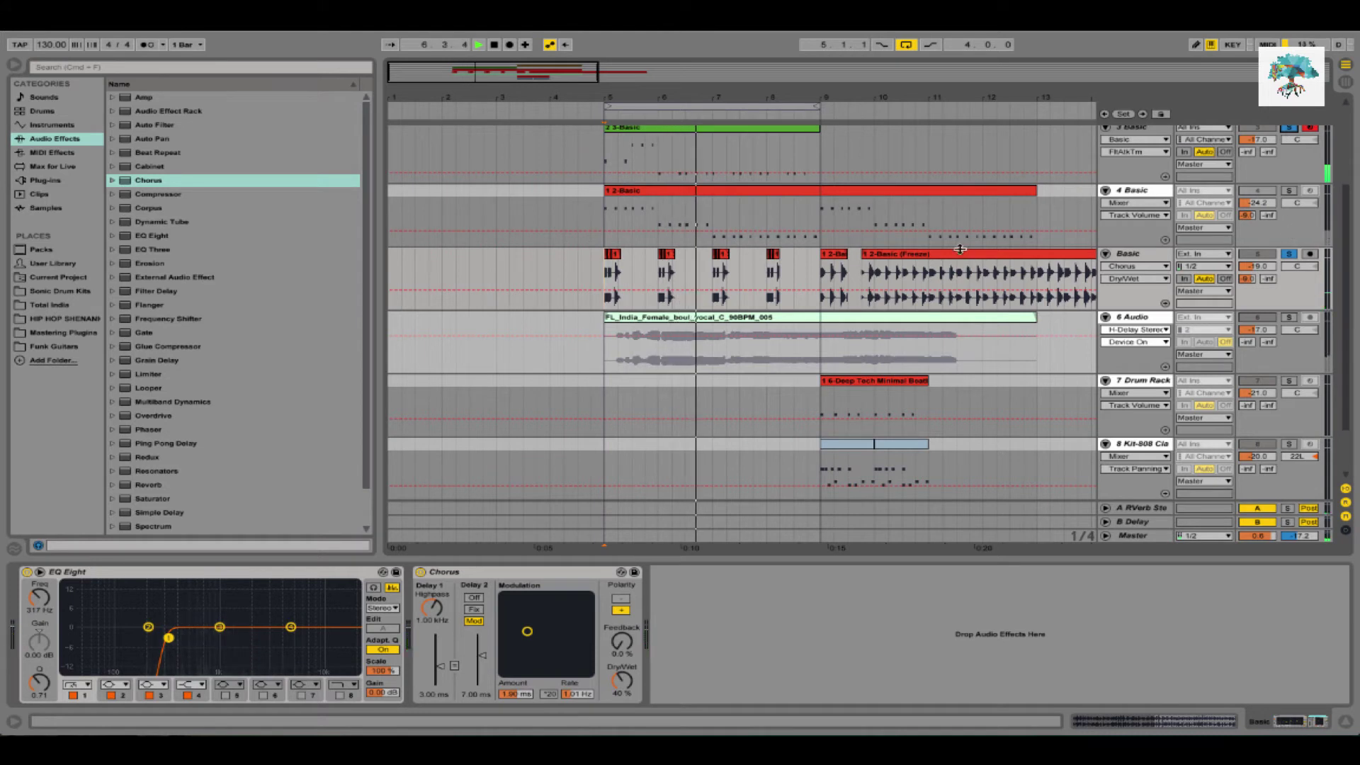
{"action": "scroll", "coordinate": [961, 254], "scroll_direction": "up", "scroll_amount": 1}
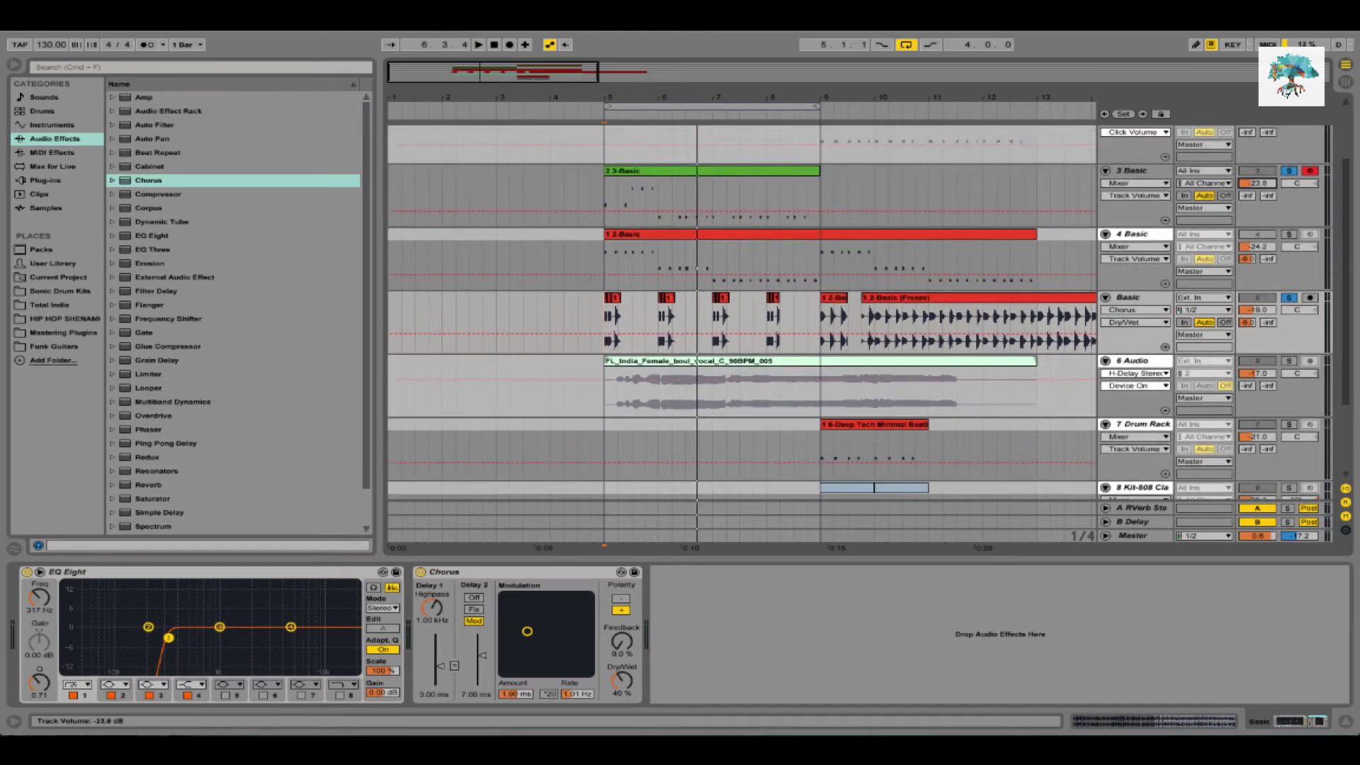
{"action": "key", "text": "space"}
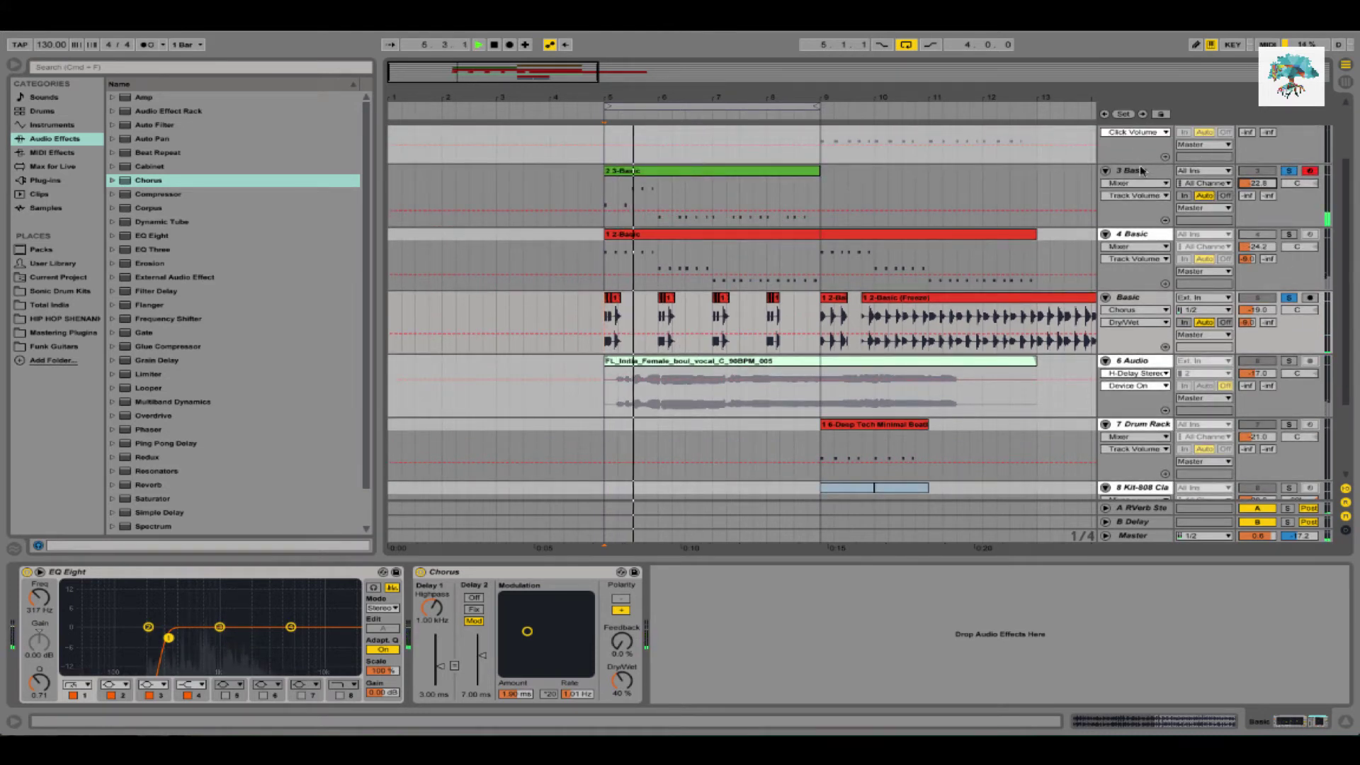
Add an EQ Eight after the Basic instrument on the 3 Basic track
{"action": "left_click", "coordinate": [1142, 171]}
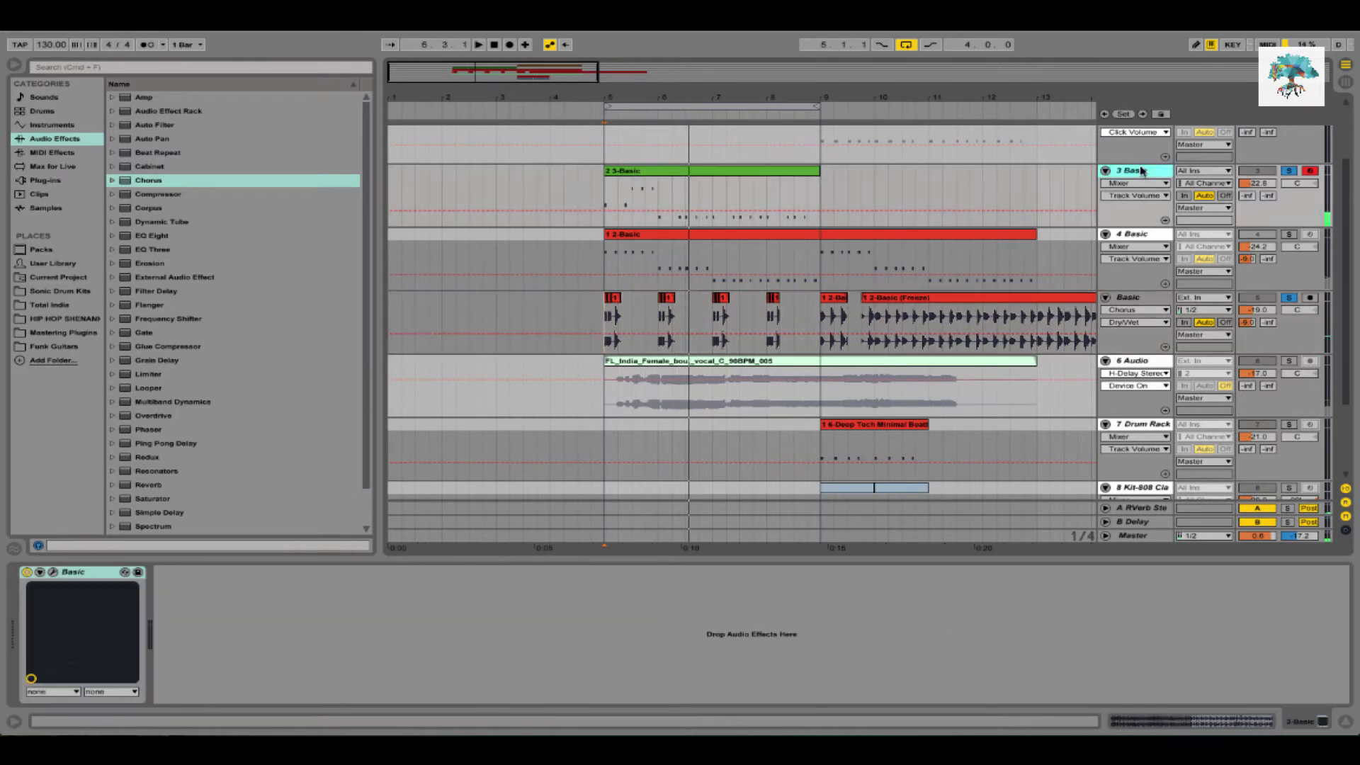
{"action": "left_click_drag", "start_coordinate": [188, 238], "coordinate": [219, 691]}
{"action": "left_click", "coordinate": [212, 685]}
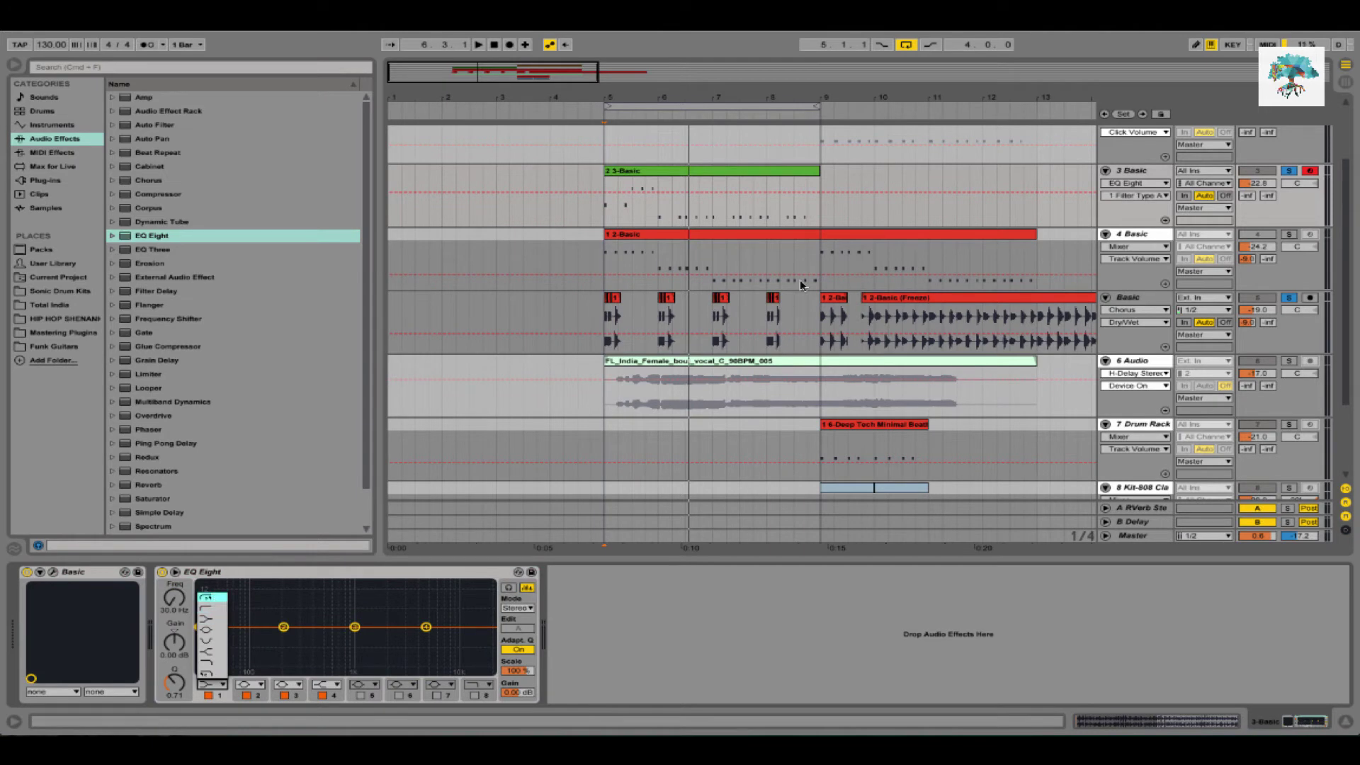
{"action": "key", "text": "Escape"}
Copy the four-bar kick clip on the 2 Kick track from bar 9 to bar 5 and play the arrangement
{"action": "scroll", "coordinate": [801, 285], "scroll_direction": "up", "scroll_amount": 3}
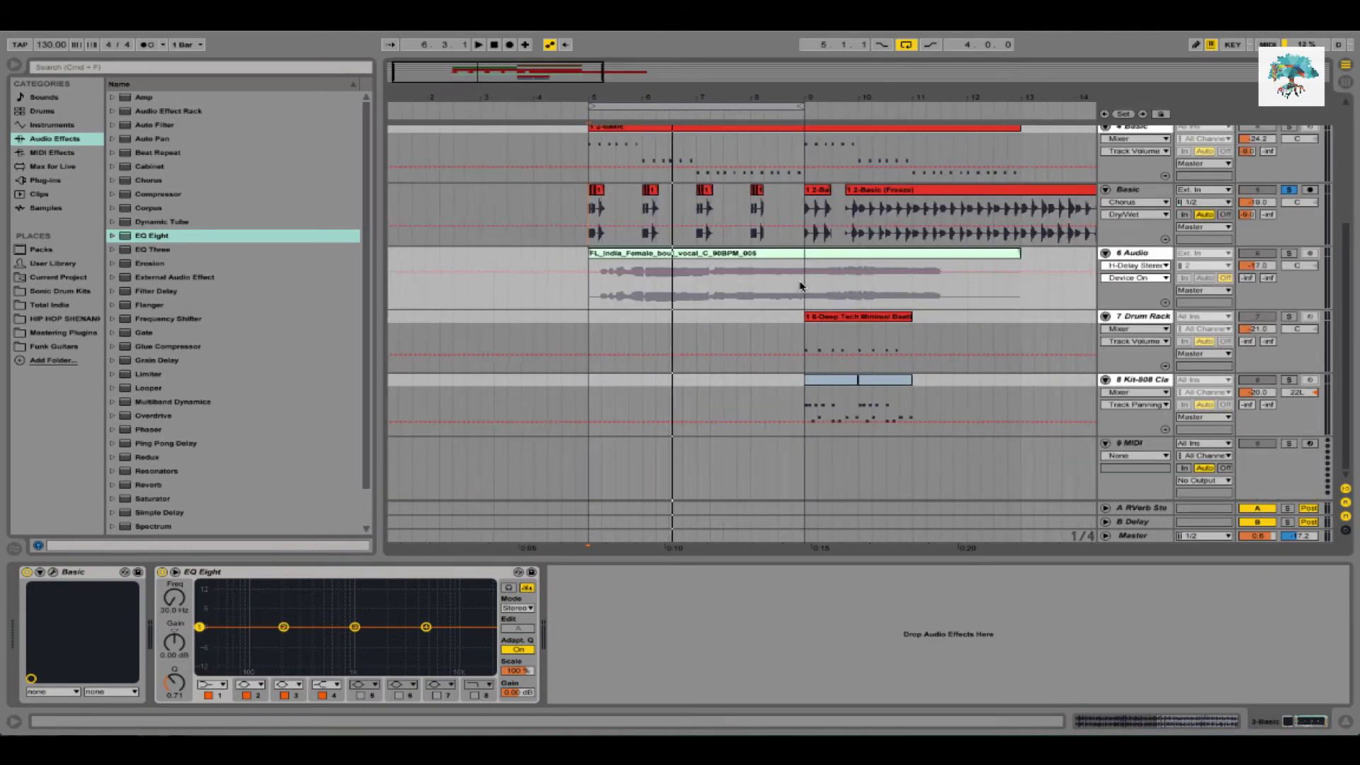
{"action": "left_click_drag", "start_coordinate": [907, 198], "coordinate": [691, 212]}
{"action": "key", "text": "space"}
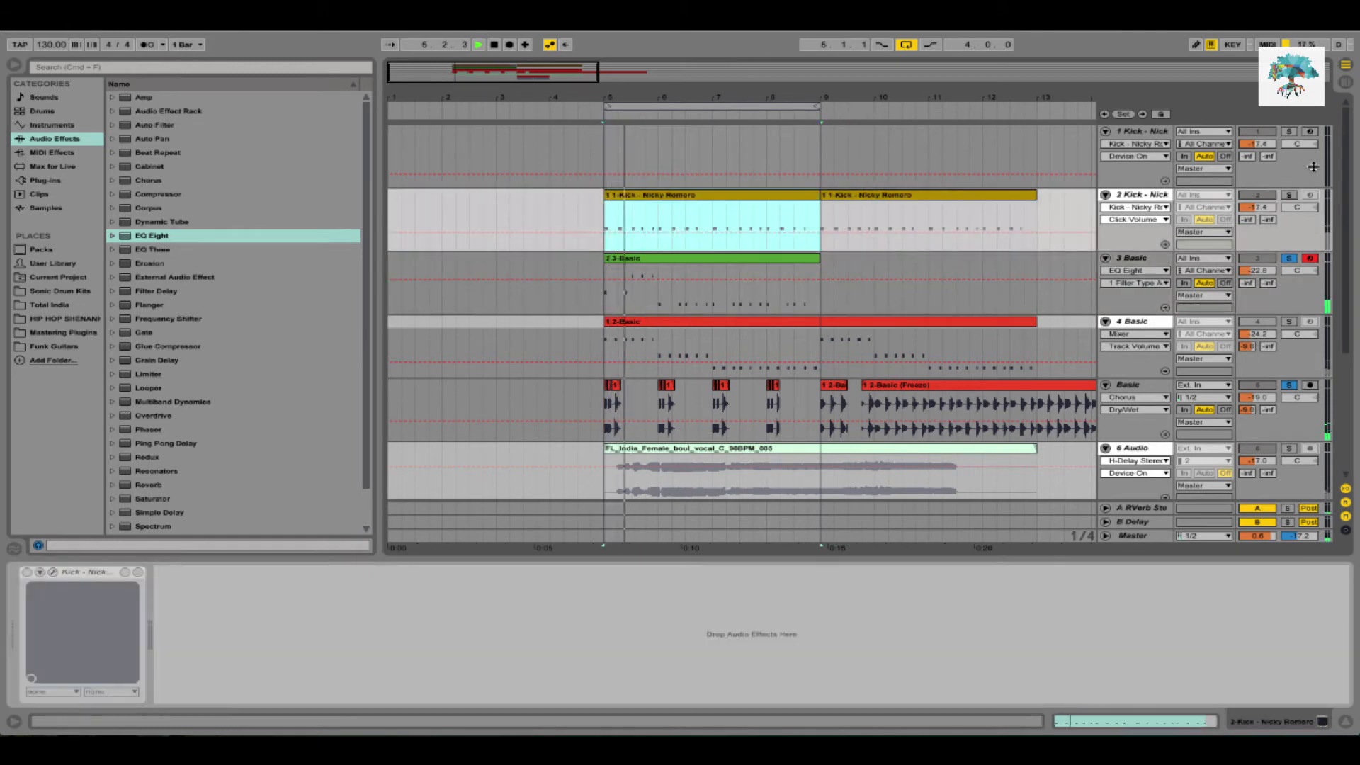
Solo the 2 Kick track with 3 Basic, unsolo the flattened Basic track, and select the 2 Kick track
{"action": "left_click", "coordinate": [1288, 195]}
{"action": "left_click", "coordinate": [1288, 384]}
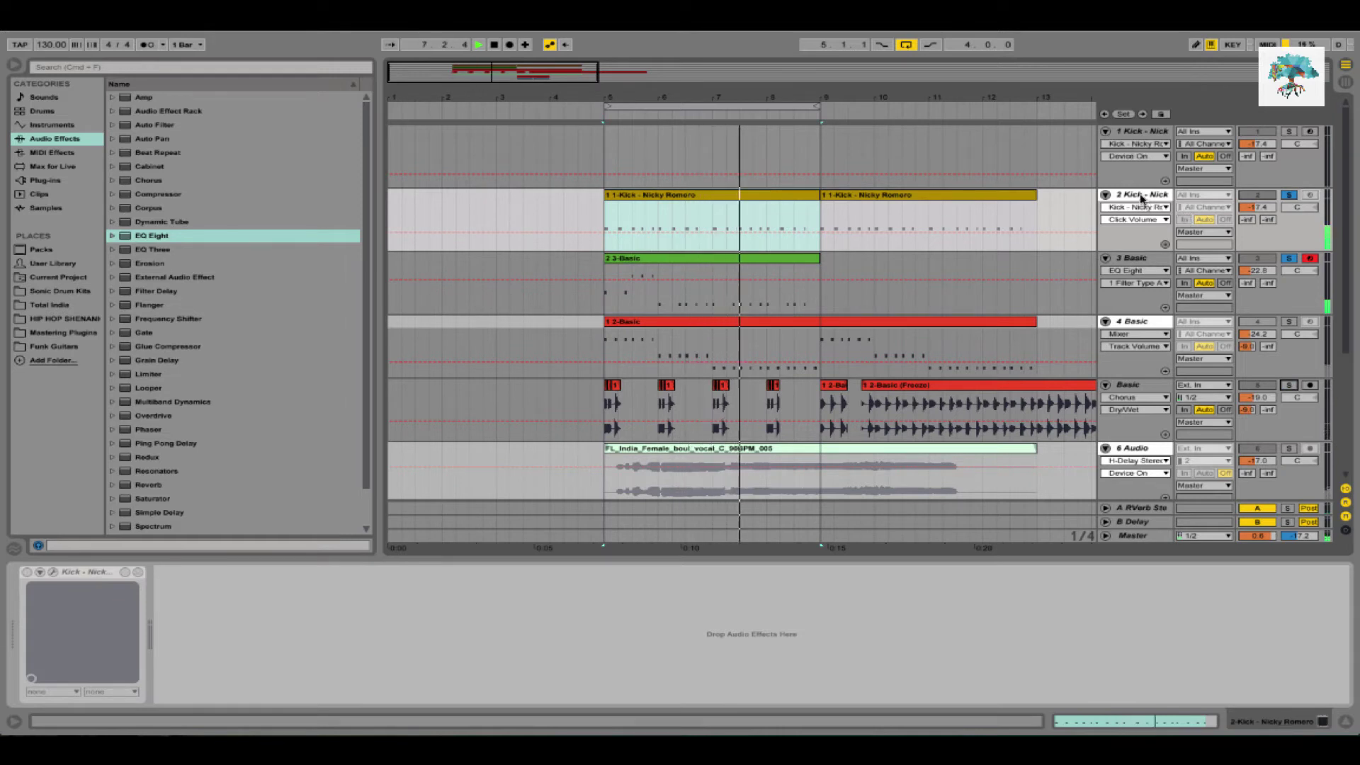
{"action": "left_click", "coordinate": [1167, 237]}
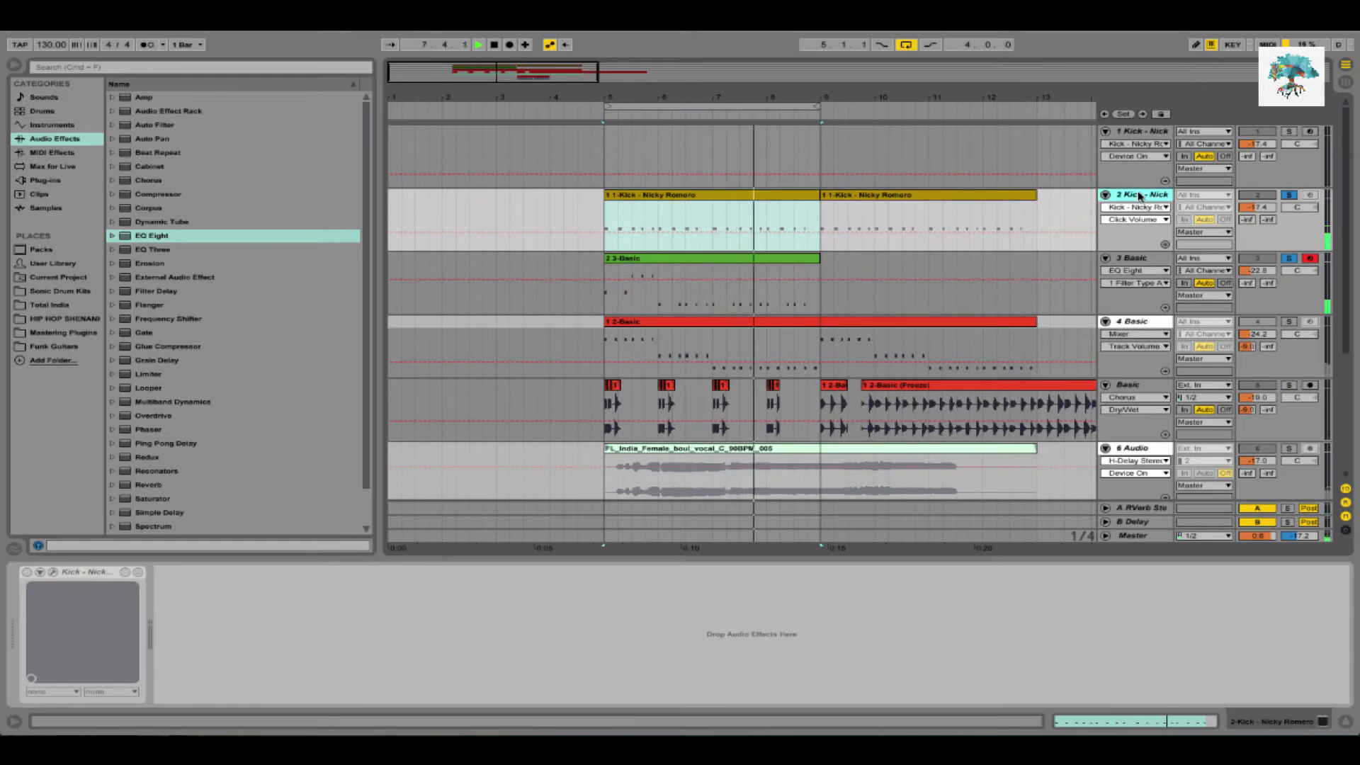
Turn band 1 of the 3 Basic track's EQ Eight into a low cut at about 50 Hz
{"action": "left_click", "coordinate": [1162, 258]}
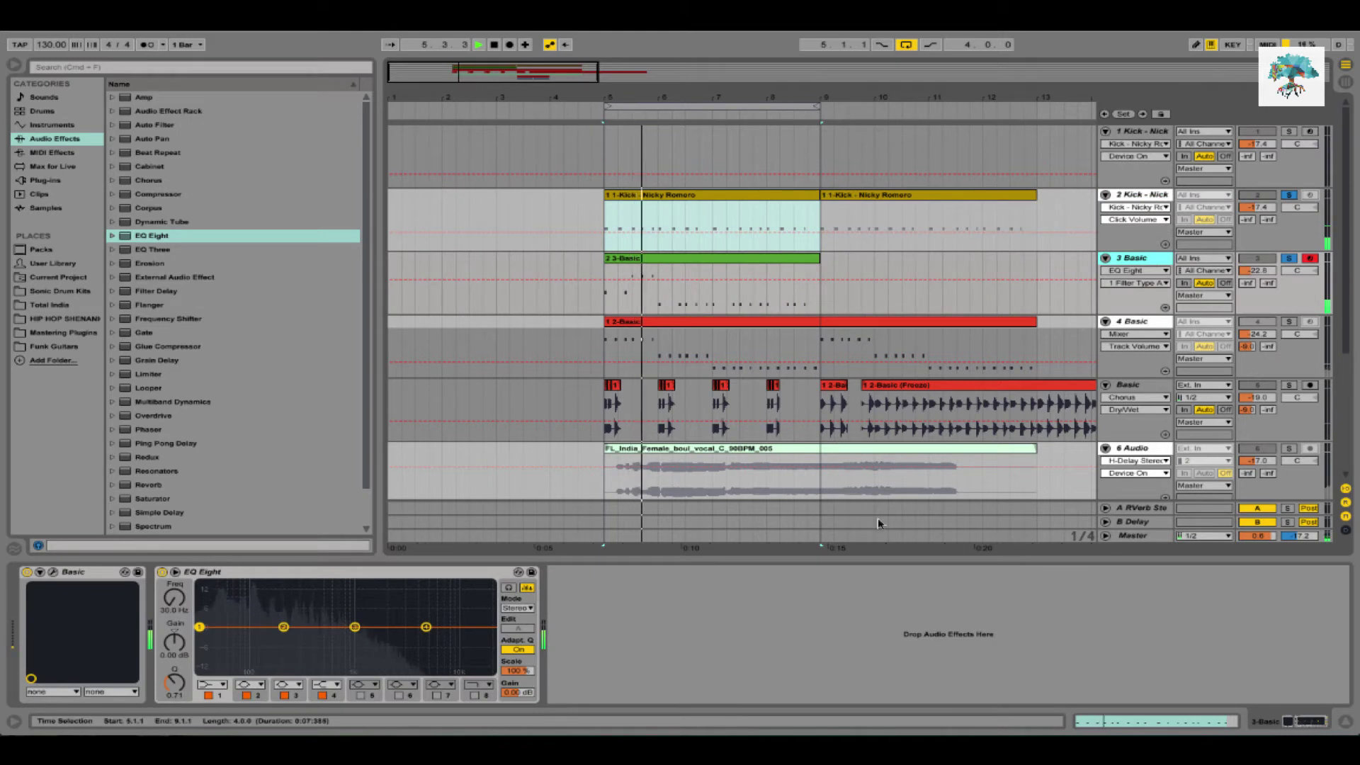
{"action": "left_click", "coordinate": [213, 685]}
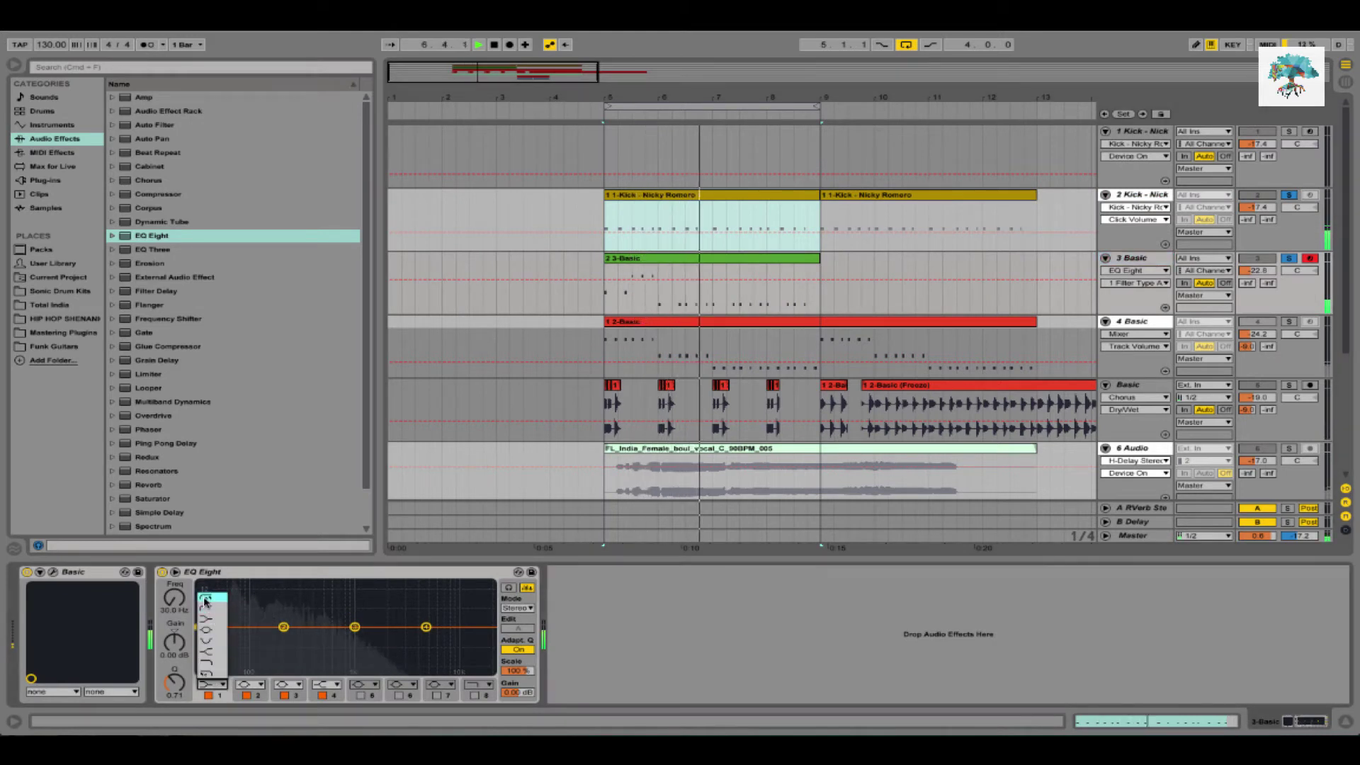
{"action": "left_click", "coordinate": [213, 616]}
{"action": "left_click_drag", "start_coordinate": [172, 609], "coordinate": [172, 595]}
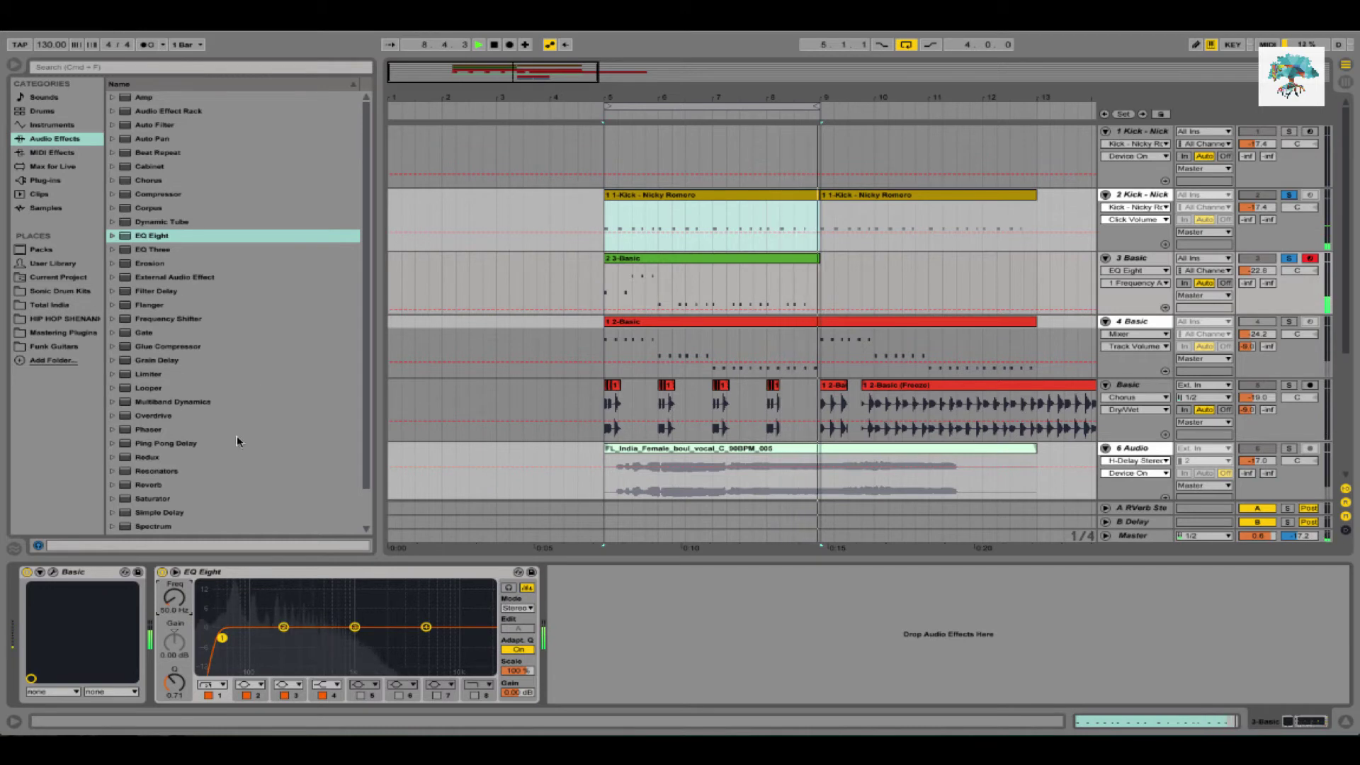
Add a second EQ Eight to the end of the 3 Basic device chain and set its mode to M/S
{"action": "scroll", "coordinate": [184, 439], "scroll_direction": "down", "scroll_amount": 3}
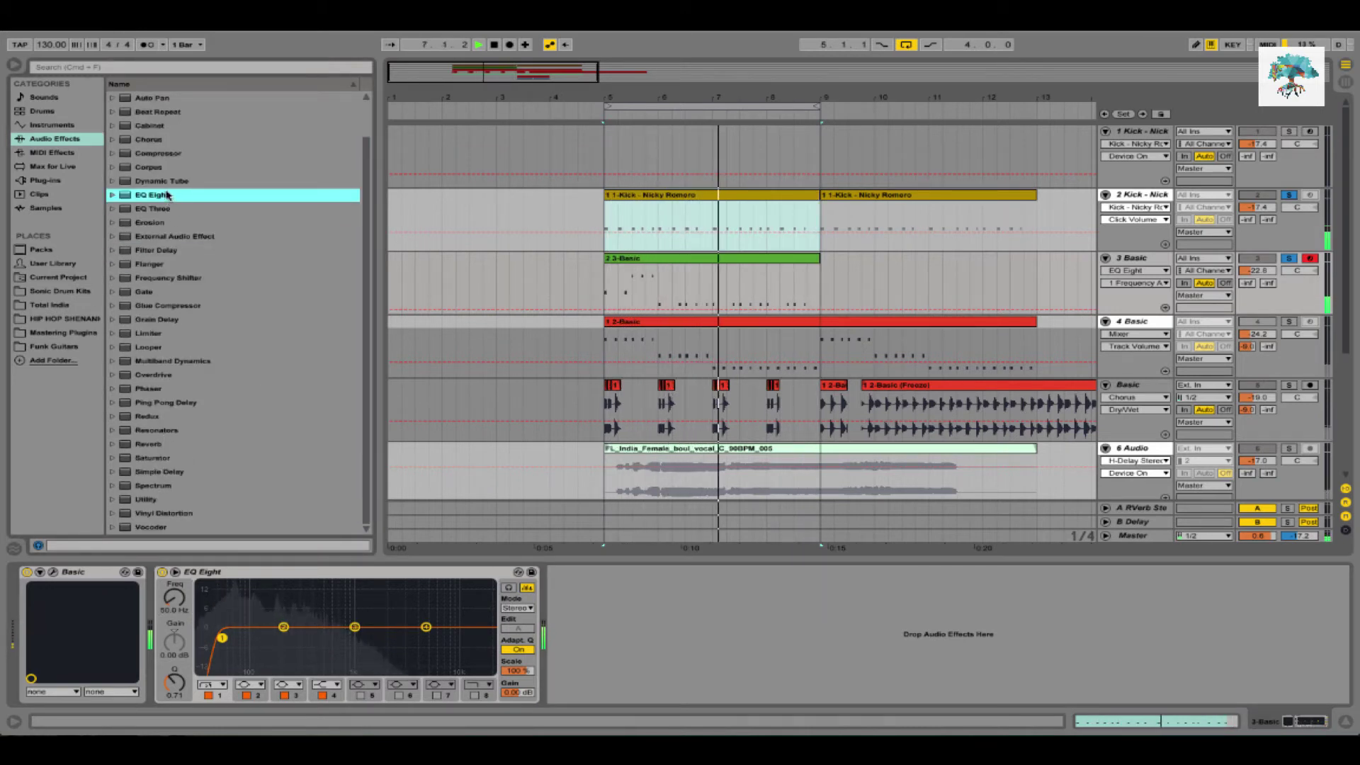
{"action": "left_click_drag", "start_coordinate": [170, 197], "coordinate": [658, 584]}
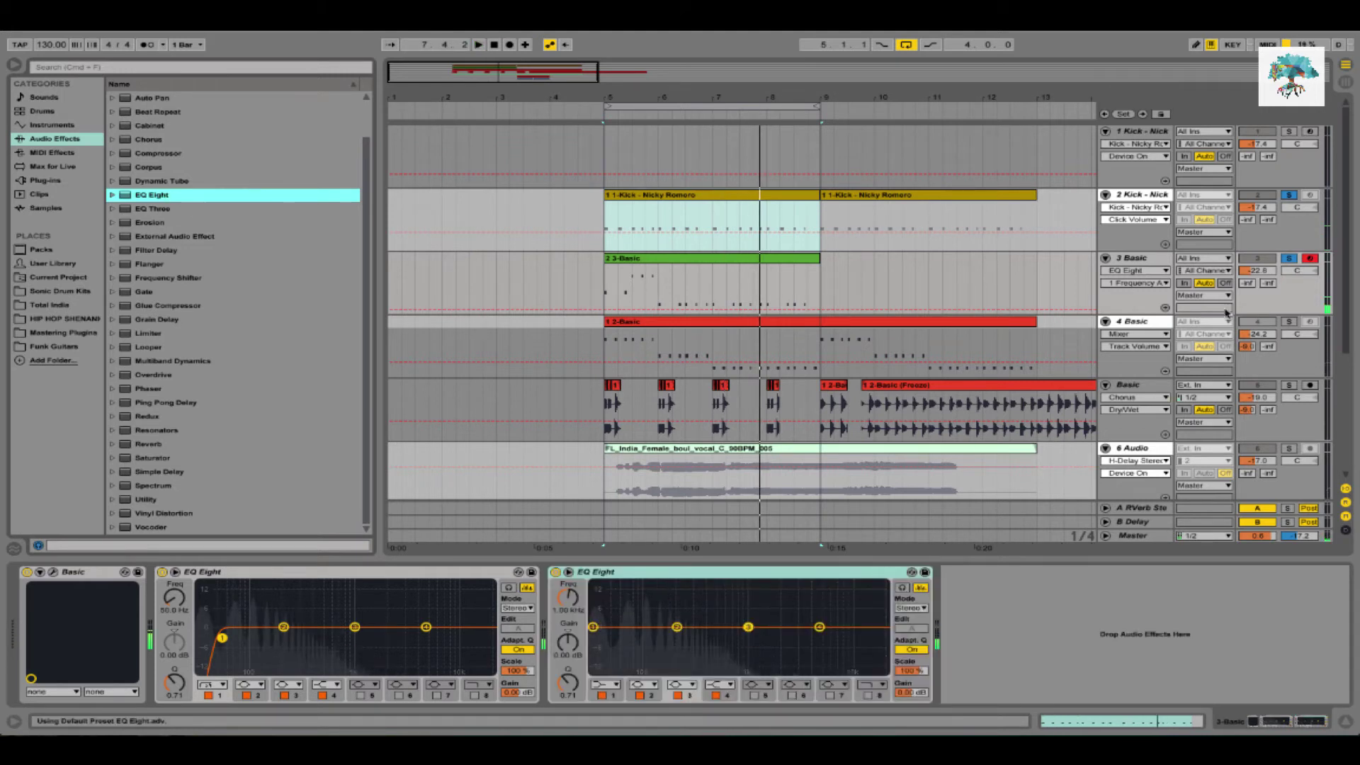
{"action": "left_click", "coordinate": [912, 608]}
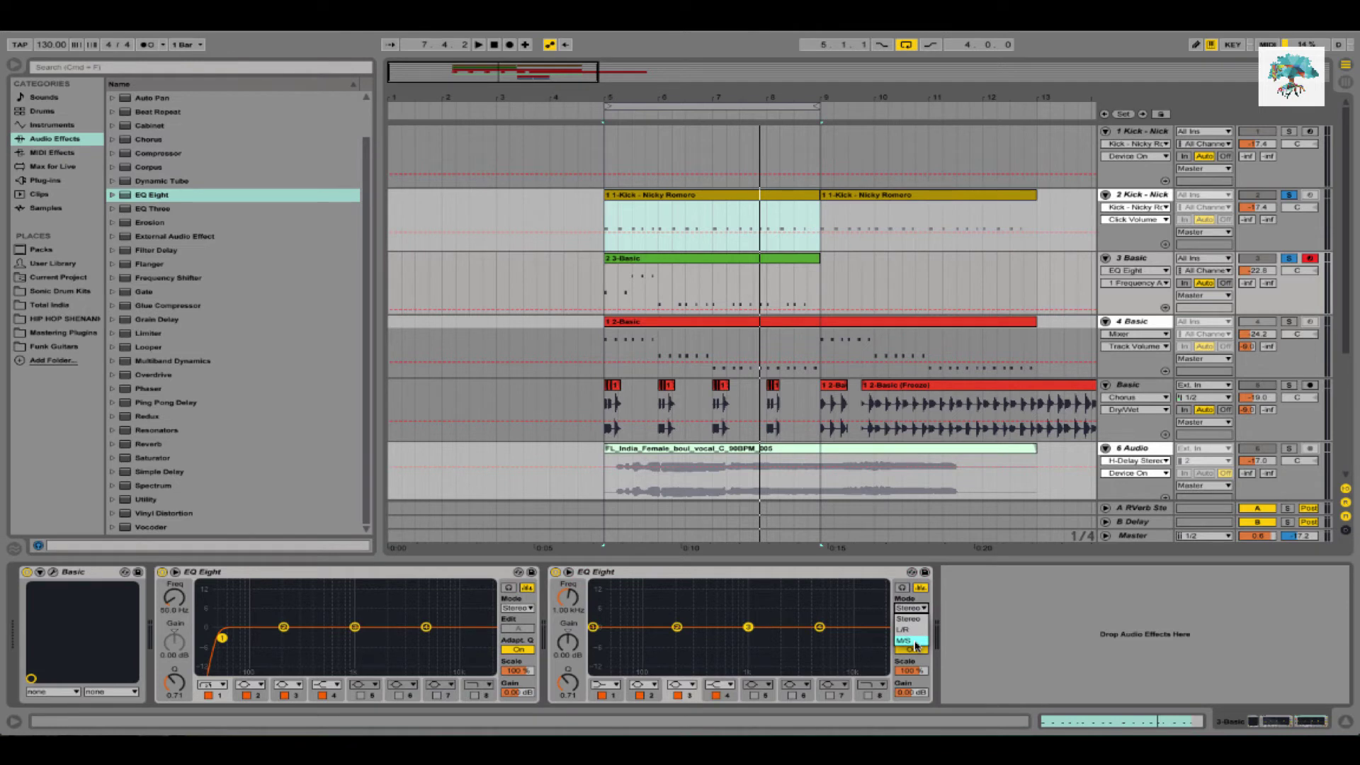
{"action": "left_click", "coordinate": [916, 642]}
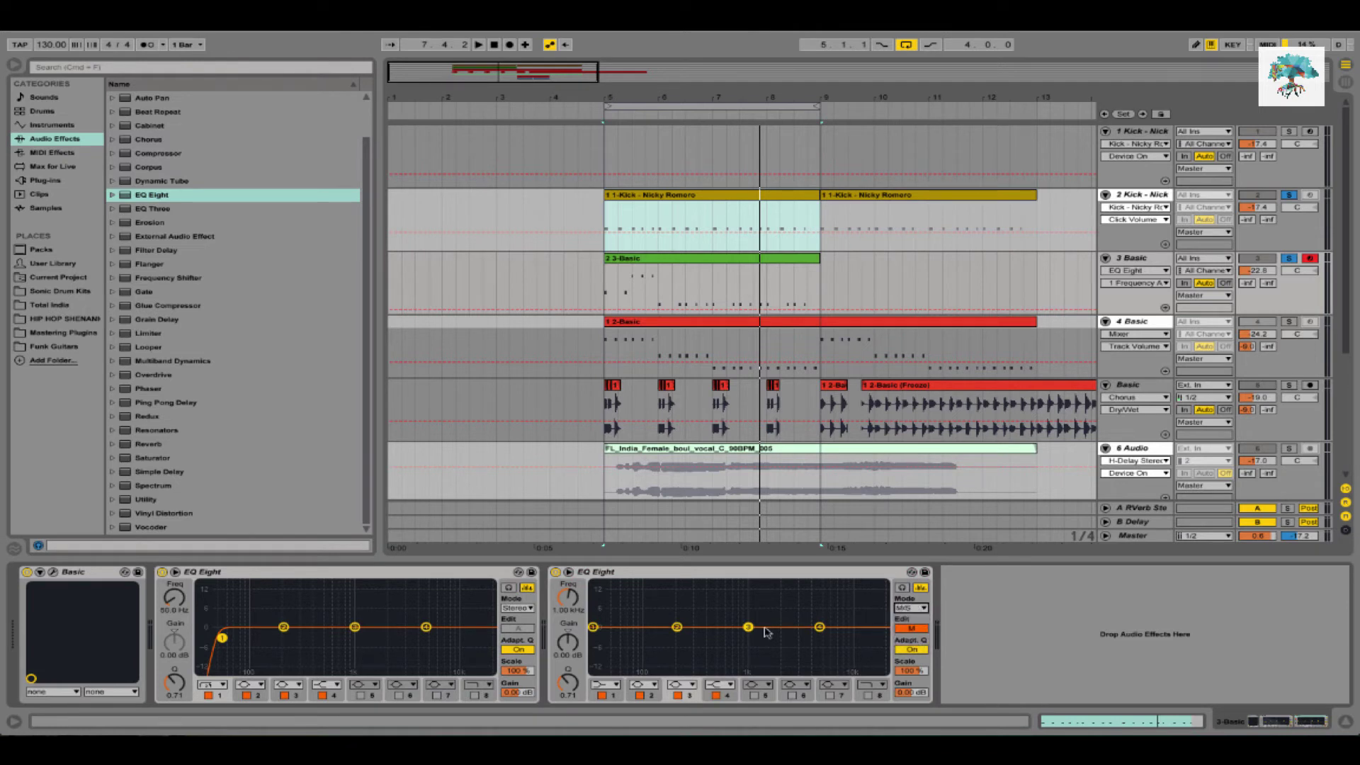
Audition the kick and 3 Basic while switching the second EQ Eight between mid and side editing, and delete that second EQ
{"action": "key", "text": "space"}
{"action": "left_click", "coordinate": [910, 628]}
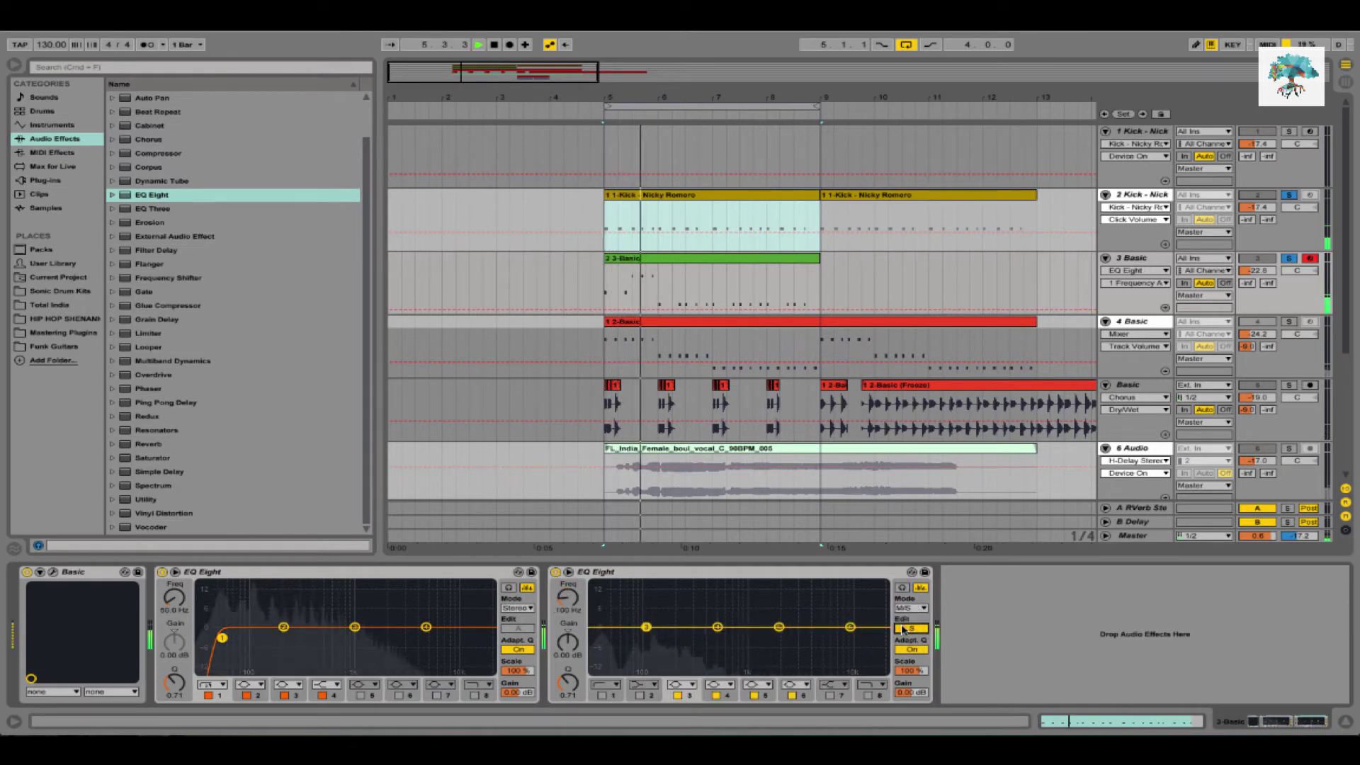
{"action": "key", "text": "space"}
{"action": "left_click", "coordinate": [902, 628]}
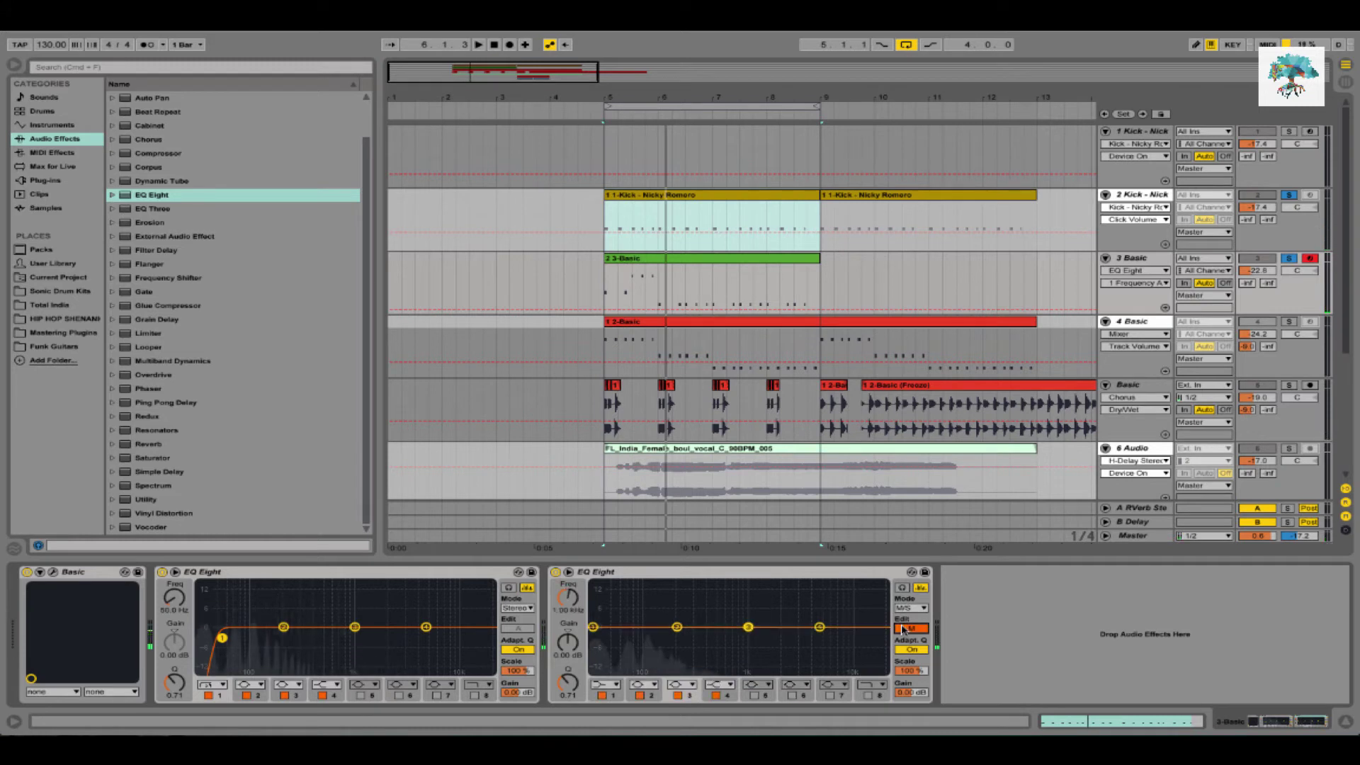
{"action": "key", "text": "space"}
{"action": "left_click", "coordinate": [903, 628]}
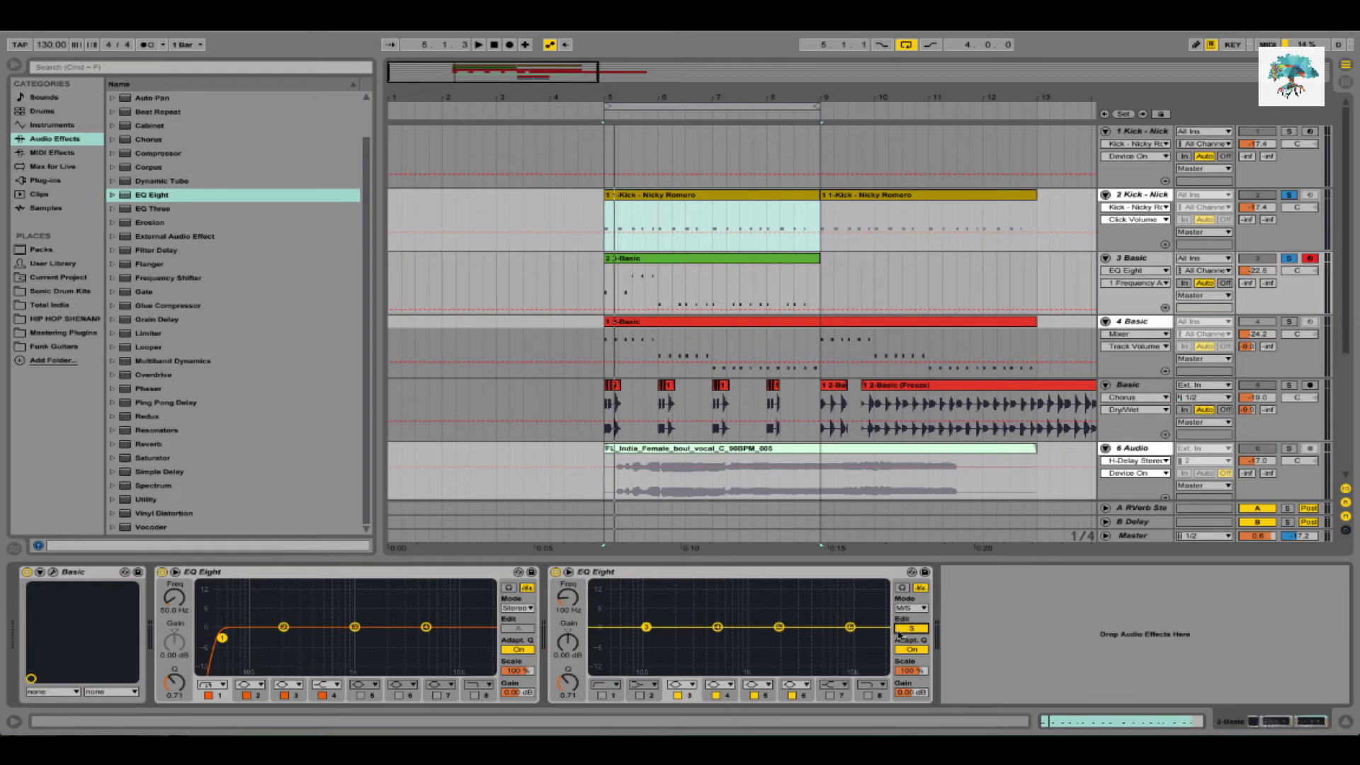
{"action": "key", "text": "space"}
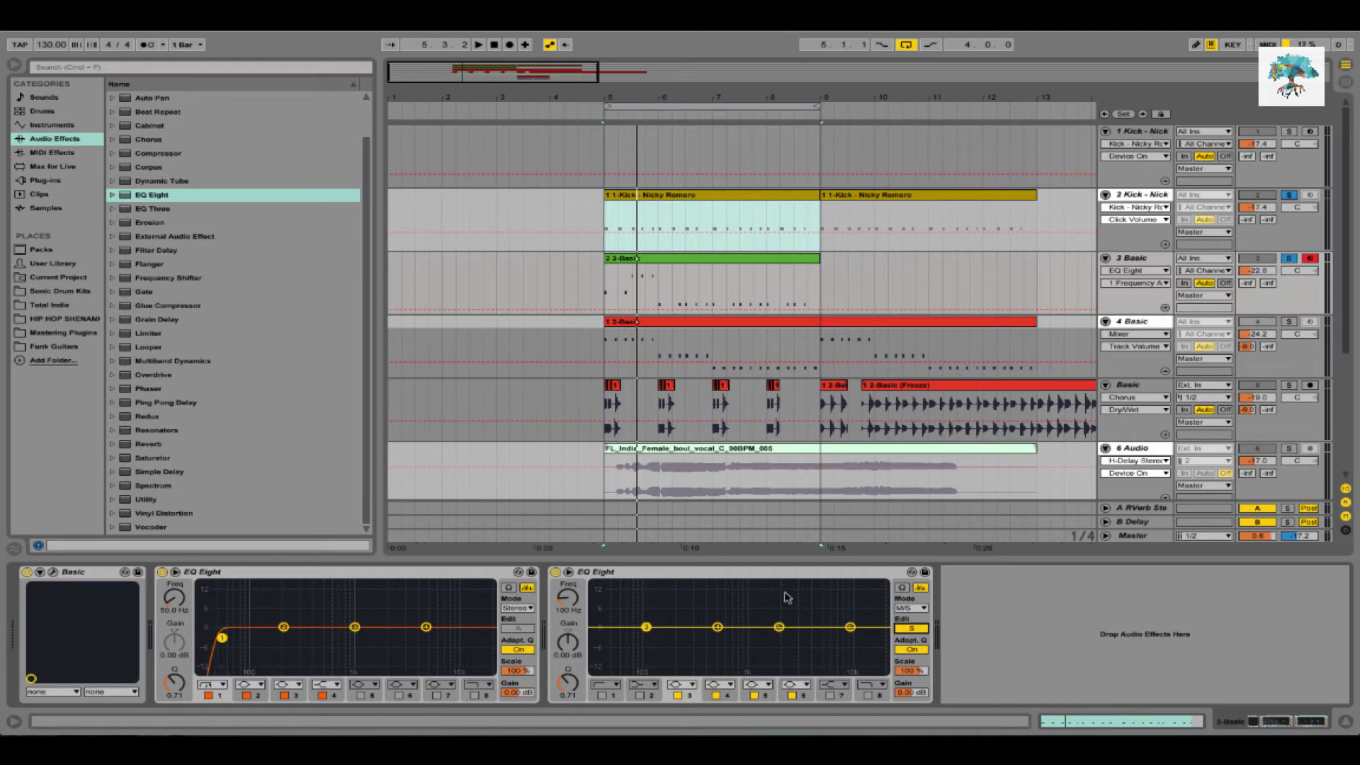
{"action": "left_click", "coordinate": [762, 570]}
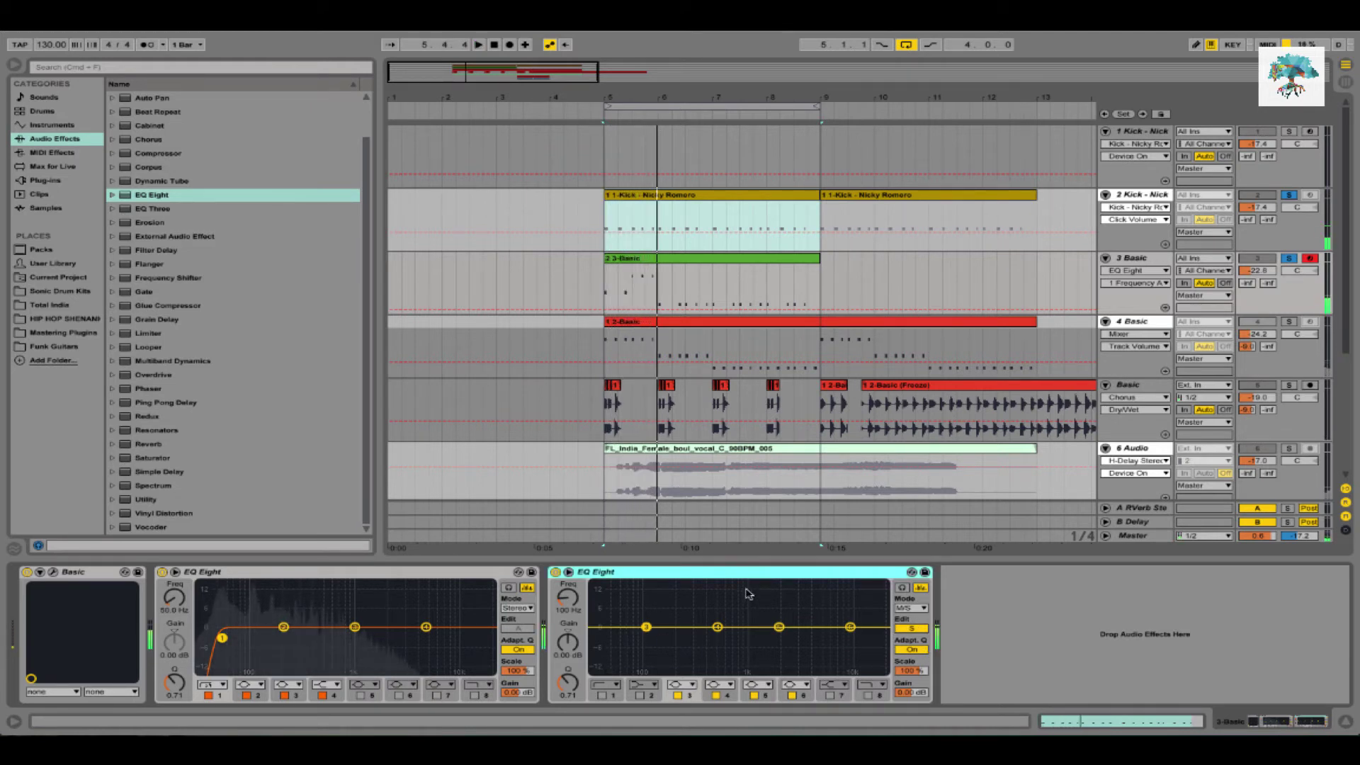
{"action": "key", "text": "Delete"}
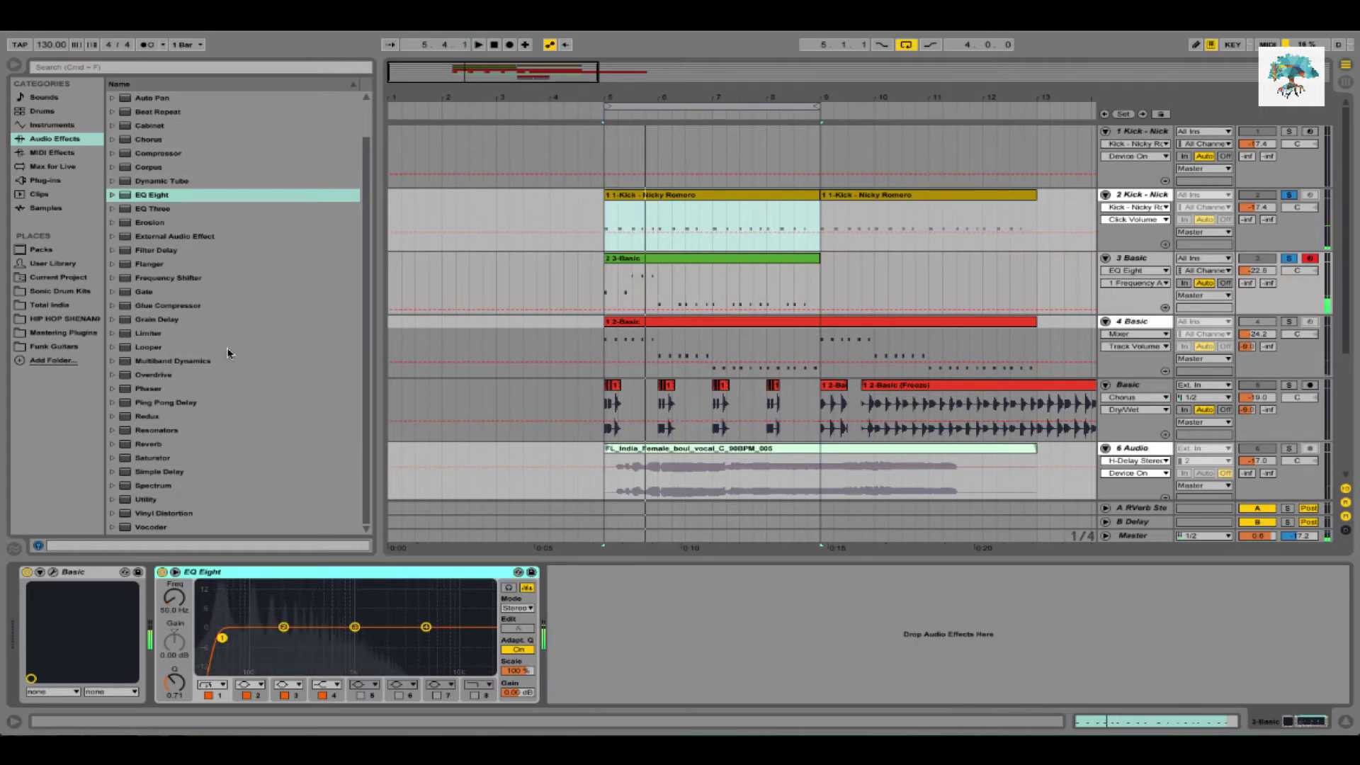
Find VEQ4 Stereo in the VST WaveShell plug-ins and load it after the EQ Eight on the 3 Basic track
{"action": "left_click", "coordinate": [45, 180]}
{"action": "scroll", "coordinate": [175, 368], "scroll_direction": "down", "scroll_amount": 1}
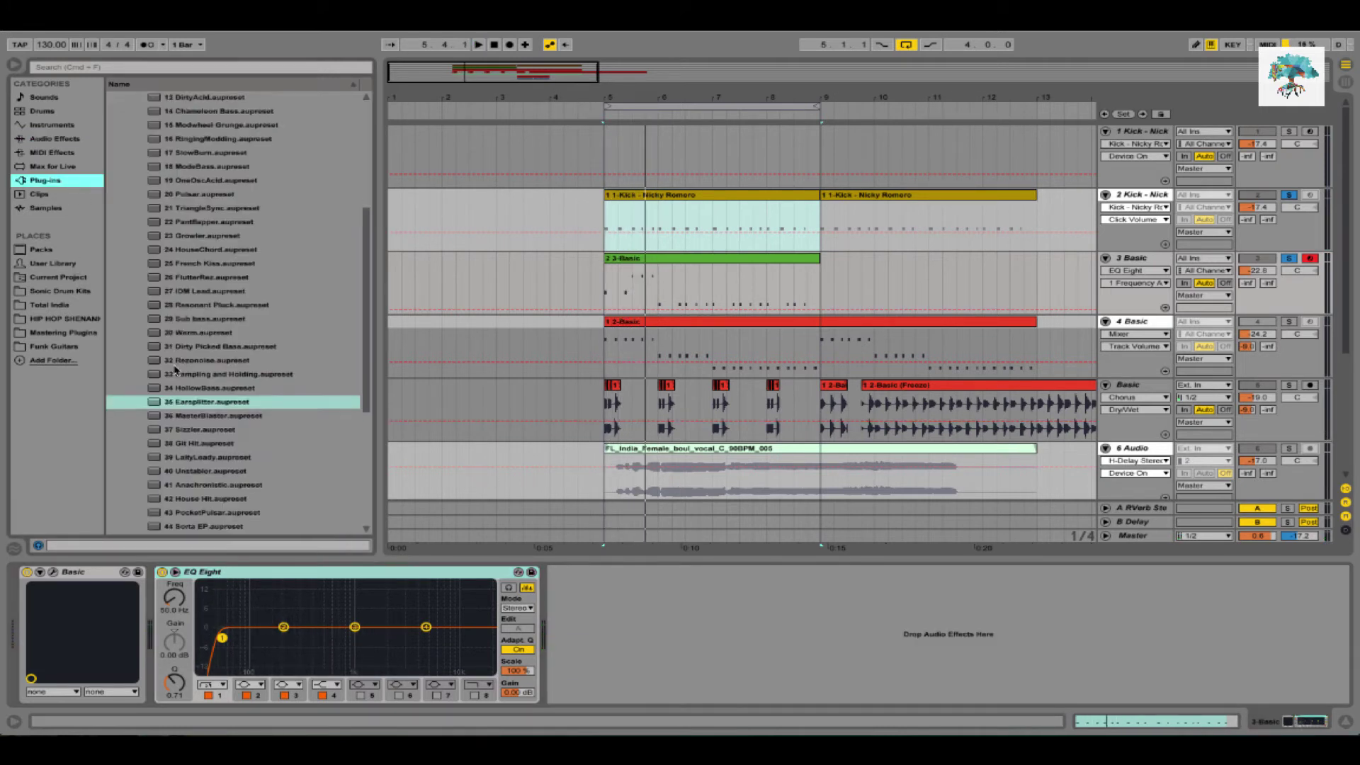
{"action": "scroll", "coordinate": [175, 369], "scroll_direction": "down", "scroll_amount": 4}
{"action": "scroll", "coordinate": [211, 431], "scroll_direction": "up", "scroll_amount": 12}
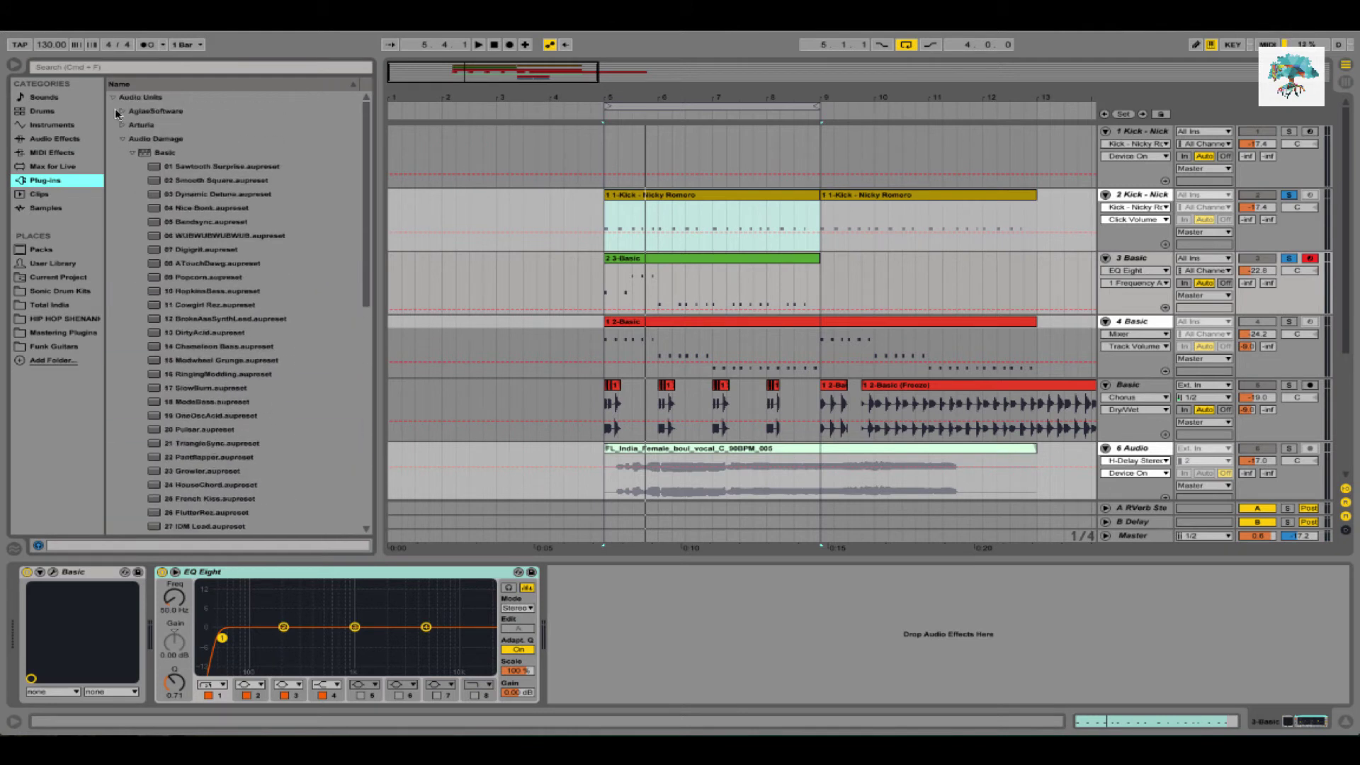
{"action": "left_click", "coordinate": [129, 154]}
{"action": "left_click", "coordinate": [114, 99]}
{"action": "left_click", "coordinate": [113, 99]}
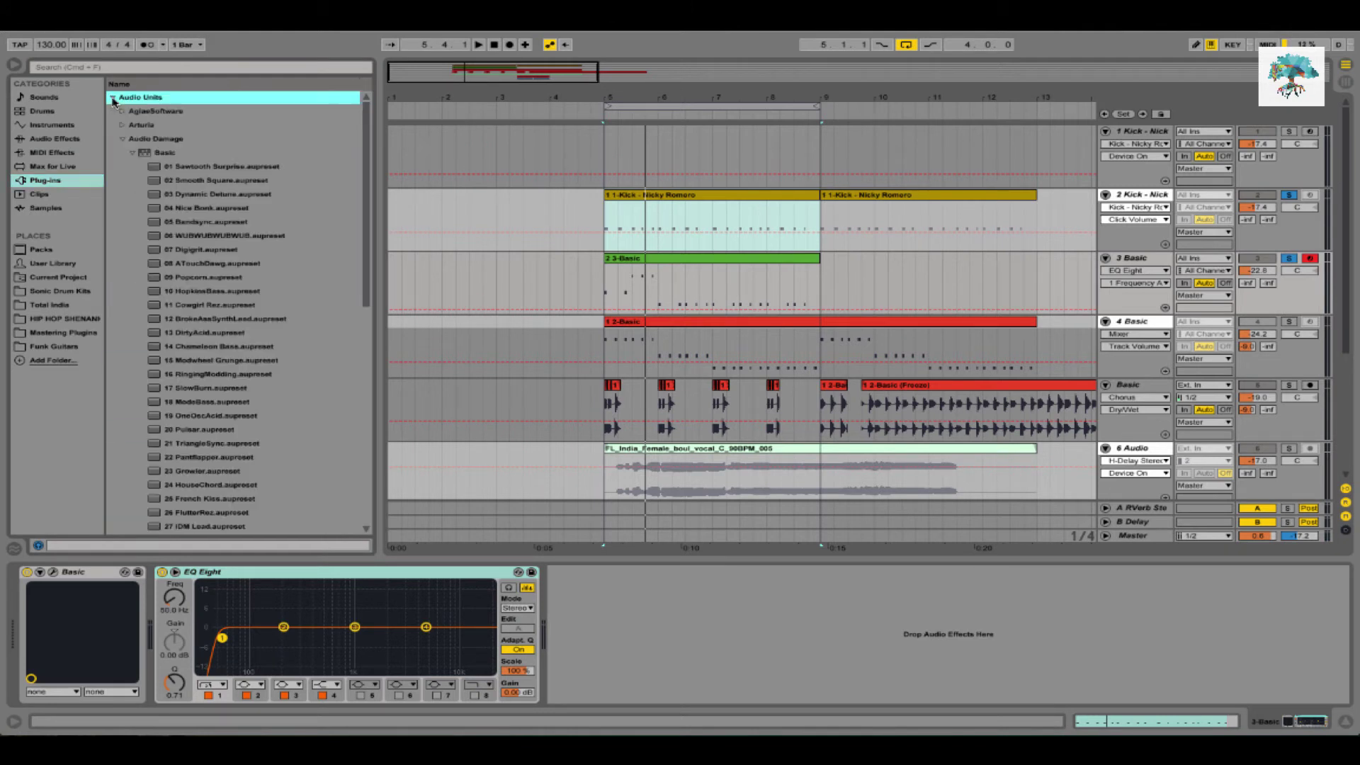
{"action": "left_click", "coordinate": [113, 99]}
{"action": "left_click", "coordinate": [113, 111]}
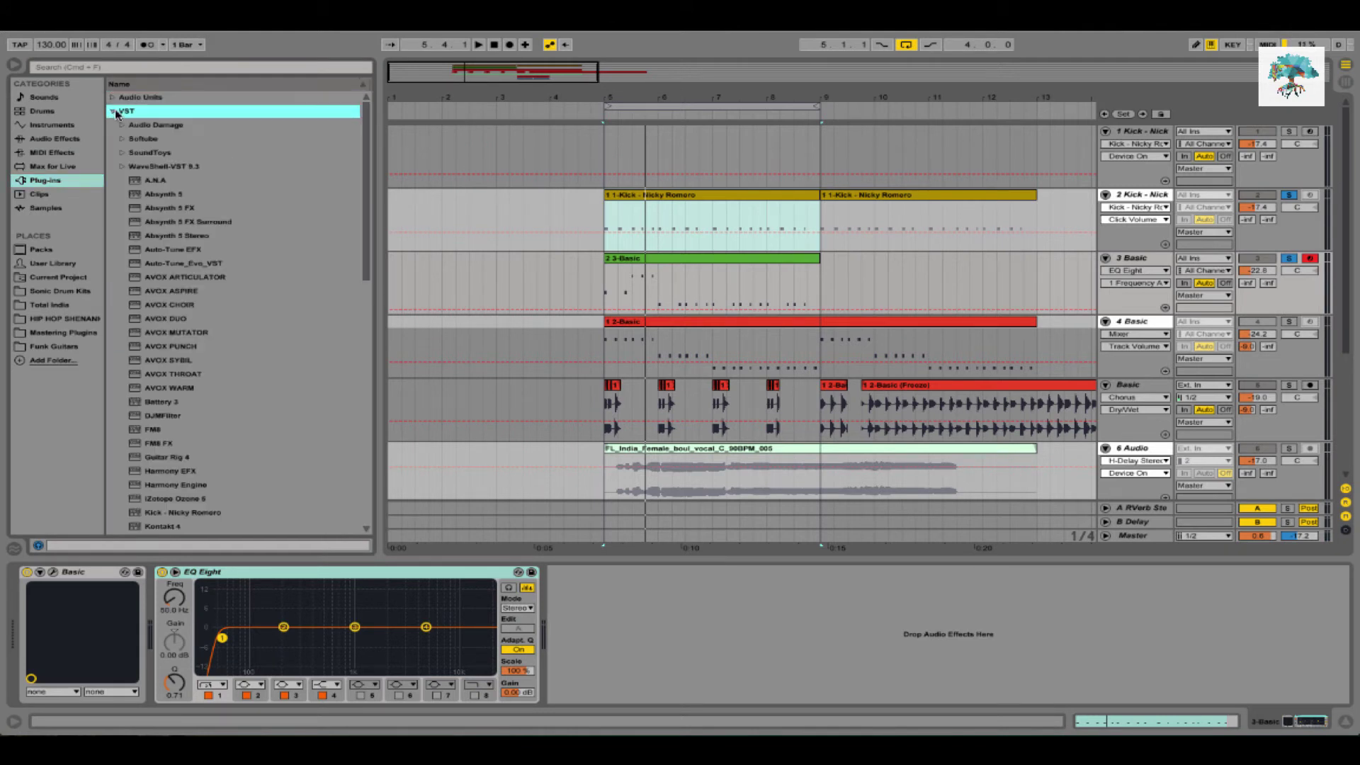
{"action": "left_click", "coordinate": [126, 170]}
{"action": "scroll", "coordinate": [238, 393], "scroll_direction": "down", "scroll_amount": 15}
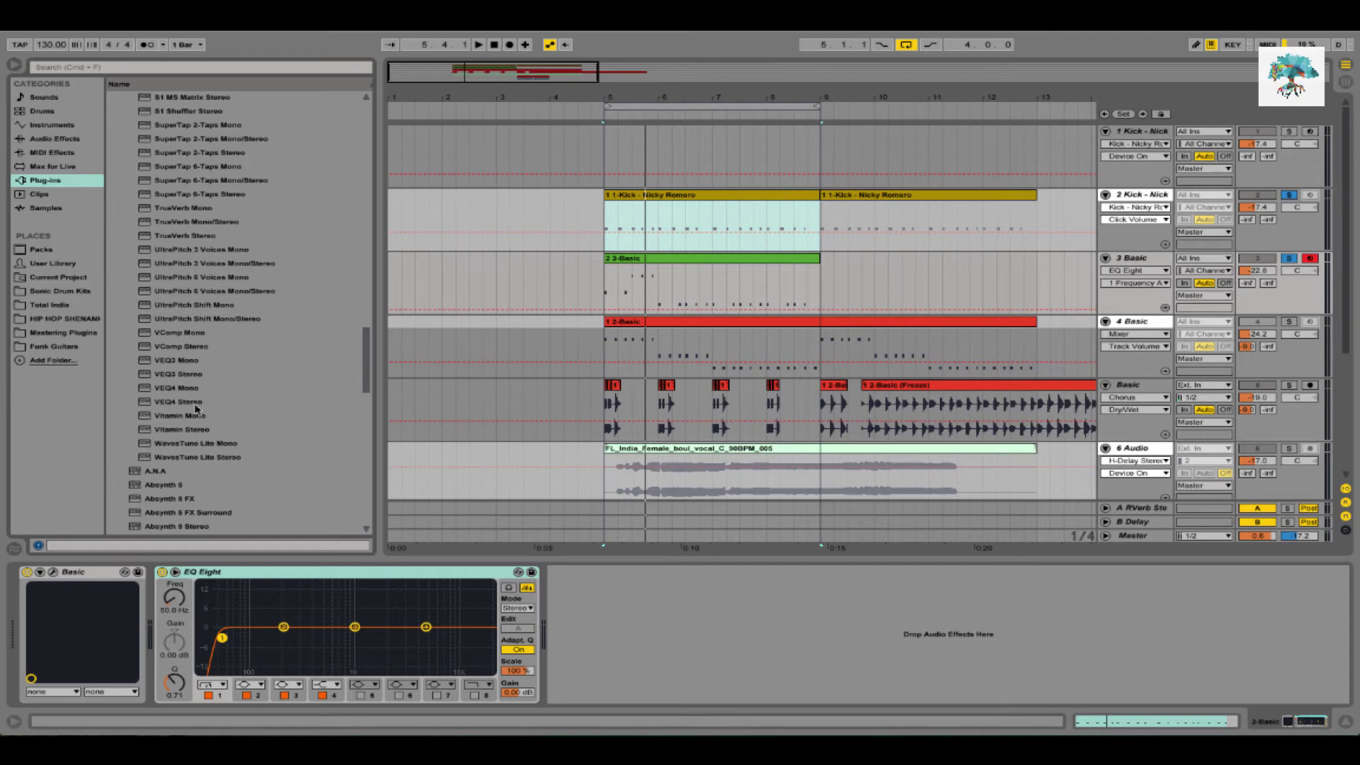
{"action": "double_click", "coordinate": [191, 401]}
Load the Bass factory preset in VEQ4 Stereo, audition it during playback and close the plug-in window
{"action": "left_click", "coordinate": [984, 262]}
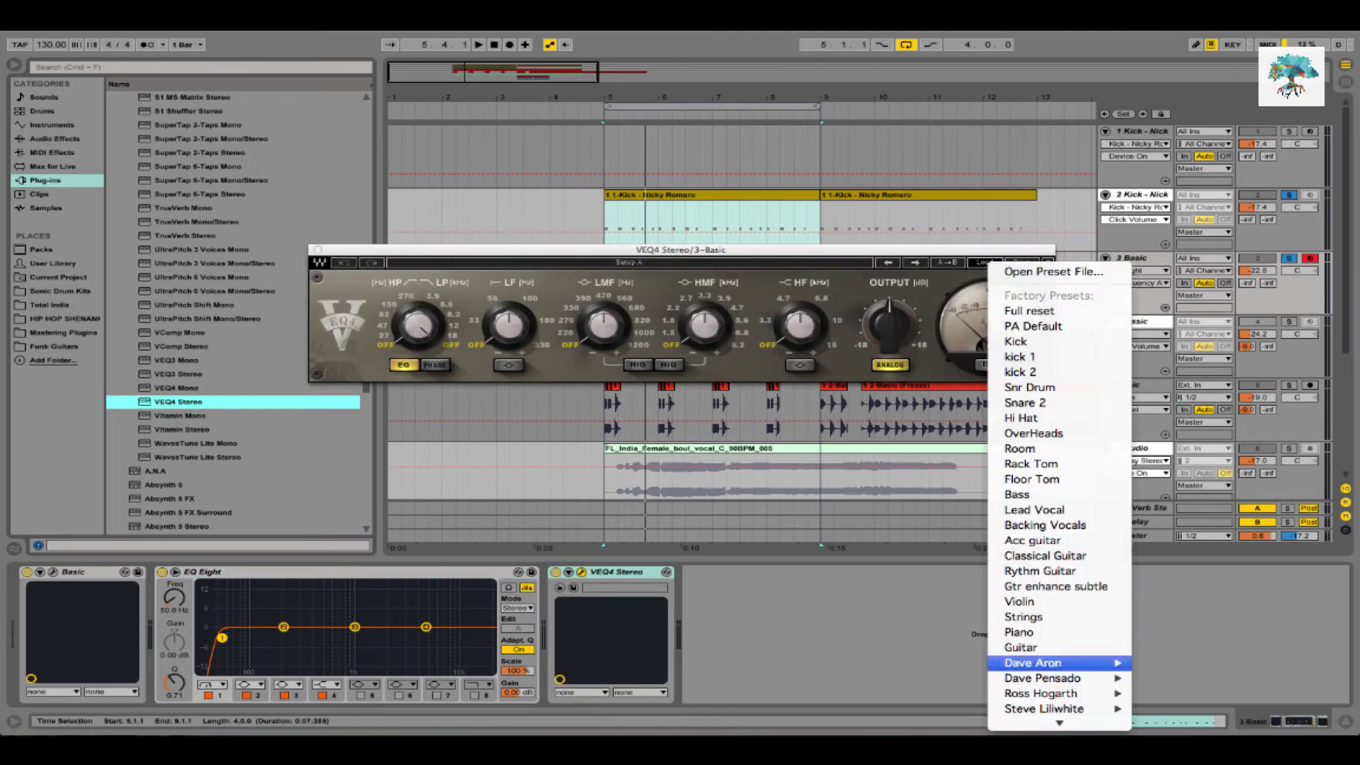
{"action": "mouse_move", "coordinate": [1094, 706]}
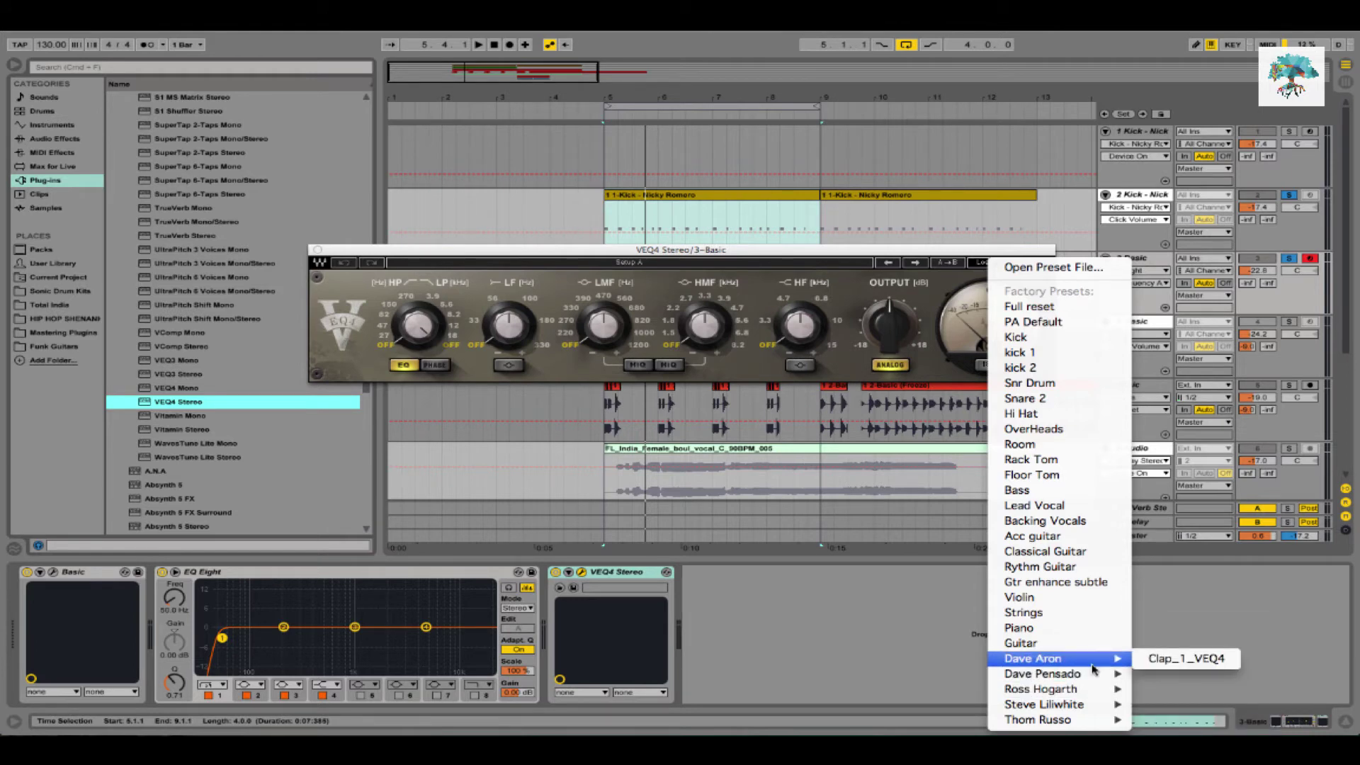
{"action": "left_click", "coordinate": [1084, 489]}
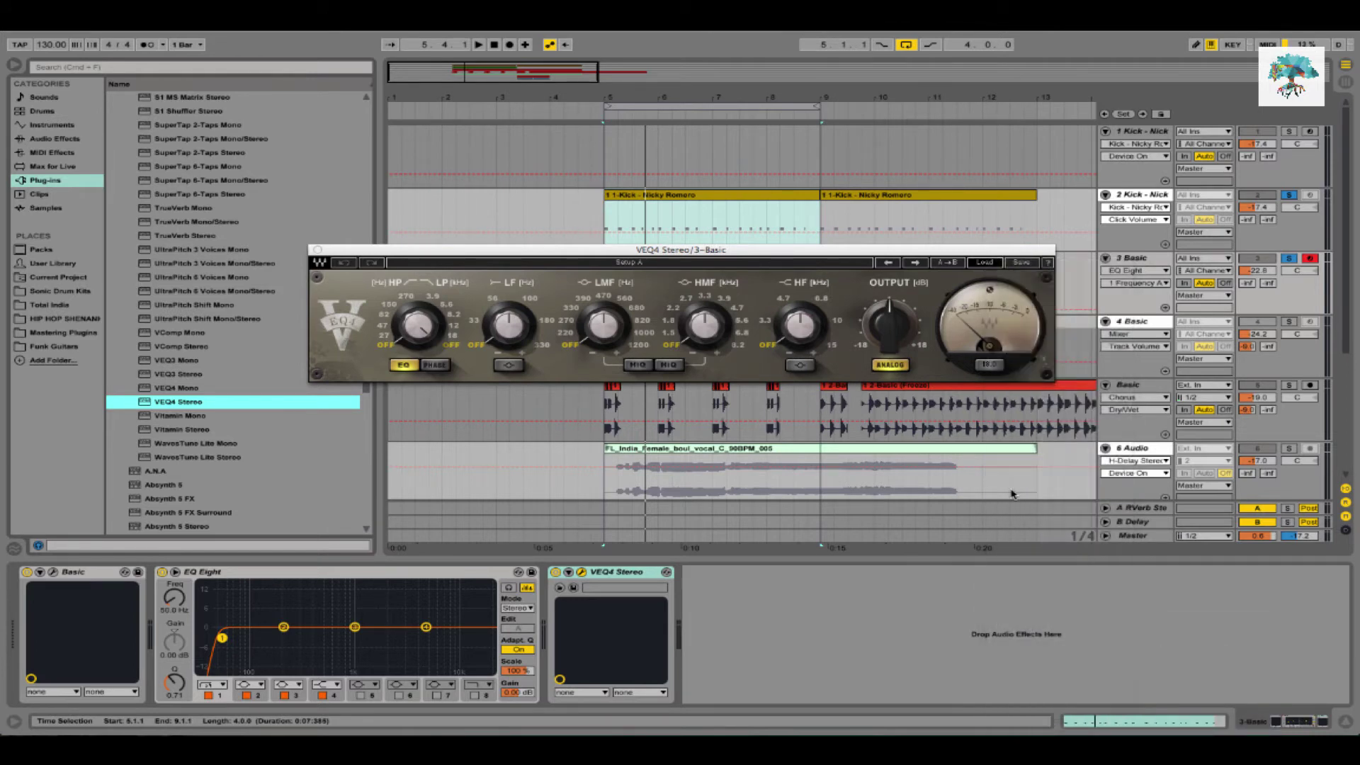
{"action": "key", "text": "space"}
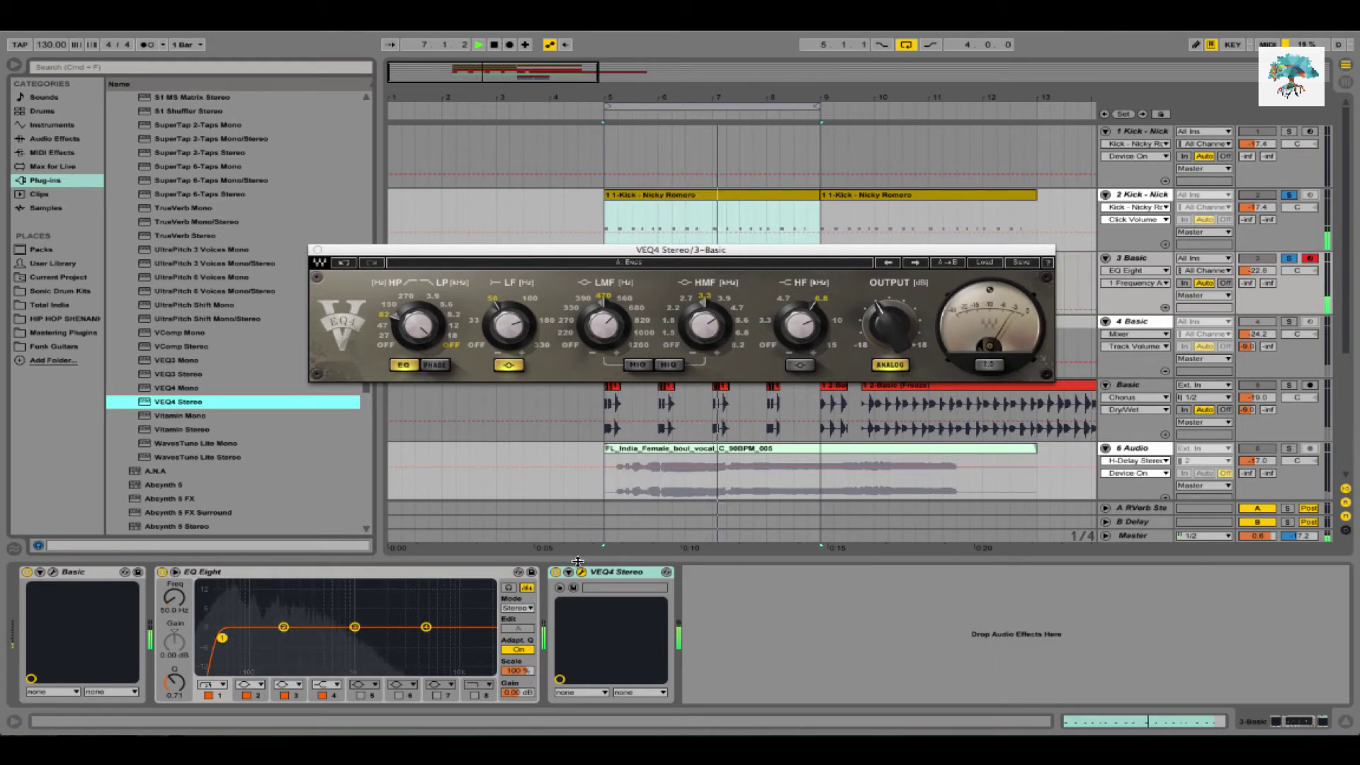
{"action": "left_click", "coordinate": [561, 575]}
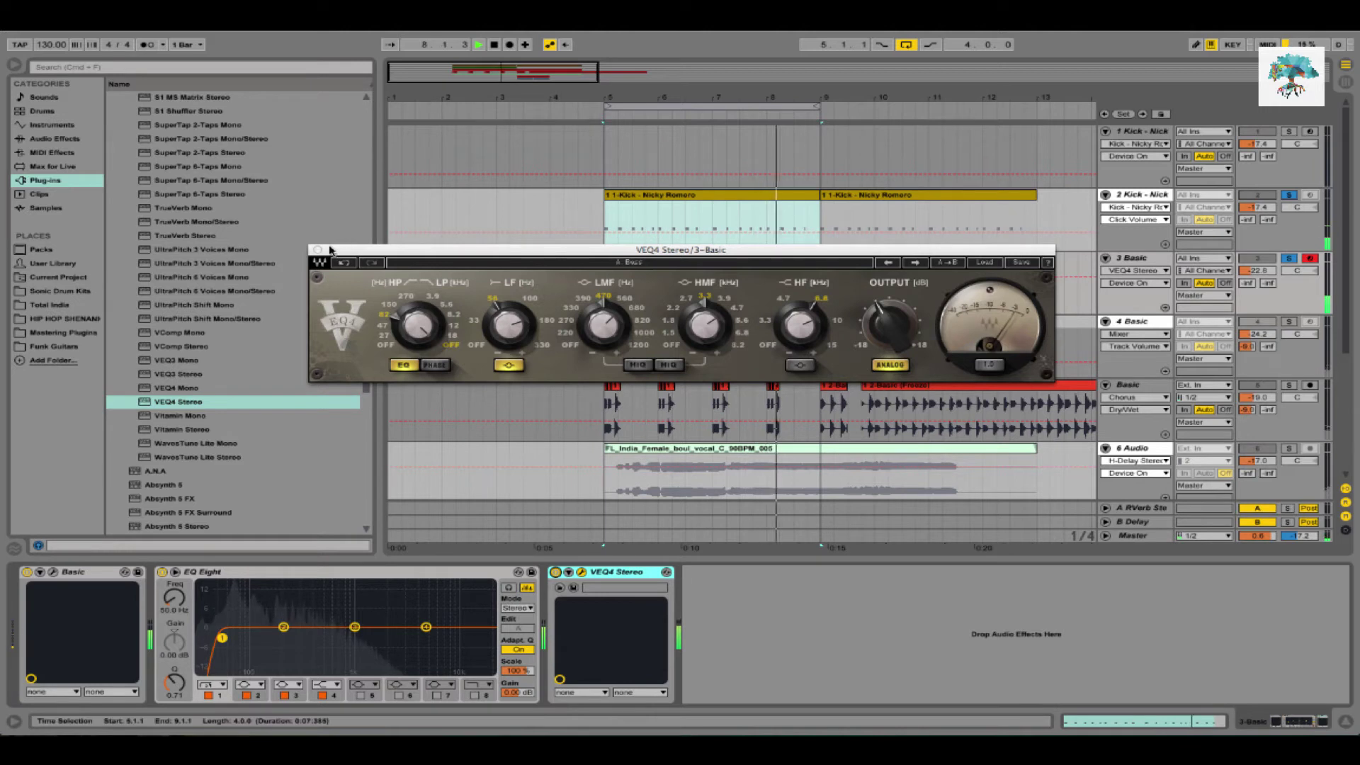
{"action": "left_click", "coordinate": [318, 249]}
Solo the flattened Basic track with its RVerb send reset to -inf dB and its volume raised to about -14 dB
{"action": "left_click", "coordinate": [1289, 384]}
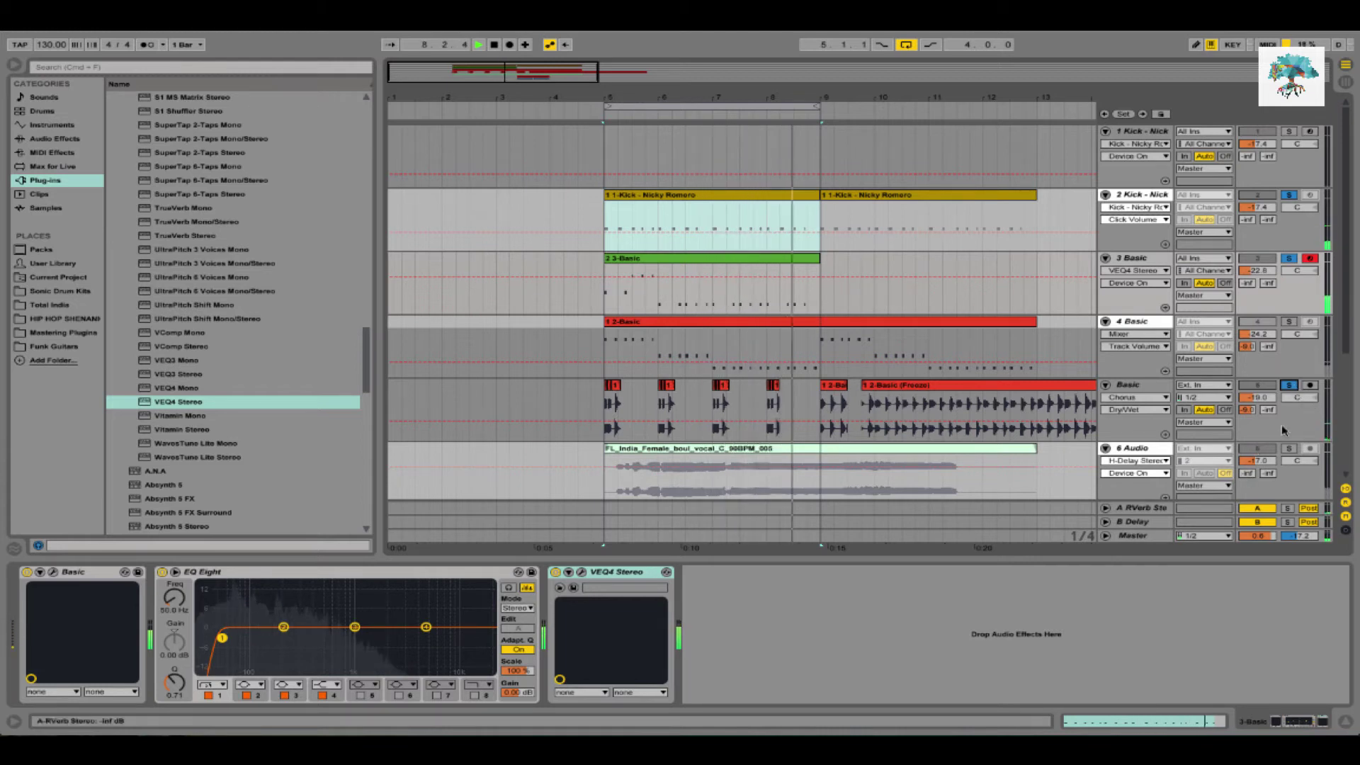
{"action": "left_click", "coordinate": [1250, 410]}
{"action": "key", "text": "Delete"}
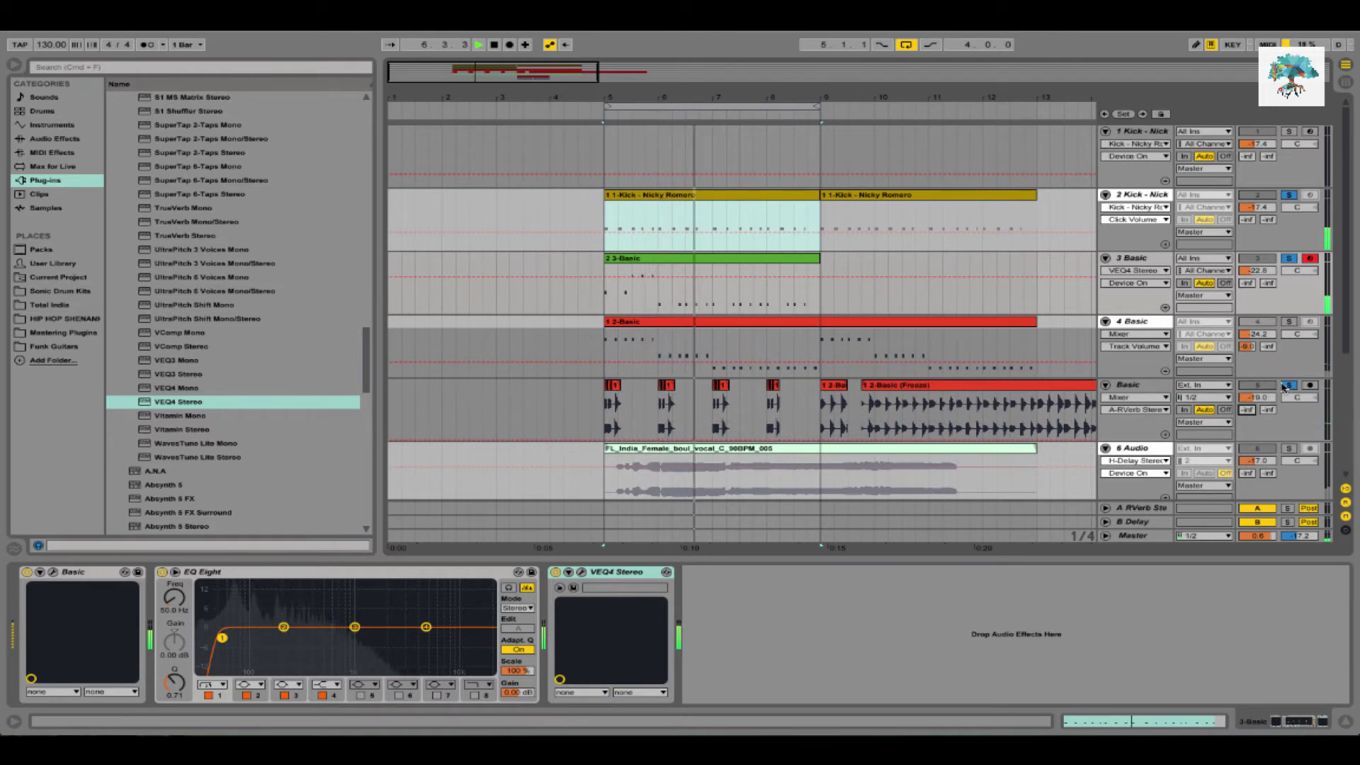
{"action": "left_click", "coordinate": [1142, 510]}
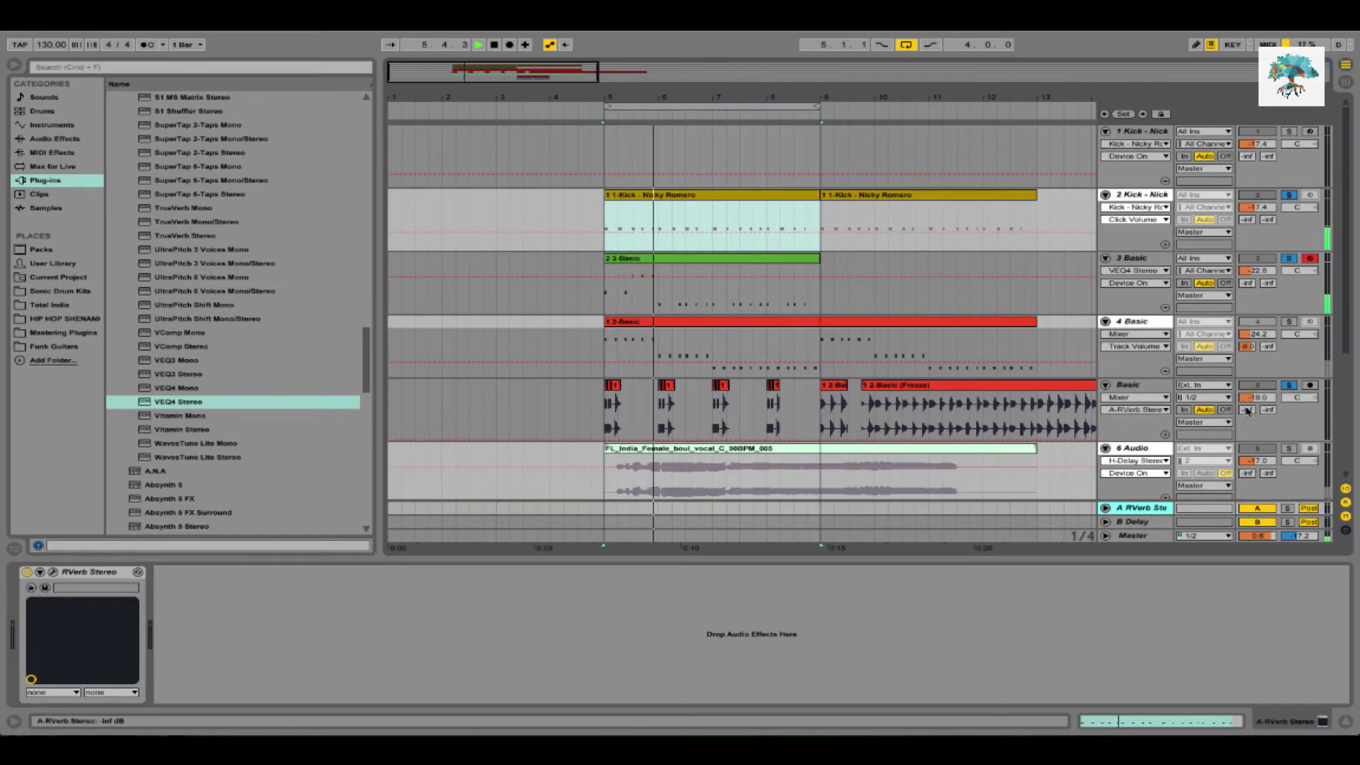
{"action": "left_click_drag", "start_coordinate": [1248, 391], "coordinate": [1248, 361]}
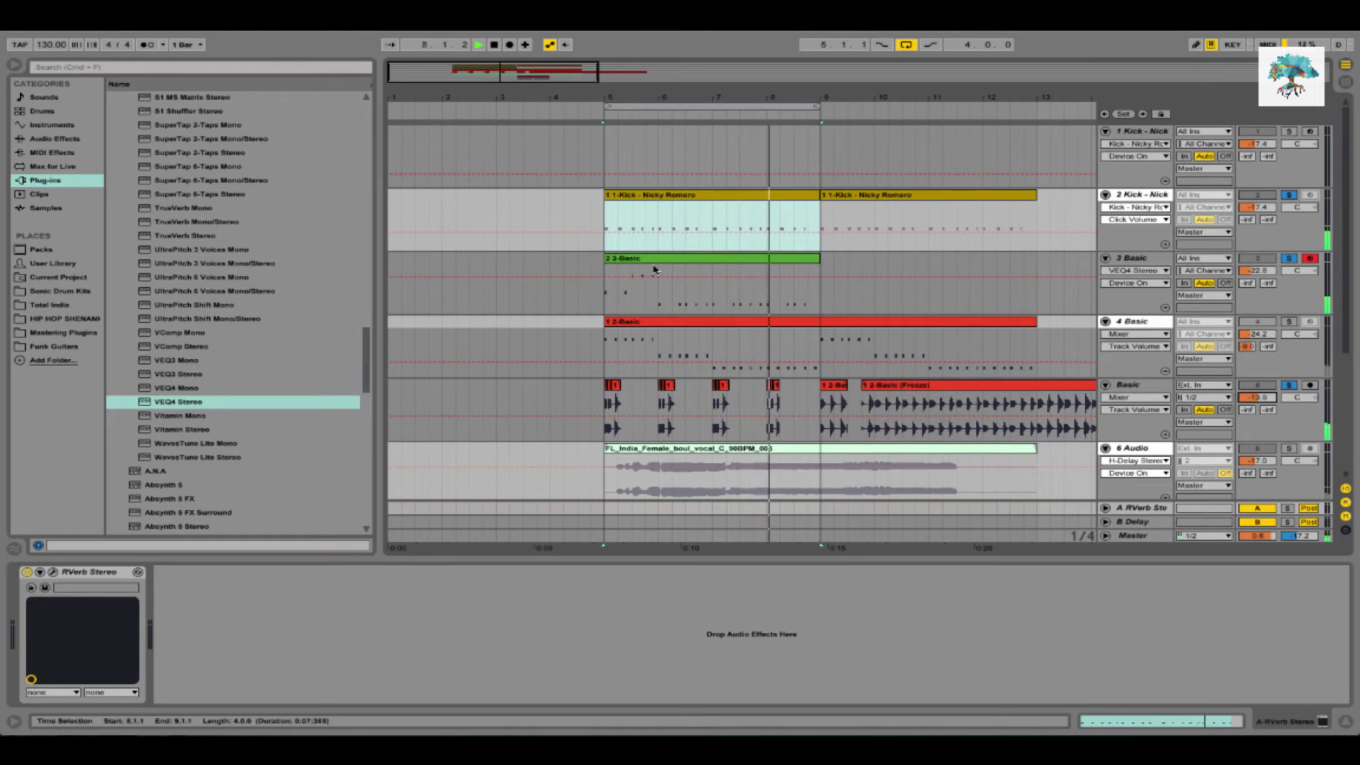
Draw track panning automation on the flattened Basic track that sends the first two chops at bar 5 to opposite sides
{"action": "left_click_drag", "start_coordinate": [604, 93], "coordinate": [608, 94]}
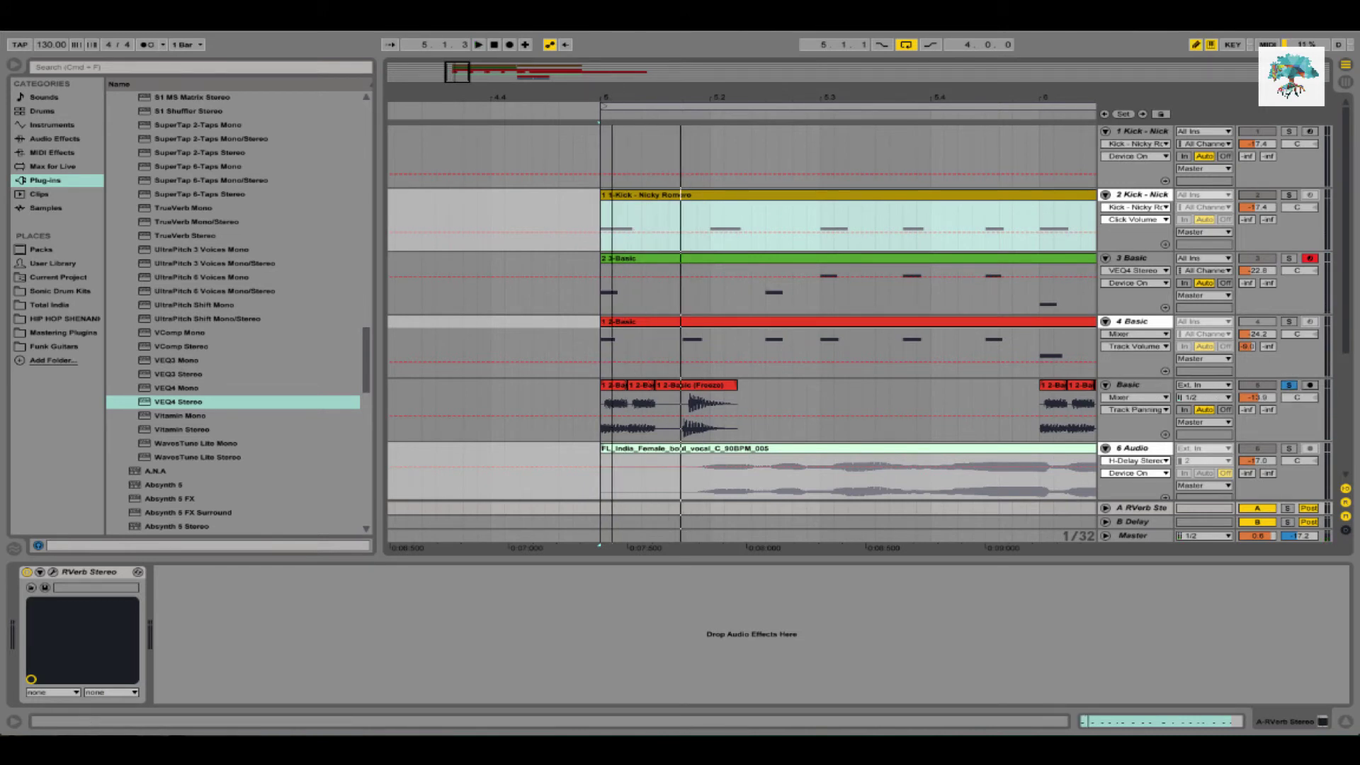
{"action": "key", "text": "minus"}
{"action": "left_click", "coordinate": [614, 386]}
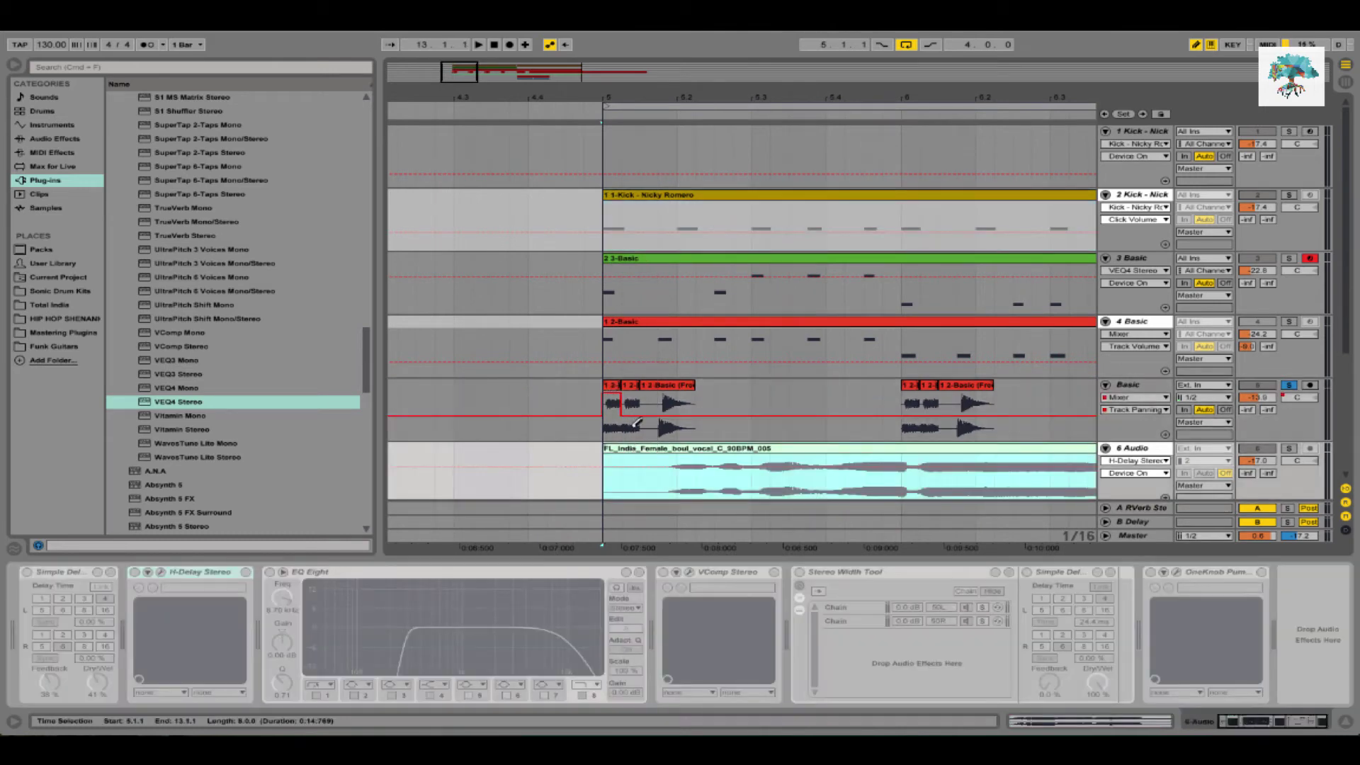
{"action": "left_click", "coordinate": [637, 423]}
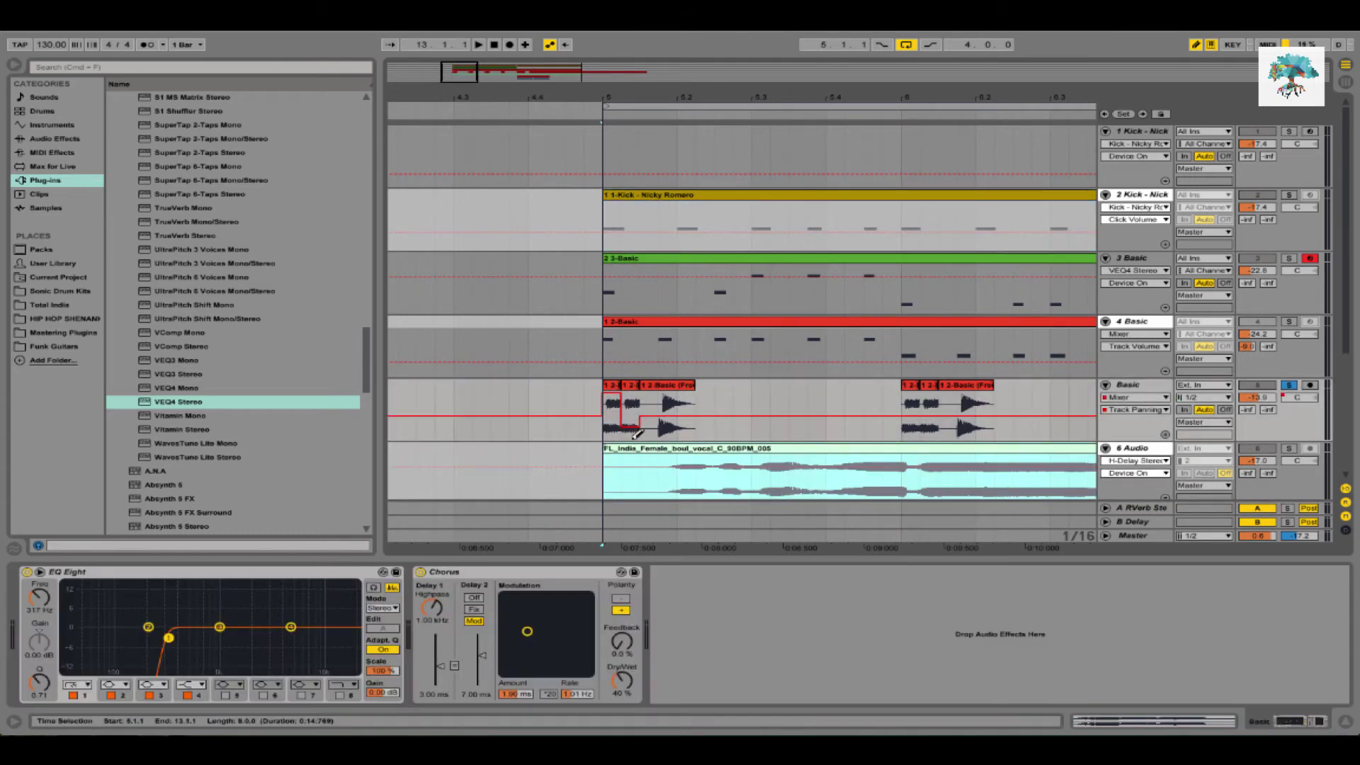
Continue the alternating panning automation over the chopped Basic fills at bars 6, 7 and 8, and play them back
{"action": "key", "text": "space"}
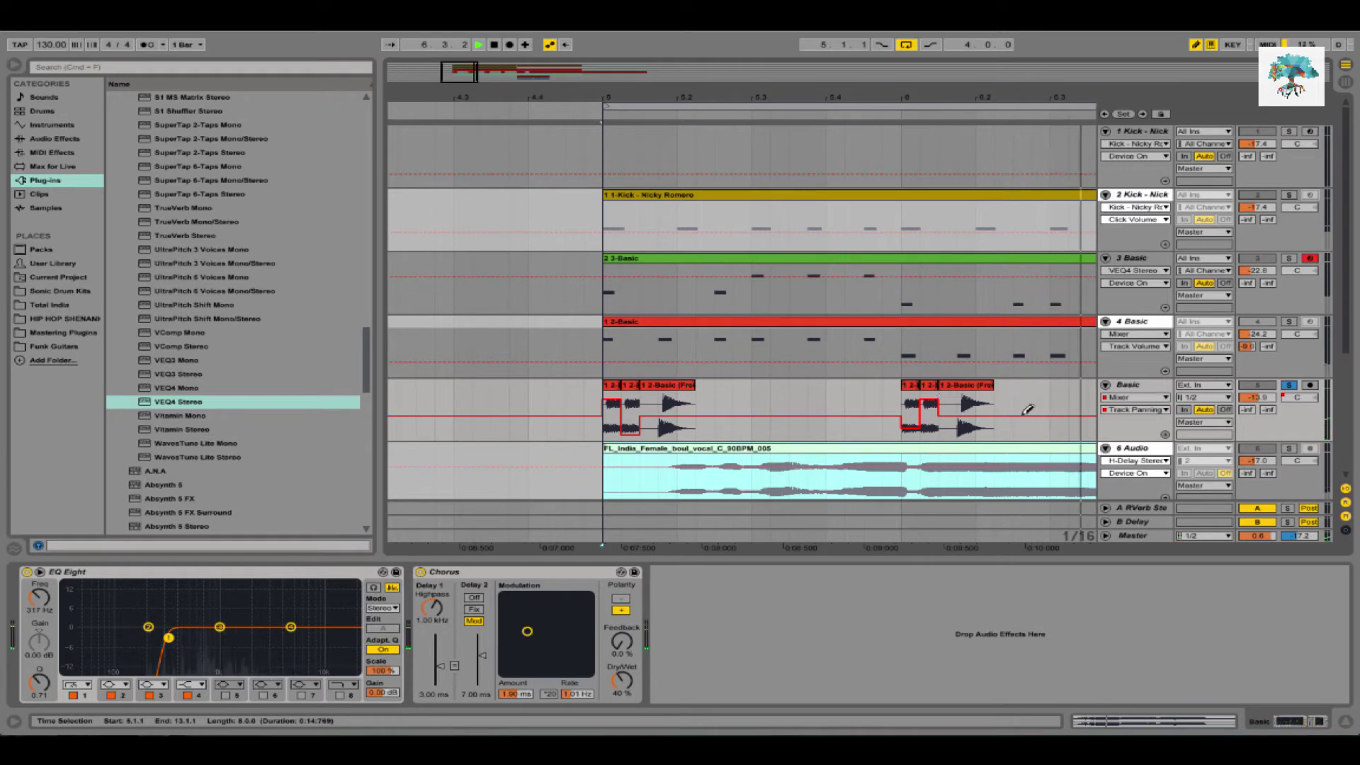
{"action": "key", "text": "space"}
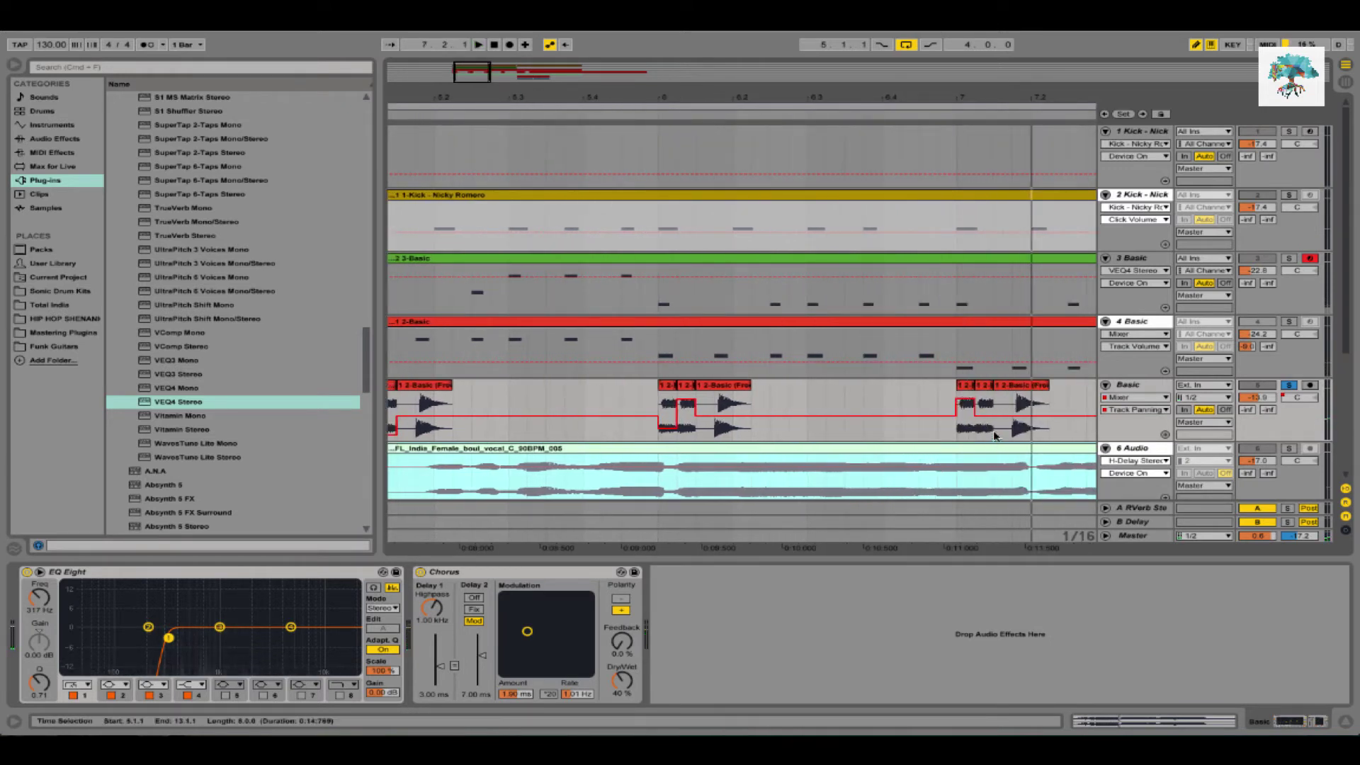
{"action": "key", "text": "space"}
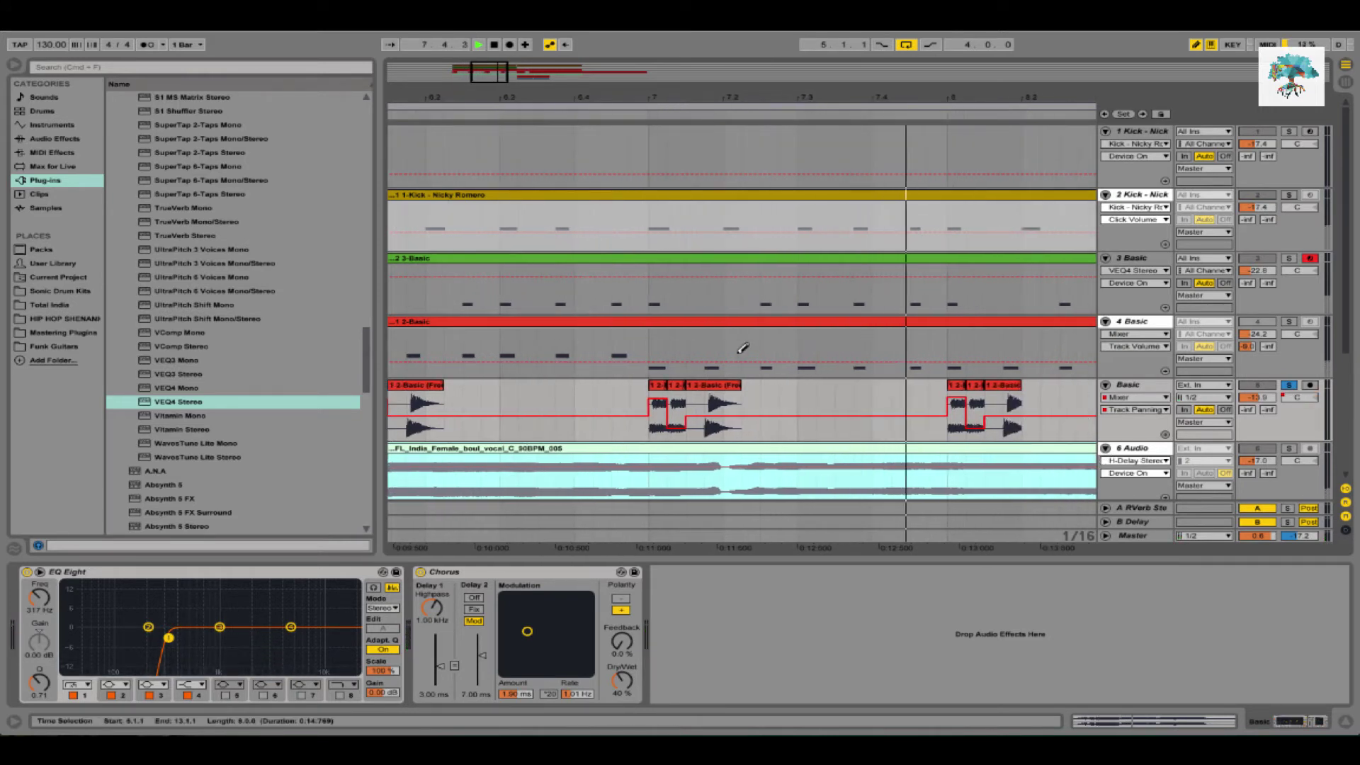
Review and play back the panned chopped fills at bars 6 and 5 on the flattened Basic track
{"action": "scroll", "coordinate": [742, 348], "scroll_direction": "left", "scroll_amount": 5}
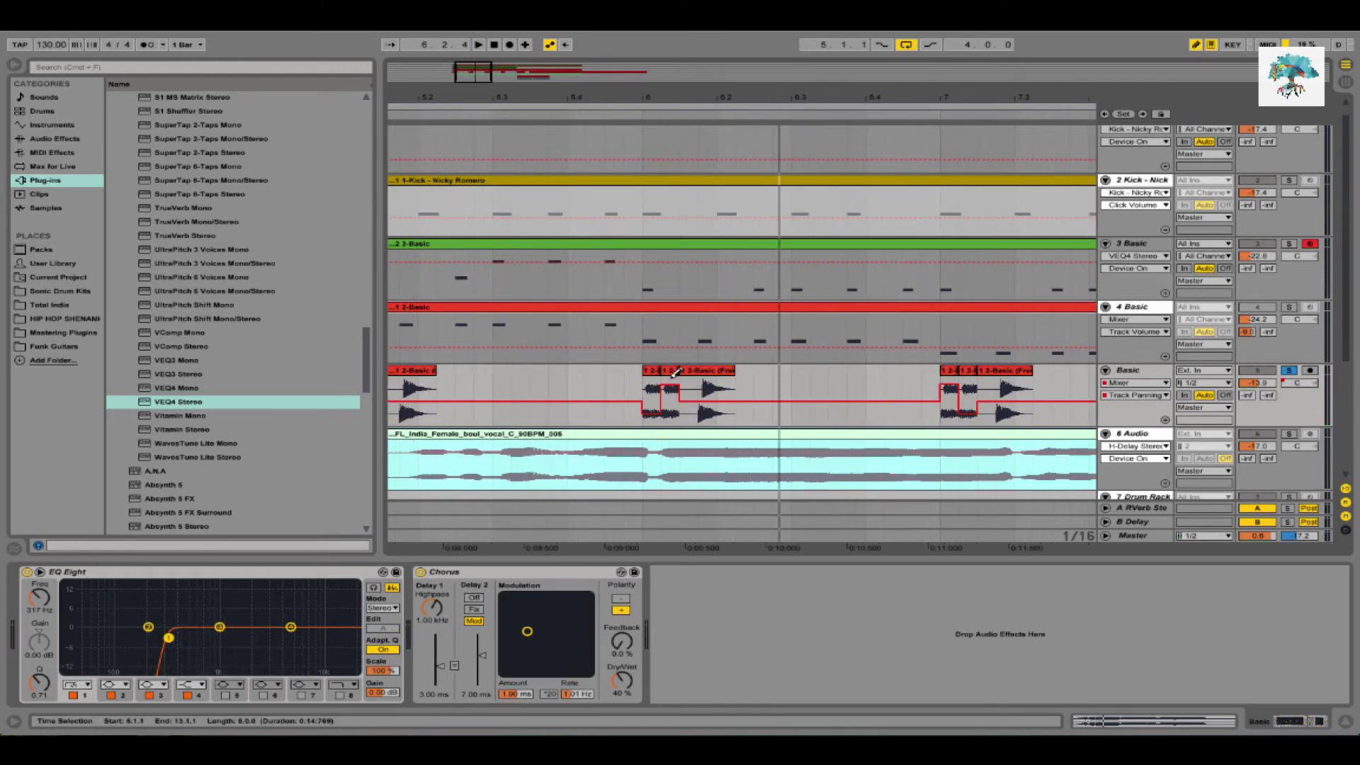
{"action": "left_click", "coordinate": [670, 380]}
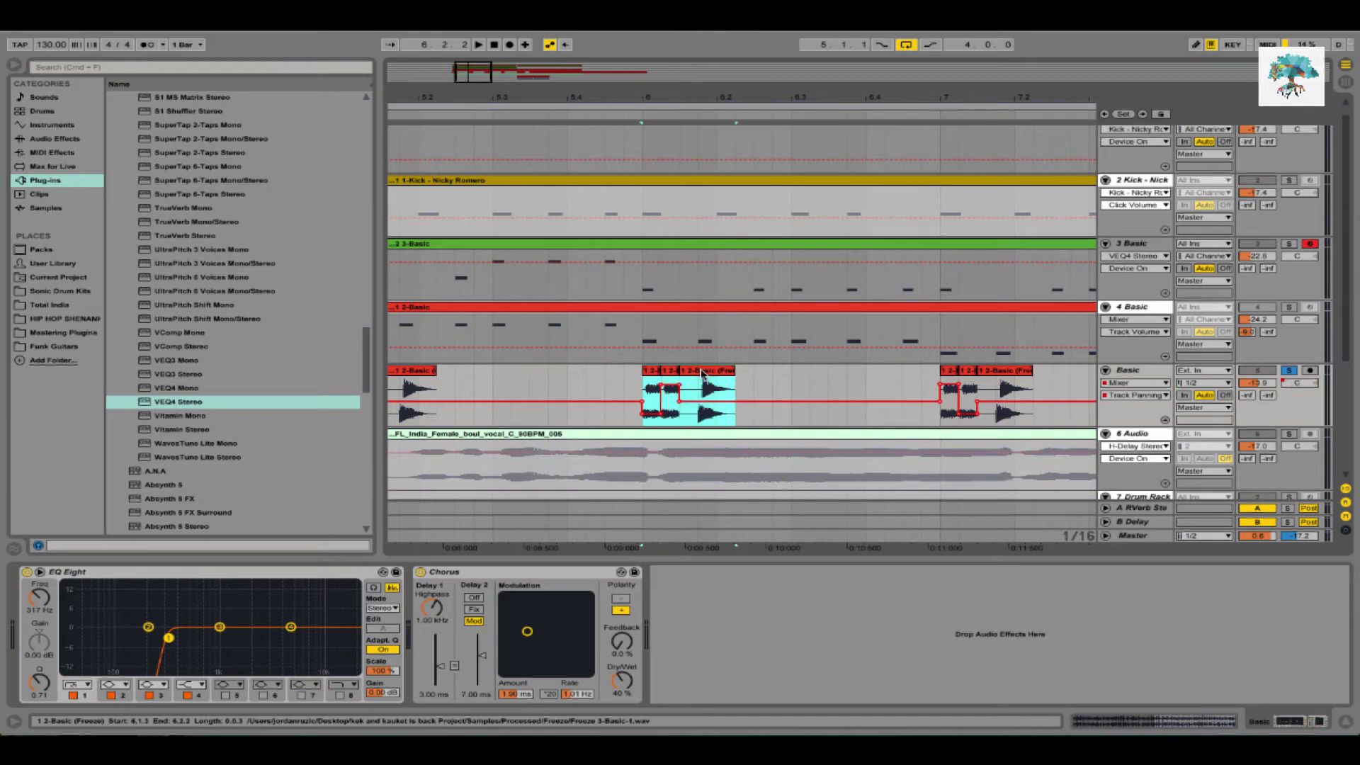
{"action": "scroll", "coordinate": [673, 381], "scroll_direction": "right", "scroll_amount": 5}
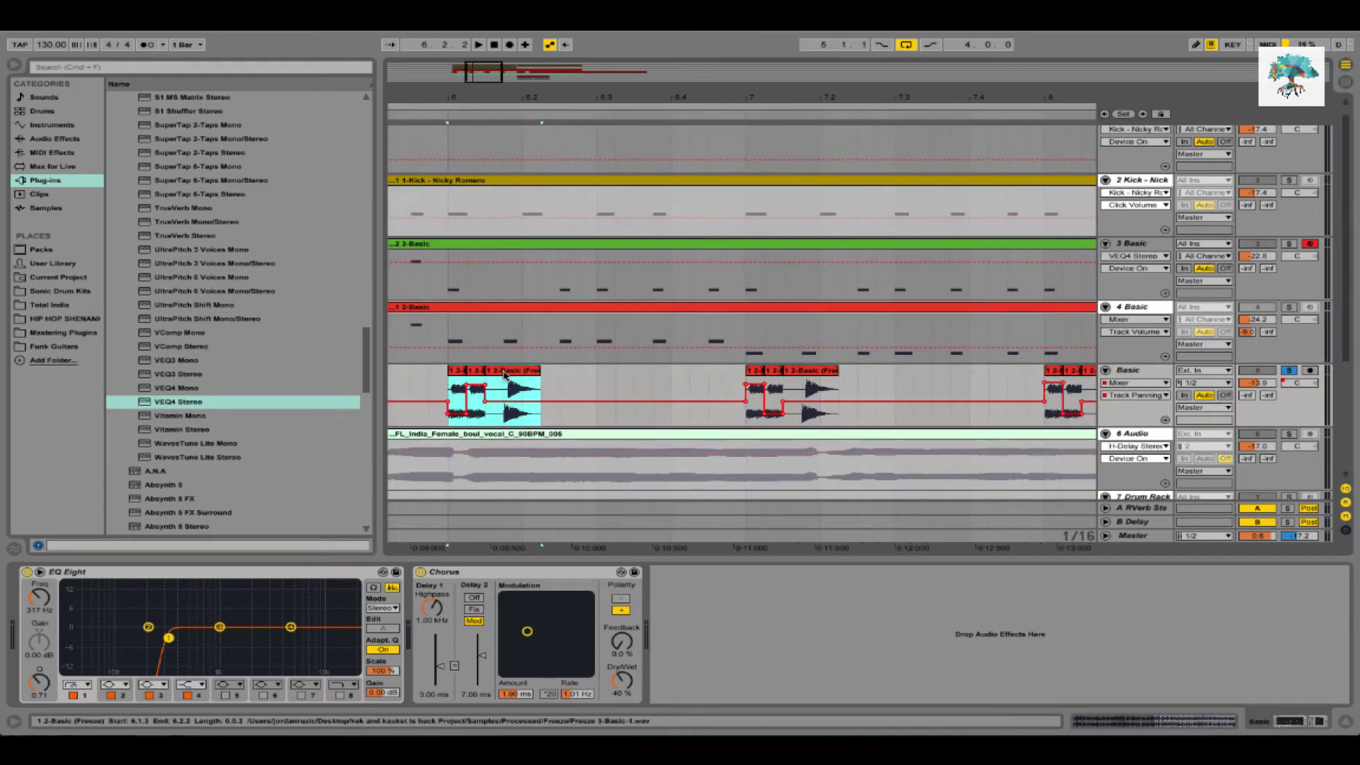
{"action": "scroll", "coordinate": [524, 375], "scroll_direction": "left", "scroll_amount": 5}
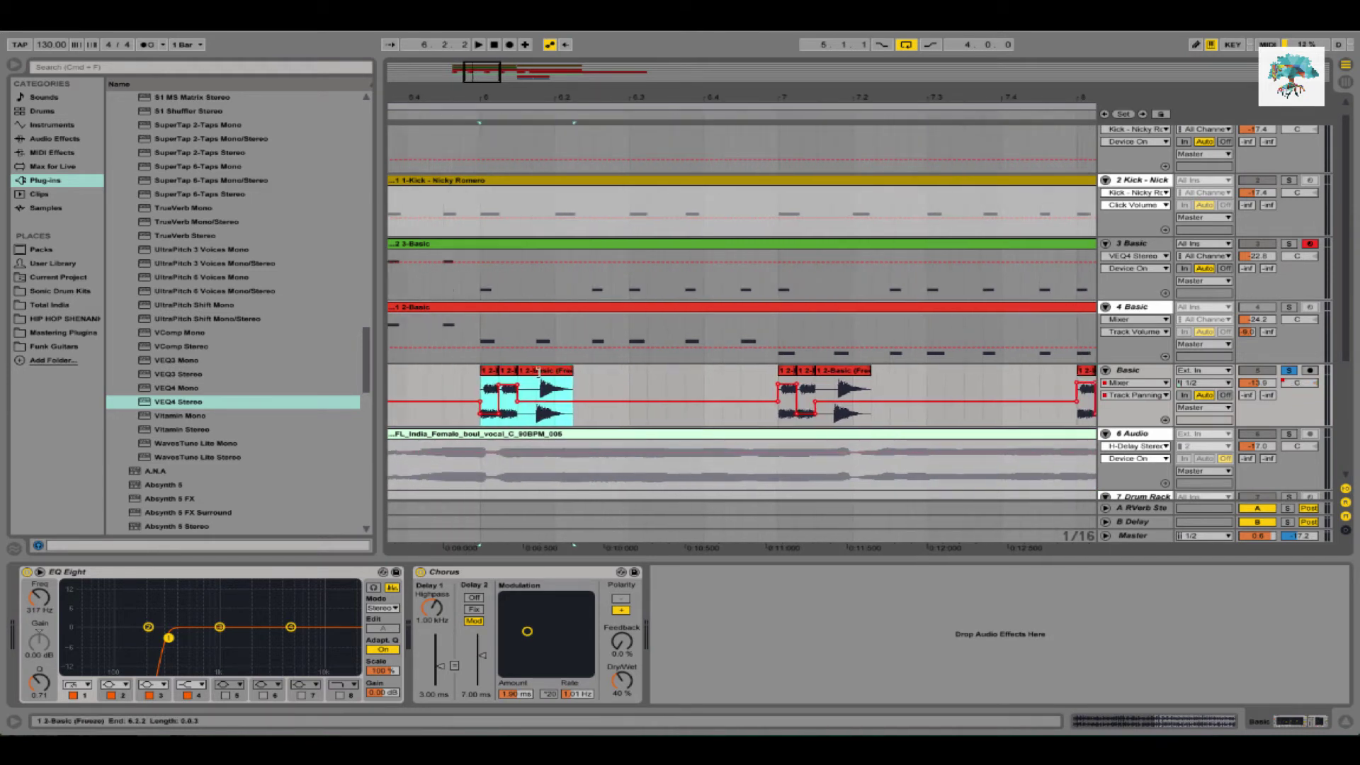
{"action": "scroll", "coordinate": [542, 375], "scroll_direction": "left", "scroll_amount": 4}
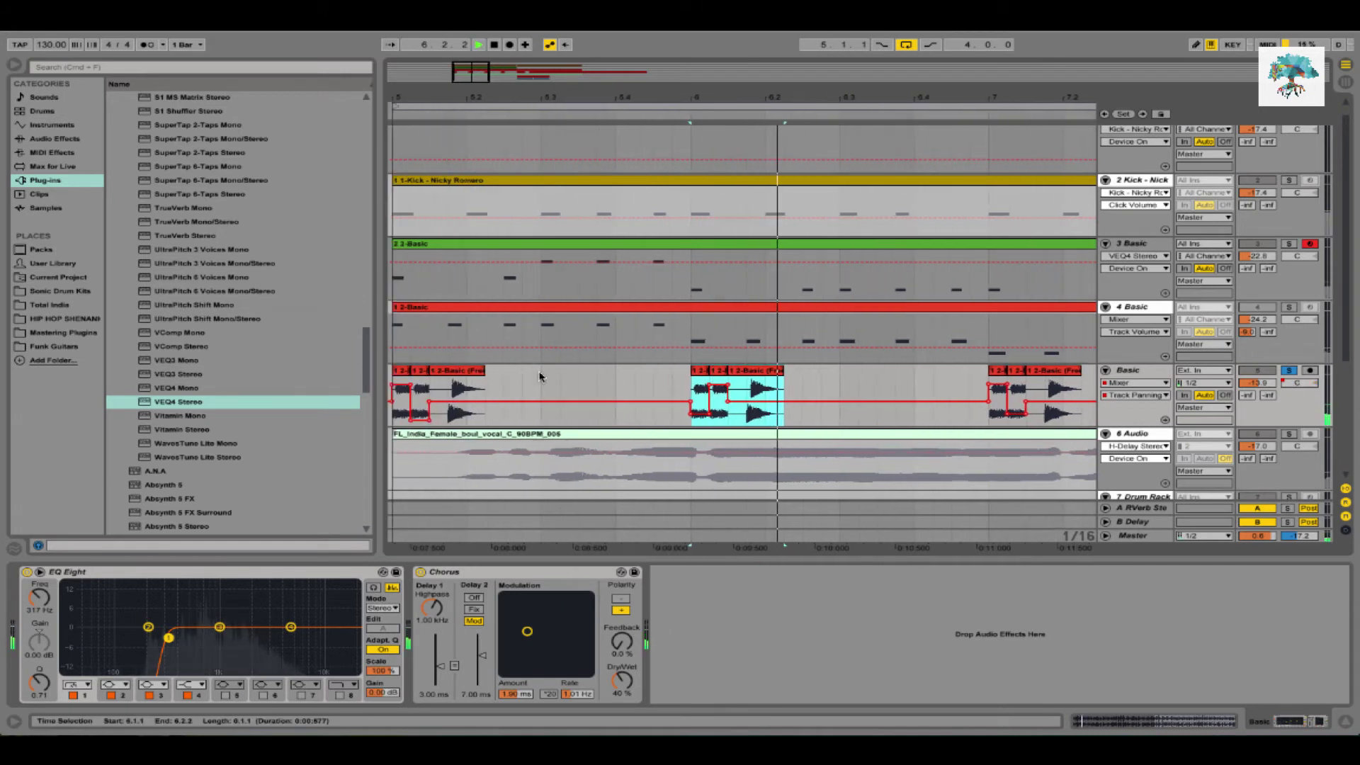
{"action": "left_click", "coordinate": [482, 374]}
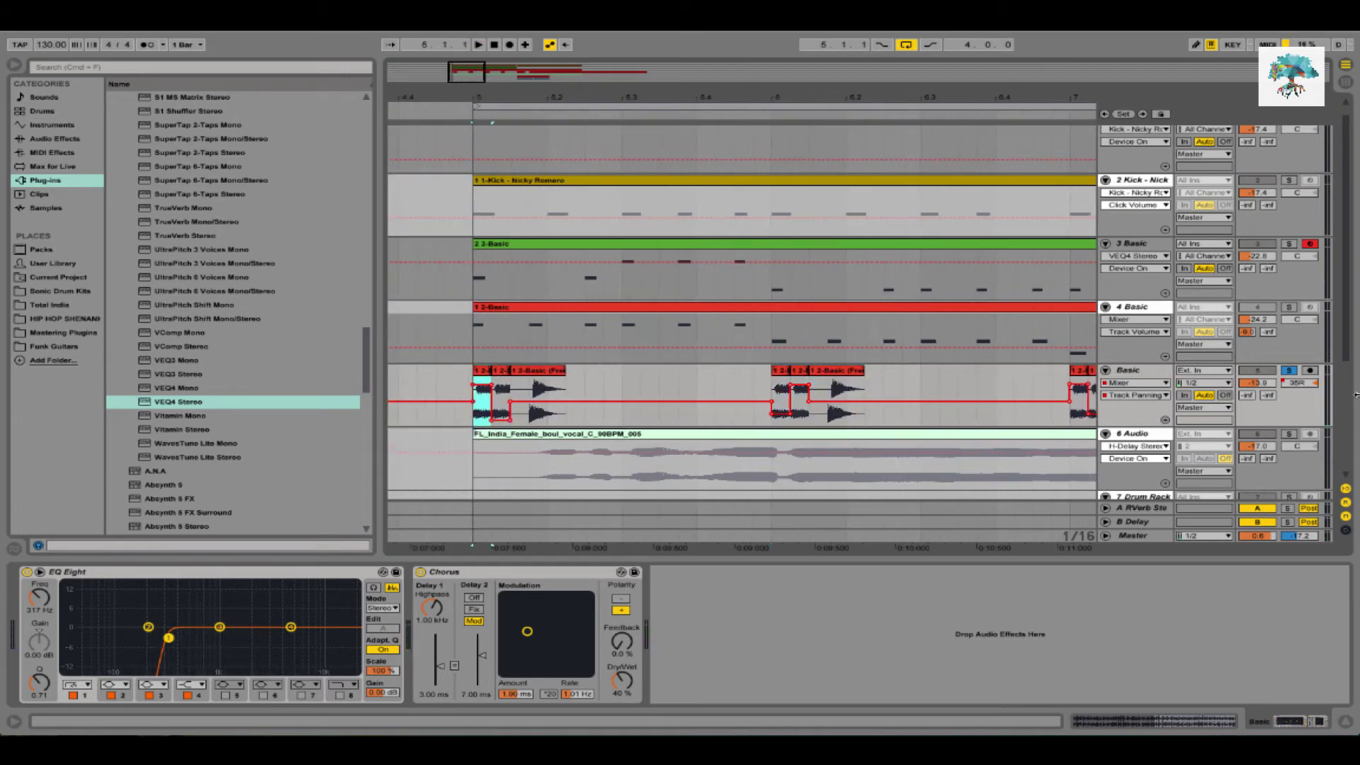
Unsolo the flattened Basic track to hear the full mix from bar 5, and solo the 3 Basic track
{"action": "left_click", "coordinate": [1290, 369]}
{"action": "key", "text": "space"}
{"action": "scroll", "coordinate": [1139, 265], "scroll_direction": "up", "scroll_amount": 1}
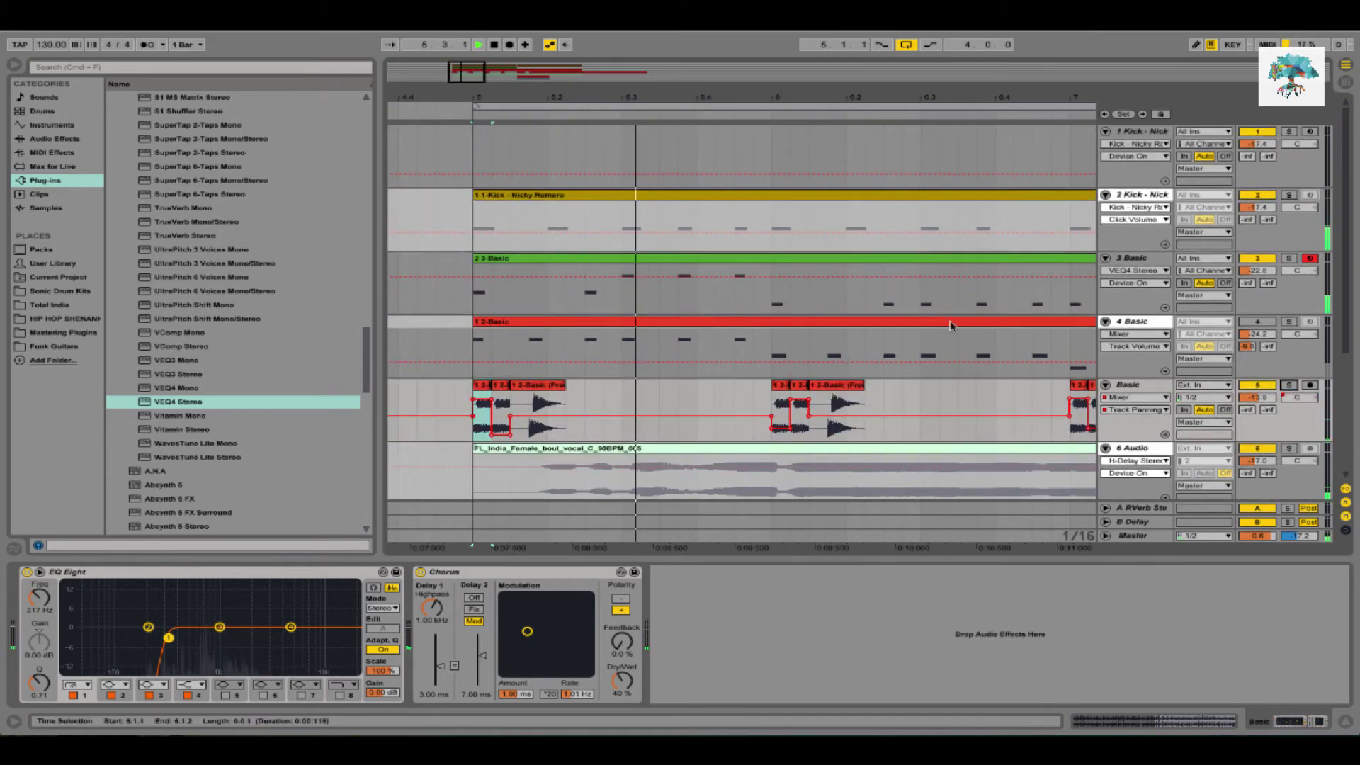
{"action": "left_click", "coordinate": [1138, 266]}
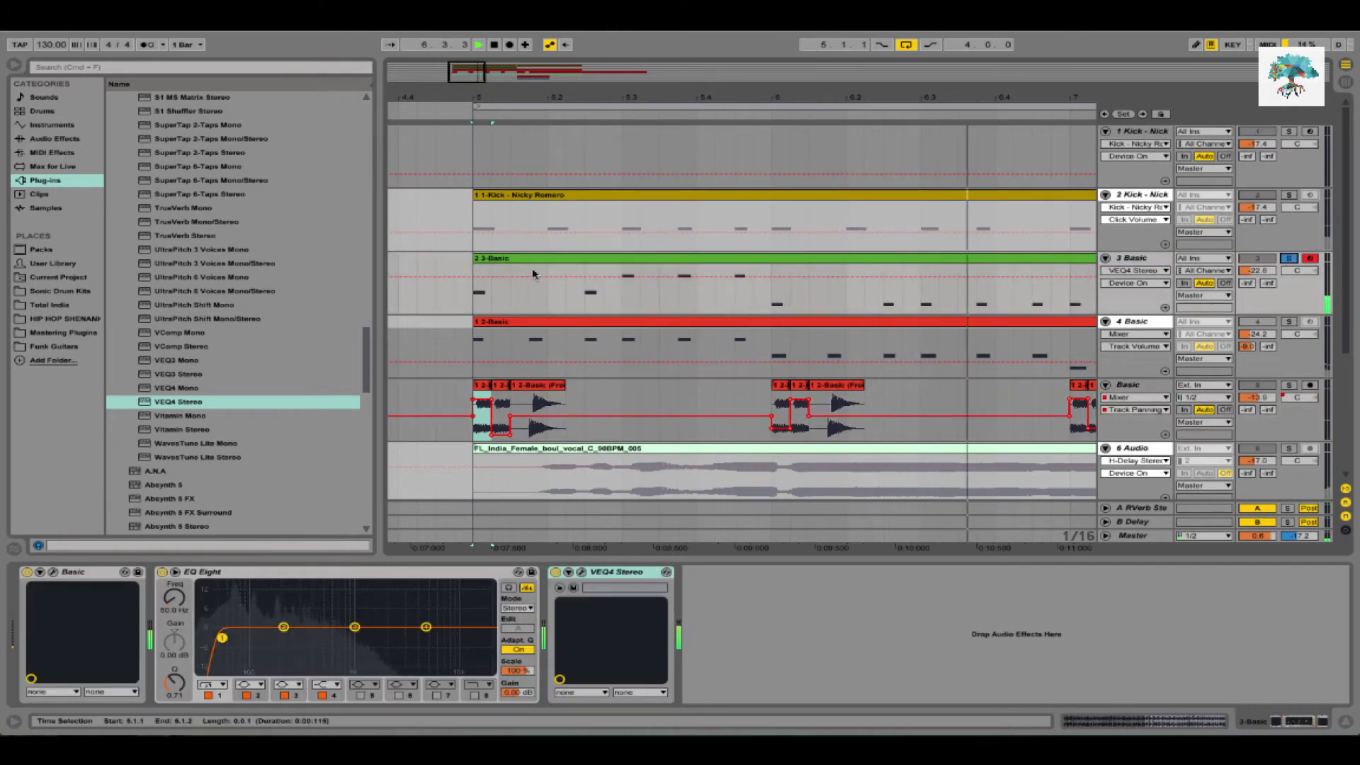
{"action": "key", "text": "space"}
Add a Glue Compressor to the 3 Basic track and enable its sidechain
{"action": "left_click", "coordinate": [614, 262]}
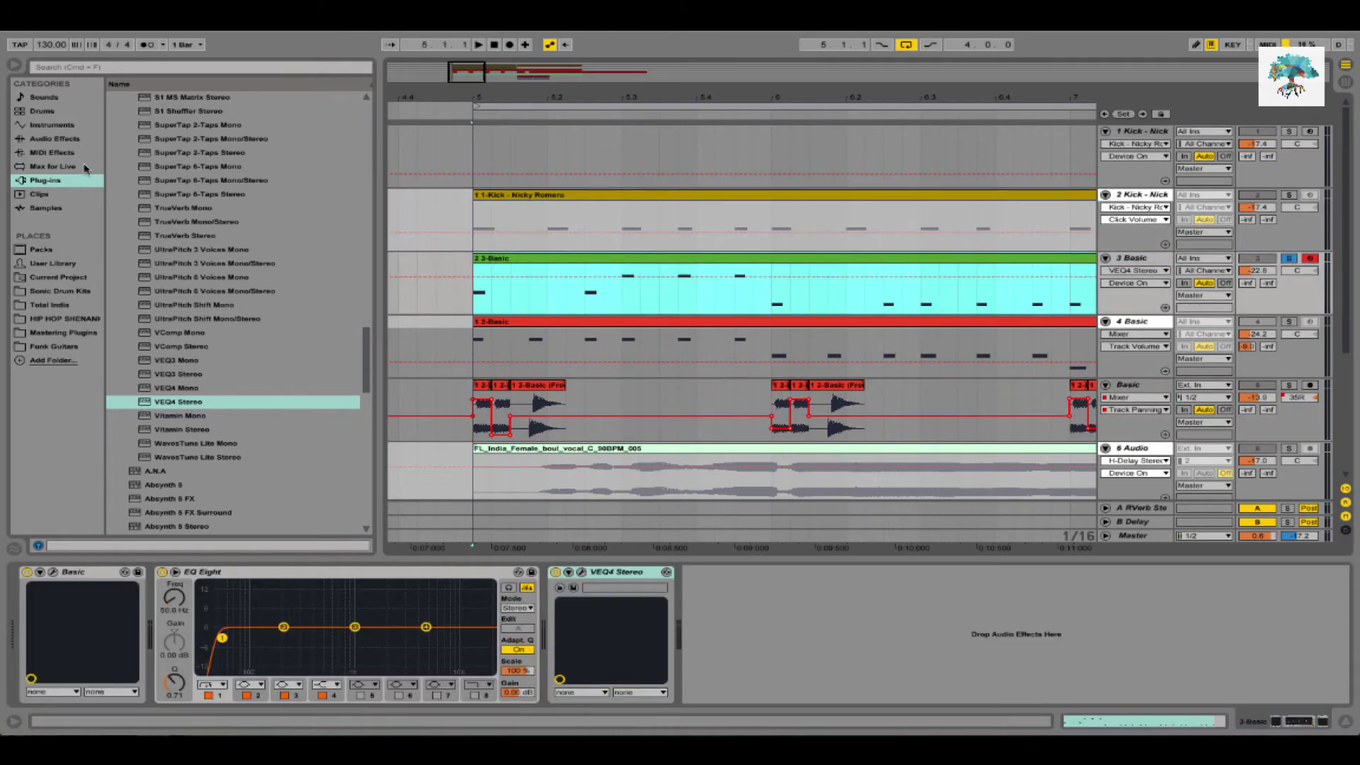
{"action": "left_click", "coordinate": [56, 138]}
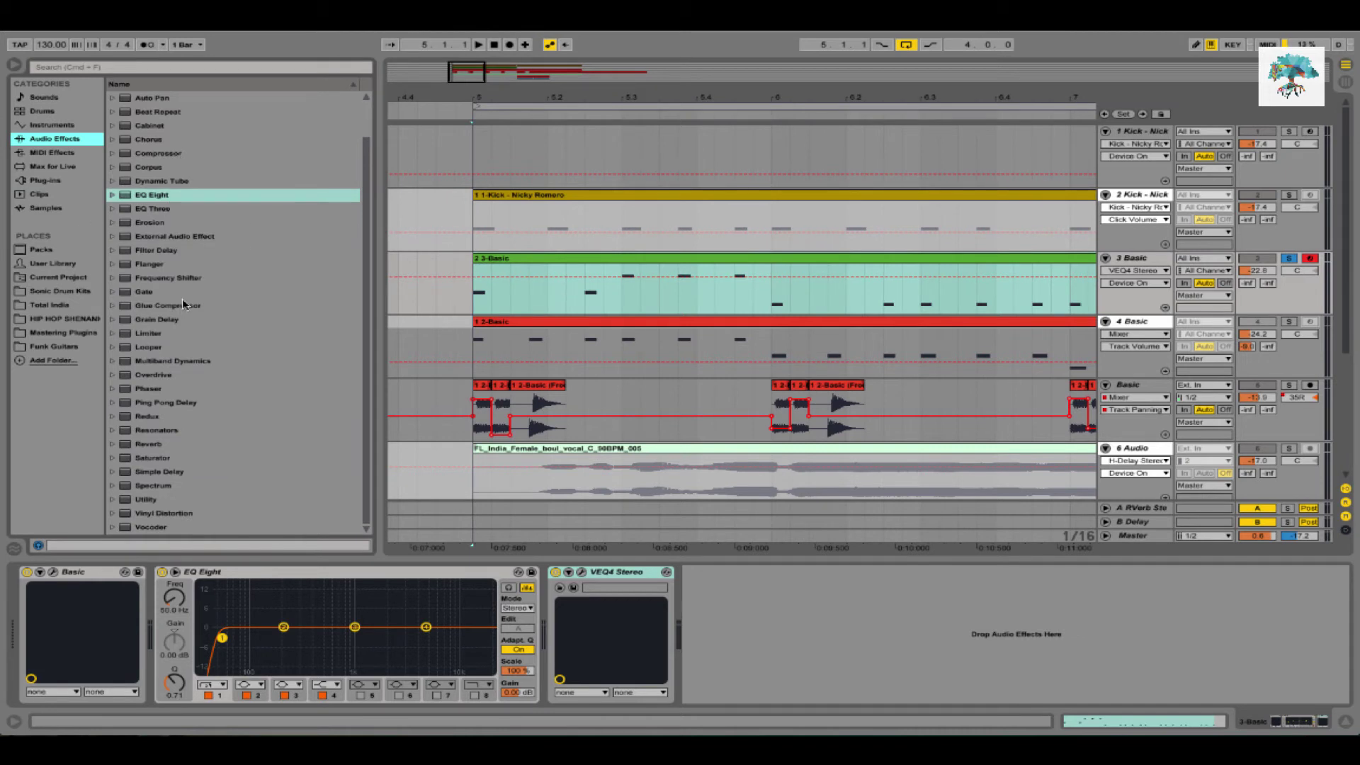
{"action": "left_click_drag", "start_coordinate": [180, 309], "coordinate": [952, 292]}
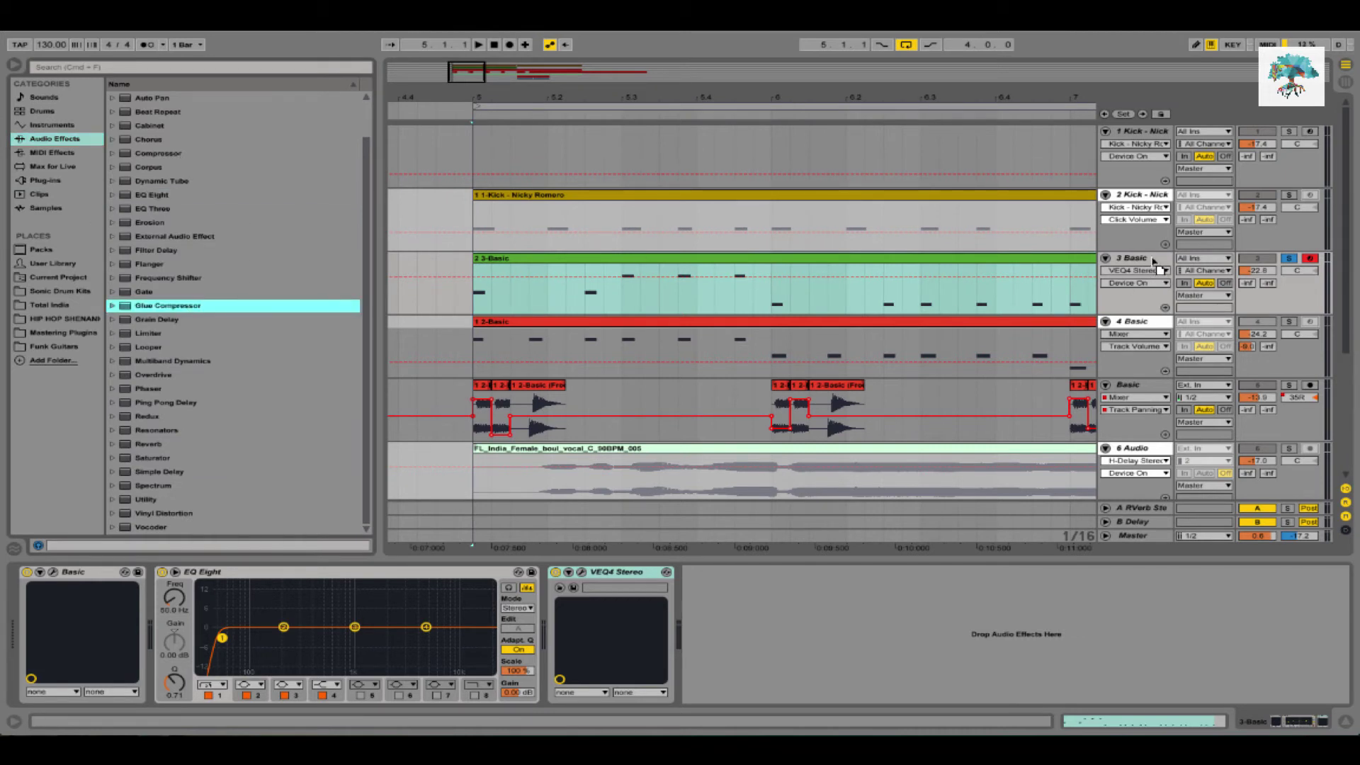
{"action": "left_click_drag", "start_coordinate": [1151, 257], "coordinate": [1151, 259]}
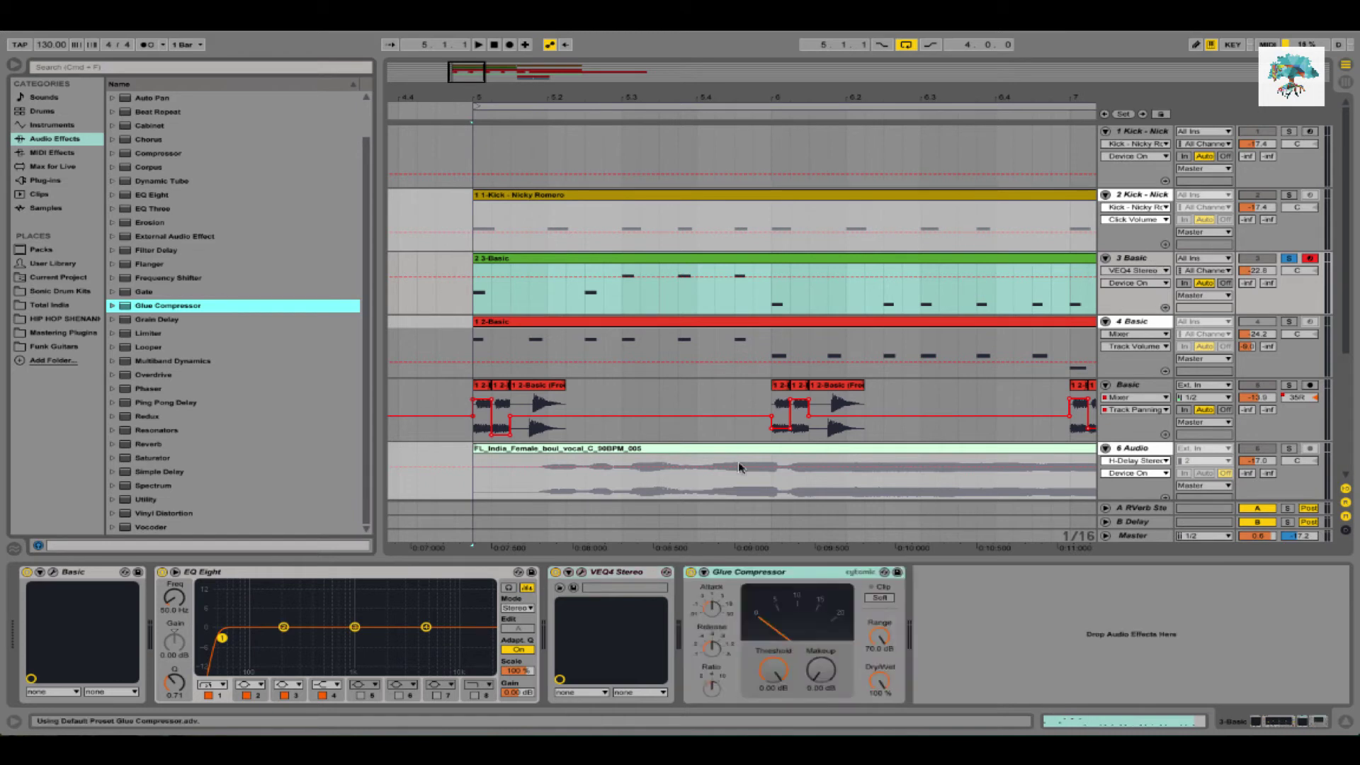
{"action": "left_click", "coordinate": [704, 572]}
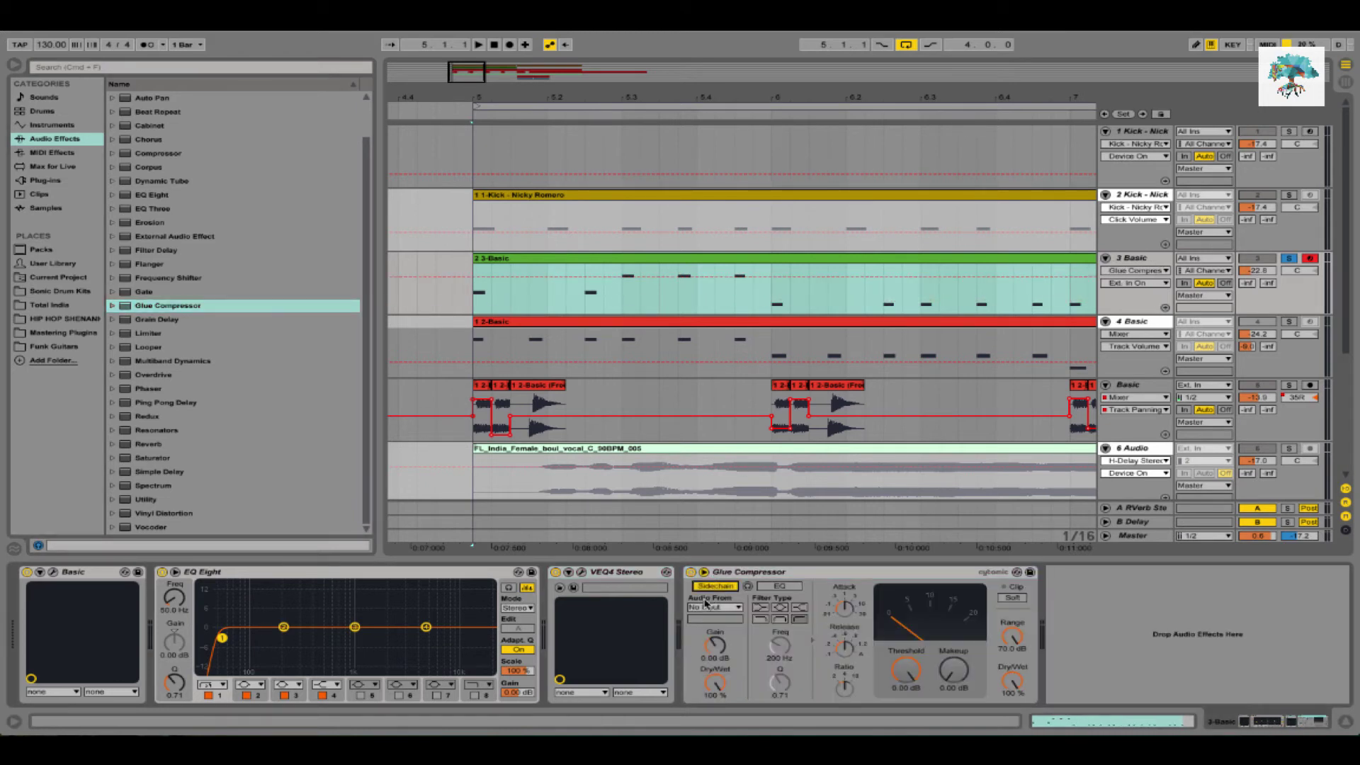
Try to route the frozen 2-Kick - Nicky Romero track into the Glue Compressor's sidechain input
{"action": "left_click", "coordinate": [698, 608]}
{"action": "left_click", "coordinate": [744, 632]}
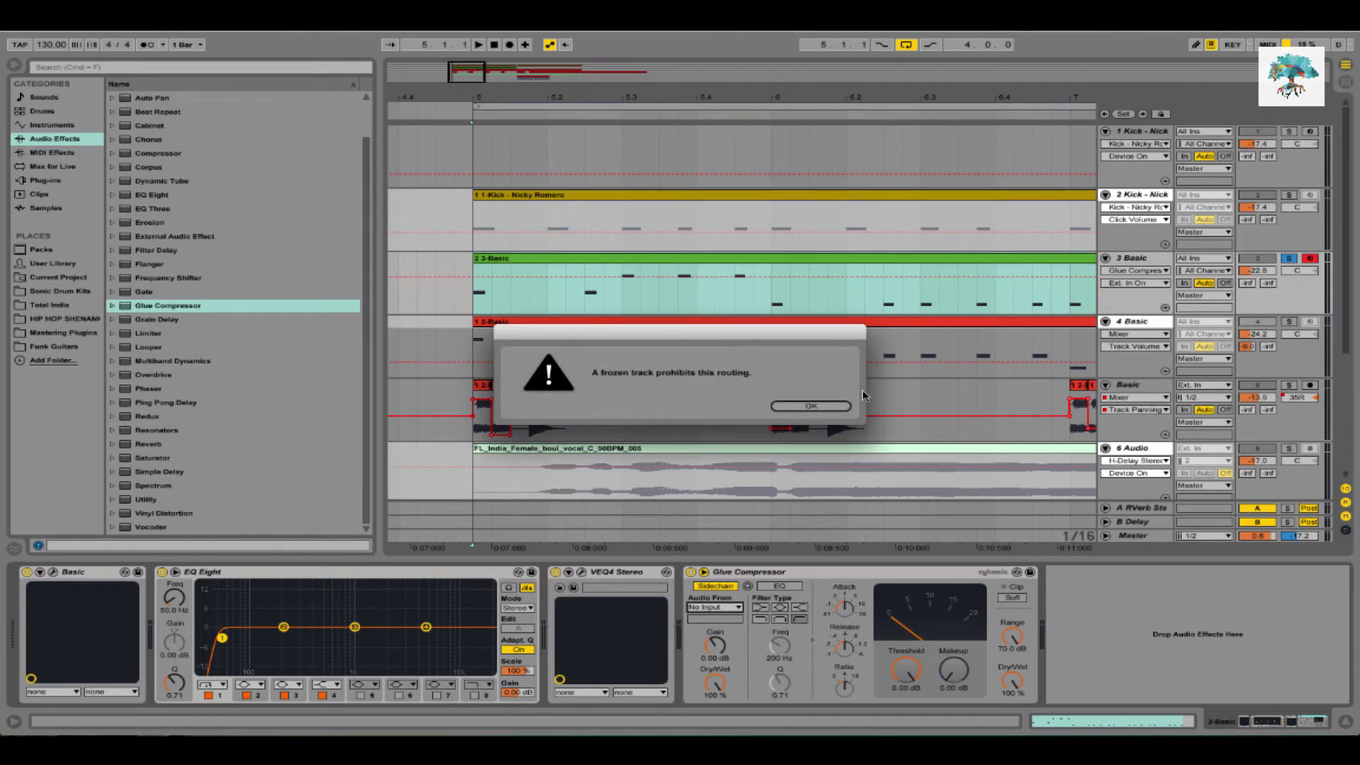
{"action": "left_click", "coordinate": [829, 408]}
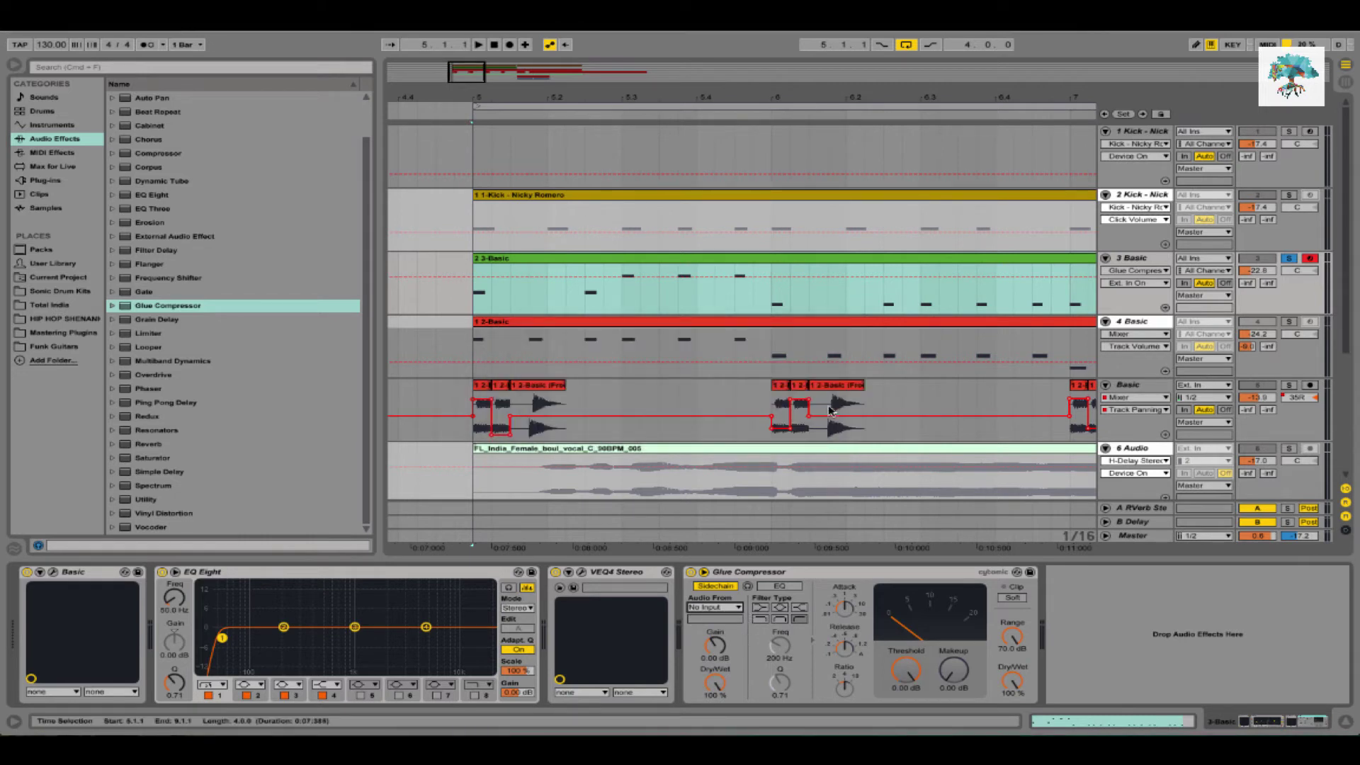
{"action": "left_click", "coordinate": [1147, 321]}
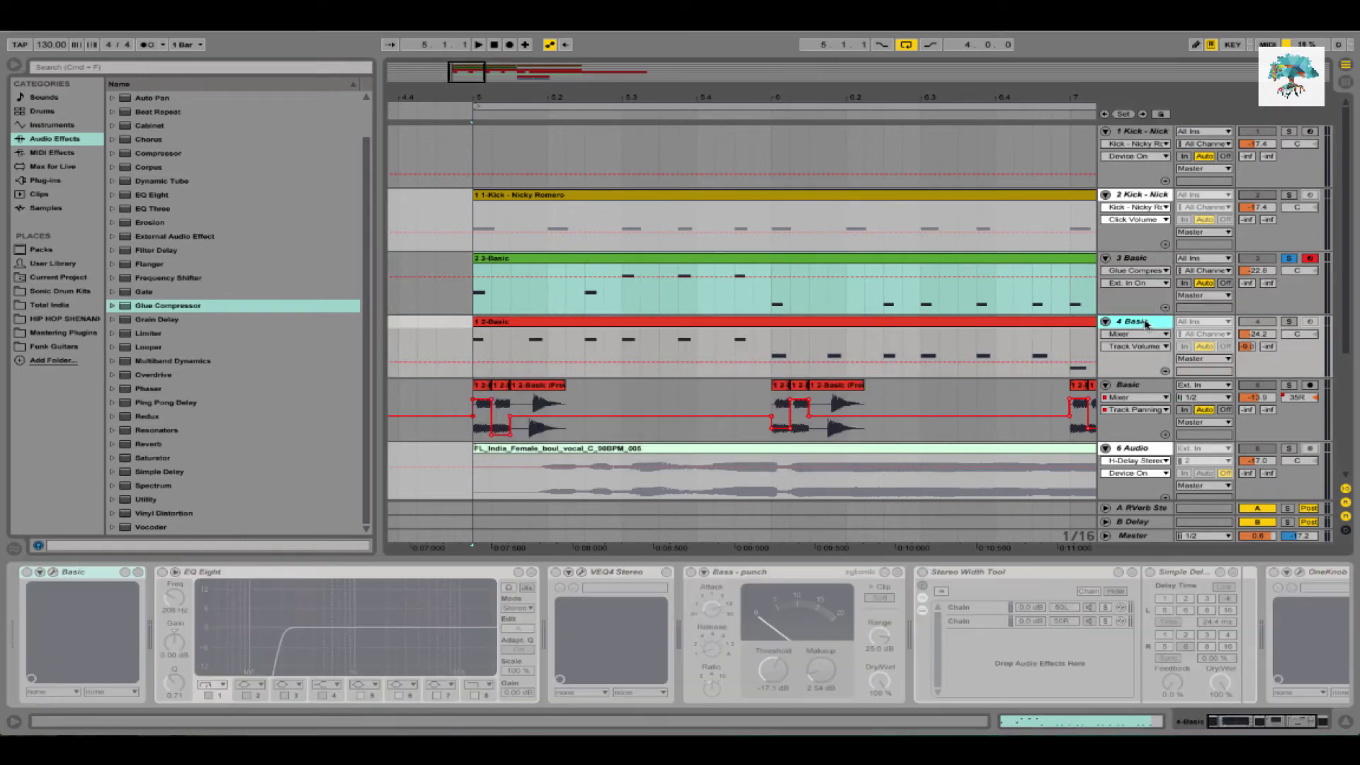
{"action": "left_click", "coordinate": [1131, 258]}
{"action": "left_click", "coordinate": [727, 607]}
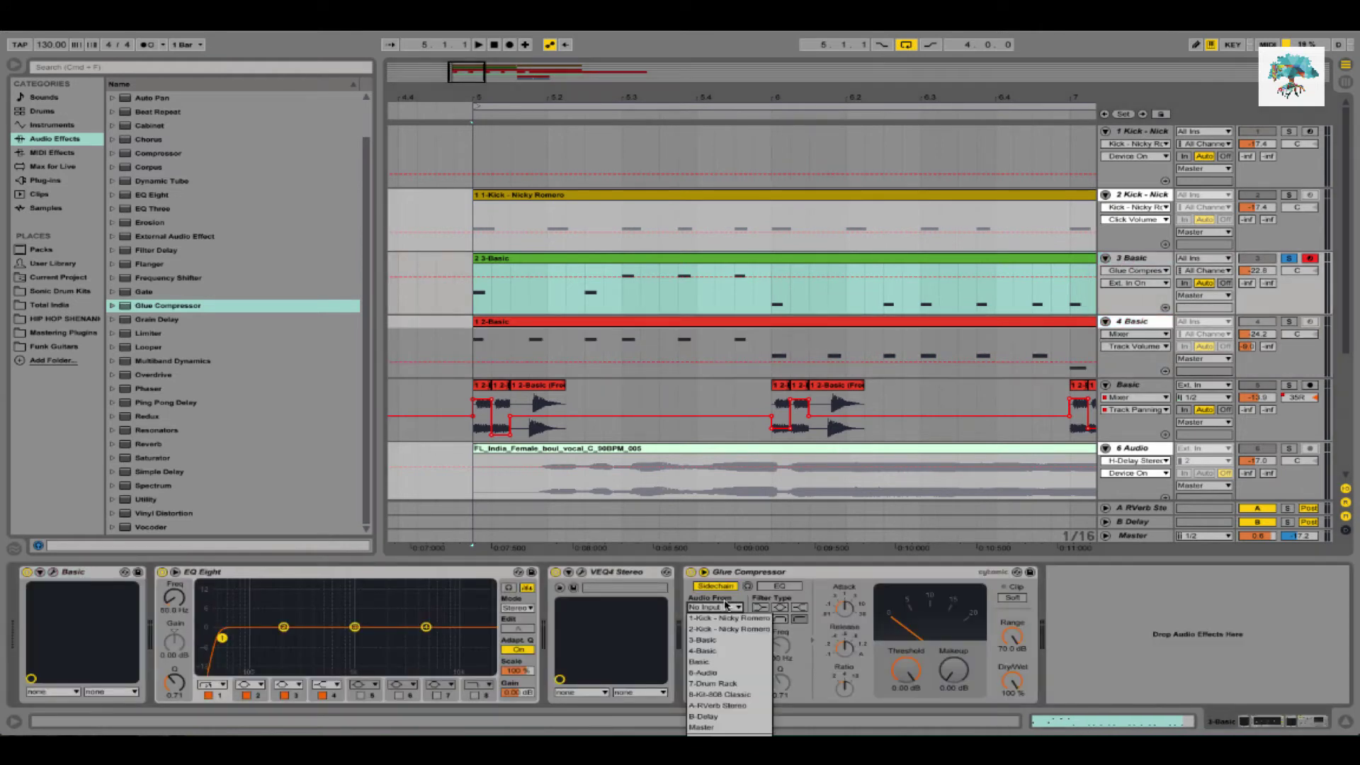
{"action": "left_click", "coordinate": [1158, 182]}
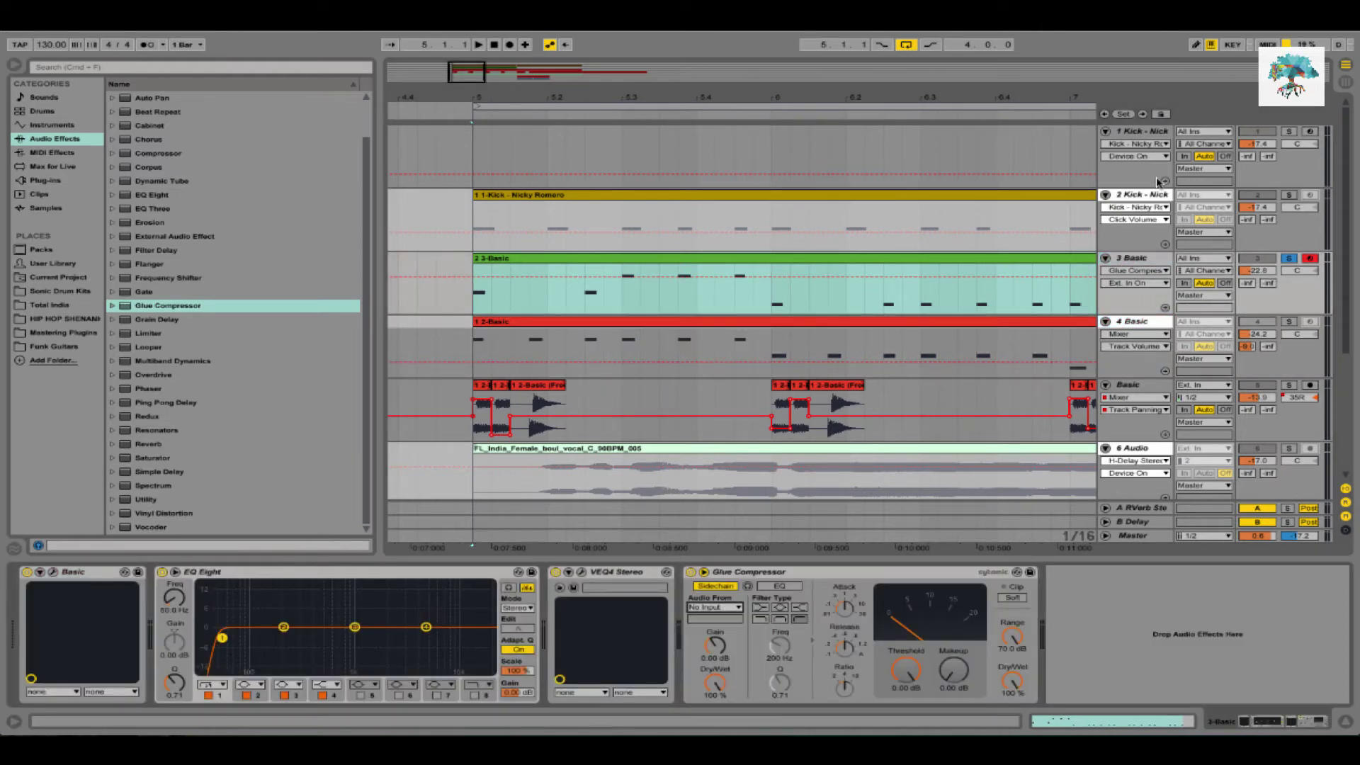
Flatten the frozen 2 Kick - Nicky Romero track to audio in the Session View and return to the Arrangement
{"action": "left_click", "coordinate": [1153, 197]}
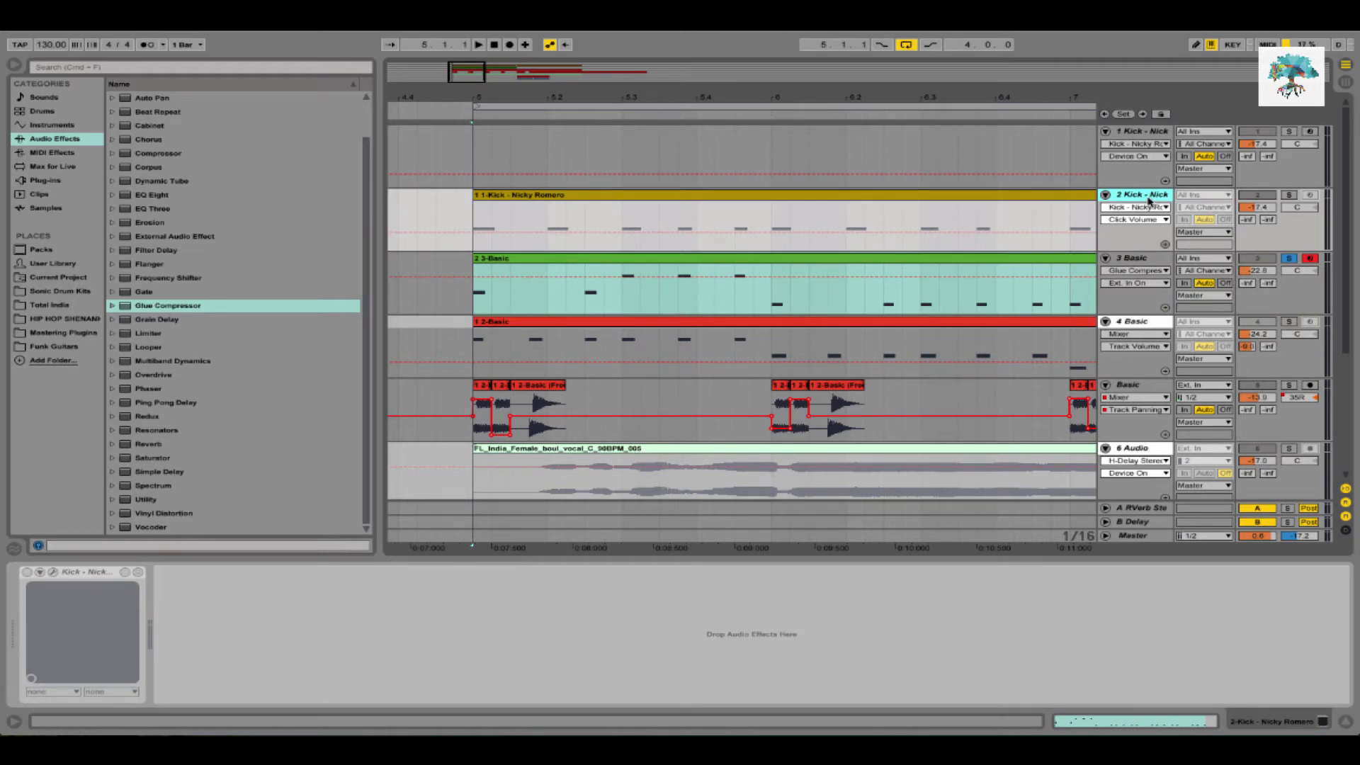
{"action": "key", "text": "Tab"}
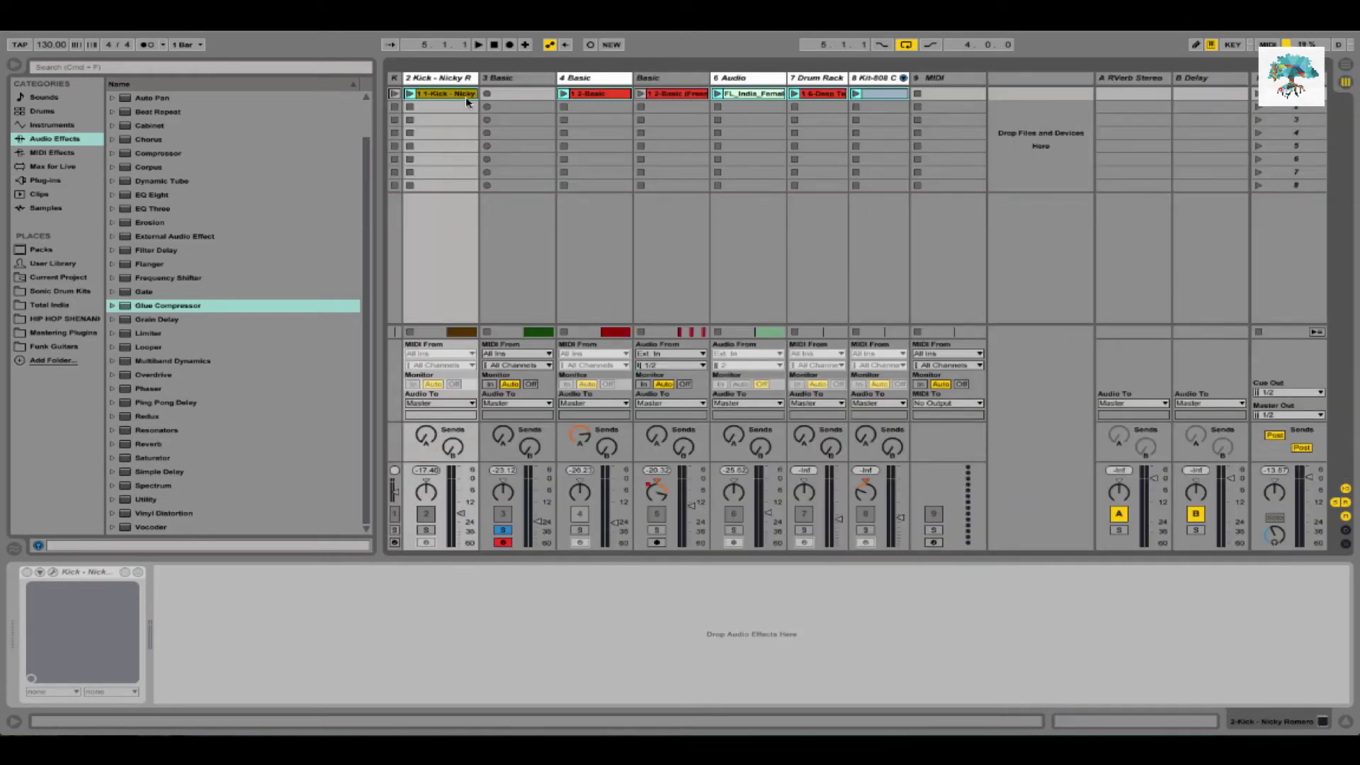
{"action": "key", "text": "Tab"}
{"action": "left_click_drag", "start_coordinate": [540, 225], "coordinate": [535, 218]}
{"action": "key", "text": "super+z"}
{"action": "key", "text": "Tab"}
{"action": "left_click", "coordinate": [446, 78]}
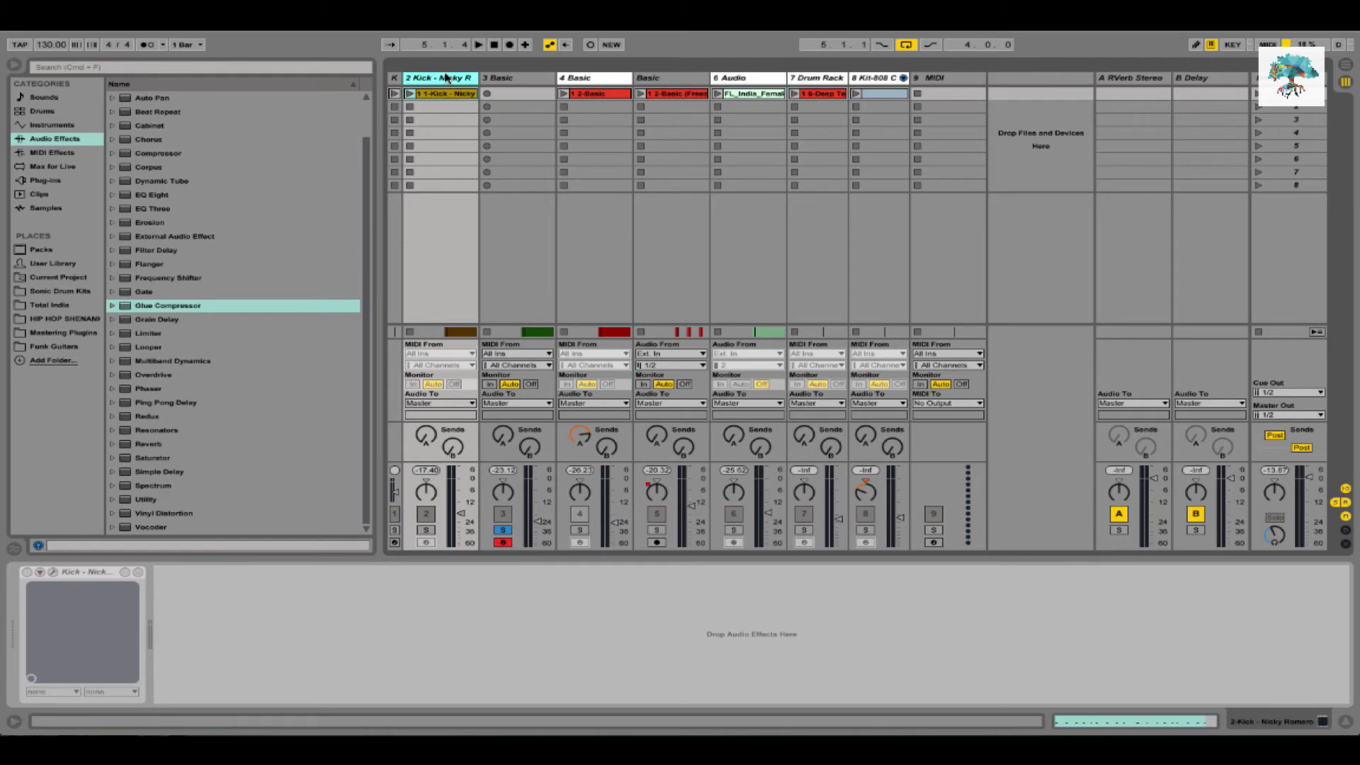
{"action": "right_click", "coordinate": [447, 78]}
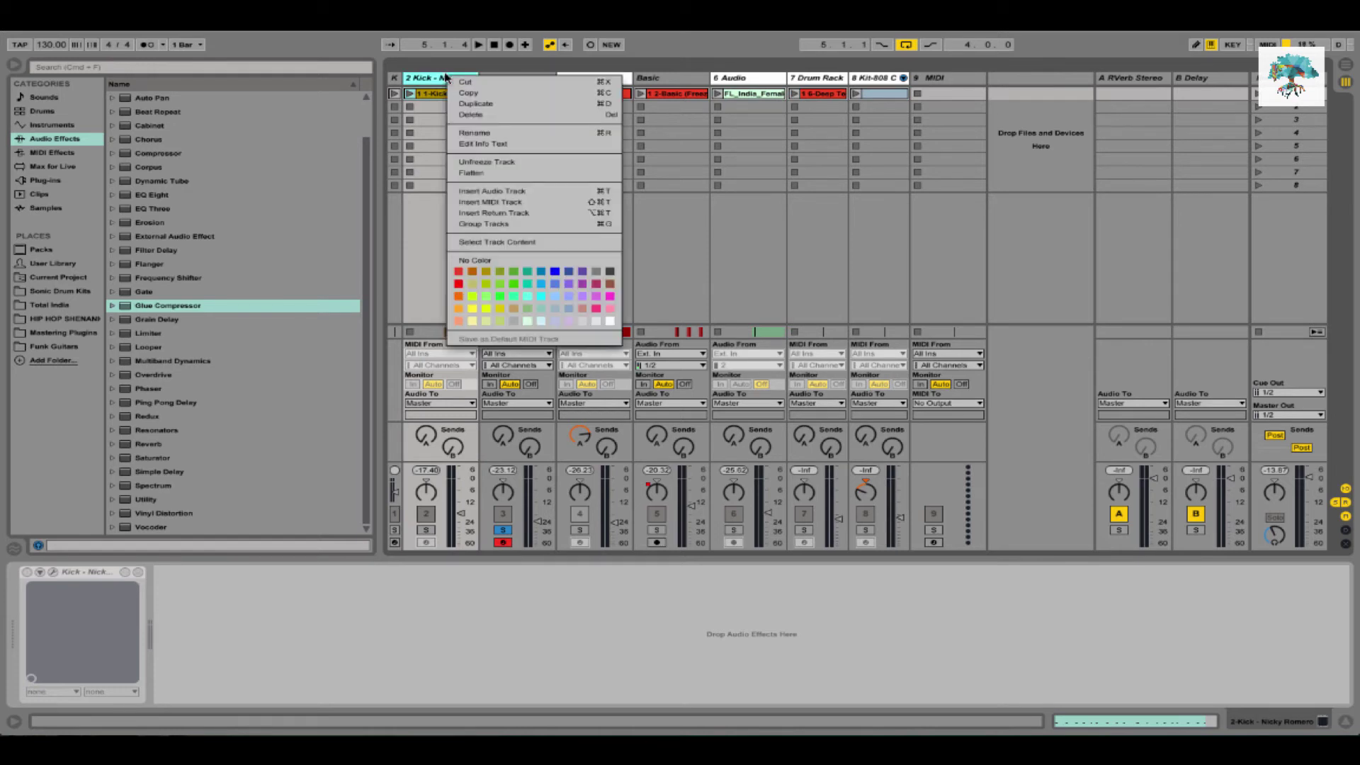
{"action": "left_click", "coordinate": [489, 177]}
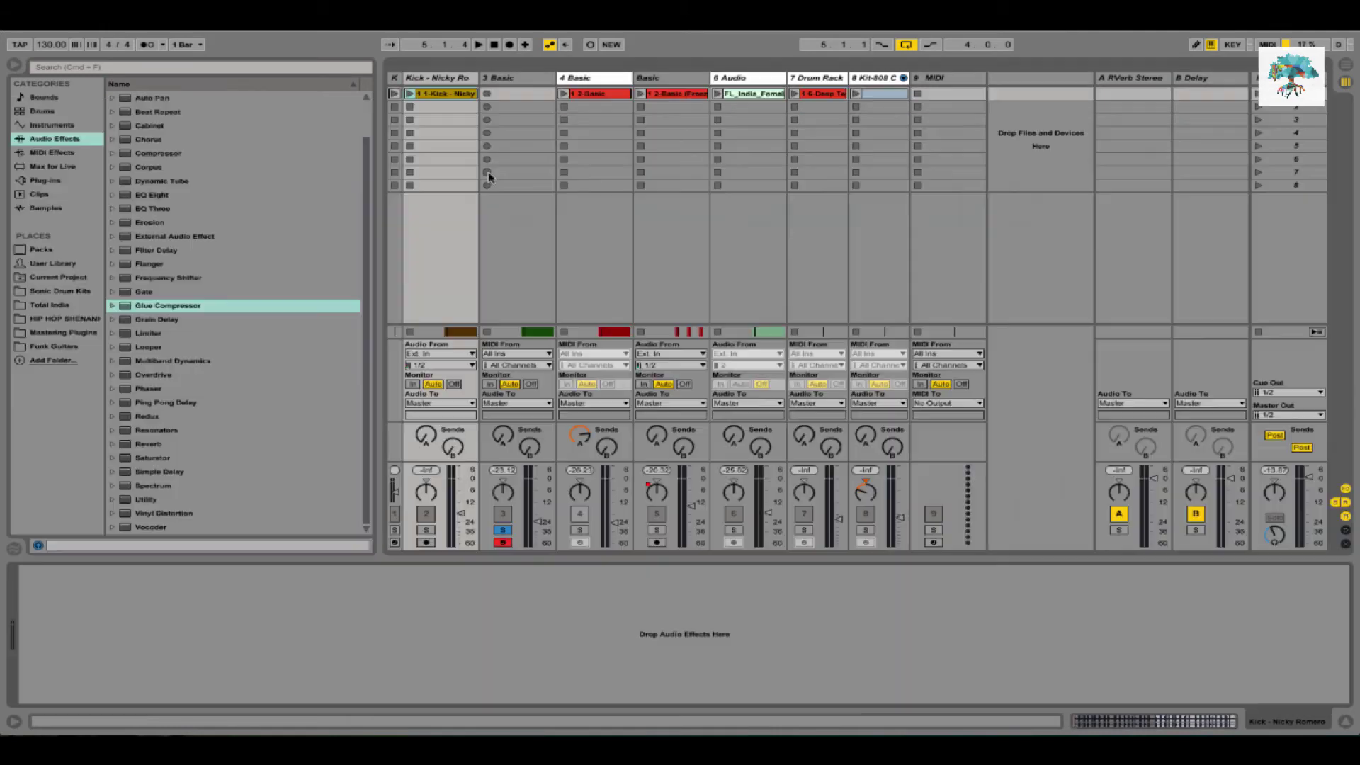
{"action": "key", "text": "Tab"}
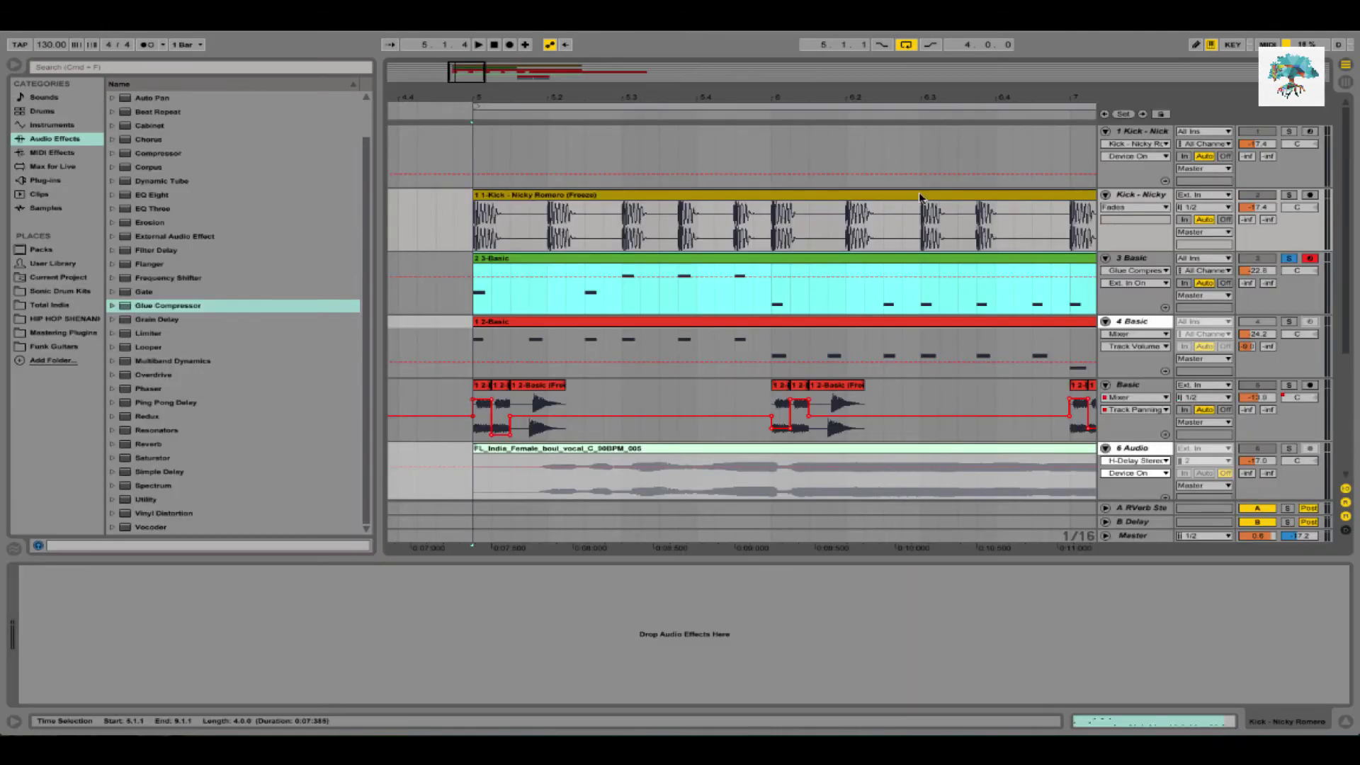
Set the sidechain source of the 3 Basic track's Glue Compressor to the flattened Kick - Nicky Romero track
{"action": "left_click", "coordinate": [1008, 318]}
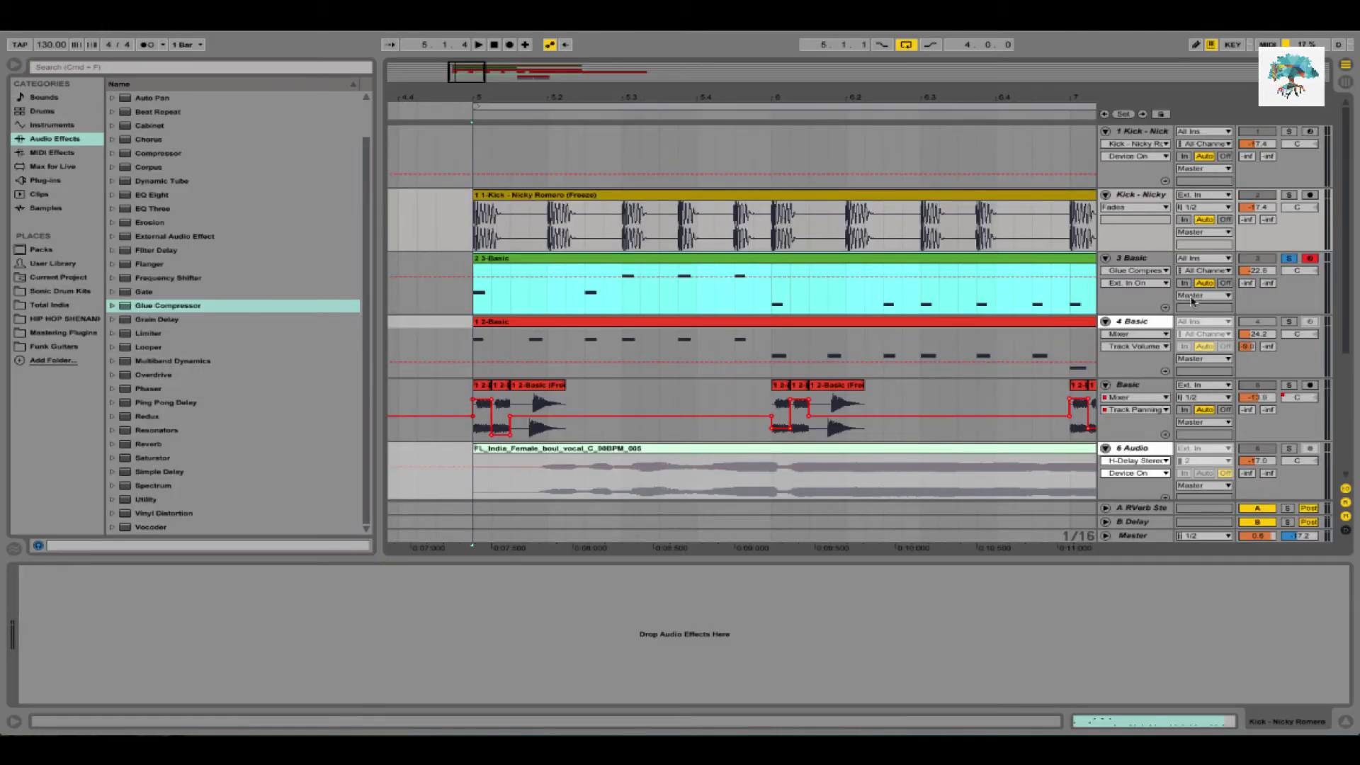
{"action": "left_click", "coordinate": [1142, 266]}
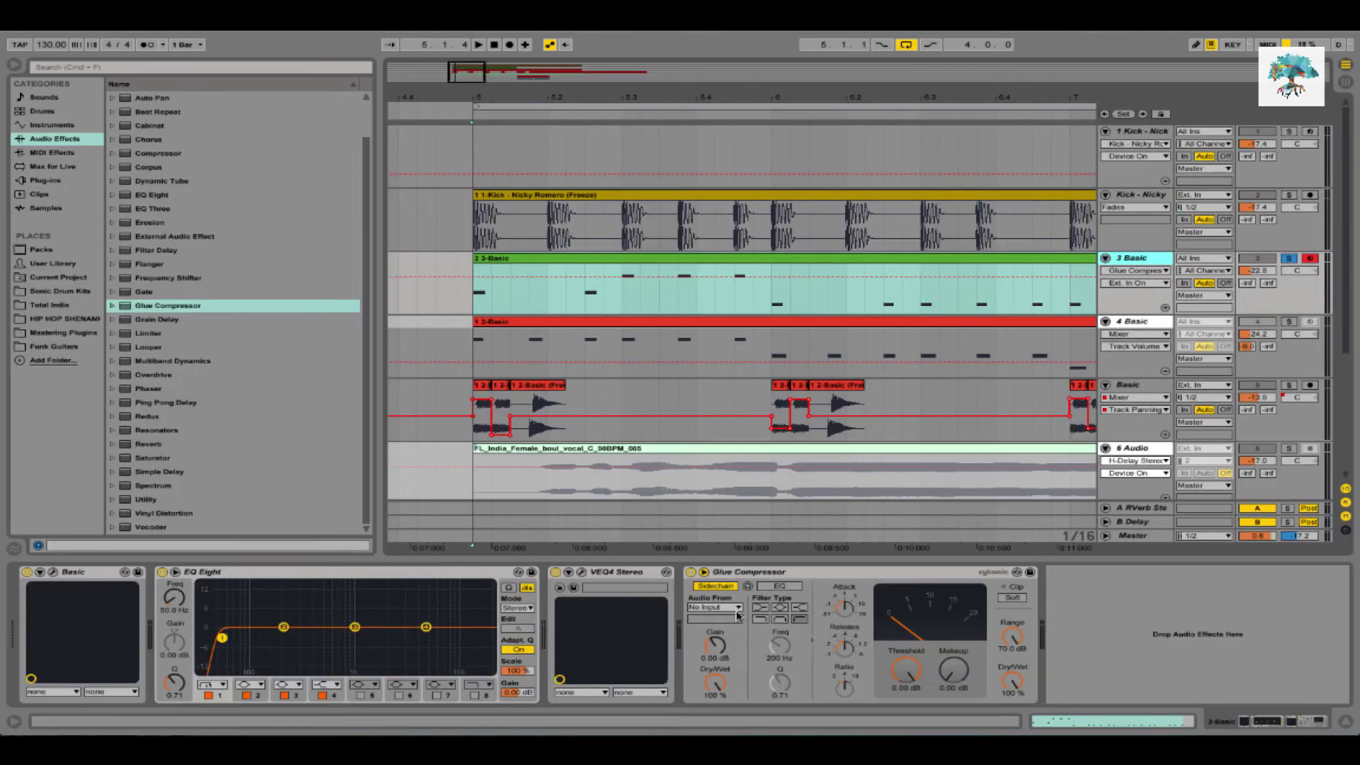
{"action": "left_click", "coordinate": [737, 608]}
{"action": "left_click", "coordinate": [733, 628]}
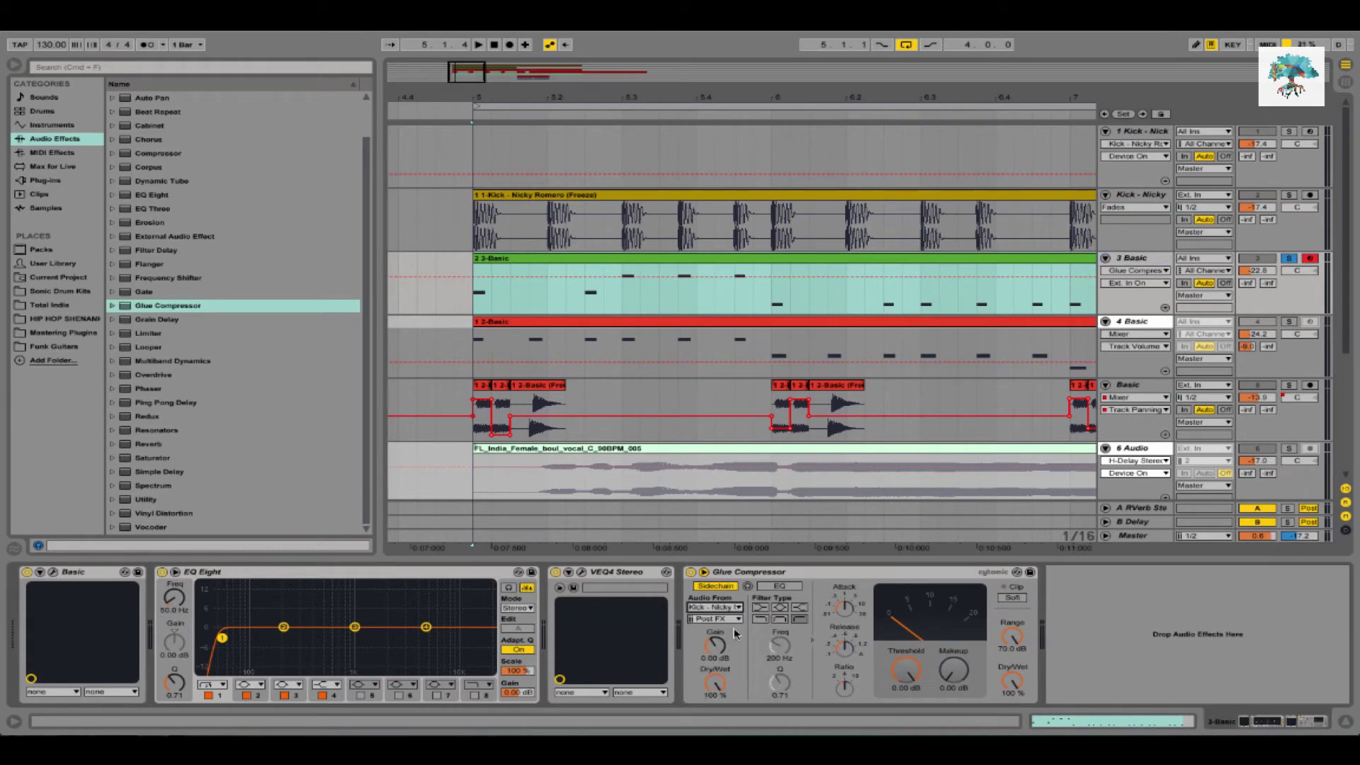
During playback, set the Glue Compressor's threshold to -7.30 dB and adjust its attack and release
{"action": "key", "text": "space"}
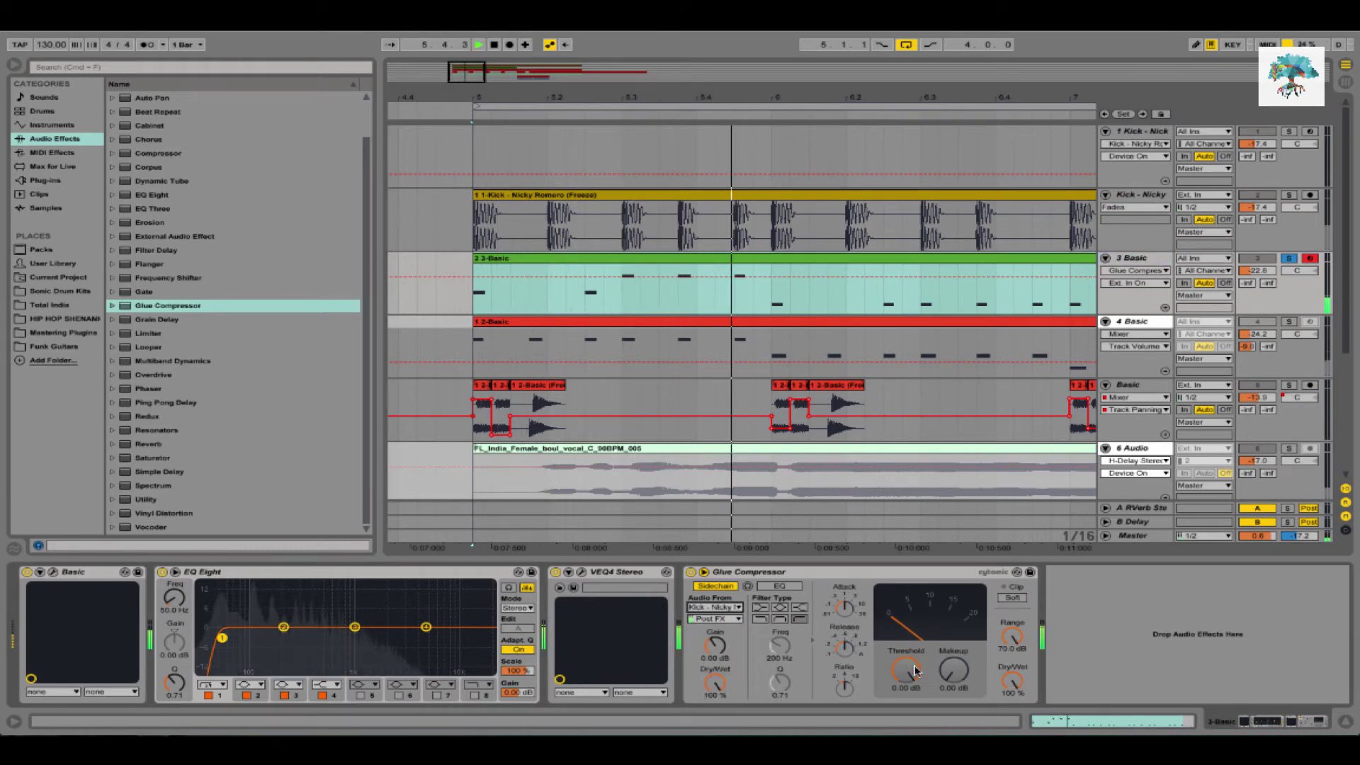
{"action": "mouse_move", "coordinate": [914, 670]}
{"action": "left_mouse_down"}
{"action": "mouse_move", "coordinate": [914, 715]}
{"action": "mouse_move", "coordinate": [914, 694]}
{"action": "left_mouse_up"}
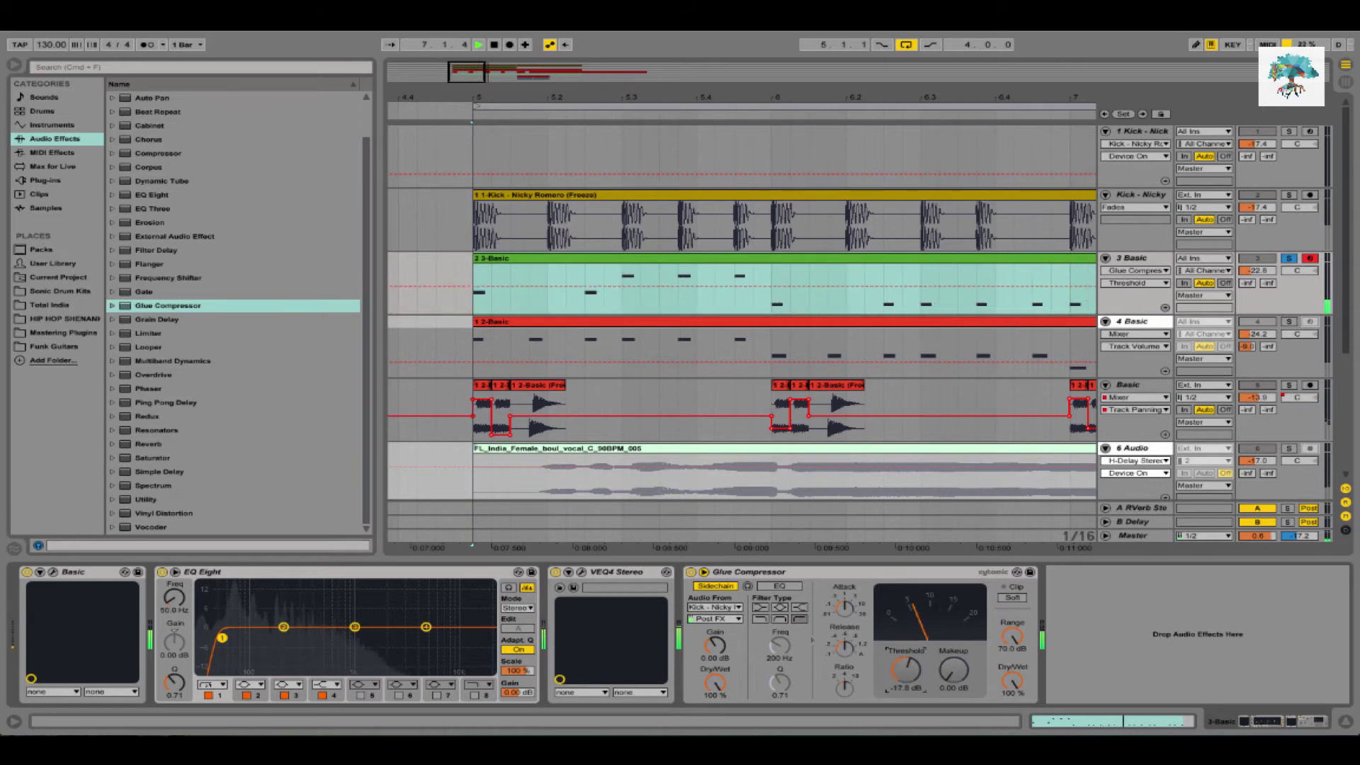
{"action": "left_click", "coordinate": [845, 646]}
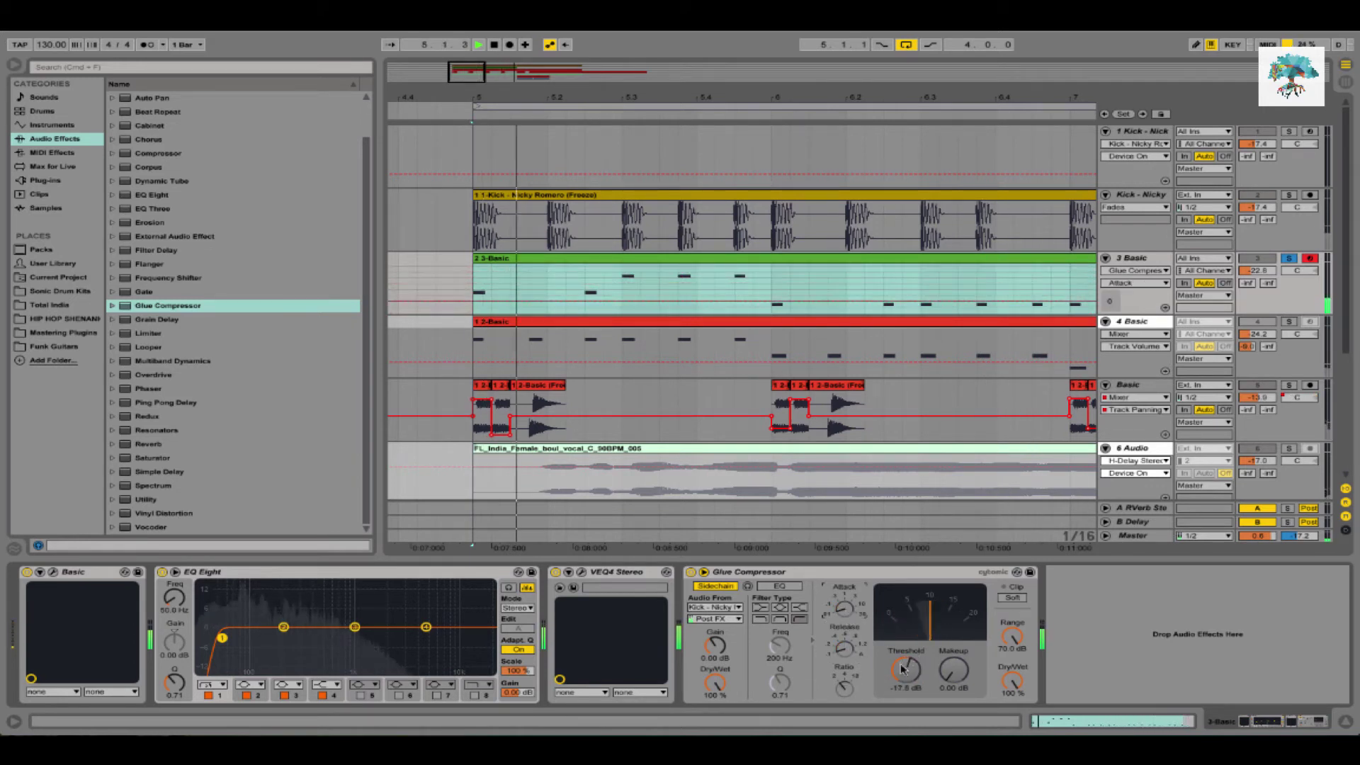
{"action": "left_click_drag", "start_coordinate": [906, 669], "coordinate": [906, 655]}
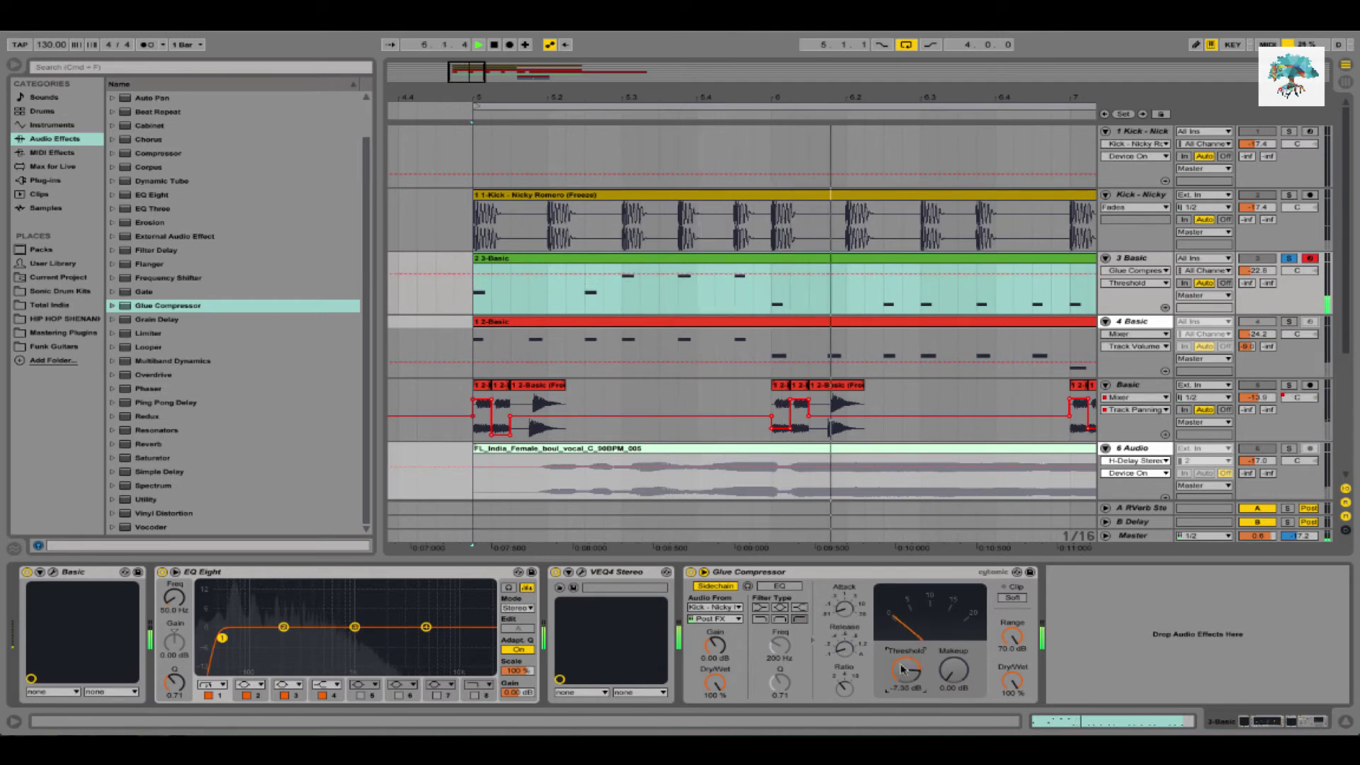
{"action": "left_click", "coordinate": [842, 648]}
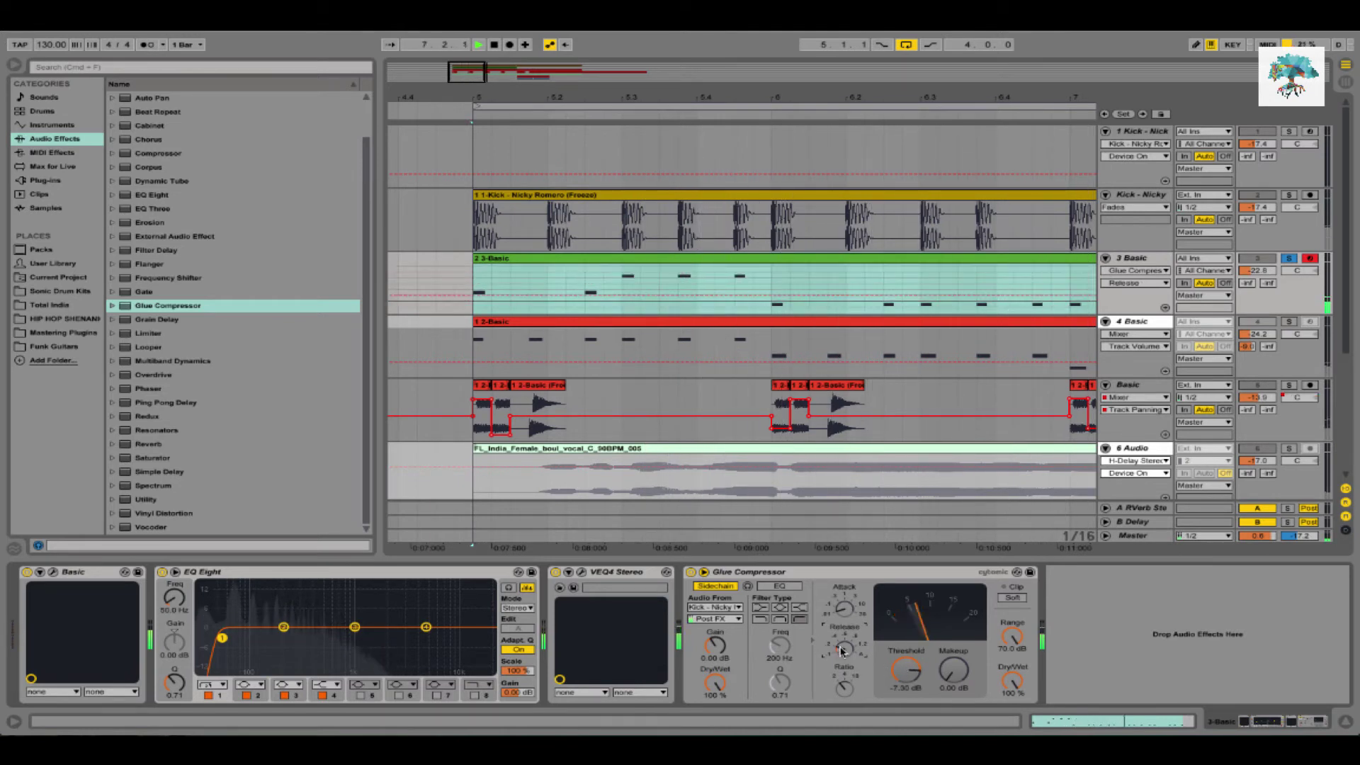
Enable the Glue Compressor's sidechain EQ and set the threshold to about -15.9 dB, checking the attack during playback
{"action": "left_click", "coordinate": [779, 586]}
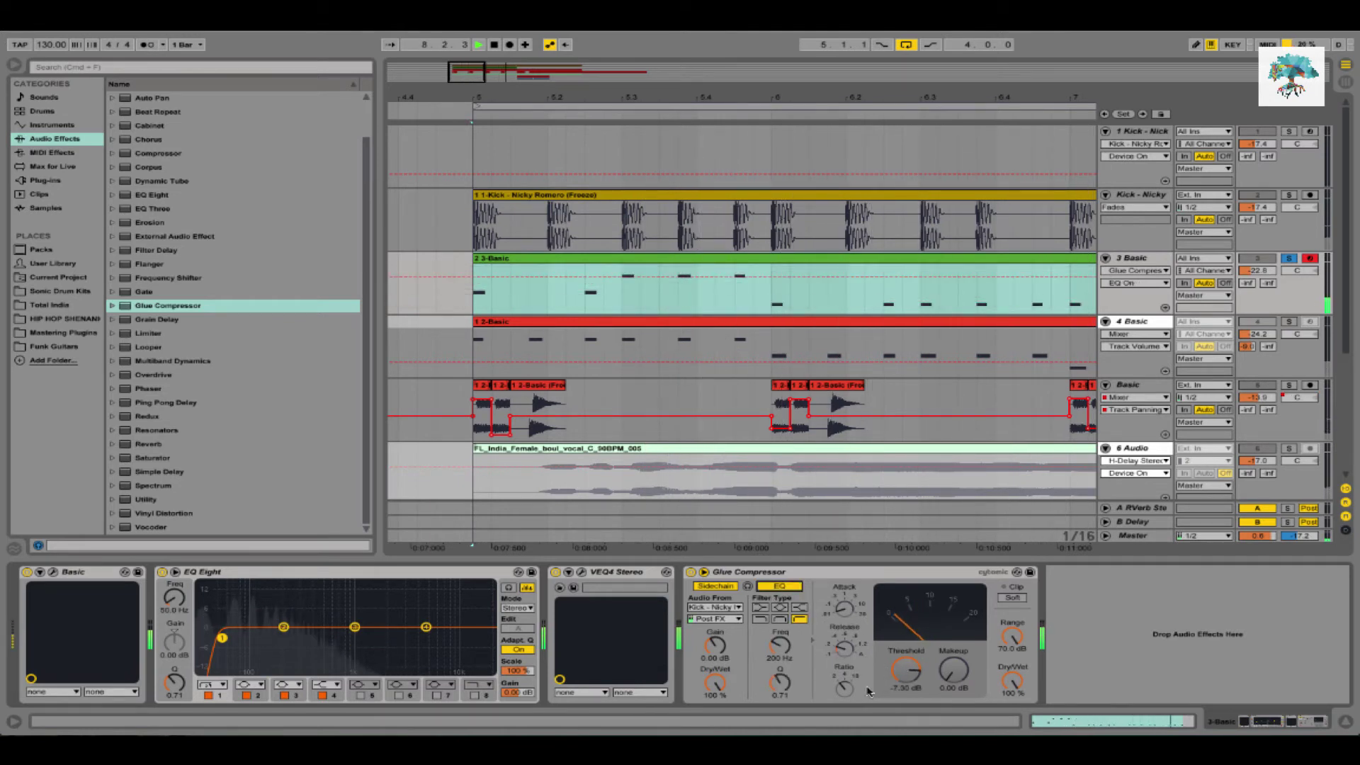
{"action": "left_click_drag", "start_coordinate": [906, 684], "coordinate": [906, 705]}
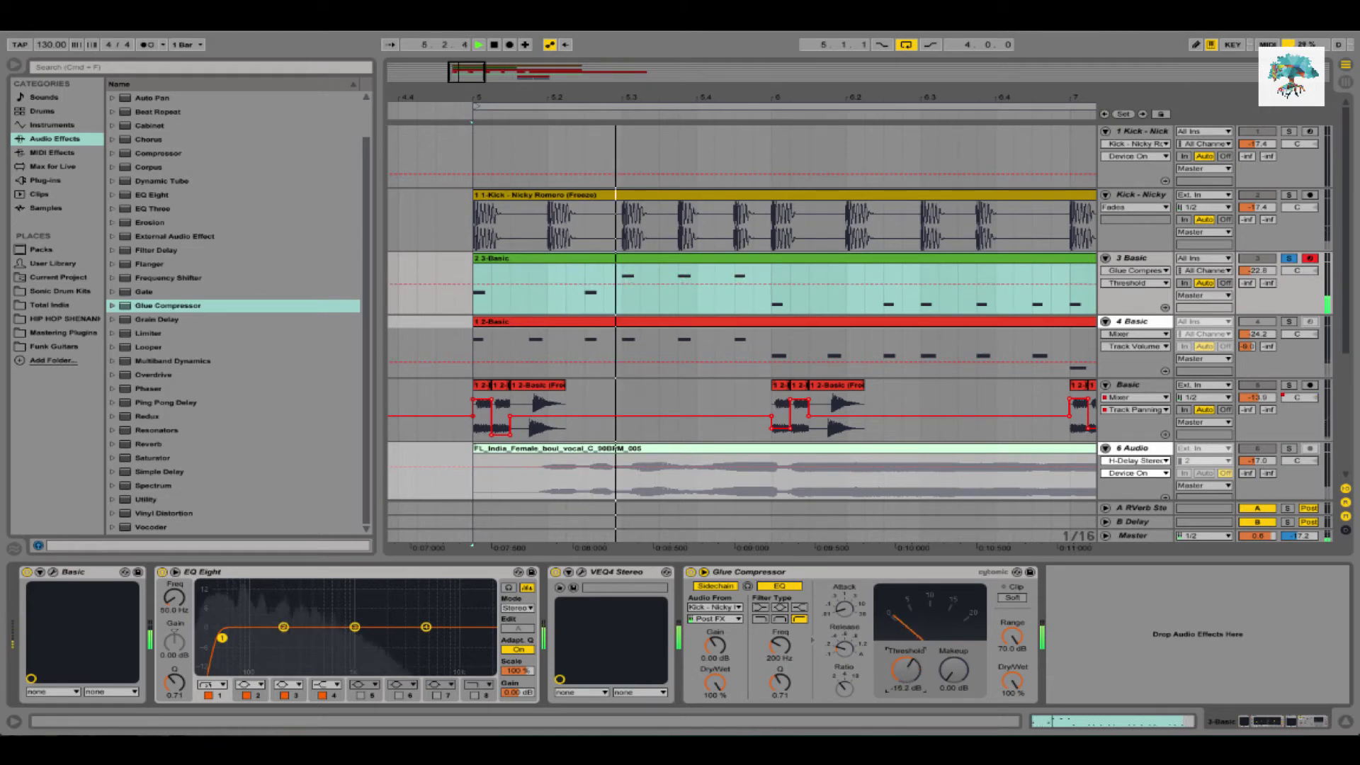
{"action": "left_click", "coordinate": [861, 615]}
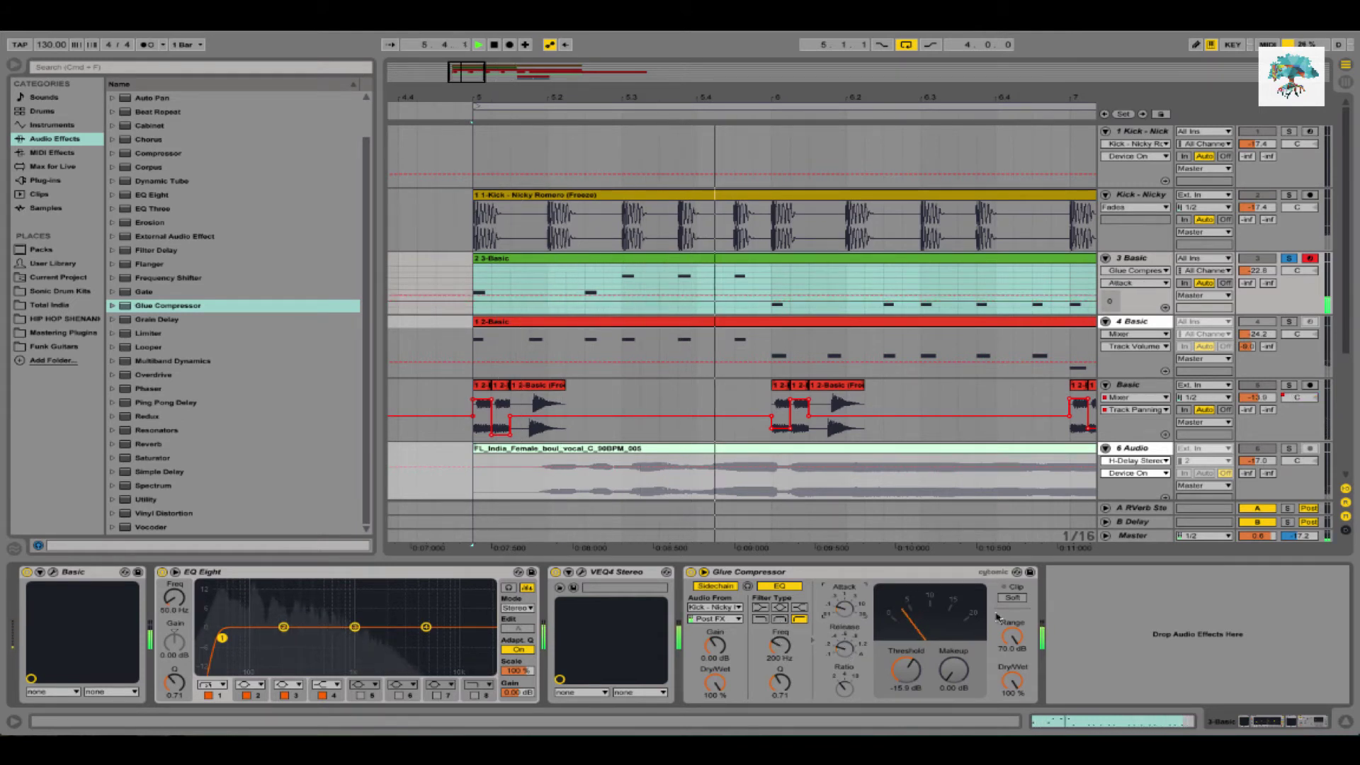
Compare the bass soloed with the flattened kick against the full mix during playback, and save the Set
{"action": "left_click", "coordinate": [1289, 195]}
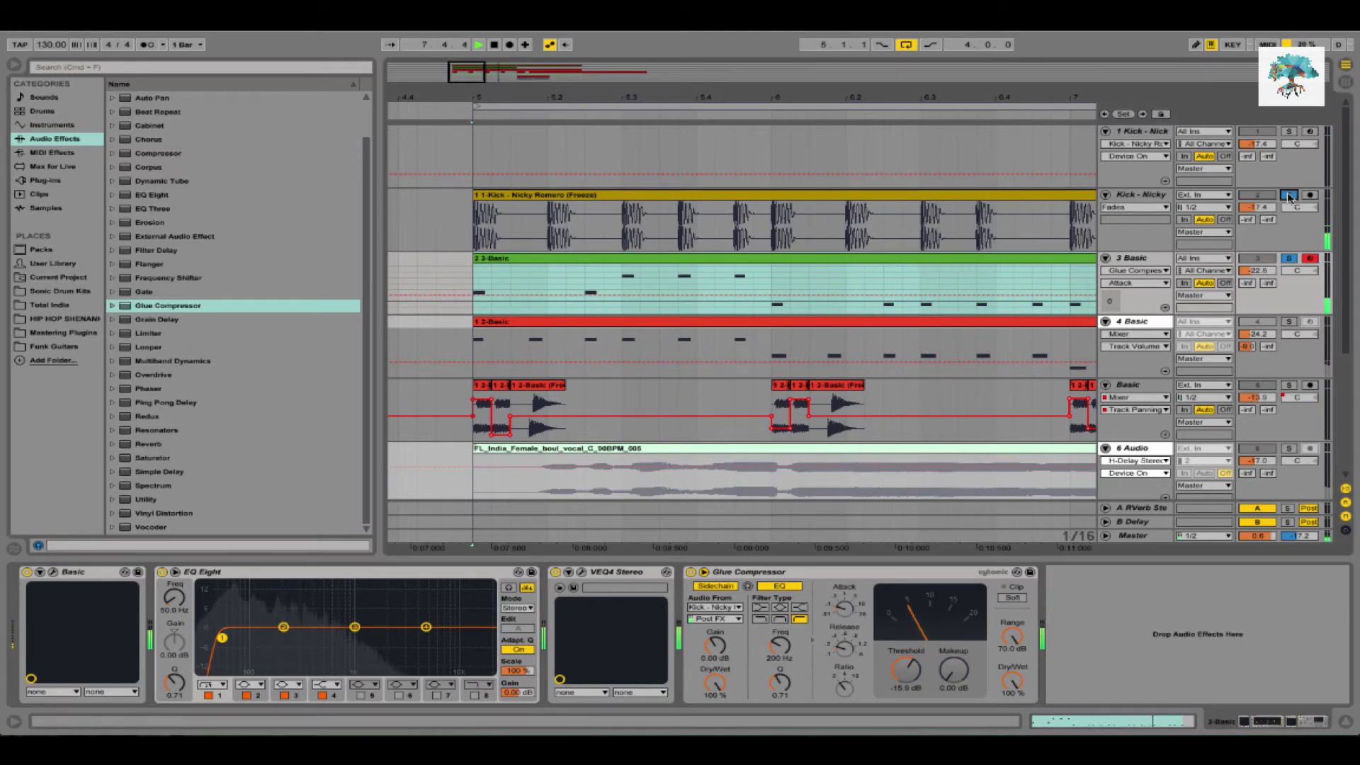
{"action": "left_click", "coordinate": [1289, 196]}
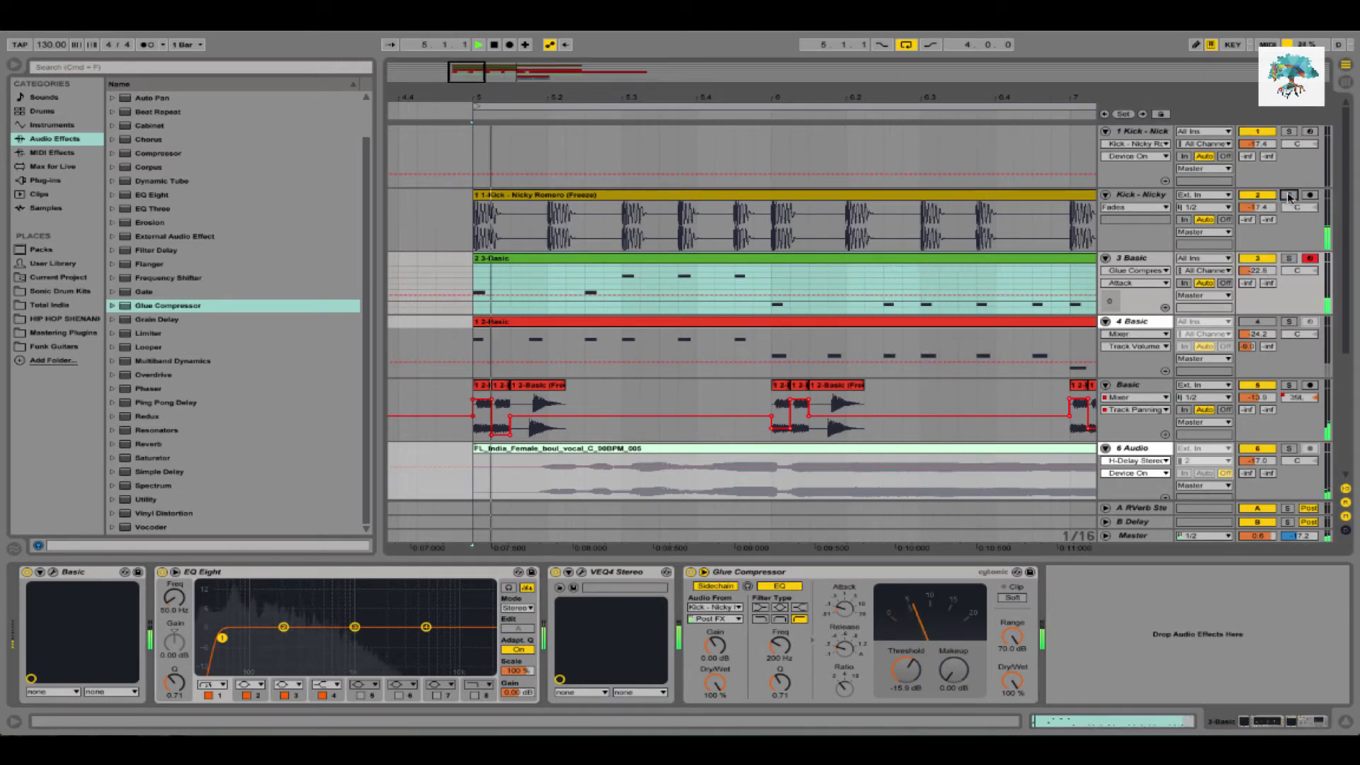
{"action": "key", "text": "super+s"}
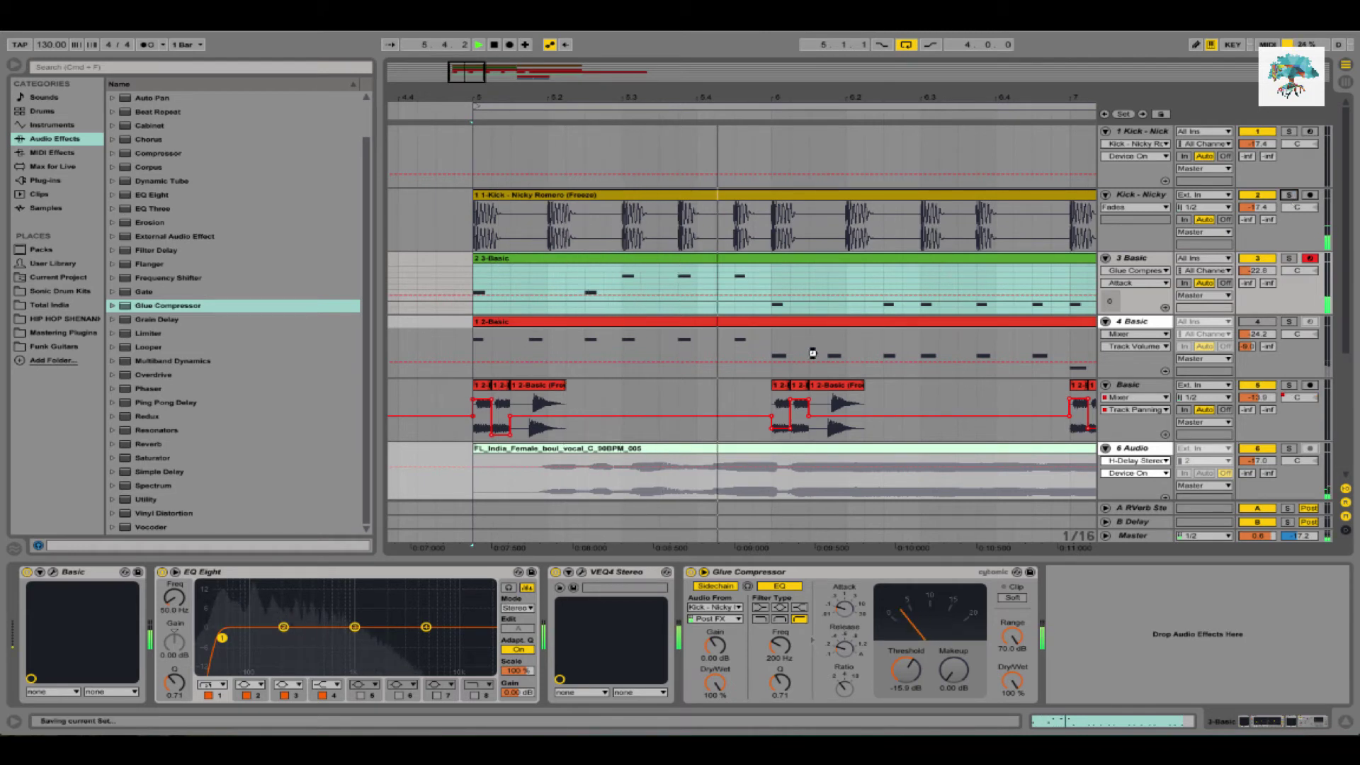
Solo the 3 Basic track together with the flattened kick and delete EQ Eight from the 3 Basic device chain
{"action": "left_click", "coordinate": [1288, 259]}
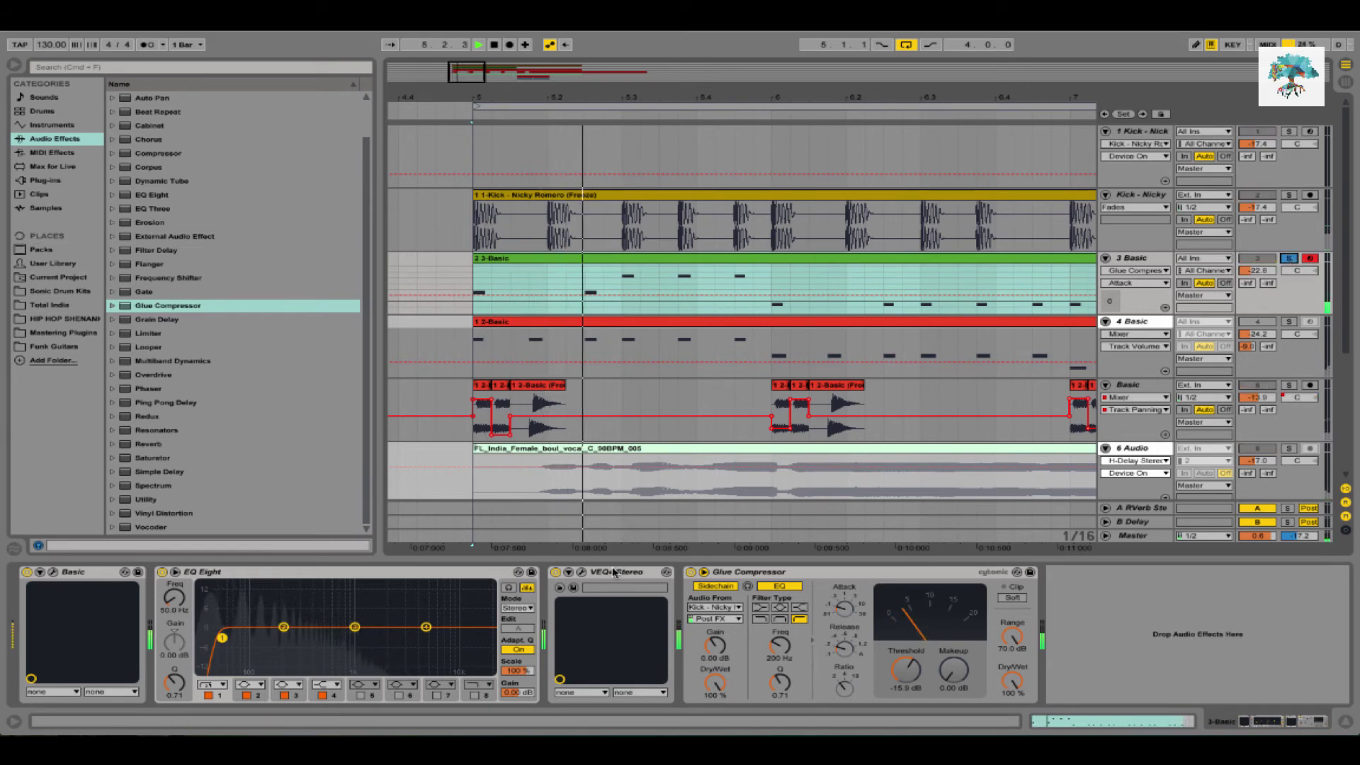
{"action": "left_click", "coordinate": [577, 577]}
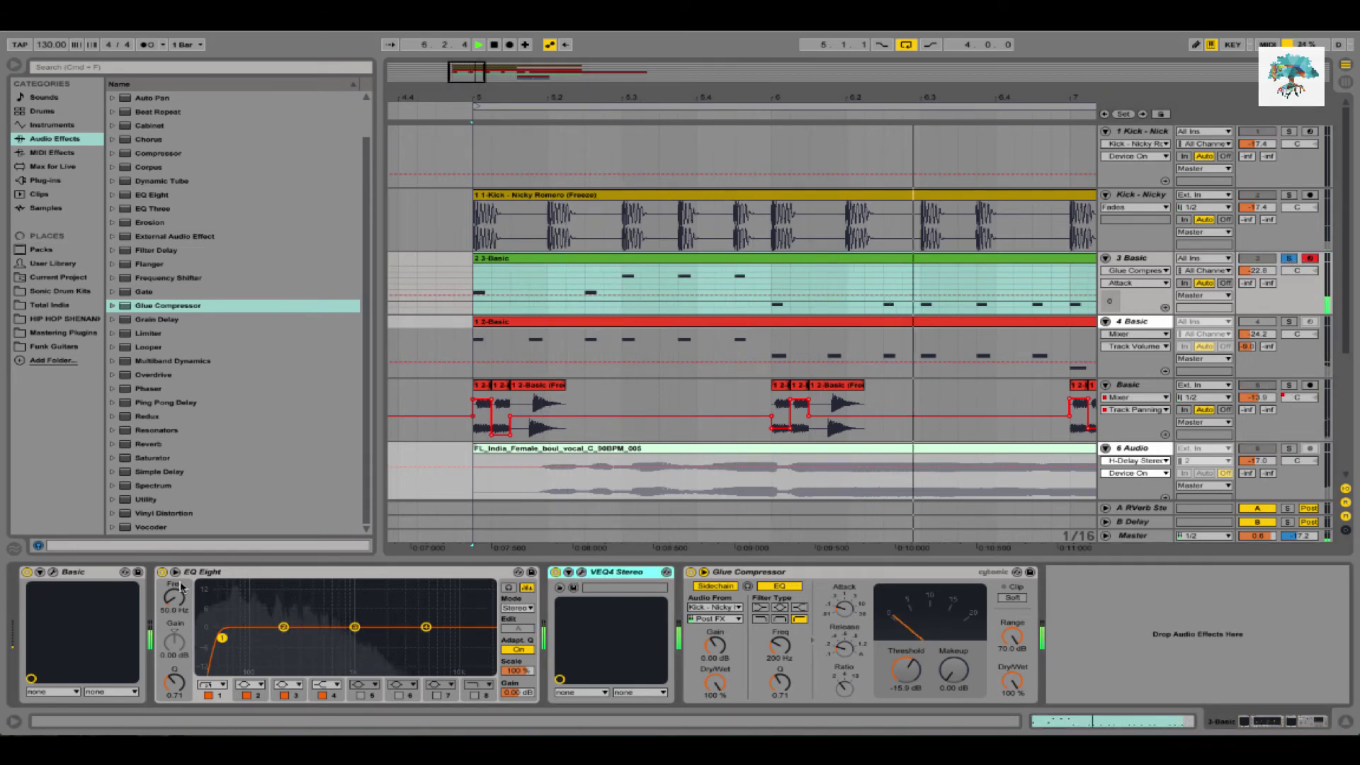
{"action": "left_click", "coordinate": [162, 573]}
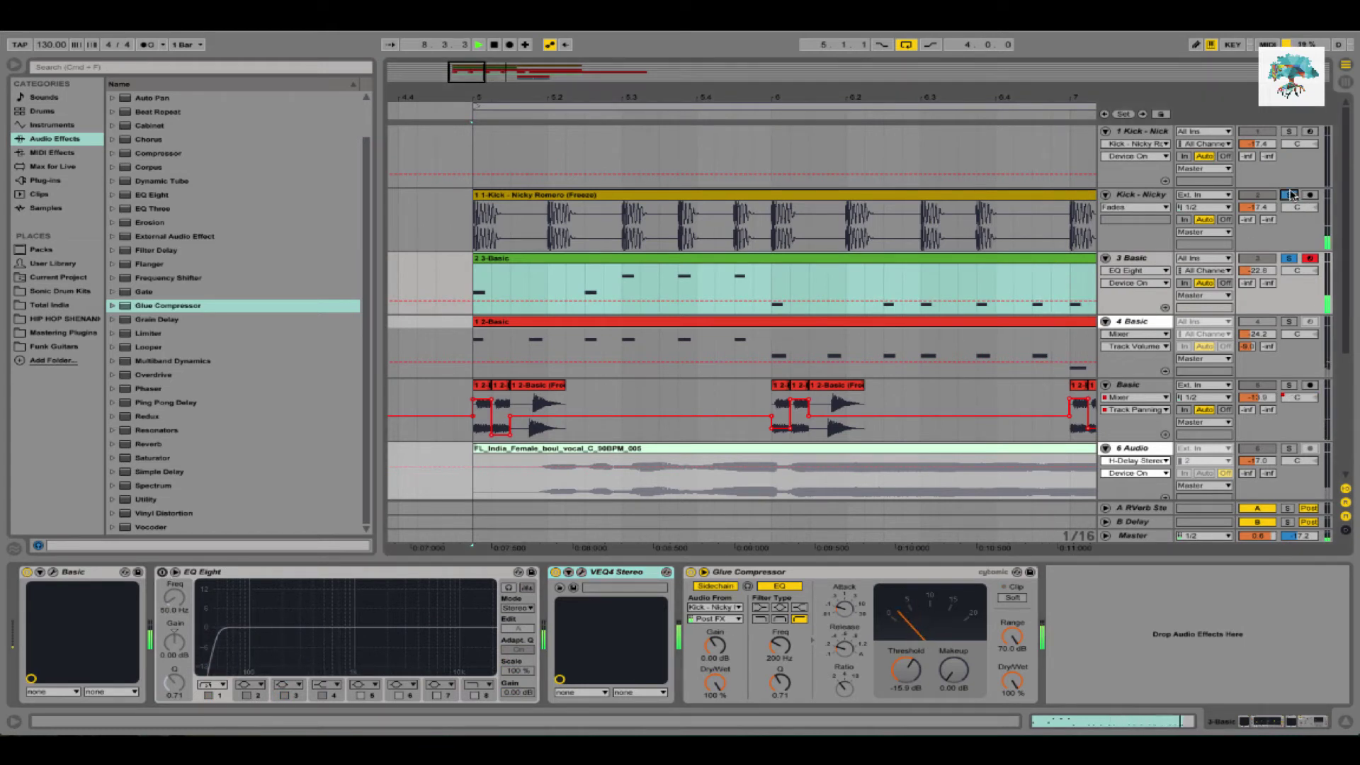
{"action": "left_click", "coordinate": [411, 577]}
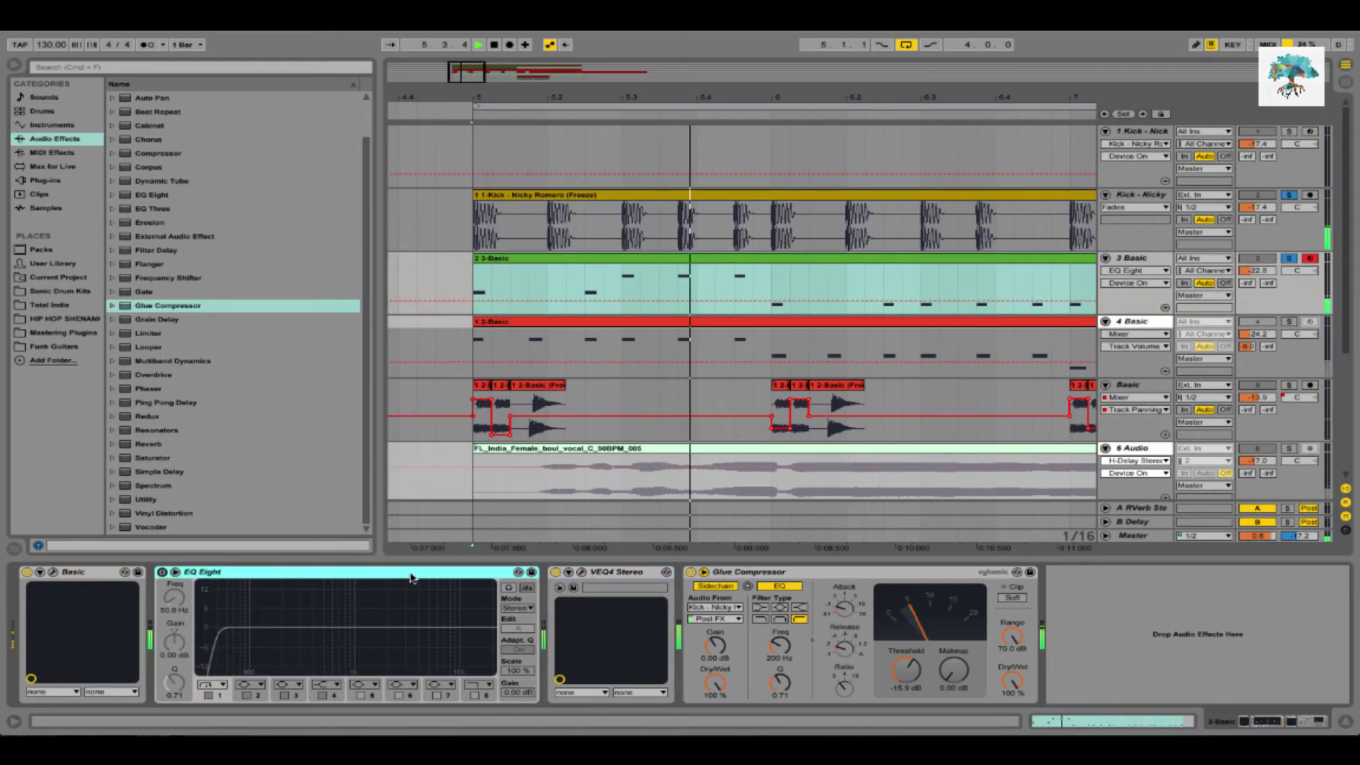
{"action": "key", "text": "Delete"}
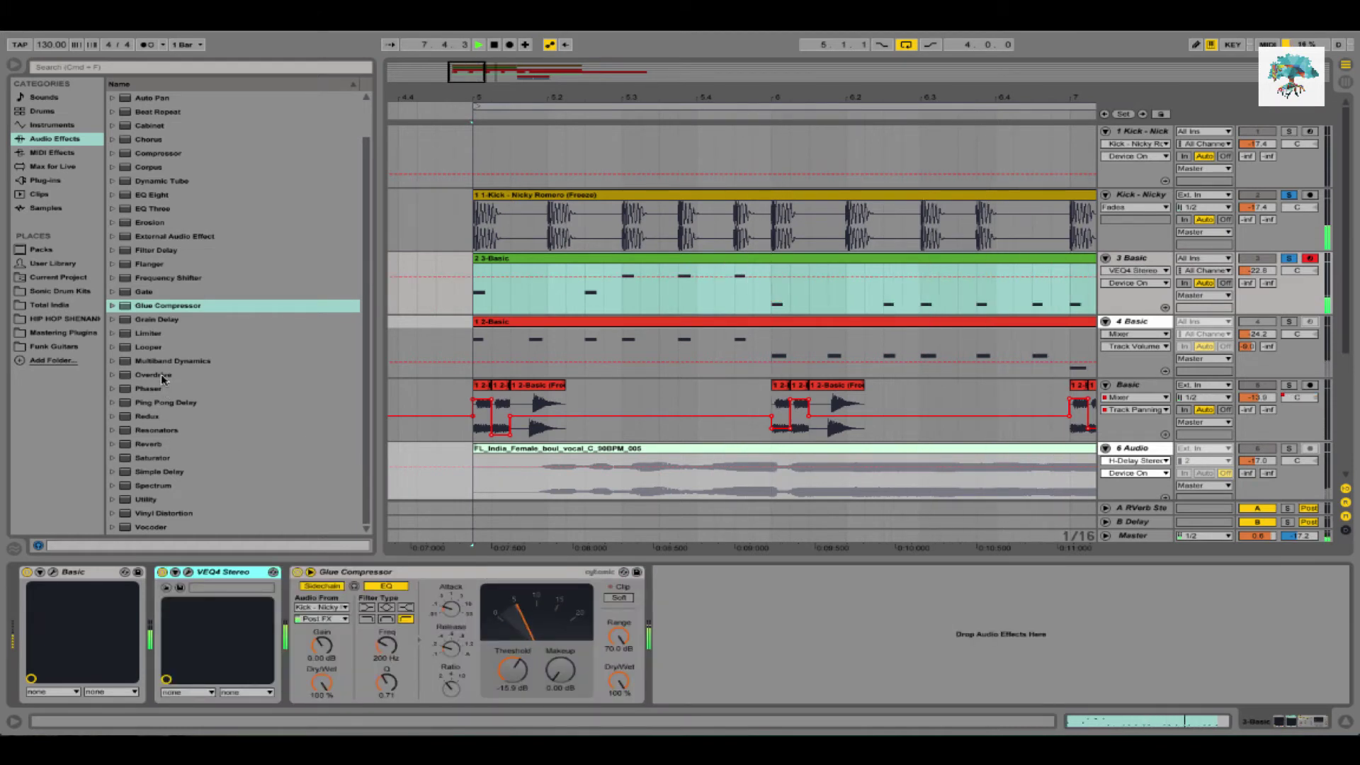
Insert an Overdrive and a second Glue Compressor between VEQ4 Stereo and the sidechained Glue Compressor on the 3 Basic track
{"action": "left_click_drag", "start_coordinate": [163, 379], "coordinate": [342, 637]}
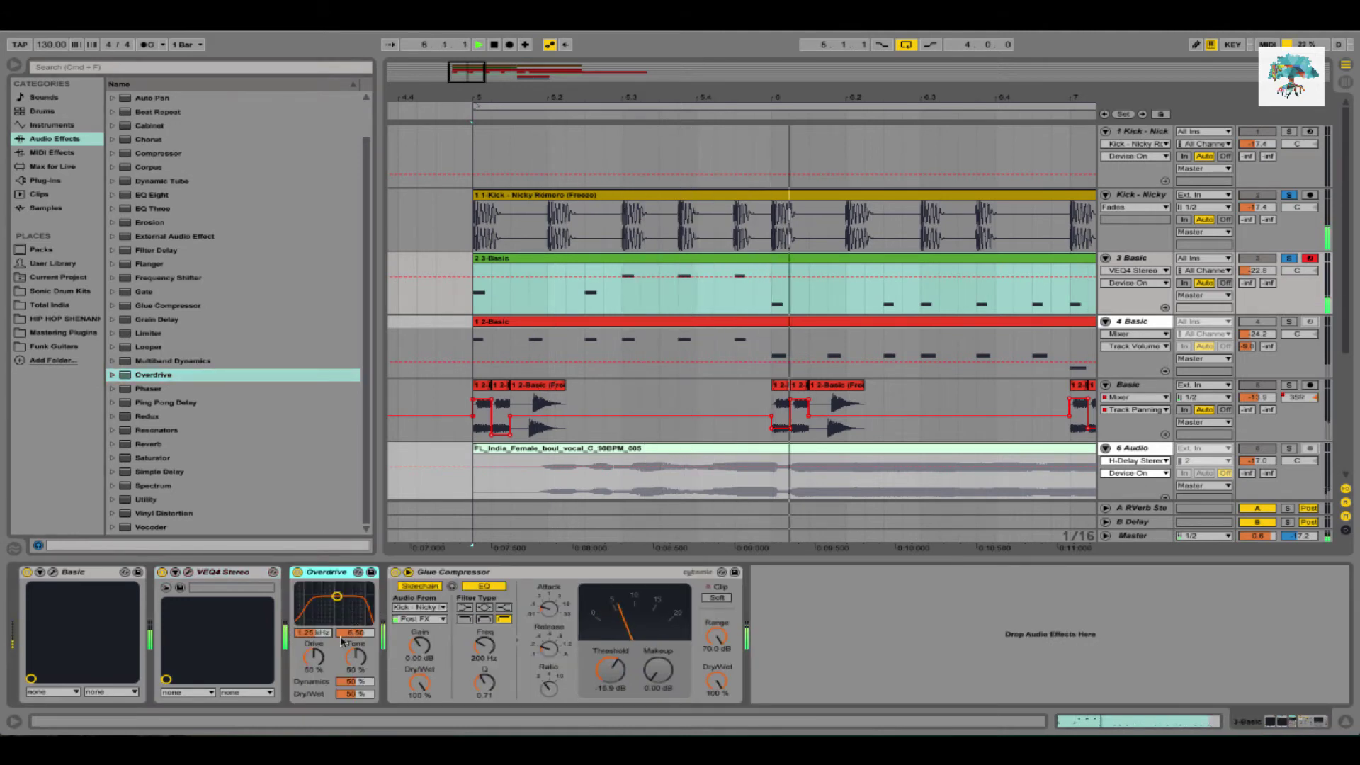
{"action": "left_click", "coordinate": [158, 153]}
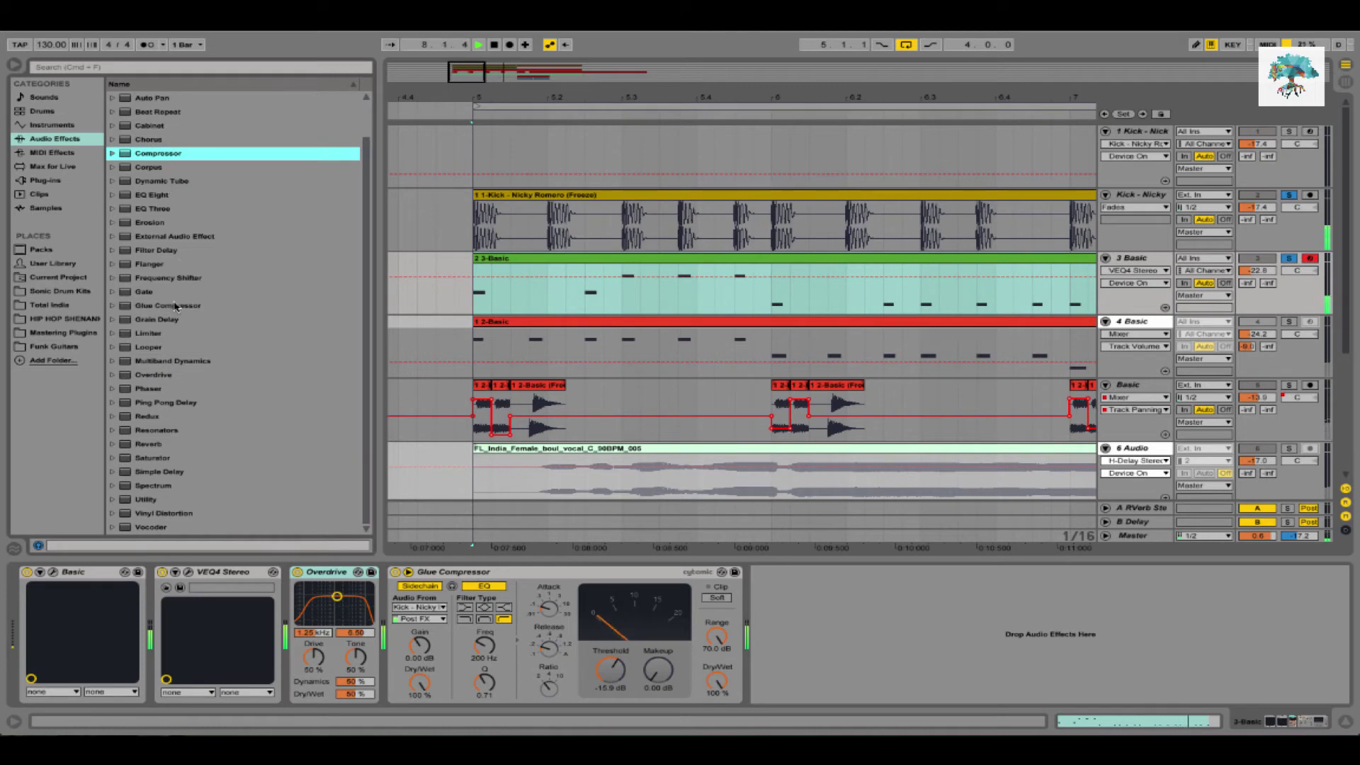
{"action": "left_click_drag", "start_coordinate": [175, 306], "coordinate": [386, 602]}
{"action": "left_click_drag", "start_coordinate": [391, 604], "coordinate": [382, 602]}
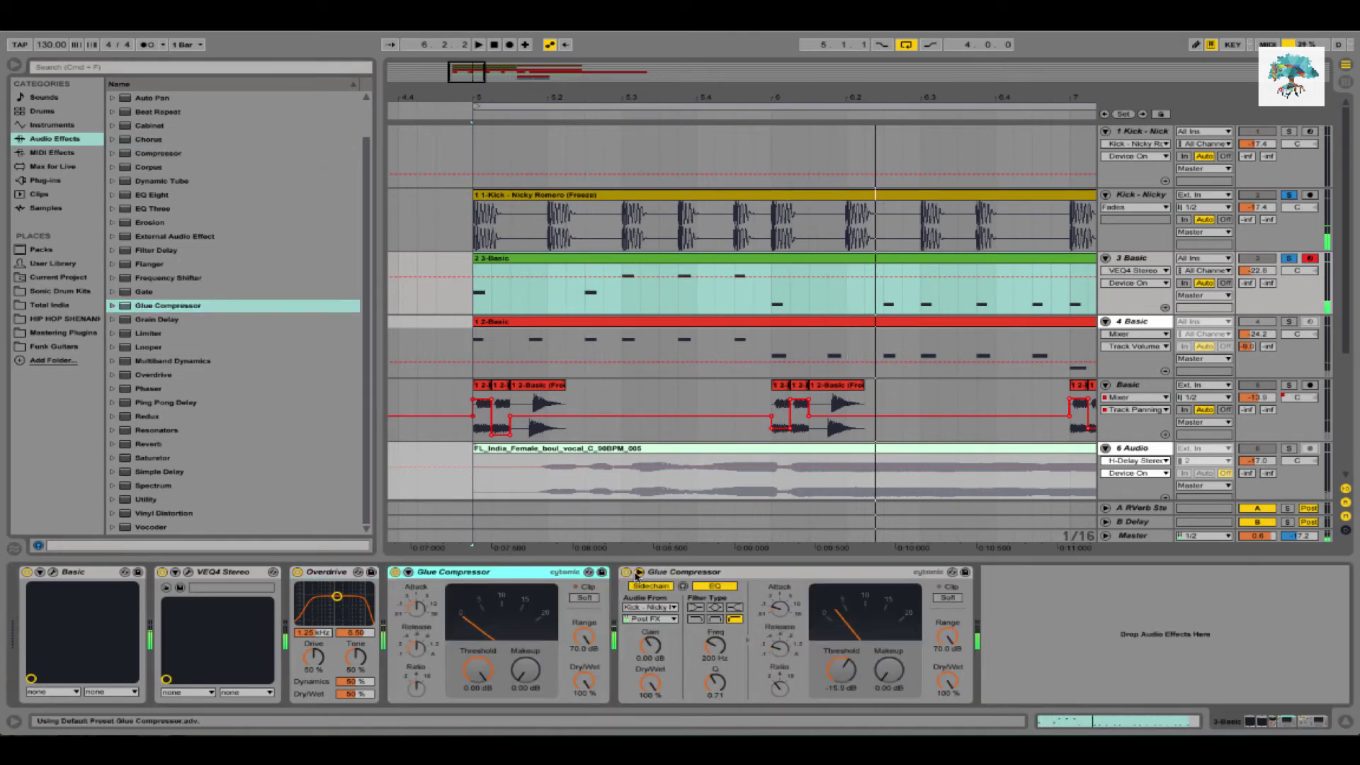
Bypass the sidechained Glue Compressor, load the Bass - punch preset into the new Glue Compressor and start playback
{"action": "left_click", "coordinate": [626, 573]}
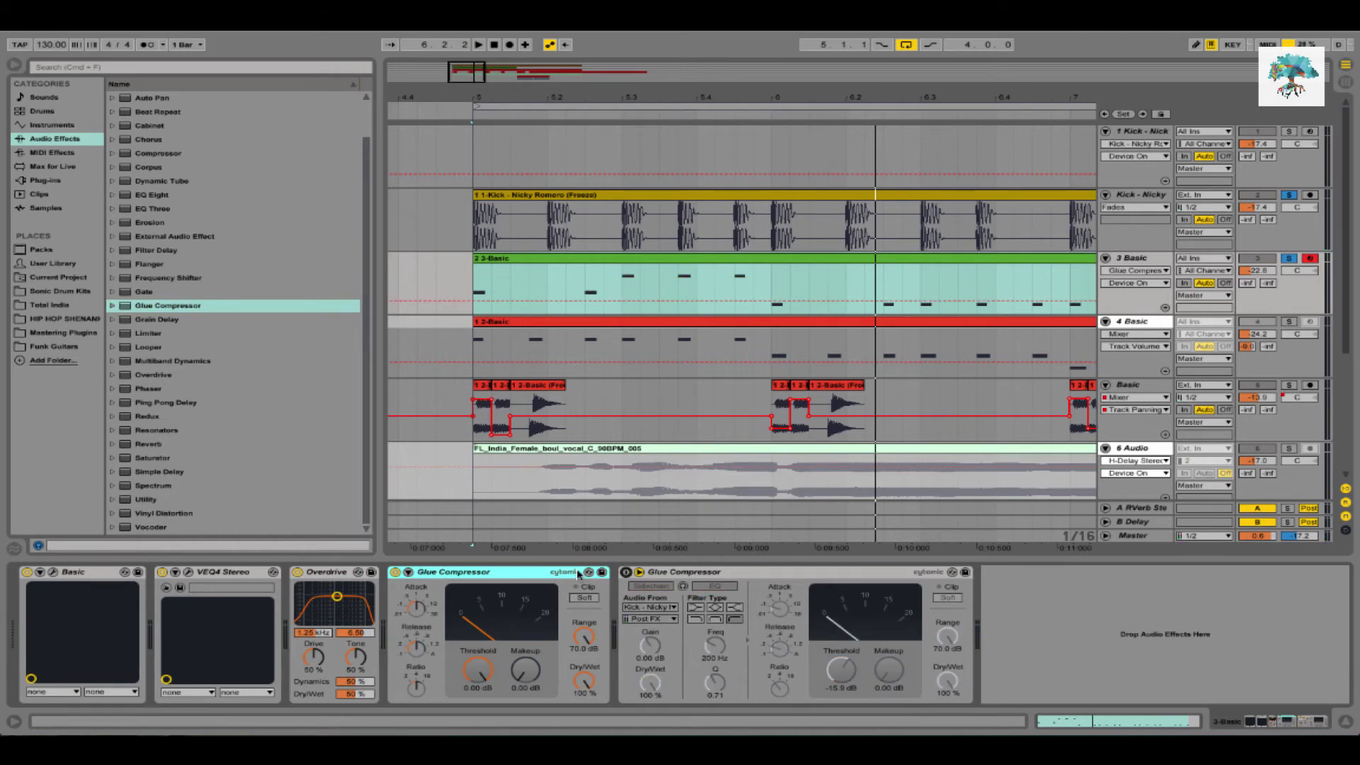
{"action": "left_click", "coordinate": [588, 572]}
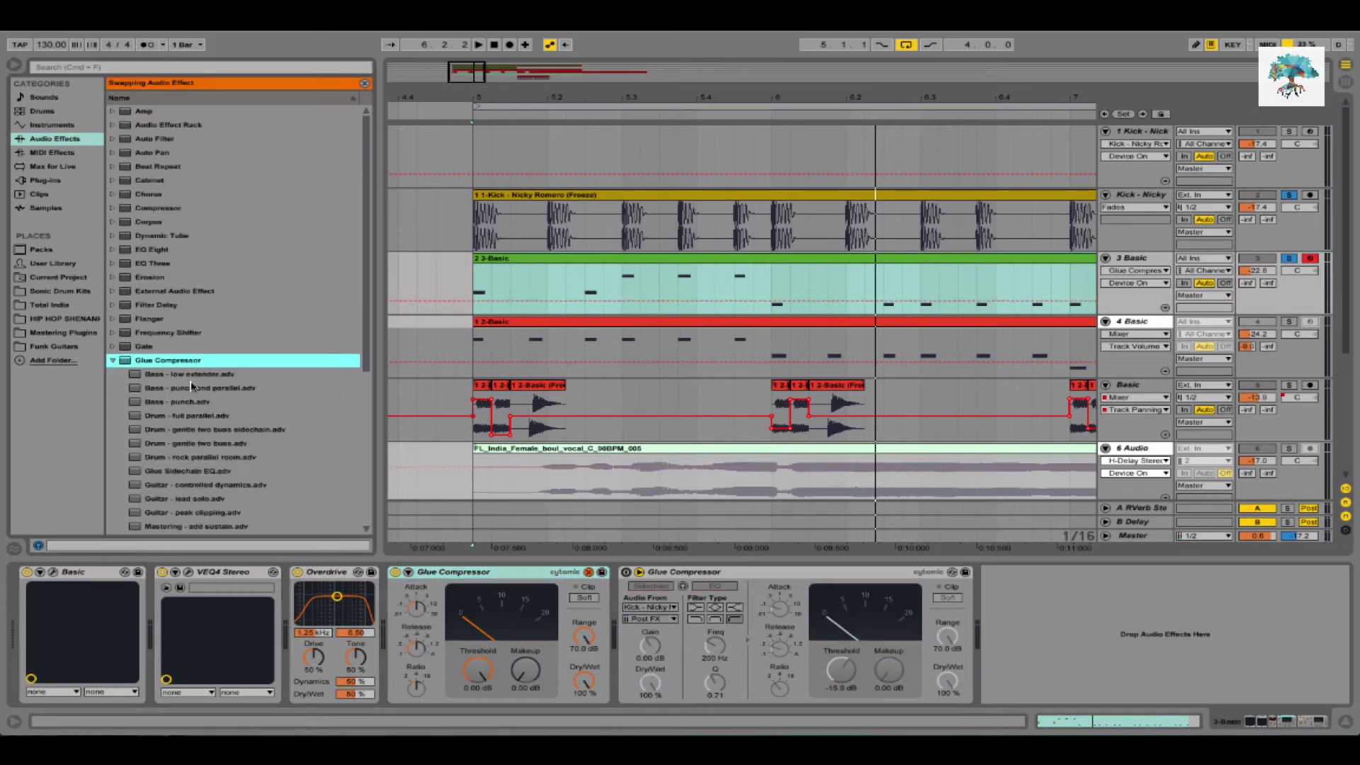
{"action": "double_click", "coordinate": [197, 402]}
{"action": "key", "text": "space"}
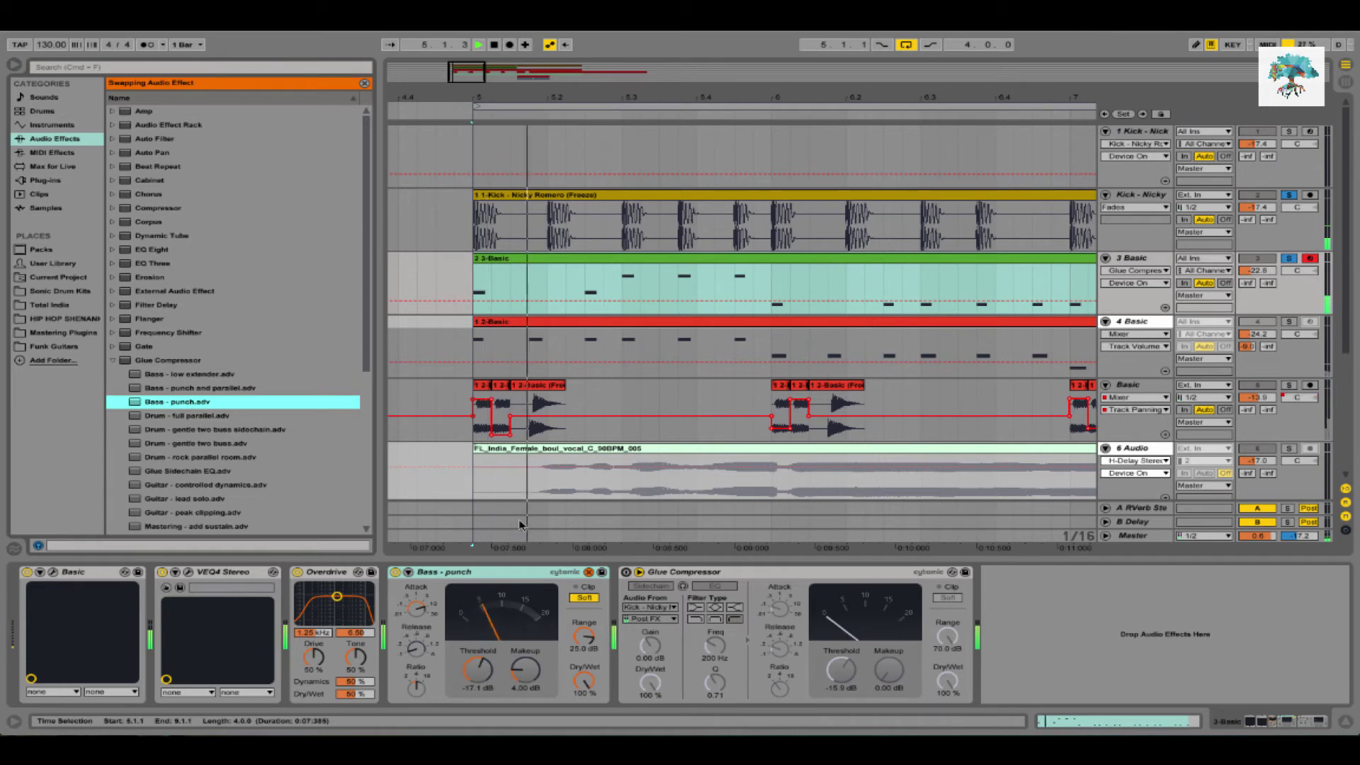
Set the Bass - punch compressor's threshold to -11.1 dB and its makeup gain to about 0.1 dB
{"action": "left_click_drag", "start_coordinate": [478, 669], "coordinate": [524, 687]}
{"action": "left_click", "coordinate": [521, 679]}
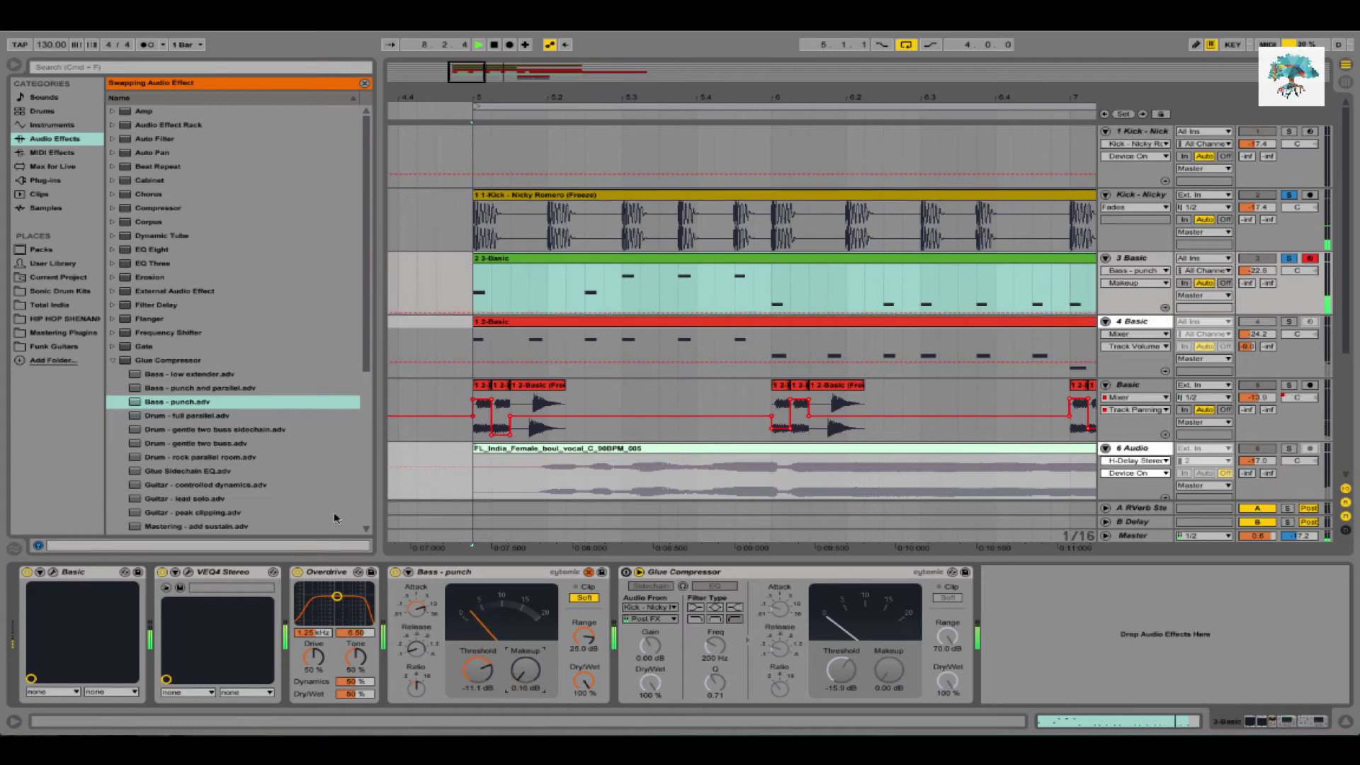
Swap the Bass - punch preset for Bass - punch and parallel and reactivate the sidechained Glue Compressor
{"action": "left_click", "coordinate": [240, 388]}
{"action": "double_click", "coordinate": [239, 389]}
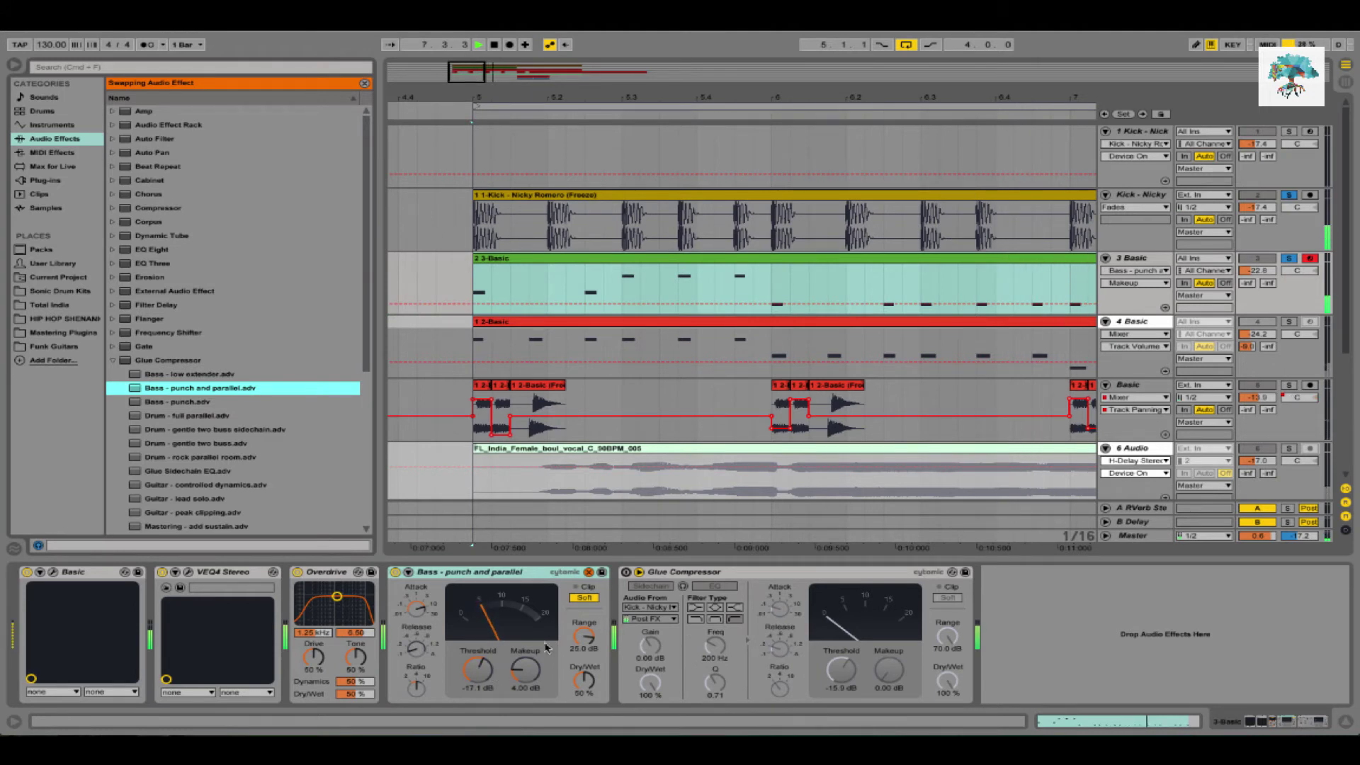
{"action": "left_click", "coordinate": [650, 586]}
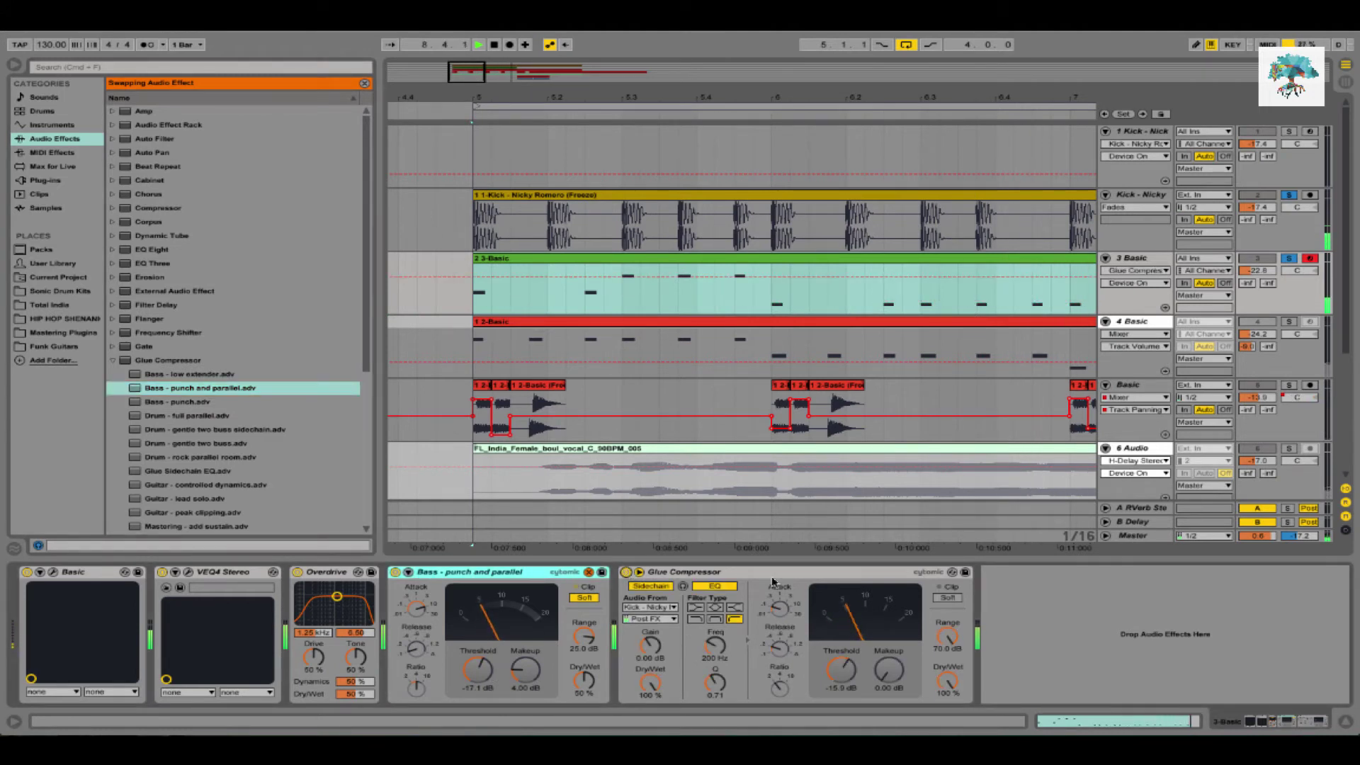
Take the 3 Basic track out of solo, then bypass and delete its Bass - punch and parallel compressor
{"action": "left_click", "coordinate": [1291, 261]}
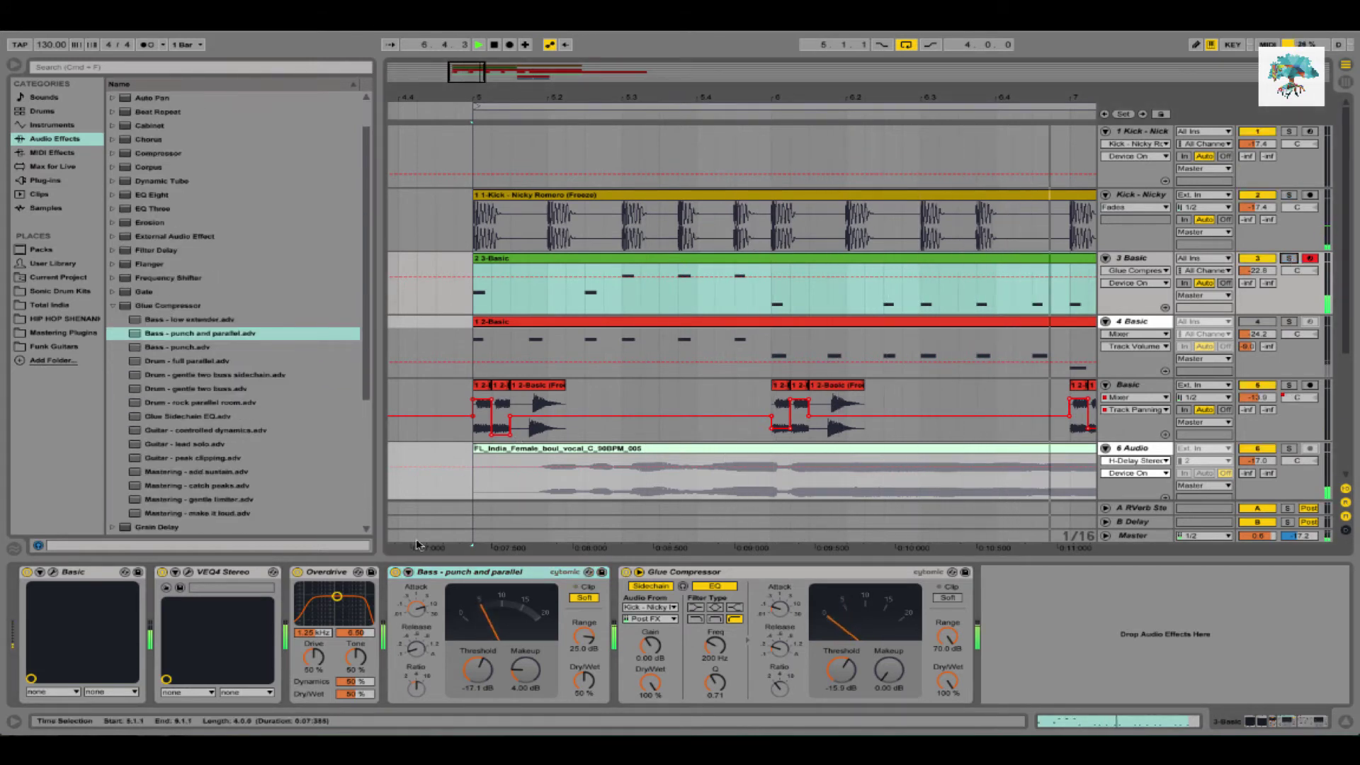
{"action": "left_click", "coordinate": [395, 571]}
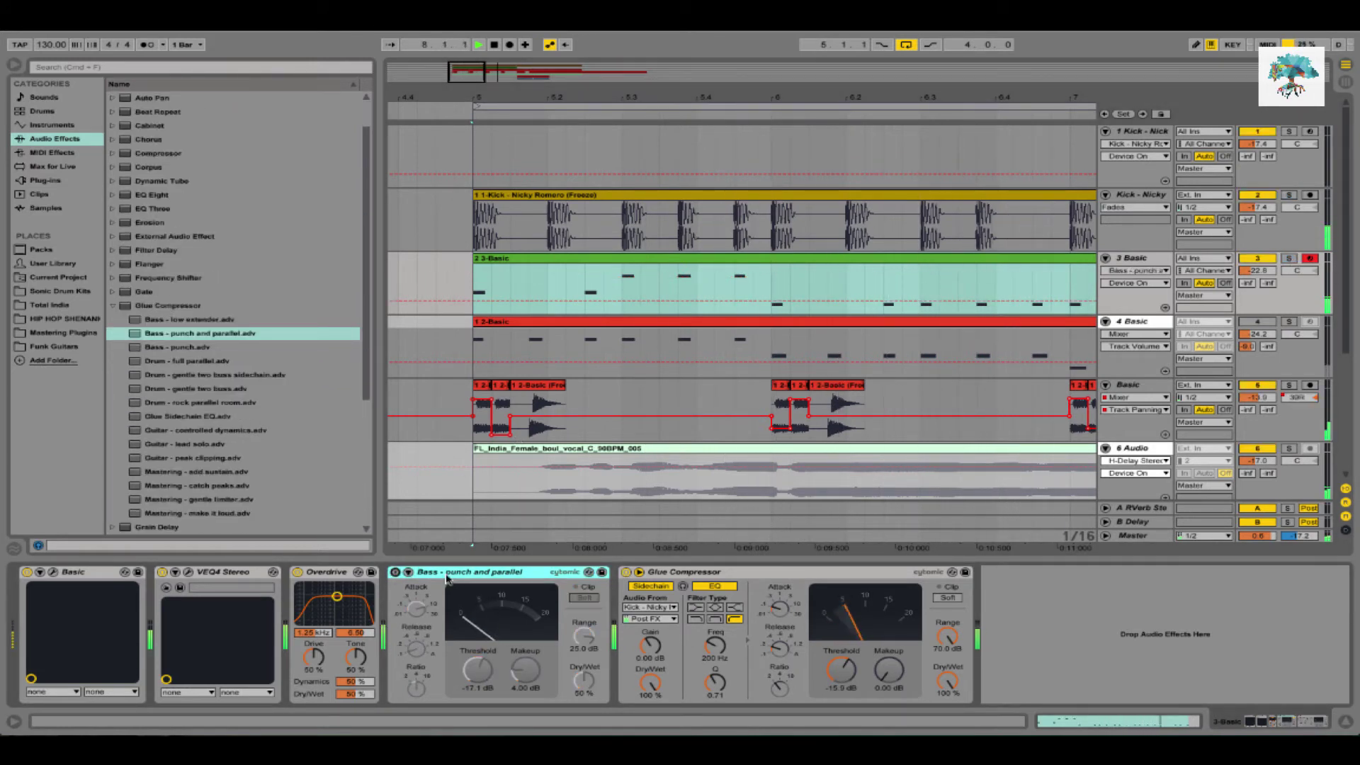
{"action": "key", "text": "Delete"}
Replace the Overdrive on the 3 Basic track with a Redux effect, setting Redux's Downsample to 3
{"action": "left_click", "coordinate": [297, 571]}
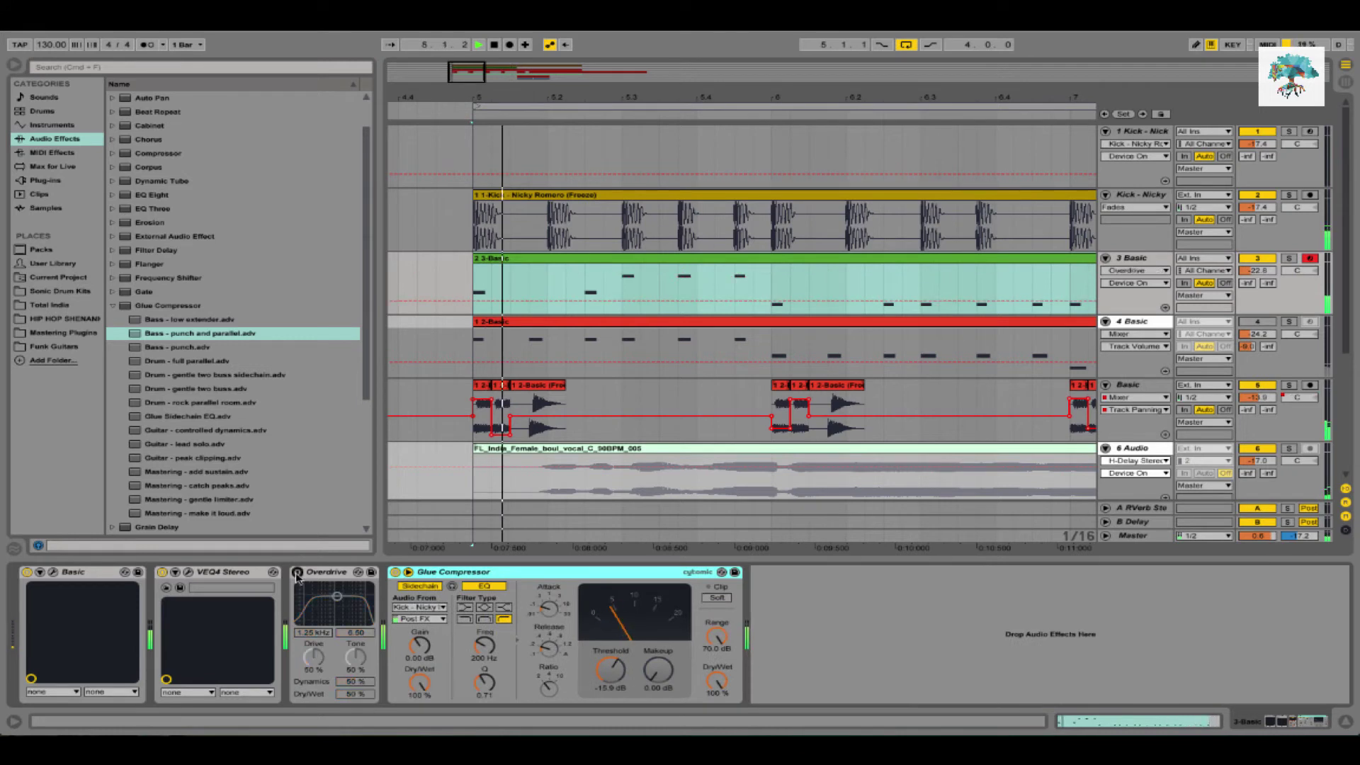
{"action": "left_click", "coordinate": [298, 572]}
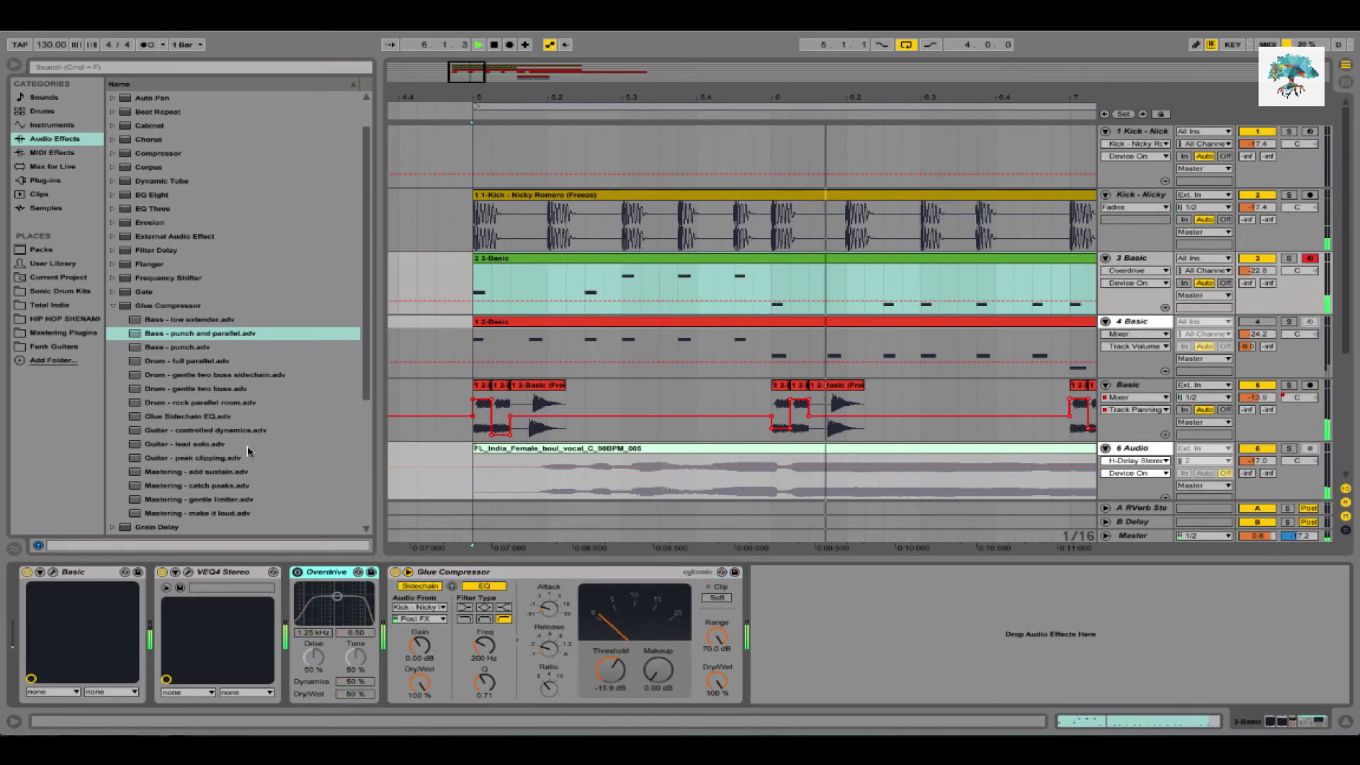
{"action": "scroll", "coordinate": [248, 451], "scroll_direction": "down", "scroll_amount": 5}
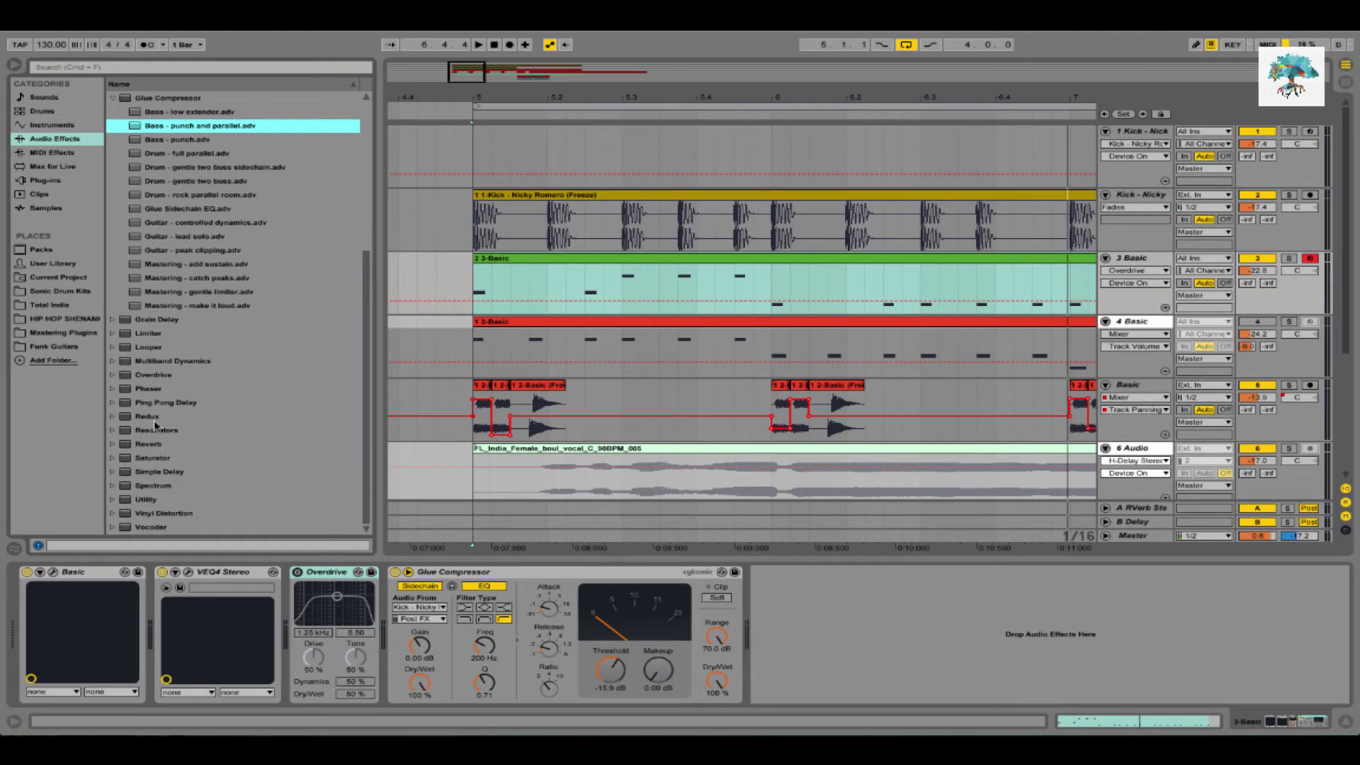
{"action": "left_click_drag", "start_coordinate": [155, 423], "coordinate": [283, 584]}
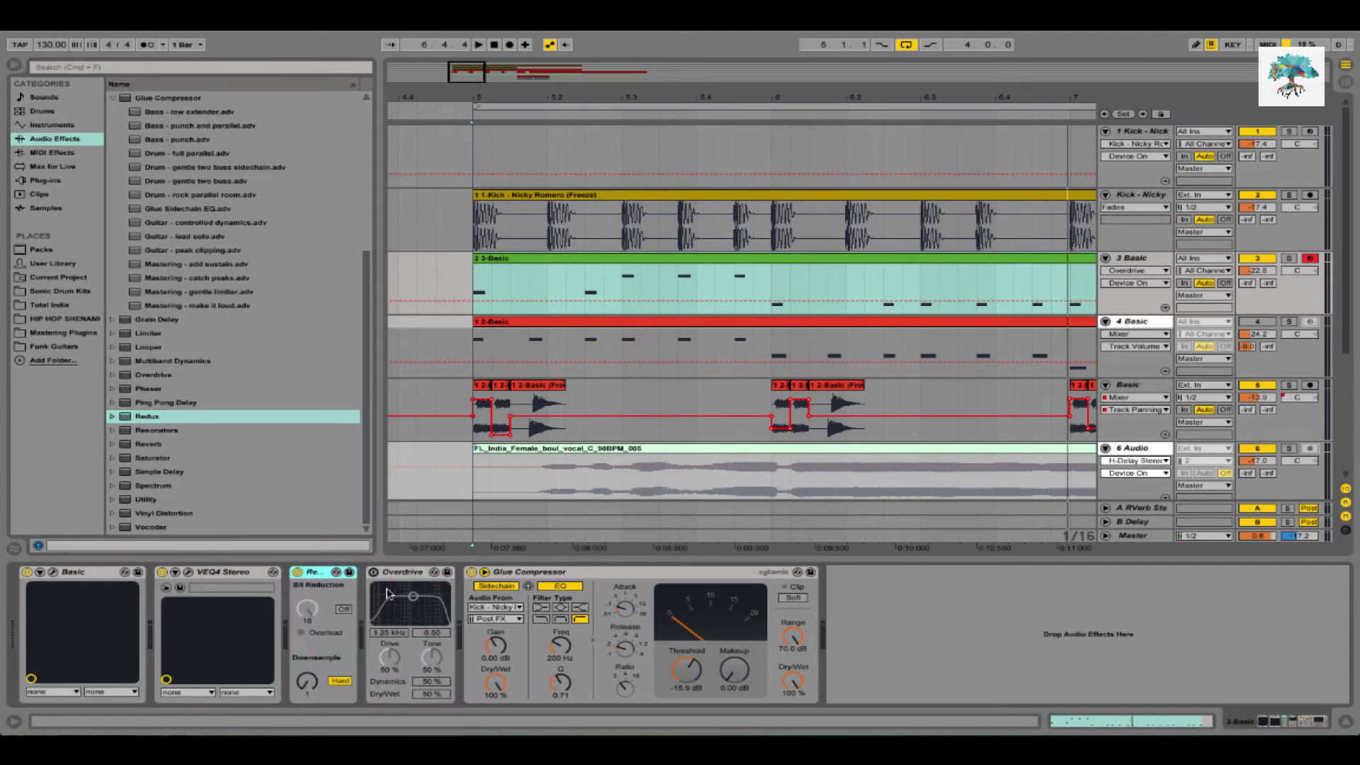
{"action": "key", "text": "space"}
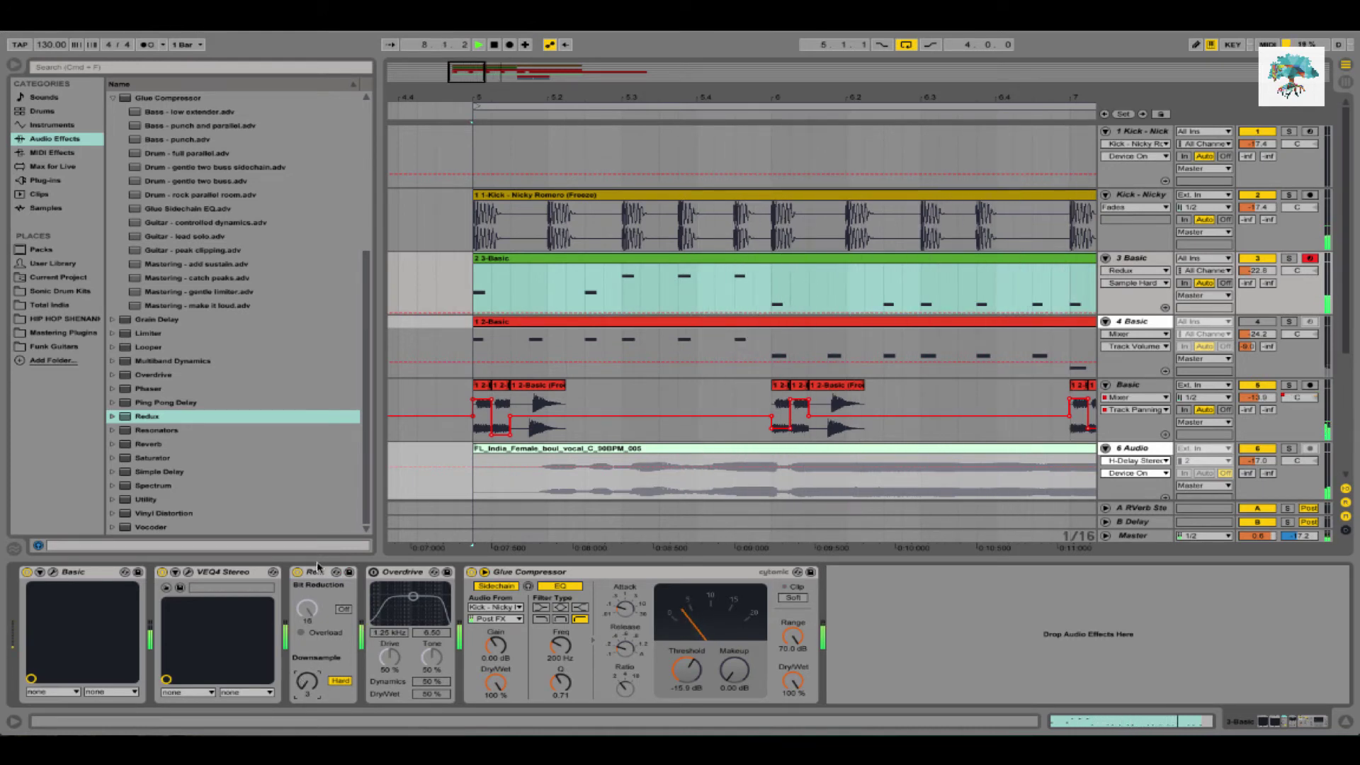
{"action": "left_click", "coordinate": [405, 572]}
{"action": "key", "text": "Delete"}
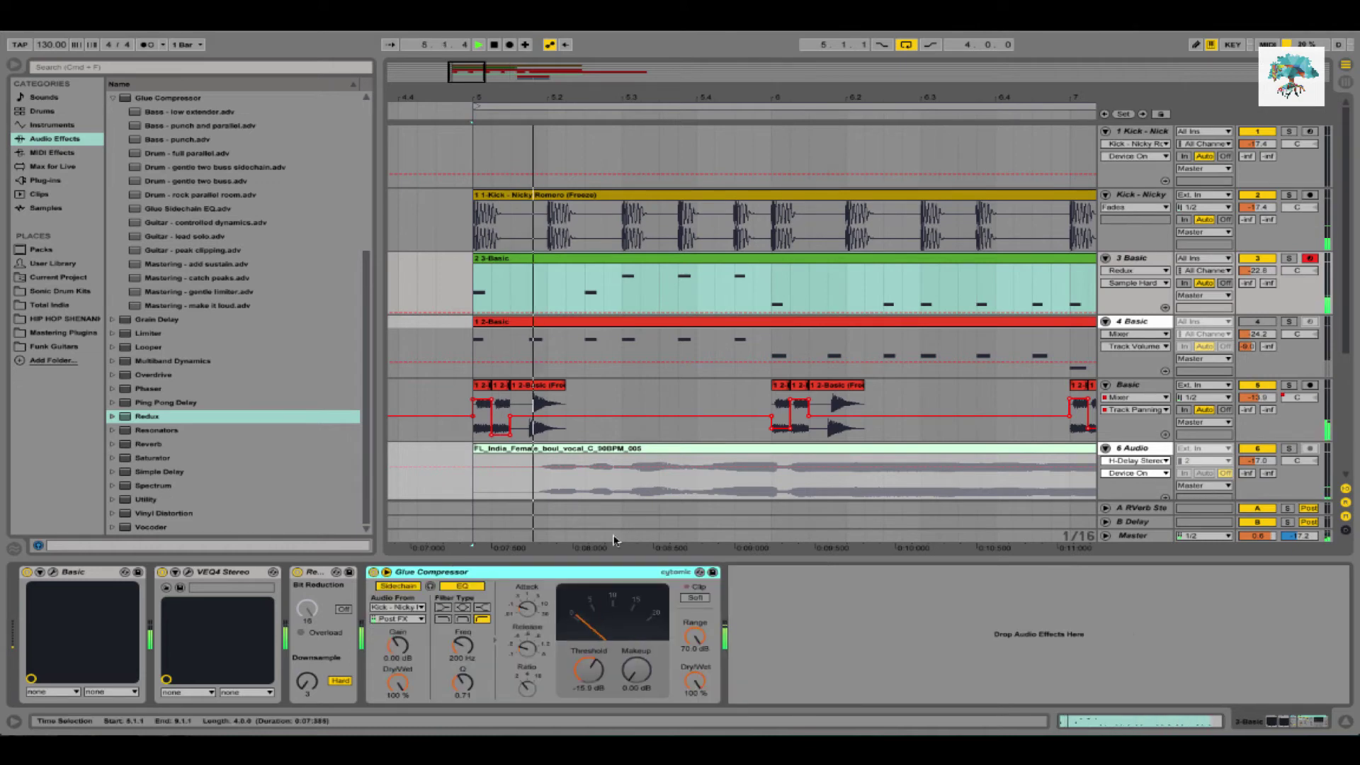
Solo the frozen Basic audio track and try adjusting its send to the A reverb return
{"action": "scroll", "coordinate": [979, 342], "scroll_direction": "down", "scroll_amount": 3}
{"action": "scroll", "coordinate": [979, 342], "scroll_direction": "up", "scroll_amount": 3}
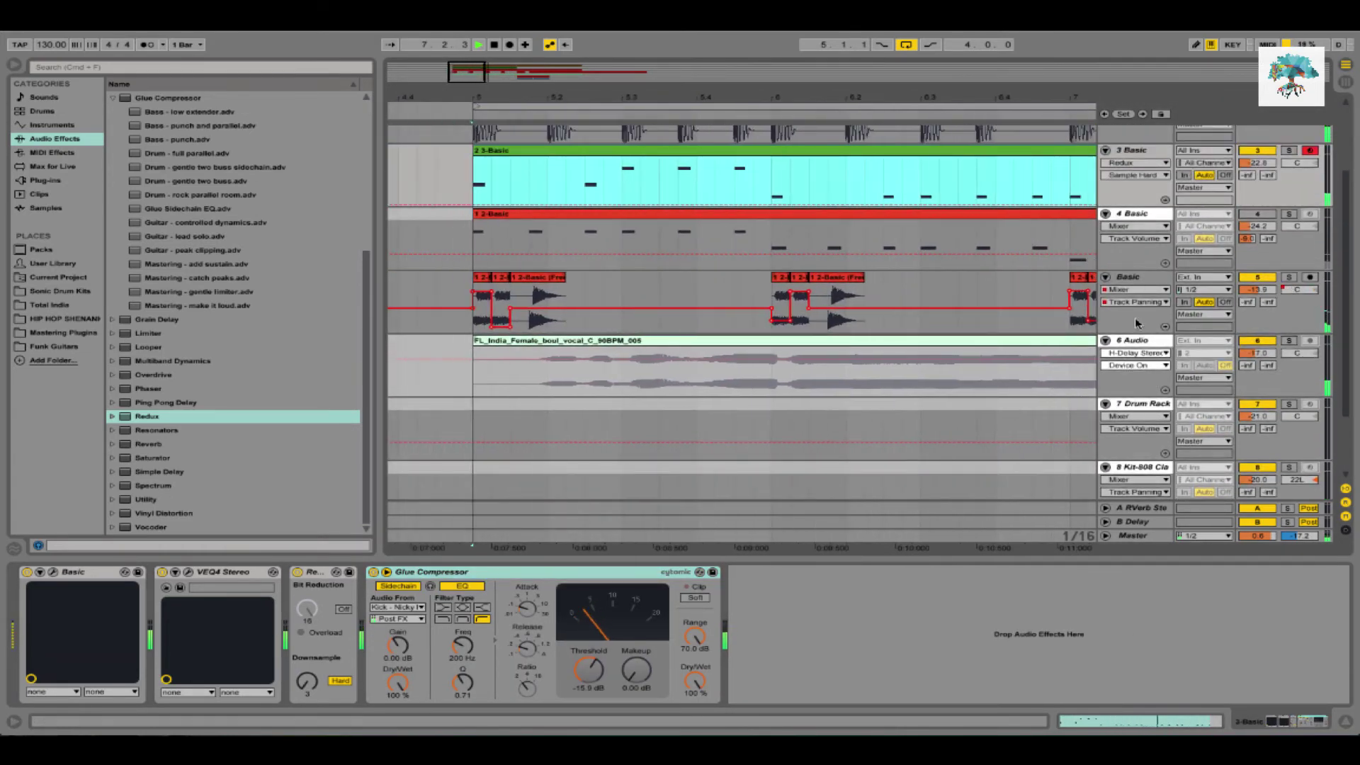
{"action": "left_click", "coordinate": [1131, 277]}
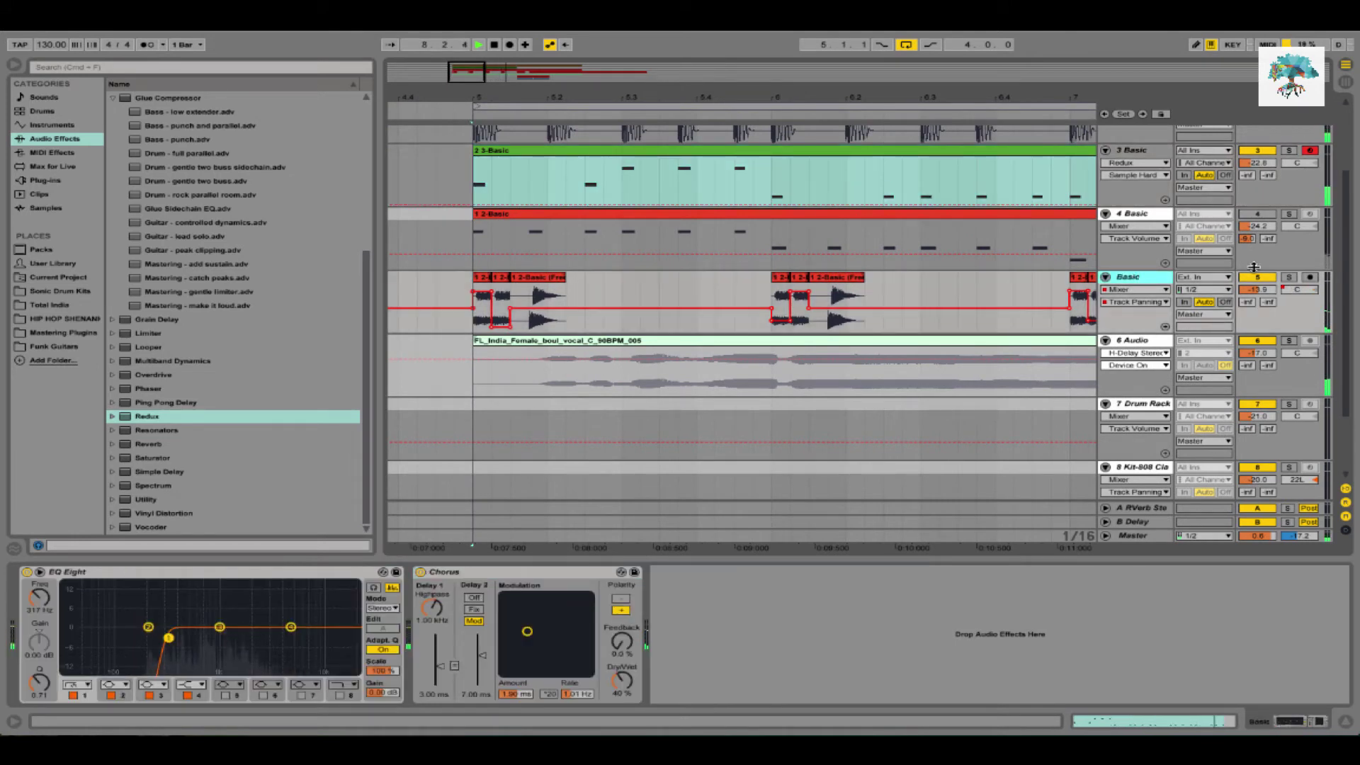
{"action": "left_click", "coordinate": [1288, 277]}
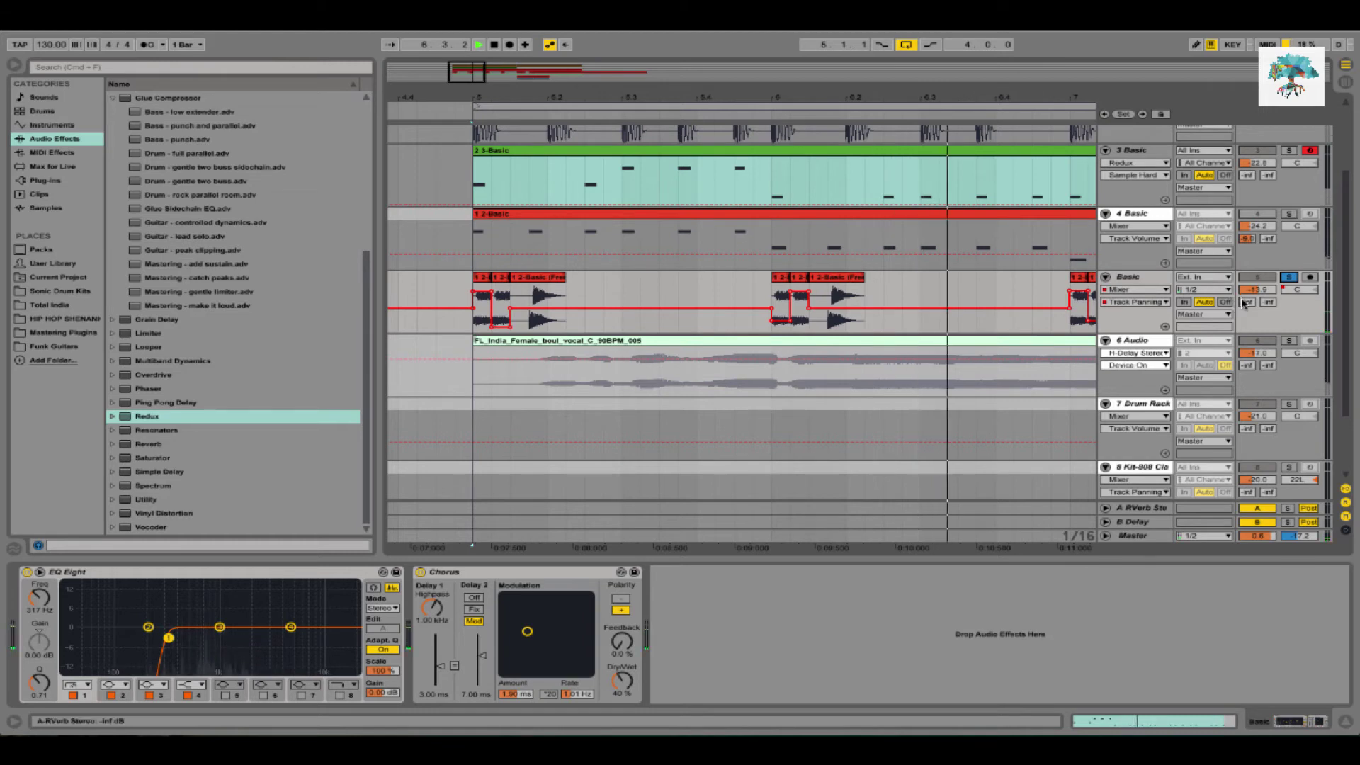
{"action": "left_click_drag", "start_coordinate": [1246, 307], "coordinate": [1244, 304]}
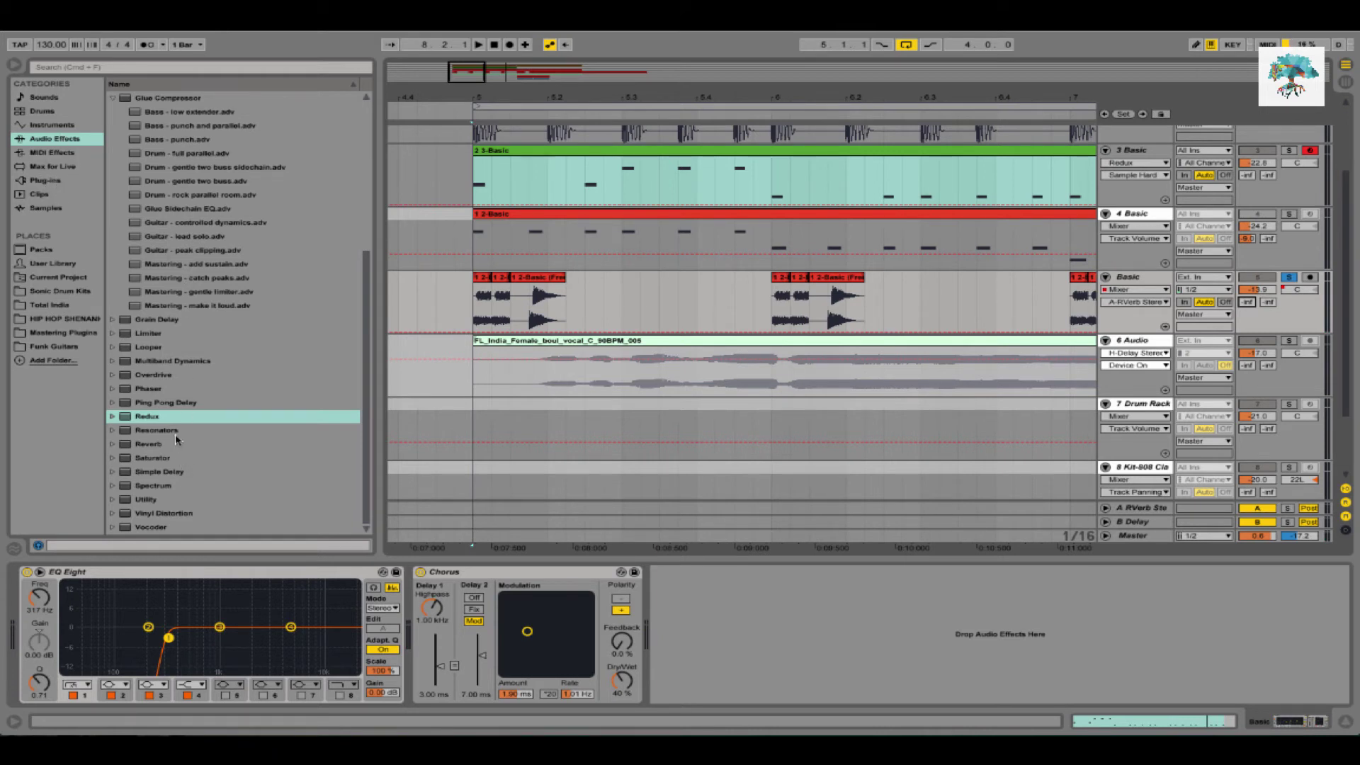
Add a Ping Pong Delay after the Chorus on the Basic audio track with Dry/Wet 17%, Feedback 19% and filter width 3.08
{"action": "left_click_drag", "start_coordinate": [175, 404], "coordinate": [781, 622]}
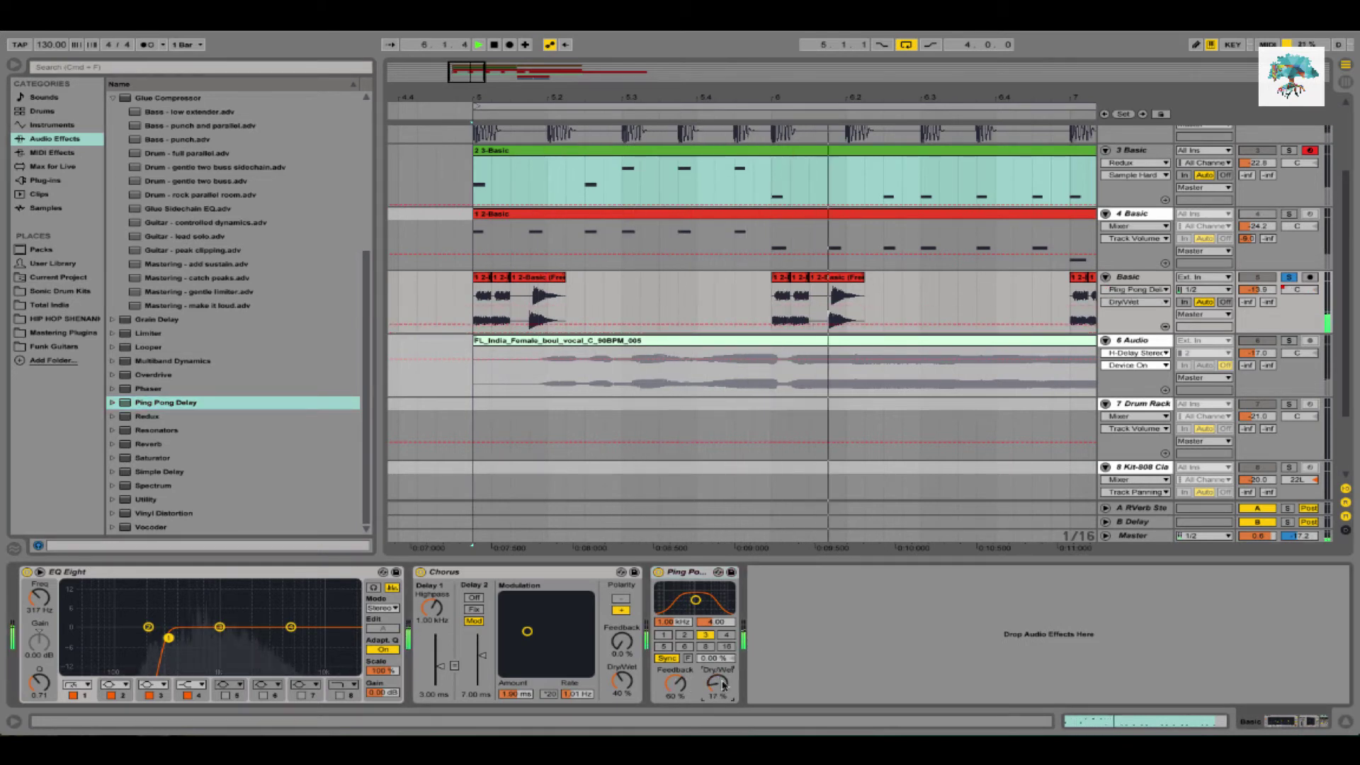
{"action": "left_click_drag", "start_coordinate": [718, 682], "coordinate": [676, 712]}
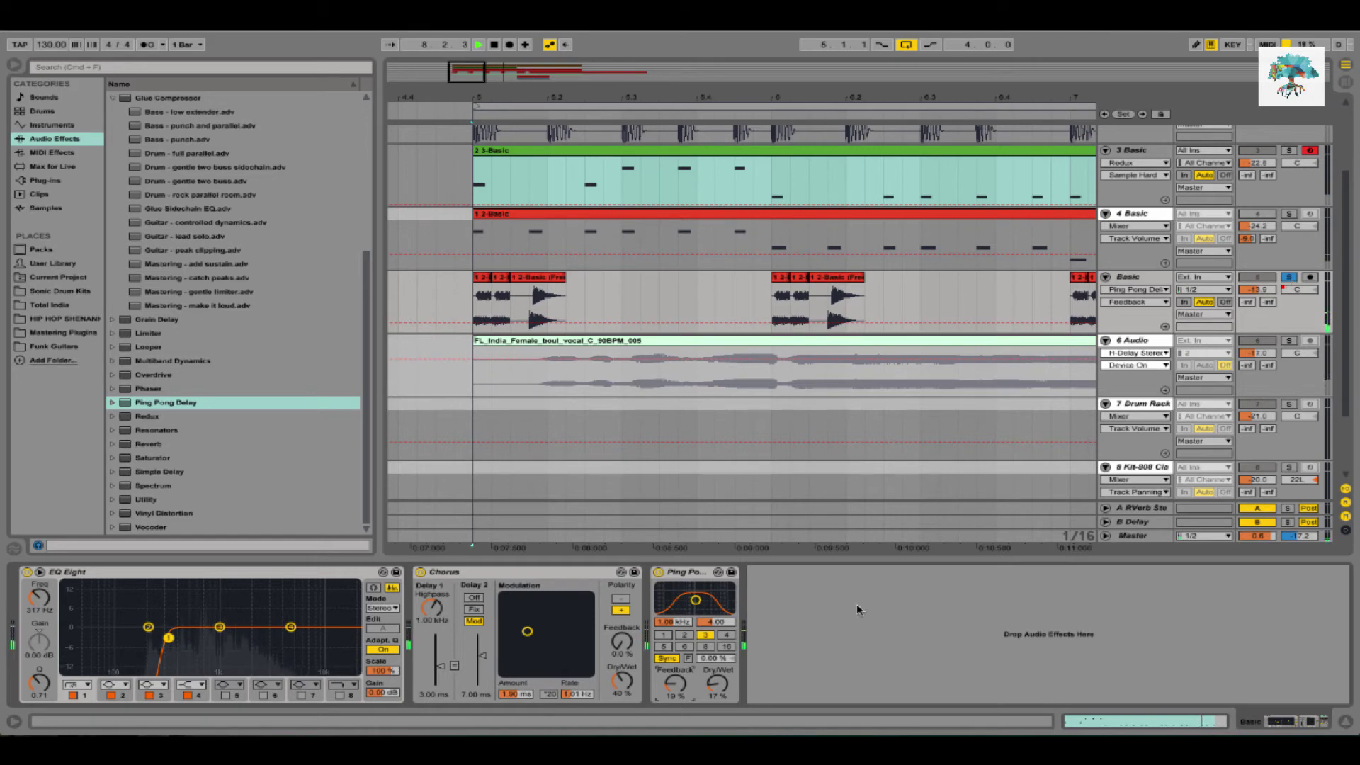
{"action": "left_click_drag", "start_coordinate": [708, 607], "coordinate": [703, 606]}
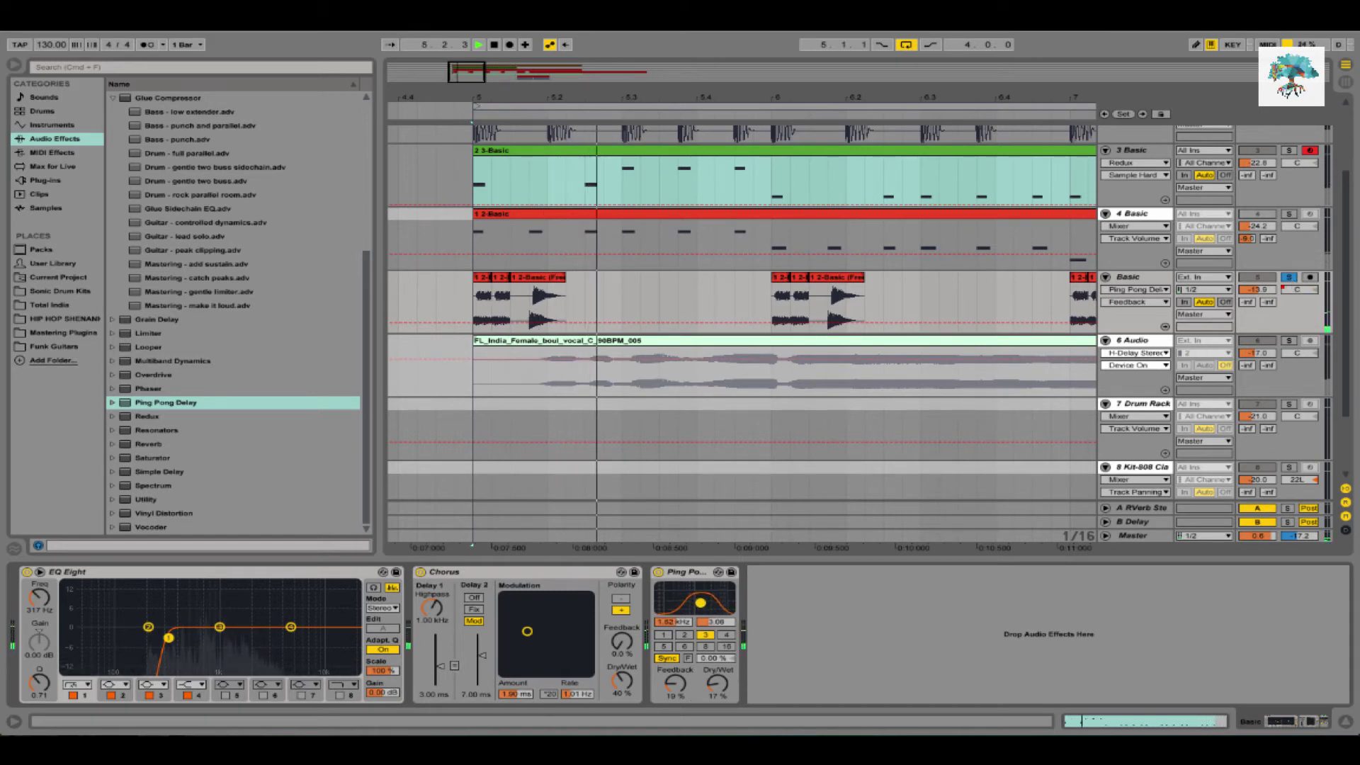
Take the Basic audio track out of solo and save the Live set
{"action": "left_click", "coordinate": [1290, 277]}
{"action": "key", "text": "super+s"}
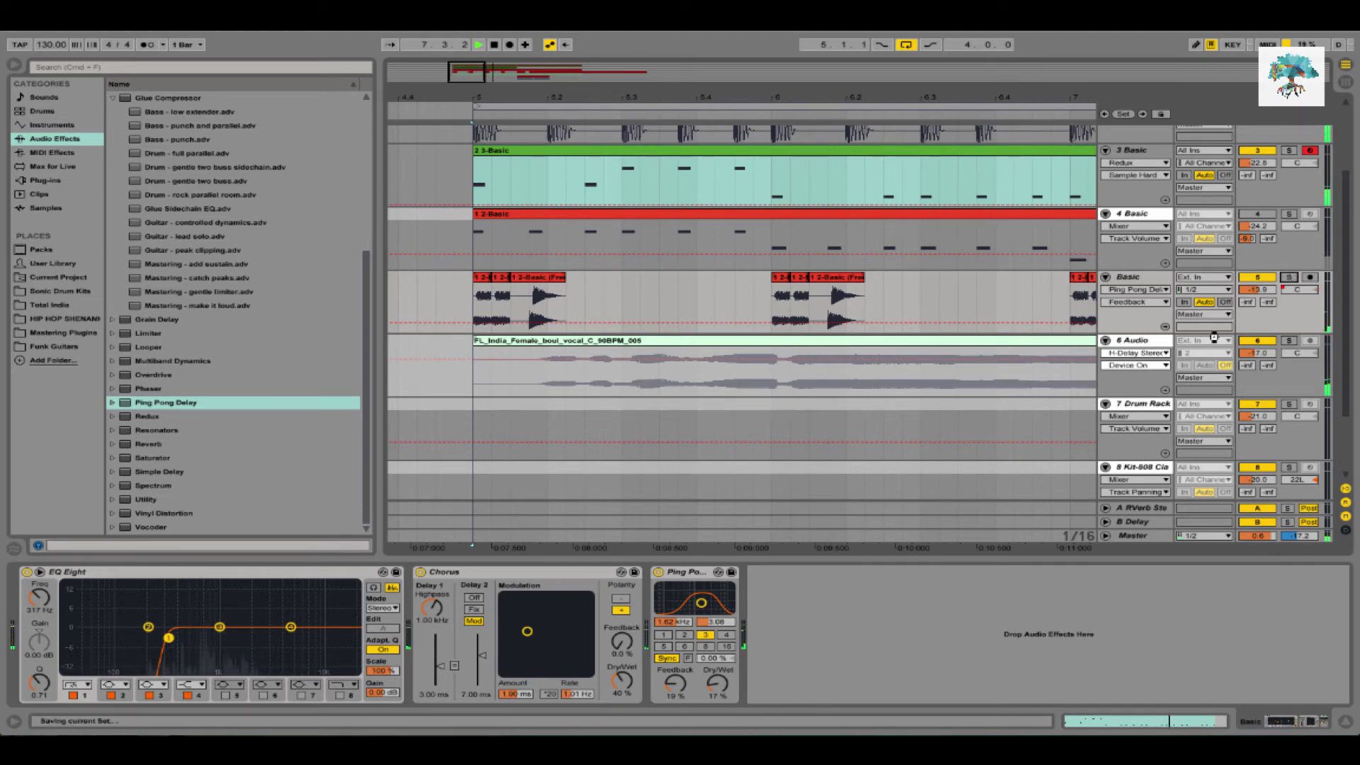
Deactivate the 6 Audio vocal track and adjust the 3 Basic track's volume
{"action": "left_click", "coordinate": [1260, 342]}
{"action": "scroll", "coordinate": [1259, 342], "scroll_direction": "down", "scroll_amount": 2}
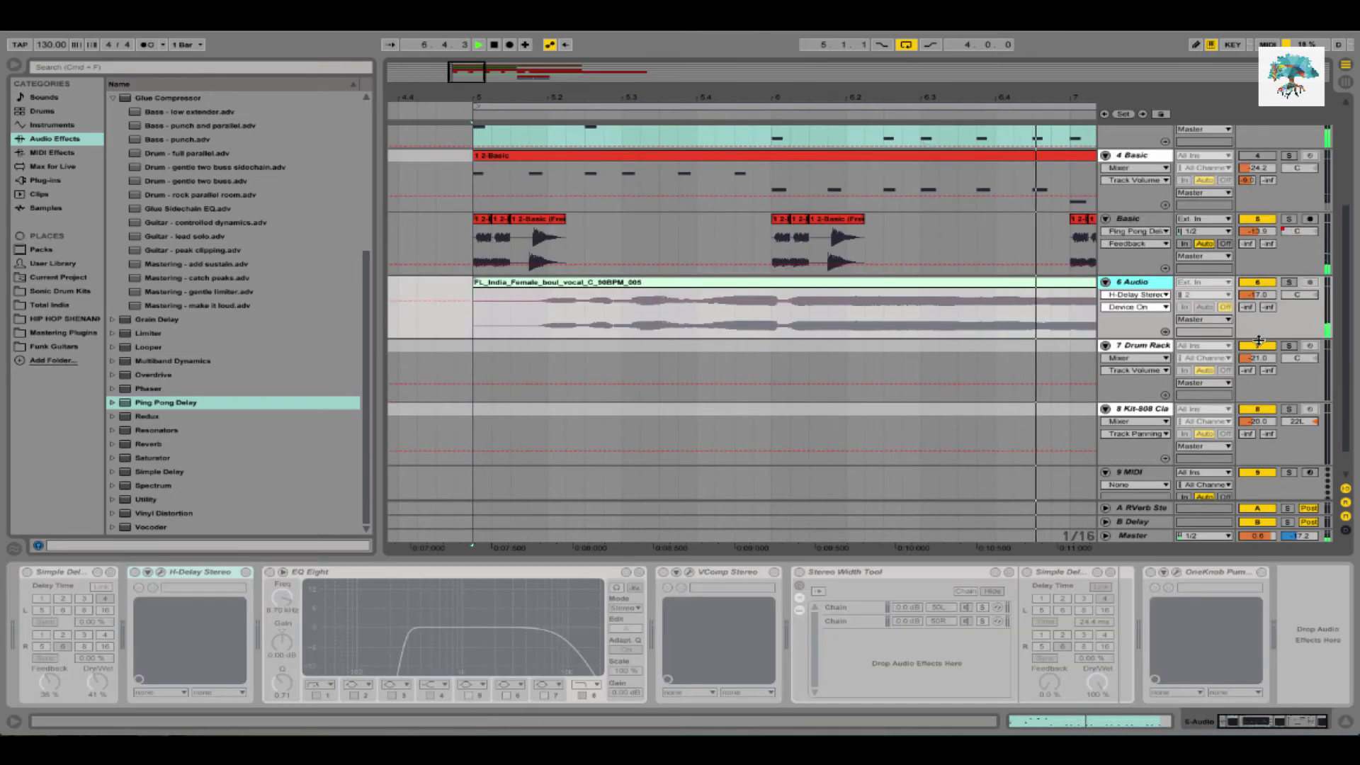
{"action": "left_click", "coordinate": [1260, 282]}
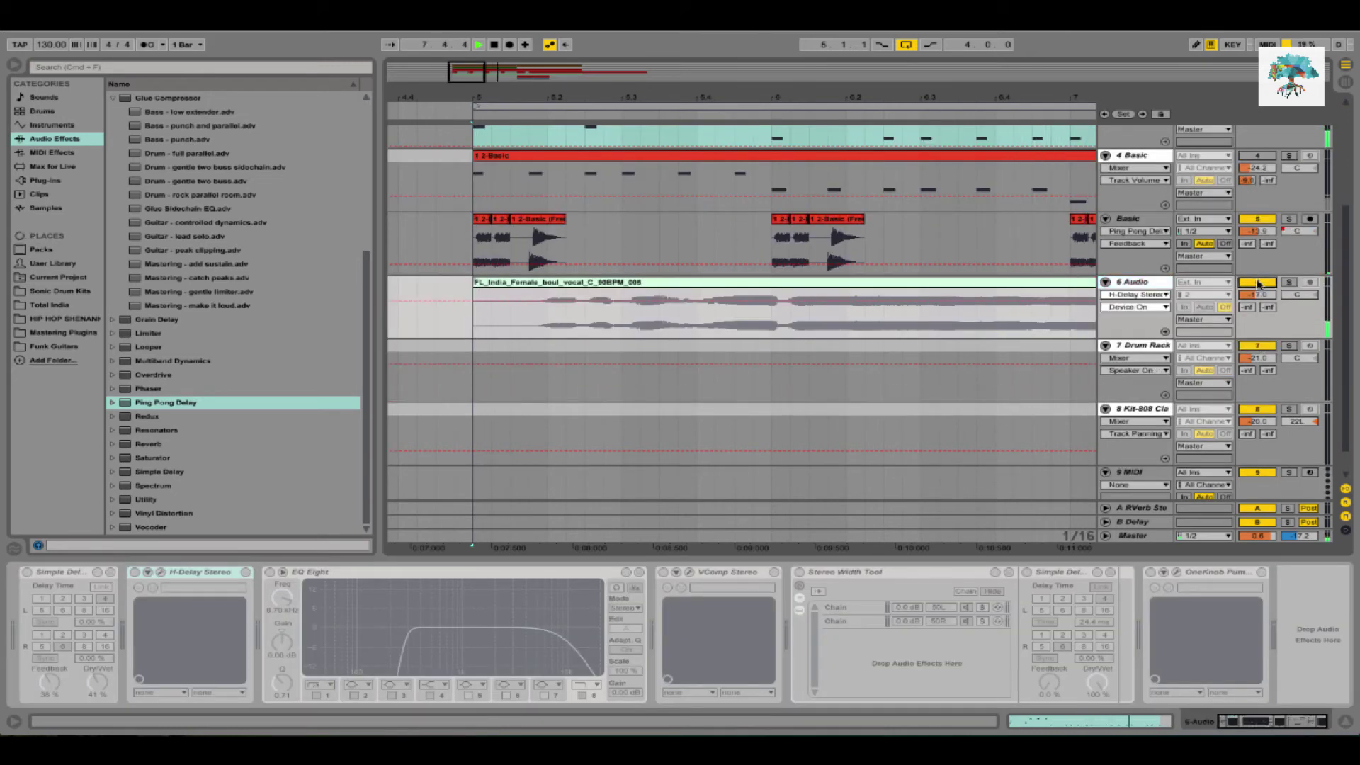
{"action": "scroll", "coordinate": [977, 326], "scroll_direction": "up", "scroll_amount": 5}
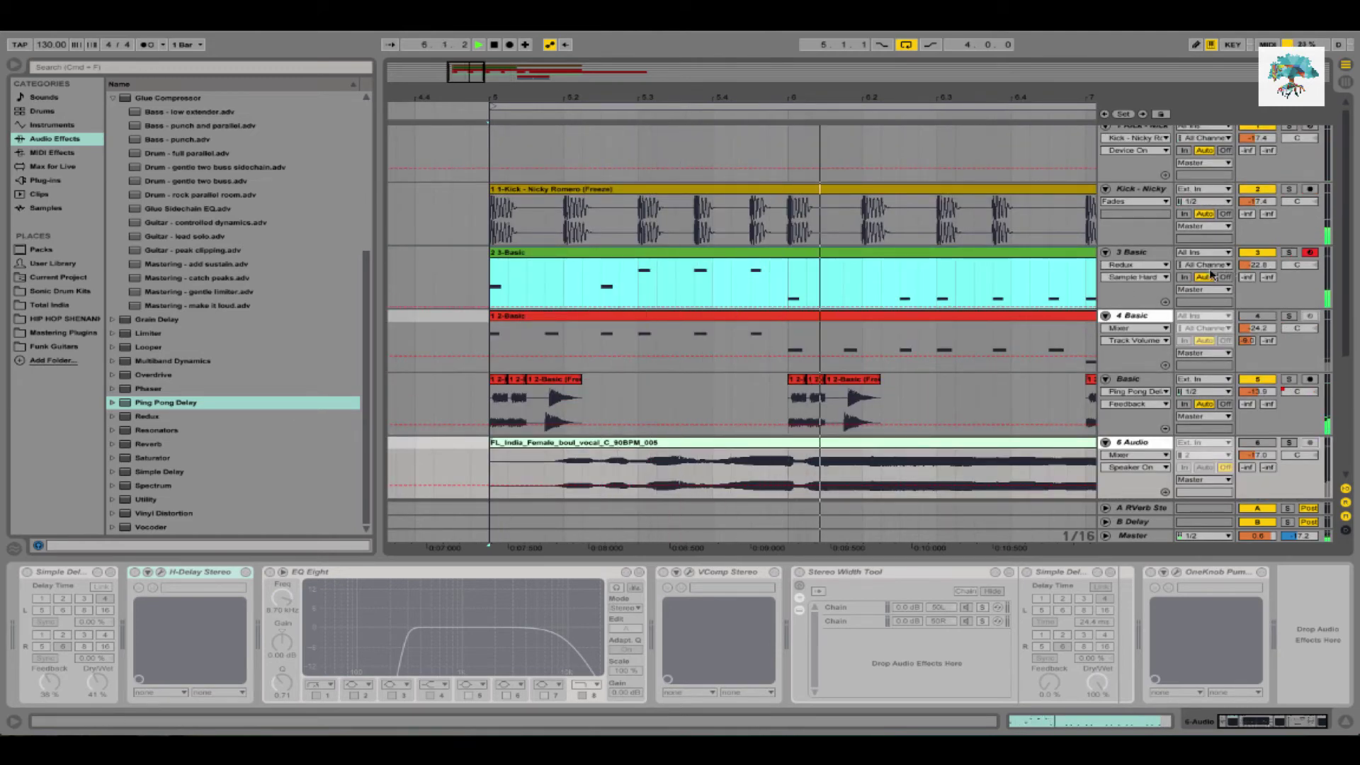
{"action": "mouse_move", "coordinate": [1245, 264]}
{"action": "left_mouse_down"}
{"action": "mouse_move", "coordinate": [1245, 290]}
{"action": "mouse_move", "coordinate": [1244, 274]}
{"action": "left_mouse_up"}
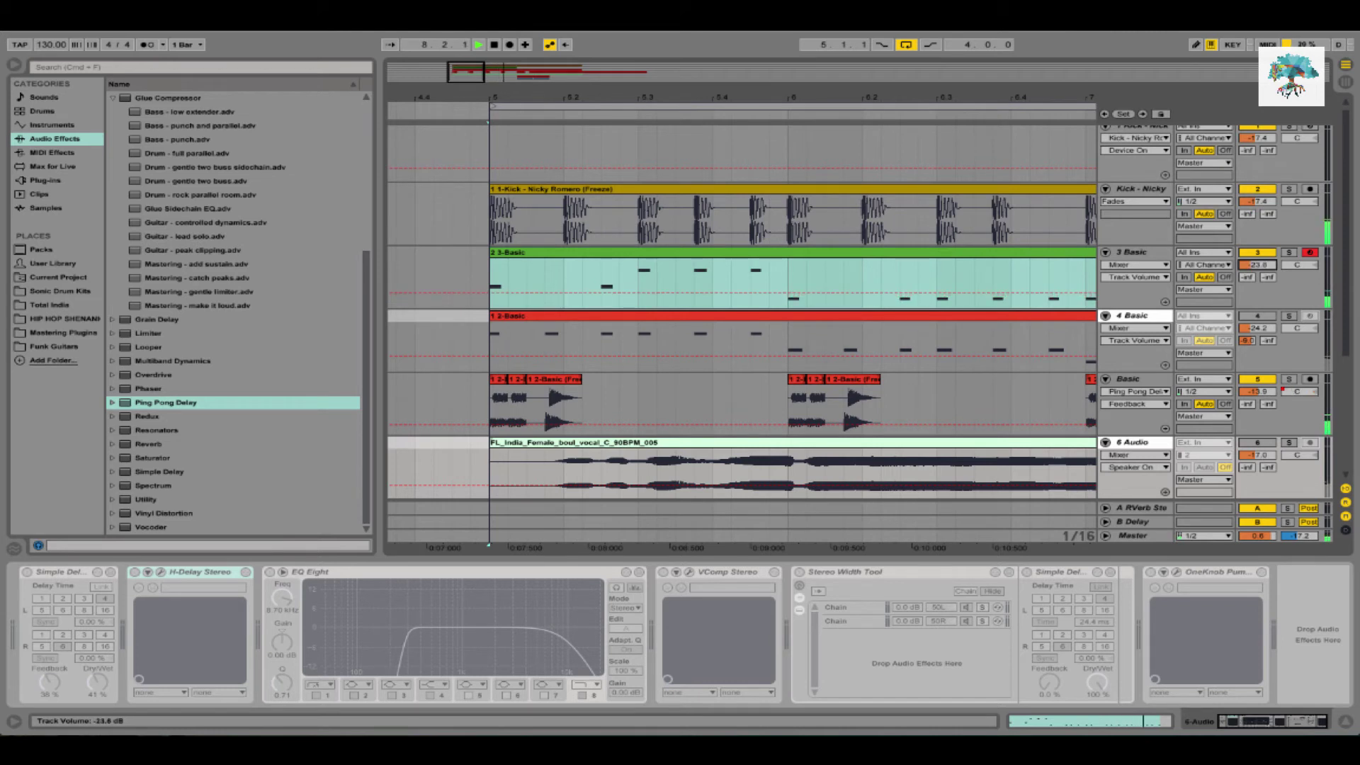
Insert an EQ Eight before the Glue Compressor on the 3 Basic track, with band 1 as a low cut at about 78 Hz
{"action": "left_click", "coordinate": [1133, 253]}
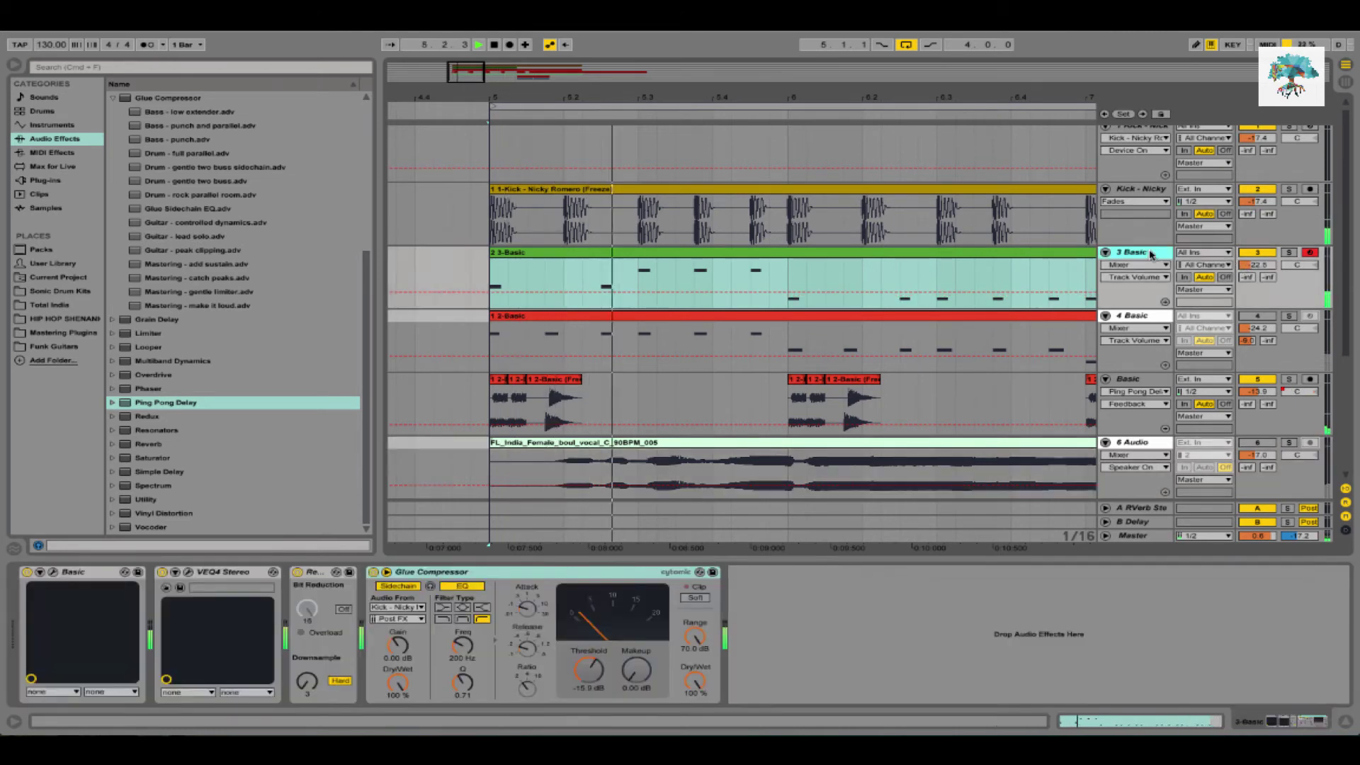
{"action": "key", "text": "space"}
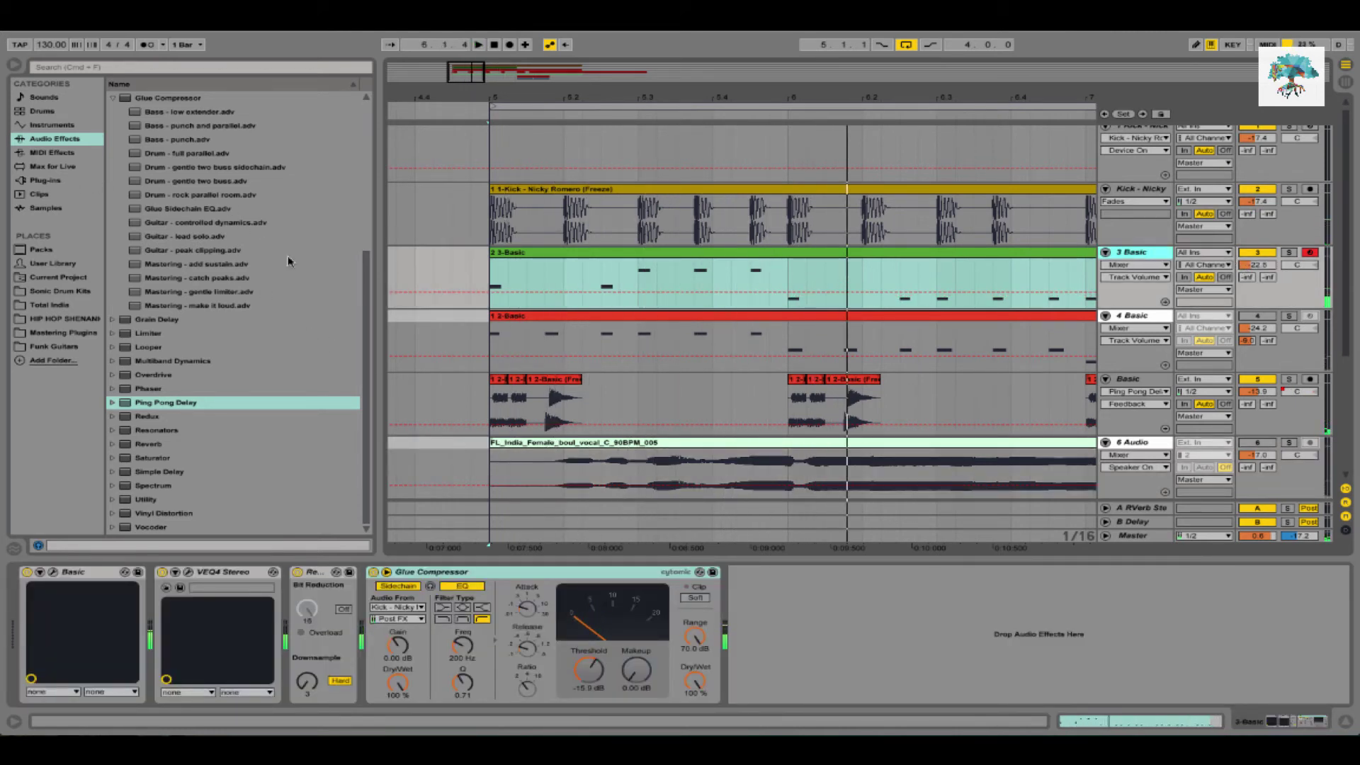
{"action": "scroll", "coordinate": [230, 179], "scroll_direction": "up", "scroll_amount": 6}
{"action": "mouse_move", "coordinate": [163, 237]}
{"action": "left_mouse_down"}
{"action": "mouse_move", "coordinate": [354, 561]}
{"action": "mouse_move", "coordinate": [365, 626]}
{"action": "mouse_move", "coordinate": [401, 638]}
{"action": "left_mouse_up"}
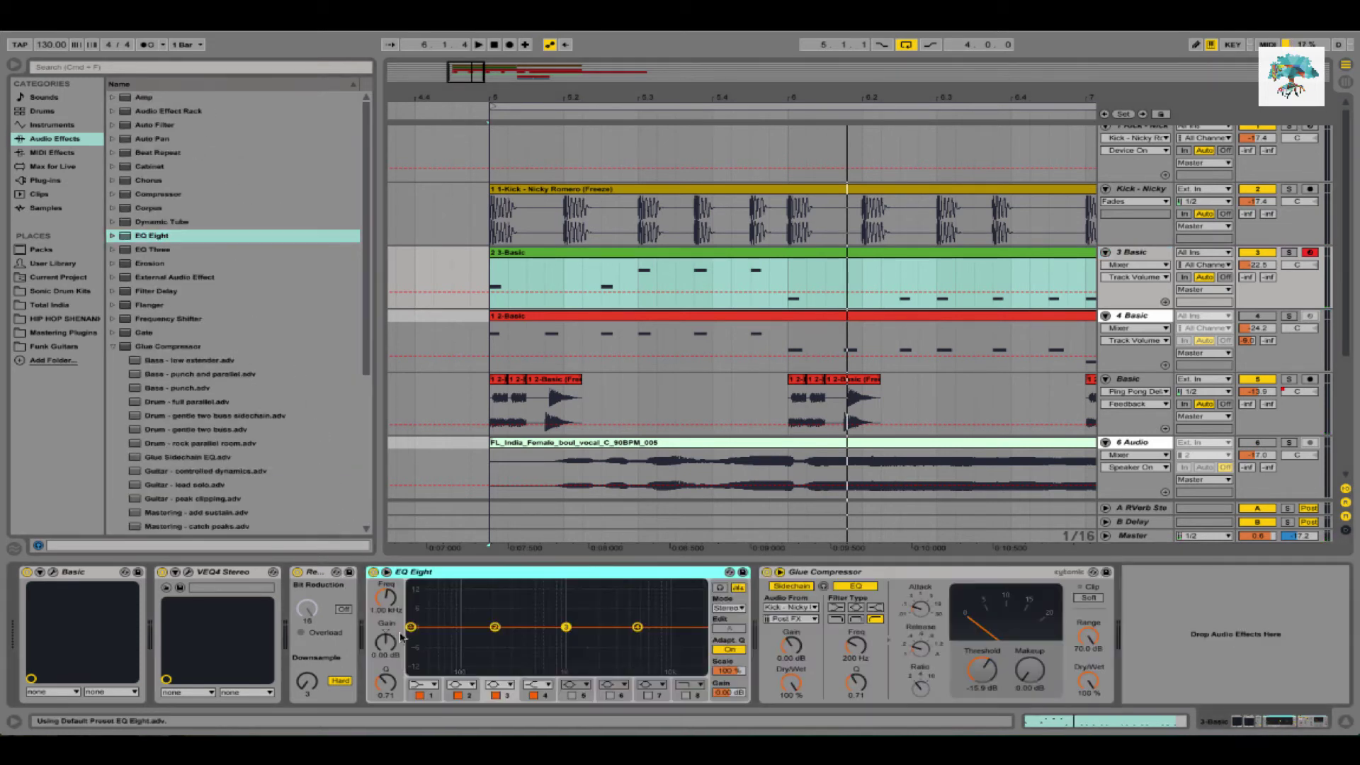
{"action": "left_click", "coordinate": [433, 685]}
{"action": "left_click", "coordinate": [423, 595]}
{"action": "key", "text": "space"}
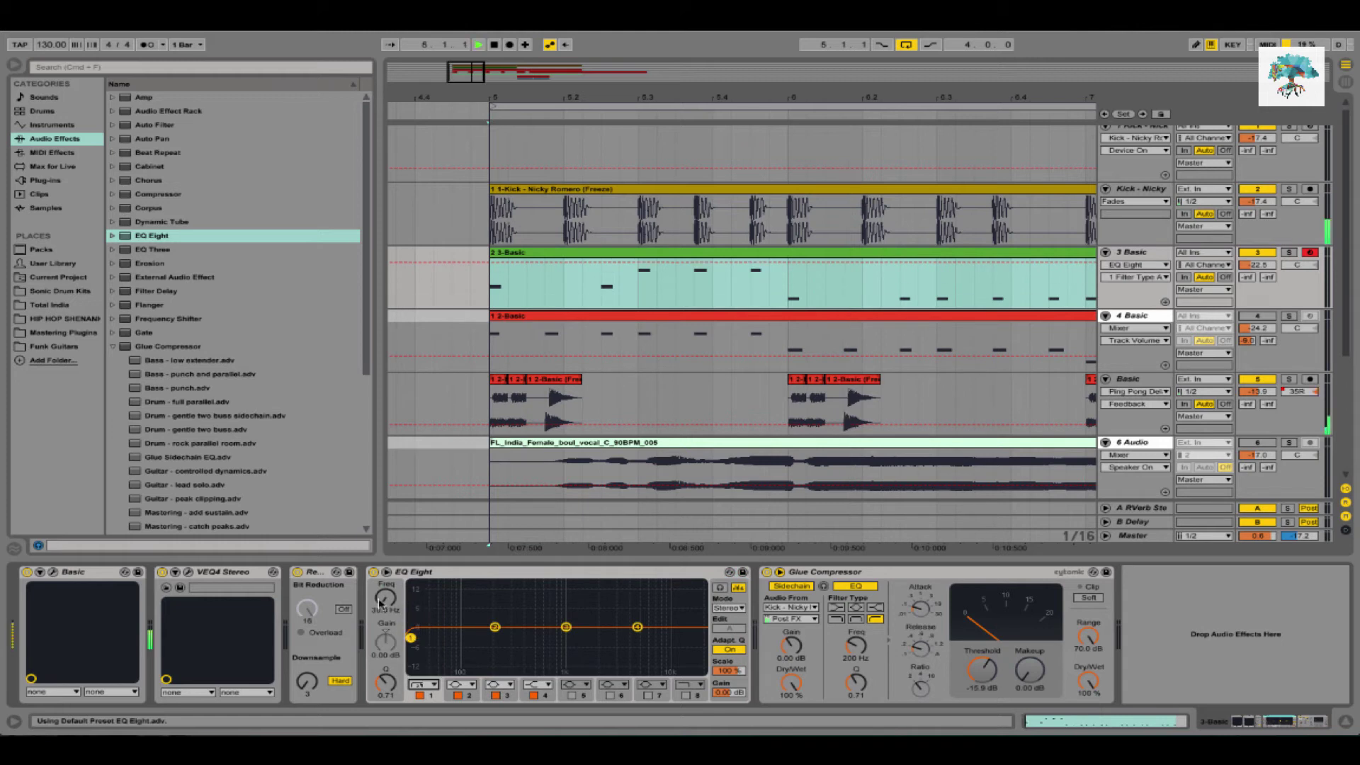
{"action": "left_click_drag", "start_coordinate": [413, 638], "coordinate": [452, 637]}
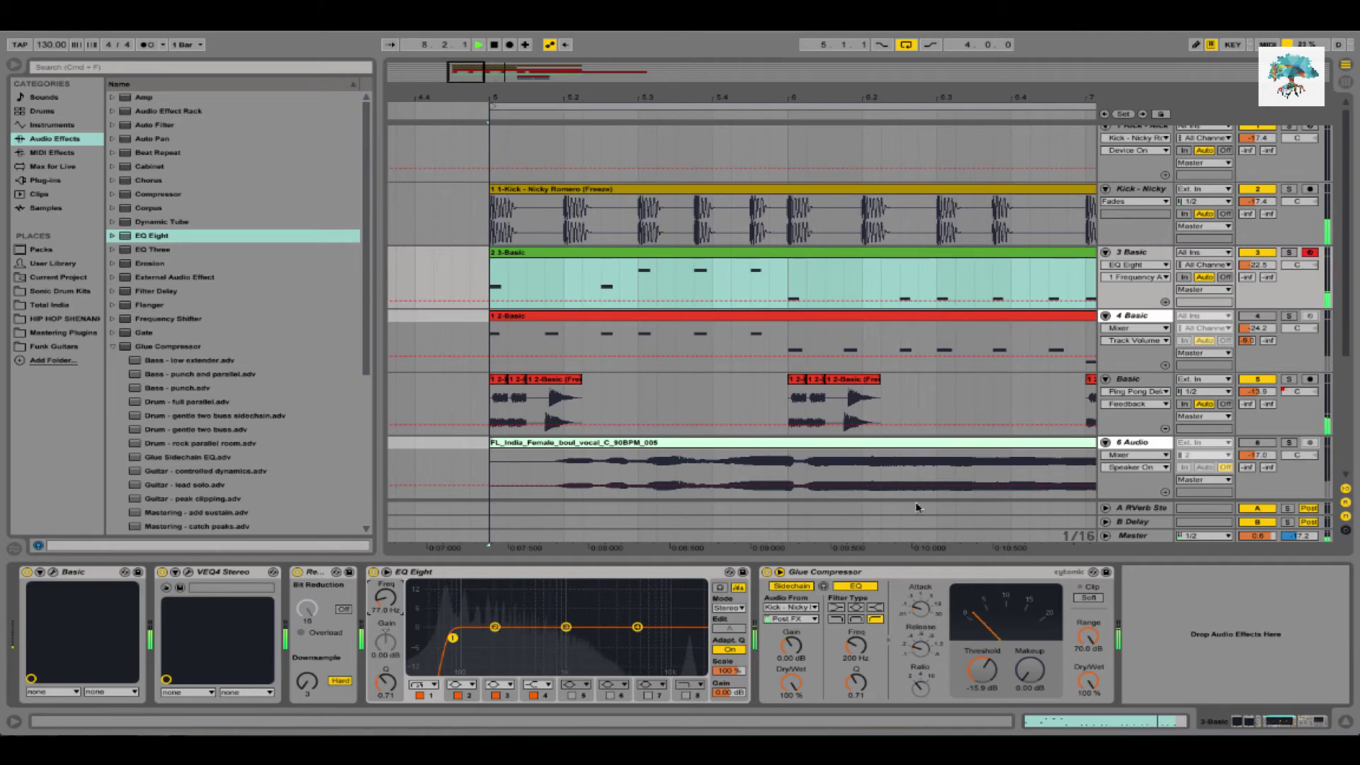
{"action": "key", "text": "space"}
Create a new MIDI track and place it directly above the vocal audio track
{"action": "scroll", "coordinate": [1105, 248], "scroll_direction": "down", "scroll_amount": 5}
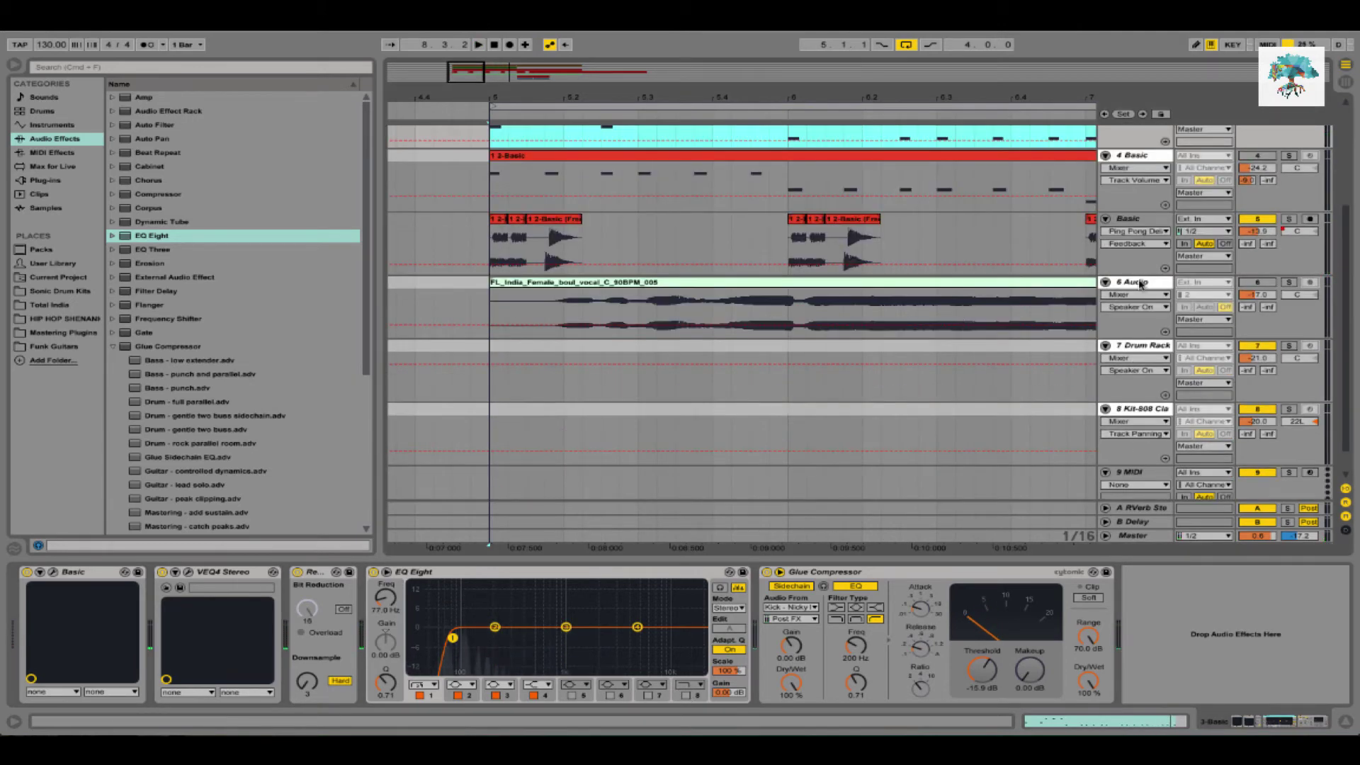
{"action": "left_click", "coordinate": [1139, 283]}
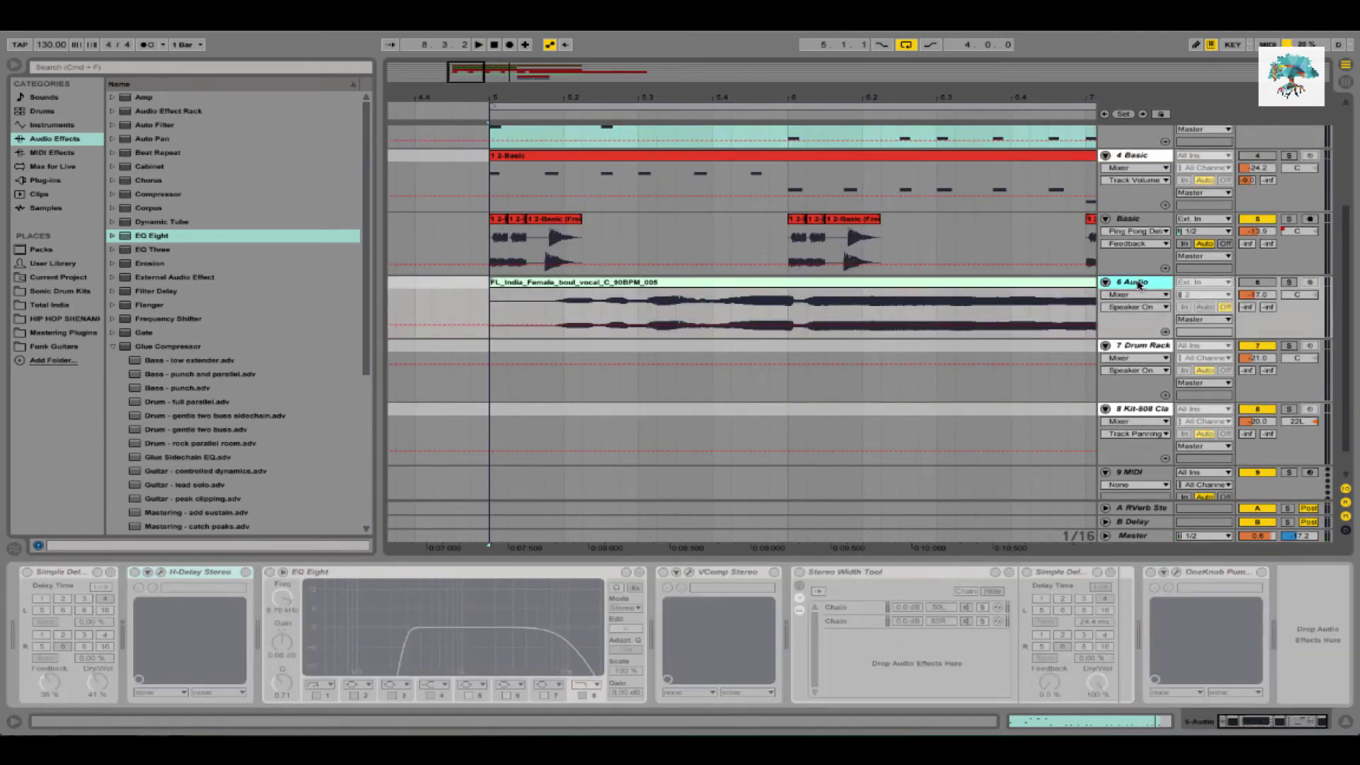
{"action": "key", "text": "super+shift+t"}
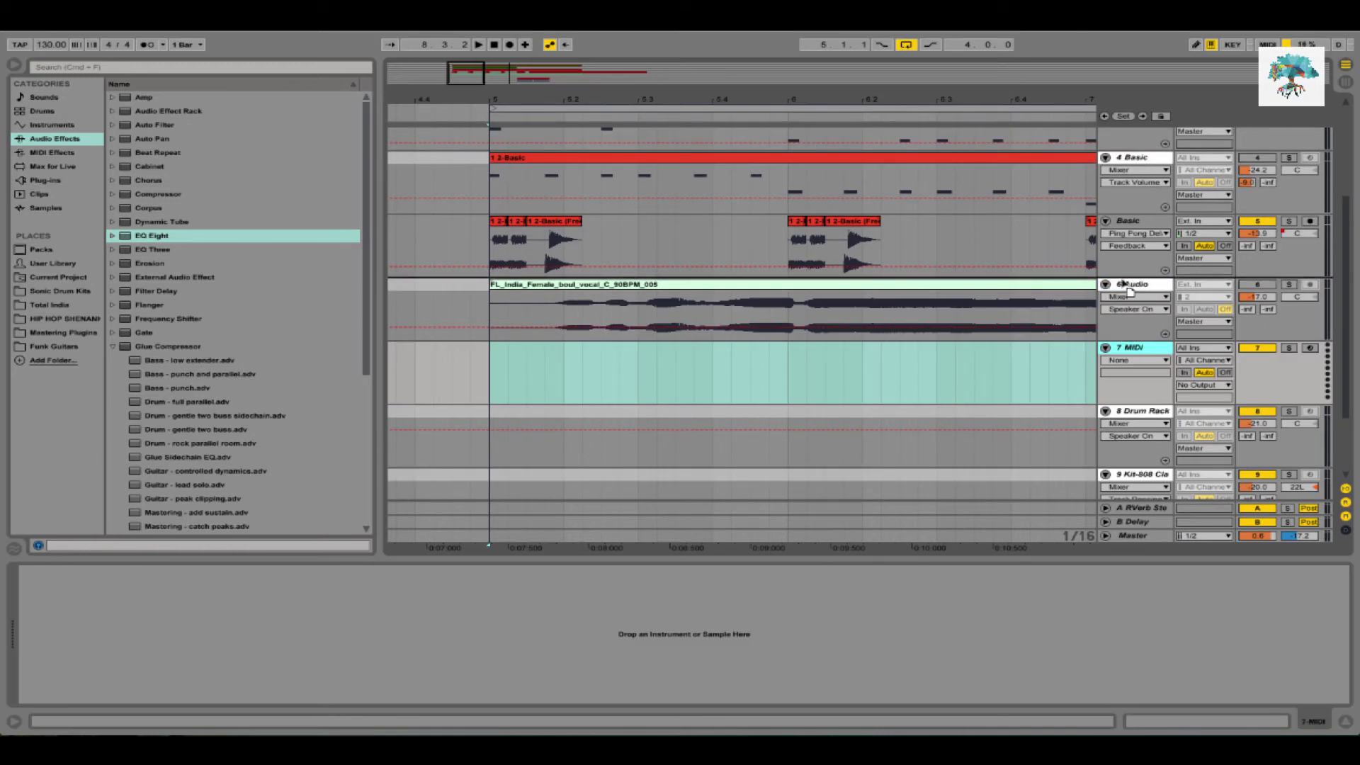
{"action": "left_click_drag", "start_coordinate": [1121, 279], "coordinate": [1121, 280]}
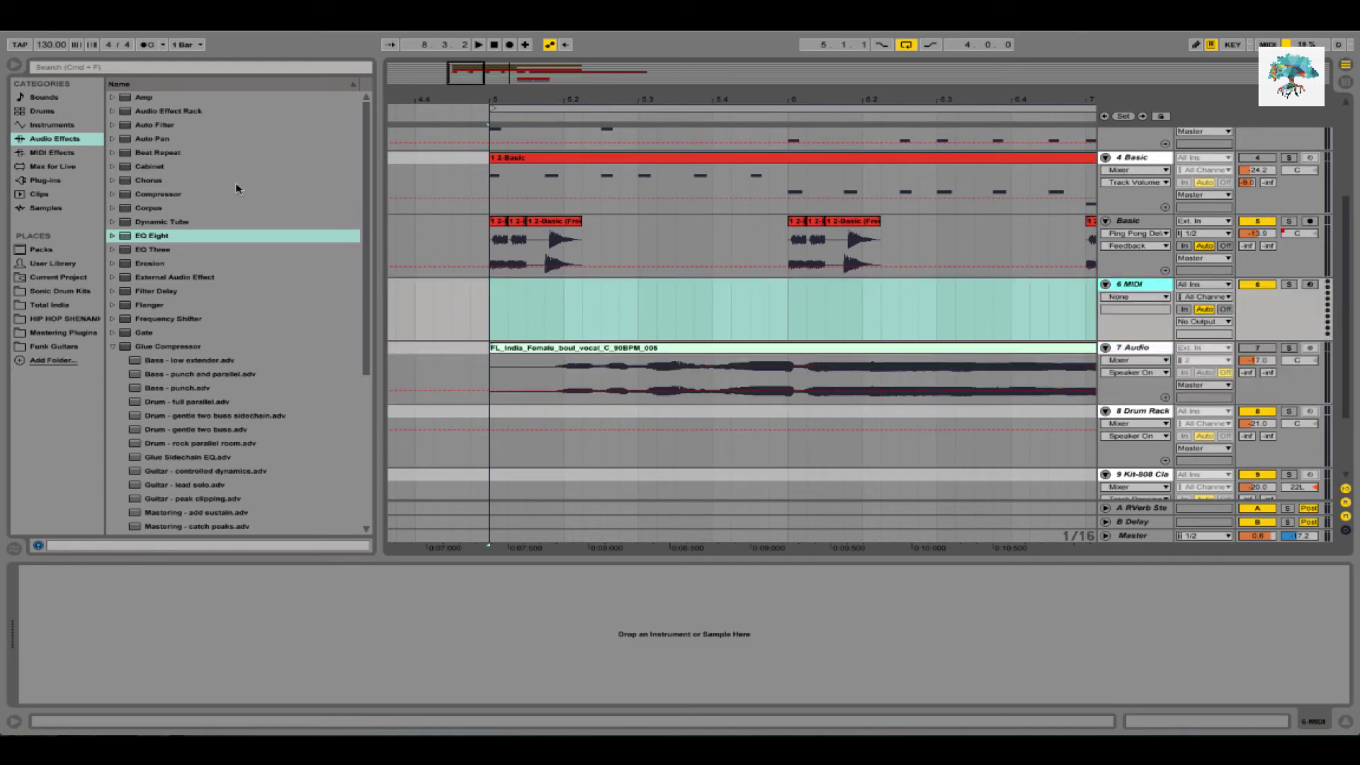
Browse the plug-ins and built-in instruments for the new MIDI track, collapsing the WaveShell-VST 9.3 and VST folders
{"action": "left_click", "coordinate": [45, 181]}
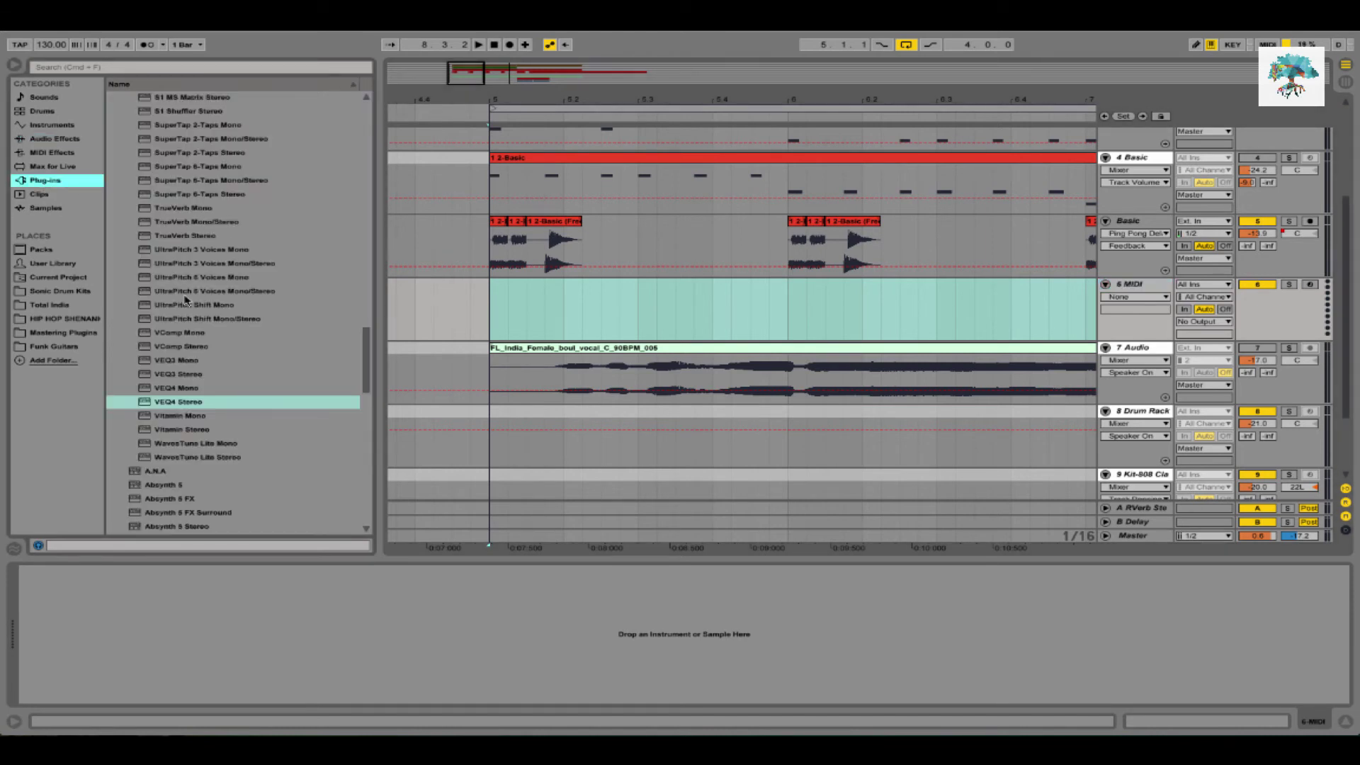
{"action": "scroll", "coordinate": [185, 301], "scroll_direction": "up", "scroll_amount": 20}
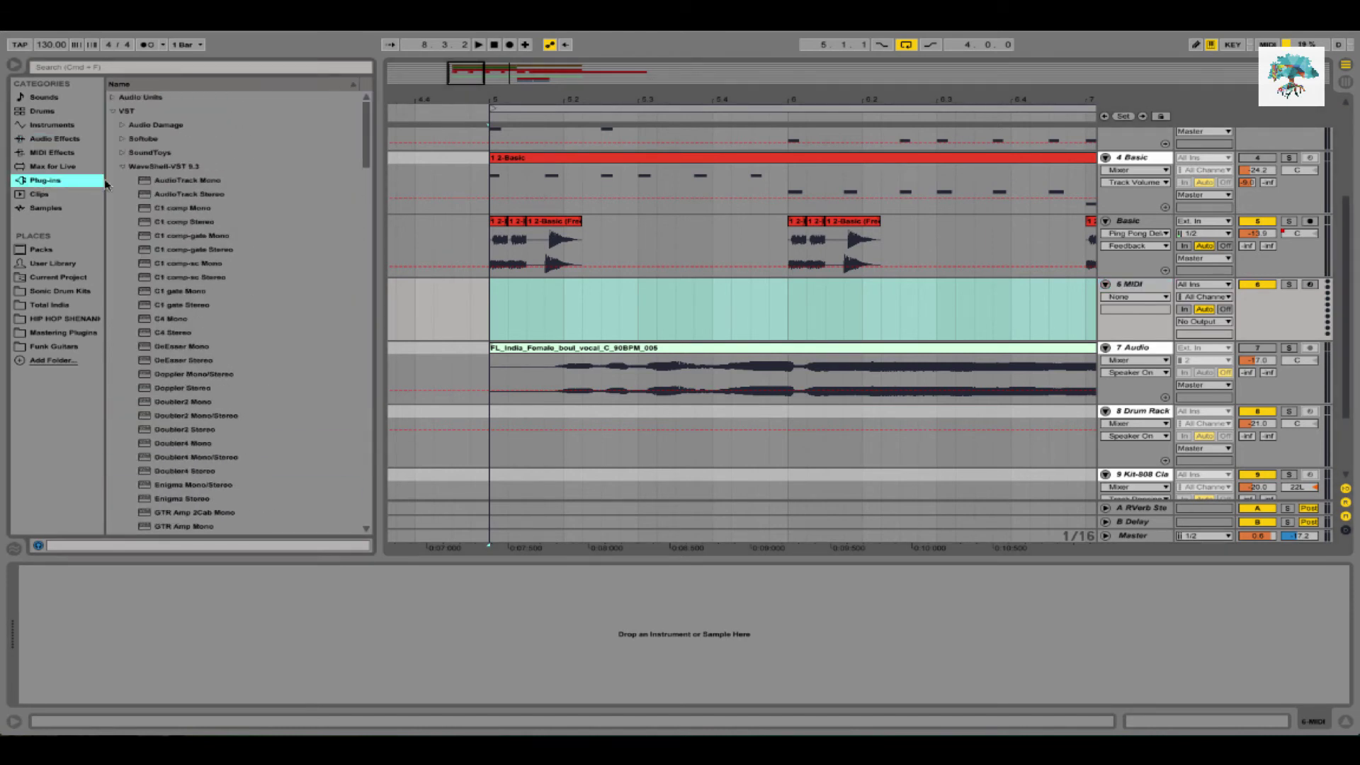
{"action": "left_click", "coordinate": [65, 126]}
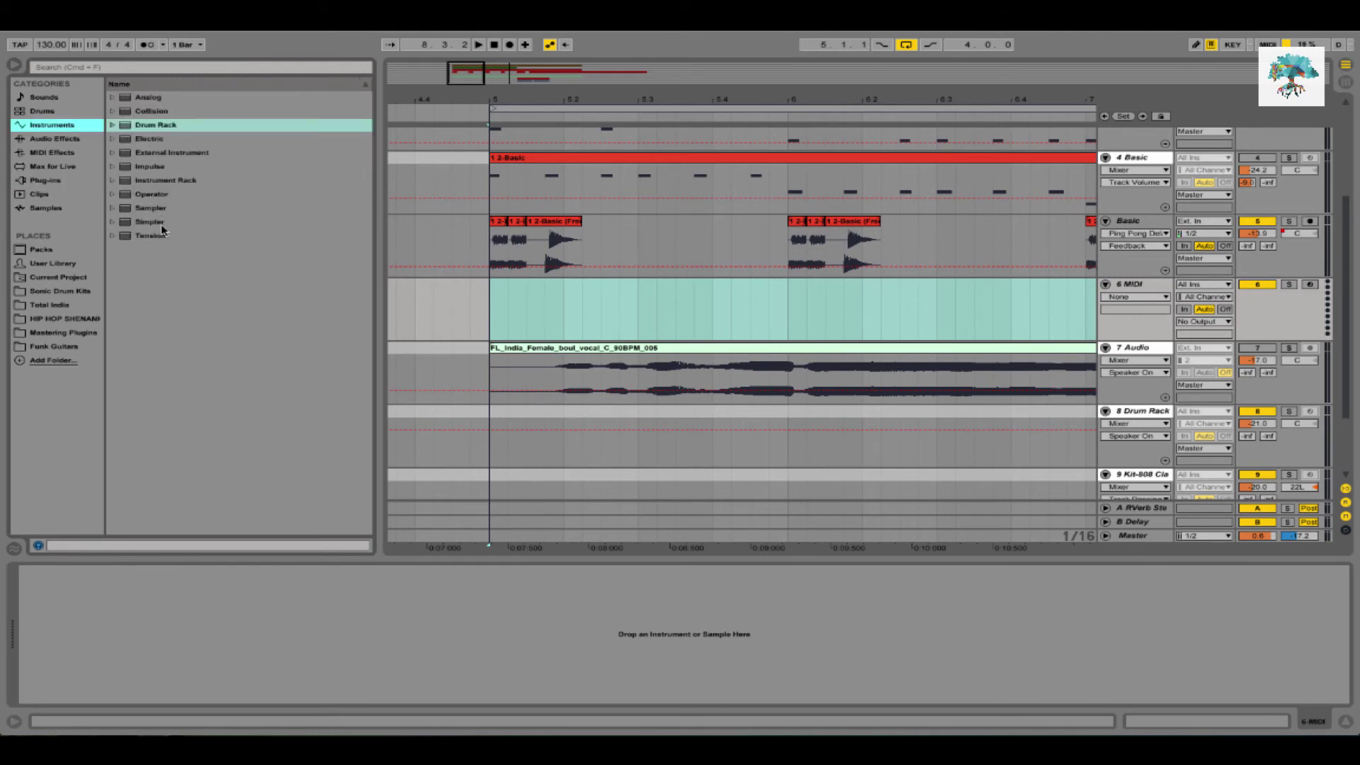
{"action": "left_click", "coordinate": [78, 180]}
{"action": "left_click", "coordinate": [124, 166]}
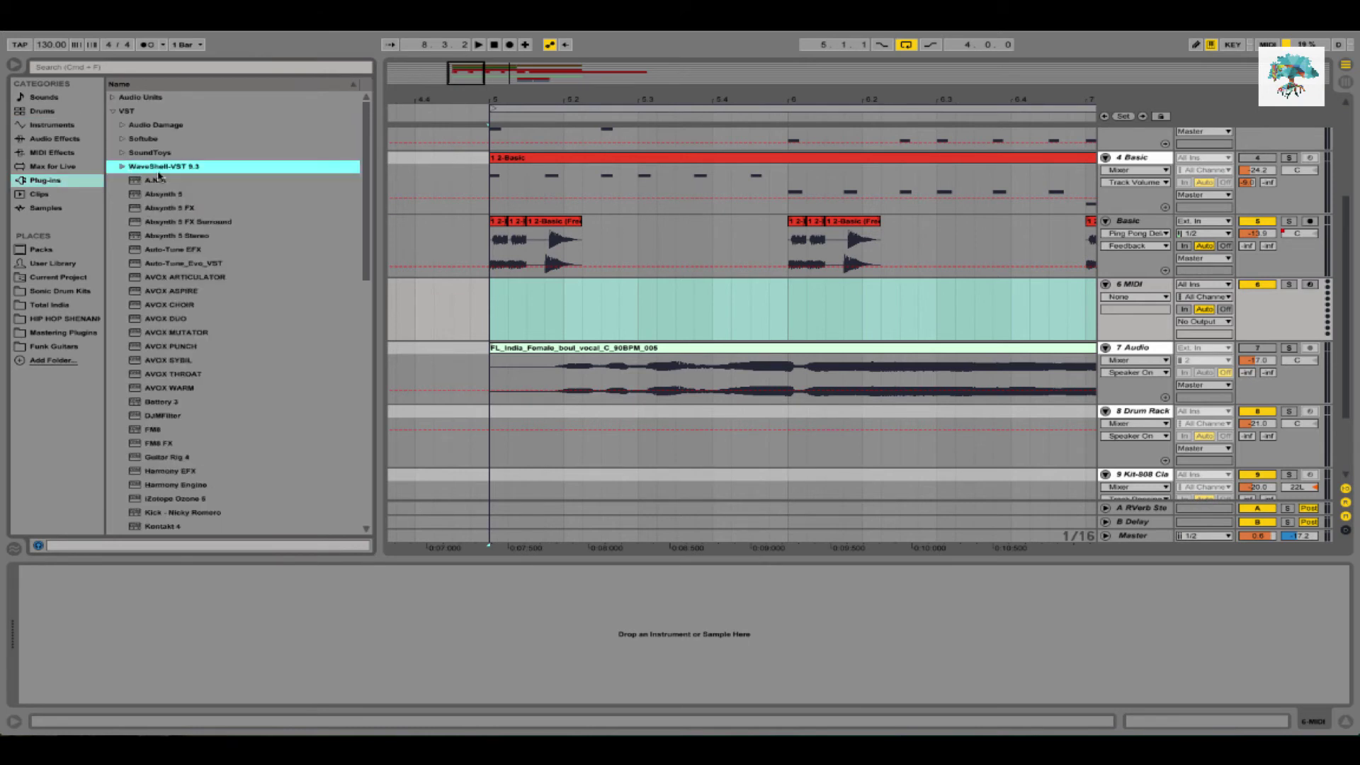
{"action": "left_click", "coordinate": [113, 111]}
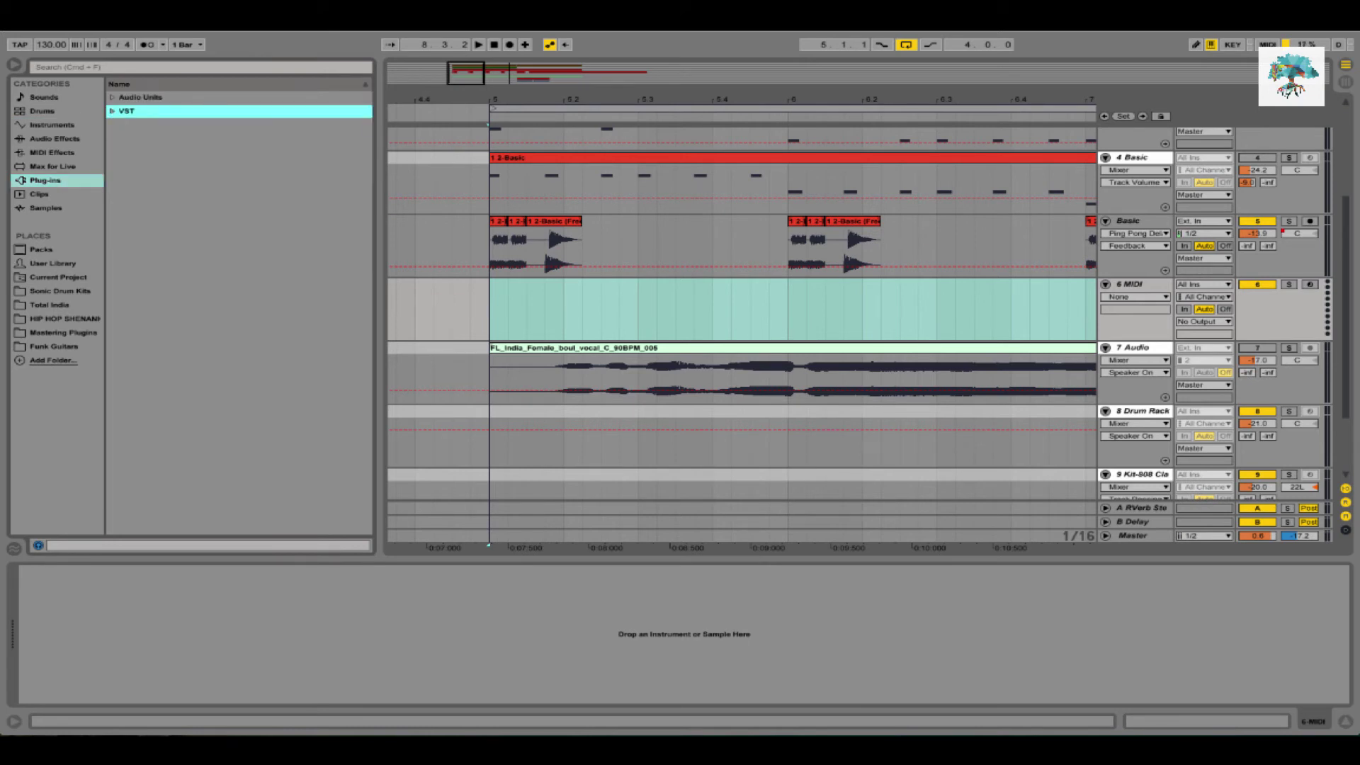
{"action": "left_click", "coordinate": [1011, 10]}
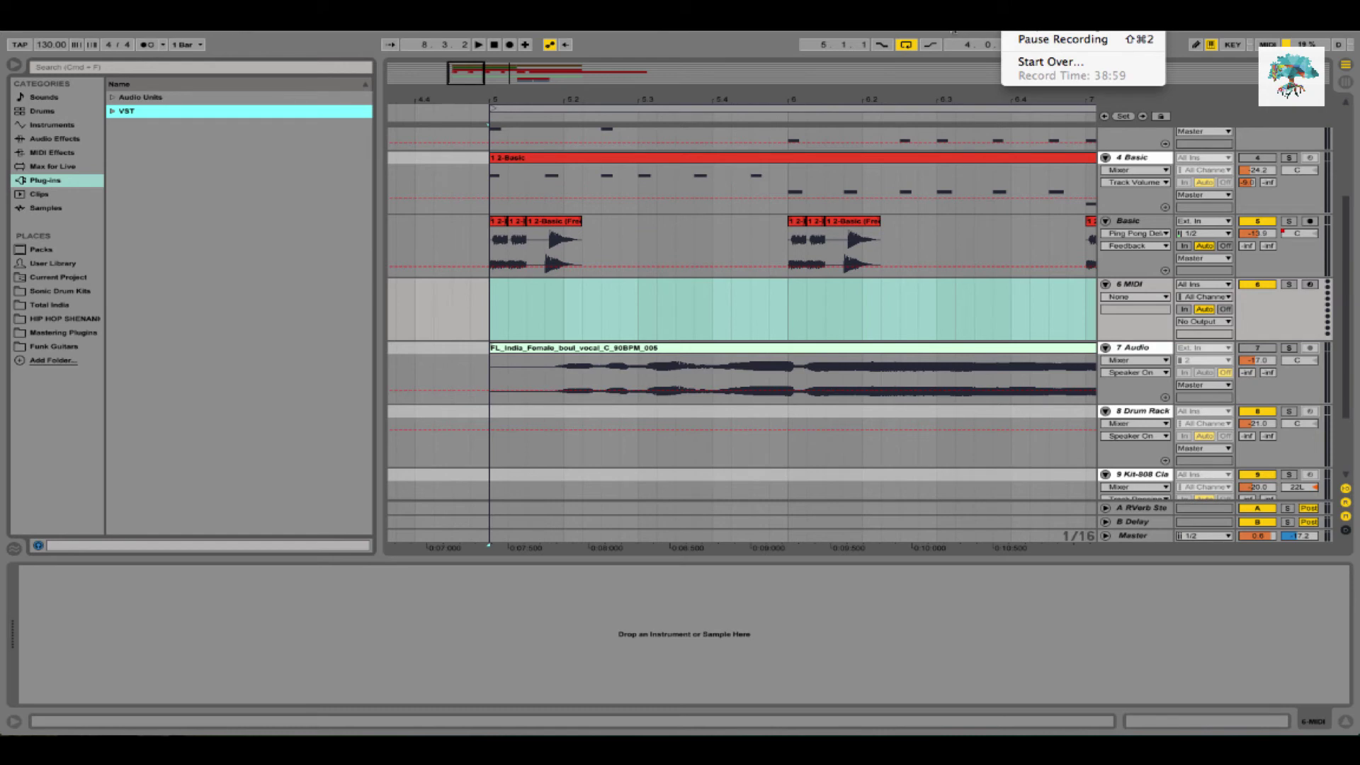
Load Native Instruments Massive from the Audio Units plug-ins onto the new 6 MIDI track
{"action": "key", "text": "Escape"}
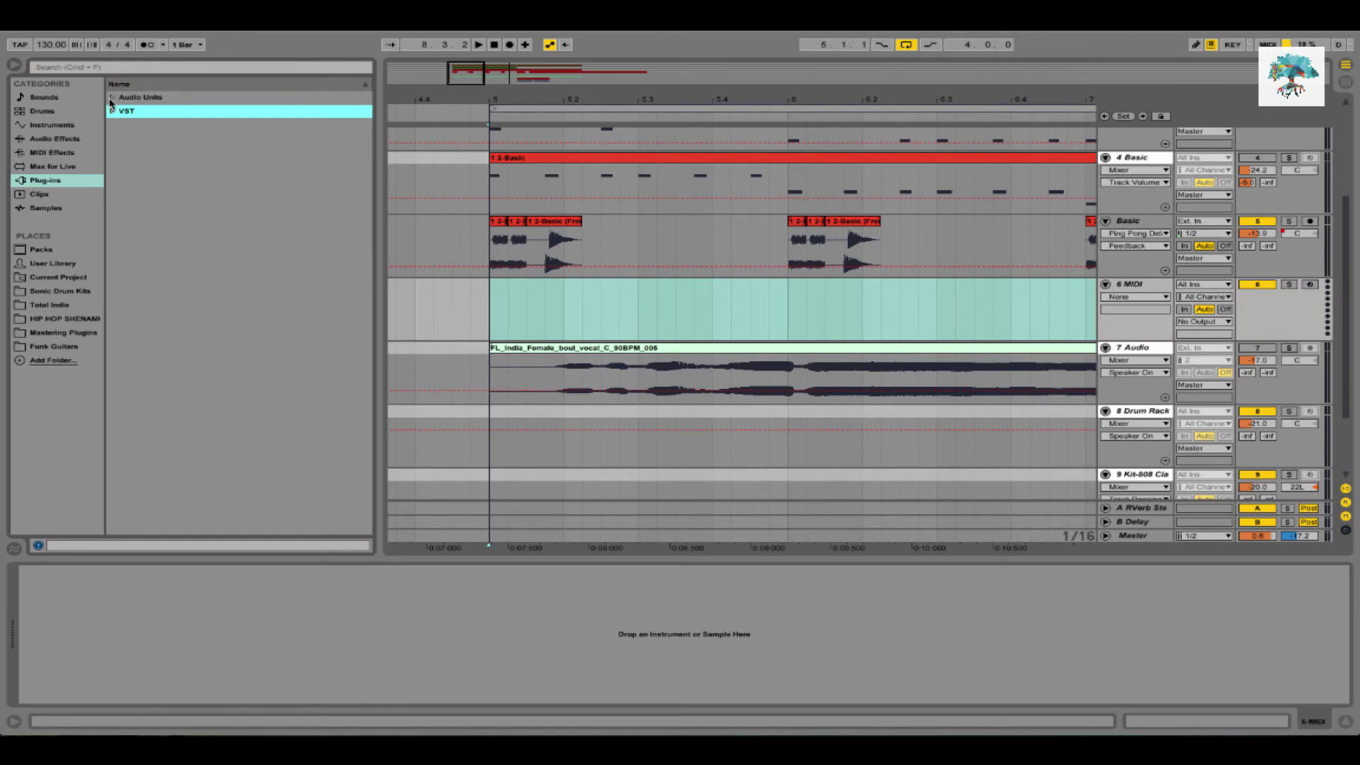
{"action": "left_click", "coordinate": [110, 99]}
{"action": "left_click", "coordinate": [111, 99]}
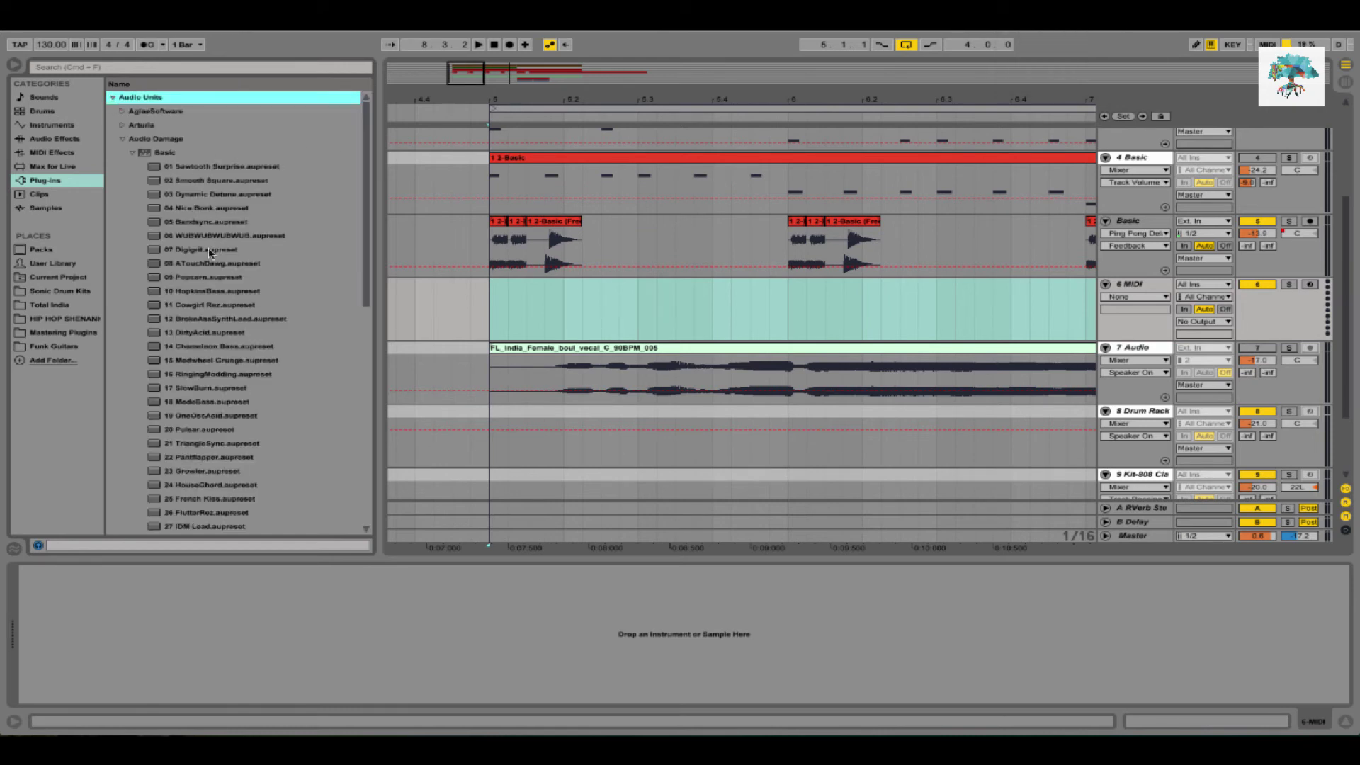
{"action": "left_click", "coordinate": [123, 140]}
{"action": "left_click", "coordinate": [123, 195]}
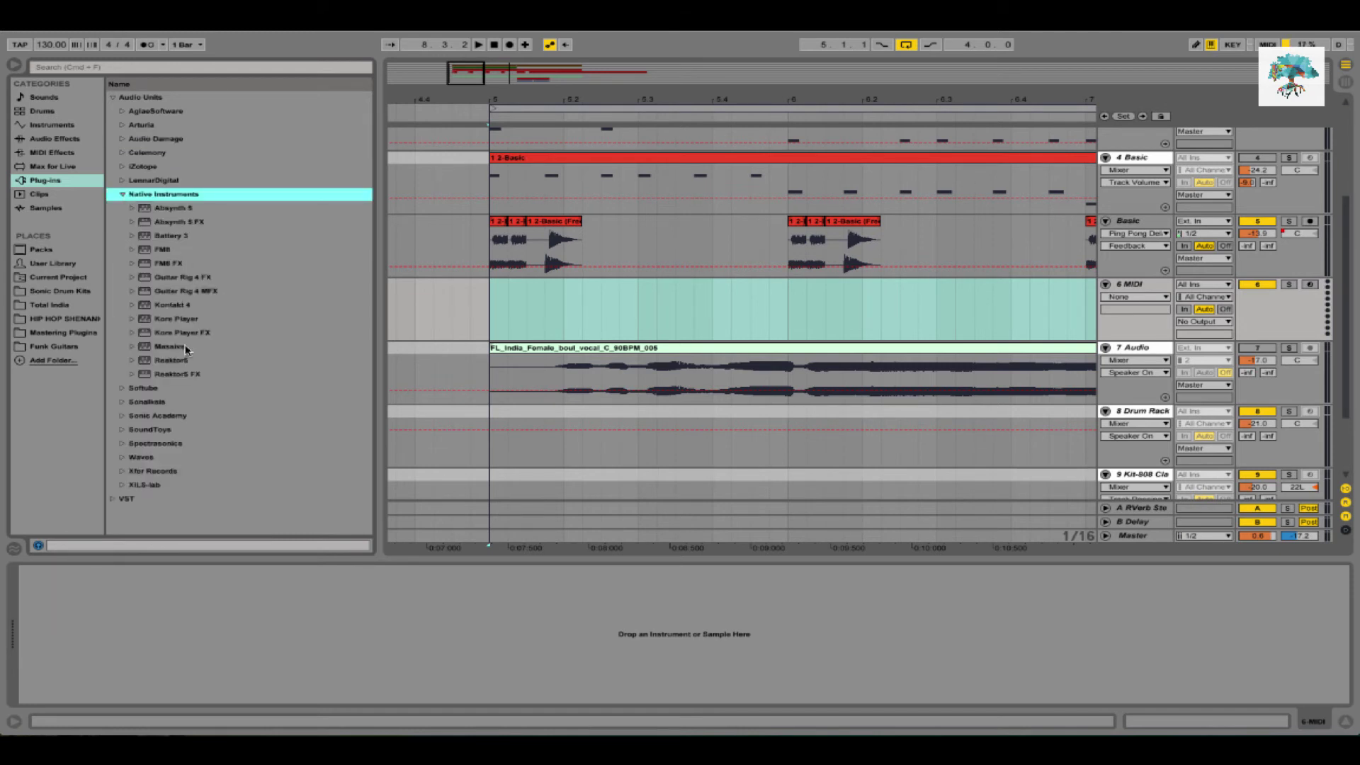
{"action": "left_click_drag", "start_coordinate": [186, 349], "coordinate": [428, 437]}
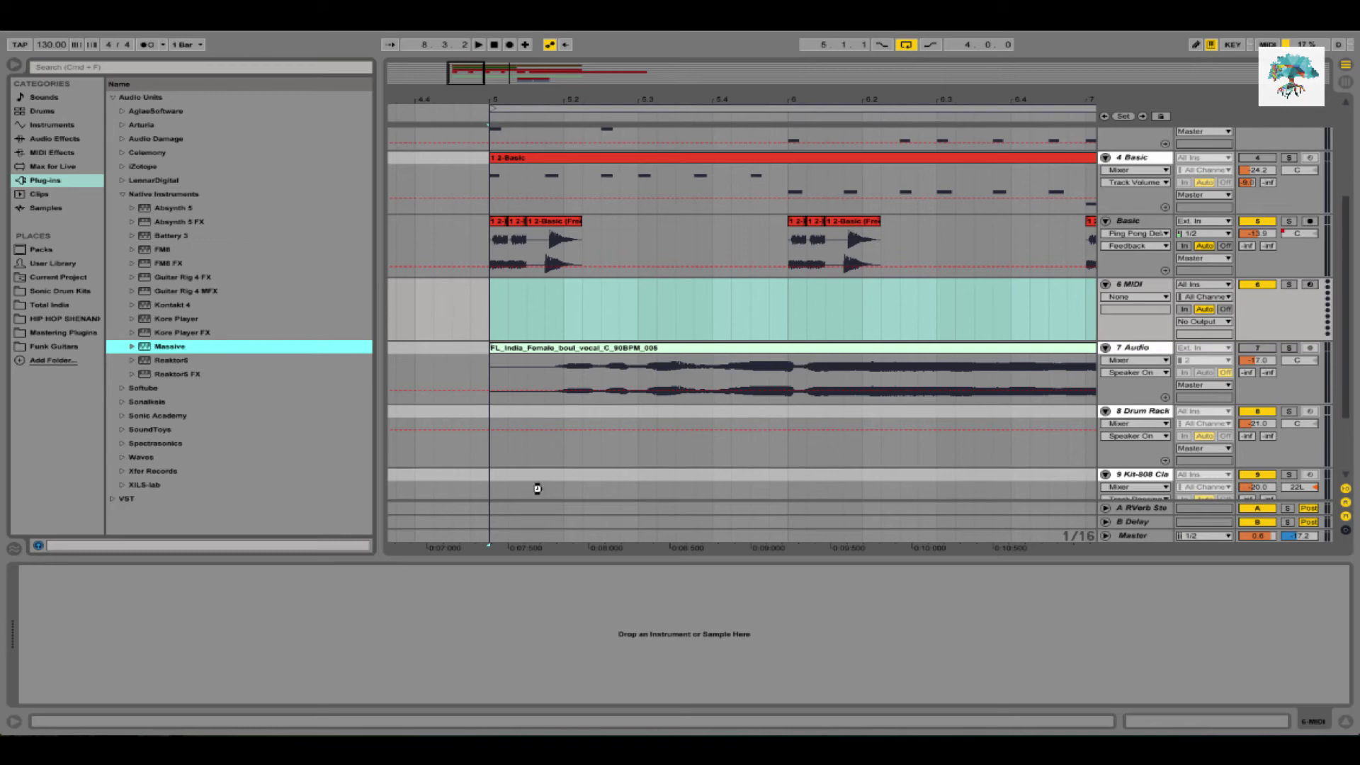
{"action": "left_click_drag", "start_coordinate": [537, 489], "coordinate": [535, 487]}
{"action": "left_click_drag", "start_coordinate": [761, 234], "coordinate": [757, 183]}
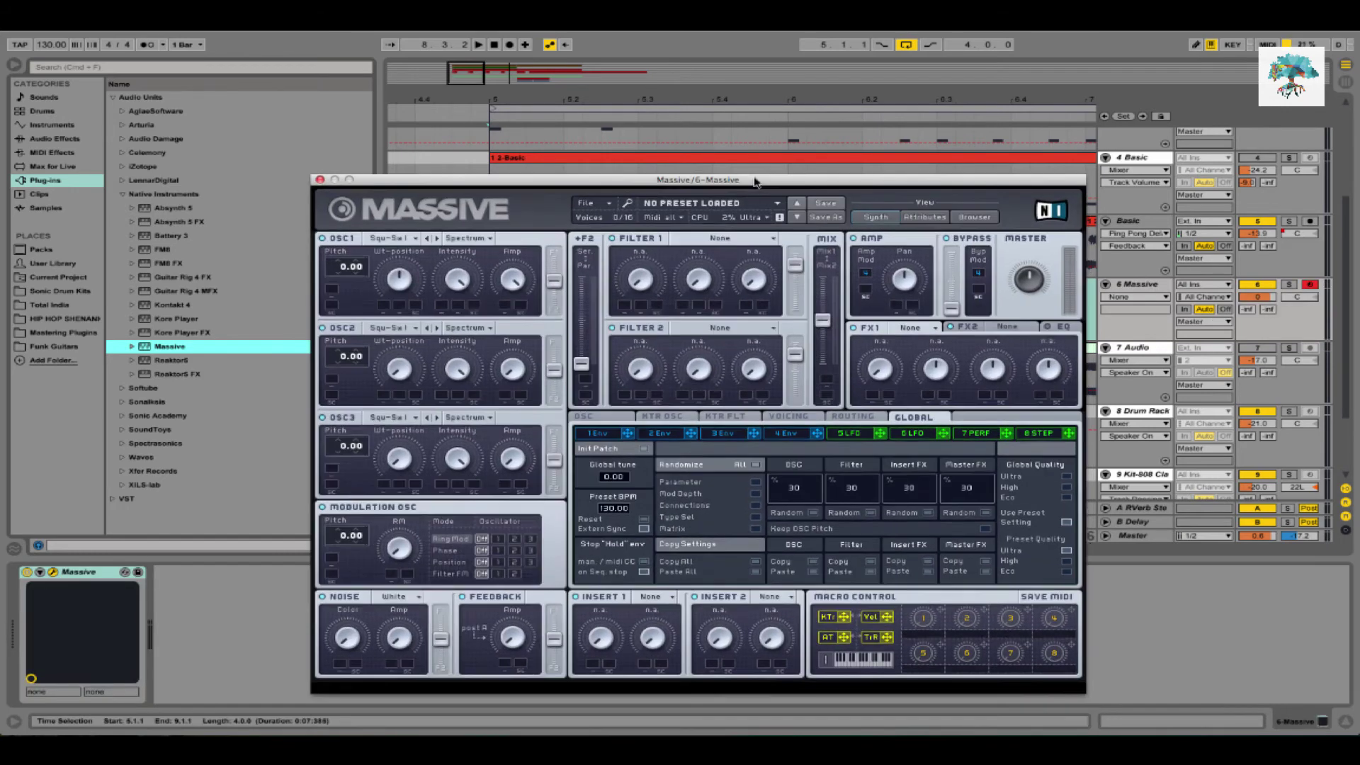
Load the Synth Pad preset Fresh Faced in Massive, lower the keyboard octave, and reduce the track volume to about -14 dB
{"action": "left_click", "coordinate": [974, 217]}
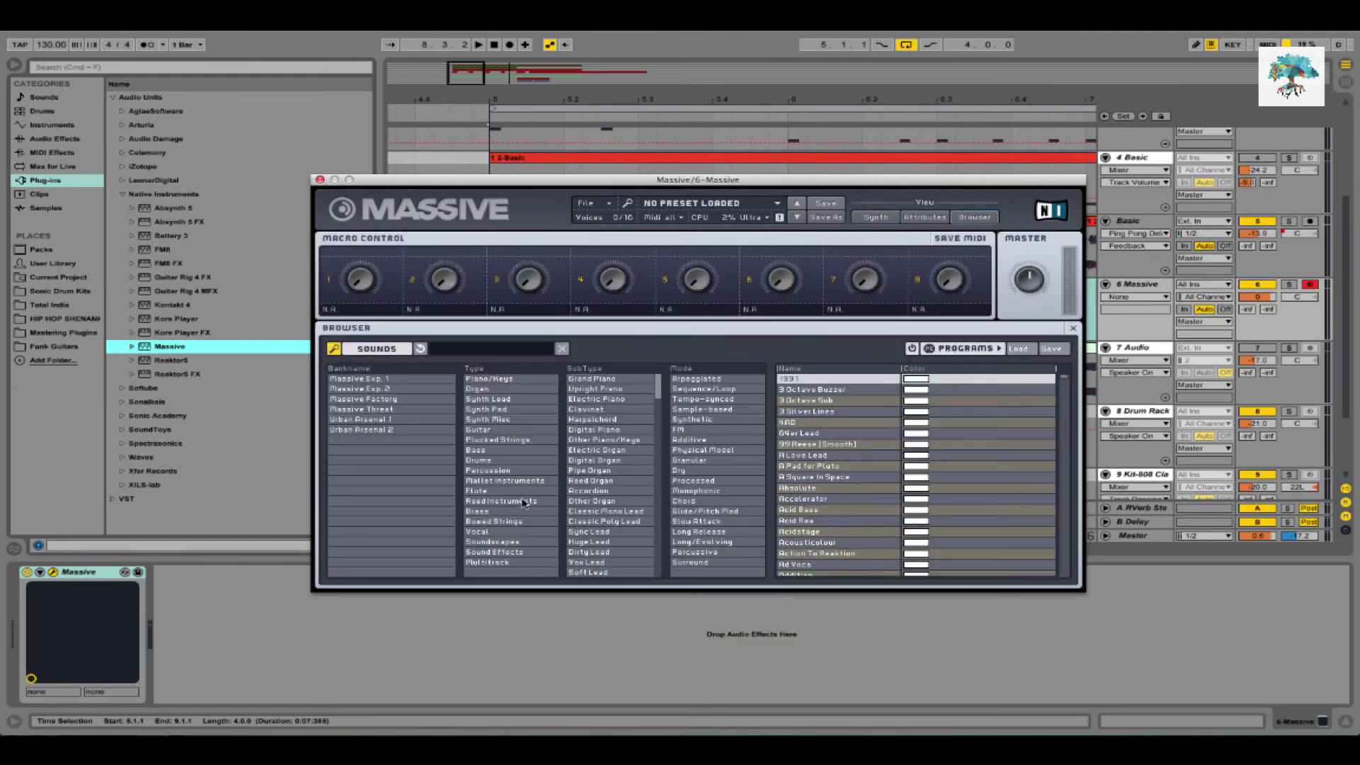
{"action": "left_click", "coordinate": [507, 410]}
{"action": "scroll", "coordinate": [816, 457], "scroll_direction": "down", "scroll_amount": 10}
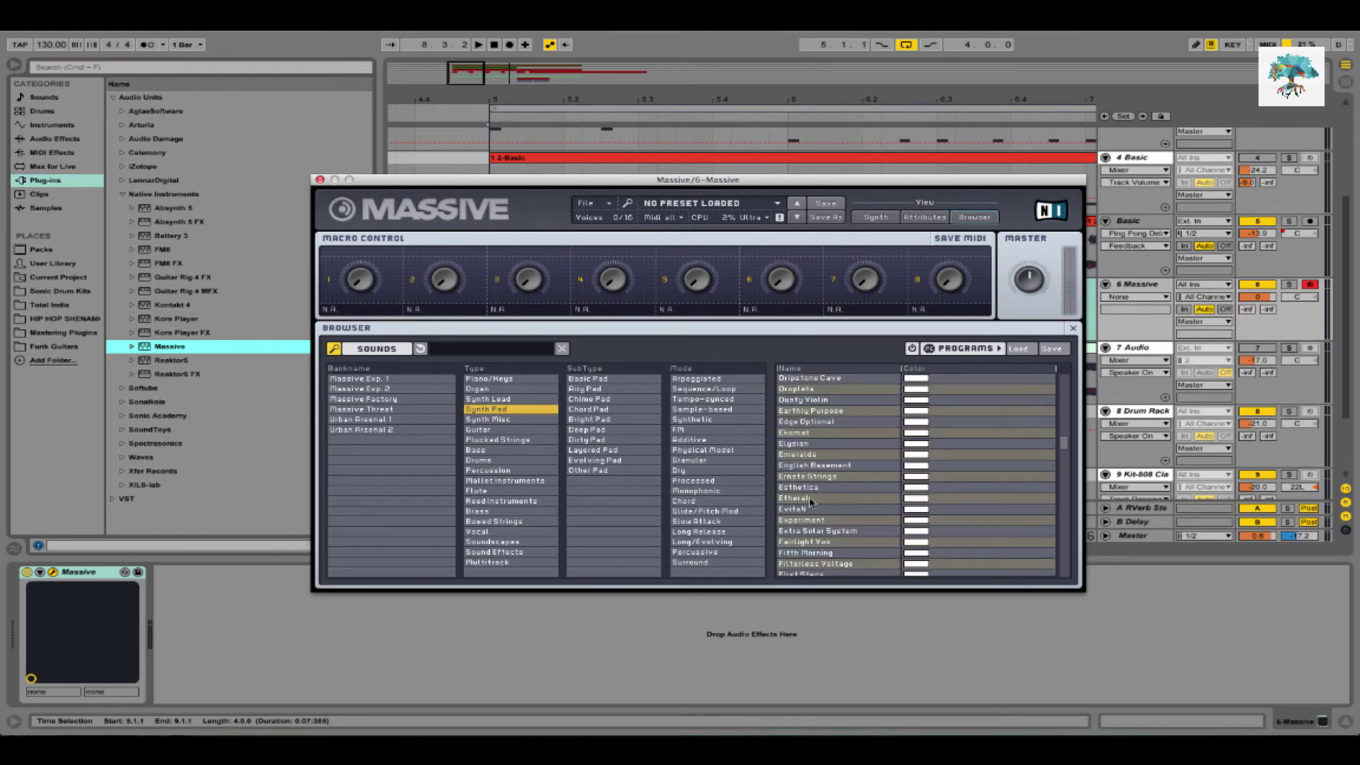
{"action": "scroll", "coordinate": [811, 502], "scroll_direction": "down", "scroll_amount": 5}
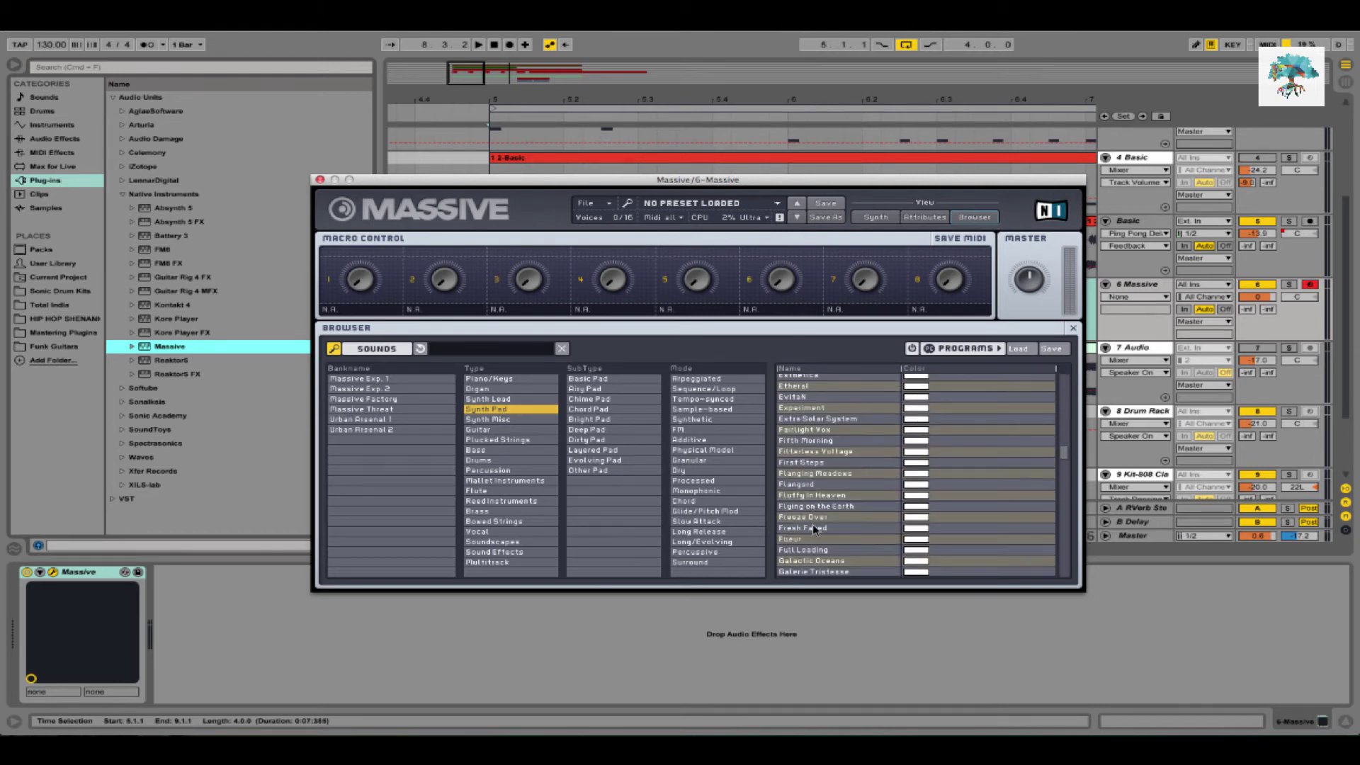
{"action": "left_click", "coordinate": [814, 529]}
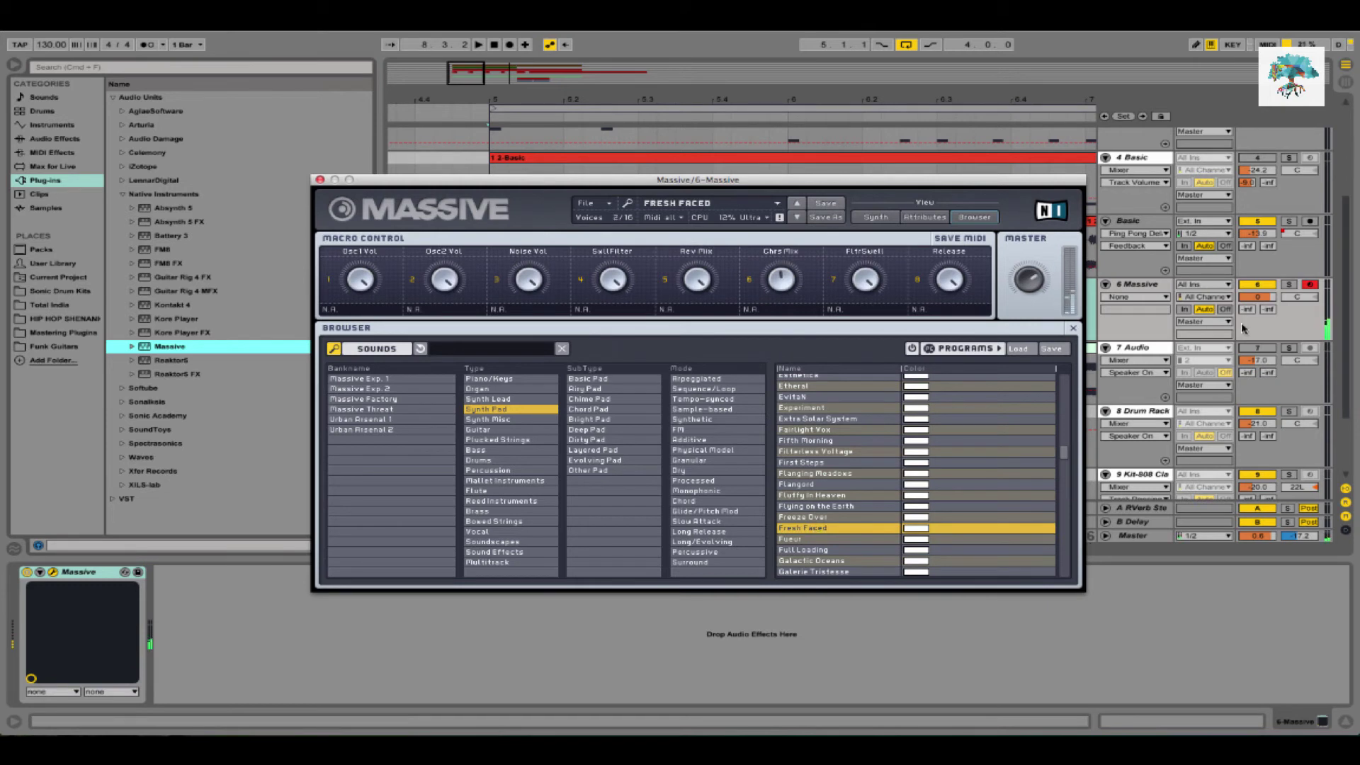
{"action": "key", "text": "z"}
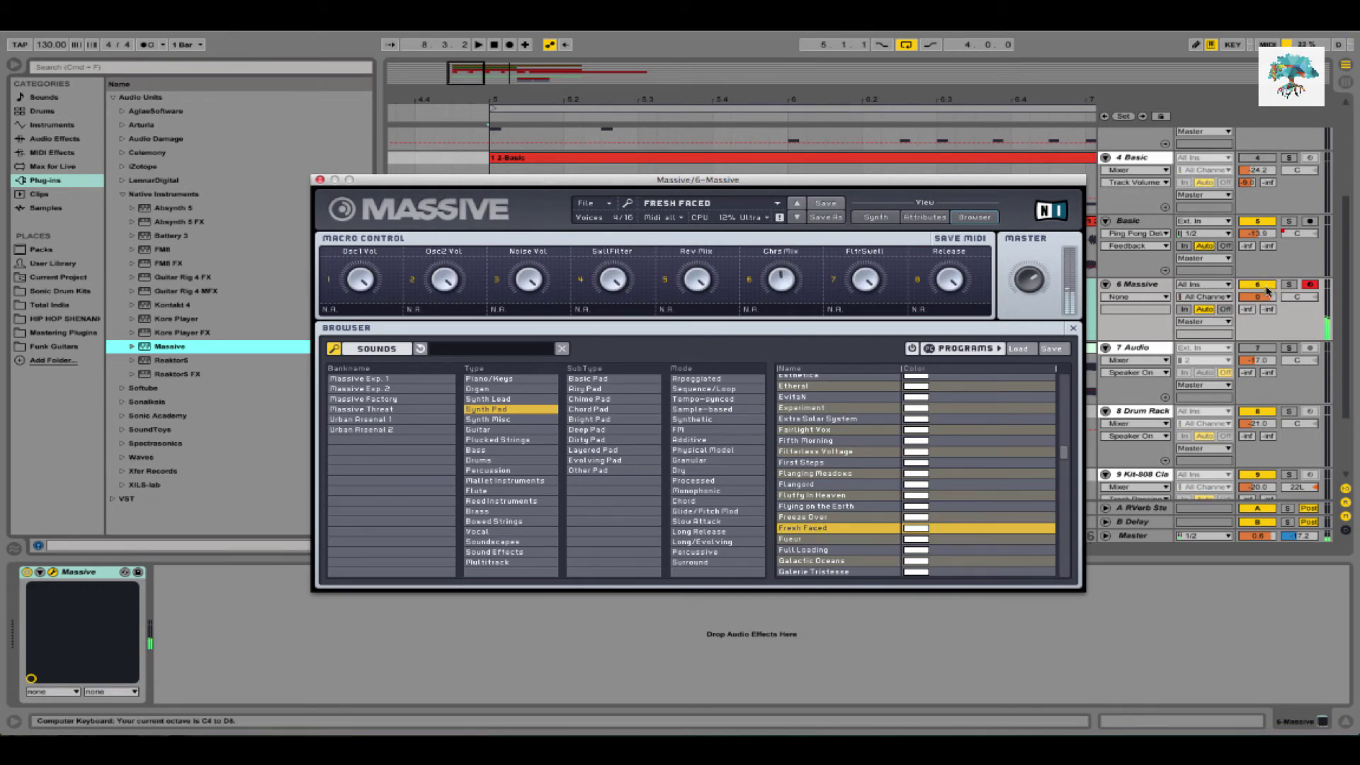
{"action": "left_click_drag", "start_coordinate": [1267, 291], "coordinate": [1268, 297]}
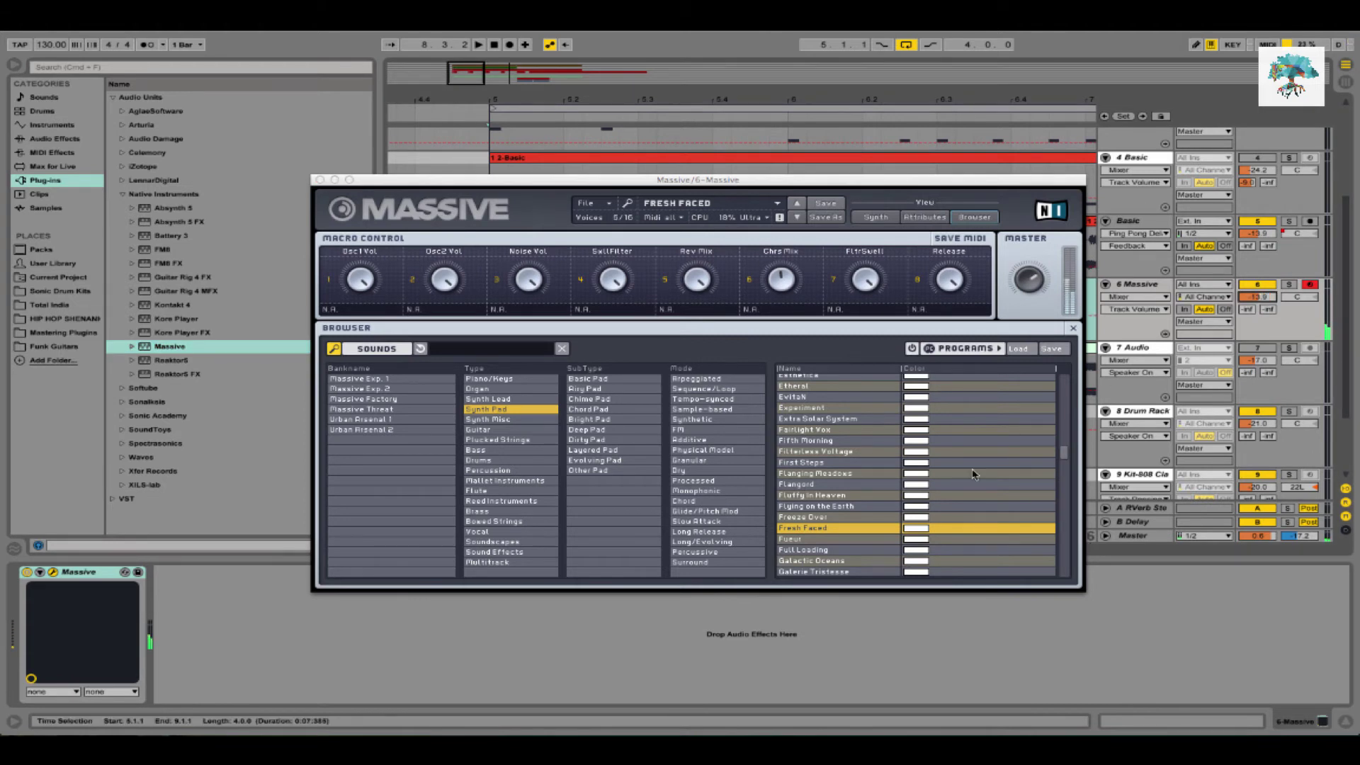
Audition the Synth Pad presets Gated Skywalker, Grey In Grey and Interlude in Massive
{"action": "scroll", "coordinate": [885, 508], "scroll_direction": "down", "scroll_amount": 4}
{"action": "left_click", "coordinate": [885, 503]}
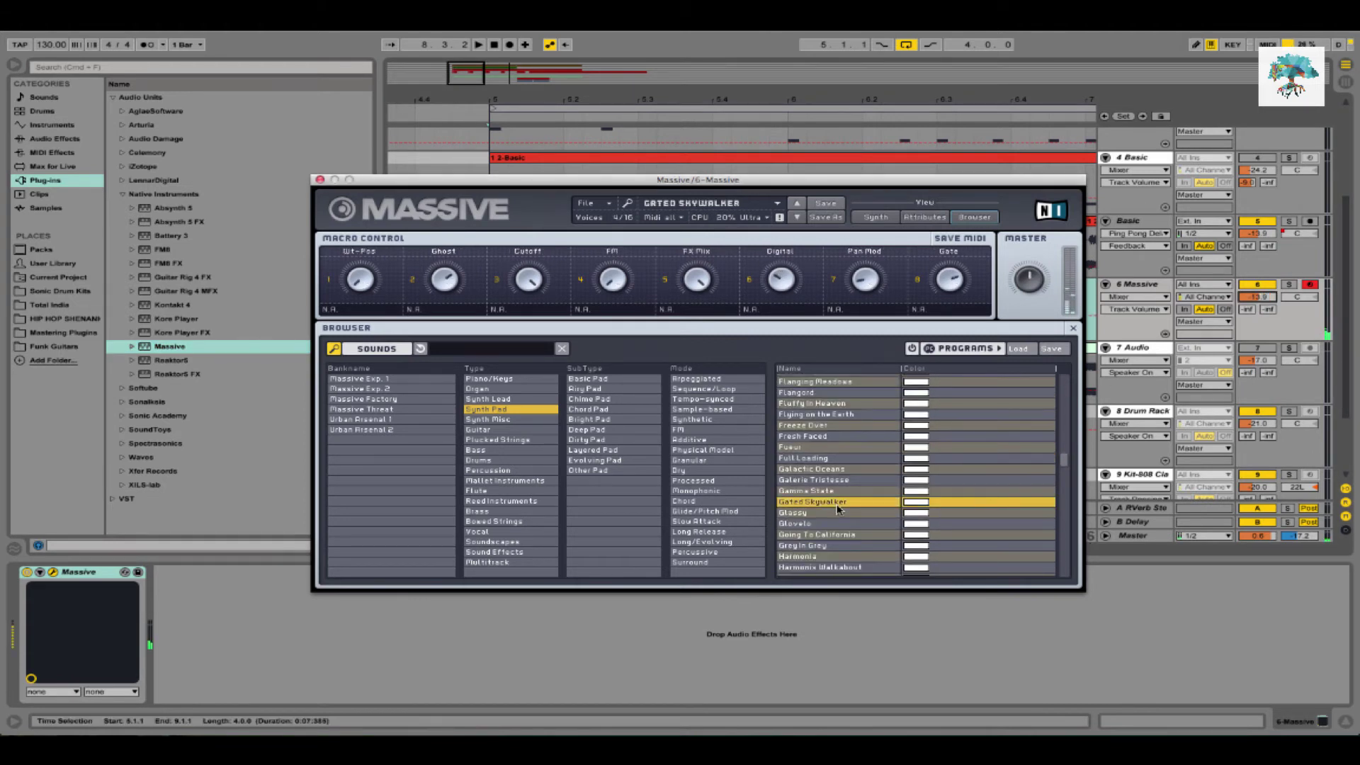
{"action": "scroll", "coordinate": [838, 509], "scroll_direction": "down", "scroll_amount": 4}
{"action": "left_click", "coordinate": [798, 457]}
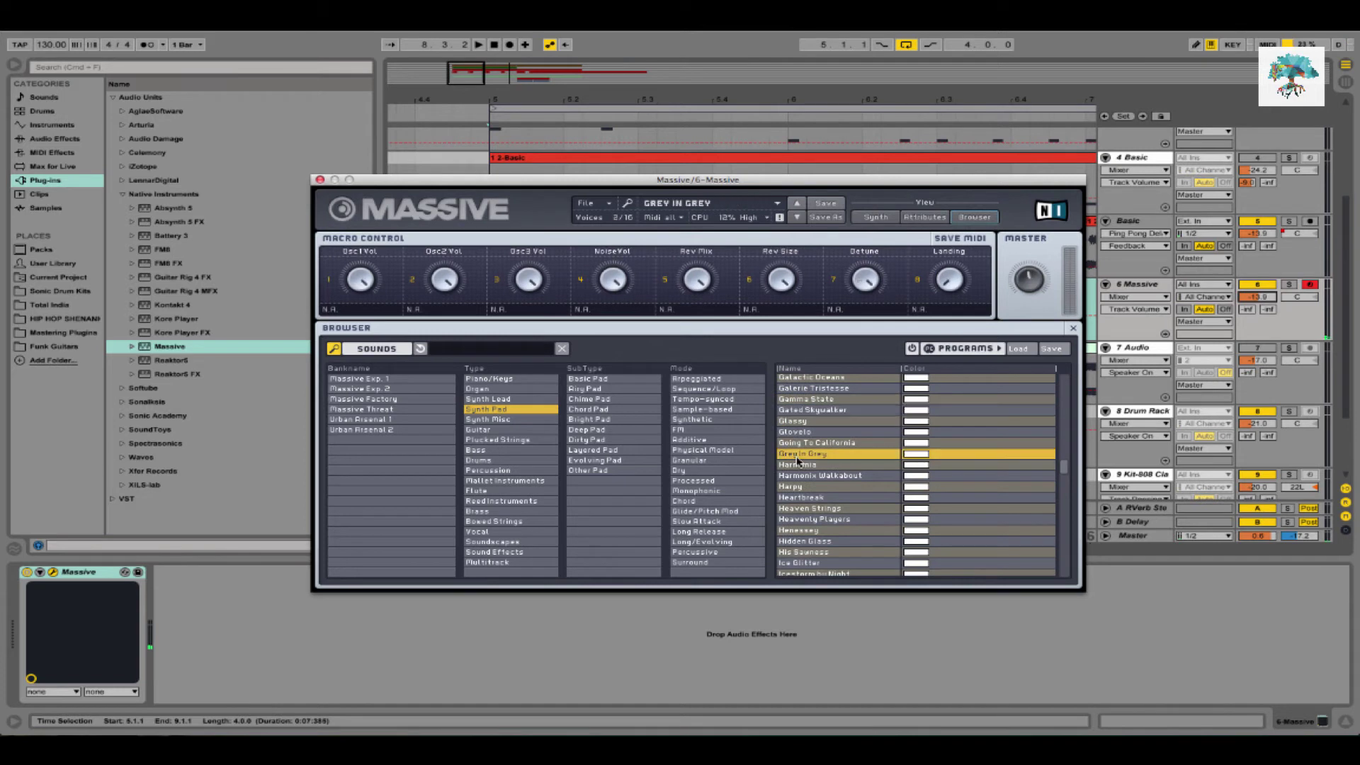
{"action": "scroll", "coordinate": [798, 467], "scroll_direction": "down", "scroll_amount": 5}
{"action": "left_click", "coordinate": [800, 495]}
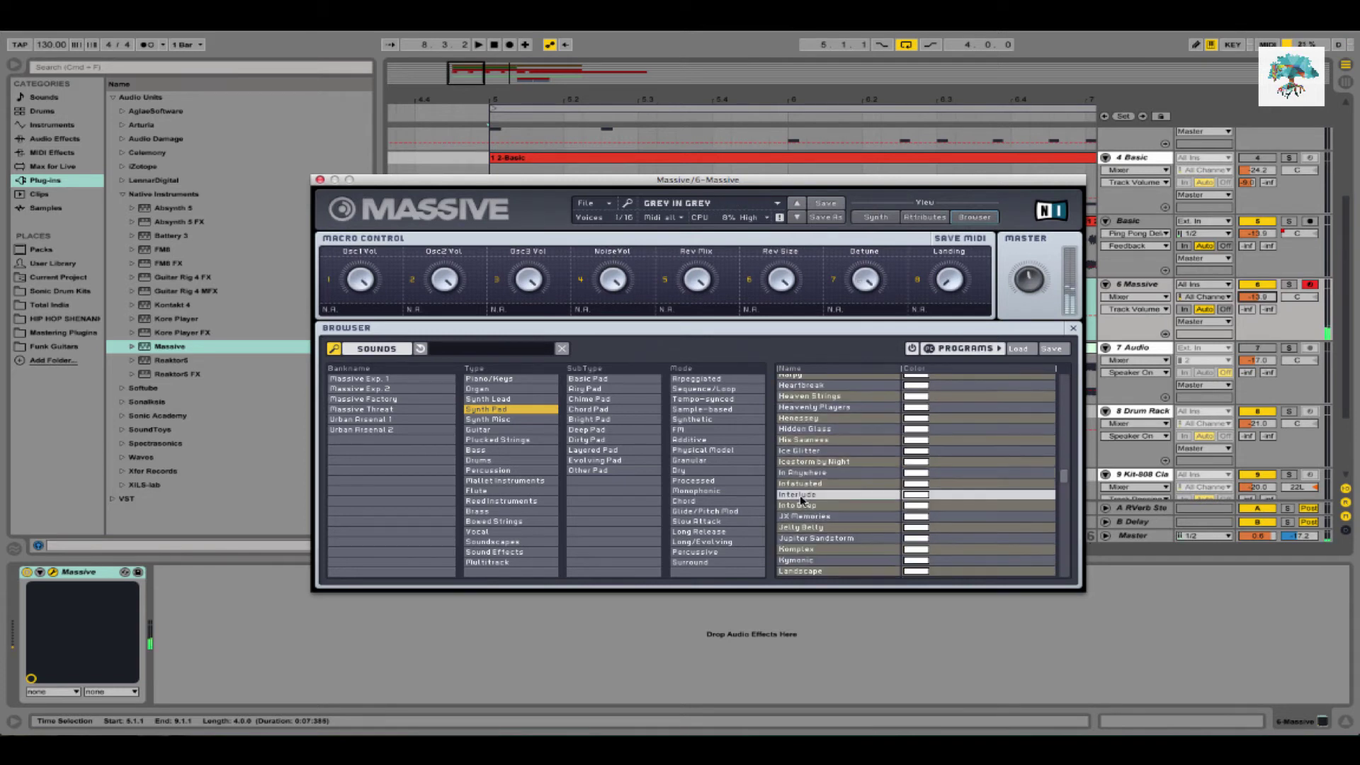
Load the Synth Lead preset Analogica in Massive, try it against playback, and close the plug-in window
{"action": "left_click", "coordinate": [484, 400]}
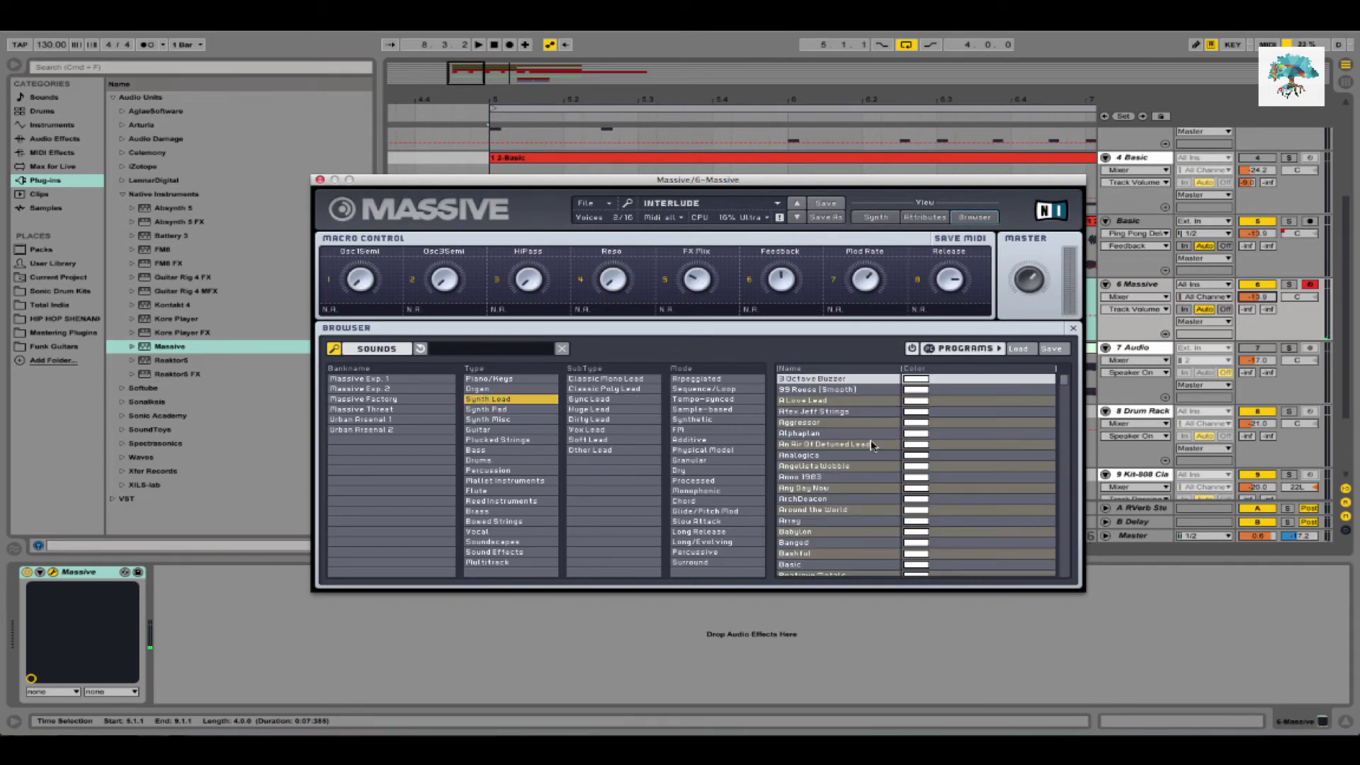
{"action": "left_click", "coordinate": [878, 455]}
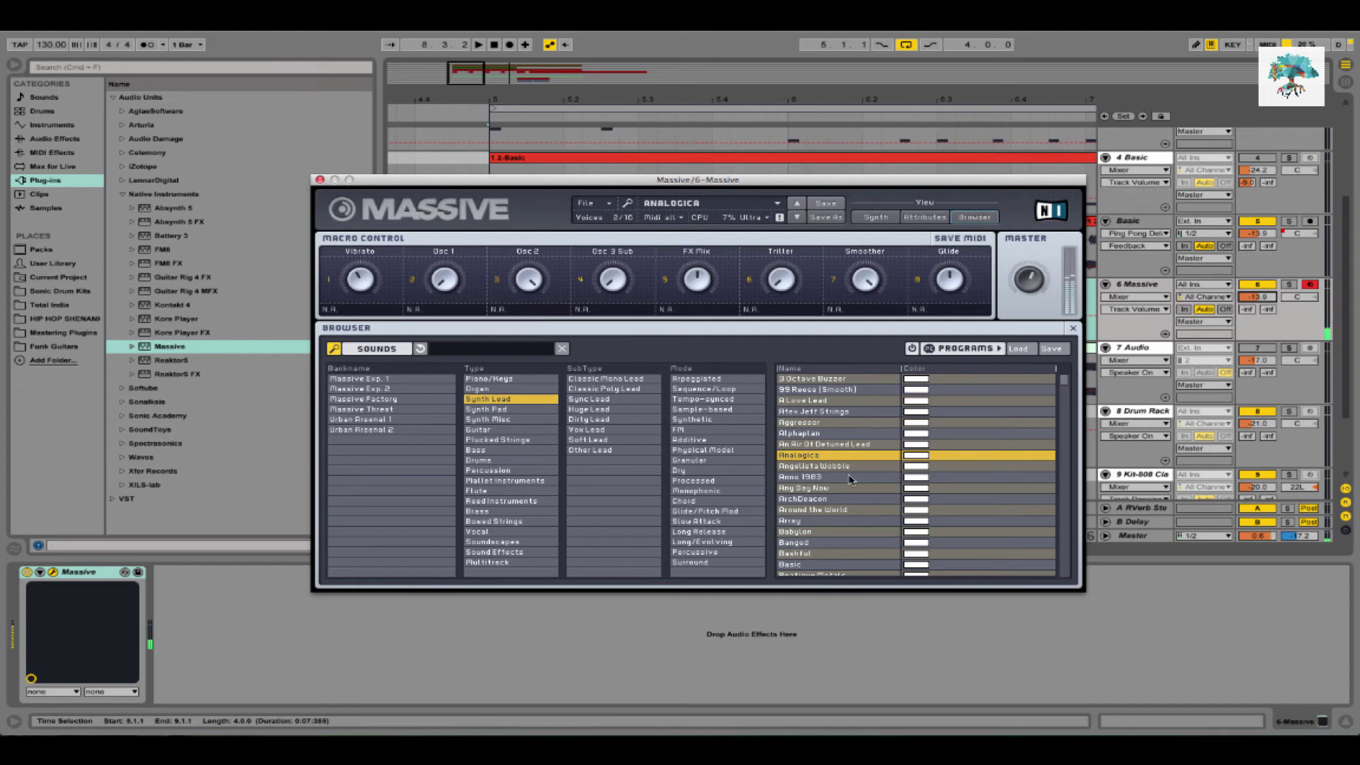
{"action": "key", "text": "space"}
{"action": "left_click", "coordinate": [320, 179]}
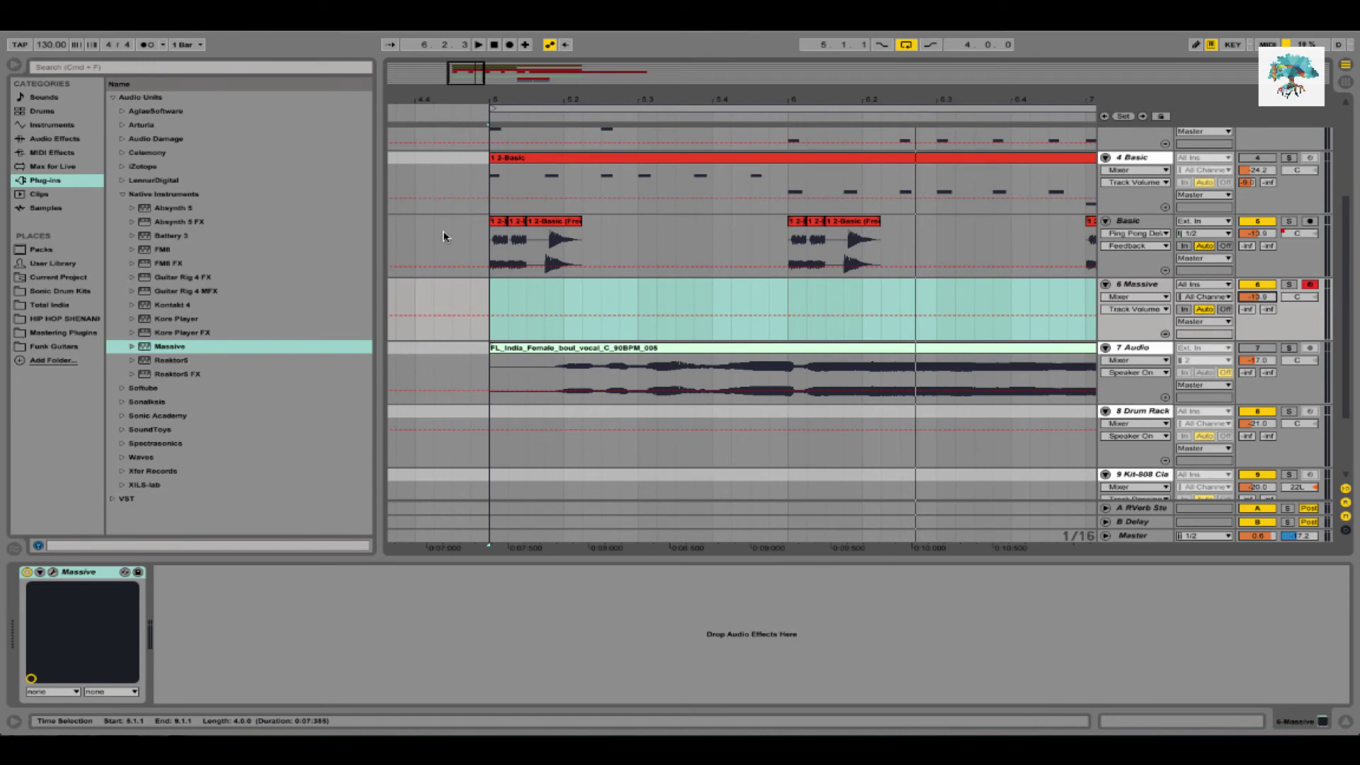
Record a MIDI part on the 6 Massive track from the start of bar 5
{"action": "left_click", "coordinate": [488, 303]}
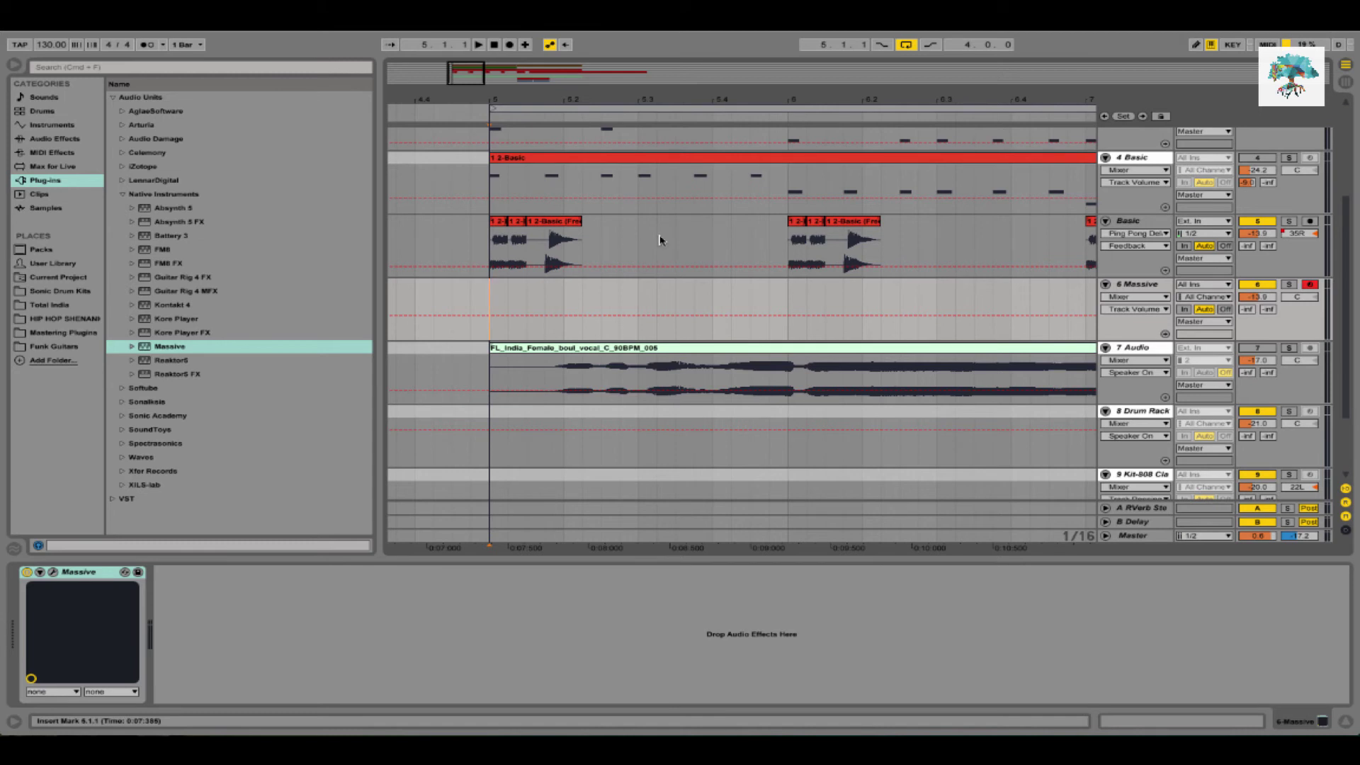
{"action": "key", "text": "F9"}
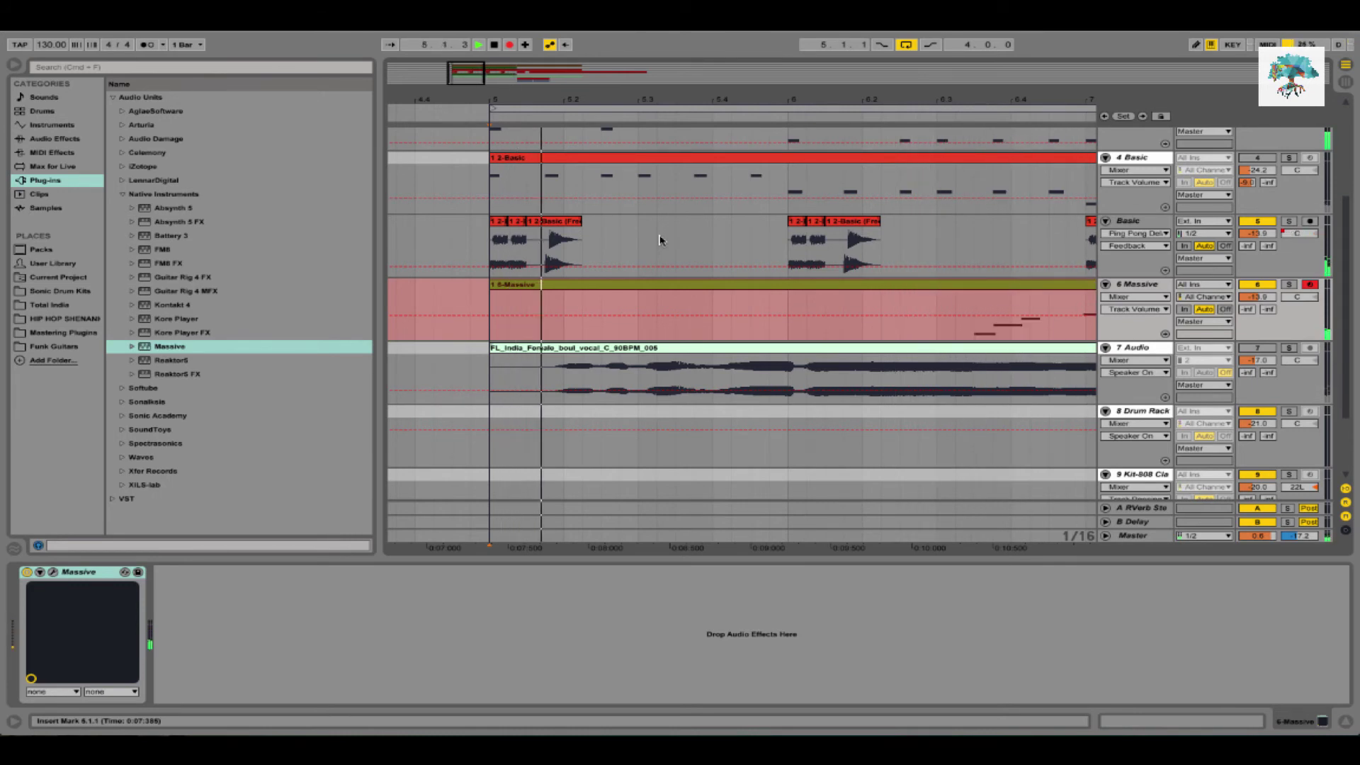
{"action": "key", "text": "space"}
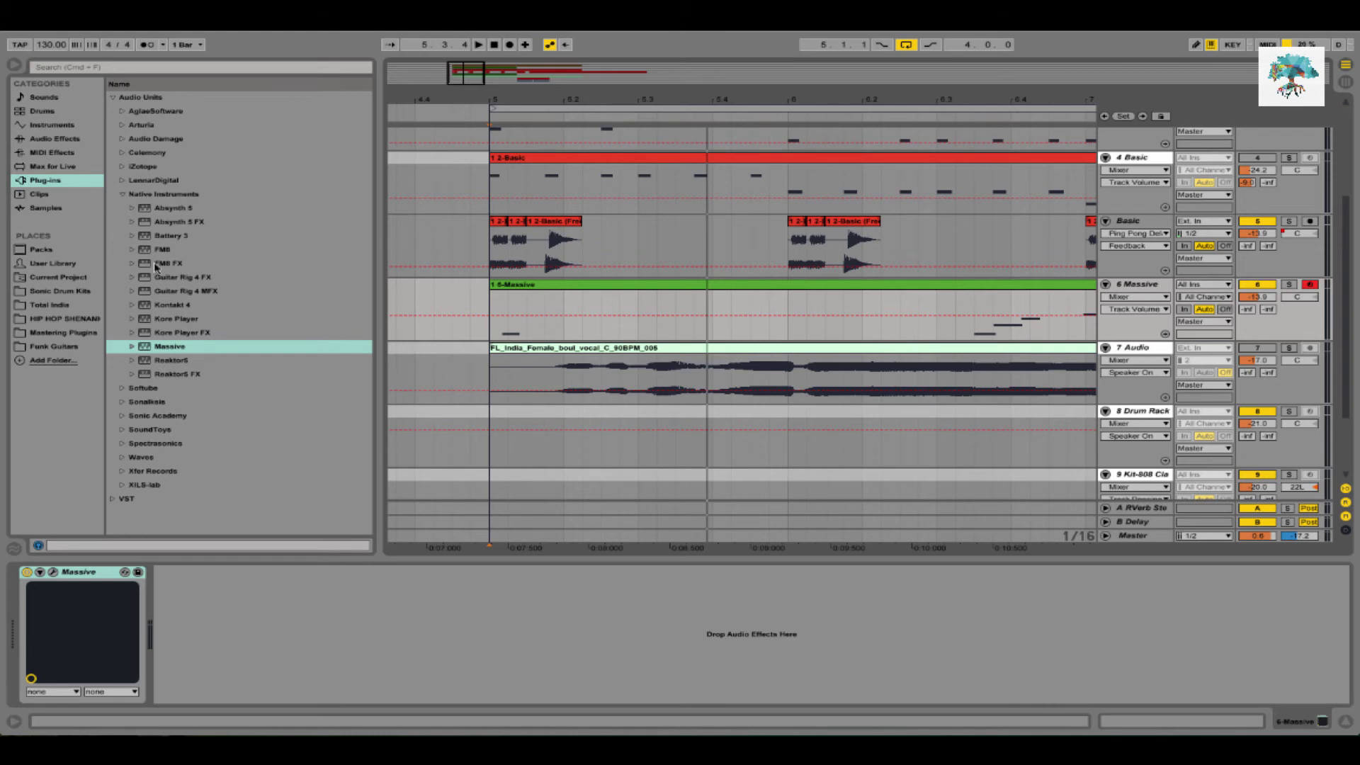
Insert Guitar Rig 4 FX after Massive and filter its presets to the Special FX group under Effects
{"action": "left_click", "coordinate": [190, 277]}
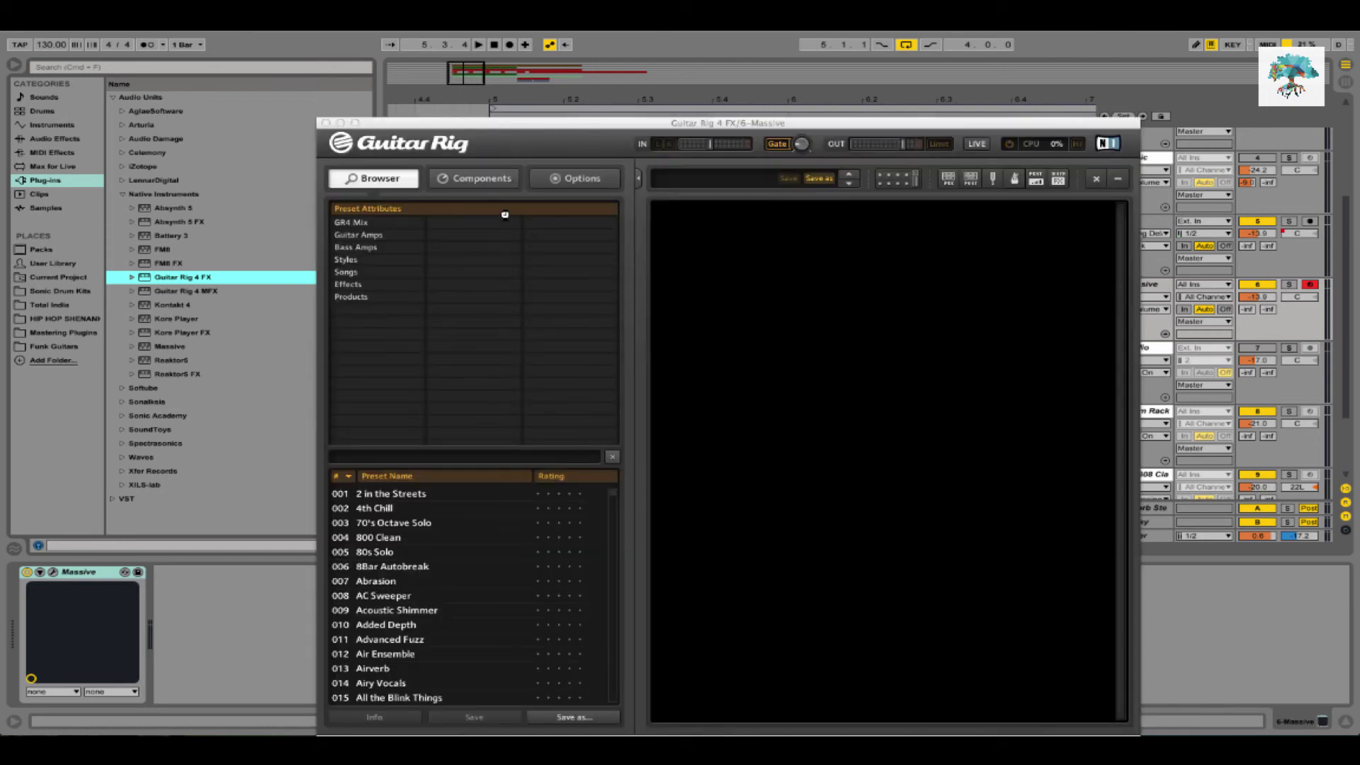
{"action": "left_click_drag", "start_coordinate": [604, 123], "coordinate": [568, 60]}
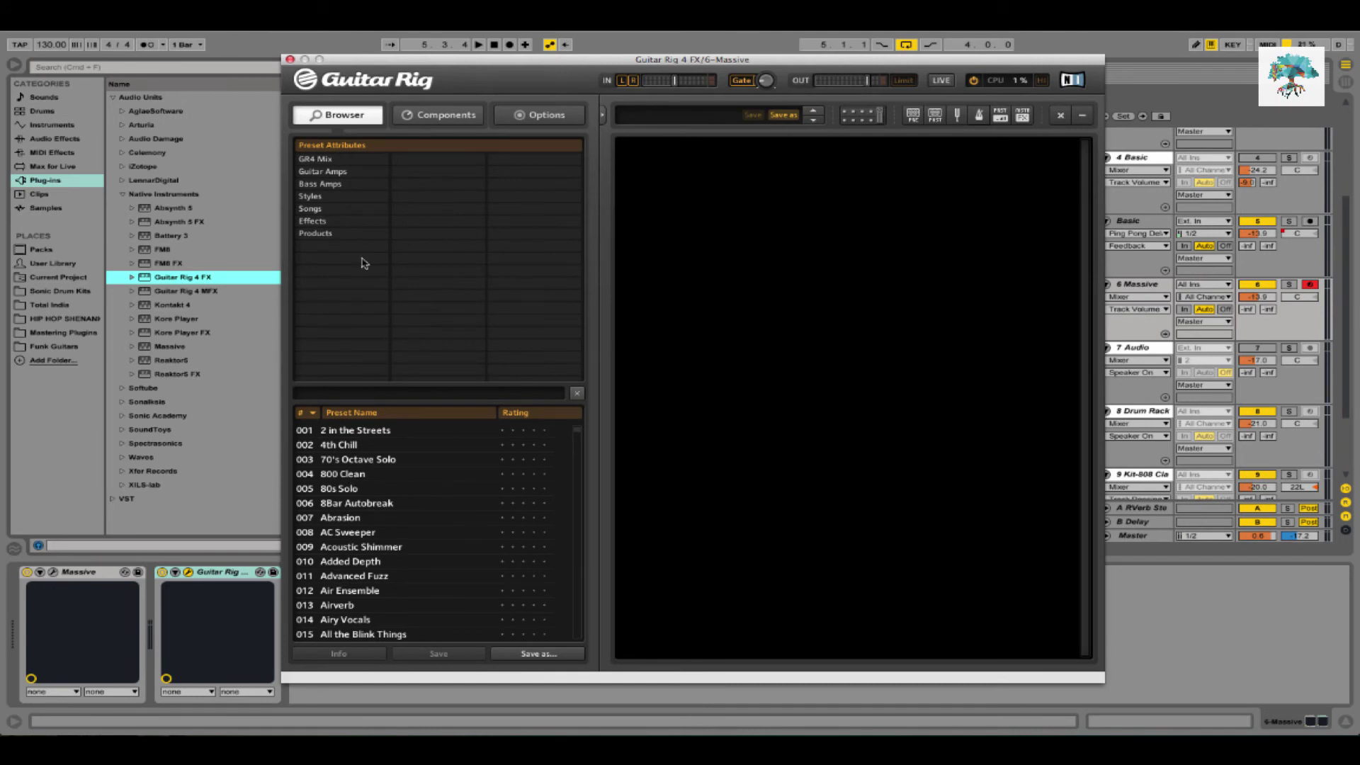
{"action": "left_click", "coordinate": [312, 221]}
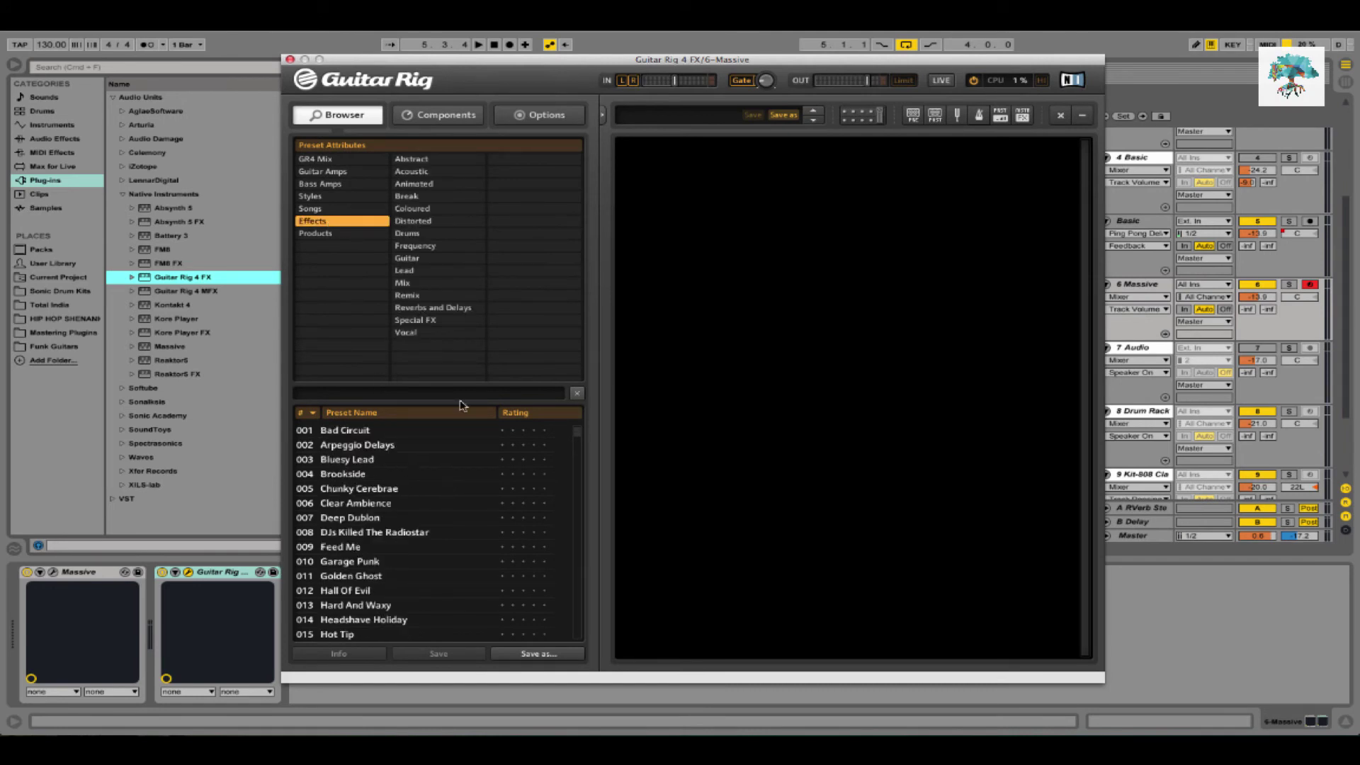
{"action": "left_click", "coordinate": [432, 322]}
{"action": "scroll", "coordinate": [422, 511], "scroll_direction": "down", "scroll_amount": 5}
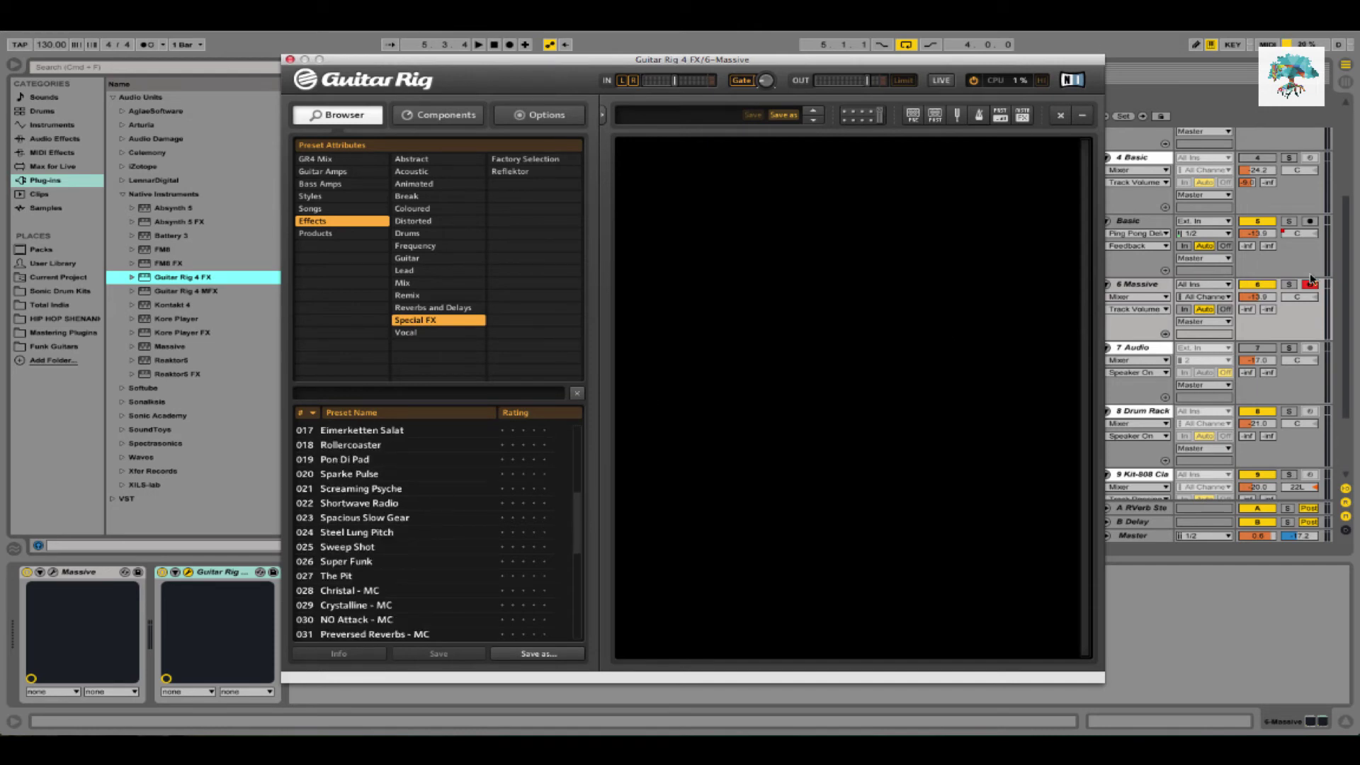
Load Guitar Rig's The Pit preset, auditioning the 6 Massive track soloed and in the mix, and lower its volume to -16.2 dB
{"action": "left_click", "coordinate": [1288, 284]}
{"action": "key", "text": "space"}
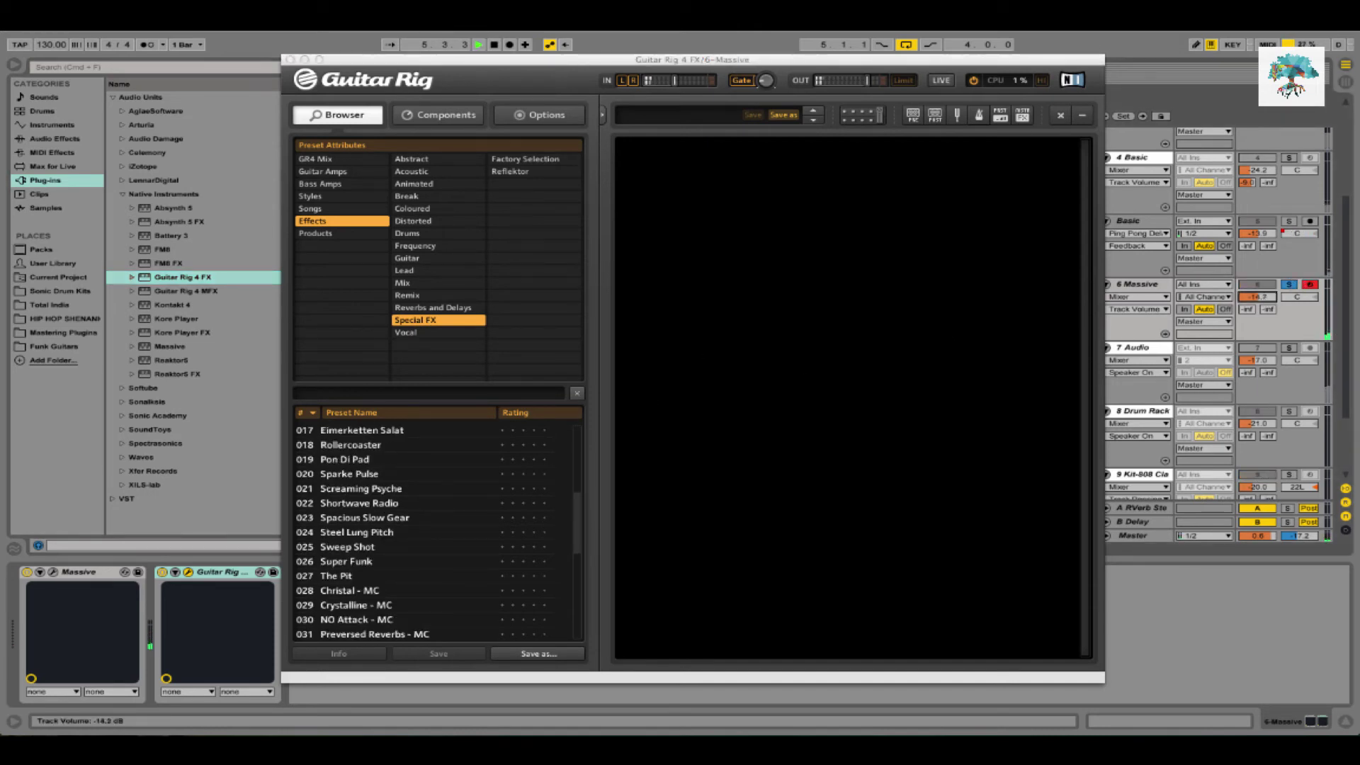
{"action": "left_click", "coordinate": [371, 577]}
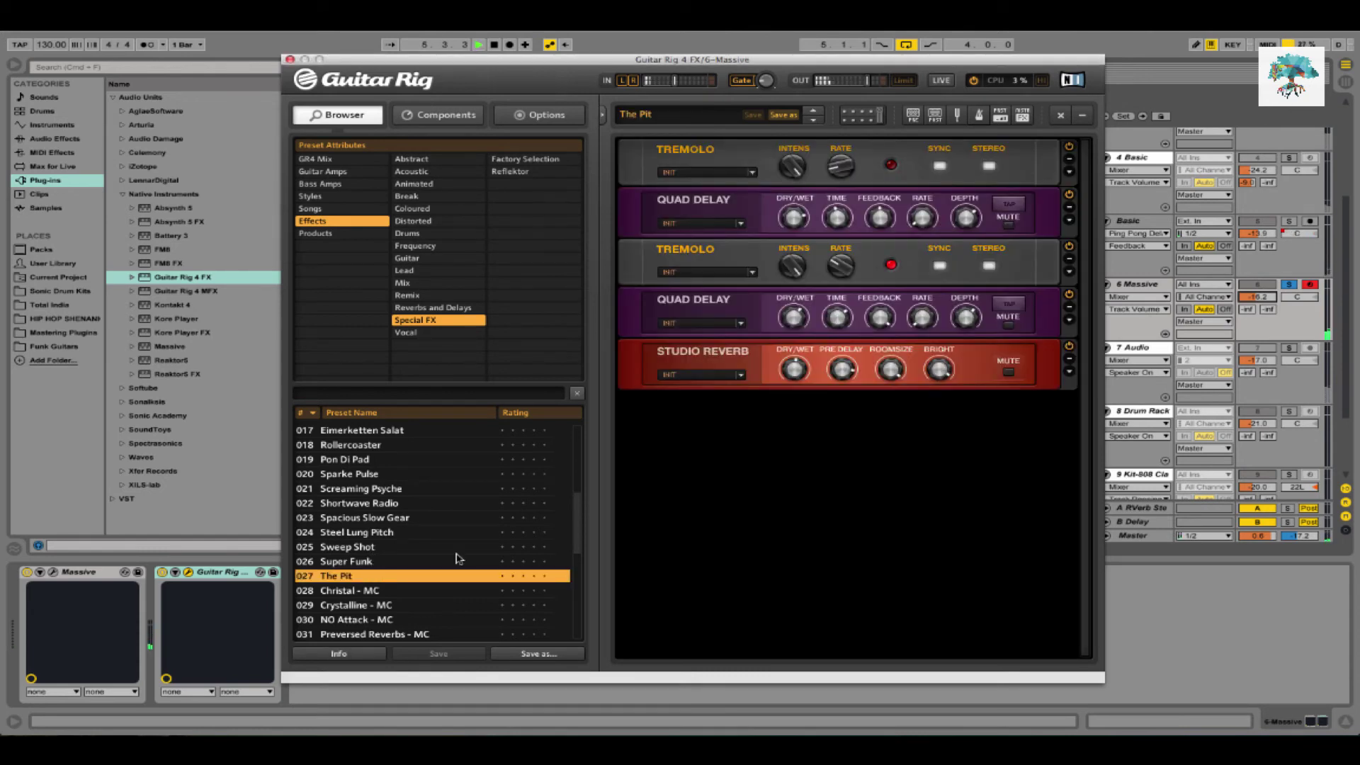
{"action": "scroll", "coordinate": [458, 559], "scroll_direction": "down", "scroll_amount": 2}
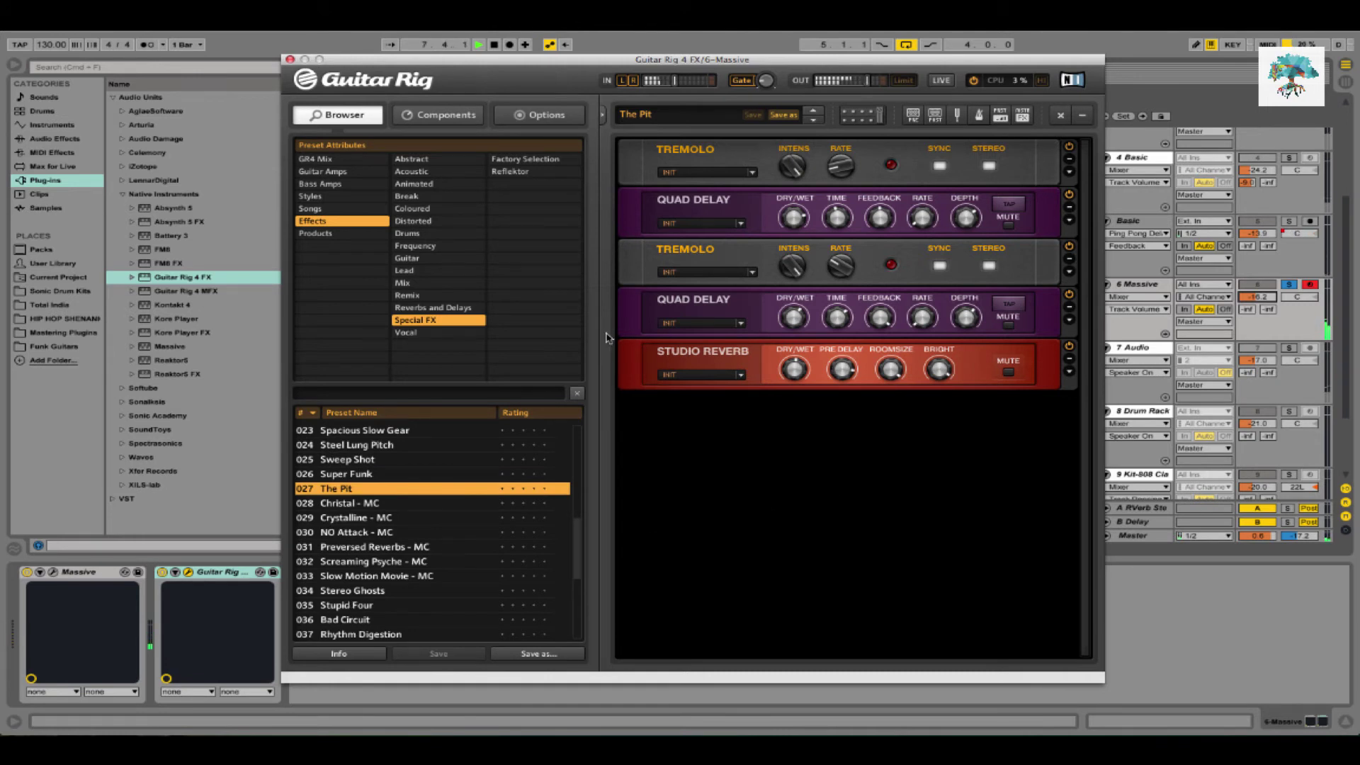
{"action": "left_click", "coordinate": [1293, 285]}
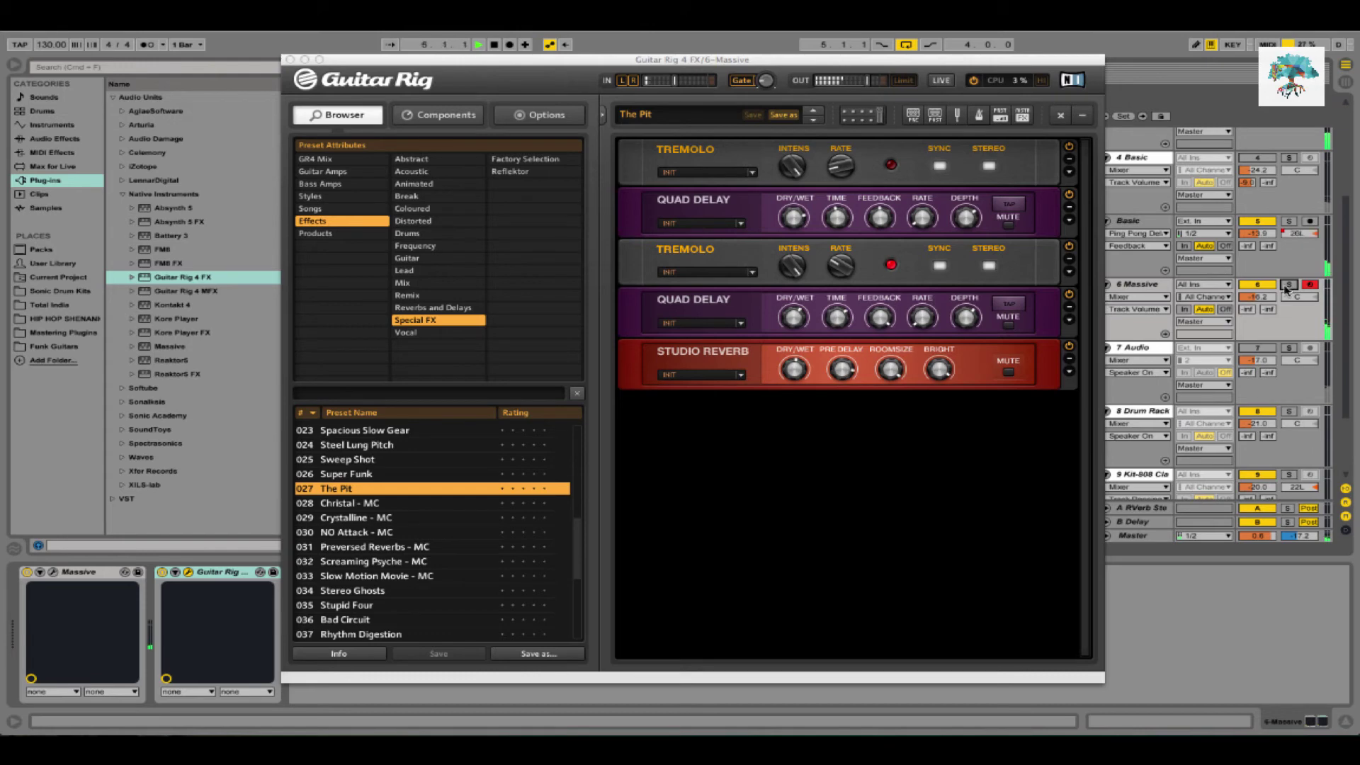
{"action": "left_click", "coordinate": [286, 62]}
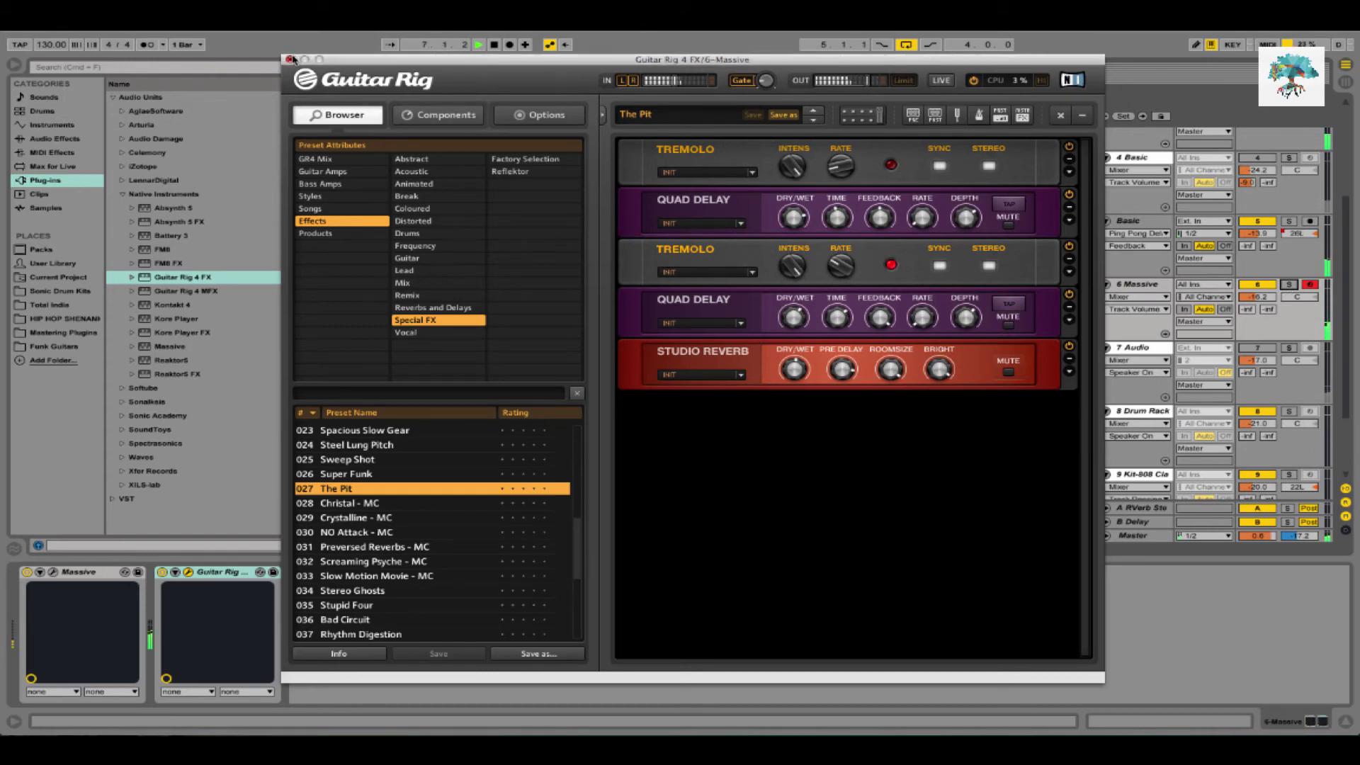
{"action": "left_click", "coordinate": [290, 60]}
Quantize all notes in the recorded 6-Massive clip, starting with its first note
{"action": "double_click", "coordinate": [862, 294]}
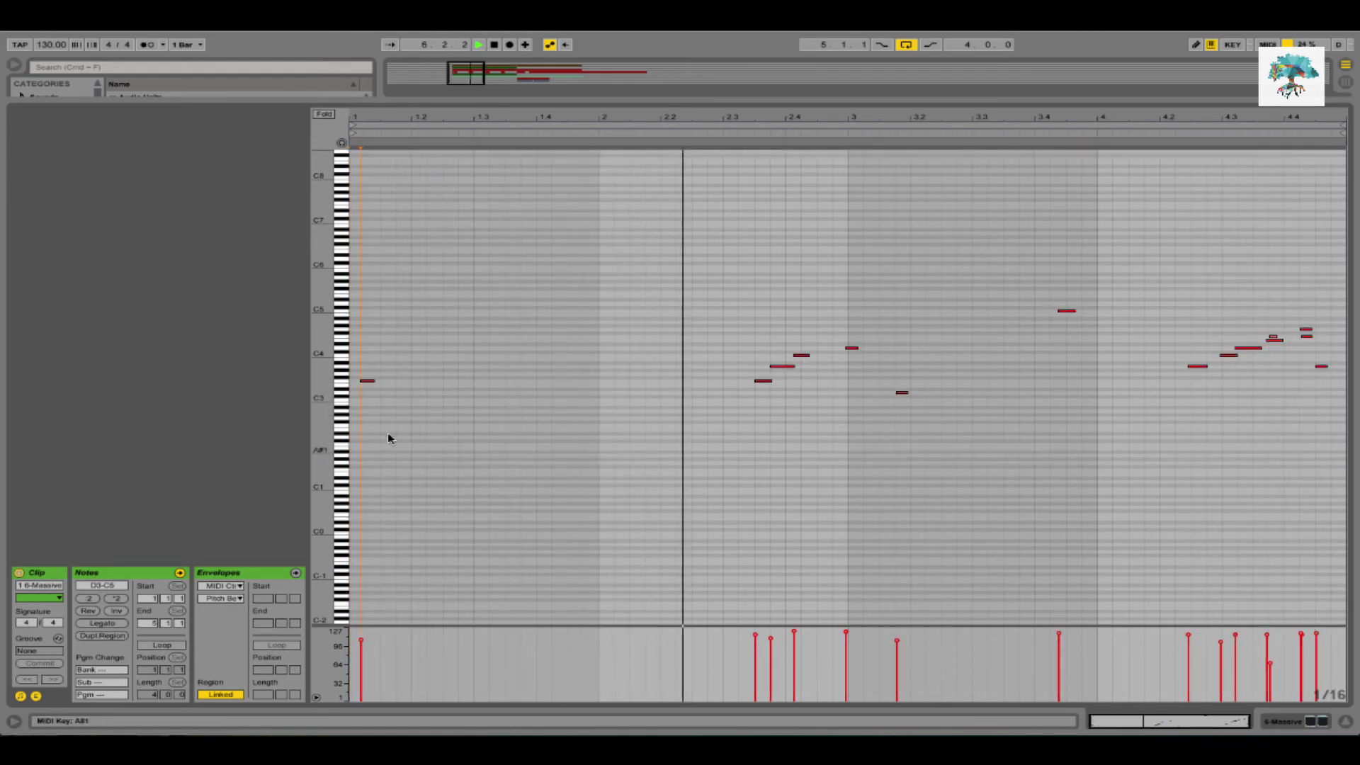
{"action": "left_click_drag", "start_coordinate": [388, 432], "coordinate": [372, 369]}
{"action": "key", "text": "super+u"}
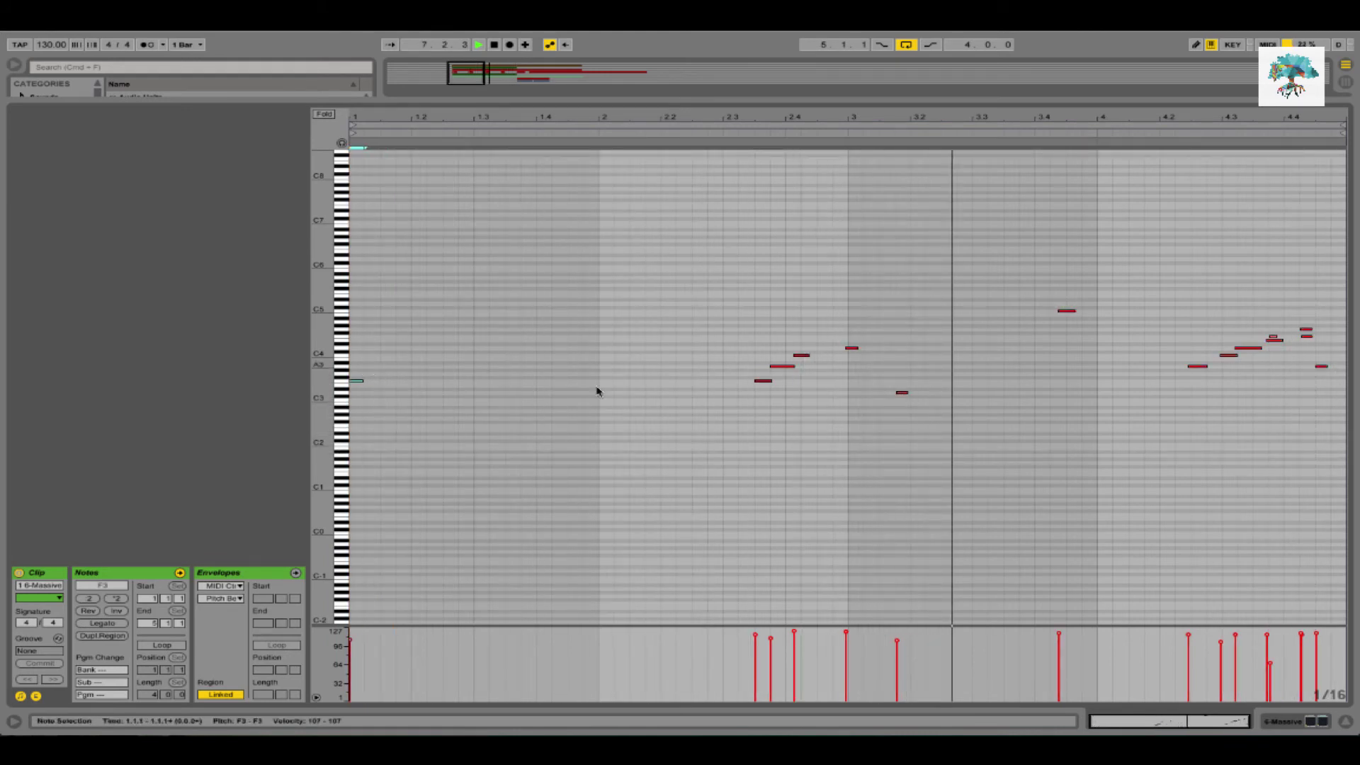
{"action": "key", "text": "super+a"}
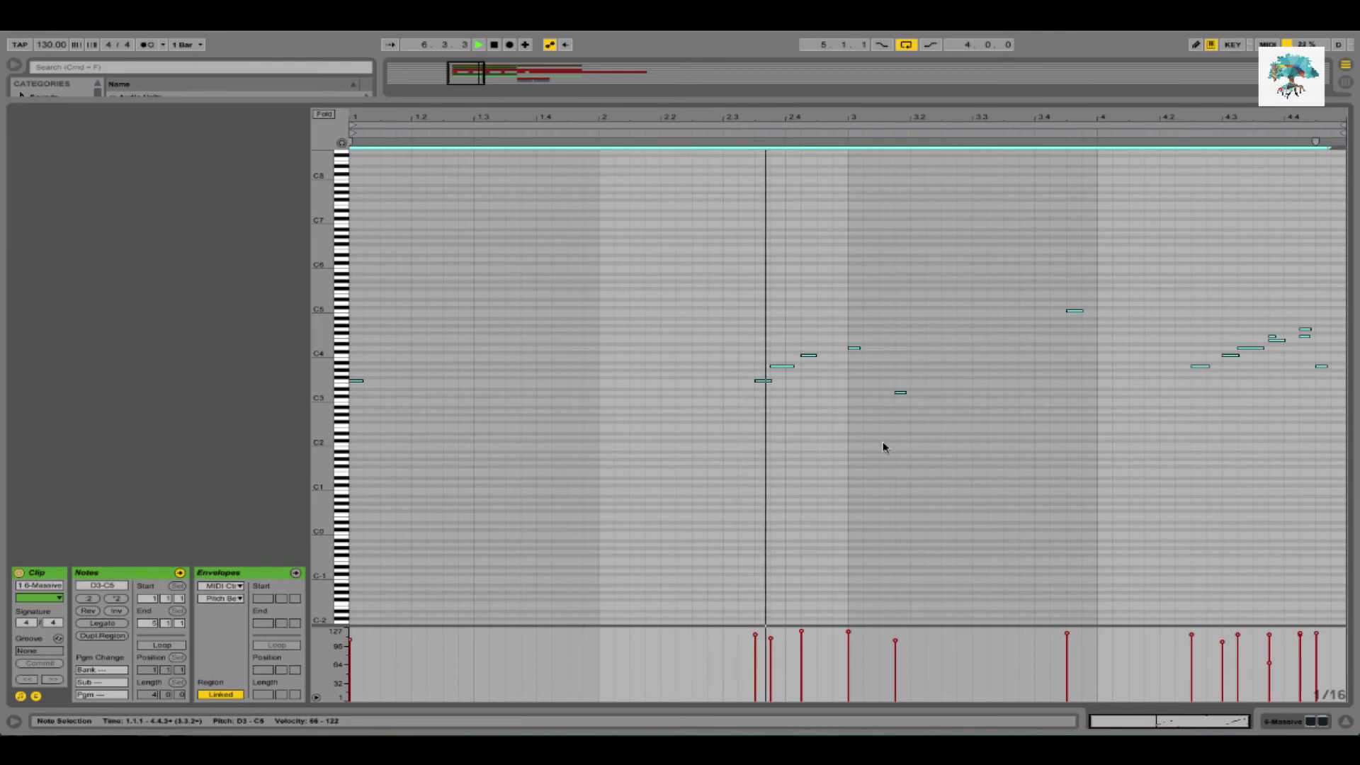
{"action": "key", "text": "Tab"}
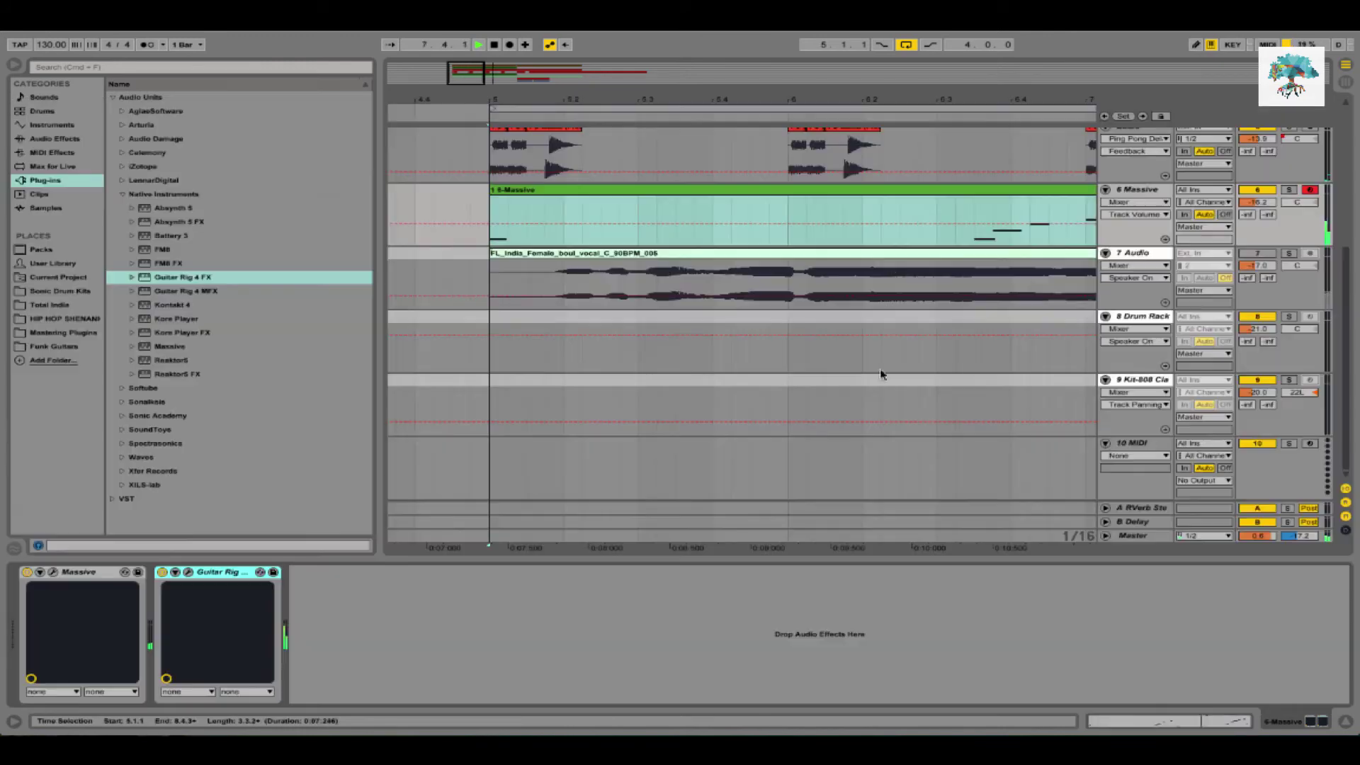
Solo the 6 Massive track and add EQ Eight after Guitar Rig with a low cut at 411 Hz
{"action": "left_click", "coordinate": [1288, 190]}
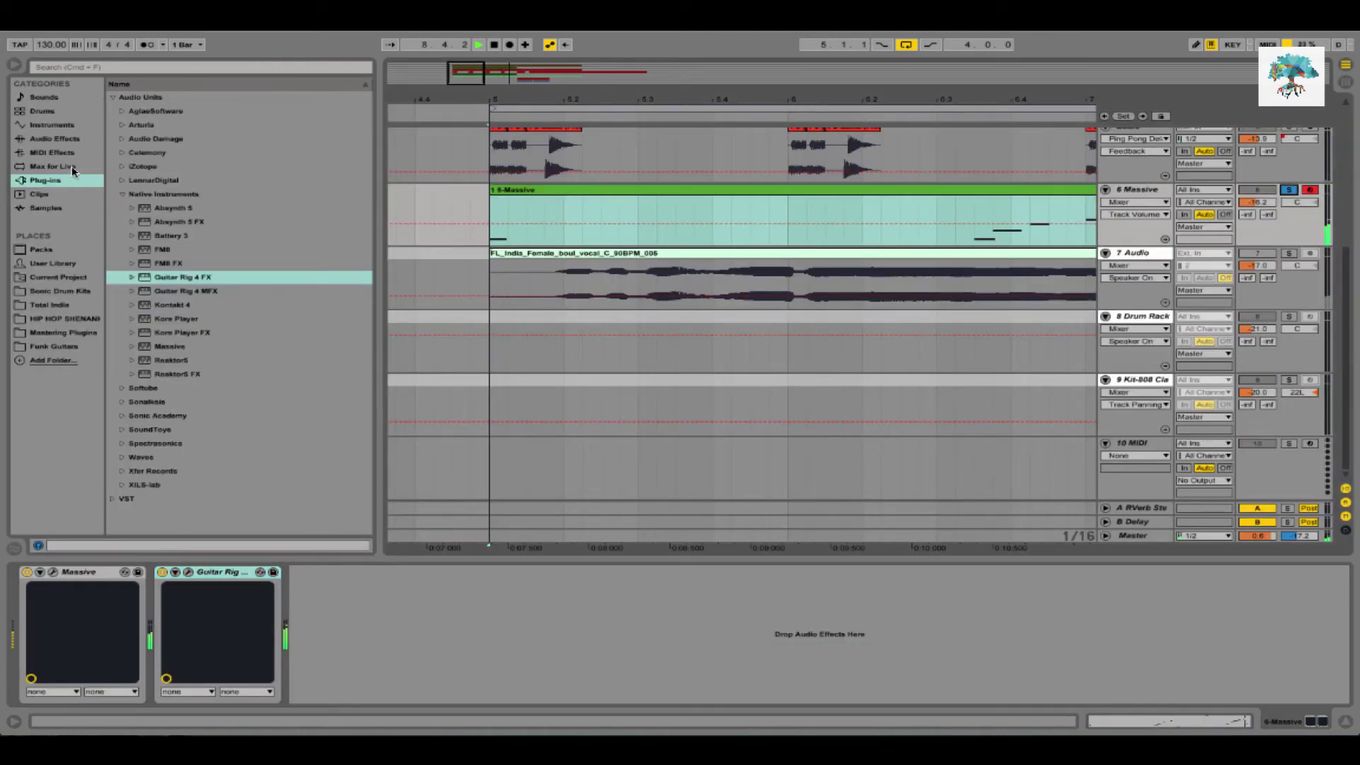
{"action": "left_click", "coordinate": [63, 140]}
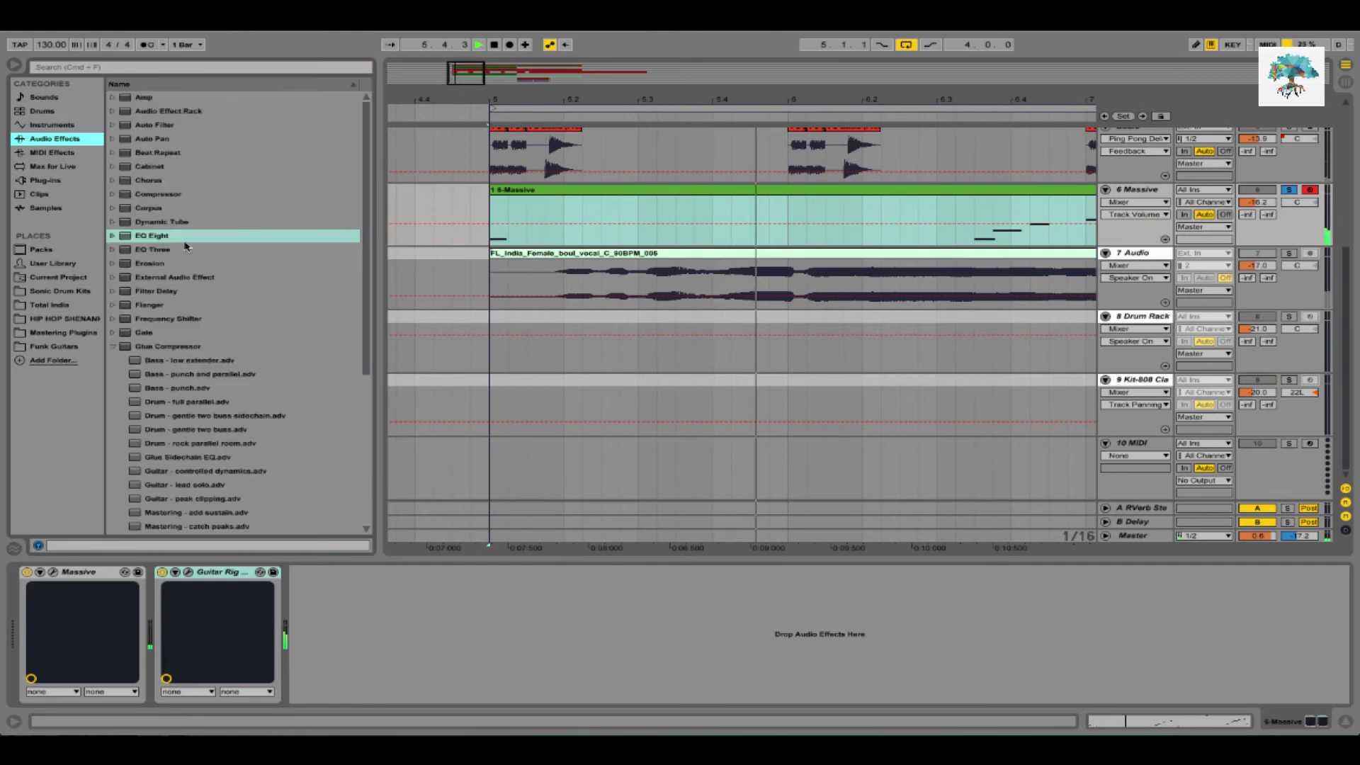
{"action": "left_click", "coordinate": [183, 237]}
{"action": "left_click_drag", "start_coordinate": [350, 632], "coordinate": [312, 561]}
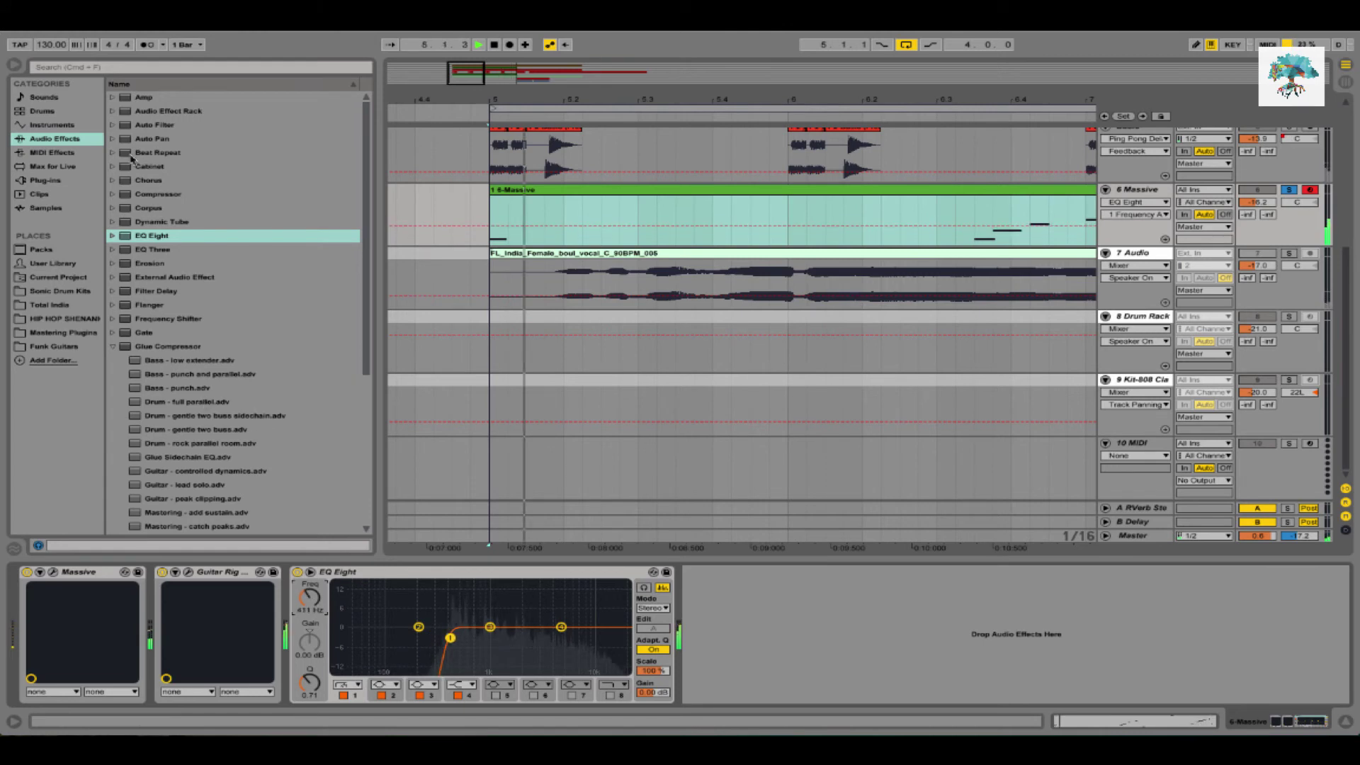
Insert the OneKnob Pumper Stereo plug-in from WaveShell-VST 9.3 after EQ Eight on the 6 Massive track
{"action": "left_click", "coordinate": [45, 180]}
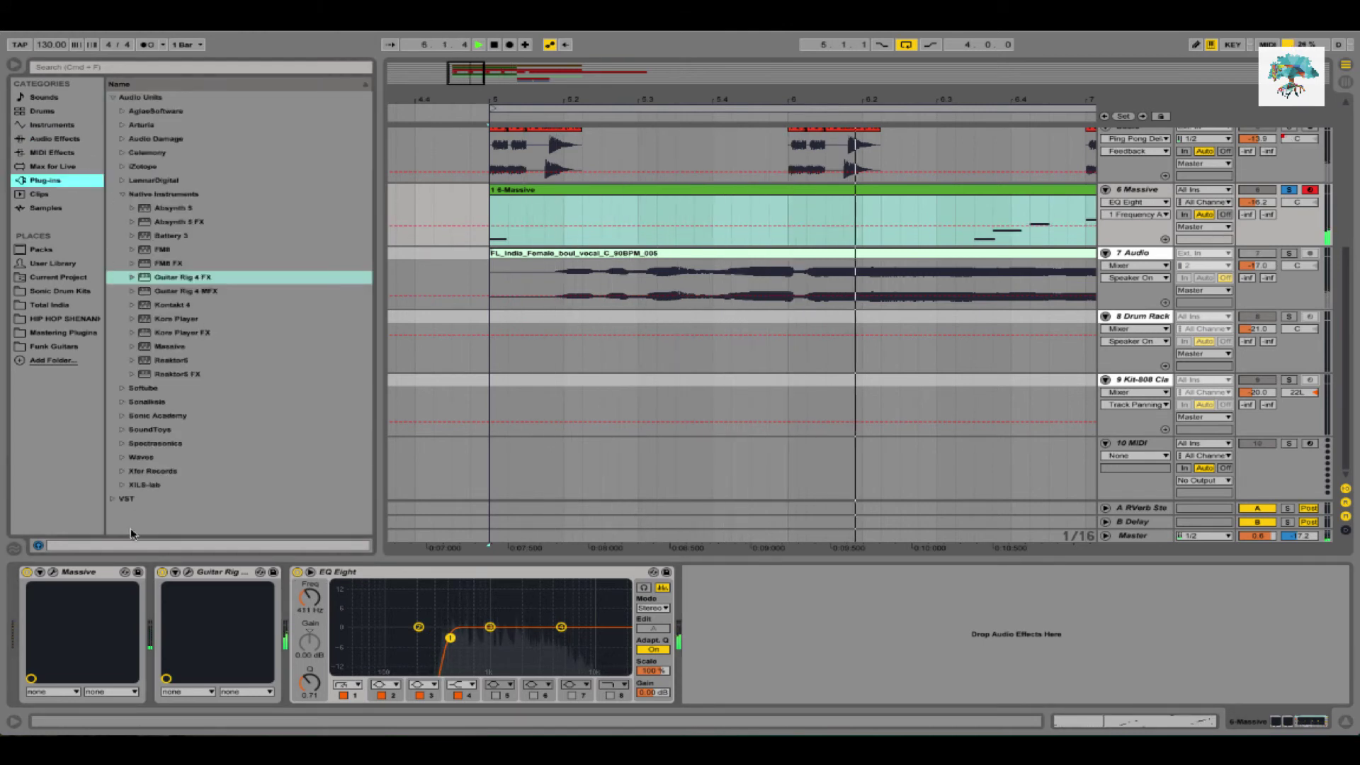
{"action": "left_click", "coordinate": [126, 499]}
{"action": "scroll", "coordinate": [210, 418], "scroll_direction": "down", "scroll_amount": 5}
{"action": "scroll", "coordinate": [209, 418], "scroll_direction": "up", "scroll_amount": 8}
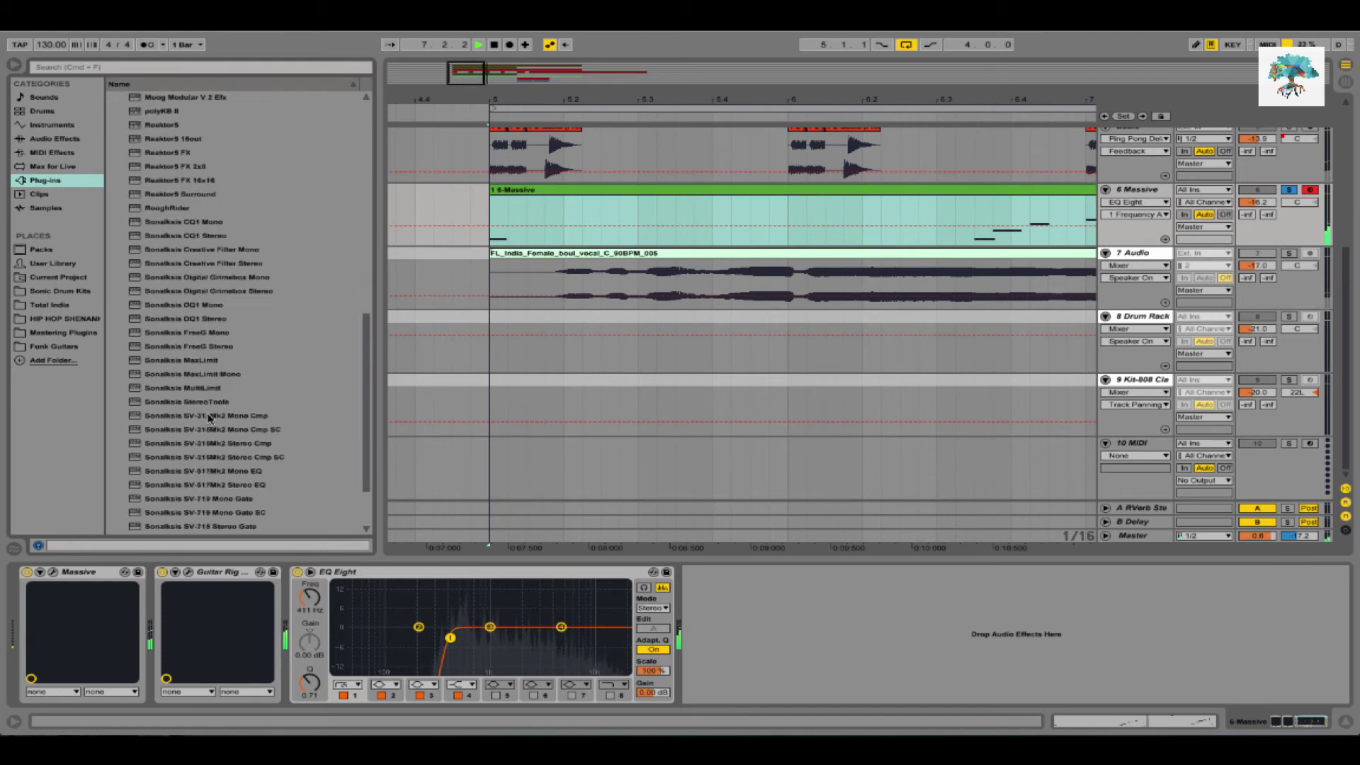
{"action": "left_click", "coordinate": [122, 166]}
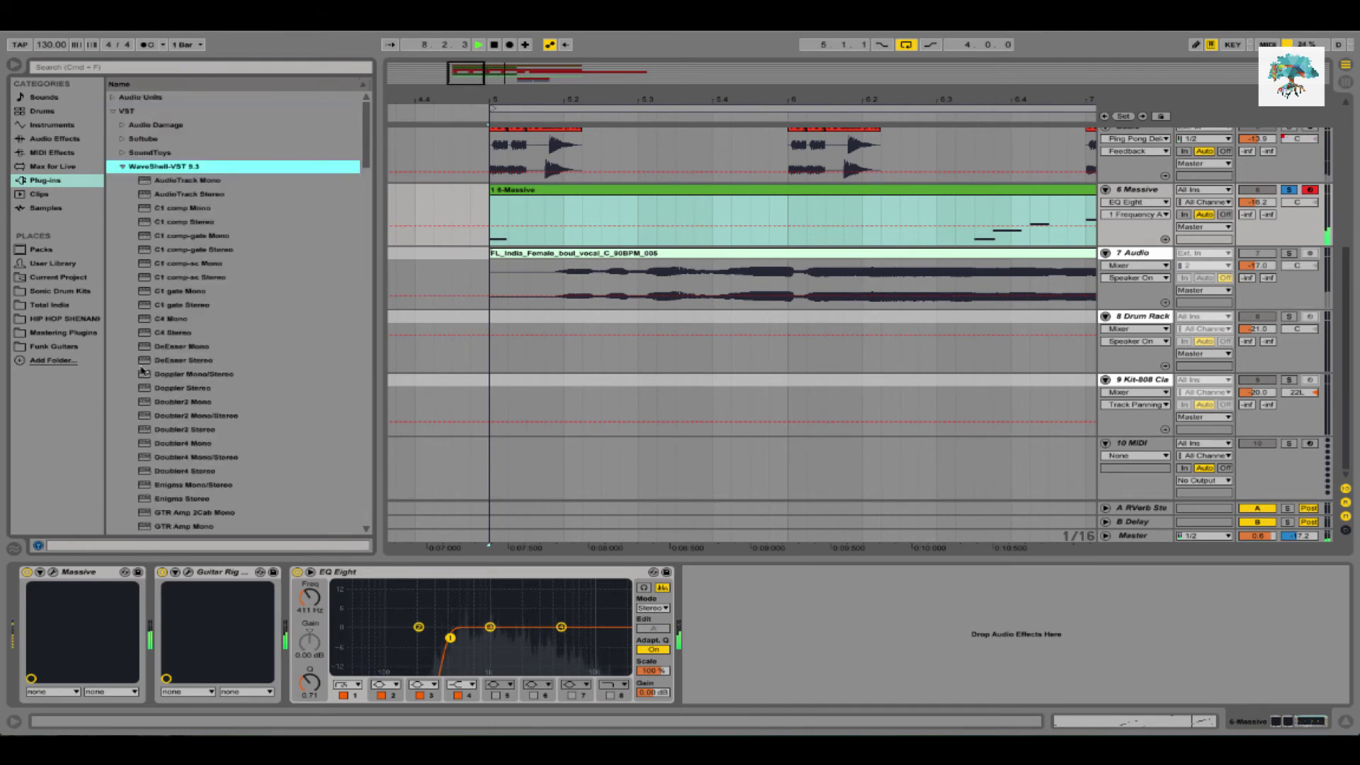
{"action": "scroll", "coordinate": [142, 369], "scroll_direction": "down", "scroll_amount": 15}
{"action": "scroll", "coordinate": [177, 340], "scroll_direction": "up", "scroll_amount": 3}
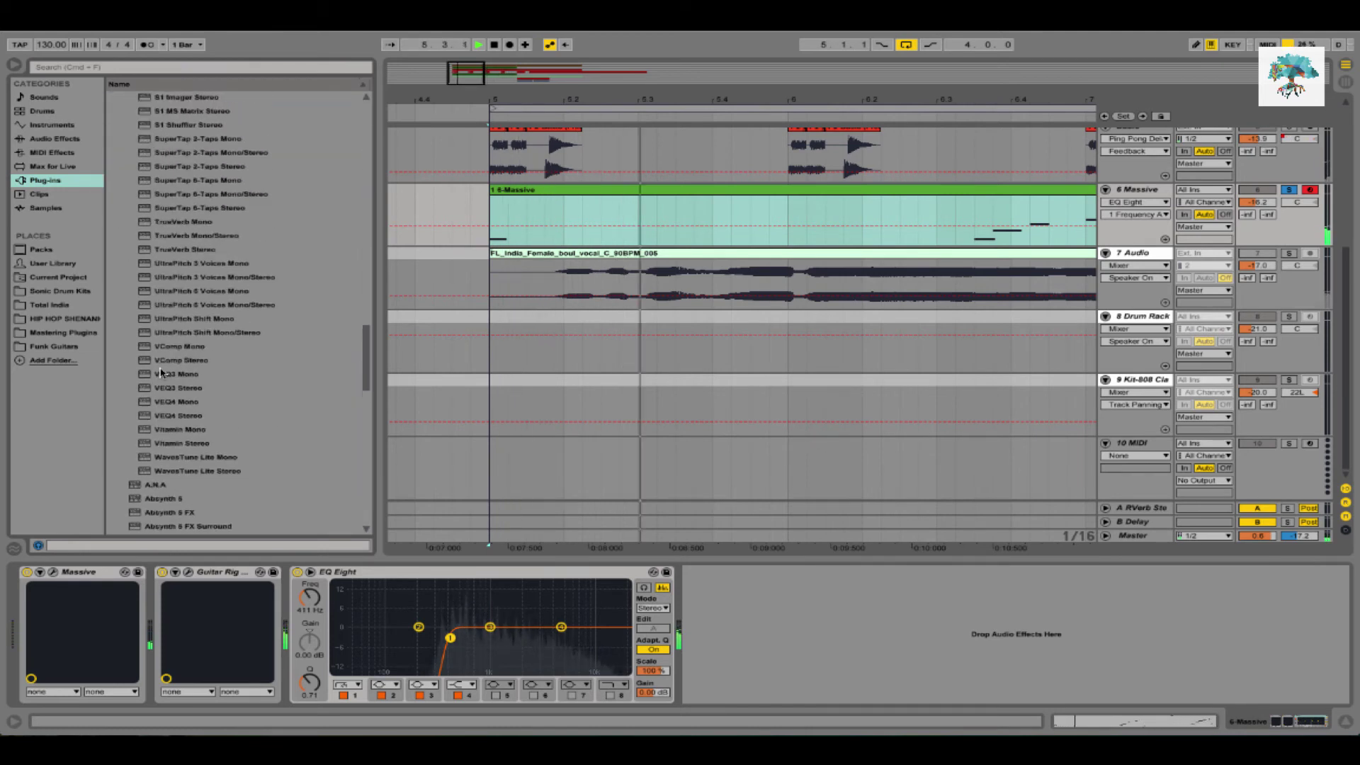
{"action": "scroll", "coordinate": [220, 333], "scroll_direction": "down", "scroll_amount": 1}
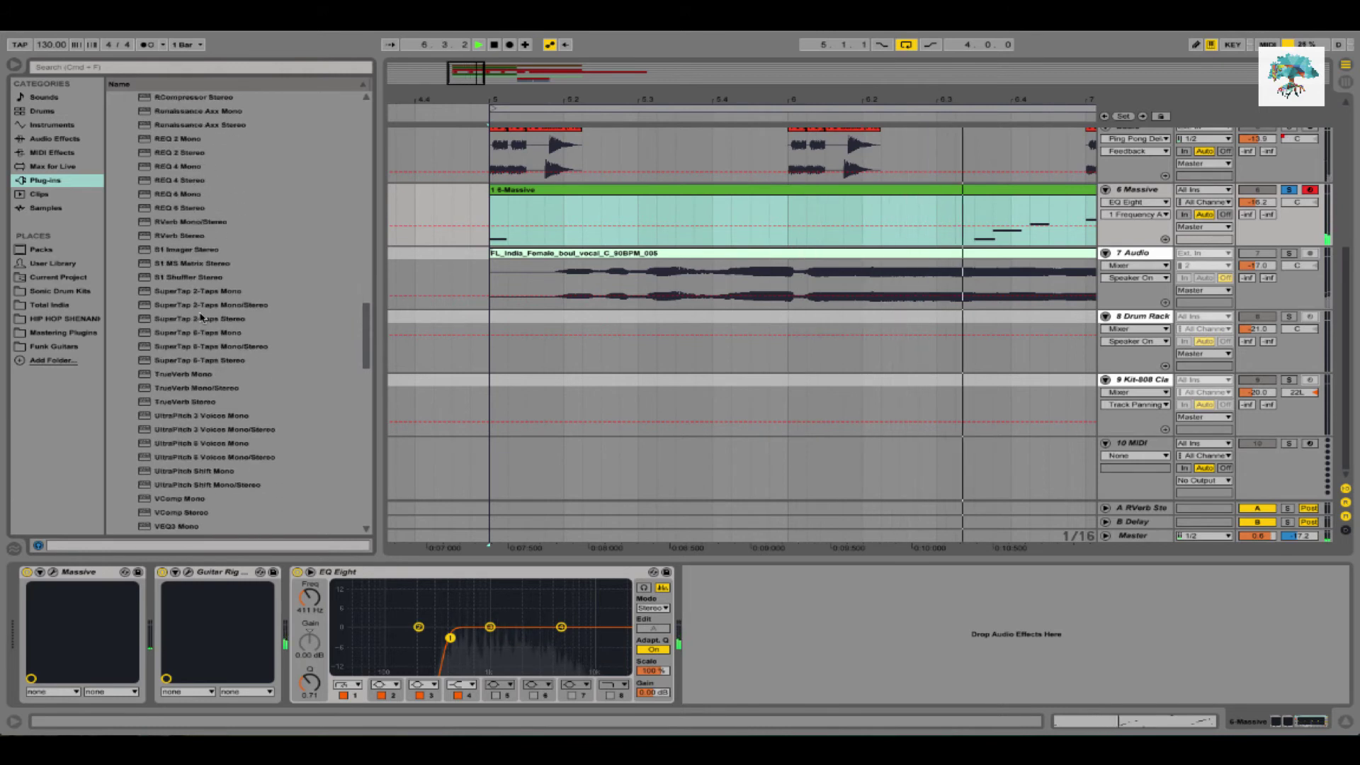
{"action": "scroll", "coordinate": [236, 348], "scroll_direction": "up", "scroll_amount": 7}
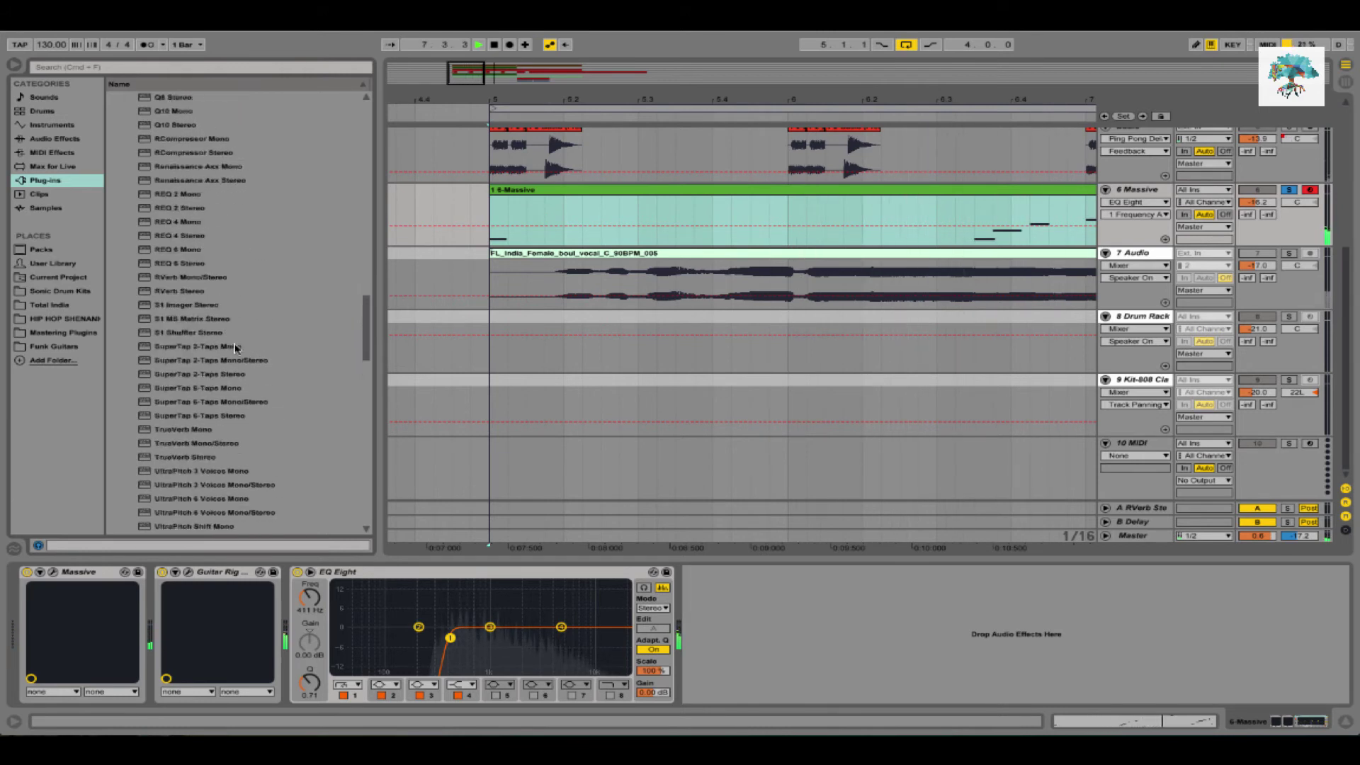
{"action": "scroll", "coordinate": [235, 348], "scroll_direction": "up", "scroll_amount": 19}
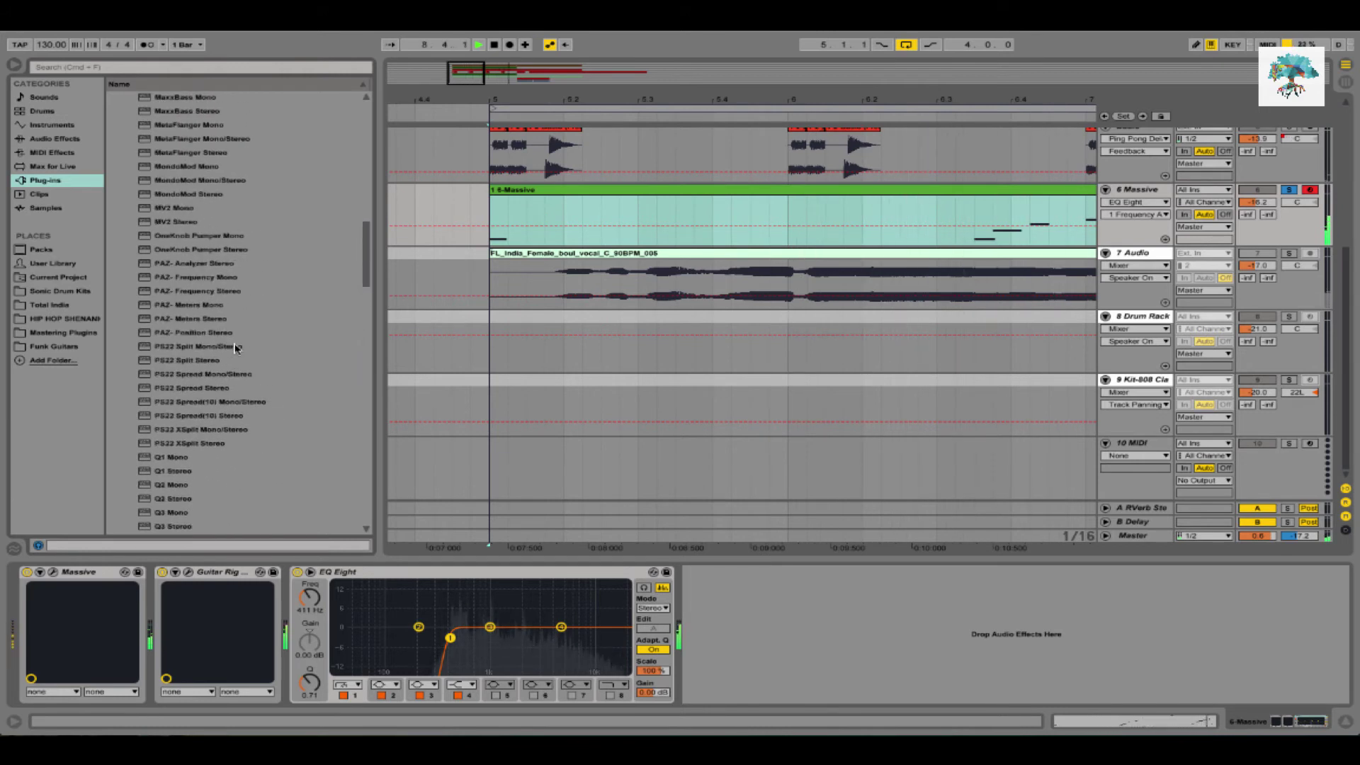
{"action": "scroll", "coordinate": [236, 348], "scroll_direction": "down", "scroll_amount": 4}
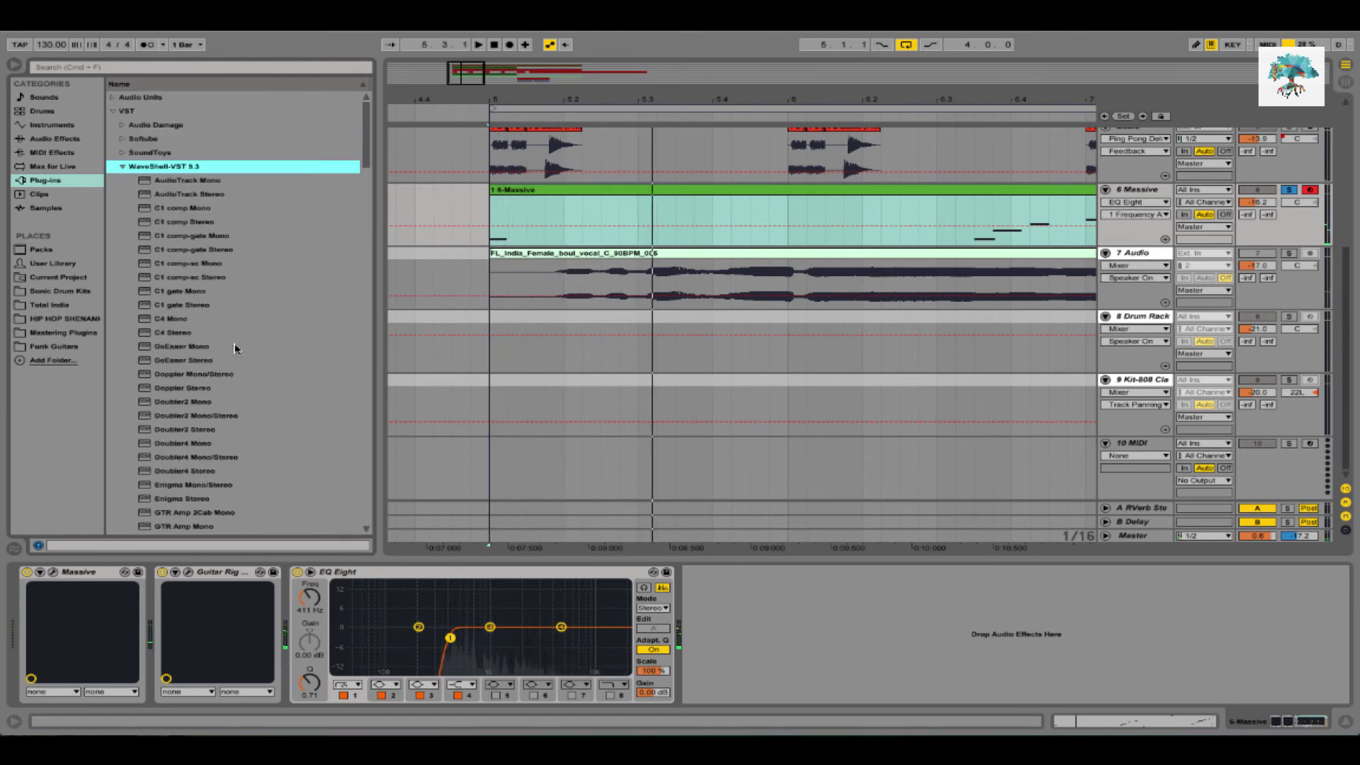
{"action": "scroll", "coordinate": [236, 347], "scroll_direction": "down", "scroll_amount": 6}
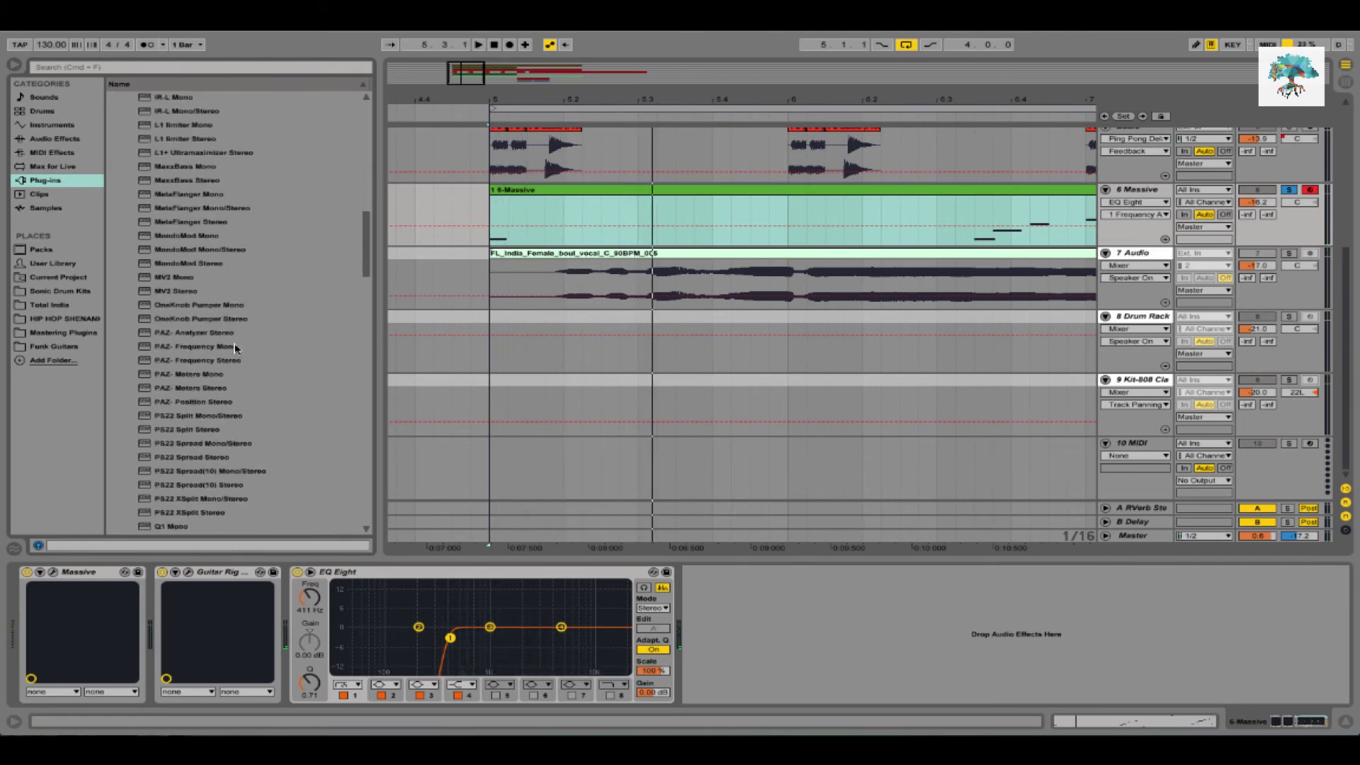
{"action": "double_click", "coordinate": [217, 320]}
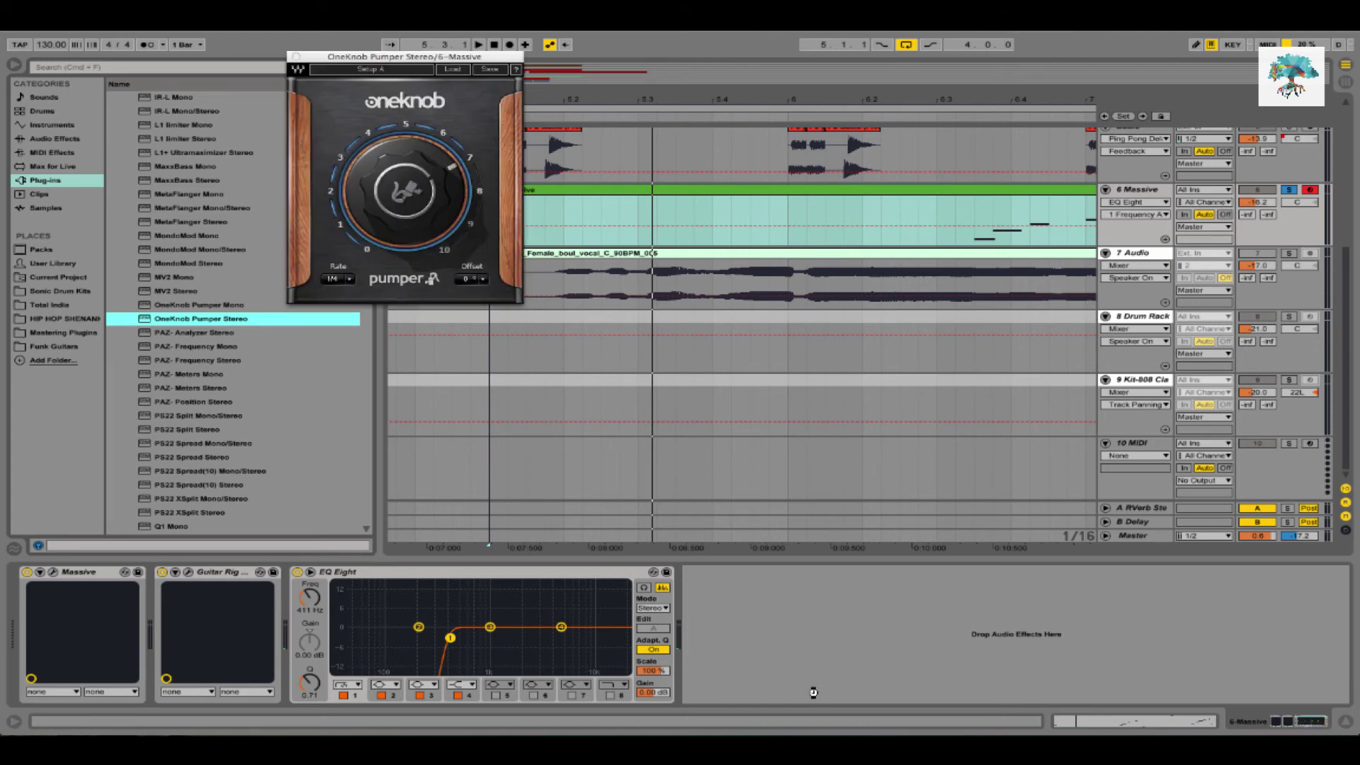
During playback, set the OneKnob Pumper amount to 6.1 and raise EQ Eight's low-cut frequency to about 659 Hz
{"action": "key", "text": "space"}
{"action": "left_click_drag", "start_coordinate": [384, 180], "coordinate": [383, 205]}
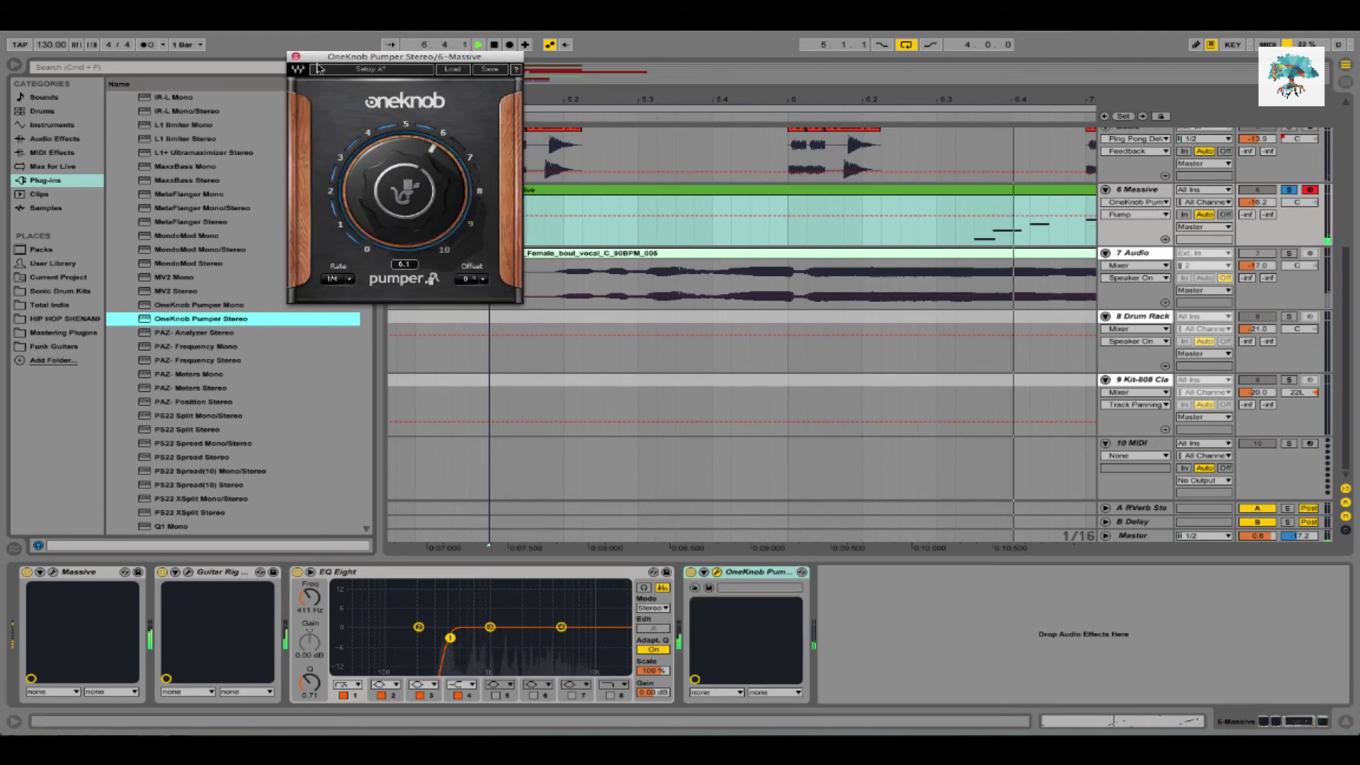
{"action": "left_click", "coordinate": [994, 210]}
{"action": "left_click", "coordinate": [895, 237]}
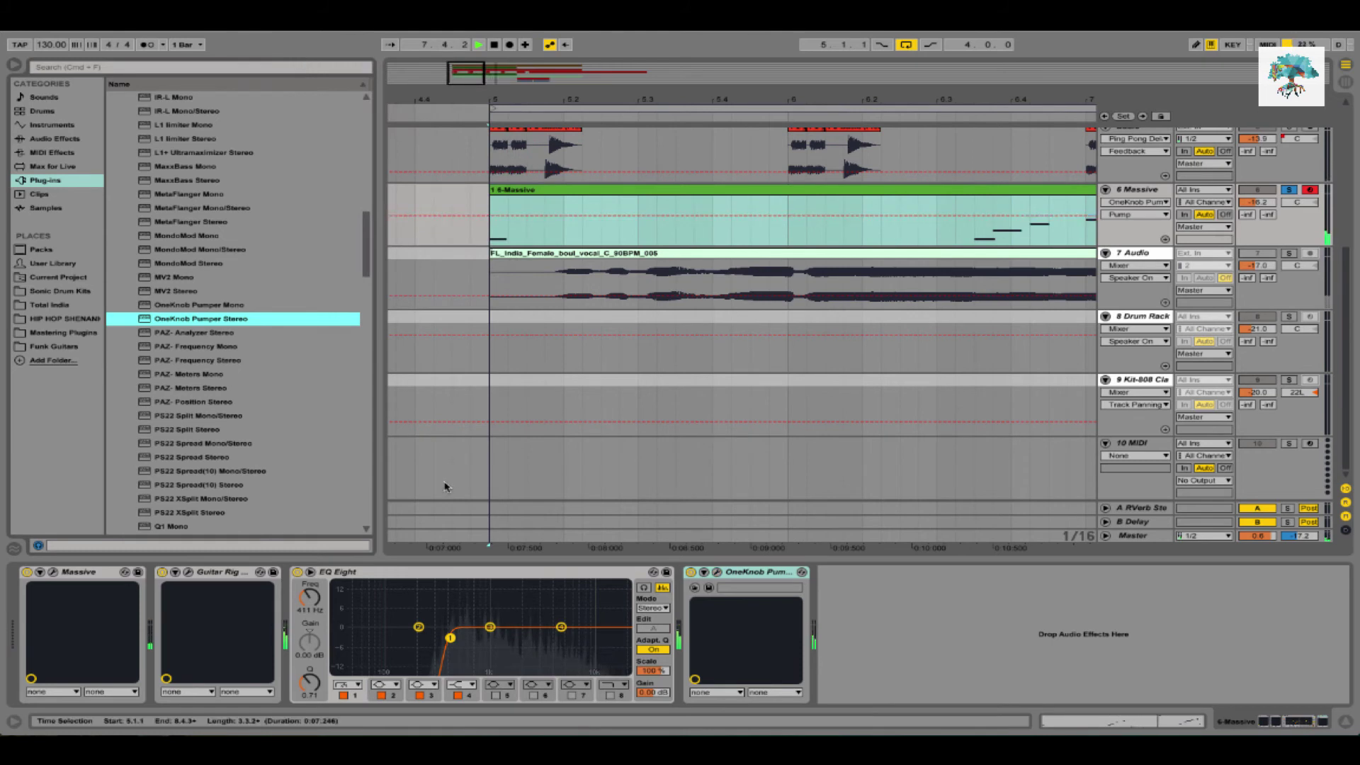
{"action": "left_click_drag", "start_coordinate": [450, 637], "coordinate": [476, 637]}
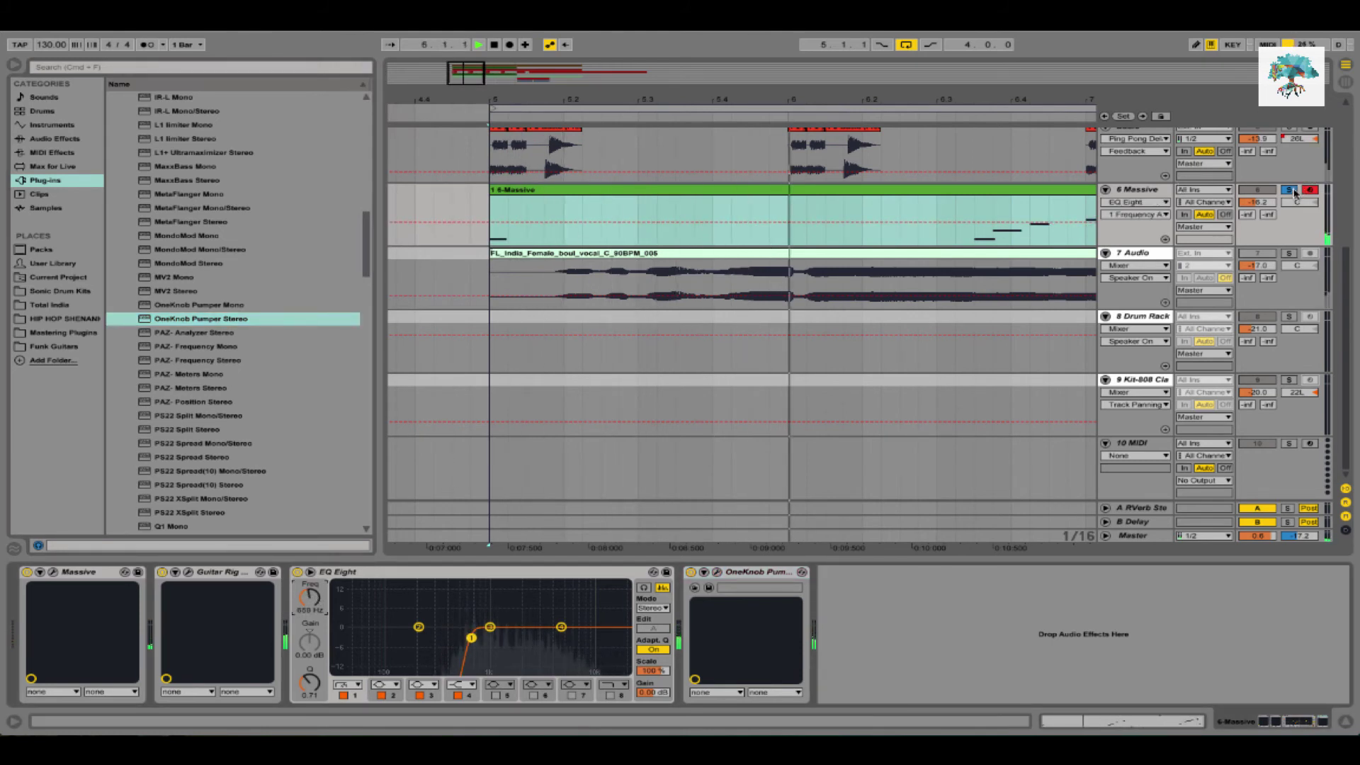
Add Auto Pan after OneKnob Pumper with 100% amount and a tempo-synced rate of 3, and adjust its phase
{"action": "left_click", "coordinate": [54, 138]}
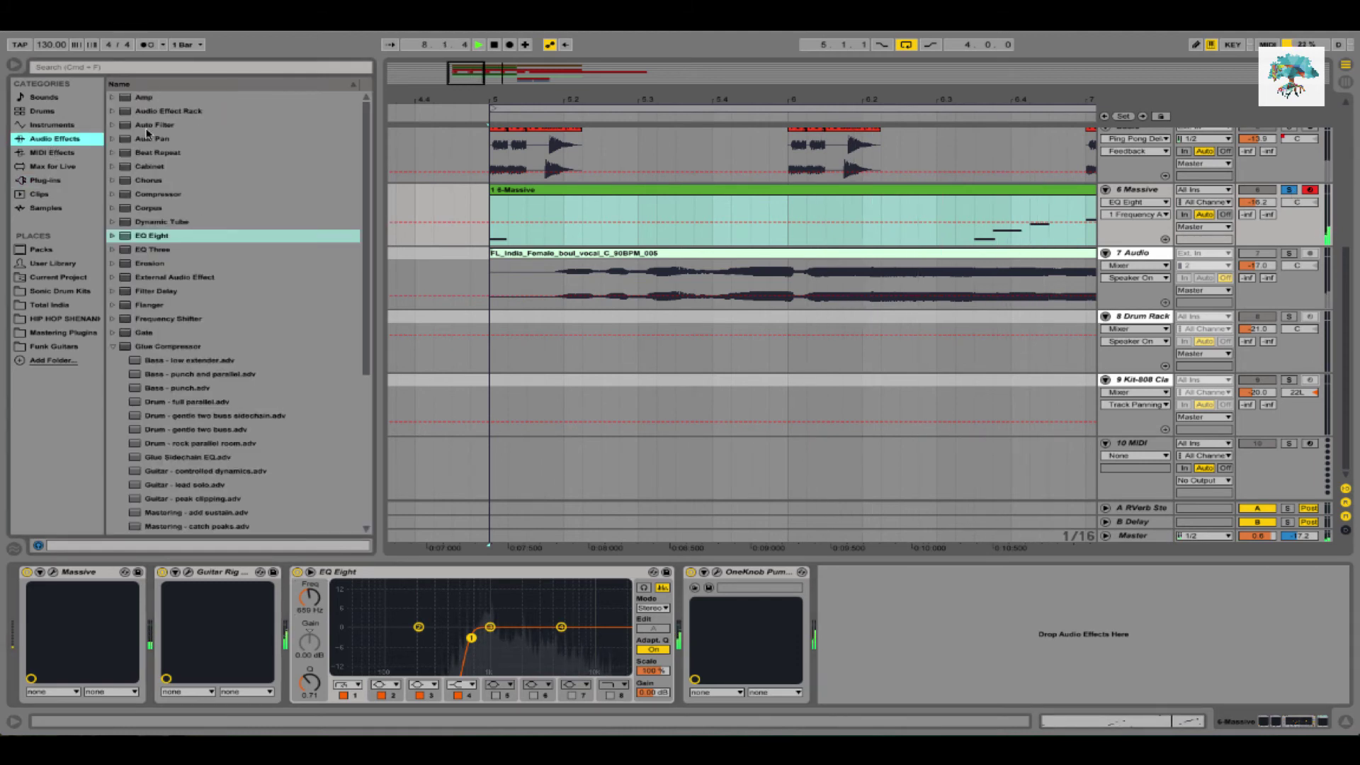
{"action": "left_click", "coordinate": [145, 139]}
{"action": "left_click_drag", "start_coordinate": [944, 690], "coordinate": [866, 621]}
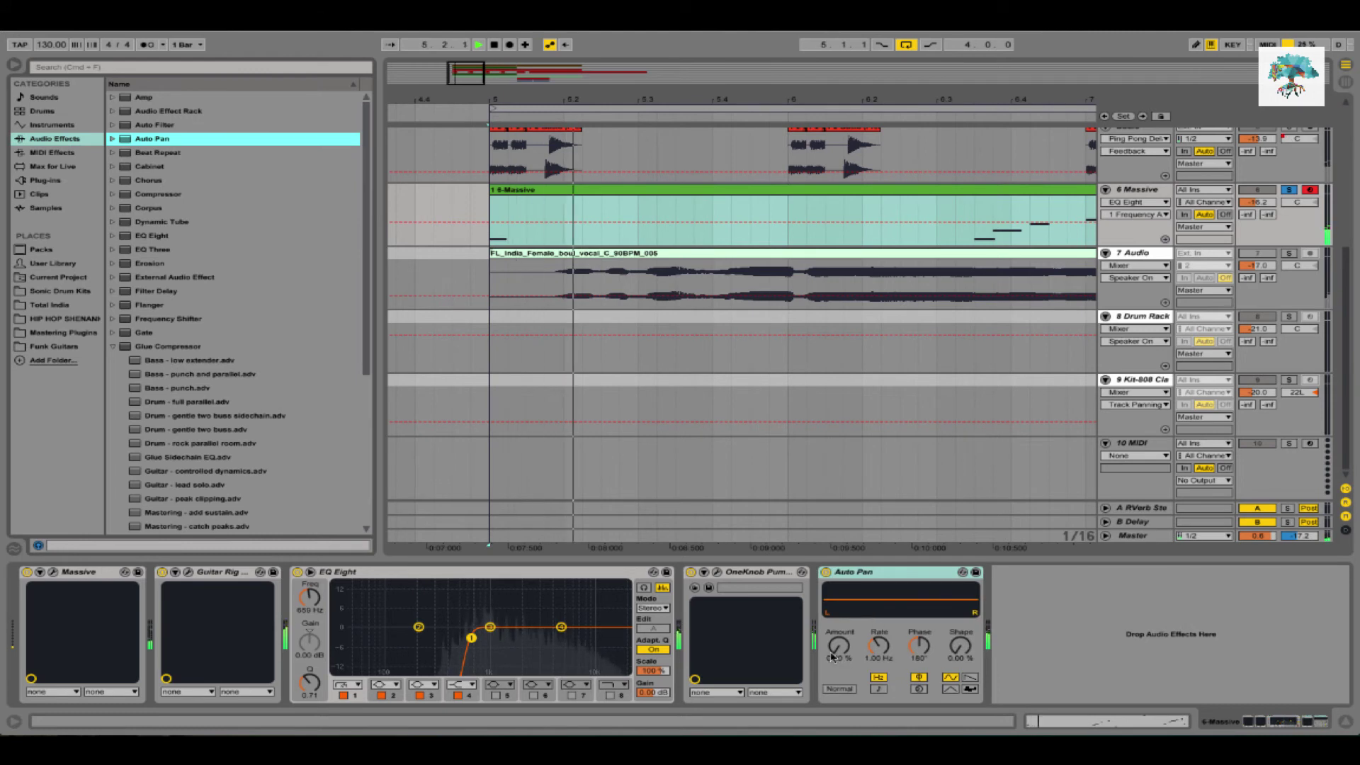
{"action": "left_click", "coordinate": [878, 689]}
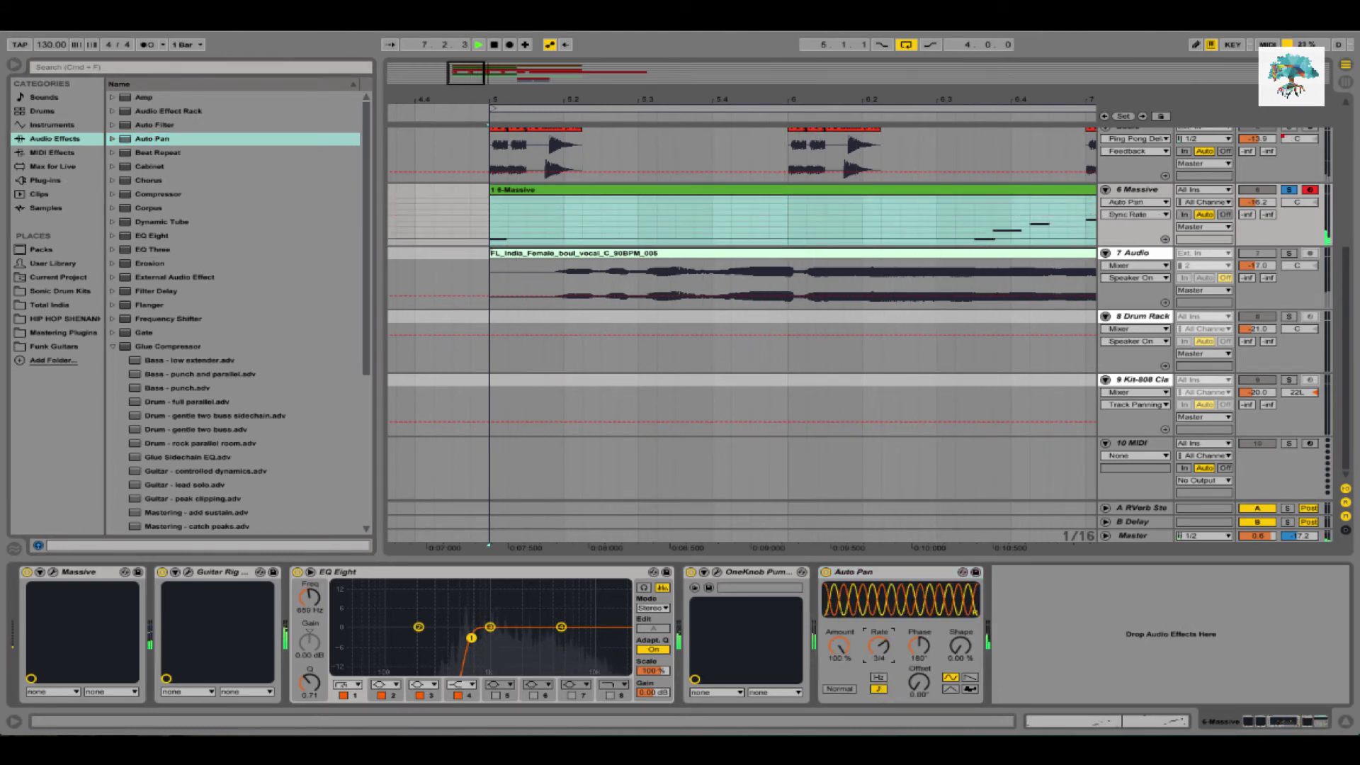
{"action": "left_click_drag", "start_coordinate": [918, 646], "coordinate": [881, 631]}
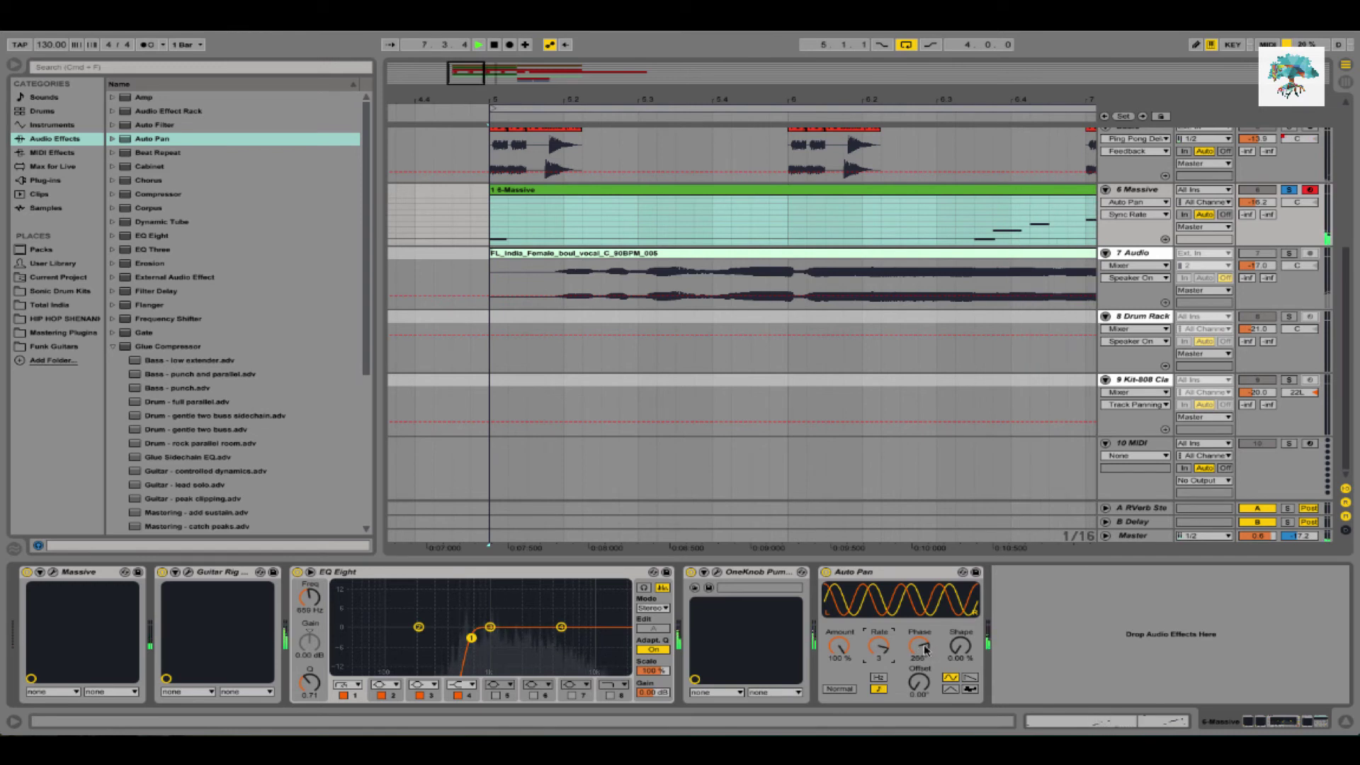
Unsolo 6 Massive and raise its volume to -11.1 dB, bypassing OneKnob Pumper and moving it after Auto Pan
{"action": "left_click", "coordinate": [1289, 190]}
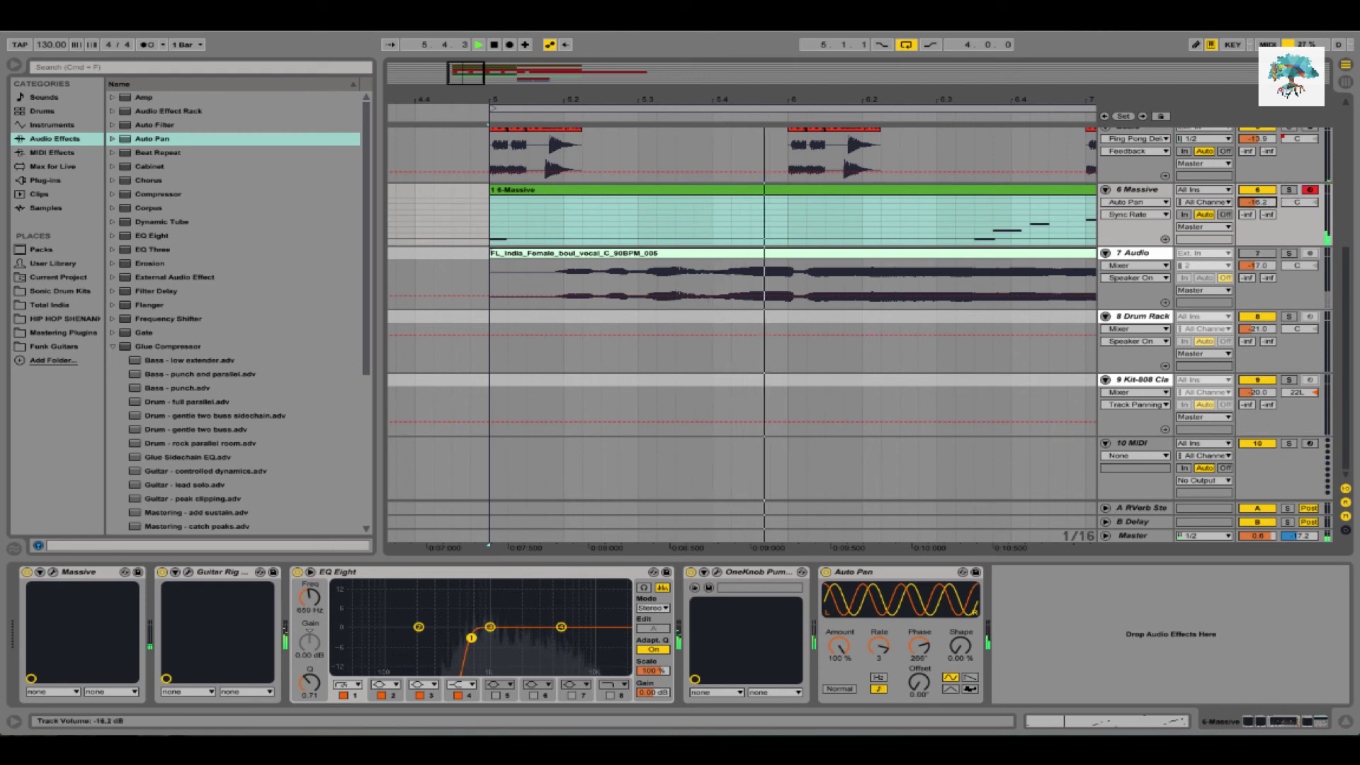
{"action": "left_click_drag", "start_coordinate": [1267, 203], "coordinate": [1271, 203]}
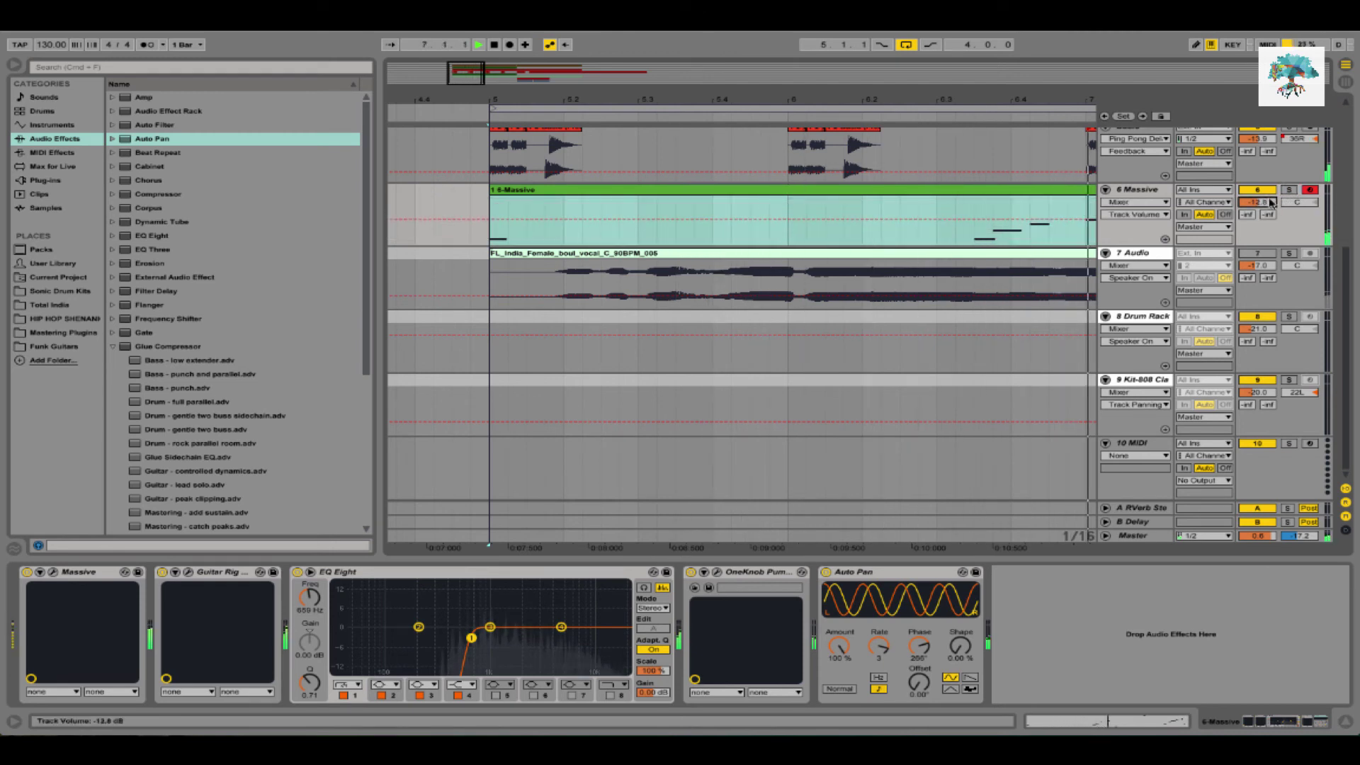
{"action": "left_click", "coordinate": [691, 572]}
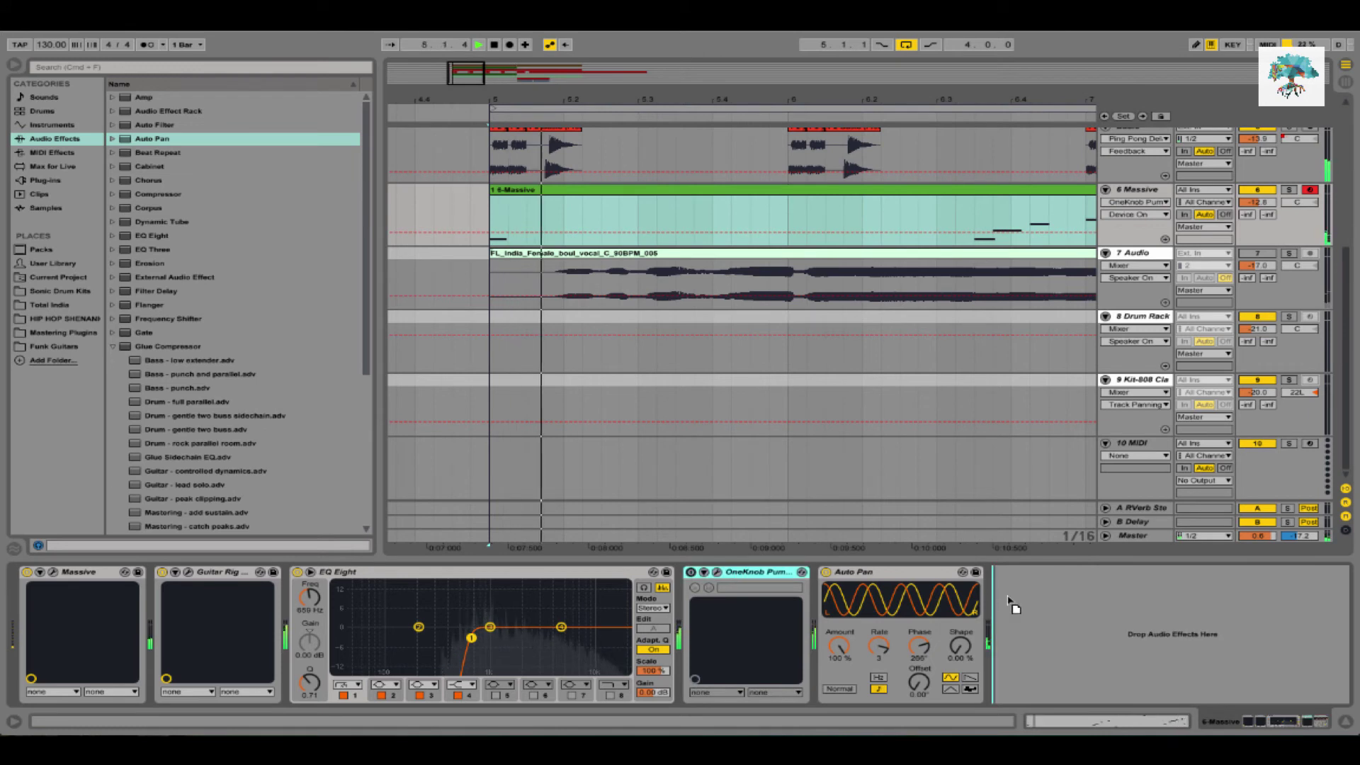
{"action": "left_click_drag", "start_coordinate": [1013, 606], "coordinate": [1014, 602]}
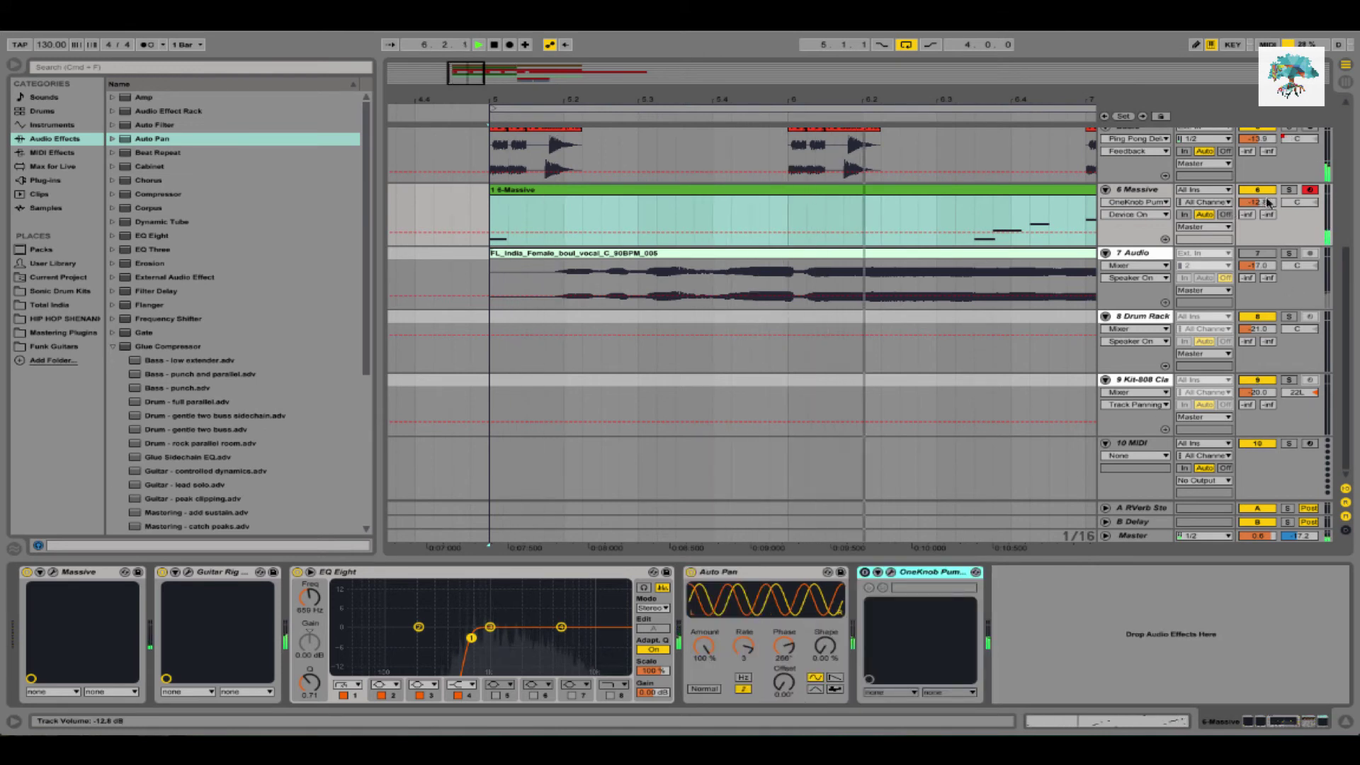
{"action": "left_click_drag", "start_coordinate": [1267, 204], "coordinate": [1268, 198]}
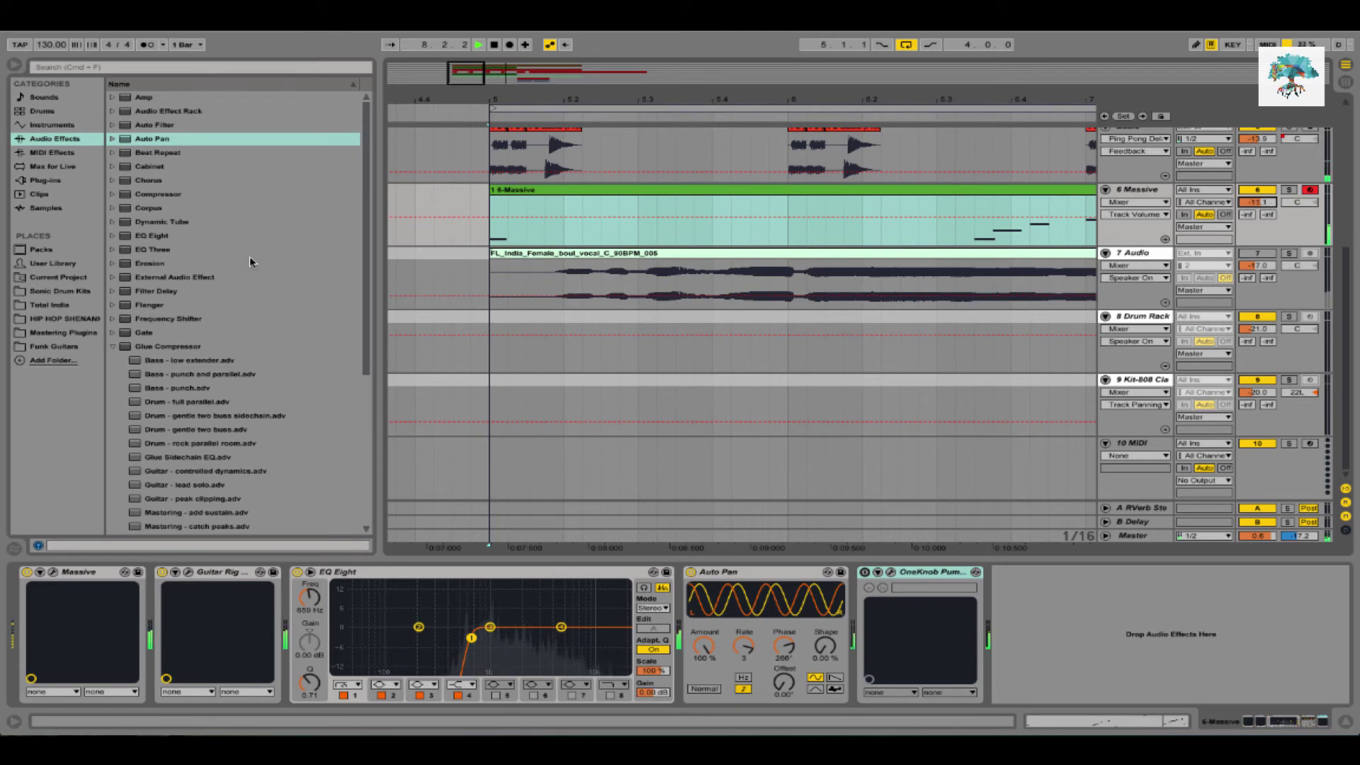
Insert a Compressor between EQ Eight and Auto Pan on the 6 Massive track
{"action": "scroll", "coordinate": [191, 340], "scroll_direction": "down", "scroll_amount": 5}
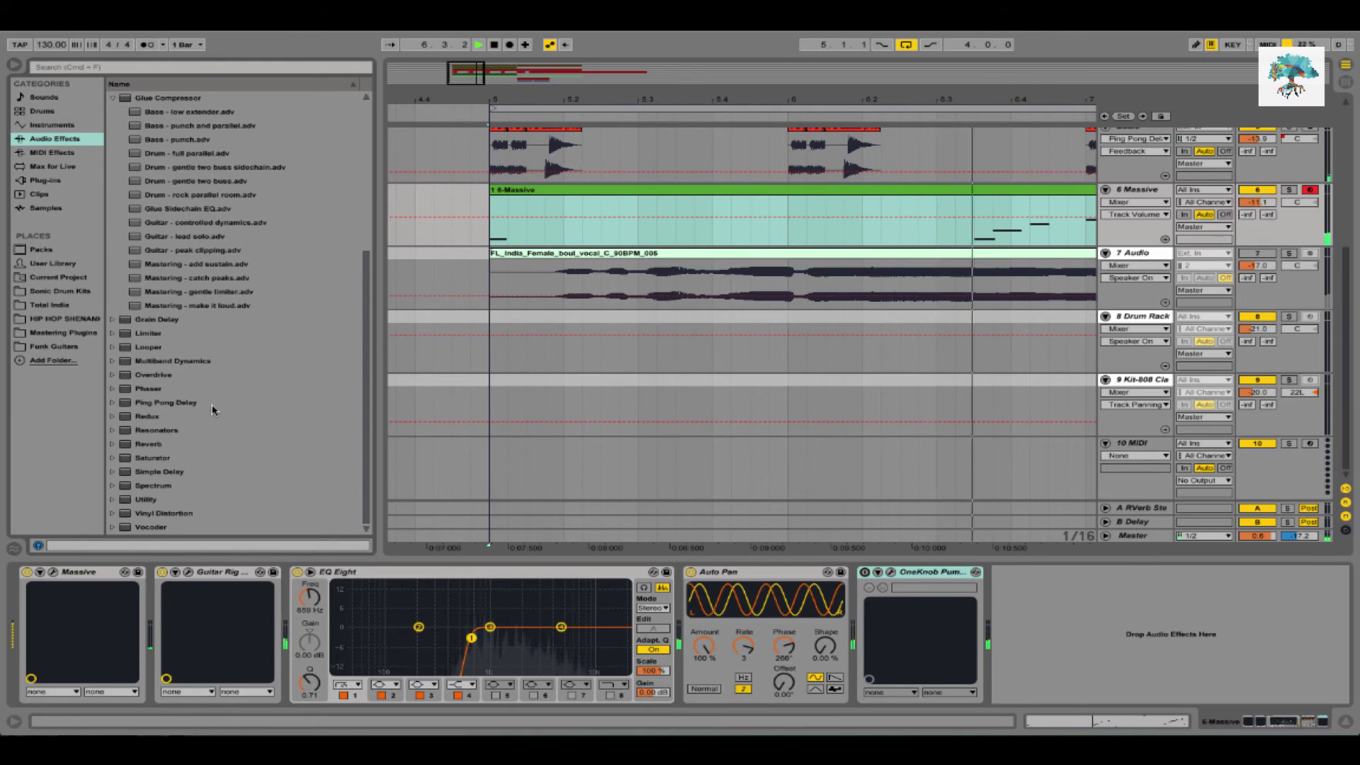
{"action": "left_click", "coordinate": [1265, 204]}
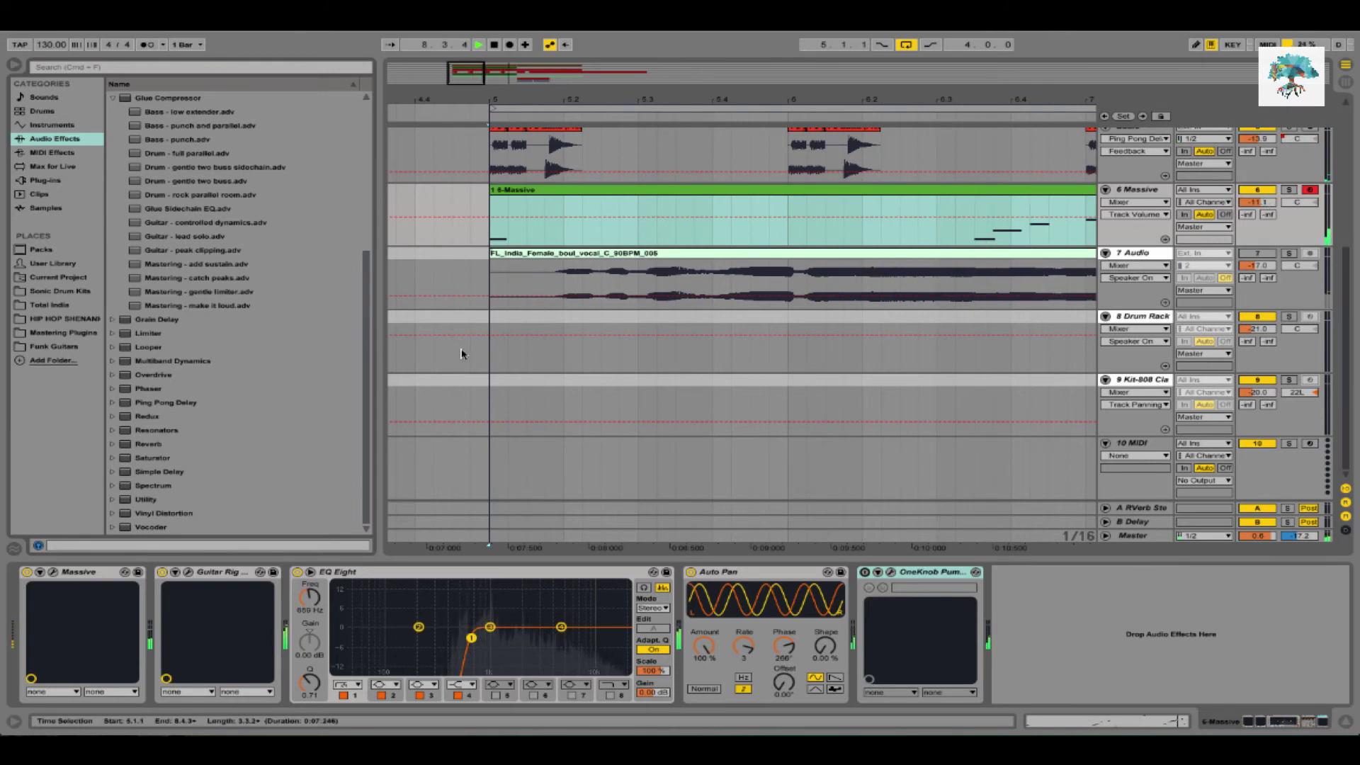
{"action": "scroll", "coordinate": [181, 199], "scroll_direction": "up", "scroll_amount": 5}
{"action": "left_click", "coordinate": [181, 197]}
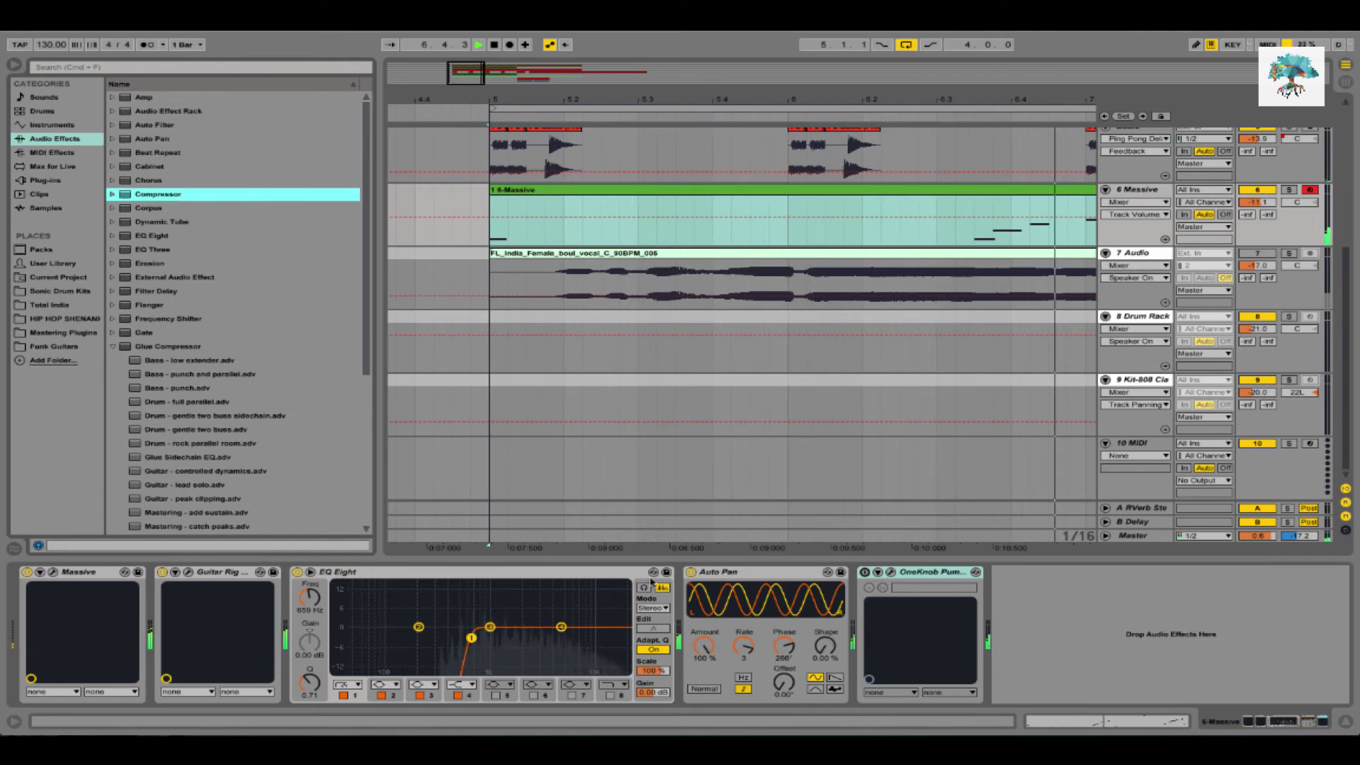
{"action": "left_click_drag", "start_coordinate": [130, 196], "coordinate": [684, 641]}
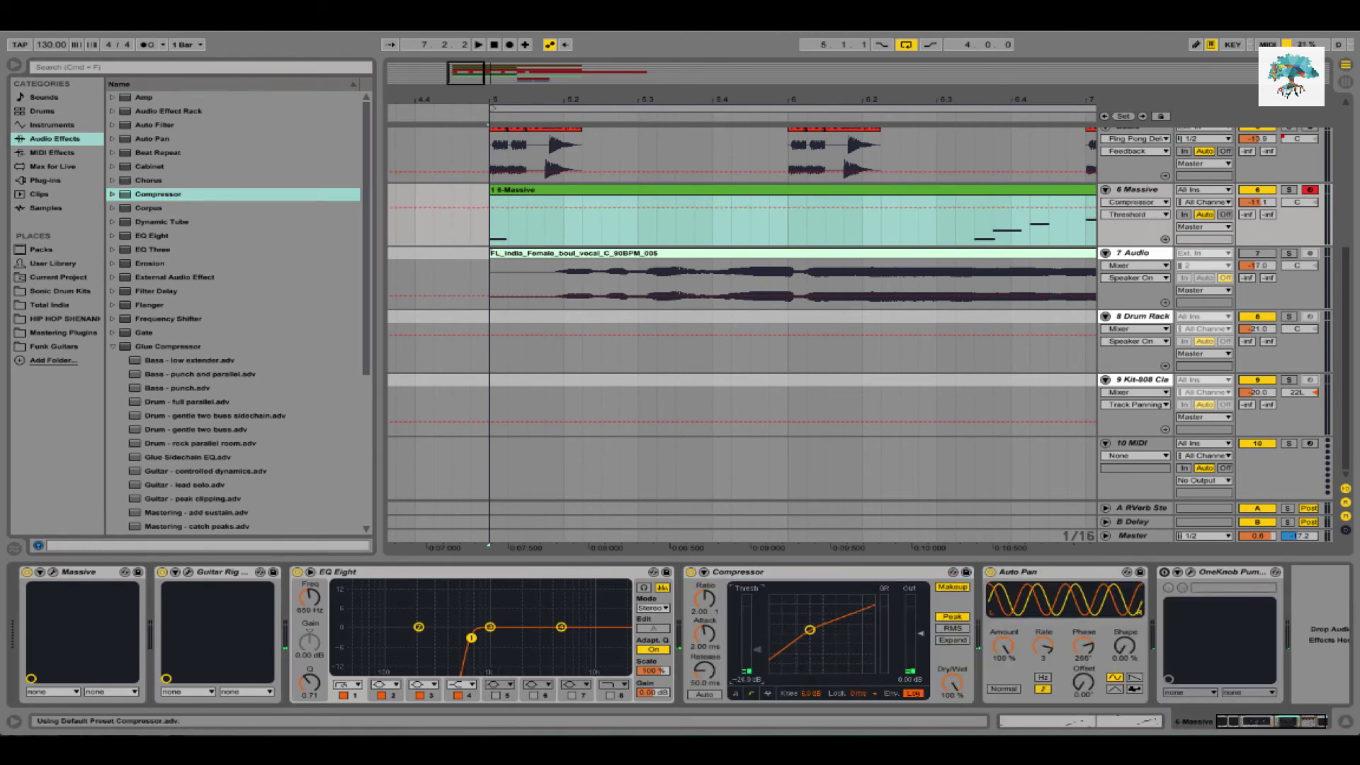
Switch the Compressor to RMS detection and lower its threshold to about -33.1 dB during playback
{"action": "key", "text": "space"}
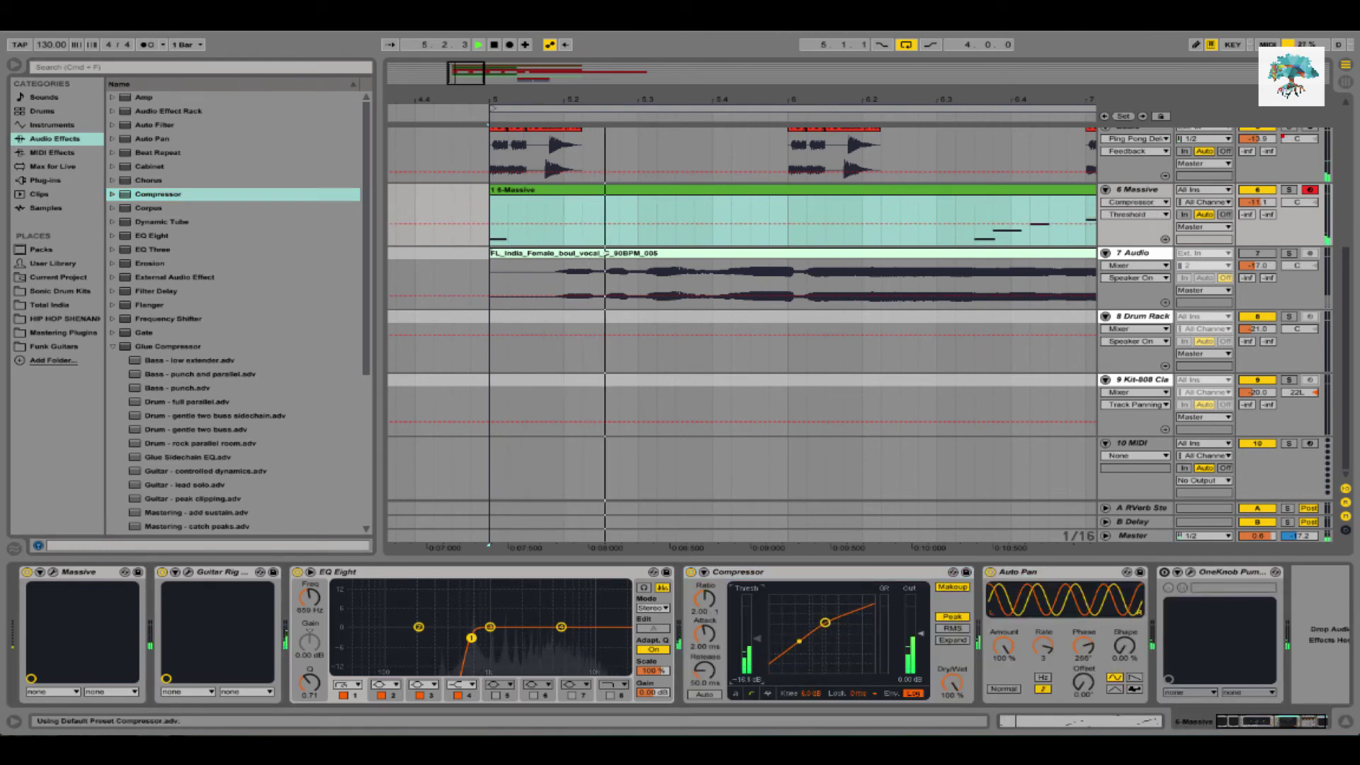
{"action": "left_click", "coordinate": [952, 628]}
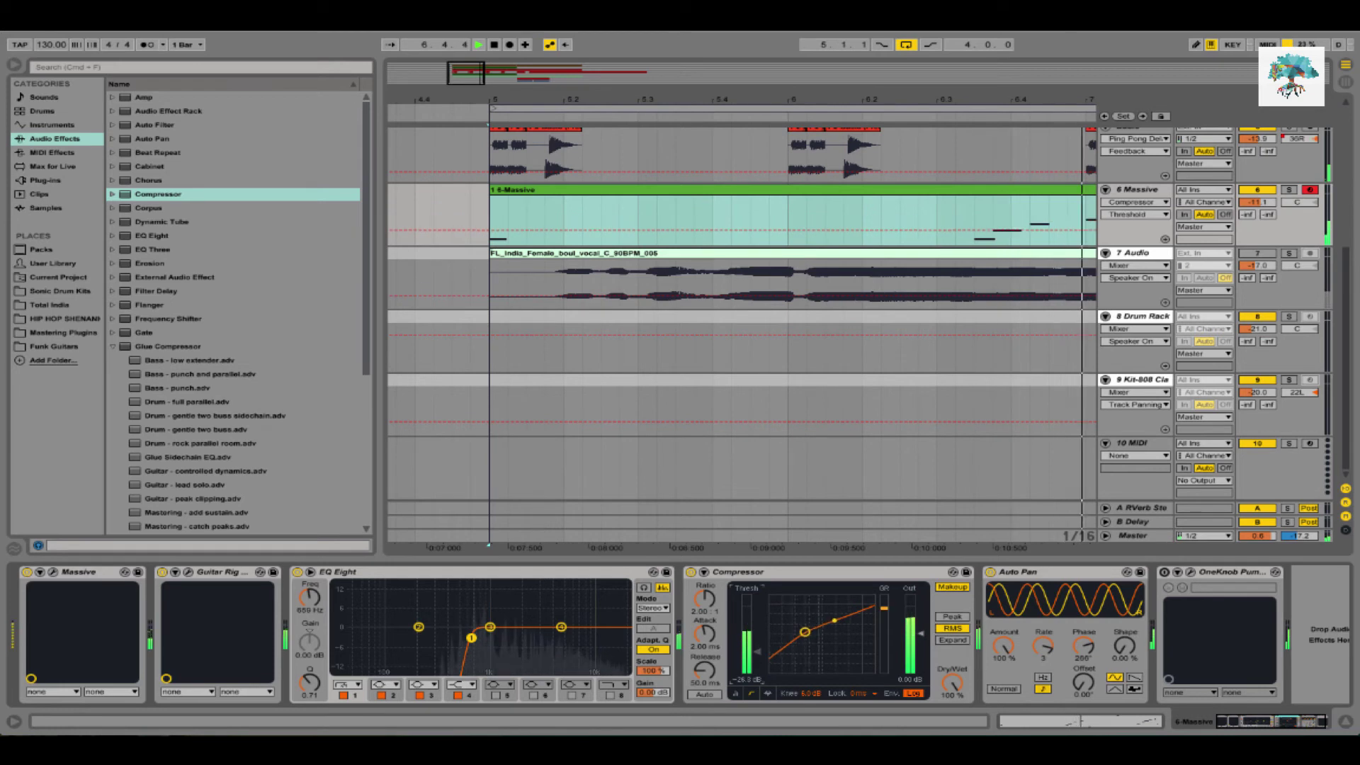
{"action": "left_click_drag", "start_coordinate": [770, 648], "coordinate": [770, 664]}
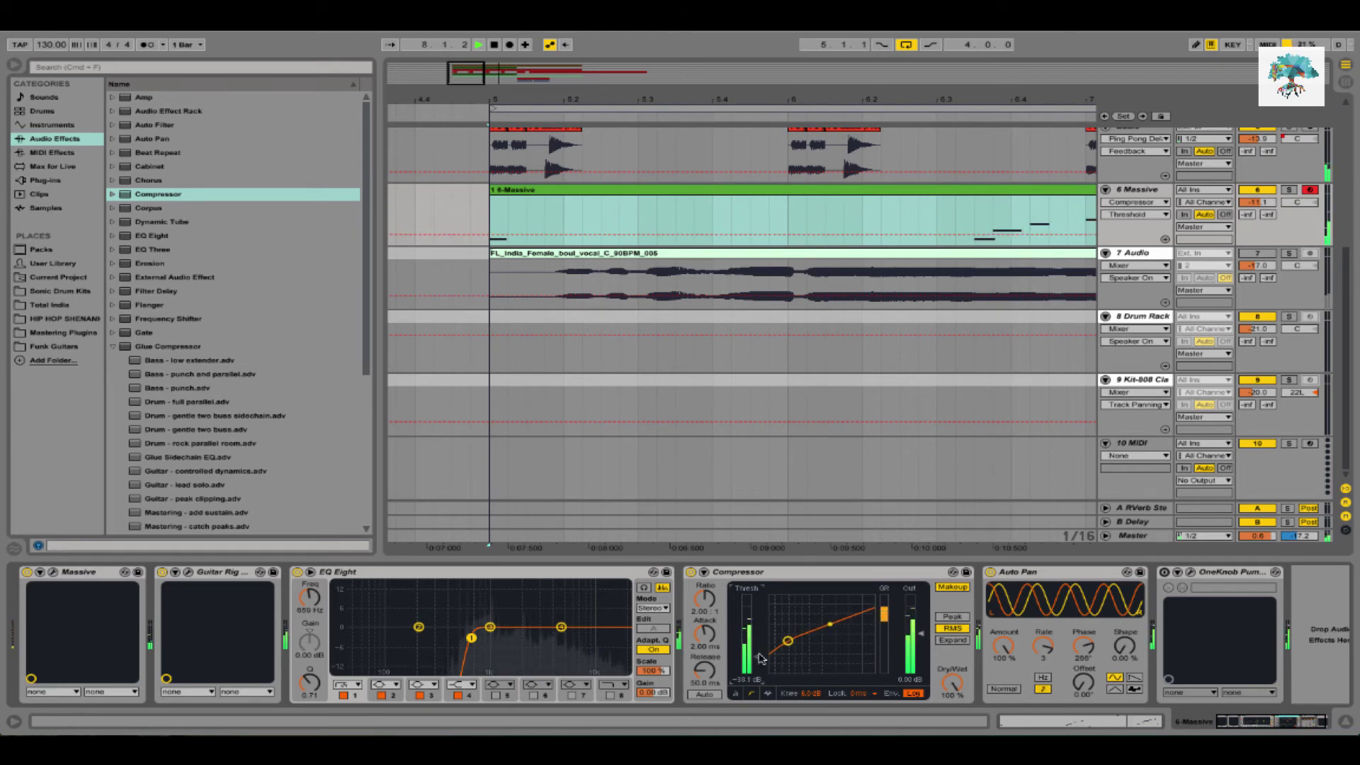
Solo the 6 Massive track and select it to show its device chain
{"action": "left_click", "coordinate": [1289, 189]}
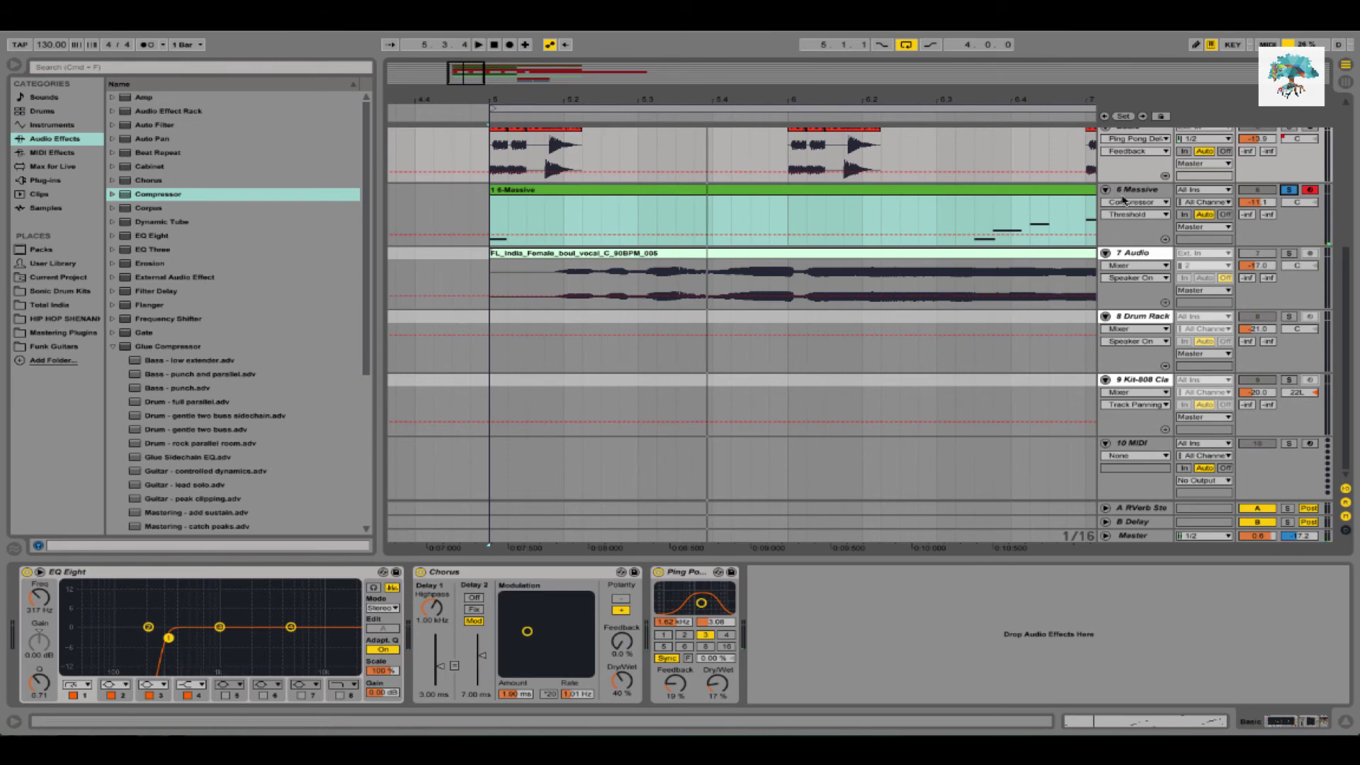
{"action": "scroll", "coordinate": [1132, 331], "scroll_direction": "up", "scroll_amount": 4}
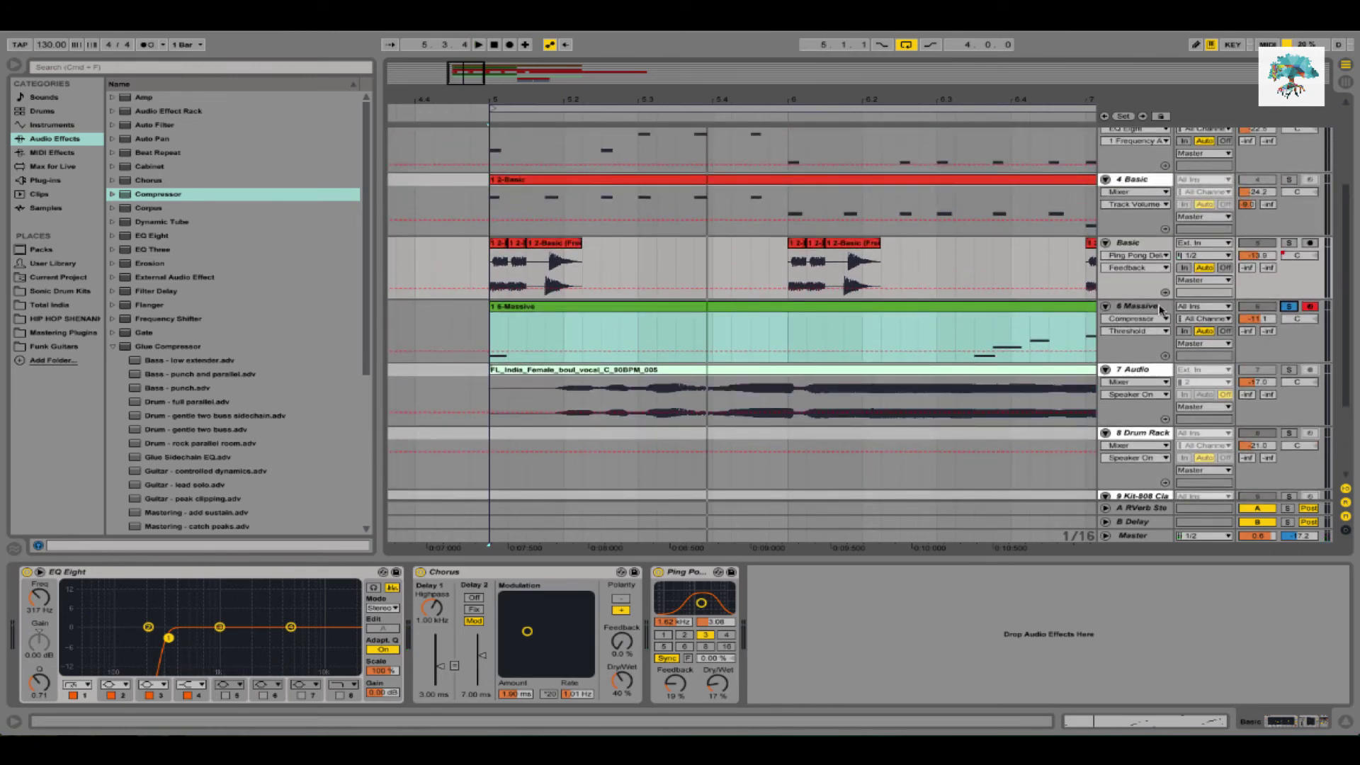
{"action": "left_click", "coordinate": [1160, 309]}
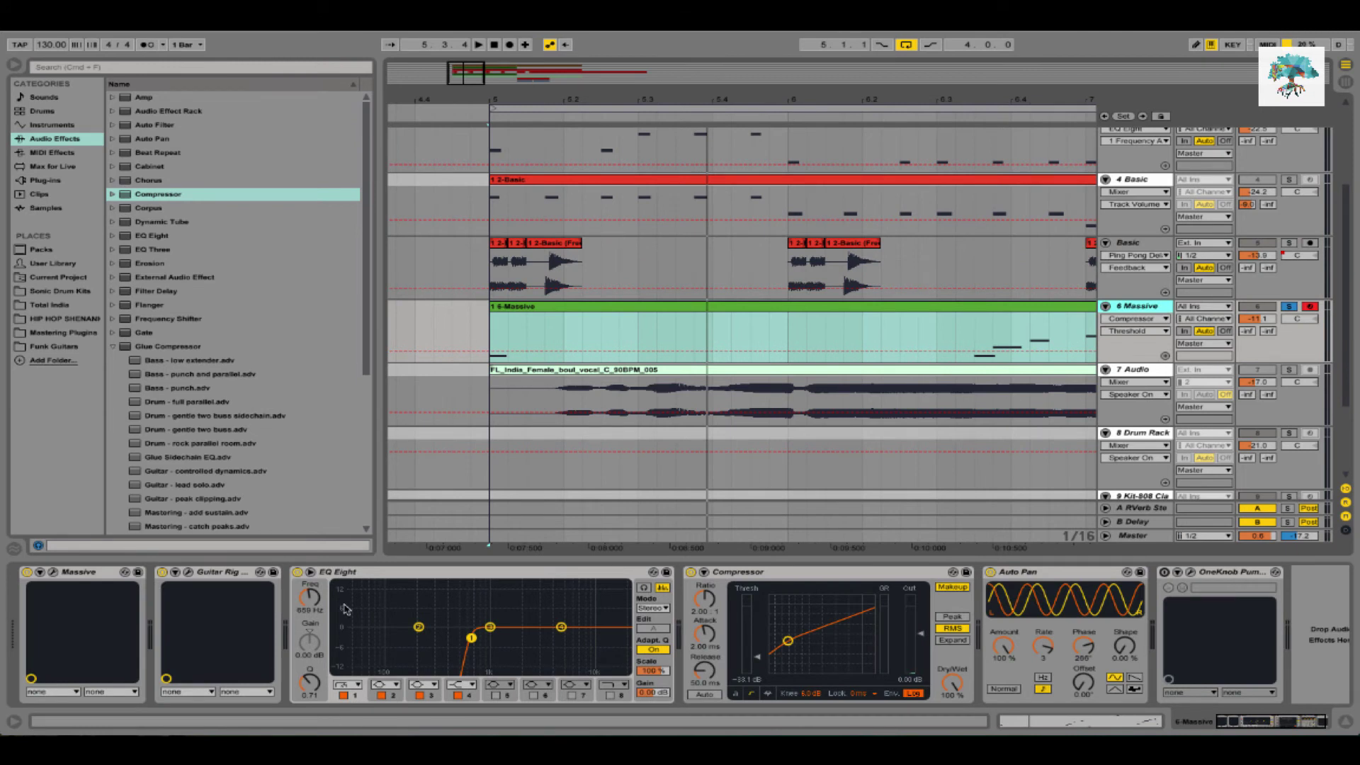
Insert the GTR Stomp 6 Stereo plug-in between the Compressor and Auto Pan on the 6 Massive track
{"action": "left_click", "coordinate": [45, 180]}
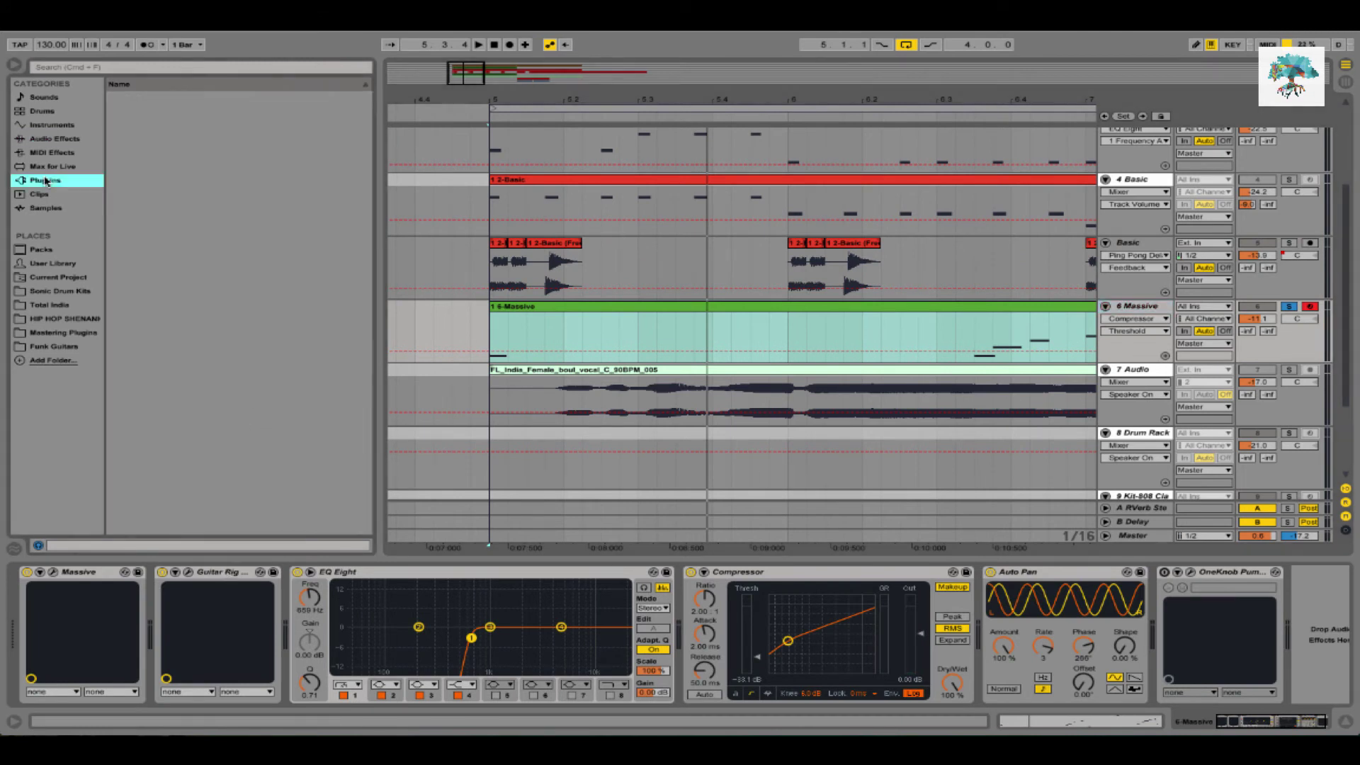
{"action": "scroll", "coordinate": [227, 315], "scroll_direction": "up", "scroll_amount": 5}
{"action": "scroll", "coordinate": [225, 315], "scroll_direction": "up", "scroll_amount": 2}
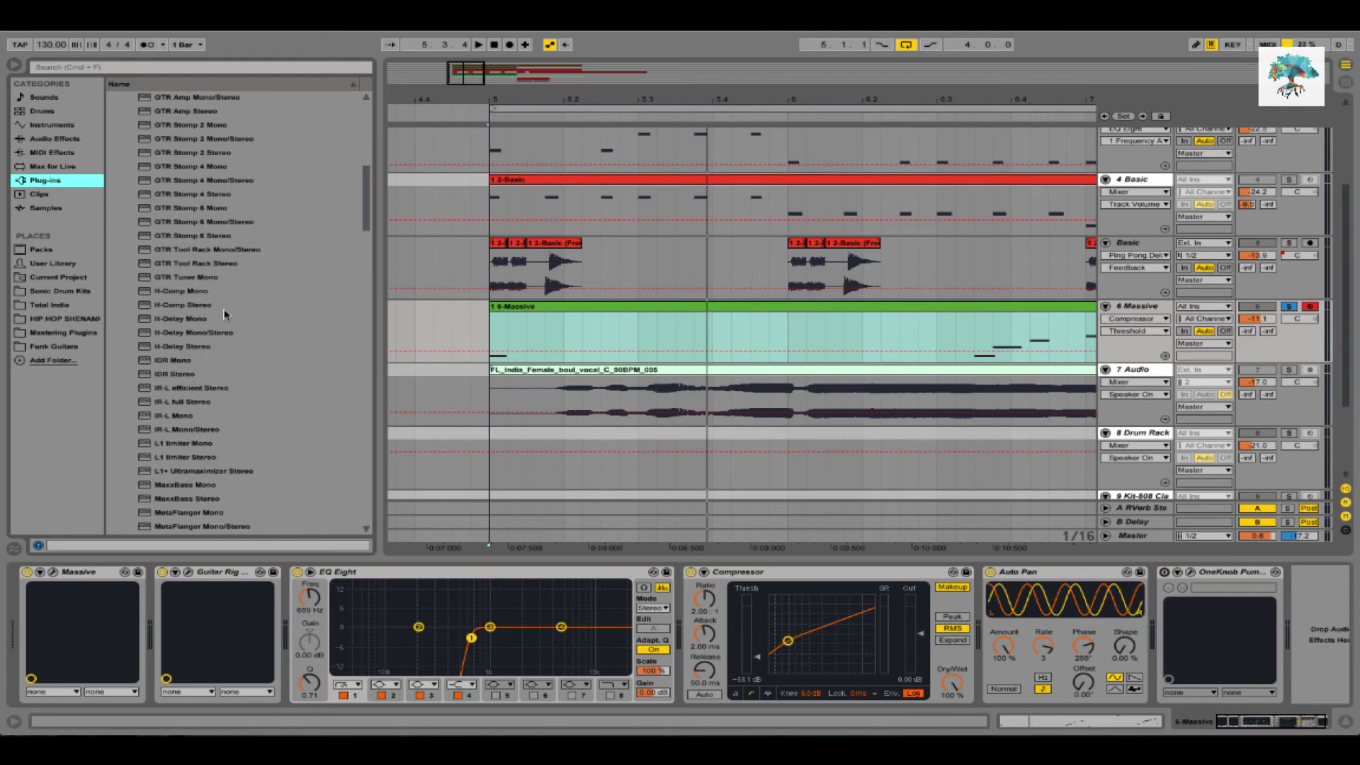
{"action": "scroll", "coordinate": [225, 314], "scroll_direction": "up", "scroll_amount": 1}
{"action": "mouse_move", "coordinate": [204, 258]}
{"action": "left_mouse_down"}
{"action": "mouse_move", "coordinate": [563, 408]}
{"action": "mouse_move", "coordinate": [861, 602]}
{"action": "mouse_move", "coordinate": [976, 608]}
{"action": "left_mouse_up"}
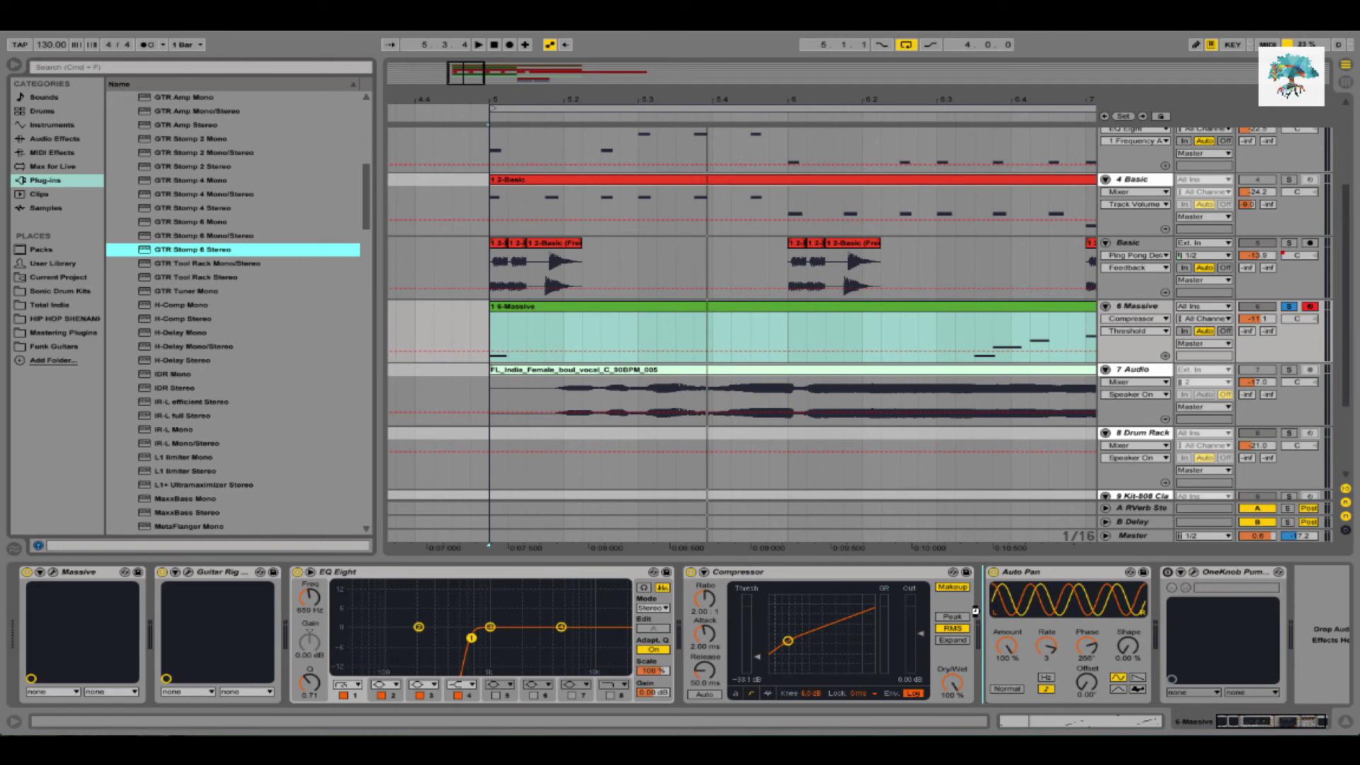
{"action": "left_click_drag", "start_coordinate": [976, 610], "coordinate": [975, 611]}
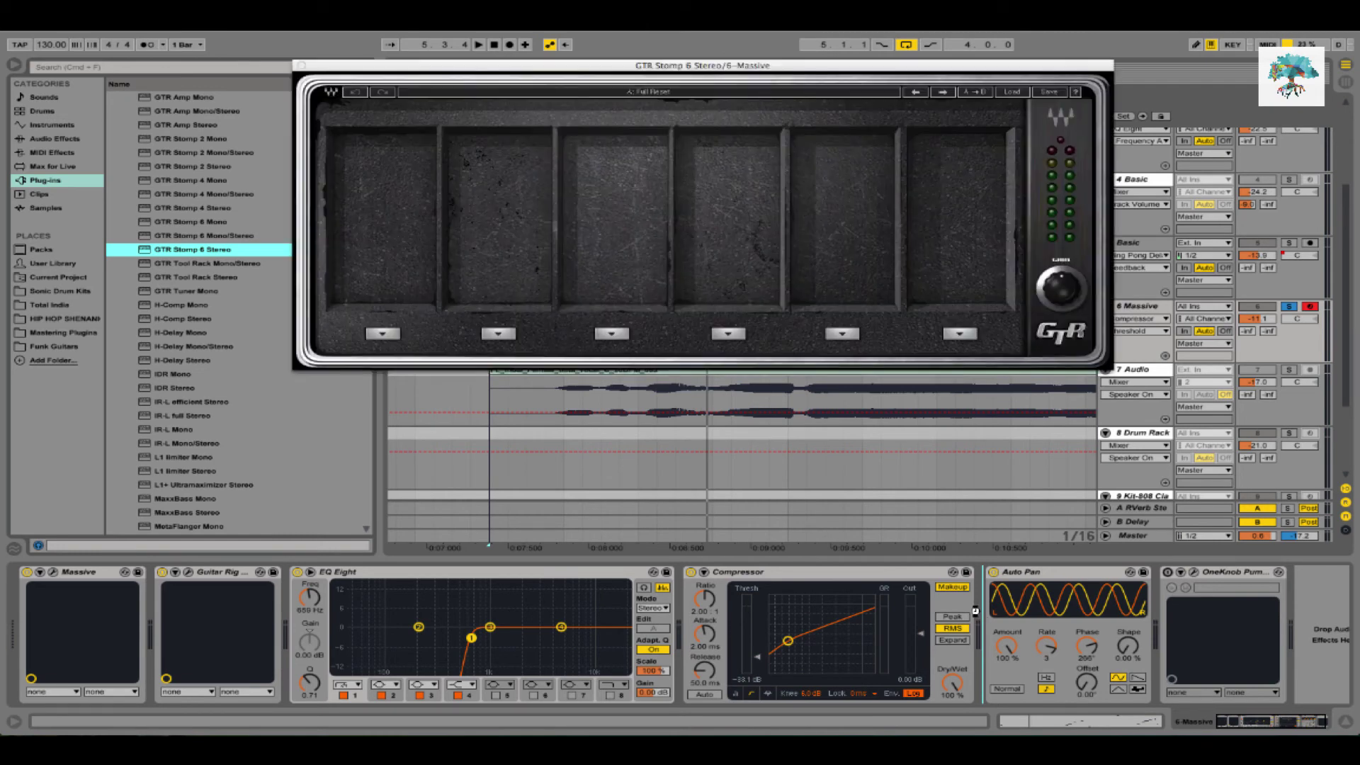
Load the PowerBoard preset ChordComp in GTR Stomp 6 and audition it with the 6 Massive volume at -17.4 dB
{"action": "left_click", "coordinate": [1013, 92]}
{"action": "mouse_move", "coordinate": [1074, 231]}
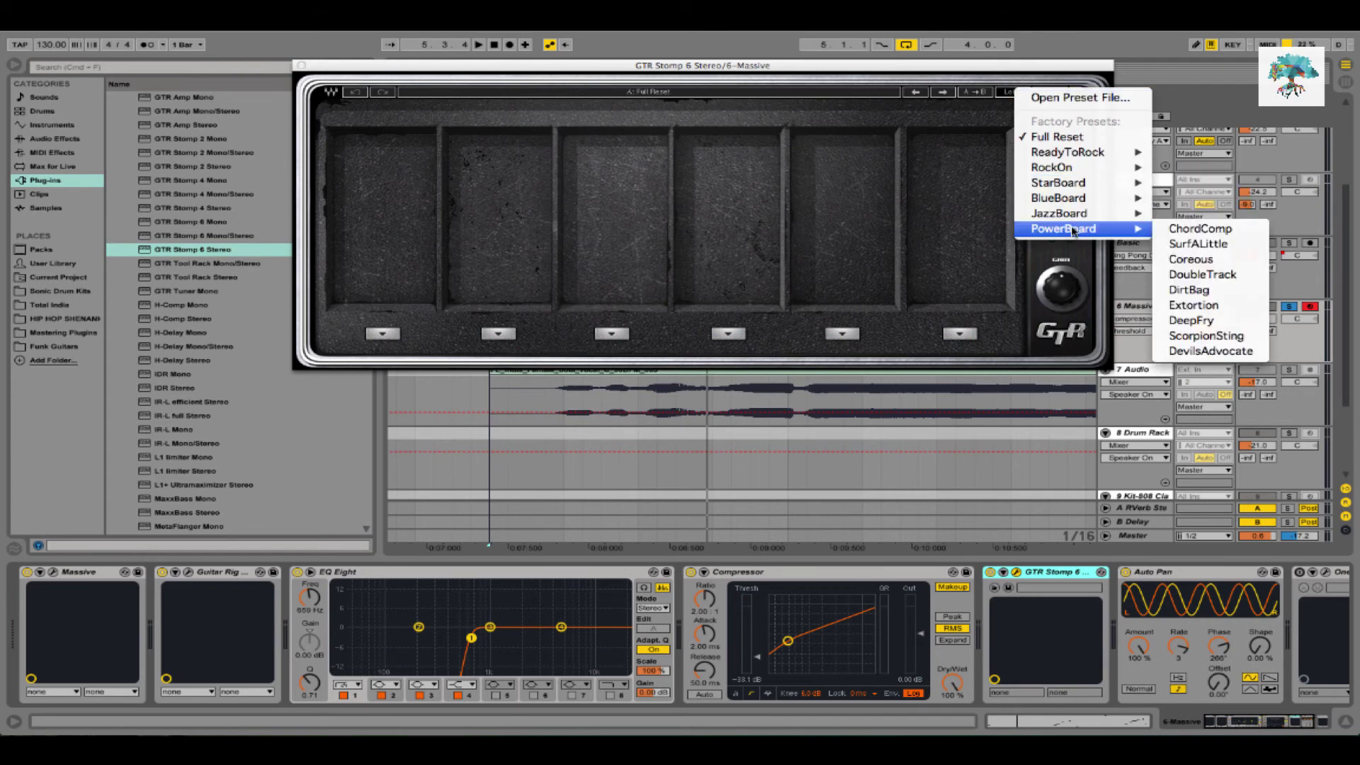
{"action": "left_click", "coordinate": [1180, 230]}
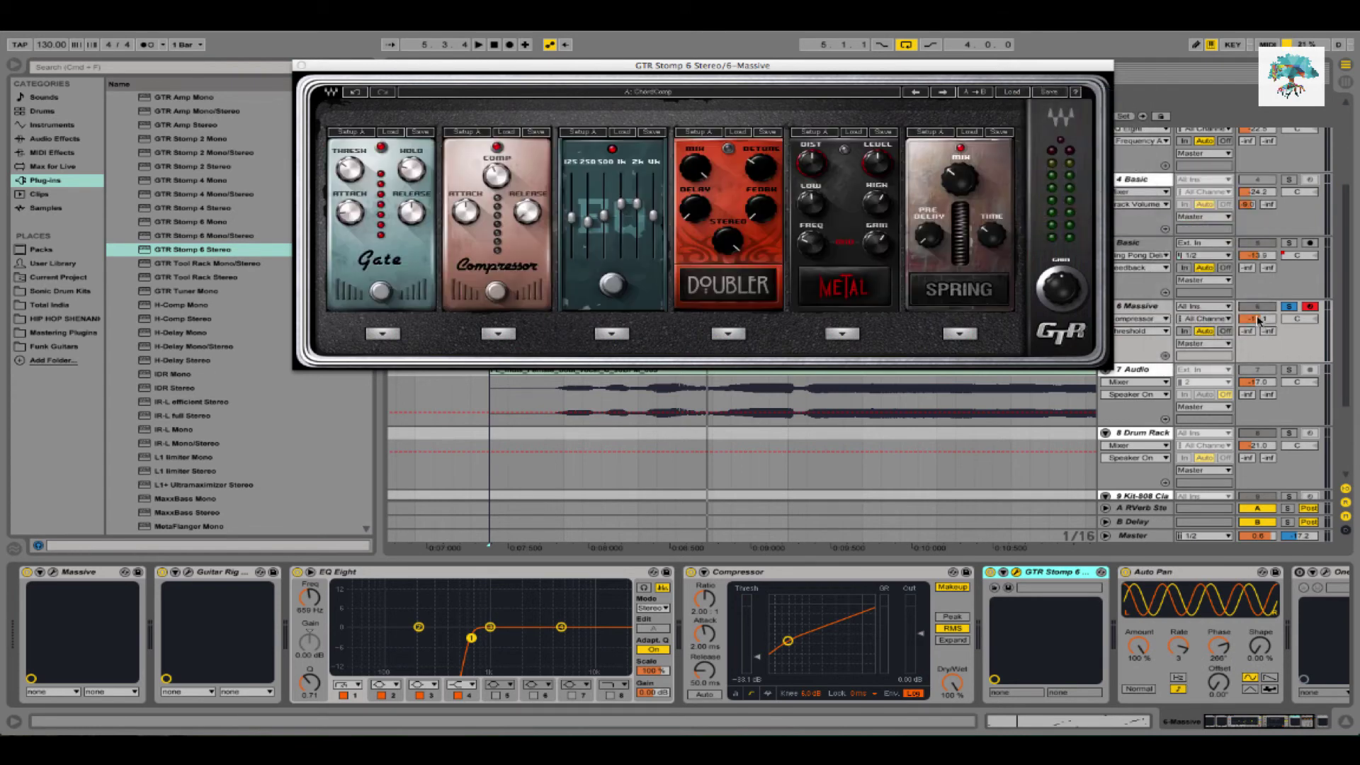
{"action": "key", "text": "space"}
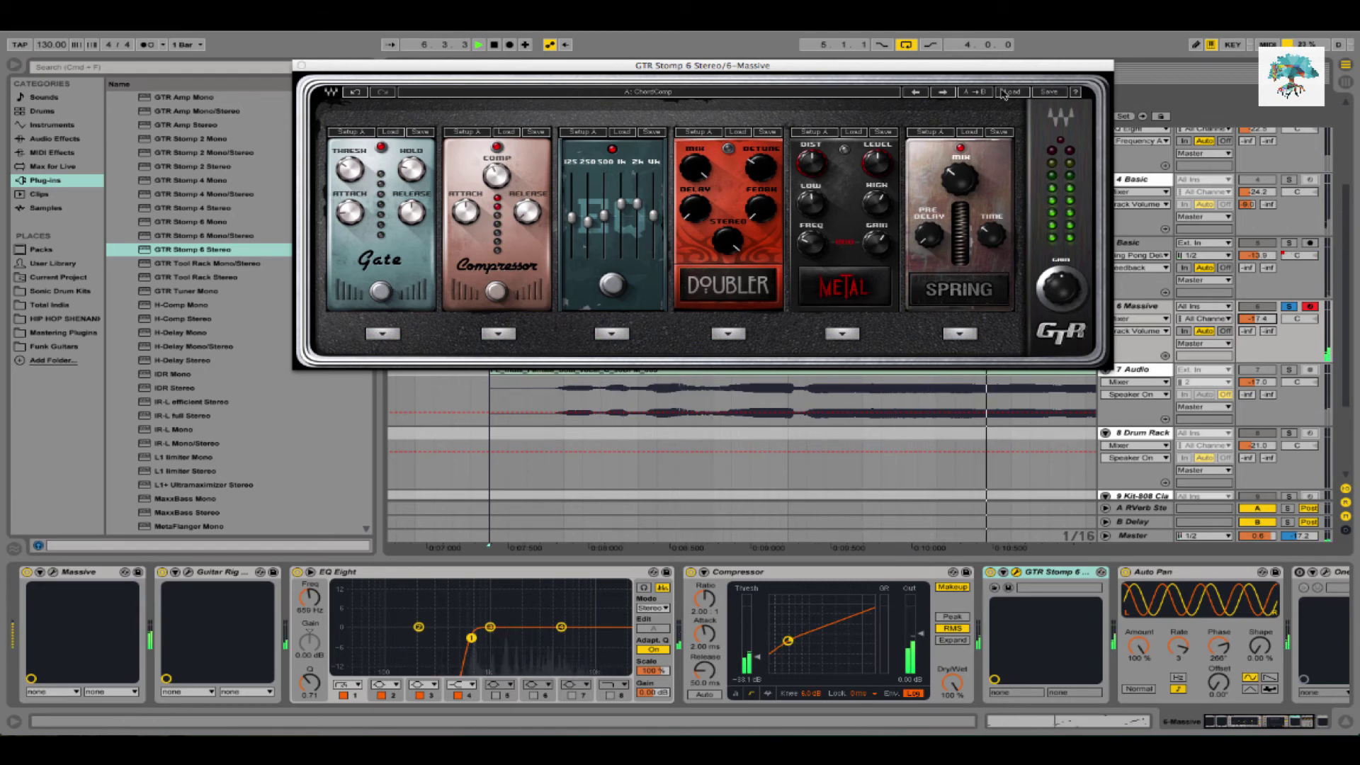
{"action": "left_click", "coordinate": [992, 572]}
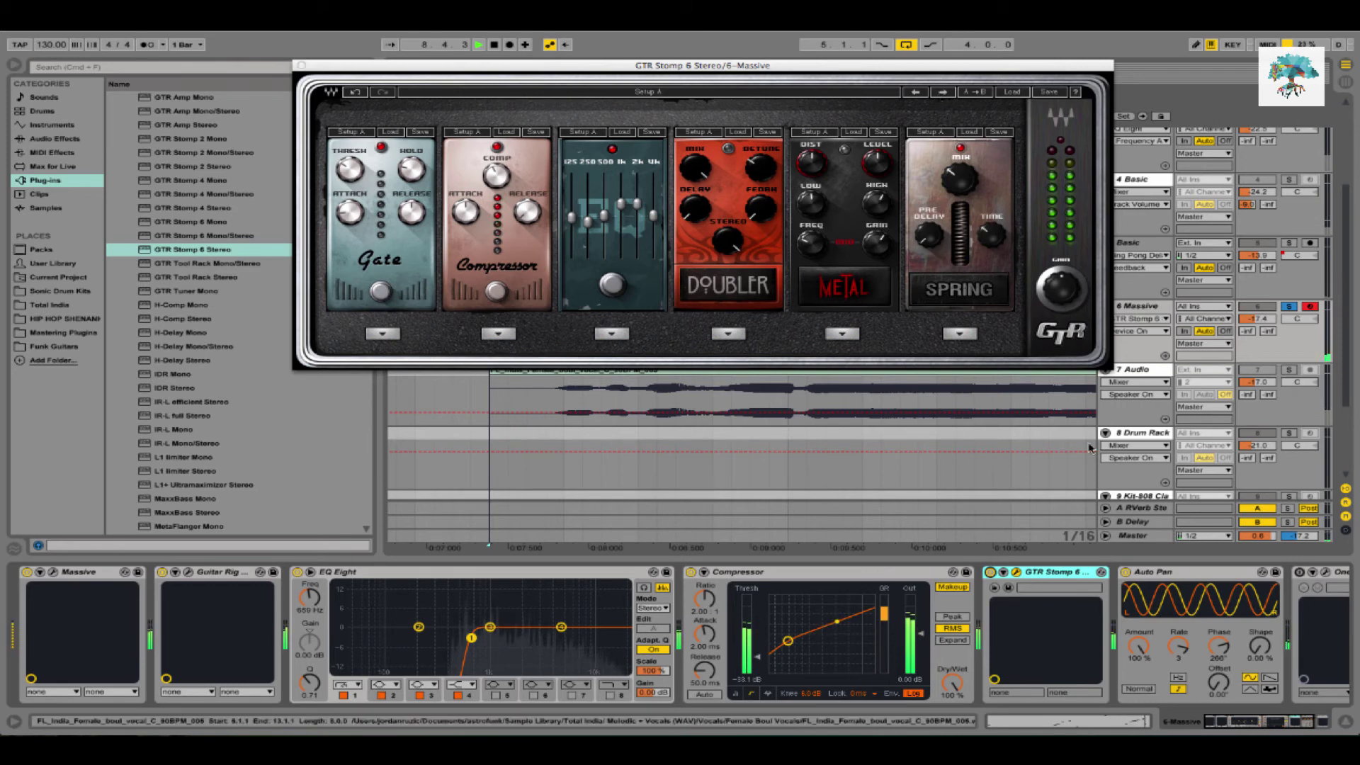
Audition the following PowerBoard presets in GTR Stomp 6 during playback and settle on Extortion
{"action": "left_click", "coordinate": [942, 93]}
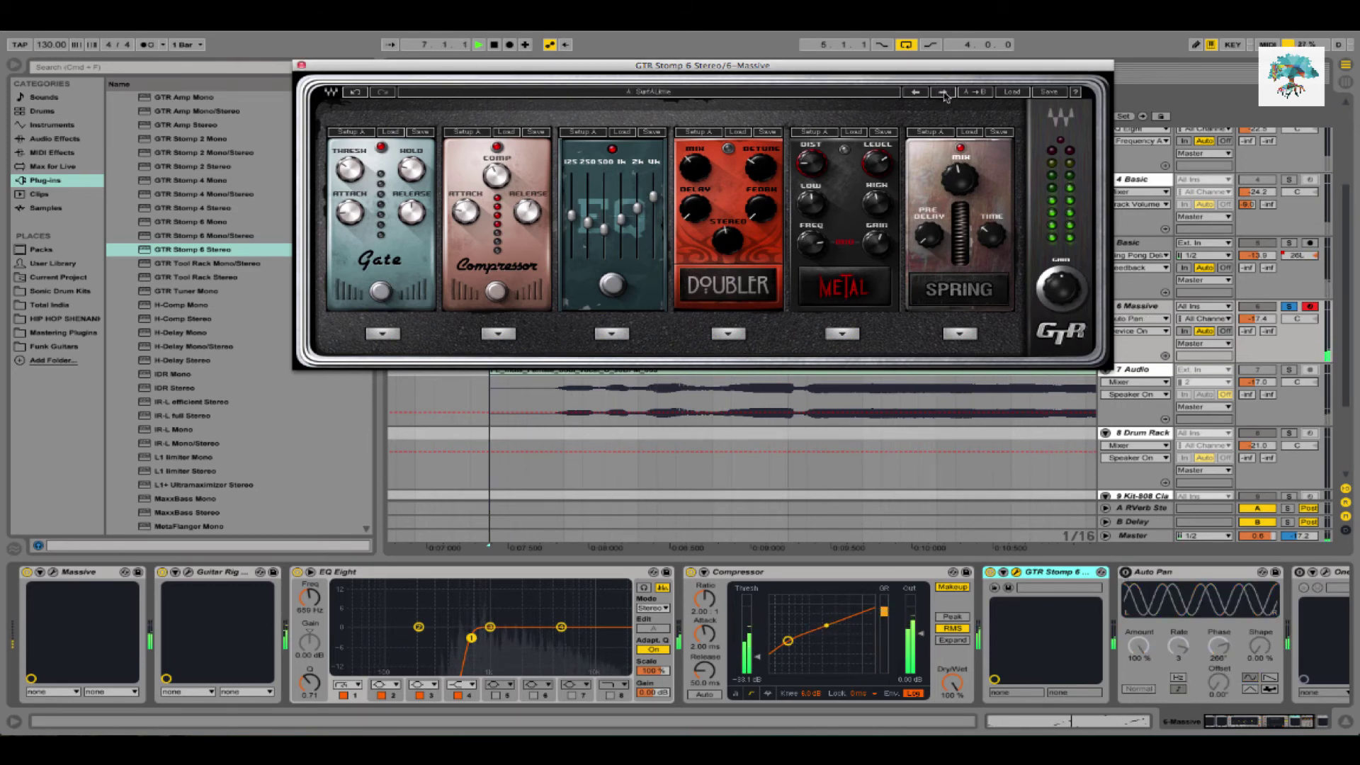
{"action": "left_click", "coordinate": [943, 93]}
{"action": "left_click", "coordinate": [943, 92]}
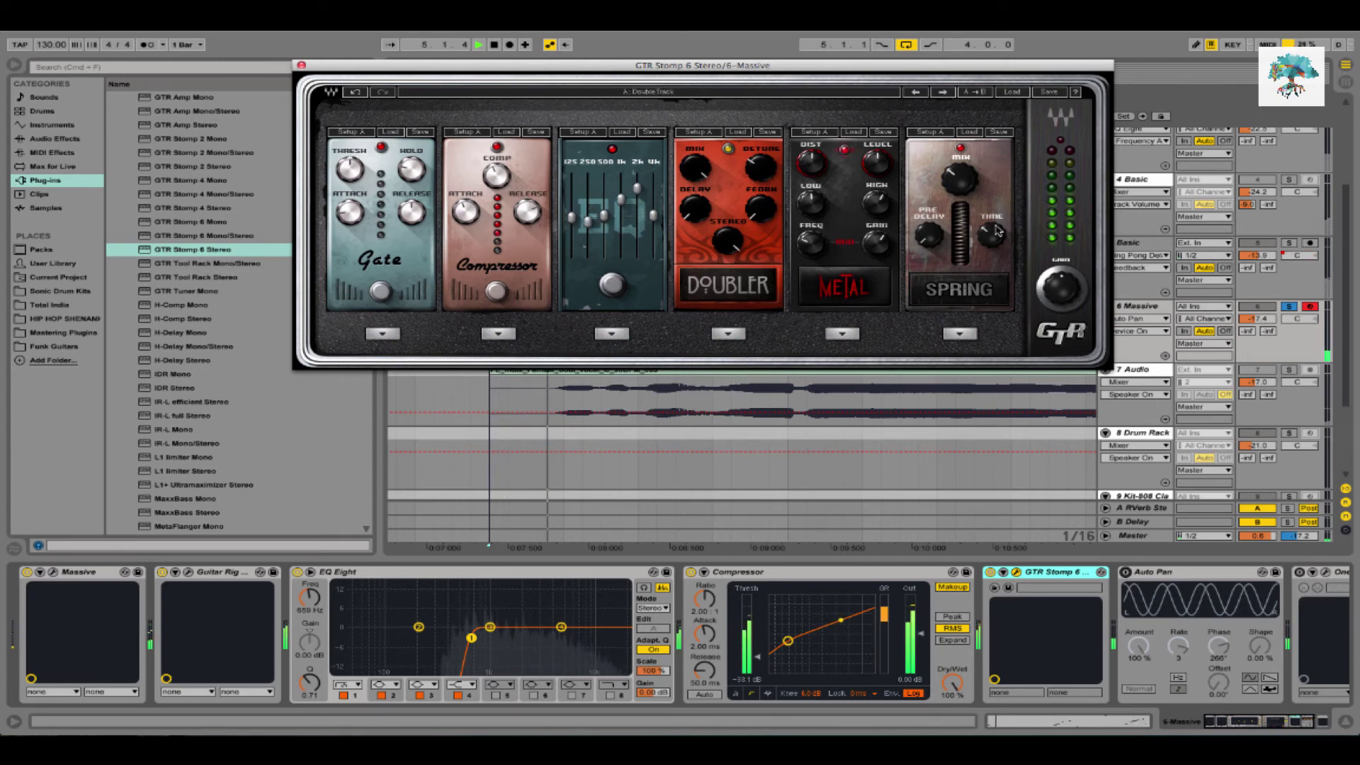
{"action": "left_click", "coordinate": [943, 93]}
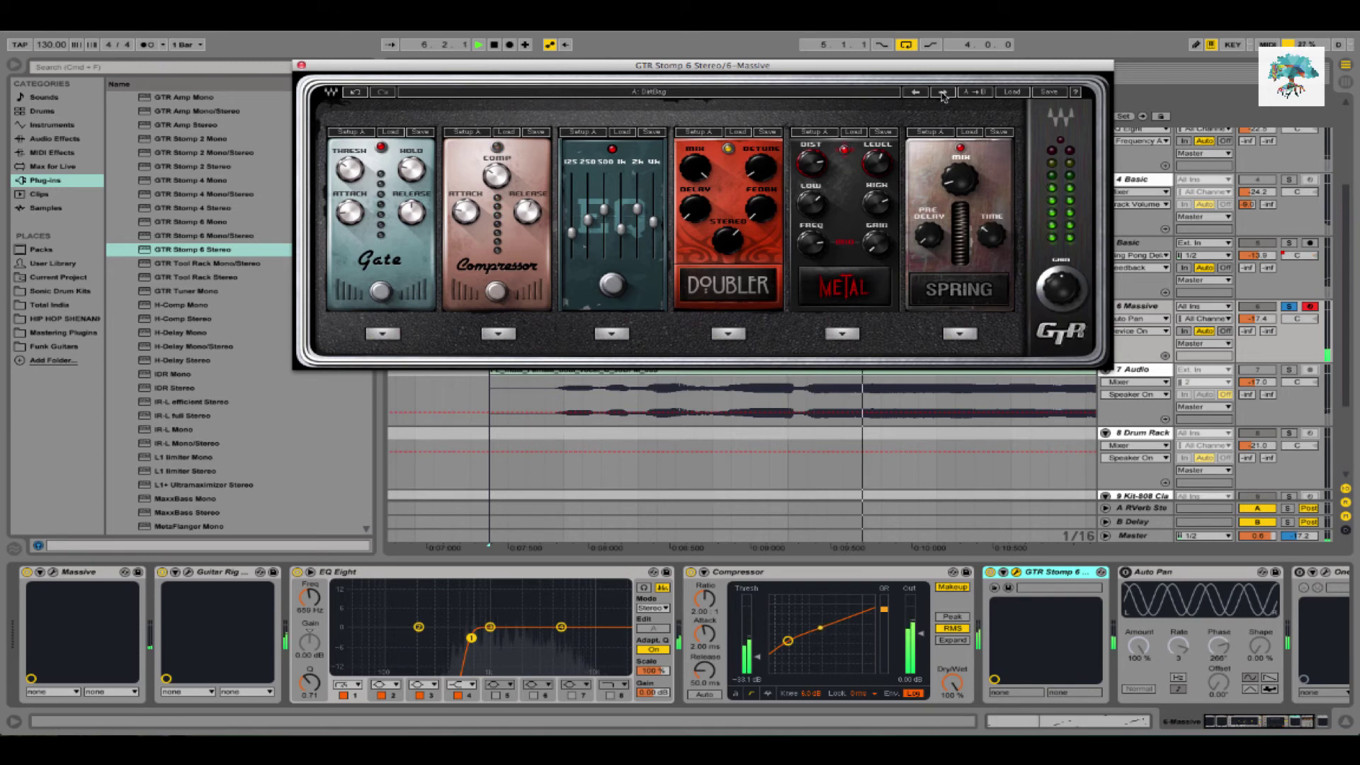
{"action": "left_click", "coordinate": [942, 92]}
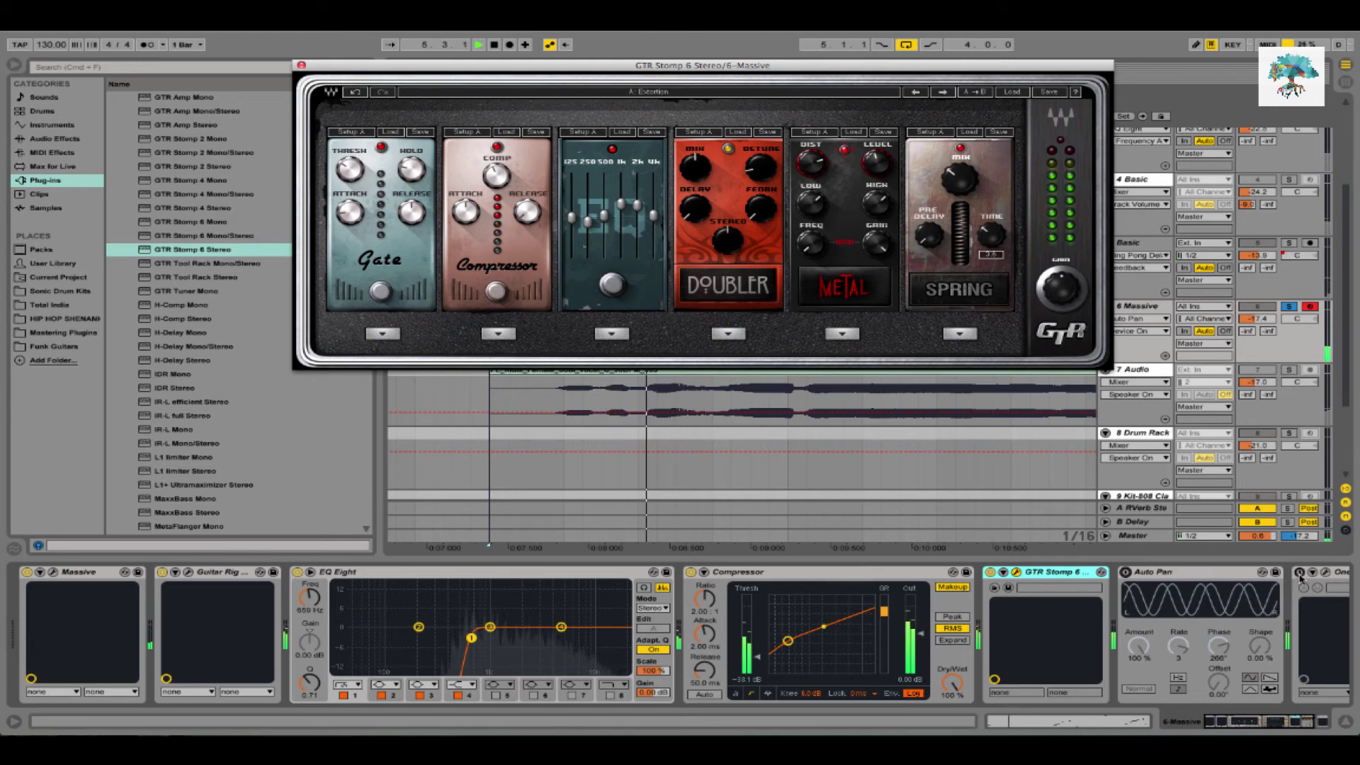
Turn Auto Pan back on, unsolo 6 Massive and reduce the Auto Pan amount to 71.4 %
{"action": "left_click", "coordinate": [1126, 572]}
{"action": "left_click", "coordinate": [1126, 572]}
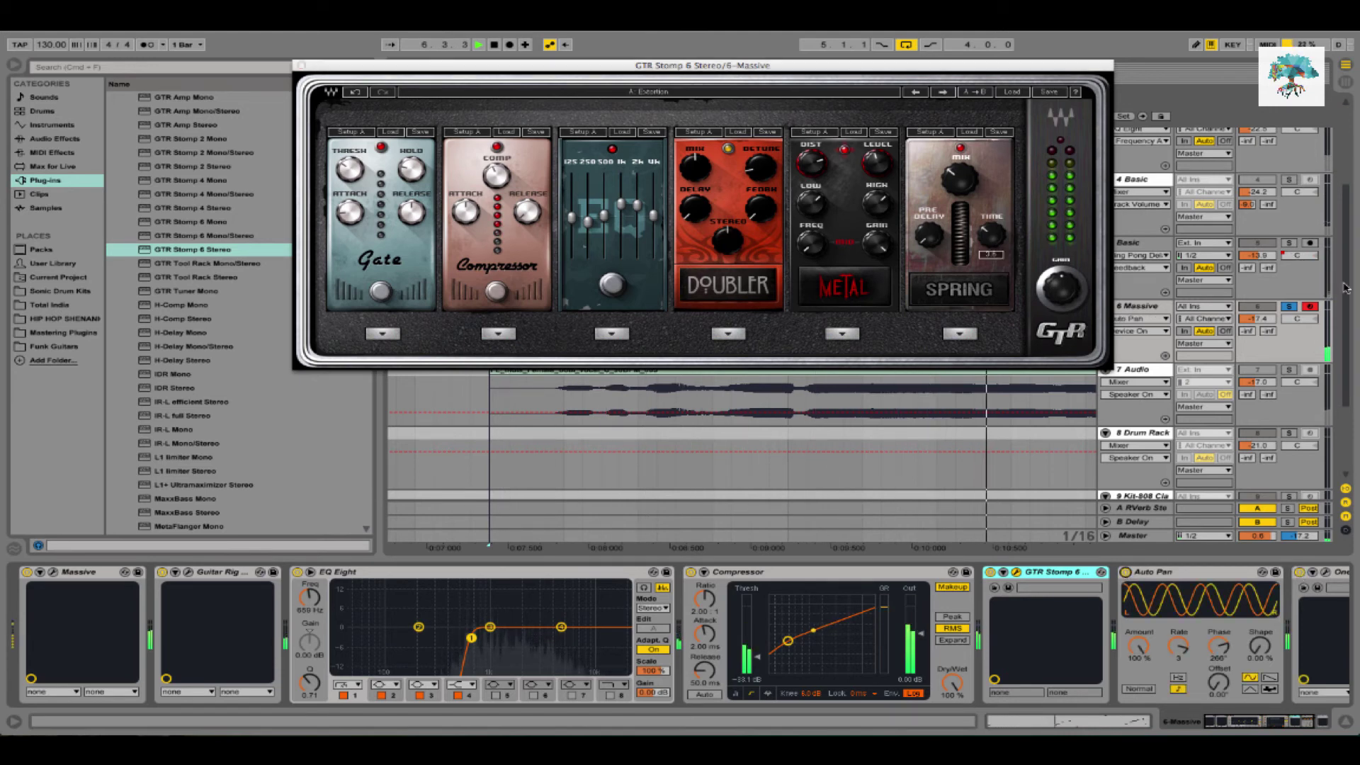
{"action": "left_click", "coordinate": [1289, 307]}
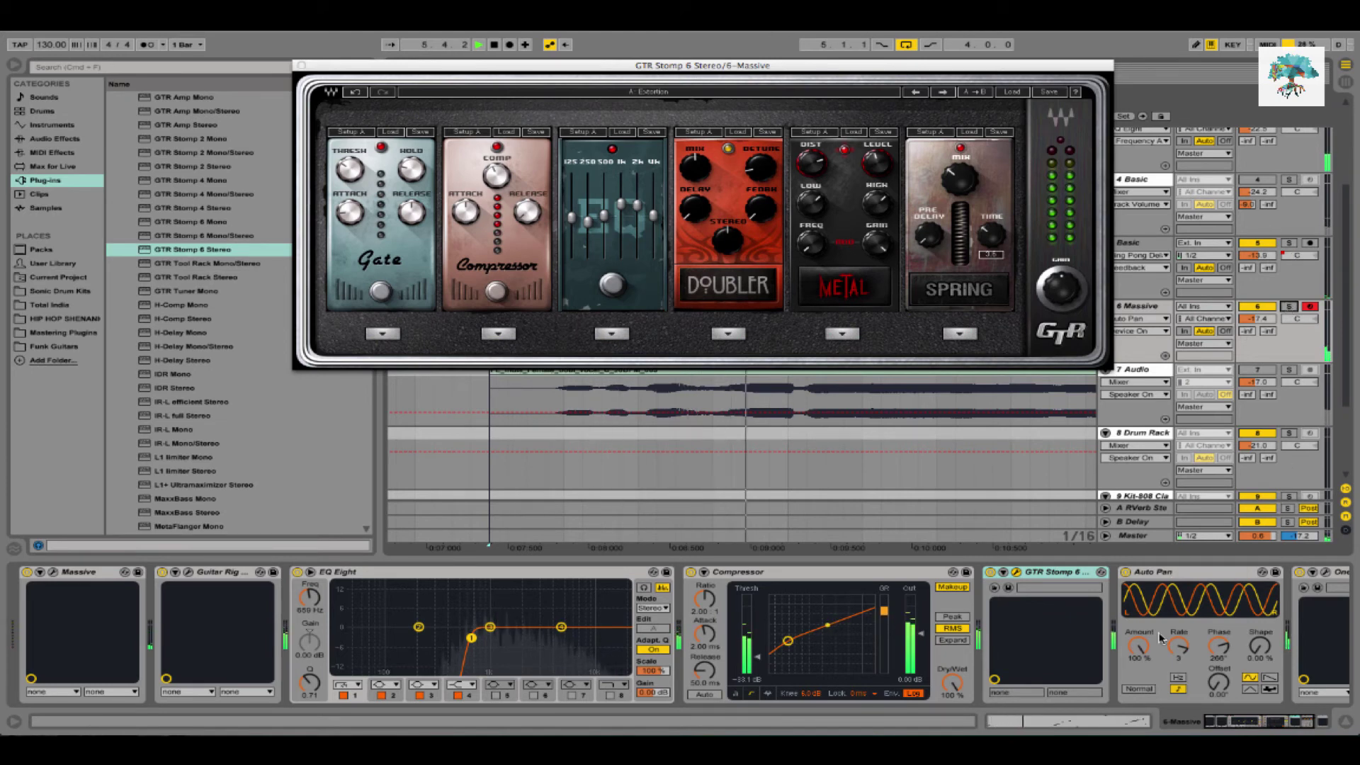
{"action": "left_click_drag", "start_coordinate": [1139, 646], "coordinate": [1139, 663]}
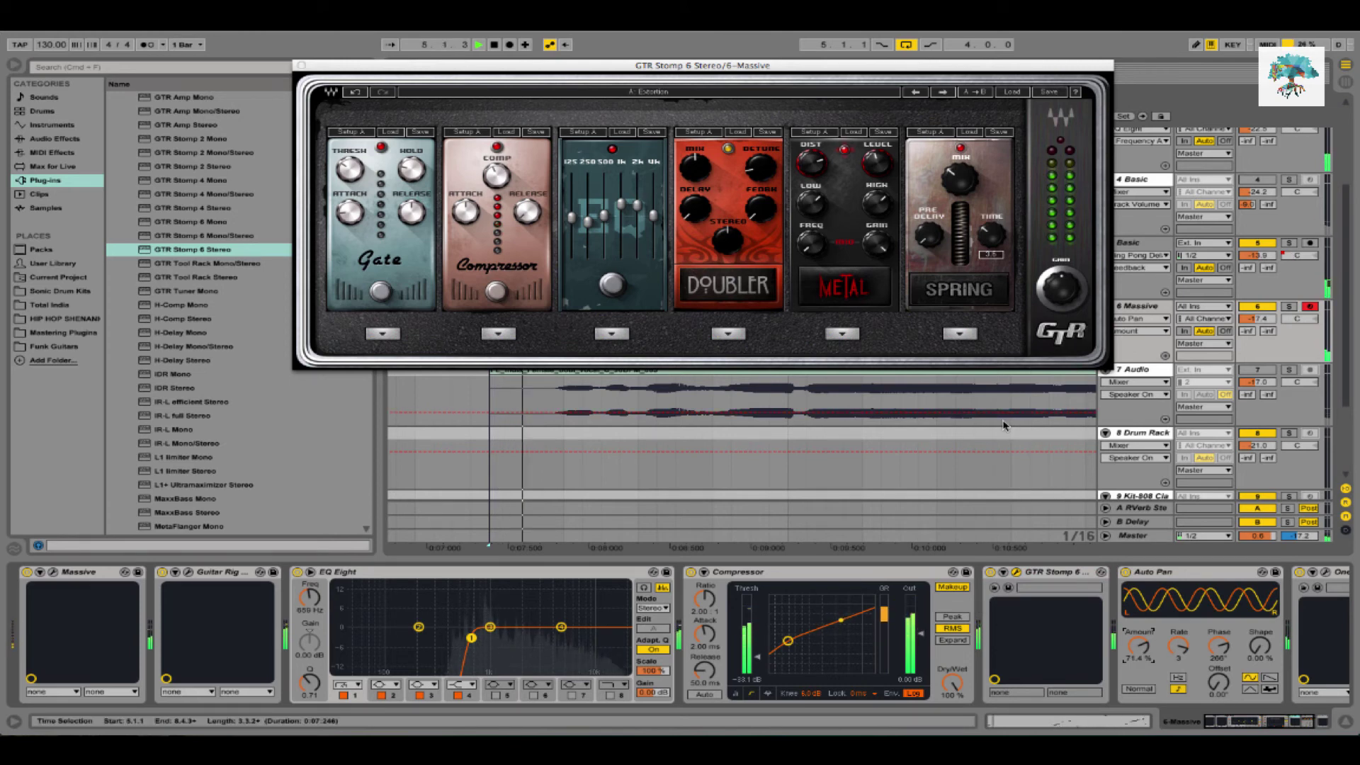
Stop playback and briefly solo and deactivate the 6 Massive track, leaving it active, unsoloed and selected
{"action": "left_click", "coordinate": [1288, 307]}
{"action": "key", "text": "space"}
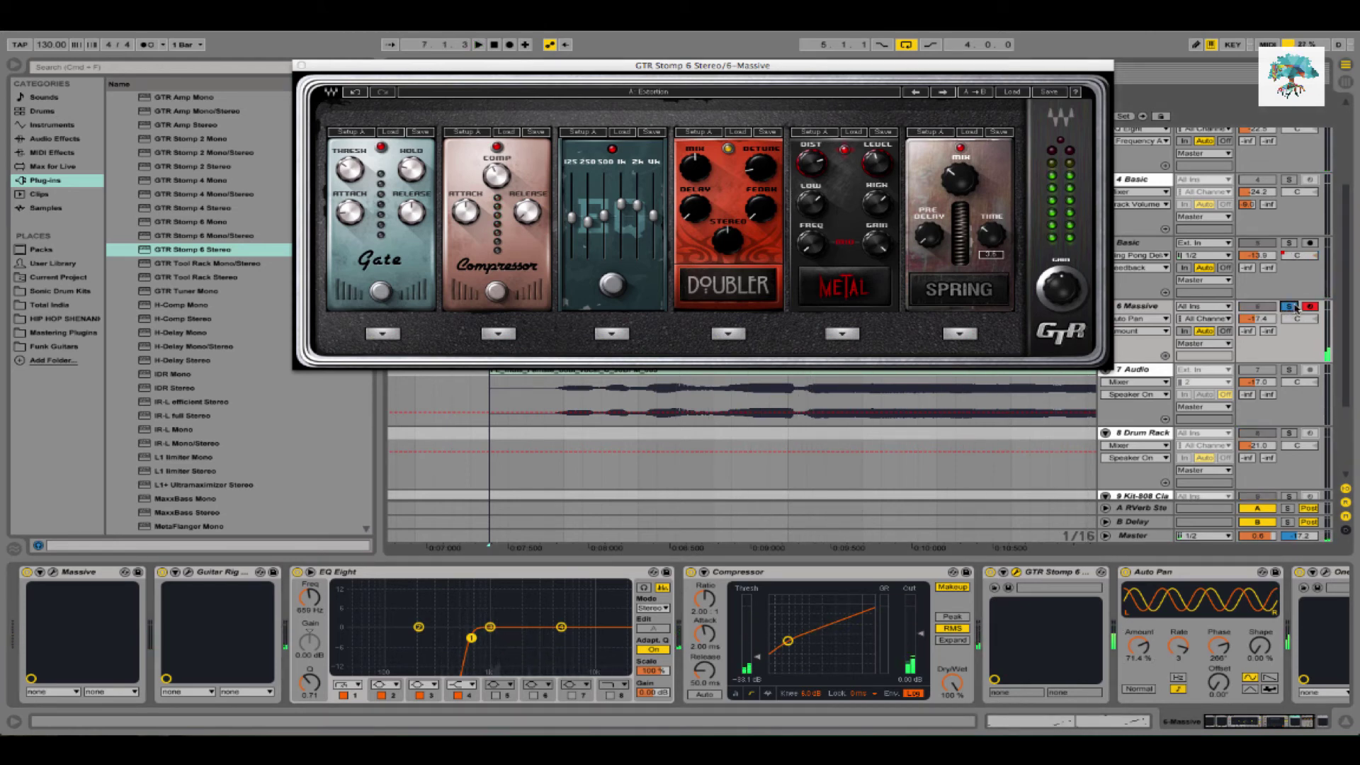
{"action": "left_click", "coordinate": [1268, 306]}
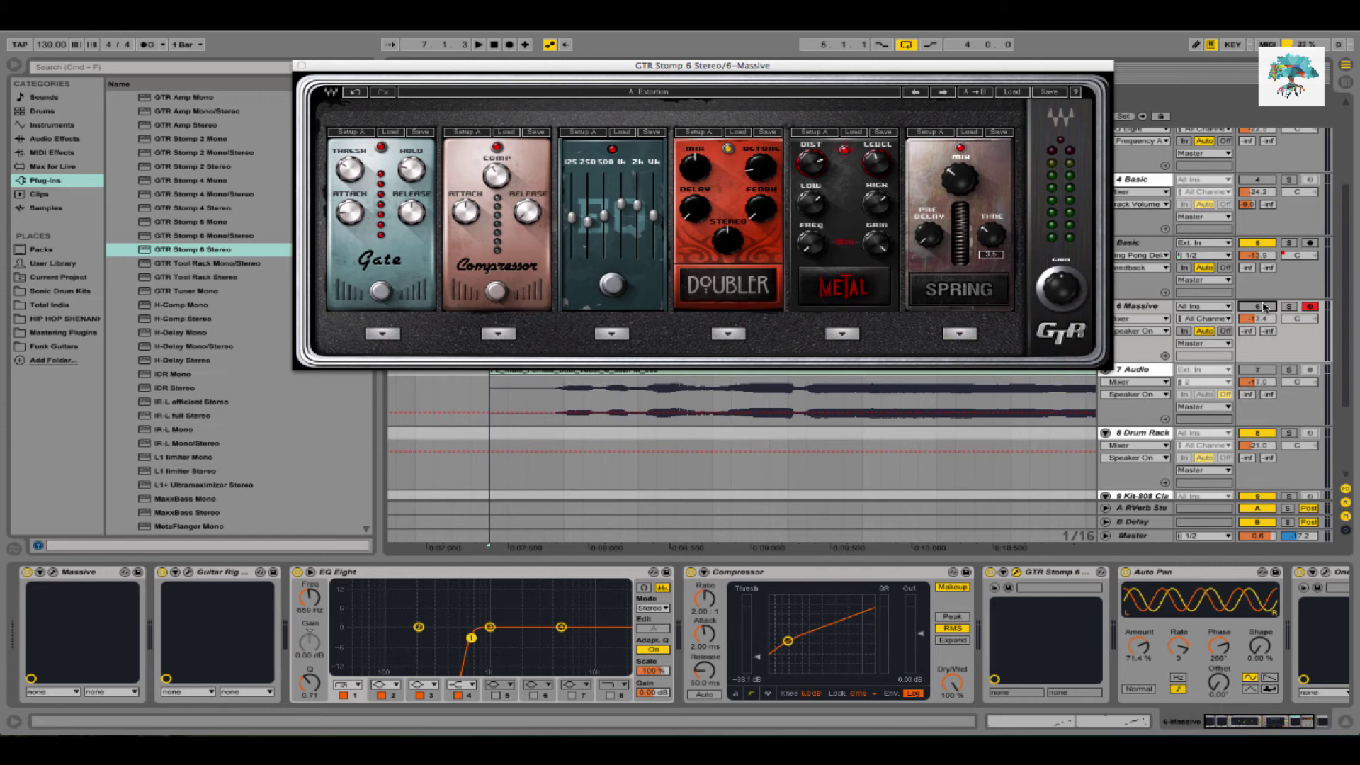
{"action": "left_click", "coordinate": [1259, 306]}
{"action": "left_click", "coordinate": [1141, 307]}
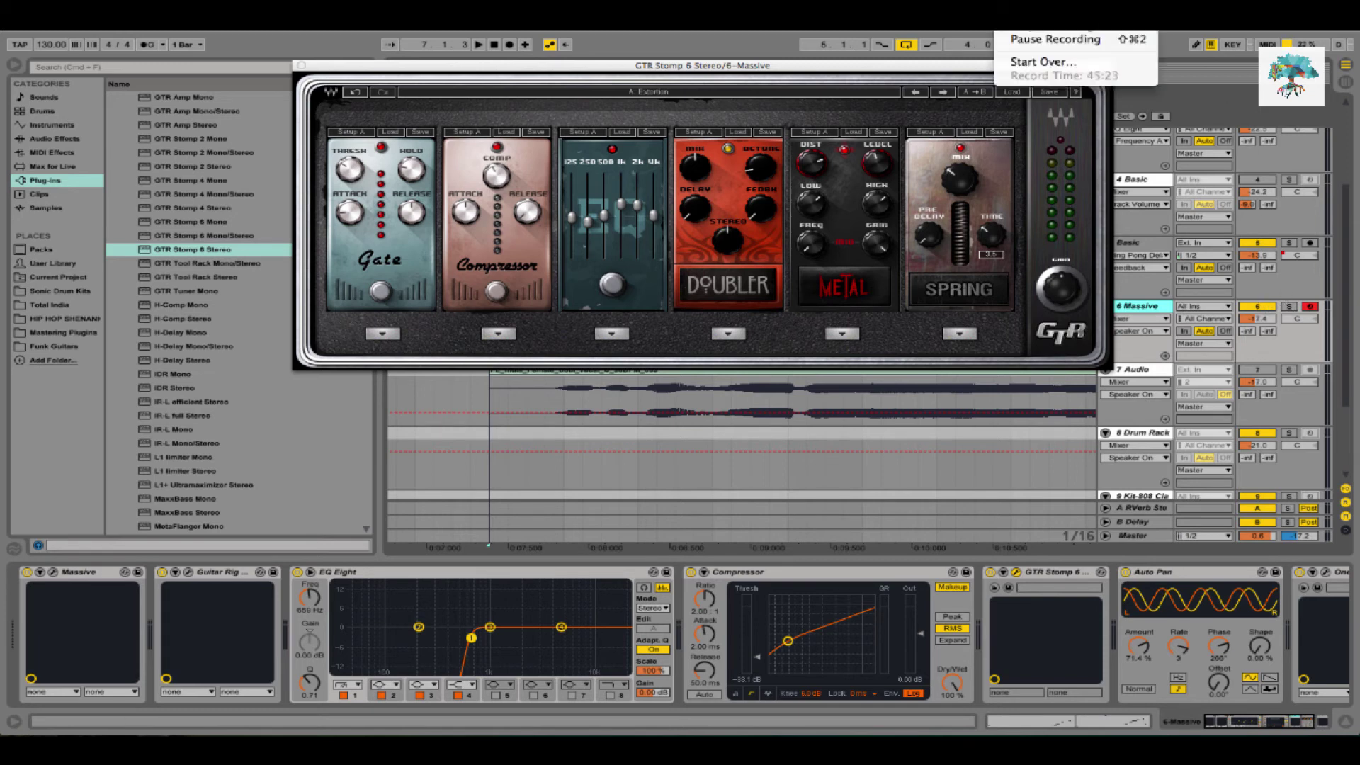
{"action": "key", "text": "Escape"}
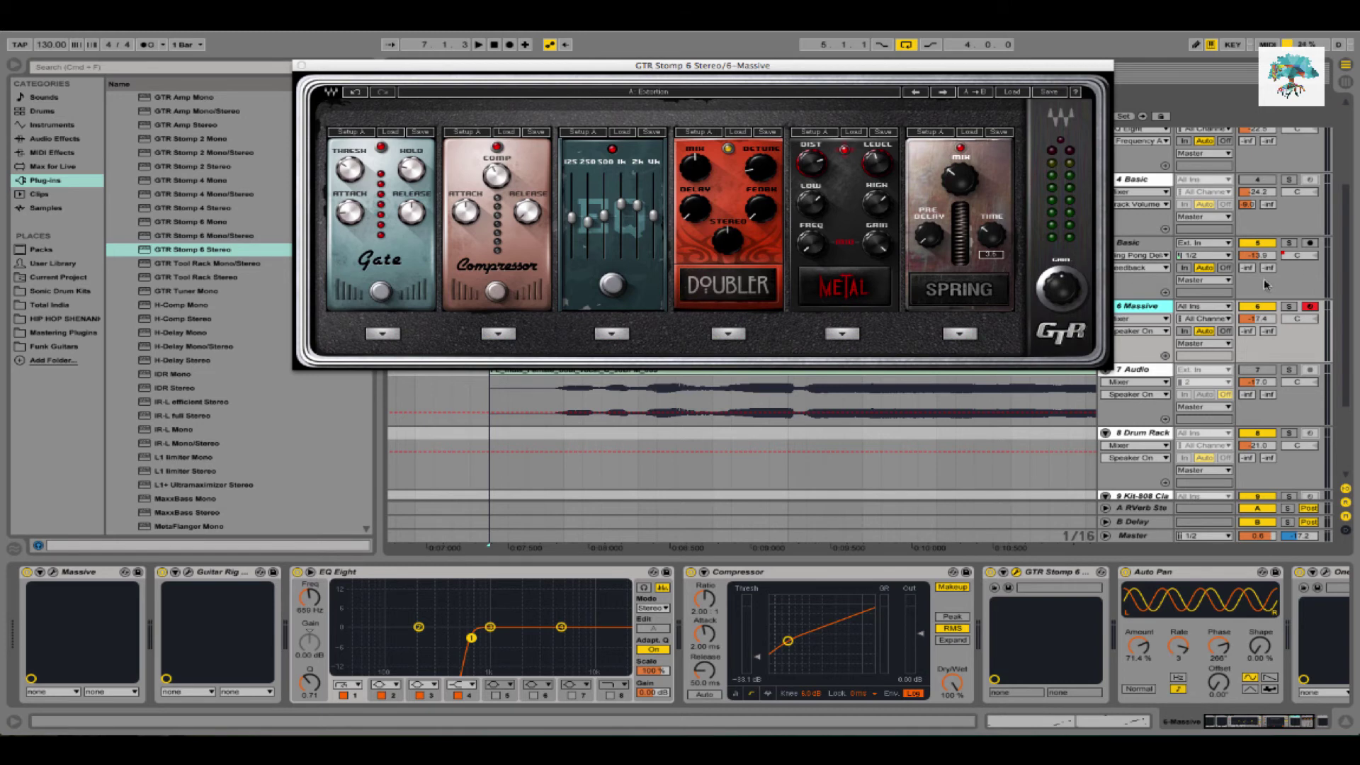
Solo 6 Massive and, during playback, move GTR Stomp 6 ahead of the Compressor, bypass it and stop playback
{"action": "left_click", "coordinate": [1290, 307]}
{"action": "key", "text": "space"}
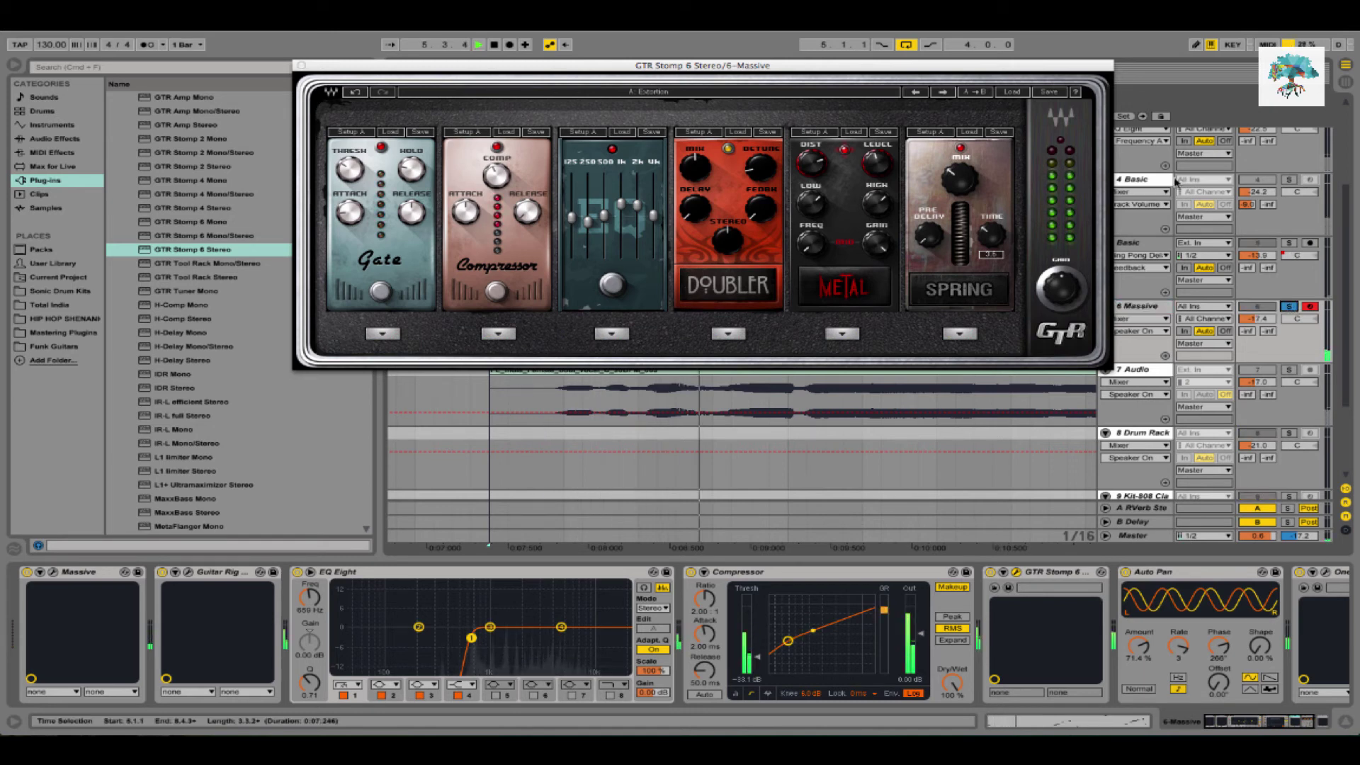
{"action": "left_click", "coordinate": [1142, 306]}
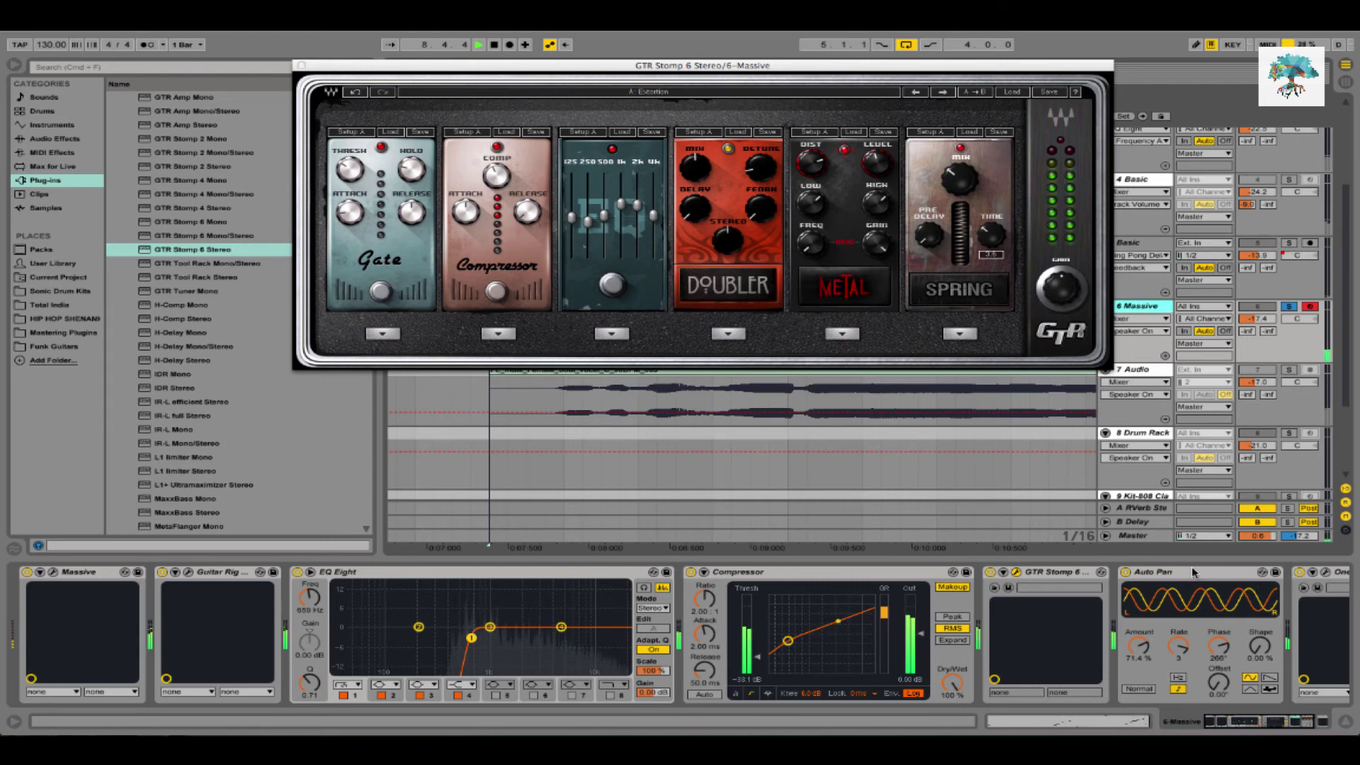
{"action": "left_click", "coordinate": [1059, 572]}
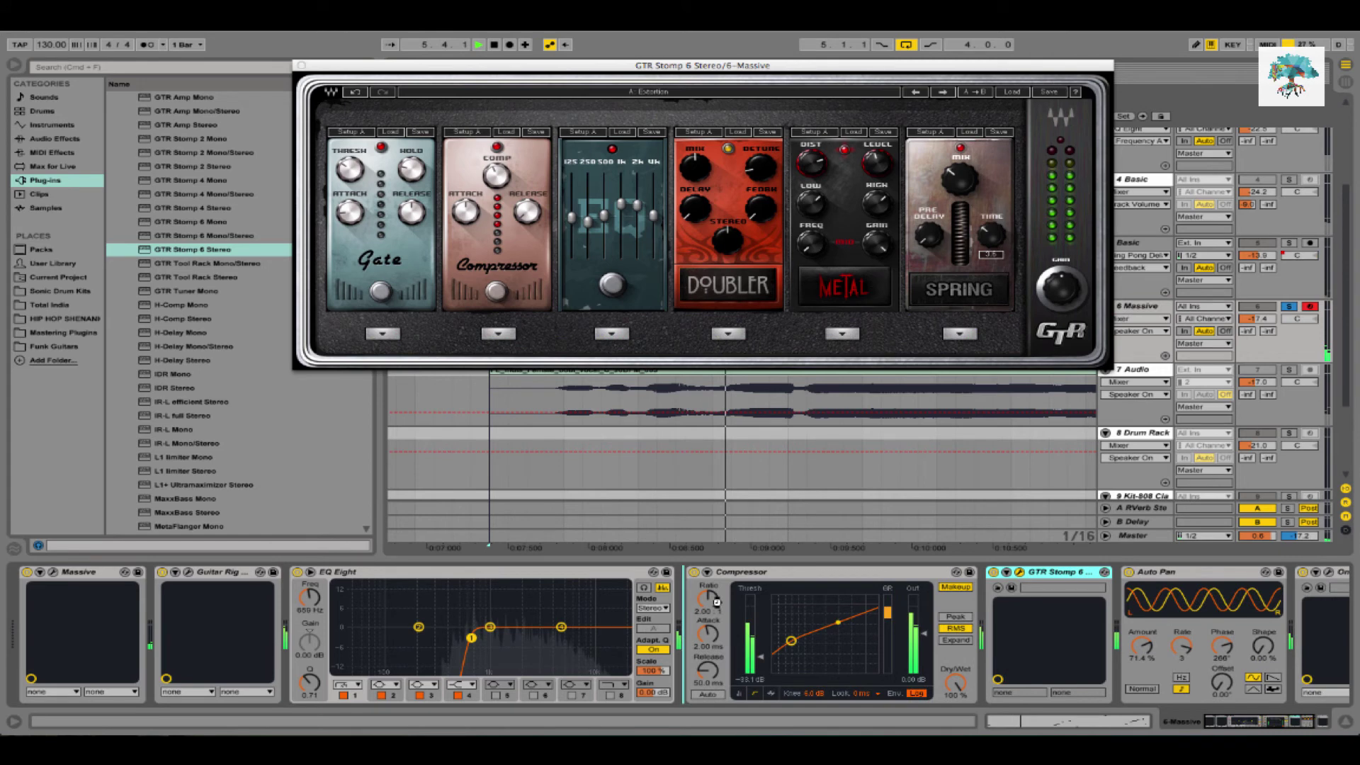
{"action": "left_click_drag", "start_coordinate": [717, 602], "coordinate": [715, 602]}
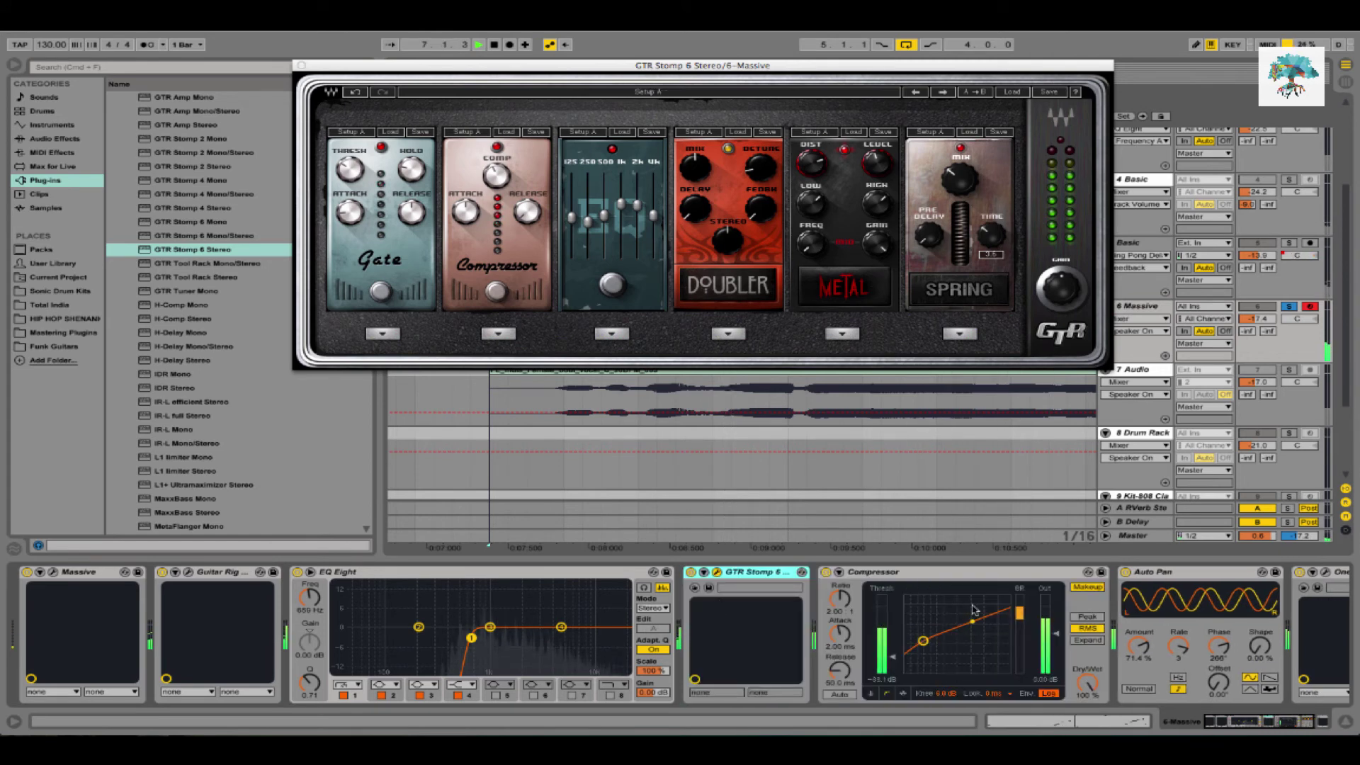
{"action": "left_click", "coordinate": [691, 572]}
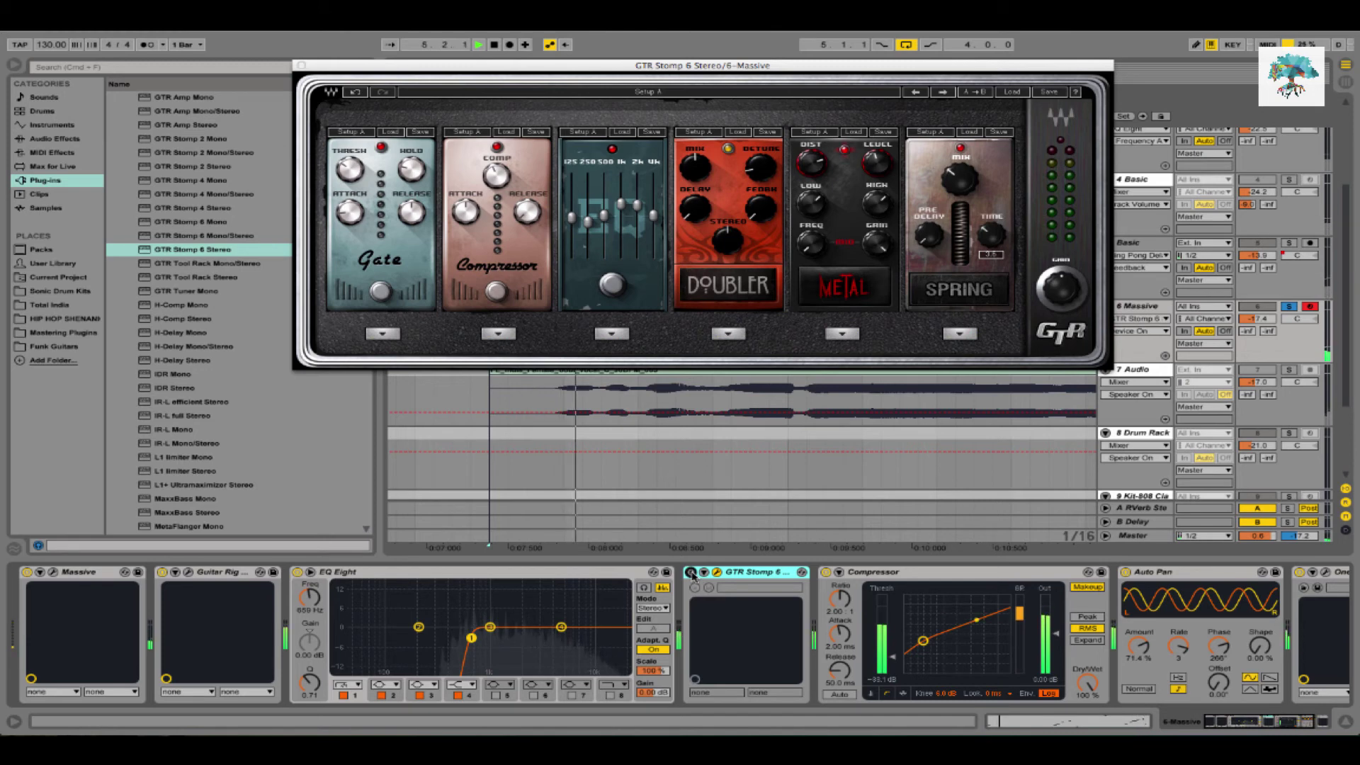
{"action": "key", "text": "space"}
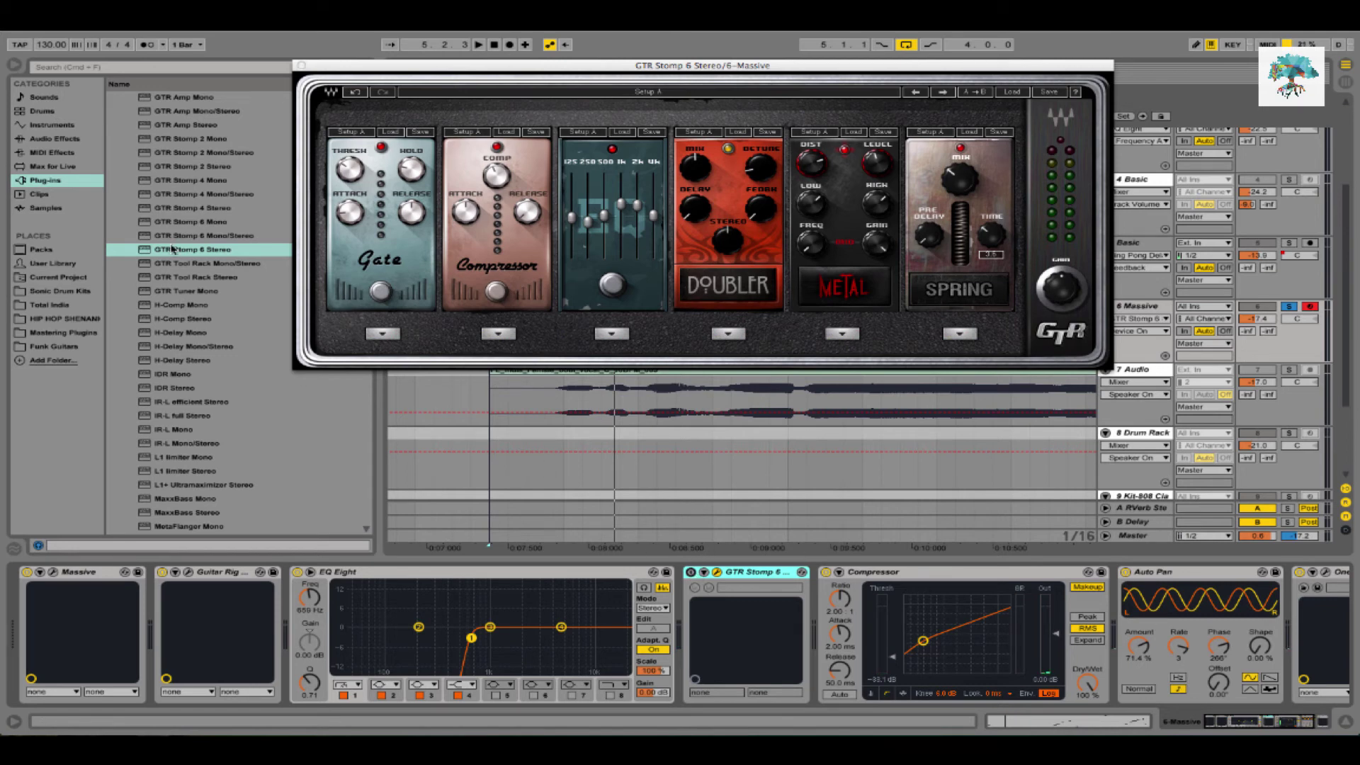
Insert a second GTR Stomp 6 Stereo before the Compressor, load its BlueBoard preset Drifting and start playback
{"action": "mouse_move", "coordinate": [215, 252]}
{"action": "left_mouse_down"}
{"action": "mouse_move", "coordinate": [821, 620]}
{"action": "mouse_move", "coordinate": [874, 473]}
{"action": "left_mouse_up"}
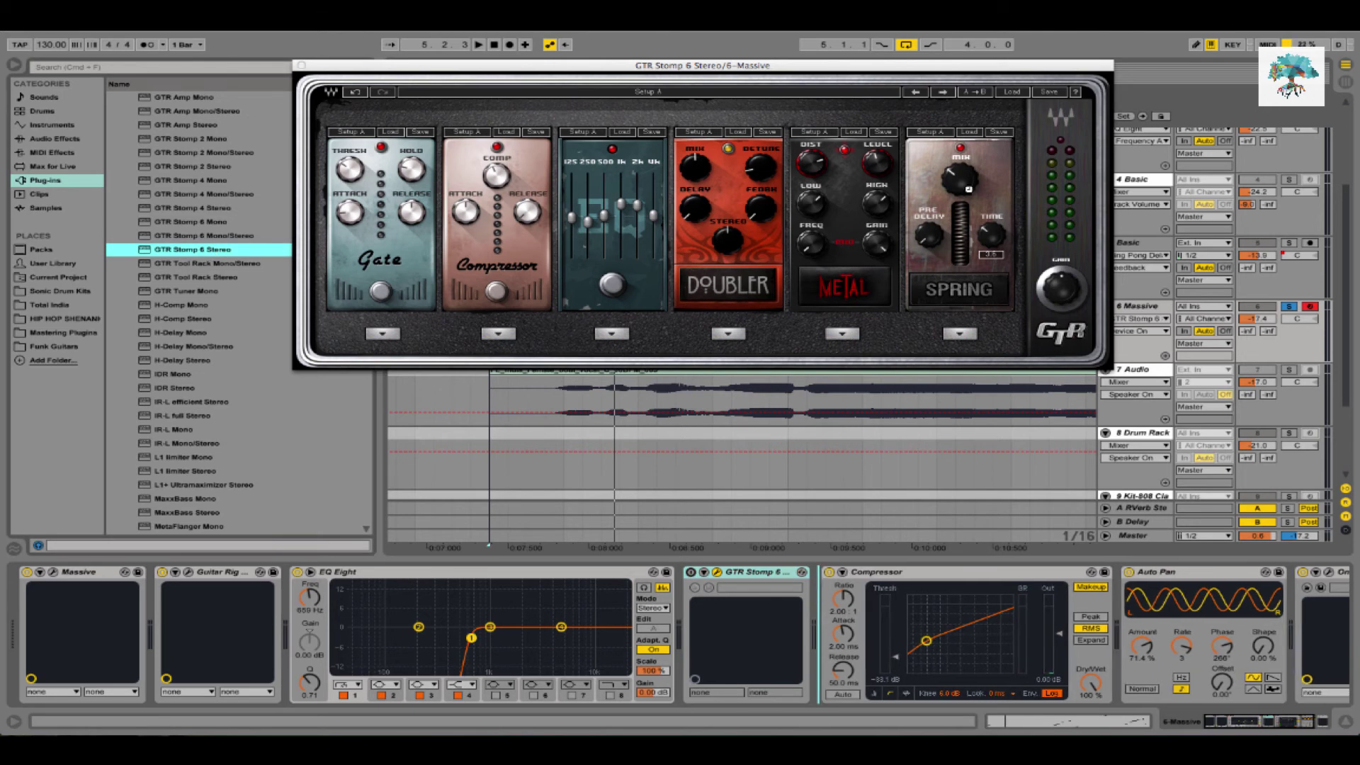
{"action": "left_click", "coordinate": [1016, 100]}
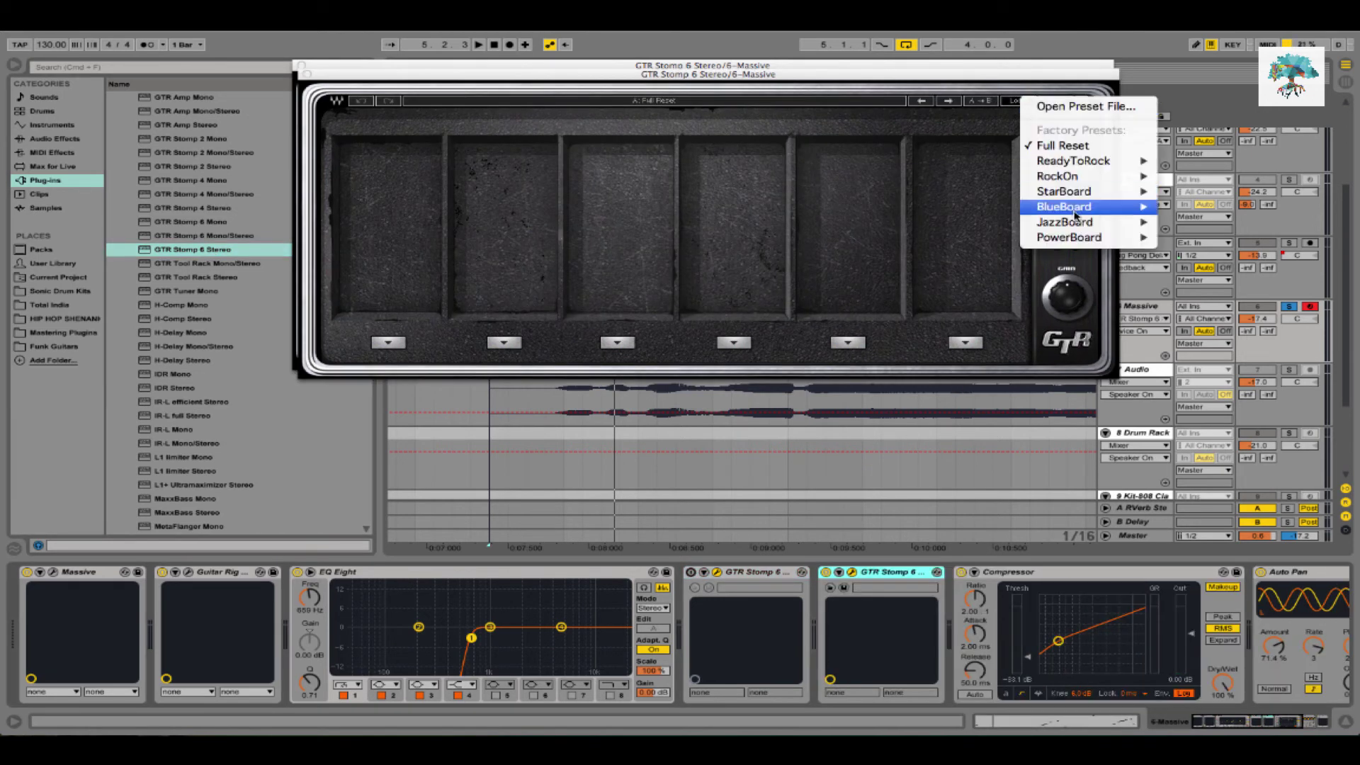
{"action": "mouse_move", "coordinate": [1075, 215]}
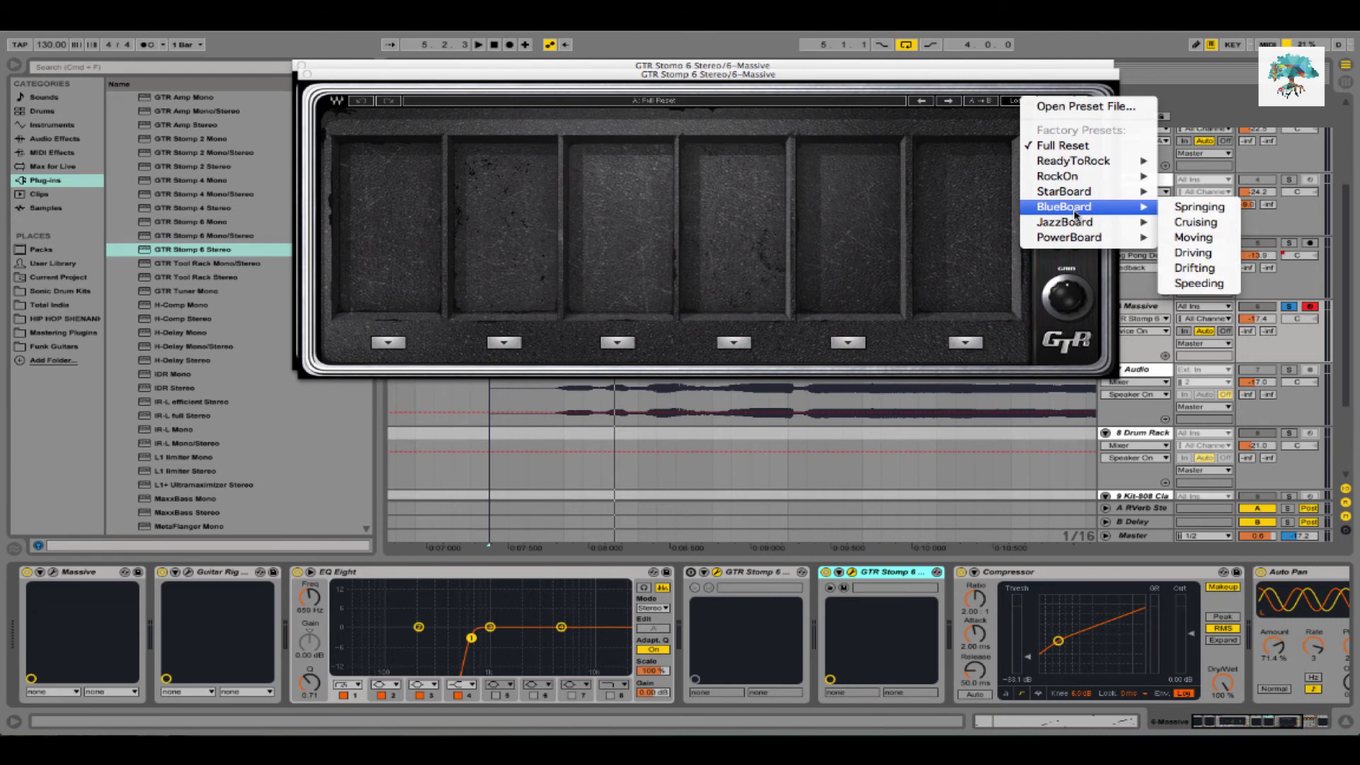
{"action": "left_click", "coordinate": [1194, 267]}
{"action": "key", "text": "space"}
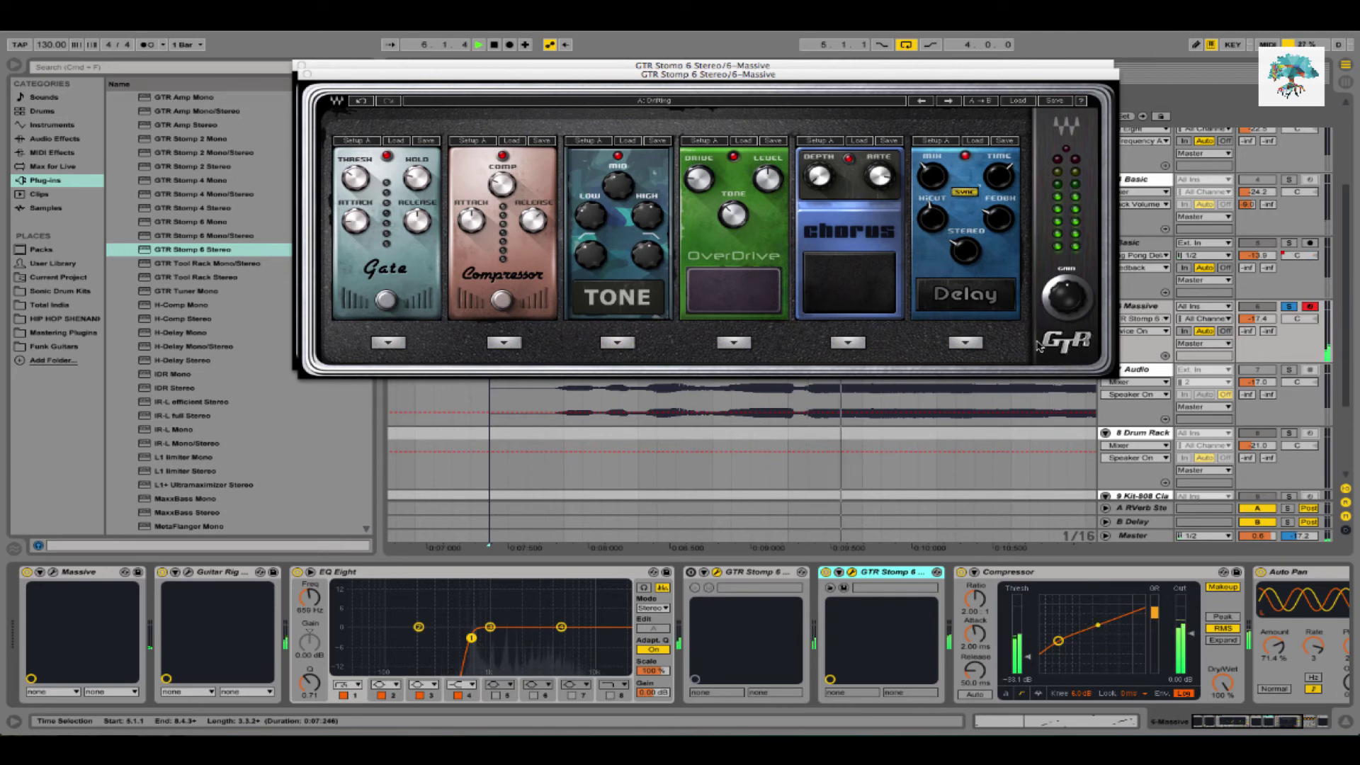
Reactivate the first GTR Stomp 6 and lower the 6 Massive track volume to -20.6 dB
{"action": "key", "text": "Left"}
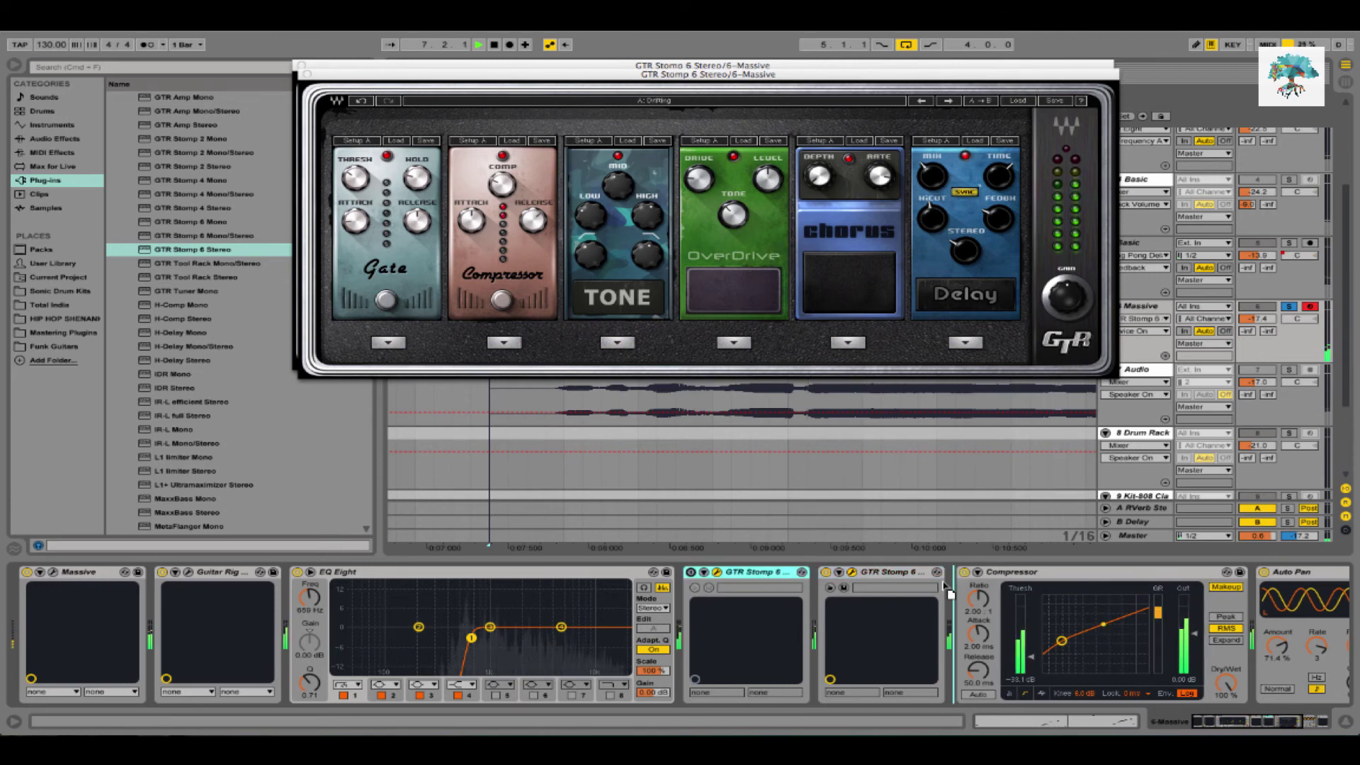
{"action": "left_click", "coordinate": [940, 584]}
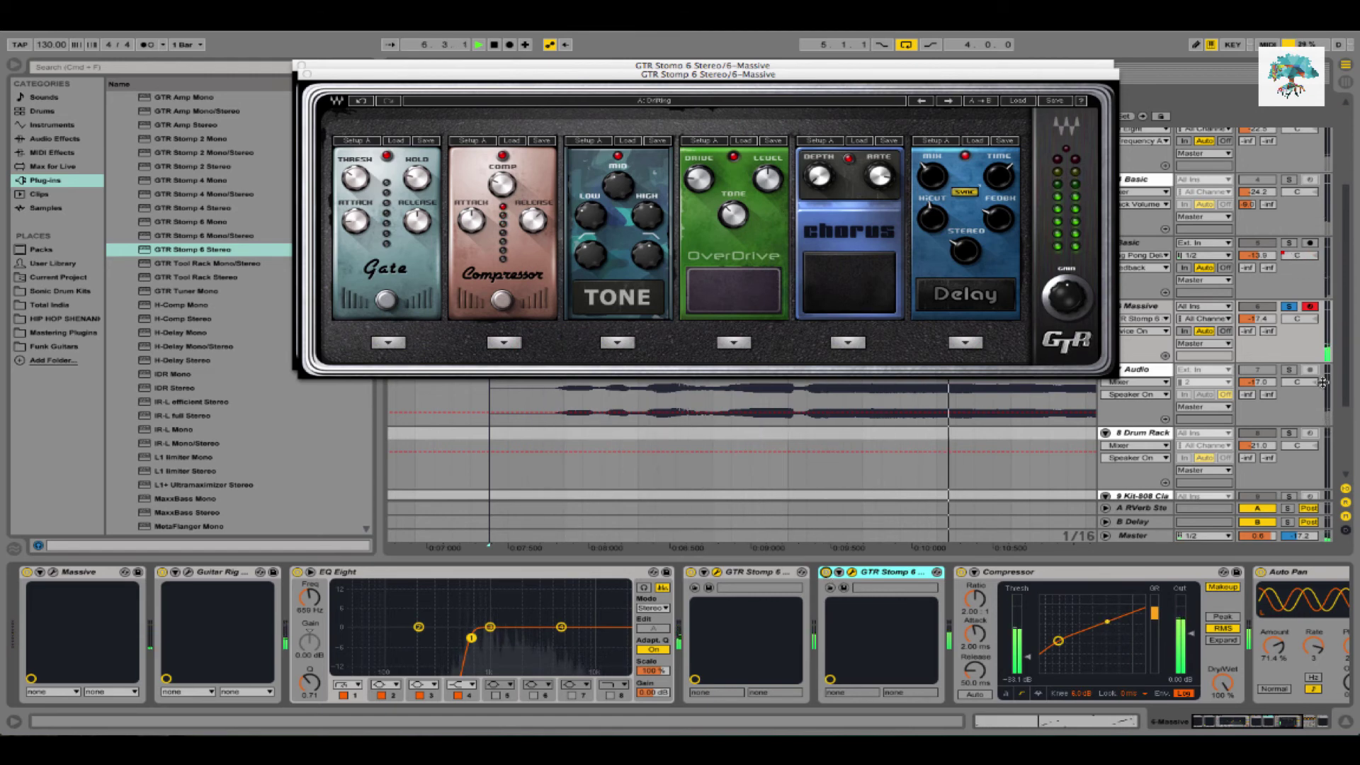
{"action": "left_click_drag", "start_coordinate": [1257, 319], "coordinate": [1257, 321]}
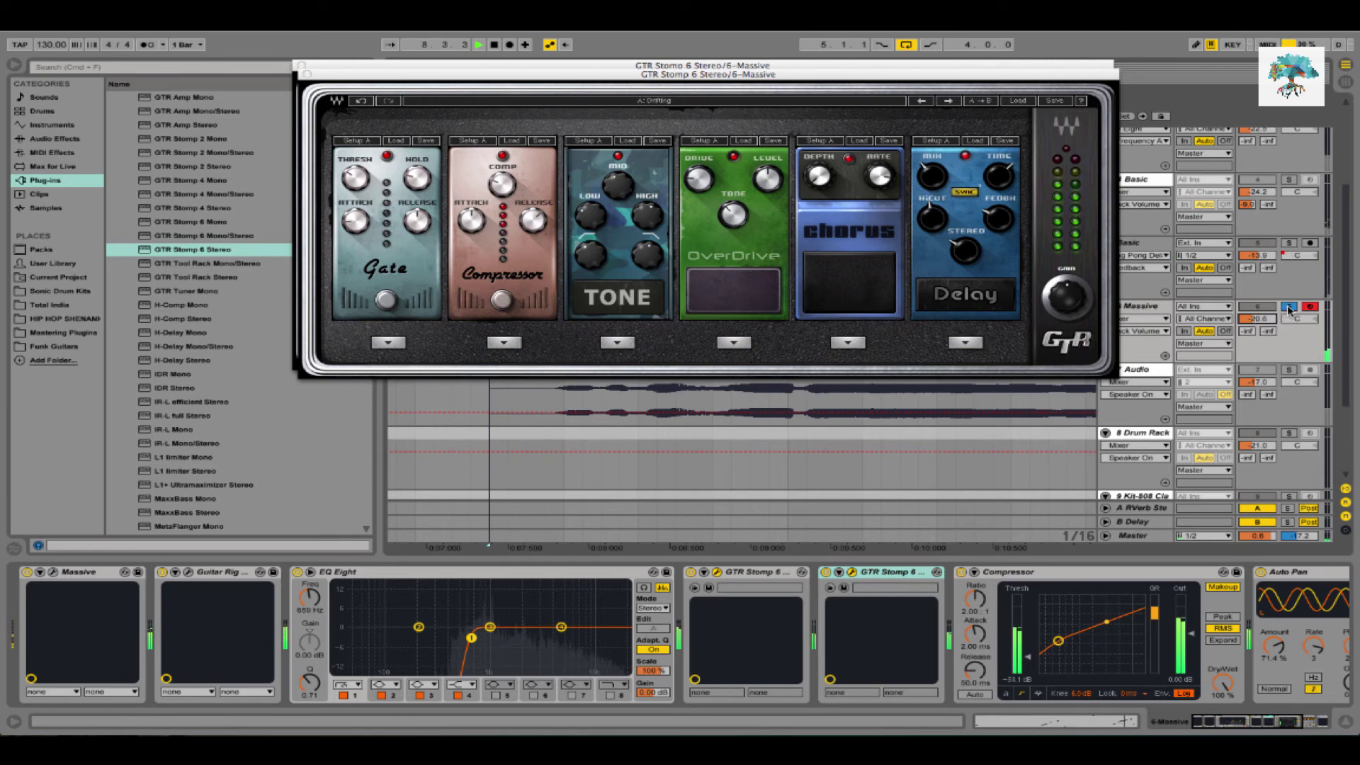
Unsolo 6 Massive and pan the track to 31L during playback
{"action": "left_click", "coordinate": [1288, 307]}
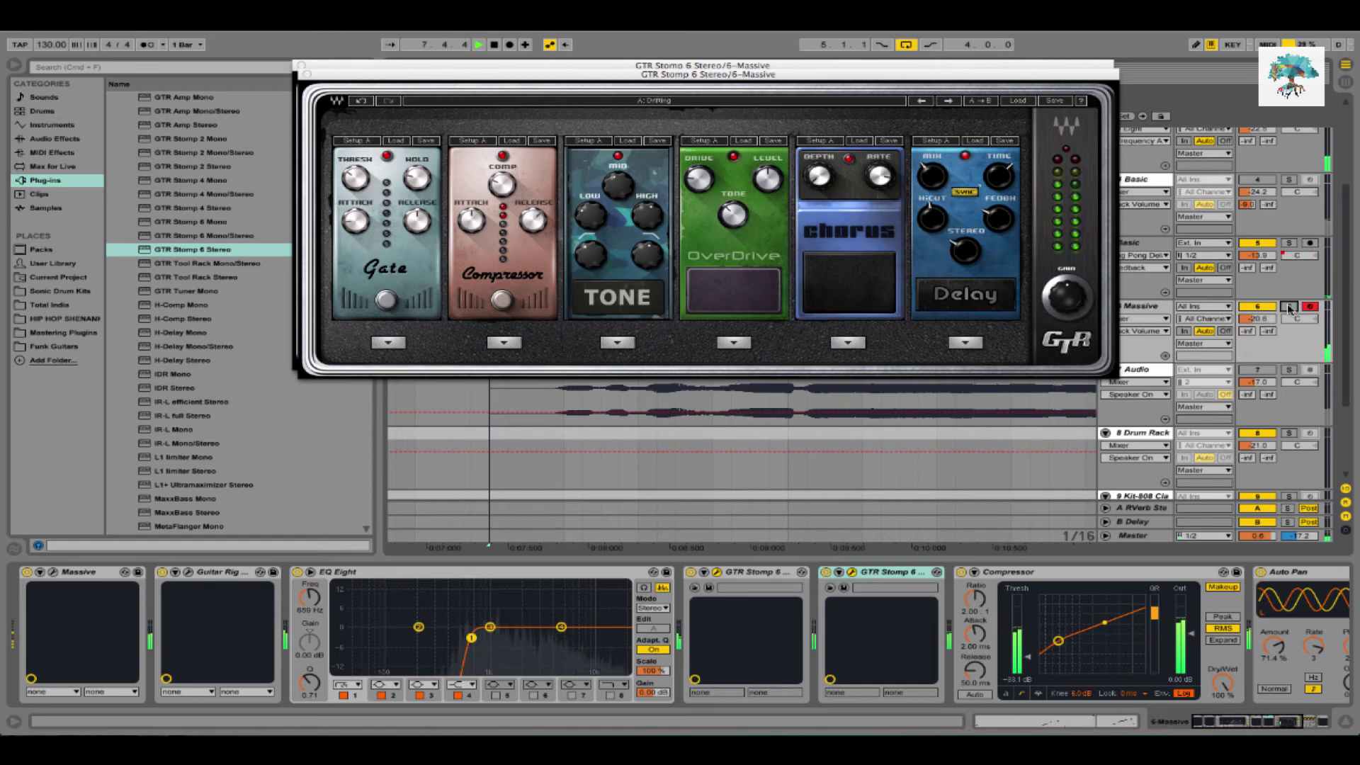
{"action": "left_click_drag", "start_coordinate": [1295, 317], "coordinate": [1289, 322]}
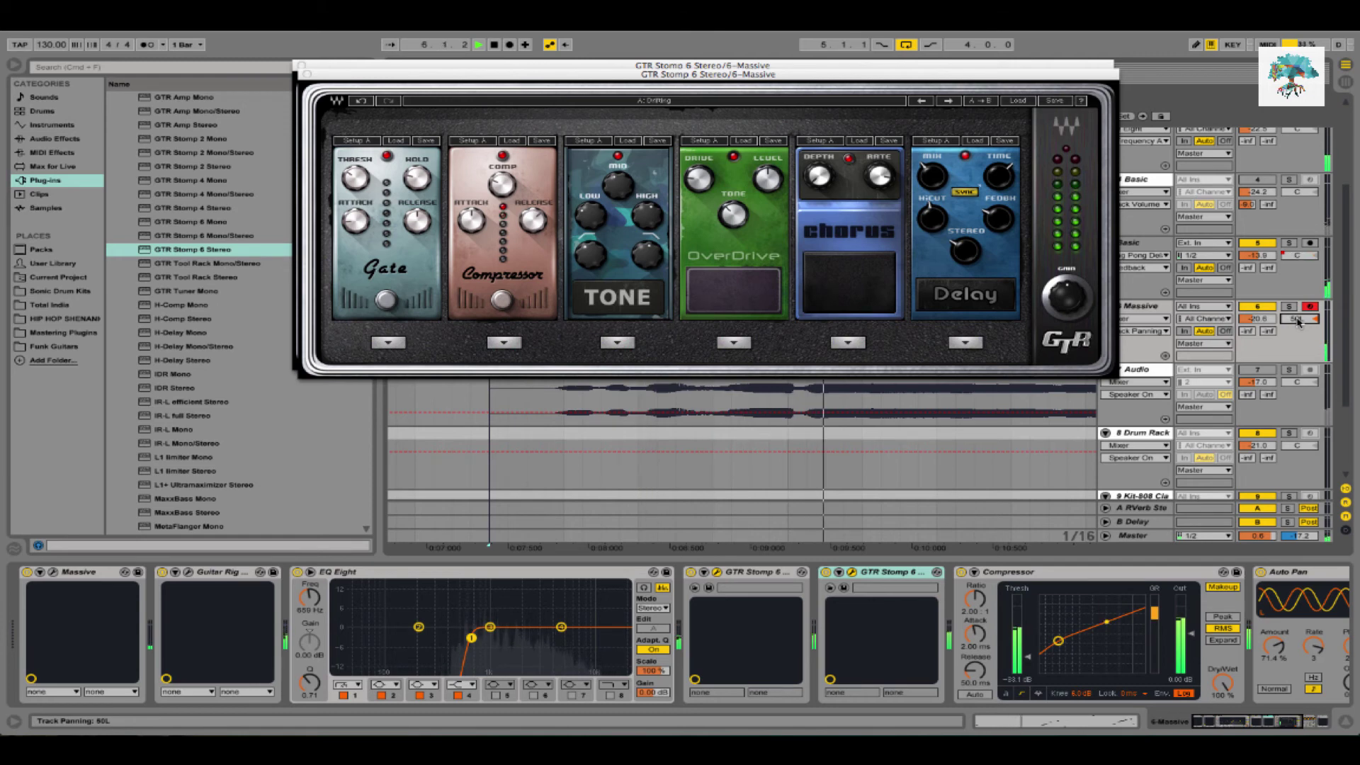
{"action": "left_click_drag", "start_coordinate": [1298, 321], "coordinate": [1298, 307]}
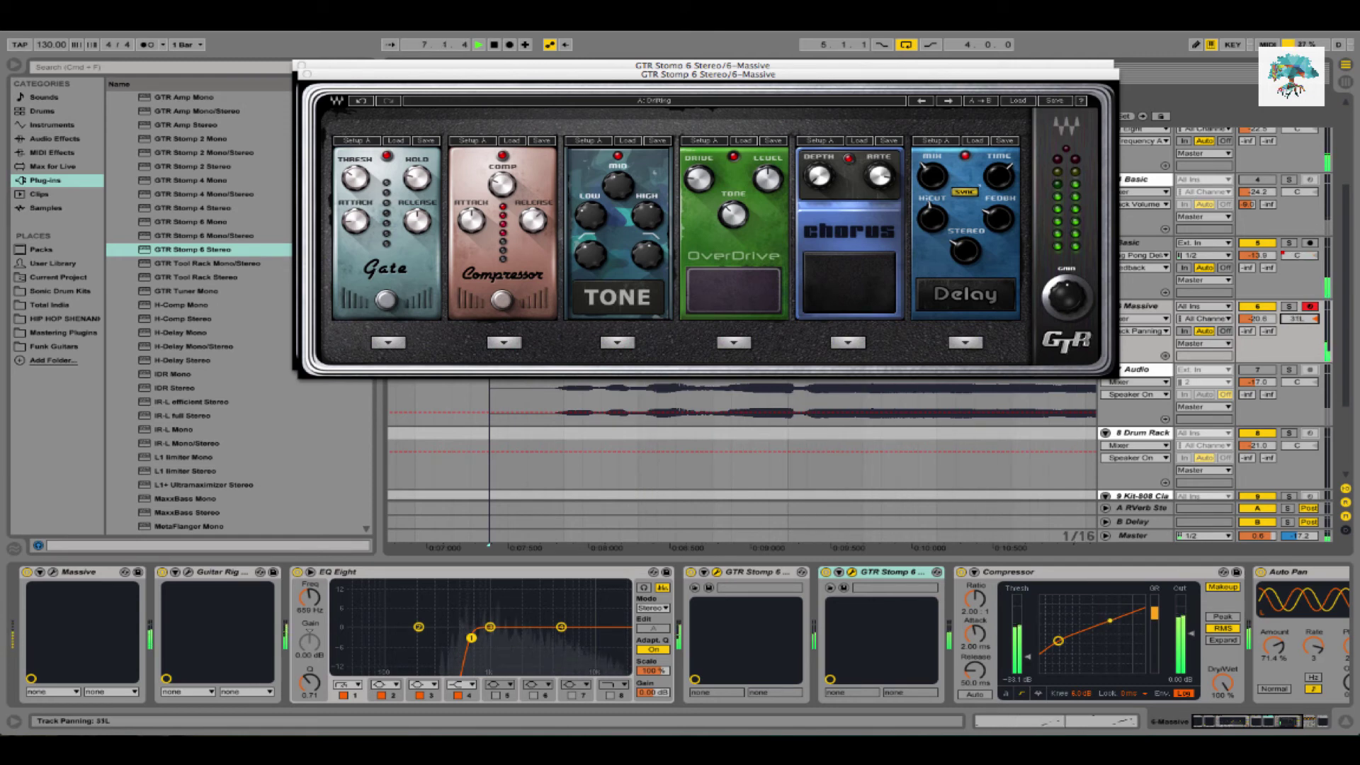
Reset the 6 Massive track's panning to centre, stop playback and try to freeze the track
{"action": "key", "text": "Delete"}
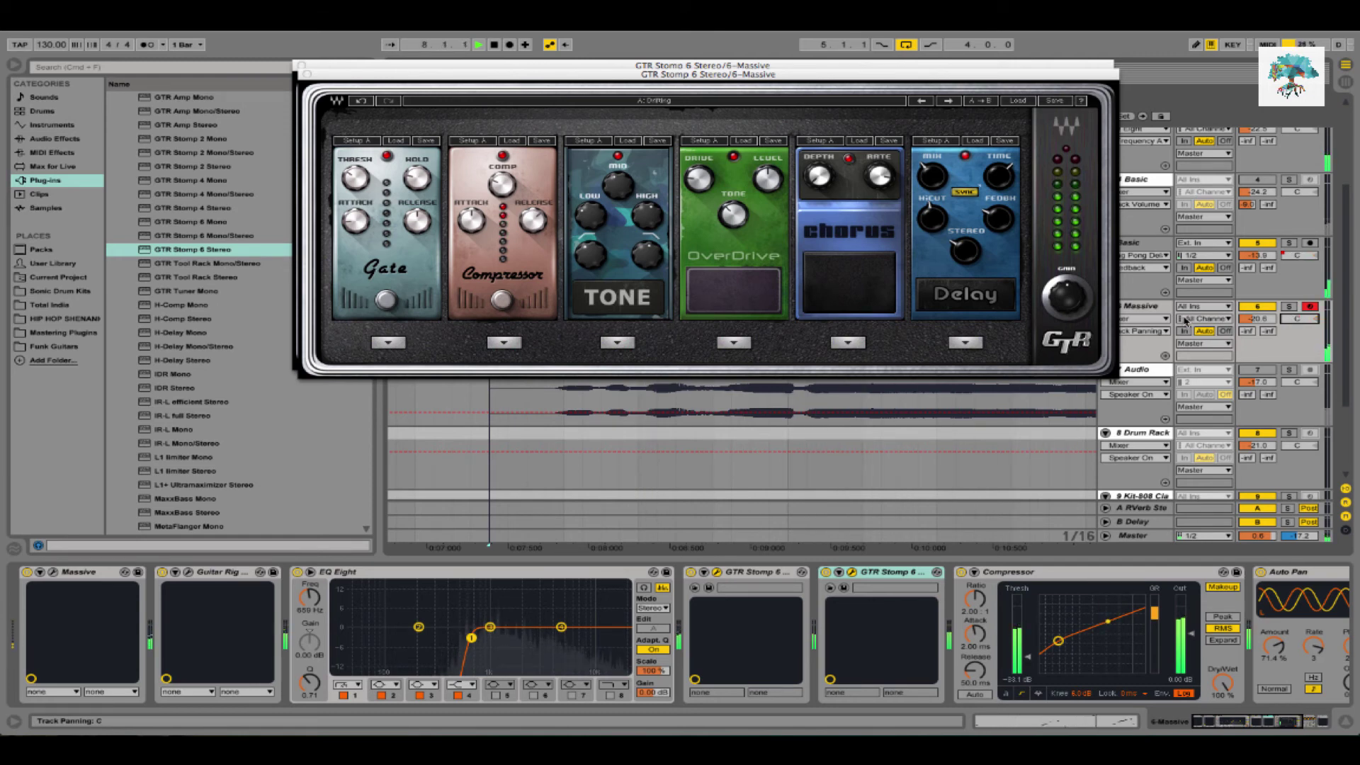
{"action": "key", "text": "space"}
{"action": "right_click", "coordinate": [1148, 305]}
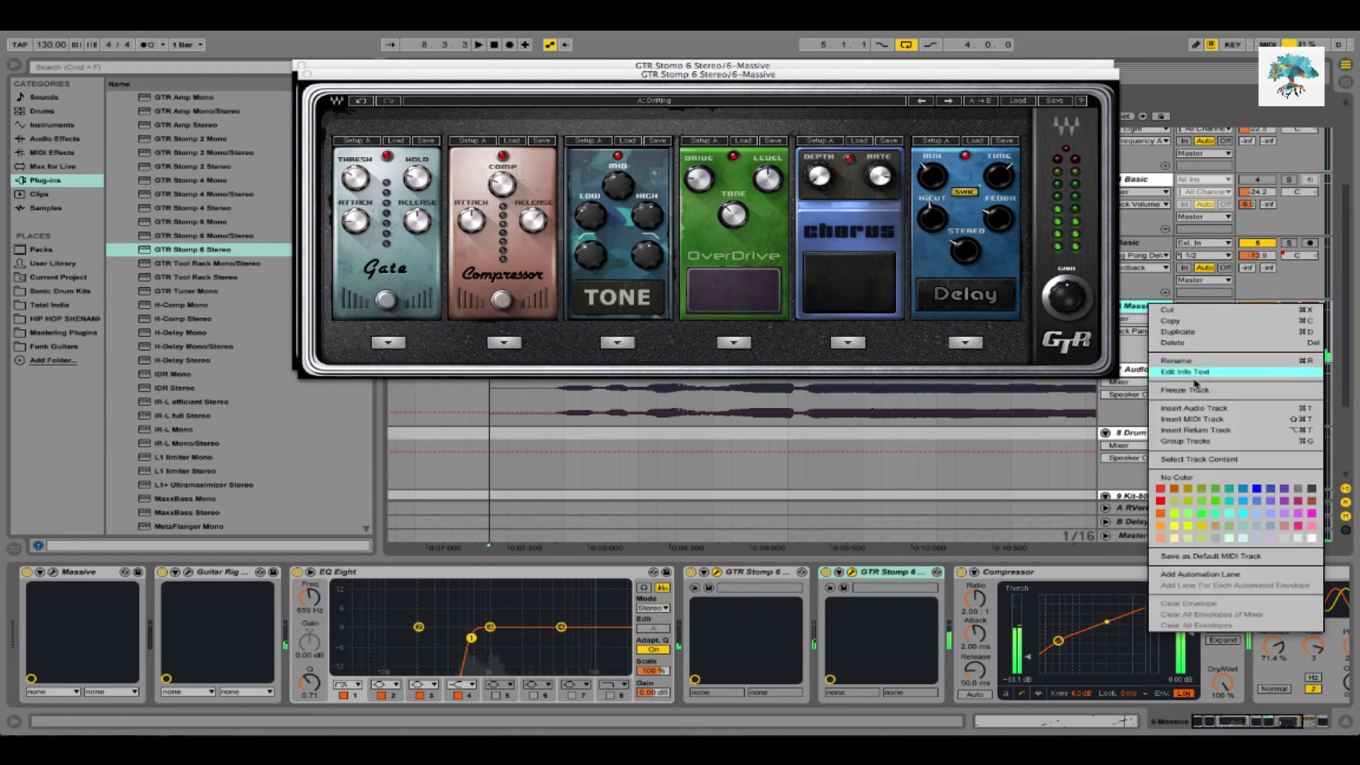
{"action": "left_click", "coordinate": [1195, 390]}
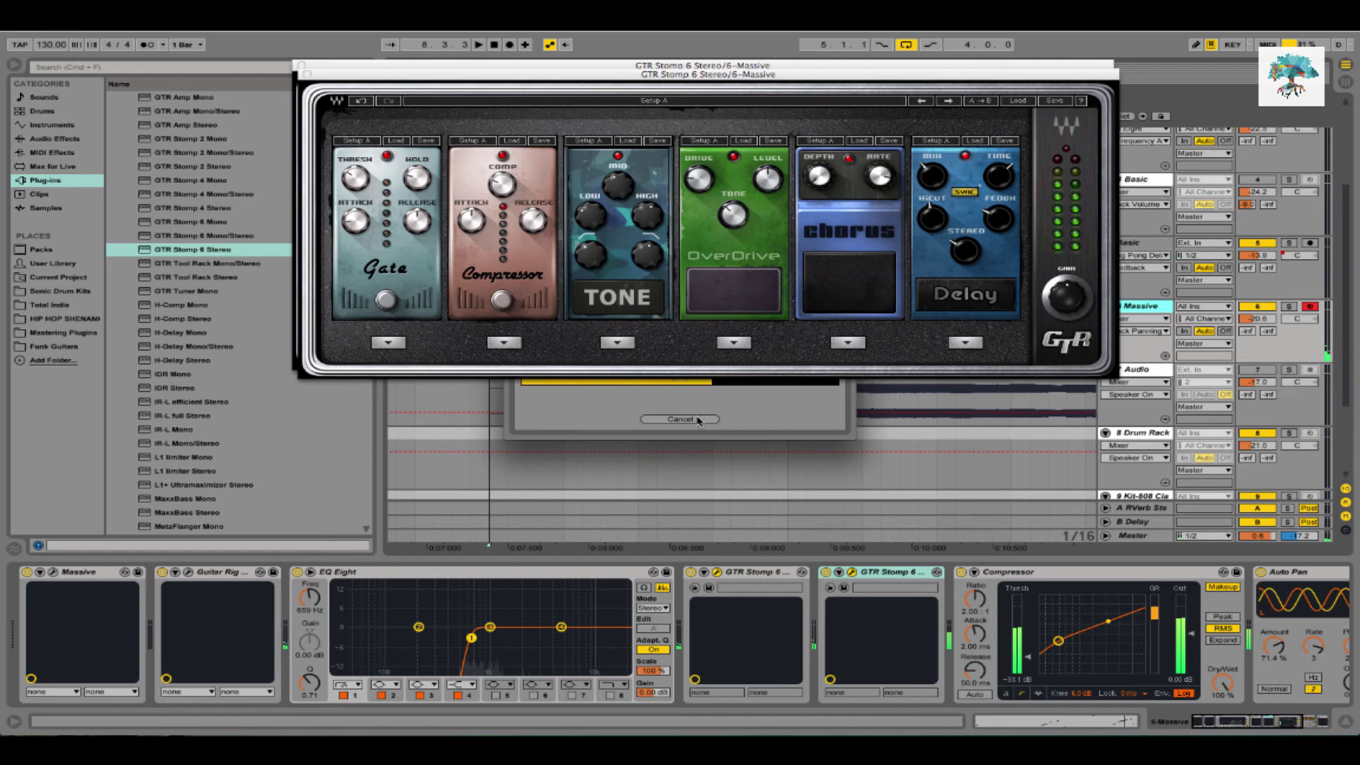
Remove the OneKnob Pumper and Auto Pan devices from the end of the 6 Massive effect chain
{"action": "left_click", "coordinate": [1195, 575]}
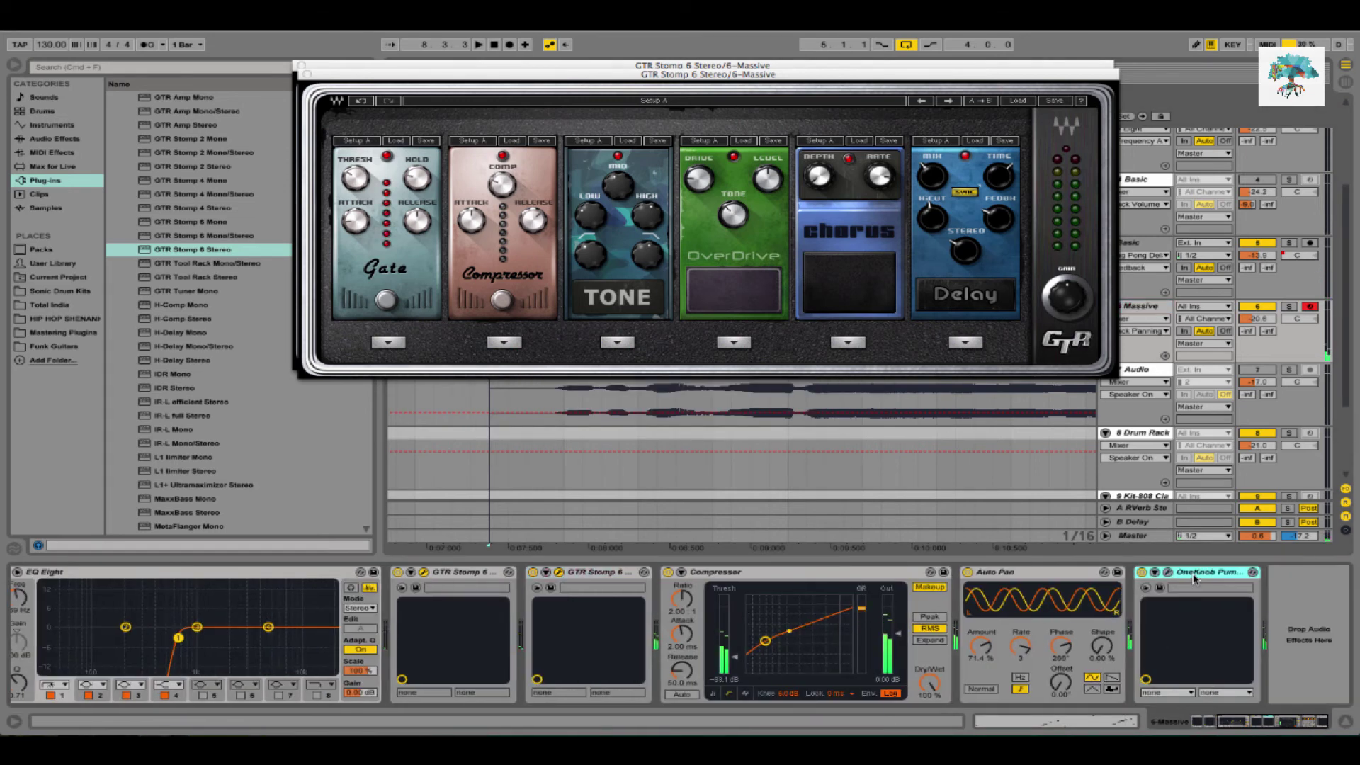
{"action": "key", "text": "Delete"}
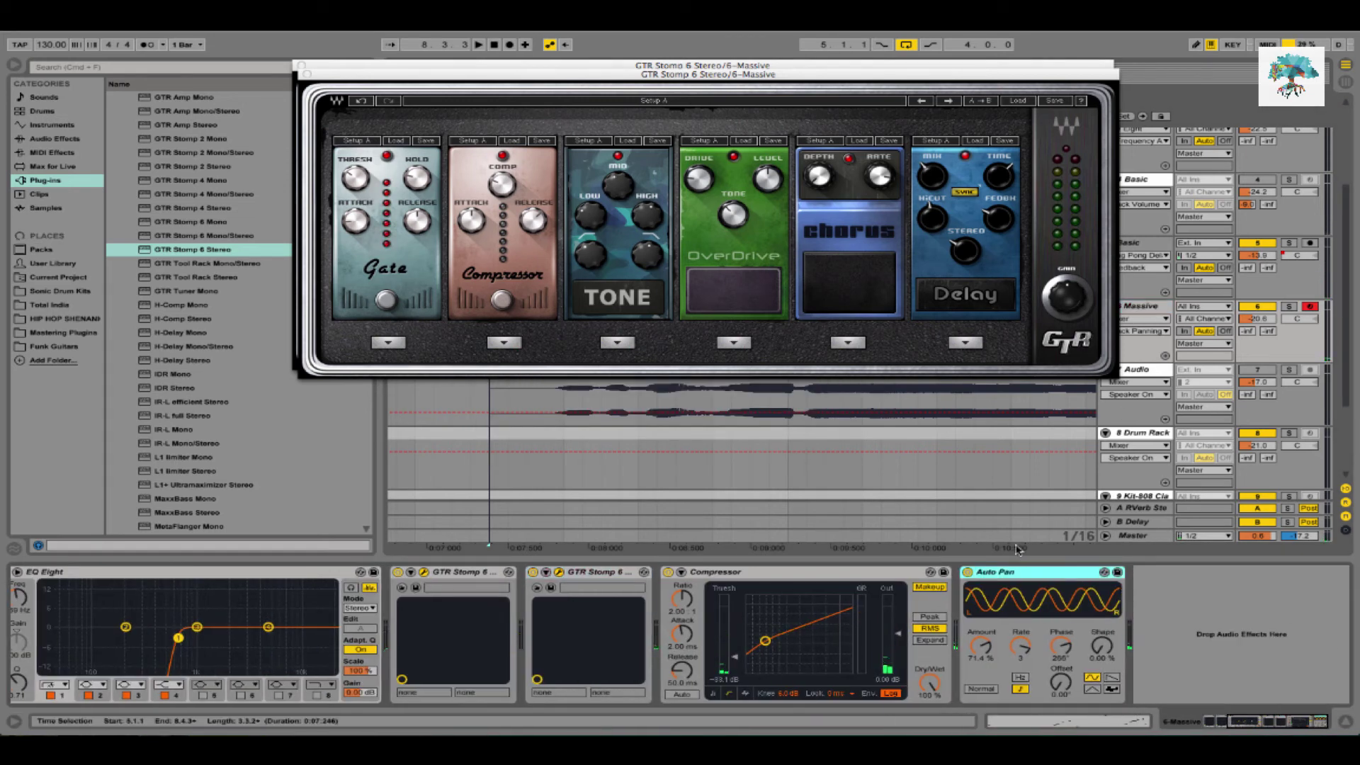
{"action": "left_click", "coordinate": [968, 573]}
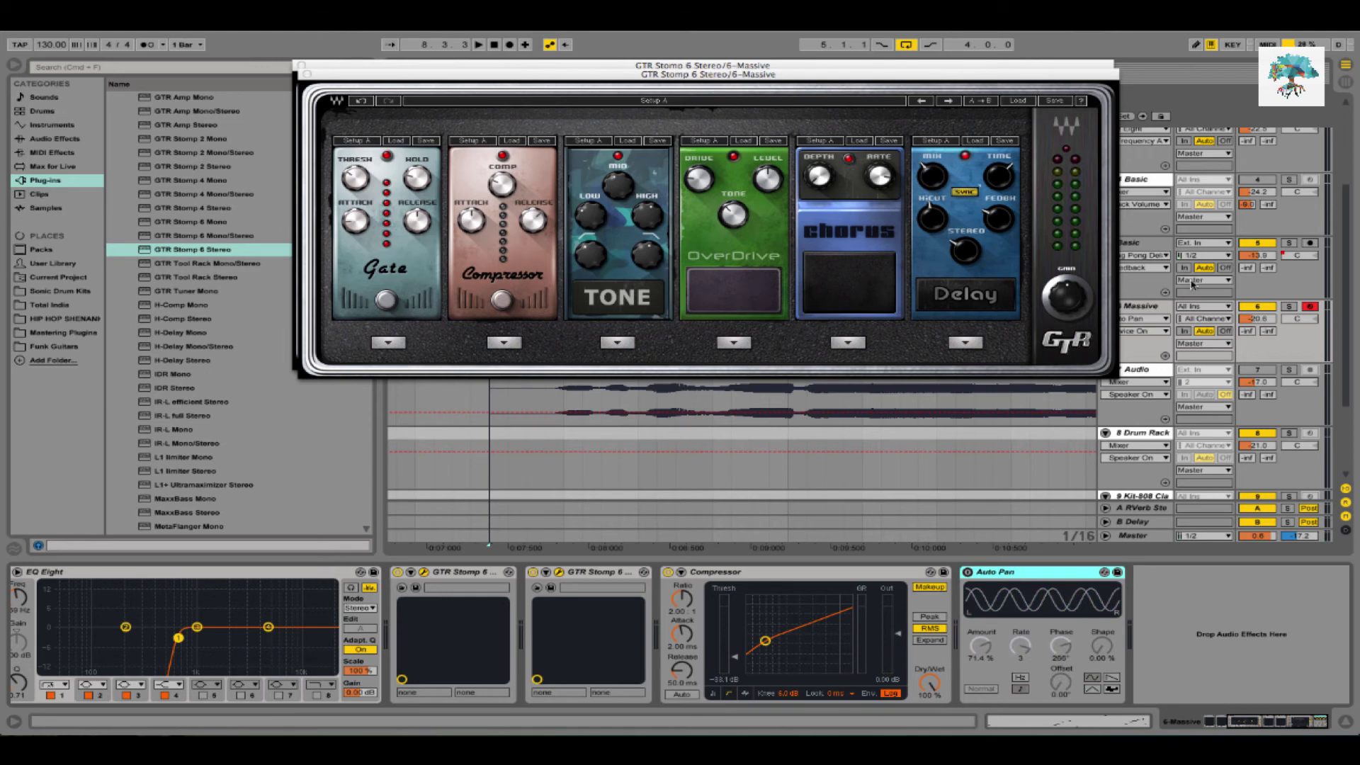
{"action": "key", "text": "Delete"}
Freeze the 6 Massive track and close both open GTR Stomp 6 plug-in windows
{"action": "left_click", "coordinate": [1150, 307]}
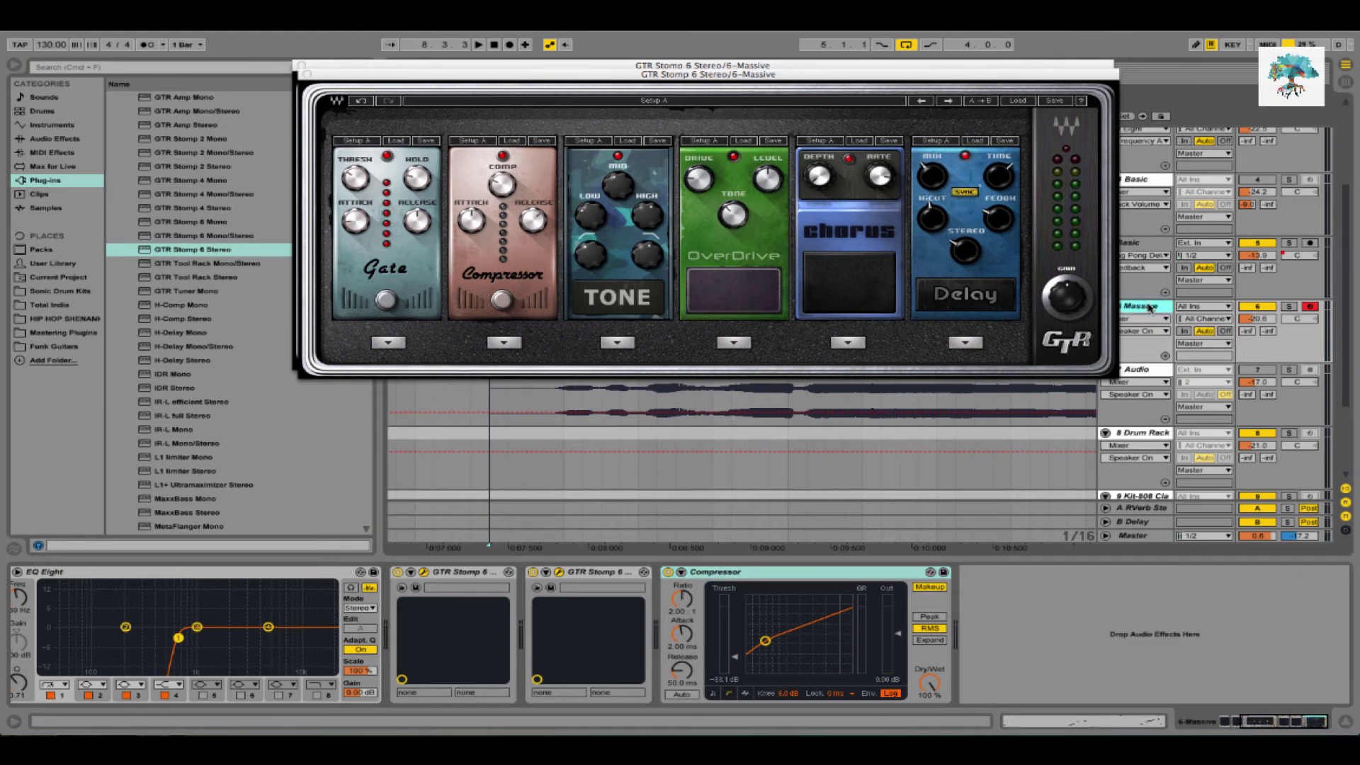
{"action": "right_click", "coordinate": [1149, 307]}
{"action": "left_click", "coordinate": [1175, 395]}
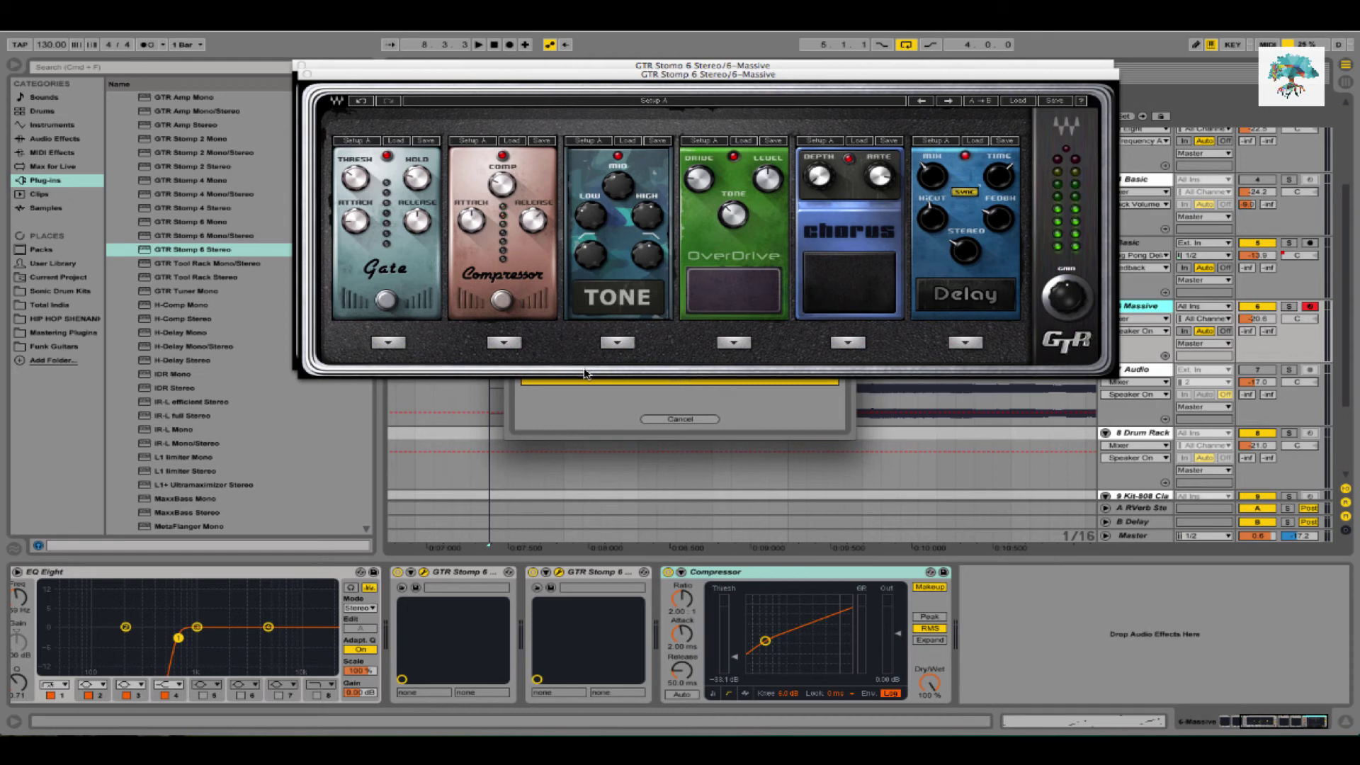
{"action": "left_click", "coordinate": [302, 69]}
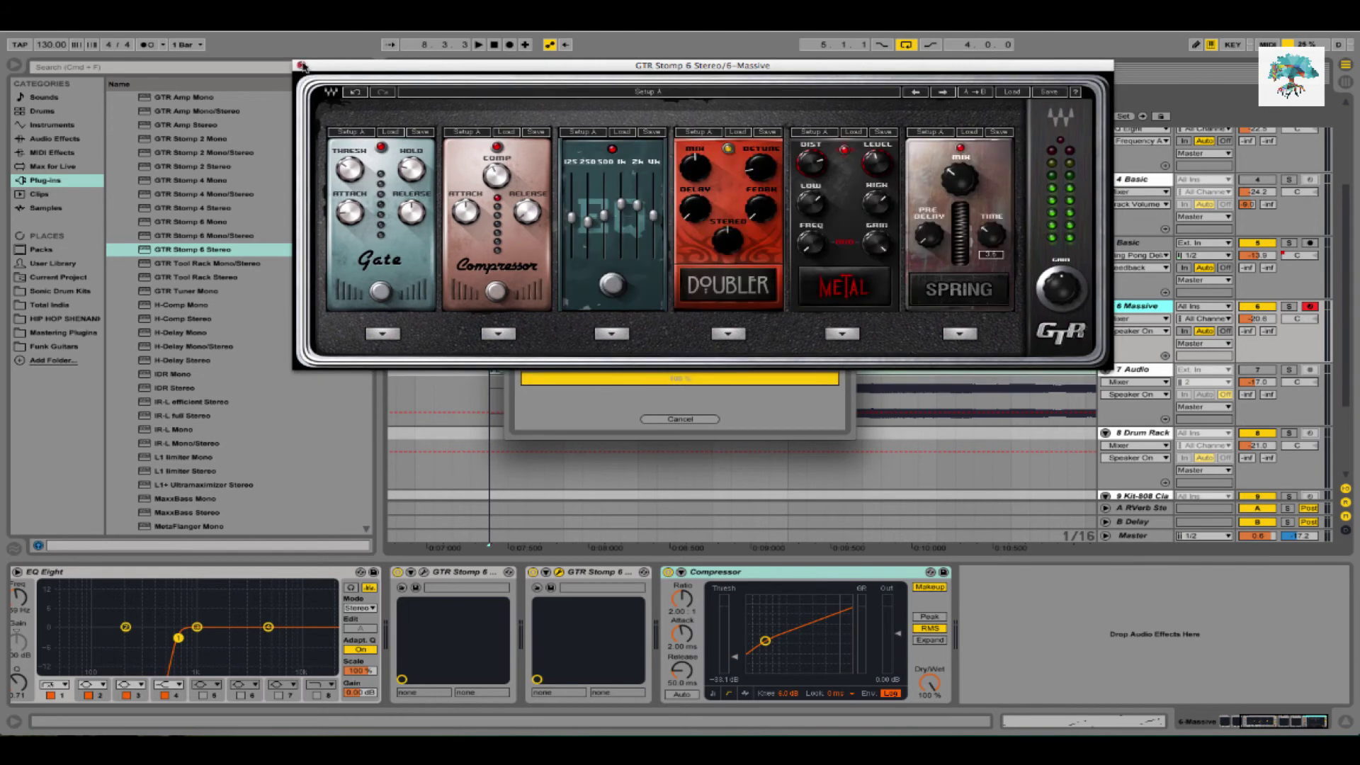
{"action": "left_click", "coordinate": [302, 69]}
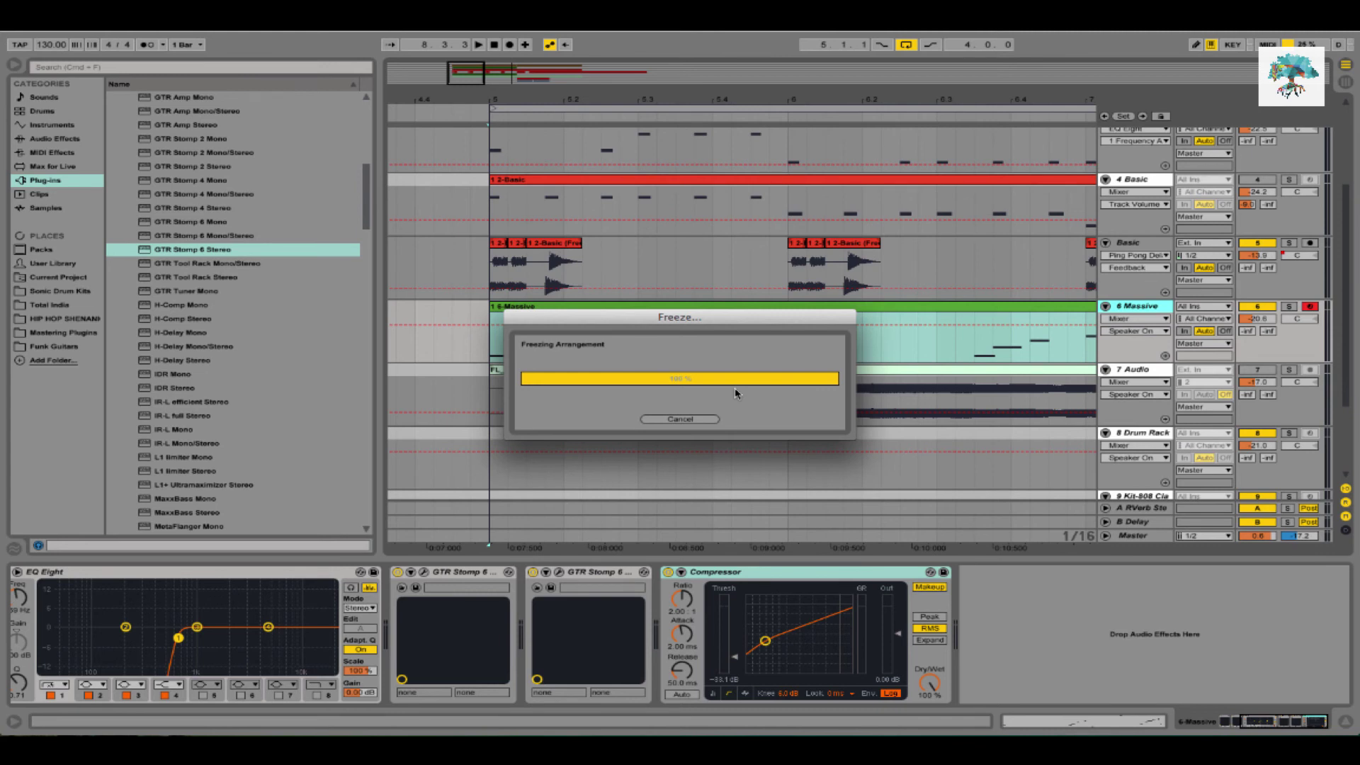
Flatten the frozen 6 Massive track to audio and save the set
{"action": "right_click", "coordinate": [1149, 312]}
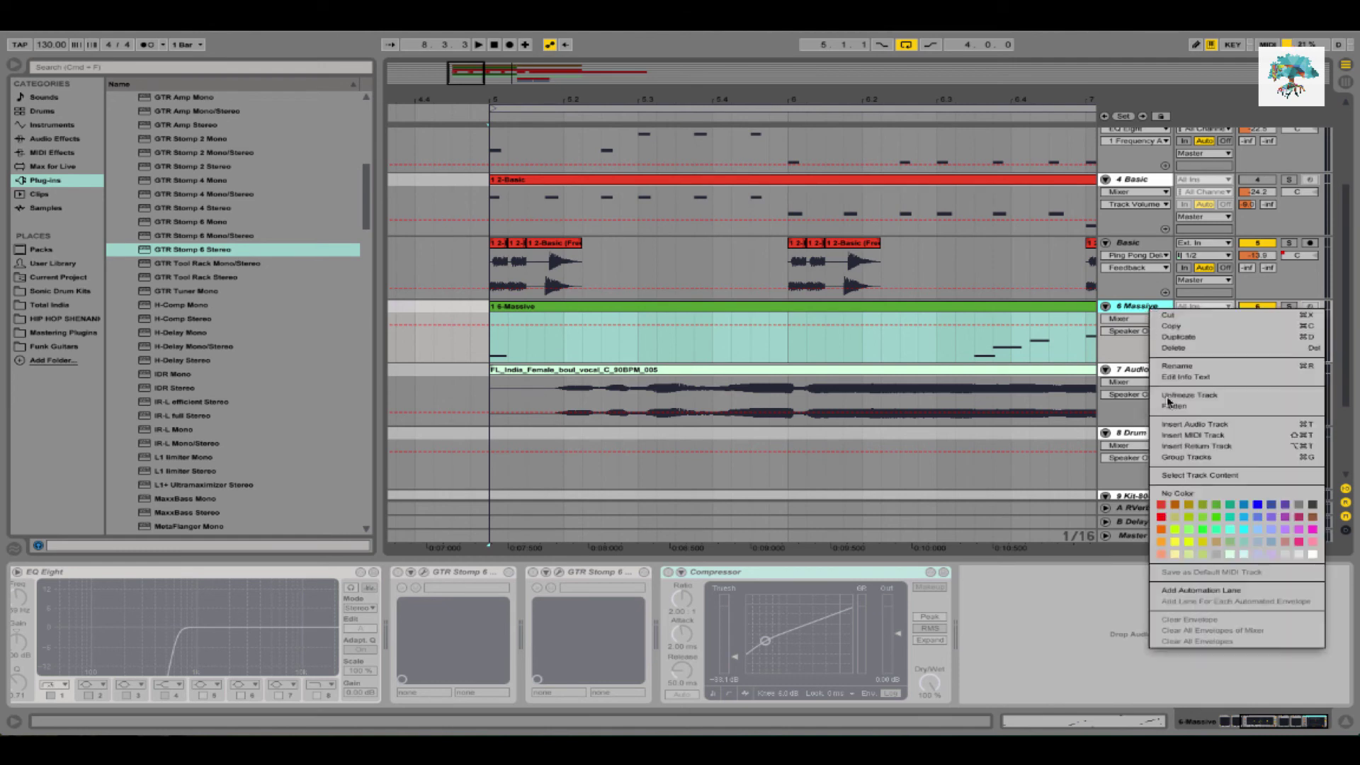
{"action": "left_click", "coordinate": [1185, 407]}
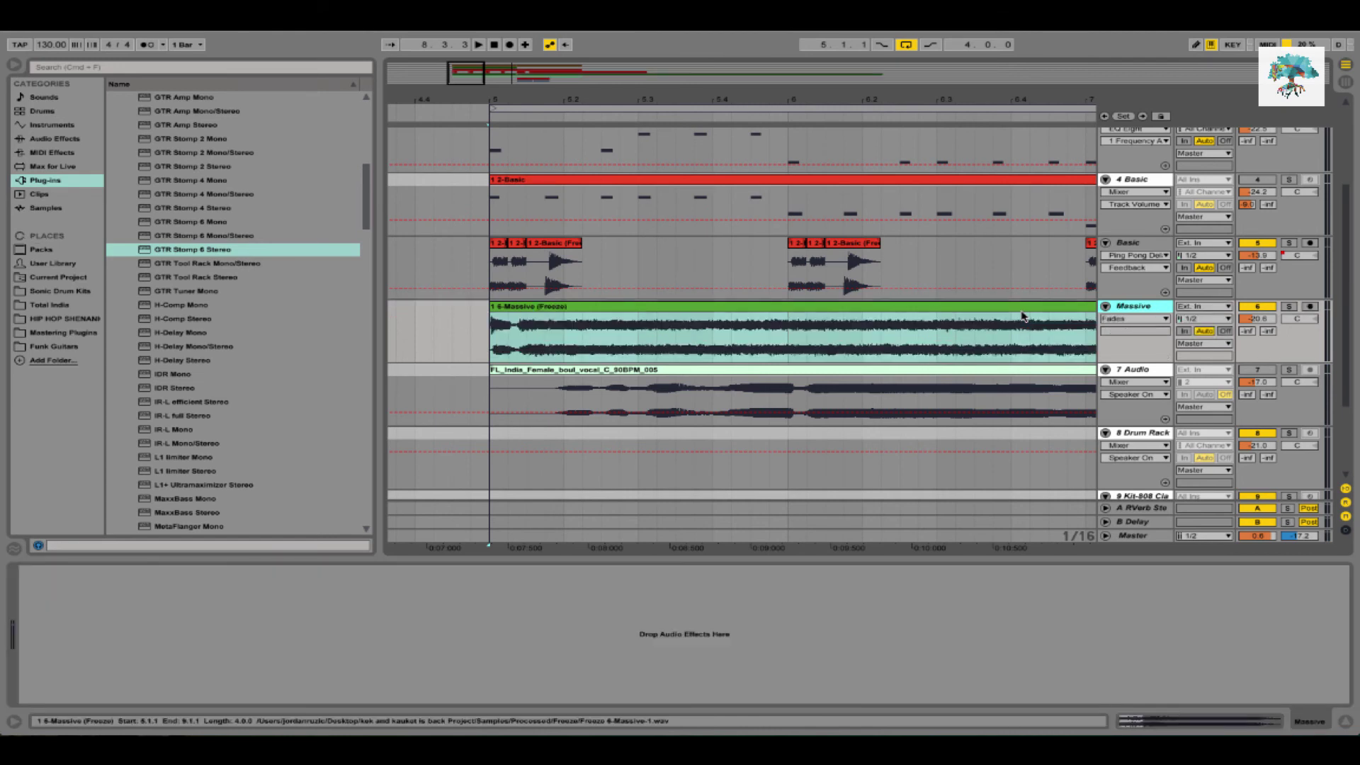
{"action": "key", "text": "super+s"}
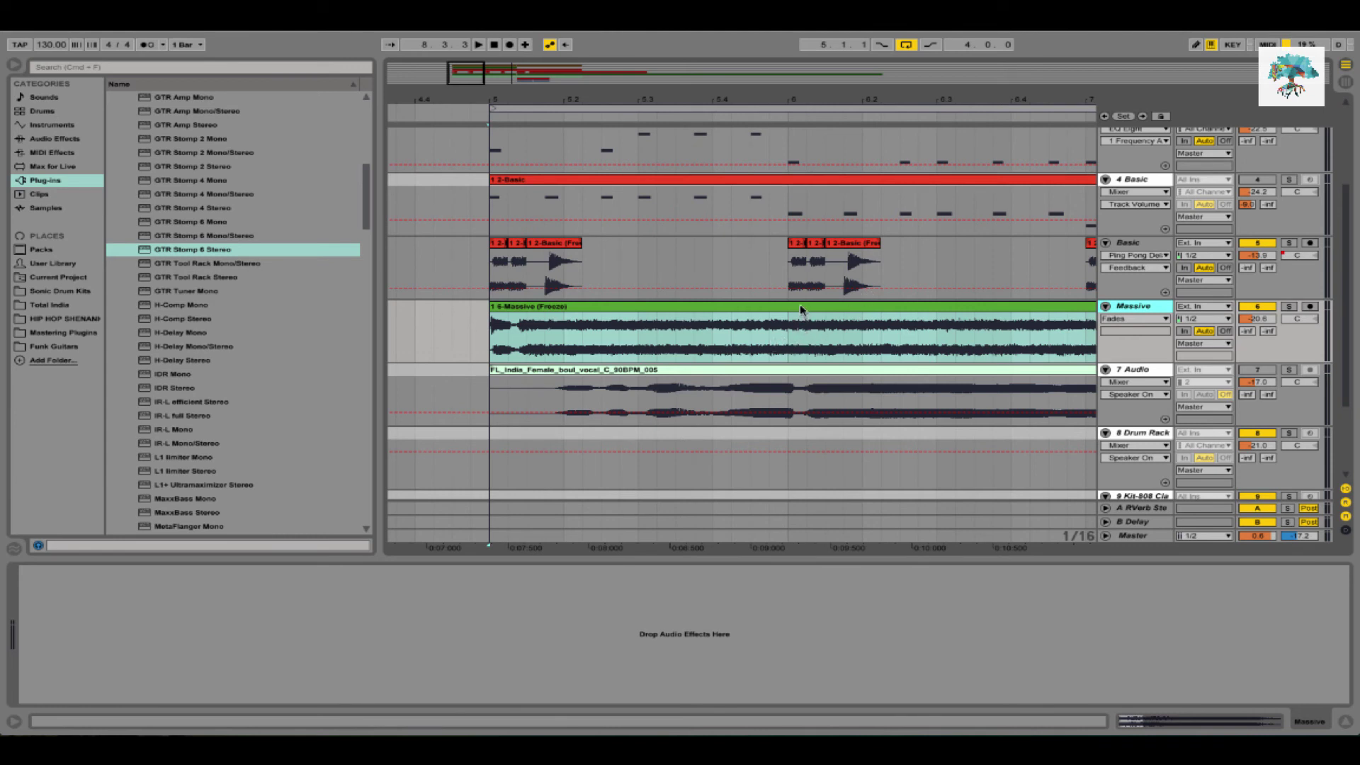
Audition the flattened Massive clip in solo, stop playback and try selecting part of its waveform around bar 6
{"action": "key", "text": "space"}
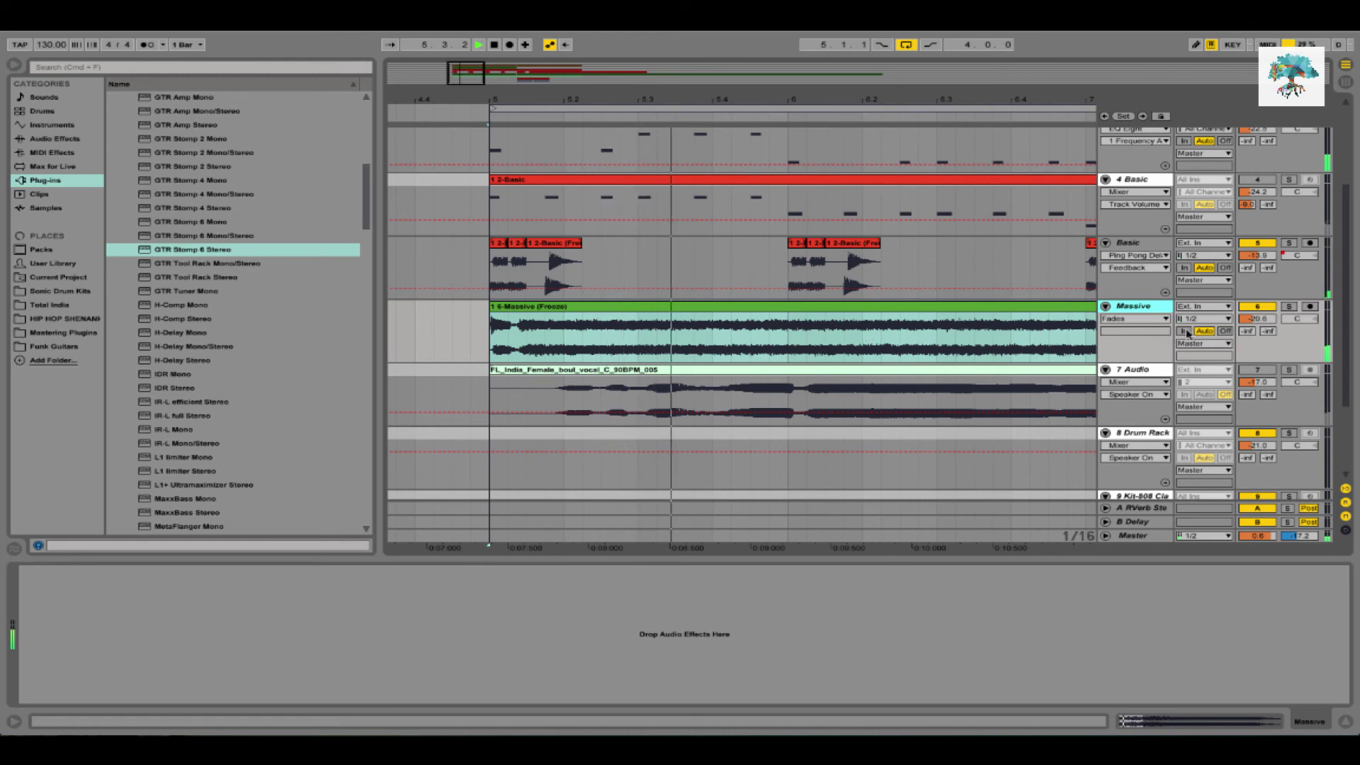
{"action": "left_click", "coordinate": [1290, 306]}
{"action": "left_click", "coordinate": [833, 348]}
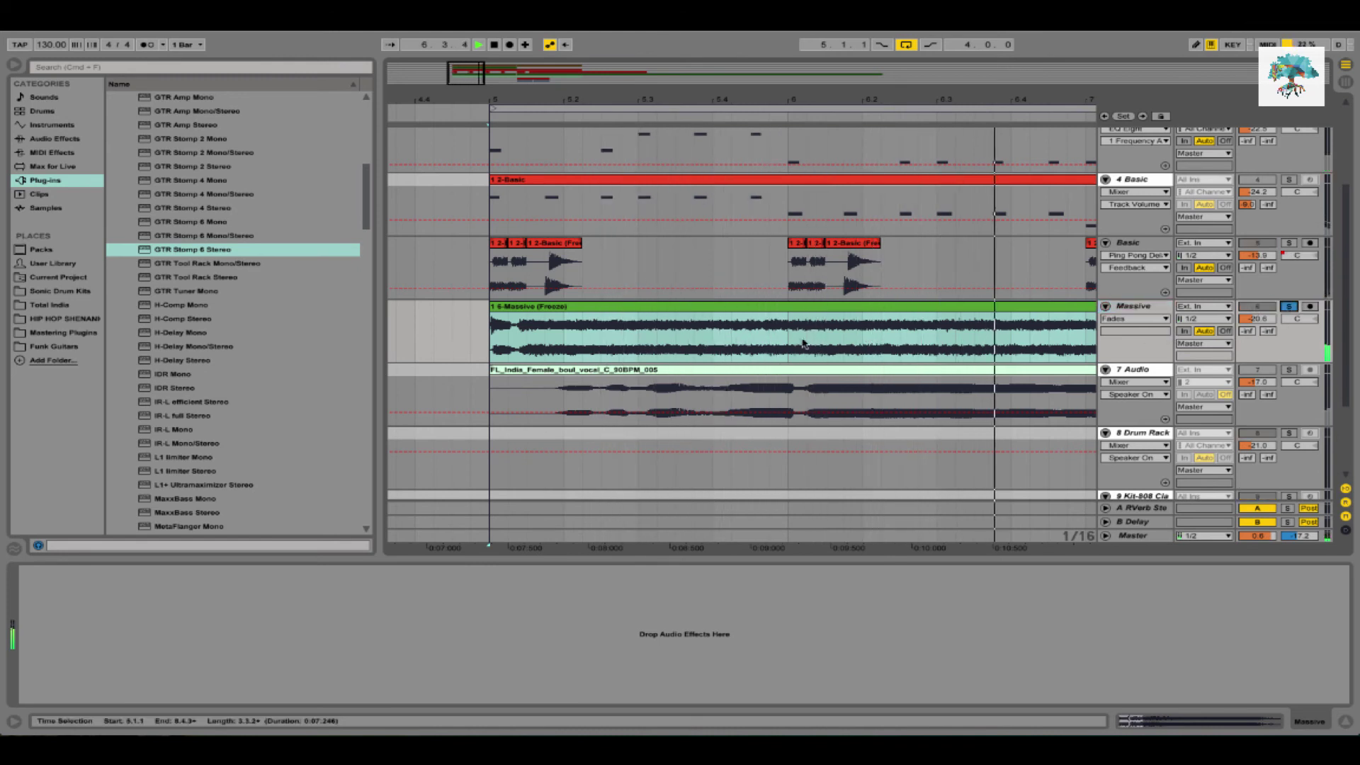
{"action": "key", "text": "space"}
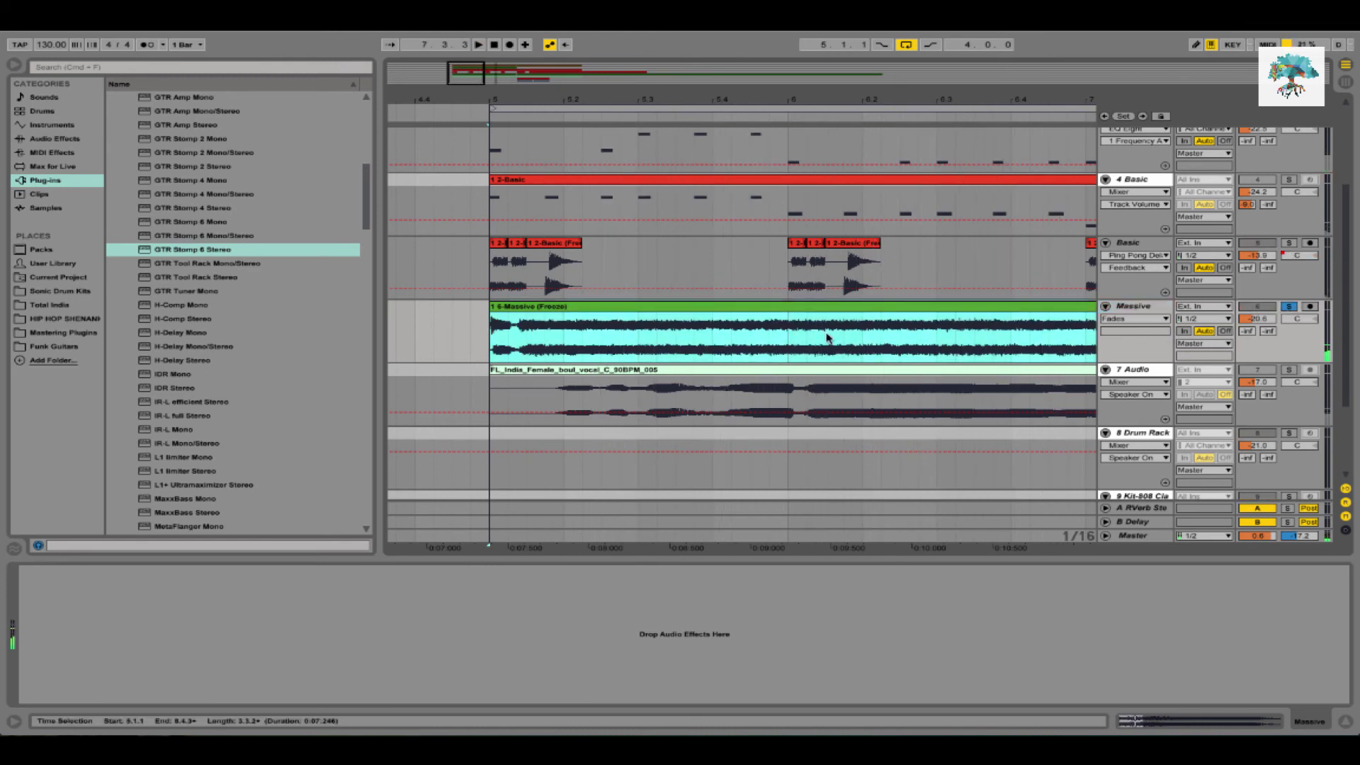
{"action": "left_click_drag", "start_coordinate": [791, 337], "coordinate": [858, 337]}
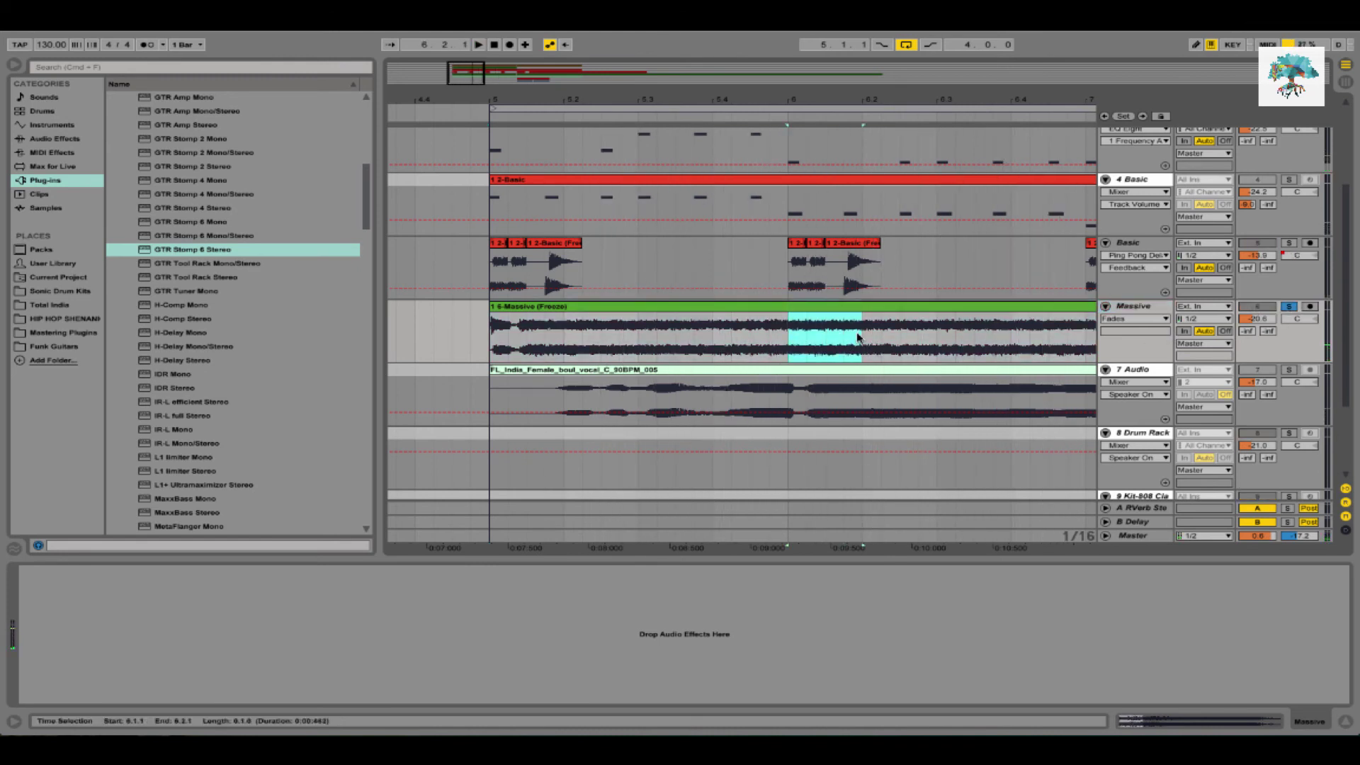
{"action": "left_click", "coordinate": [834, 305]}
Add an audio track below Massive, move a sixteenth-note slice at 5.3 onto it and copy it to 5.3.3
{"action": "left_click", "coordinate": [1144, 306]}
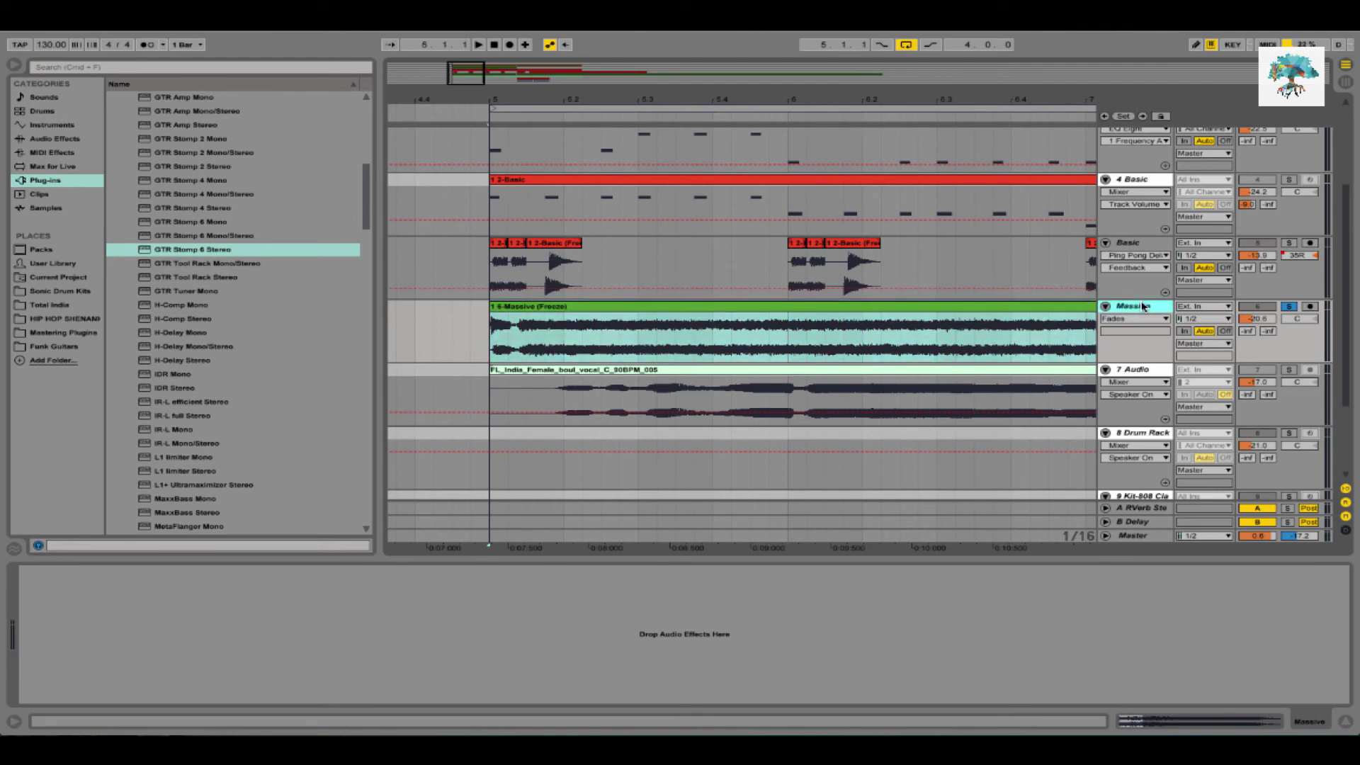
{"action": "key", "text": "super+t"}
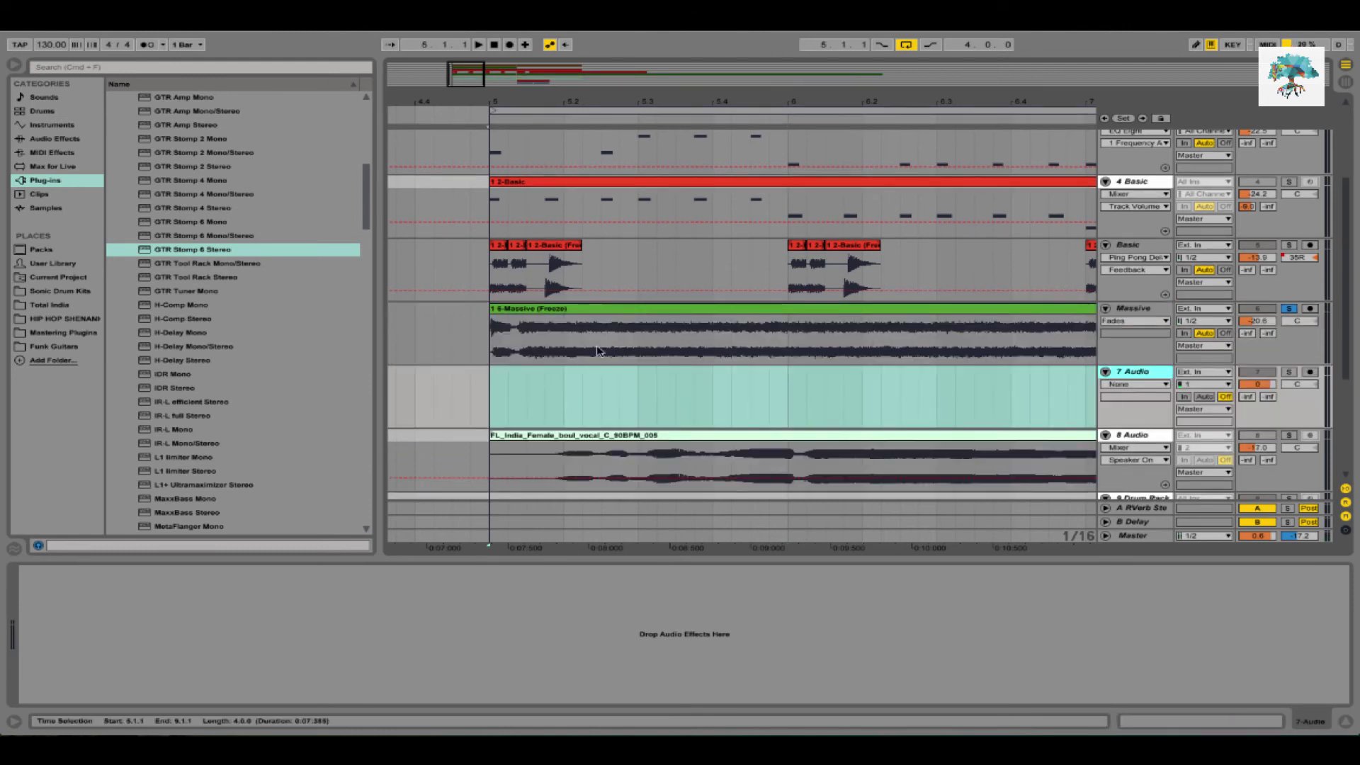
{"action": "left_click_drag", "start_coordinate": [645, 342], "coordinate": [684, 388]}
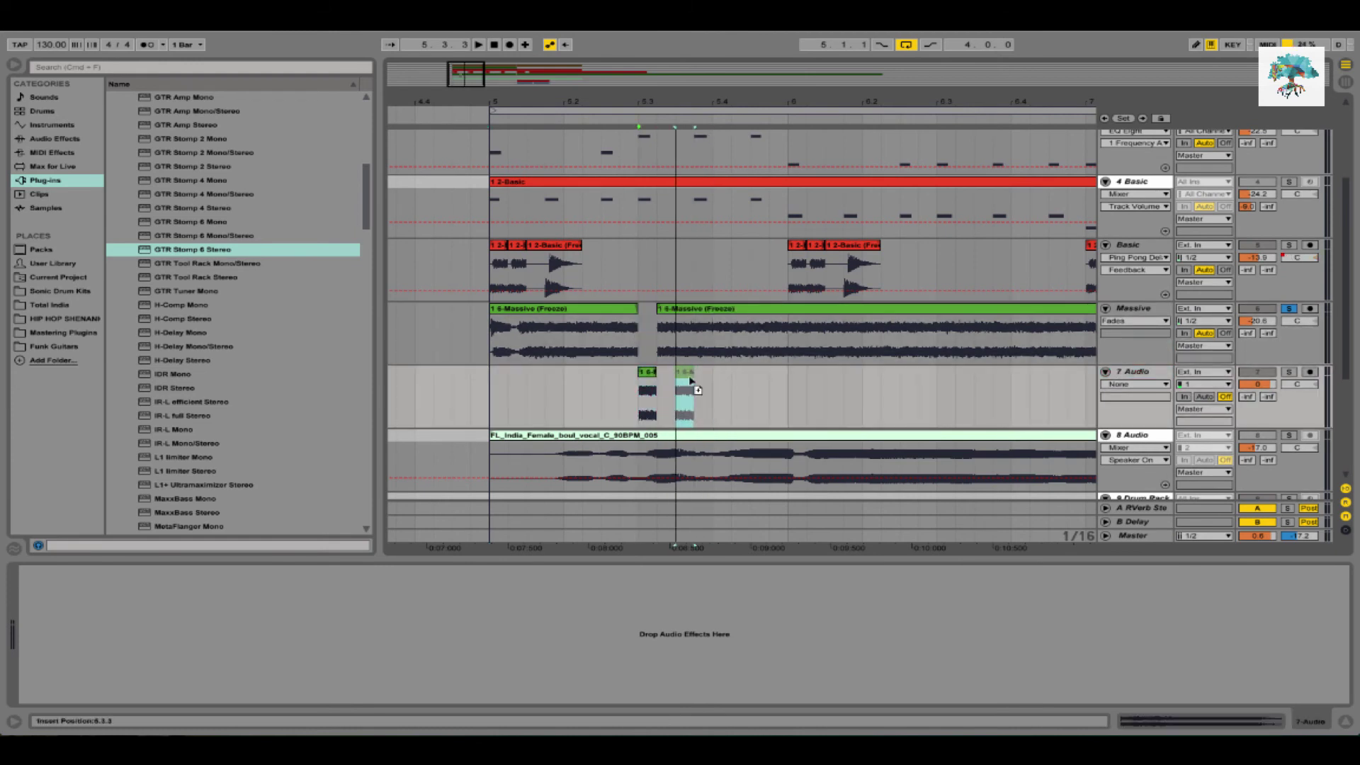
Unsolo and mute the Massive track, and lower the 7 Audio volume to -12.0 dB while auditioning the slices from 5.1.1
{"action": "left_click", "coordinate": [1288, 312]}
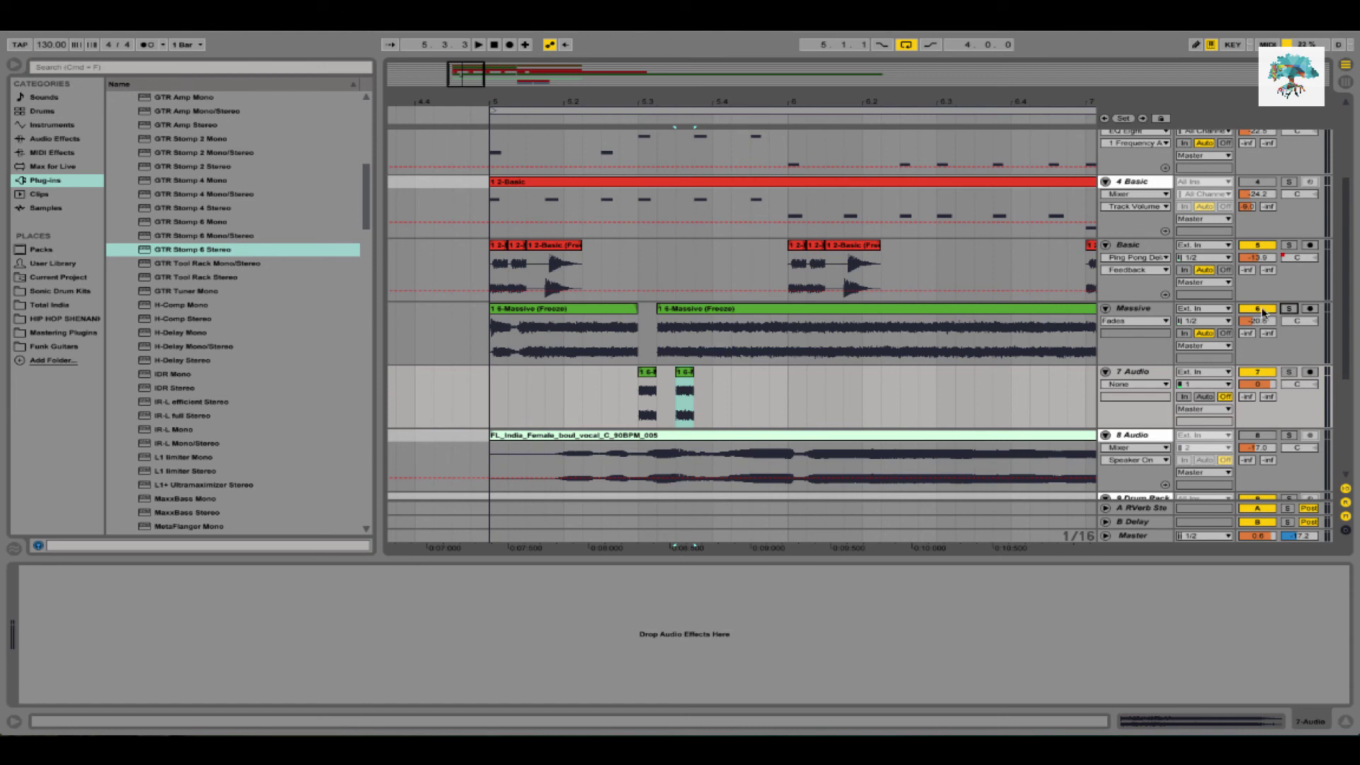
{"action": "key", "text": "space"}
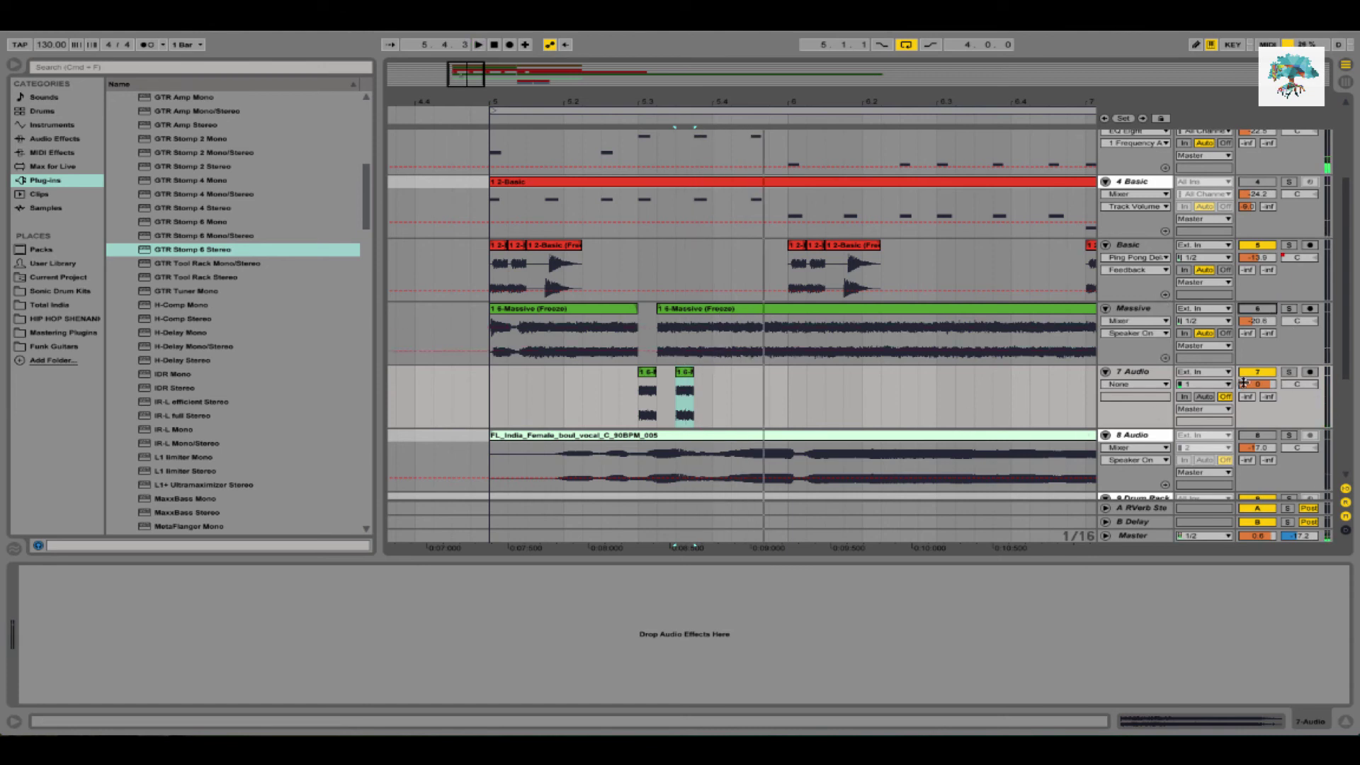
{"action": "left_click_drag", "start_coordinate": [1250, 384], "coordinate": [1245, 387]}
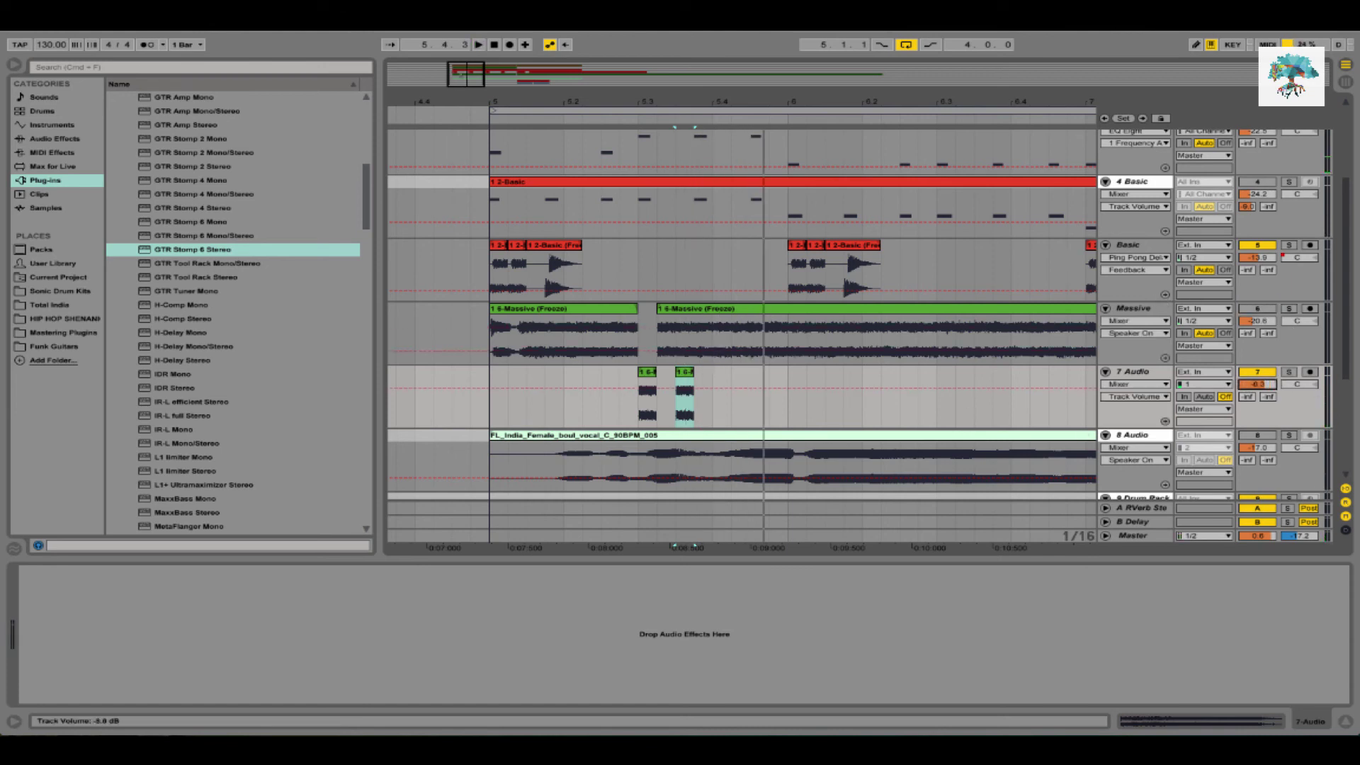
{"action": "left_click", "coordinate": [494, 386]}
{"action": "key", "text": "space"}
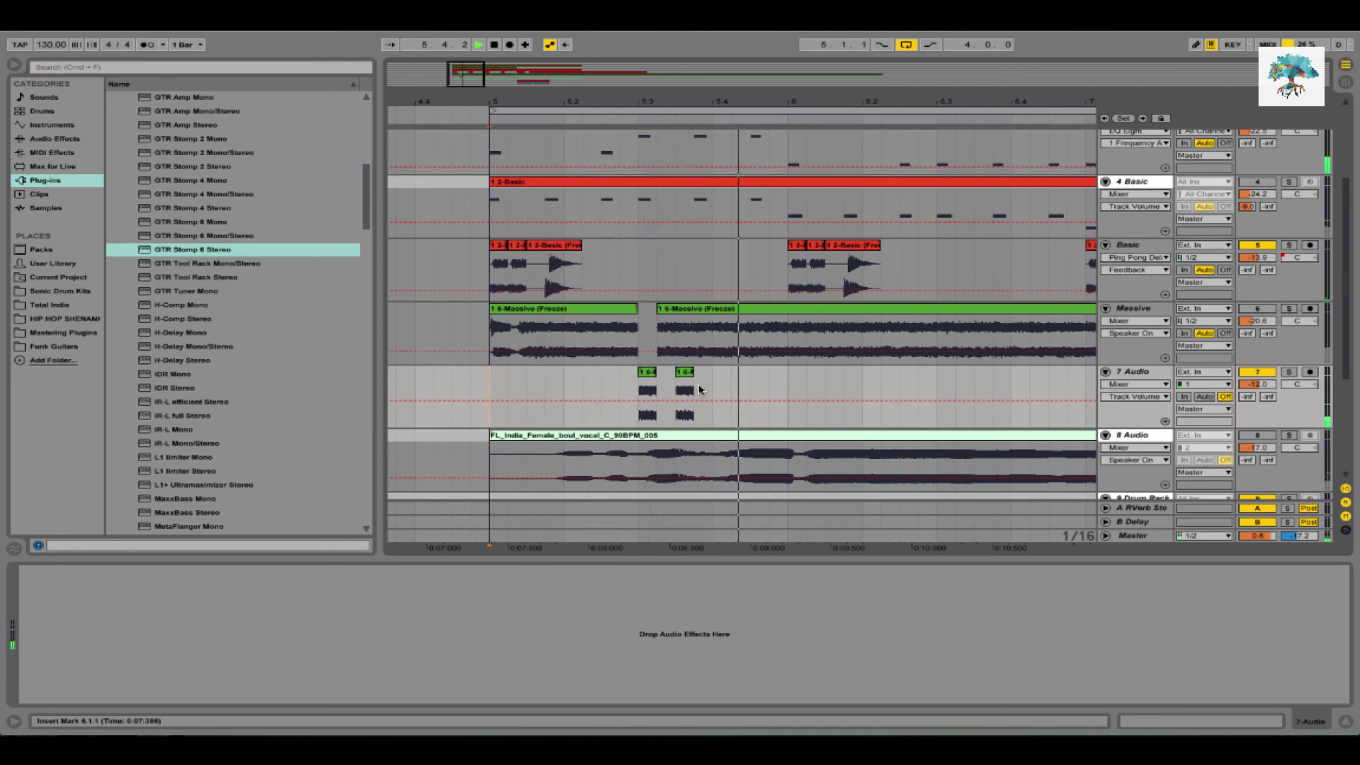
{"action": "key", "text": "space"}
Trim the second 7 Audio slice to a half-length piece just after 5.3.3, place a copy at 5.3.4 and start playback
{"action": "left_click", "coordinate": [684, 398]}
{"action": "key", "text": "plus"}
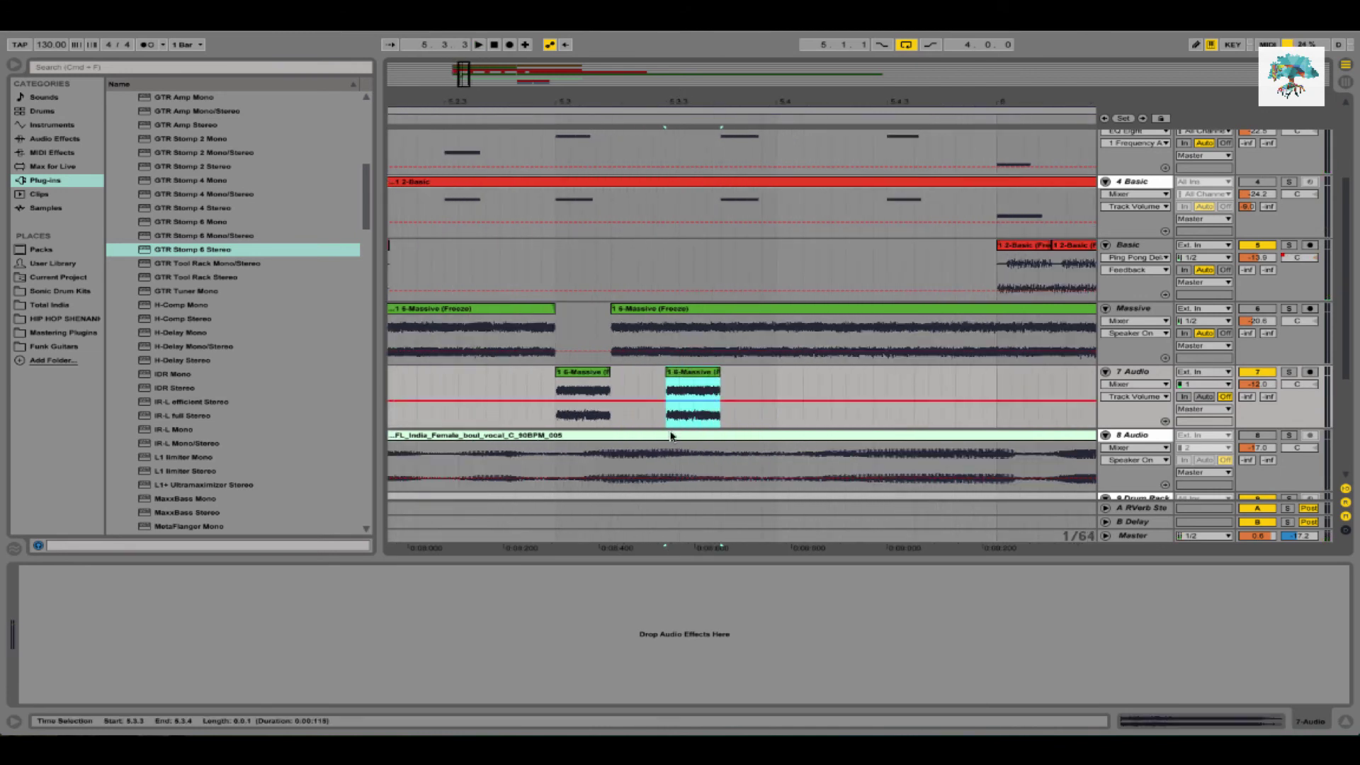
{"action": "left_click", "coordinate": [685, 392]}
{"action": "mouse_move", "coordinate": [685, 392]}
{"action": "left_mouse_down"}
{"action": "mouse_move", "coordinate": [660, 369]}
{"action": "mouse_move", "coordinate": [691, 377]}
{"action": "left_mouse_up"}
{"action": "key", "text": "space"}
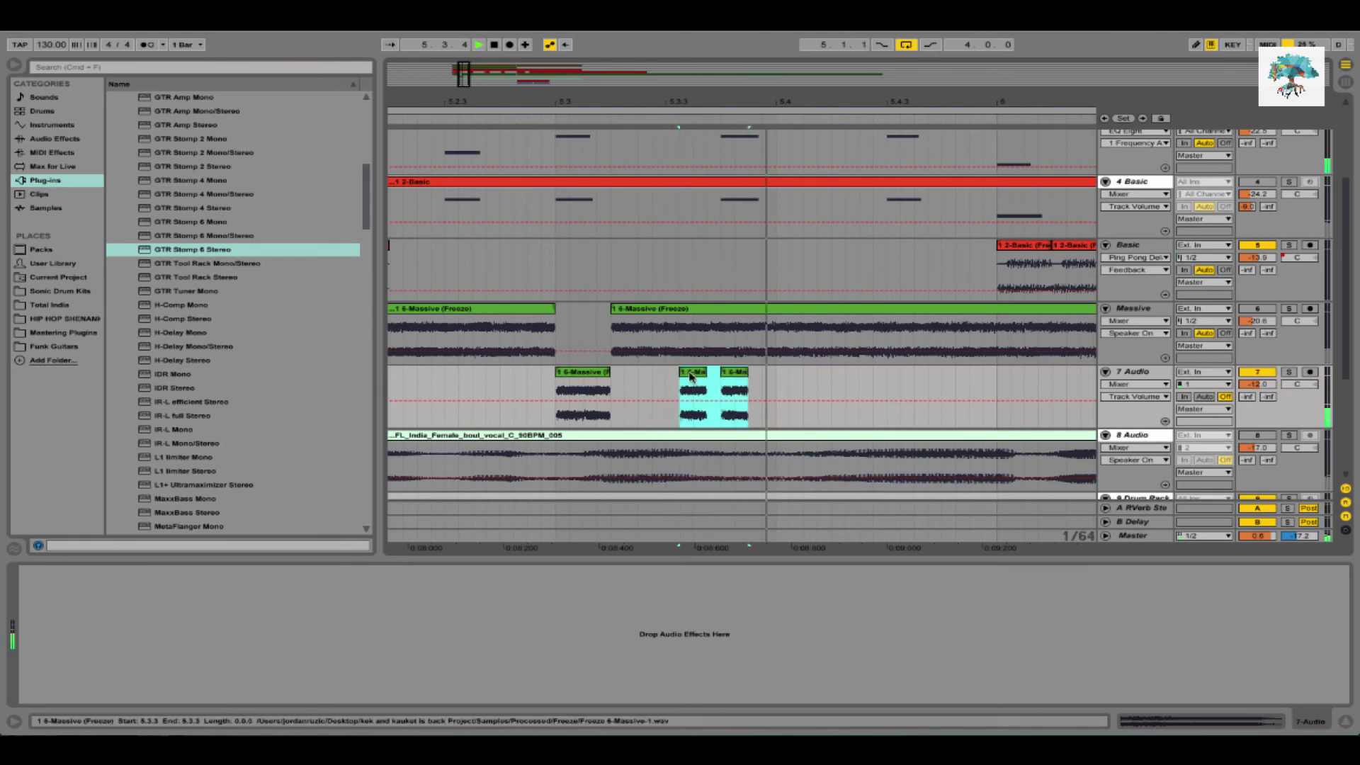
Shift the last 7 Audio piece slightly past 5.3.4 and audition the chopped pattern from the start of bar 5
{"action": "left_click", "coordinate": [818, 394]}
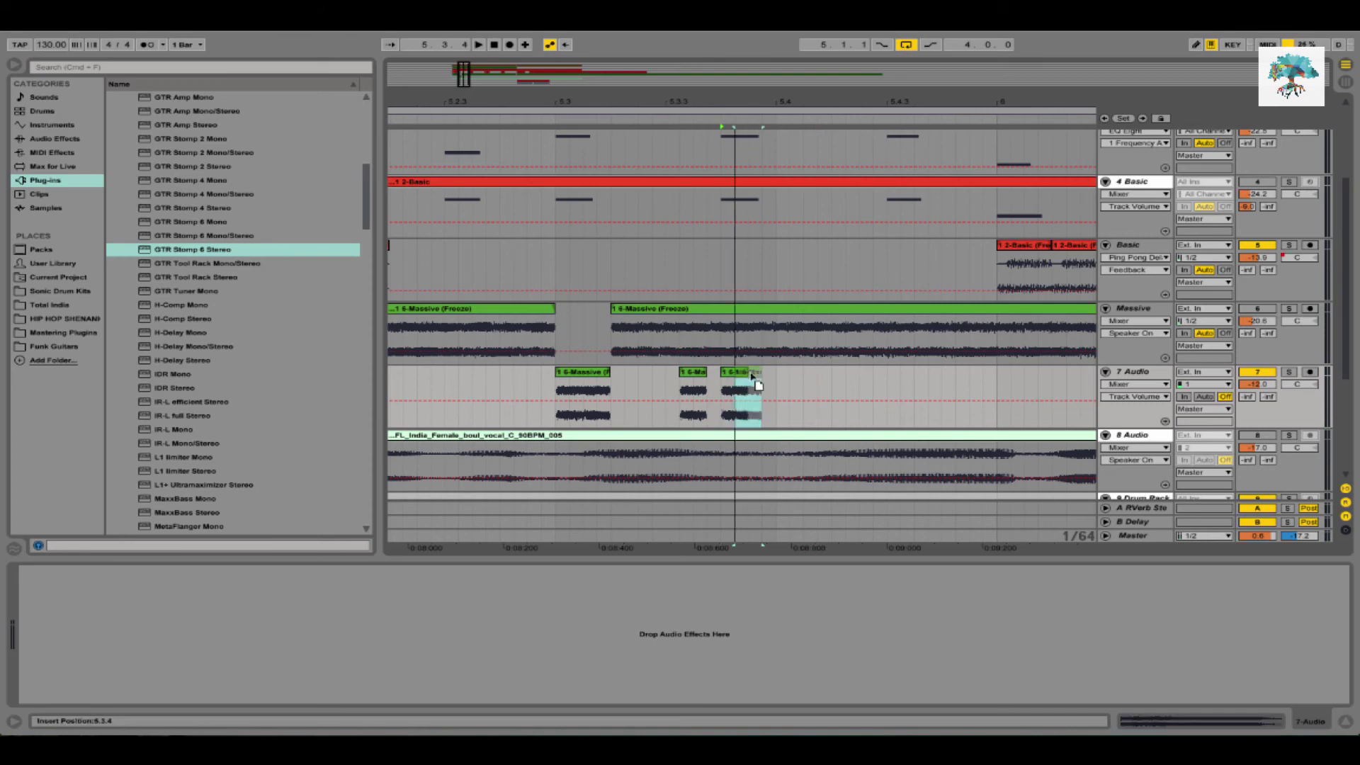
{"action": "left_click_drag", "start_coordinate": [734, 391], "coordinate": [762, 382]}
{"action": "scroll", "coordinate": [483, 349], "scroll_direction": "left", "scroll_amount": 5}
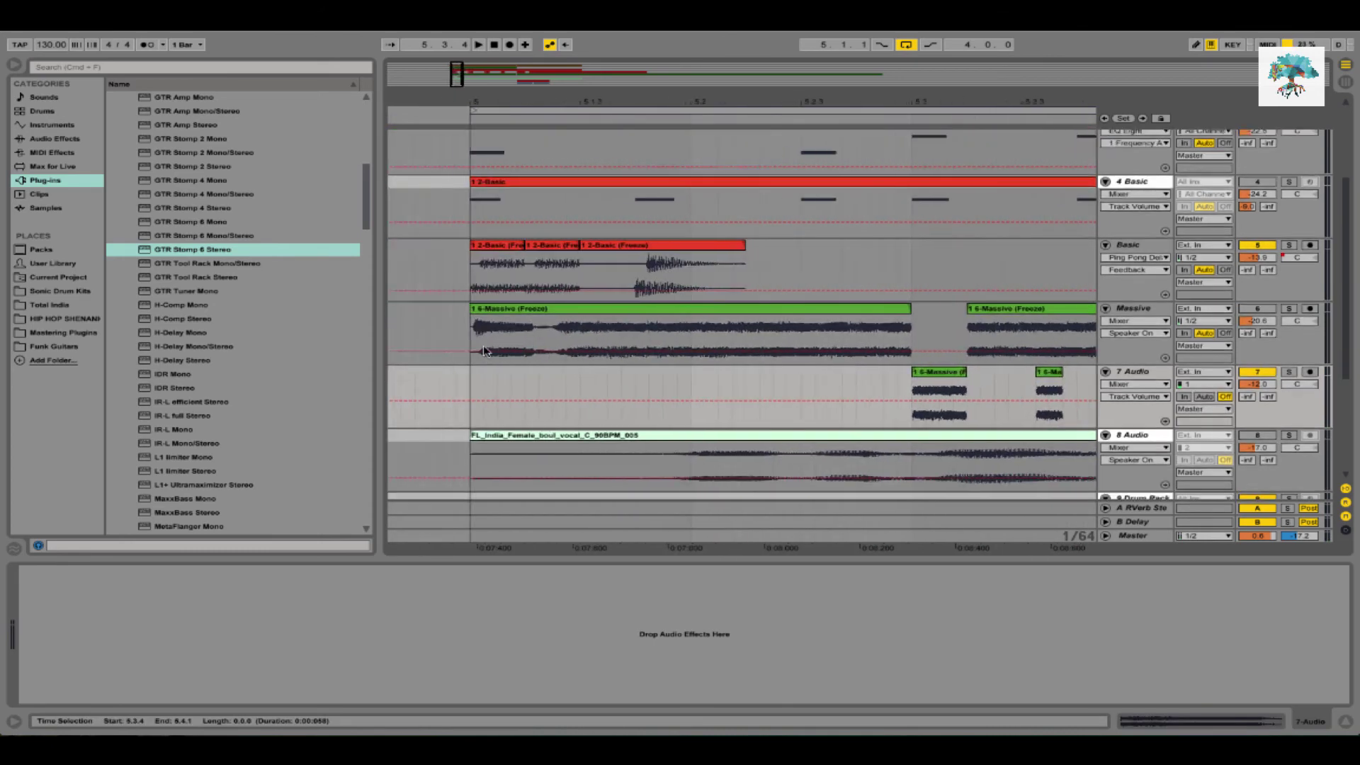
{"action": "key", "text": "space"}
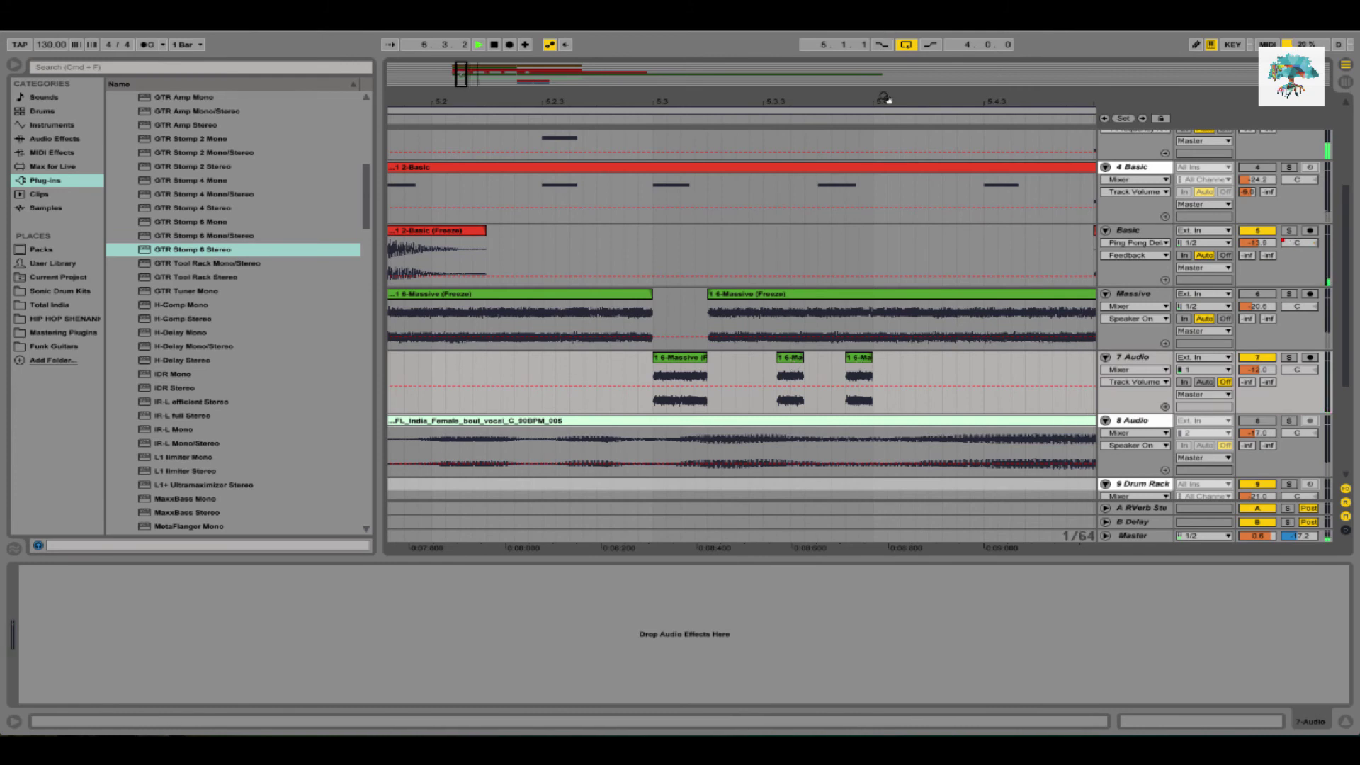
{"action": "left_click_drag", "start_coordinate": [884, 97], "coordinate": [887, 227]}
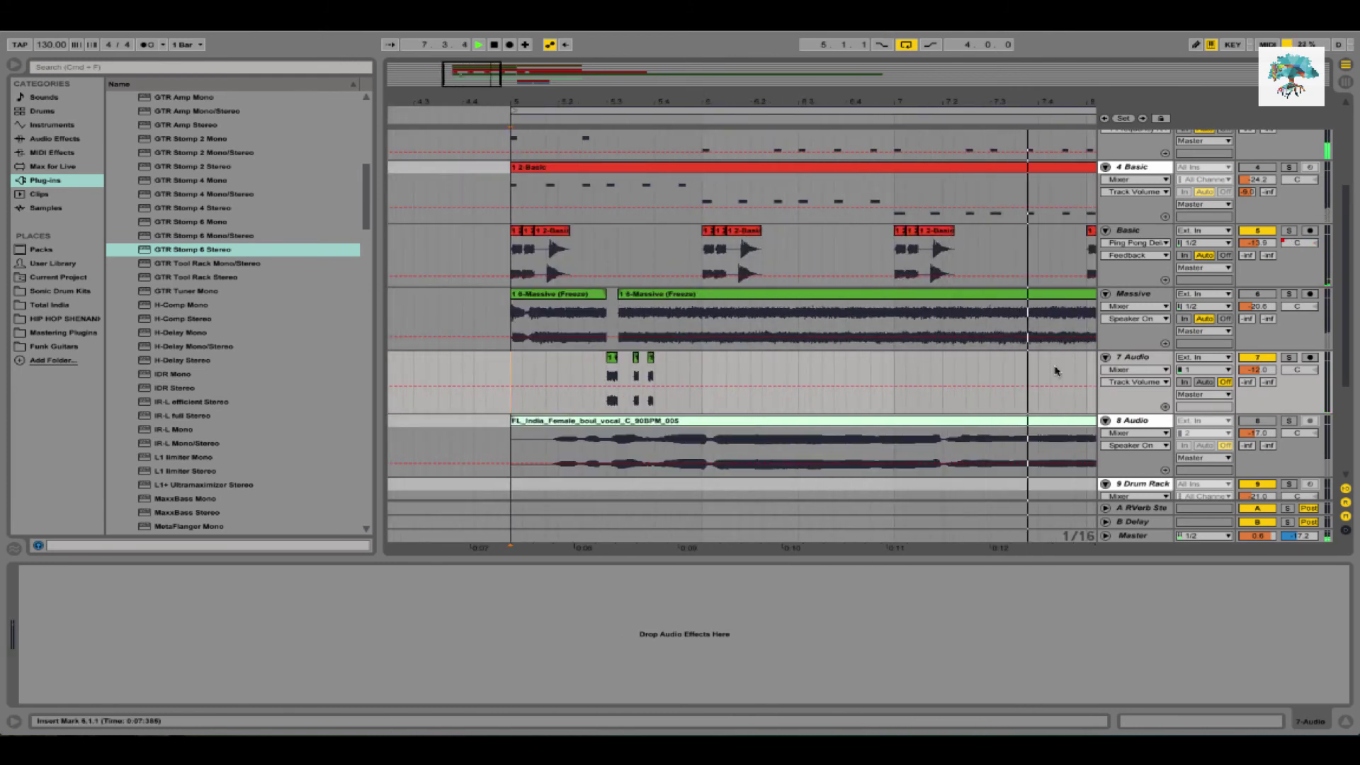
{"action": "key", "text": "space"}
Solo Massive, move its sixteenth-note slice at 7.4.2 onto 7 Audio and copy it to 7.4.4
{"action": "left_click_drag", "start_coordinate": [607, 368], "coordinate": [657, 373]}
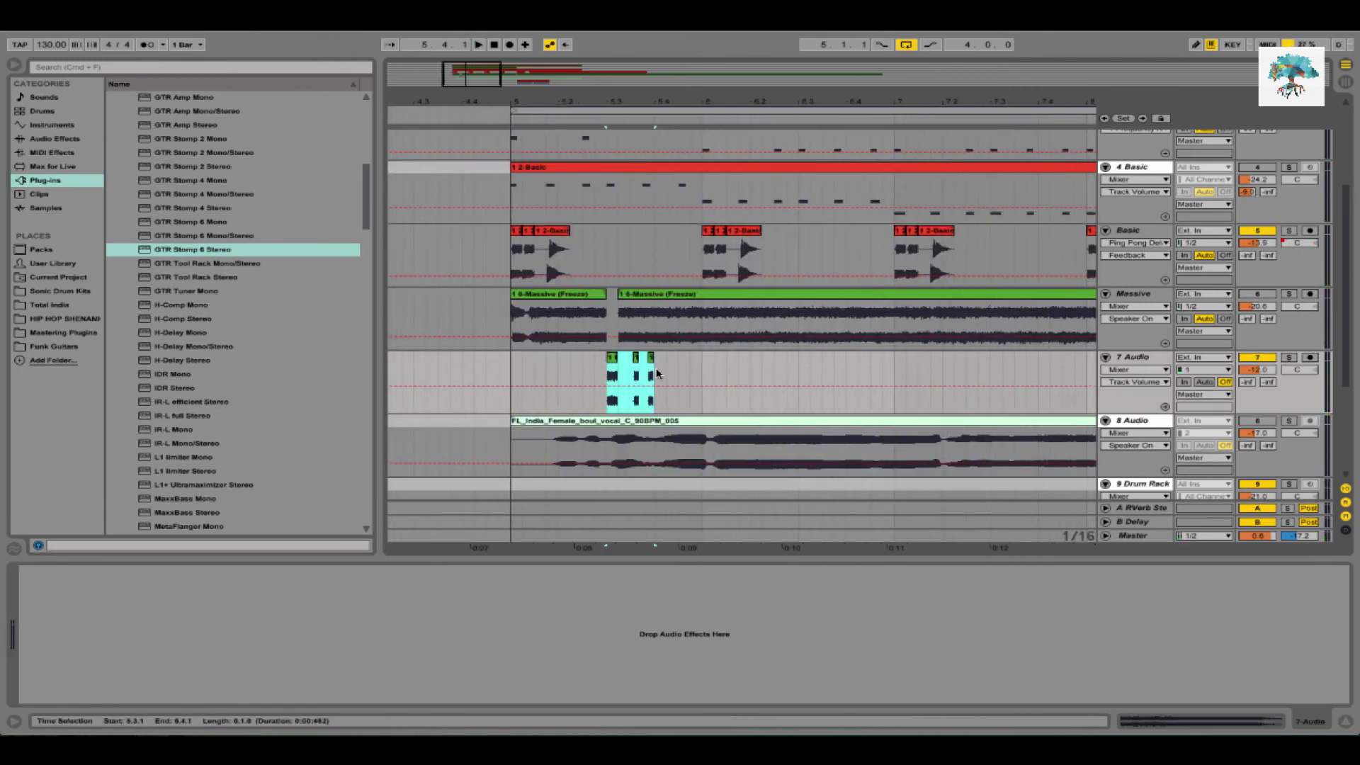
{"action": "scroll", "coordinate": [965, 352], "scroll_direction": "right", "scroll_amount": 3}
{"action": "left_click", "coordinate": [959, 319]}
{"action": "key", "text": "space"}
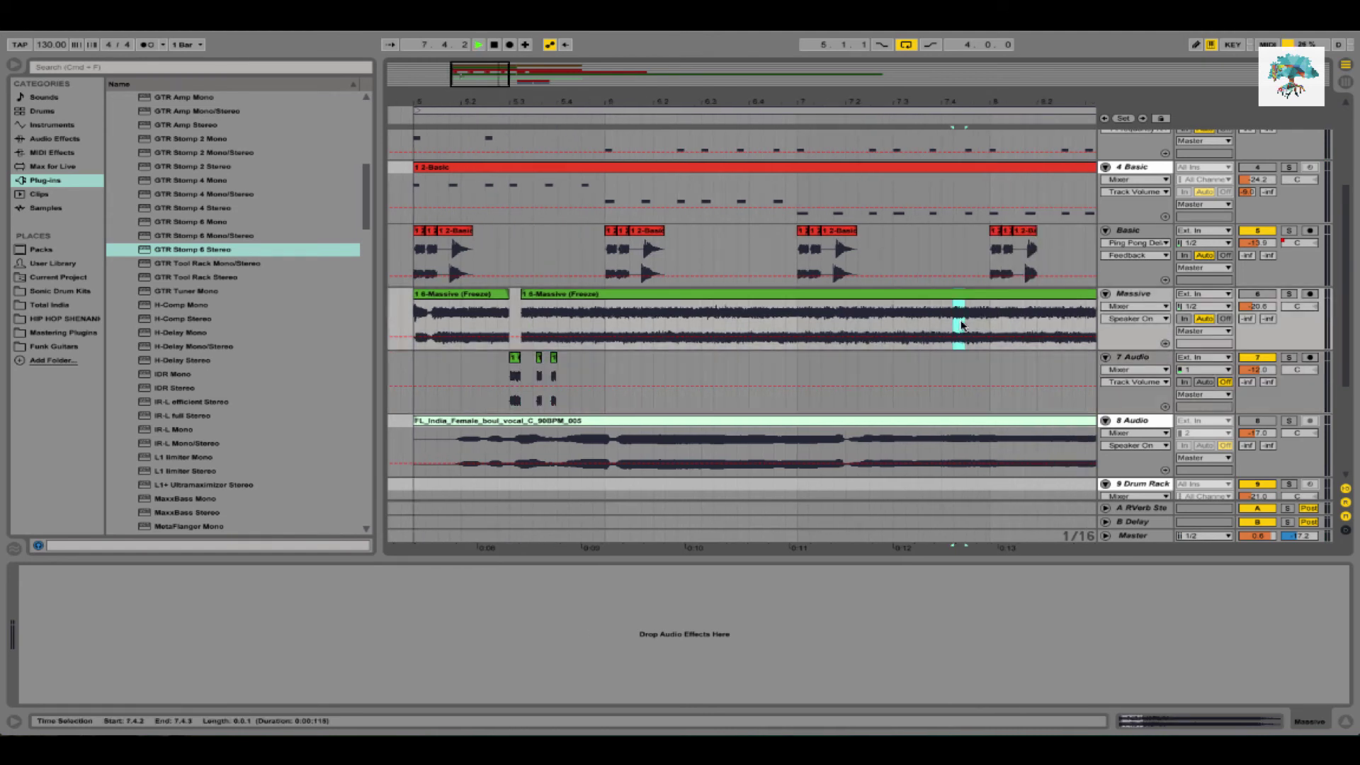
{"action": "left_click", "coordinate": [1289, 293]}
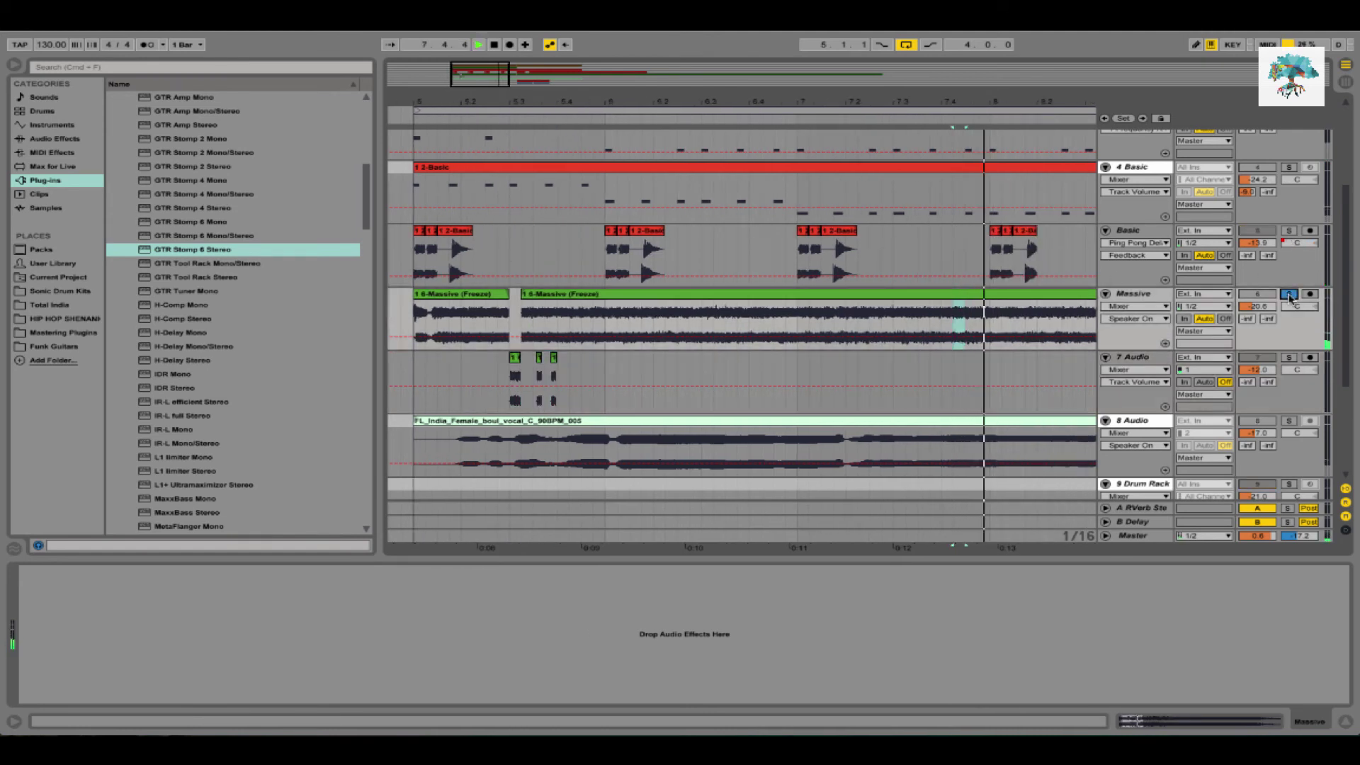
{"action": "left_click_drag", "start_coordinate": [959, 319], "coordinate": [984, 362]}
{"action": "key", "text": "space"}
Play the arrangement from 5.1.1 and unsolo the Massive track
{"action": "left_click", "coordinate": [414, 379]}
{"action": "key", "text": "space"}
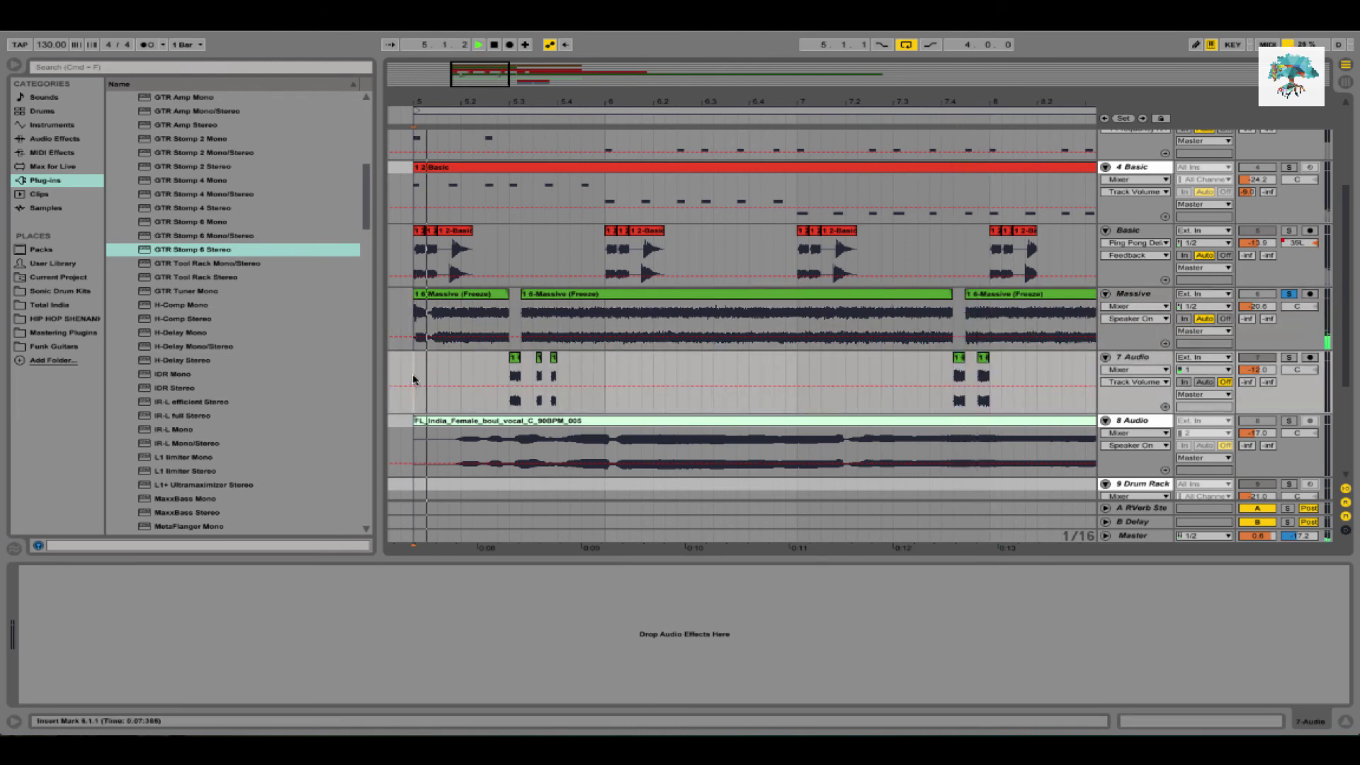
{"action": "left_click", "coordinate": [1289, 294]}
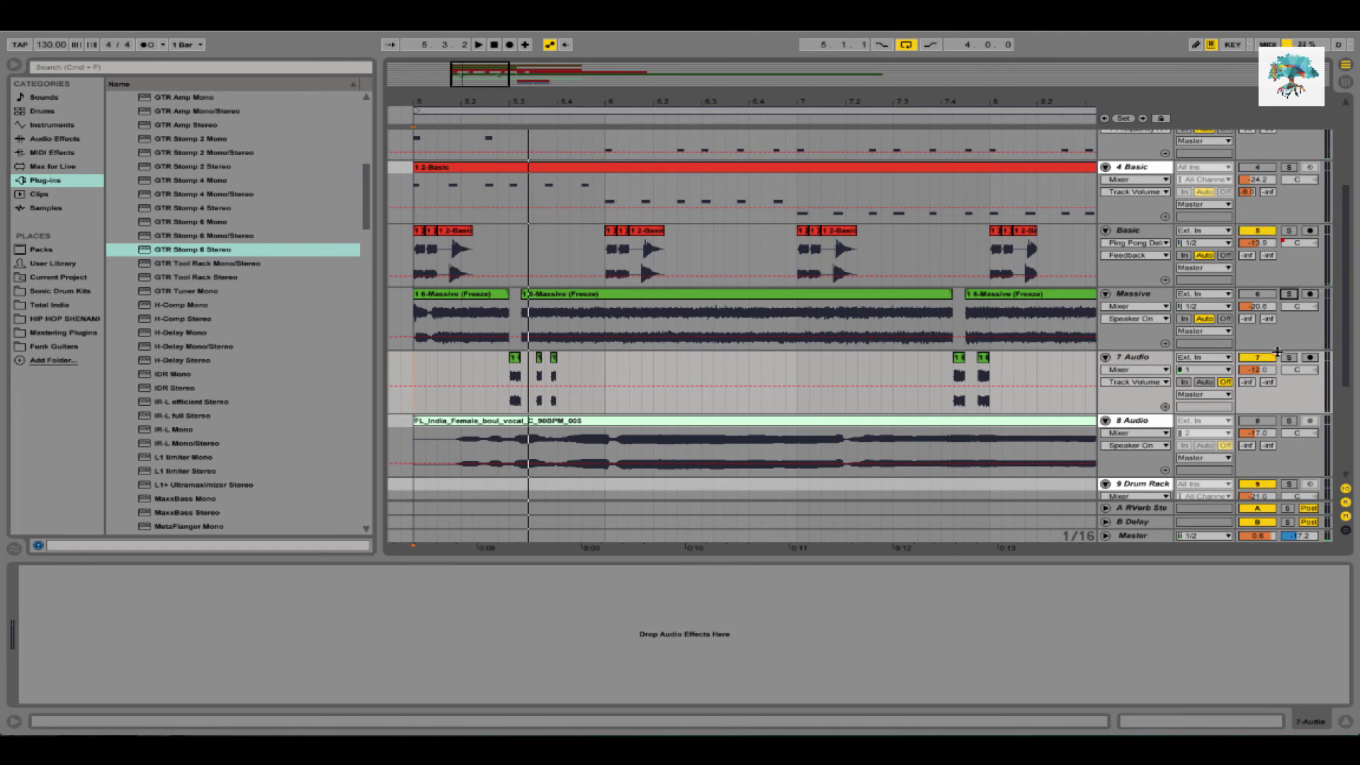
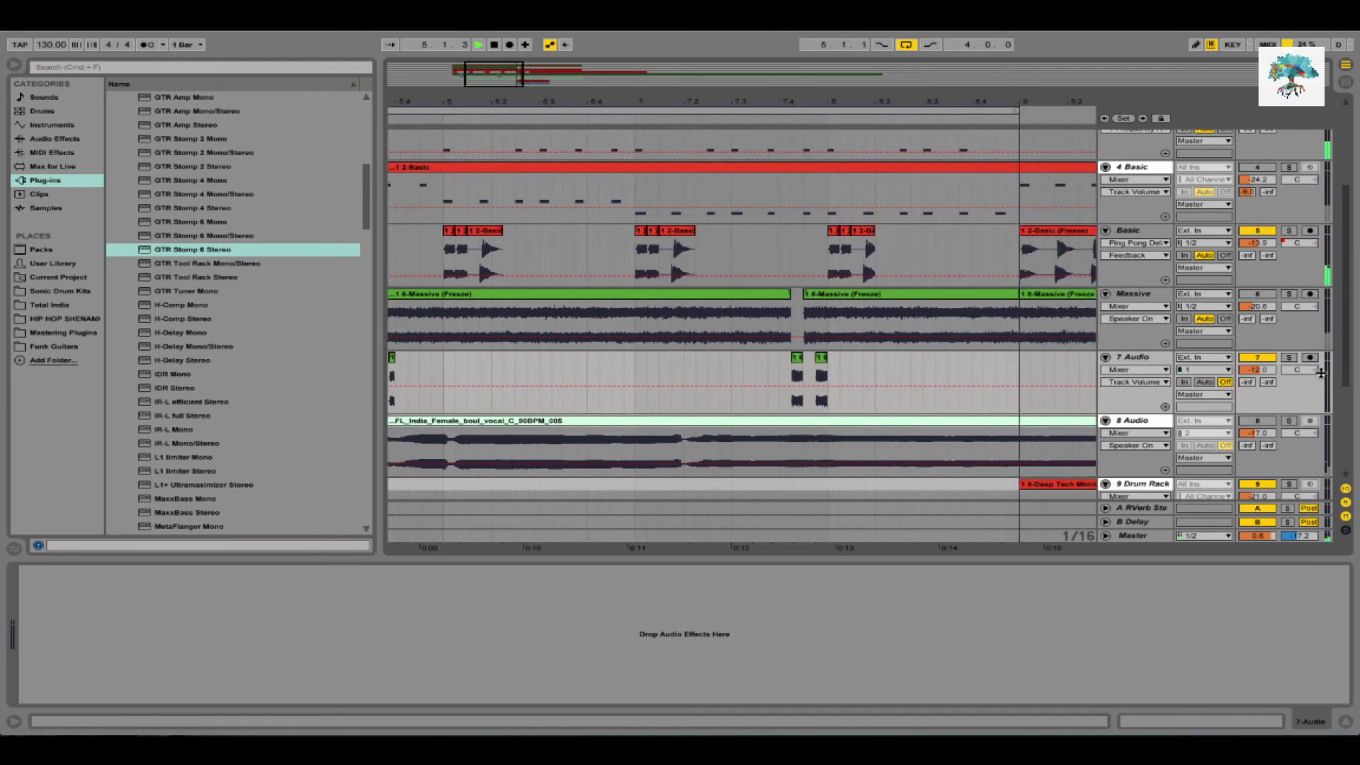
Load the Stereo Width Tool audio effect rack onto the 7 Audio track
{"action": "left_click_drag", "start_coordinate": [1295, 371], "coordinate": [1296, 364]}
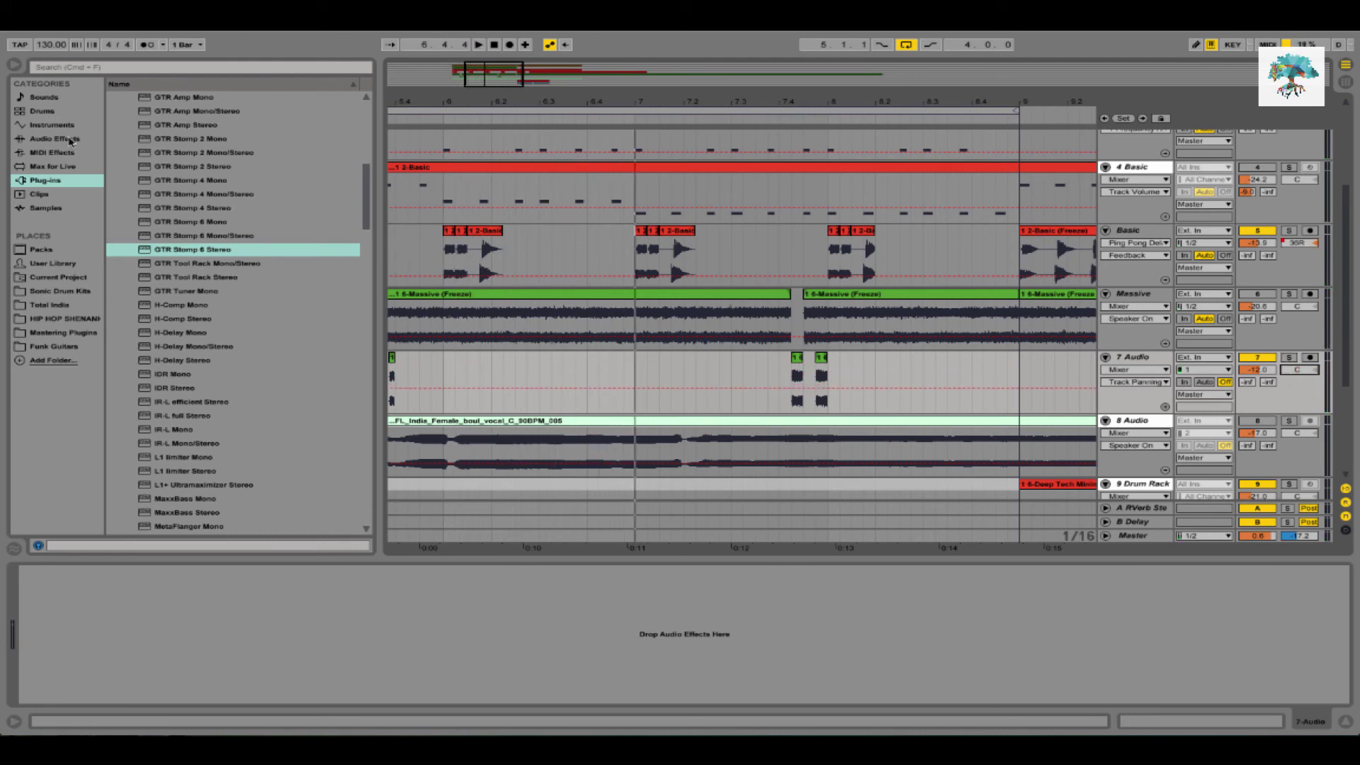
{"action": "left_click", "coordinate": [71, 140]}
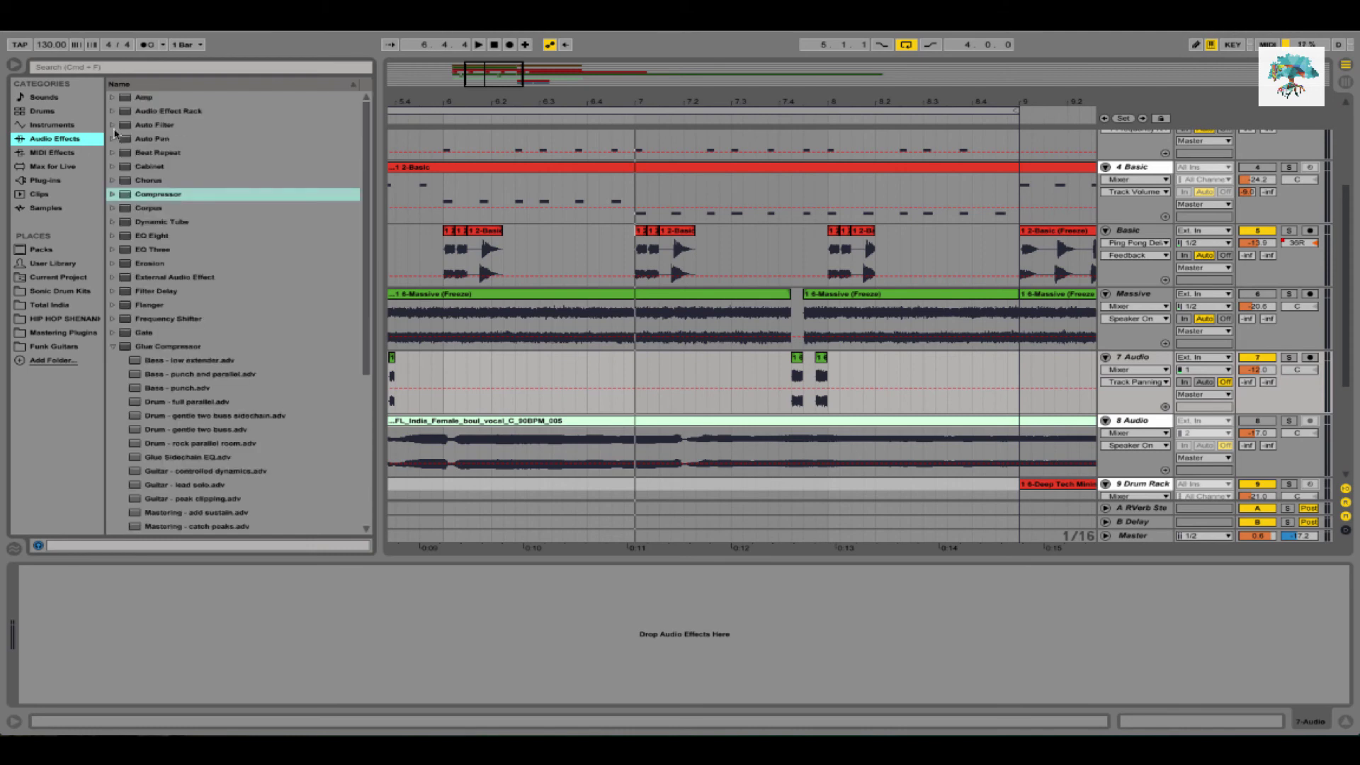
{"action": "left_click", "coordinate": [112, 112]}
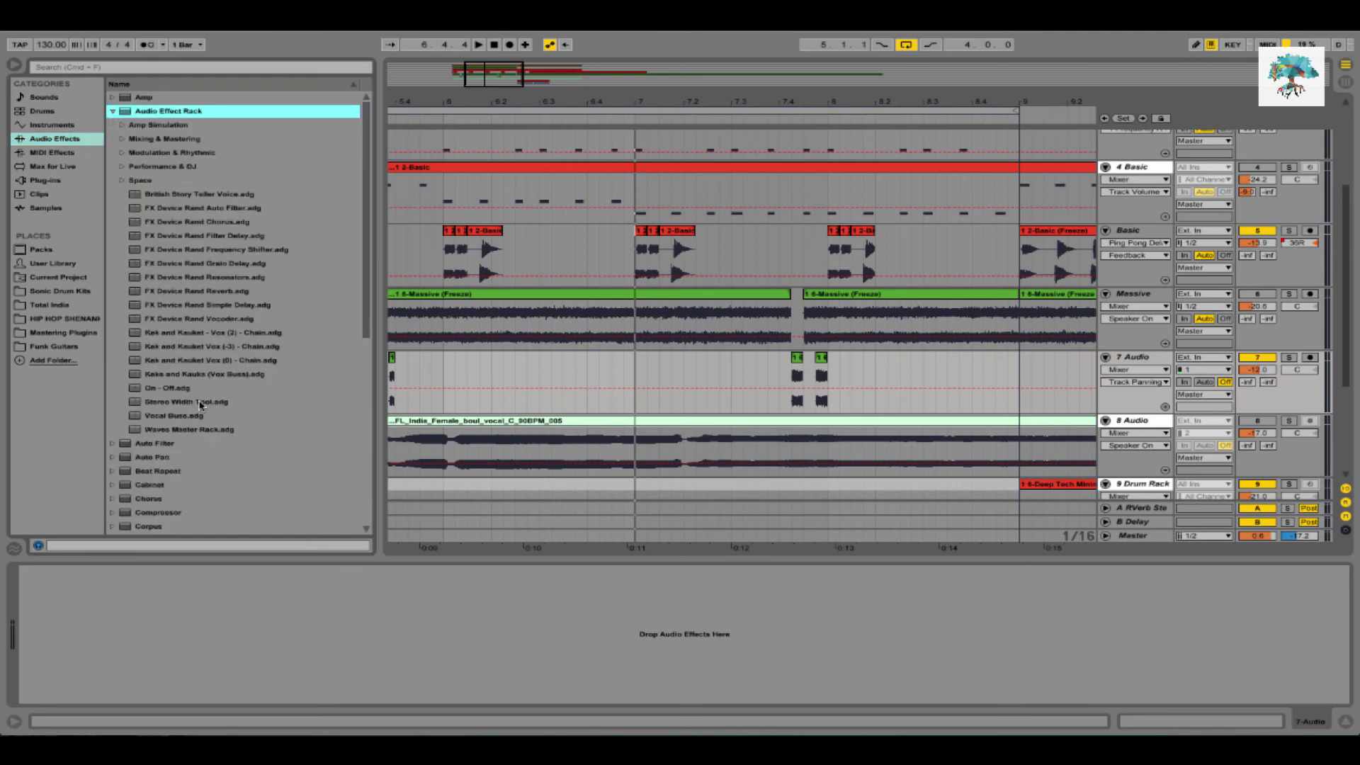
{"action": "left_click", "coordinate": [201, 403]}
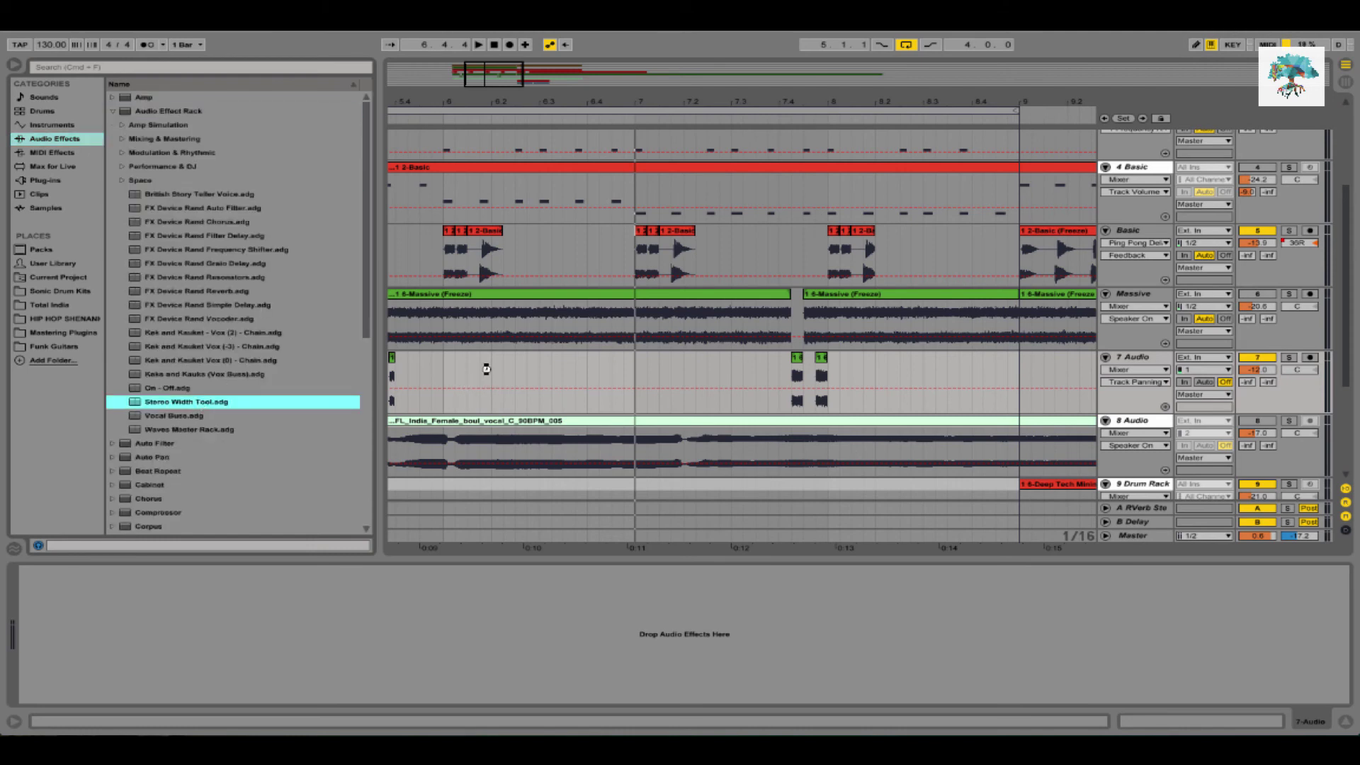
{"action": "left_click_drag", "start_coordinate": [486, 369], "coordinate": [487, 373]}
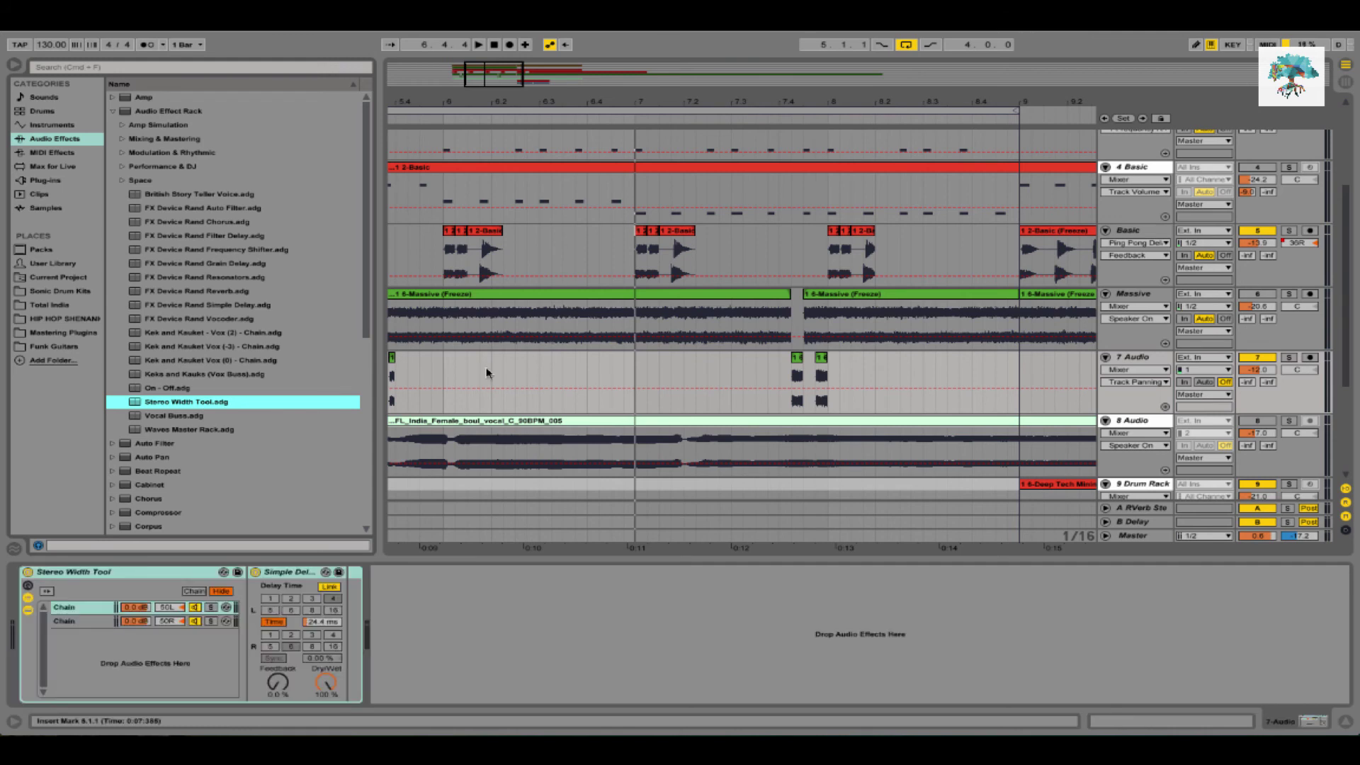
Play the arrangement while lowering 7 Audio's volume to about -17.5 dB and raising its send to the reverb return
{"action": "key", "text": "space"}
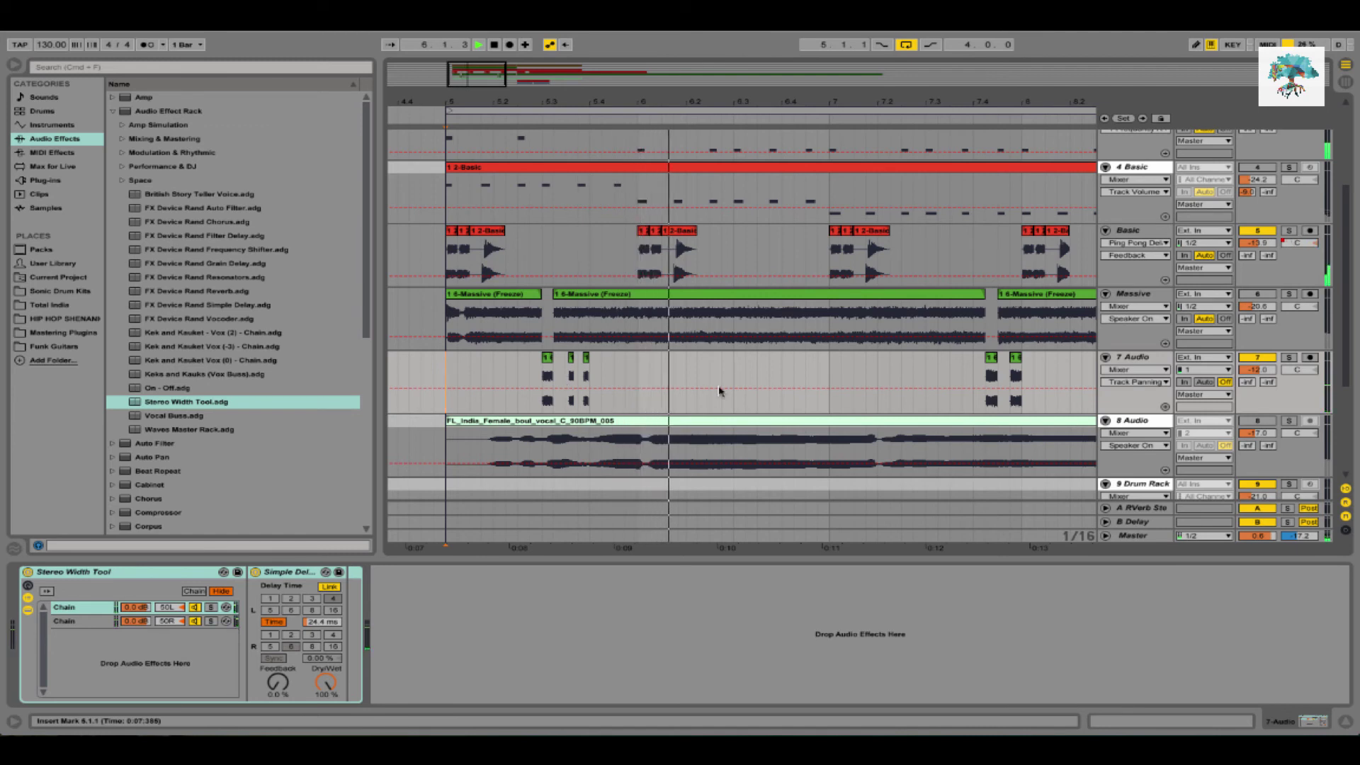
{"action": "left_click_drag", "start_coordinate": [1266, 369], "coordinate": [1245, 376]}
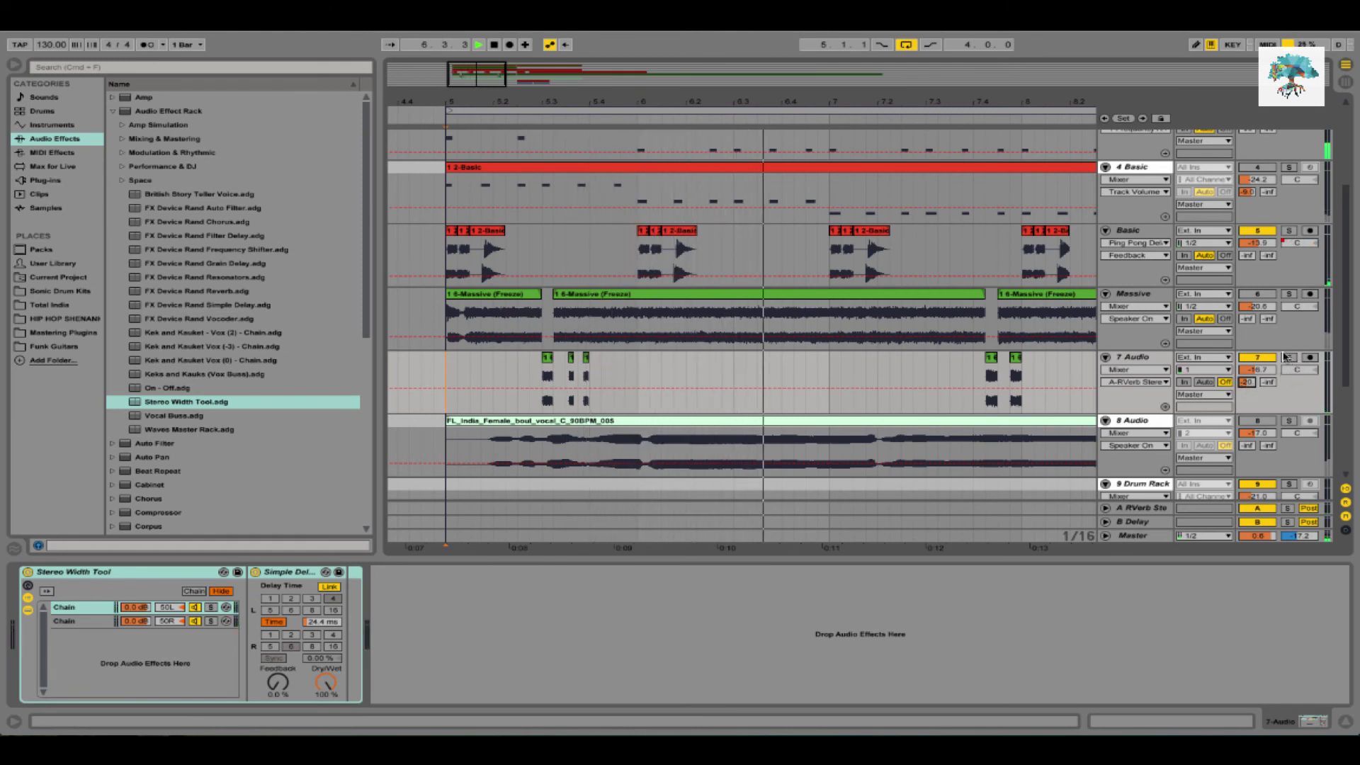
{"action": "key", "text": "space"}
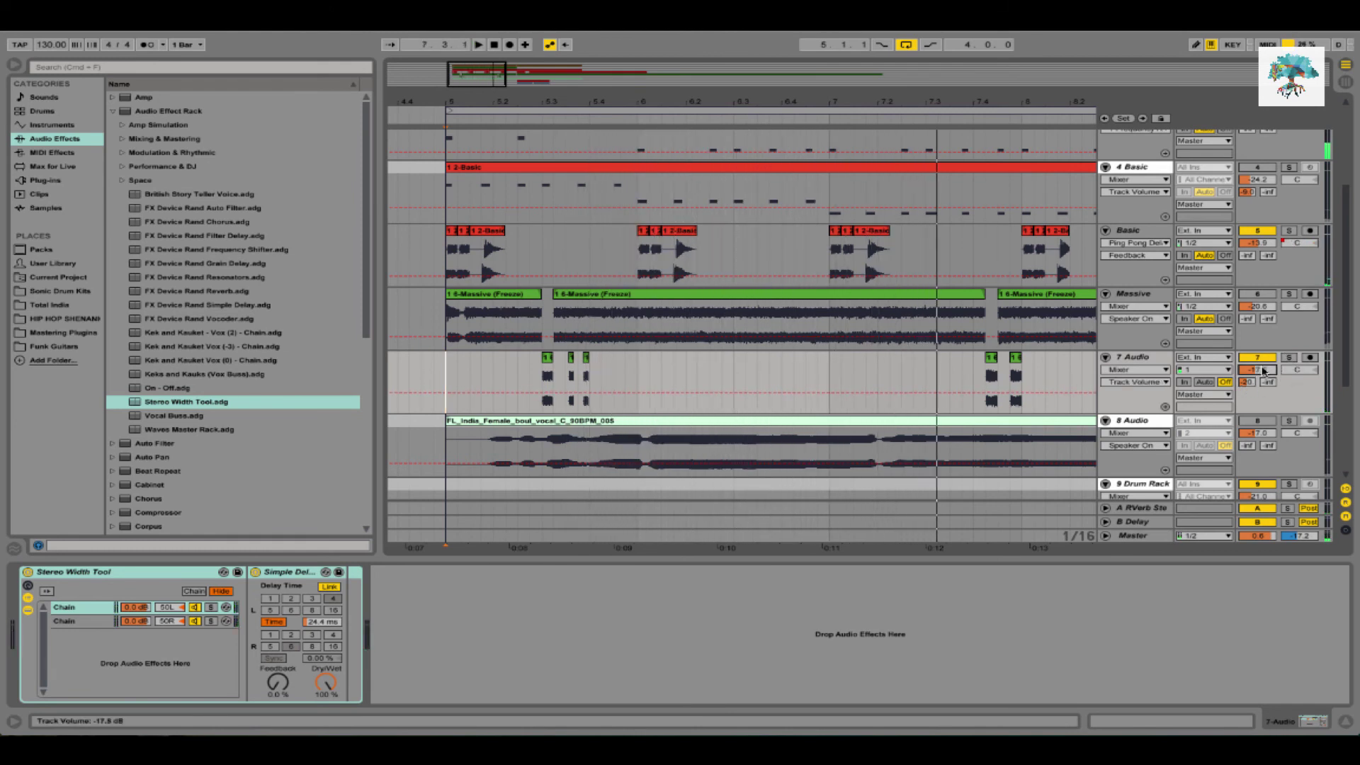
Load the Analog instrument on a new MIDI track below 7 Audio and show its filter 1 settings
{"action": "left_click", "coordinate": [1159, 359]}
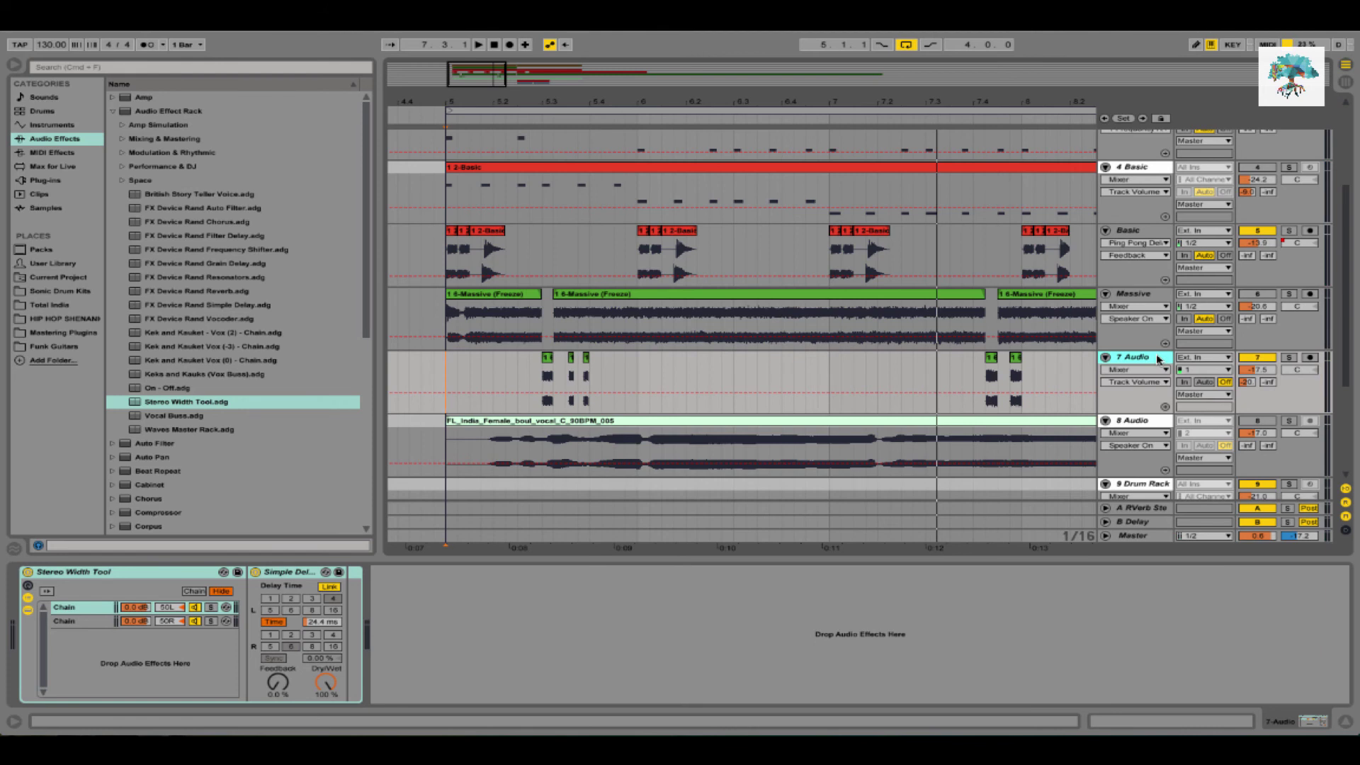
{"action": "key", "text": "super+shift+t"}
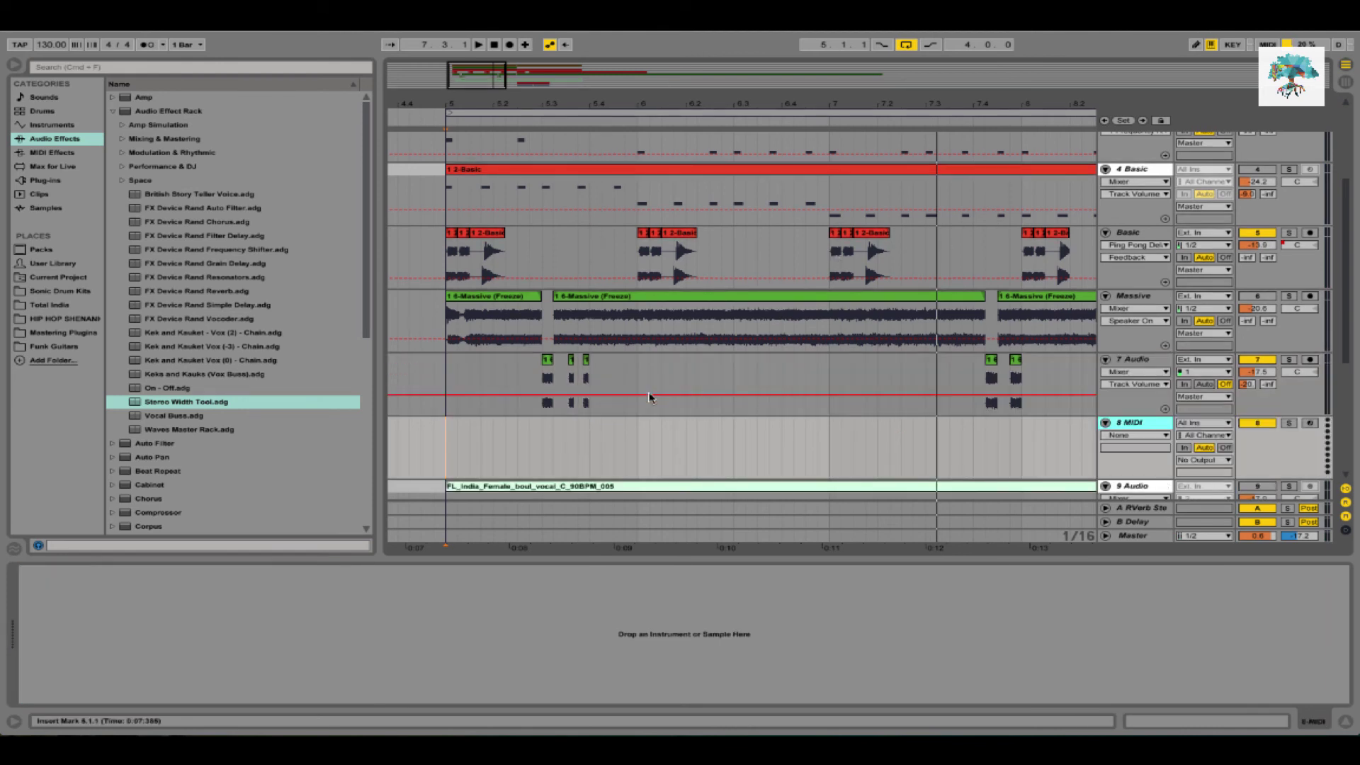
{"action": "left_click", "coordinate": [46, 180]}
{"action": "scroll", "coordinate": [213, 142], "scroll_direction": "up", "scroll_amount": 1}
{"action": "left_click", "coordinate": [60, 138]}
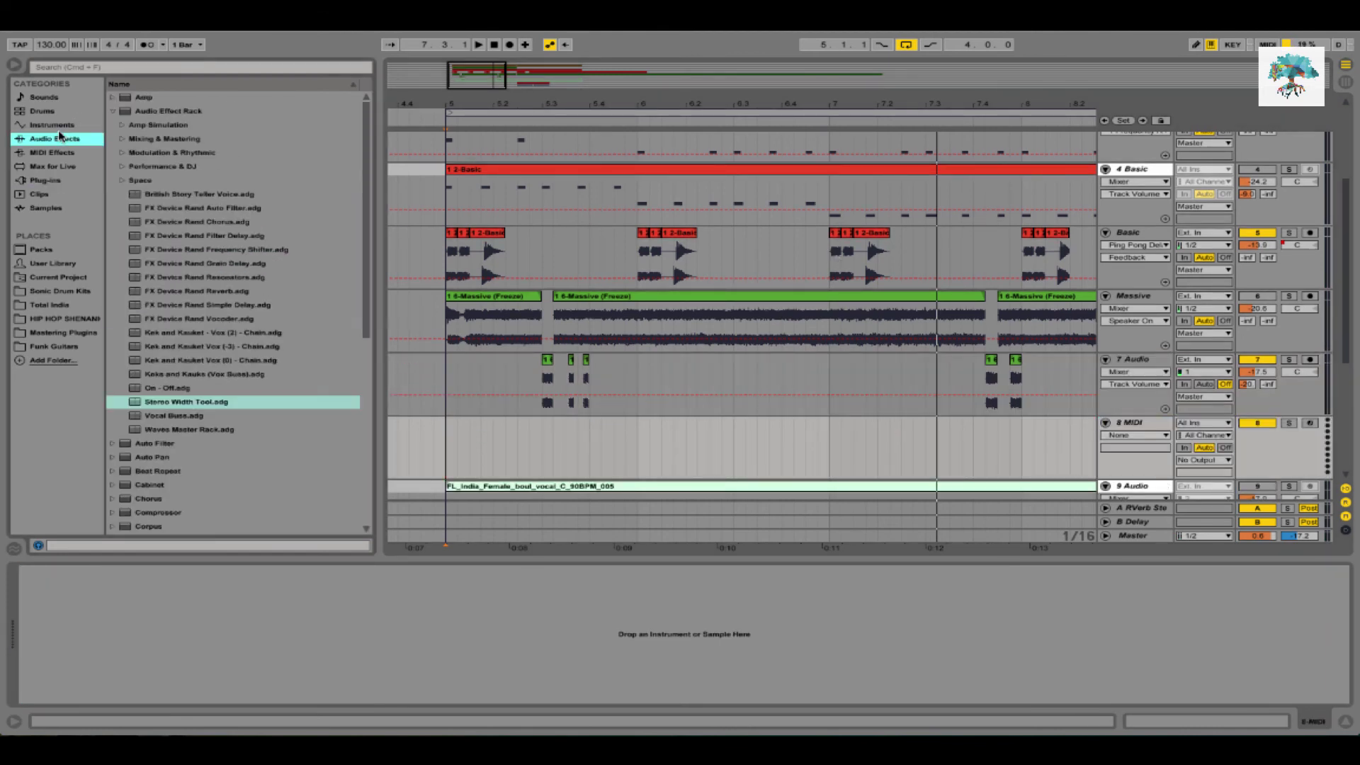
{"action": "left_click", "coordinate": [57, 124]}
{"action": "left_click", "coordinate": [159, 99]}
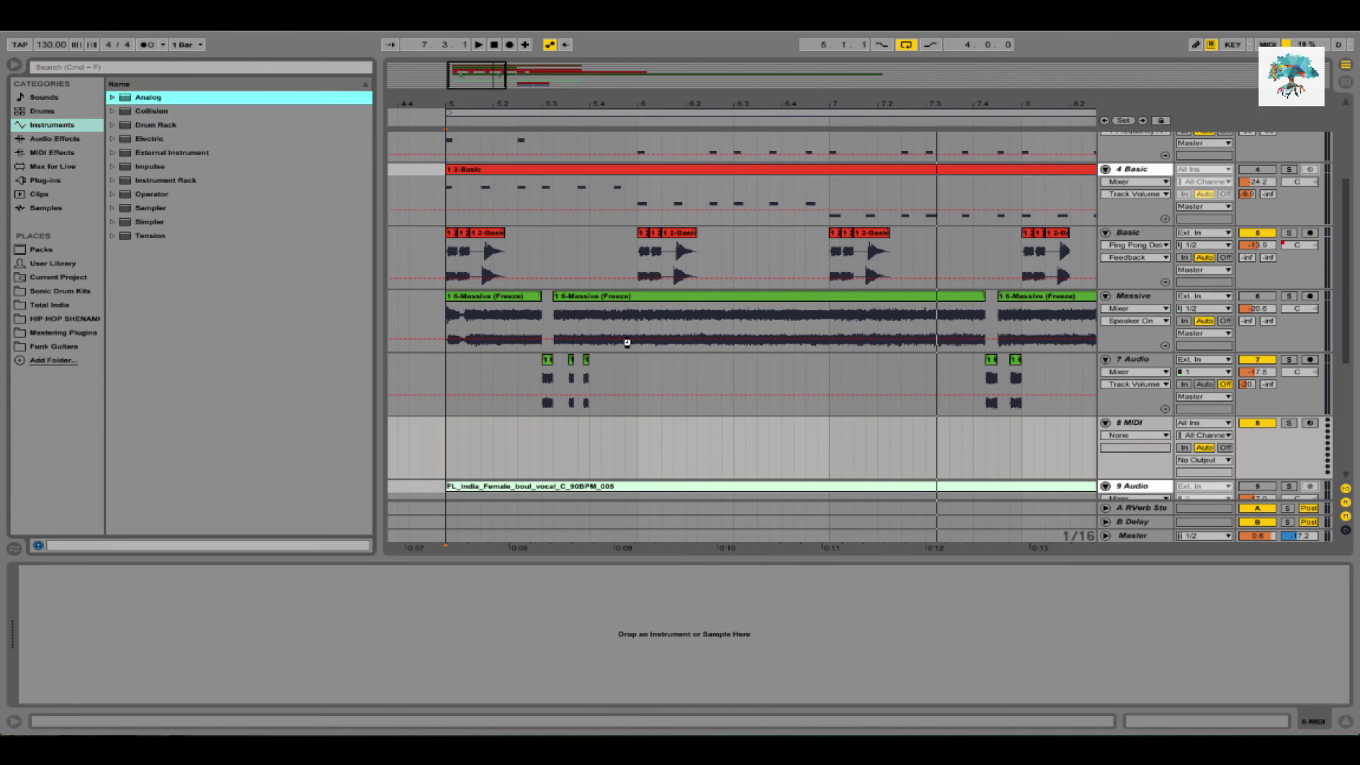
{"action": "key", "text": "Return"}
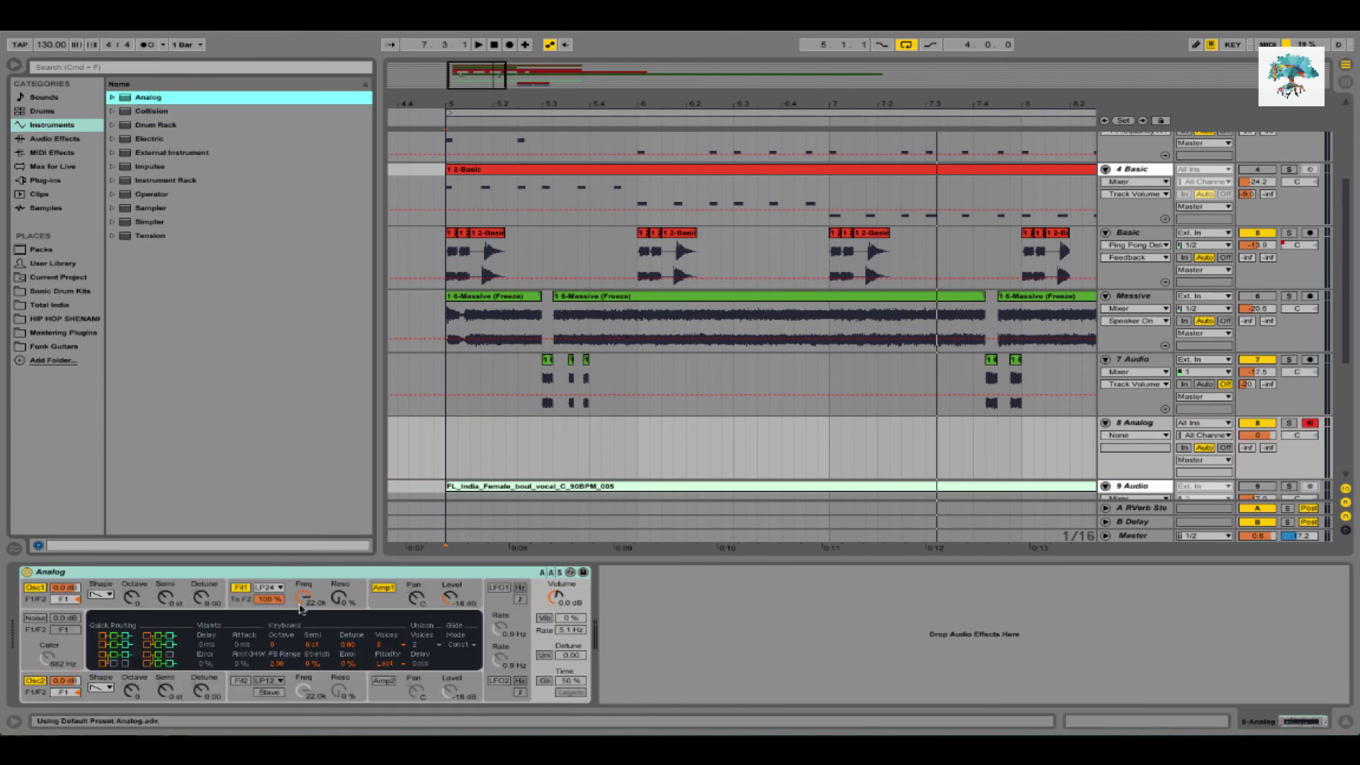
{"action": "left_click", "coordinate": [317, 589]}
{"action": "left_click", "coordinate": [165, 586]}
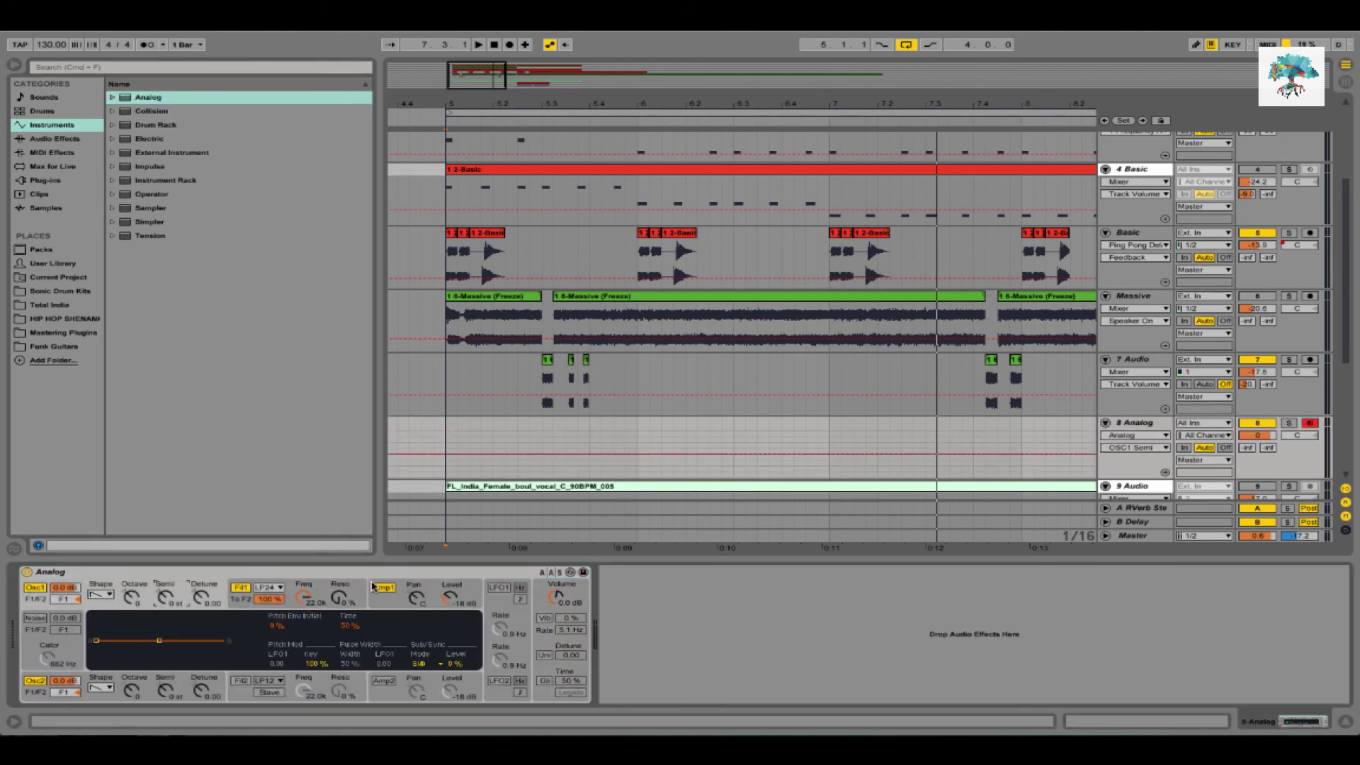
{"action": "left_click", "coordinate": [310, 591]}
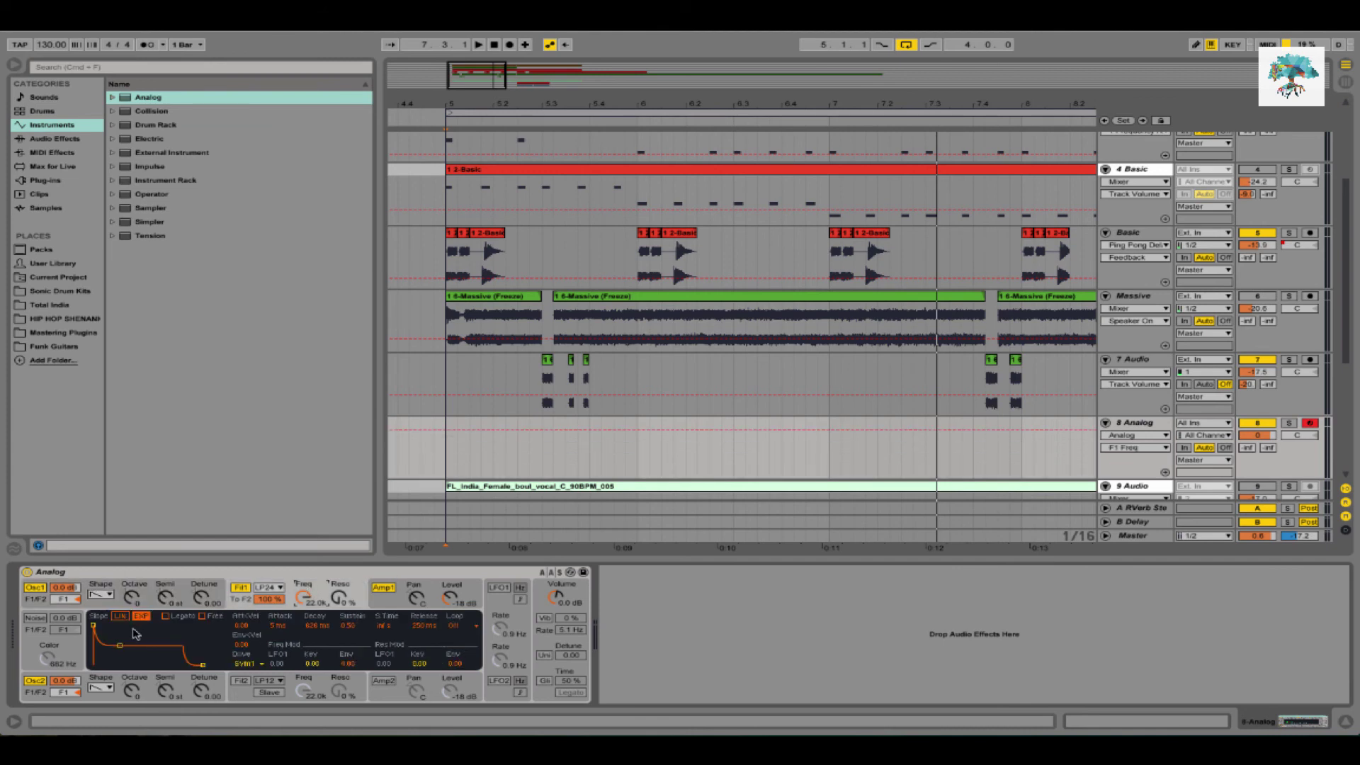
Create a one-bar MIDI clip on the Analog track from 5.1.1 to 6.1.1 and enable note preview in its editor
{"action": "left_click_drag", "start_coordinate": [447, 460], "coordinate": [635, 463]}
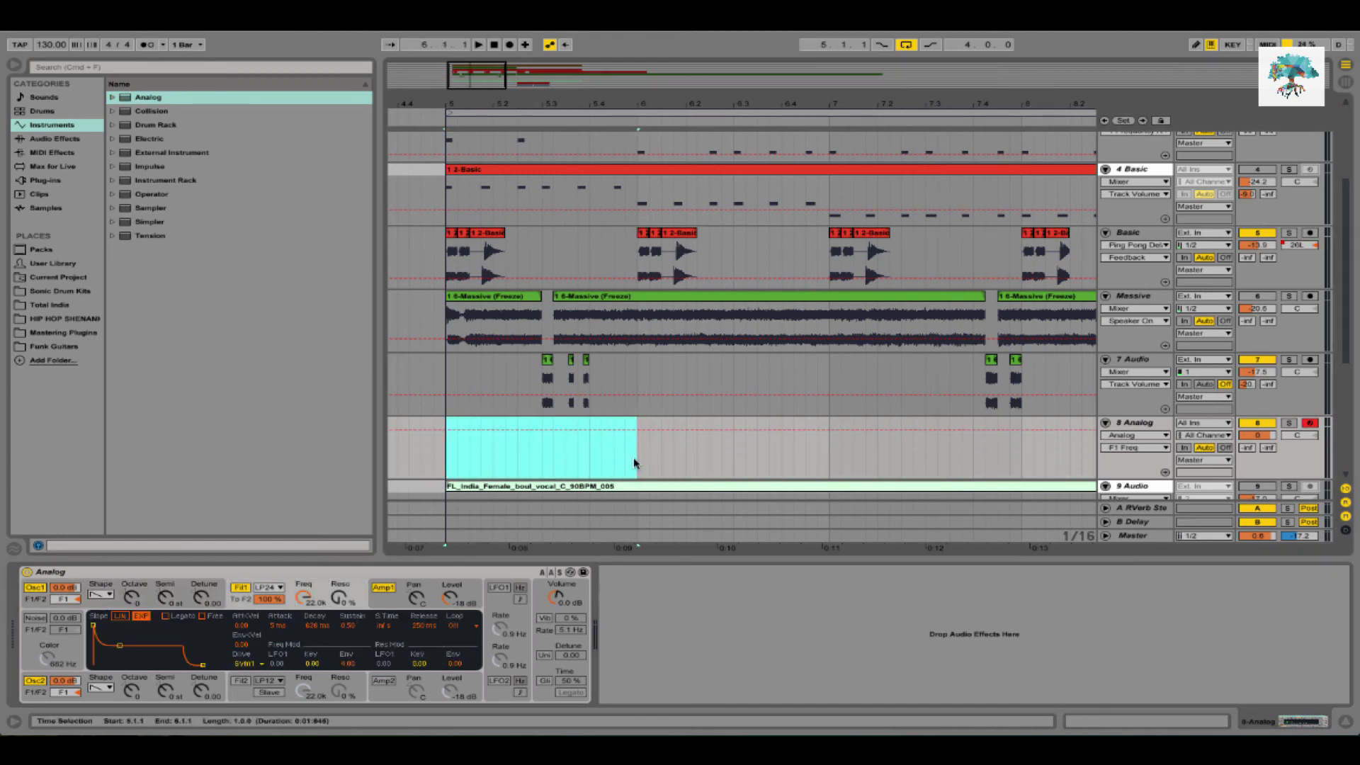
{"action": "double_click", "coordinate": [554, 423]}
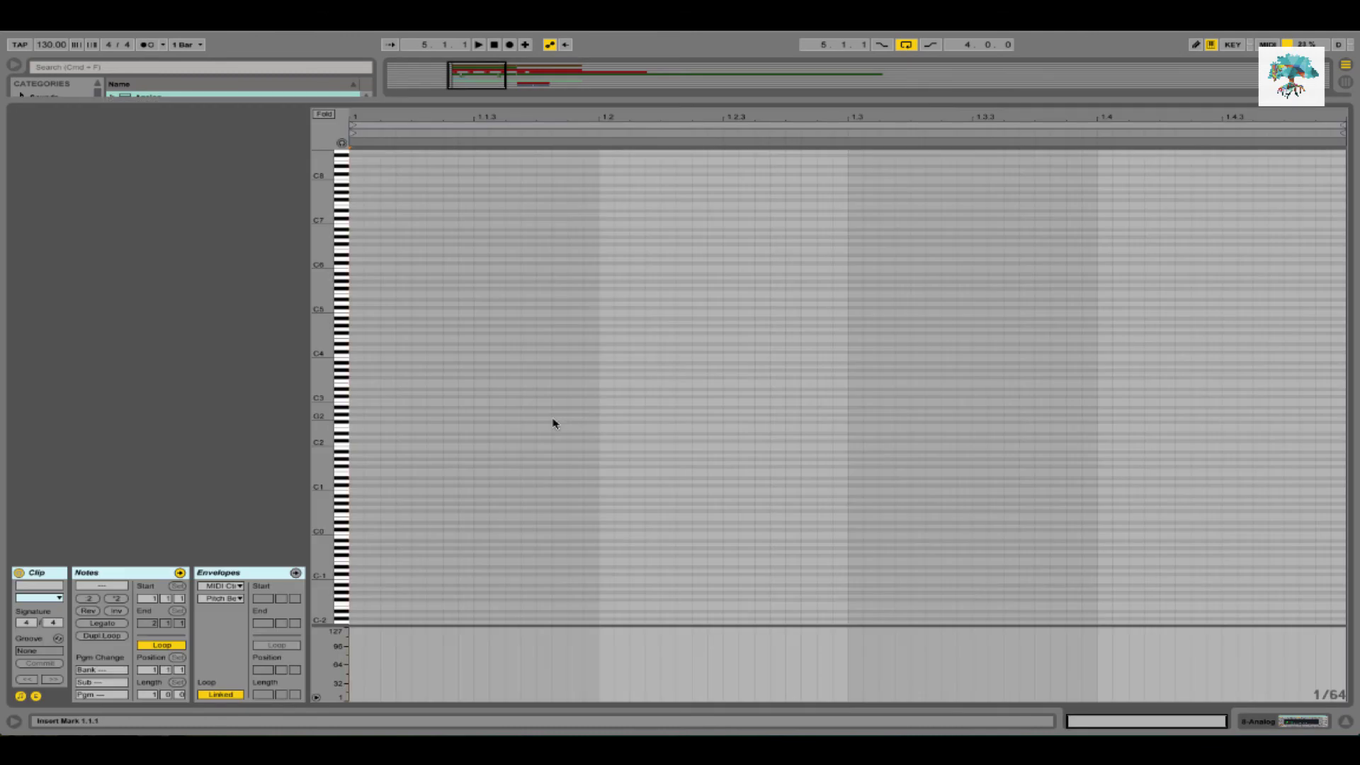
{"action": "left_click_drag", "start_coordinate": [330, 419], "coordinate": [351, 420]}
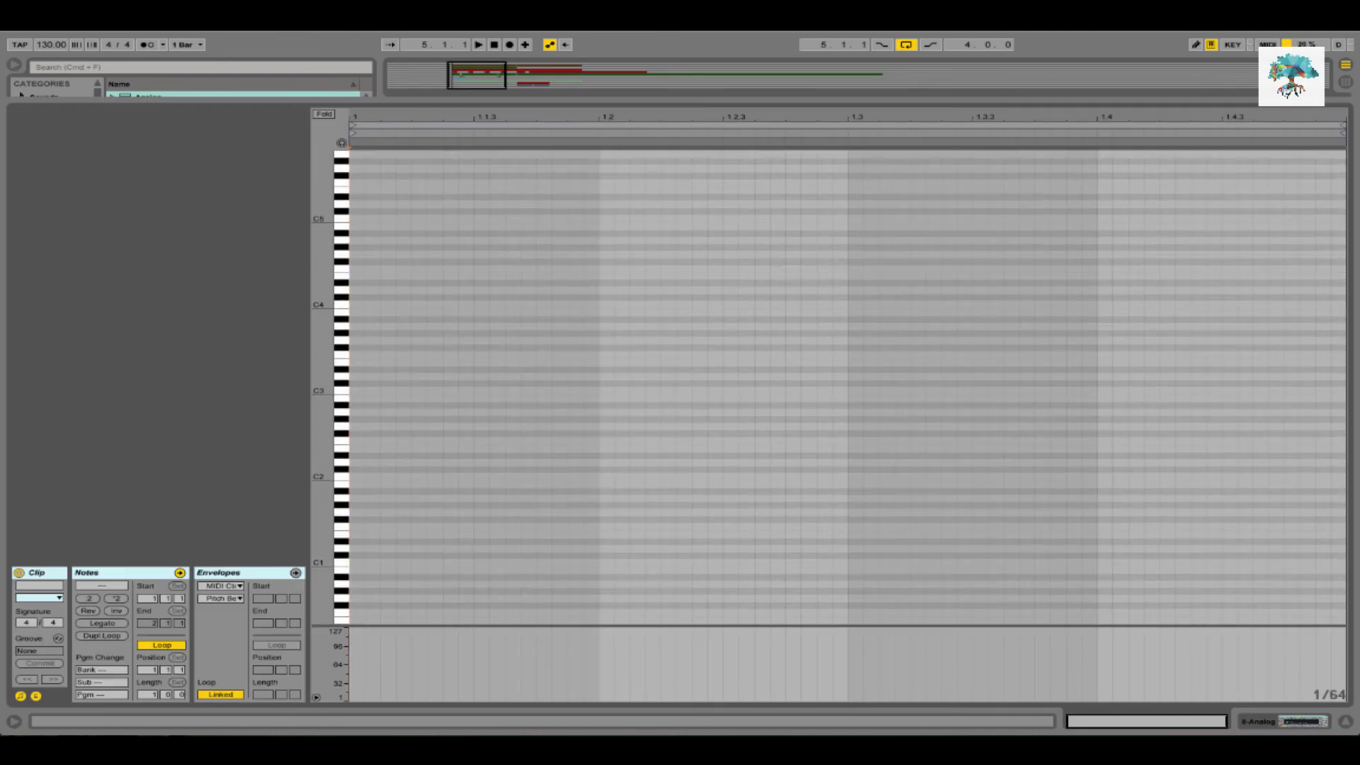
{"action": "left_click", "coordinate": [341, 143]}
{"action": "left_click", "coordinate": [351, 417]}
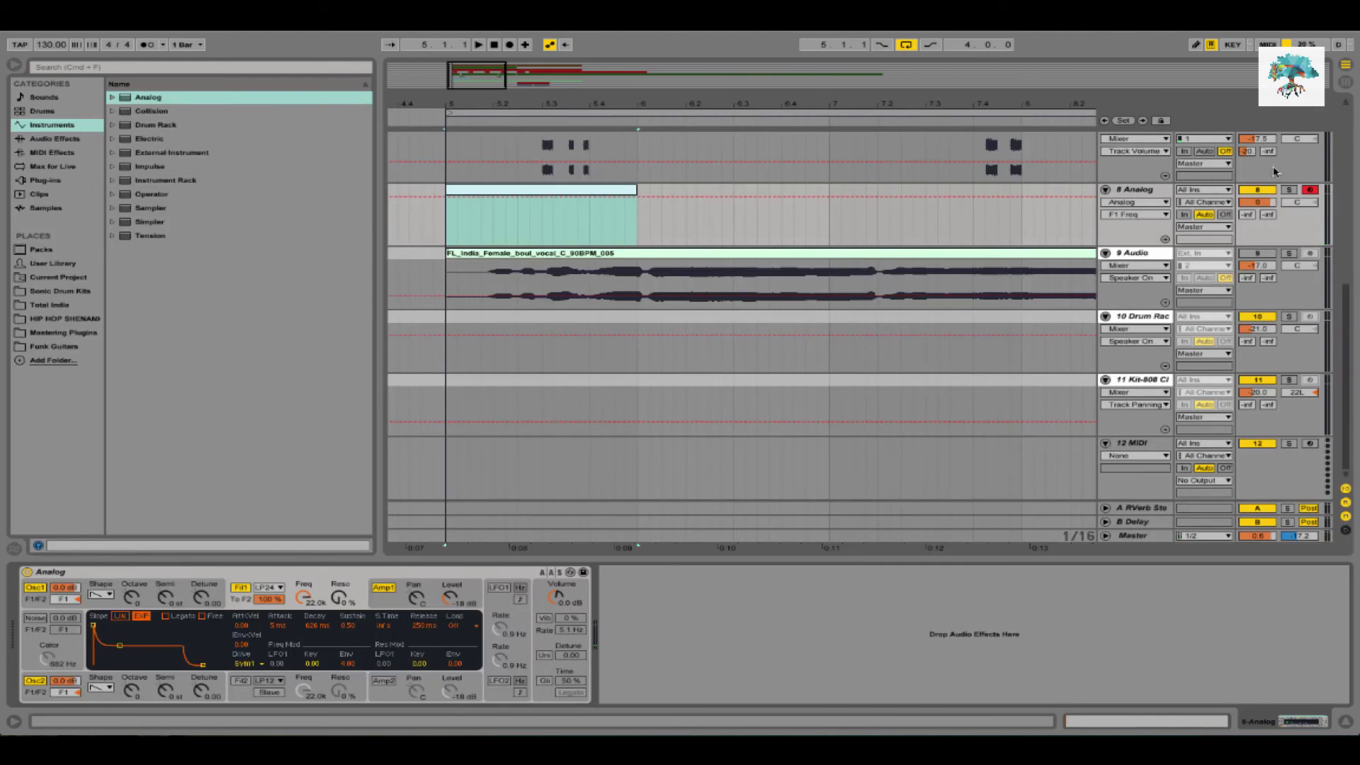
Lower the Analog track's volume to -18 dB and audition piano-roll keys around A3
{"action": "left_click_drag", "start_coordinate": [1257, 202], "coordinate": [1257, 223]}
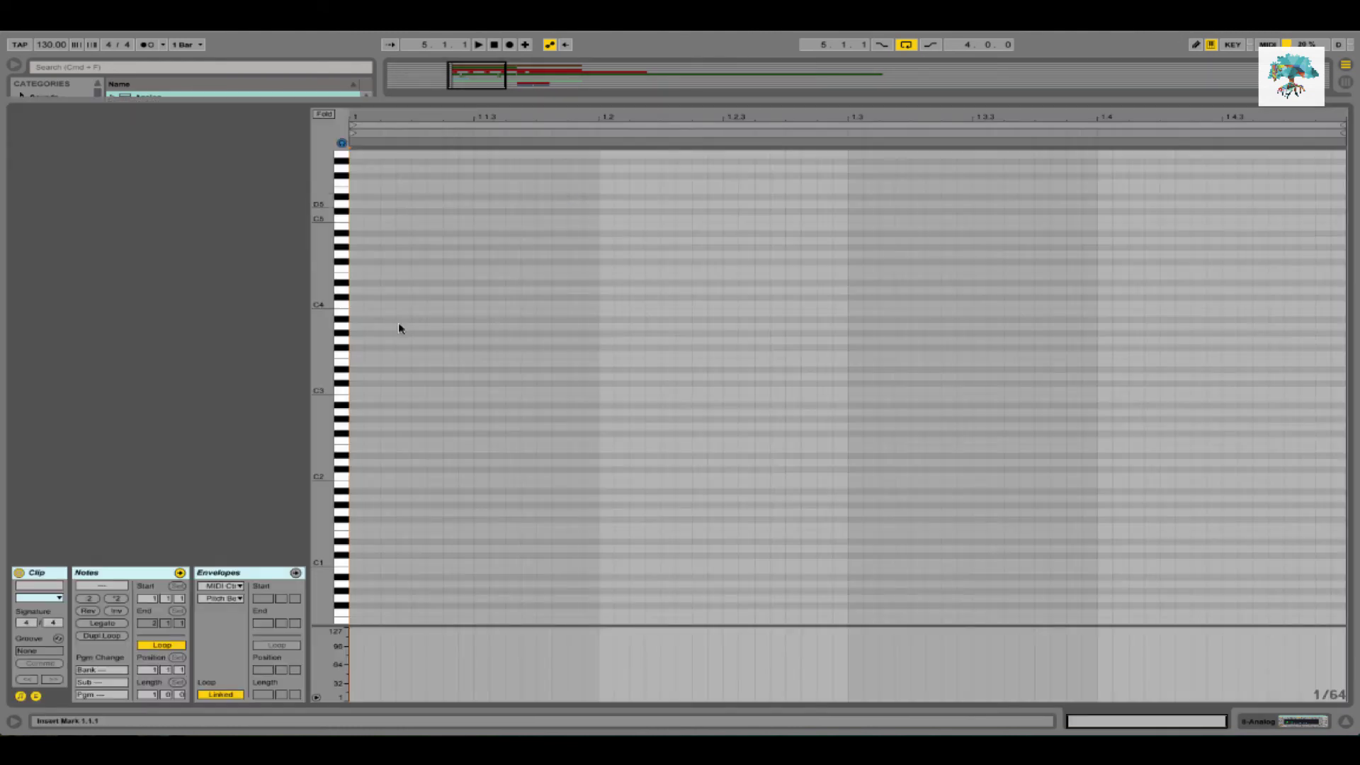
{"action": "left_click", "coordinate": [338, 348]}
{"action": "mouse_move", "coordinate": [338, 349]}
{"action": "left_mouse_down"}
{"action": "mouse_move", "coordinate": [338, 363]}
{"action": "mouse_move", "coordinate": [337, 322]}
{"action": "left_mouse_up"}
{"action": "left_click", "coordinate": [337, 326]}
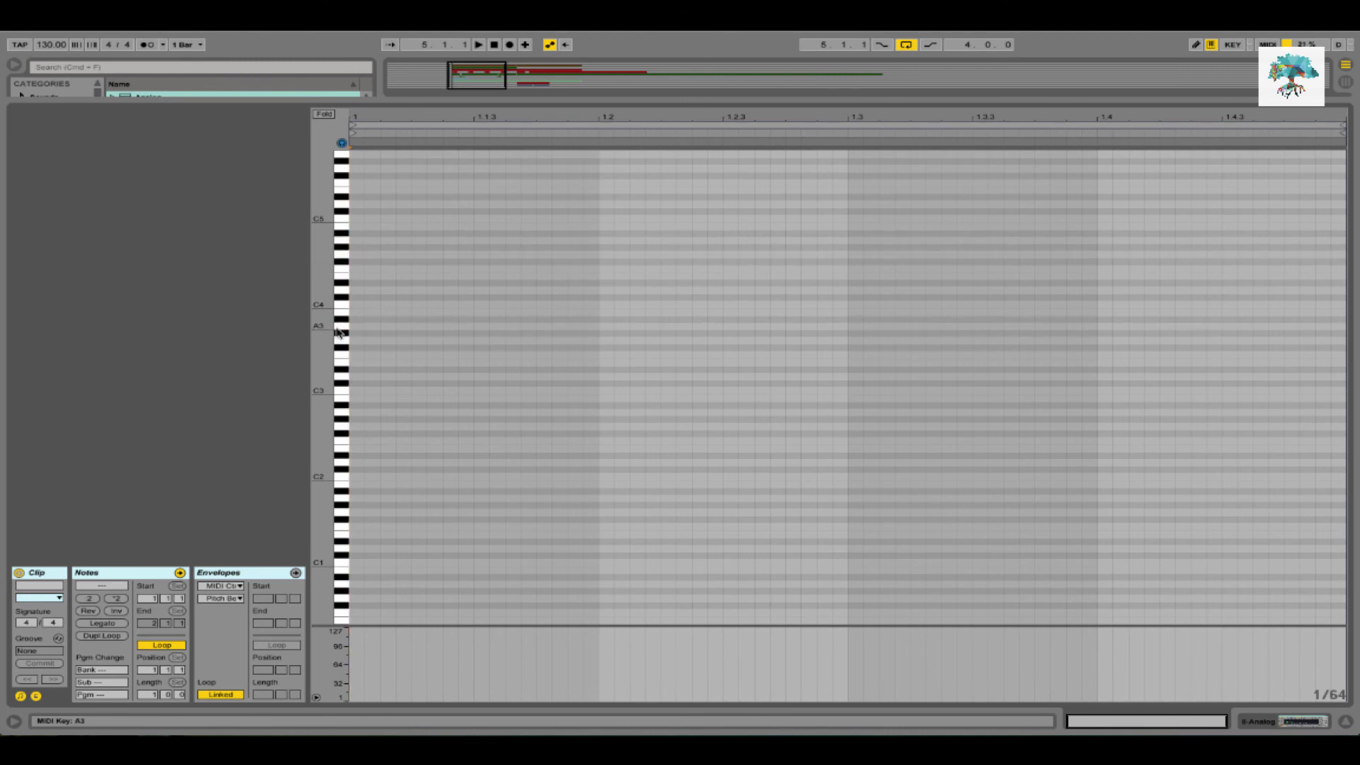
{"action": "left_click", "coordinate": [339, 337]}
Try a rising short-note melody in the Analog clip: F3 at 1.1.1, B3 just before 1.1.3 and D4 at 1.2
{"action": "double_click", "coordinate": [357, 349]}
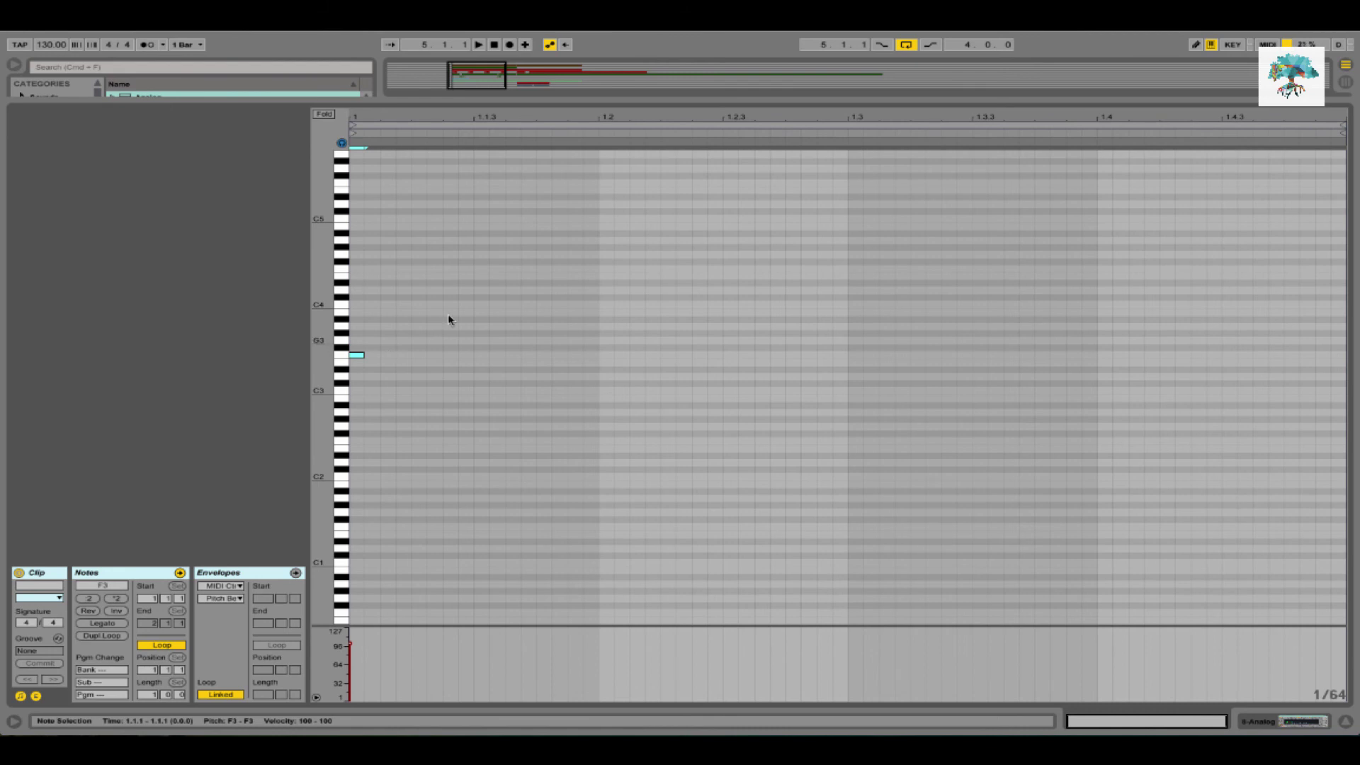
{"action": "double_click", "coordinate": [469, 316]}
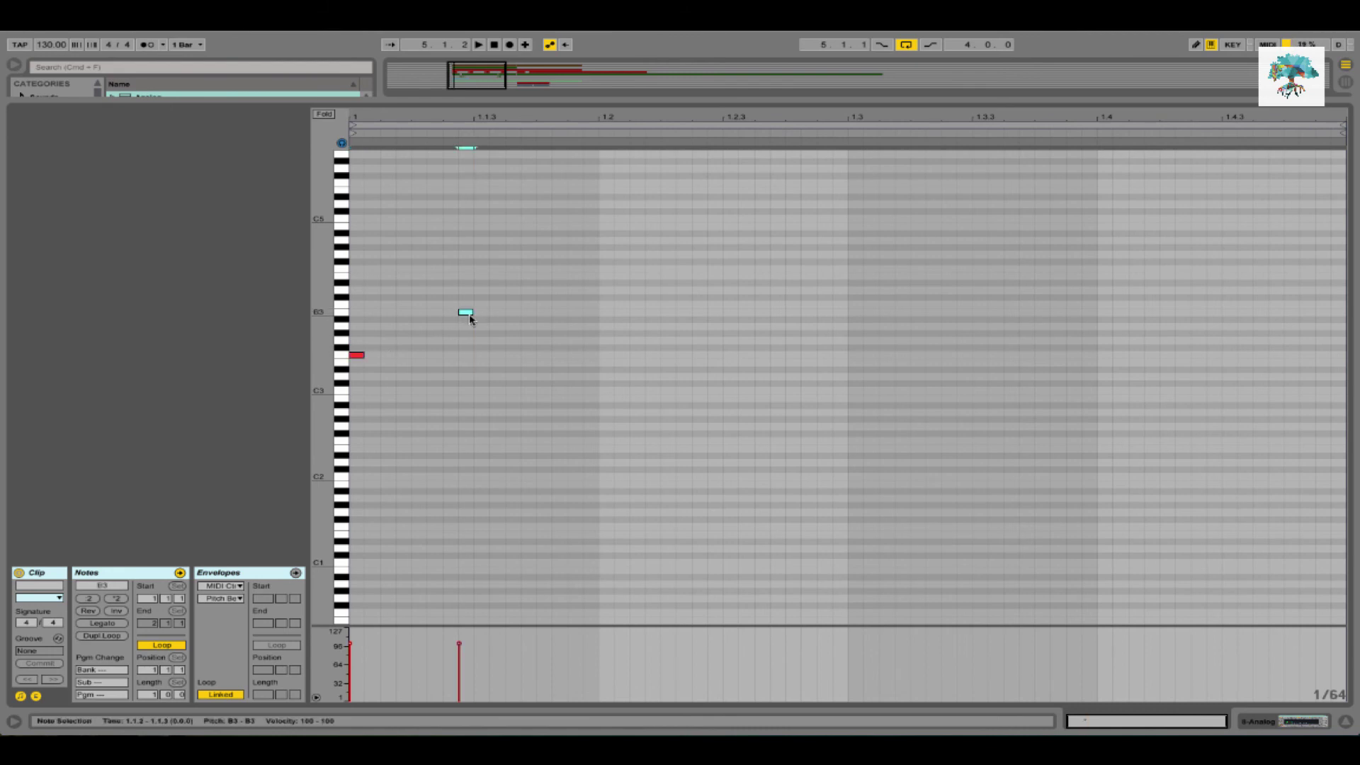
{"action": "double_click", "coordinate": [593, 341]}
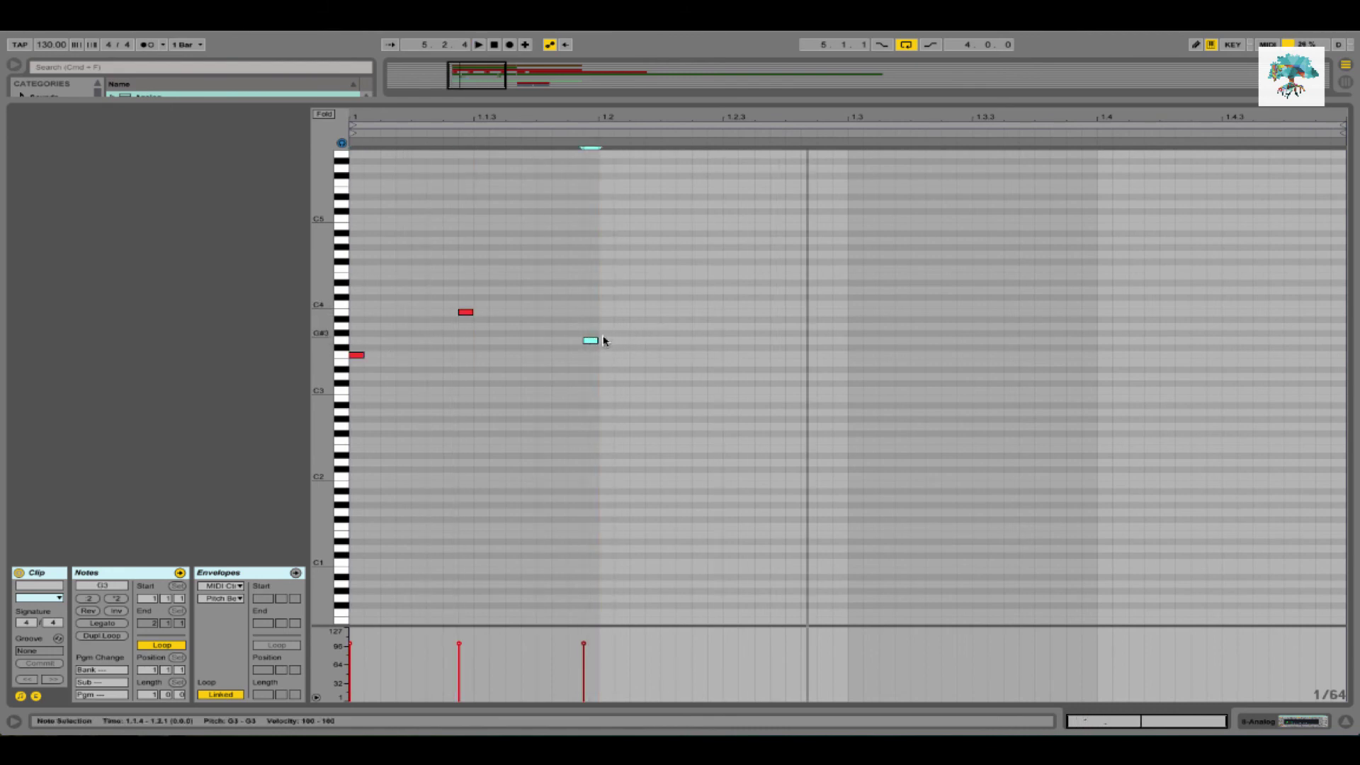
{"action": "key", "text": "Right"}
{"action": "key", "text": "Up"}
{"action": "key", "text": "Up"}
{"action": "key", "text": "Up"}
{"action": "key", "text": "Up"}
{"action": "key", "text": "Up"}
{"action": "key", "text": "Up"}
{"action": "key", "text": "Up"}
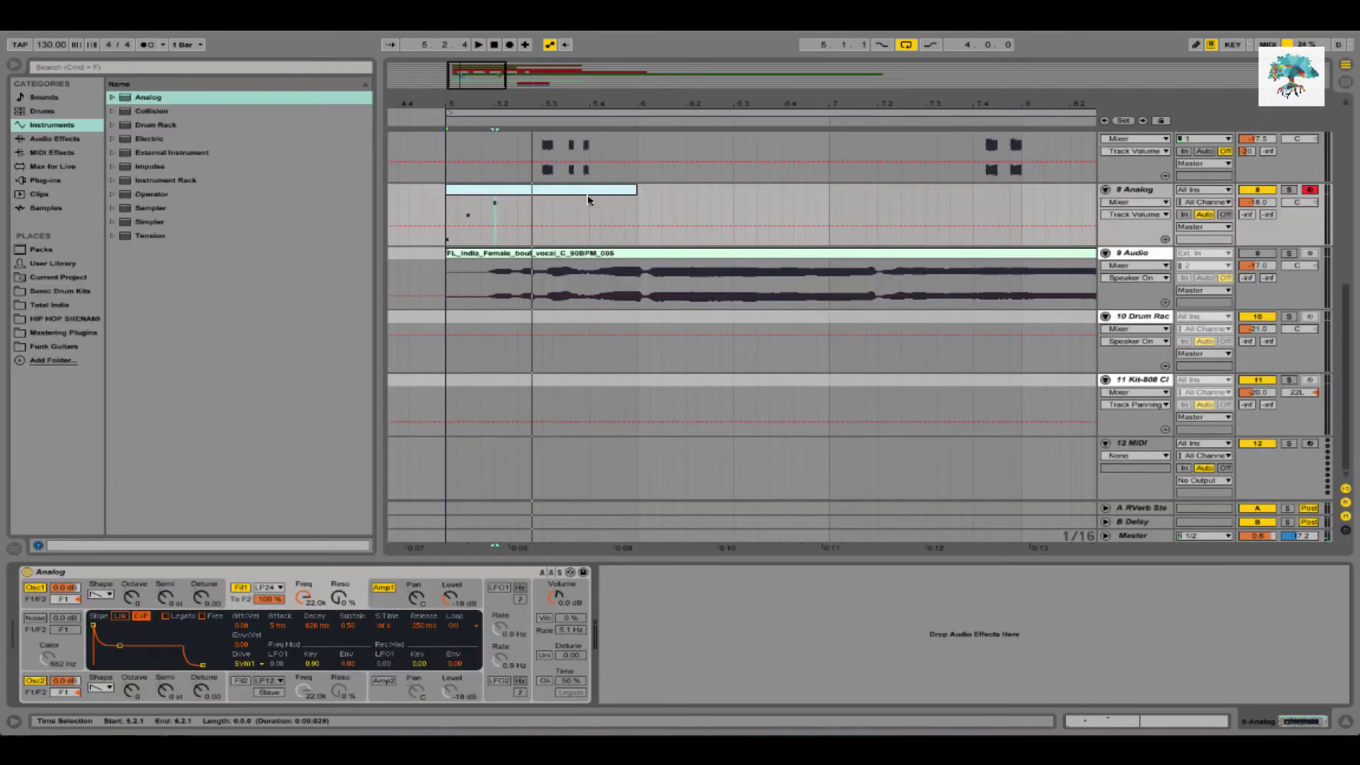
Reopen the Analog clip and delete all of its notes
{"action": "left_click", "coordinate": [587, 199]}
{"action": "double_click", "coordinate": [587, 199]}
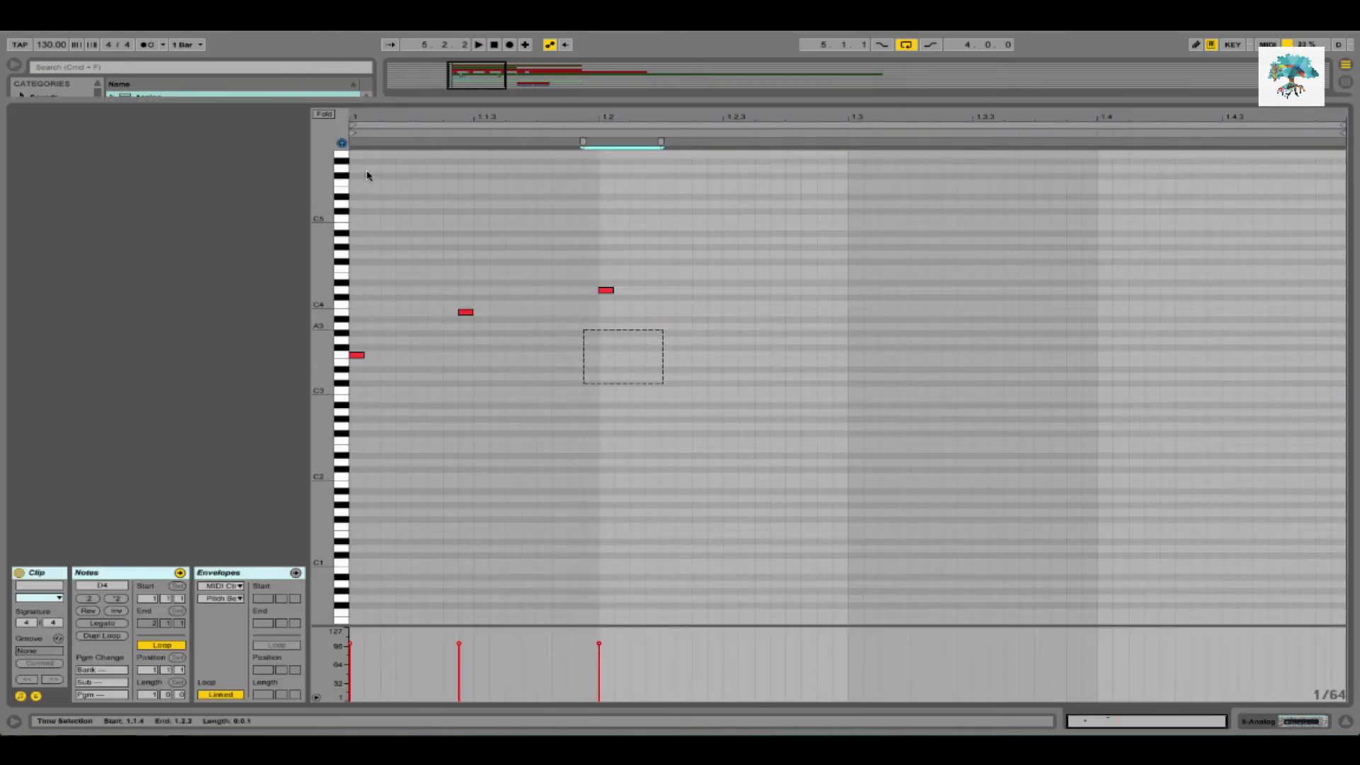
{"action": "key", "text": "super+a"}
{"action": "key", "text": "Delete"}
Stack F3, A3 and D4 at 1.1.1 in the Analog clip and stretch them over the full bar with Legato
{"action": "double_click", "coordinate": [357, 354]}
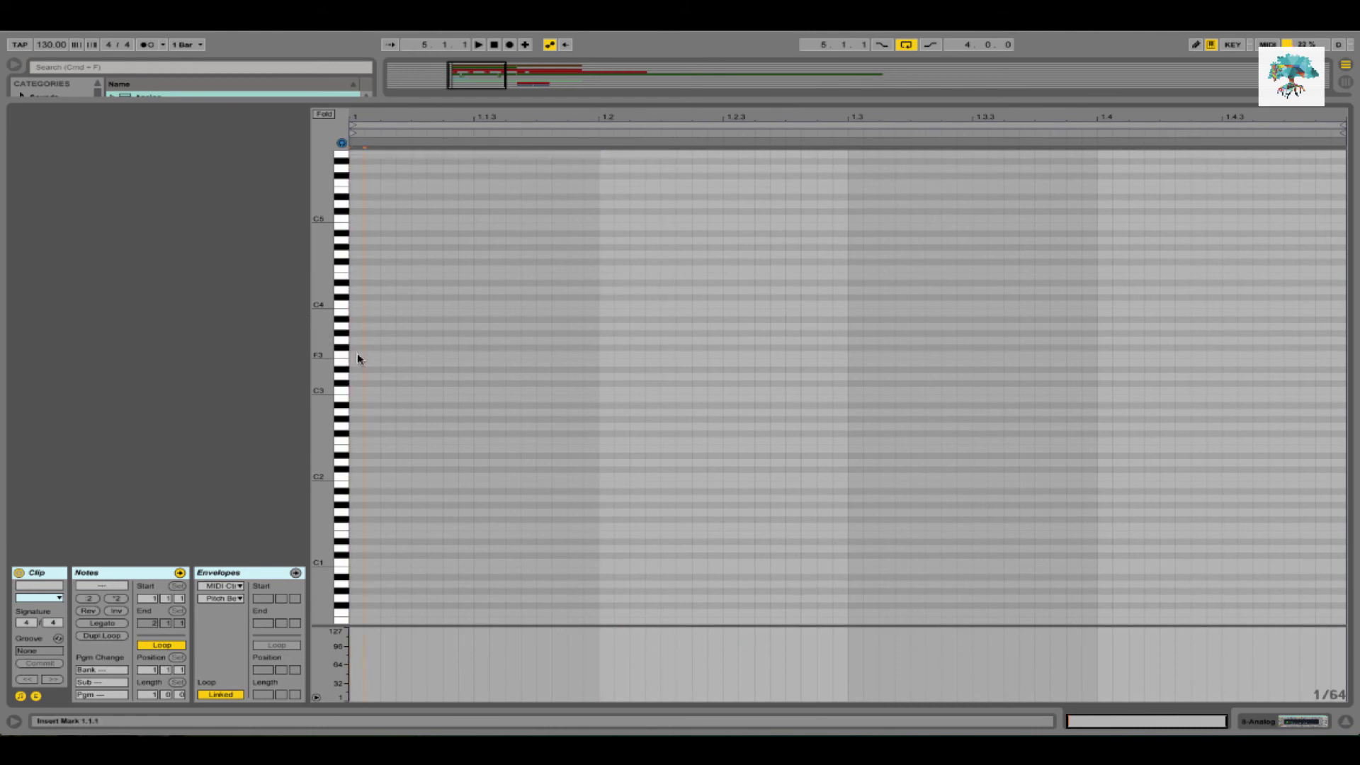
{"action": "double_click", "coordinate": [359, 326]}
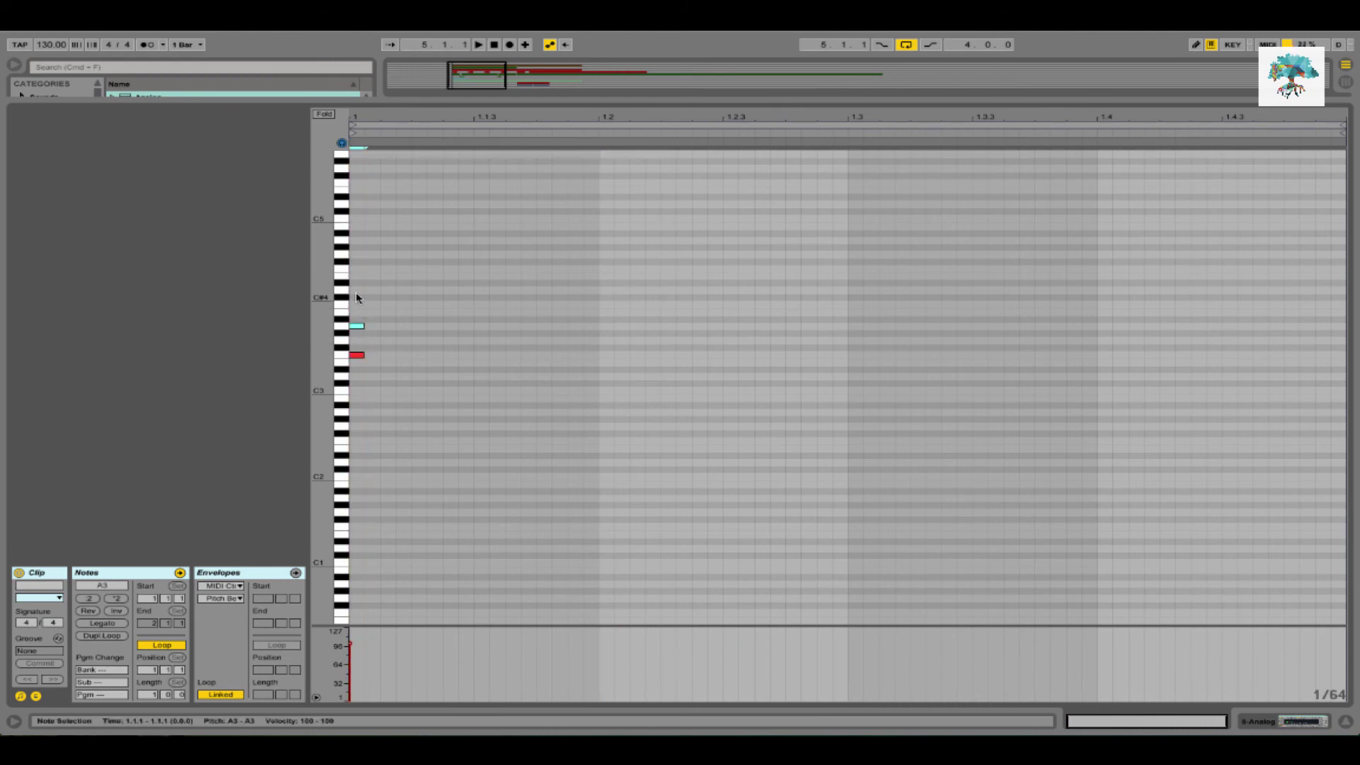
{"action": "double_click", "coordinate": [356, 291]}
{"action": "left_click_drag", "start_coordinate": [394, 234], "coordinate": [343, 416]}
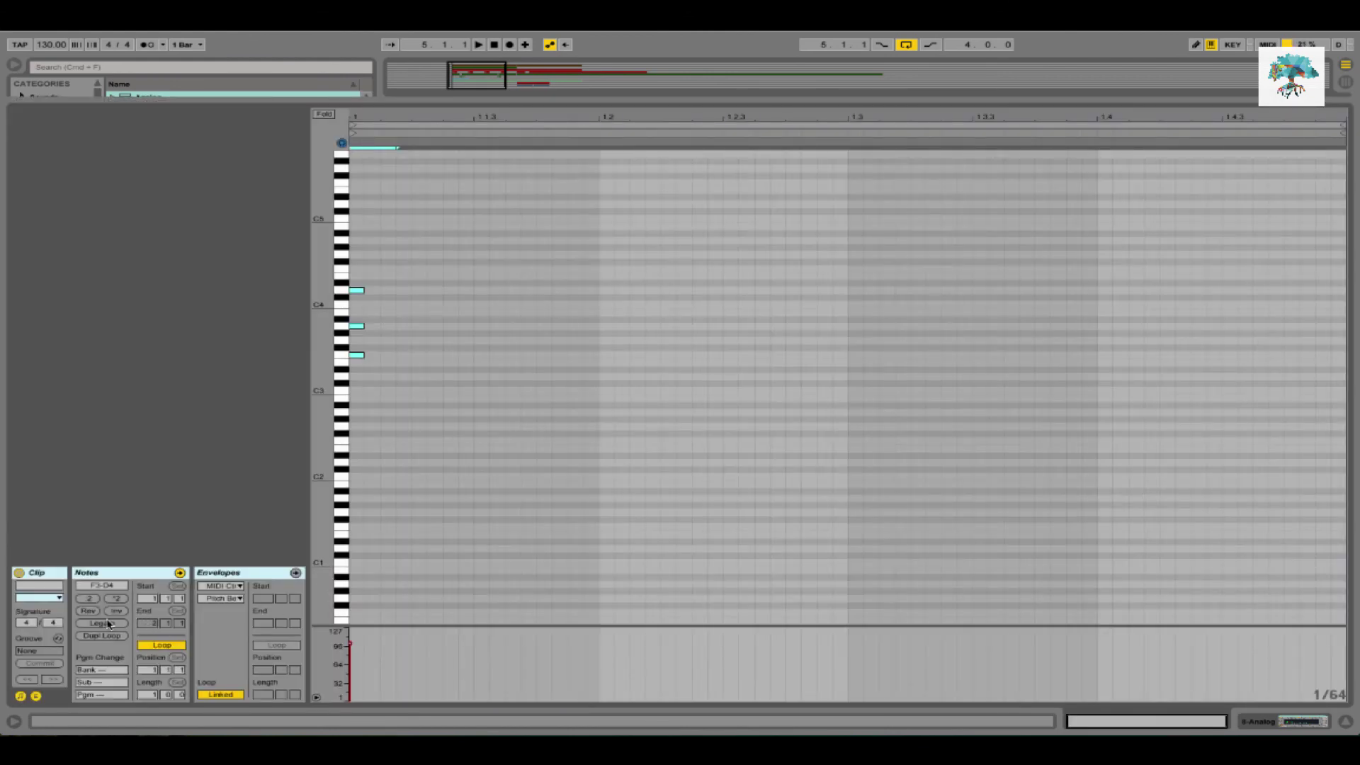
{"action": "left_click", "coordinate": [102, 623]}
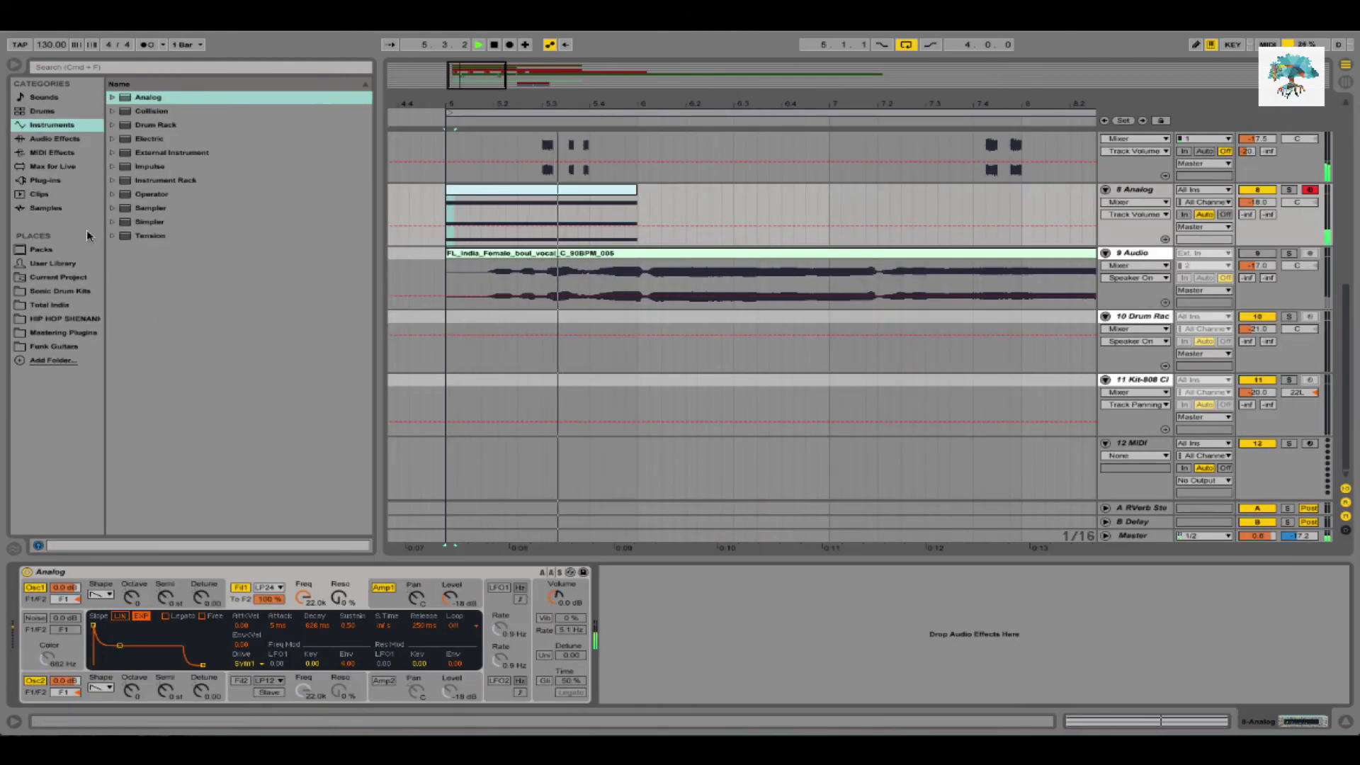
Add an Arpeggiator ahead of Analog, audition it, and extend the chord clip to four bars, ending at 9.1.1
{"action": "left_click", "coordinate": [53, 168]}
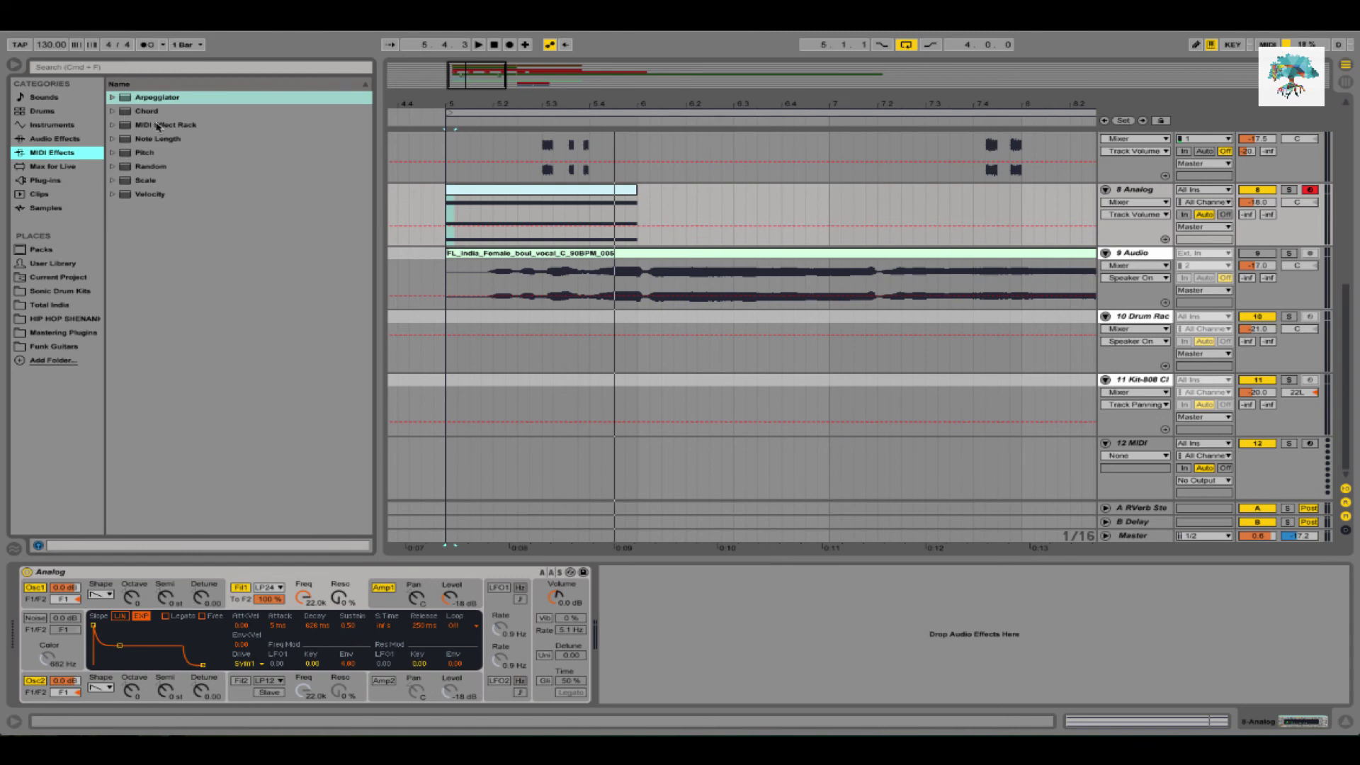
{"action": "double_click", "coordinate": [151, 102]}
{"action": "key", "text": "space"}
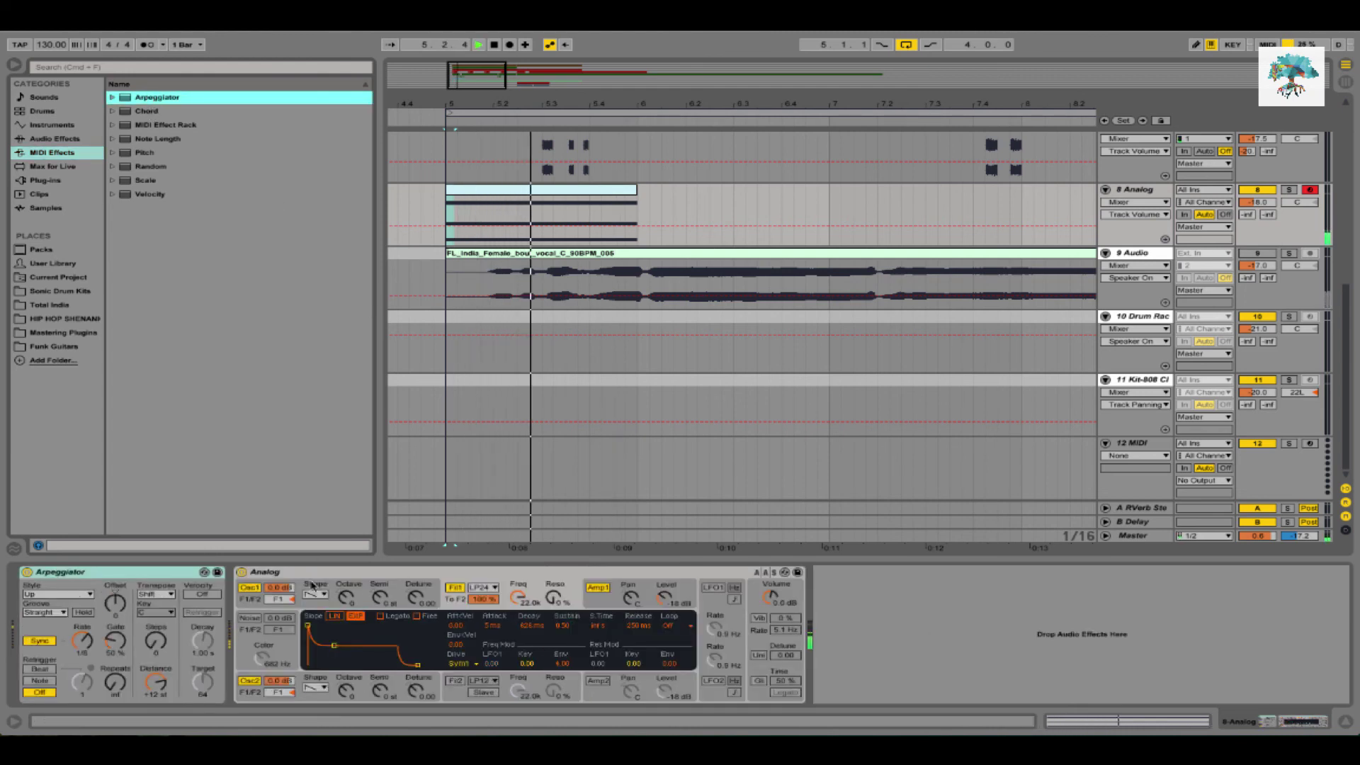
{"action": "key", "text": "space"}
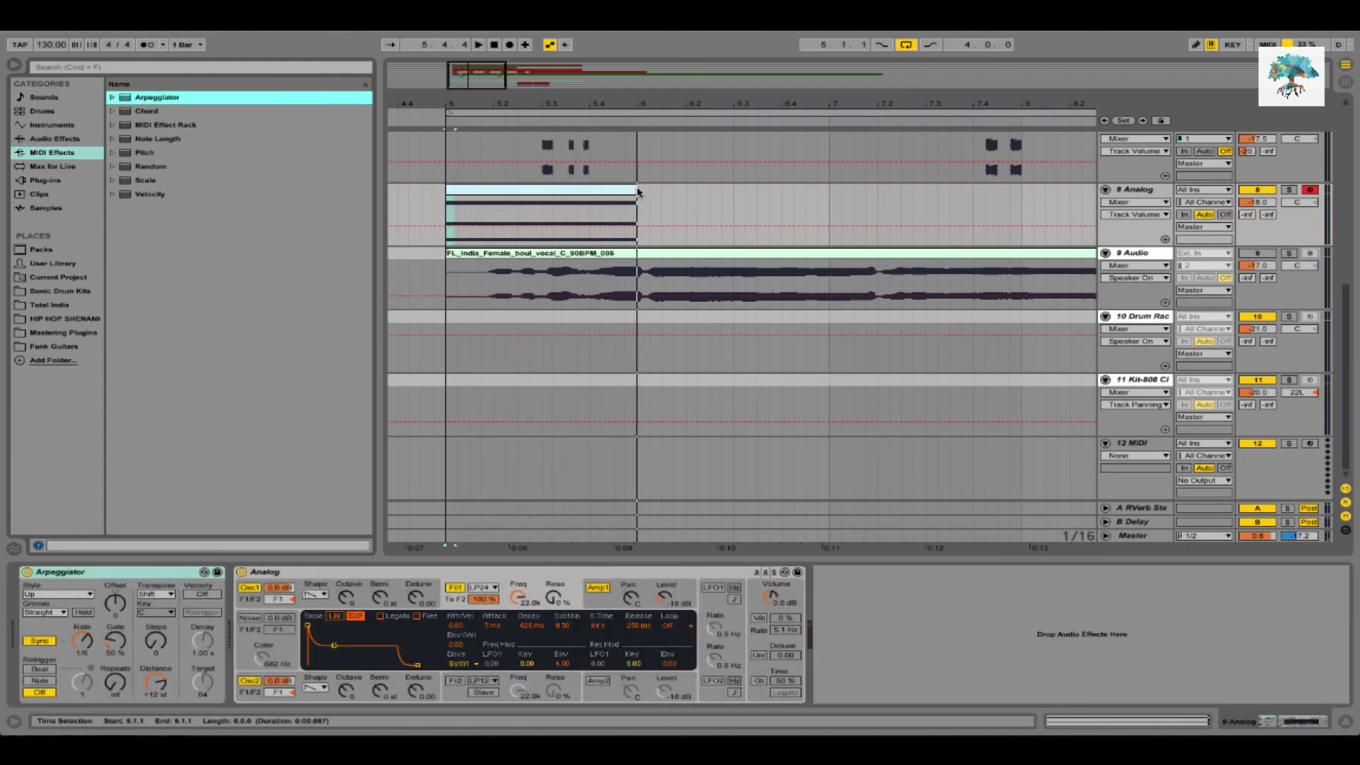
{"action": "left_click_drag", "start_coordinate": [625, 107], "coordinate": [765, 193]}
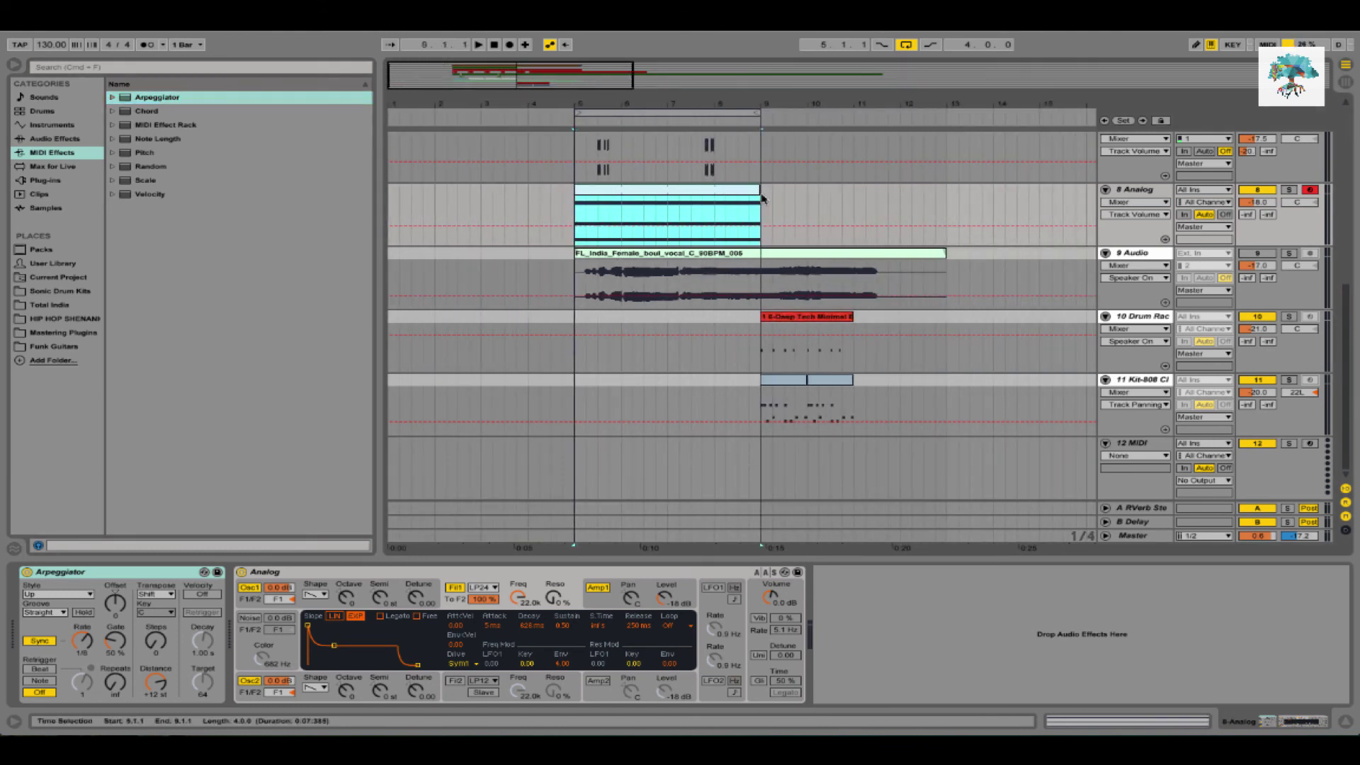
Tune Analog's second oscillator up 7 semitones, lower the 8 Analog track volume to -20.3 dB, and save
{"action": "key", "text": "space"}
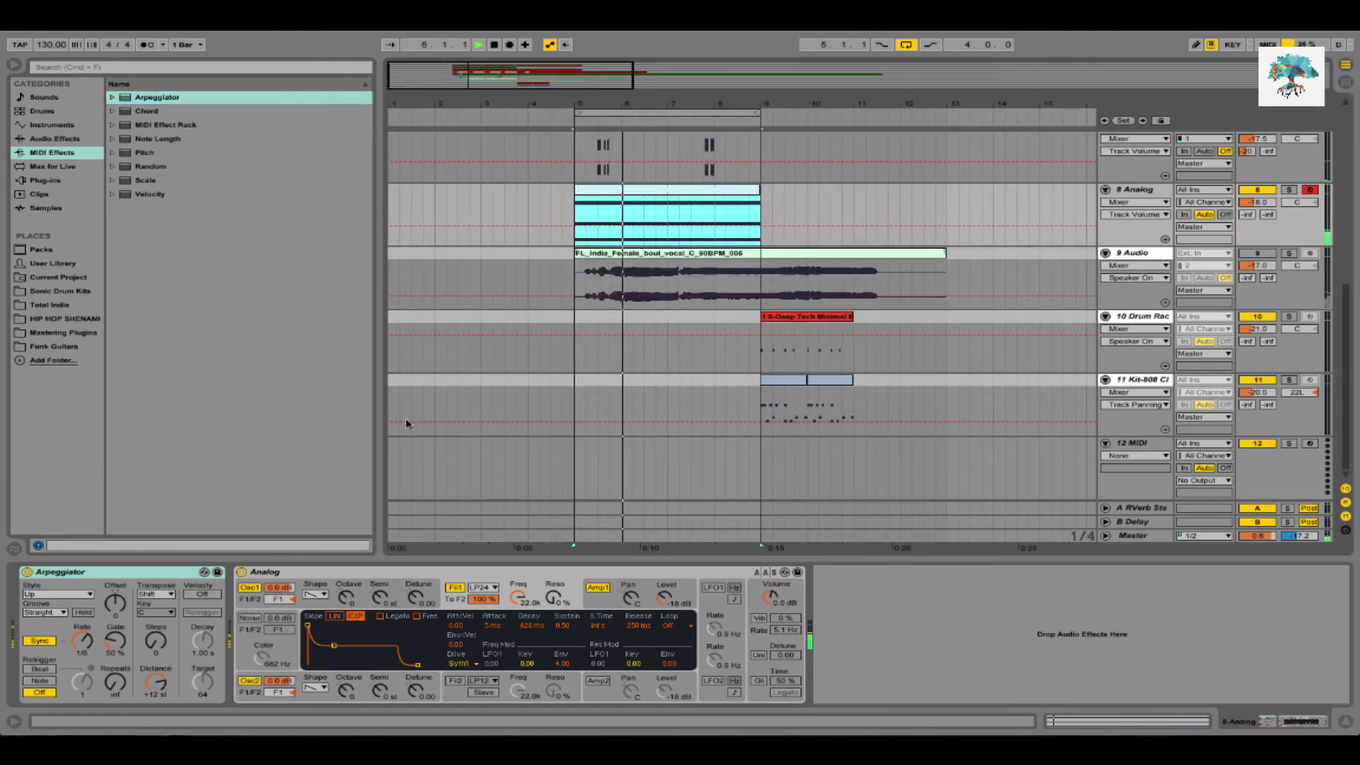
{"action": "left_click_drag", "start_coordinate": [380, 689], "coordinate": [381, 672]}
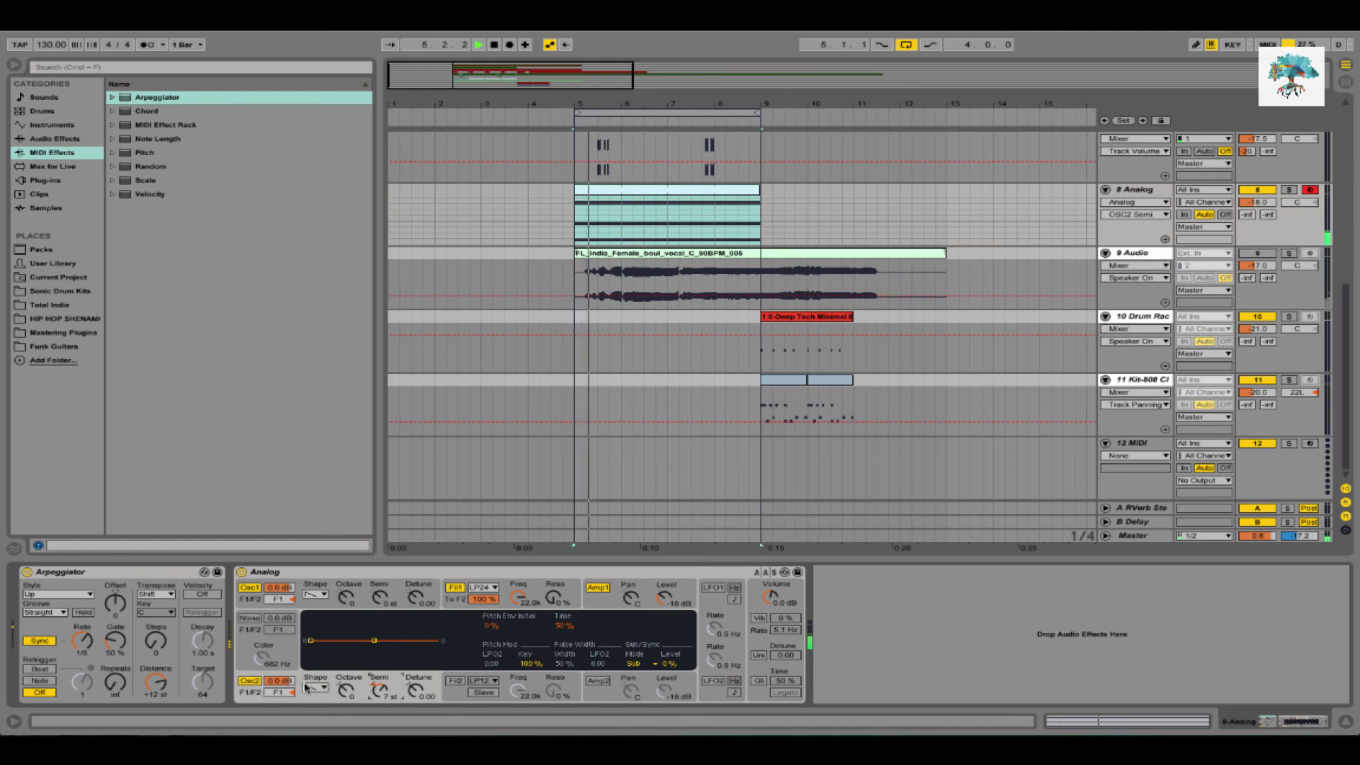
{"action": "scroll", "coordinate": [1169, 283], "scroll_direction": "up", "scroll_amount": 2}
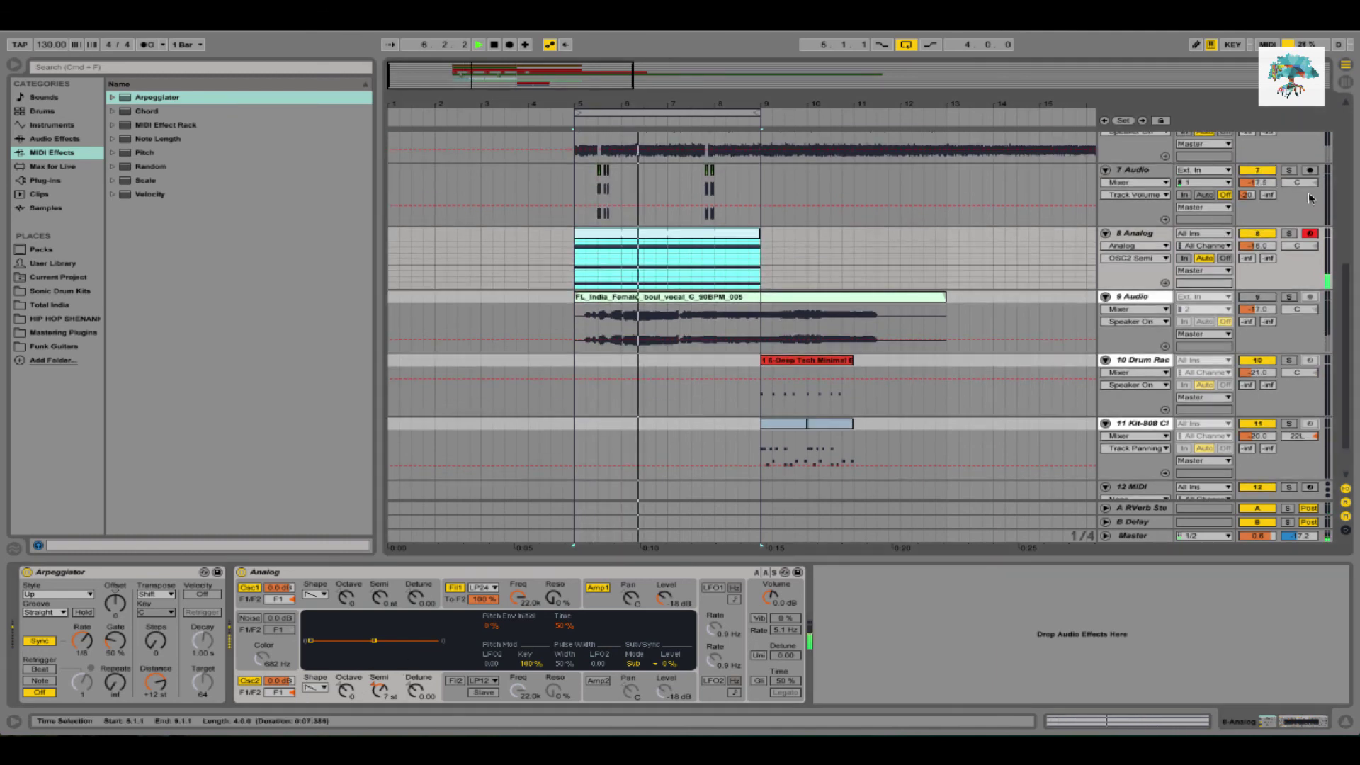
{"action": "left_click_drag", "start_coordinate": [1258, 245], "coordinate": [1258, 250]}
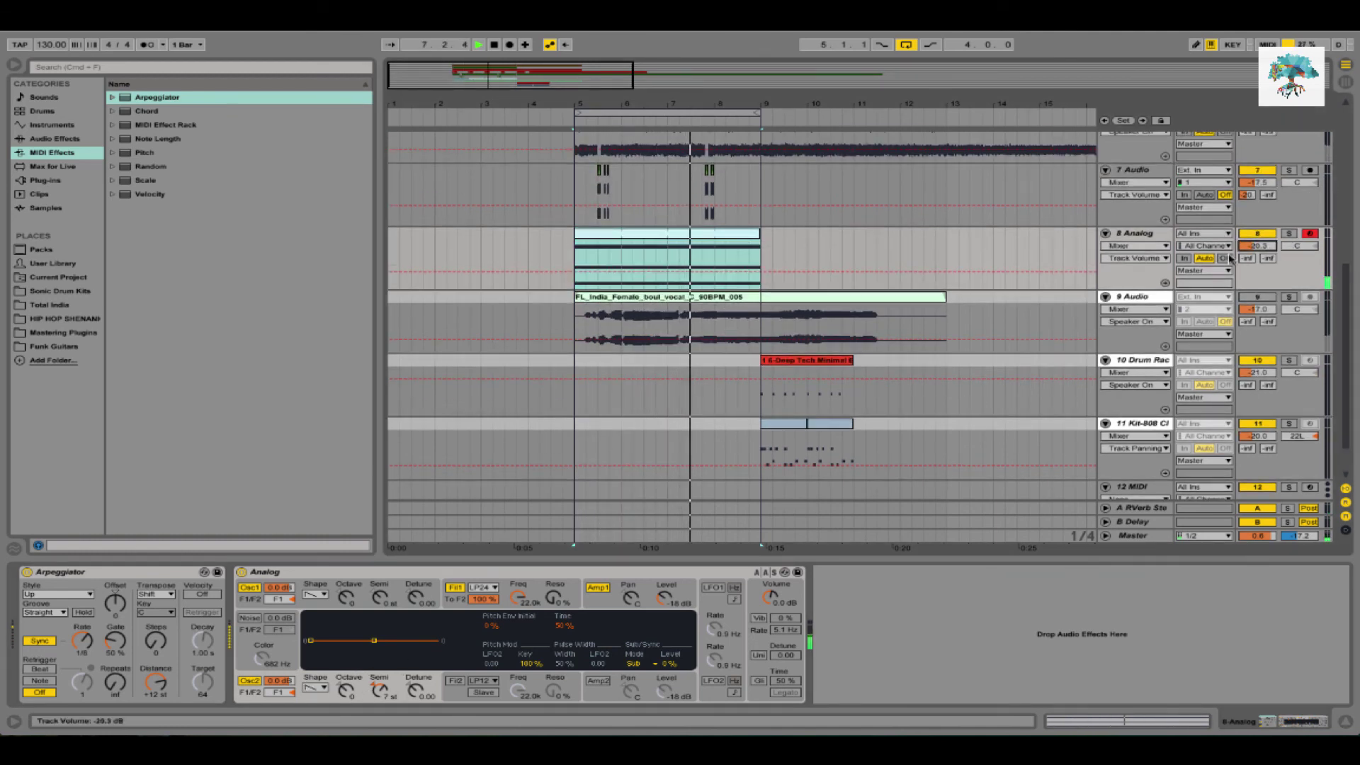
{"action": "key", "text": "super+s"}
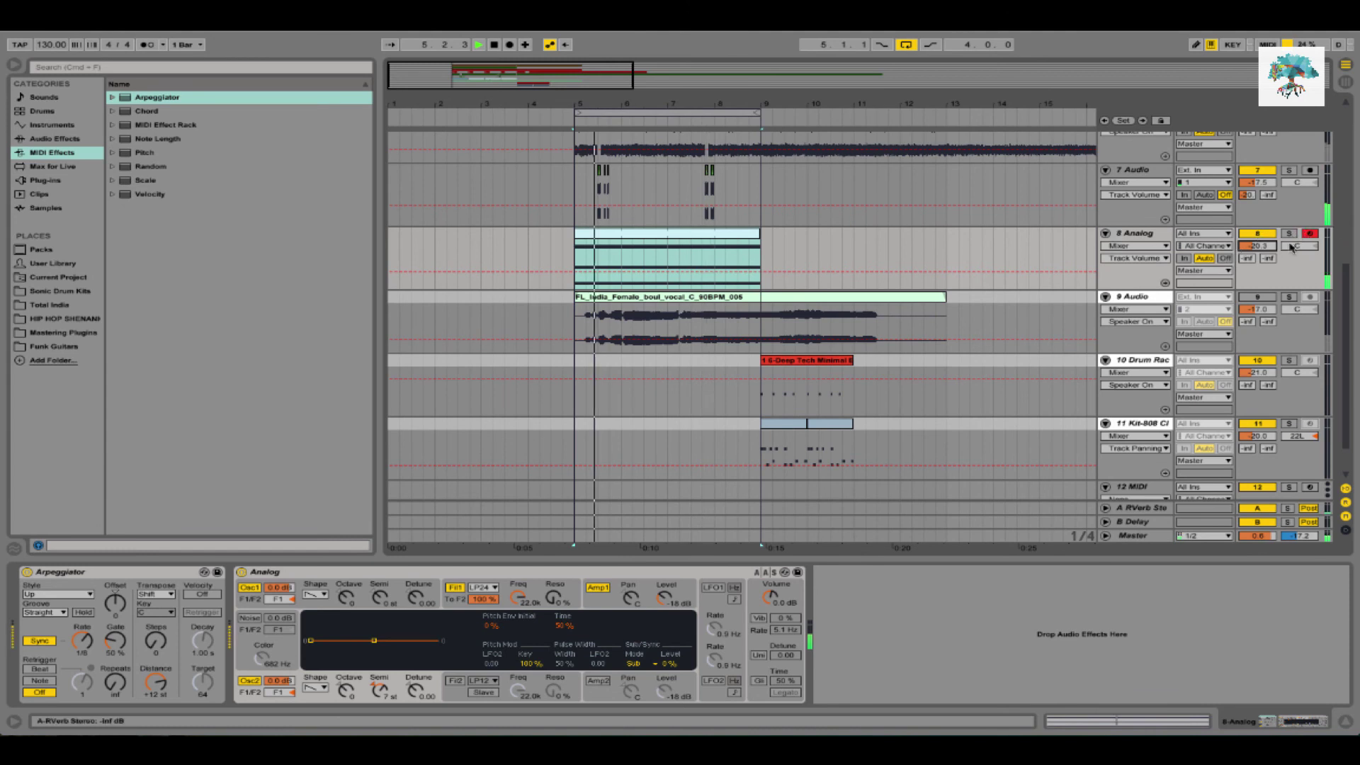
Add an empty Audio Effect Rack after Analog on the 8 Analog track
{"action": "left_click", "coordinate": [1139, 233]}
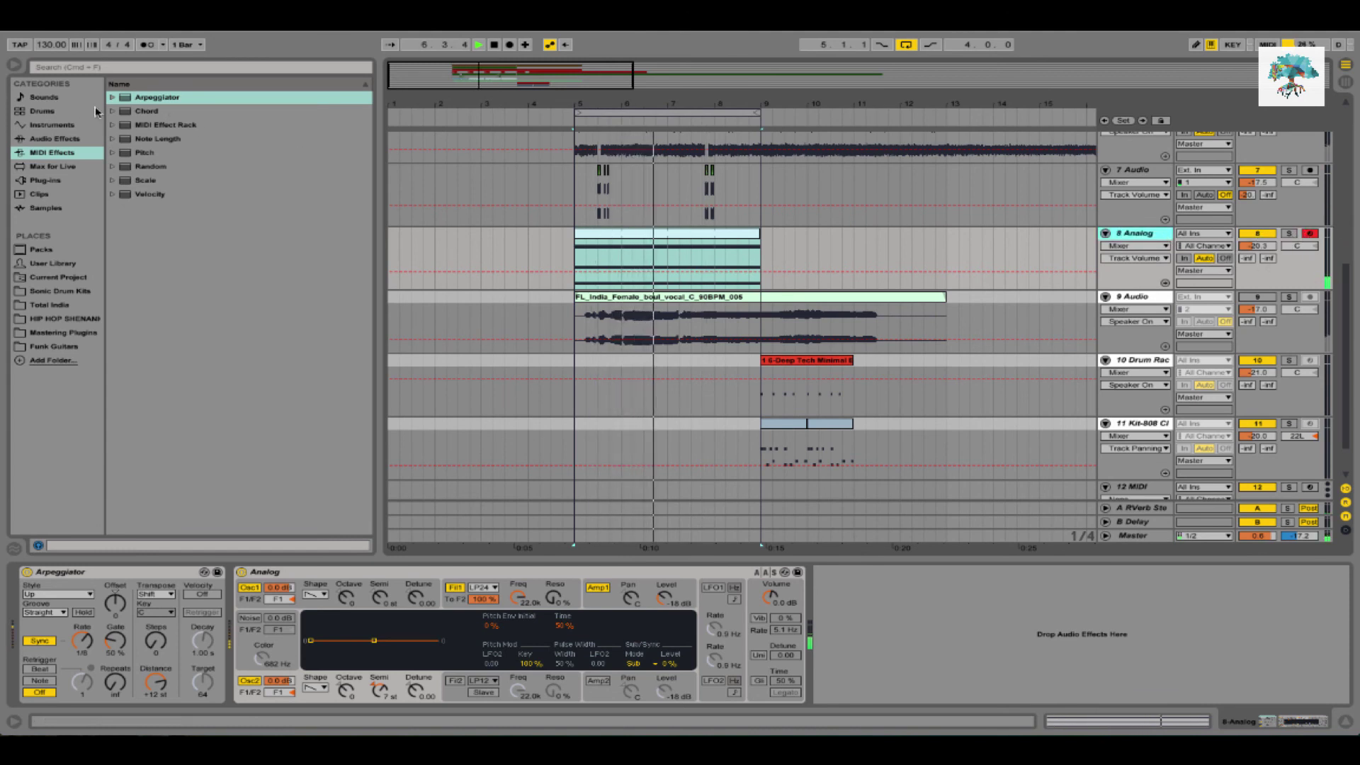
{"action": "left_click", "coordinate": [54, 139]}
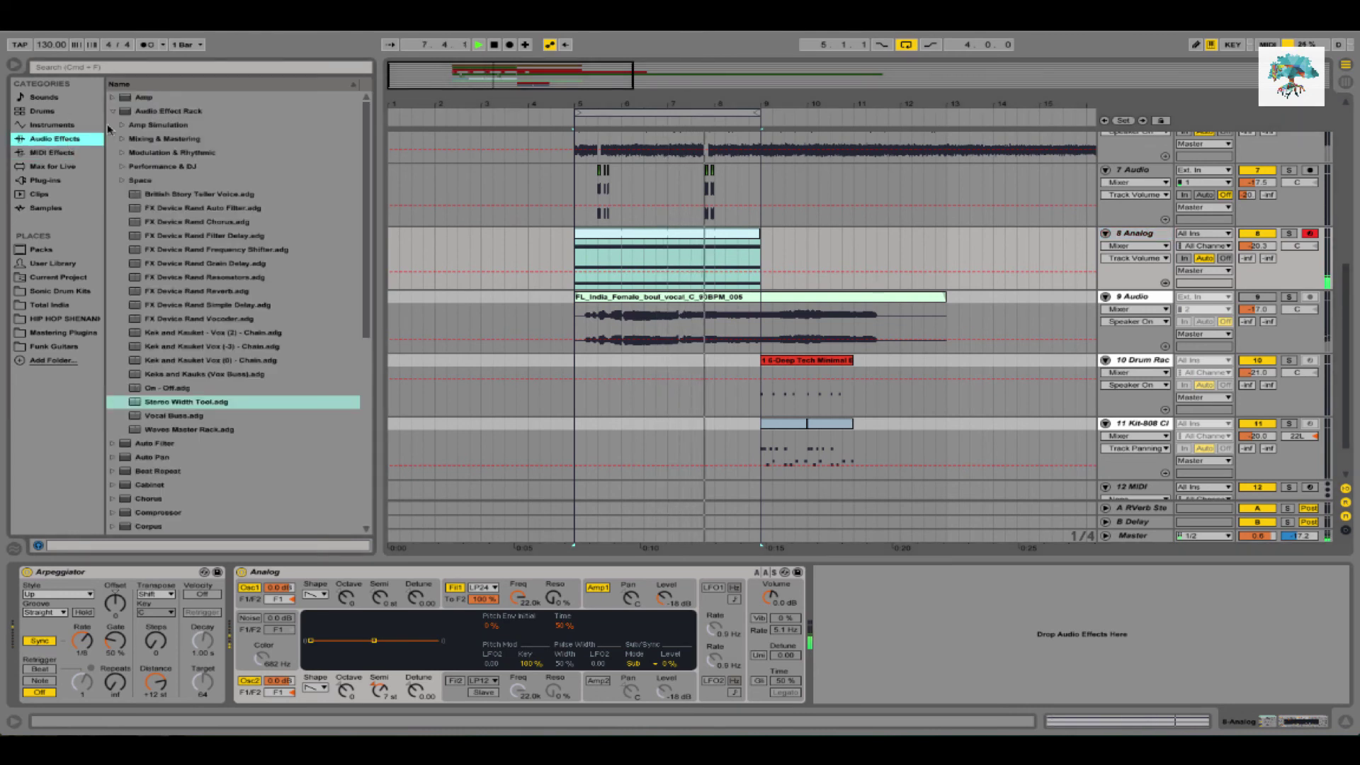
{"action": "left_click", "coordinate": [111, 114]}
{"action": "double_click", "coordinate": [116, 113]}
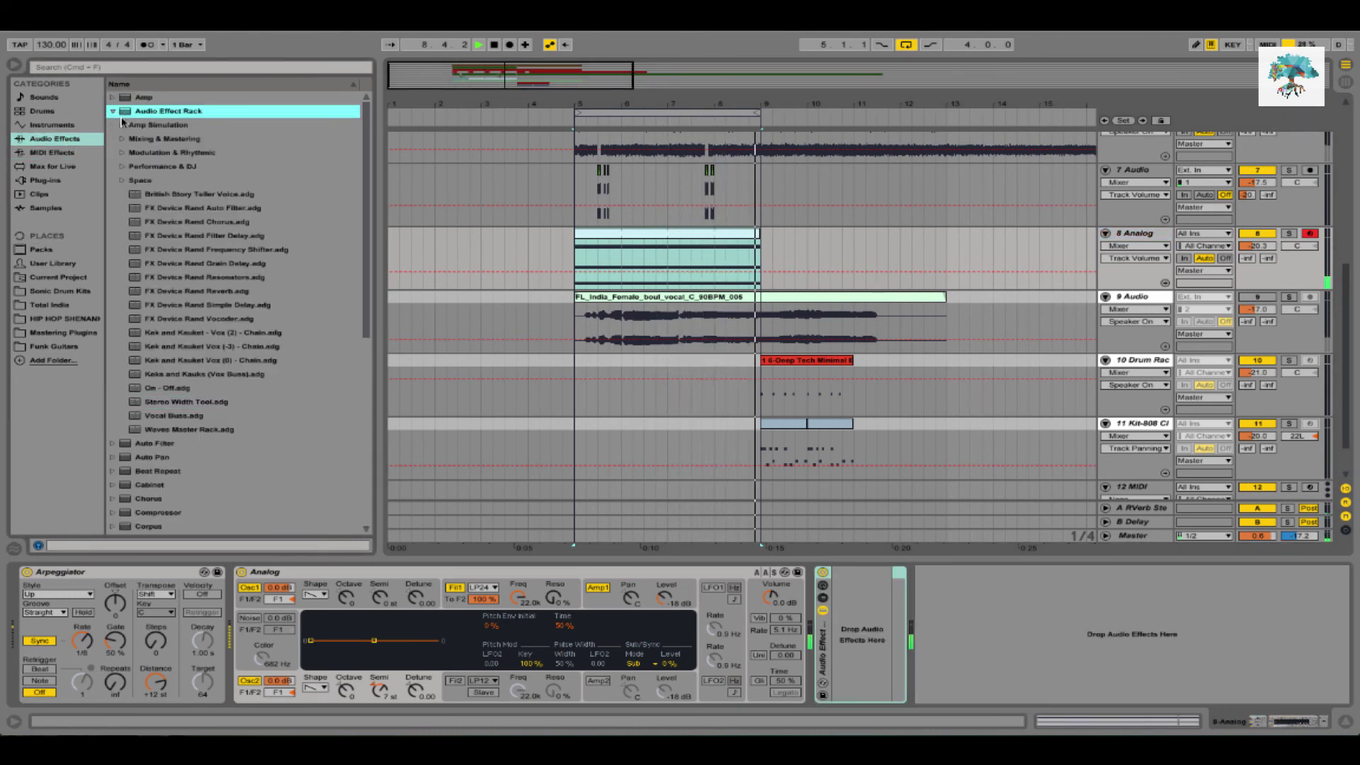
{"action": "left_click", "coordinate": [112, 111]}
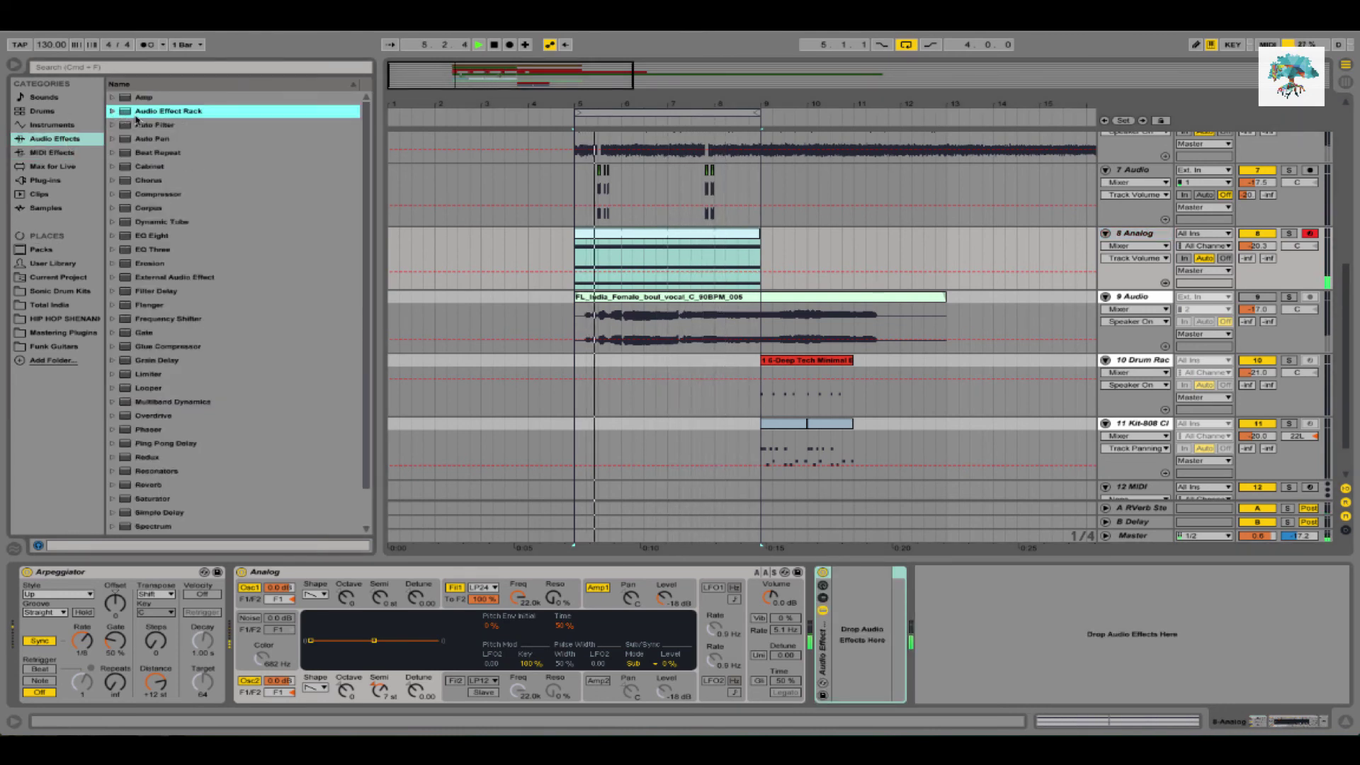
Add an Auto Pan after the rack with 100% amount and a tempo-synced rate of 1/24
{"action": "left_click", "coordinate": [162, 139]}
{"action": "double_click", "coordinate": [194, 143]}
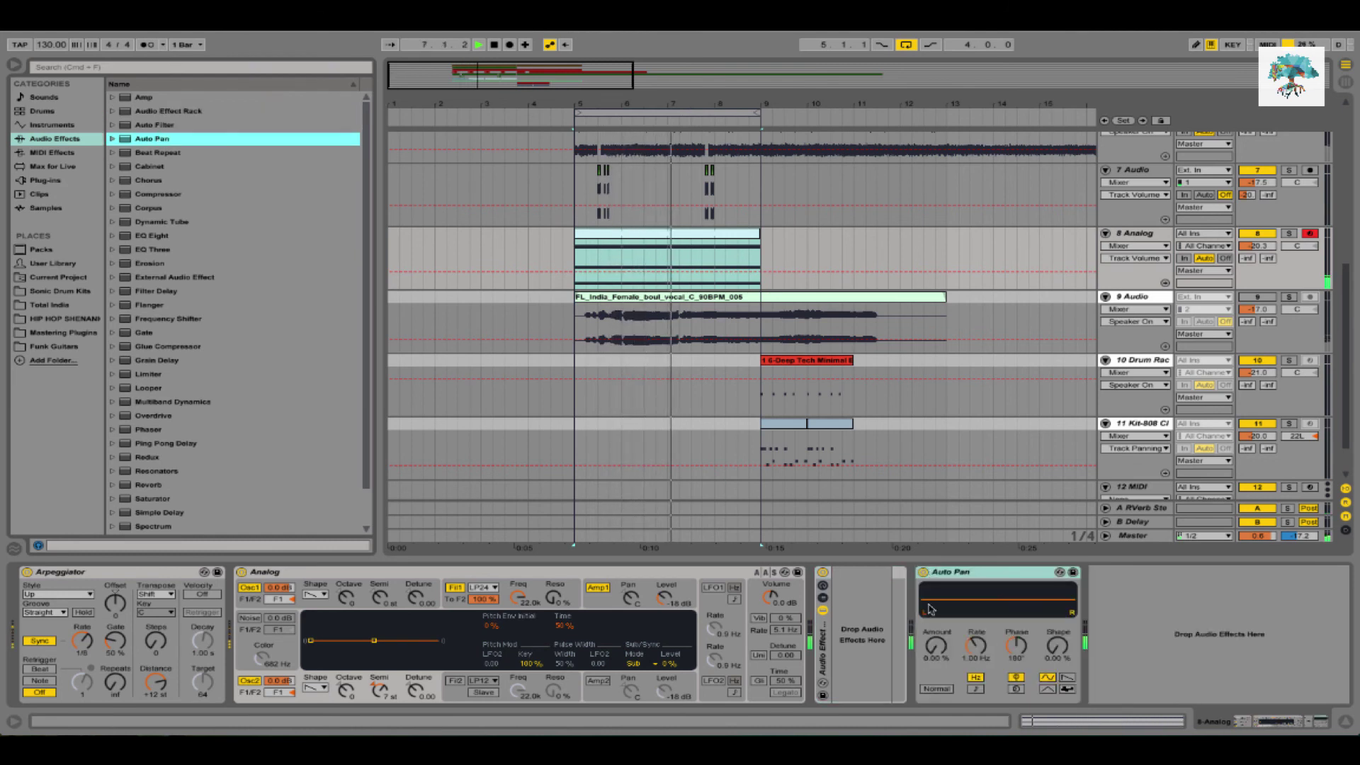
{"action": "left_click", "coordinate": [976, 688]}
{"action": "mouse_move", "coordinate": [976, 646]}
{"action": "left_mouse_down"}
{"action": "mouse_move", "coordinate": [976, 602]}
{"action": "mouse_move", "coordinate": [979, 655]}
{"action": "mouse_move", "coordinate": [979, 634]}
{"action": "left_mouse_up"}
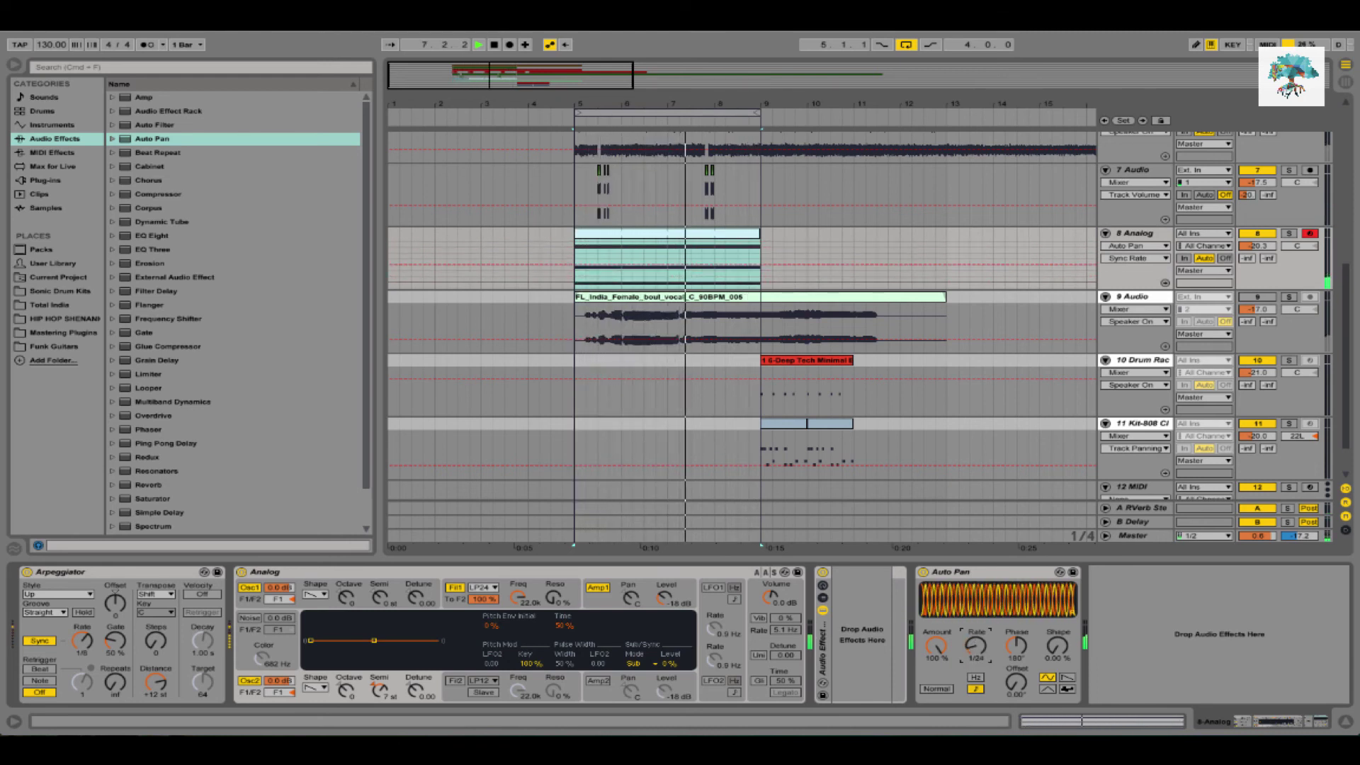
Solo 8 Analog and add a second Auto Pan with 100% amount and a free rate of 0.32 Hz
{"action": "left_click", "coordinate": [1288, 233]}
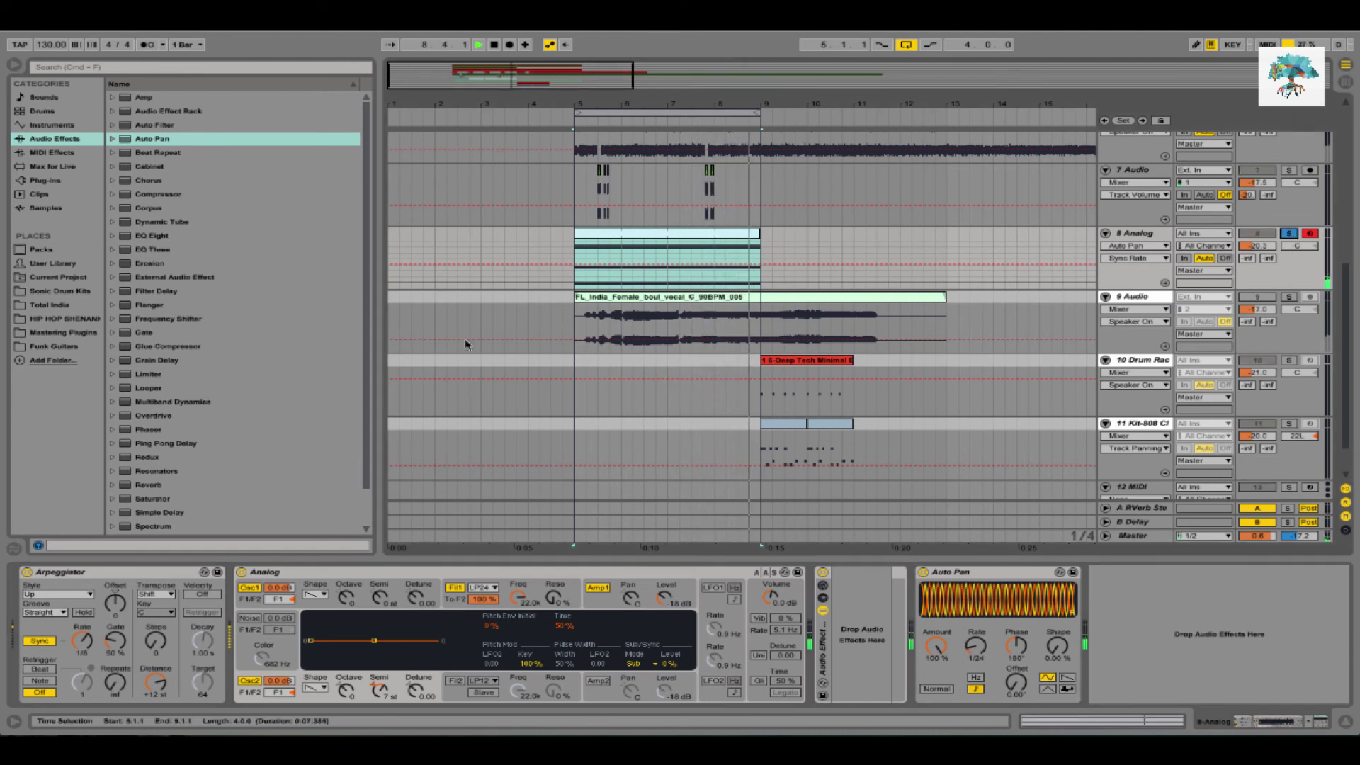
{"action": "left_click", "coordinate": [167, 144]}
{"action": "left_click_drag", "start_coordinate": [168, 144], "coordinate": [1233, 638]}
{"action": "left_click_drag", "start_coordinate": [1110, 646], "coordinate": [1109, 559]}
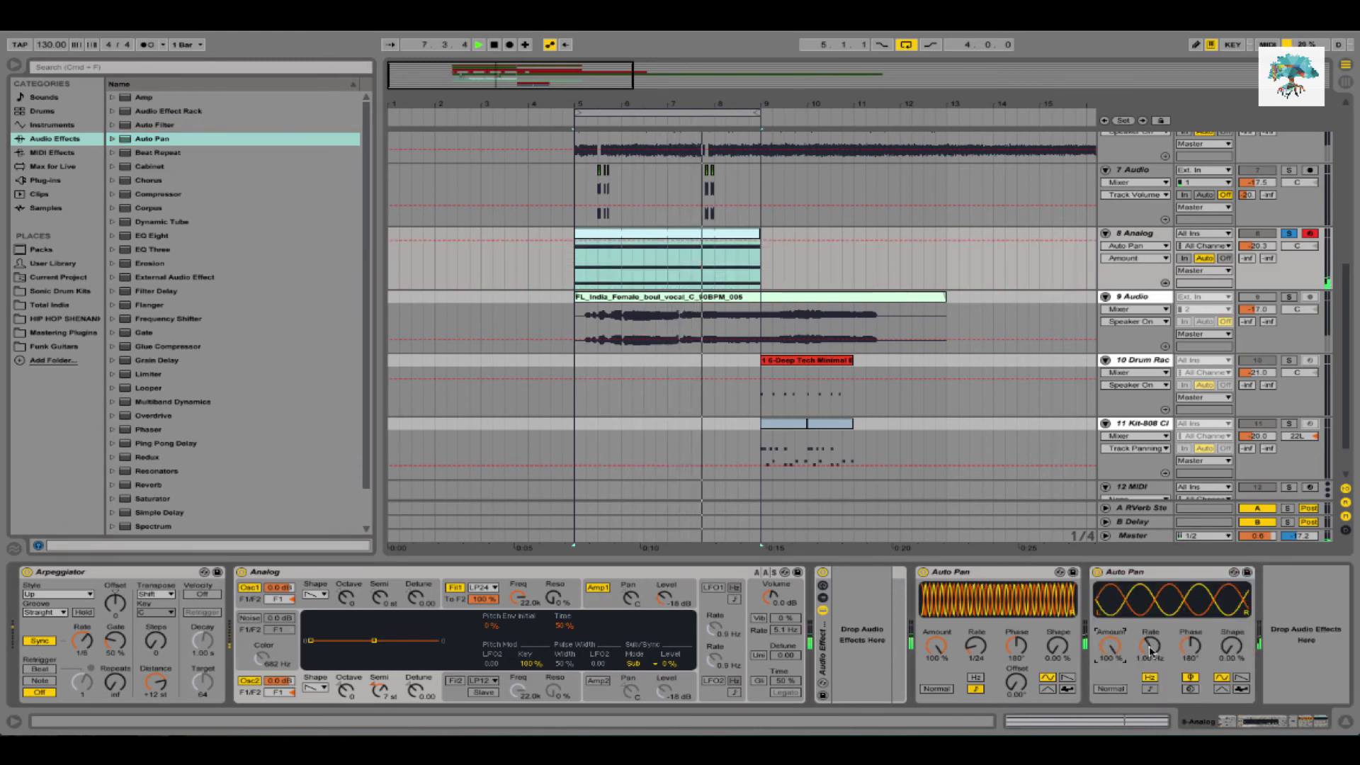
{"action": "left_click_drag", "start_coordinate": [1149, 646], "coordinate": [1149, 690]}
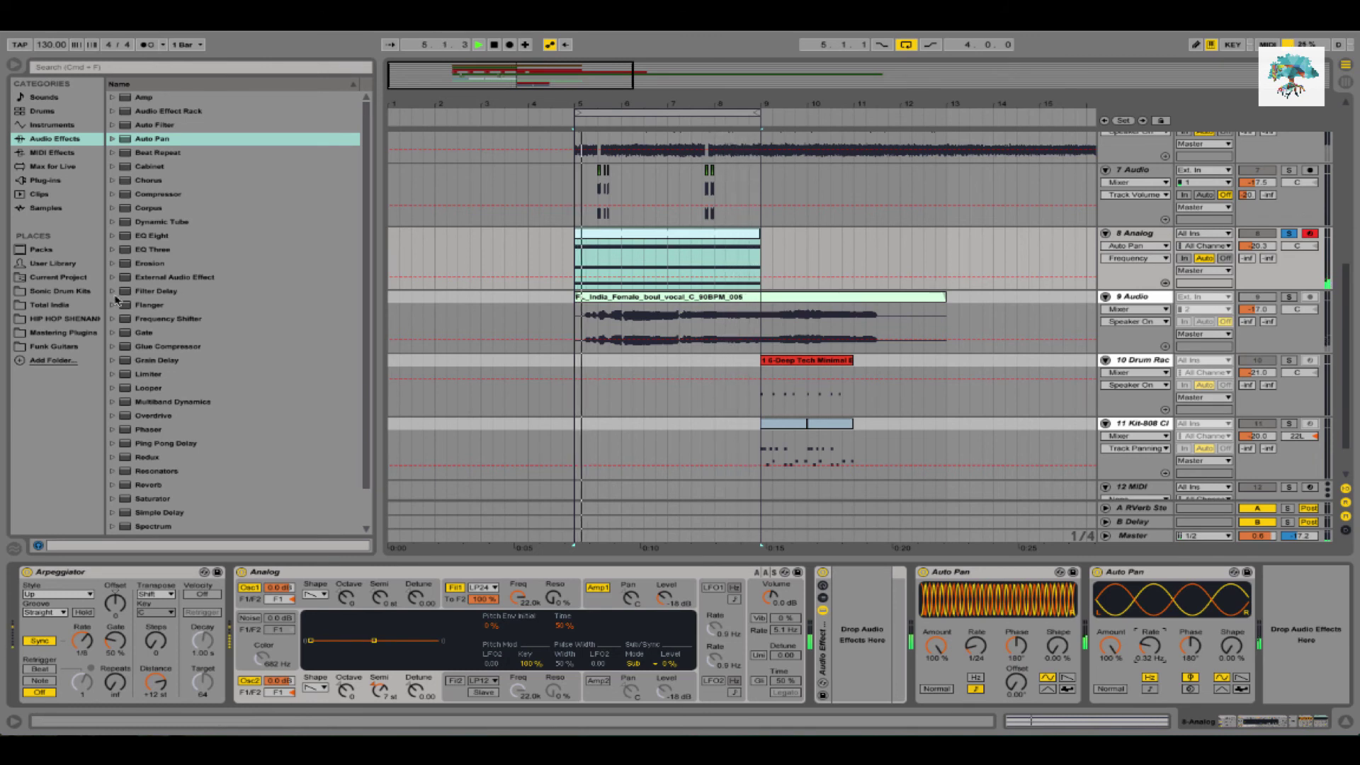
Add Redux after the second Auto Pan, adjust its downsampling, and unsolo 8 Analog
{"action": "scroll", "coordinate": [266, 444], "scroll_direction": "down", "scroll_amount": 3}
{"action": "double_click", "coordinate": [181, 418]}
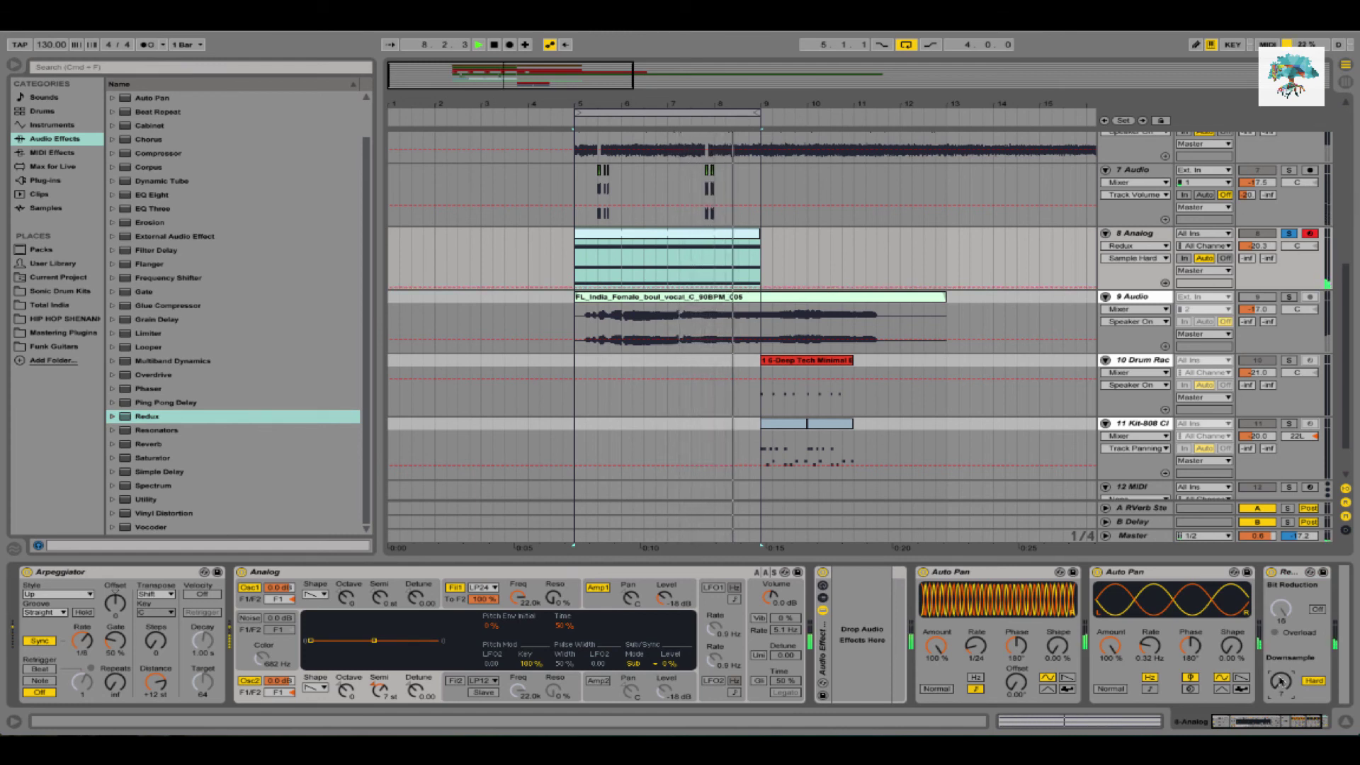
{"action": "left_click", "coordinate": [1290, 234]}
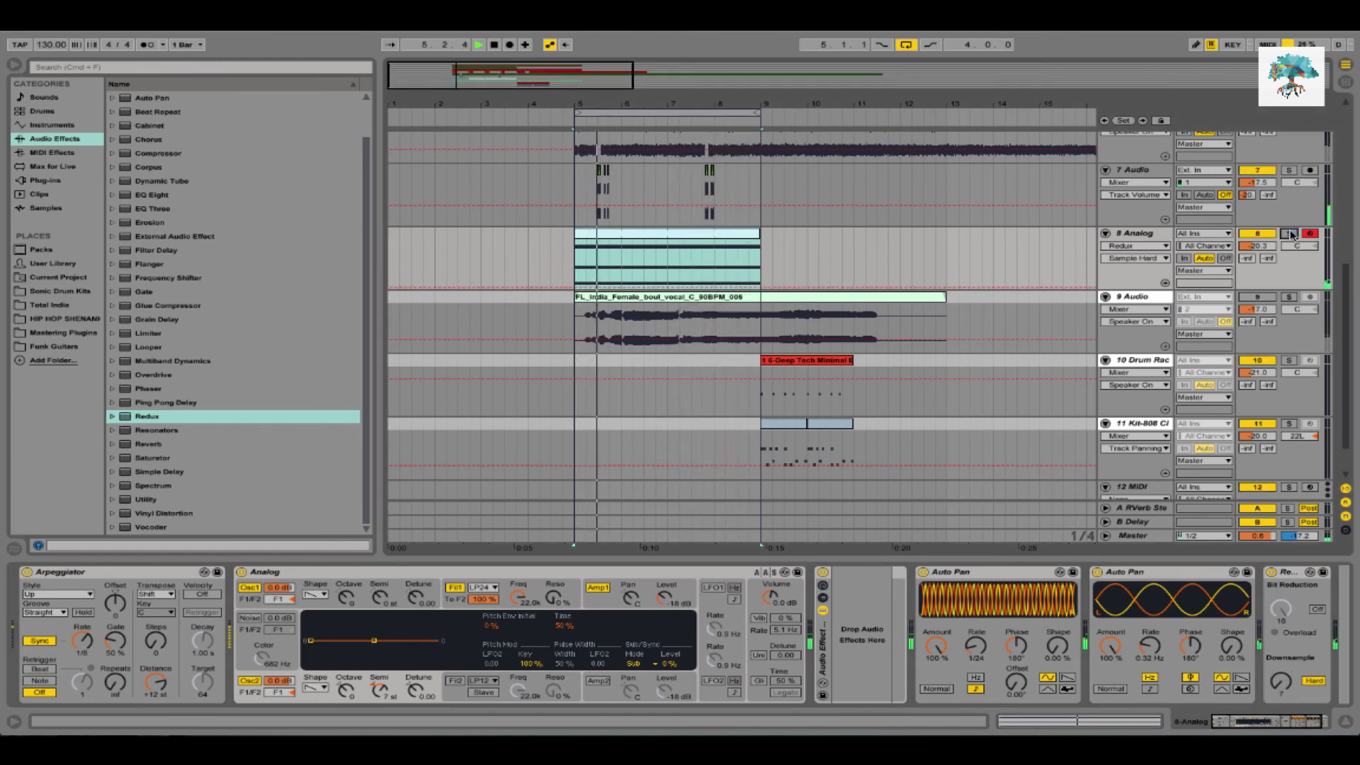
Save the set and raise the 8 Analog track volume to -14.1 dB
{"action": "key", "text": "super+s"}
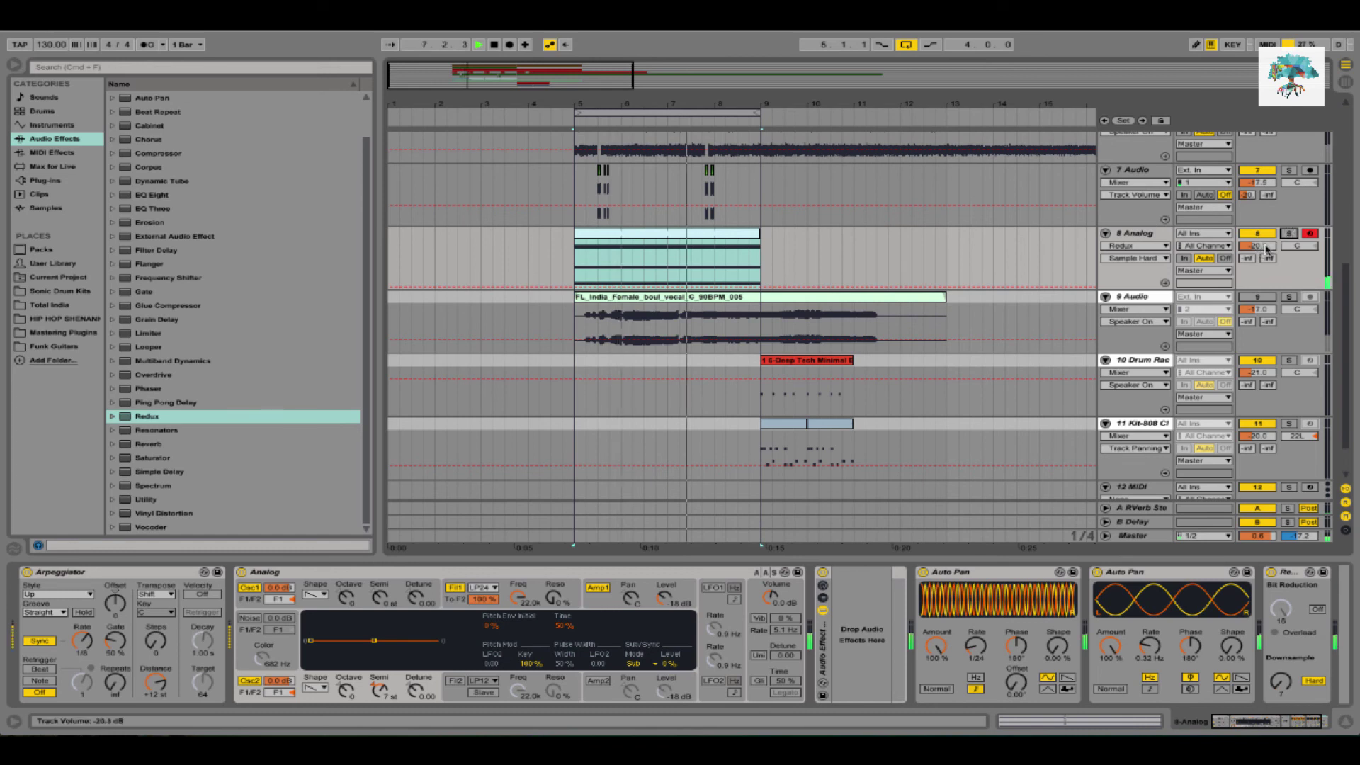
{"action": "left_click_drag", "start_coordinate": [1245, 246], "coordinate": [1245, 226]}
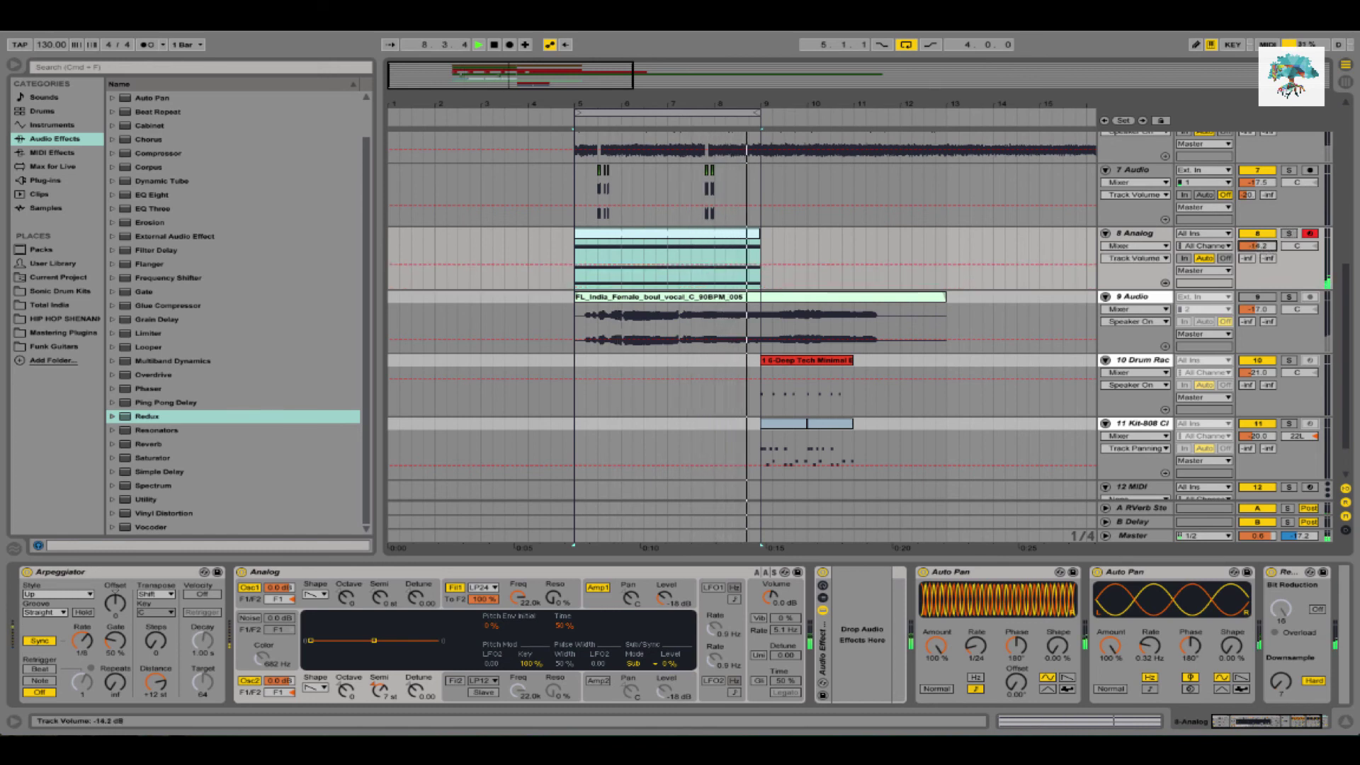
{"action": "left_click_drag", "start_coordinate": [1245, 257], "coordinate": [1254, 265]}
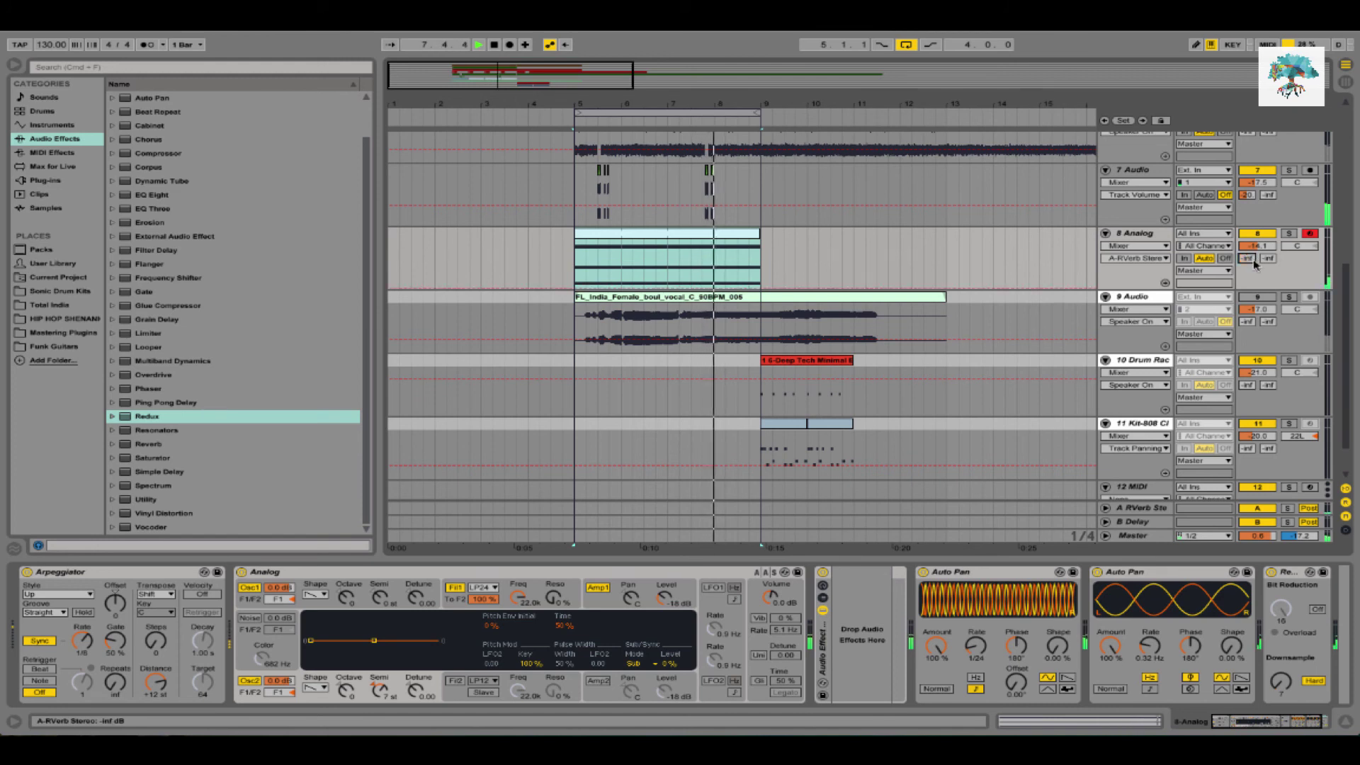
Solo 8 Analog and add a Ping Pong Delay after Redux with 39% feedback and 25% dry/wet
{"action": "left_click", "coordinate": [1289, 233]}
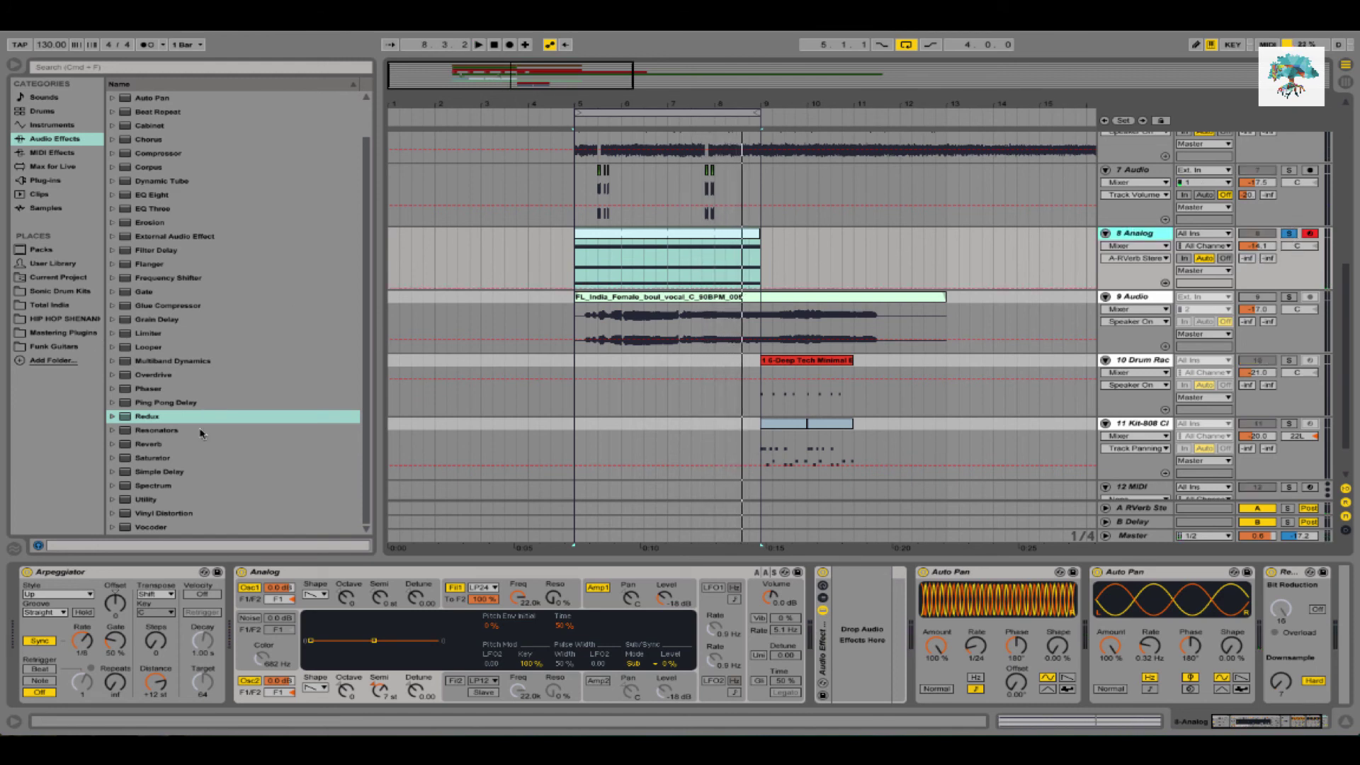
{"action": "left_click", "coordinate": [187, 471]}
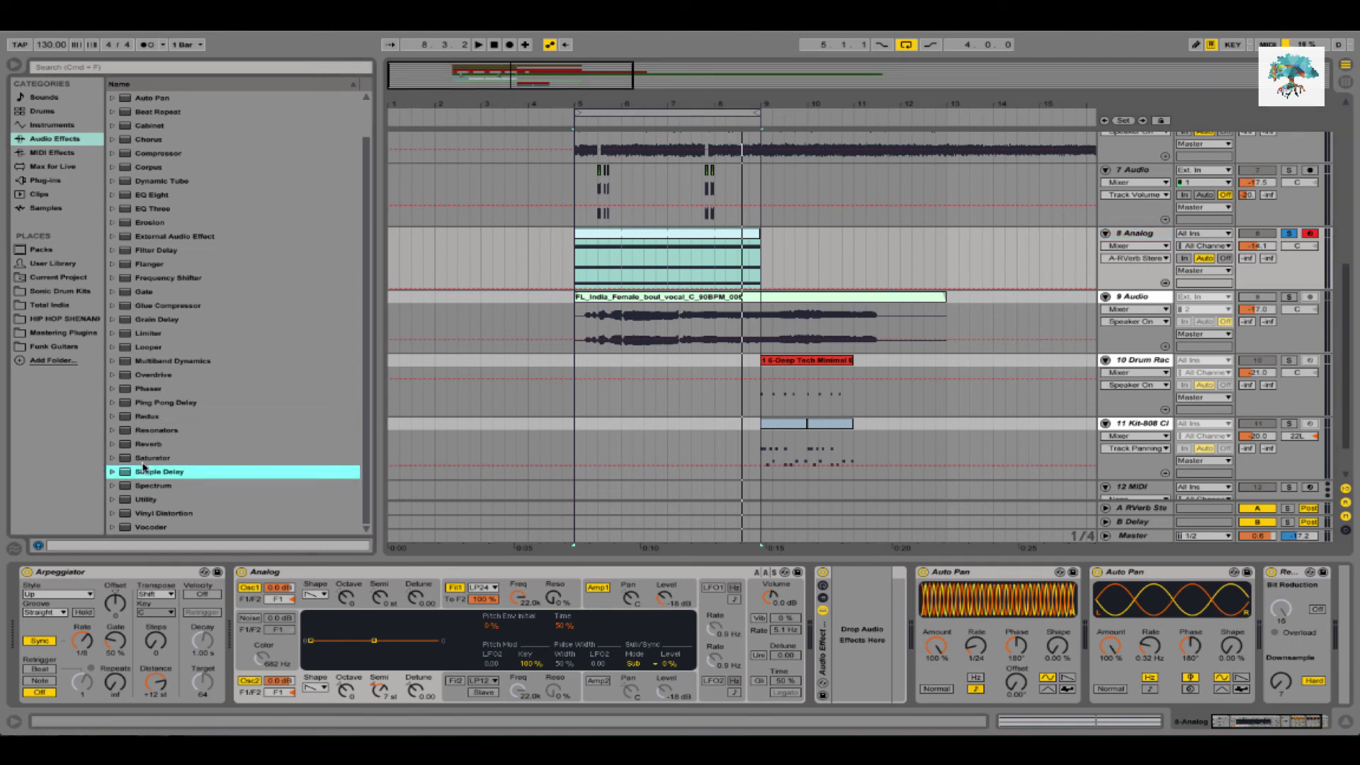
{"action": "left_click_drag", "start_coordinate": [155, 402], "coordinate": [1326, 687]}
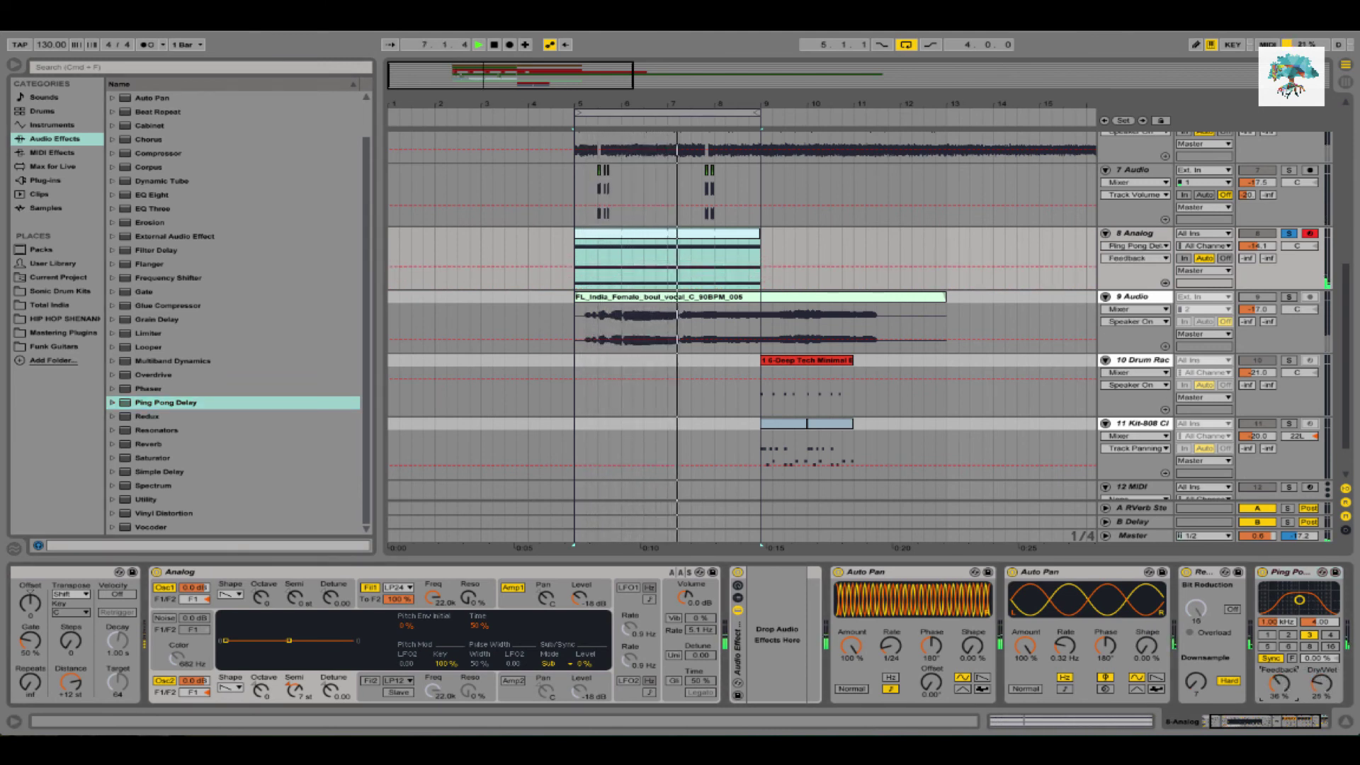
{"action": "left_click_drag", "start_coordinate": [1279, 683], "coordinate": [1279, 698]}
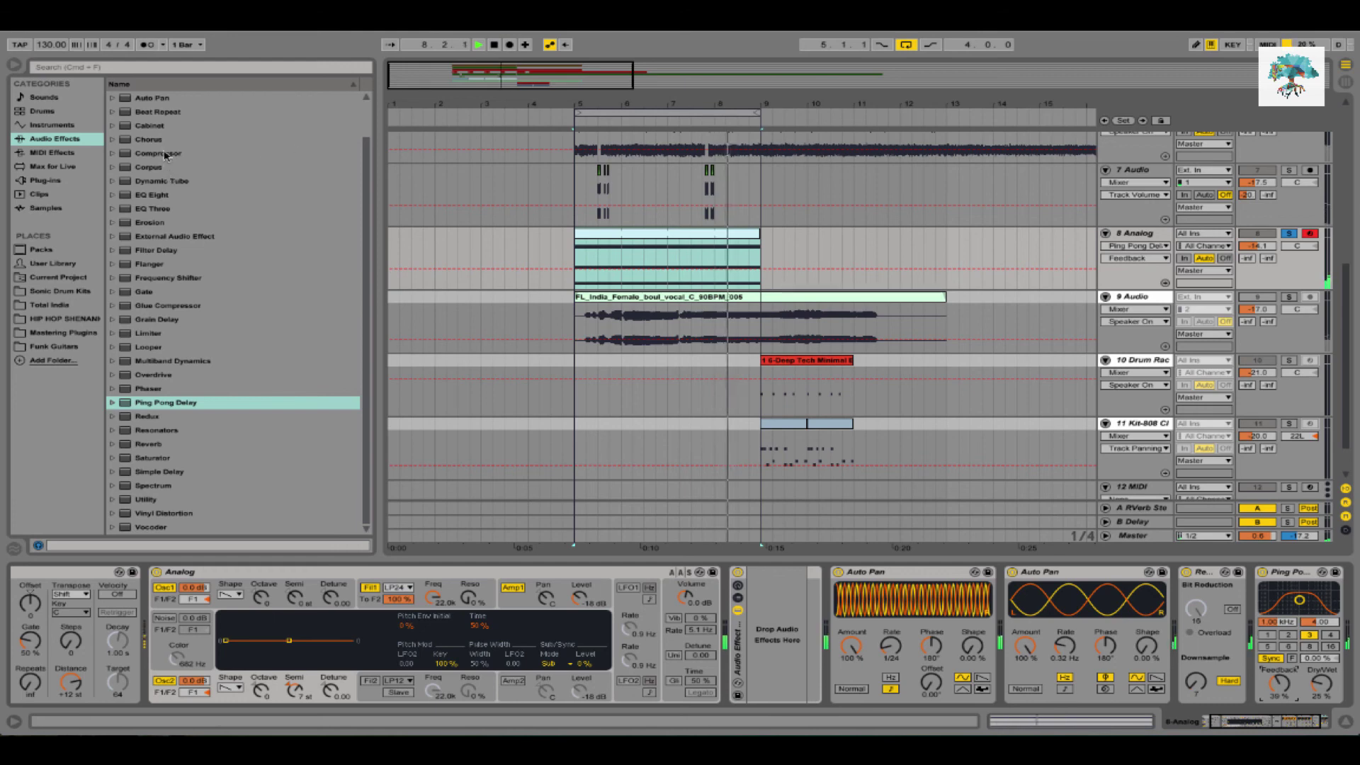
Add a Compressor at the end of the 8 Analog chain and lower its threshold to about -40.1 dB
{"action": "left_click_drag", "start_coordinate": [303, 153], "coordinate": [1018, 575]}
{"action": "left_click_drag", "start_coordinate": [1270, 634], "coordinate": [1270, 634]}
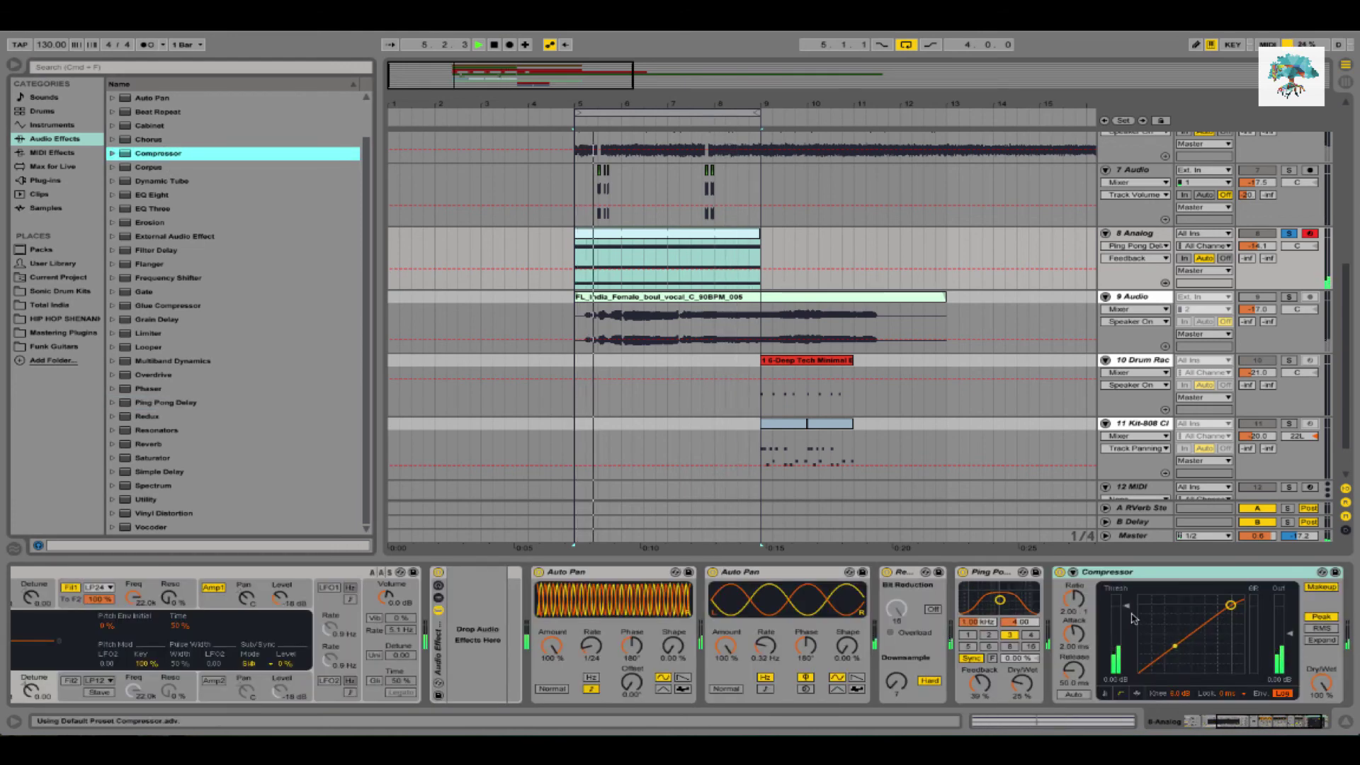
{"action": "left_click", "coordinate": [1130, 632]}
{"action": "left_click_drag", "start_coordinate": [1129, 632], "coordinate": [1130, 650]}
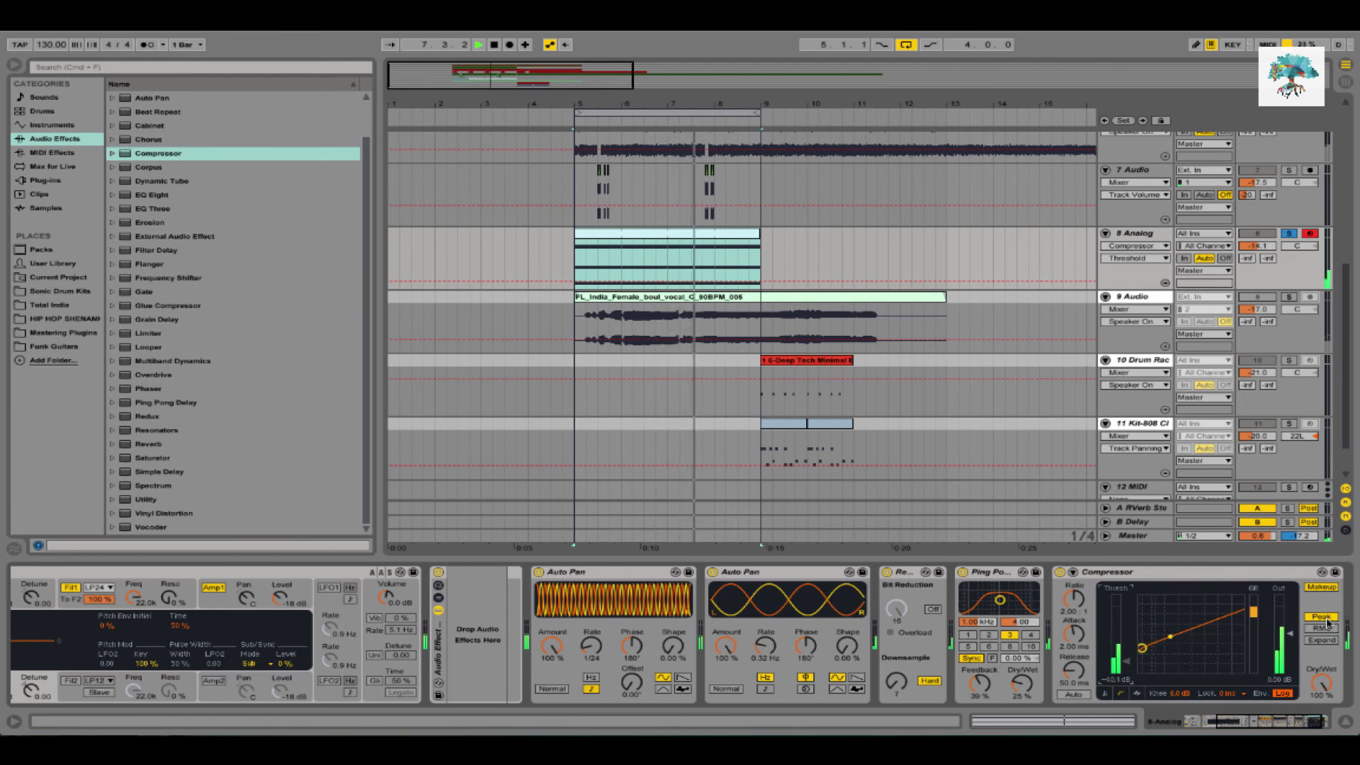
Unsolo 8 Analog, bypass the second Auto Pan, and save with the track volume lowered to about -26.5 dB
{"action": "left_click", "coordinate": [1288, 233]}
{"action": "left_click", "coordinate": [1264, 244]}
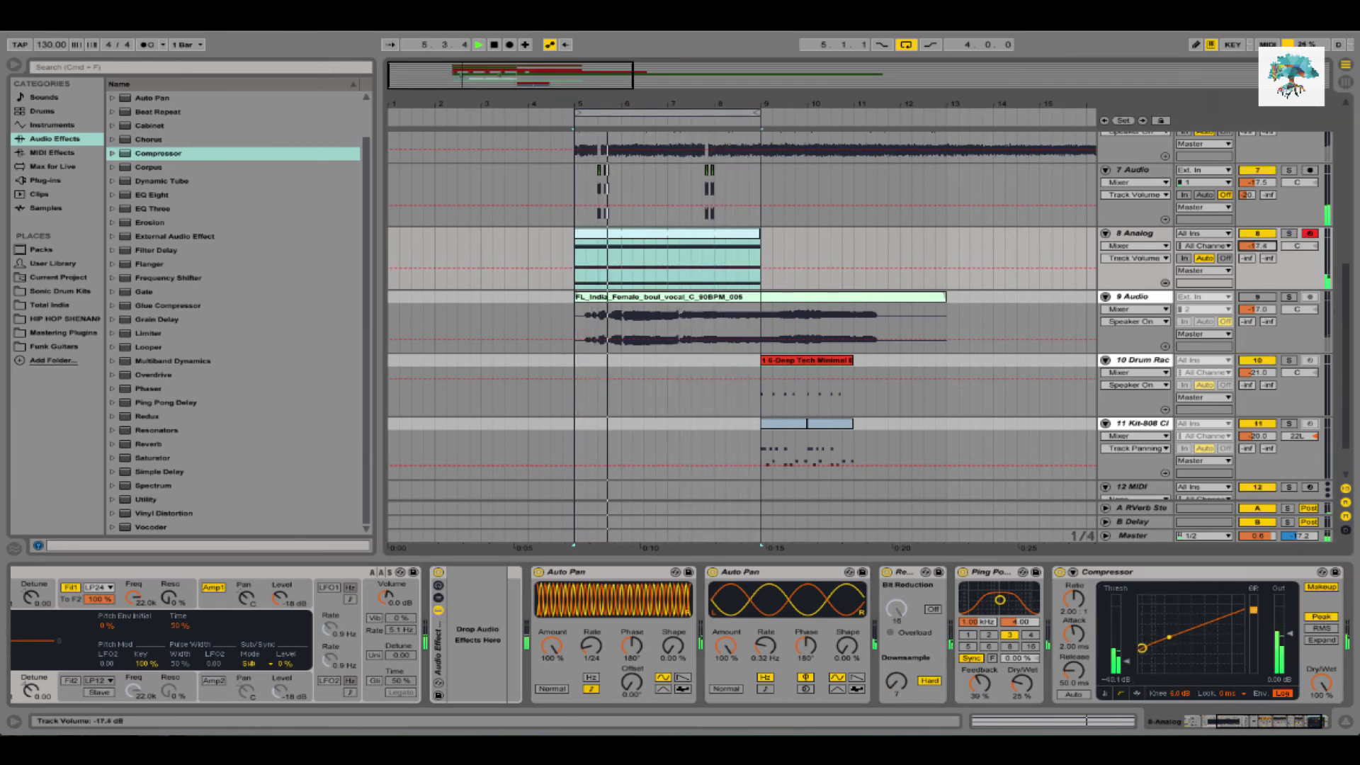
{"action": "left_click", "coordinate": [713, 572]}
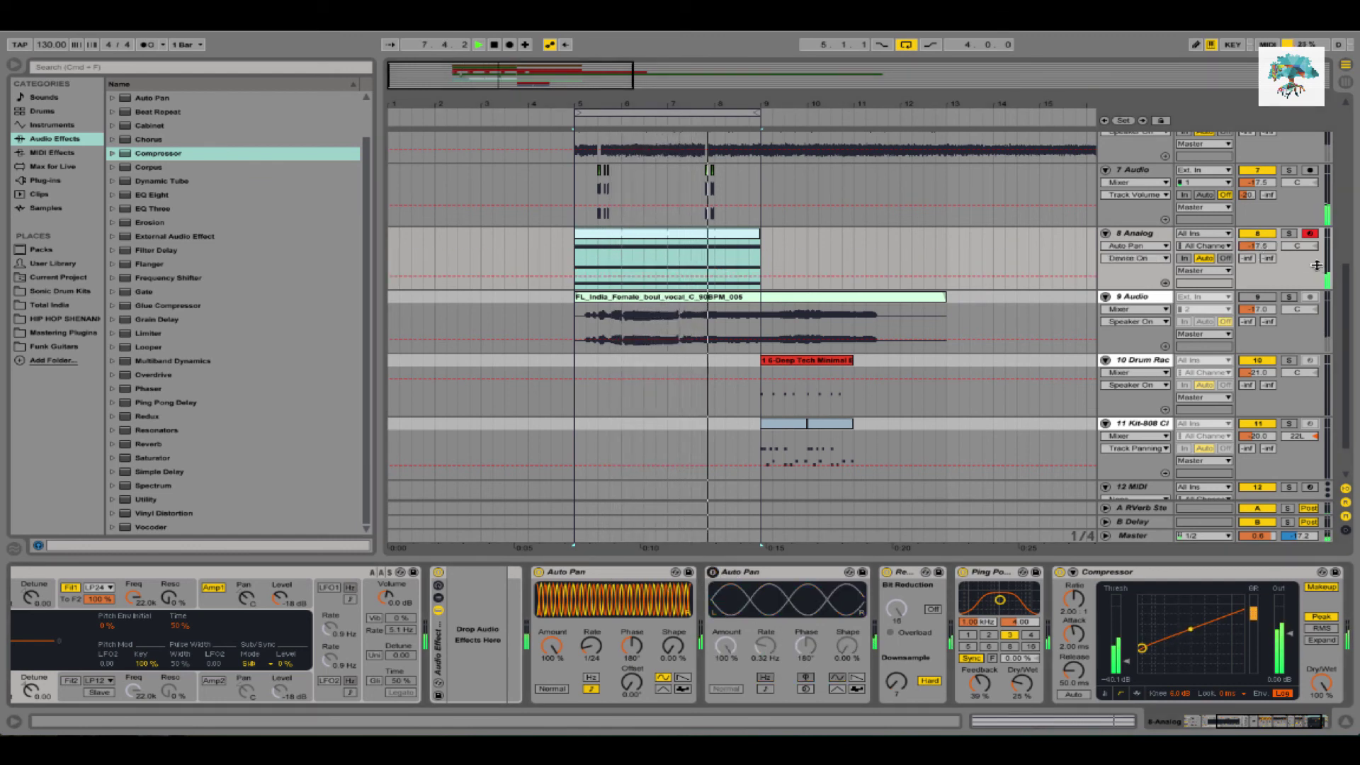
{"action": "left_click_drag", "start_coordinate": [1258, 246], "coordinate": [1258, 268]}
{"action": "key", "text": "ctrl+s"}
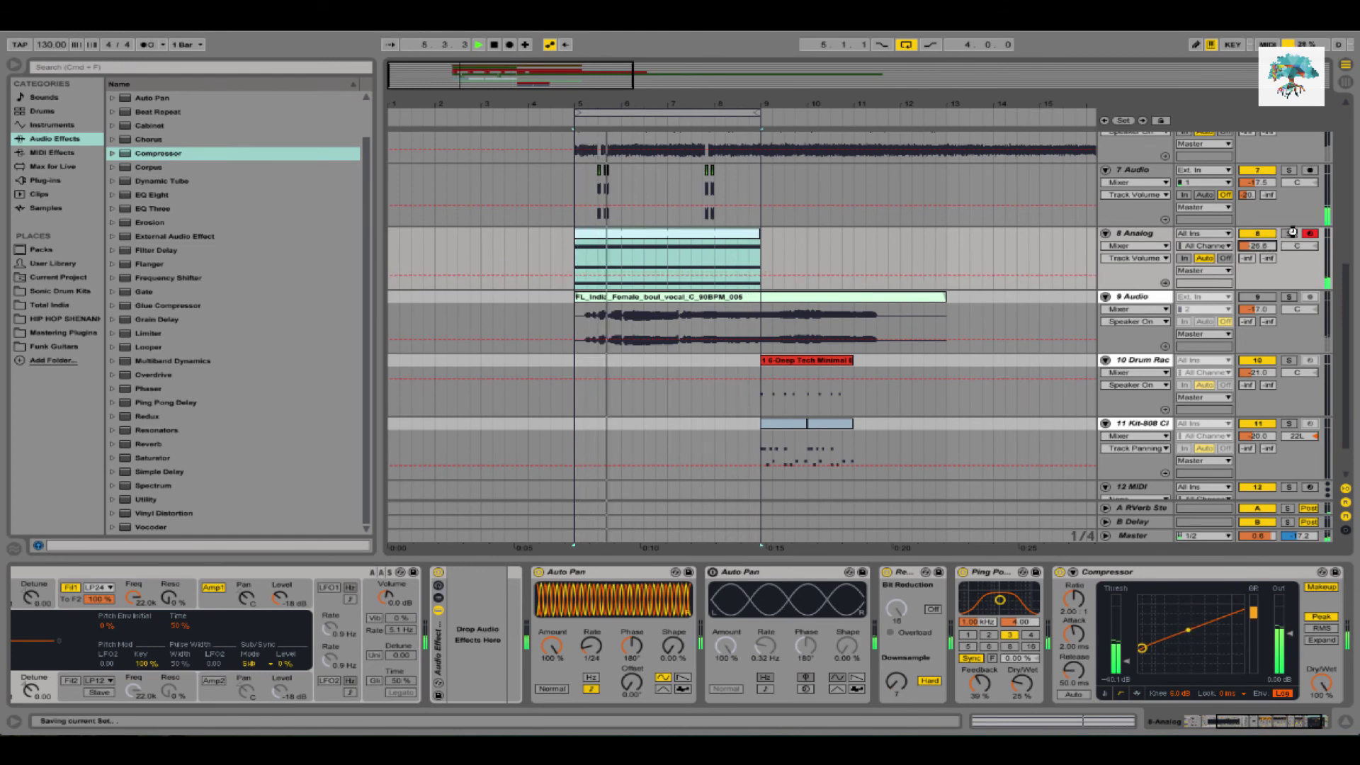
Solo 8 Analog and add the OneKnob Pumper Stereo plug-in to its effect chain
{"action": "left_click", "coordinate": [1289, 233]}
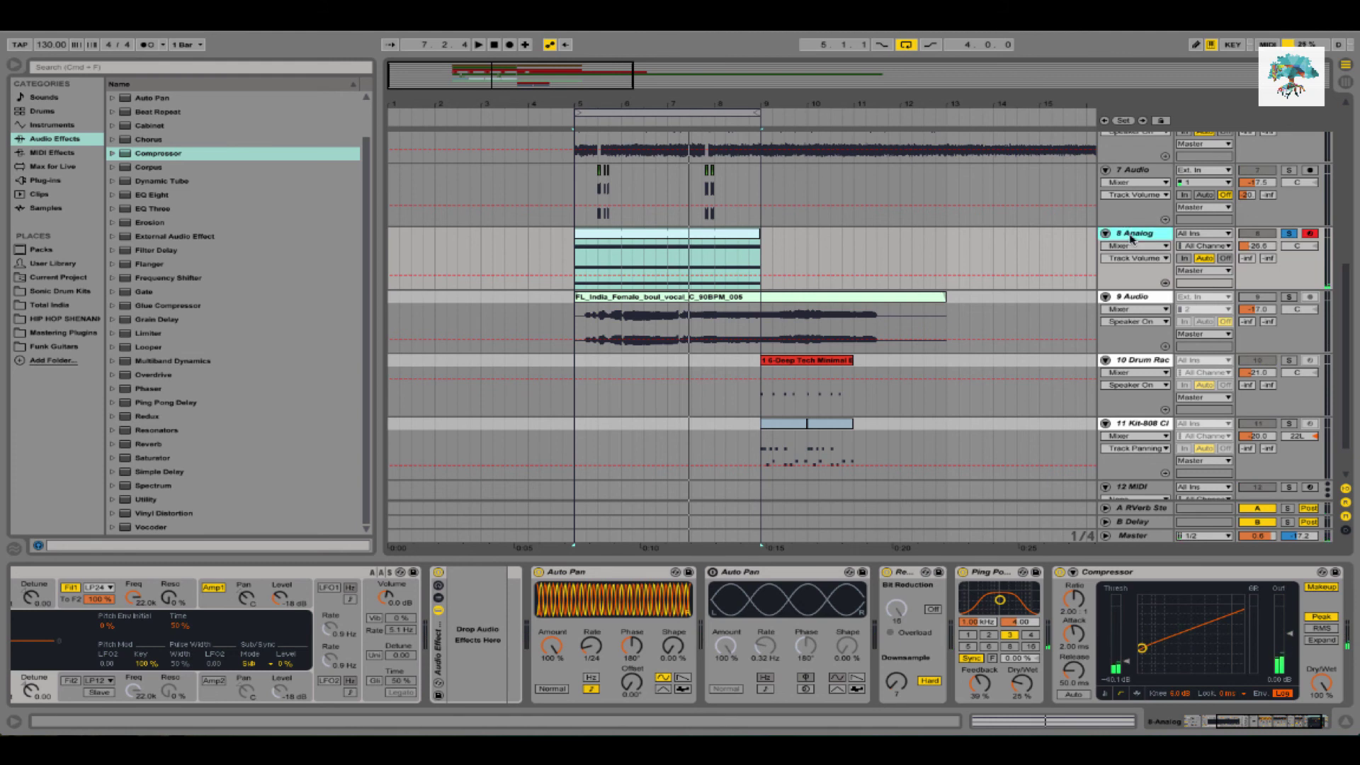
{"action": "left_click", "coordinate": [63, 181]}
{"action": "scroll", "coordinate": [242, 372], "scroll_direction": "down", "scroll_amount": 15}
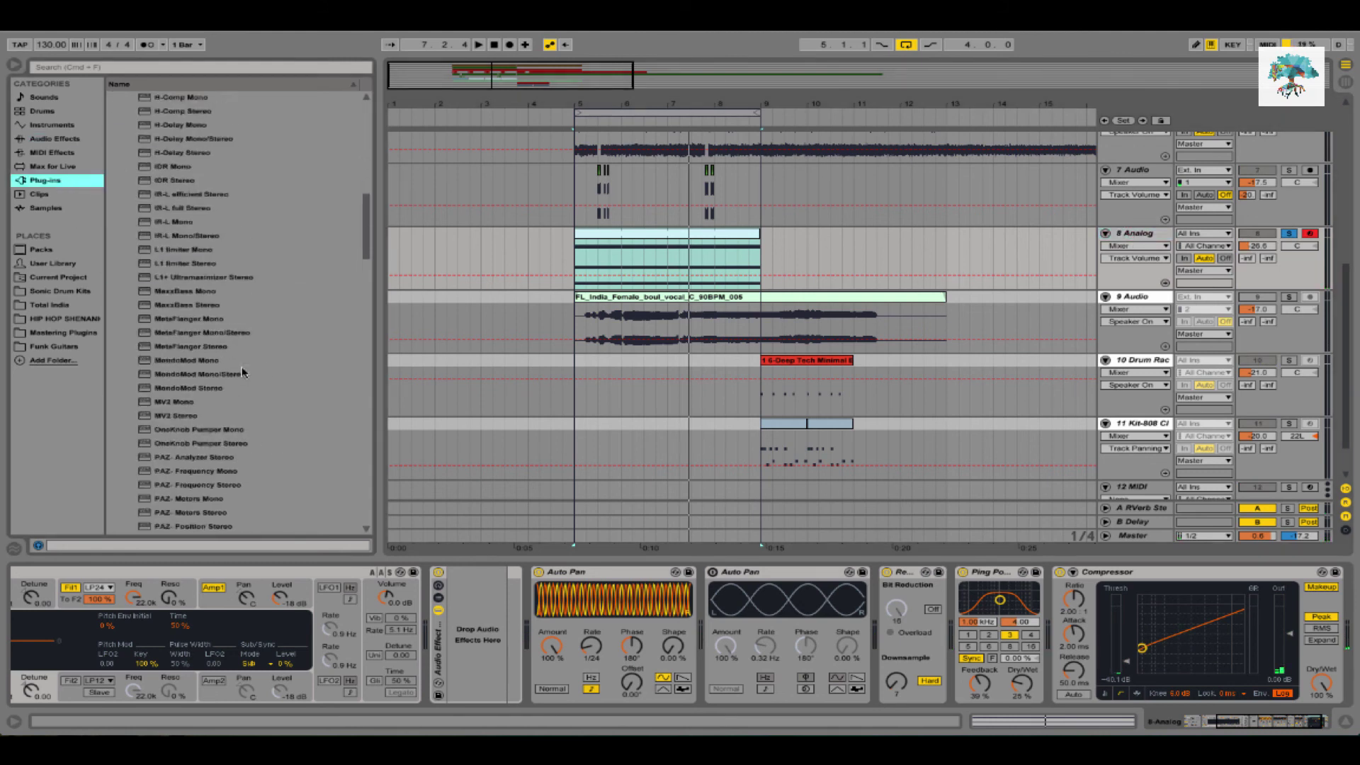
{"action": "scroll", "coordinate": [243, 371], "scroll_direction": "down", "scroll_amount": 6}
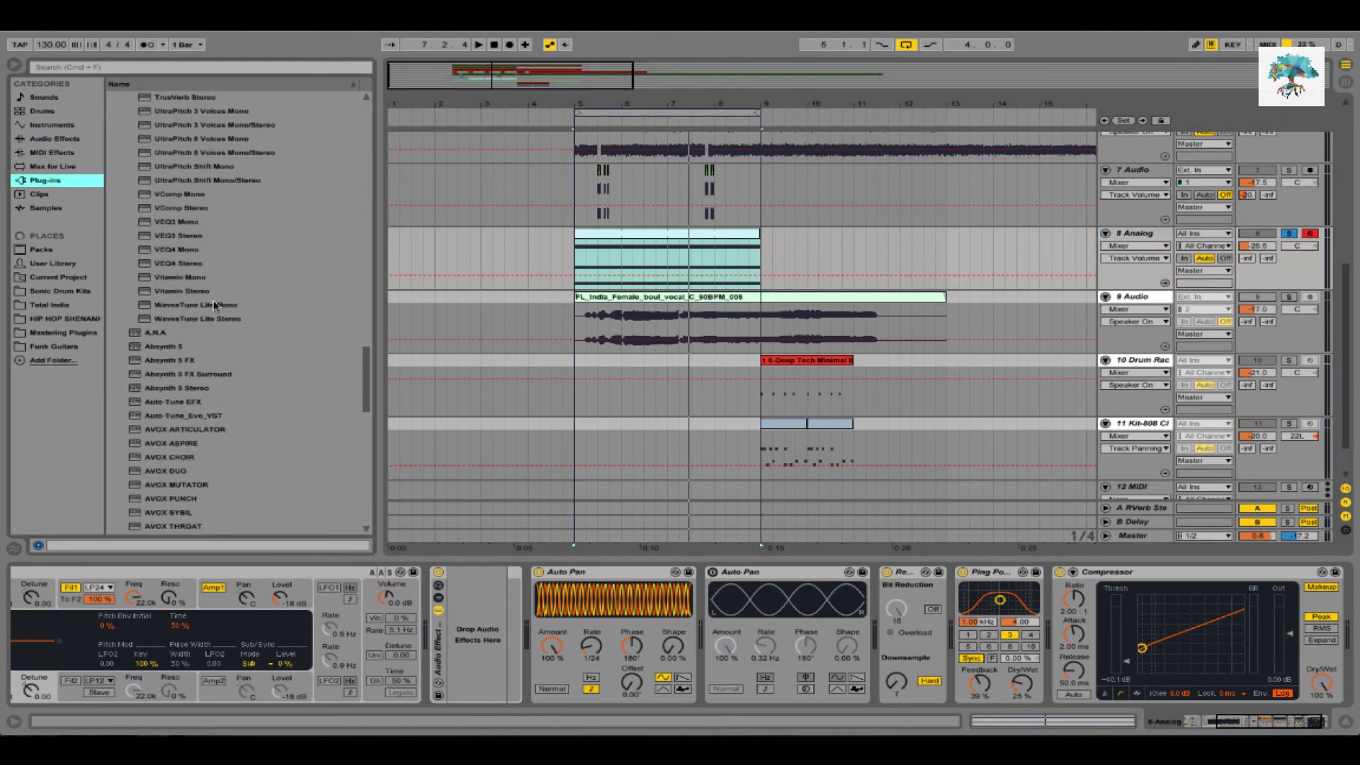
{"action": "scroll", "coordinate": [214, 305], "scroll_direction": "up", "scroll_amount": 20}
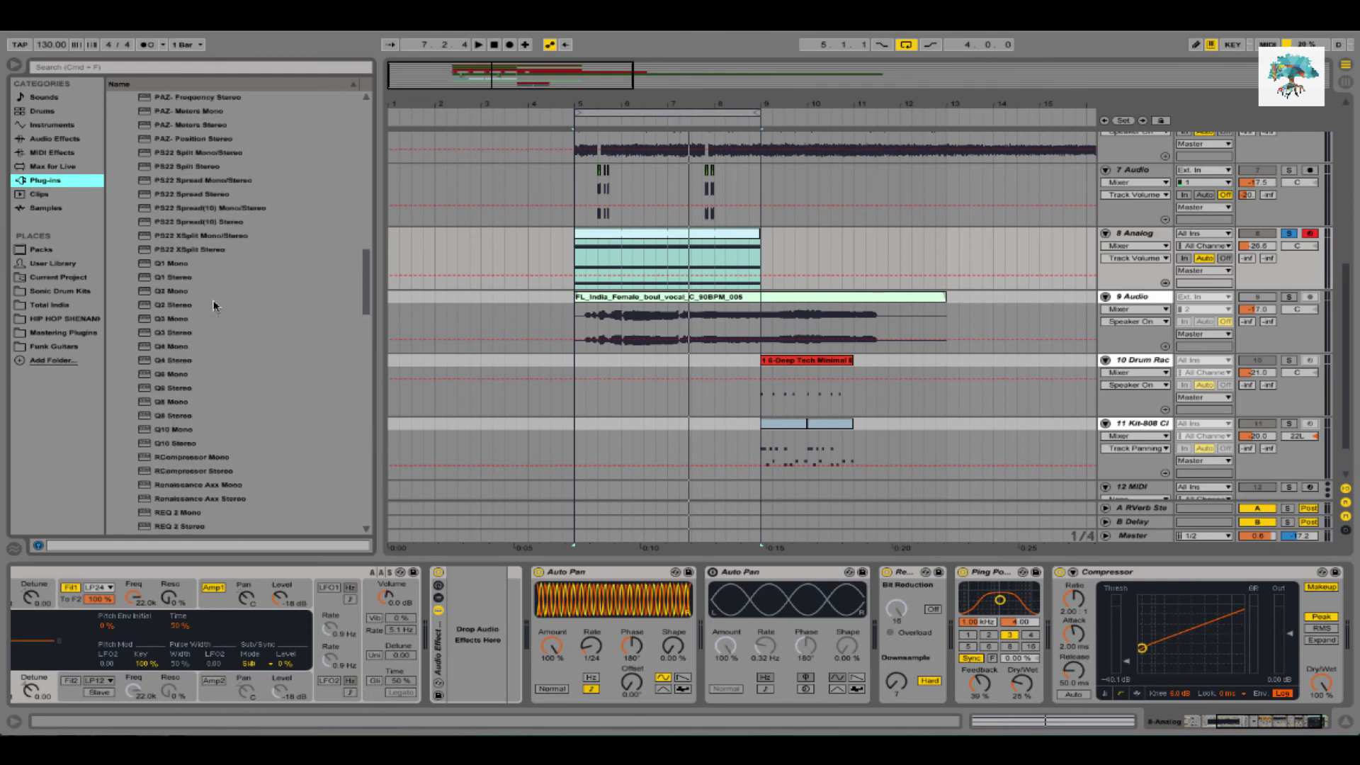
{"action": "scroll", "coordinate": [214, 305], "scroll_direction": "up", "scroll_amount": 5}
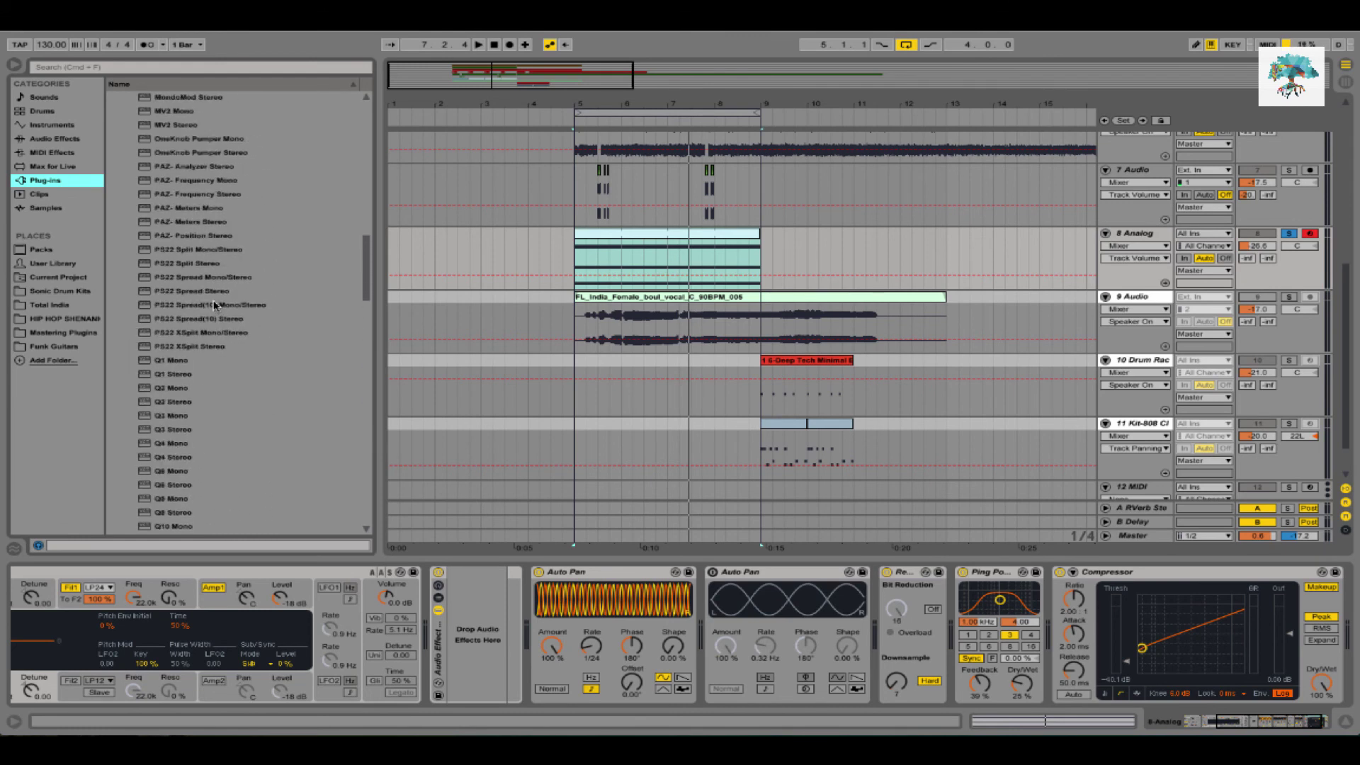
{"action": "scroll", "coordinate": [214, 305], "scroll_direction": "up", "scroll_amount": 1}
{"action": "scroll", "coordinate": [220, 191], "scroll_direction": "down", "scroll_amount": 4}
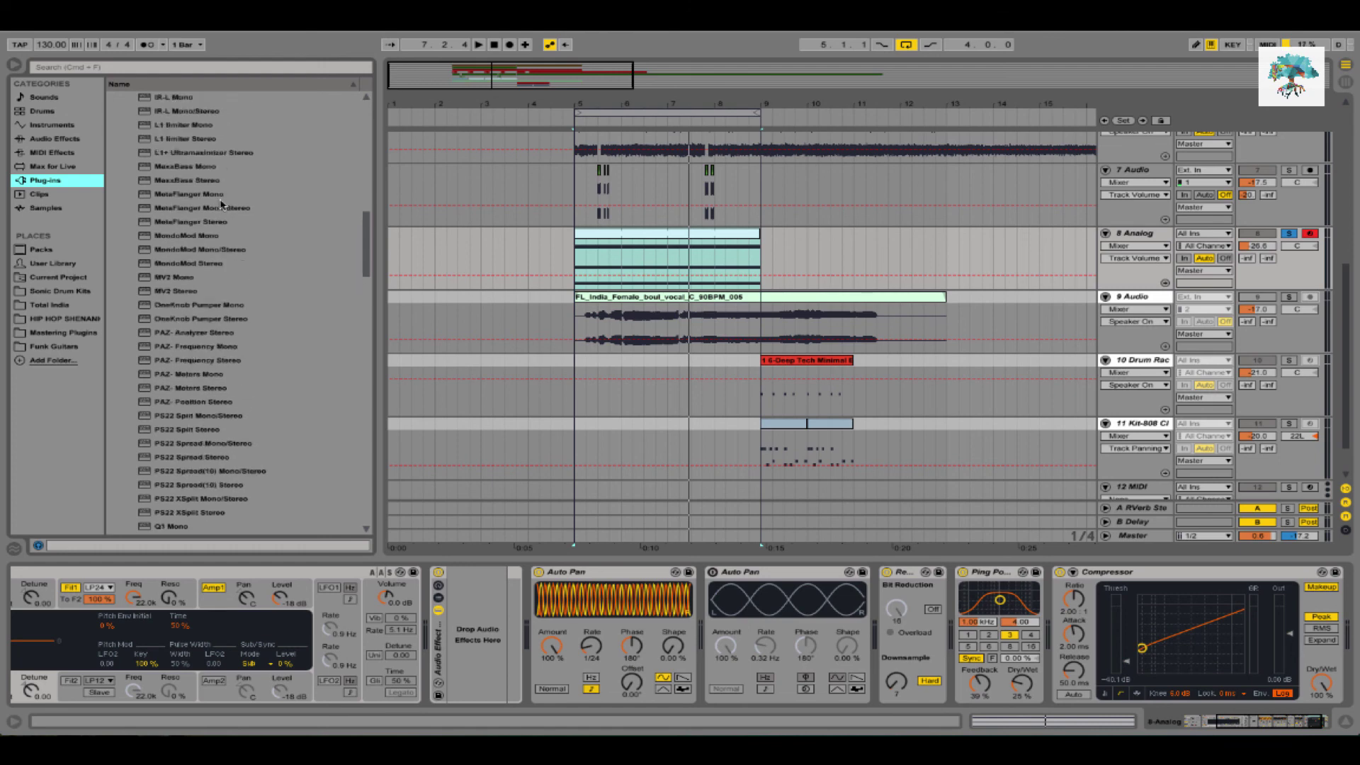
{"action": "double_click", "coordinate": [220, 208]}
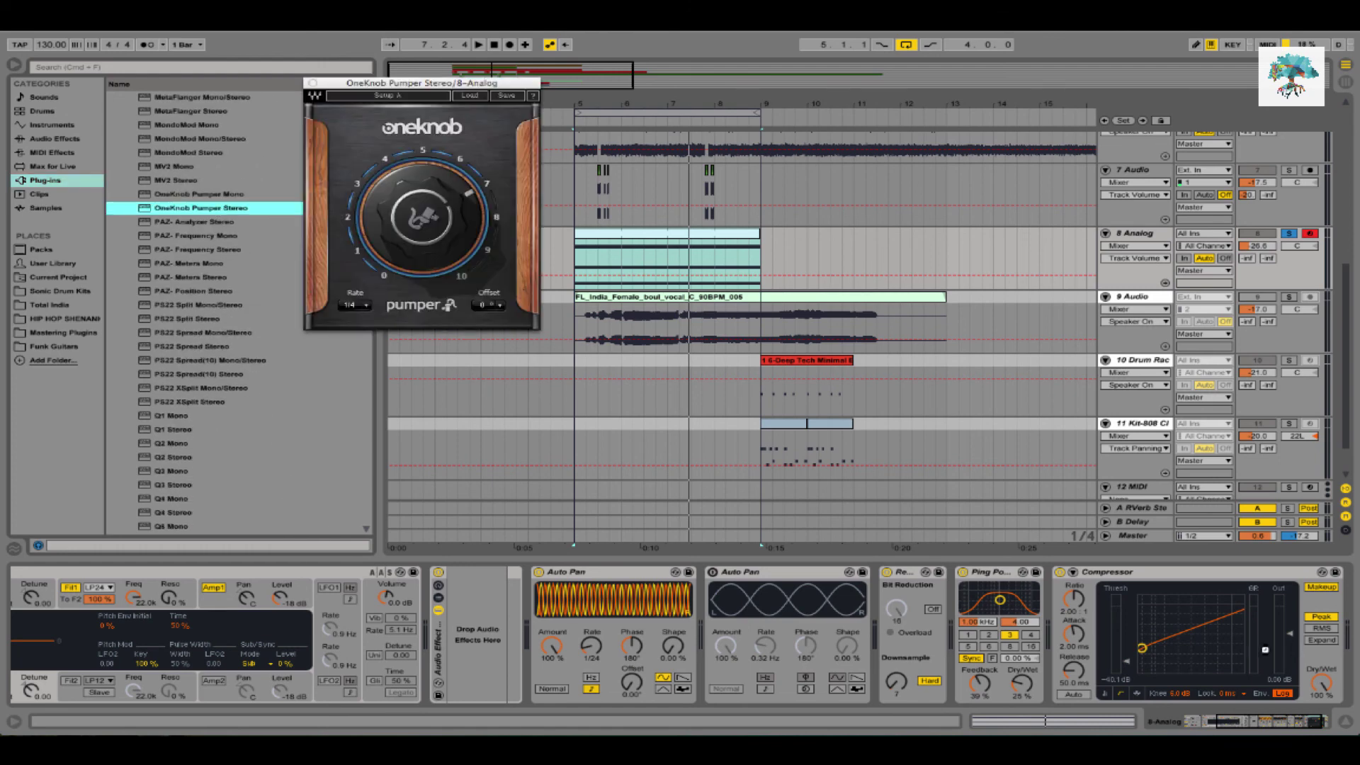
Close the Pumper plug-in window and insert a new MIDI track directly below 8 Analog
{"action": "key", "text": "space"}
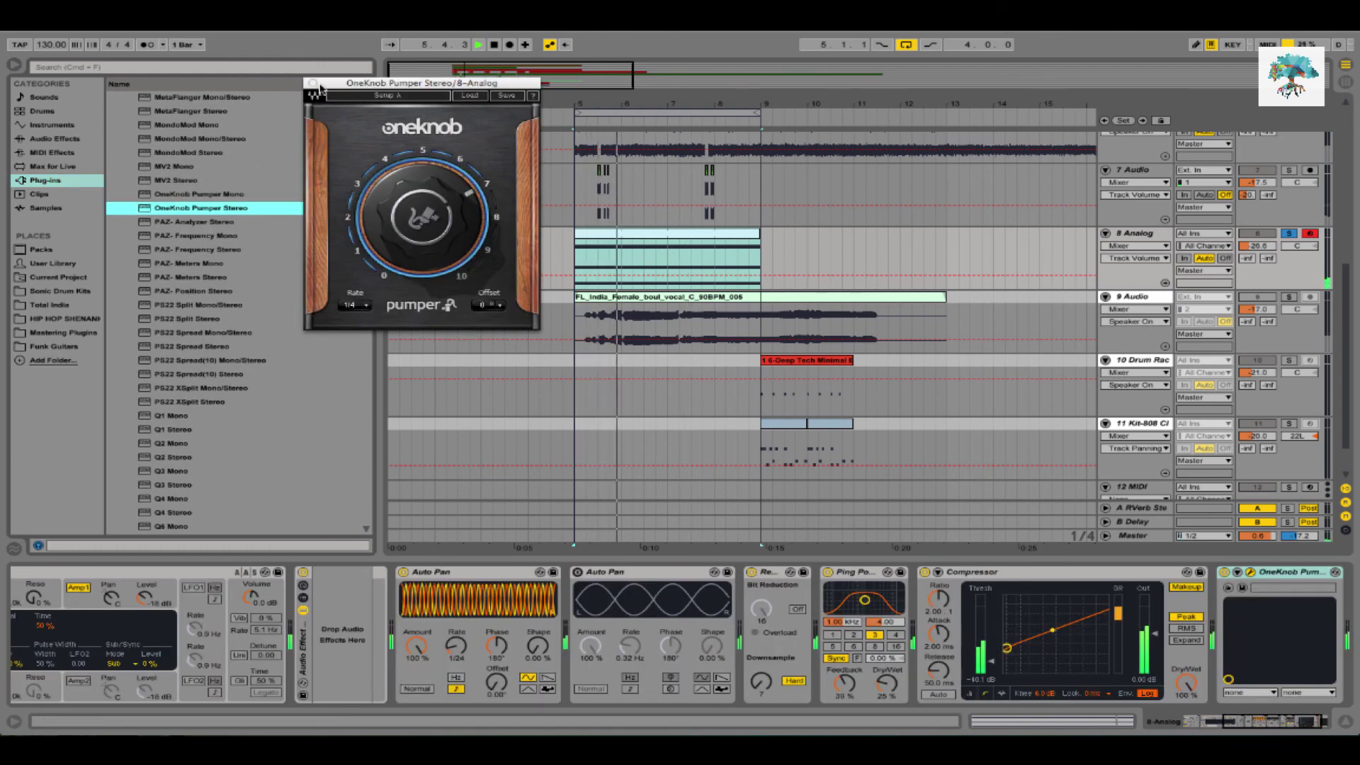
{"action": "key", "text": "super+alt+p"}
{"action": "scroll", "coordinate": [1123, 228], "scroll_direction": "up", "scroll_amount": 4}
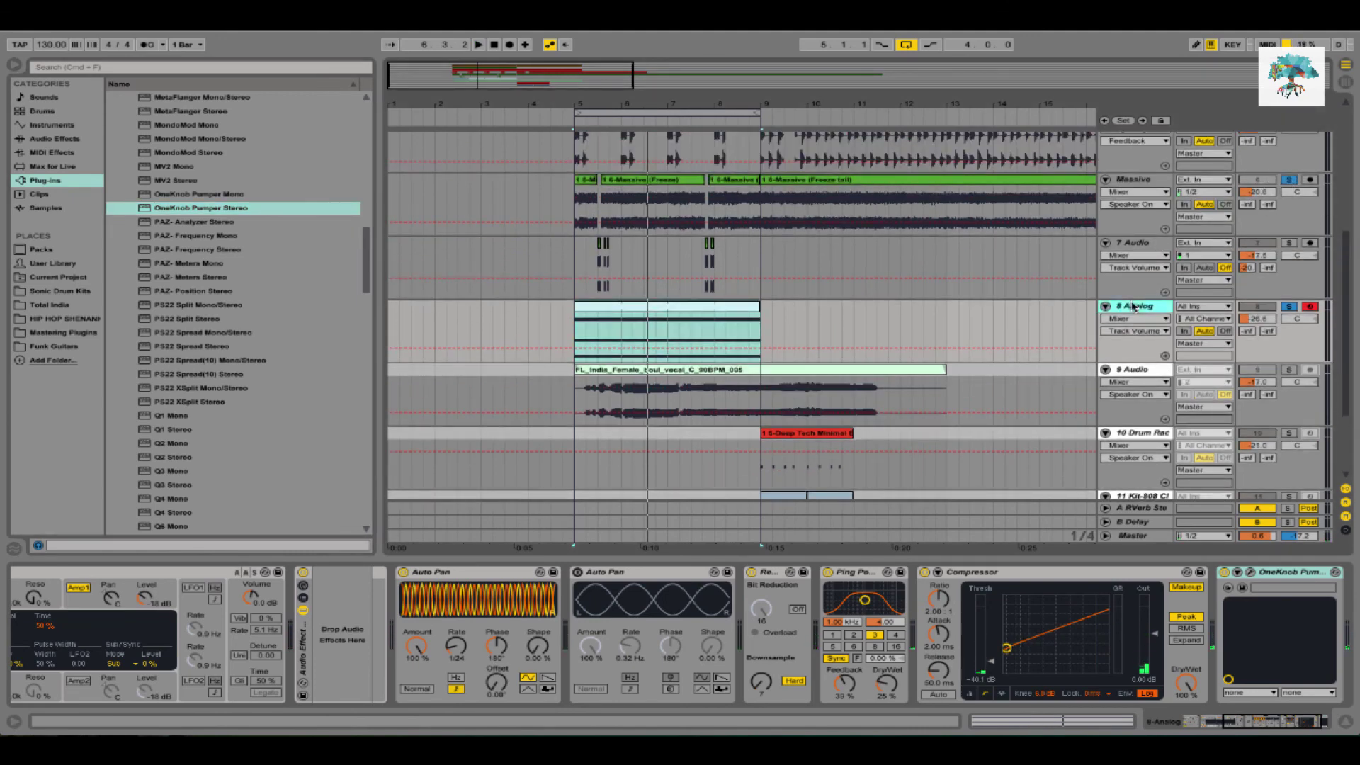
{"action": "key", "text": "super+shift+t"}
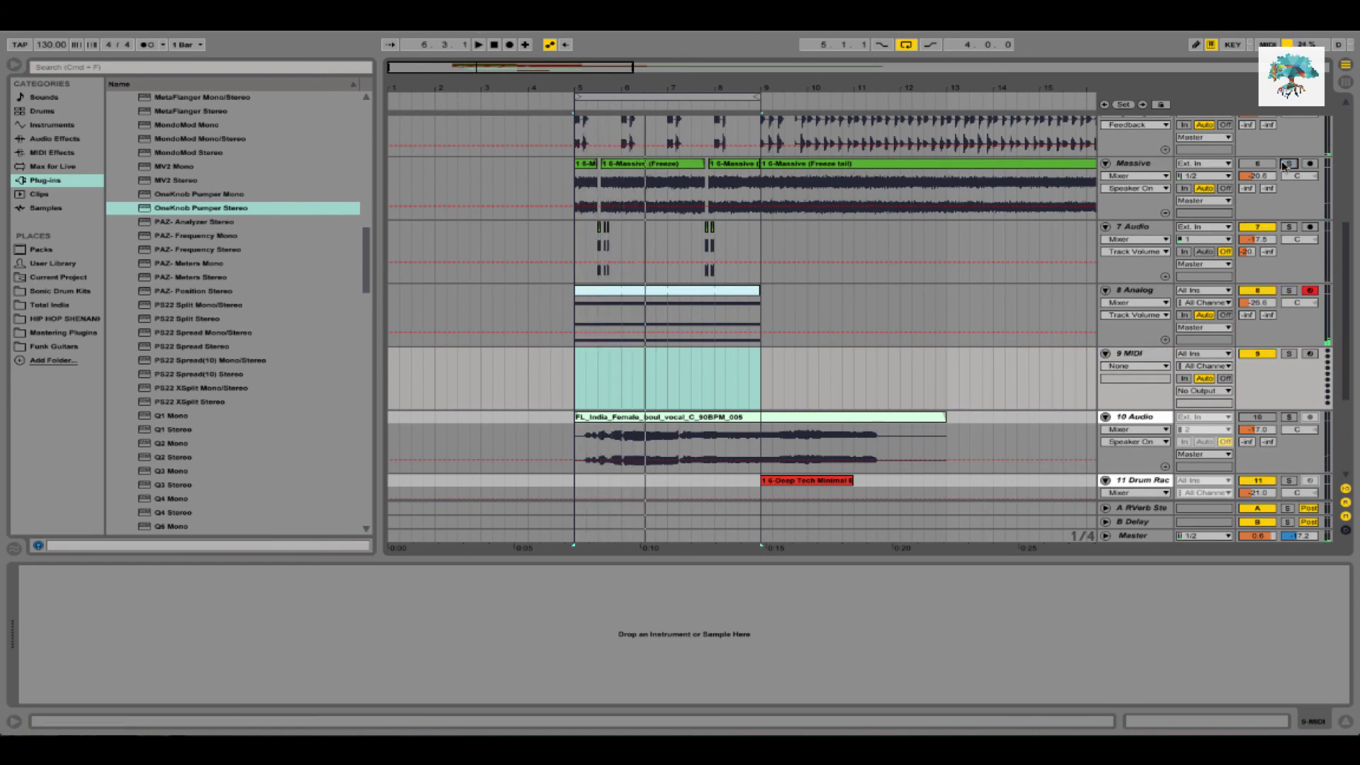
{"action": "scroll", "coordinate": [1273, 148], "scroll_direction": "up", "scroll_amount": 10}
{"action": "scroll", "coordinate": [1283, 166], "scroll_direction": "up", "scroll_amount": 1}
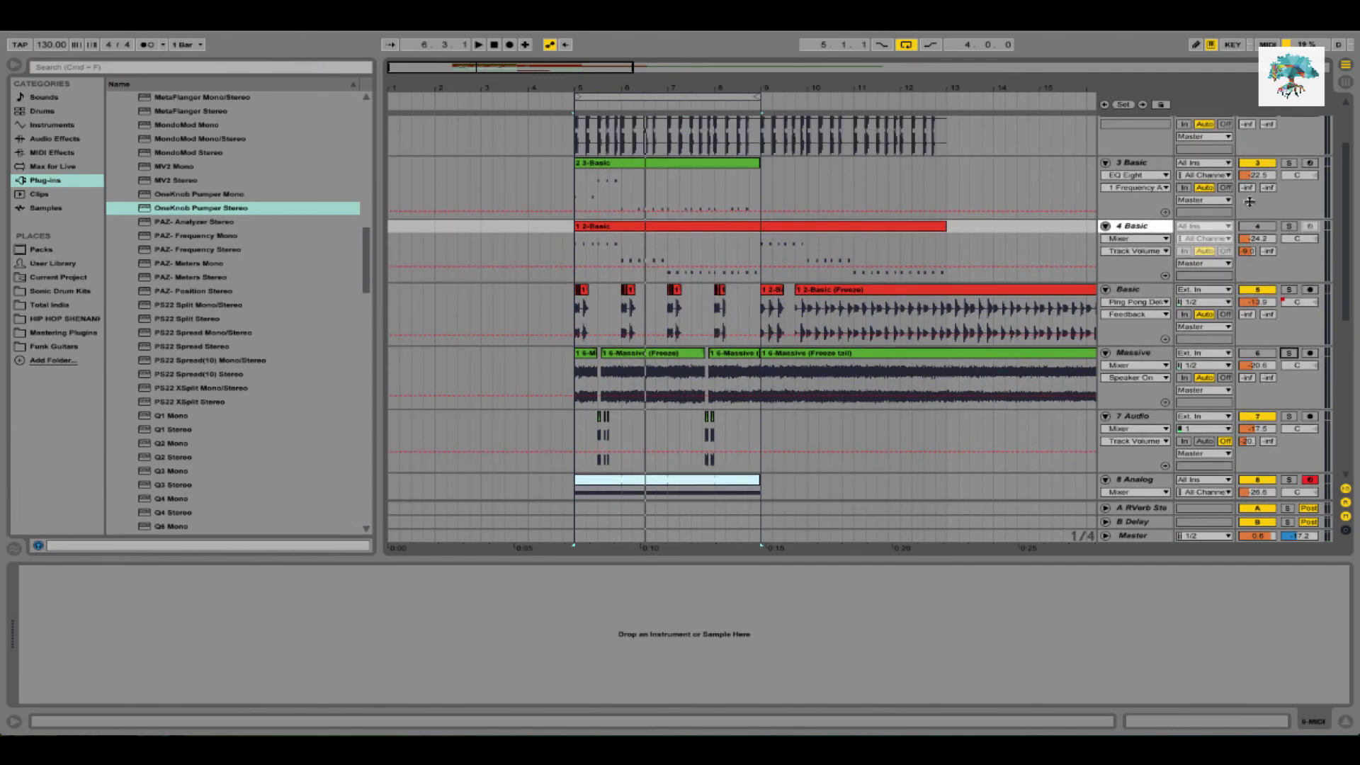
{"action": "scroll", "coordinate": [886, 310], "scroll_direction": "down", "scroll_amount": 9}
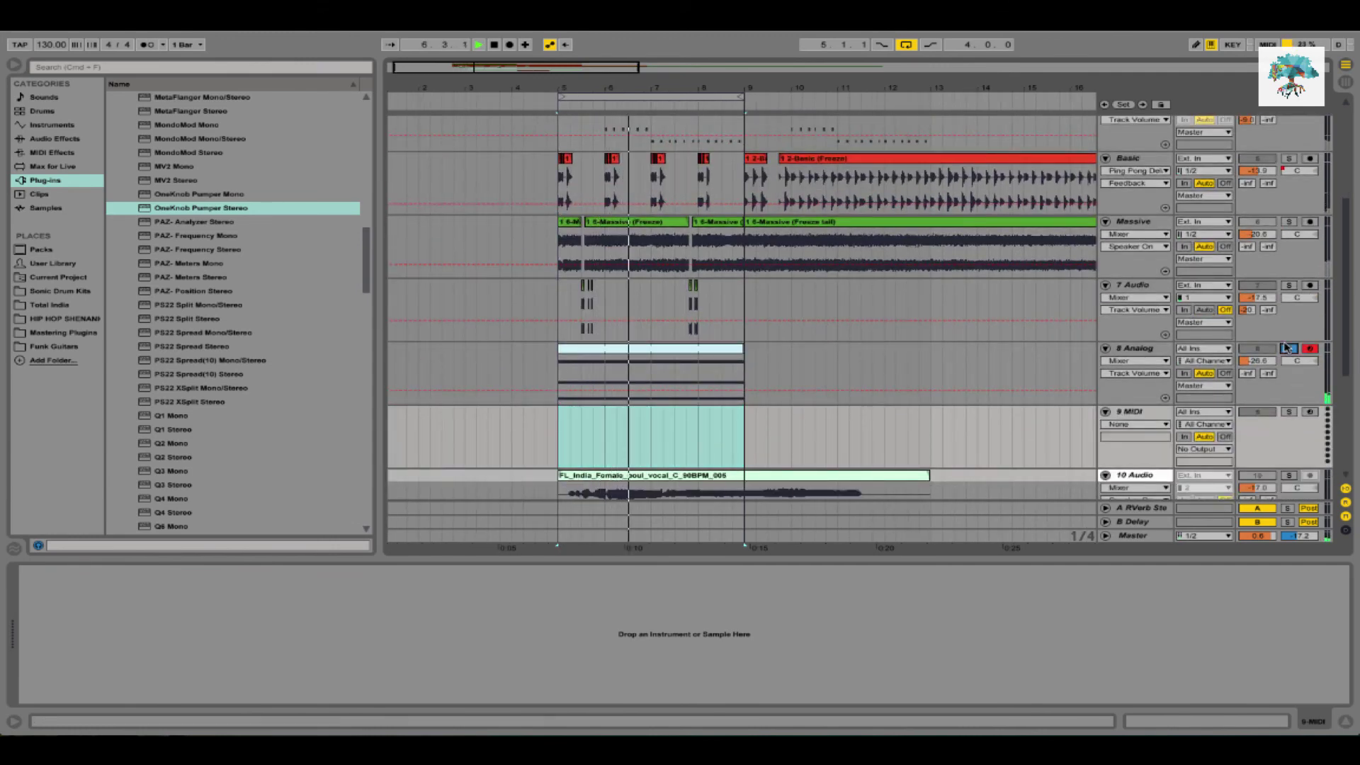
Unsolo 8 Analog, raise its track volume to about -22.3 dB during playback, and save the set
{"action": "key", "text": "super+s"}
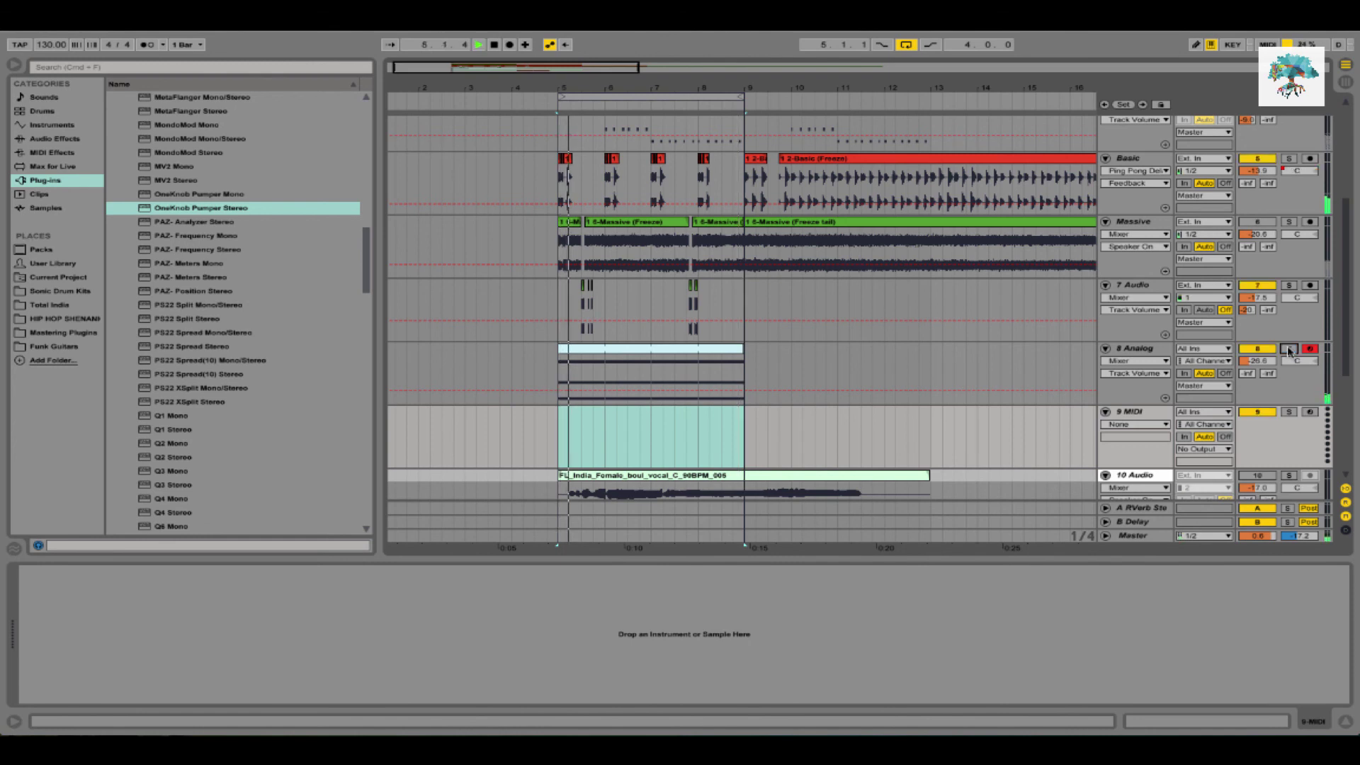
{"action": "left_click", "coordinate": [1254, 361]}
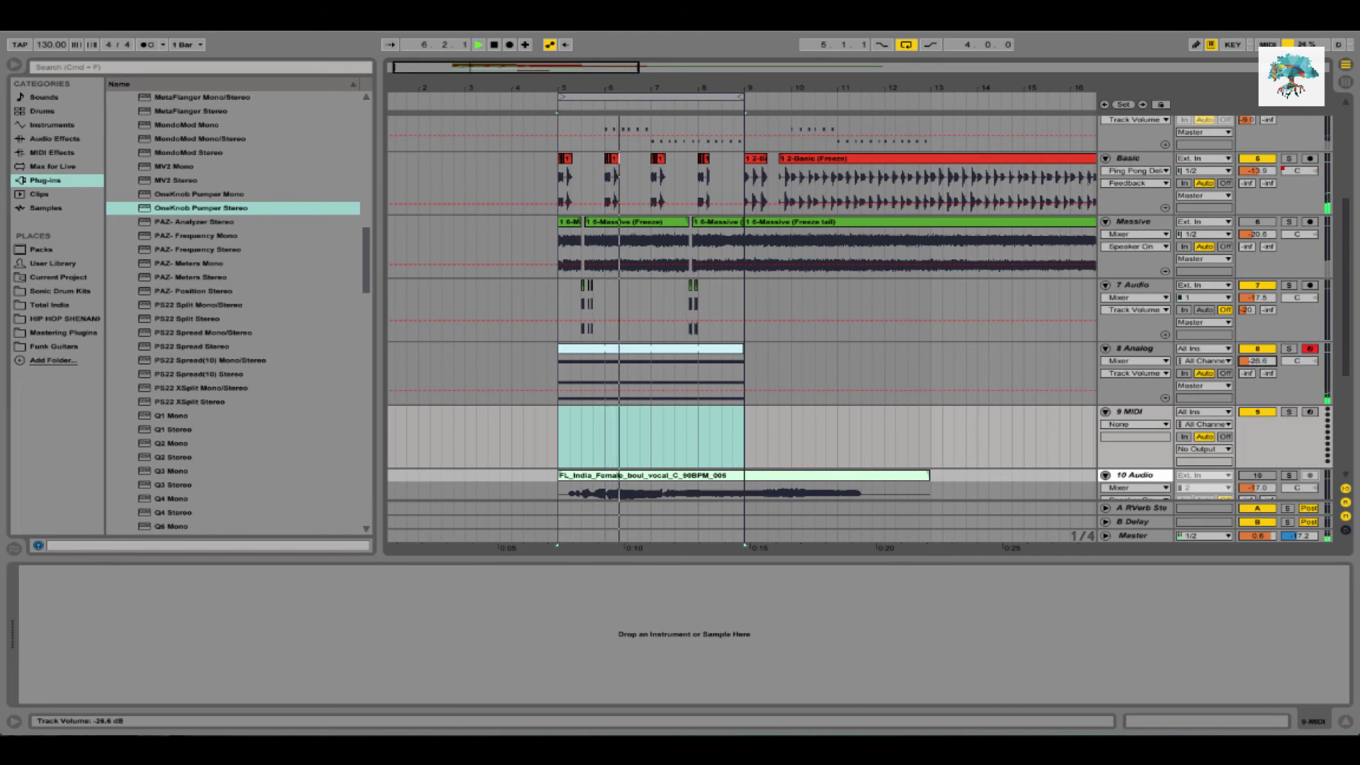
{"action": "left_click_drag", "start_coordinate": [1258, 365], "coordinate": [1257, 344]}
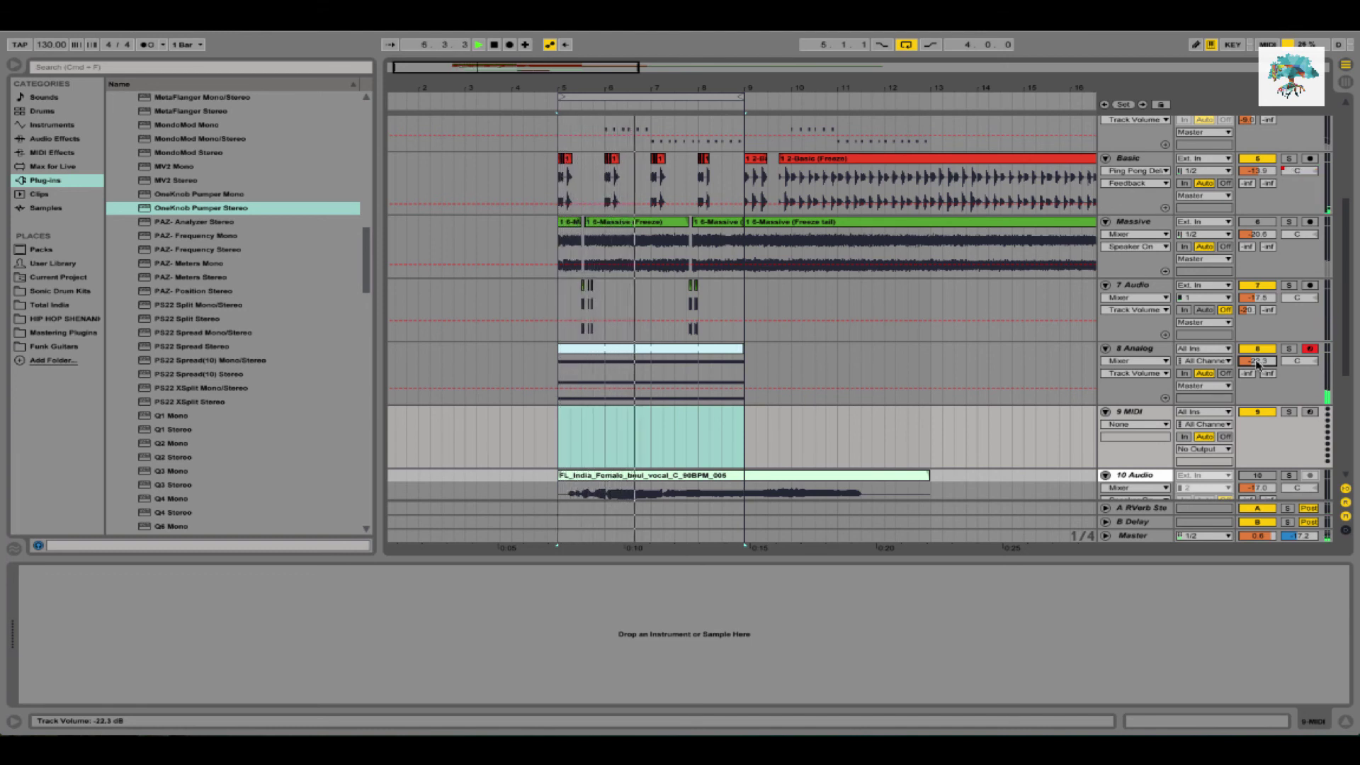
{"action": "key", "text": "super+s"}
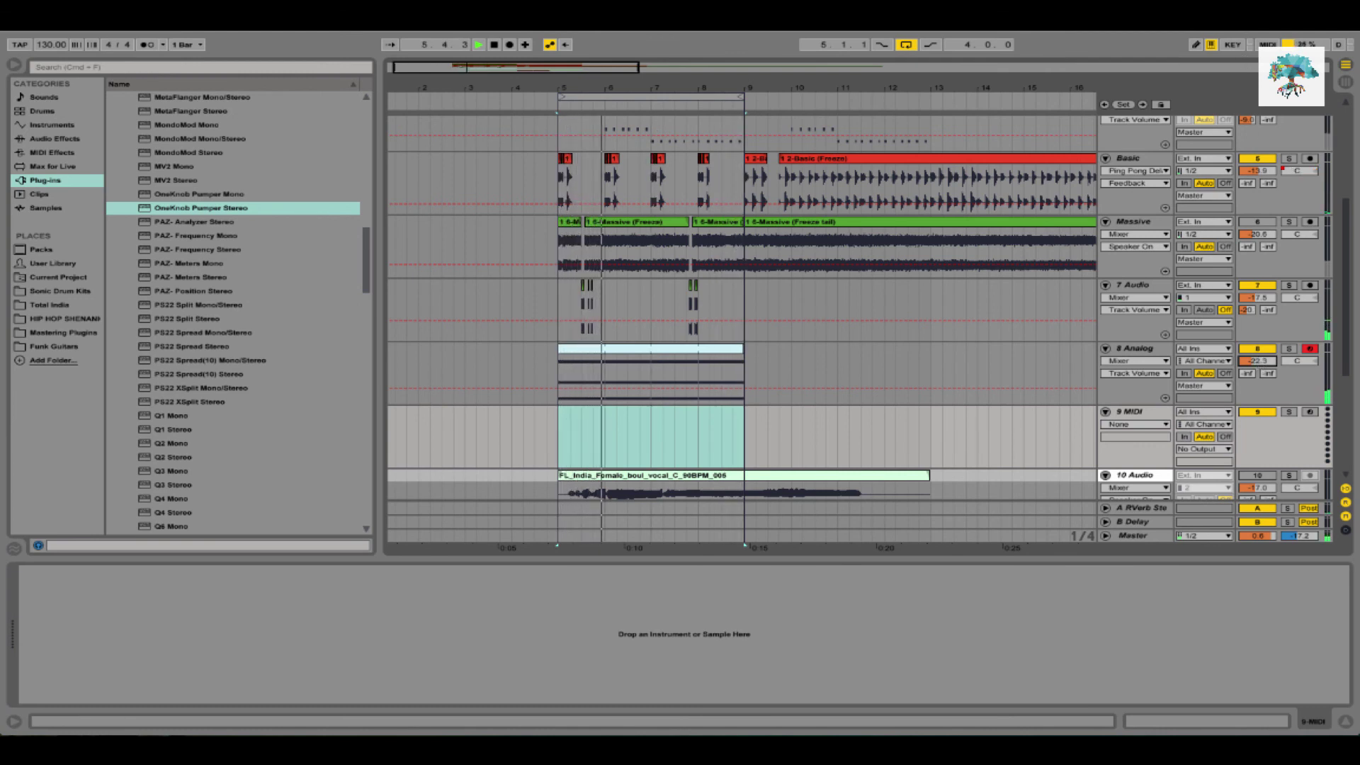
{"action": "key", "text": "space"}
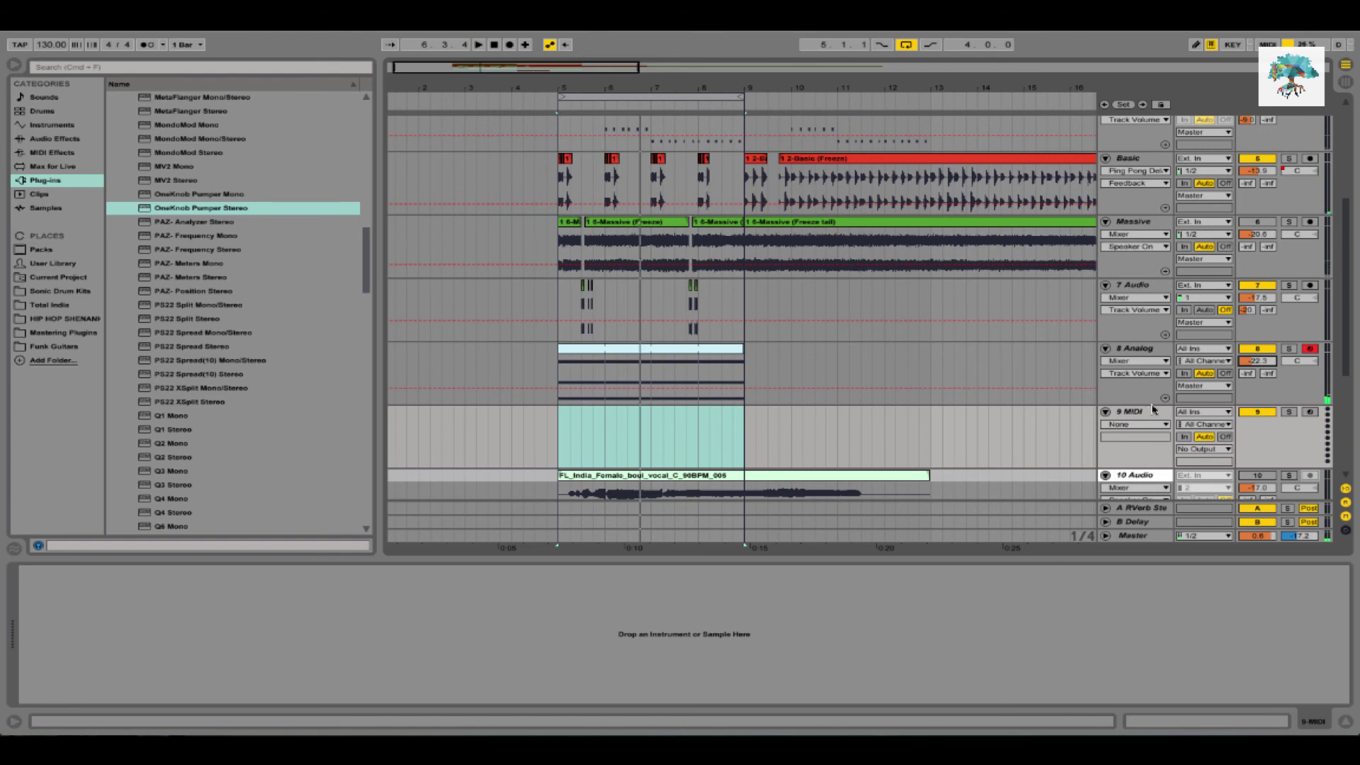
Load the Analog instrument onto the new MIDI track 9 and lower its track volume to about -16.8 dB
{"action": "left_click", "coordinate": [52, 125]}
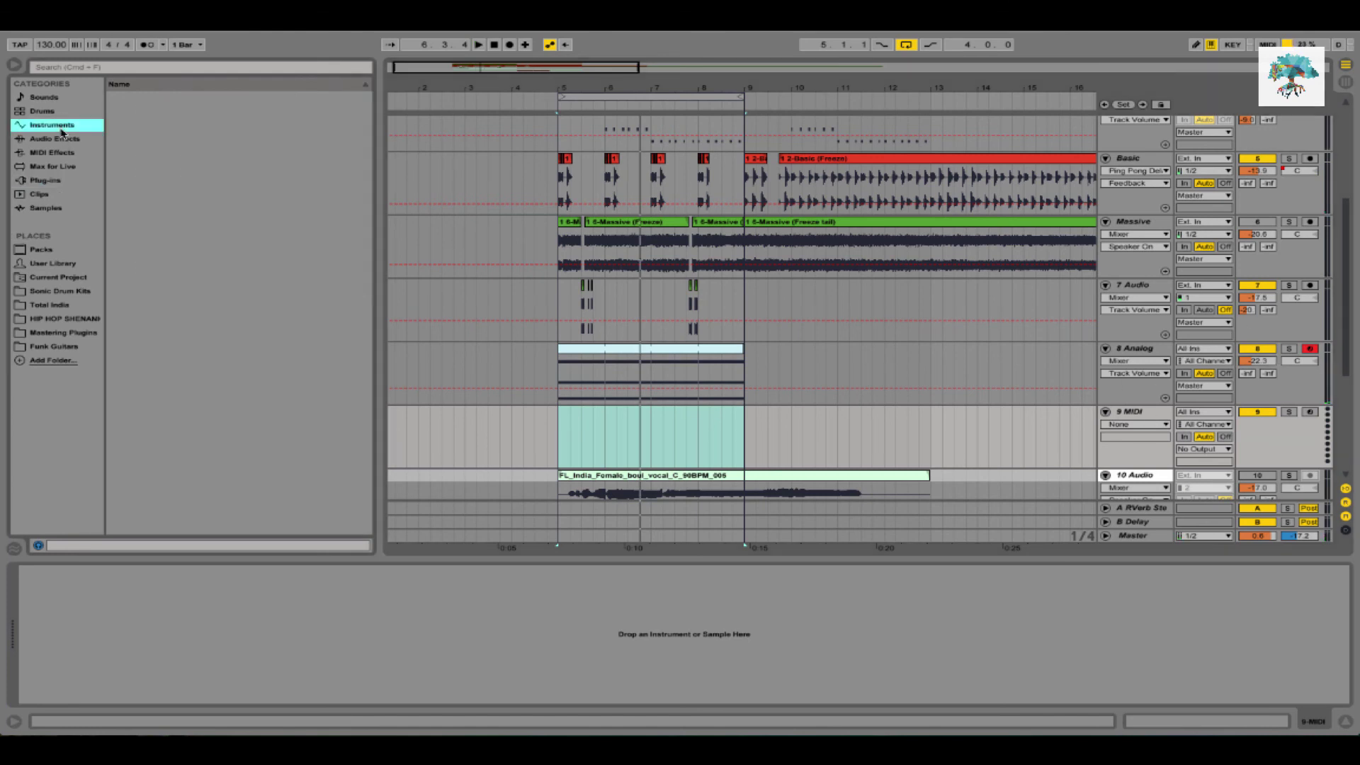
{"action": "left_click", "coordinate": [153, 100]}
{"action": "double_click", "coordinate": [153, 99]}
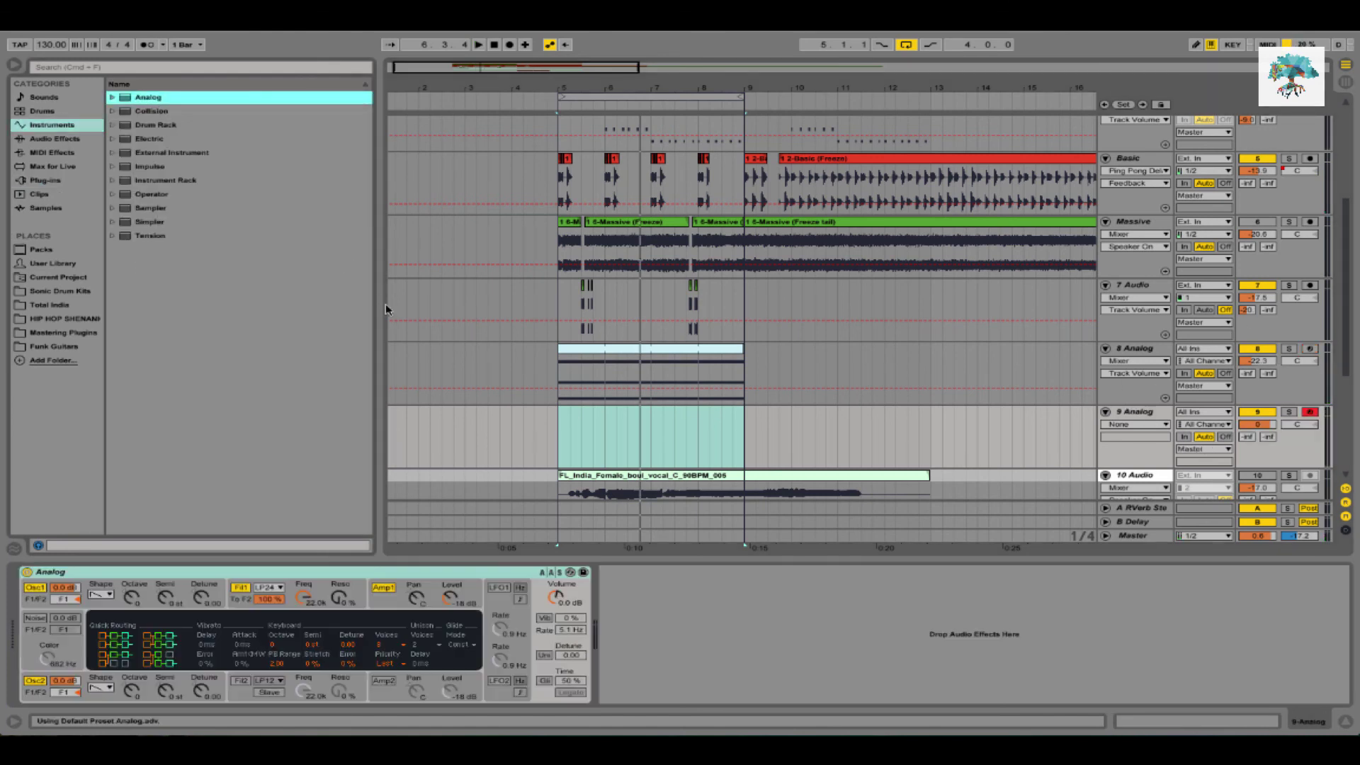
{"action": "left_click", "coordinate": [222, 578]}
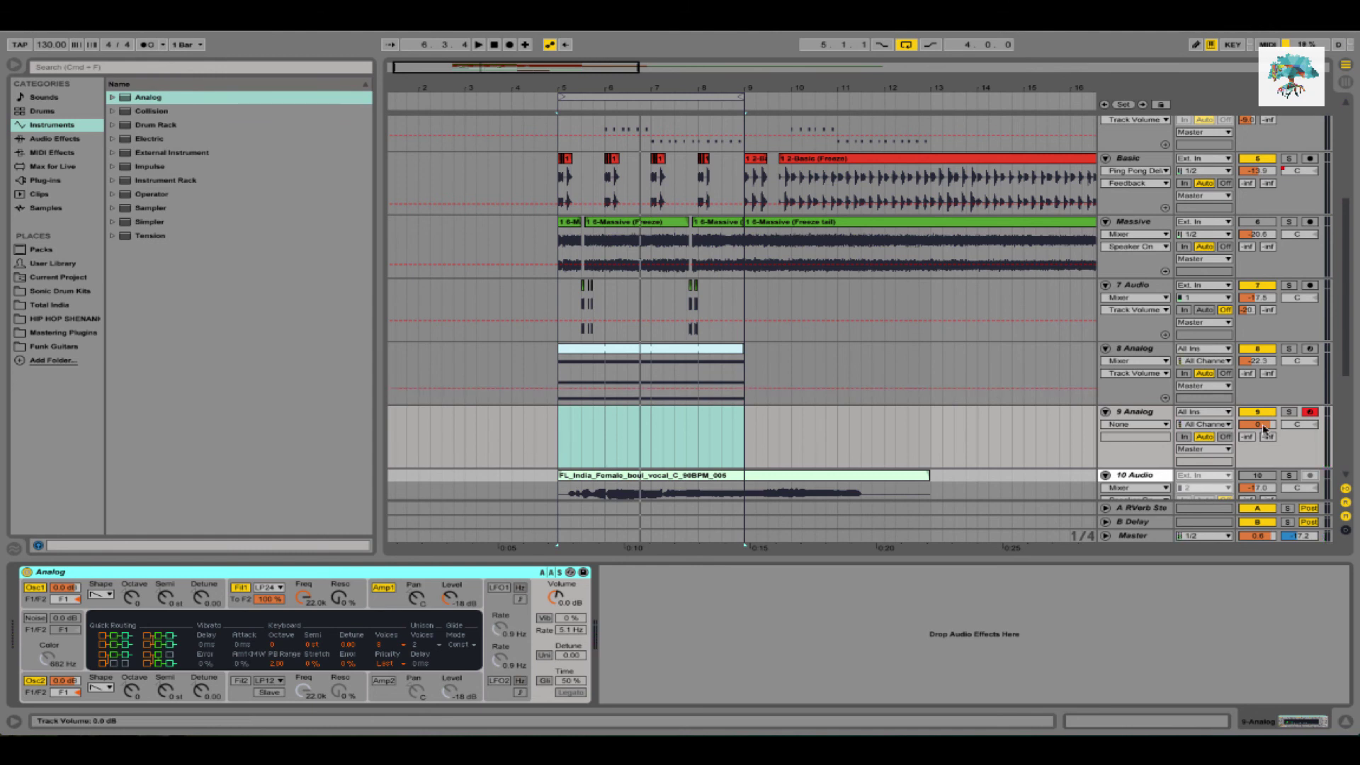
{"action": "left_click_drag", "start_coordinate": [1262, 425], "coordinate": [1262, 462]}
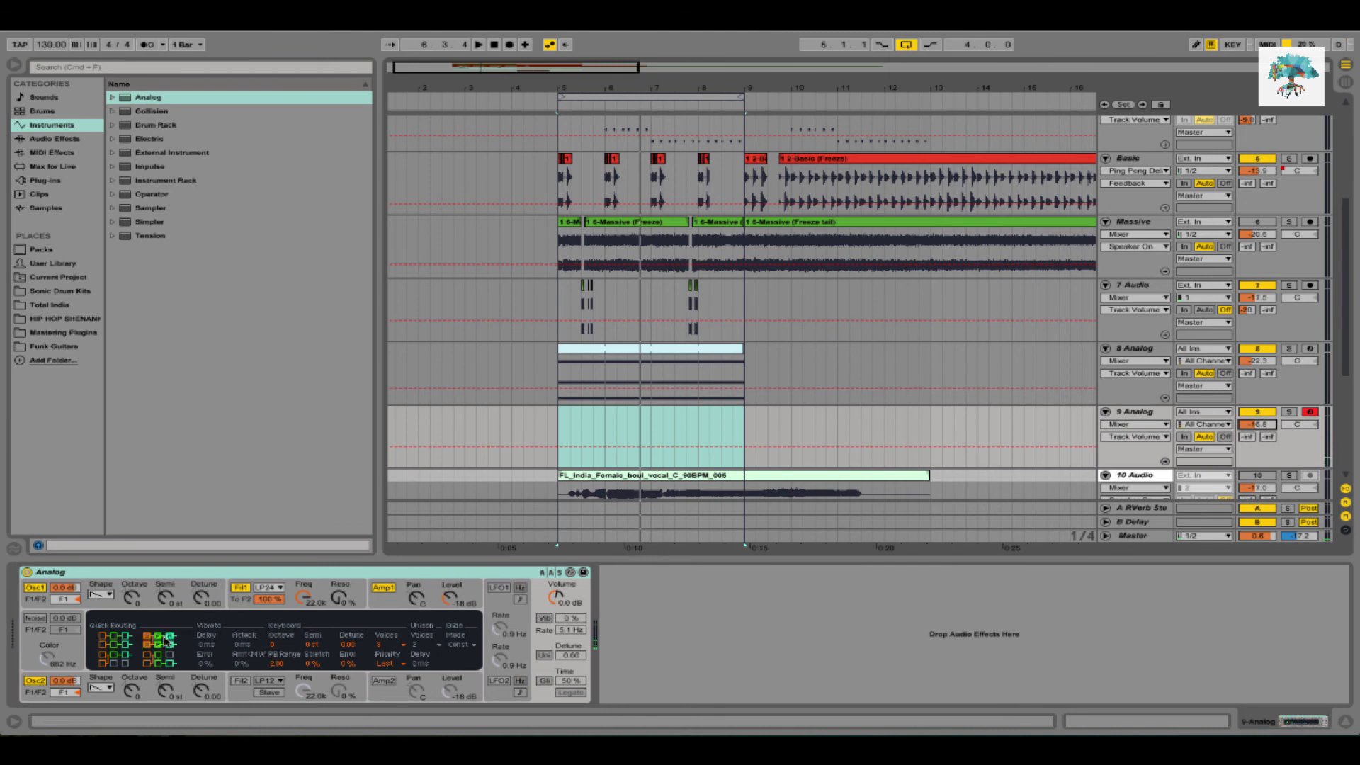
Lower the first filter's frequency in 9 Analog to about 974 Hz
{"action": "left_click", "coordinate": [332, 585]}
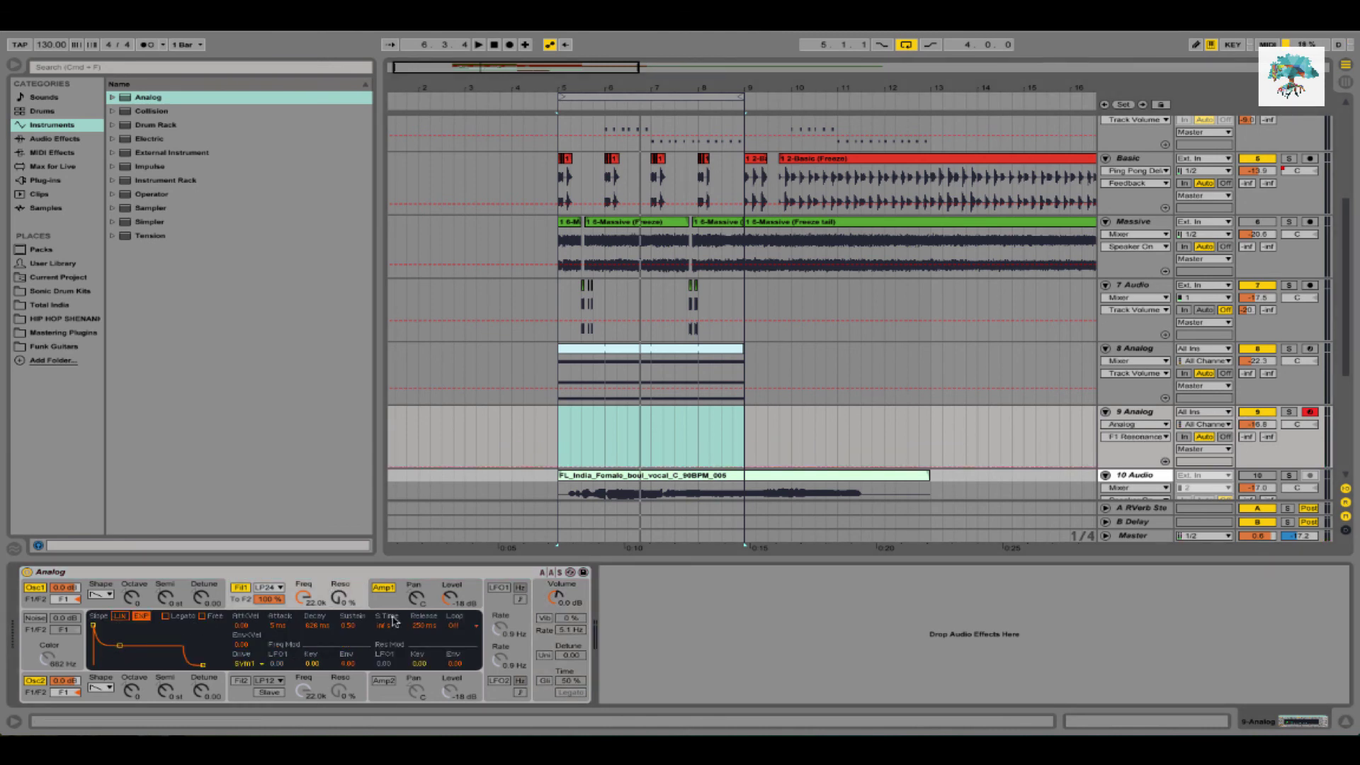
{"action": "left_click", "coordinate": [413, 590]}
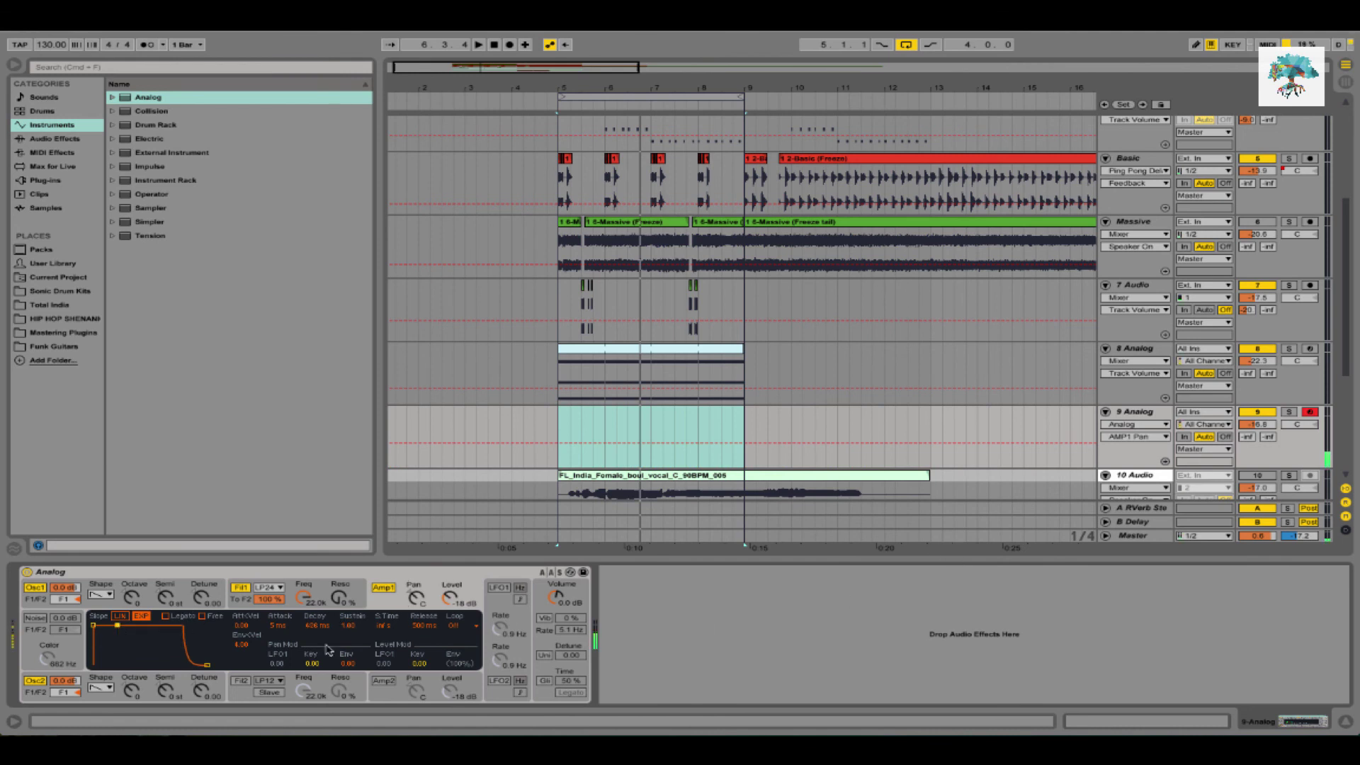
{"action": "left_click", "coordinate": [304, 592]}
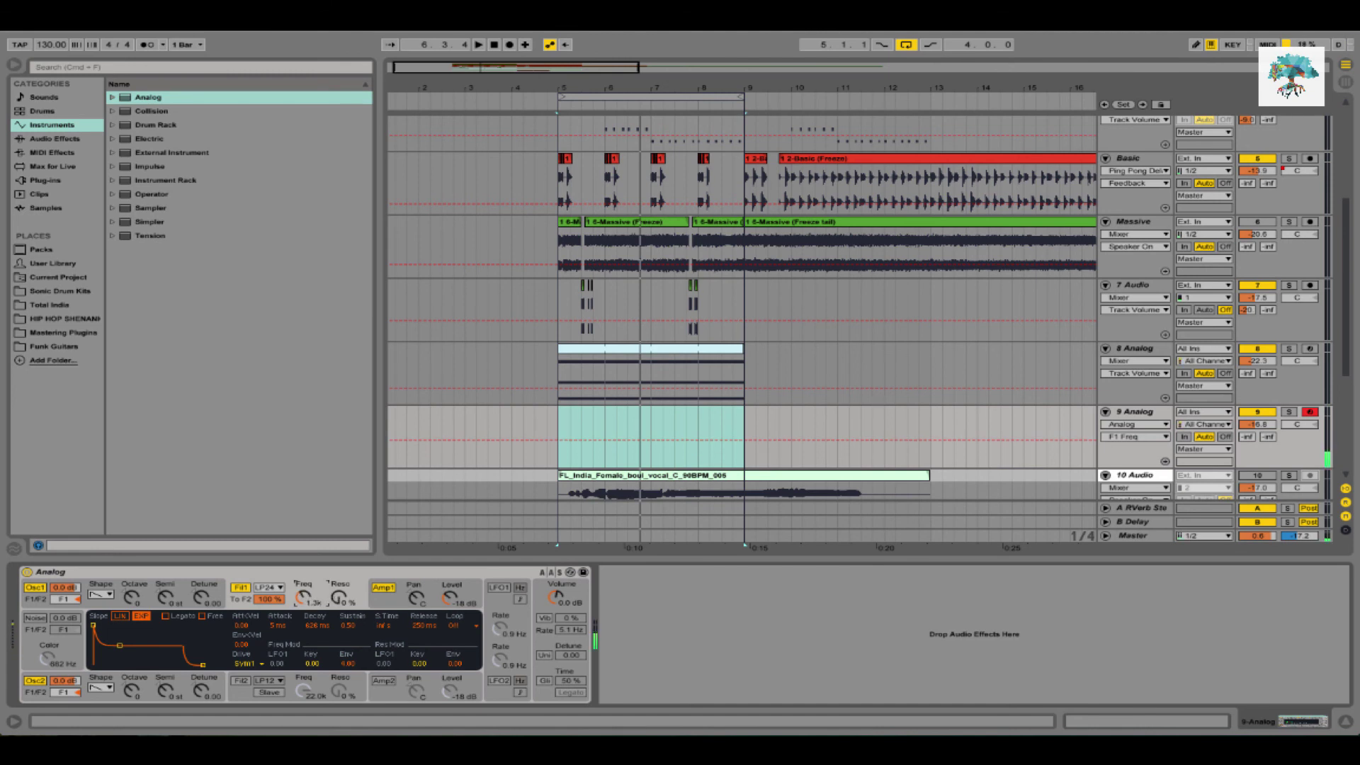
{"action": "mouse_move", "coordinate": [304, 592]}
{"action": "left_mouse_down"}
{"action": "mouse_move", "coordinate": [304, 578]}
{"action": "mouse_move", "coordinate": [302, 600]}
{"action": "left_mouse_up"}
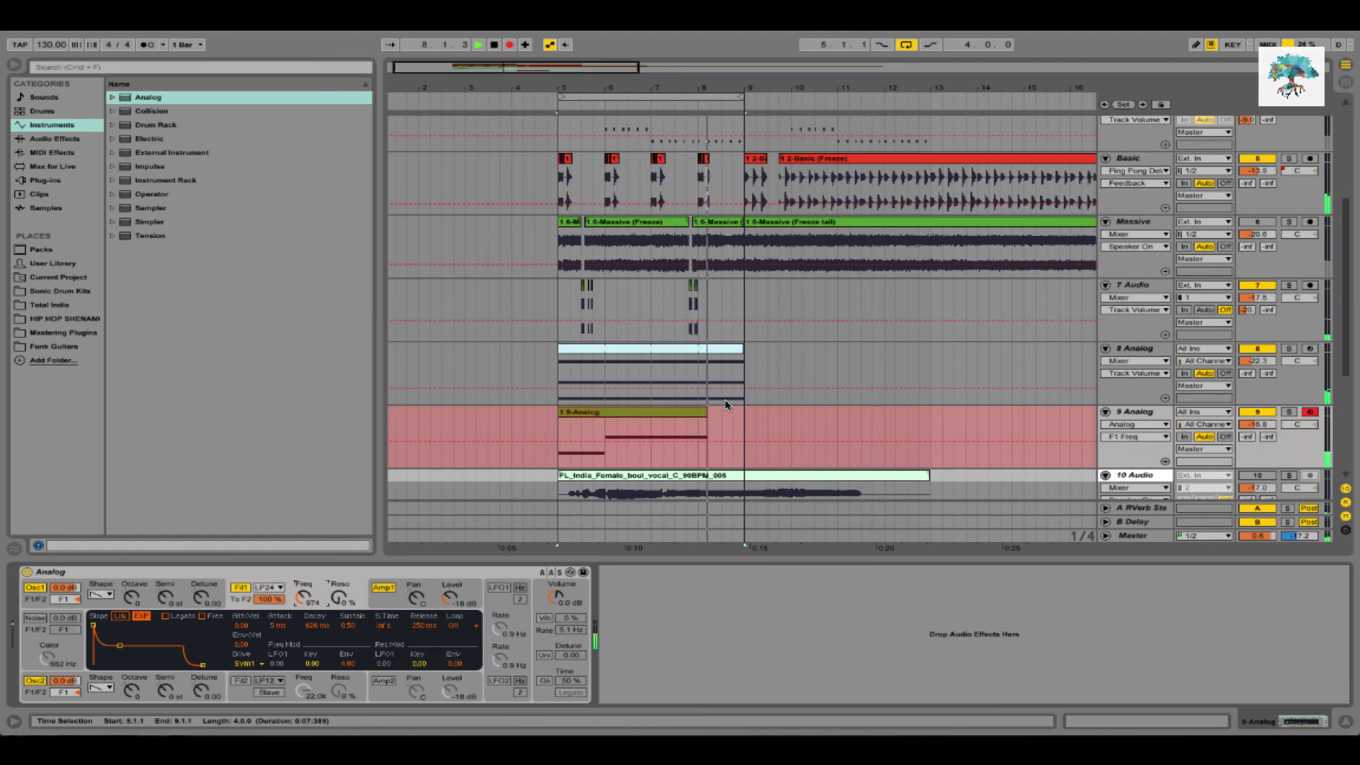
Finish recording the two-note 9 Analog clip over bars 5 to 8 and select all its notes in the clip editor
{"action": "key", "text": "space"}
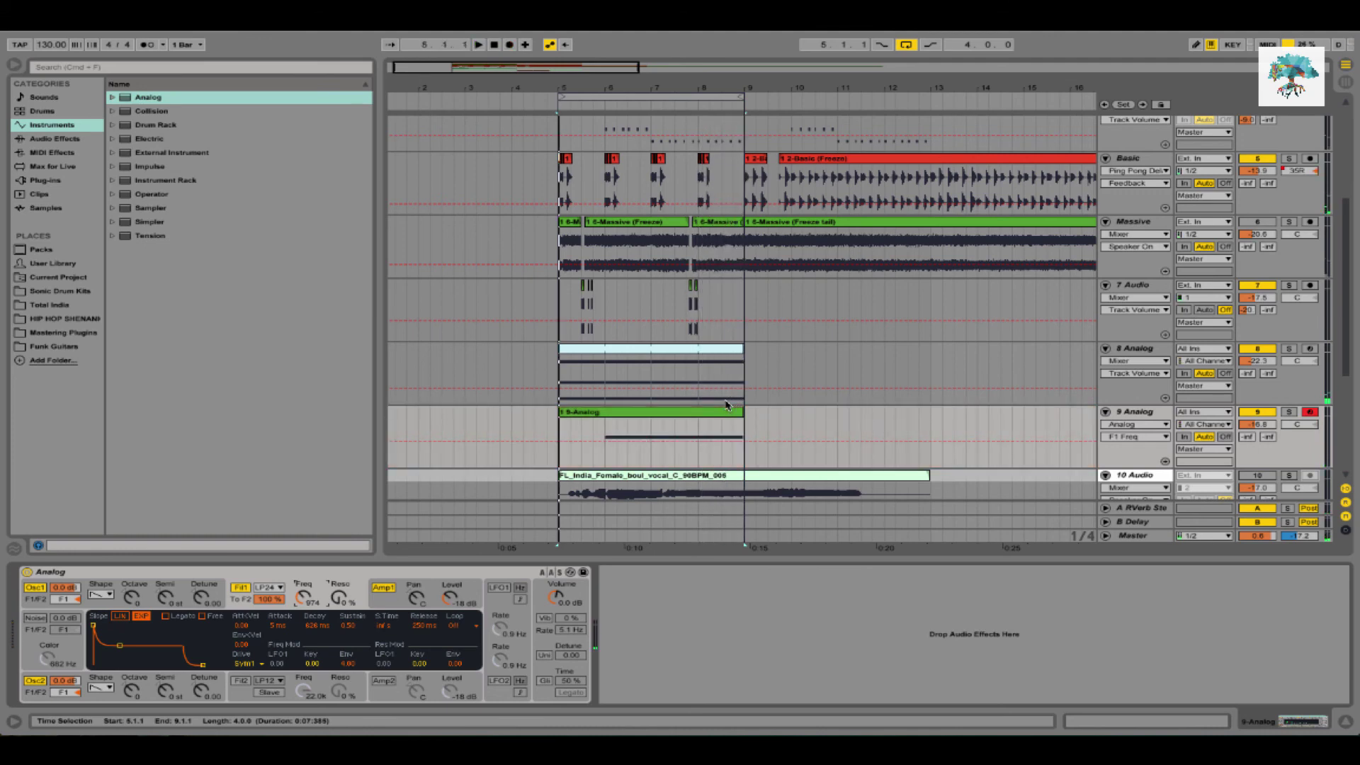
{"action": "double_click", "coordinate": [717, 412]}
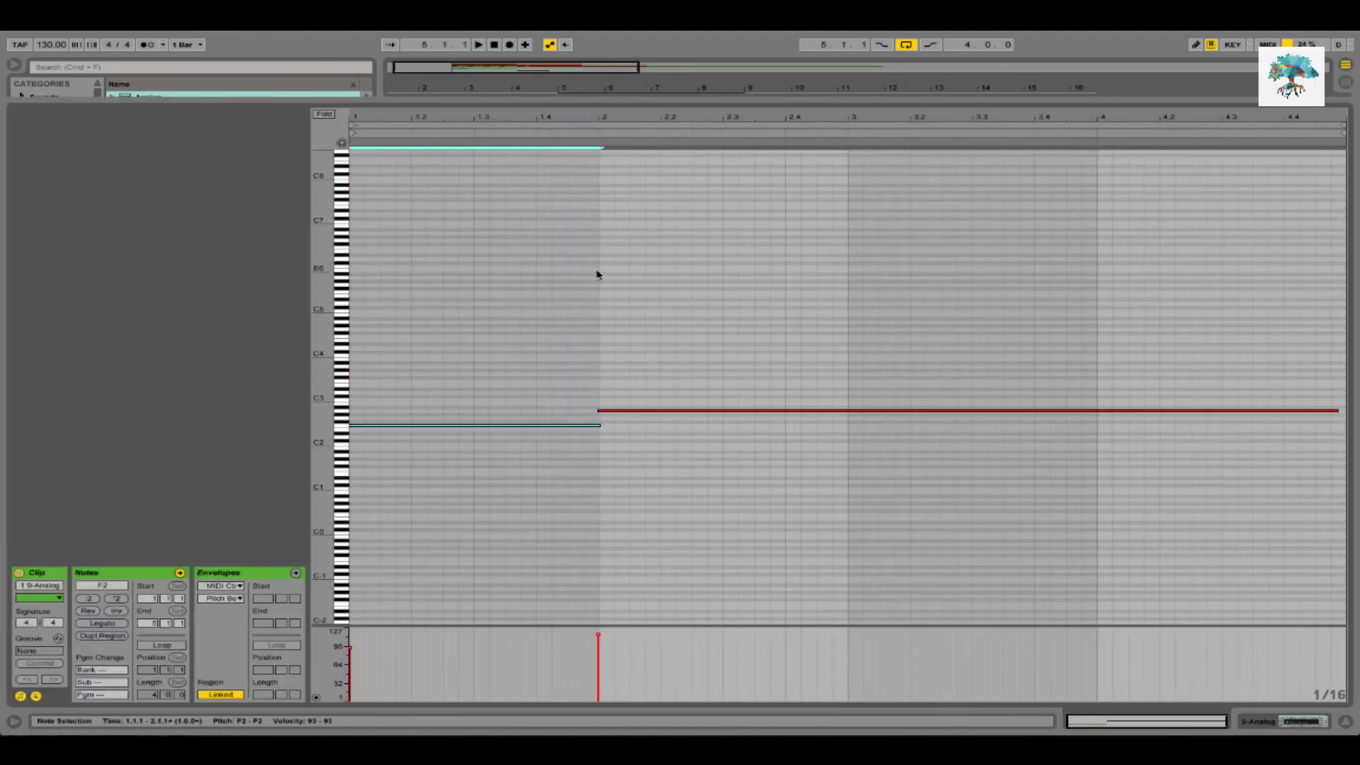
{"action": "key", "text": "super+a"}
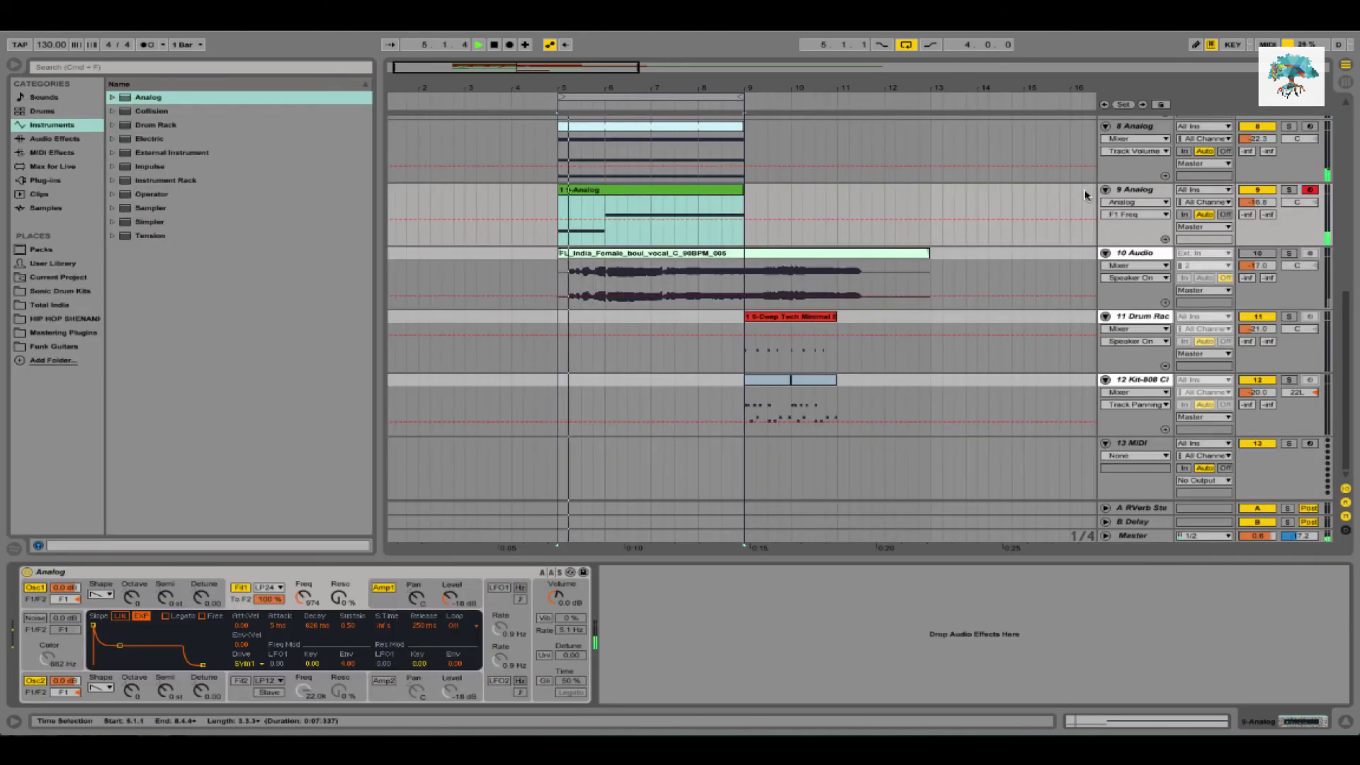
Solo 9 Analog, tune its second oscillator up to 7 semitones, then unsolo the track and save the set
{"action": "left_click", "coordinate": [1289, 190]}
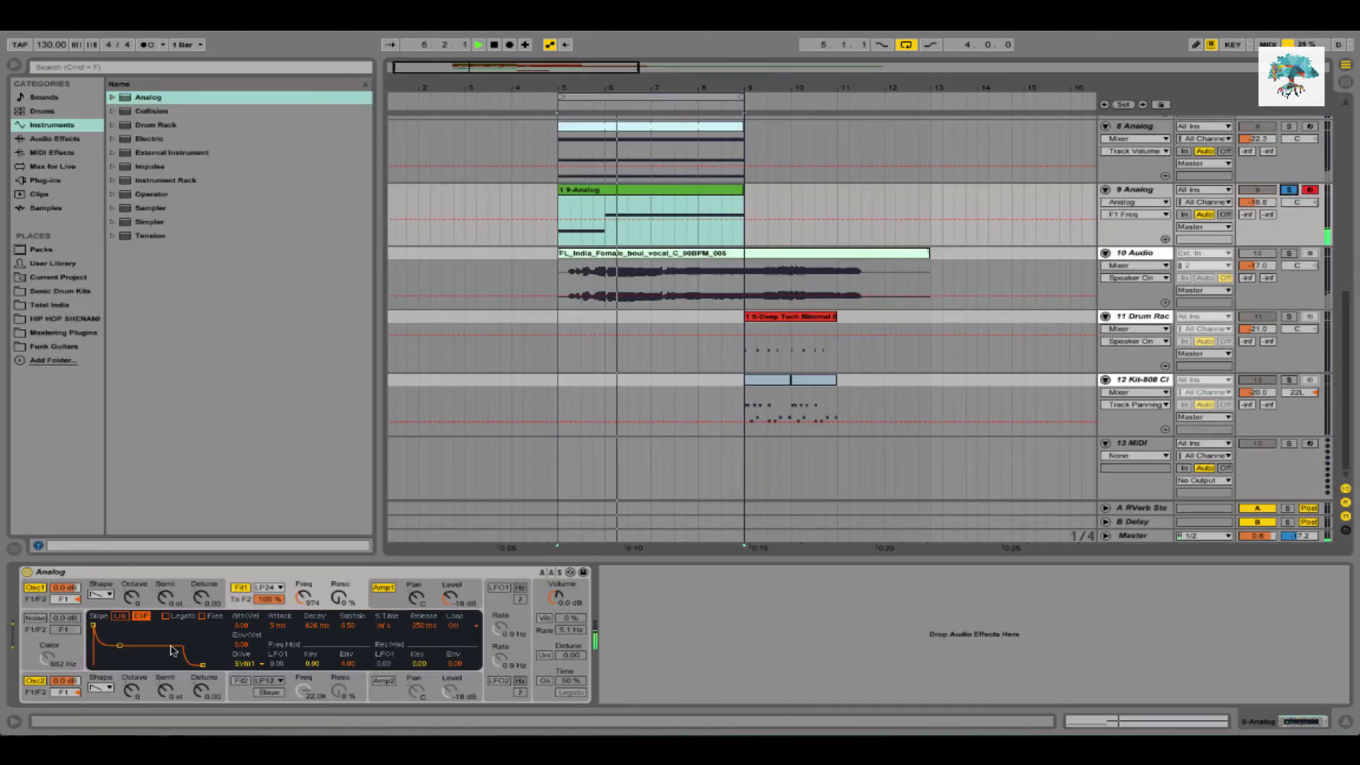
{"action": "left_click_drag", "start_coordinate": [165, 691], "coordinate": [165, 681]}
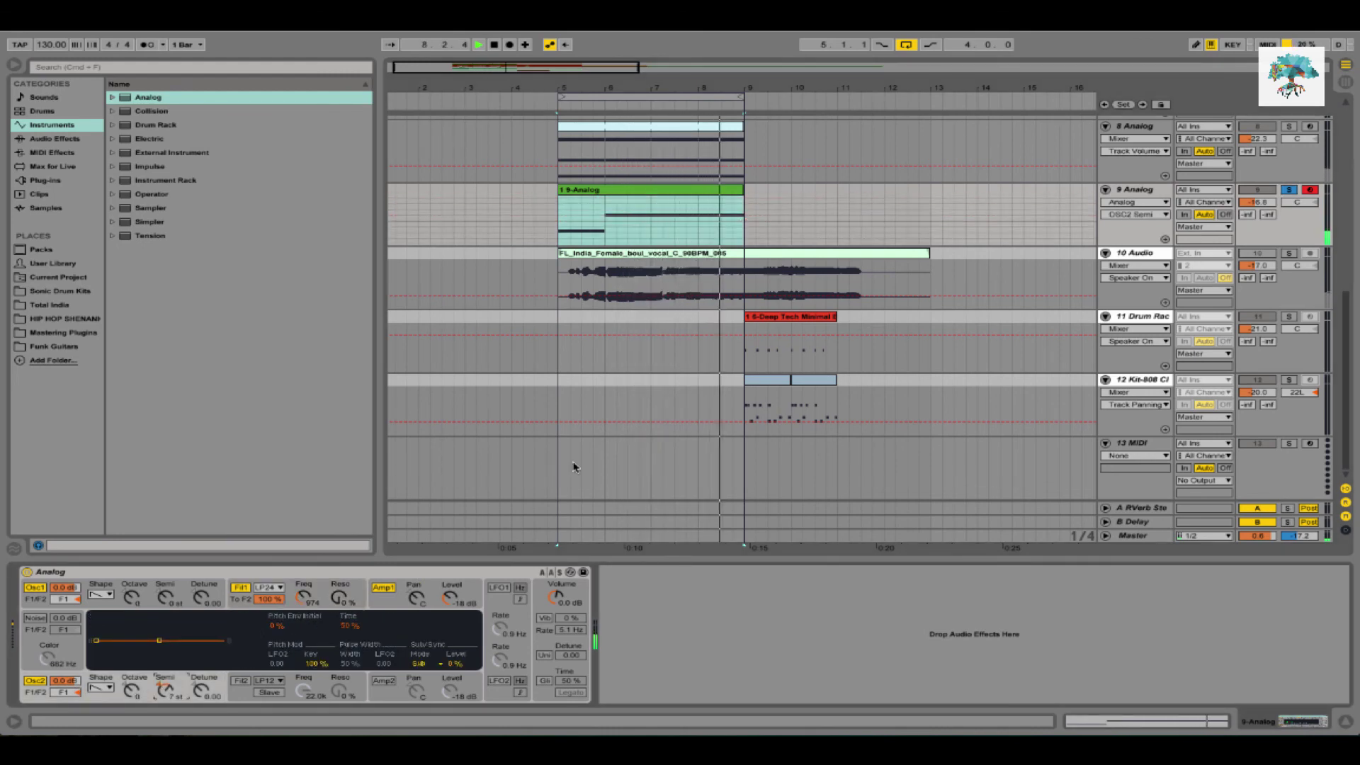
{"action": "scroll", "coordinate": [956, 340], "scroll_direction": "up", "scroll_amount": 3}
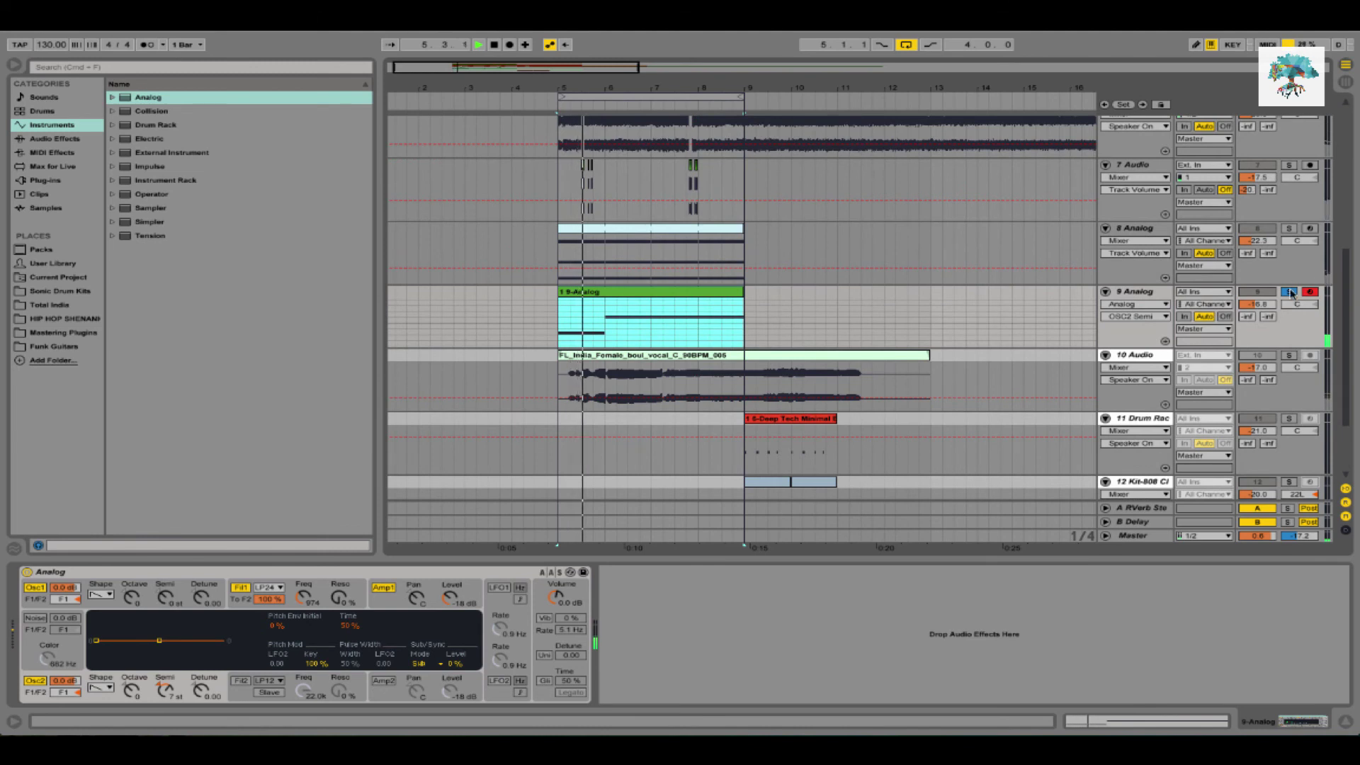
{"action": "left_click", "coordinate": [1289, 291]}
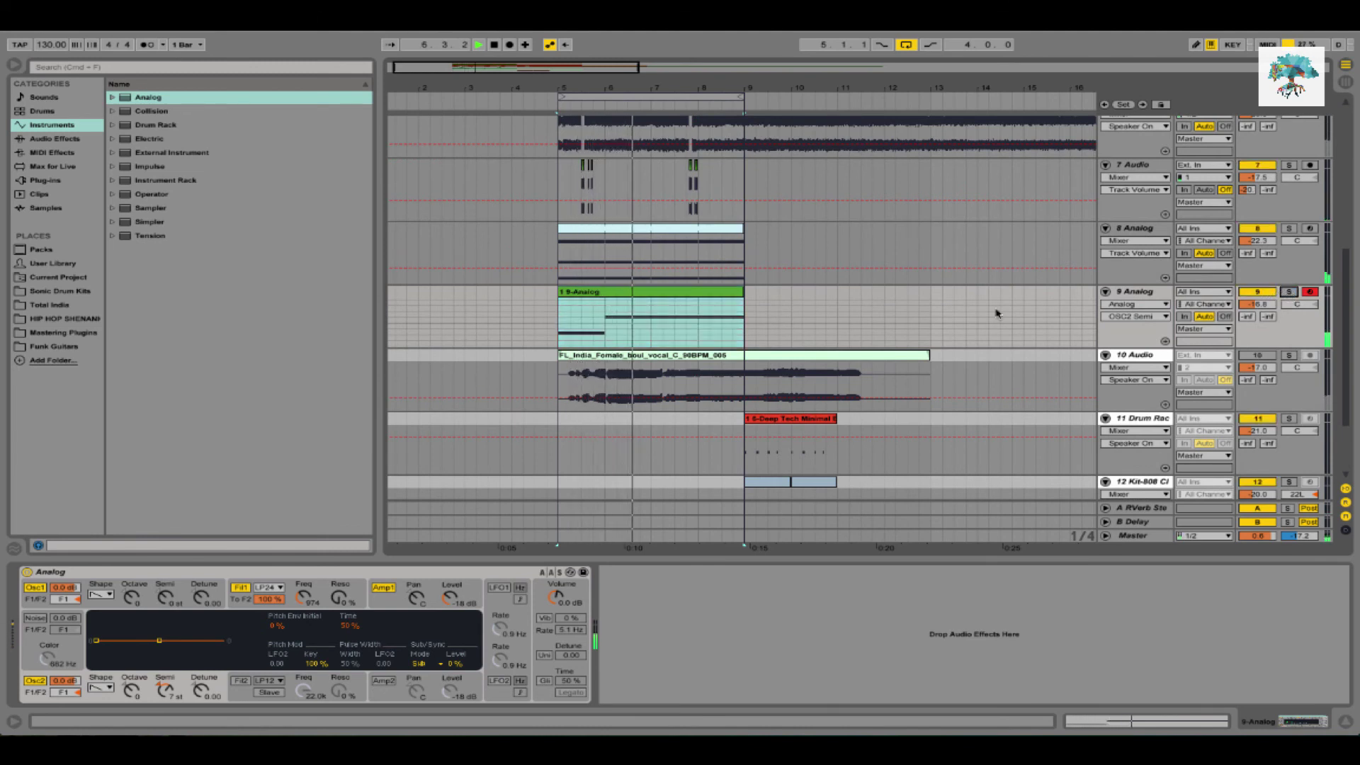
{"action": "key", "text": "super+s"}
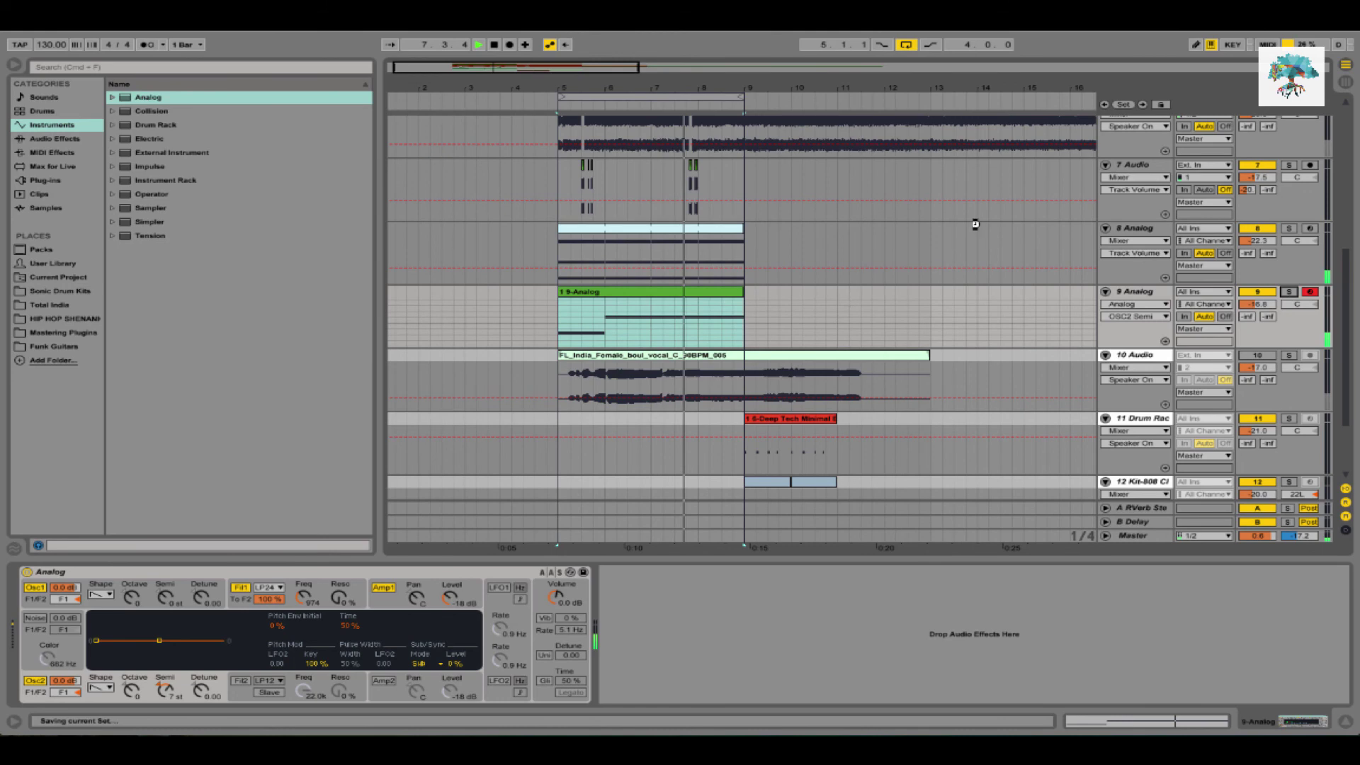
Solo 9 Analog and add the OneKnob Pumper Stereo plug-in after its Analog instrument
{"action": "scroll", "coordinate": [976, 225], "scroll_direction": "up", "scroll_amount": 2}
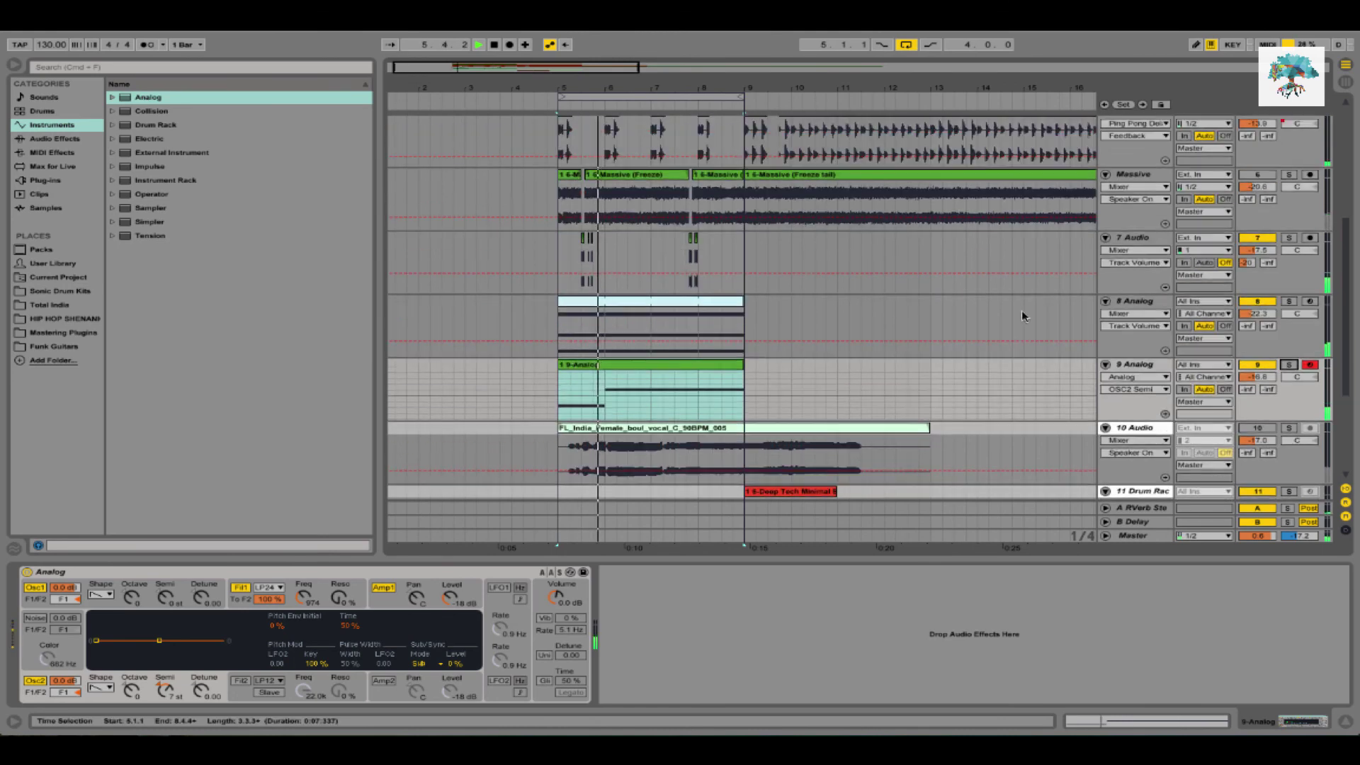
{"action": "left_click", "coordinate": [1289, 364]}
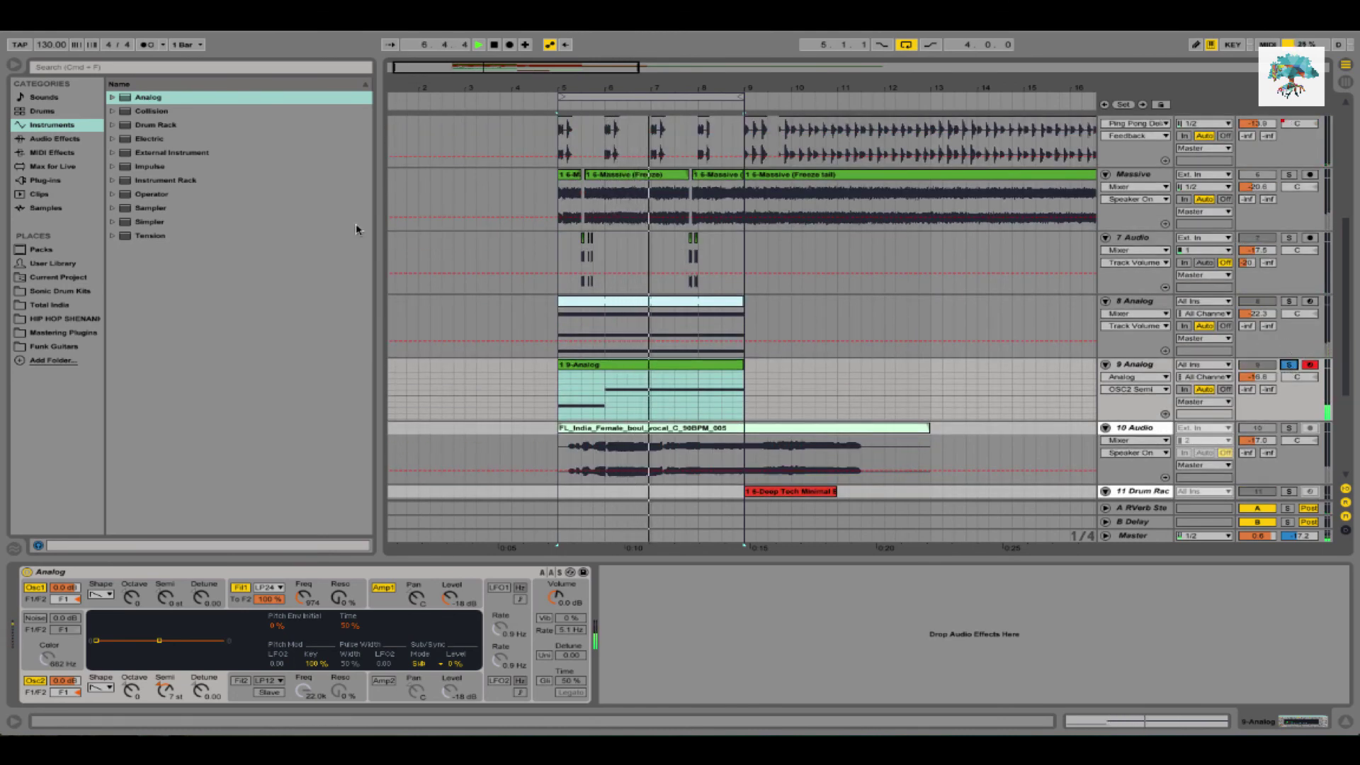
{"action": "left_click", "coordinate": [53, 179]}
{"action": "scroll", "coordinate": [184, 223], "scroll_direction": "up", "scroll_amount": 3}
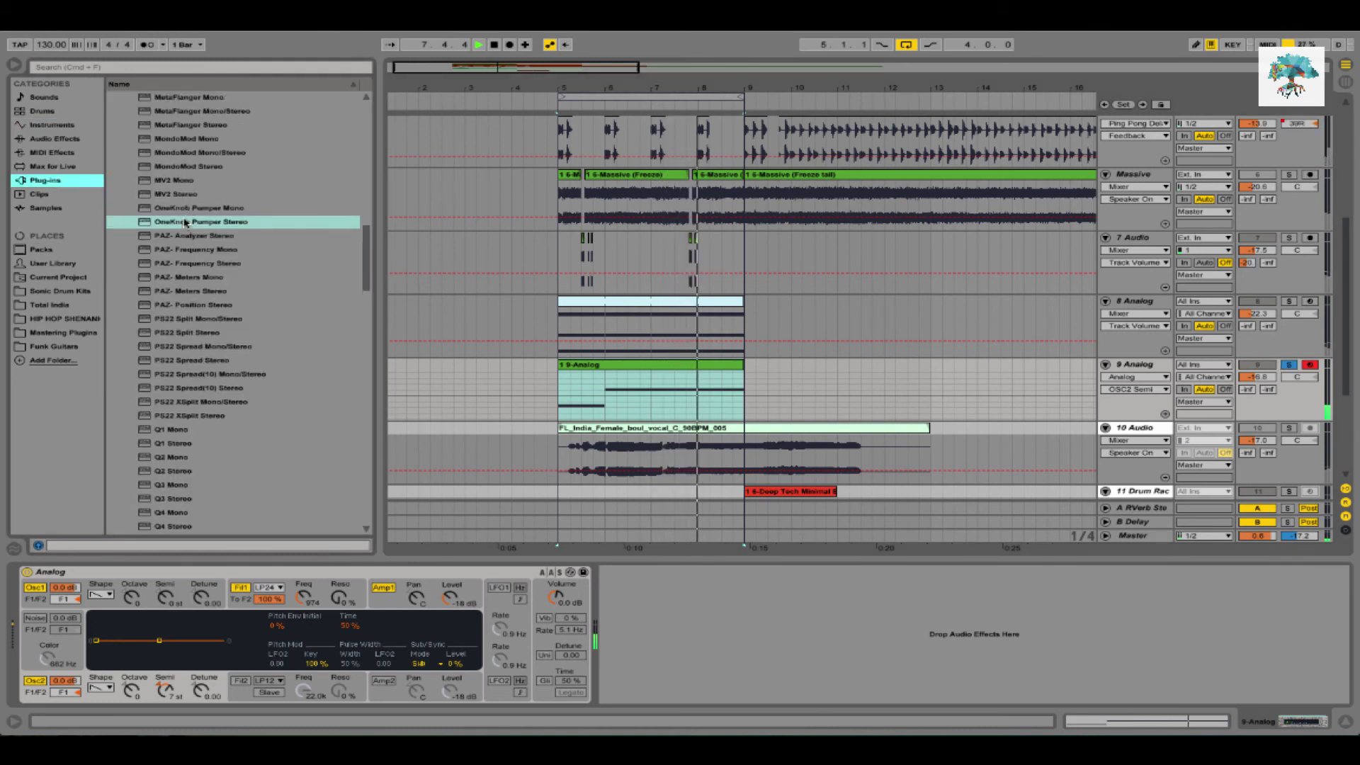
{"action": "double_click", "coordinate": [184, 291]}
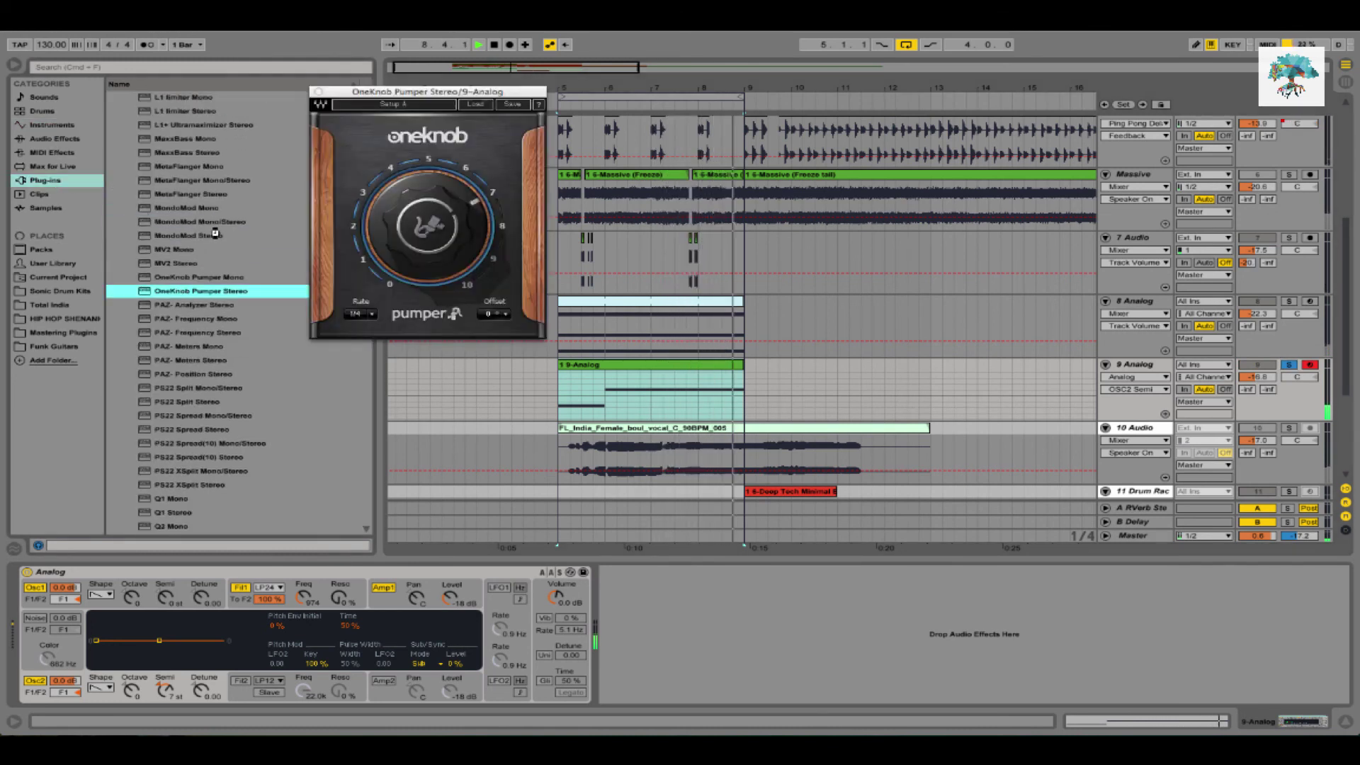
Add an EQ Eight after the Pumper on 9 Analog and move its first low-cut band to about 271 Hz
{"action": "left_click", "coordinate": [55, 139]}
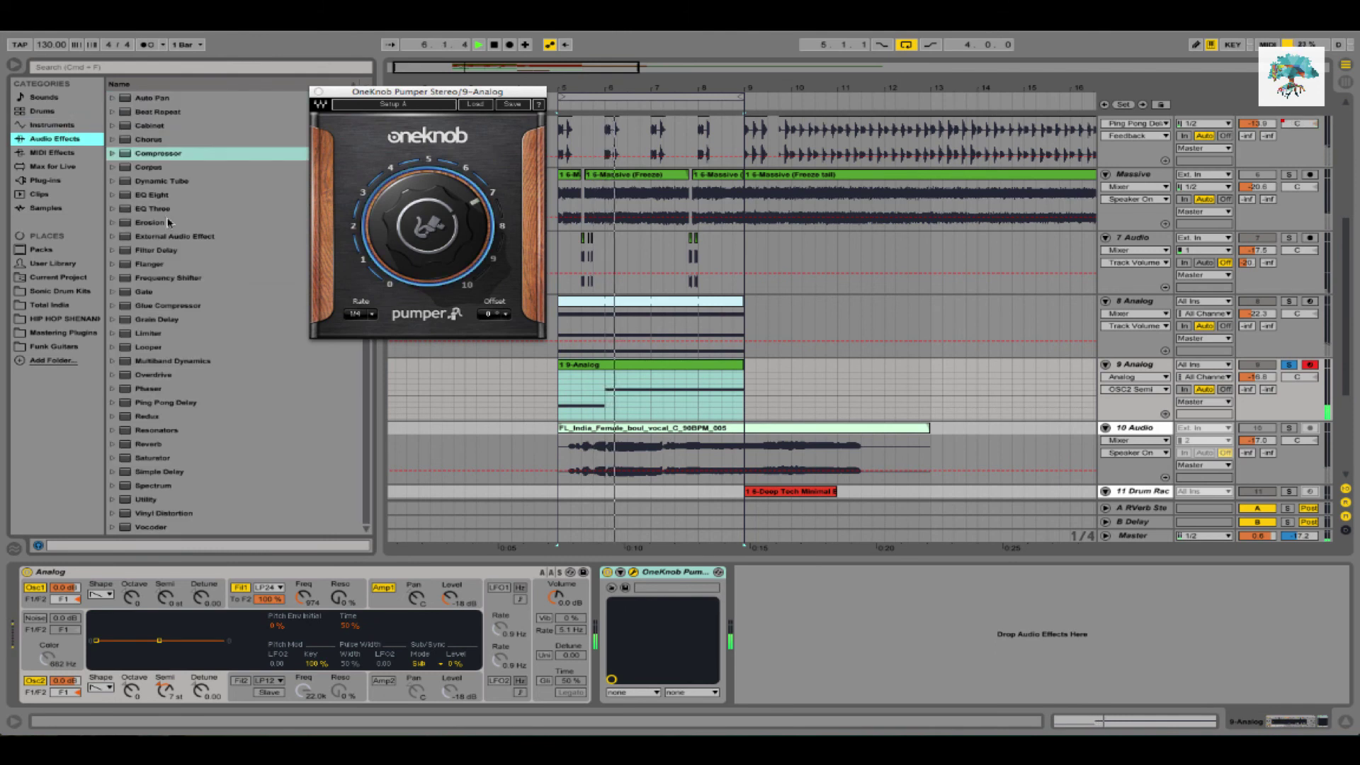
{"action": "left_click_drag", "start_coordinate": [158, 195], "coordinate": [756, 650]}
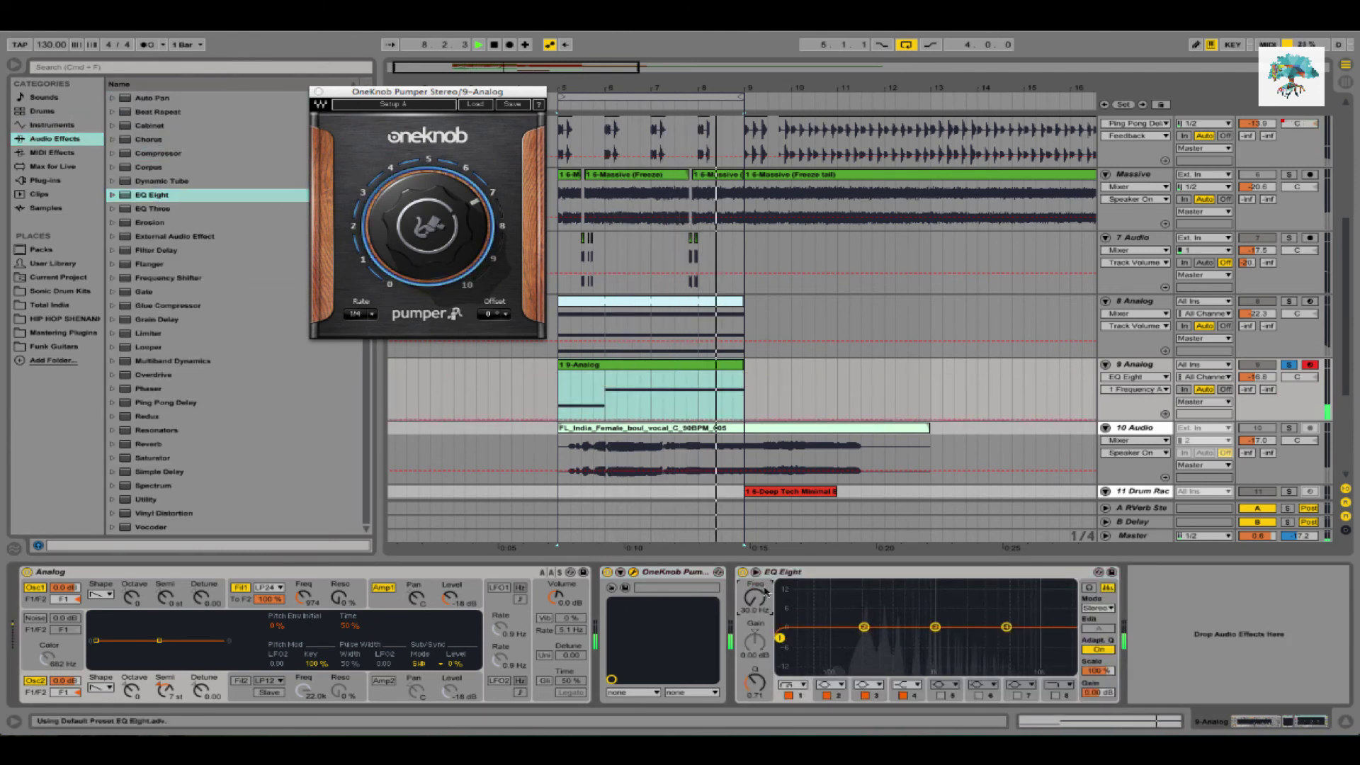
{"action": "left_click_drag", "start_coordinate": [780, 637], "coordinate": [877, 637]}
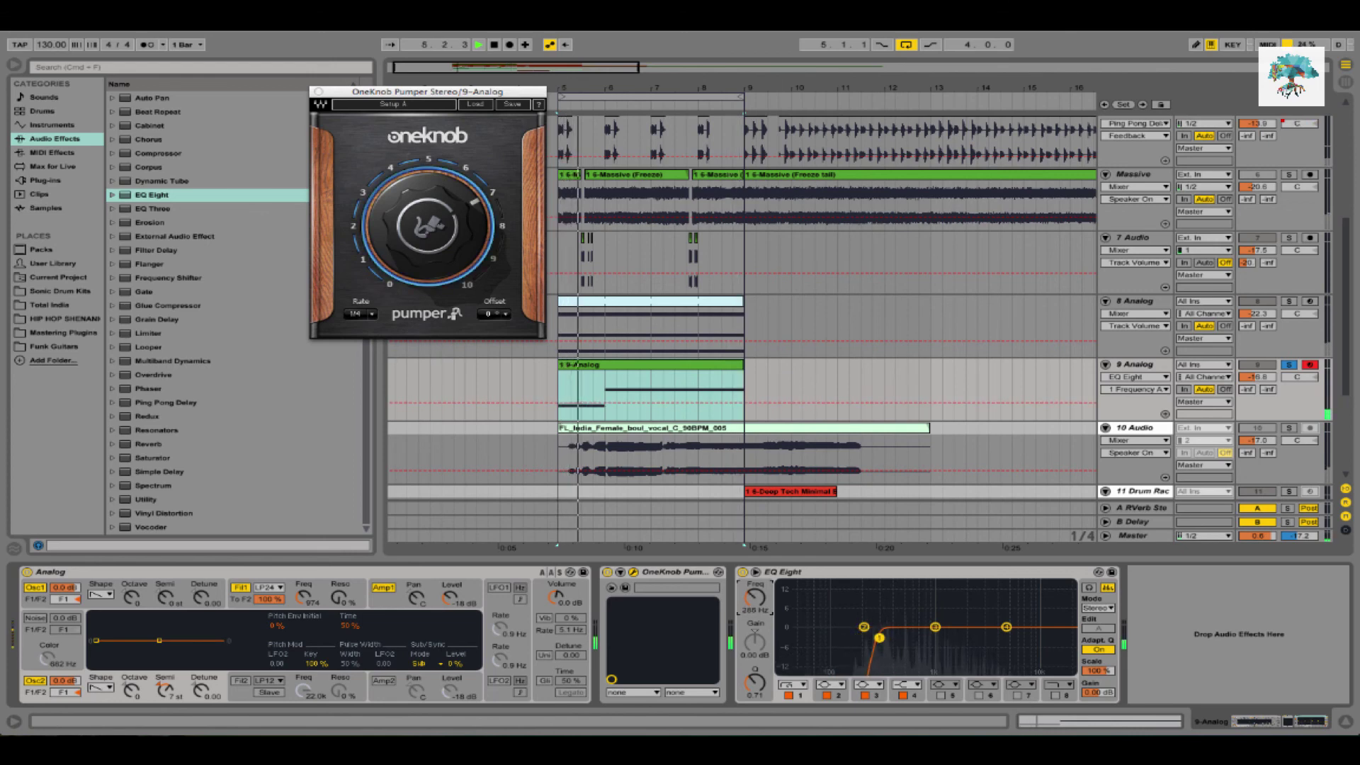
Raise the Pumper amount on 9 Analog to about 8.1 and solo 8 Analog alongside it
{"action": "left_click_drag", "start_coordinate": [427, 228], "coordinate": [427, 213]}
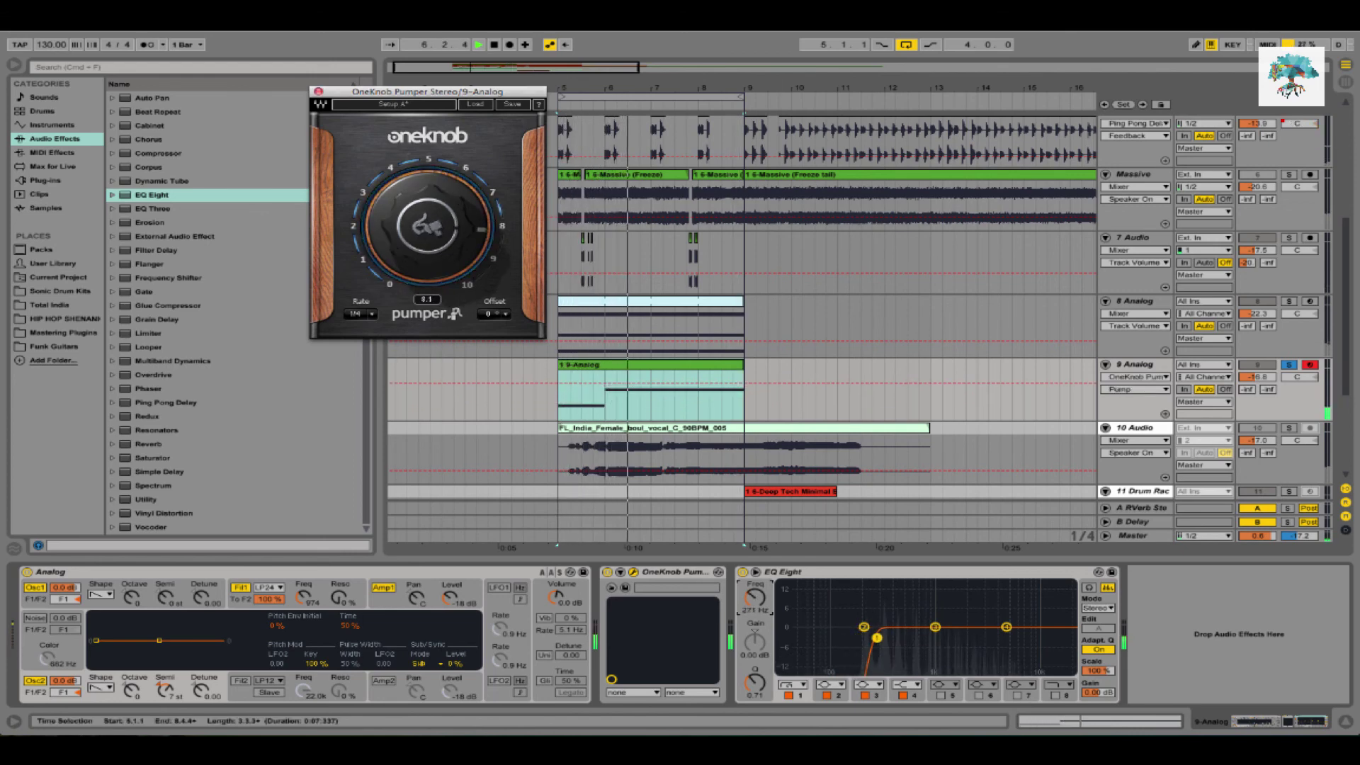
{"action": "left_click", "coordinate": [1289, 301]}
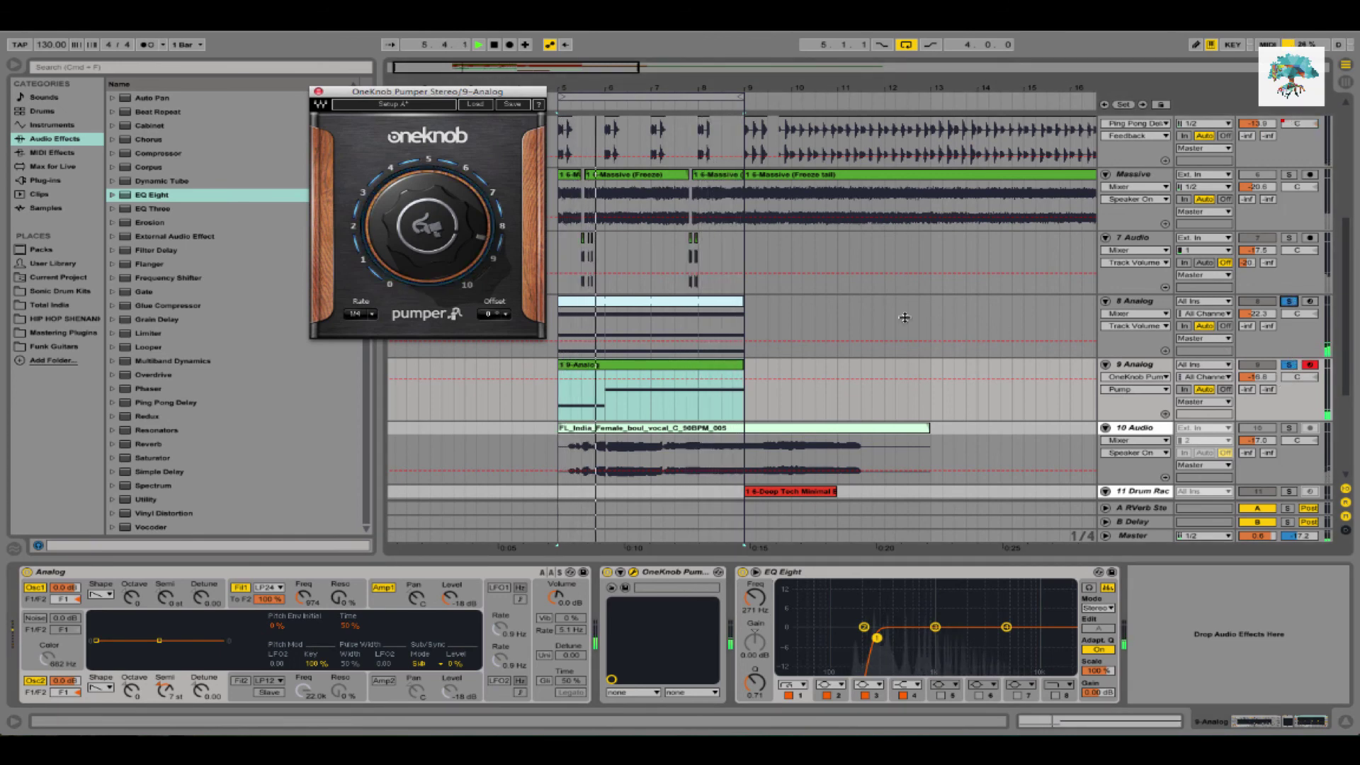
Add the Stereo Width Tool audio effect rack after the EQ Eight on 9 Analog
{"action": "left_click", "coordinate": [56, 137]}
{"action": "scroll", "coordinate": [130, 133], "scroll_direction": "up", "scroll_amount": 3}
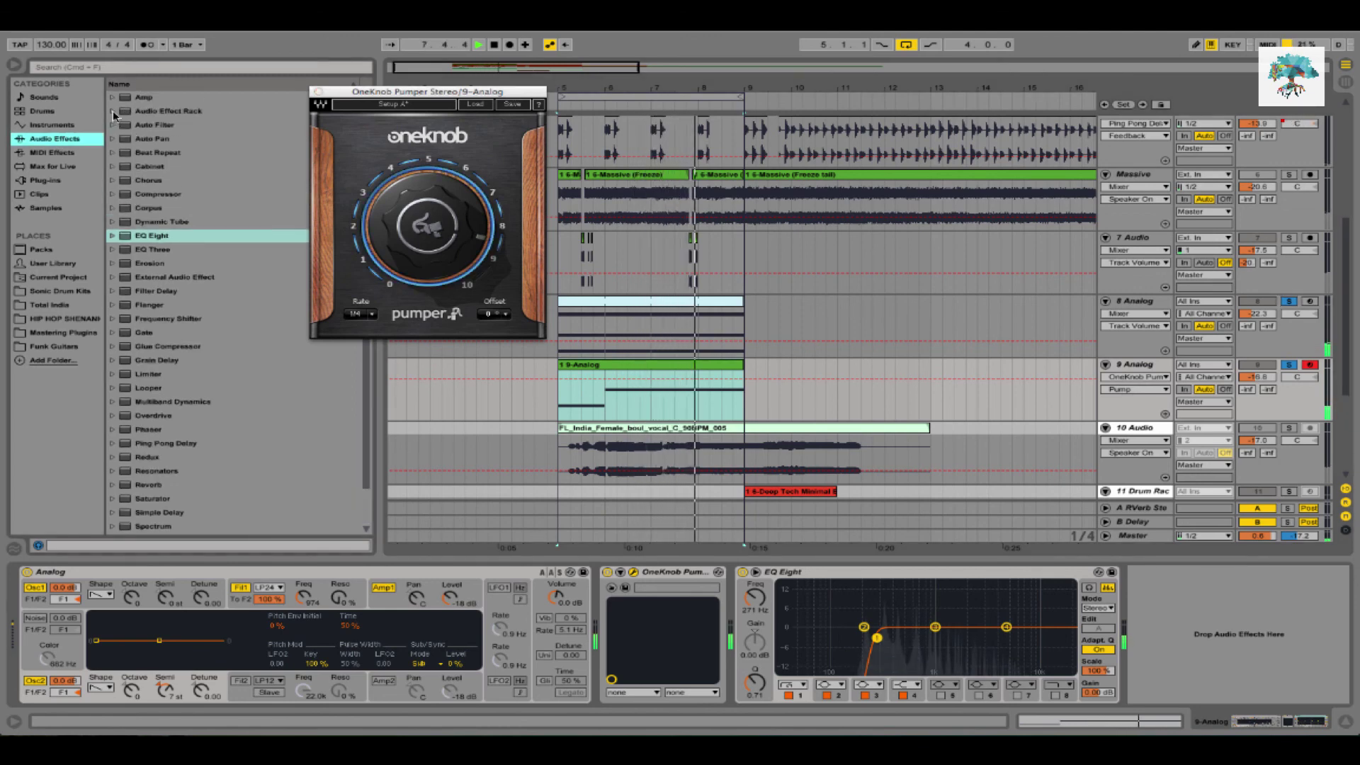
{"action": "left_click", "coordinate": [112, 111]}
{"action": "left_click", "coordinate": [202, 403]}
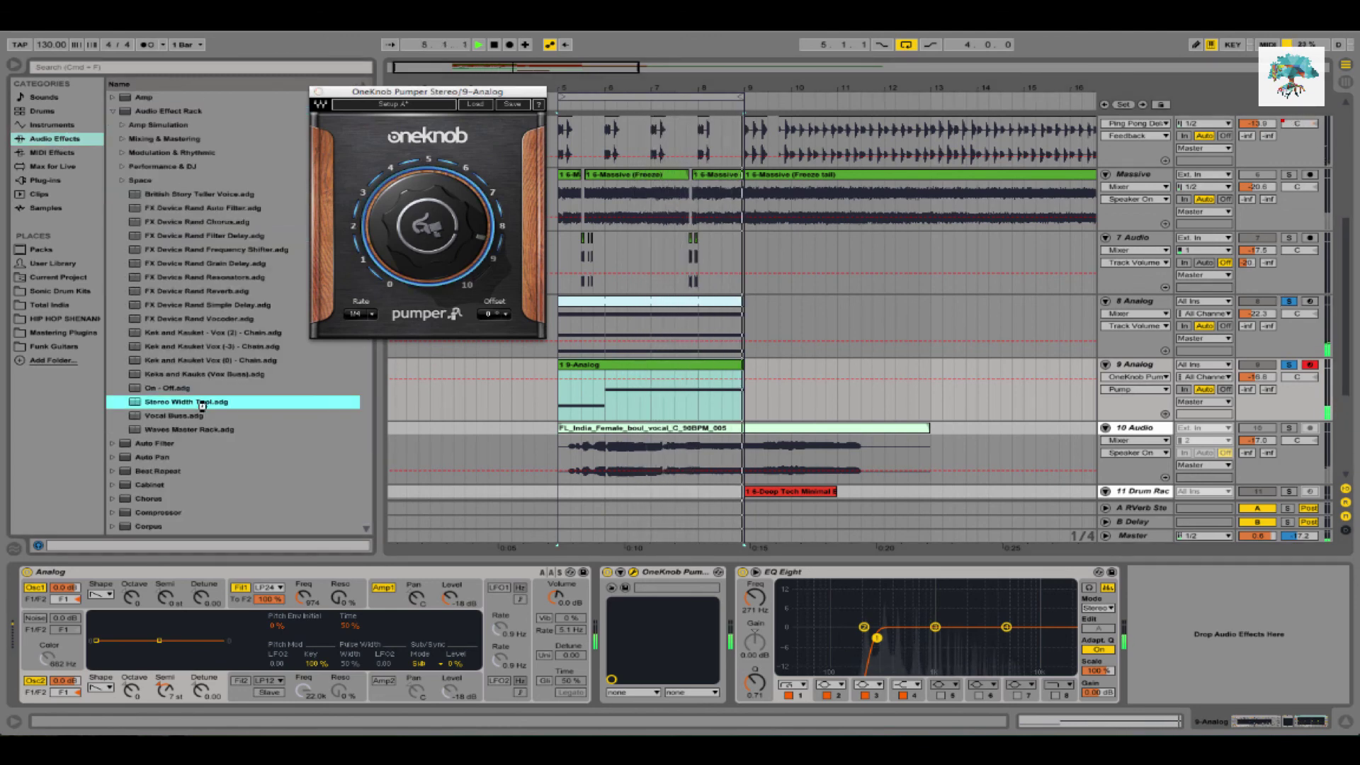
{"action": "key", "text": "Return"}
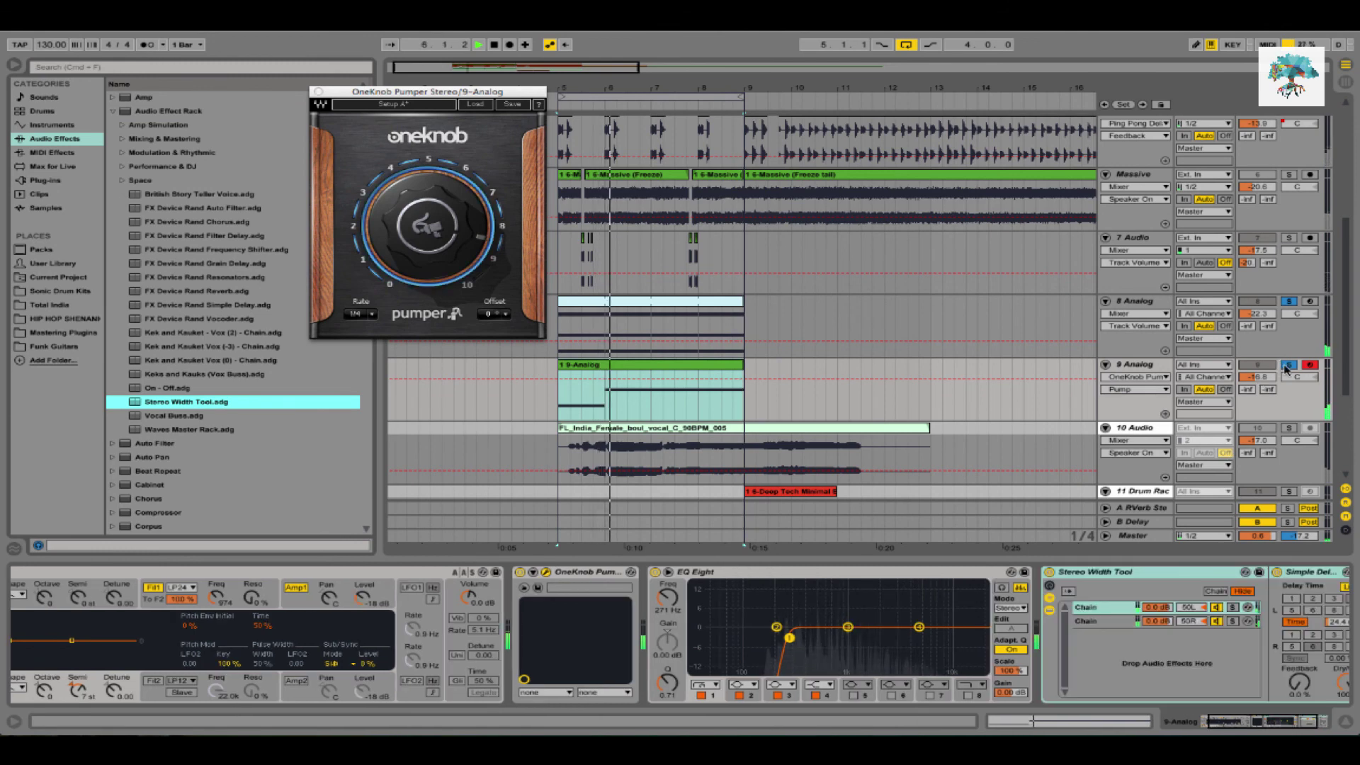
Lower the track volume of 9 Analog to about -20.3 dB, keeping its EQ Eight low cut at 271 Hz
{"action": "left_click", "coordinate": [1260, 377]}
{"action": "left_click_drag", "start_coordinate": [1259, 376], "coordinate": [1259, 382]}
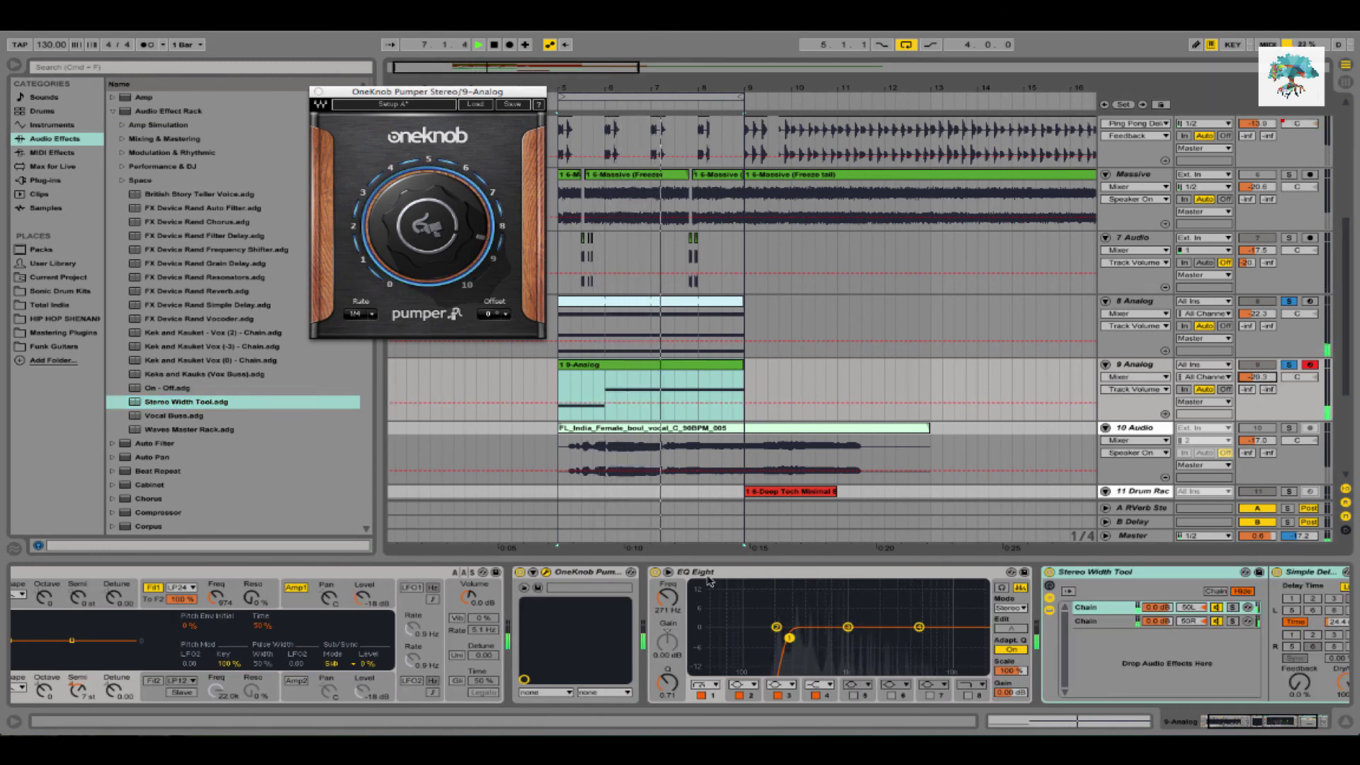
{"action": "left_click_drag", "start_coordinate": [668, 599], "coordinate": [668, 587]}
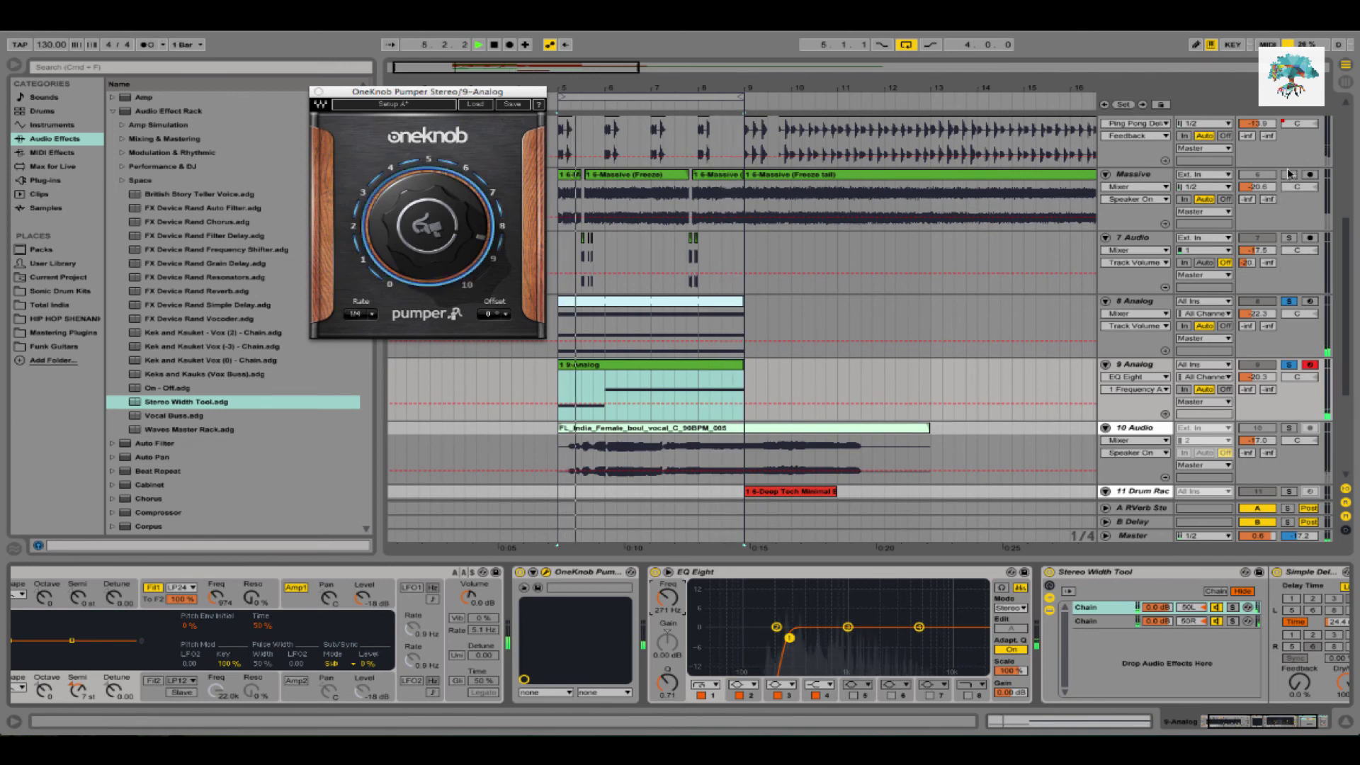
Clear the track solos to hear the full mix, and close the OneKnob Pumper plug-in window
{"action": "scroll", "coordinate": [1289, 175], "scroll_direction": "up", "scroll_amount": 5}
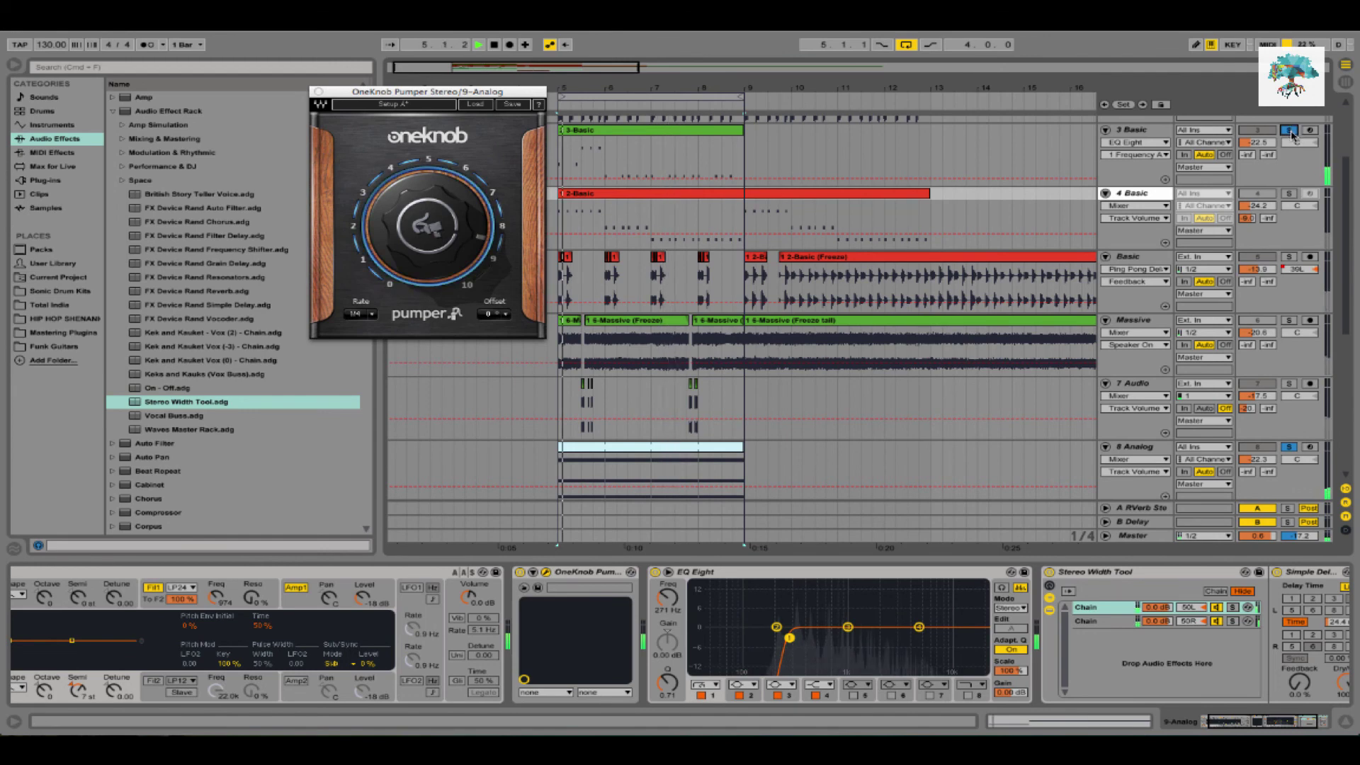
{"action": "left_click", "coordinate": [1289, 130]}
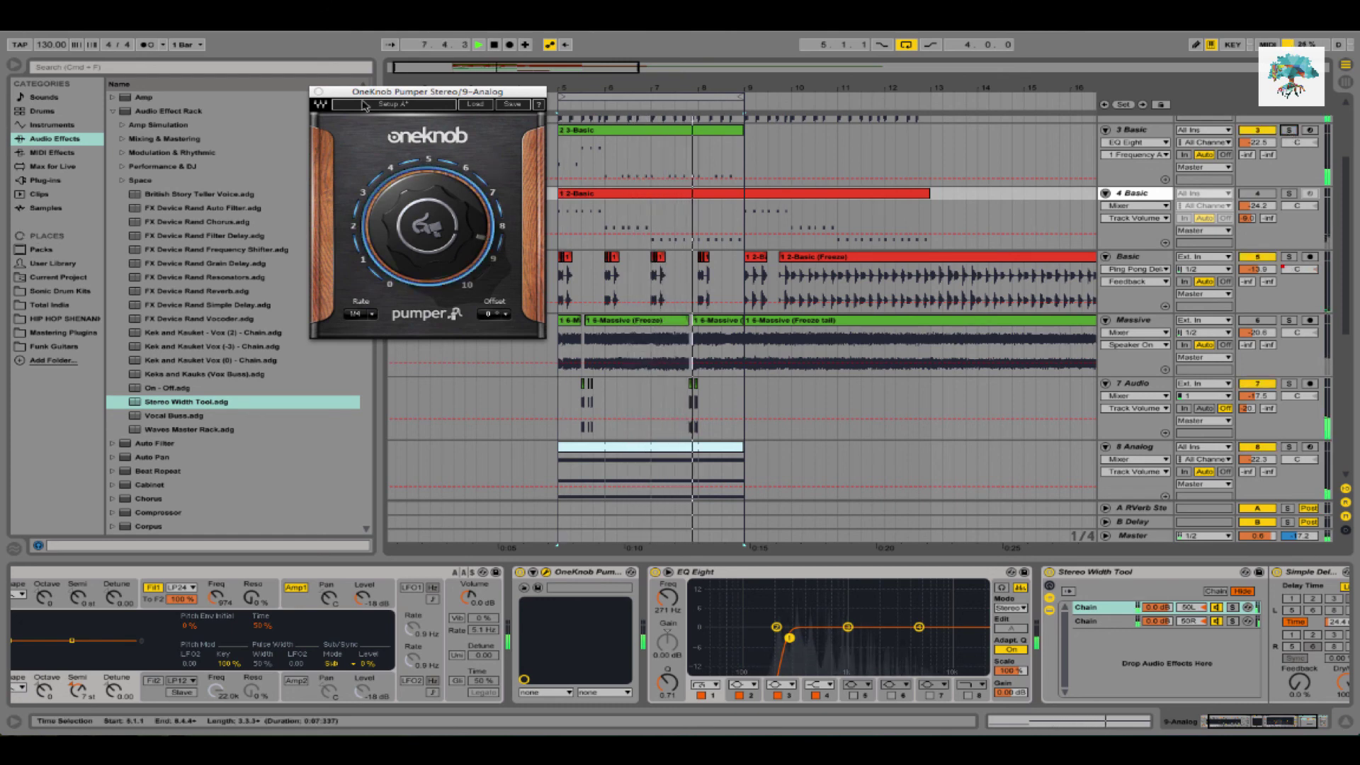
{"action": "left_click", "coordinate": [318, 91]}
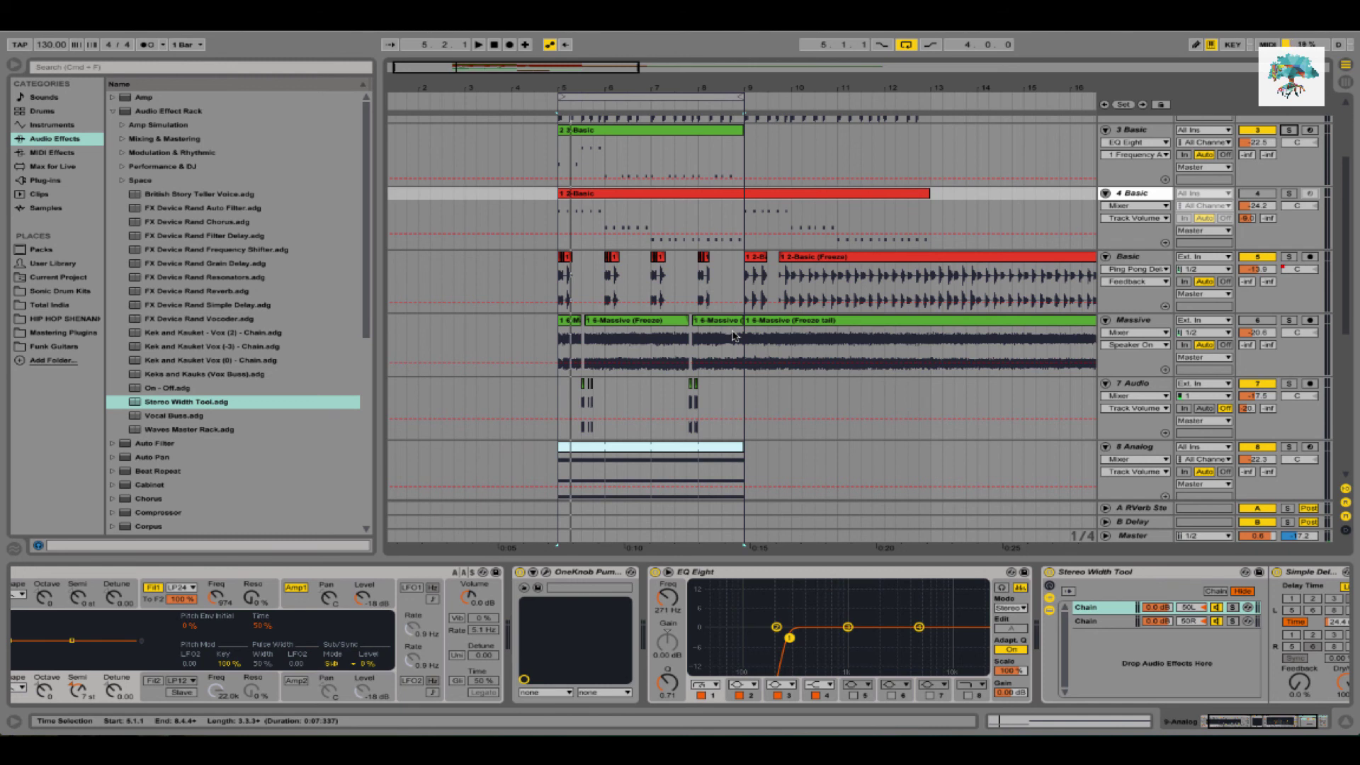
{"action": "scroll", "coordinate": [691, 313], "scroll_direction": "down", "scroll_amount": 10}
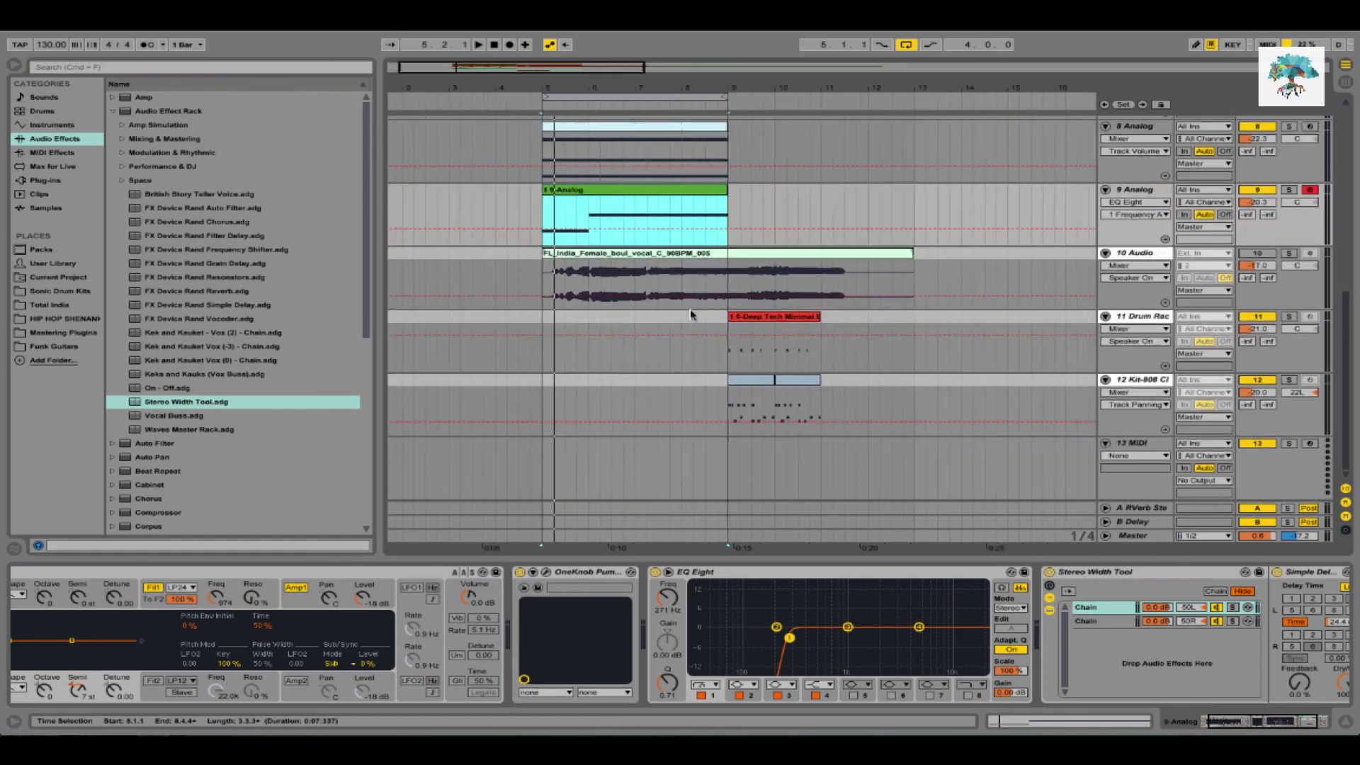
{"action": "scroll", "coordinate": [692, 314], "scroll_direction": "up", "scroll_amount": 10}
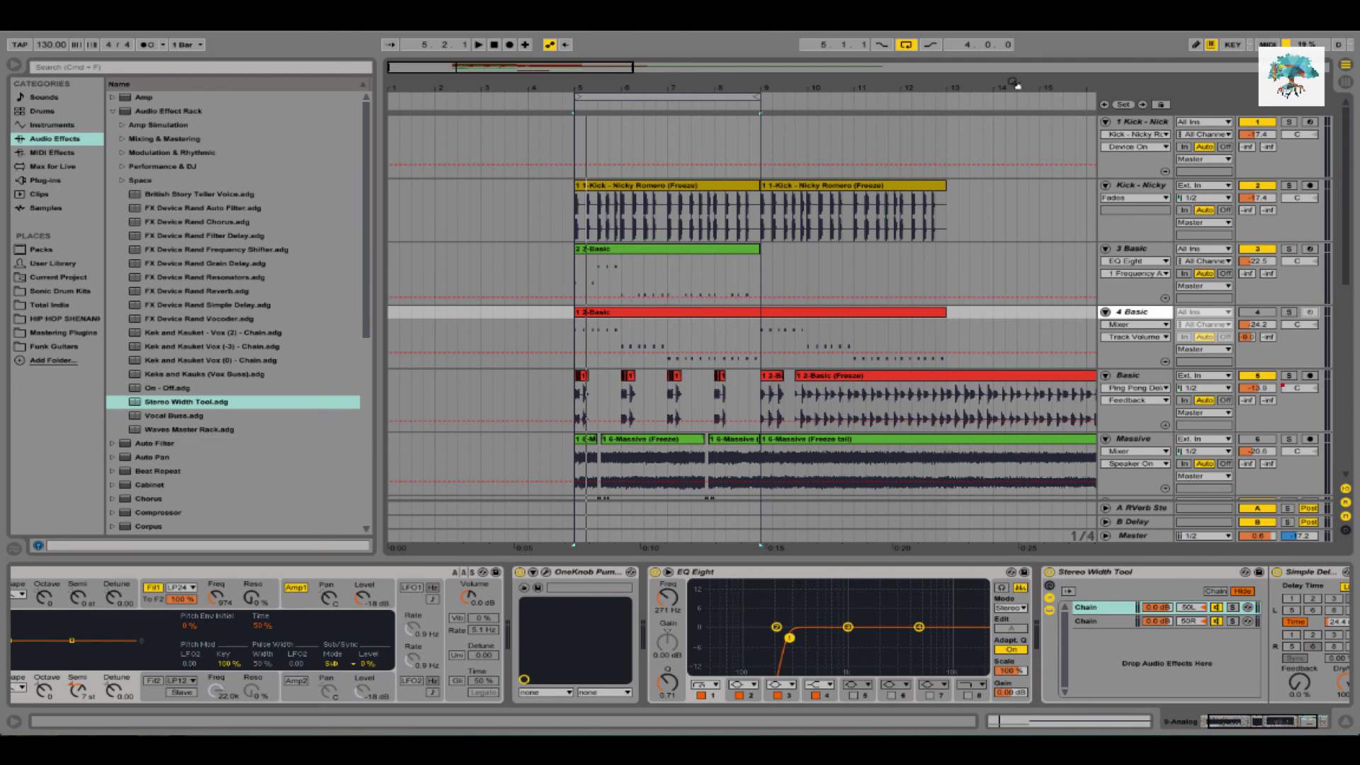
{"action": "scroll", "coordinate": [695, 205], "scroll_direction": "down", "scroll_amount": 10}
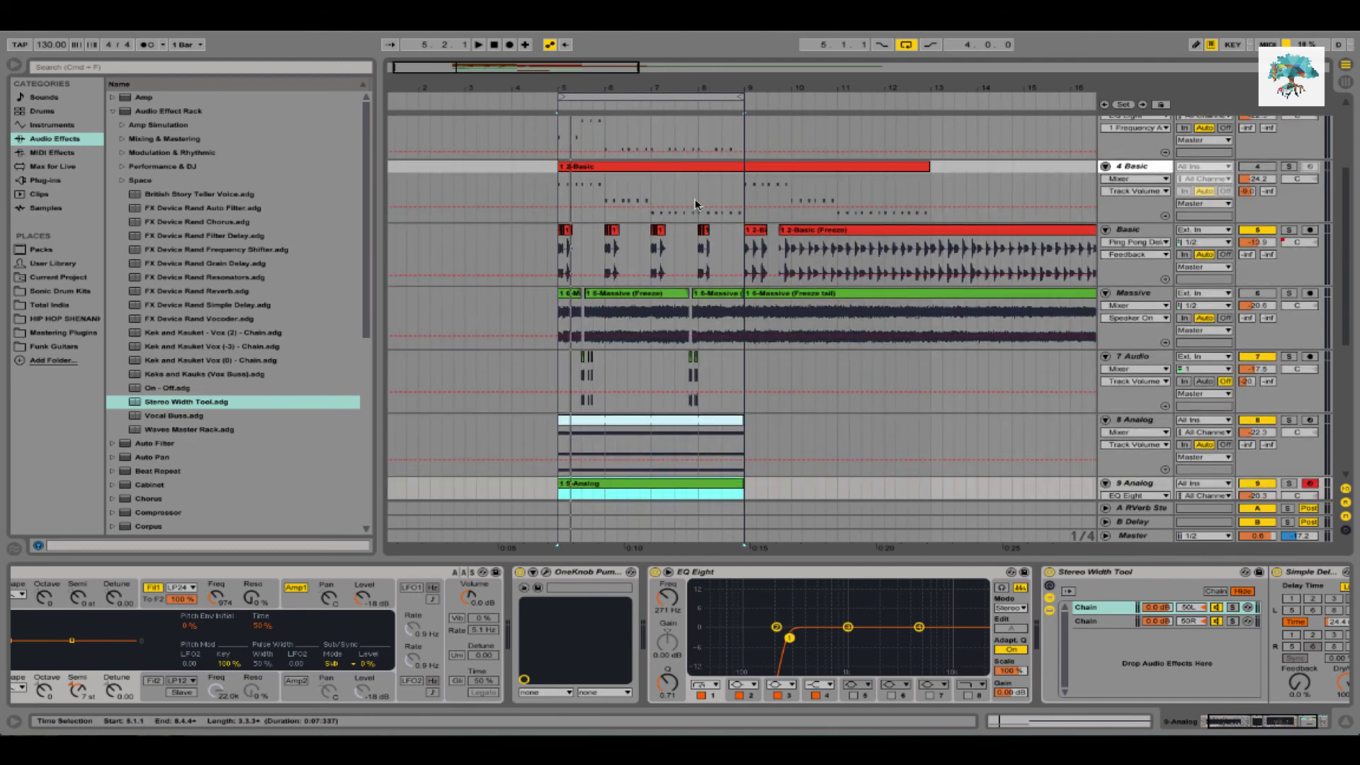
{"action": "scroll", "coordinate": [694, 204], "scroll_direction": "up", "scroll_amount": 10}
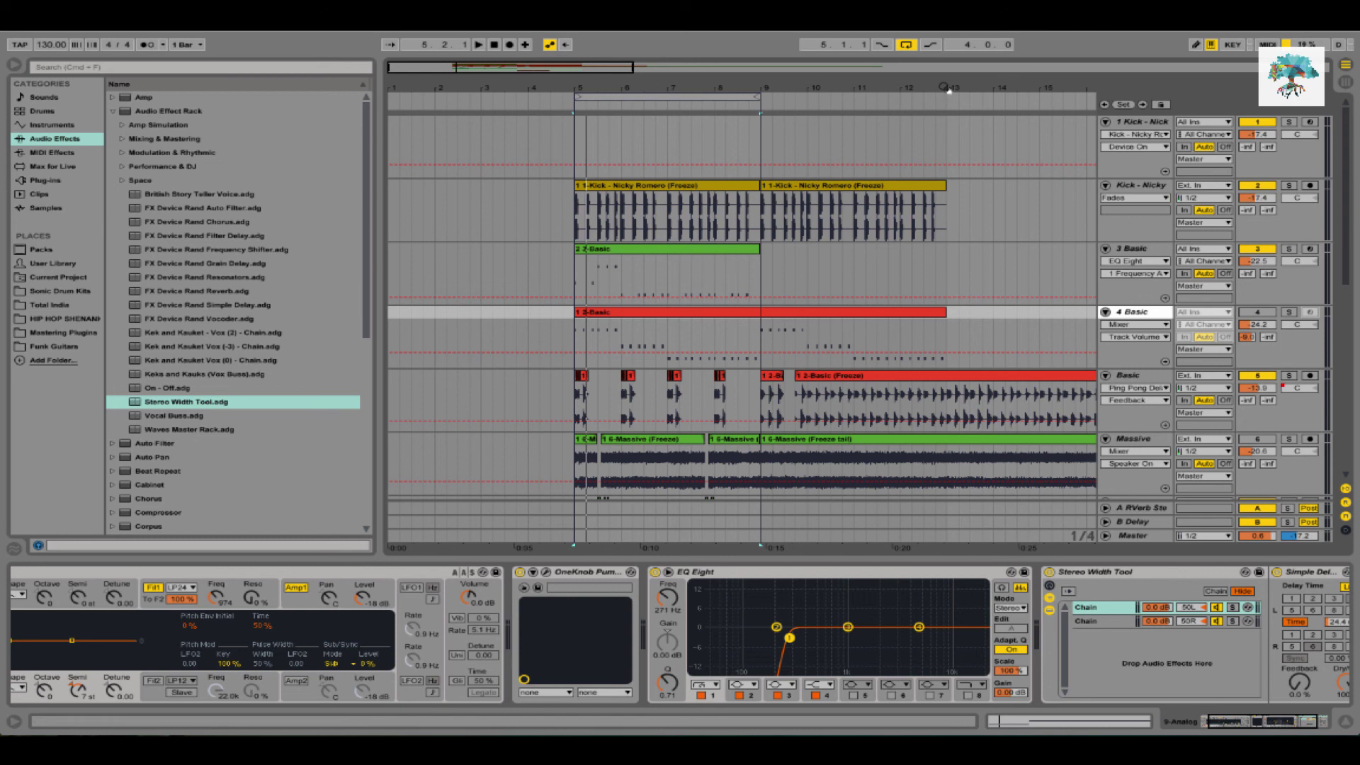
{"action": "left_click", "coordinate": [1002, 16]}
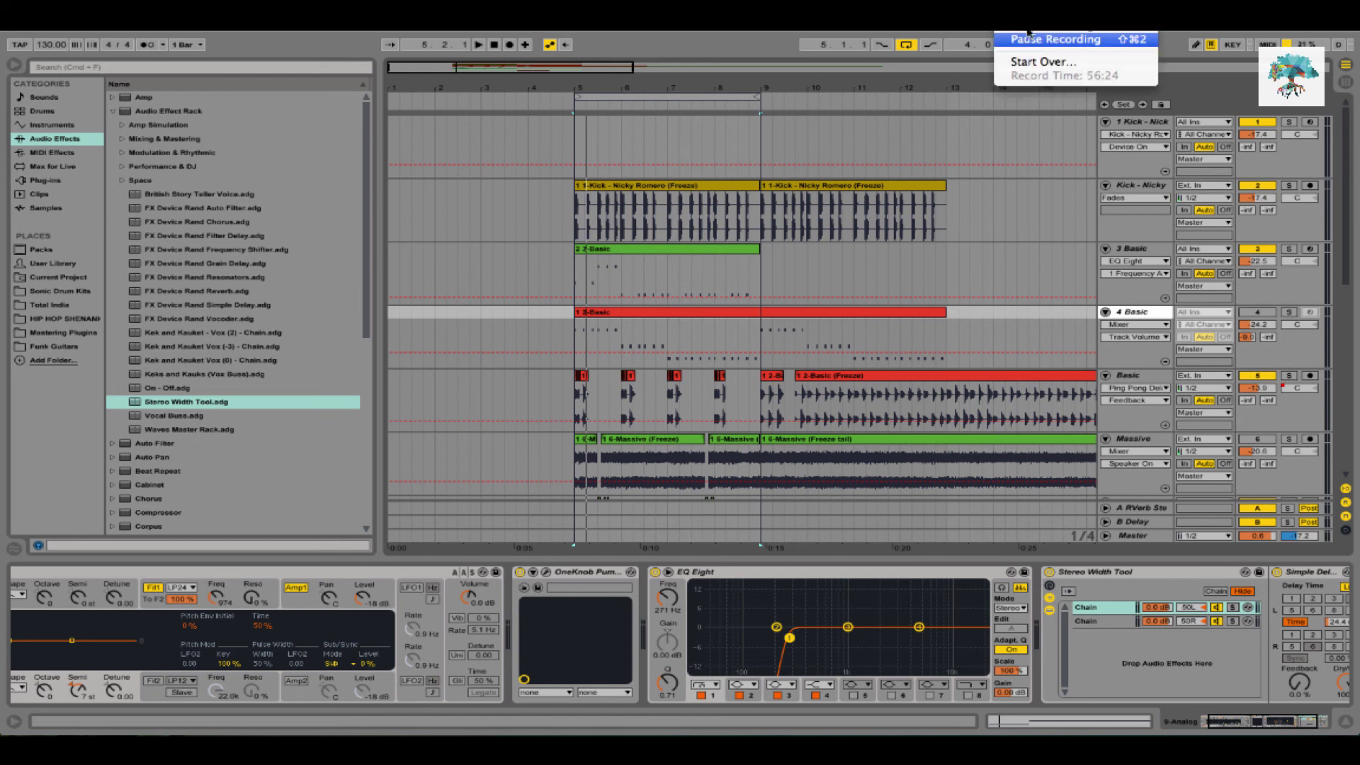